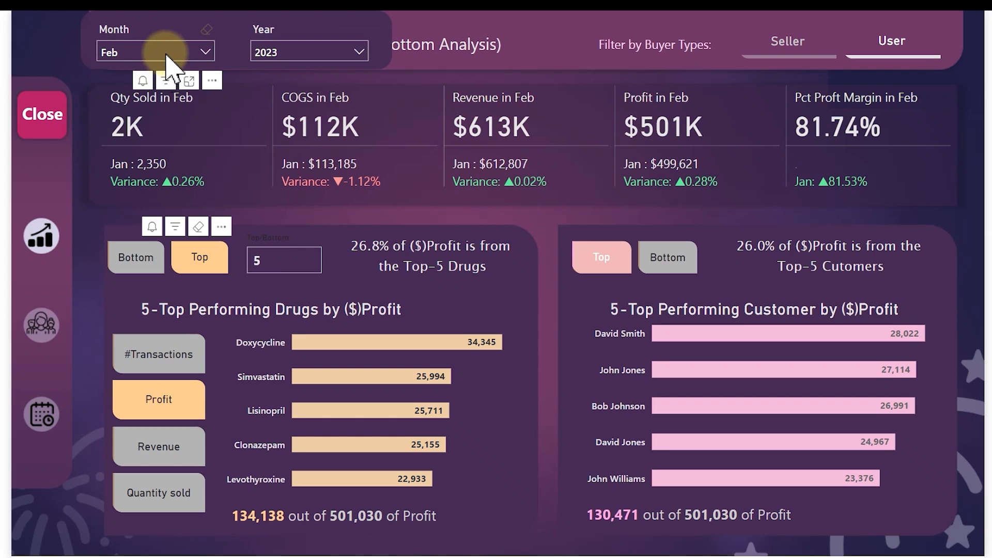
Set the report's Month filter to Jun and close the filter pane
left_click(163, 51)
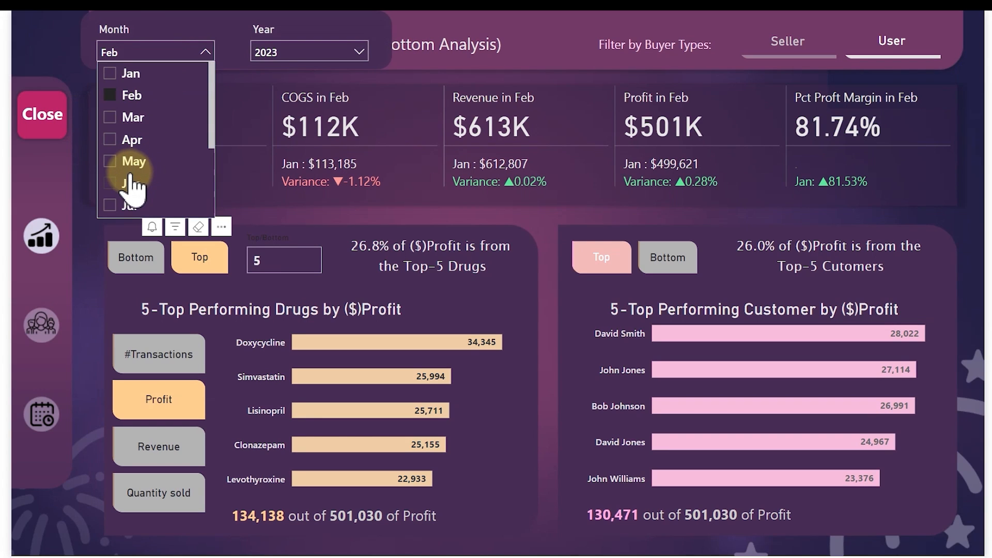
left_click(131, 182)
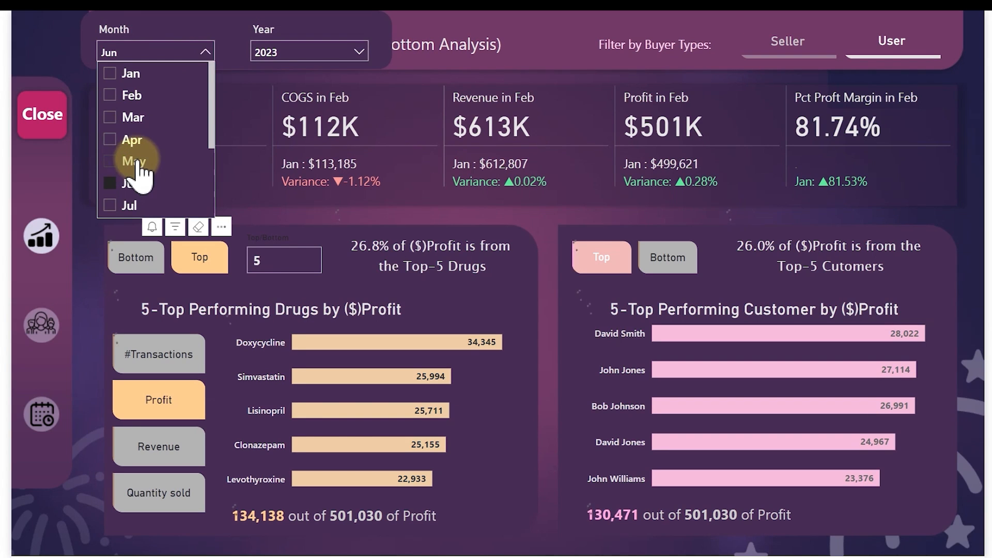
left_click(52, 117)
left_click(48, 124)
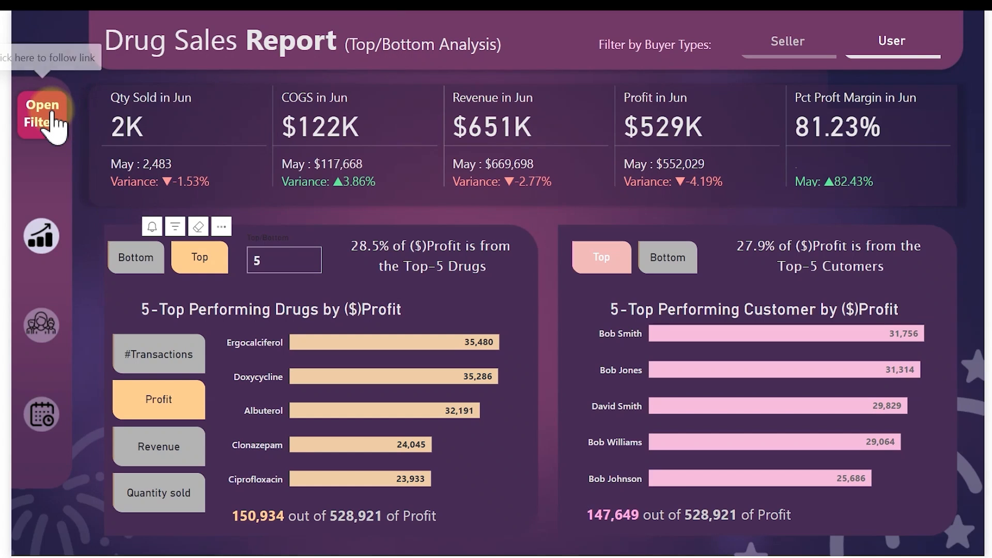
On the Customer Analysis page, view revenue by country on the map for Canada and the United Kingdom, and return to the chart
left_click(42, 327)
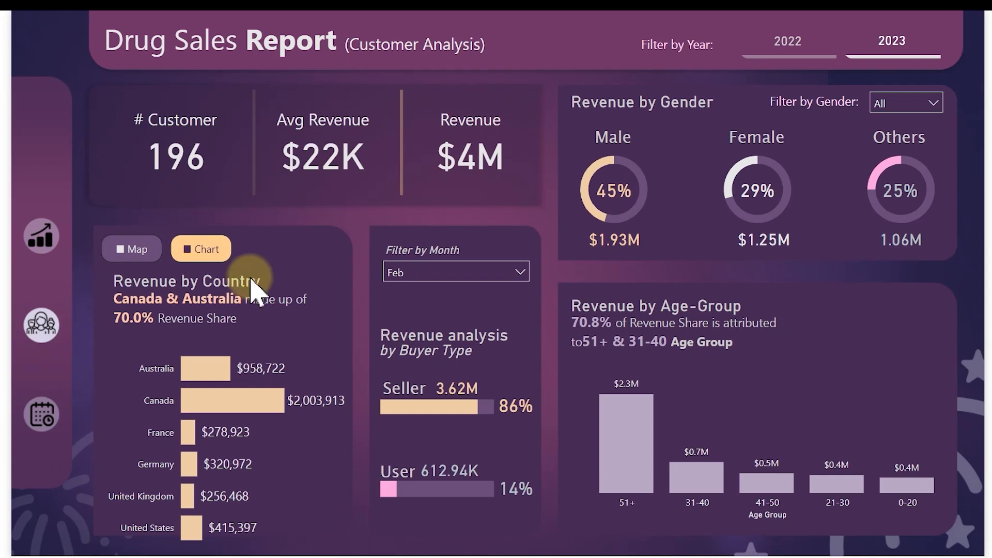
left_click(132, 250)
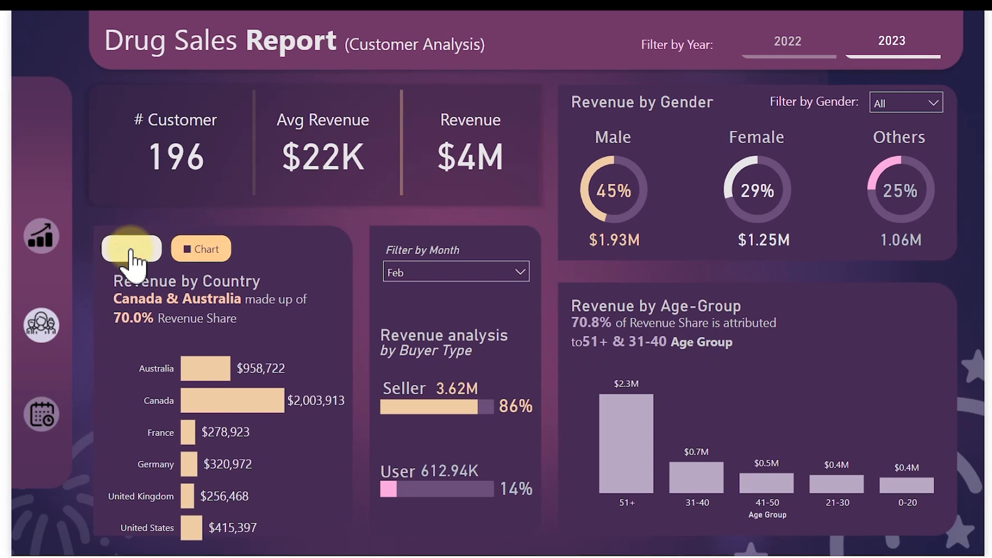
left_click(274, 415)
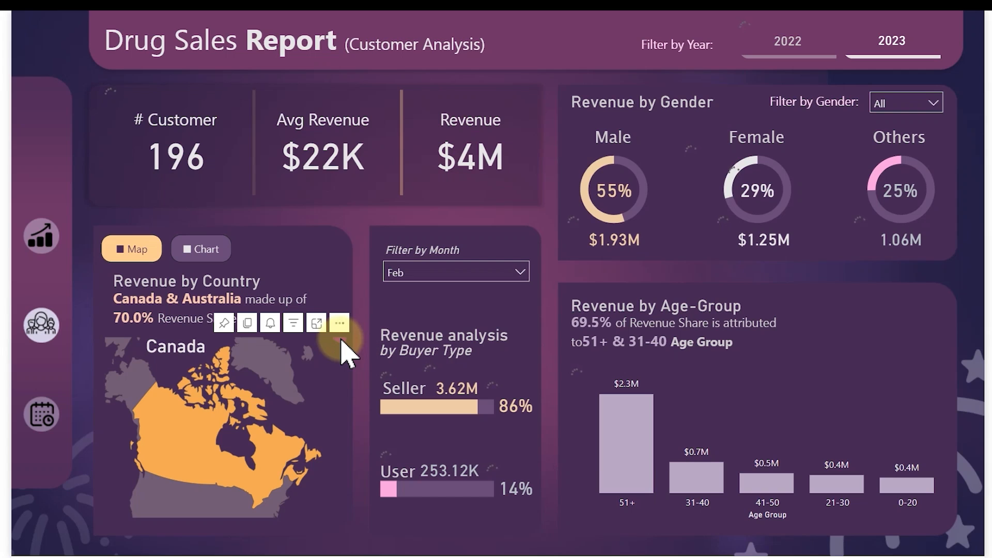
left_click(341, 339)
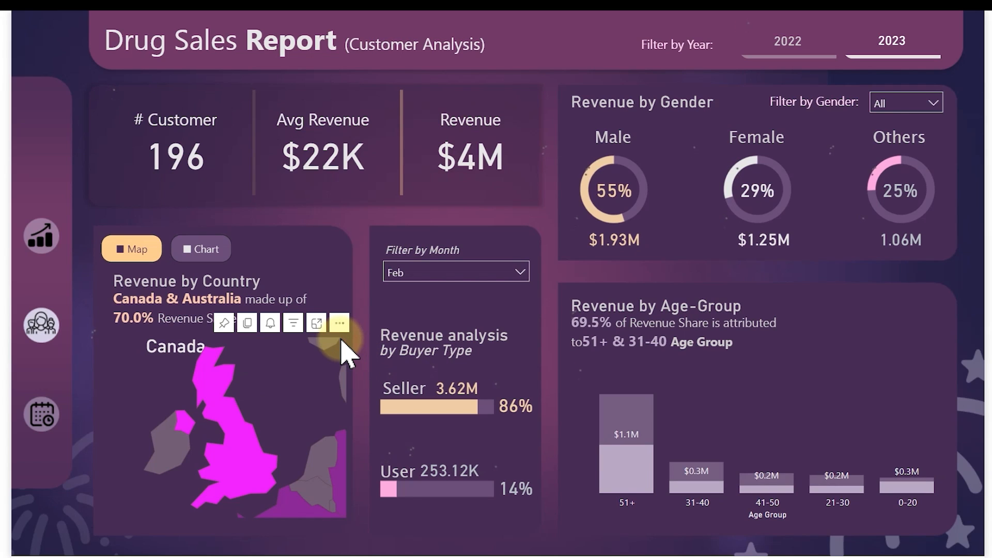
left_click(303, 247)
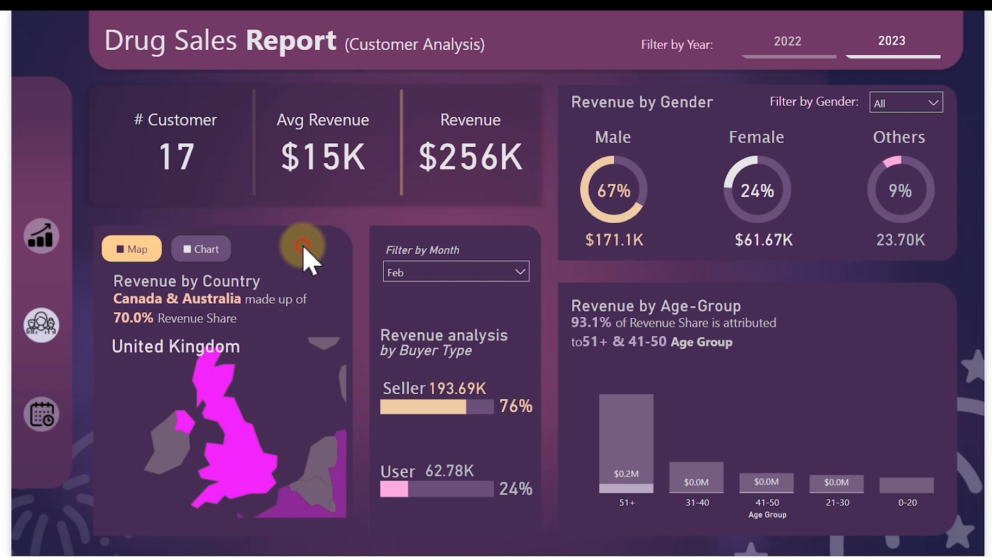
left_click(206, 252)
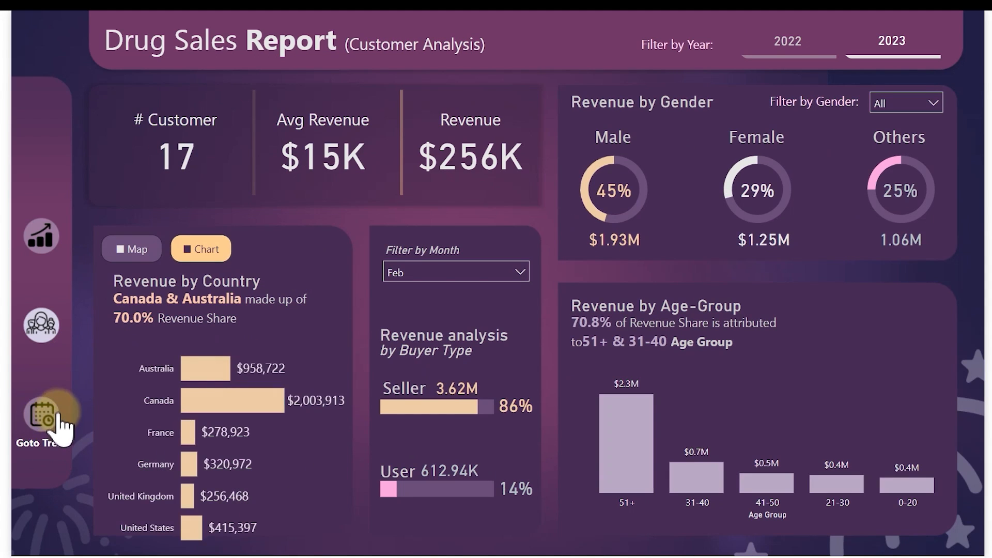
On the Trend Analysis page, show the weekday revenue as a chart and switch it back to the Hit Map
left_click(44, 418)
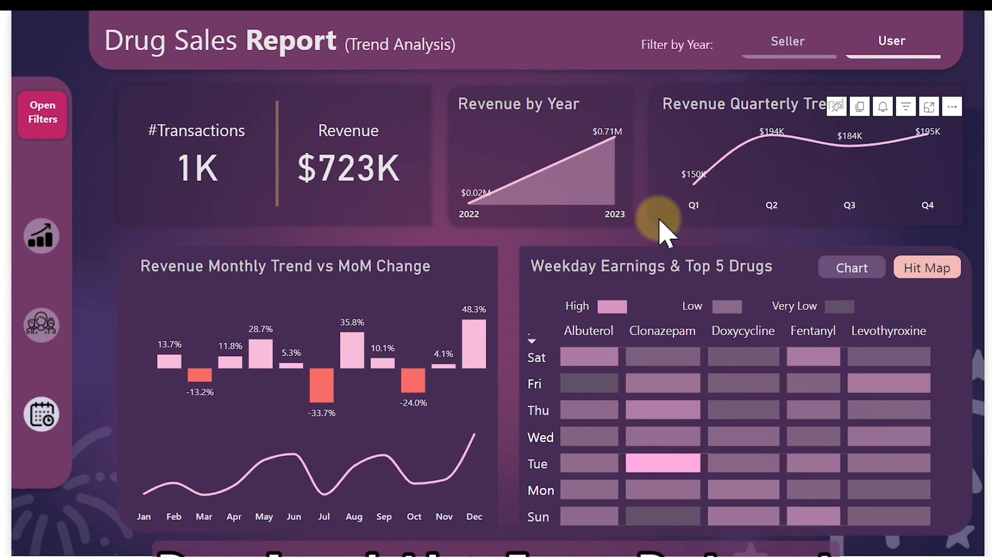
left_click(856, 268)
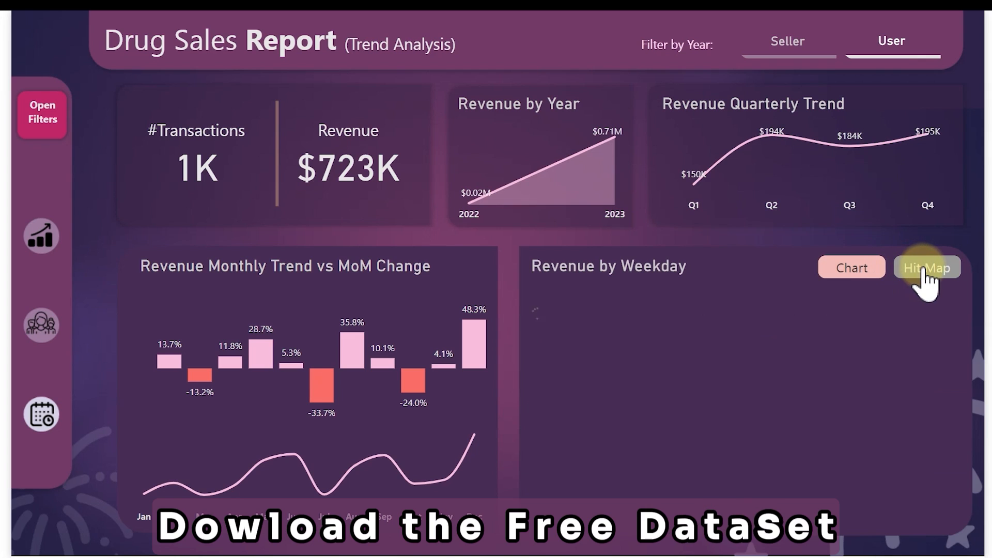
left_click(924, 271)
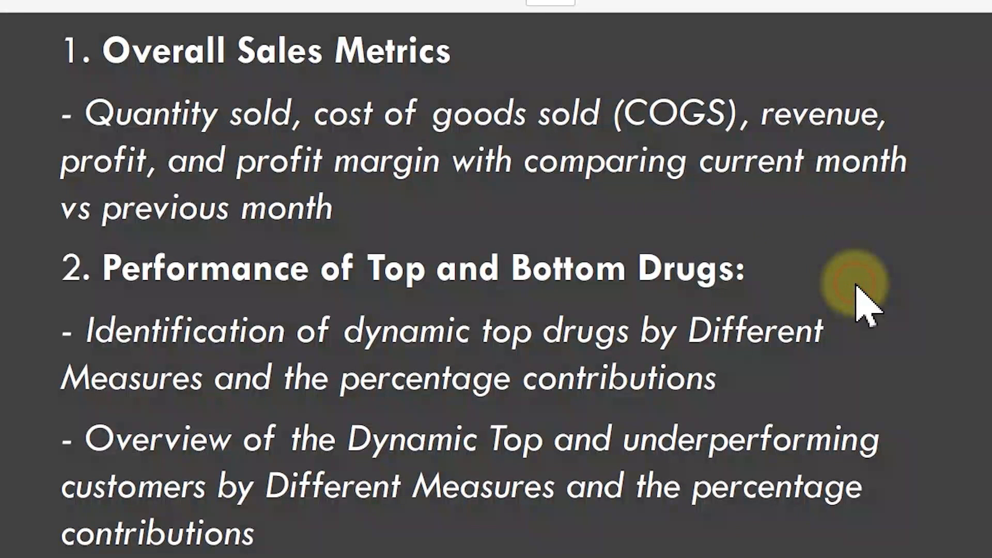
Read the Dashboard 1 covered topics: Overall Sales Metrics and Performance of Top and Bottom Drugs
scroll(496, 316, "up", 10)
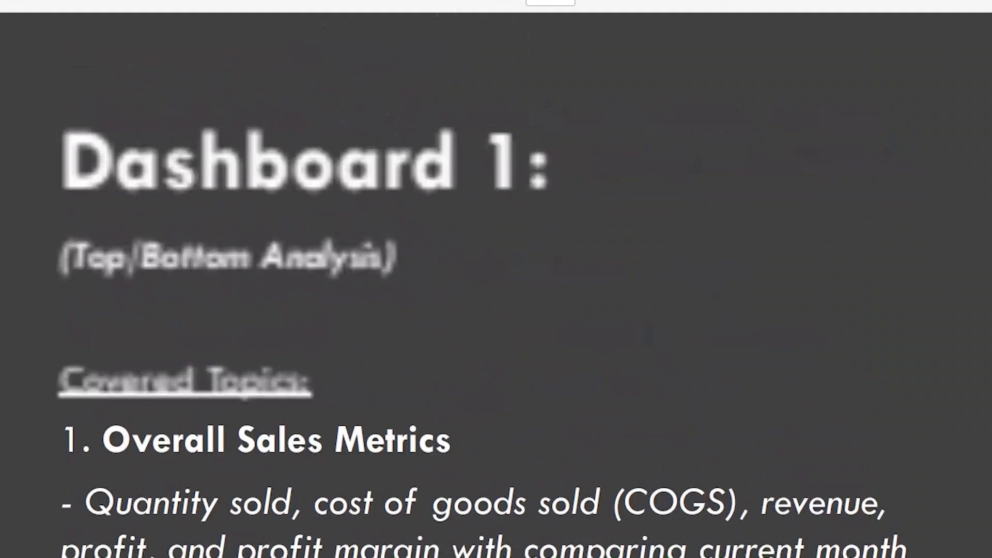
scroll(341, 258, "down", 10)
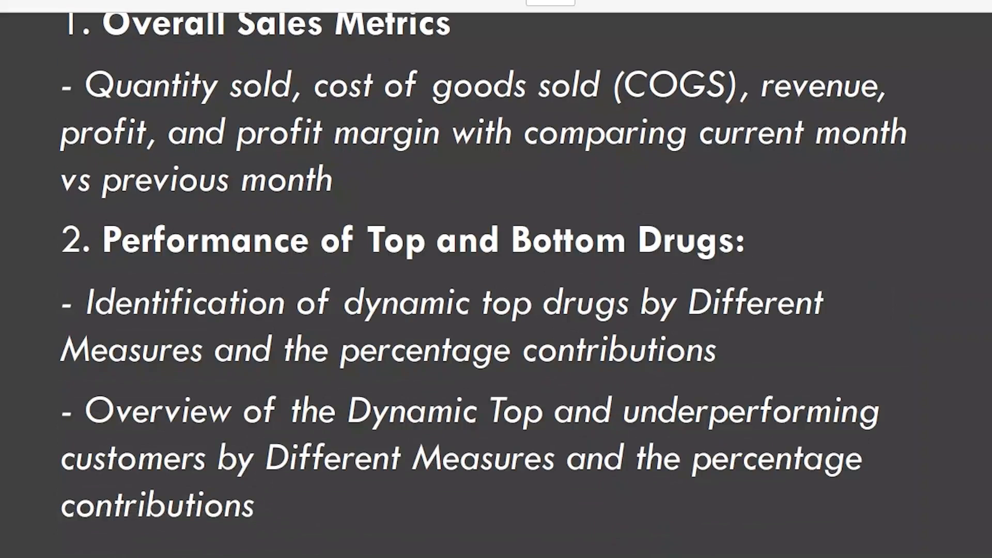
scroll(341, 258, "up", 5)
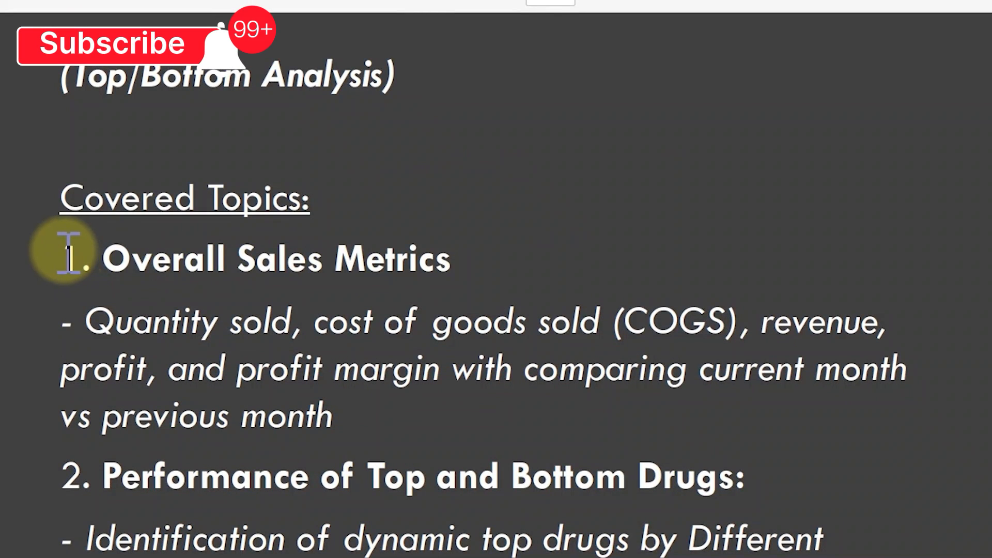
left_click_drag(62, 253, 410, 405)
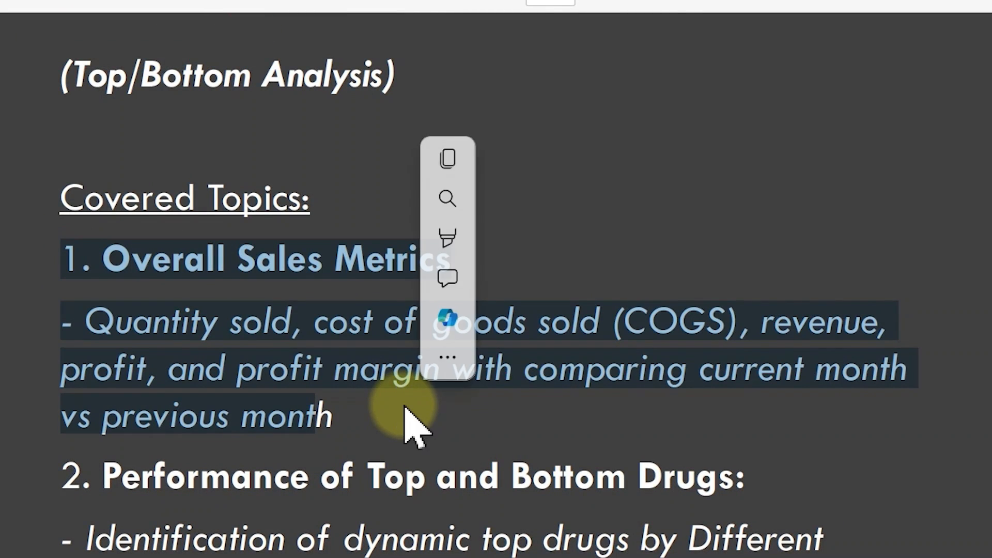
scroll(278, 146, "down", 8)
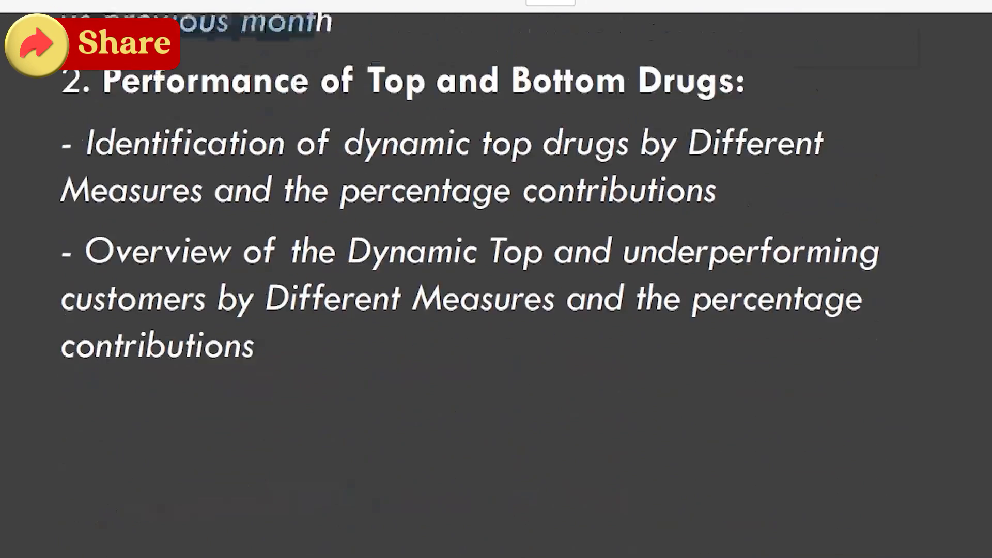
scroll(278, 146, "up", 3)
left_click(215, 204)
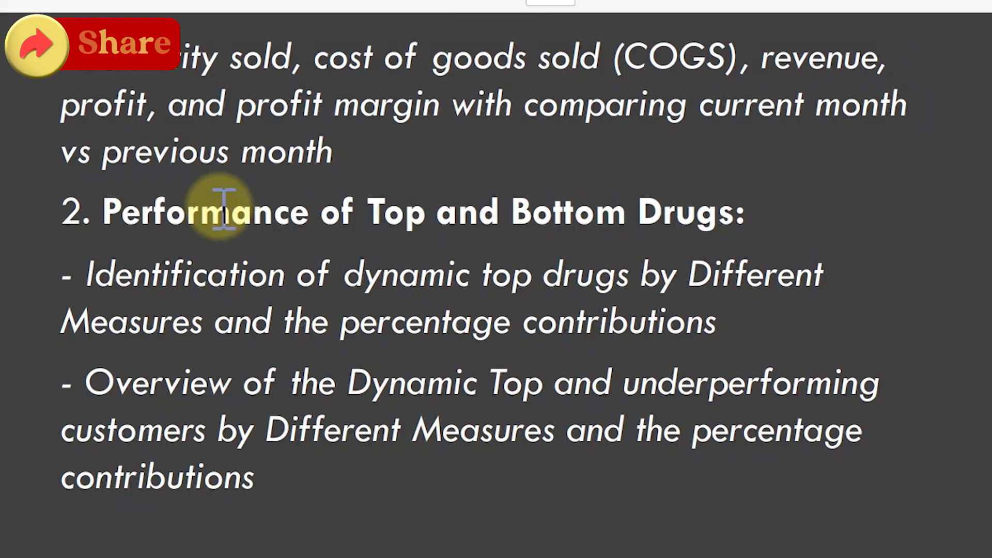
left_click_drag(333, 215, 425, 213)
left_click(564, 200)
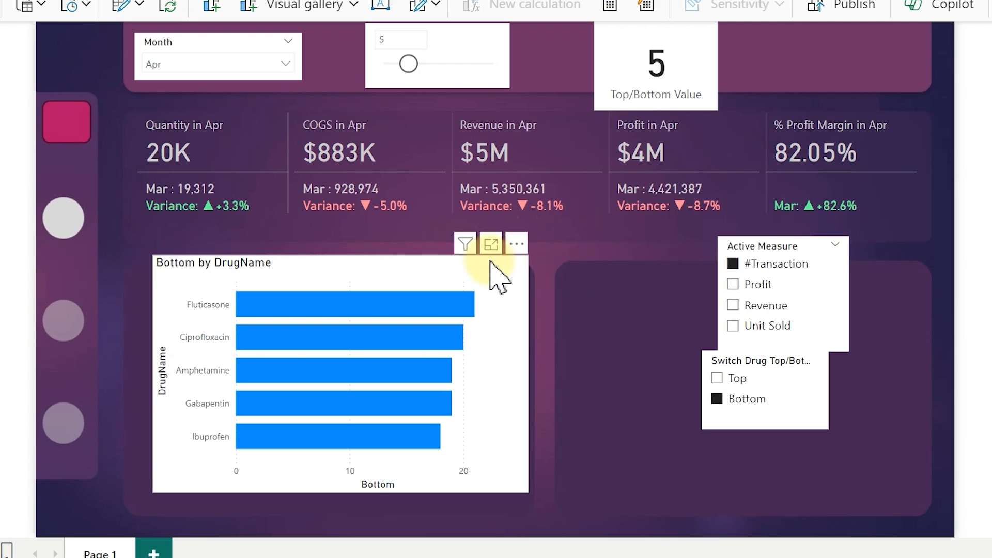
Change the drug bar chart to show the top 3 drugs by Profit using the page's slicers
left_click(491, 262)
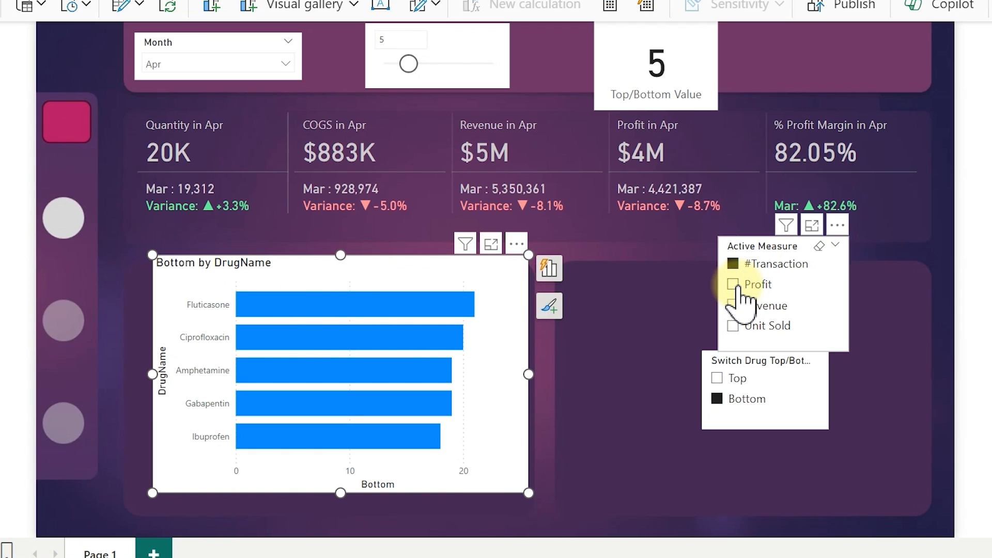
left_click(740, 288)
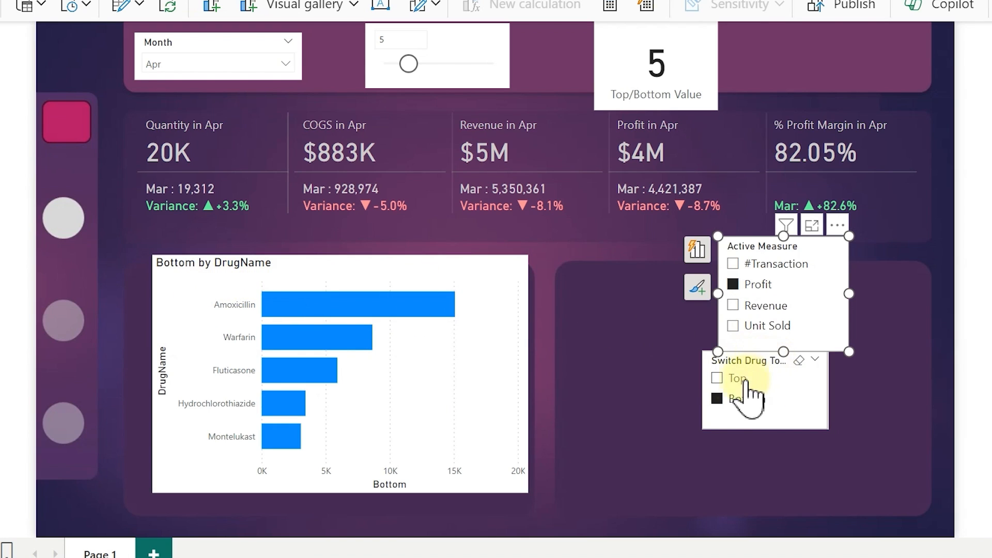
left_click(718, 380)
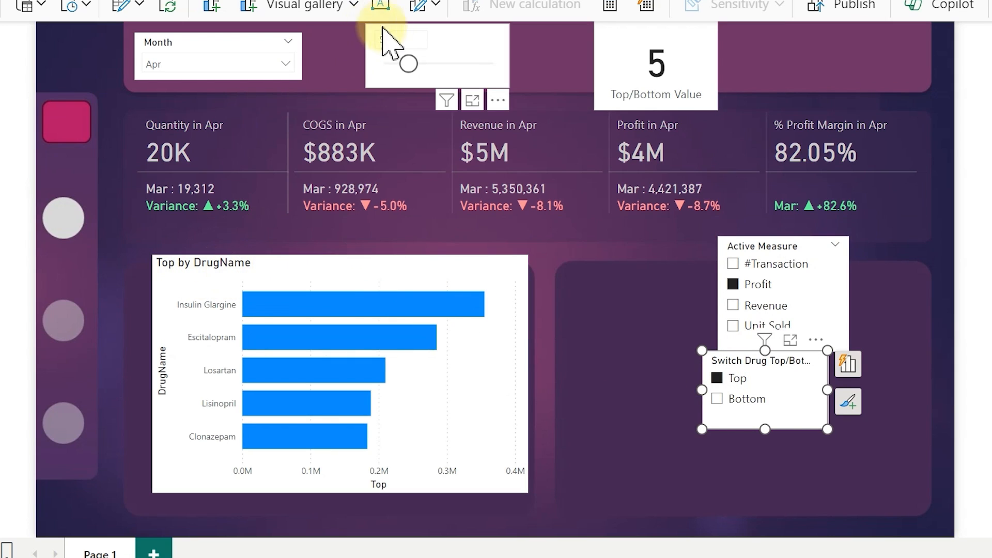
left_click(397, 37)
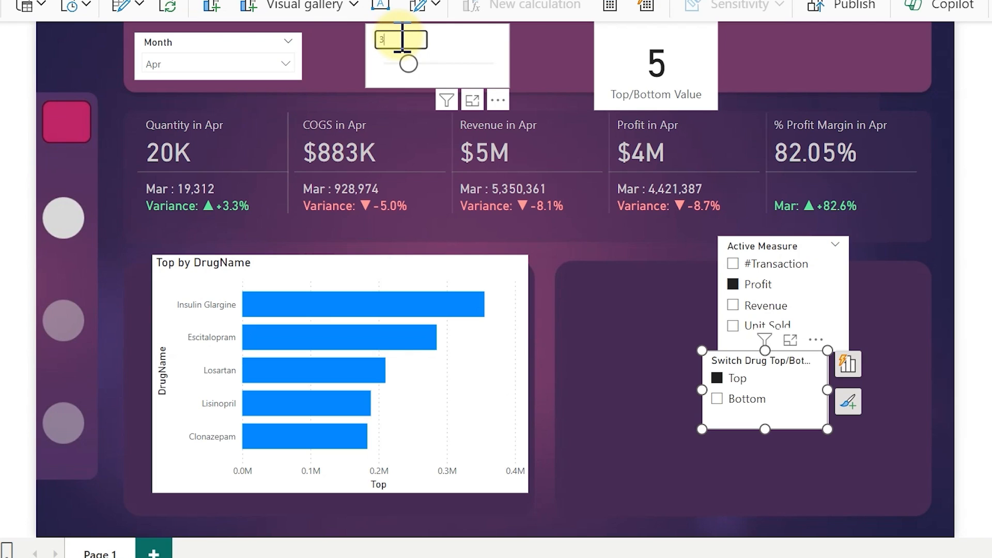
type("3")
key("Return")
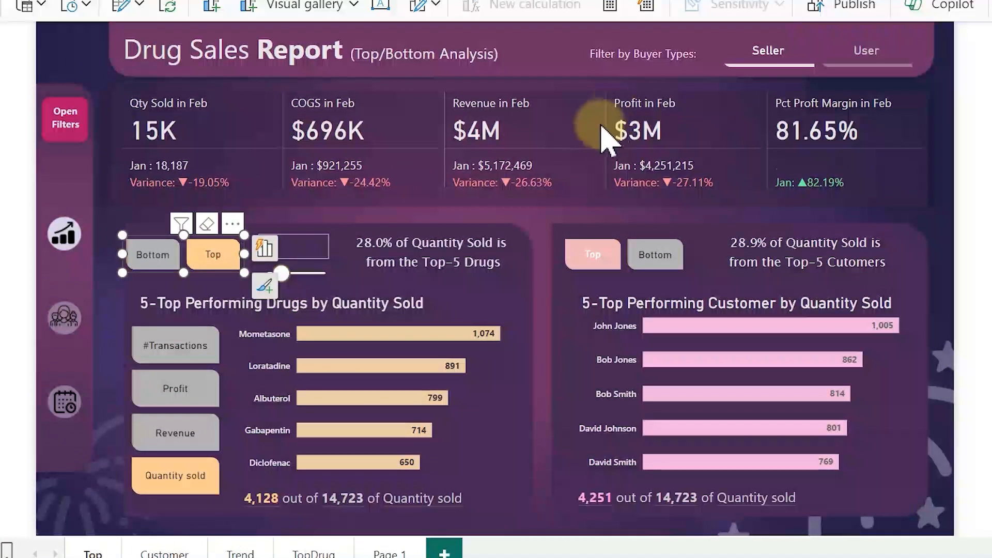
Set the Top/Bottom value to 3 on the finished Top/Bottom Analysis page
left_click(548, 235)
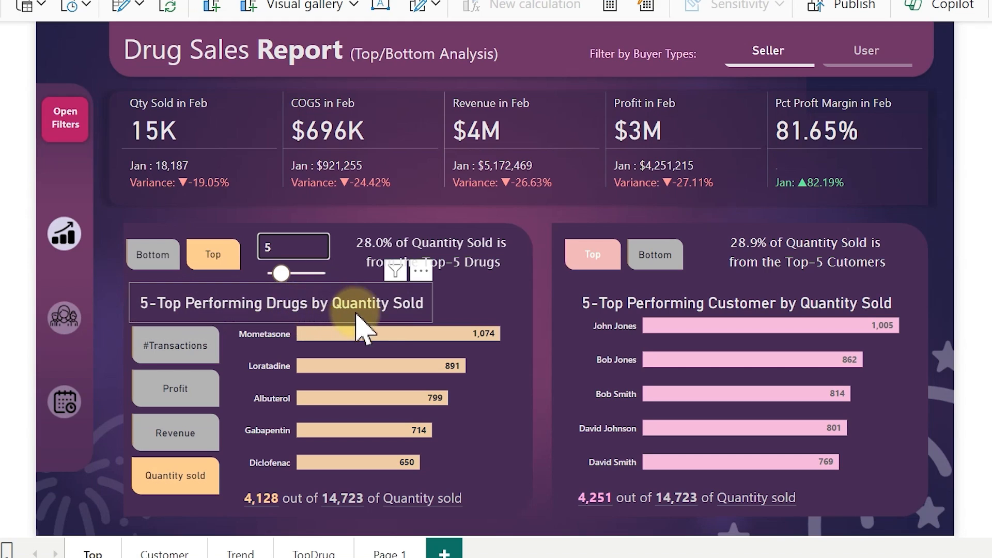
left_click(266, 240)
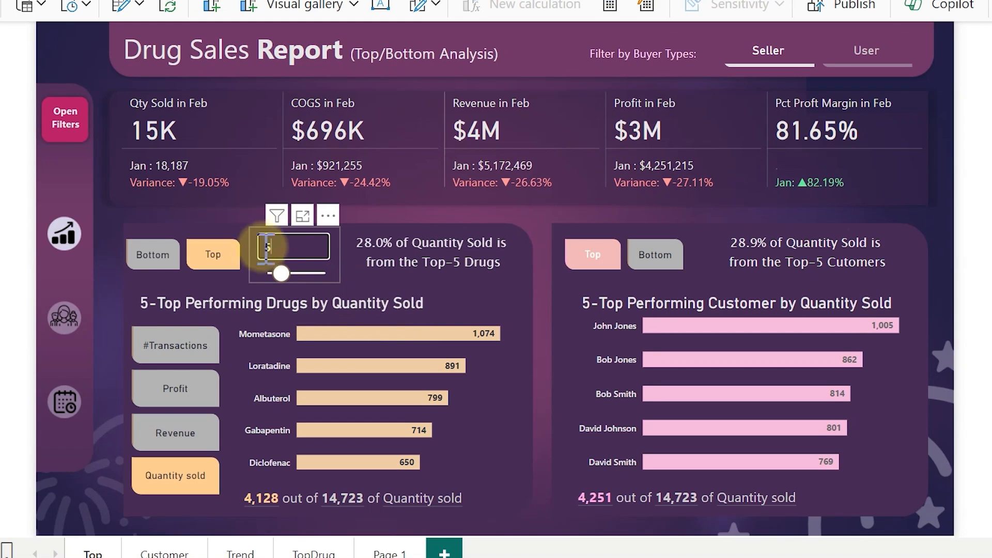
type("3")
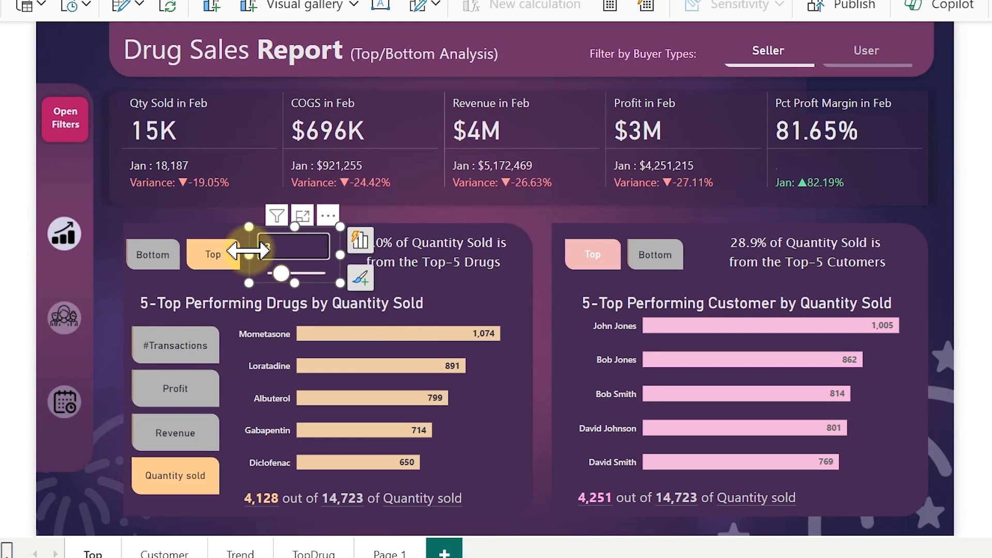
key("Return")
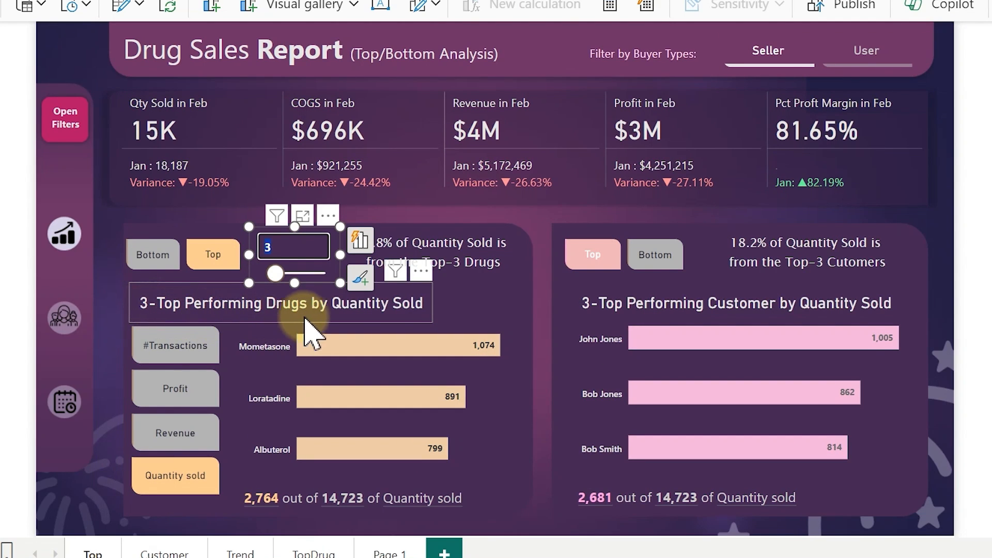
Show the top and bottom drugs by #Transactions, and the bottom drugs by Revenue
left_click(189, 359)
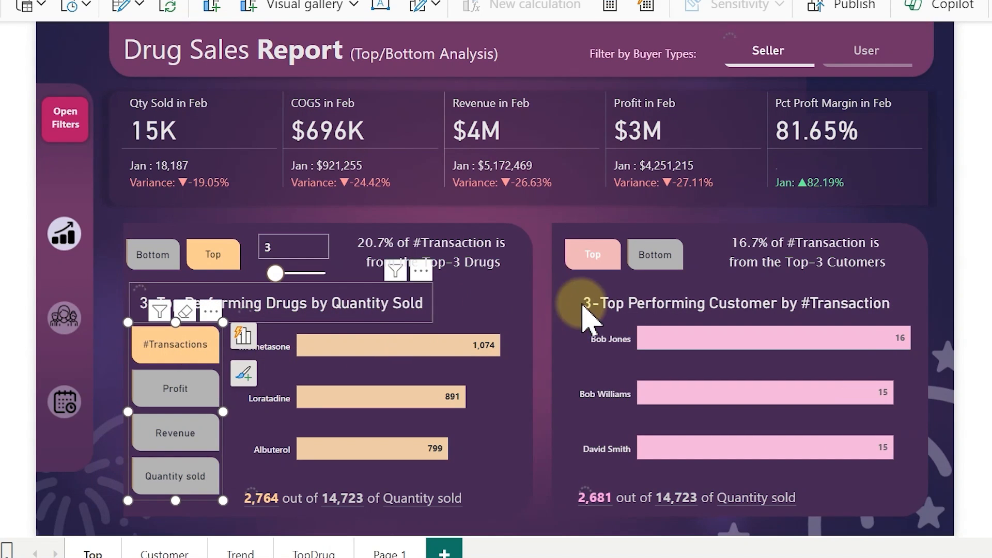
left_click(549, 329)
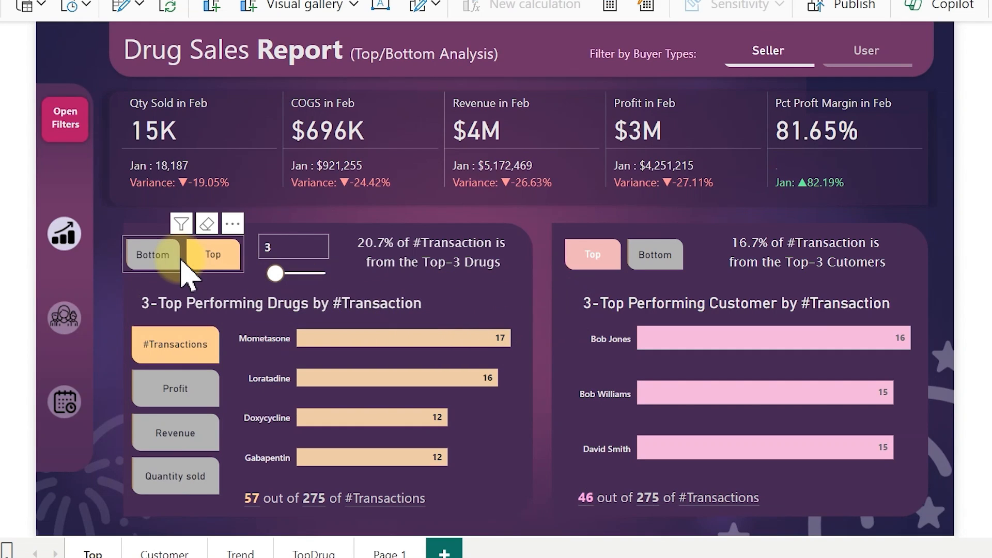
left_click(155, 257)
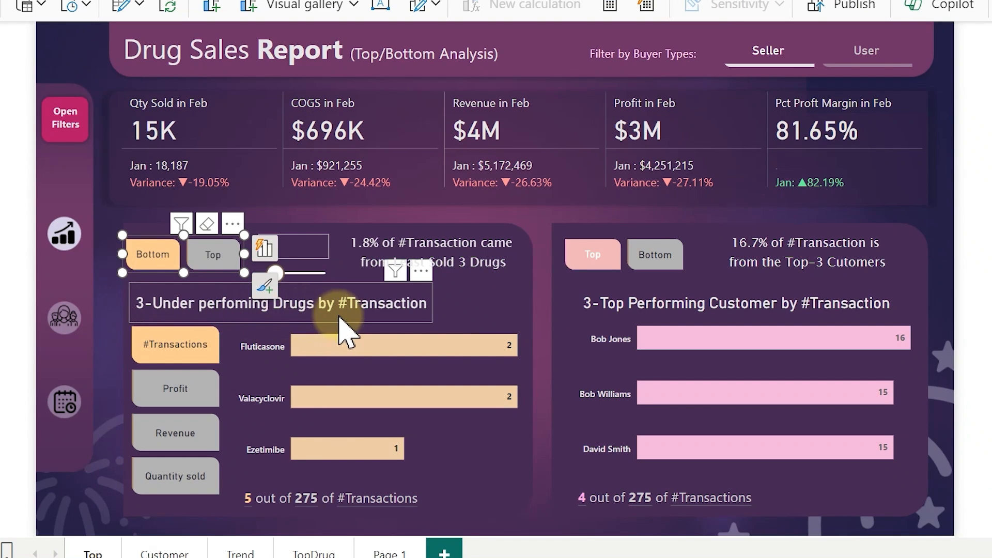
left_click(161, 442)
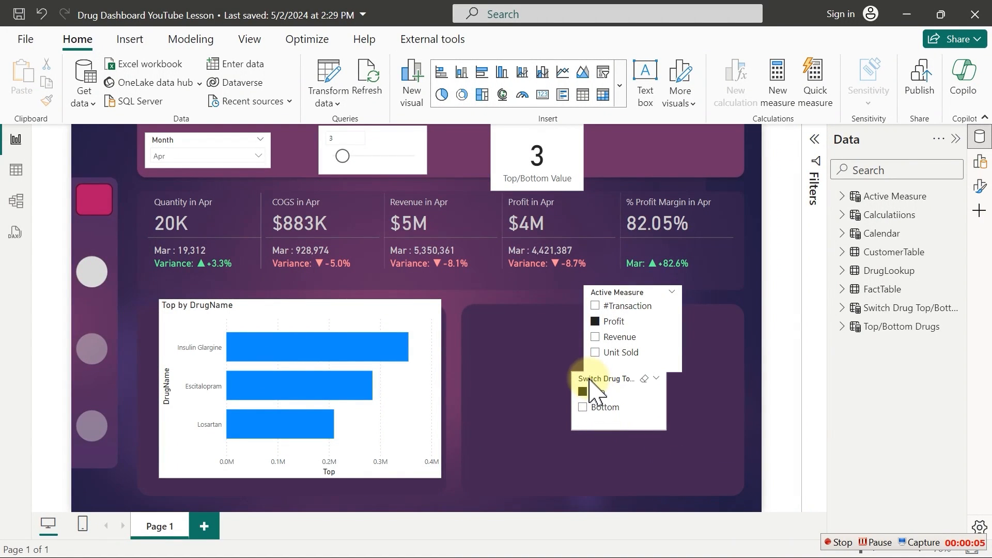
Move the Switch Drug Top/Bottom slicer on Page 1 down, clear of the Active Measure slicer
left_click_drag(589, 380, 584, 409)
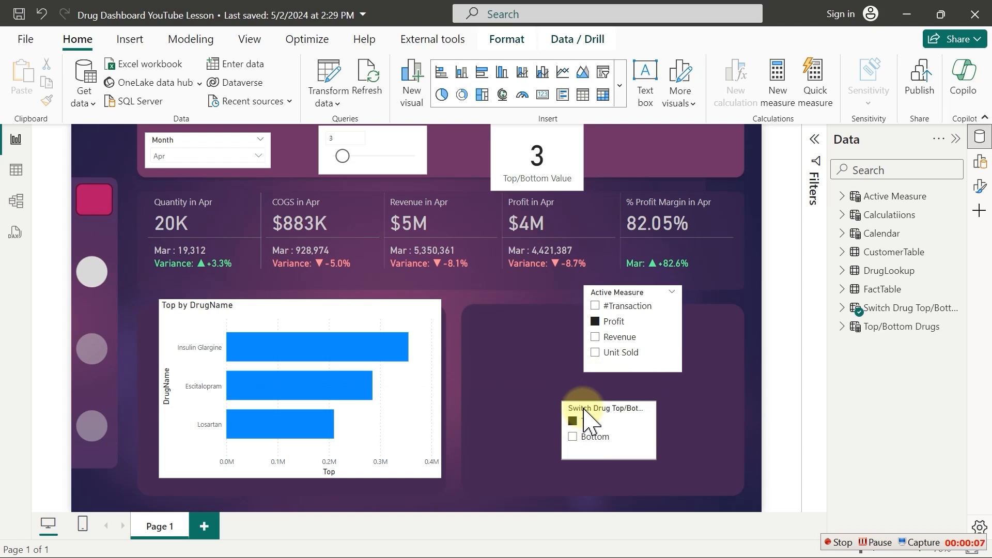
left_click(620, 302)
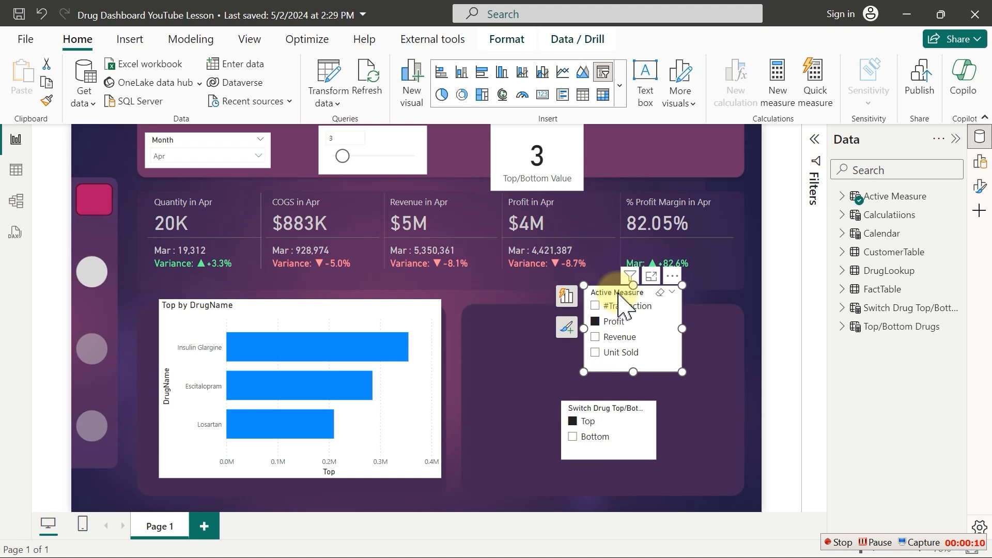
left_click(592, 413)
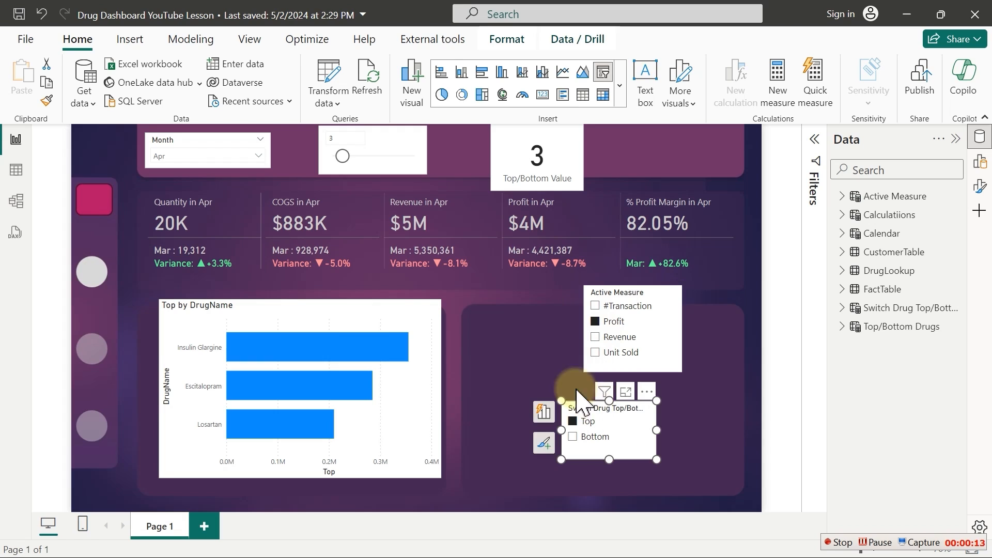
Examine the formulas and table rows behind the Active Measure and Switch Drug Top/Bottom slicers
left_click(389, 138)
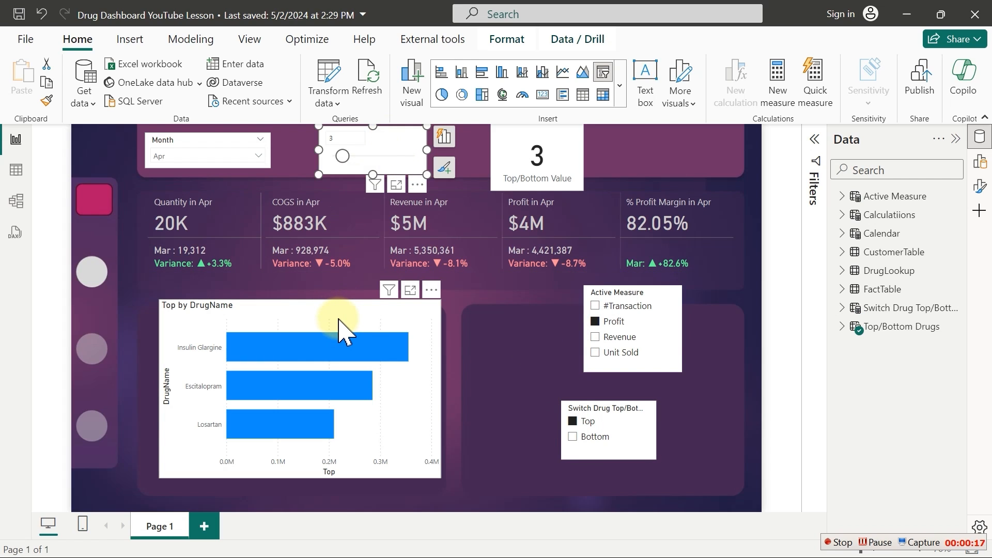
left_click(632, 299)
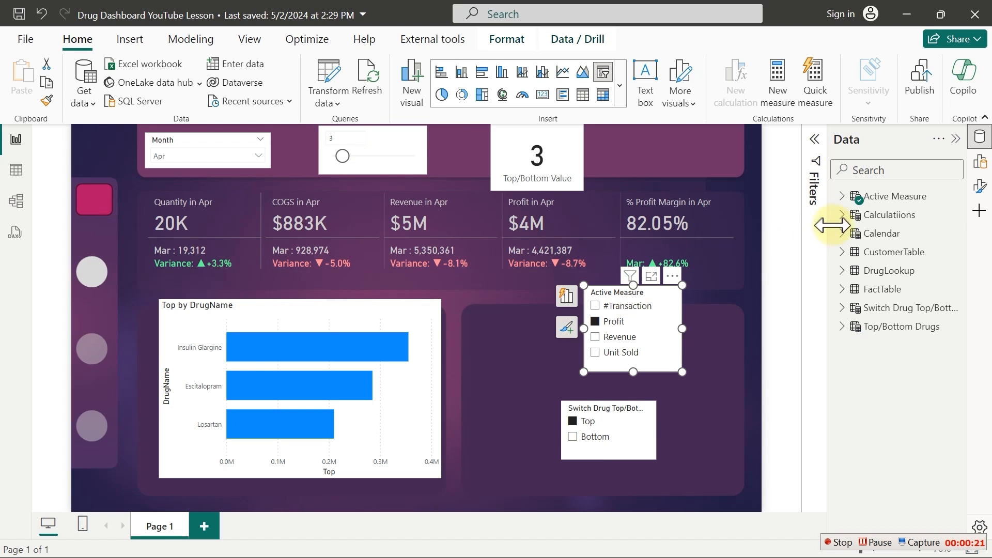
left_click(842, 197)
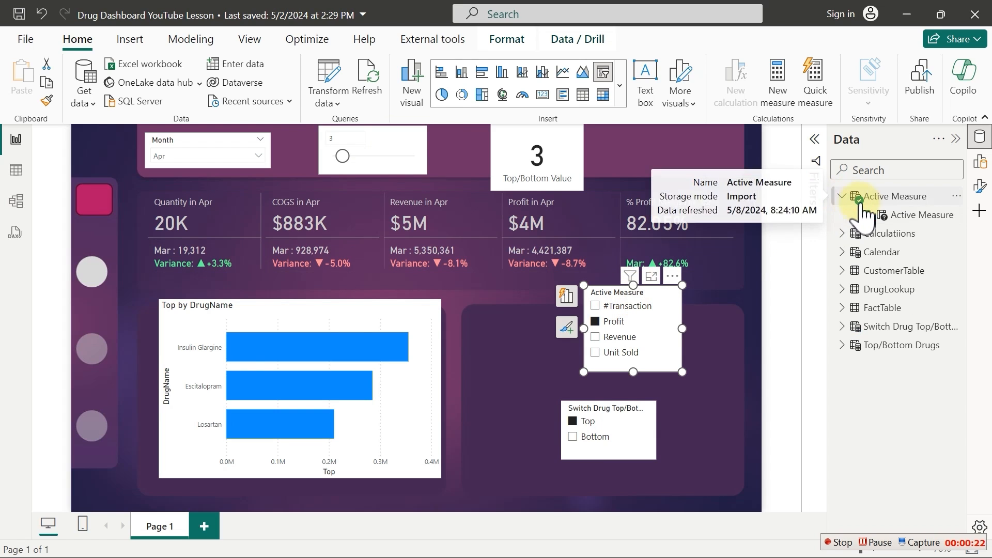
left_click(909, 216)
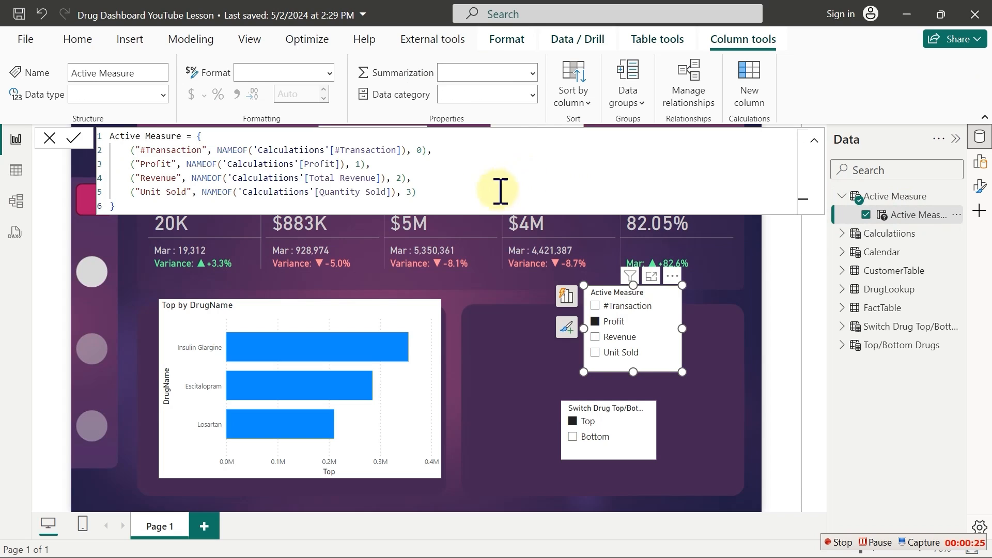
left_click(18, 178)
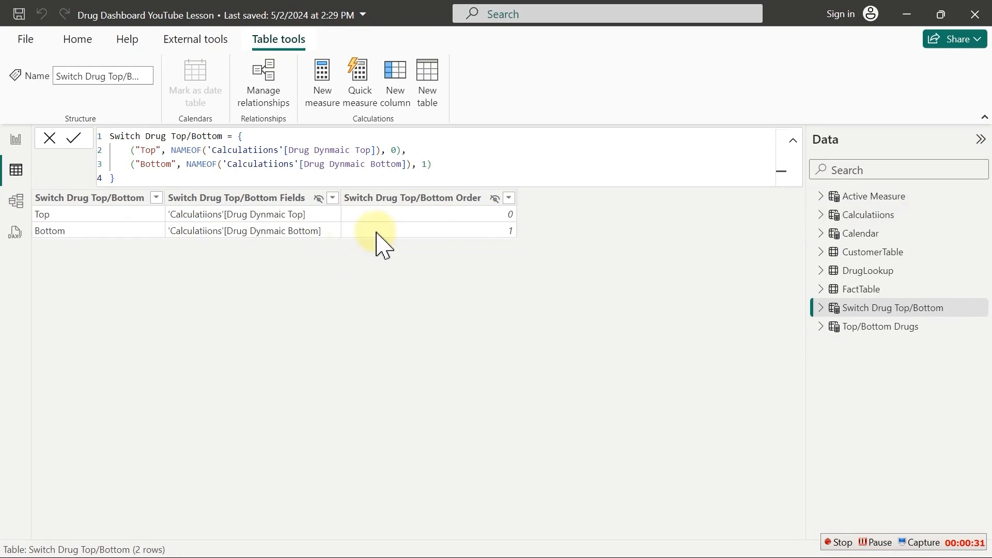
left_click(875, 196)
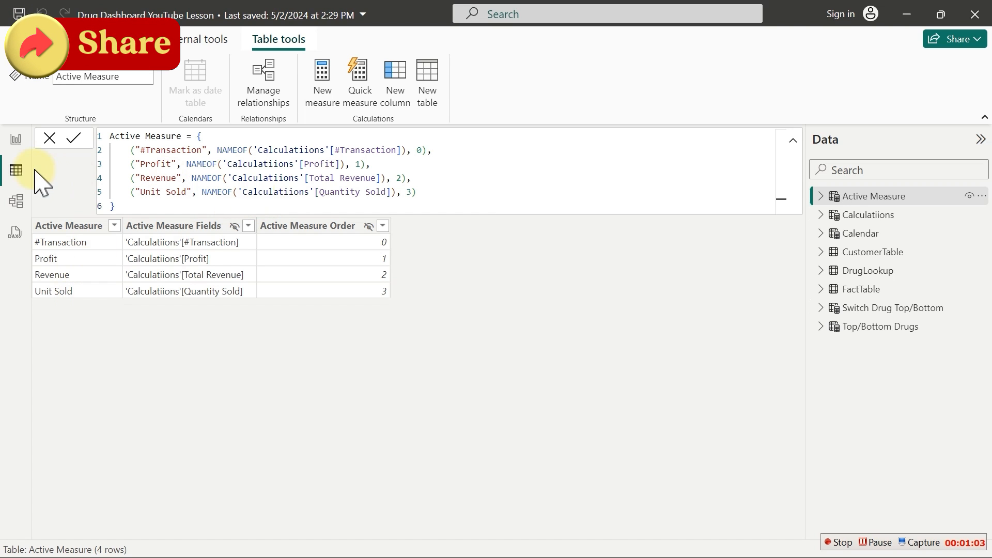
left_click(16, 149)
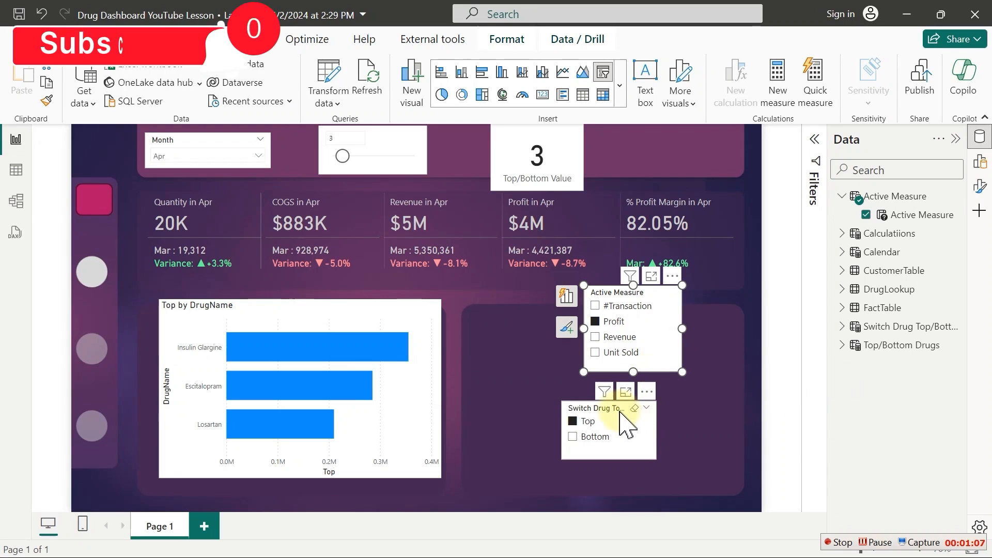
left_click(612, 411)
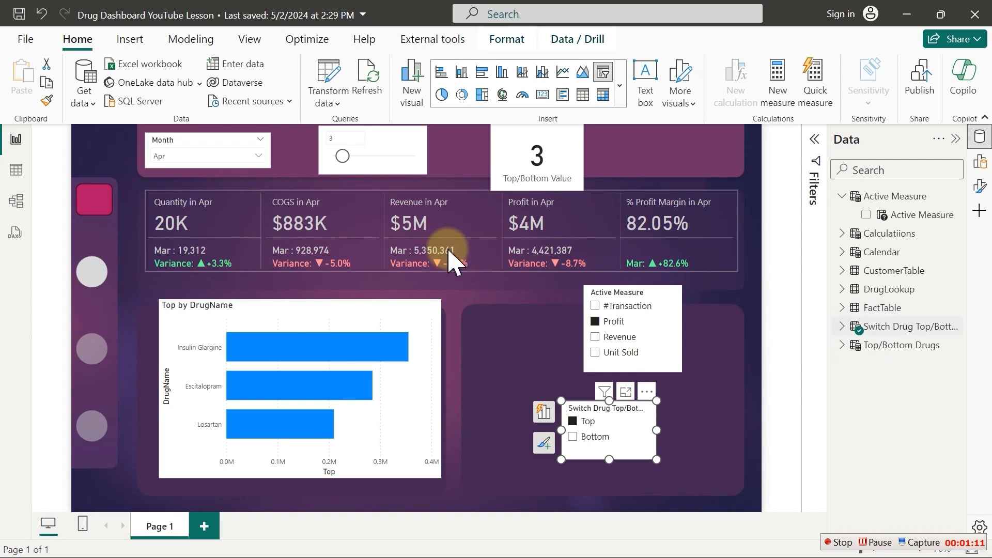
left_click(16, 171)
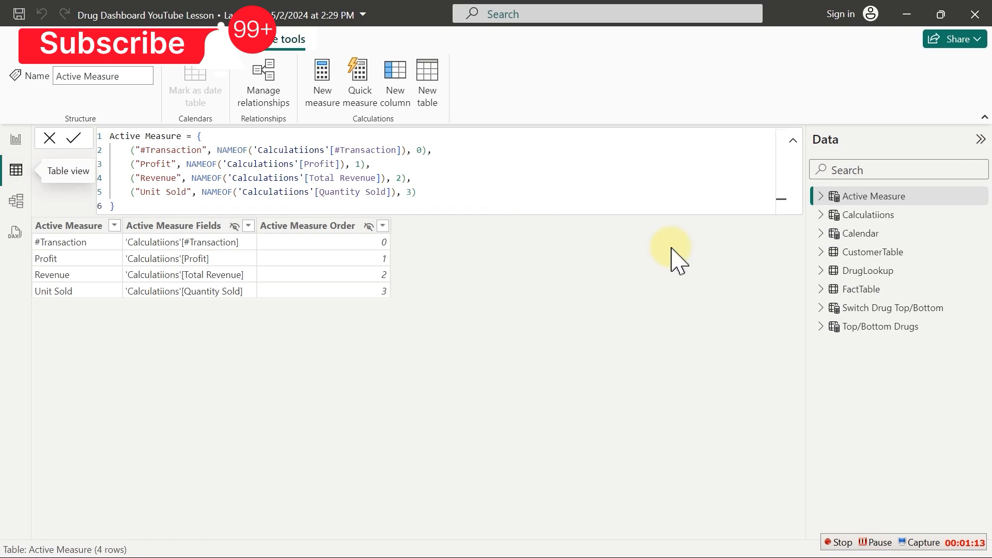
left_click(873, 309)
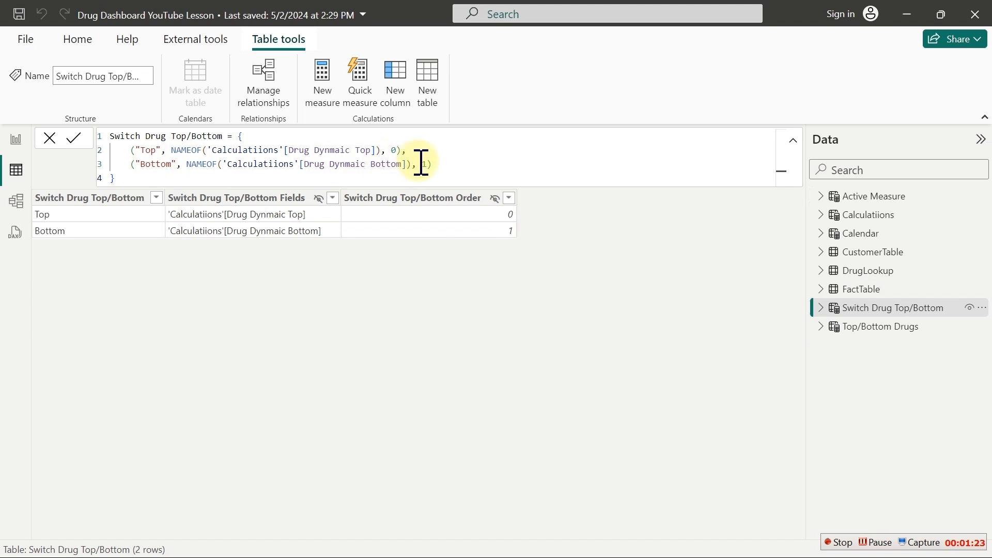
Rename the Top/Bottom Drugs table behind the numeric slider to "Top/Bottom Drugs Slide" in its GENERATESERIES formula
left_click(15, 144)
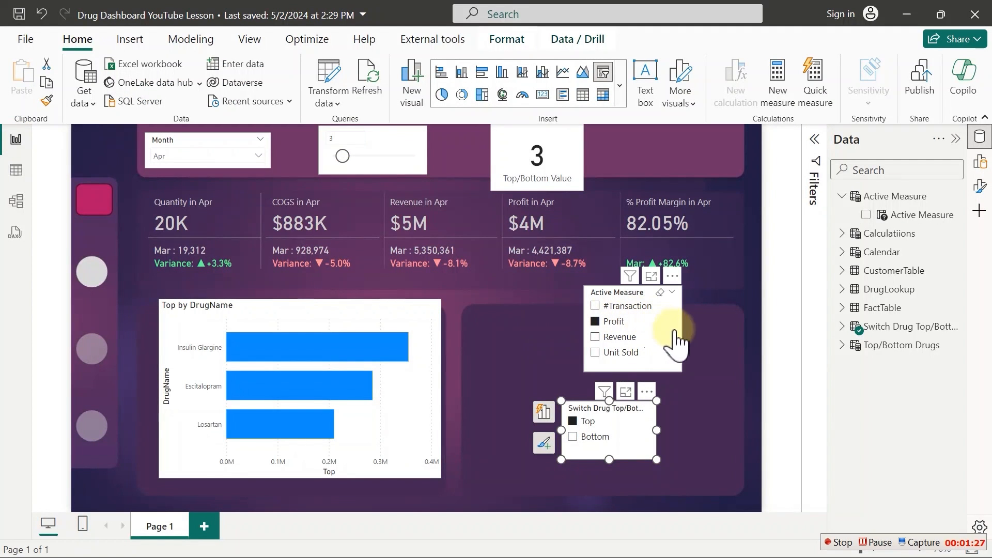
left_click(412, 150)
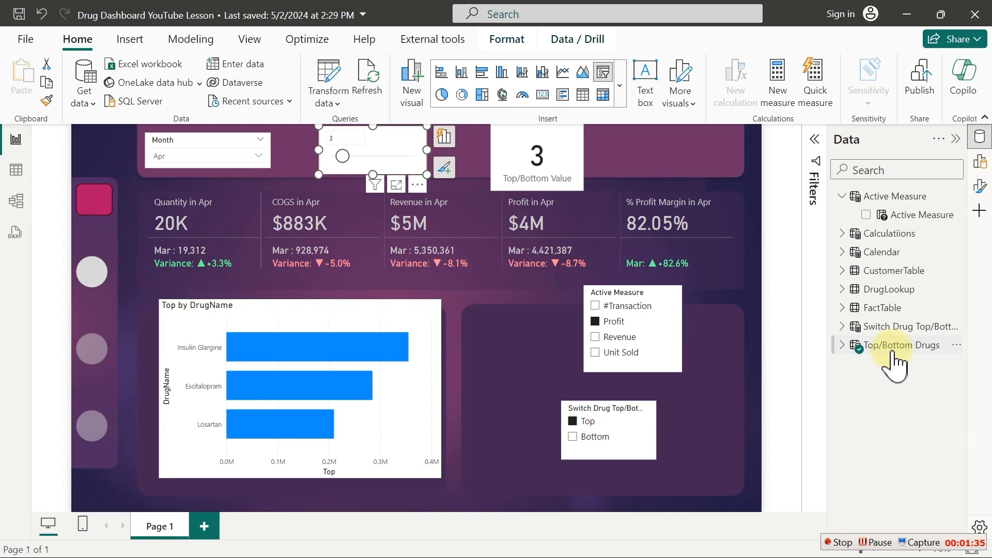
left_click(15, 172)
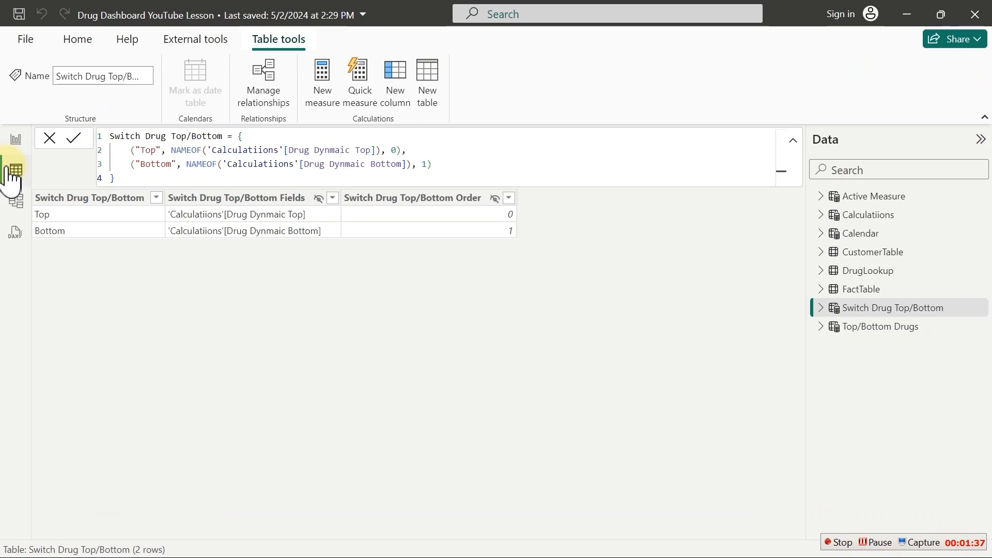
left_click(861, 333)
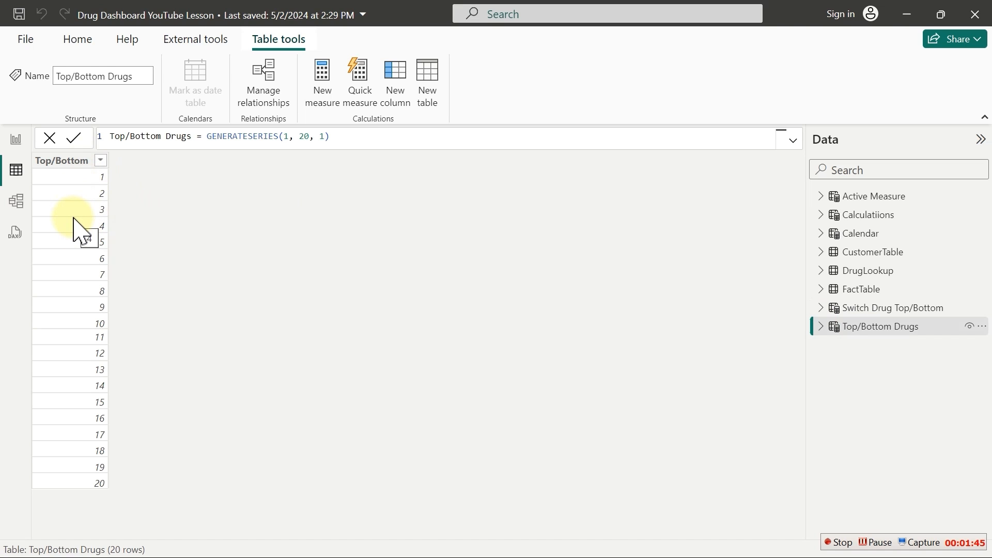
double_click(194, 139)
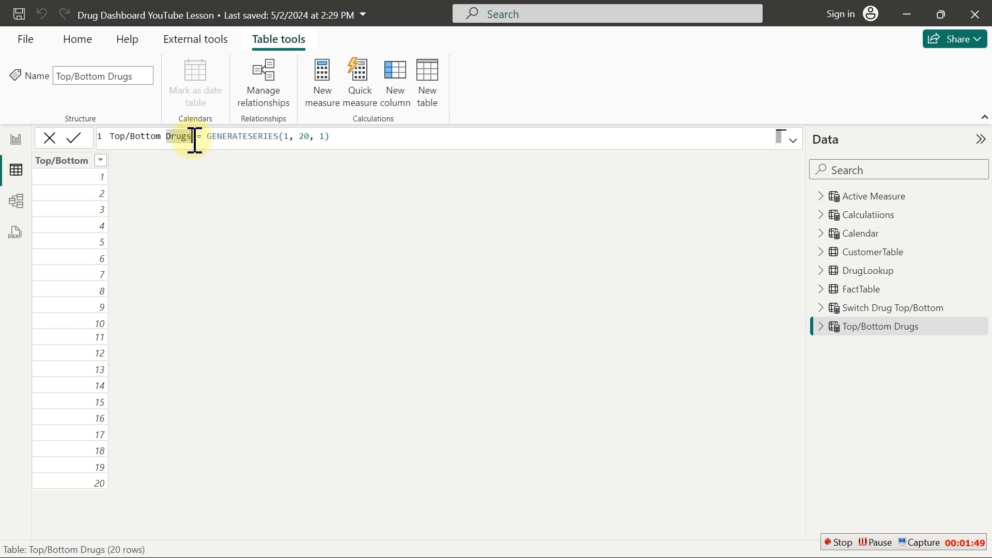
type("Sli")
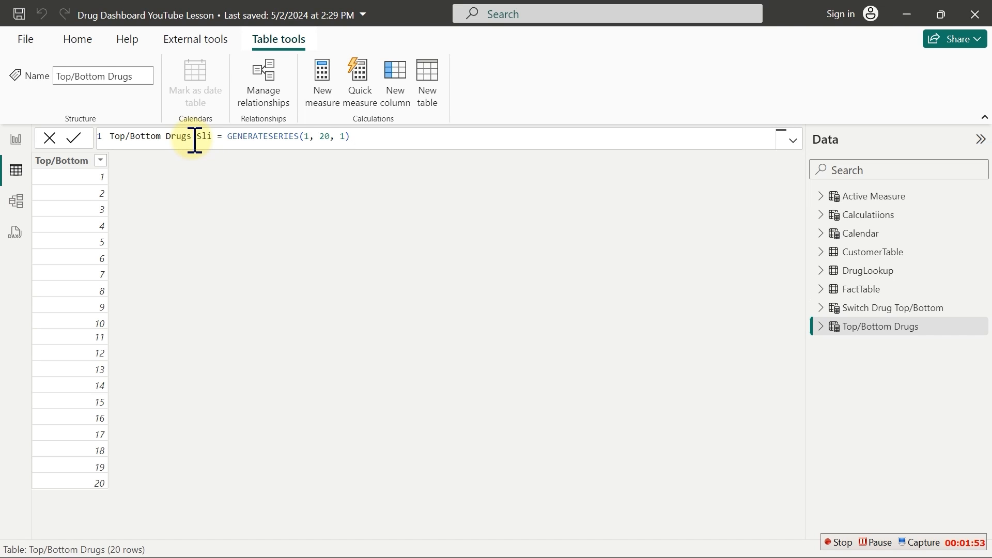
type("de")
key("Return")
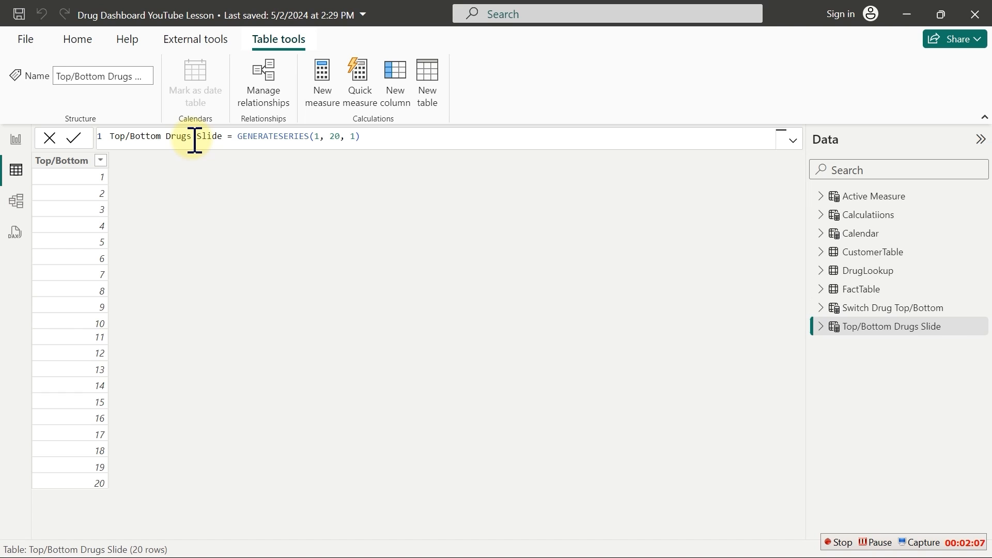
Start a new measure named "Title: Drugs" in the Active Measure table, with its formula body on a new line
left_click(16, 148)
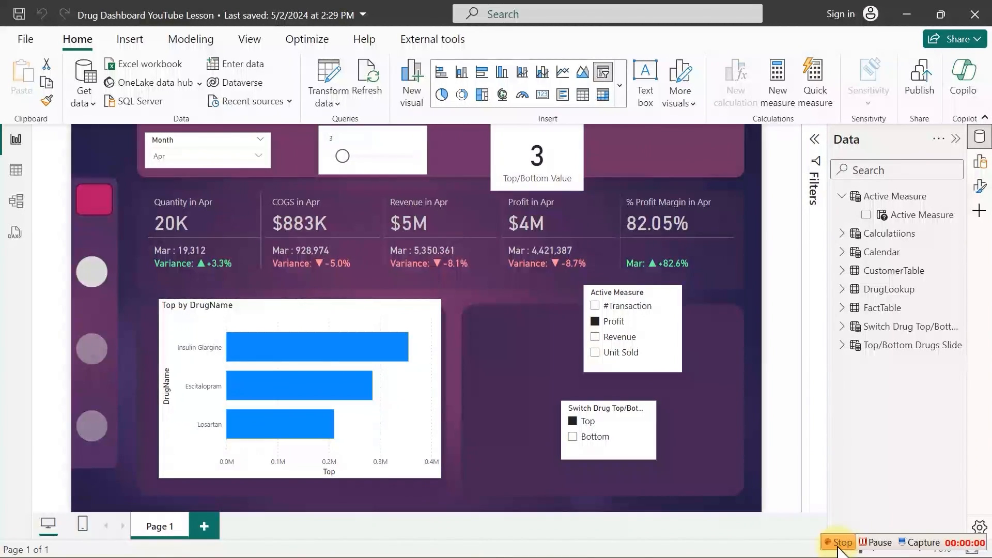
right_click(907, 216)
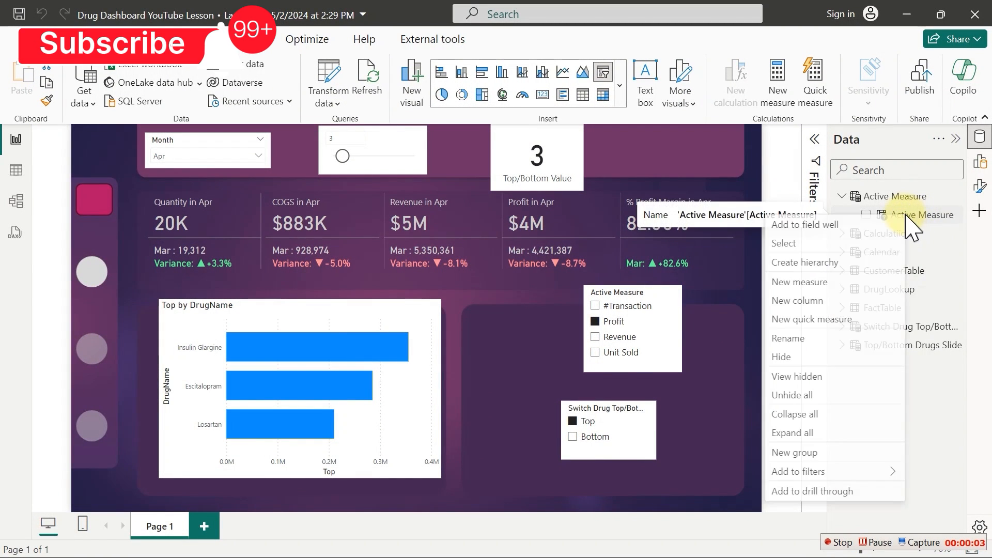
left_click(807, 282)
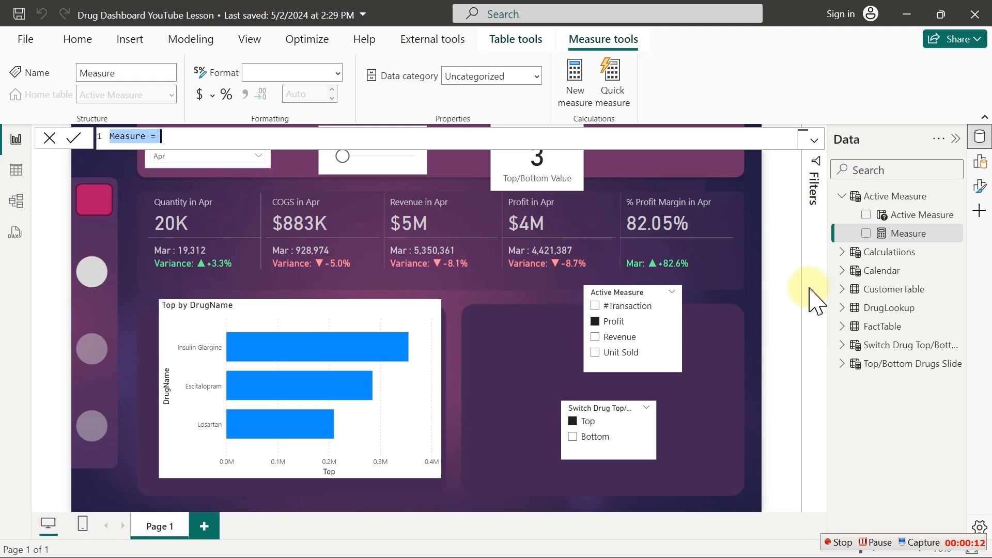
key("ctrl+plus")
key("ctrl+plus")
key("ctrl+plus")
key("ctrl+plus")
key("ctrl+plus")
key("ctrl+plus")
key("ctrl+plus")
key("ctrl+plus")
key("ctrl+plus")
key("ctrl+plus")
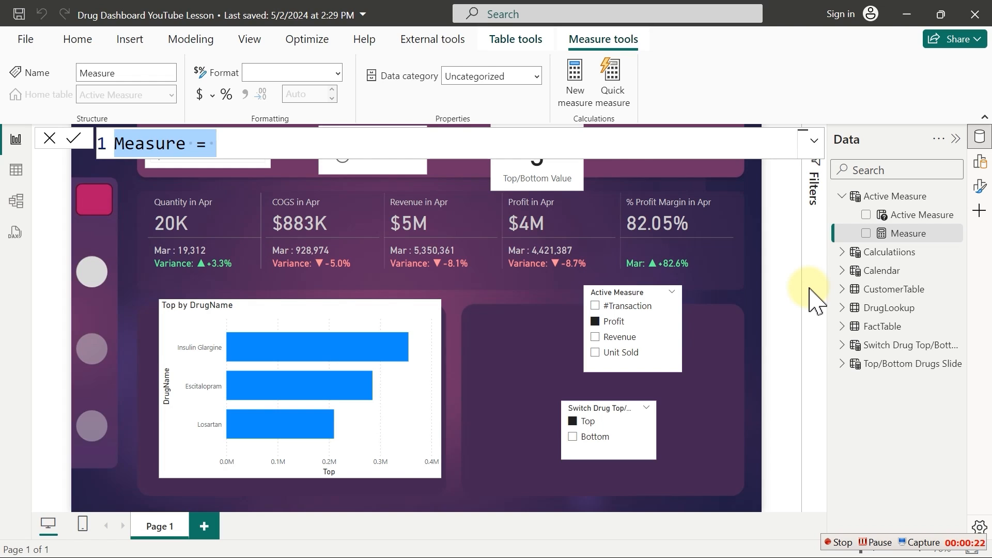
type("Title:")
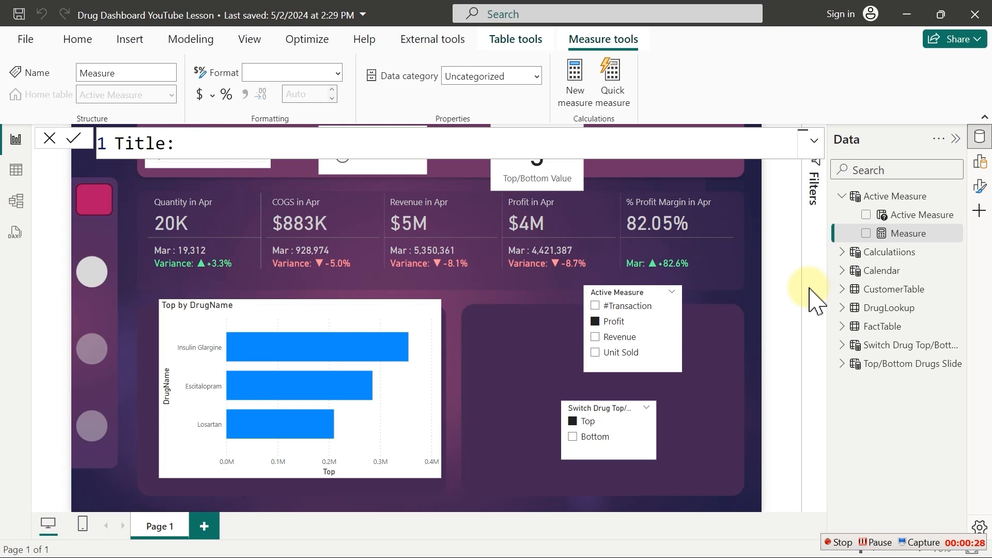
type(" Drugs =")
key("shift+Return")
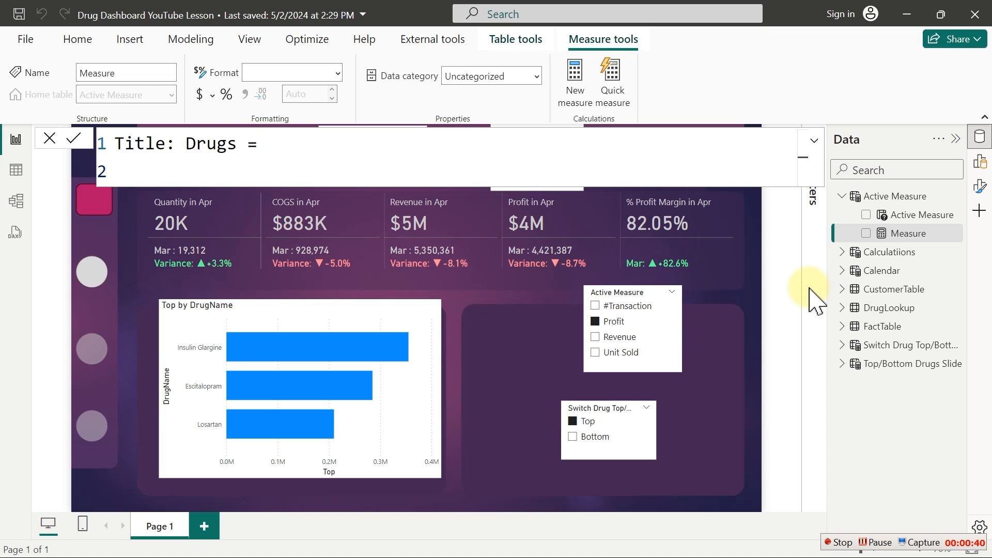
Define the variable _ActiveMeasures in the title measure as SELECTEDVALUE('Active Measure'[Active Measure Order])
type("var")
key("Tab")
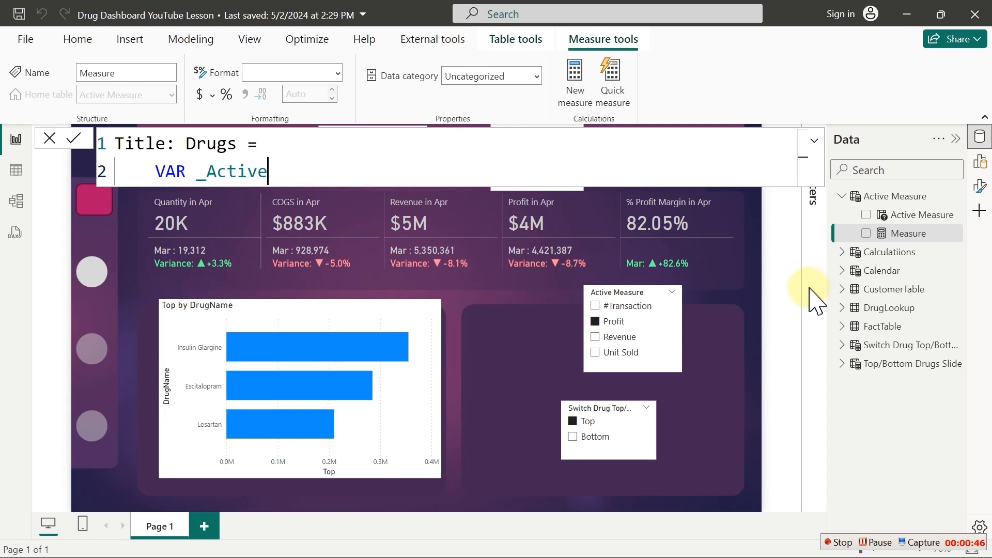
type("_ActiveMeasures =")
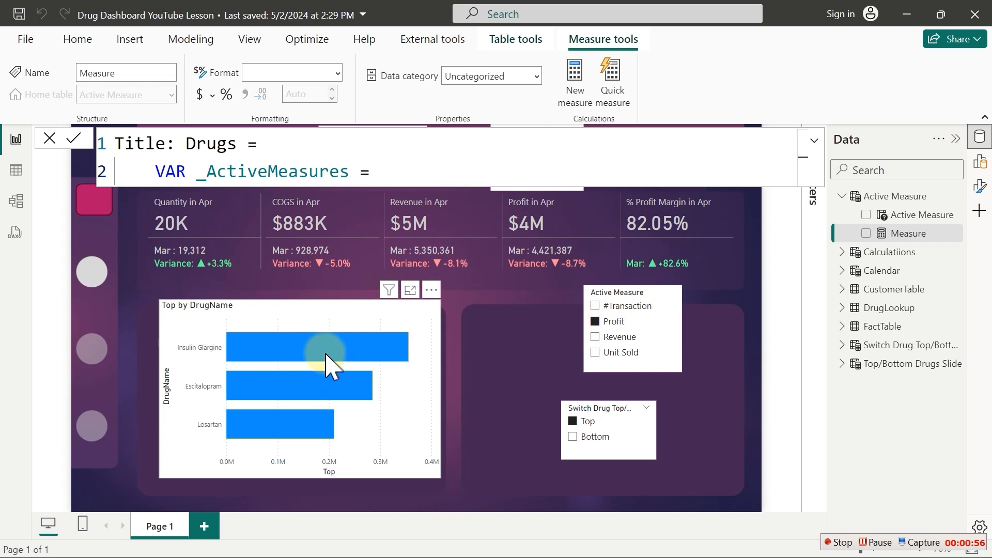
mouse_move(327, 360)
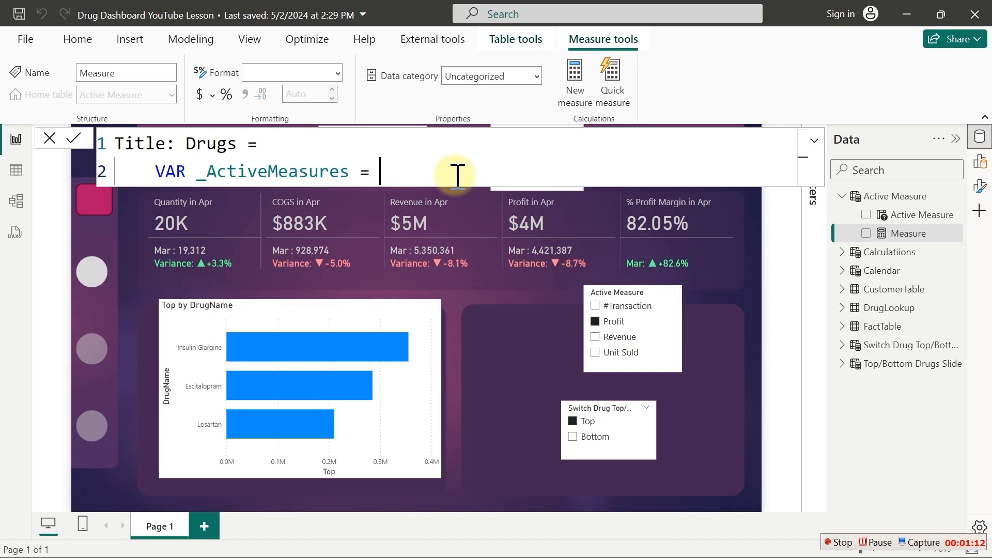
type("selectedv")
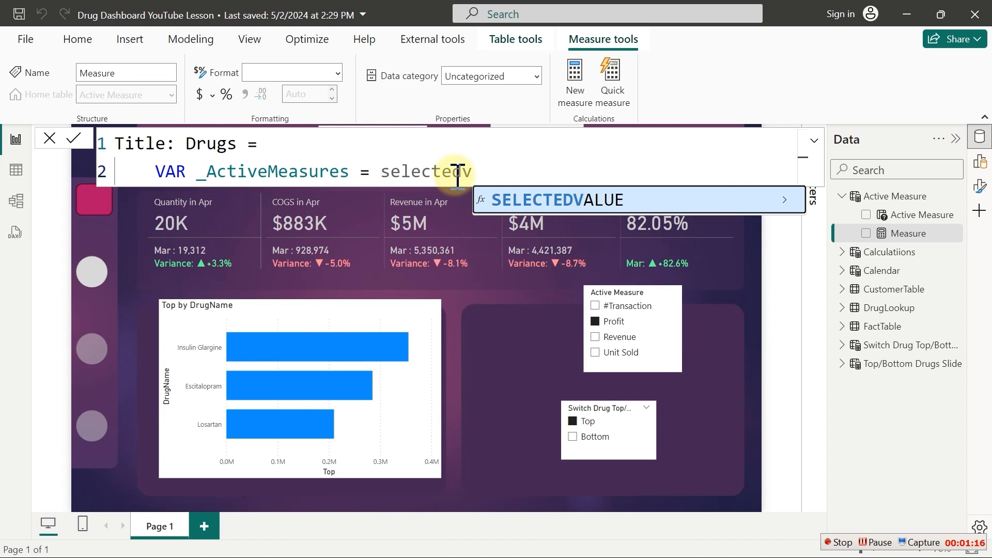
key("Tab")
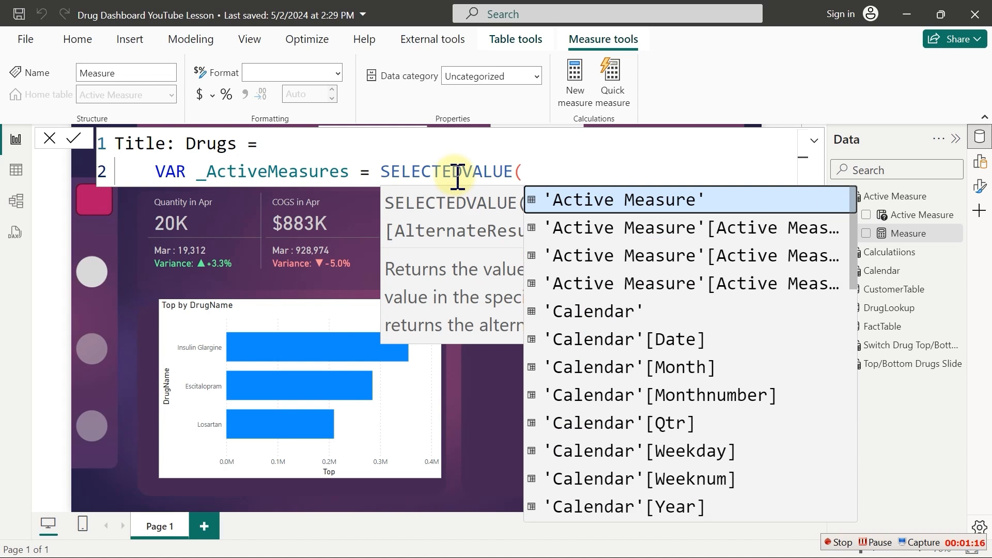
left_click(474, 170)
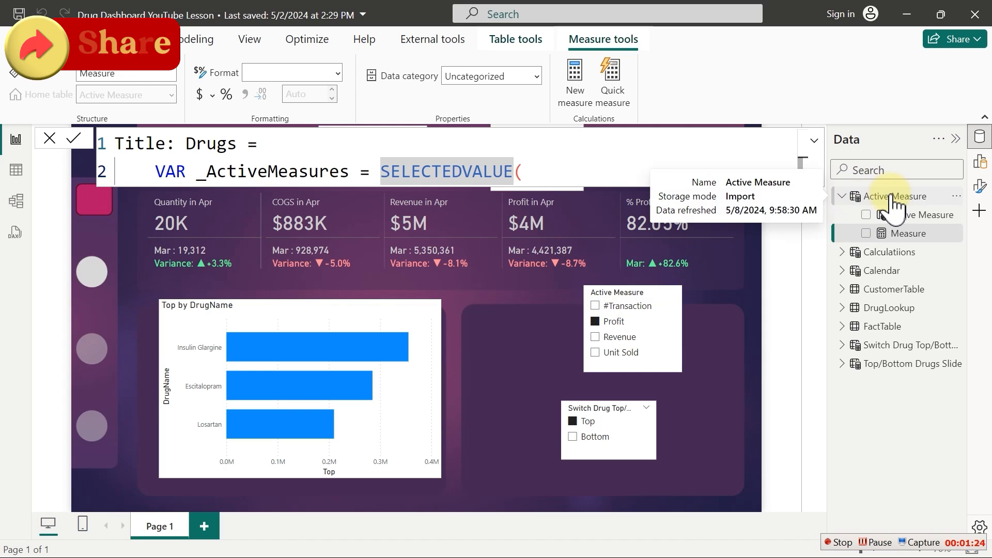
left_click(567, 176)
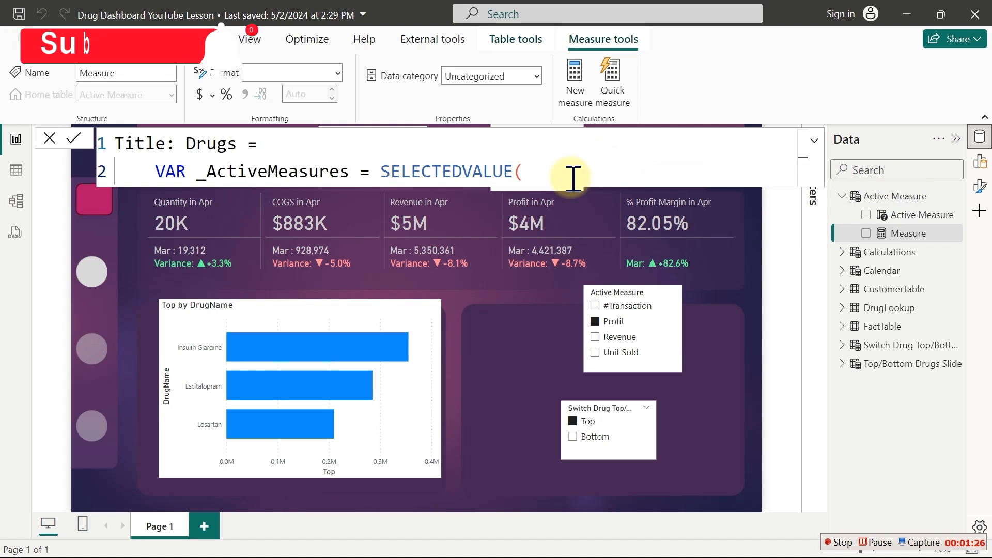
type("act")
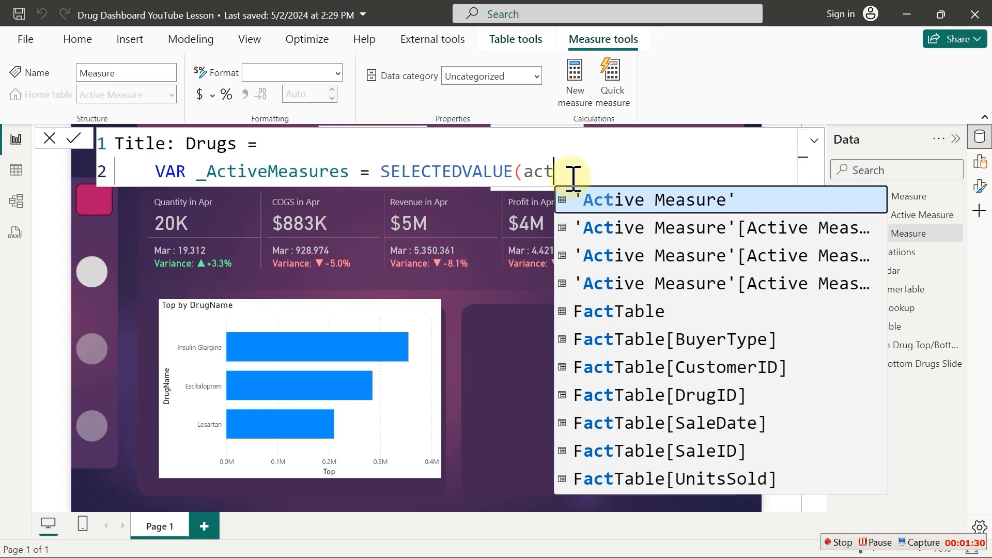
key("Down")
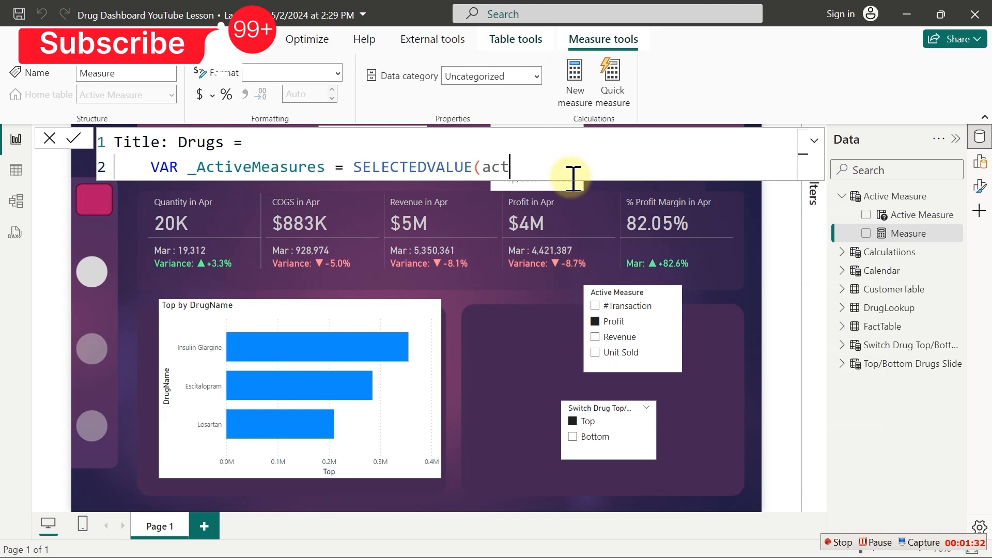
key("BackSpace")
key("BackSpace")
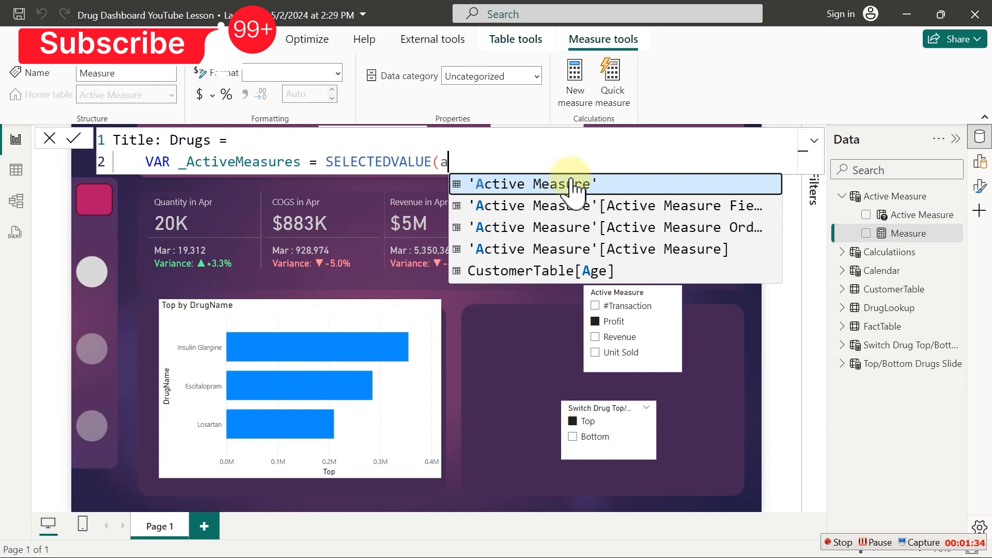
key("Down")
key("Down")
key("Tab")
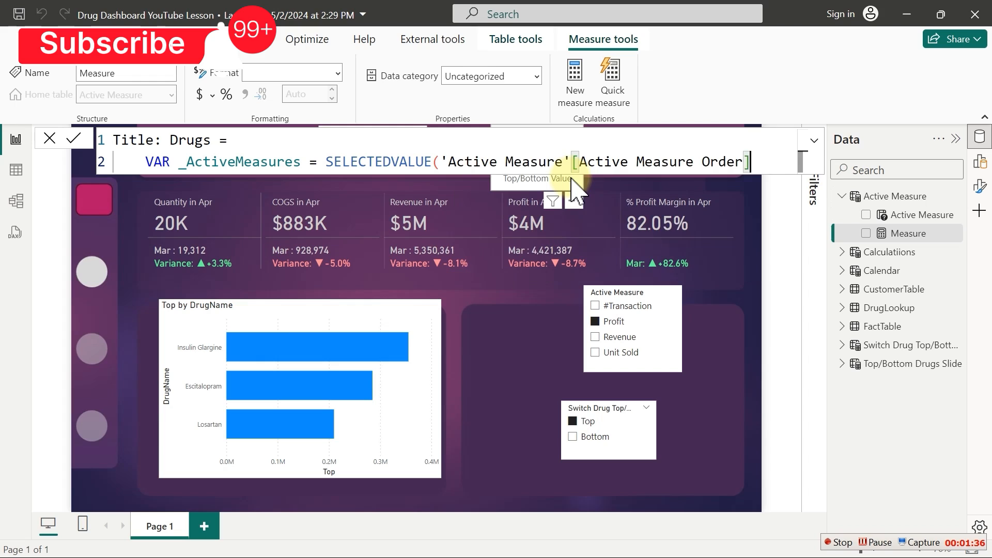
type(")")
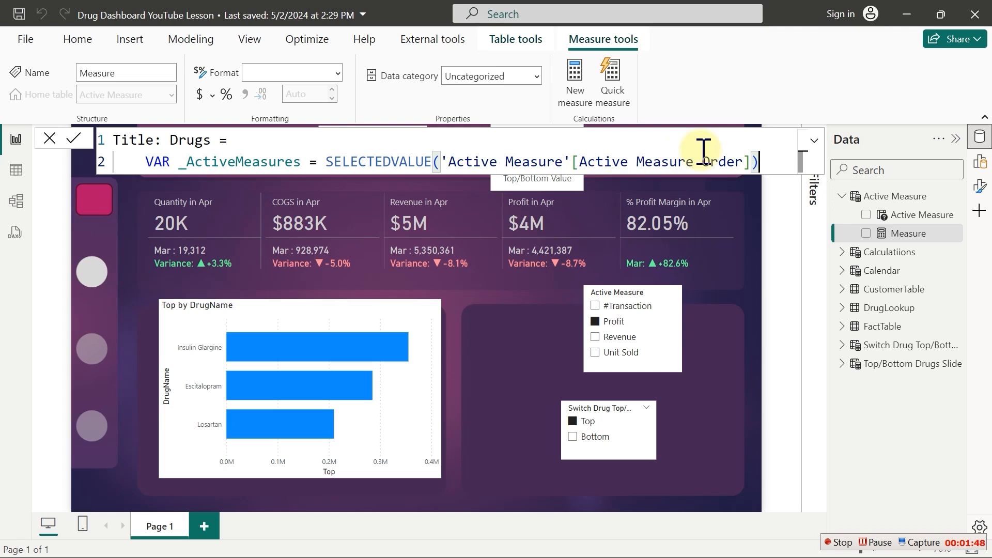
Declare a second variable named _MeasuresResult in the title measure, leaving a new line for its expression
key("shift+Return")
scroll(704, 151, "up", 2)
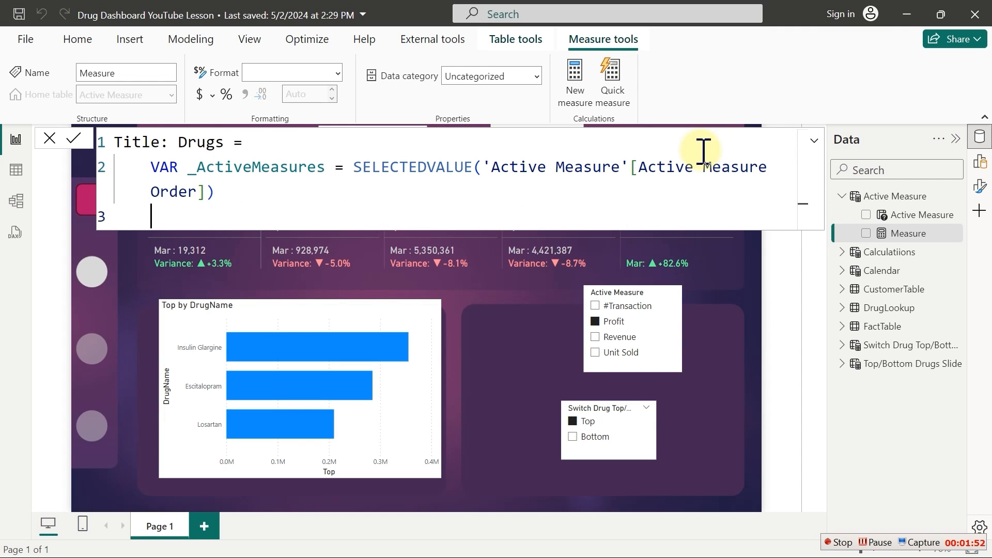
type("var")
key("Tab")
type("_Measures")
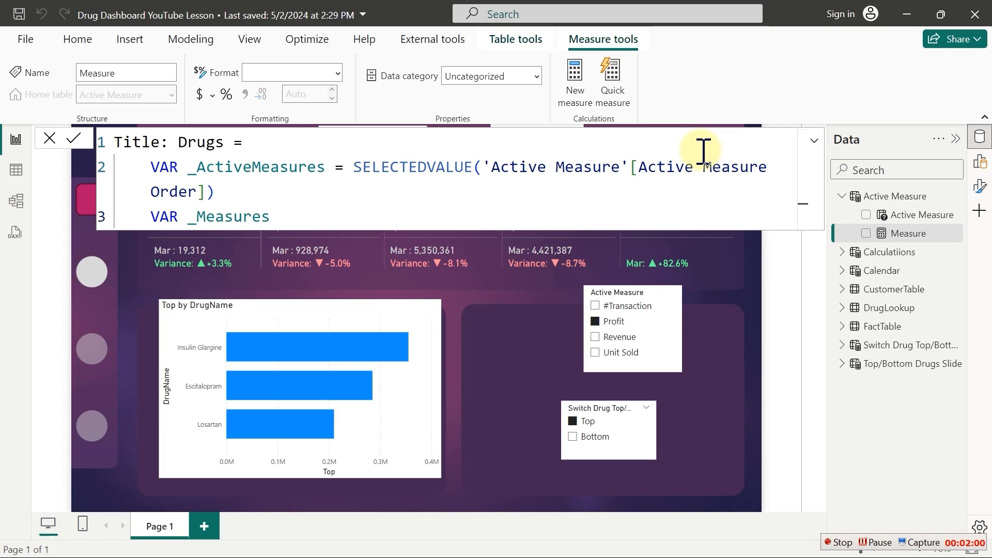
type("Reslult")
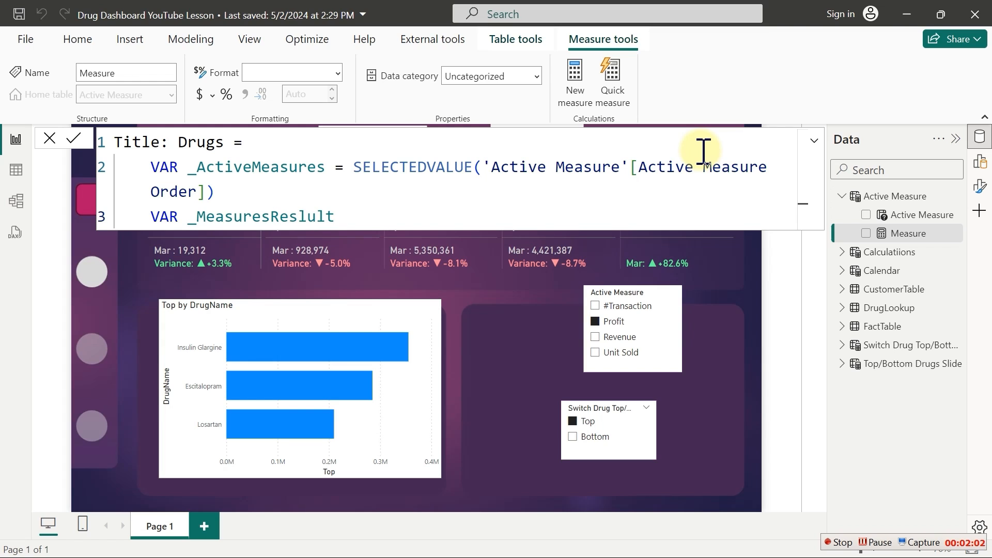
key("BackSpace")
key("BackSpace")
key("BackSpace")
key("BackSpace")
key("BackSpace")
type("sult =")
key("shift+Return")
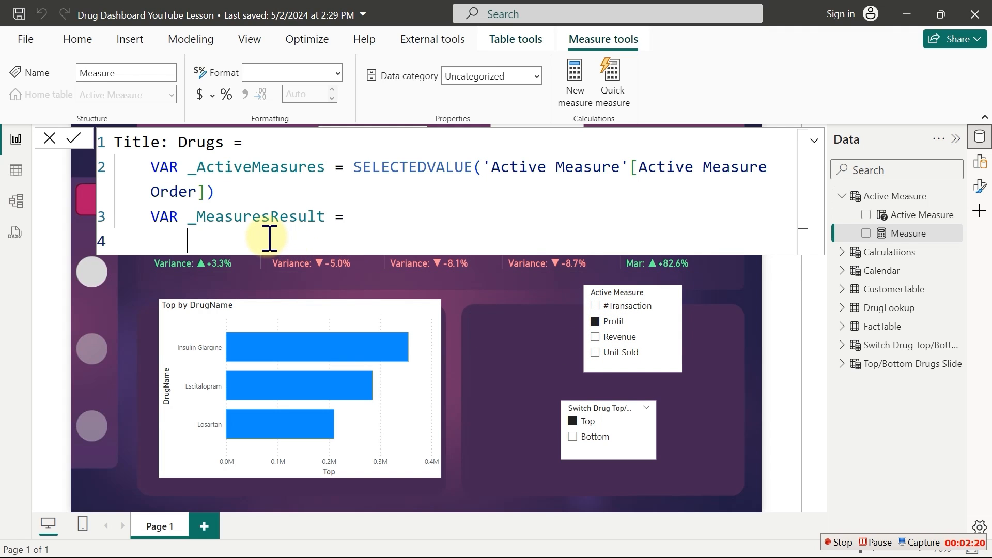
Begin the _MeasuresResult expression with a SWITCH function that uses TRUE() as its first argument
type("sw")
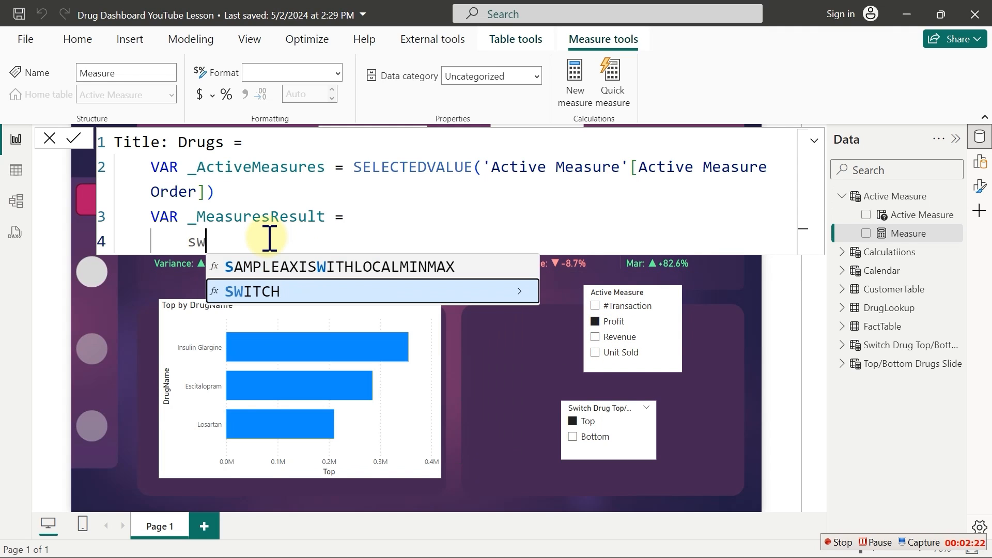
key("Tab")
key("shift+Return")
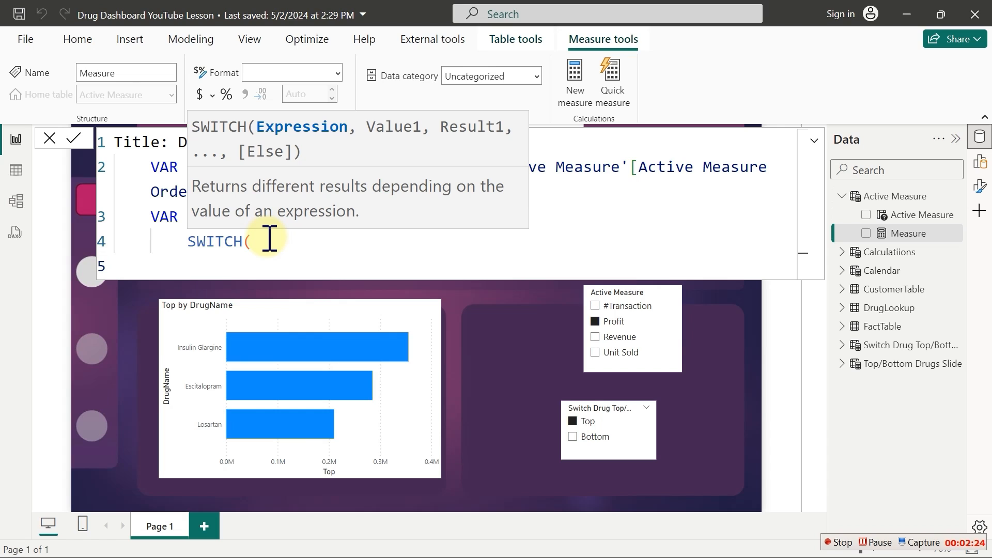
type("tru")
key("Tab")
type(")")
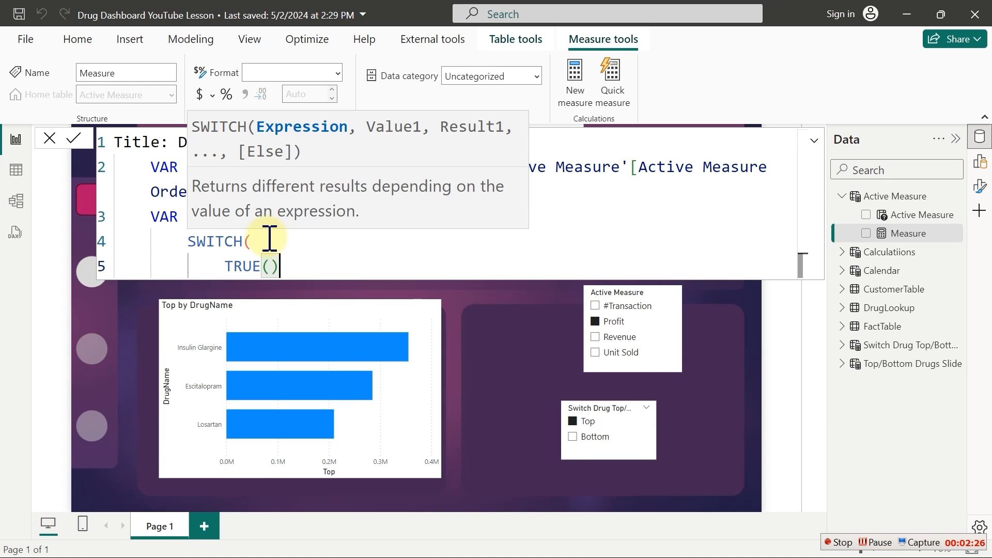
type(",")
key("shift+Return")
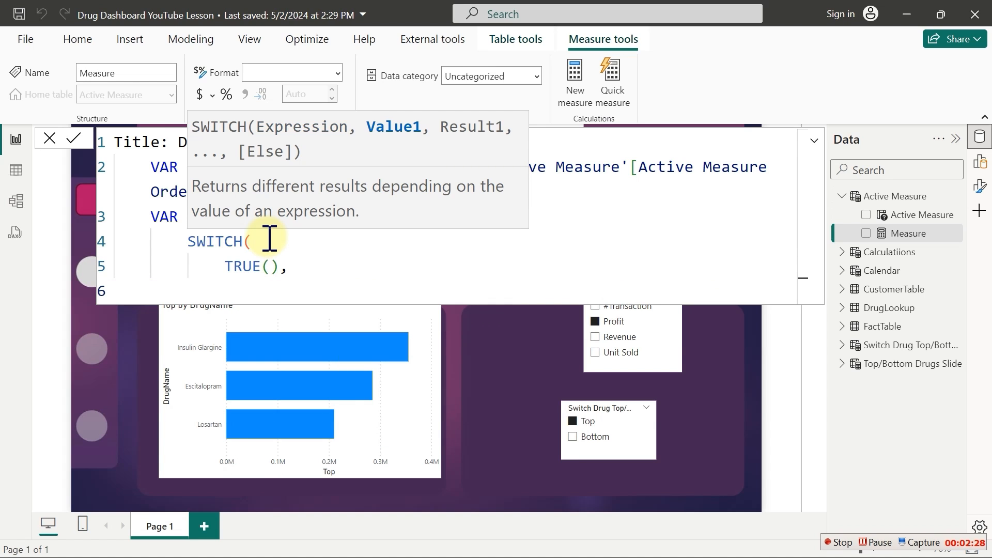
Add the SWITCH case _ActiveMeasures =0 with the result "#Transaction"
type("_")
key("Tab")
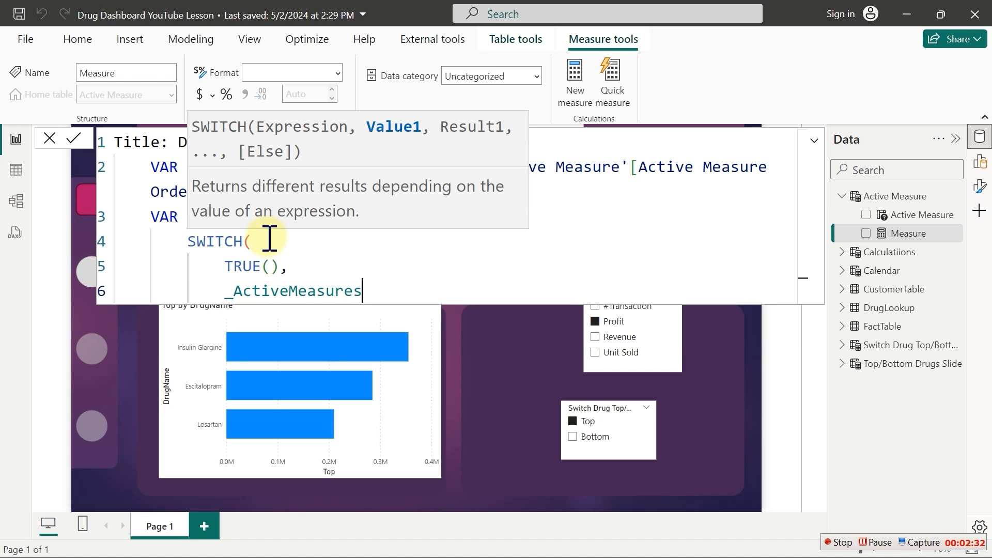
left_click(637, 176)
left_click_drag(189, 166, 324, 167)
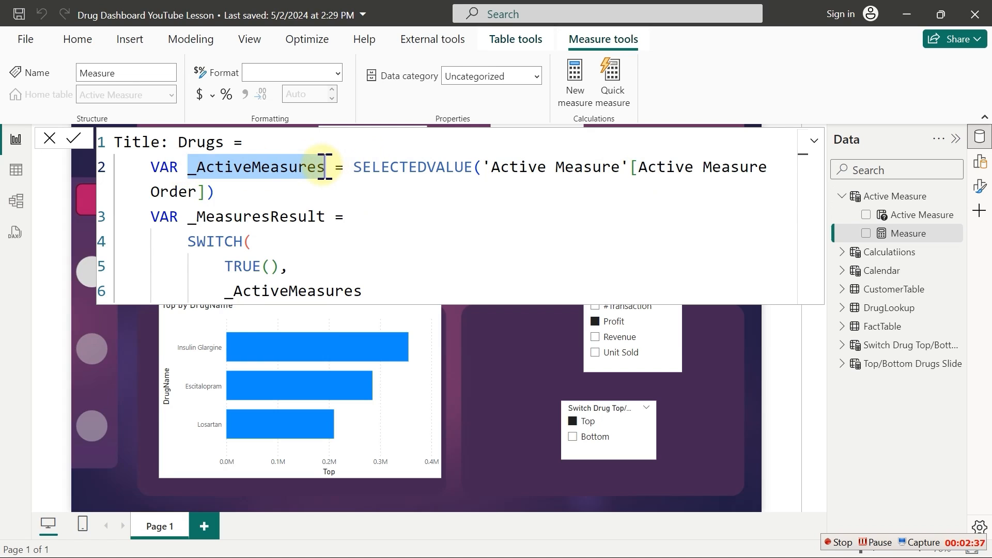
left_click(376, 290)
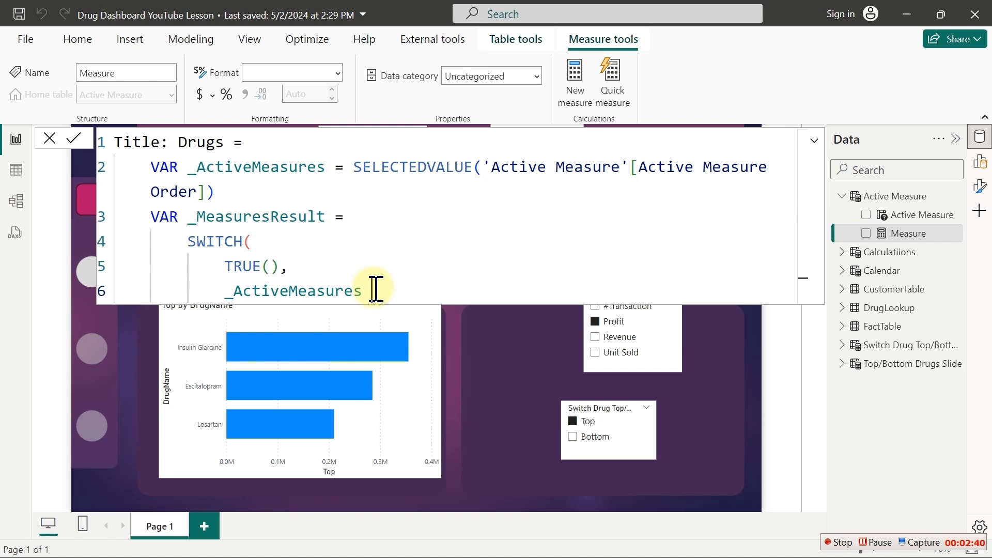
type("0,")
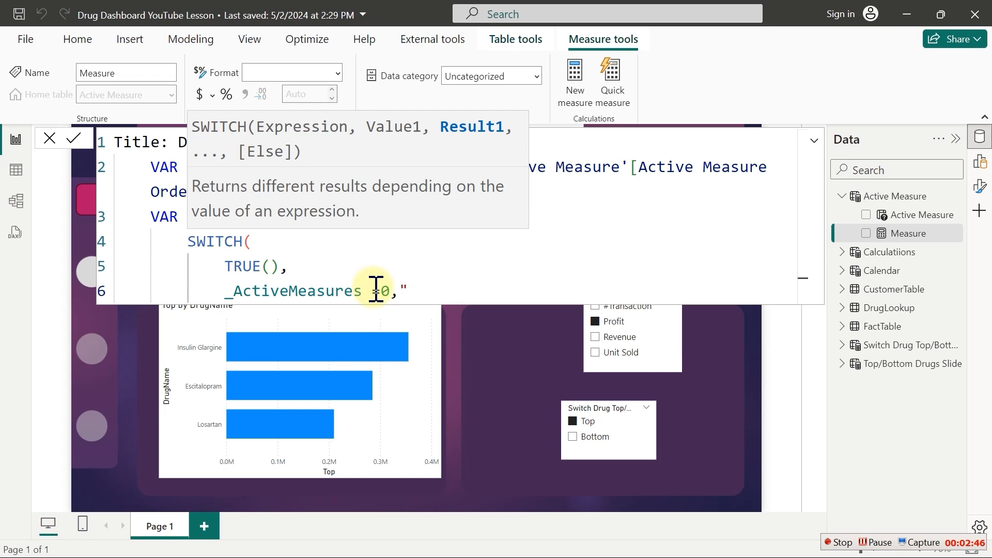
type("\"#Transaction")
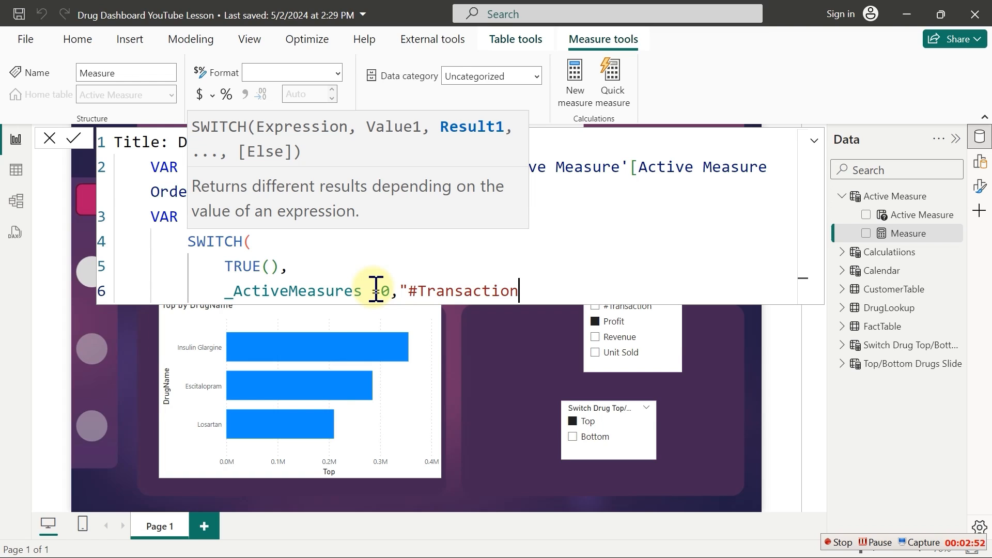
type("\",")
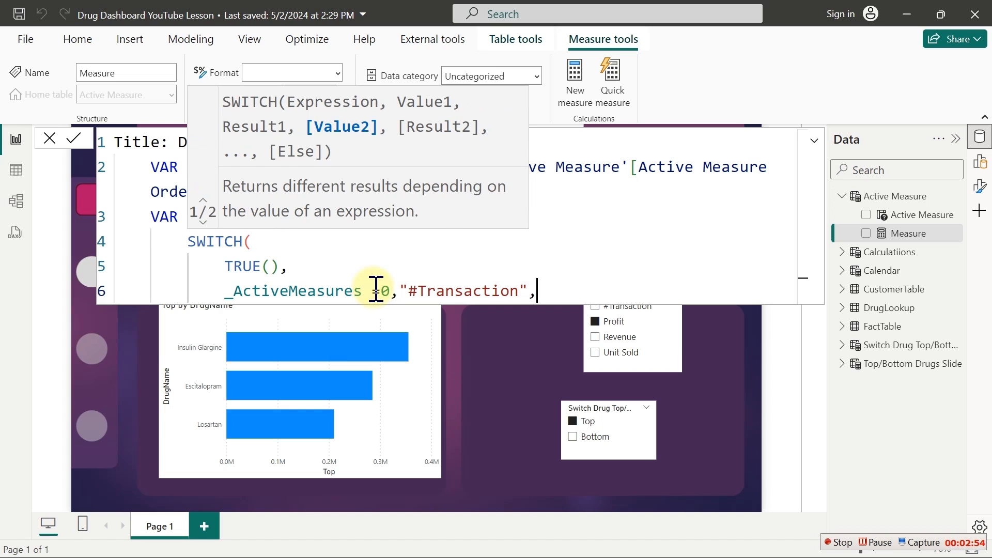
Add the SWITCH case _ActiveMeasures=1 with the result "($)Profit" on its own line
key("Return")
type("_")
key("Tab")
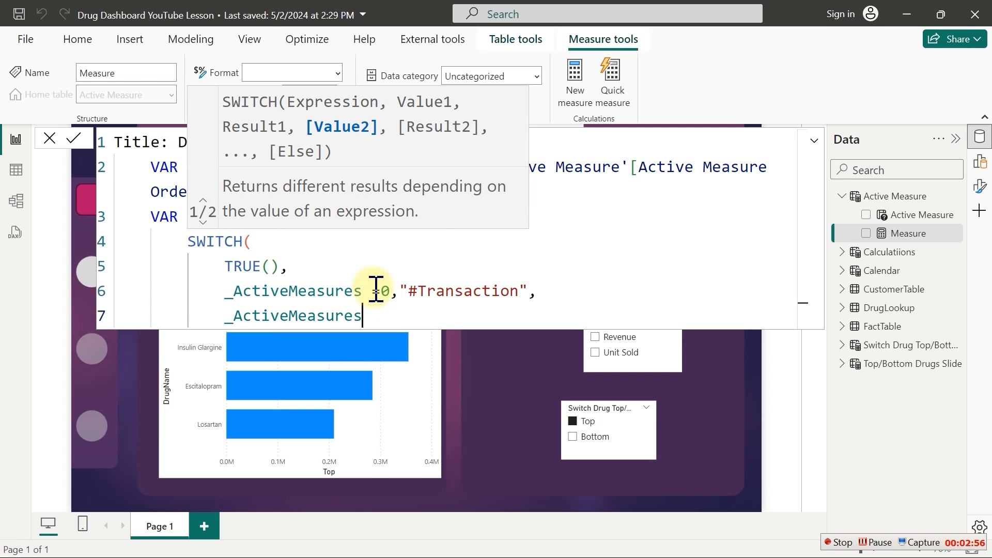
type("=1")
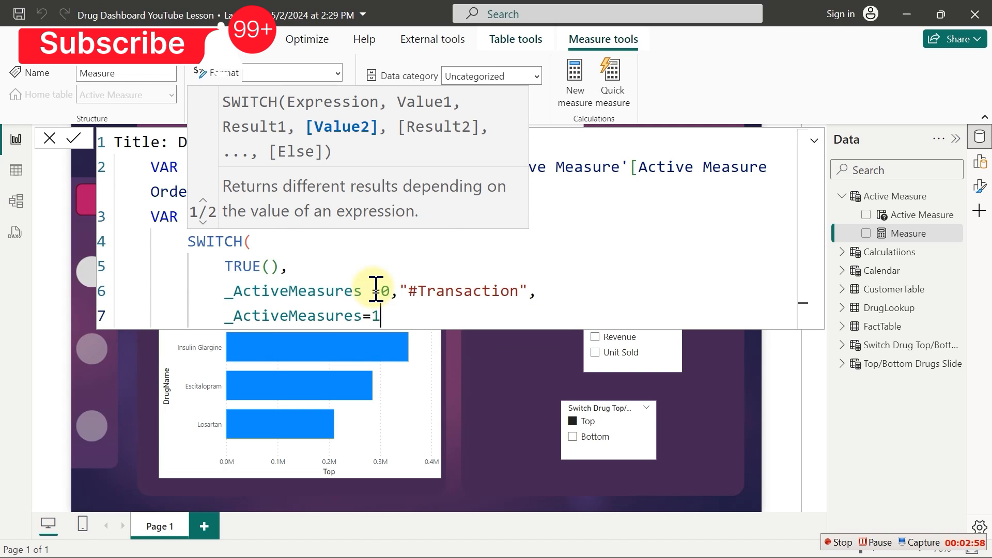
type(",\"")
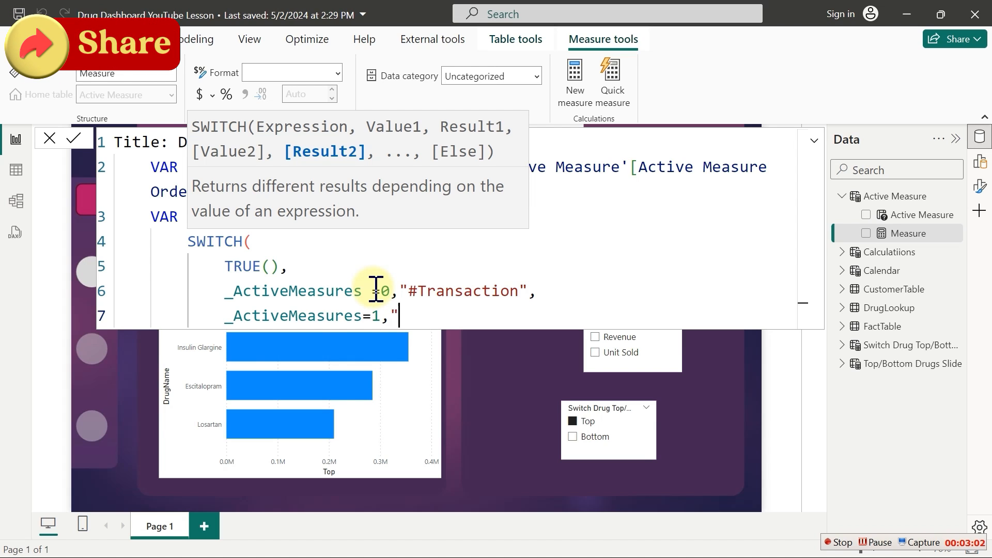
type("($")
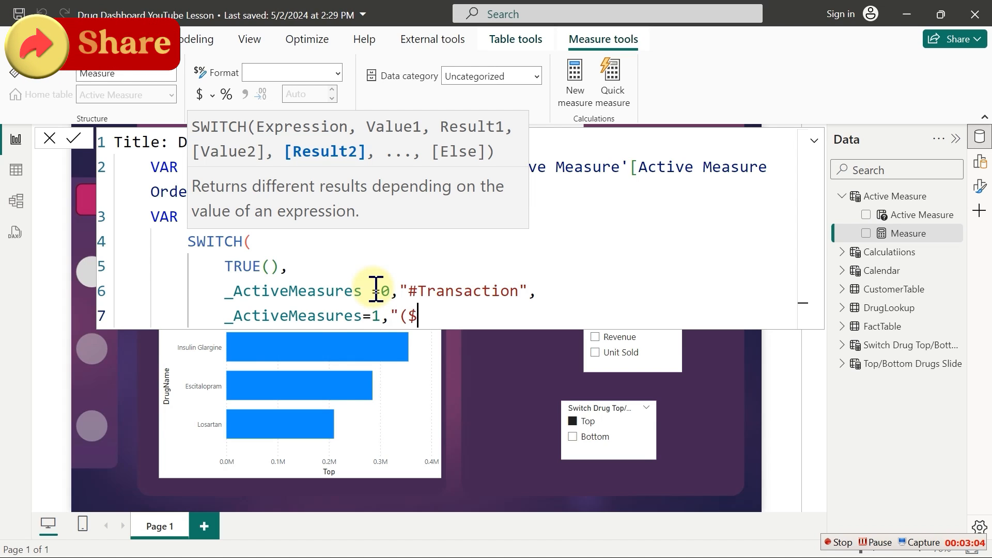
type(")")
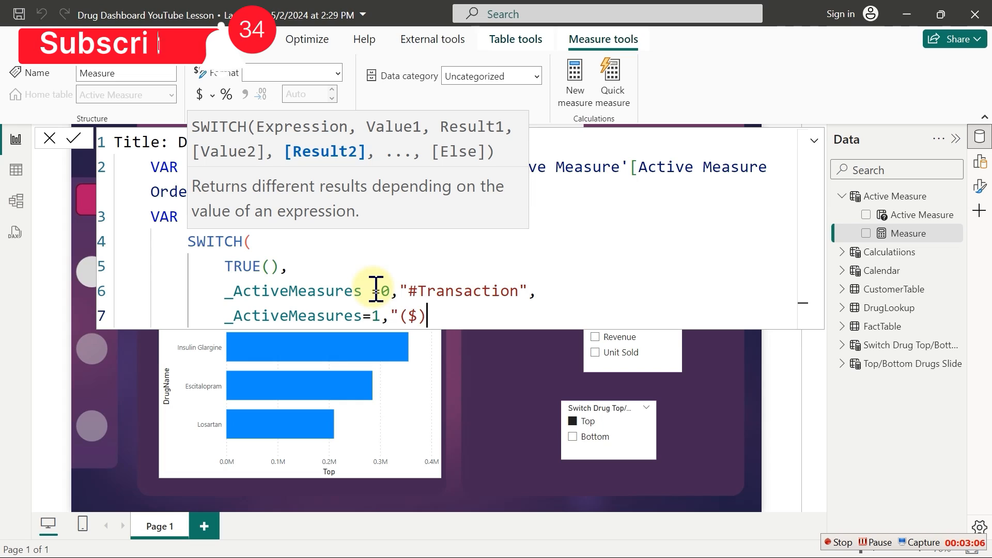
type("Profit")
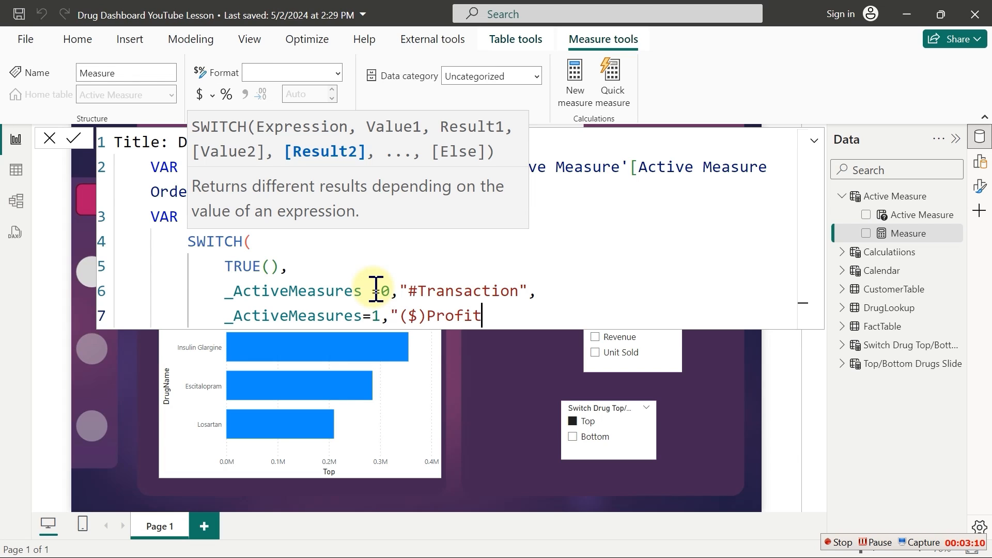
type("\",")
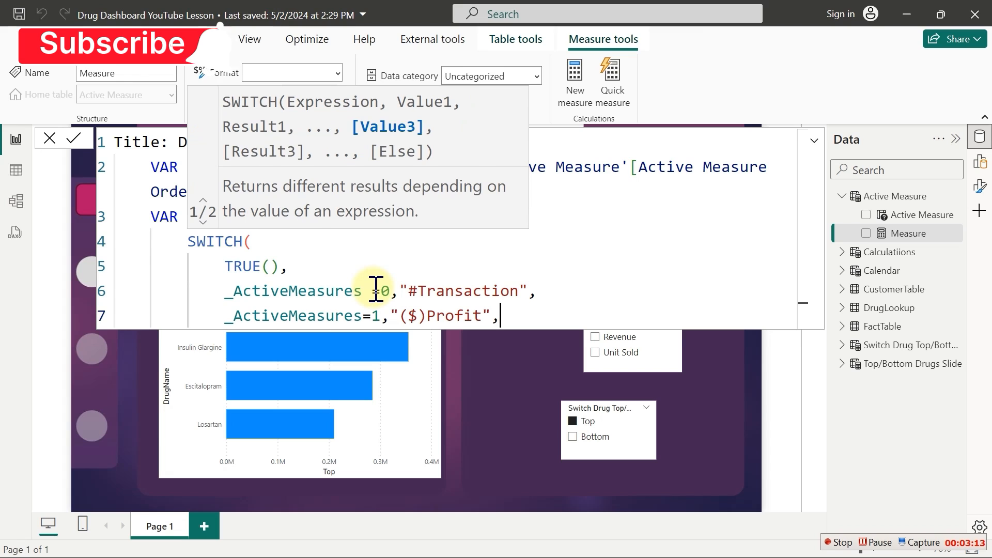
Add the SWITCH case _ActiveMeasures=2 with the result "($)Revenue" on its own line
key("Return")
type("_ActiveMeasures")
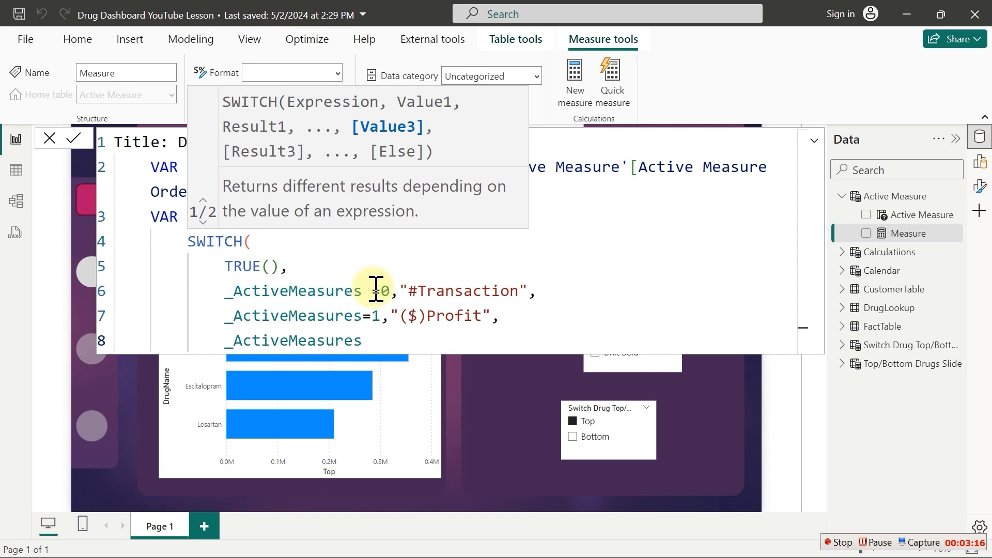
type("=2,")
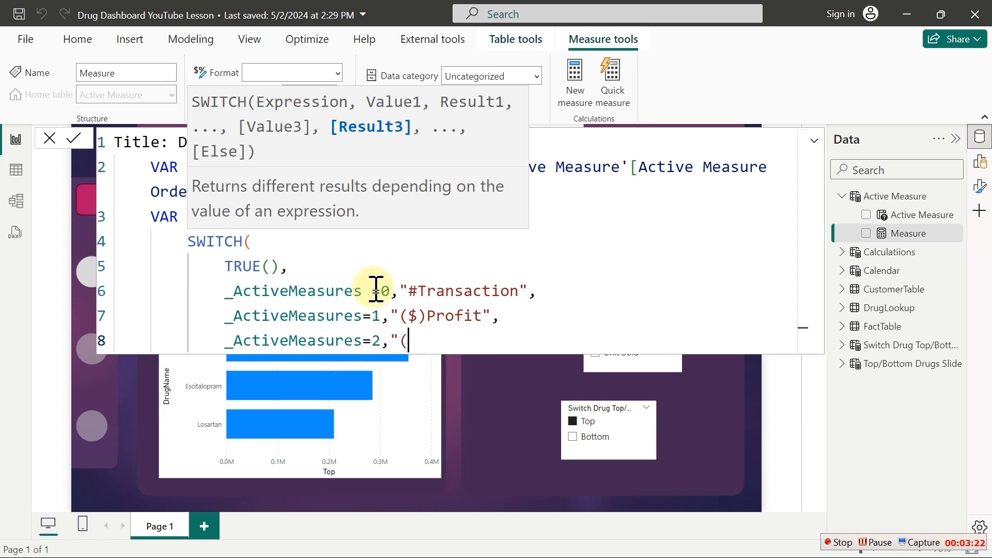
type("\"($)Revenue\"")
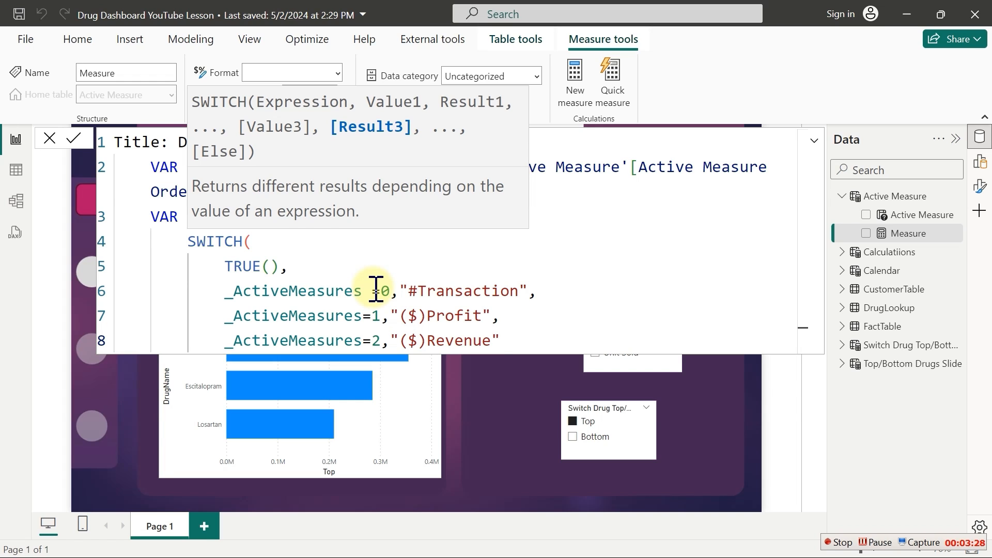
type(",")
Set "Unit Sold" as the SWITCH fallback result and close the function on a new line
key("Return")
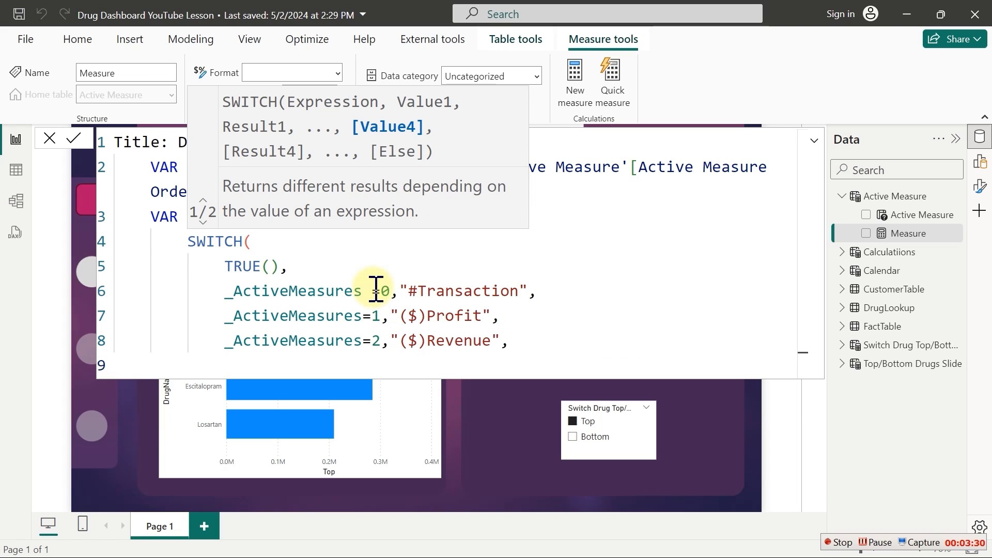
type("\"Unit ")
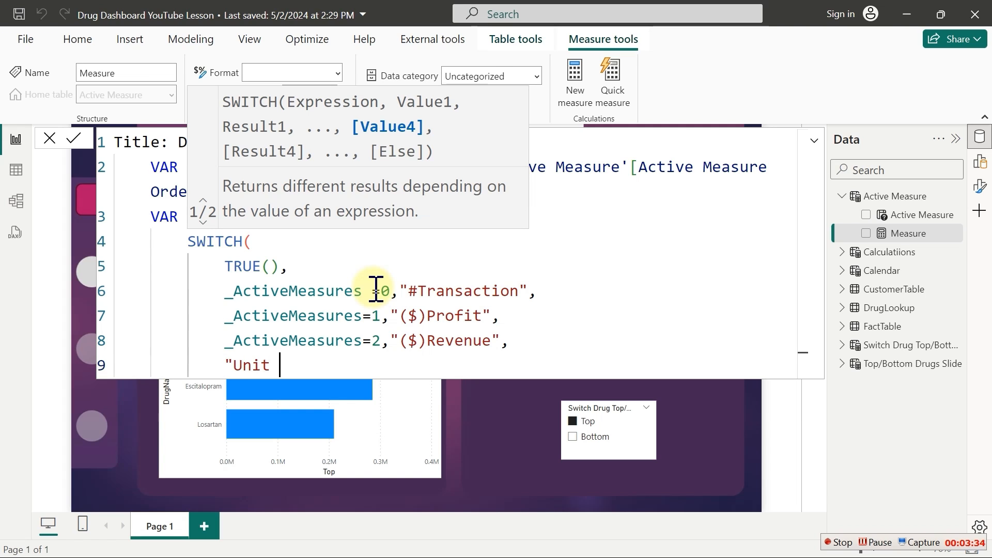
type("Sold\"")
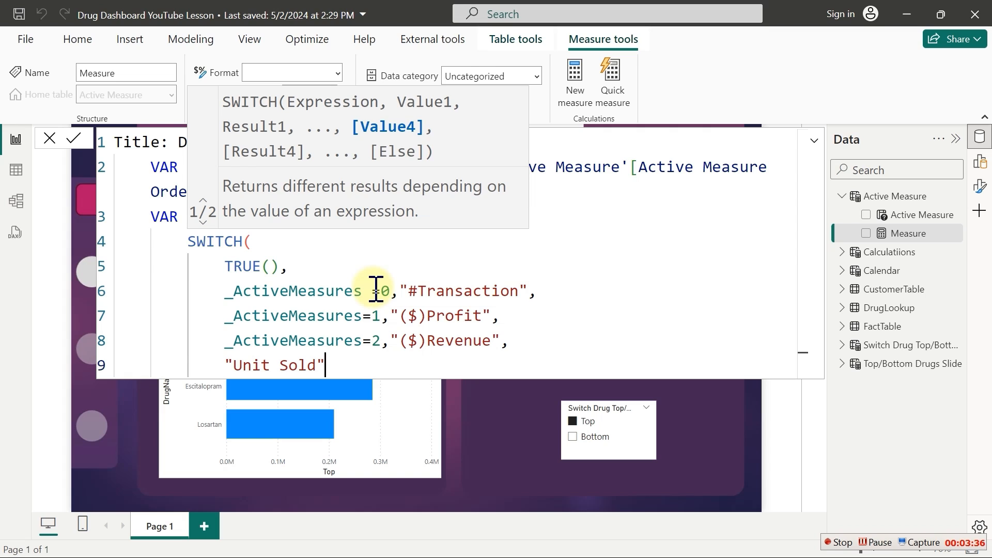
key("Return")
type(")")
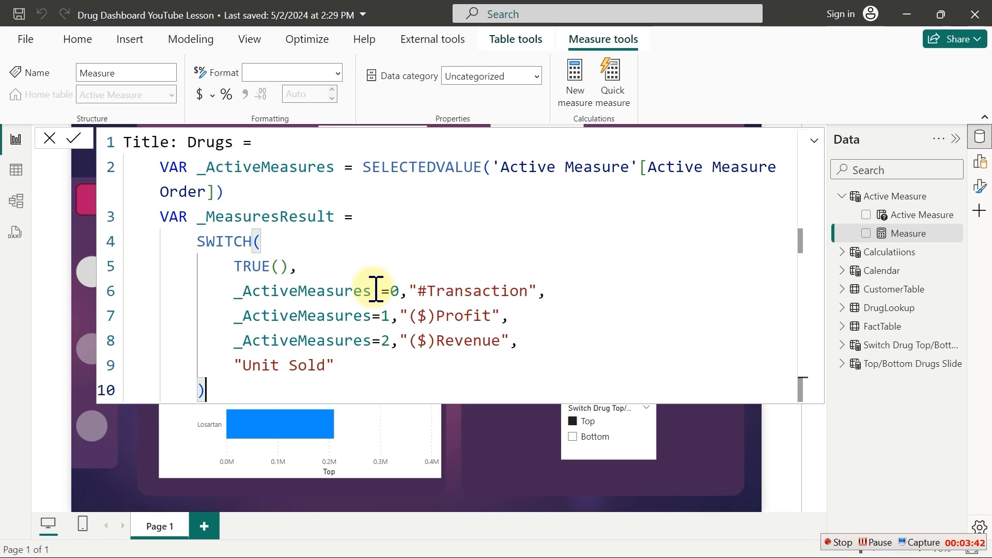
End the title measure with RETURN _MeasuresResult after a blank line, and commit the formula
key("Return")
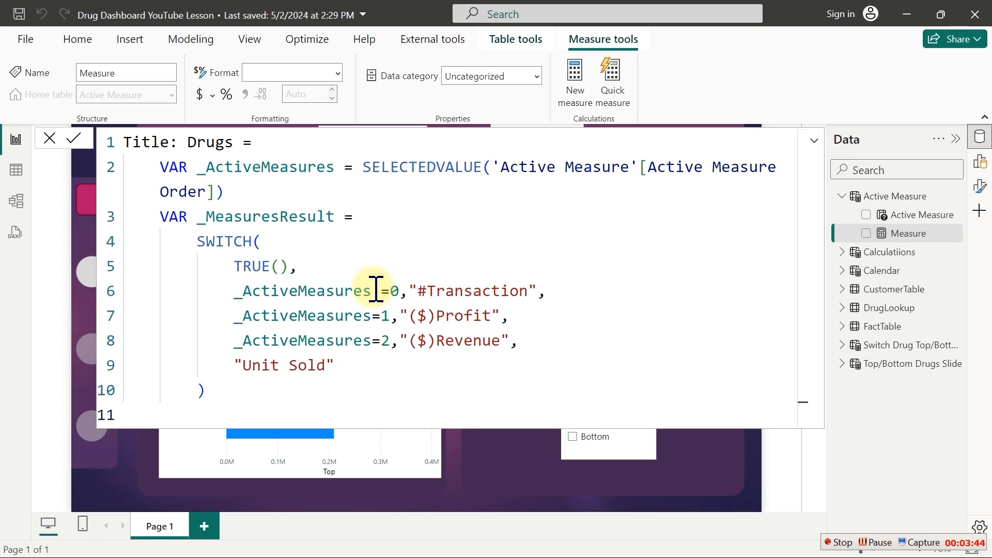
key("Return")
type("ret")
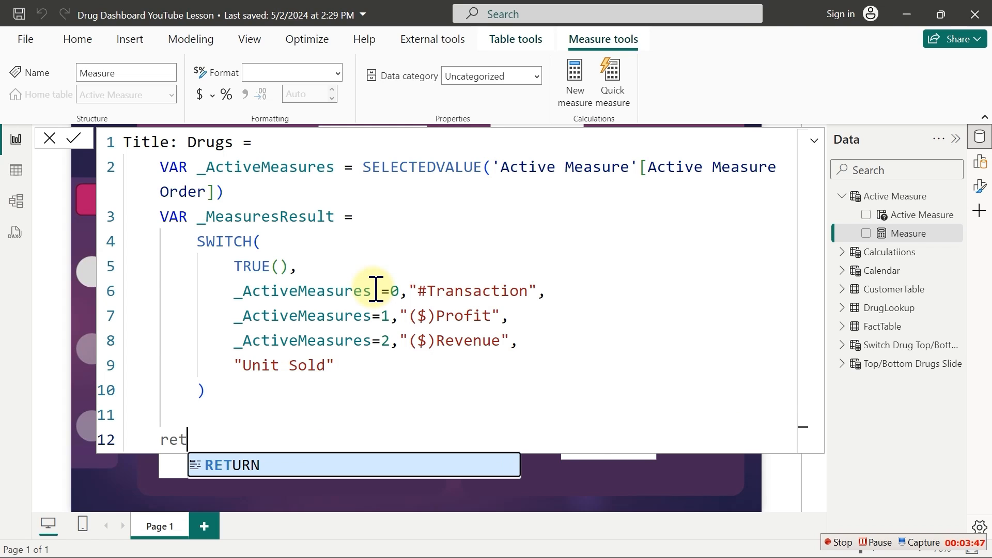
key("Tab")
key("Return")
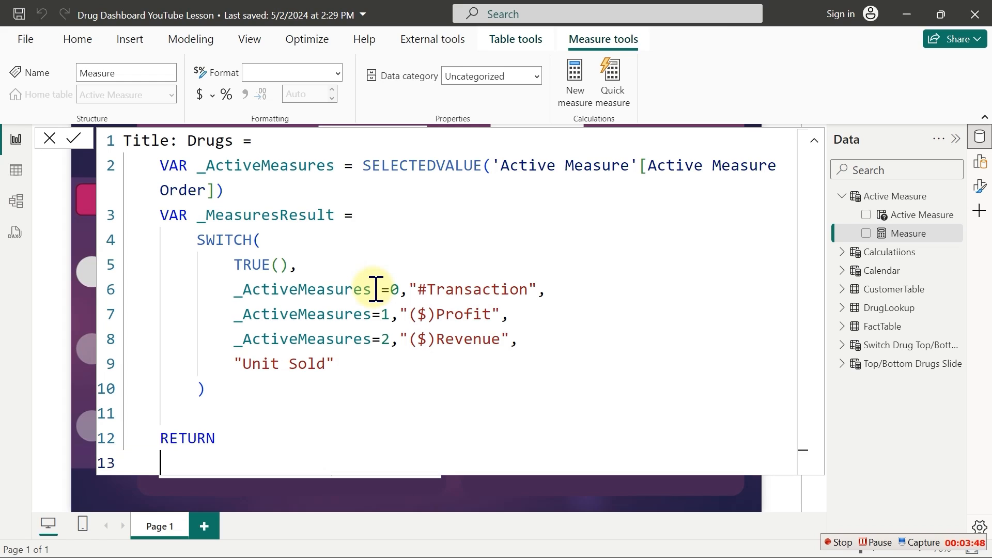
type("_")
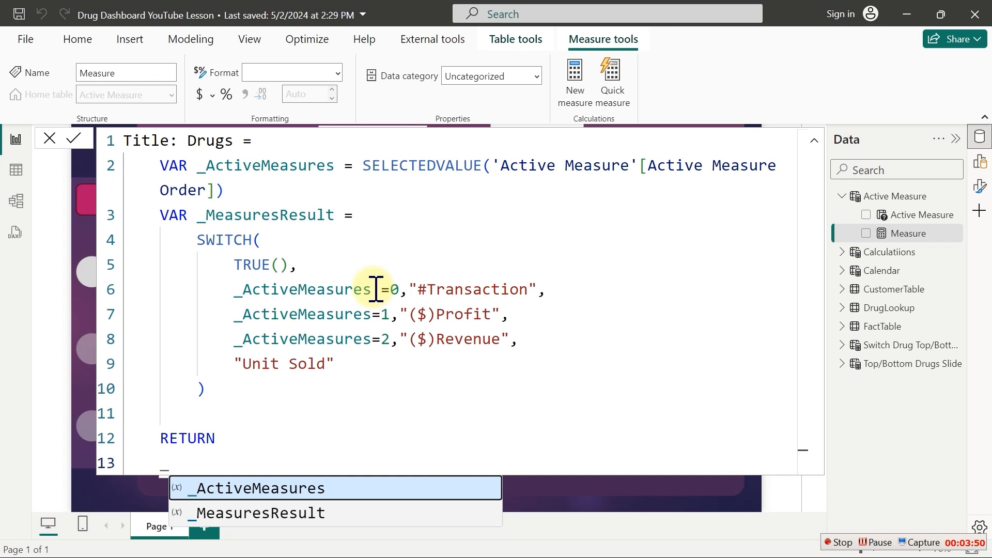
key("Down")
key("Tab")
left_click(396, 288)
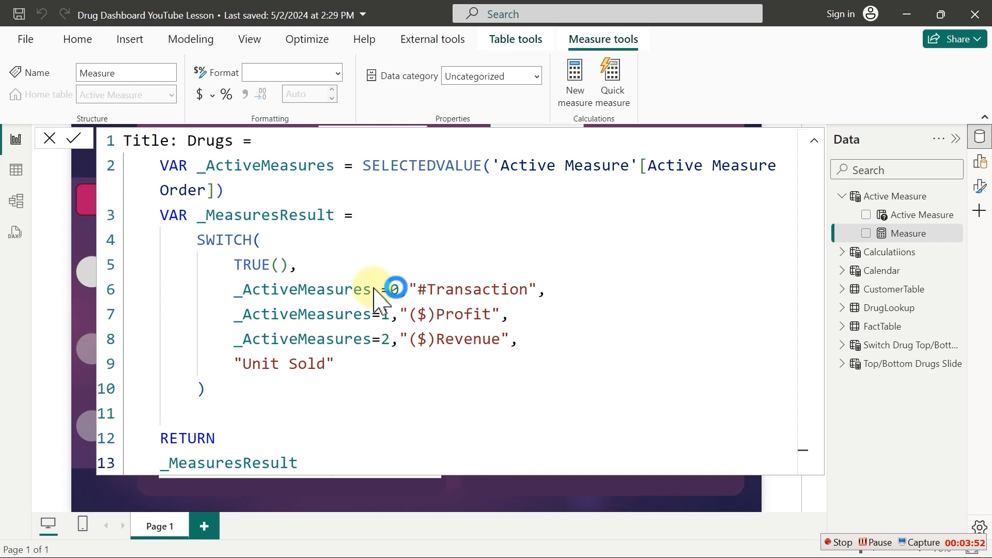
key("Return")
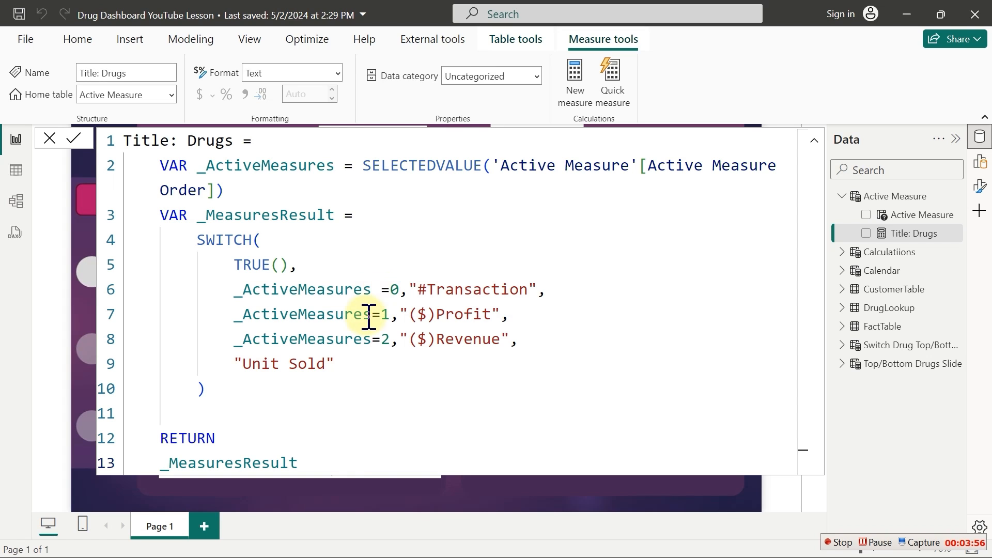
left_click(341, 499)
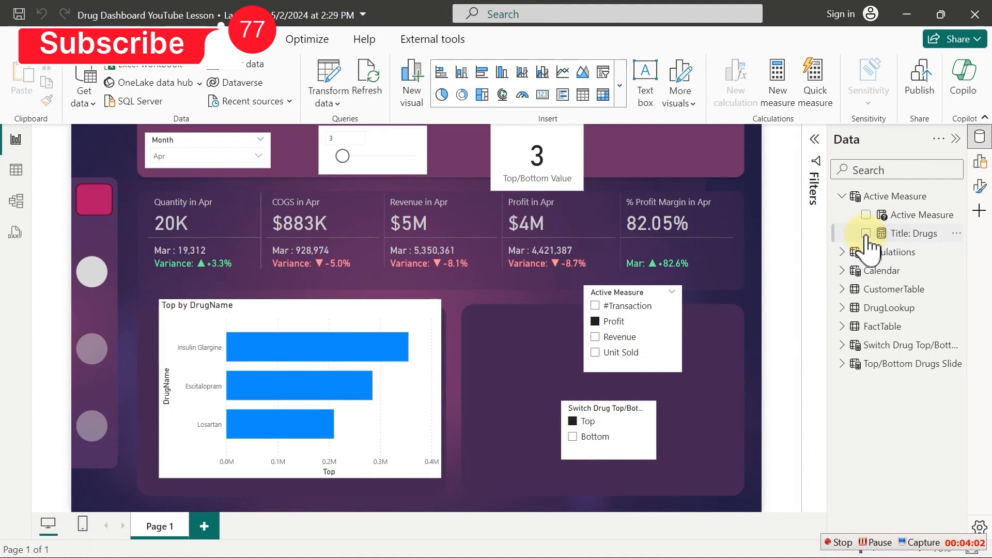
Add a card showing the Title: Drugs measure and reshape it into a wide strip below the drug bar chart
left_click_drag(869, 236, 302, 436)
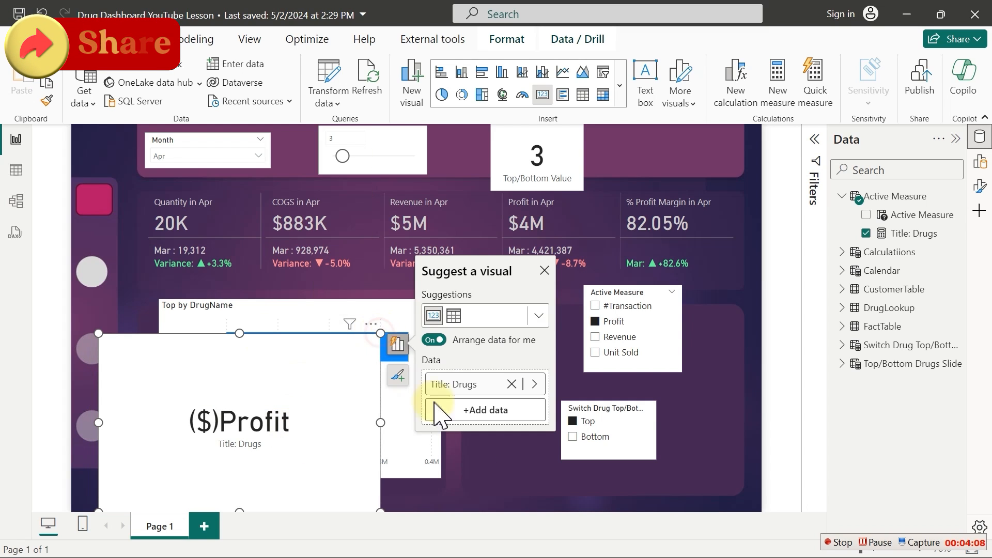
left_click_drag(380, 334, 723, 480)
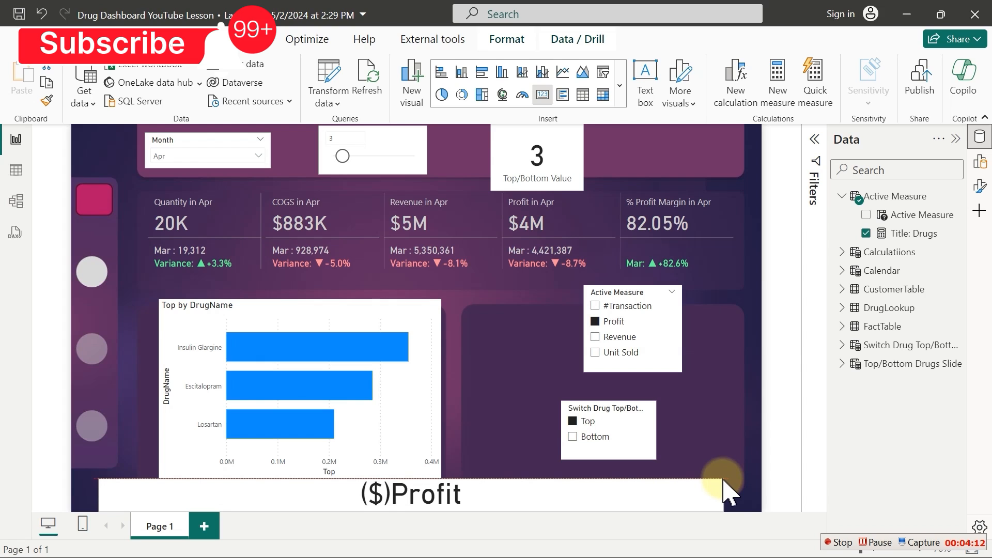
left_click(547, 307)
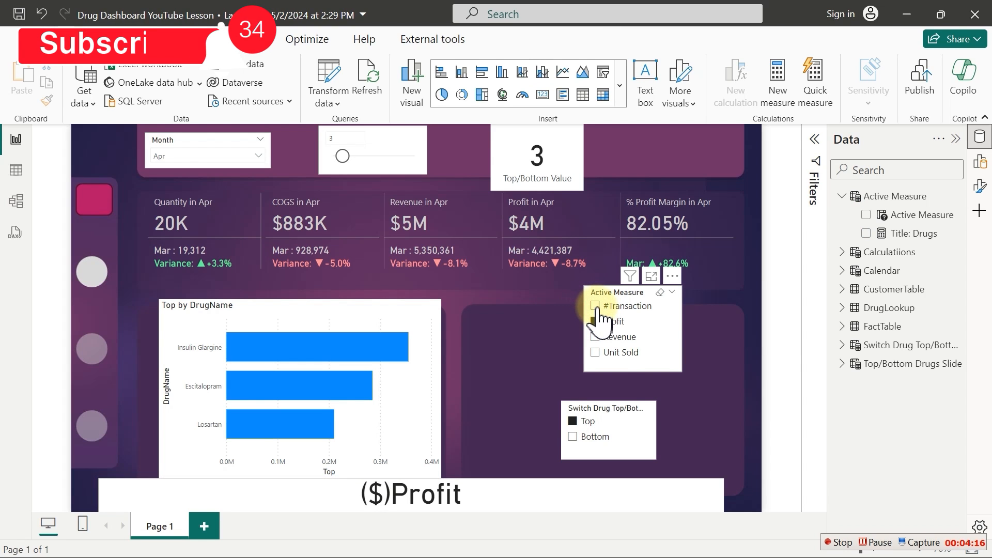
Test the title card by switching the Active Measure slicer to #Transaction and to Unit Sold
left_click(596, 308)
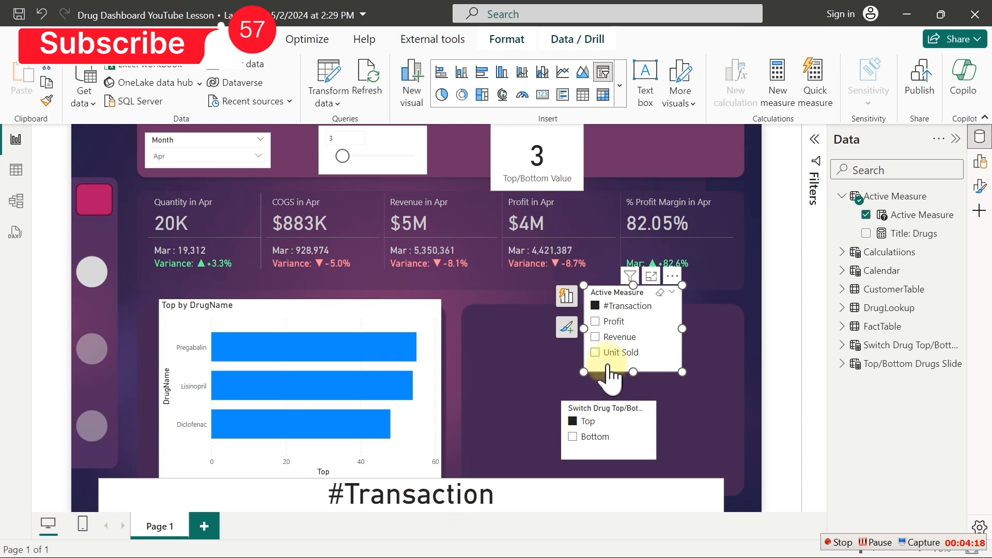
left_click(596, 352)
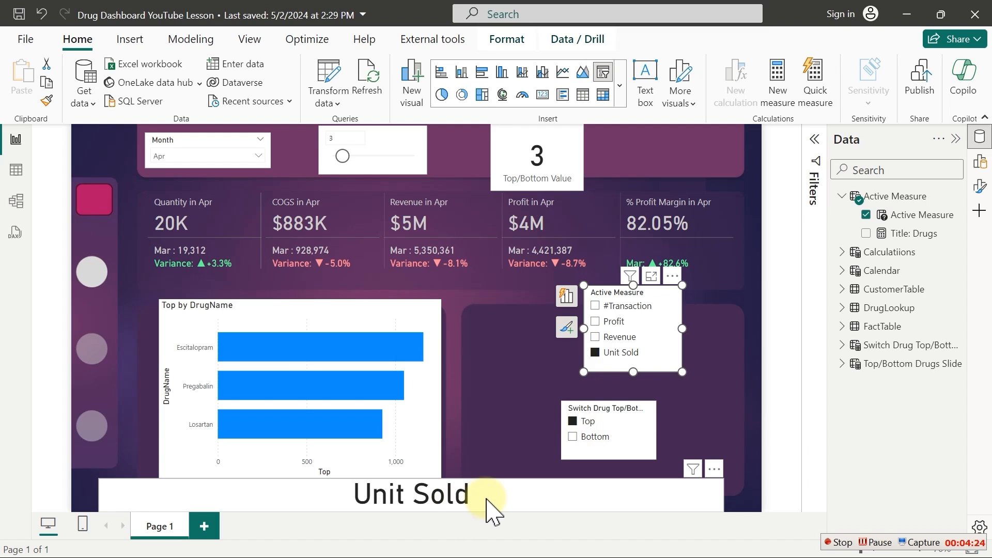
Open the Title: Drugs formula for editing and delete its closing RETURN _MeasuresResult lines
left_click(912, 234)
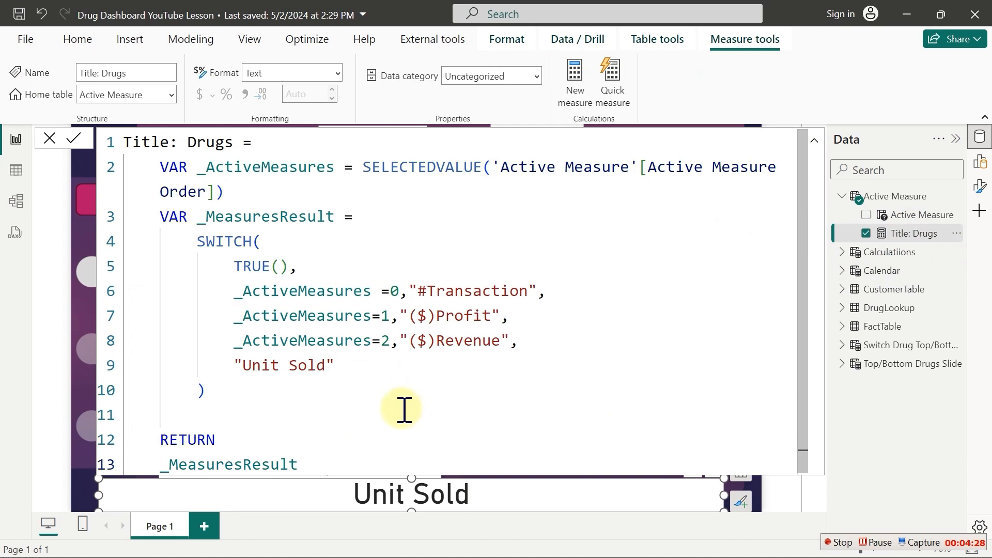
left_click(309, 460)
left_click_drag(309, 460, 155, 427)
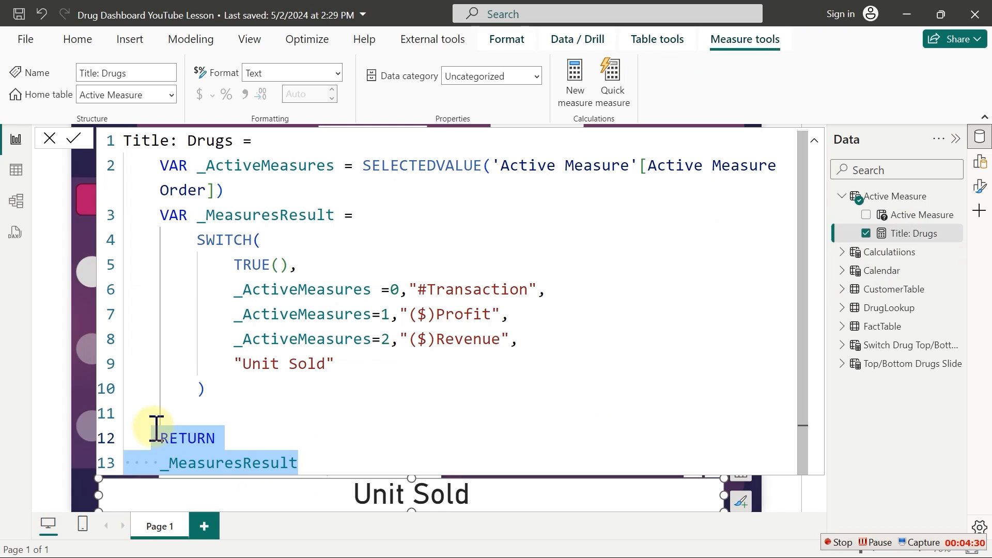
key("BackSpace")
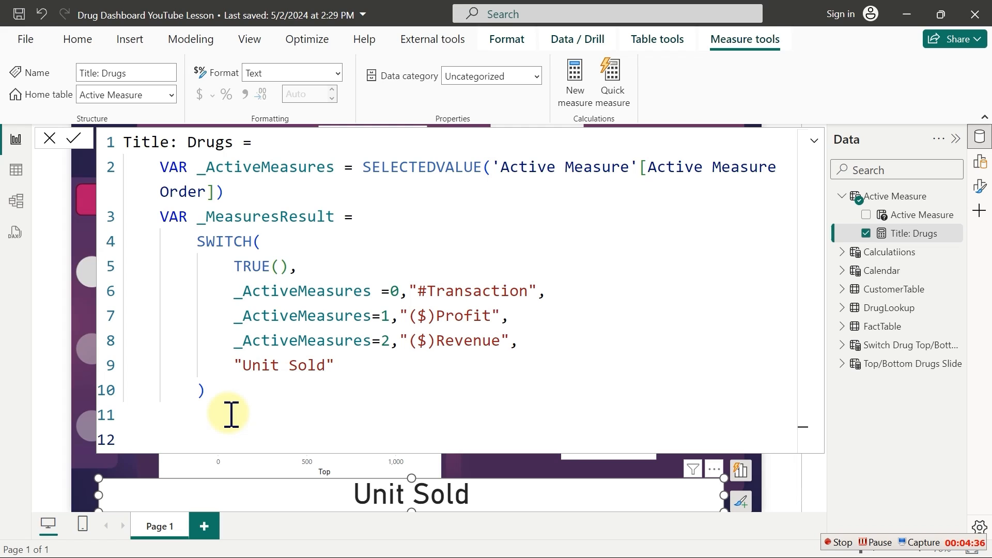
Declare a variable named _TopBottom below the SWITCH block of the Title: Drugs formula
type("va")
key("Tab")
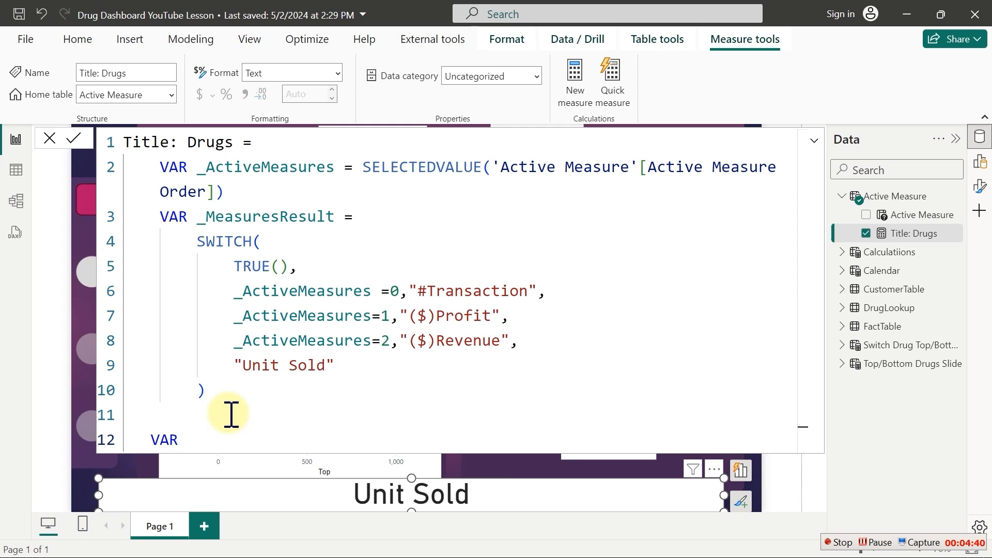
type("_TopBottom")
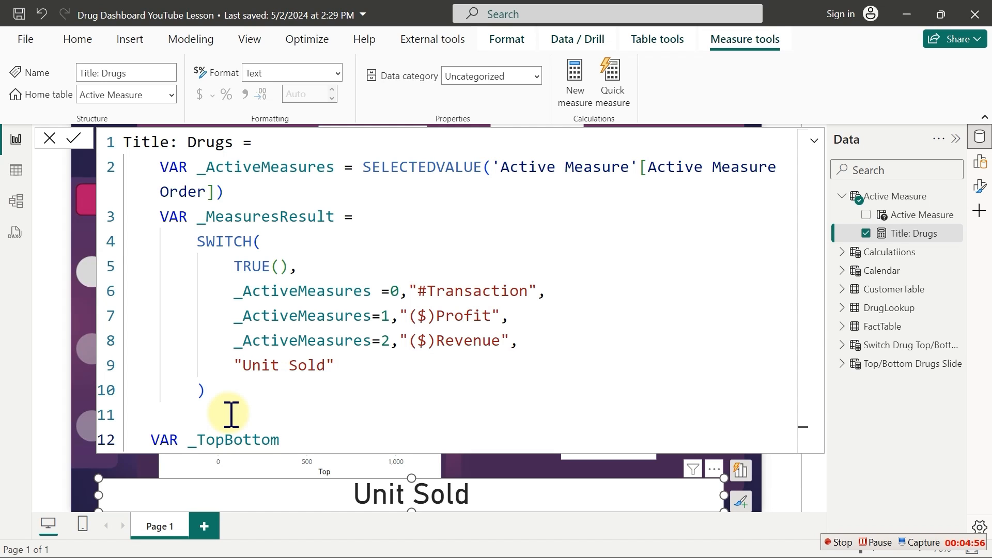
type("=")
Define _TopBottom as SELECTEDVALUE('Top/Bottom Drugs Slide'[Top/Bottom])
type("se")
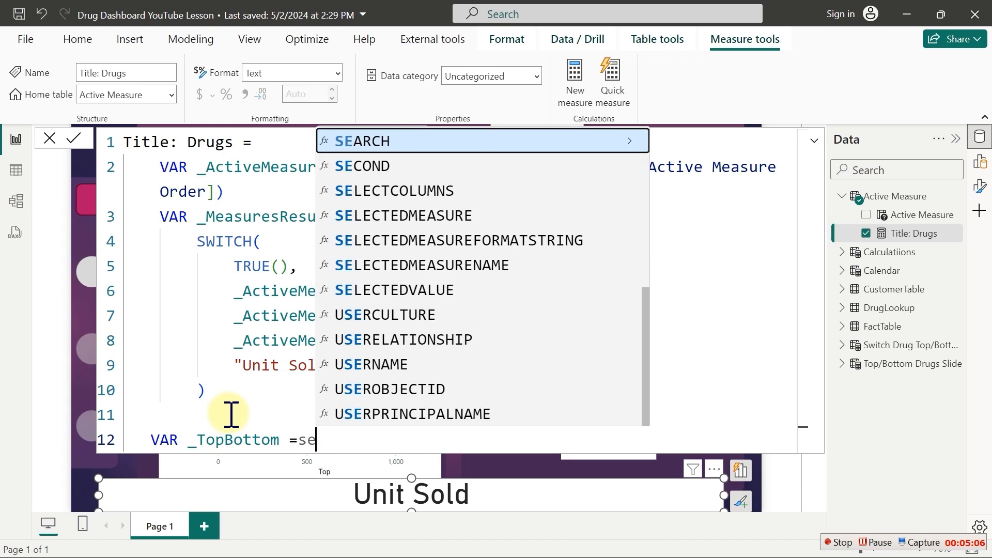
type("lectedv")
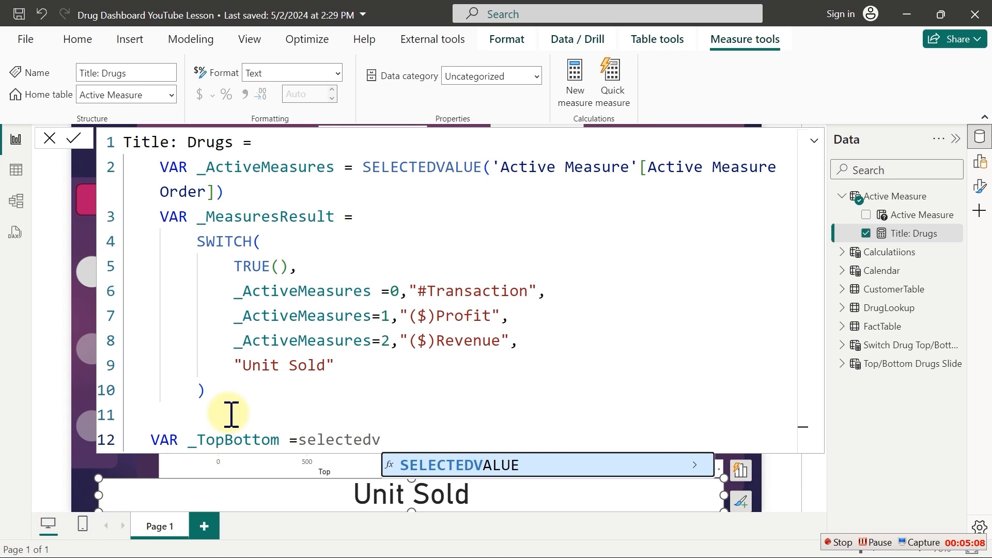
key("Tab")
type("top")
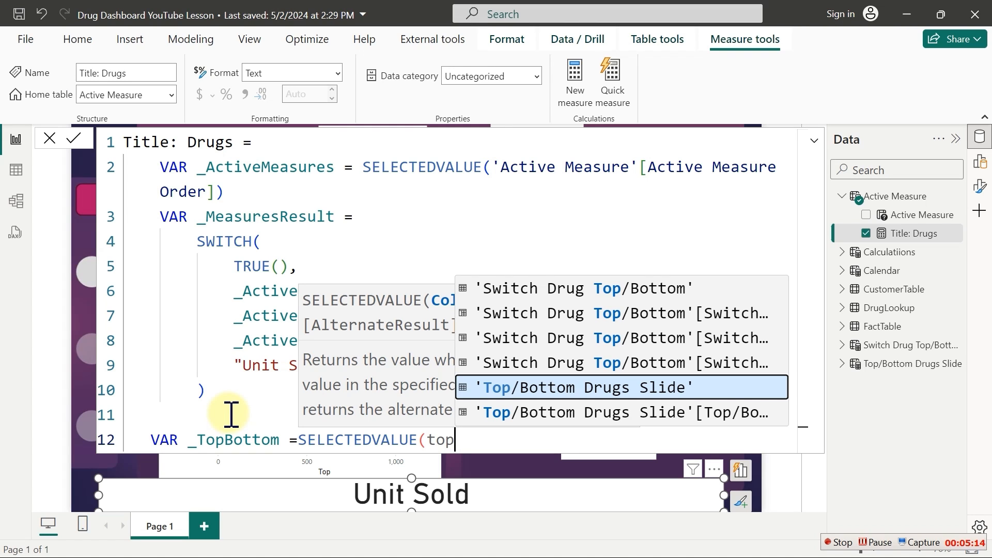
key("Tab")
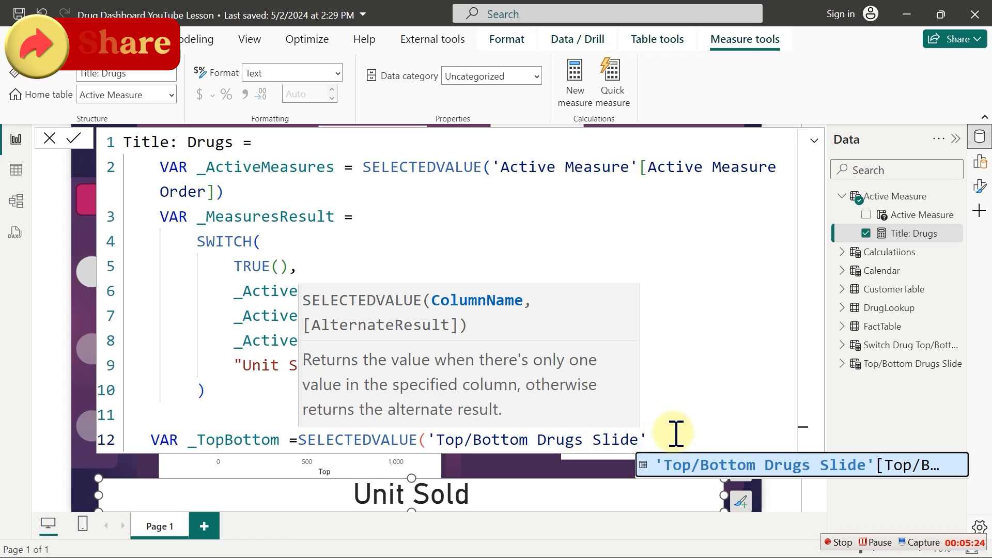
type(")")
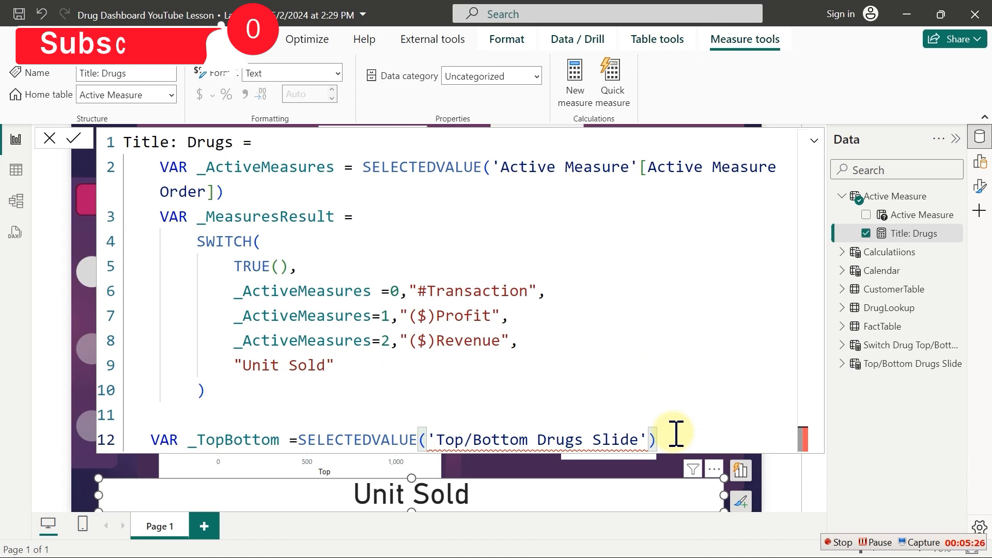
key("BackSpace")
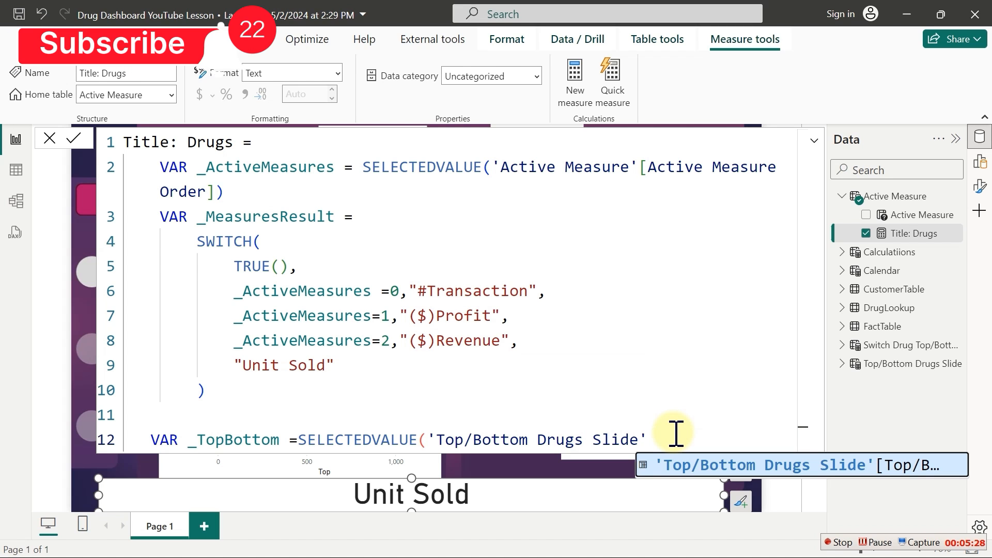
key("Tab")
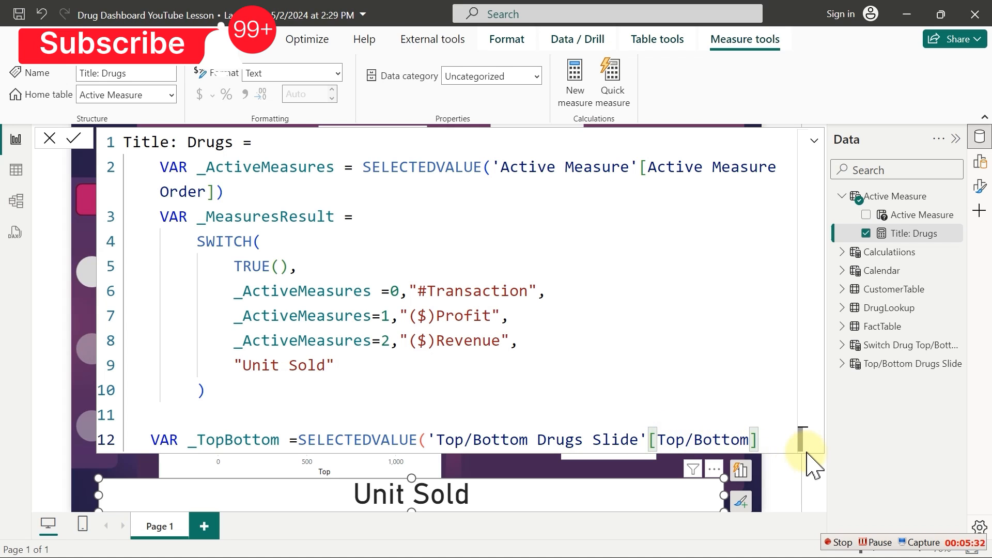
type(")")
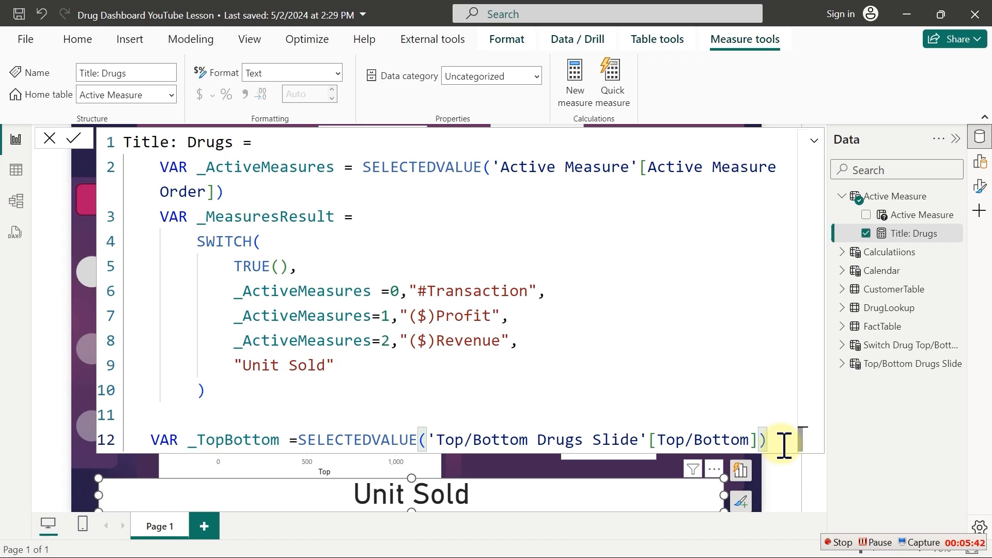
Leave a blank line after _TopBottom and declare another variable named _ActiveTopBottom
key("Return")
key("Return")
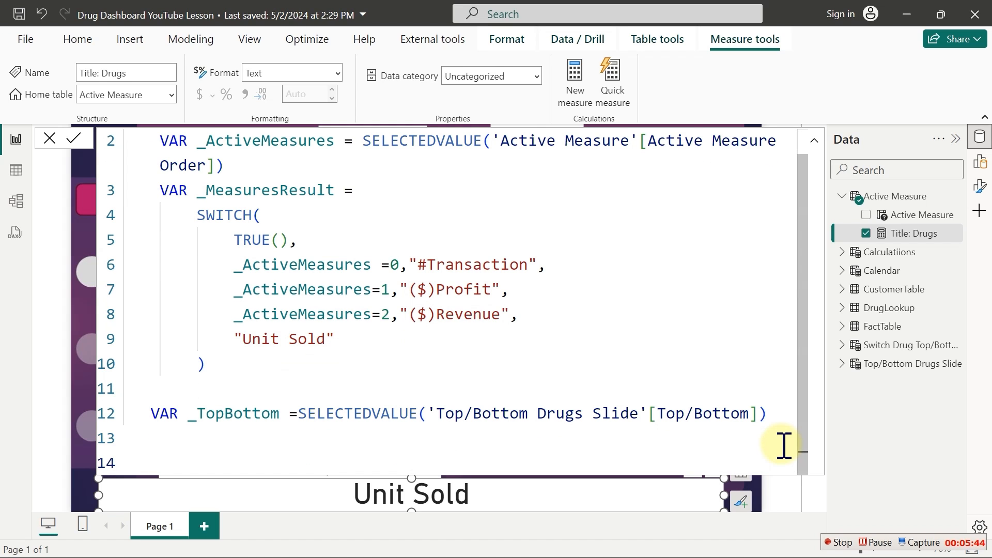
type("v")
key("Tab")
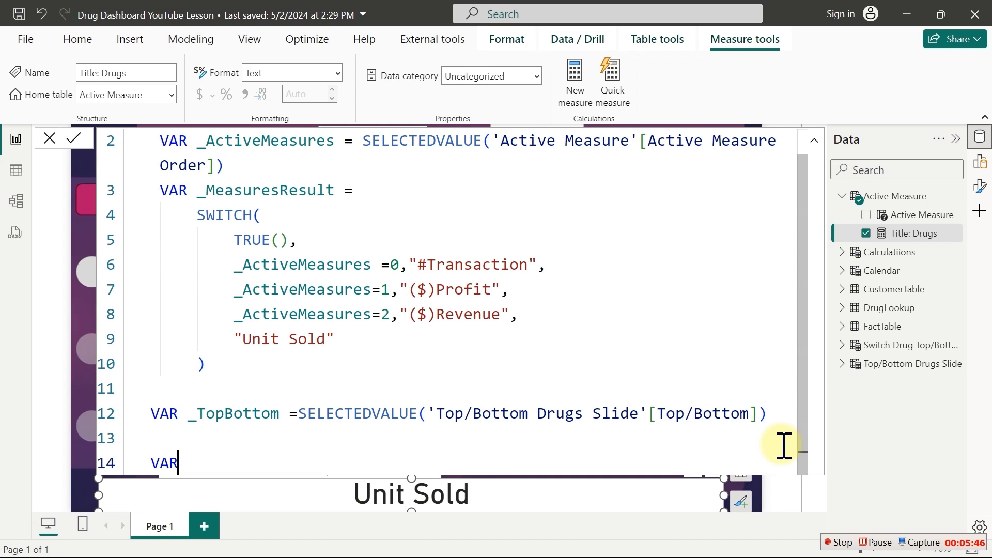
type("_")
type("Active")
type("Top")
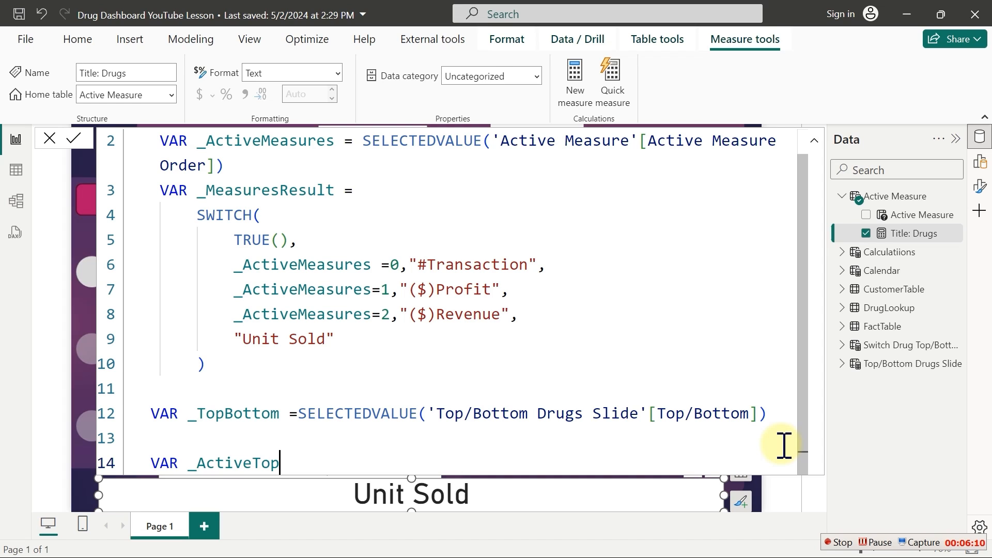
type("Bottom ")
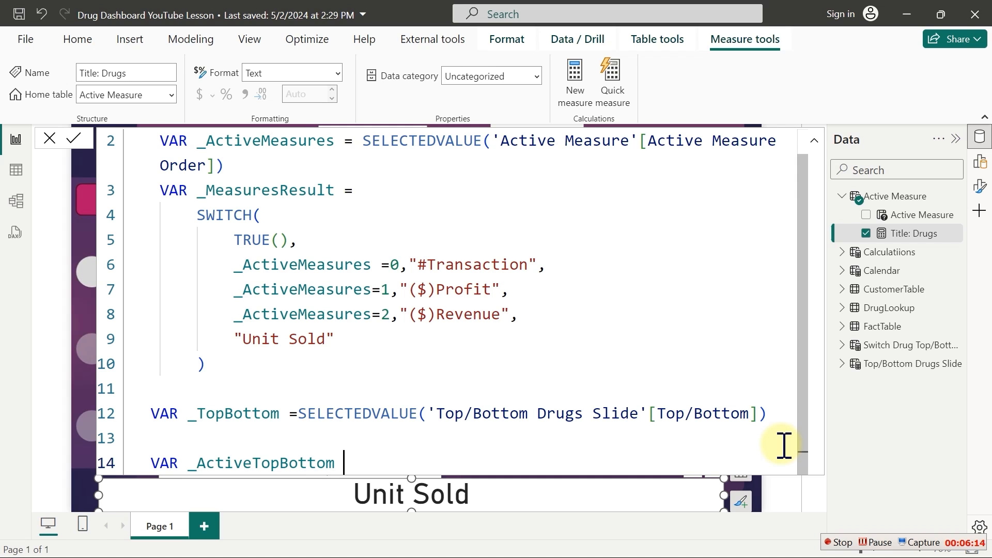
Define _ActiveTopBottom as SELECTEDVALUE('Switch Drug Top/Bottom'[Switch Drug Top/Bottom Order])
type("= selec")
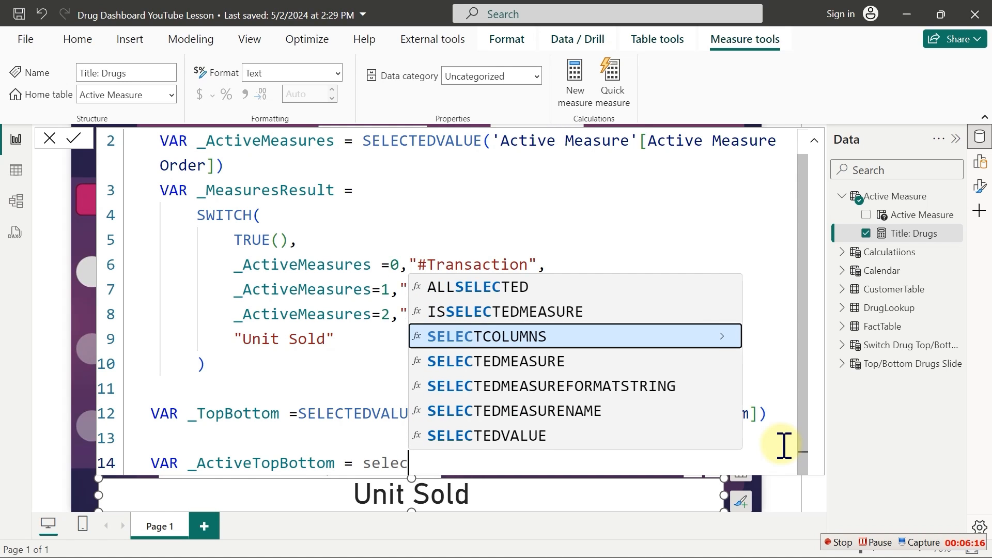
type("tedv")
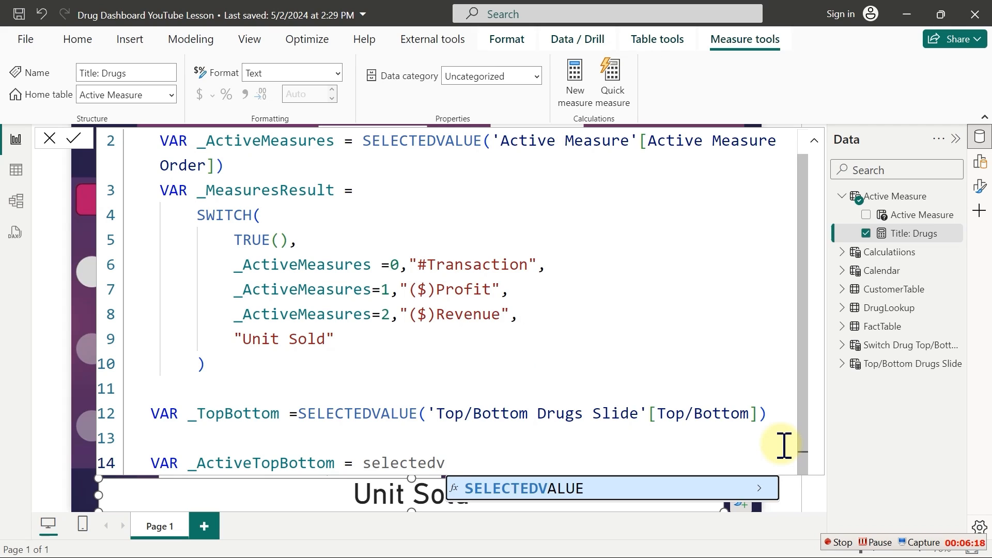
key("Tab")
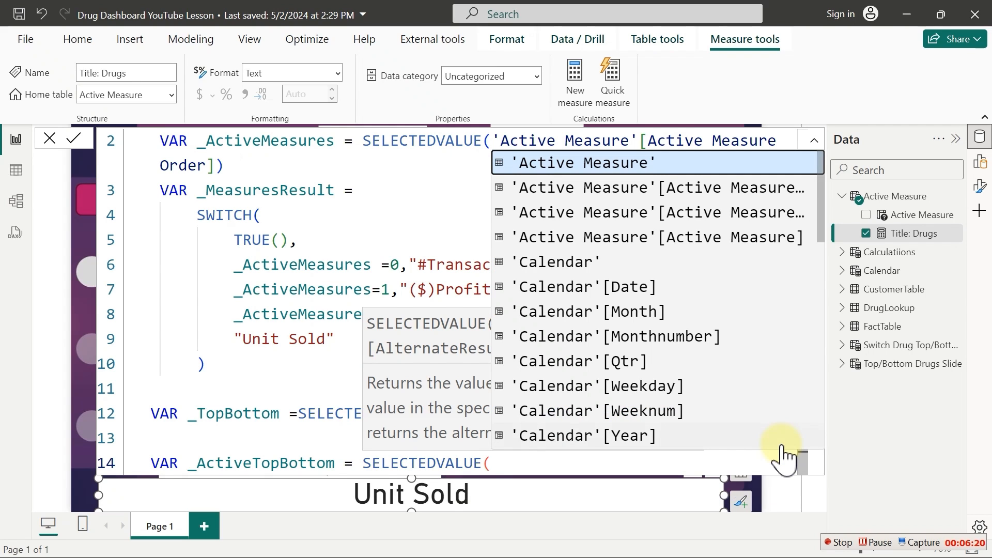
type("W")
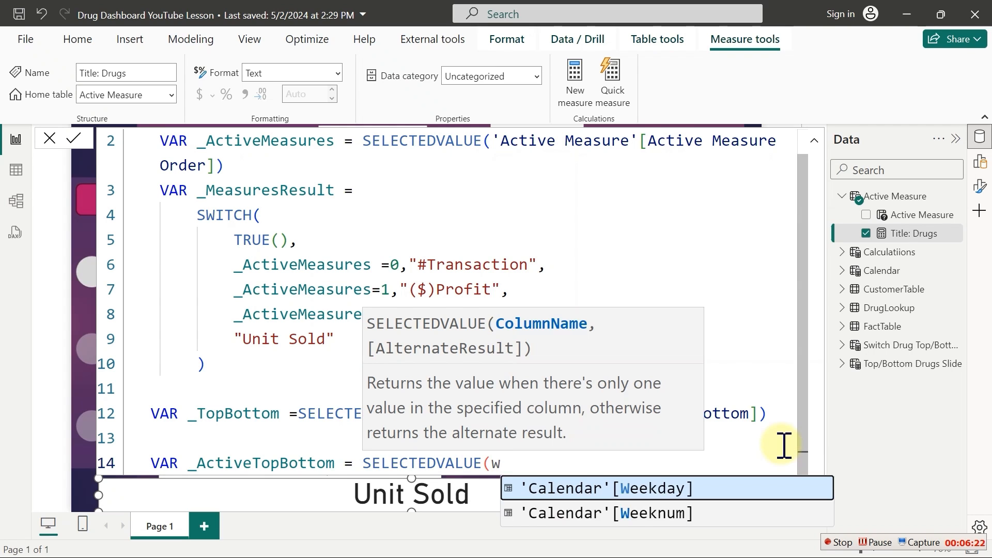
key("BackSpace")
type("sw")
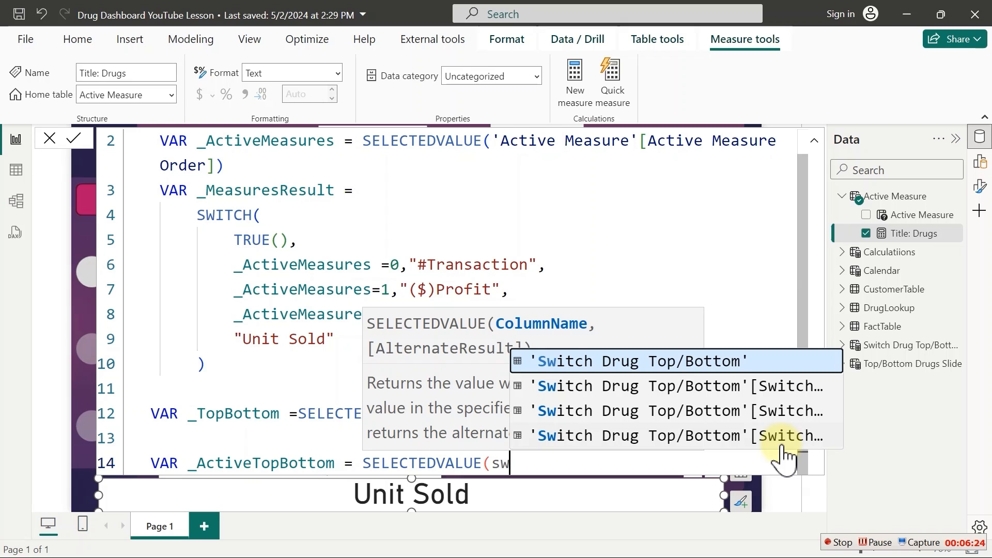
key("Down")
key("Down")
key("Tab")
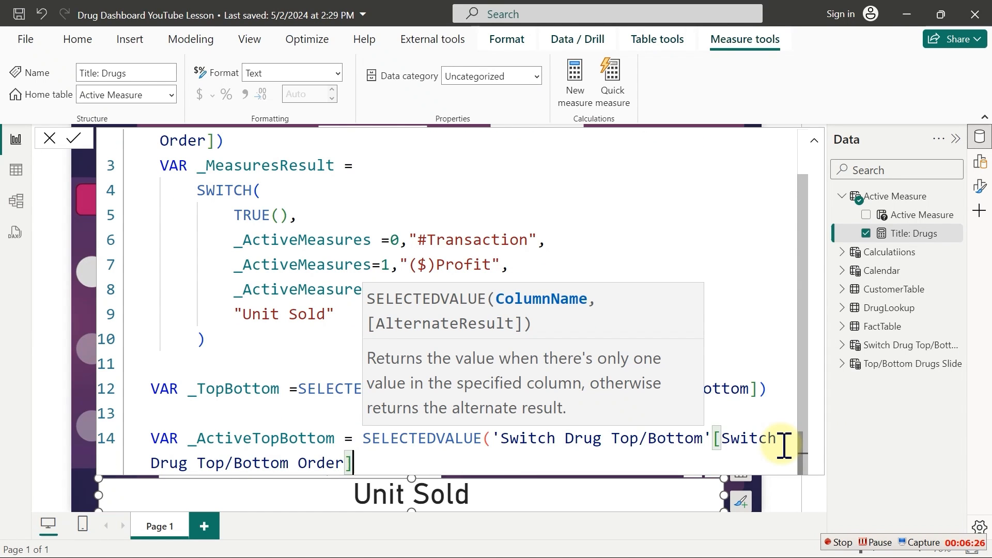
type(")")
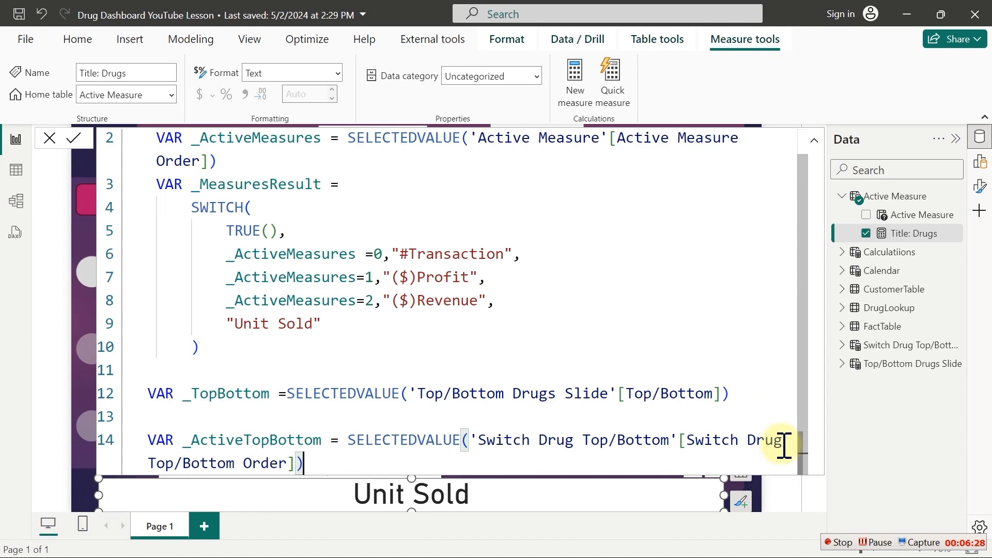
Declare a variable named _Result on a new line below the _ActiveTopBottom definition and open a line under it for its expression
scroll(784, 445, "down", 4)
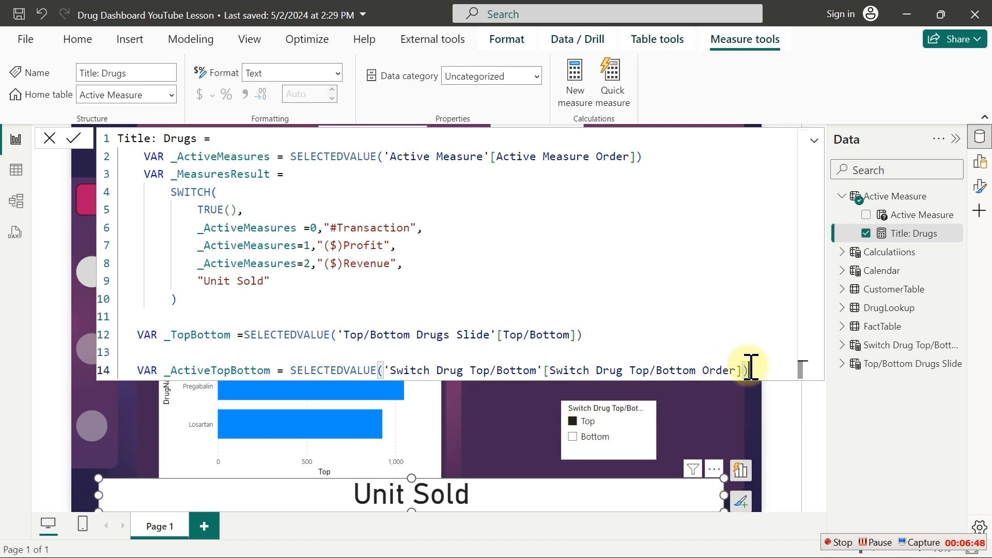
left_click_drag(749, 370, 397, 370)
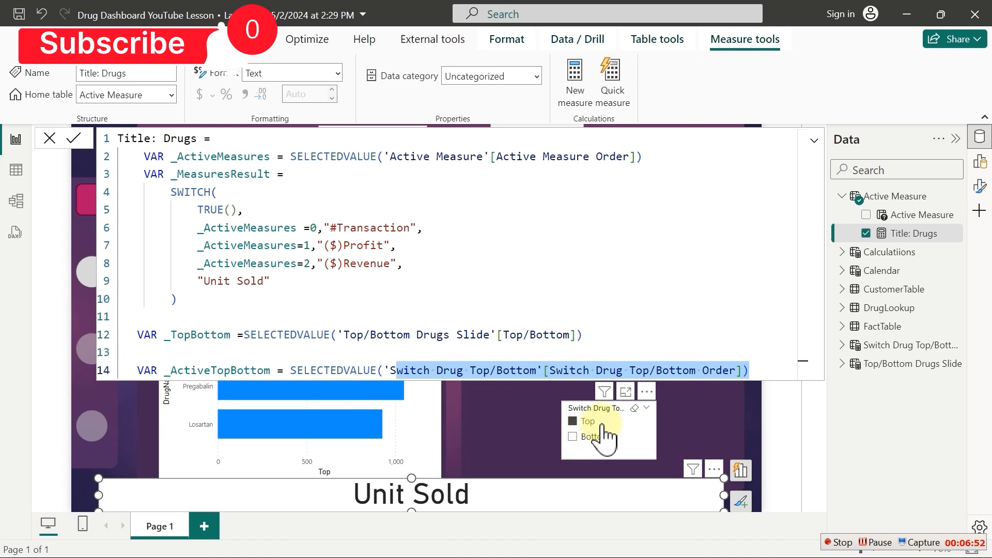
left_click(759, 367)
key("Return")
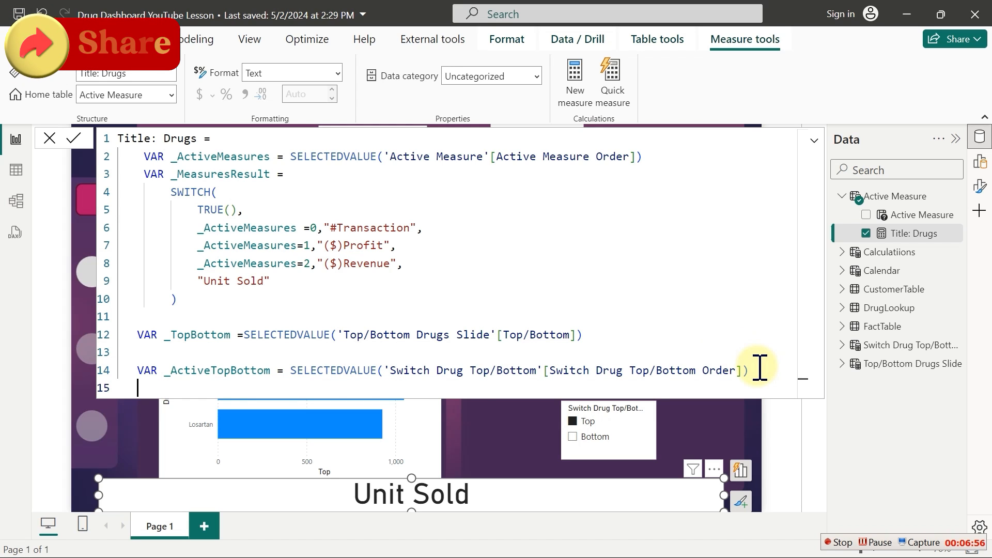
type("VAR")
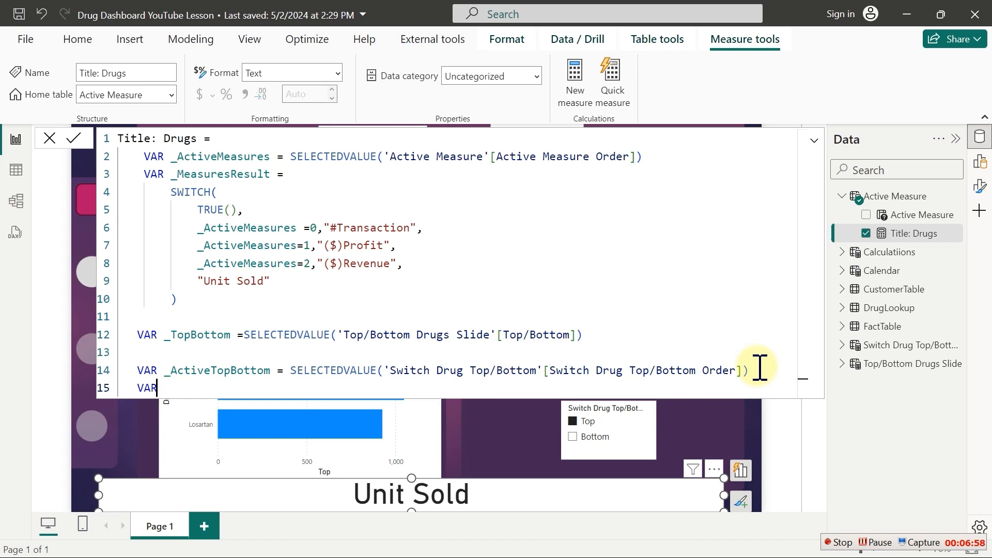
scroll(759, 367, "up", 2)
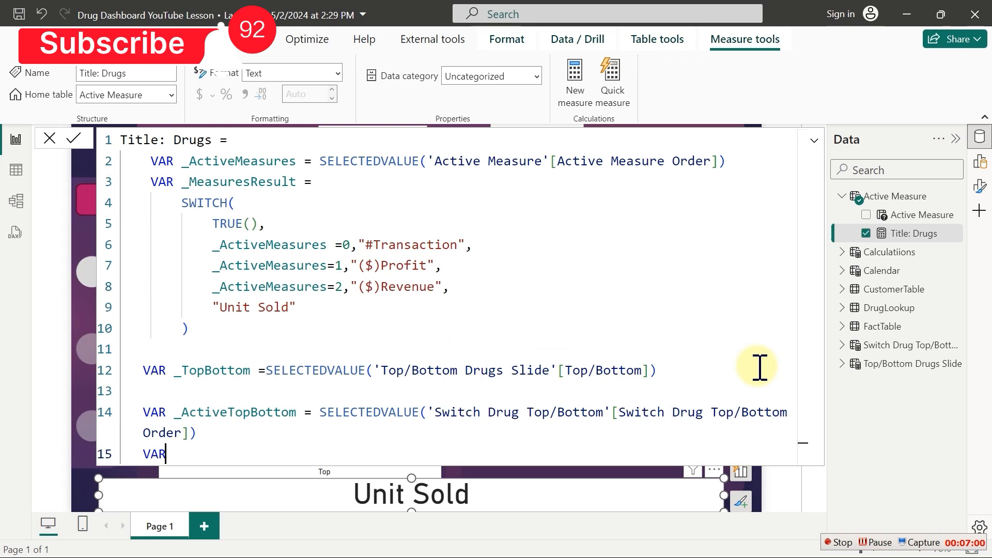
type("_Result ")
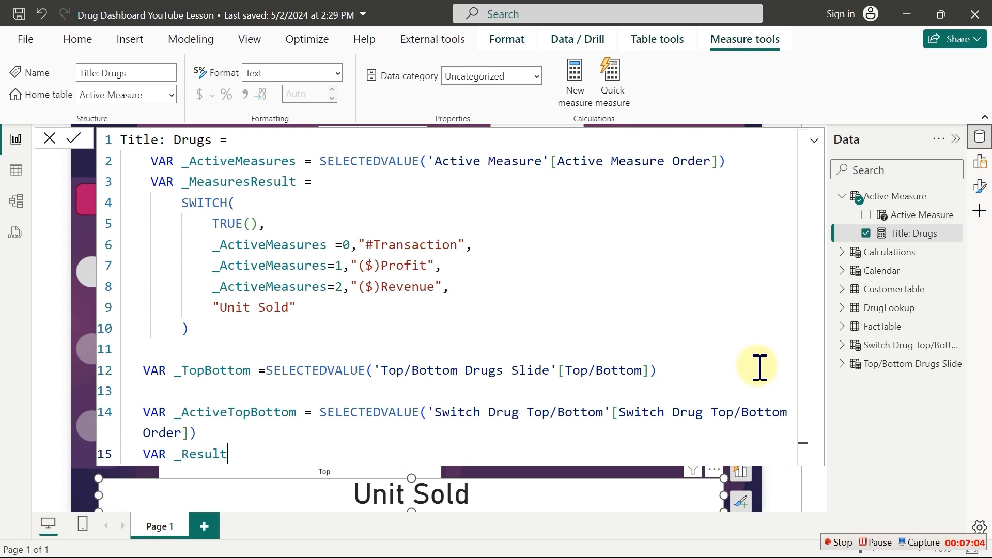
type("=")
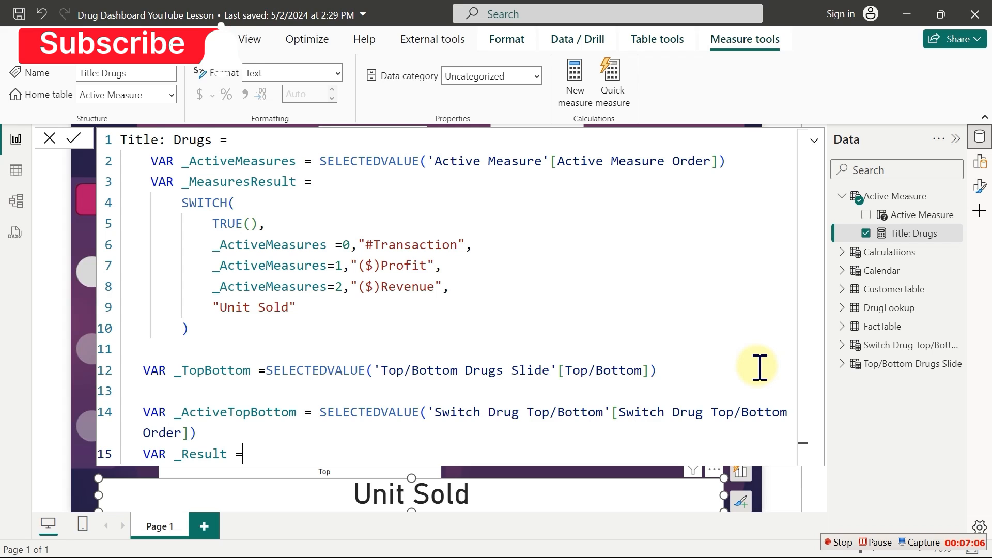
key("Return")
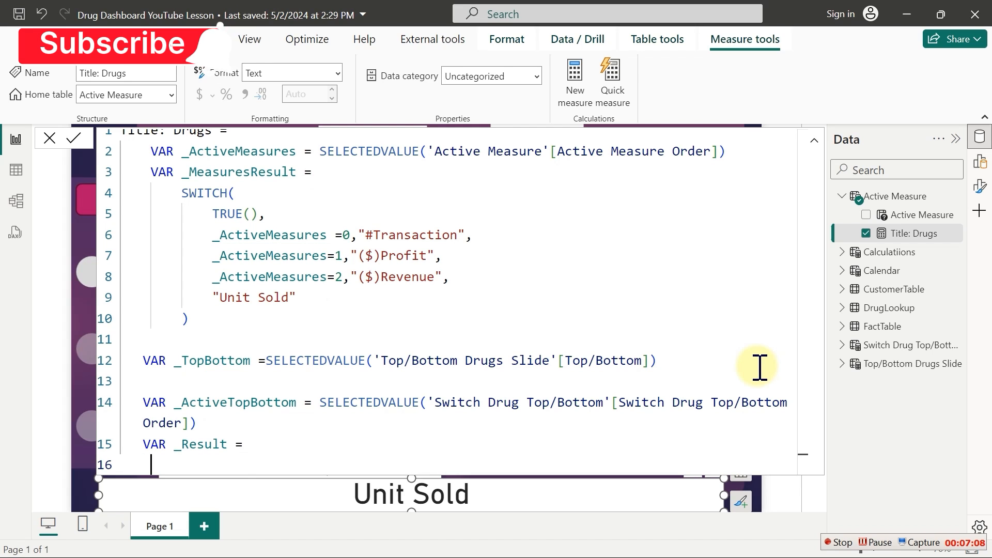
Put the SELECTEDVALUE expressions of _TopBottom and _ActiveTopBottom each on their own indented line below the variable name
left_click(268, 364)
key("shift+Return")
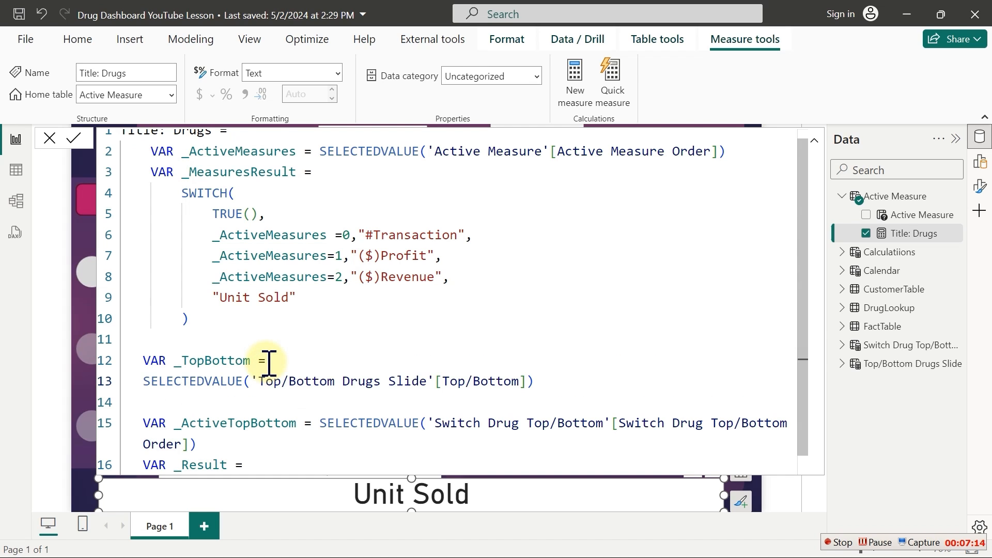
key("Tab")
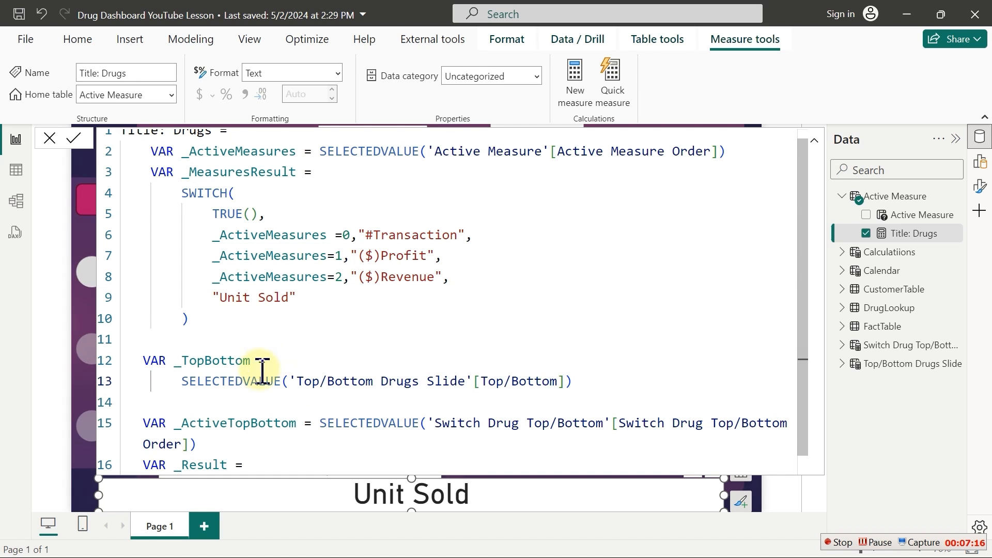
left_click(320, 424)
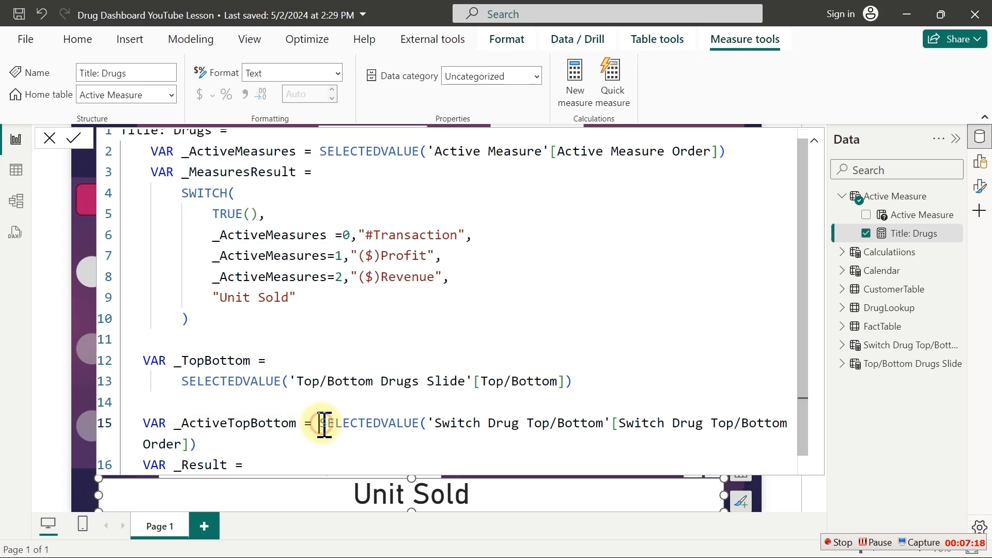
key("shift+Return")
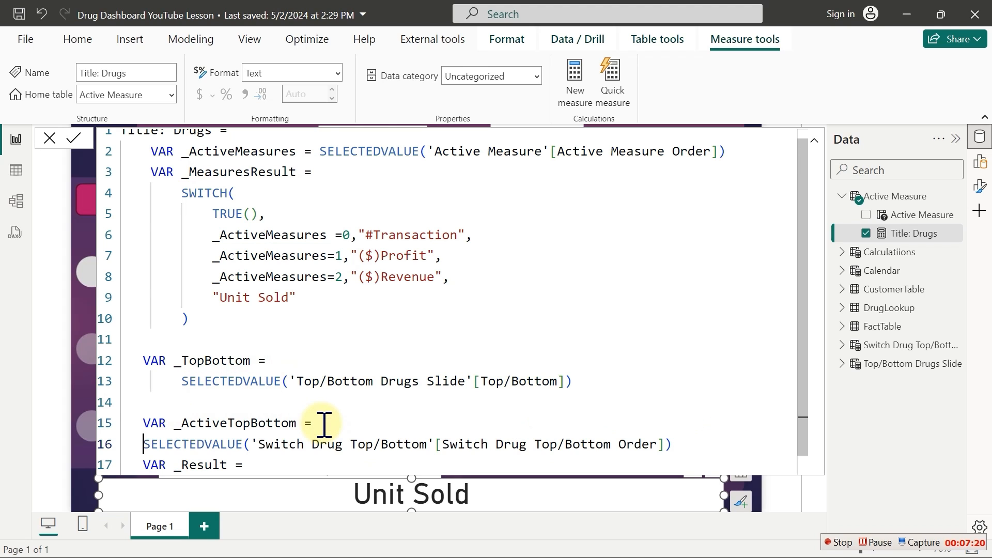
key("Tab")
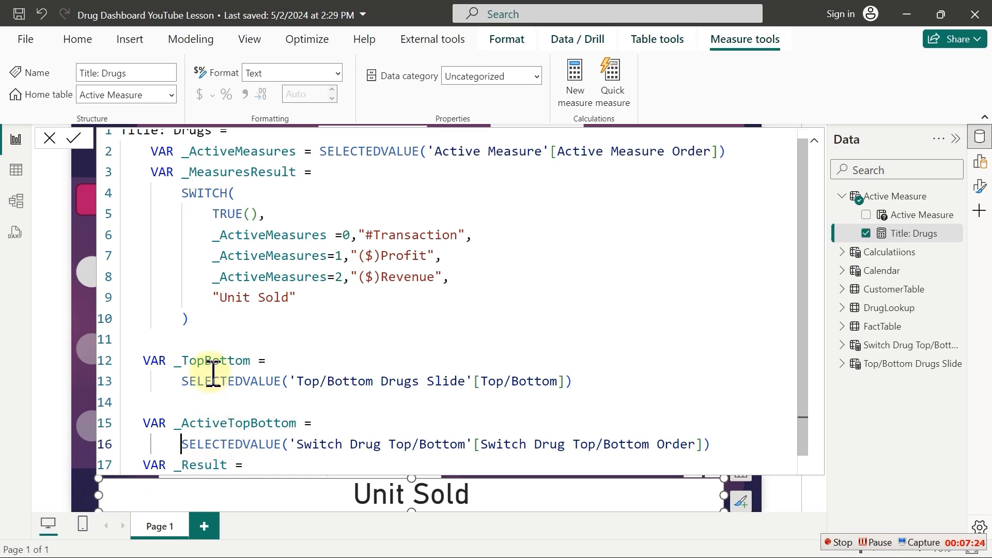
Start the _Result expression on an indented line as an IF function with the logical test _ActiveTopBottom=0
left_click(264, 465)
key("Return")
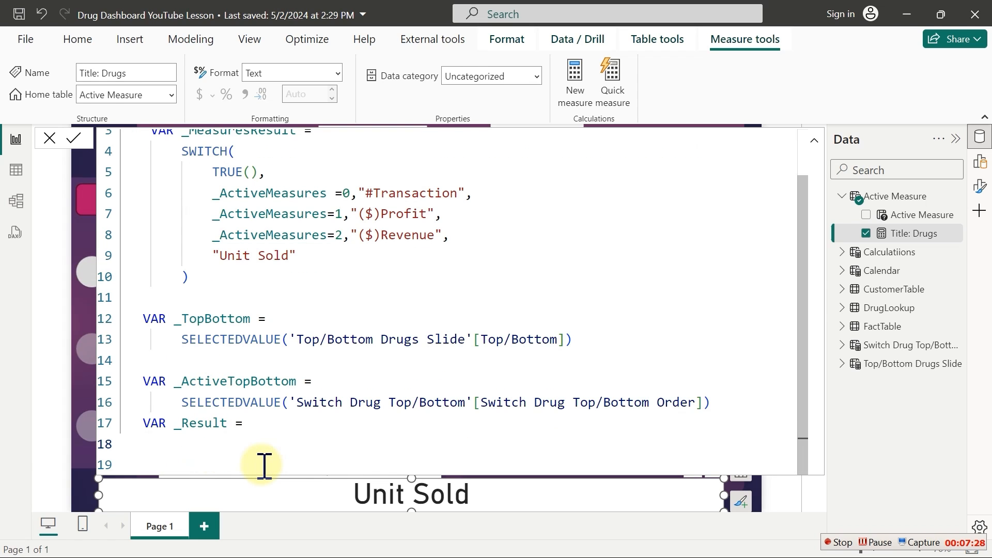
key("Tab")
type("if(")
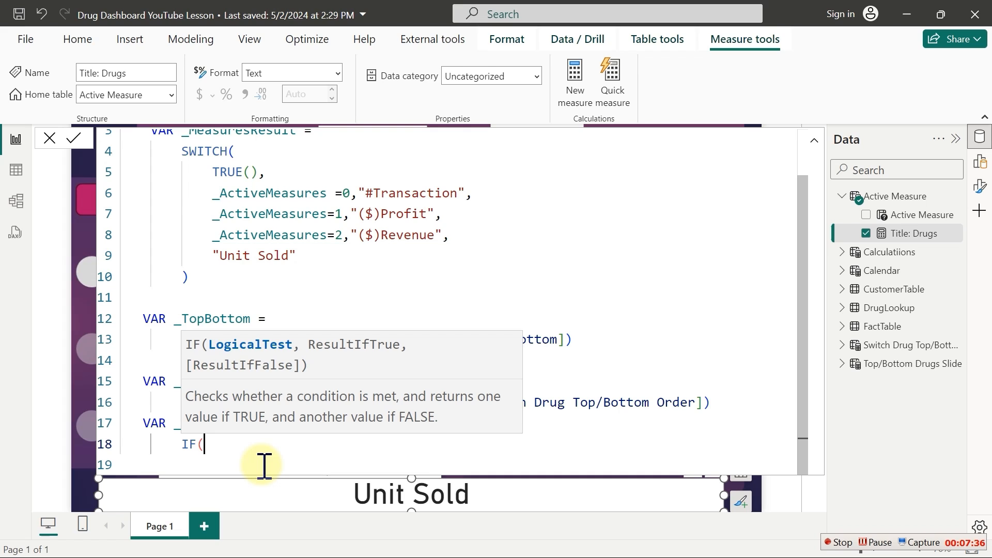
type("_")
key("Down")
key("Down")
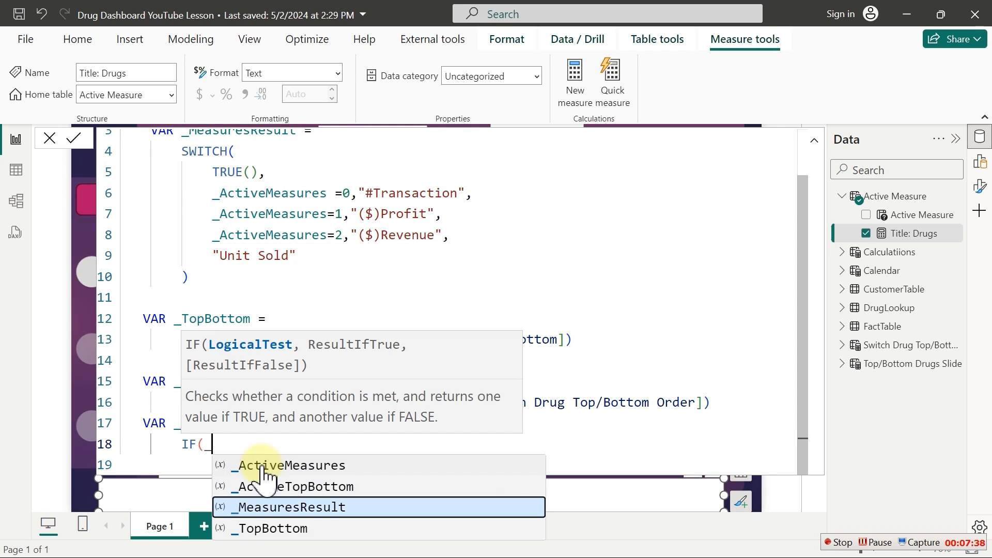
key("Up")
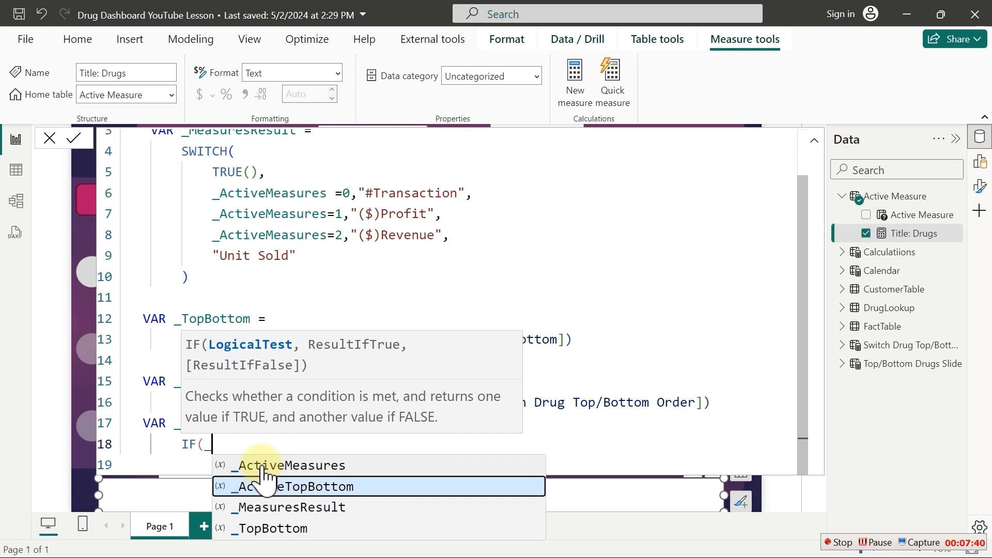
key("Tab")
type("=")
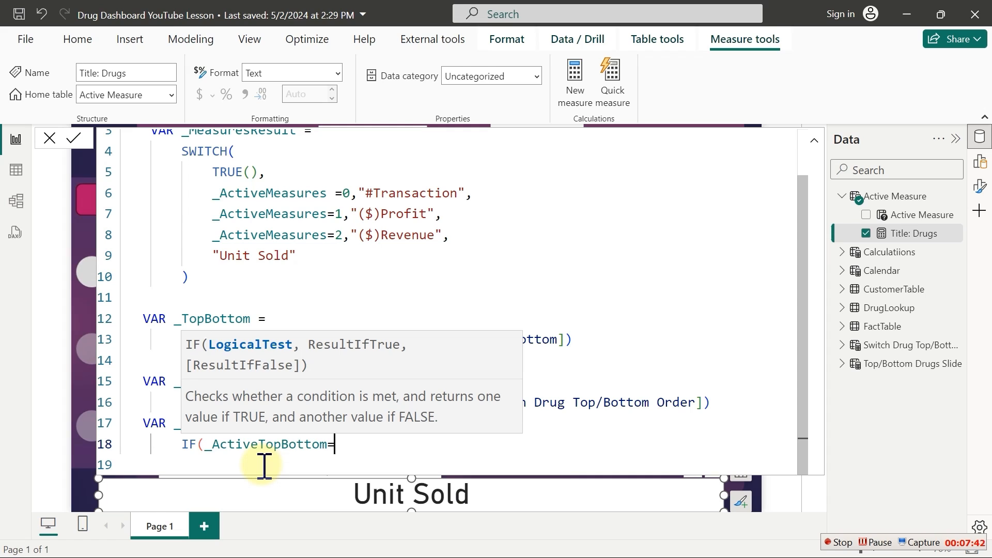
type("0,")
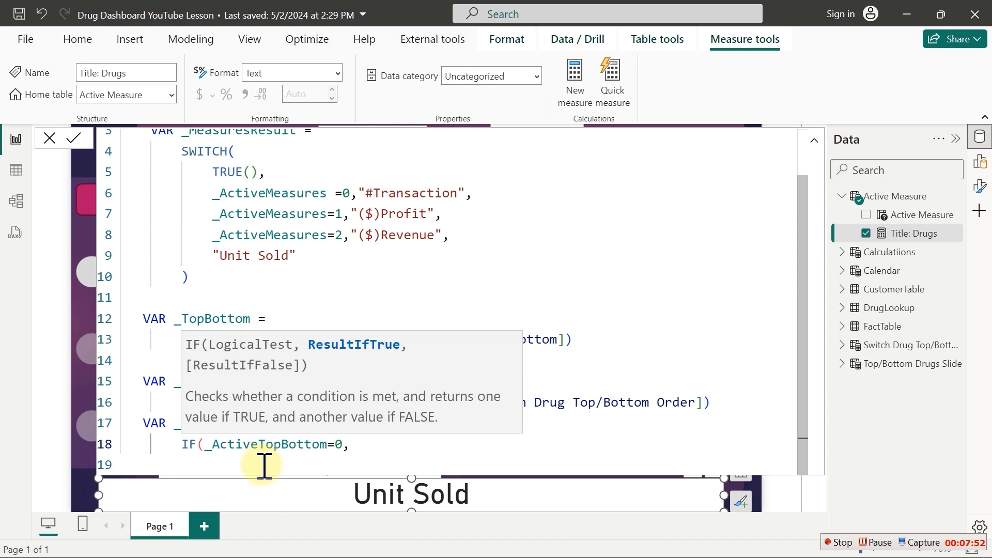
Begin the IF function's true result as _TopBottom joined with & to a text string starting with a hyphen
type("_")
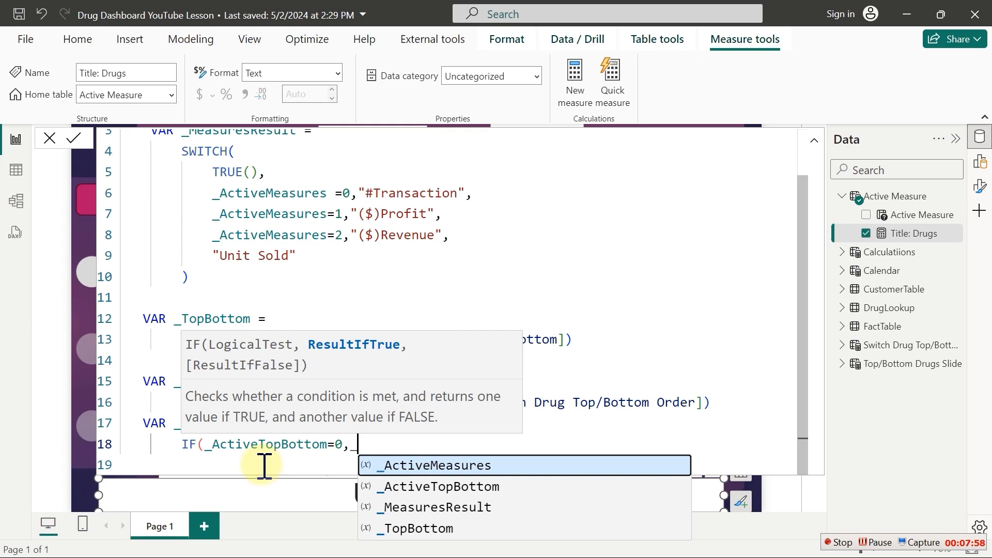
key("Down")
key("Down")
key("Down")
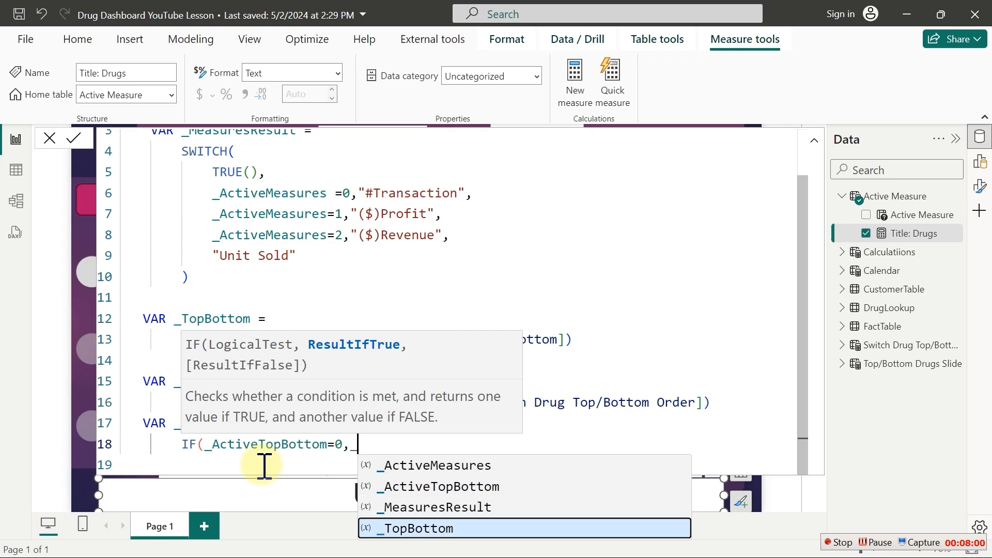
key("Tab")
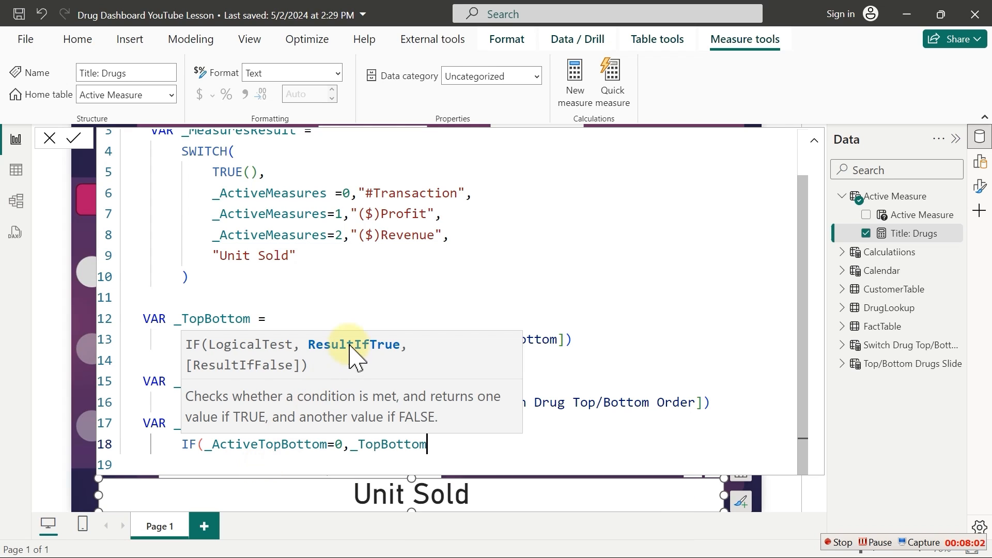
left_click(408, 302)
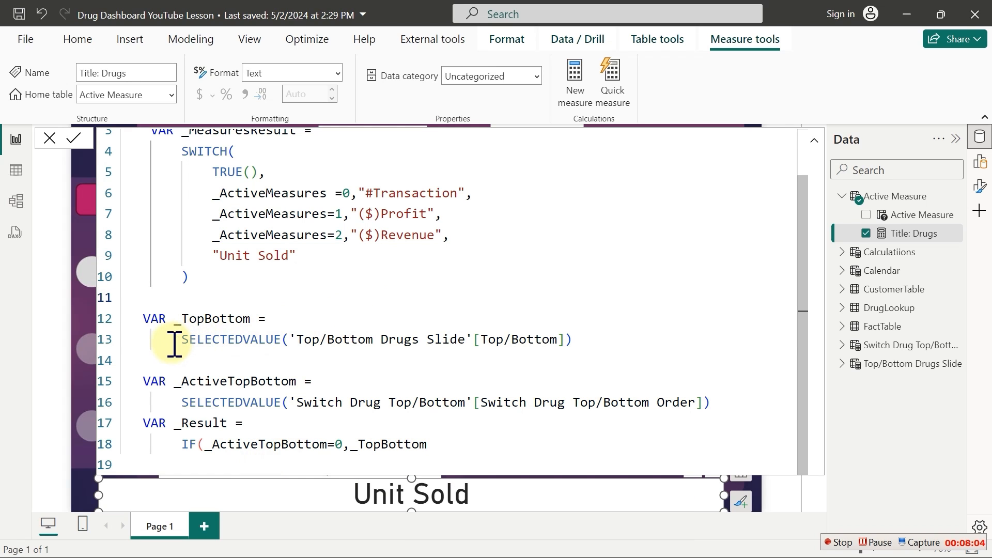
left_click_drag(173, 339, 594, 333)
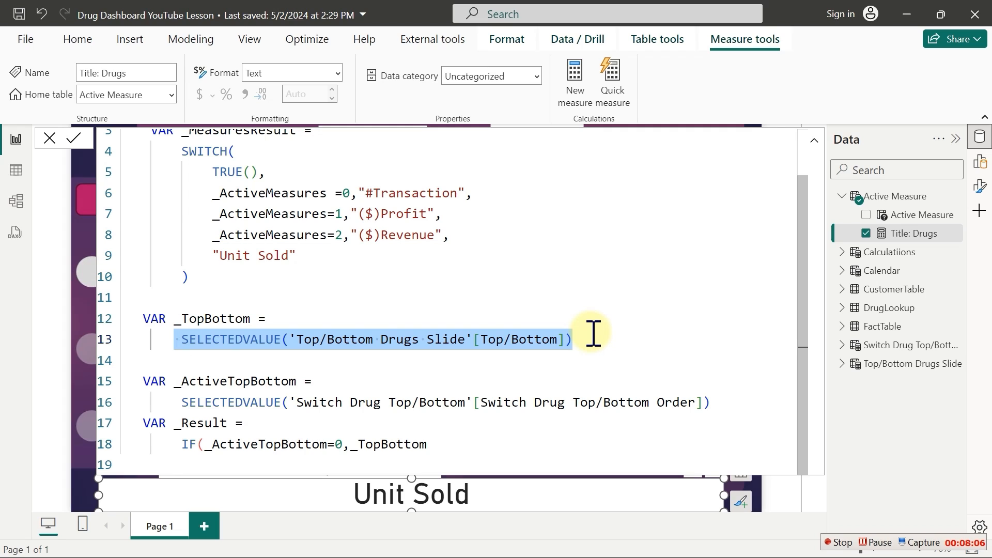
left_click(451, 449)
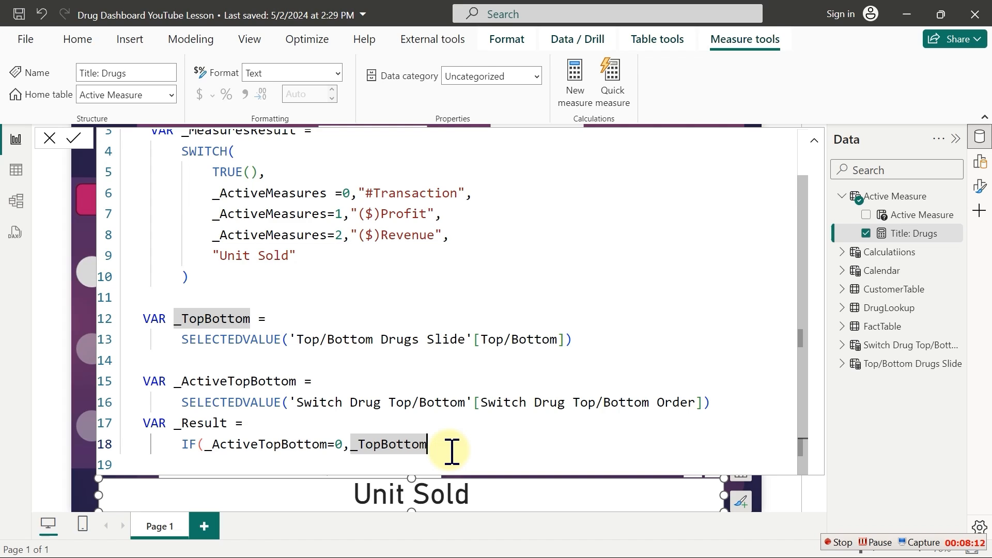
type("&\"")
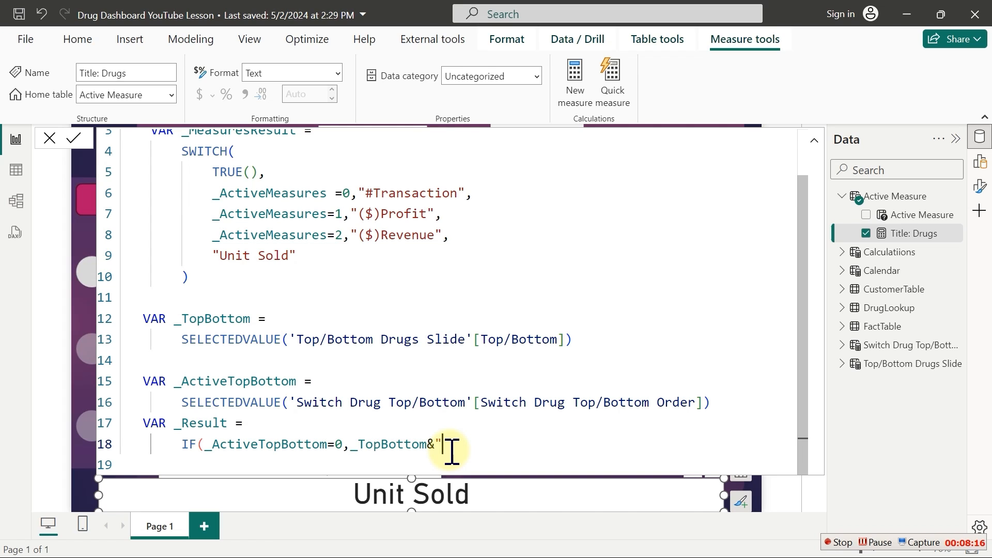
type("-")
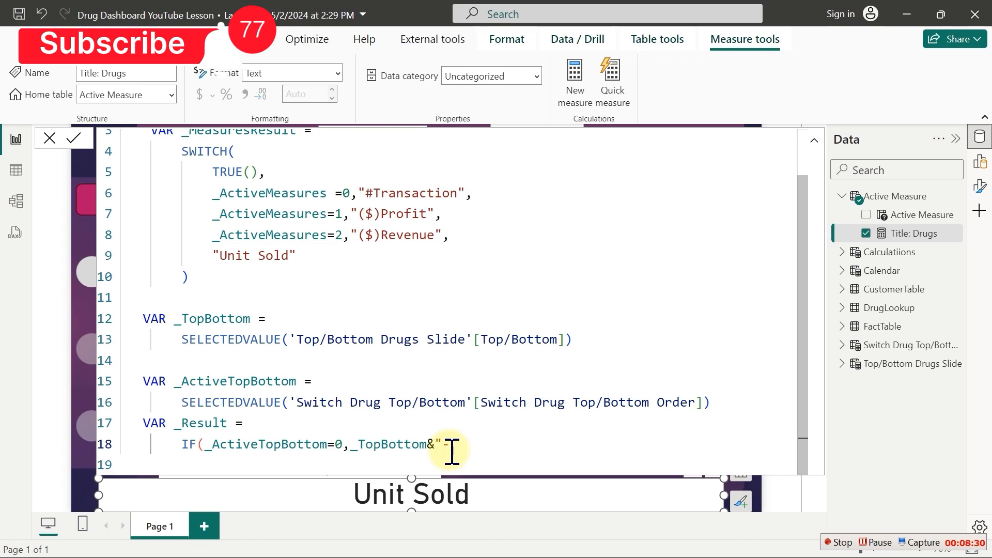
Comment out every line of the Title: Drugs formula below its name and commit the measure
left_click(838, 542)
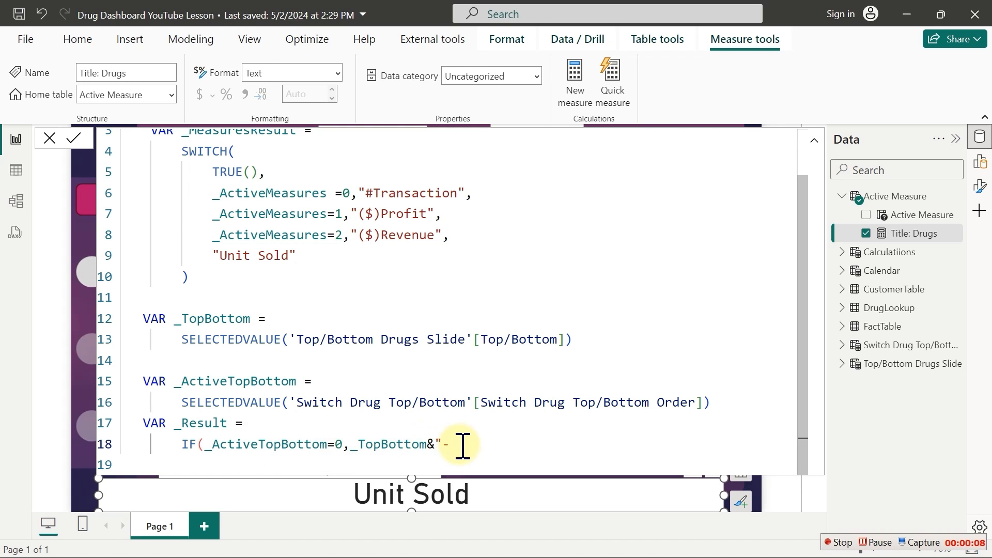
left_click_drag(452, 445, 249, 222)
left_click(283, 267)
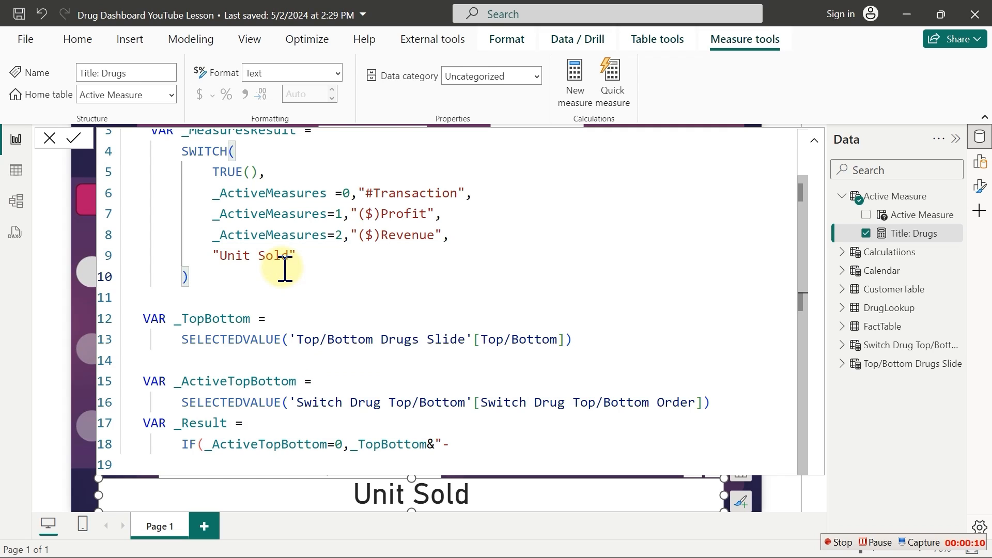
scroll(284, 268, "down", 3, "ctrl")
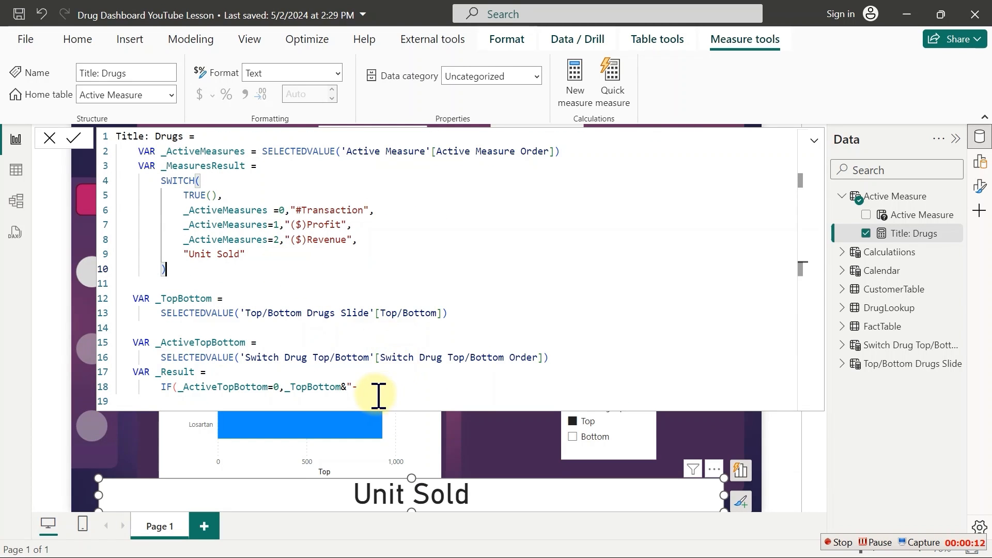
left_click_drag(376, 393, 135, 154)
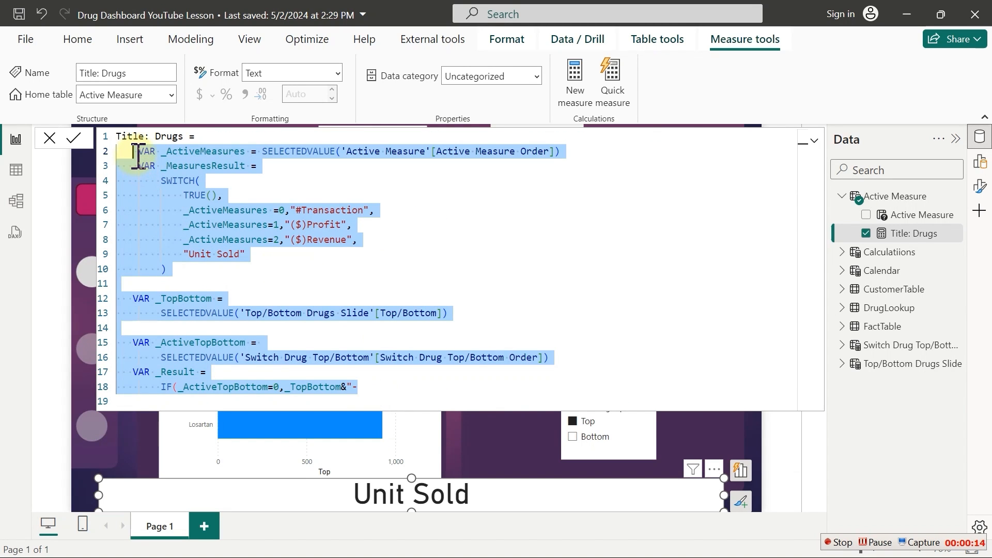
key("ctrl+slash")
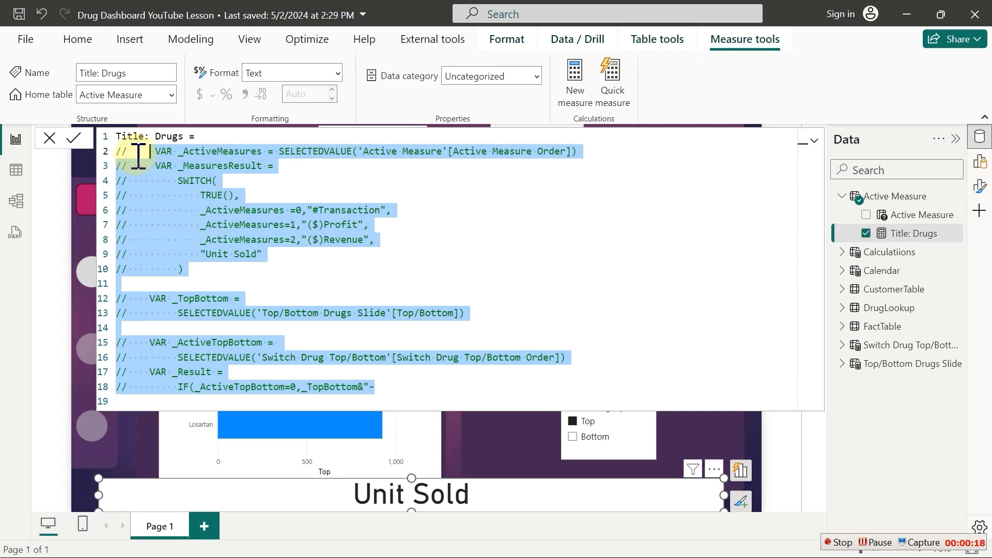
key("Return")
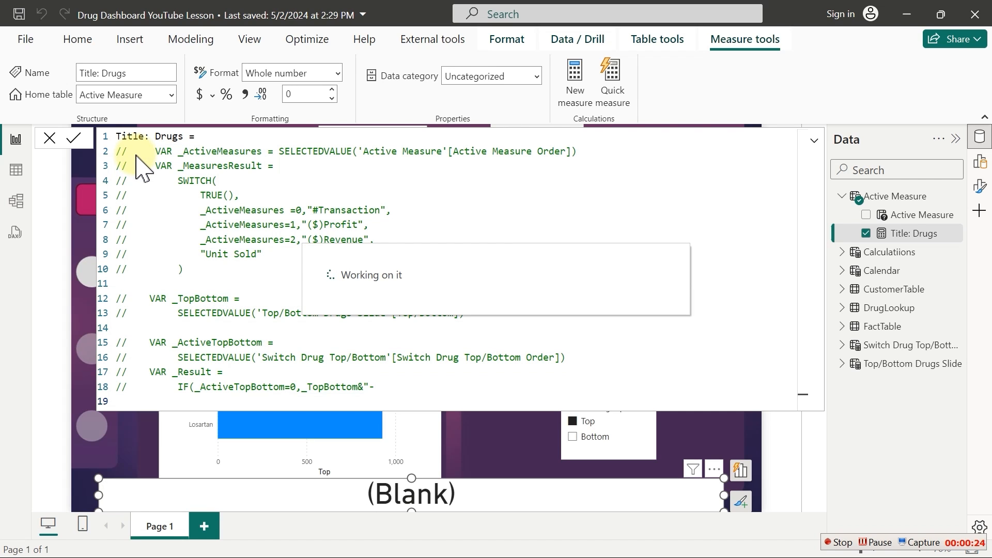
Examine the order values of Top and Bottom in the Switch Drug Top/Bottom table's data and return to the report
left_click(523, 451)
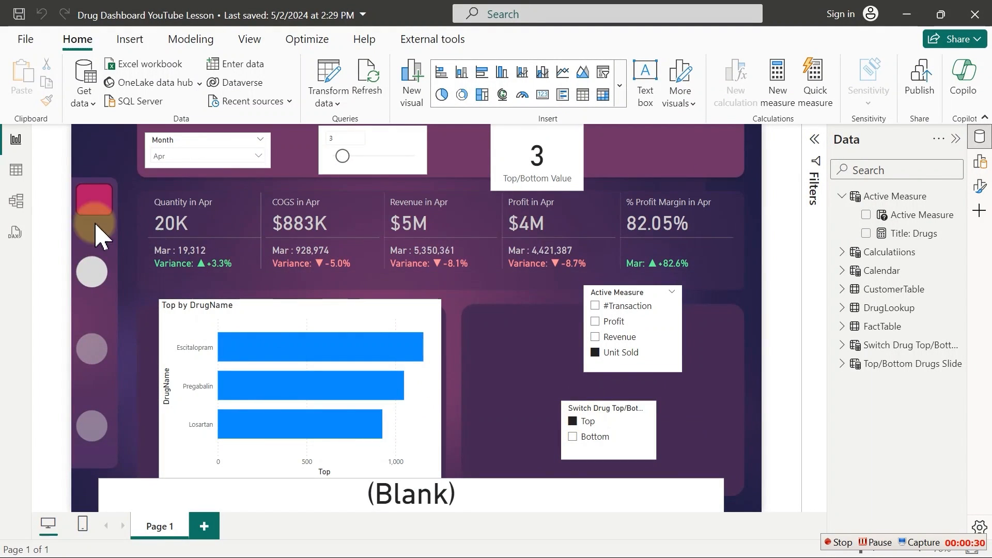
left_click(16, 170)
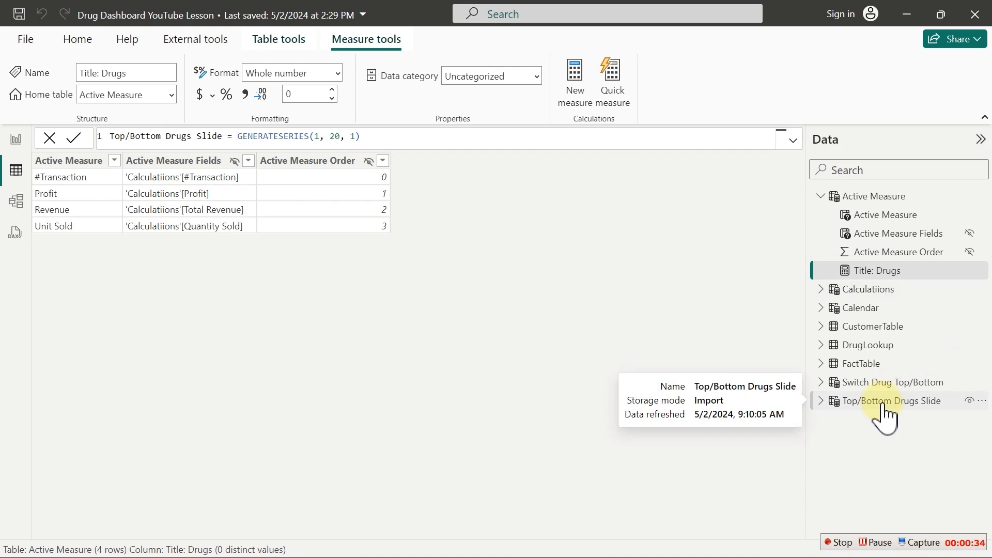
left_click(883, 385)
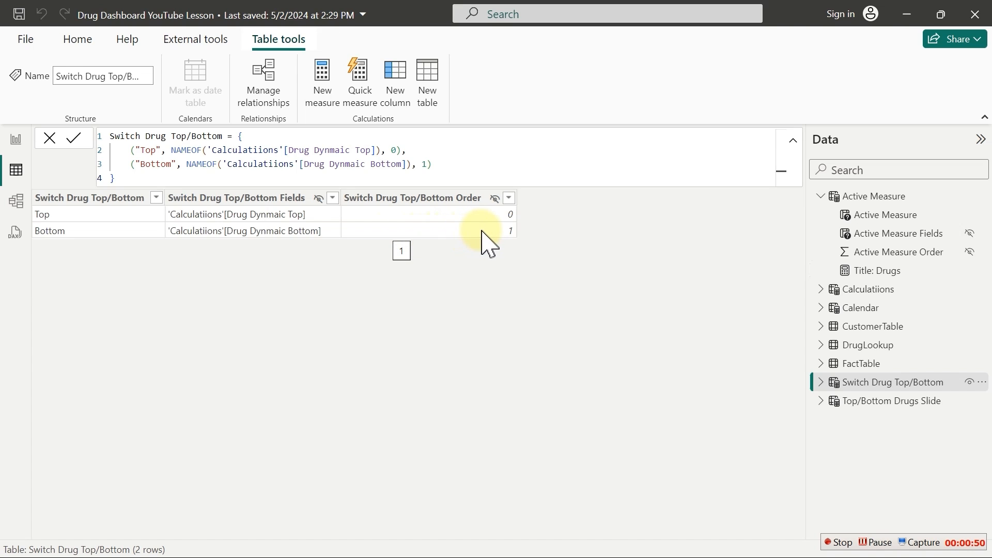
left_click(16, 138)
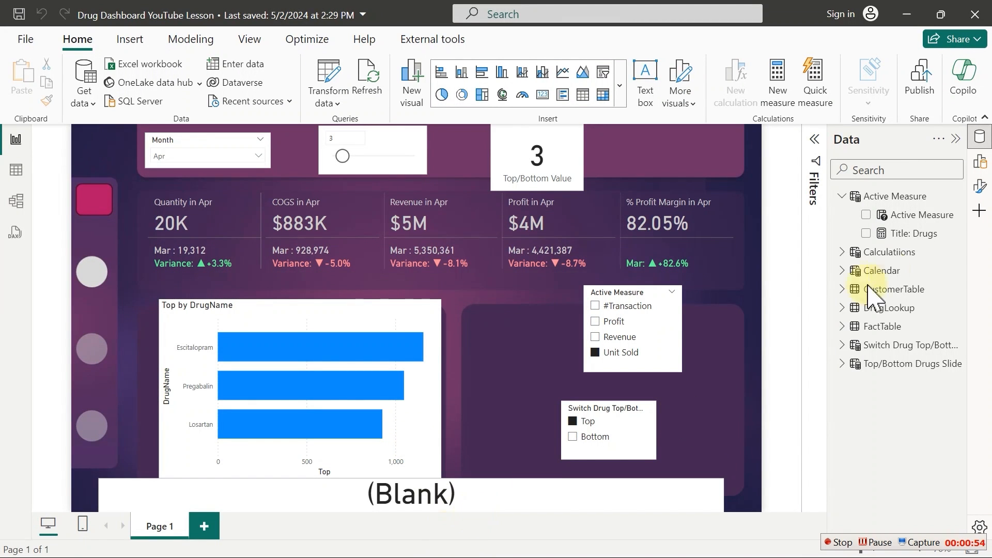
Reopen the Title: Drugs measure and uncomment every line of its formula below the name
left_click(912, 235)
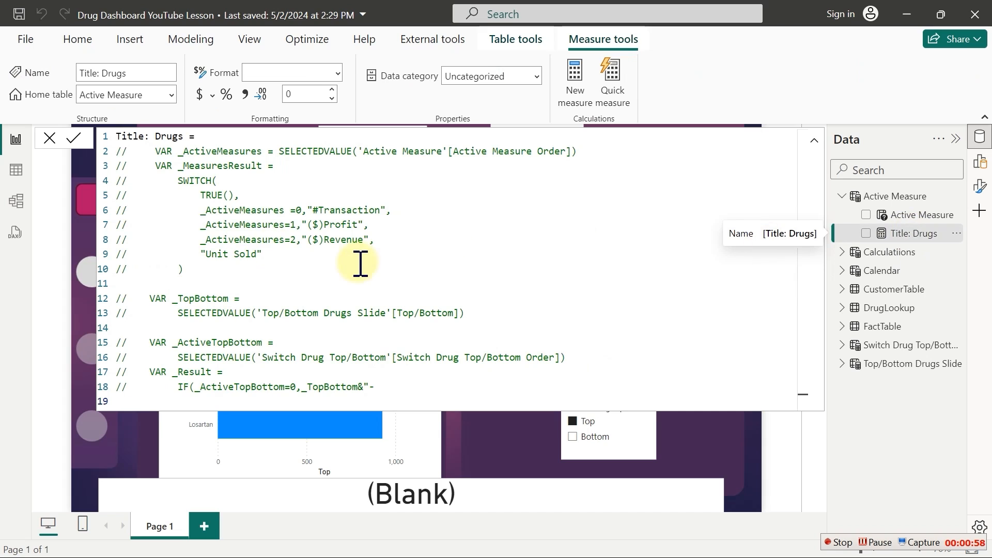
left_click_drag(117, 150, 386, 398)
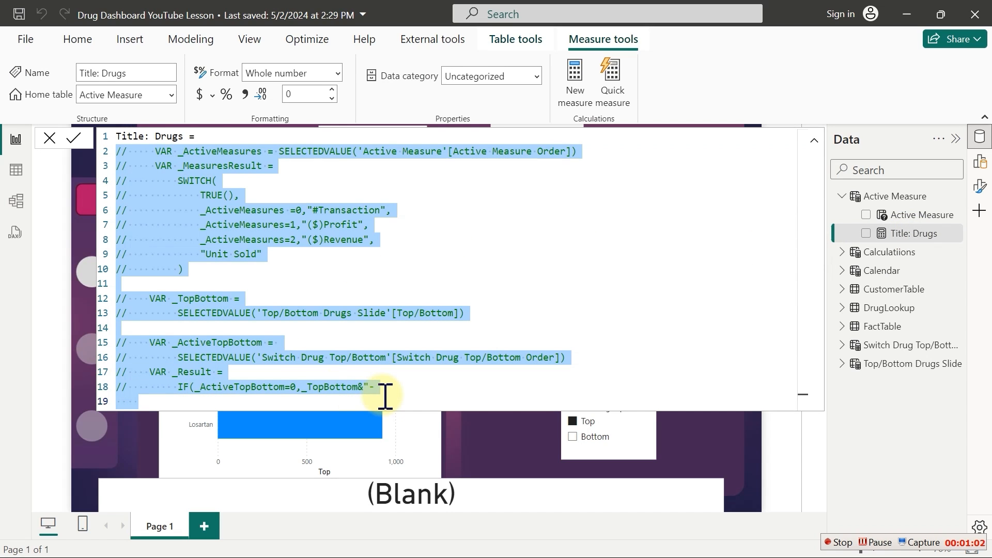
key("ctrl+slash")
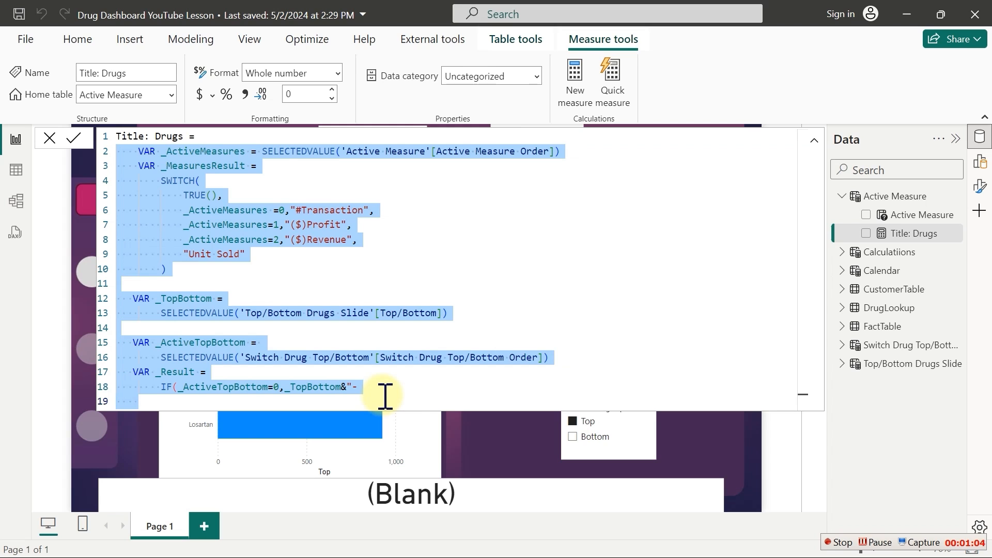
left_click(398, 388)
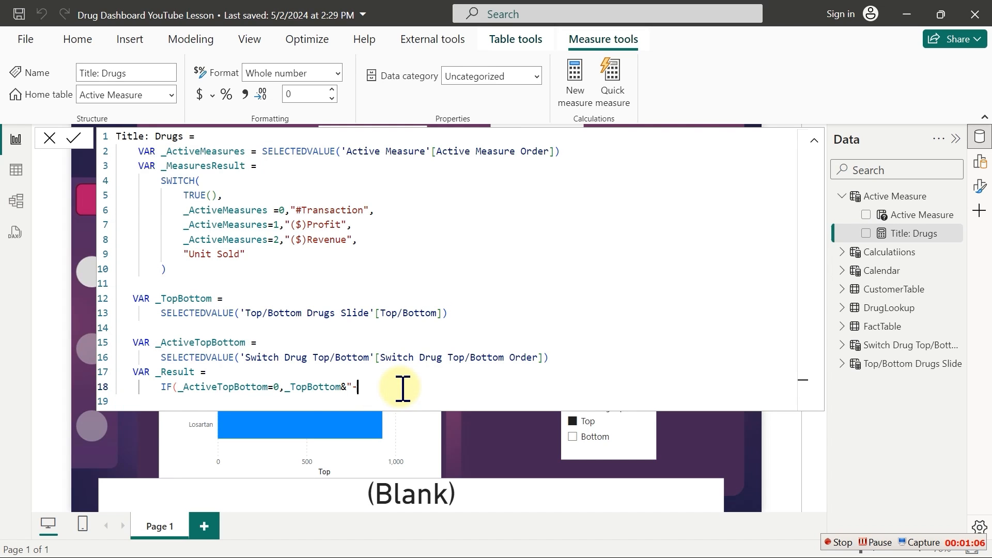
Enlarge the formula text and add several blank lines below the unfinished IF expression
scroll(403, 388, "up", 2)
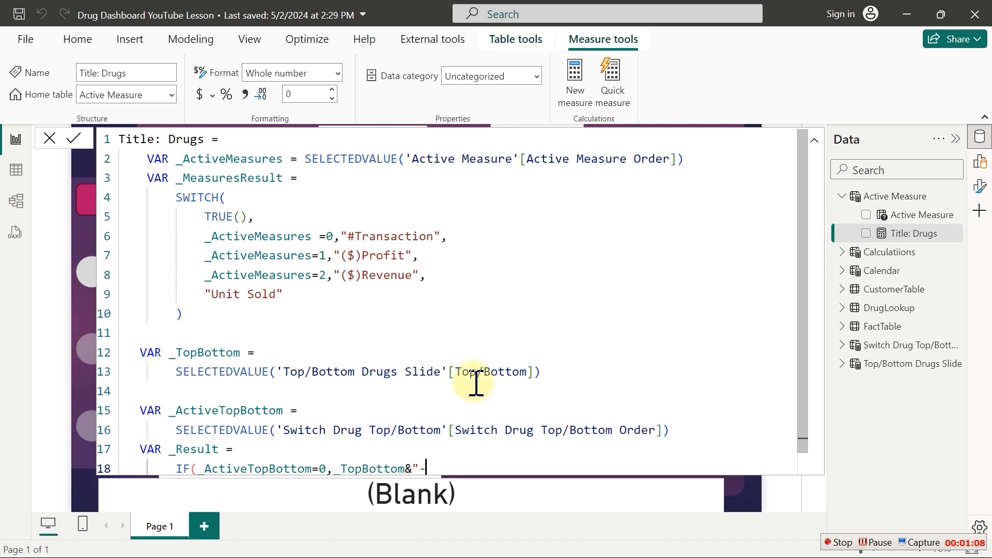
key("Return")
key("Return")
key("Return")
key("Return")
key("Return")
key("Return")
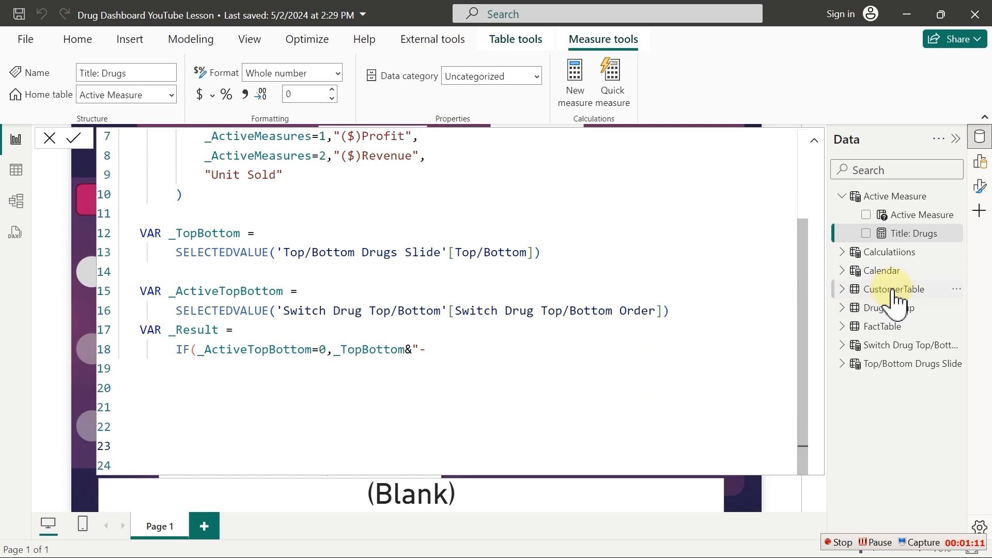
Continue the text string in the IF function's true result with "Top Performing Drugs by" after the hyphen
left_click(436, 350)
type("Top Performing Drugs")
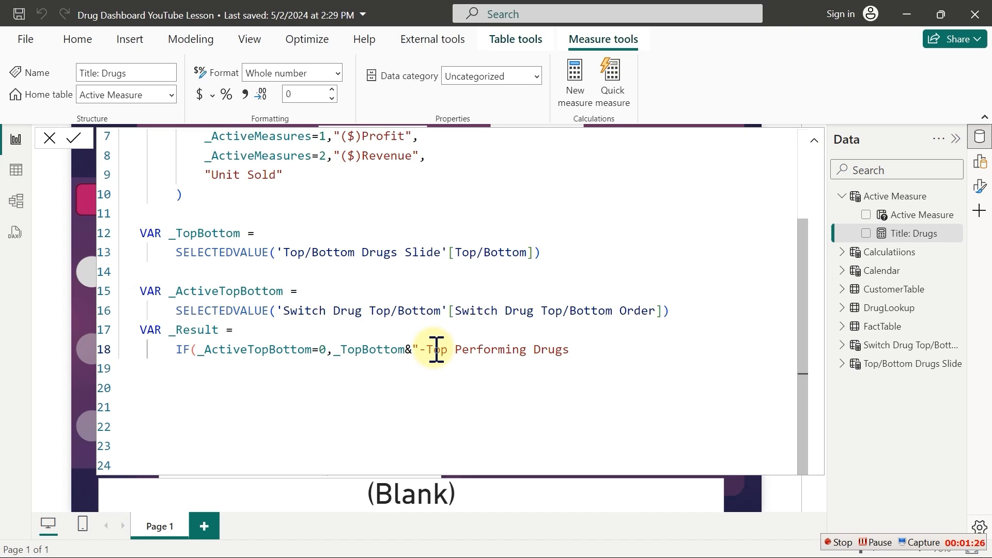
type(" by")
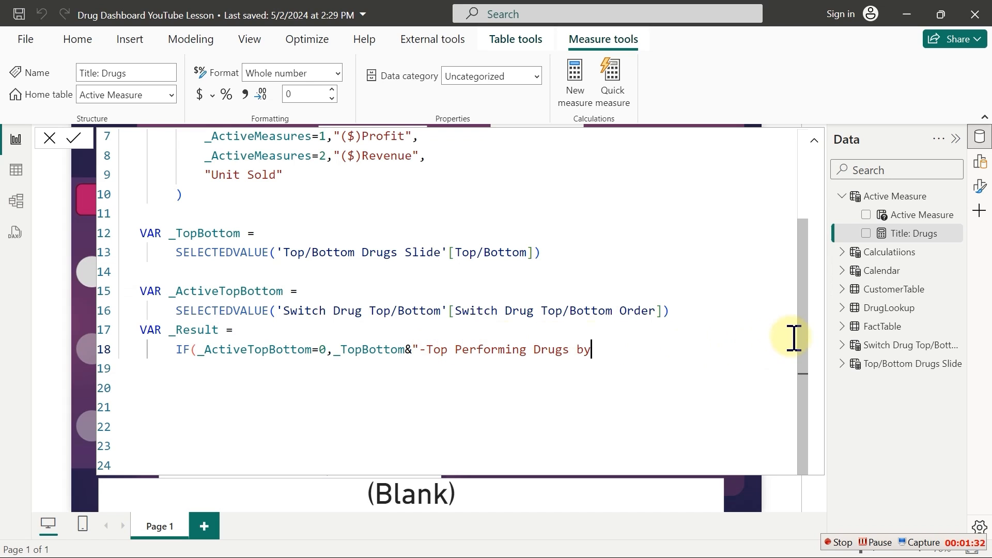
left_click_drag(802, 343, 791, 204)
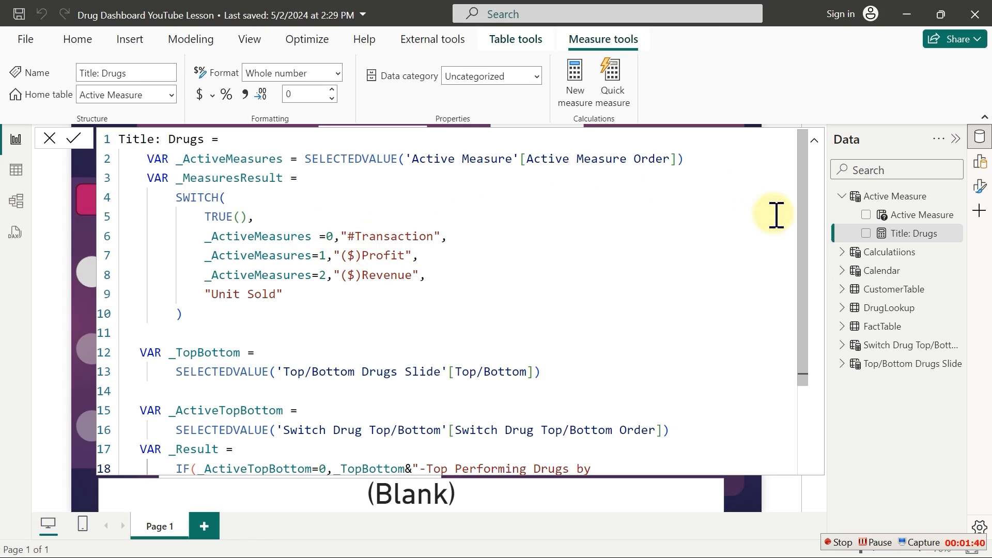
left_click_drag(807, 221, 809, 349)
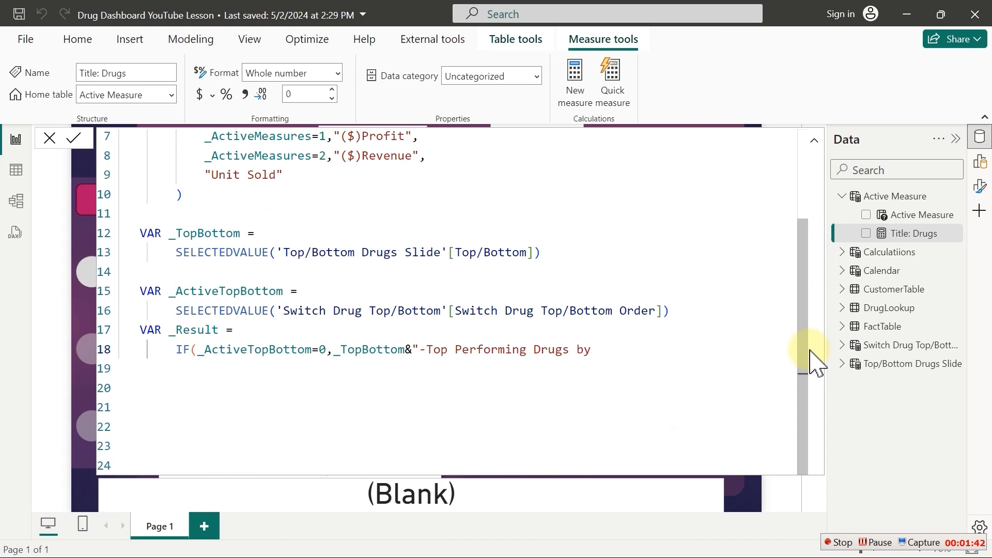
Close the true result's string after a trailing space, join _MeasuresResult to it with & and end the argument with a comma
type("\"&_")
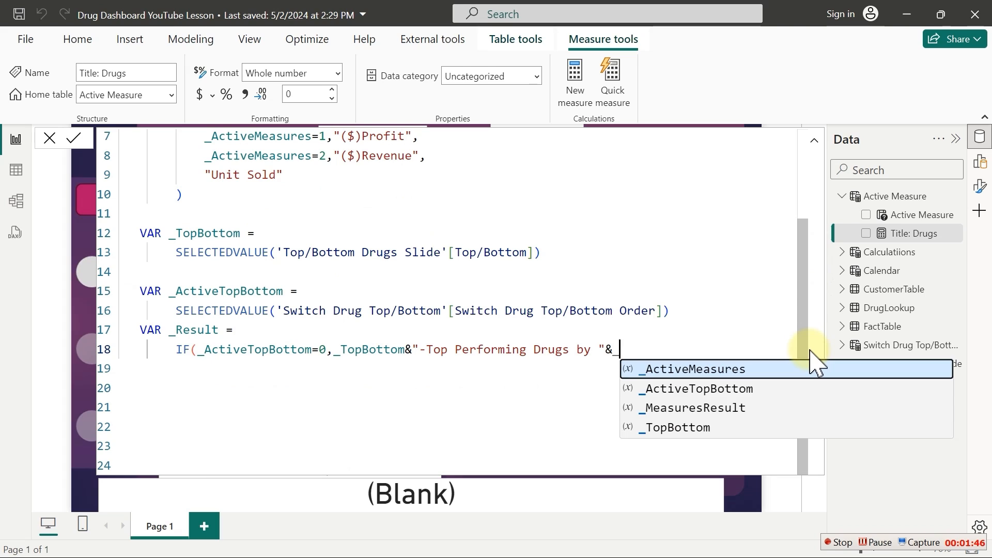
key("Down")
key("Down")
key("Down")
key("Up")
key("Tab")
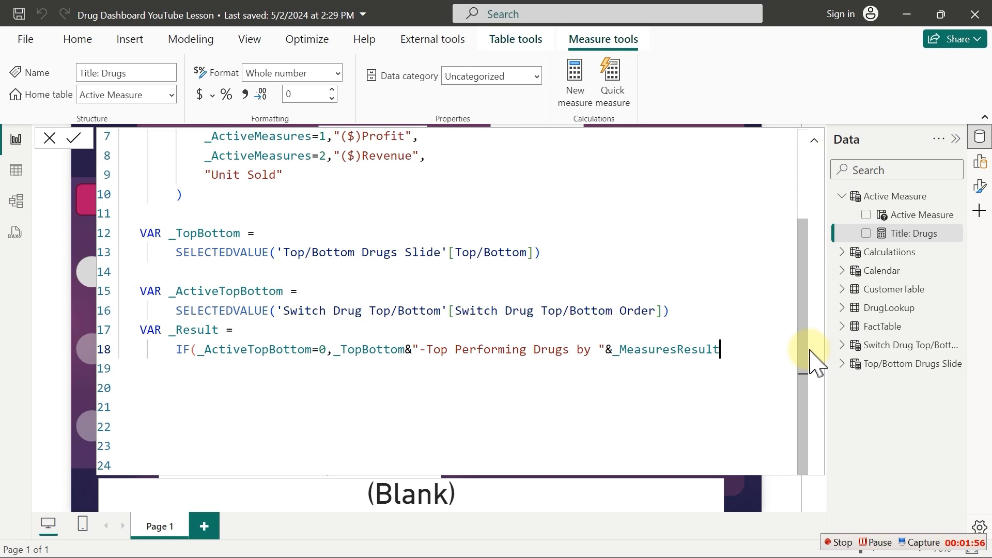
type(",")
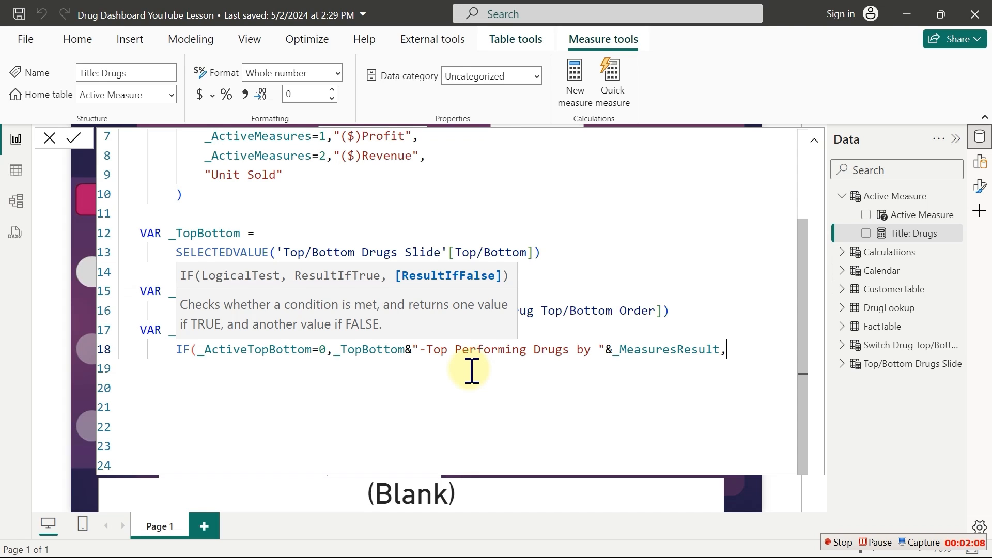
Begin the IF function's false result on a new line as _TopBottom&"-Under Performing Drugs by "&
key("Return")
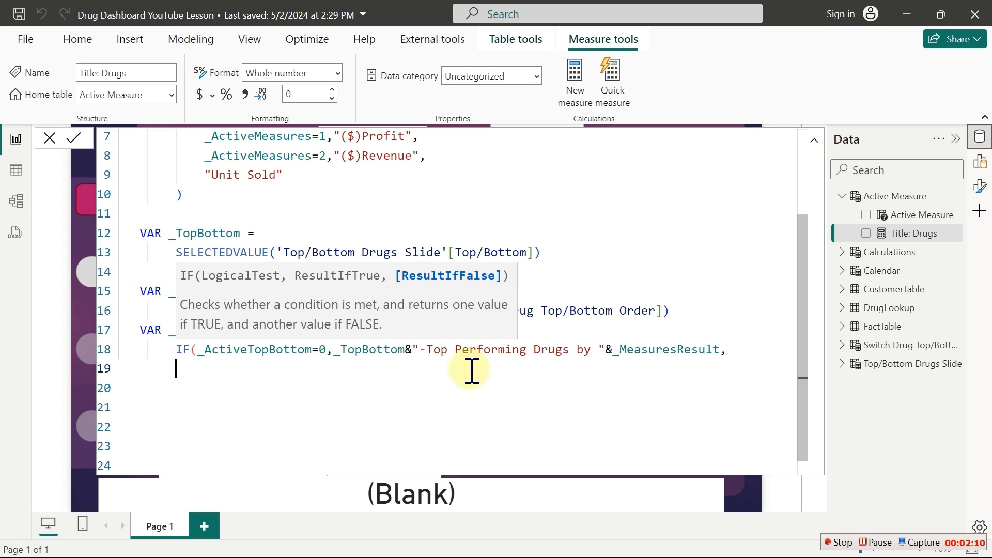
type("_")
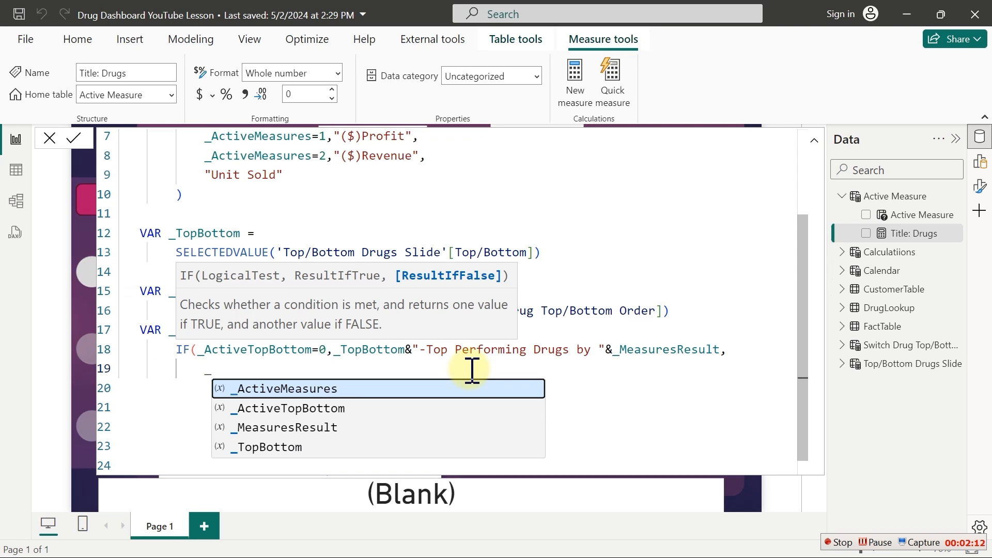
key("Down")
key("Down")
key("Down")
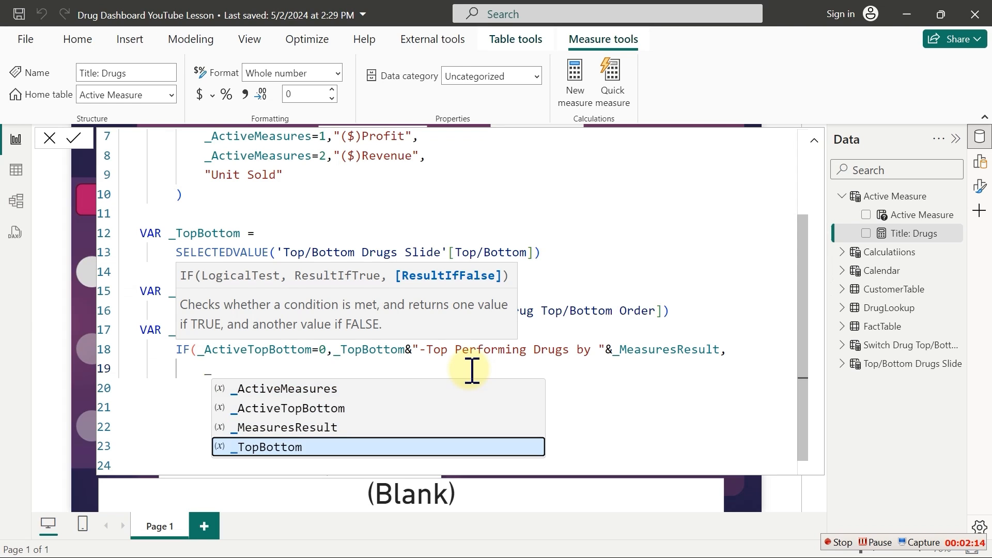
key("Tab")
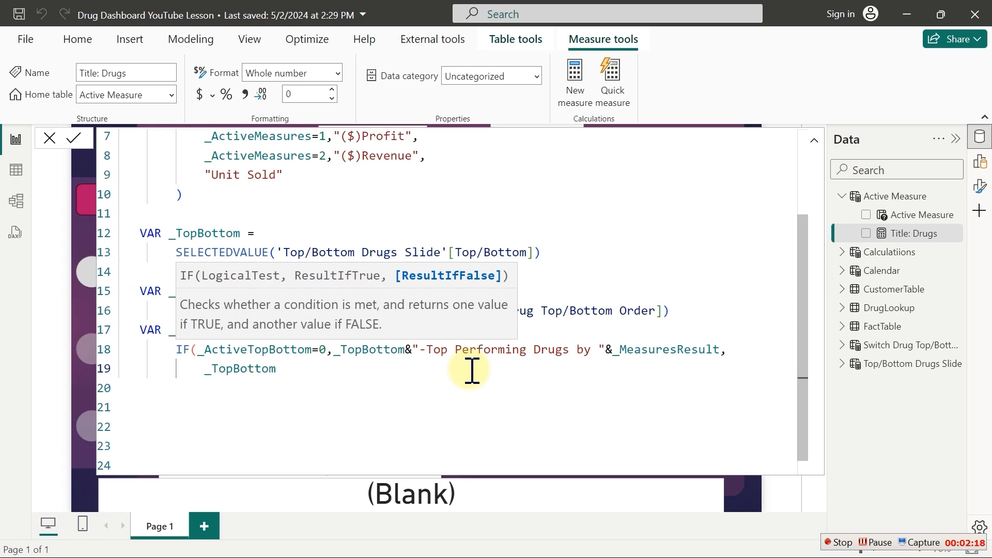
type("&\"-Under Perfo")
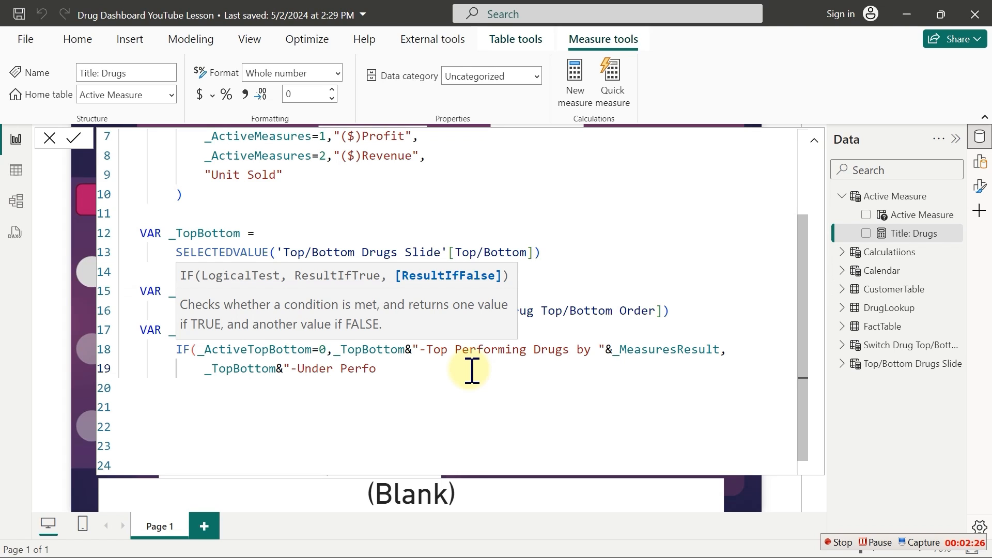
type("g")
type("Drugs by \"&")
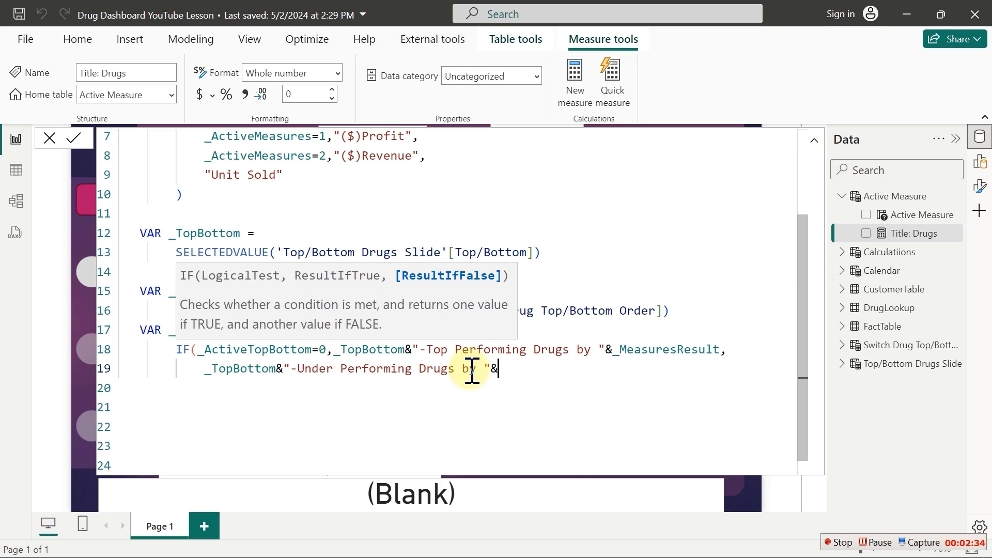
Finish the false result with _MeasuresResult, close the IF function on its own line and try to commit the measure
type("_")
key("Down")
key("Down")
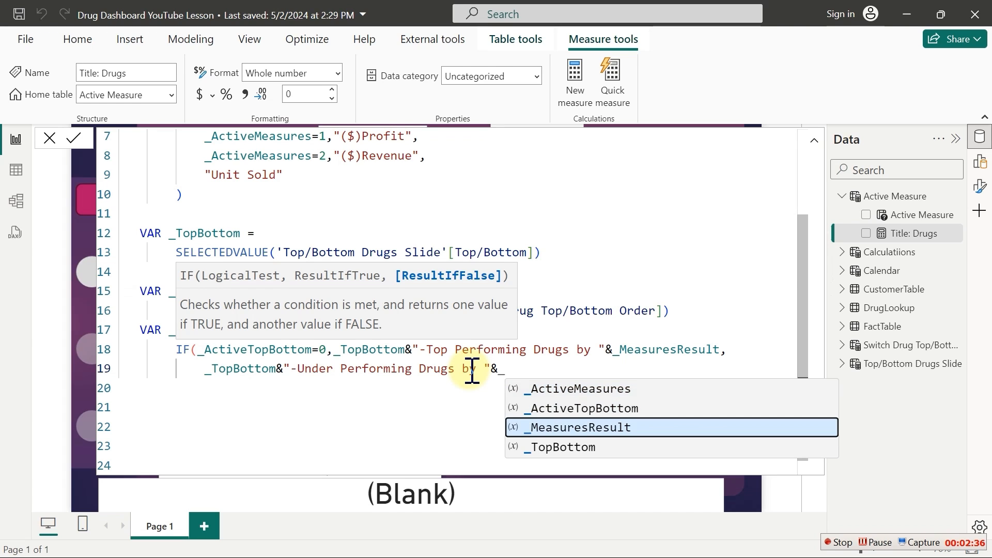
key("Tab")
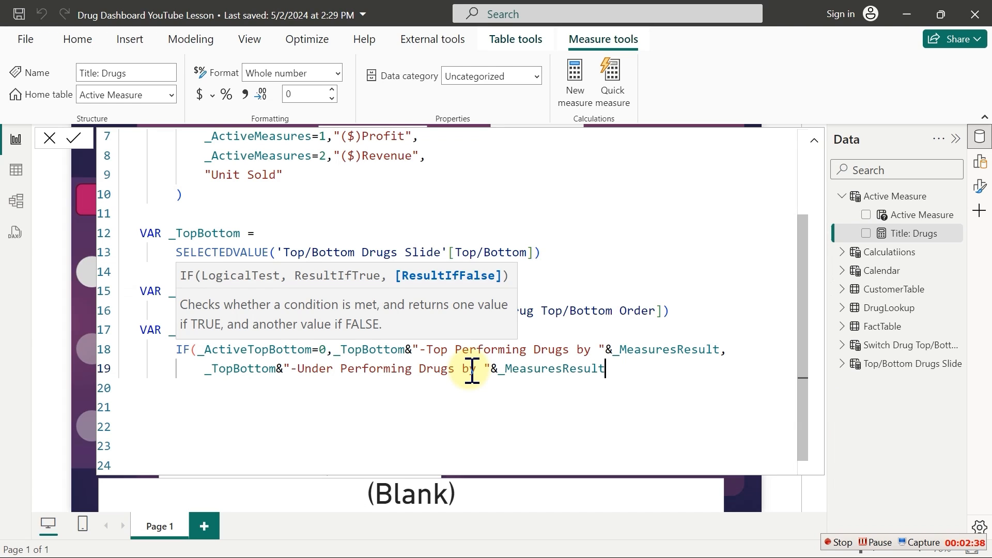
type(")")
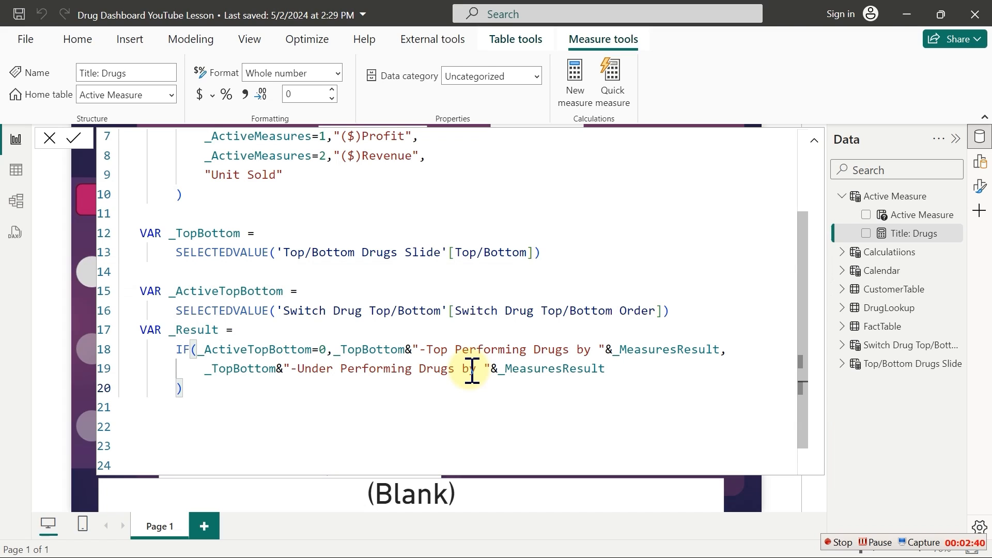
left_click(491, 368)
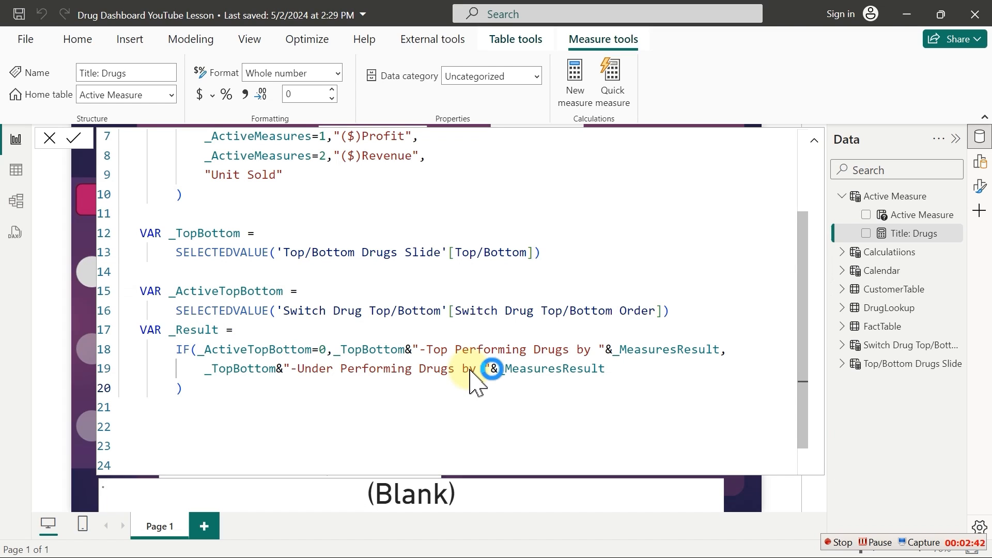
key("Return")
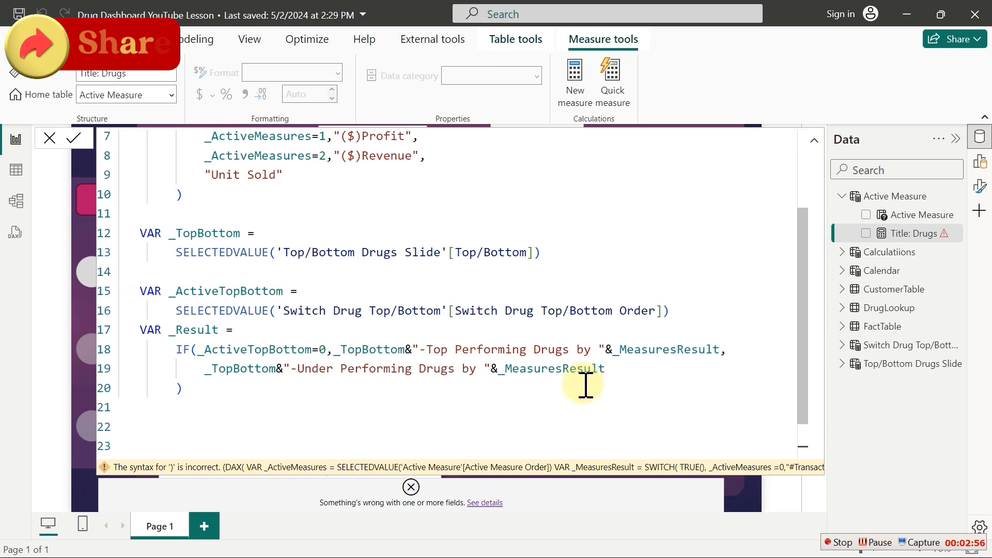
Add a RETURN statement with _Result on an indented line below it, commit the Title: Drugs measure and leave the formula editor
left_click(212, 425)
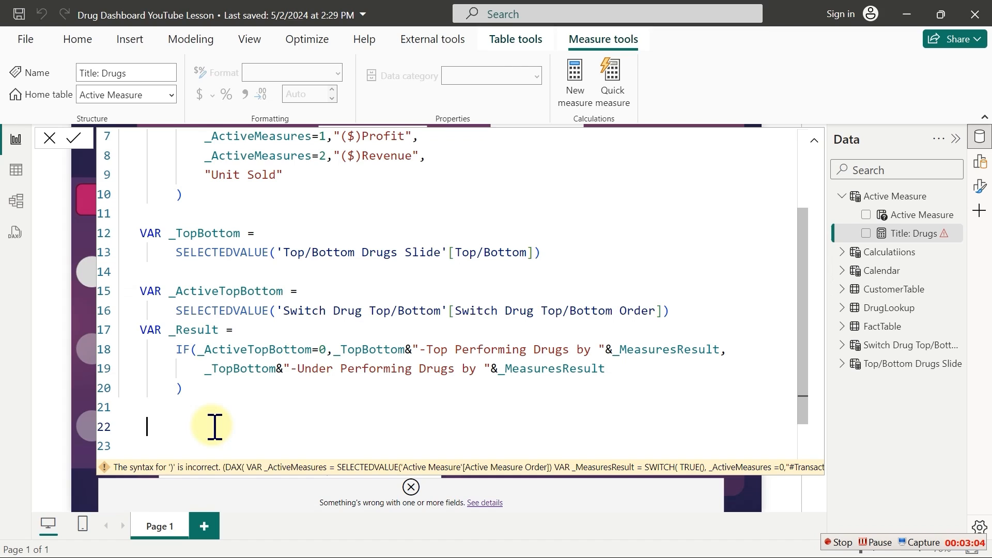
type("RETURN")
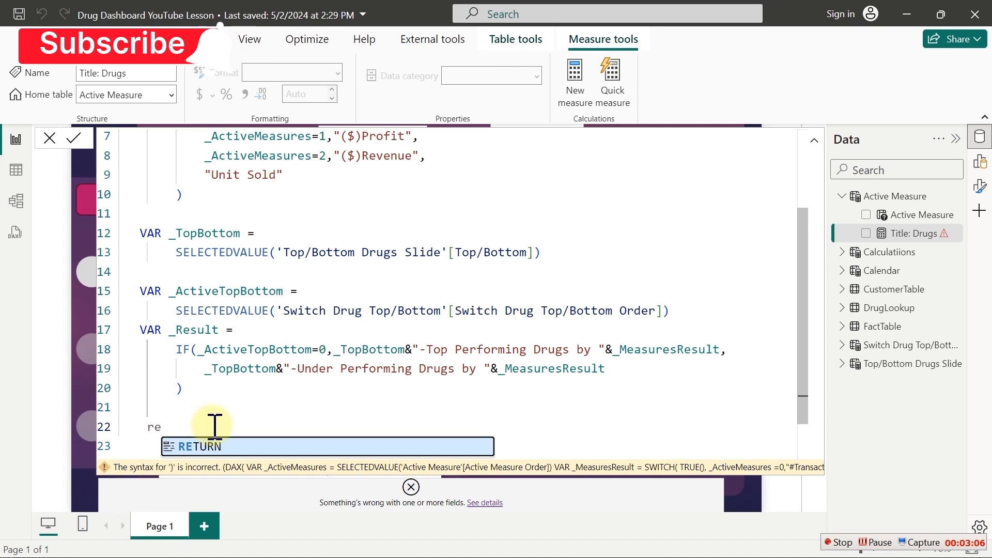
key("shift+Return")
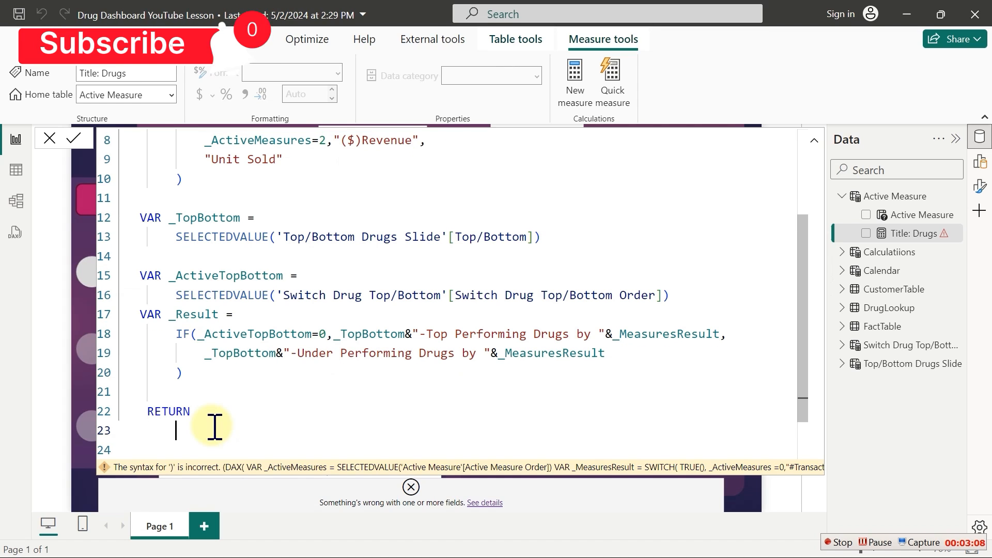
type("_")
key("Down")
key("Down")
key("Down")
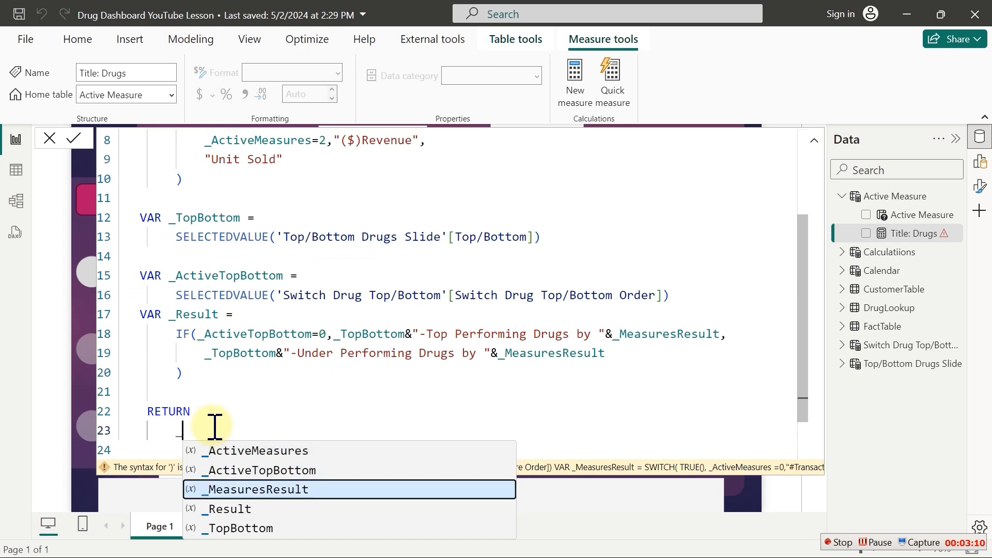
key("Tab")
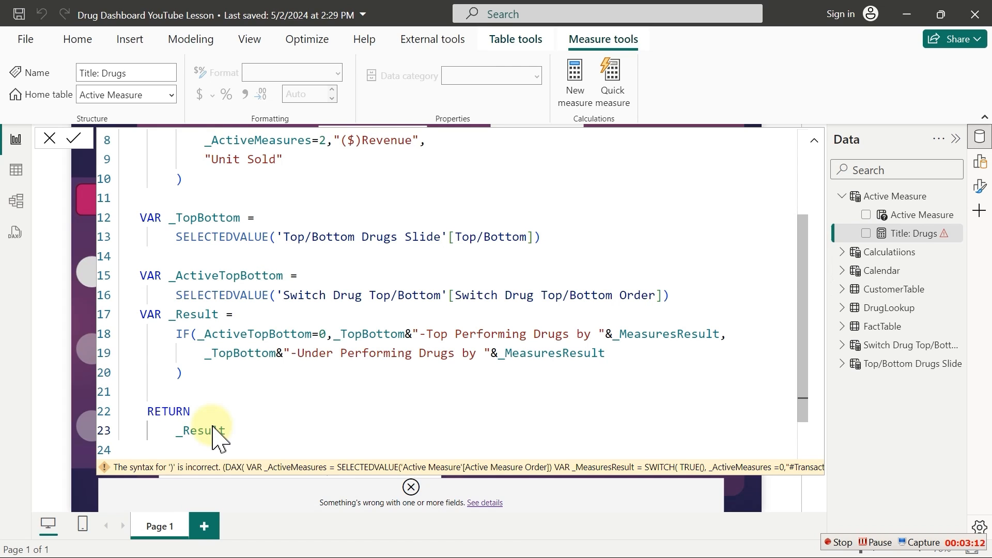
key("Return")
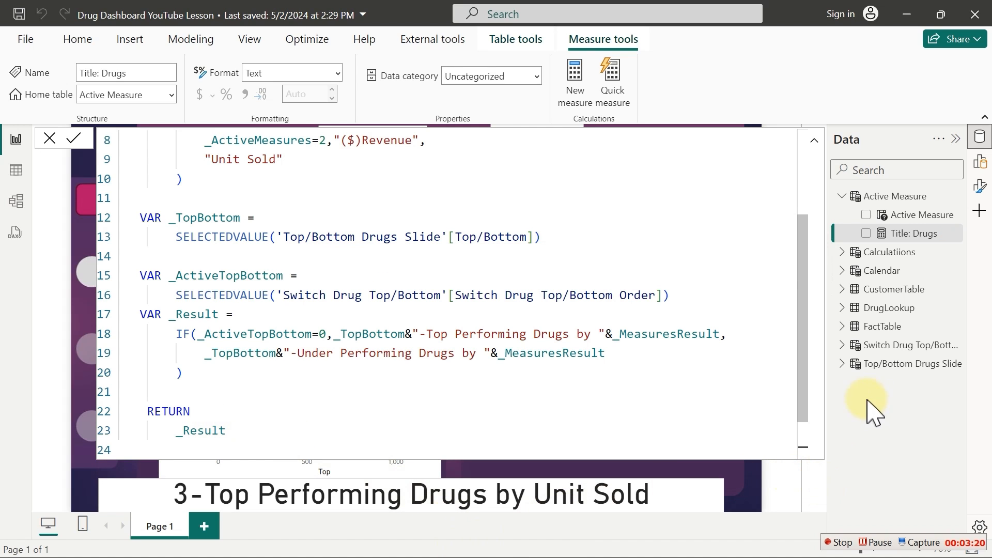
left_click(915, 328)
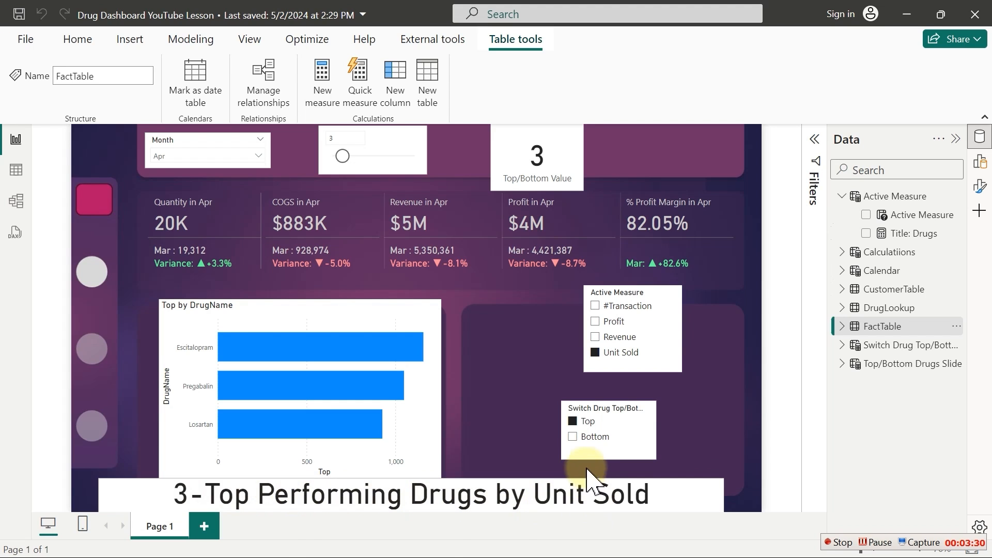
Test the dynamic title with Bottom, the Revenue measure and a slider value of 5, and switch the selection back to Top
left_click(572, 438)
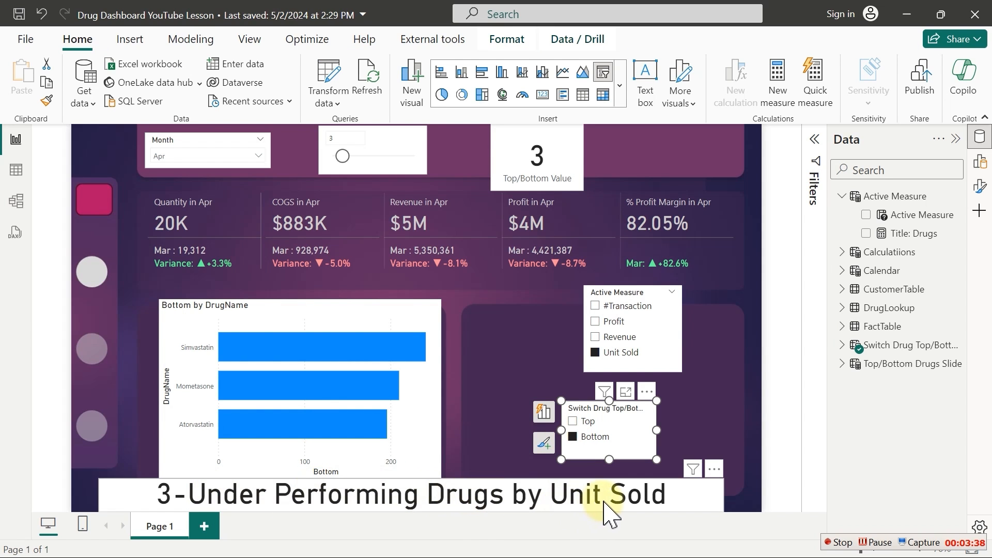
left_click(614, 338)
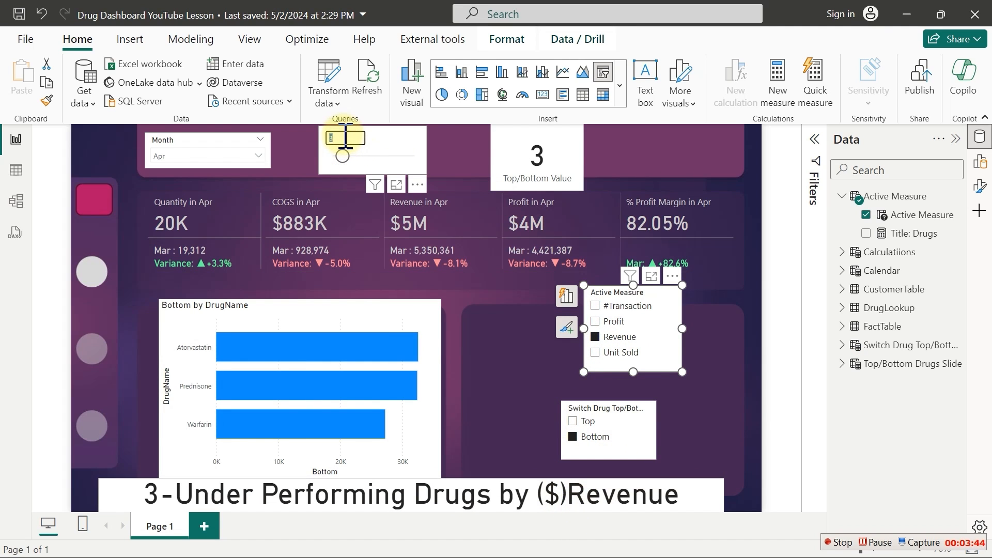
key("Return")
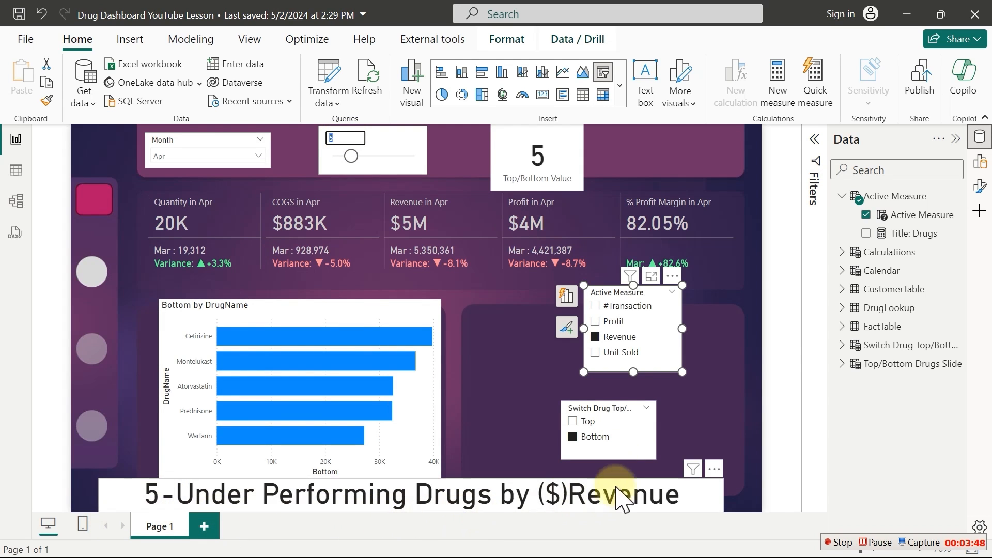
left_click(576, 427)
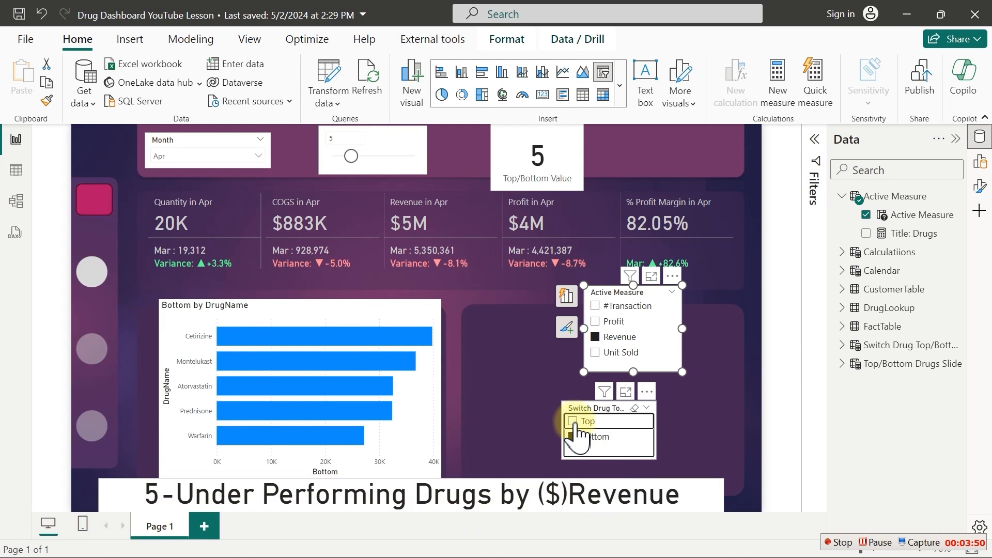
left_click(575, 424)
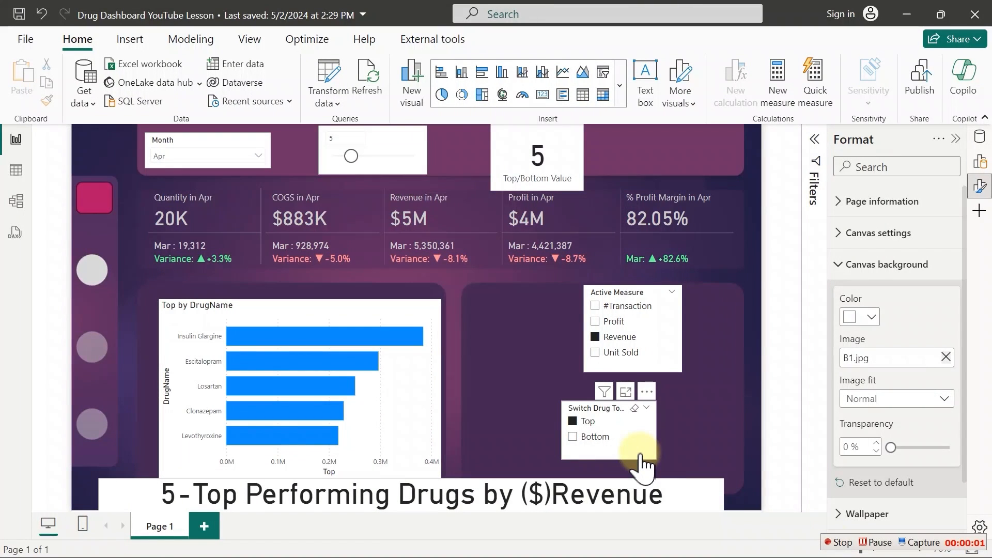
Turn off the background of both the DrugName bar chart and the dynamic title card
left_click(362, 329)
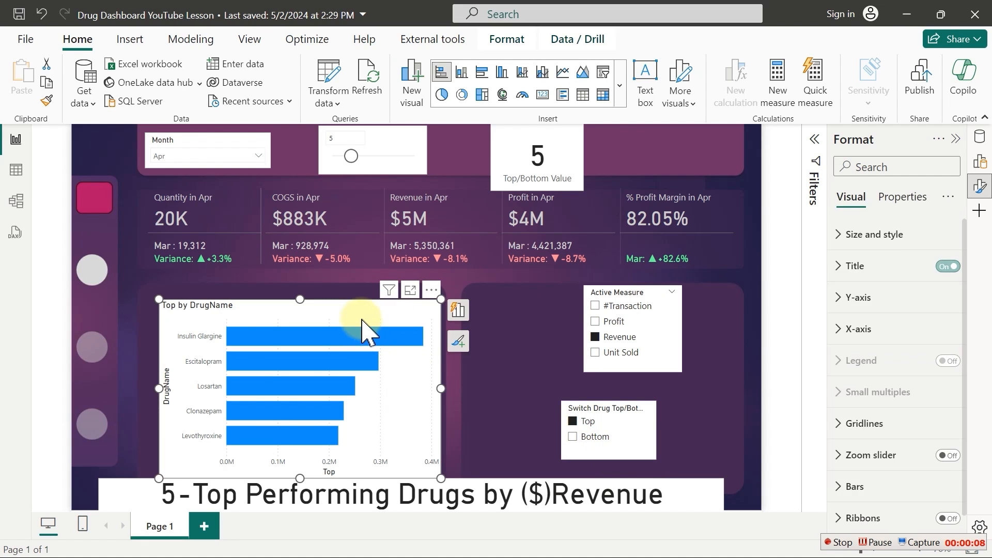
left_click(896, 236)
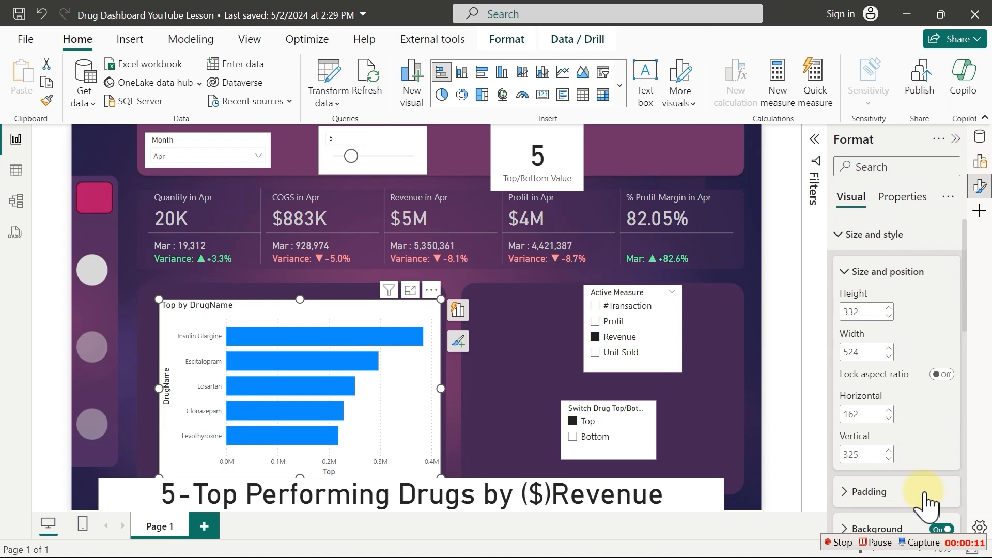
left_click(946, 529)
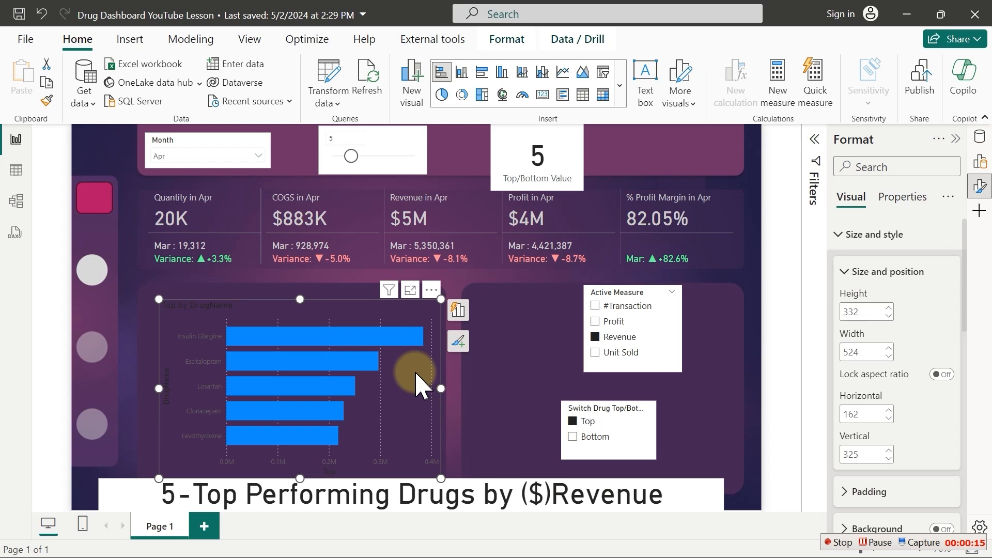
left_click(439, 505)
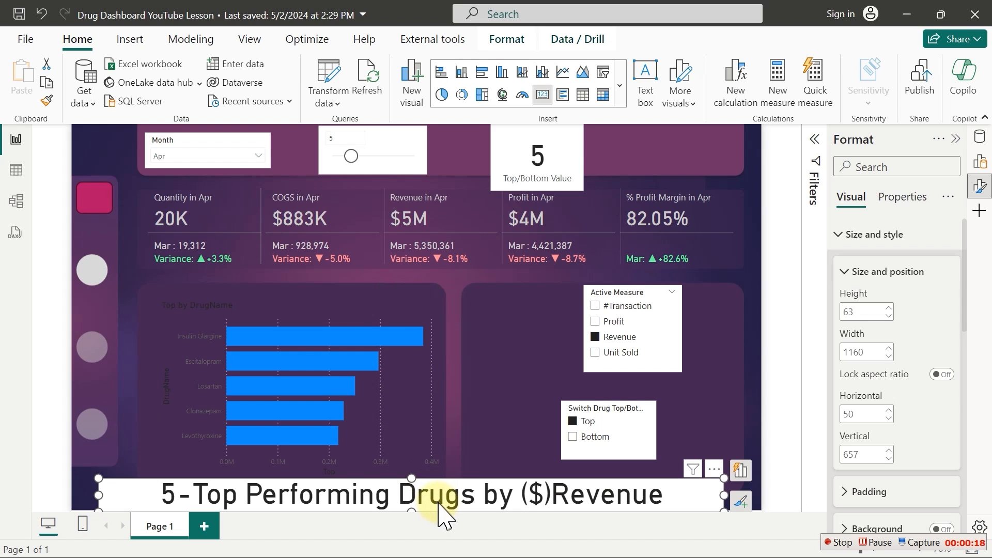
left_click(941, 529)
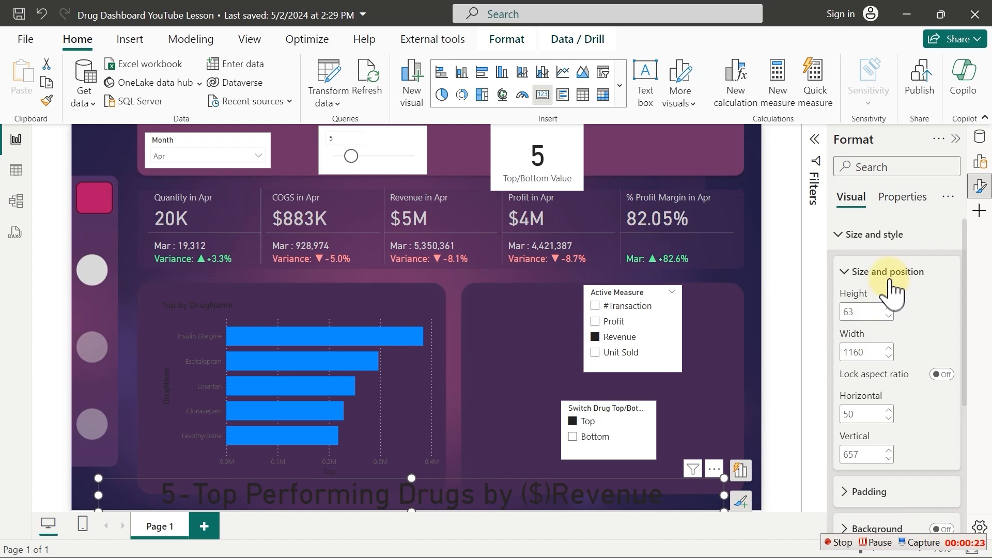
Hide the title card's category label and set its callout value color to White, 20% darker
left_click(859, 235)
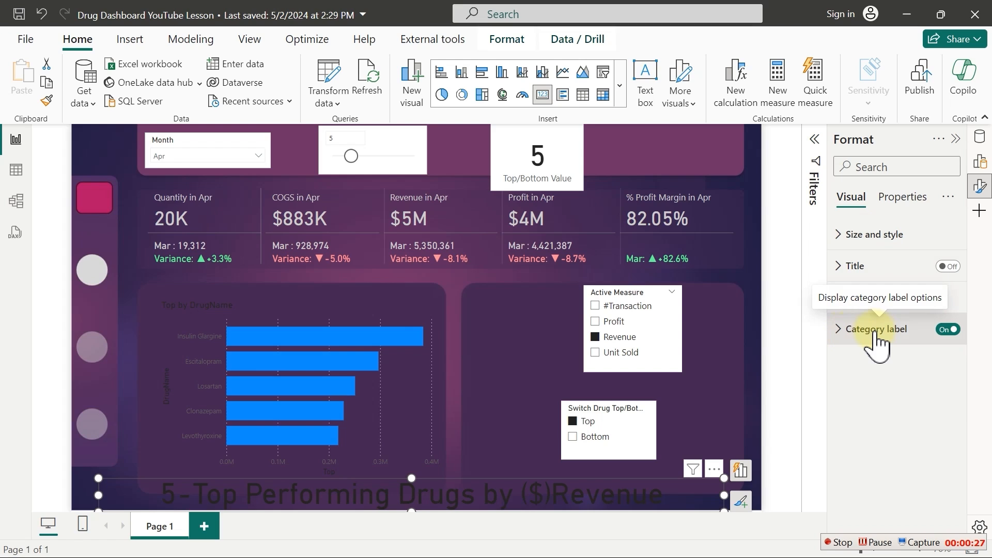
left_click(945, 329)
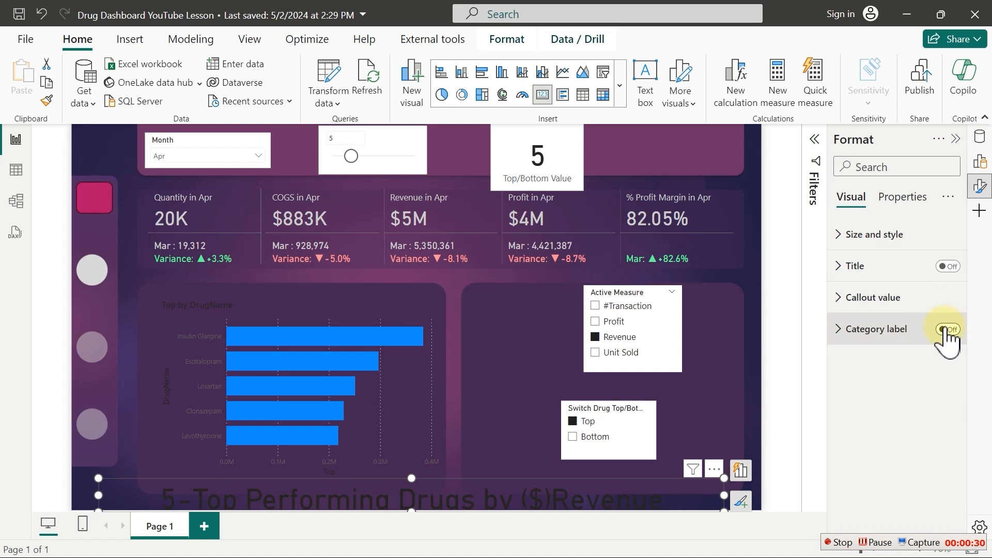
left_click(884, 309)
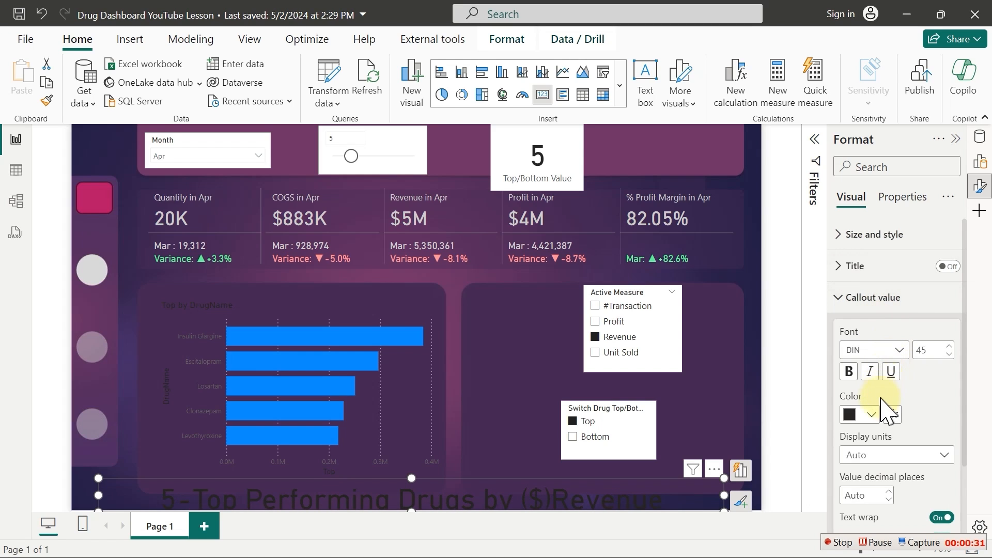
left_click(873, 412)
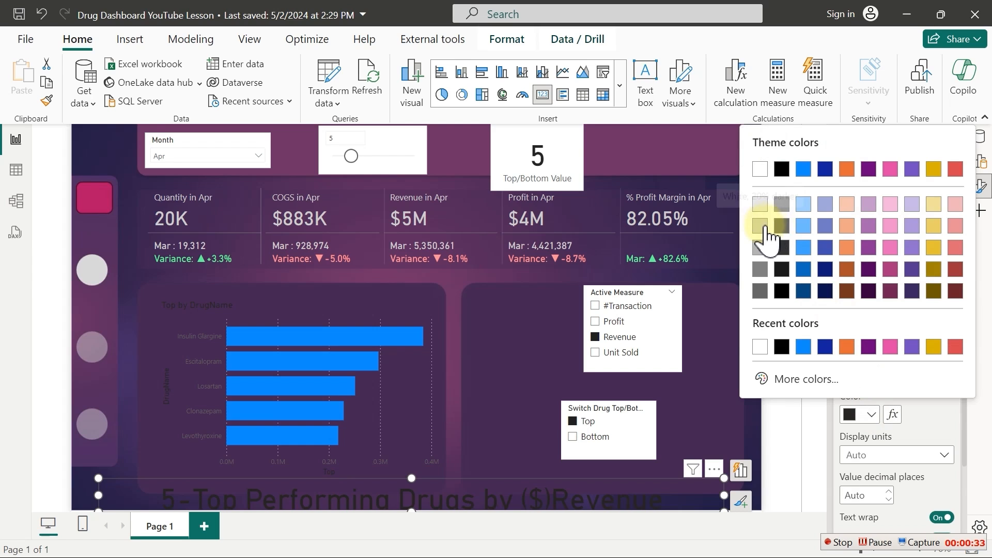
left_click(762, 228)
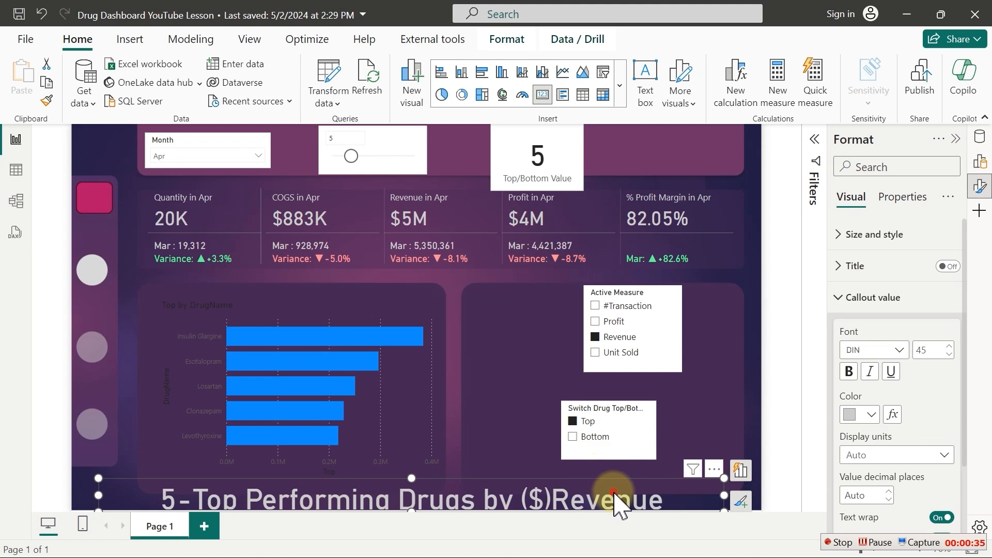
Move the title card up over the top of the bar chart and set its callout value font size to 18
left_click_drag(562, 498, 534, 308)
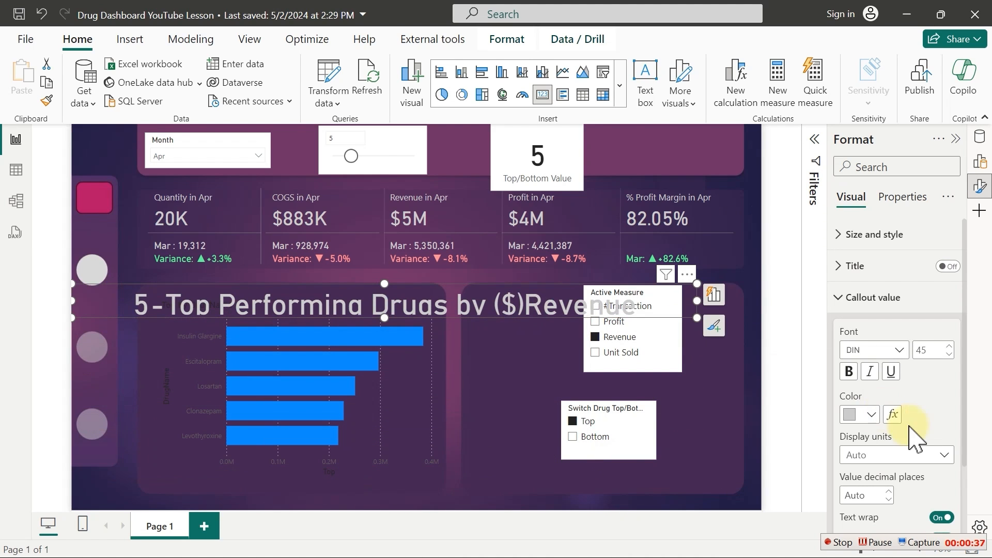
left_click(939, 352)
double_click(938, 352)
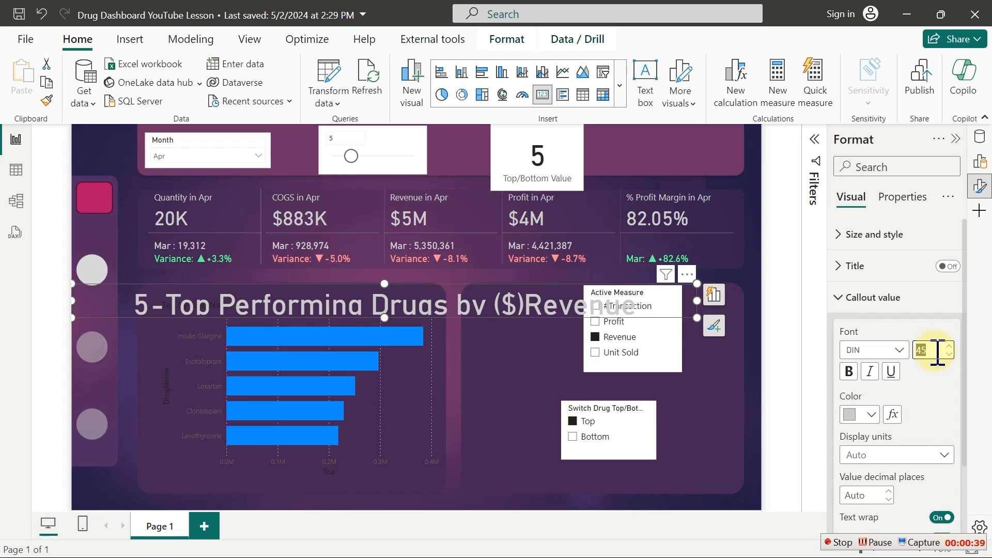
type("9")
key("Return")
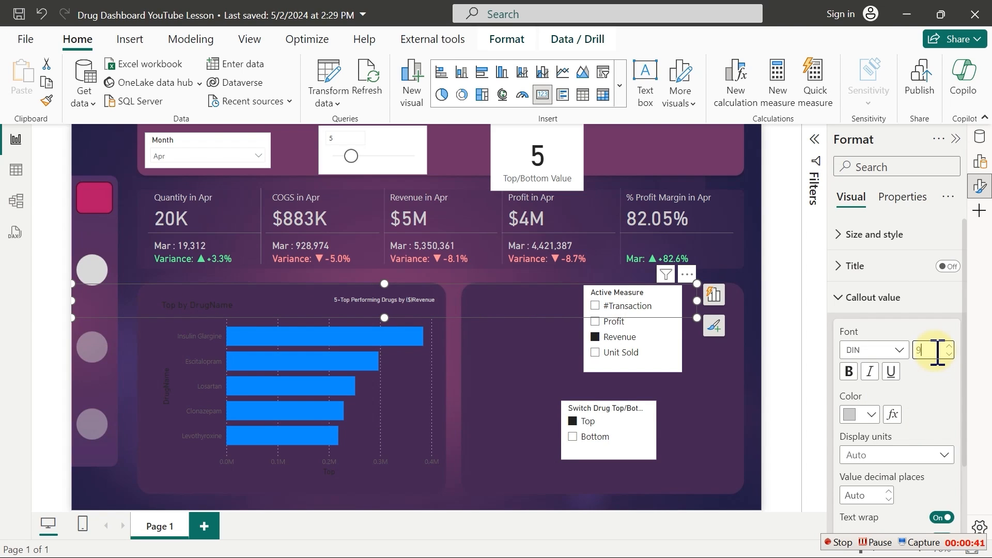
left_click_drag(945, 353, 900, 352)
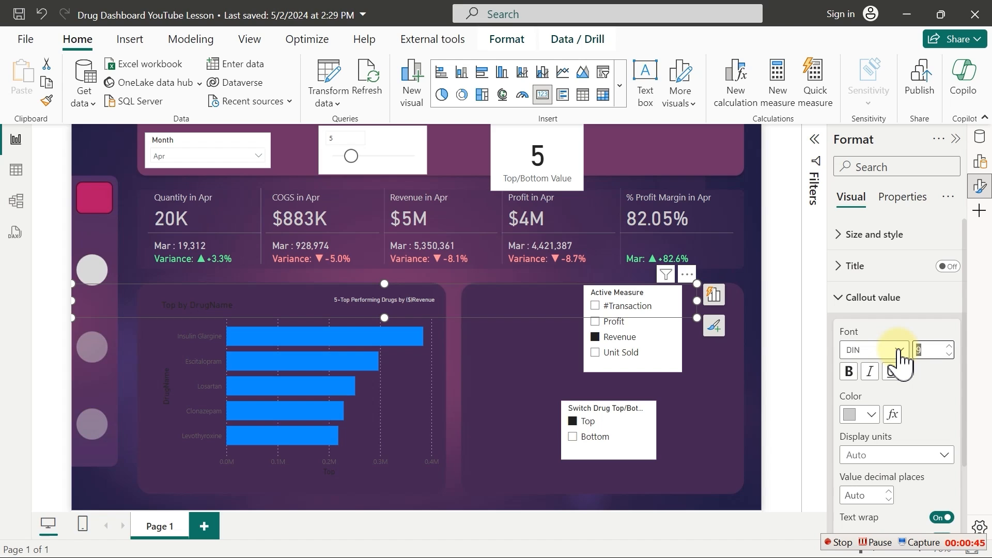
type("18")
key("Return")
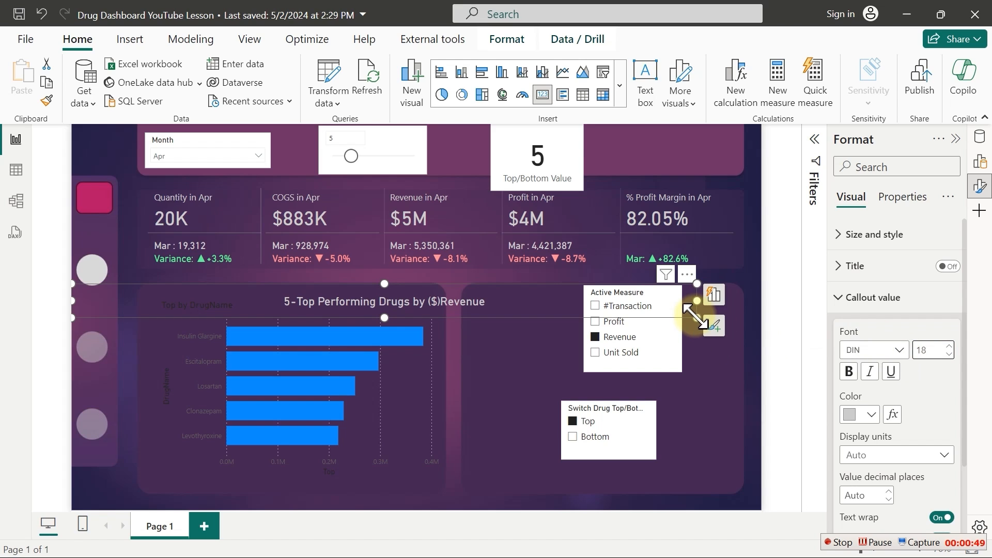
Narrow the title card to fit the chart's panel, place it above the bars and move the bar chart slightly down
left_click_drag(695, 317, 334, 314)
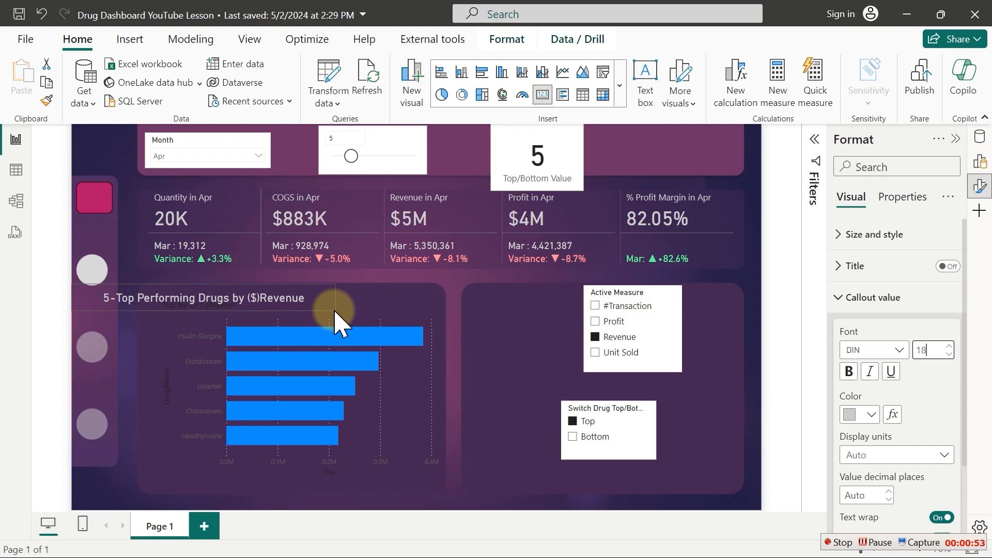
left_click_drag(245, 297, 307, 313)
left_click(439, 389)
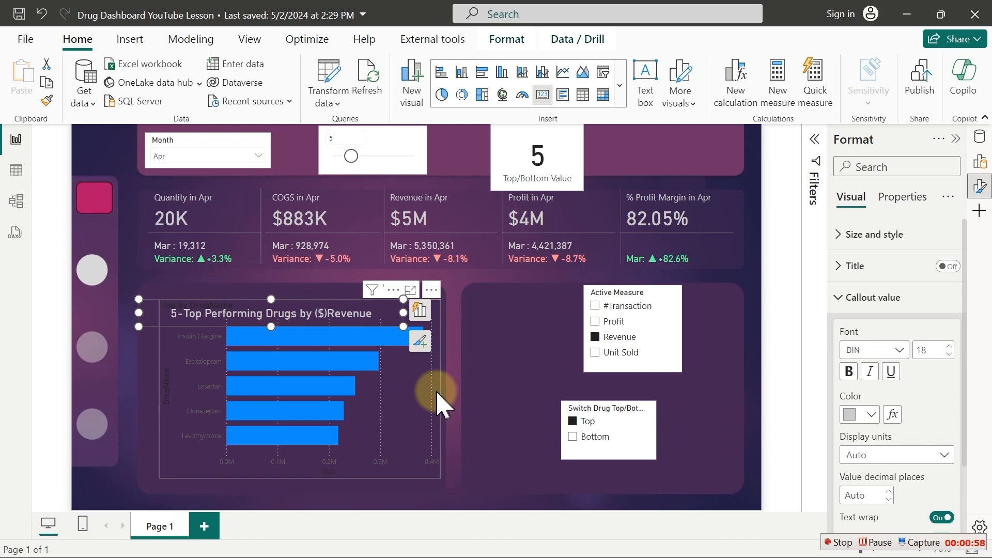
left_click_drag(409, 384, 410, 398)
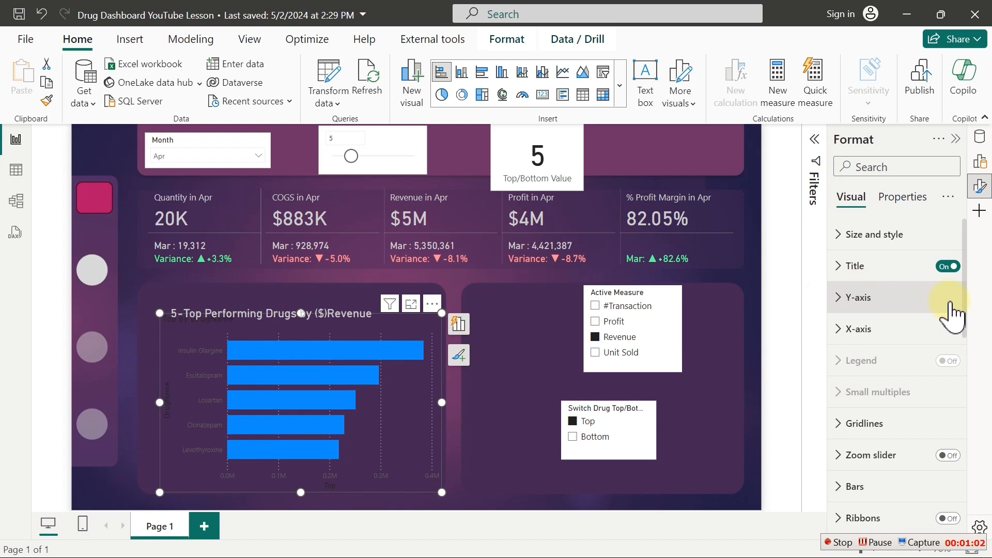
Turn off the bar chart's X-axis values and X-axis title
left_click(859, 329)
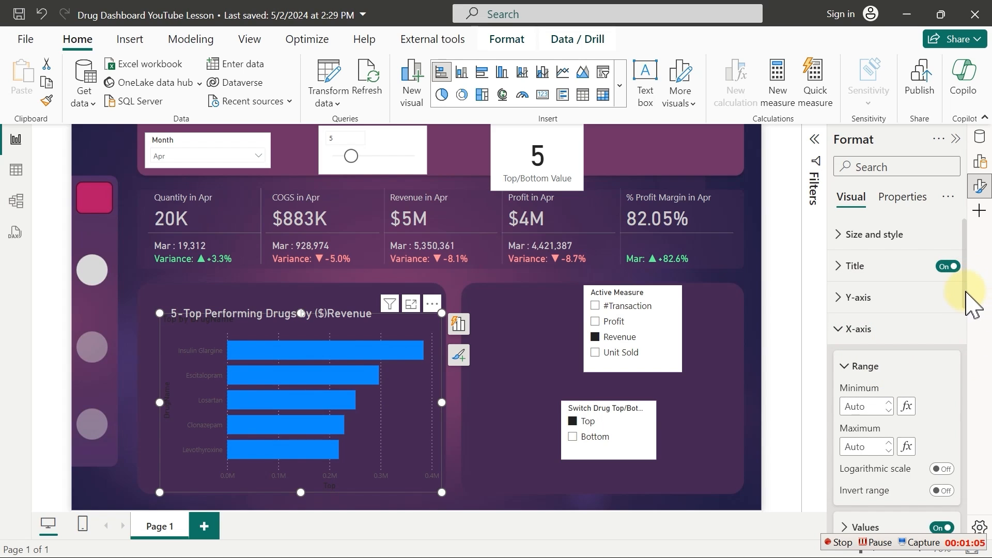
scroll(961, 311, "down", 3)
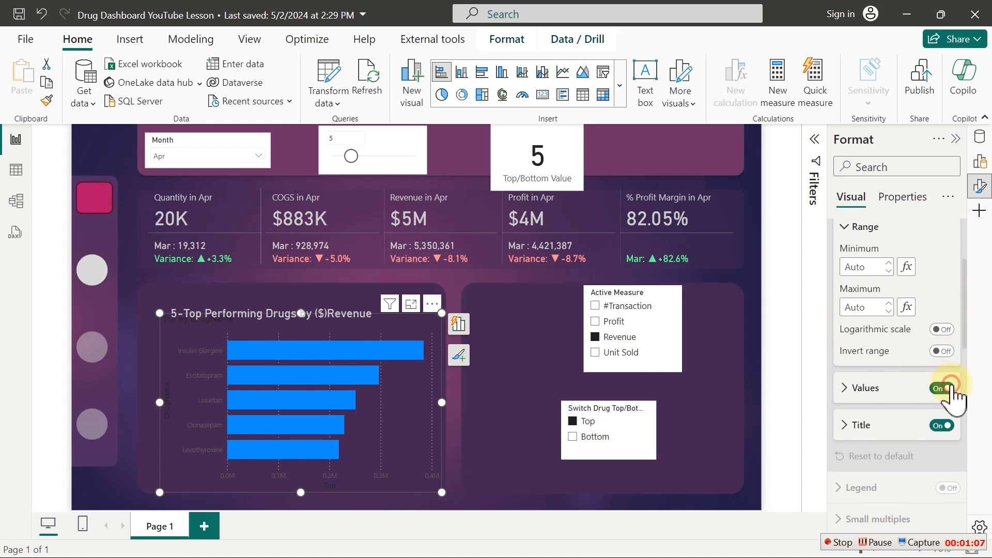
left_click(941, 389)
left_click(941, 425)
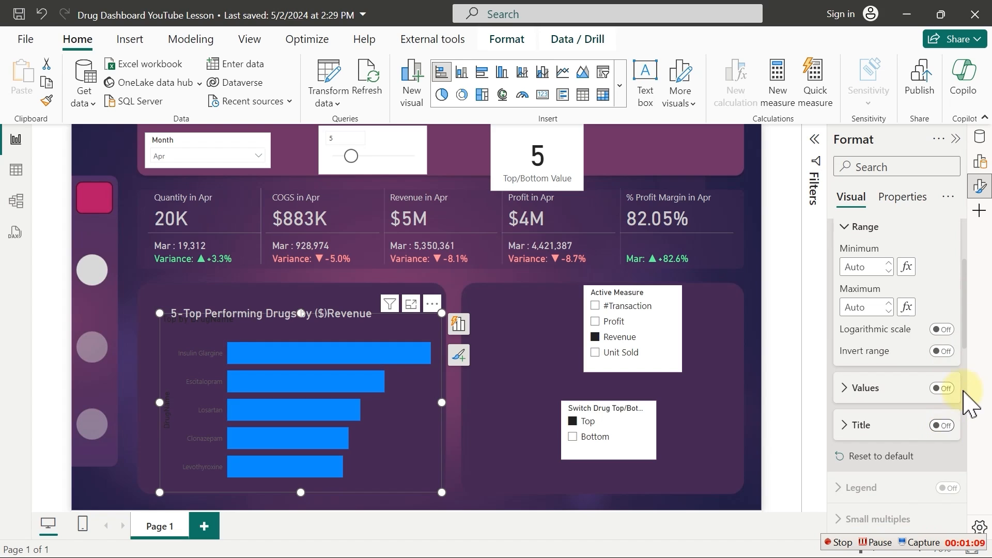
scroll(966, 356, "up", 3)
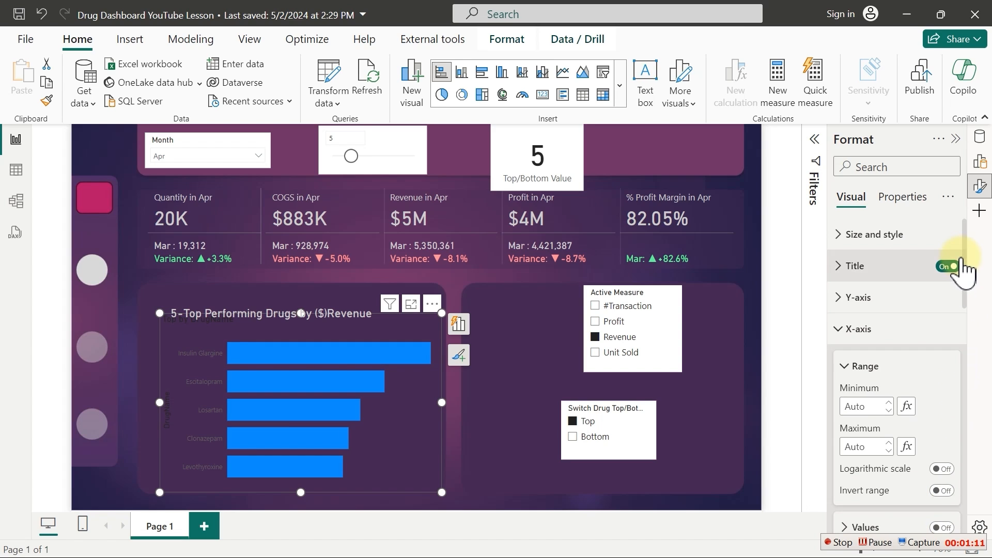
left_click(888, 329)
Set the maximum width of the bar chart's Y-axis values to 50%
left_click(860, 297)
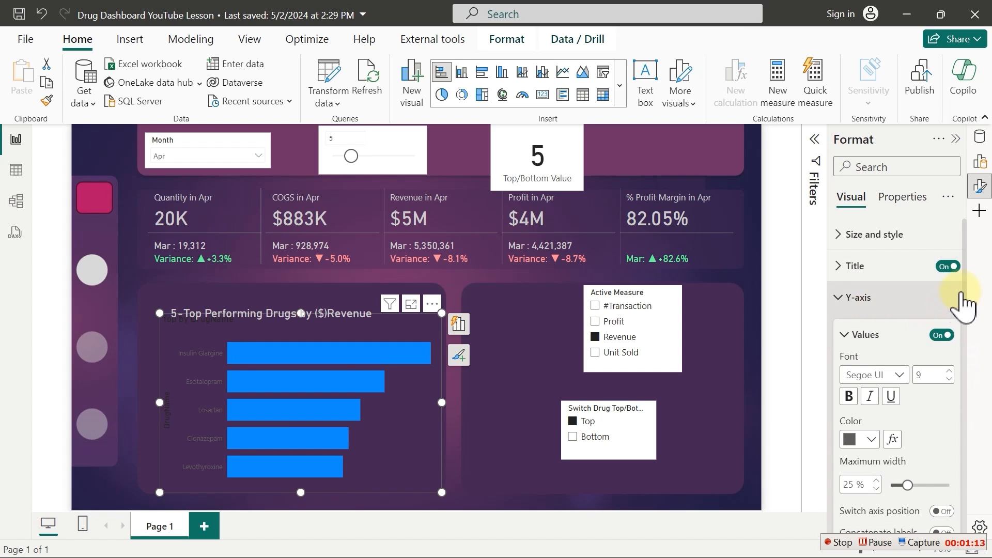
scroll(966, 331, "down", 3)
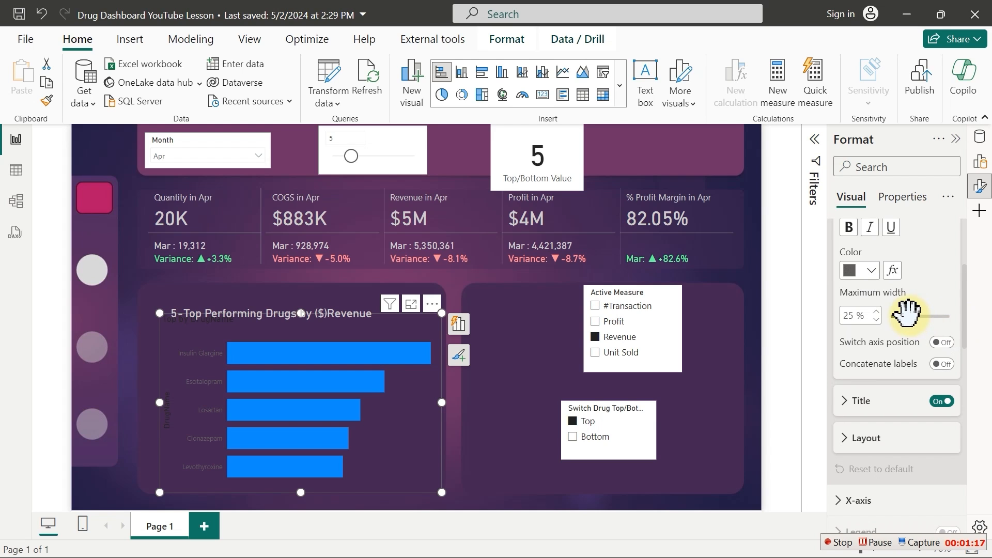
left_click_drag(907, 313, 975, 320)
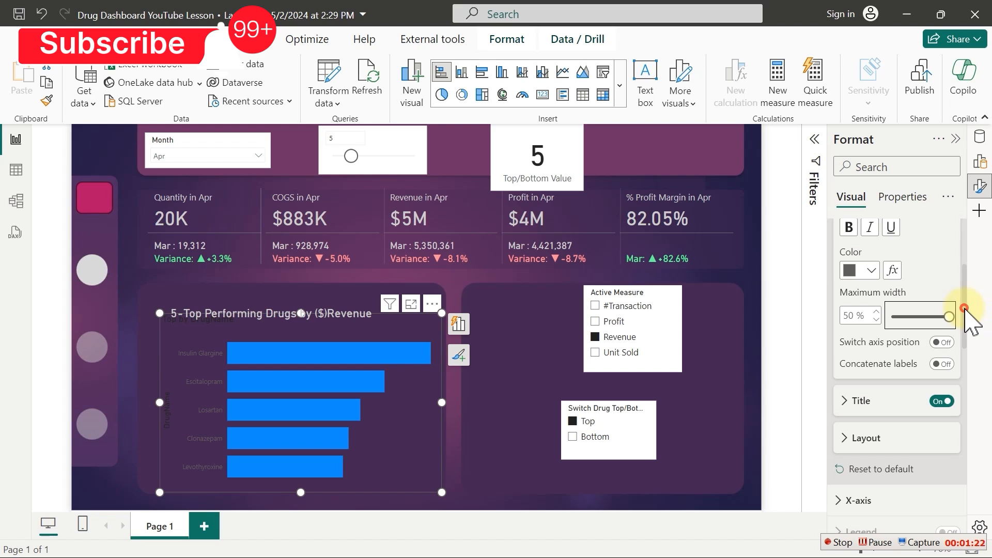
Format the Y-axis values of the bar chart in Segoe UI Bold with the color White, 20% darker
left_click_drag(964, 310, 967, 292)
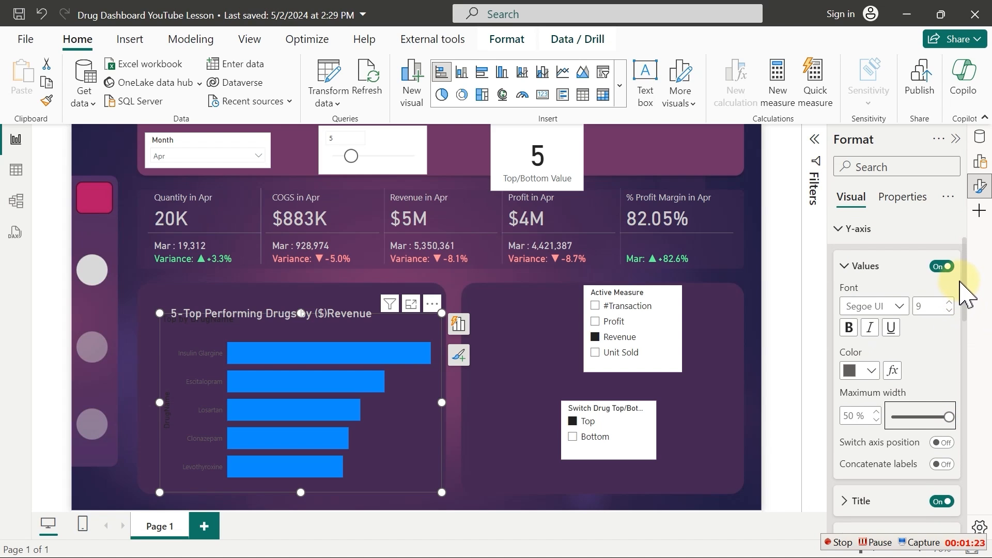
left_click(877, 308)
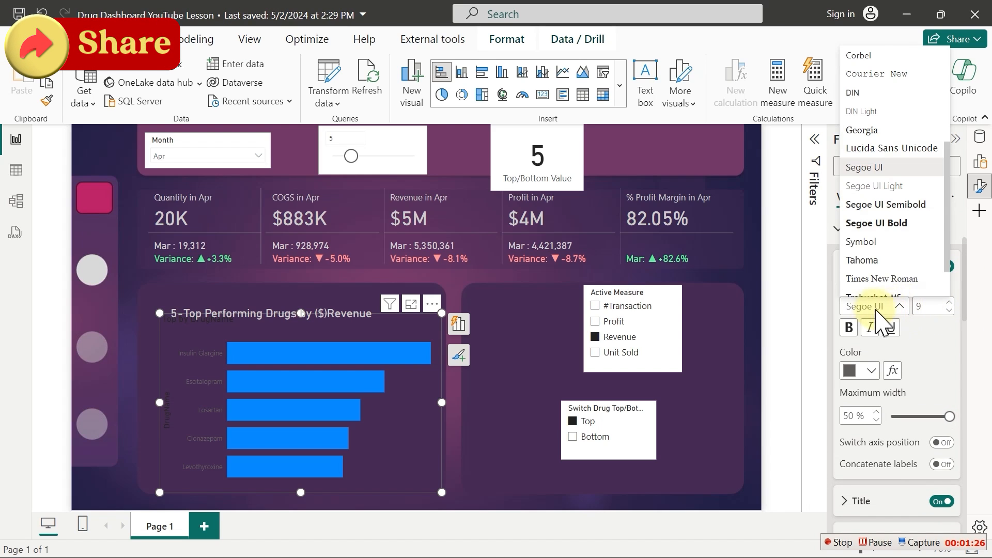
left_click(892, 223)
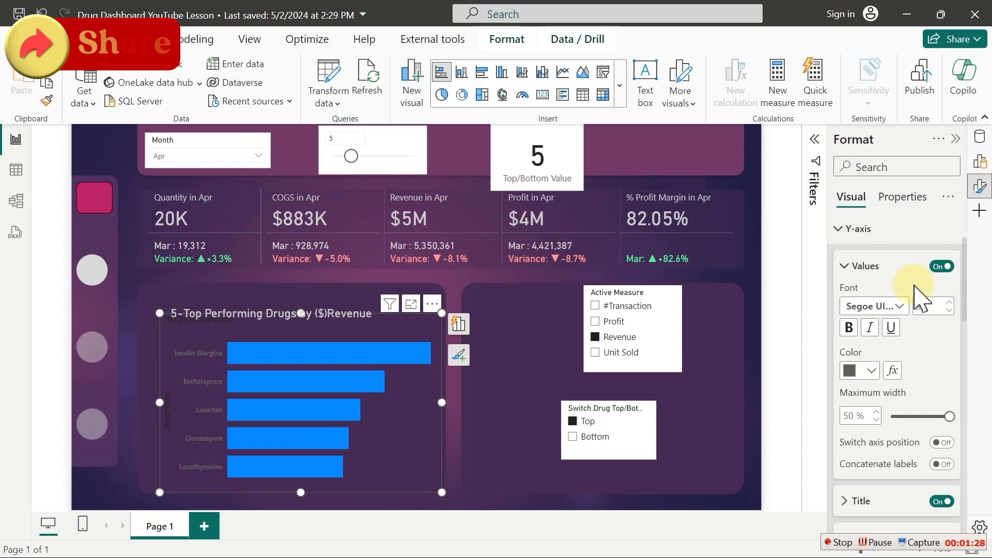
left_click(871, 371)
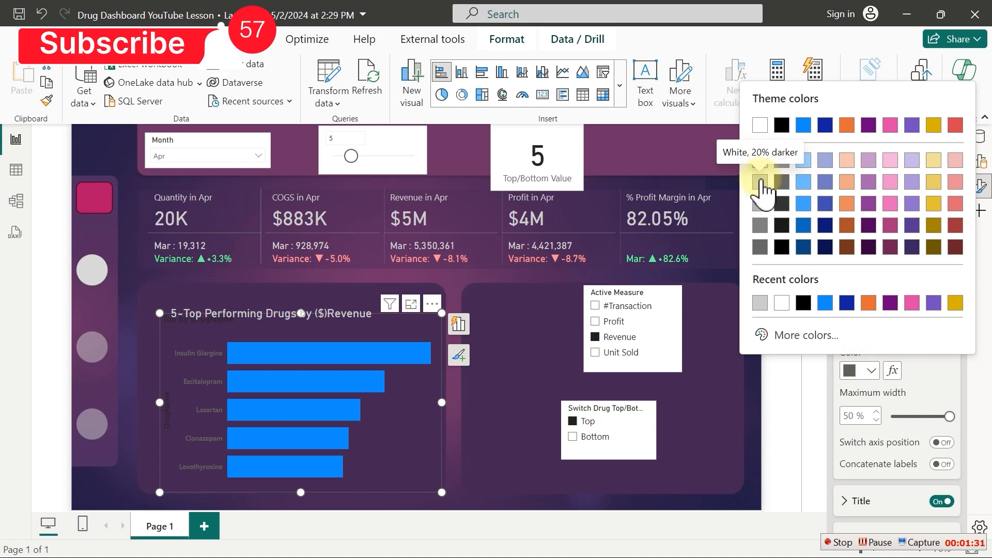
left_click(760, 182)
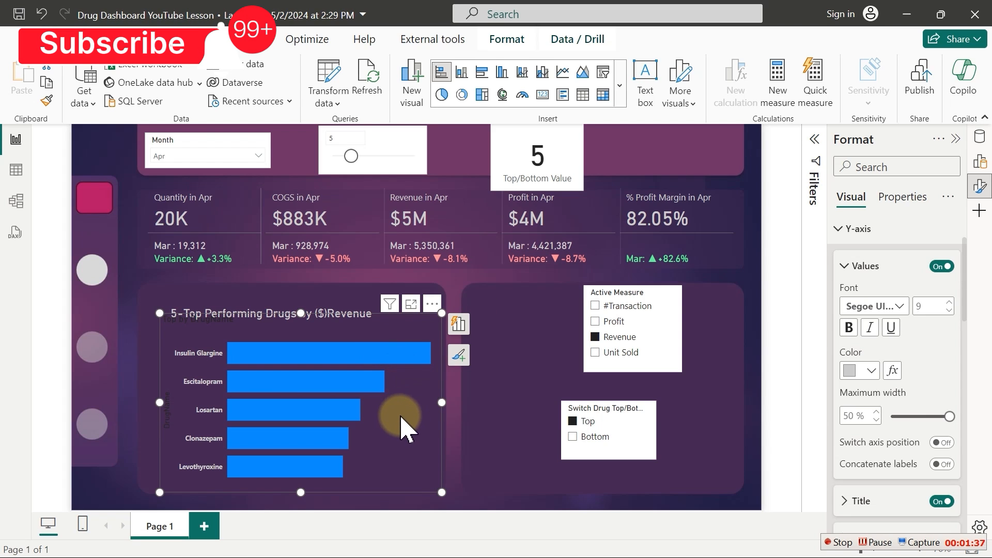
Set the color of the bar chart's bars to hex #ECCCA7
left_click(849, 235)
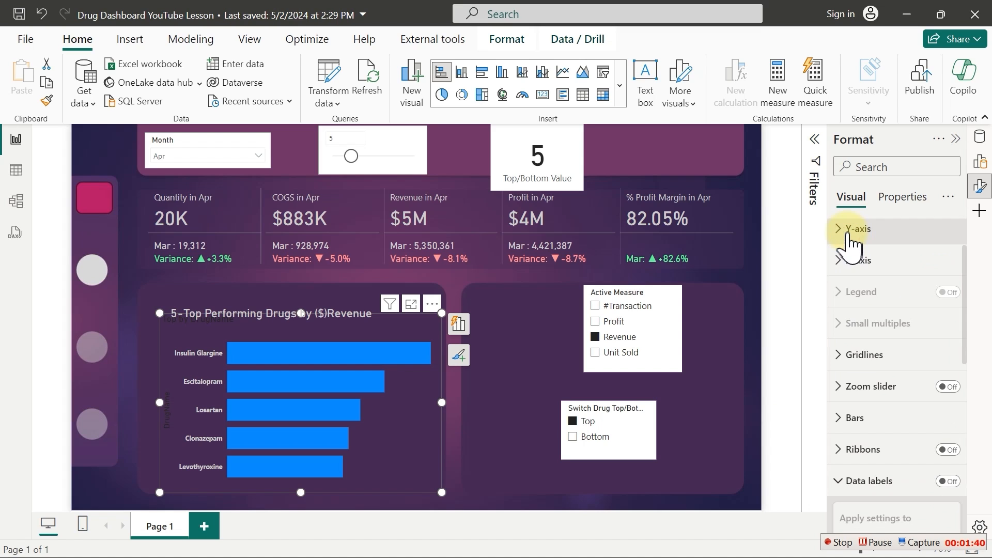
left_click(854, 419)
scroll(961, 310, "down", 5)
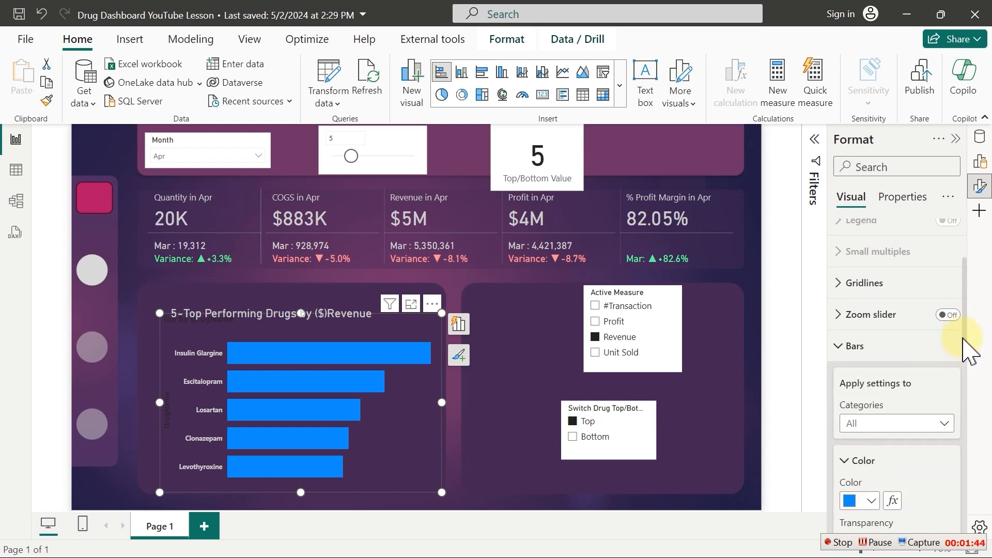
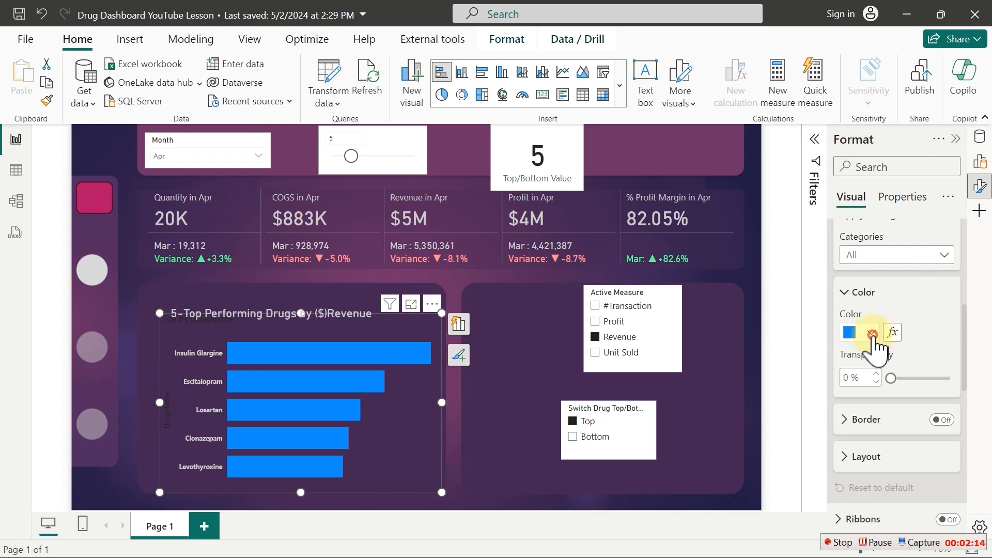
left_click(872, 334)
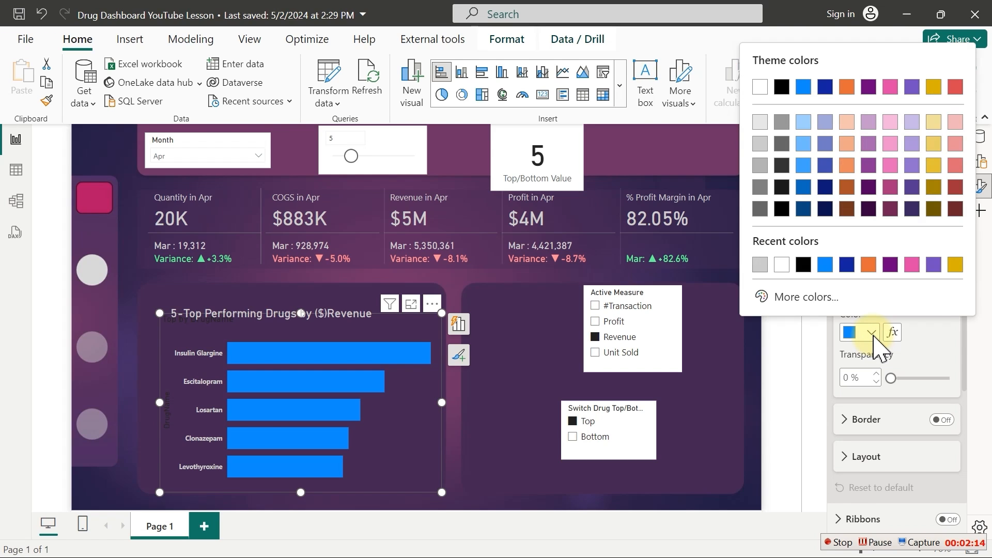
left_click(808, 301)
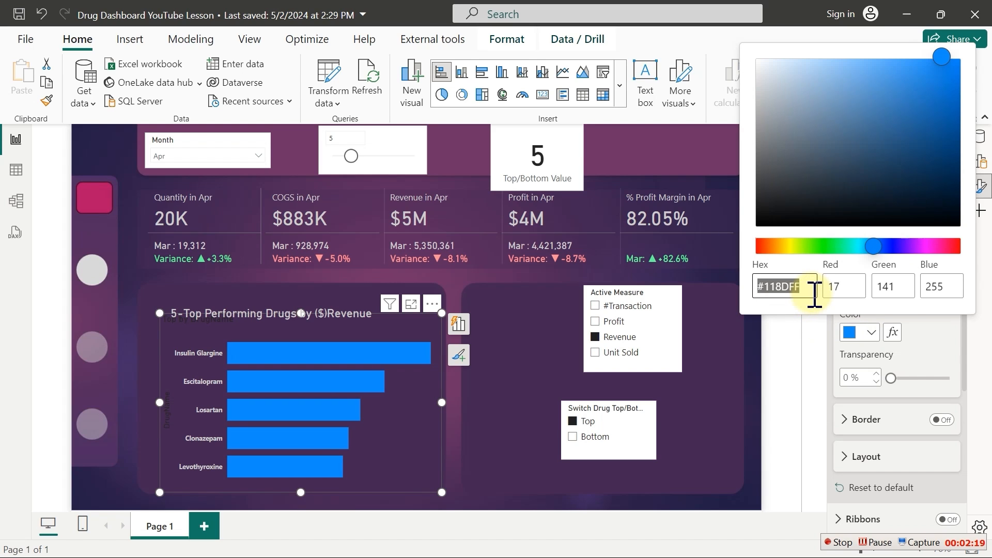
type("Eccca7")
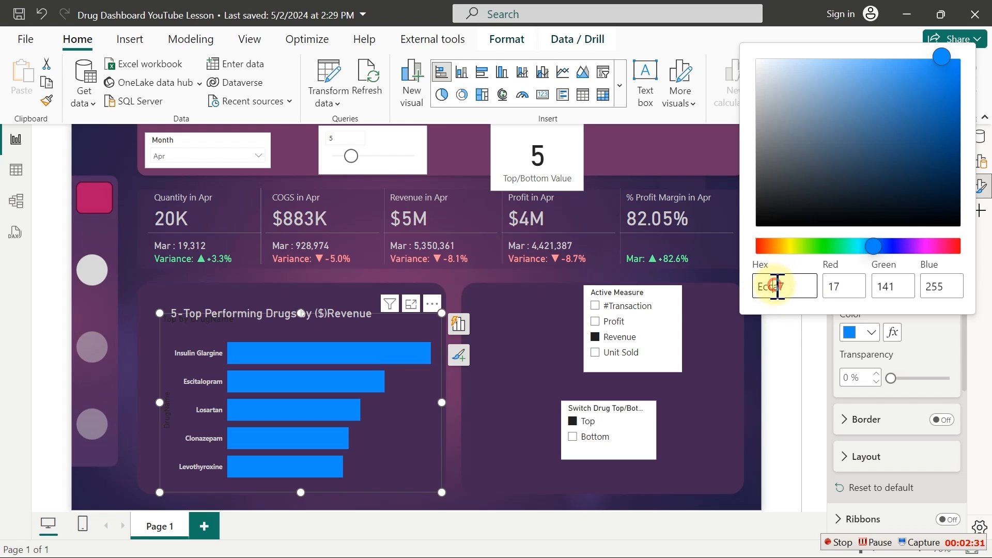
type("#ECCCA7")
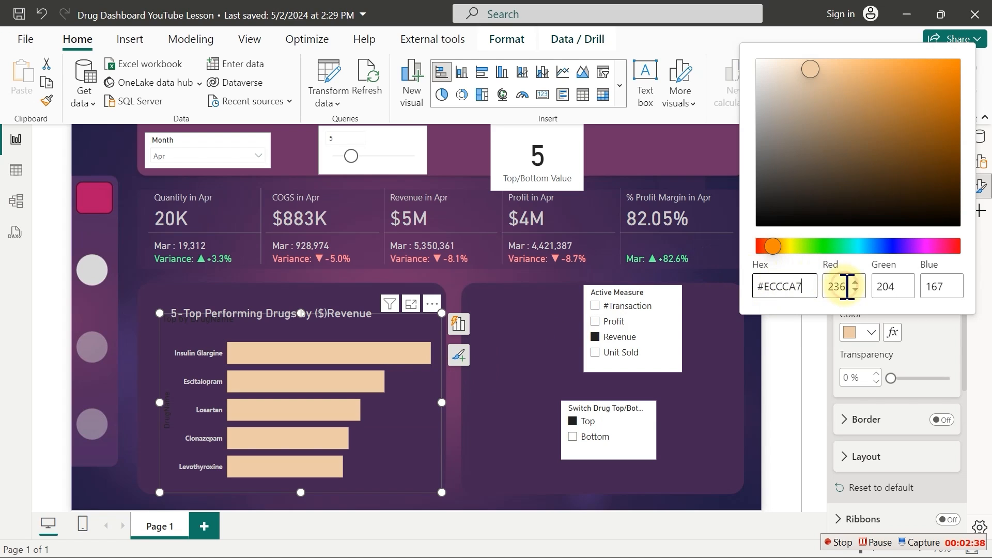
left_click(847, 287)
left_click(883, 288)
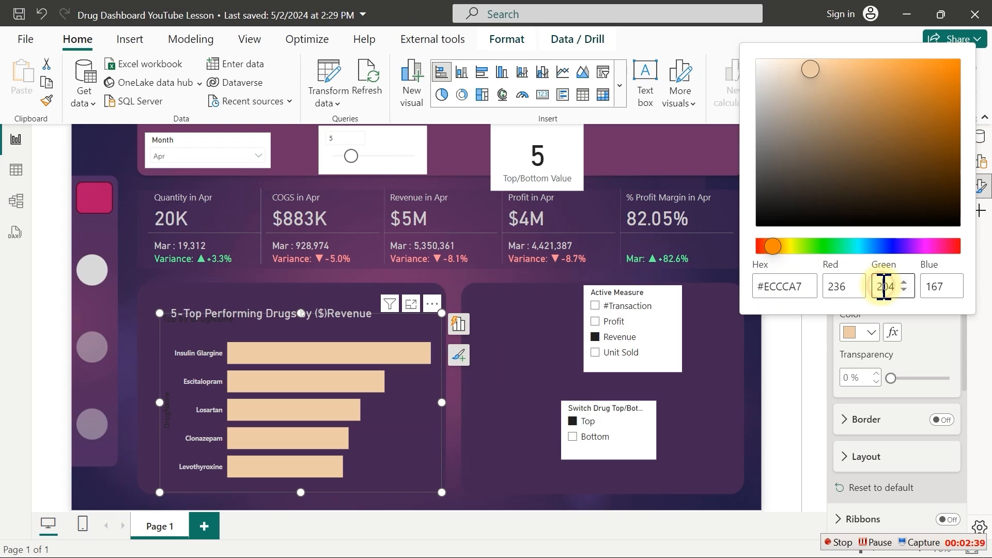
left_click(911, 351)
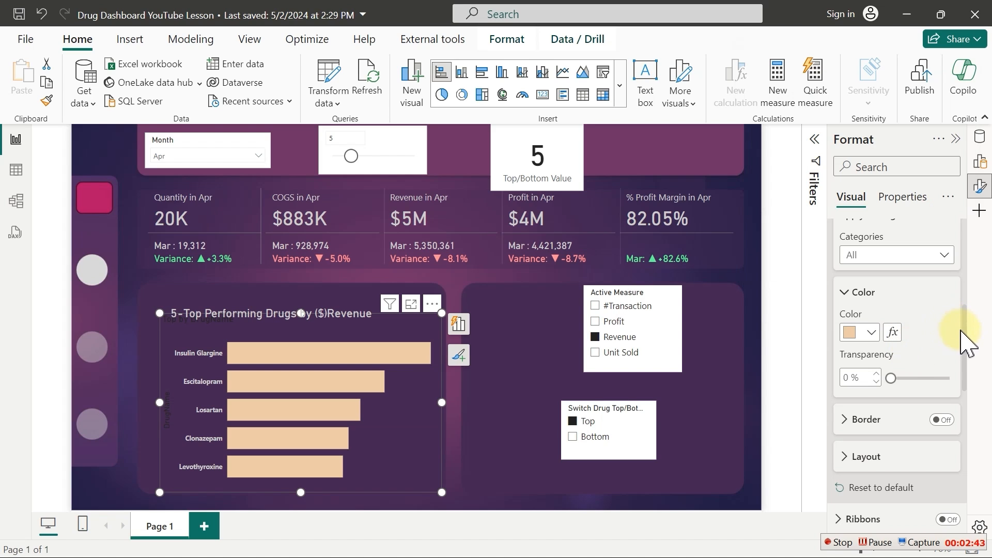
left_click_drag(966, 334, 970, 262)
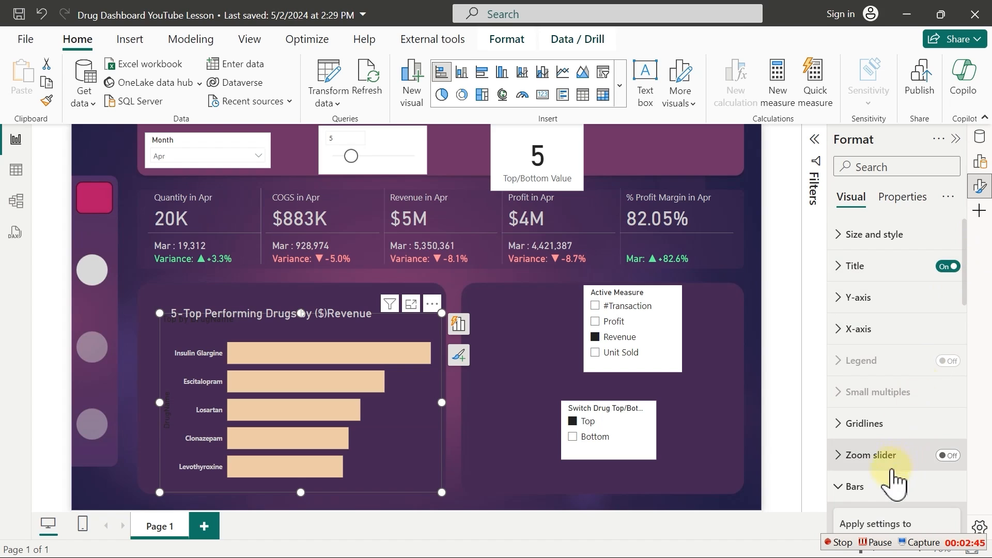
left_click(873, 485)
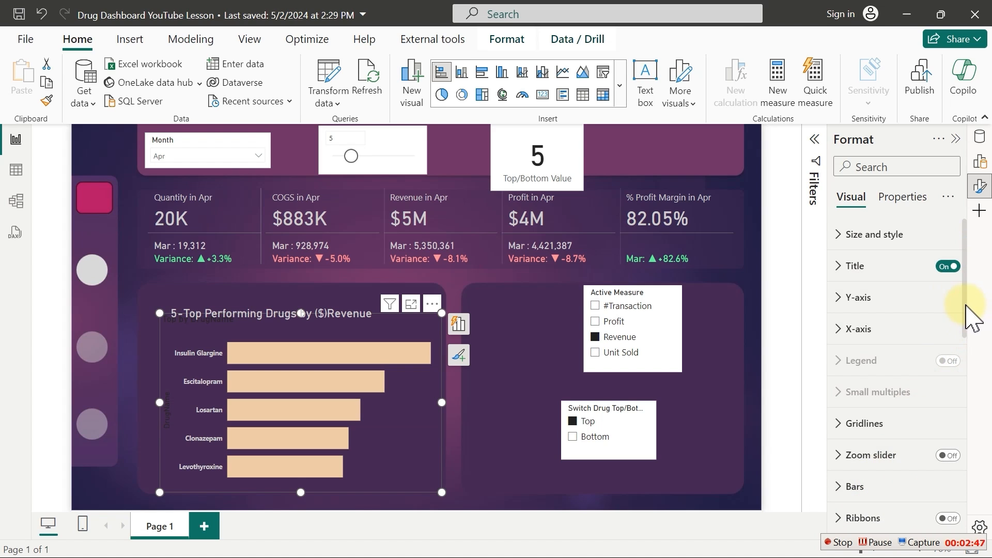
Turn on data labels for the bar chart
left_click_drag(965, 305, 975, 504)
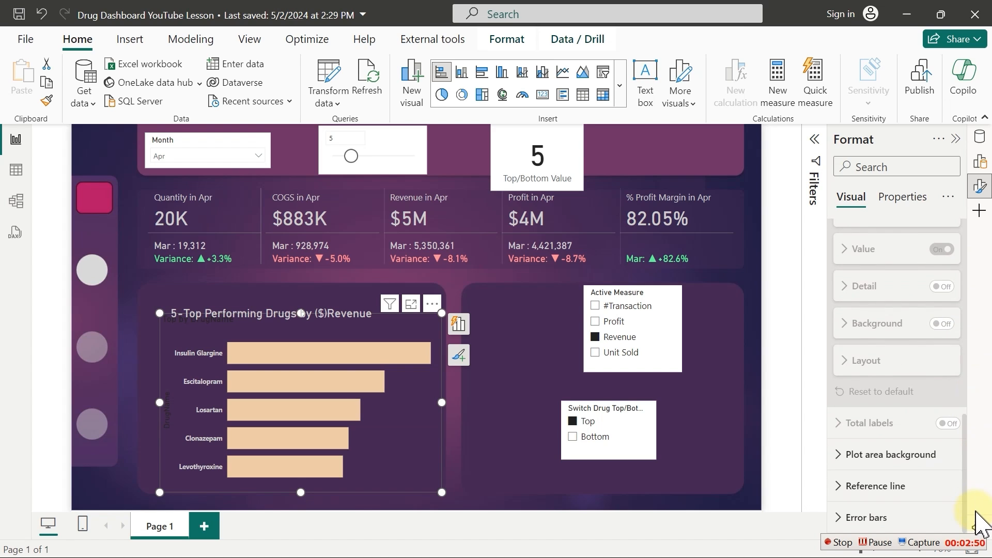
left_click_drag(964, 467, 960, 355)
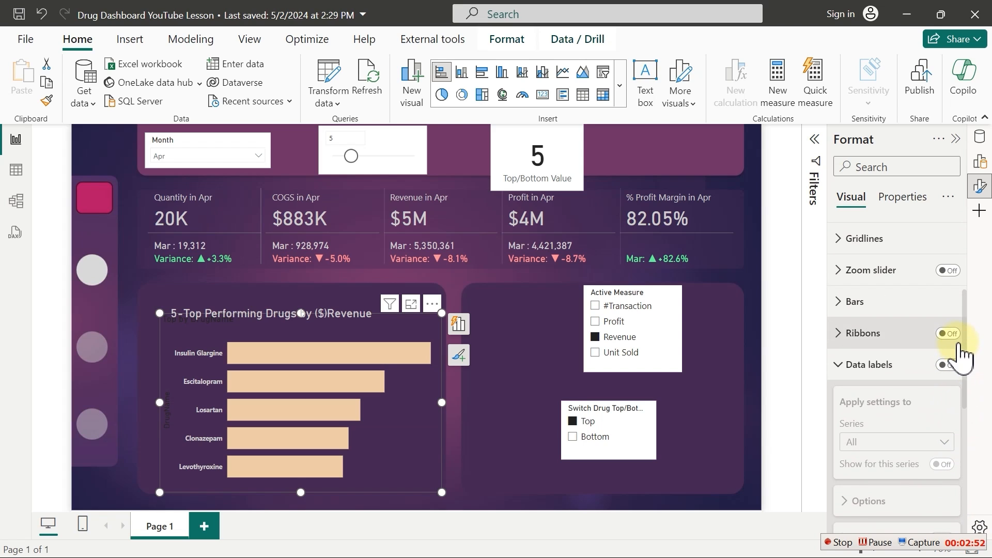
left_click(850, 368)
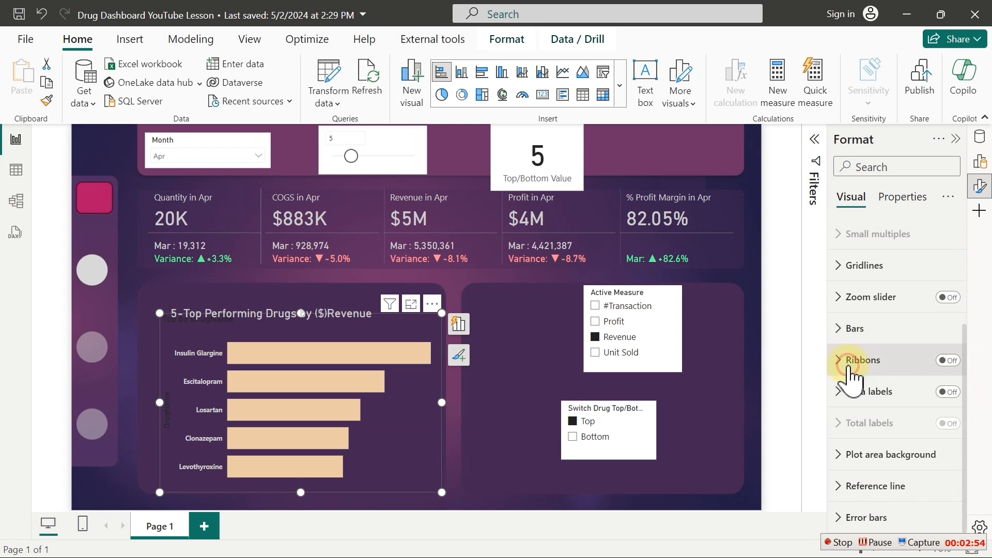
left_click(944, 392)
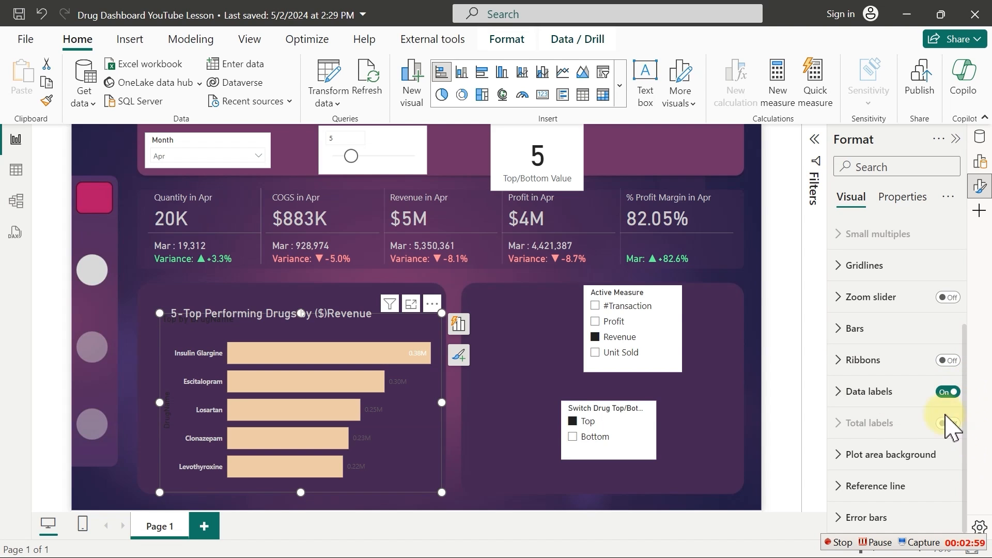
Format the data label values of the bar chart in Segoe UI Bold with a dark grey shade of the black theme color
left_click(854, 391)
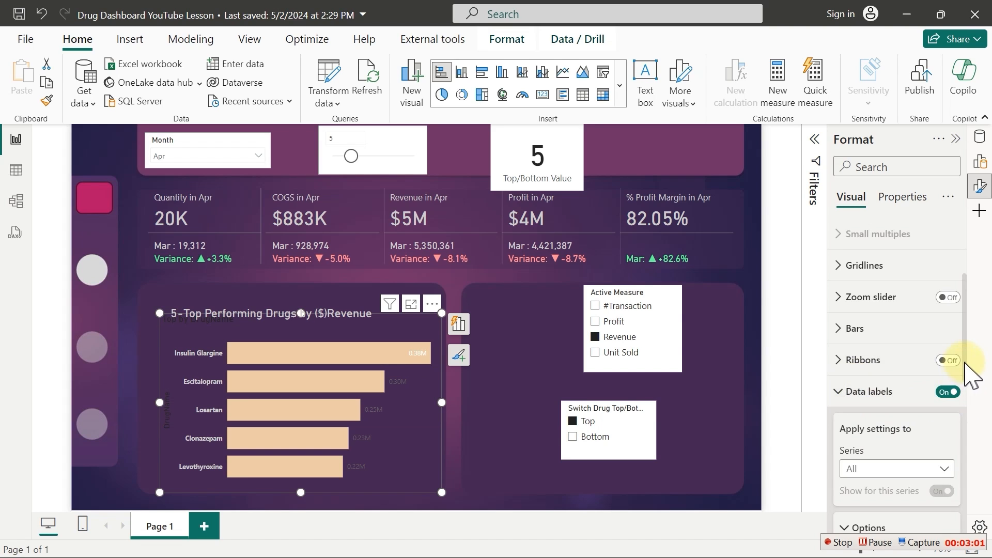
scroll(945, 362, "down", 10)
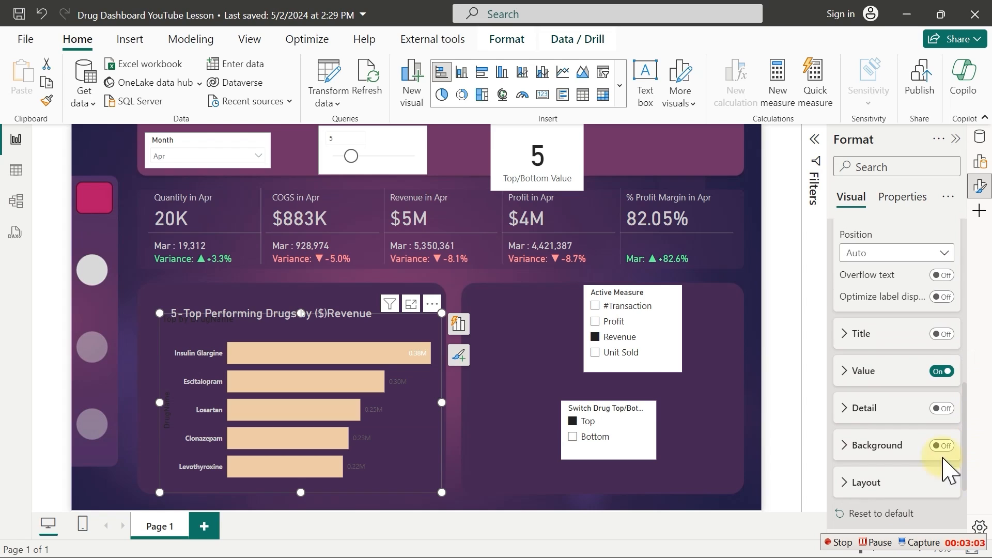
left_click(850, 371)
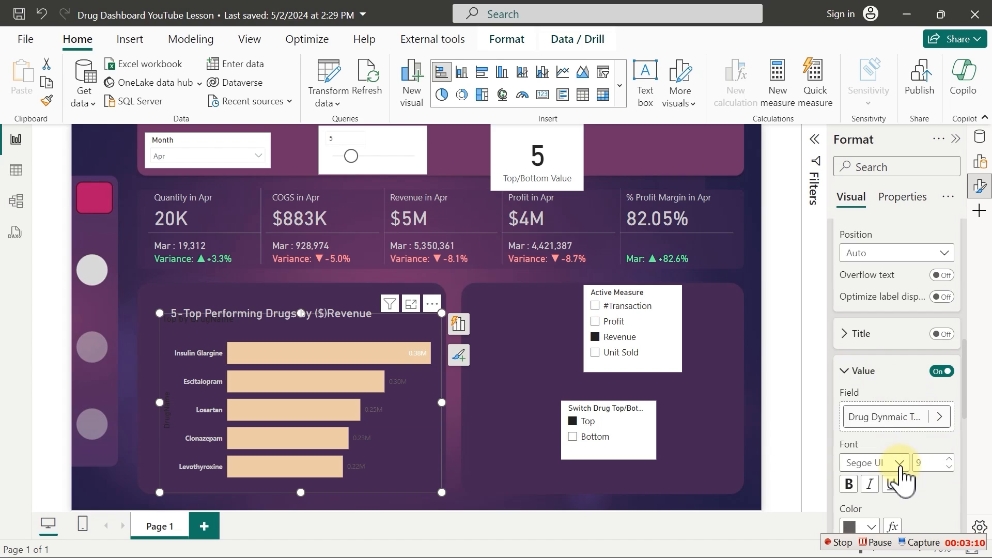
left_click(901, 465)
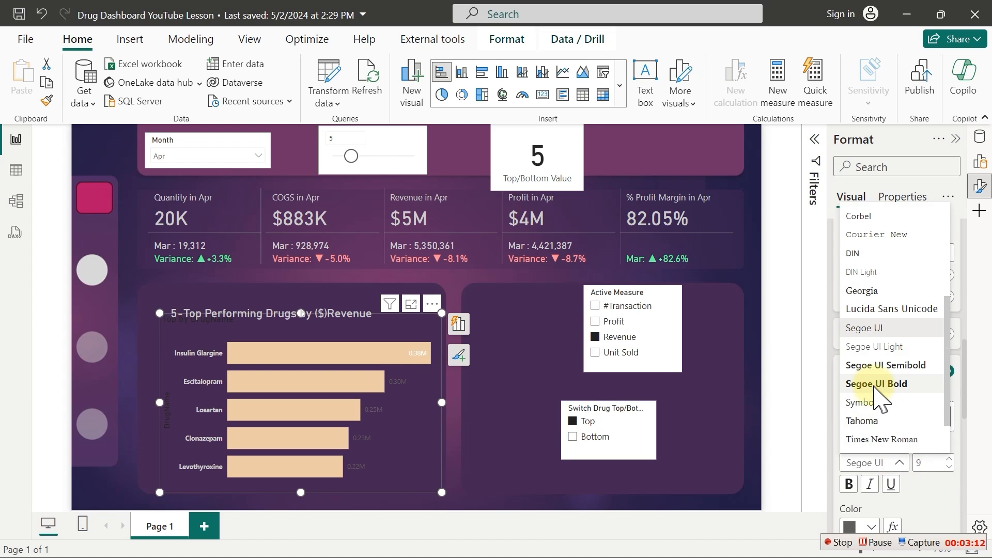
left_click(874, 387)
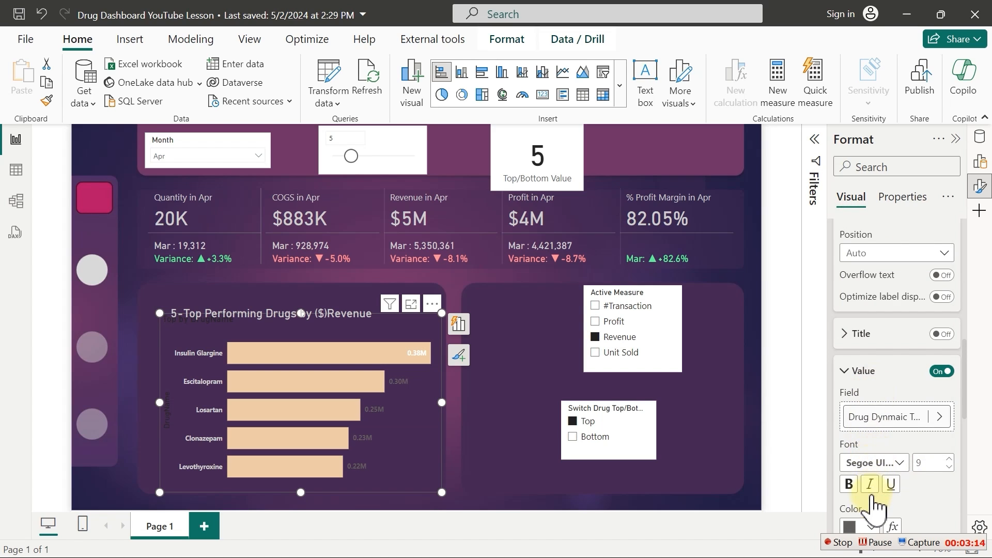
left_click(866, 528)
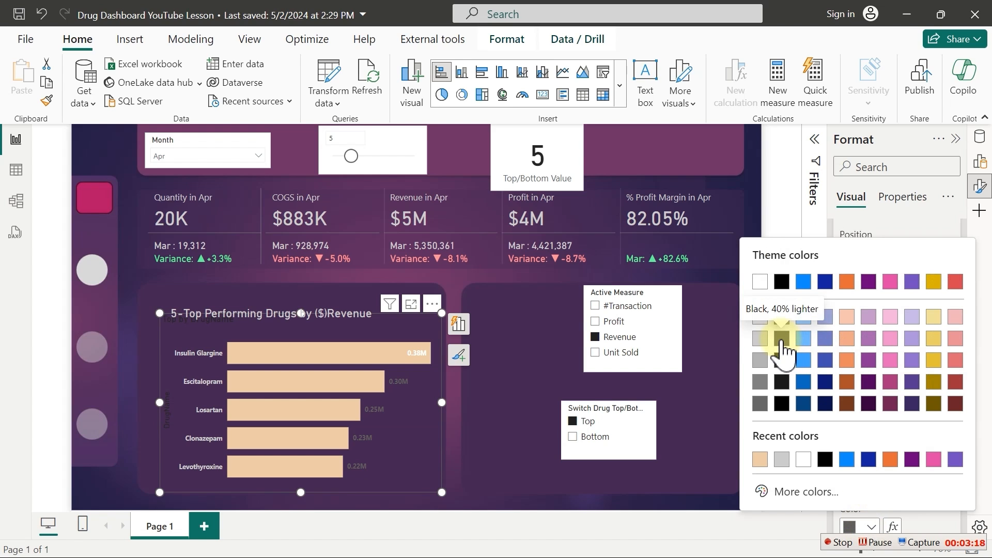
left_click(782, 360)
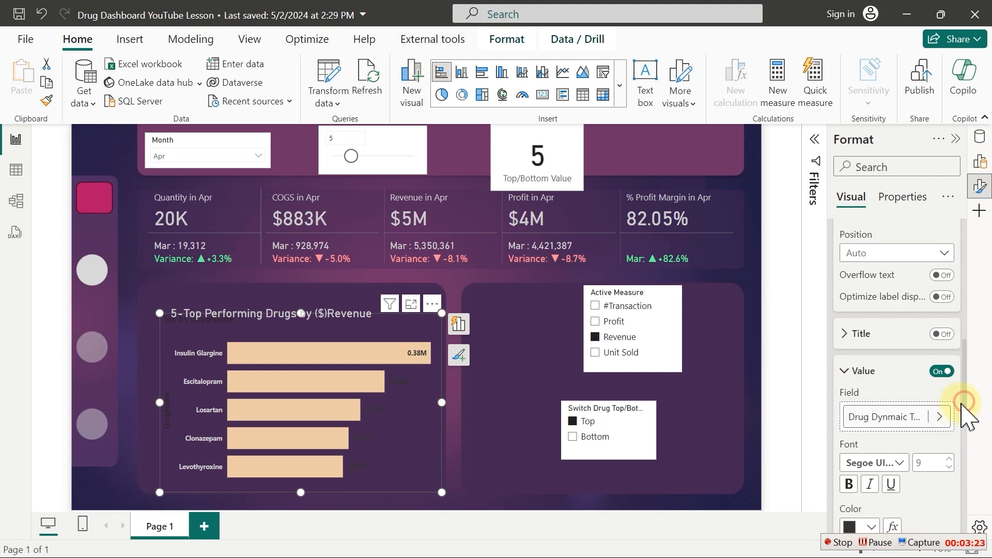
Set the display units of the bar chart's data label values to None
left_click_drag(963, 404, 959, 471)
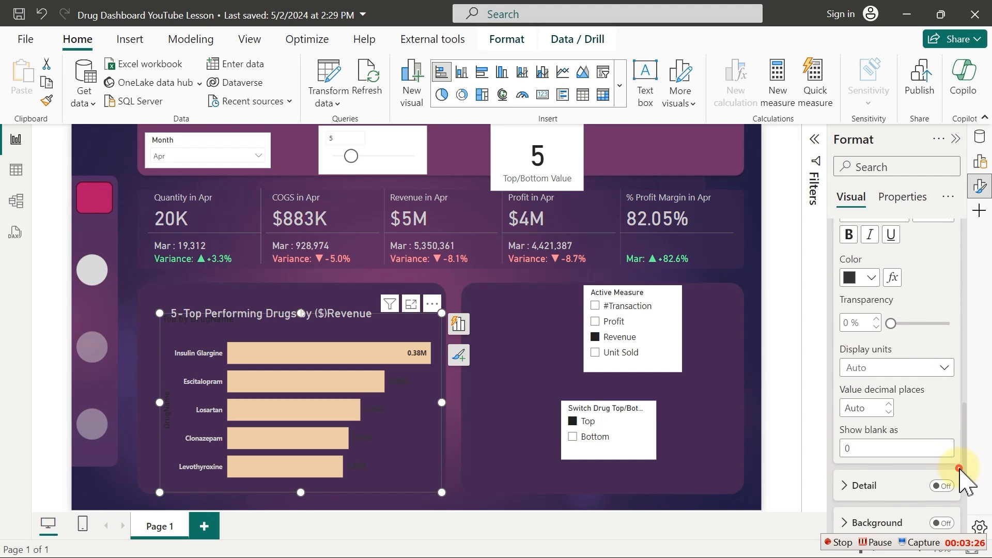
left_click(899, 371)
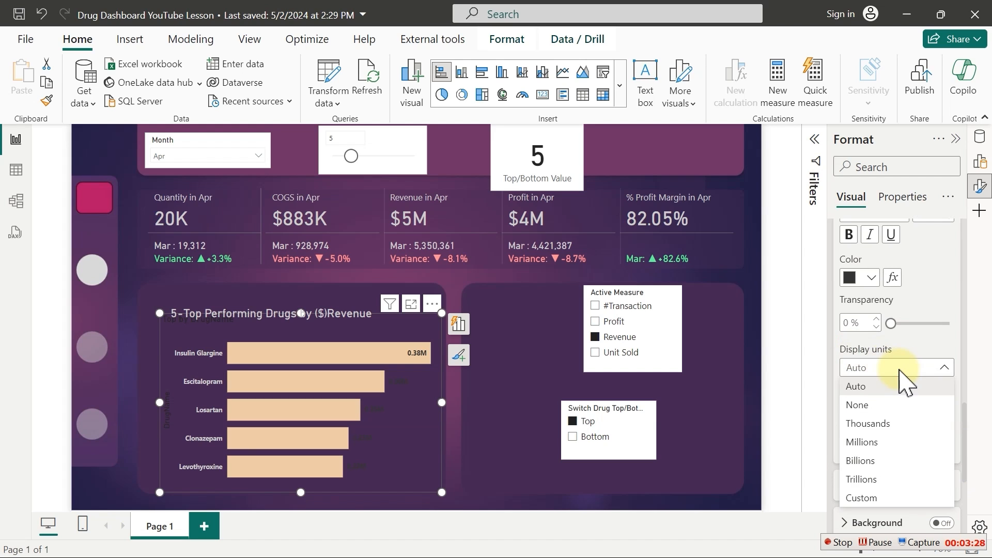
left_click(880, 406)
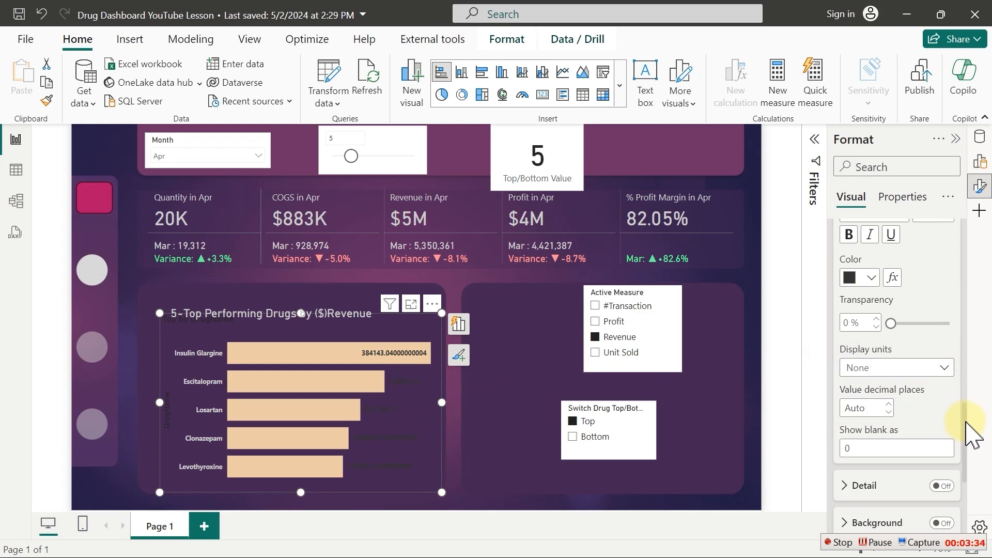
Set the position of the bar chart's data labels to Inside end
scroll(965, 406, "up", 1)
scroll(964, 404, "up", 5)
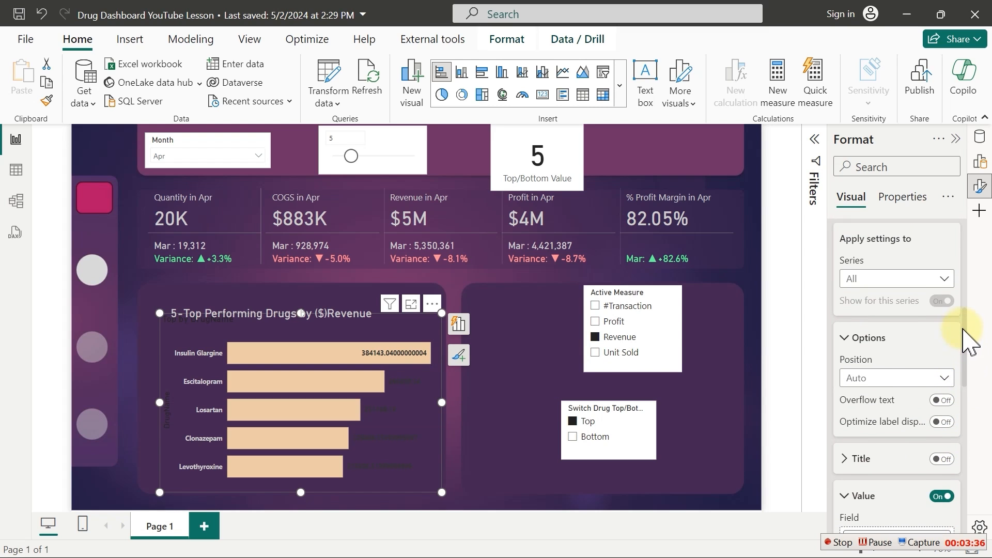
left_click(920, 384)
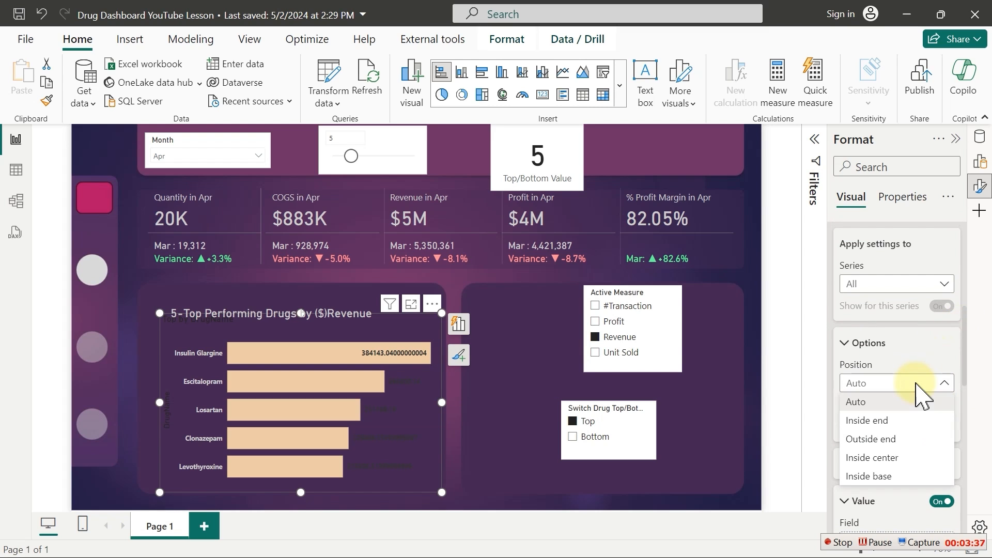
left_click(879, 423)
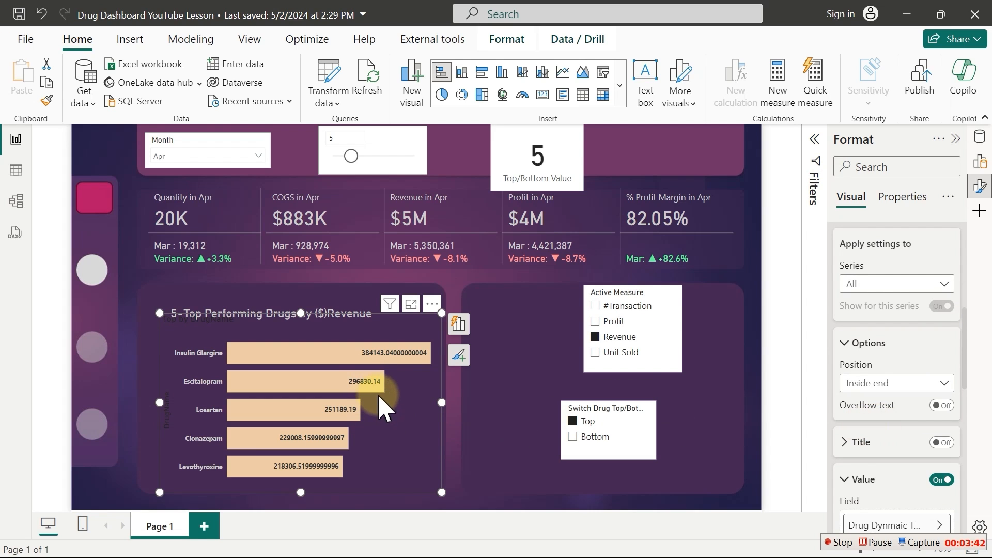
Format the Drug Dynmaic Bottom measure in the Calculatiions table with a thousands separator and 0 decimal places
left_click(979, 140)
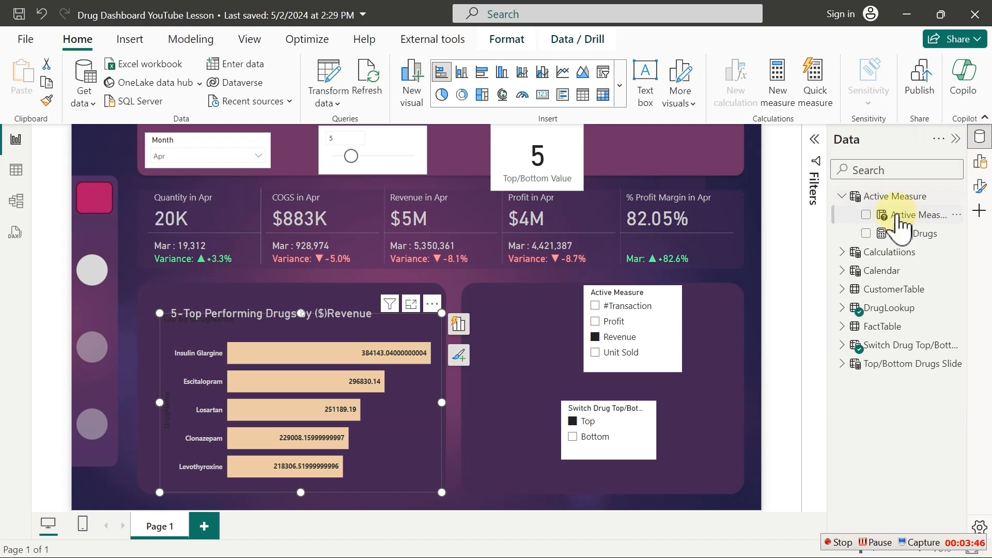
left_click(846, 254)
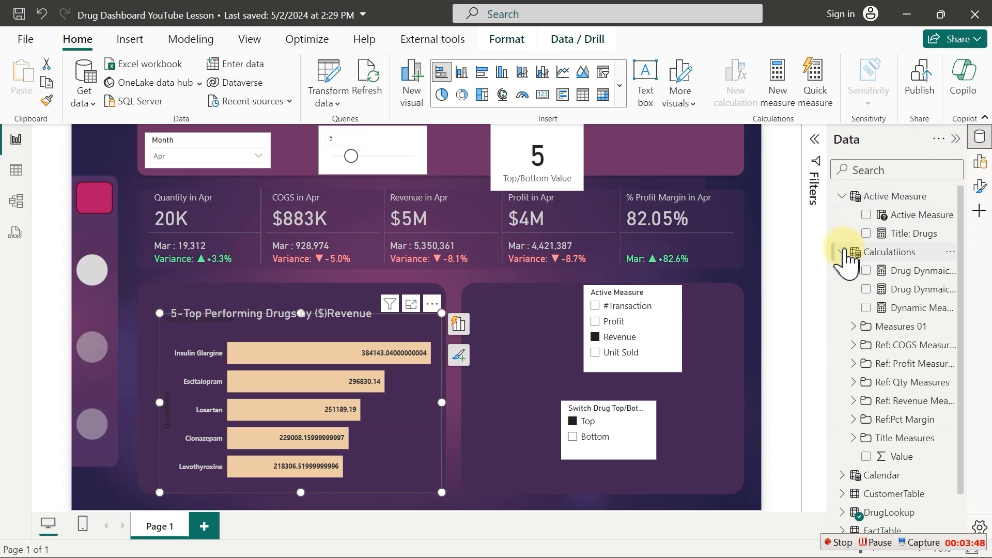
left_click(933, 294)
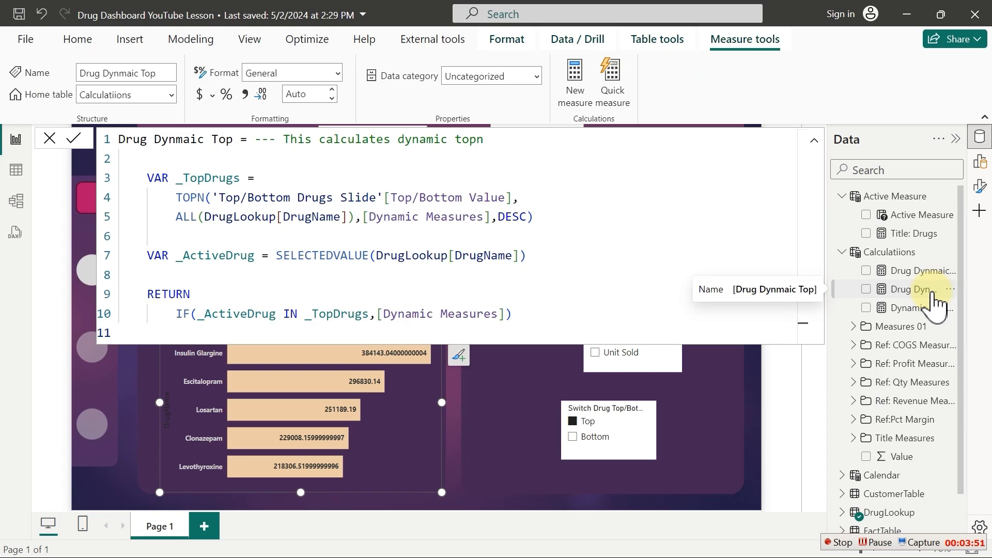
left_click(908, 273)
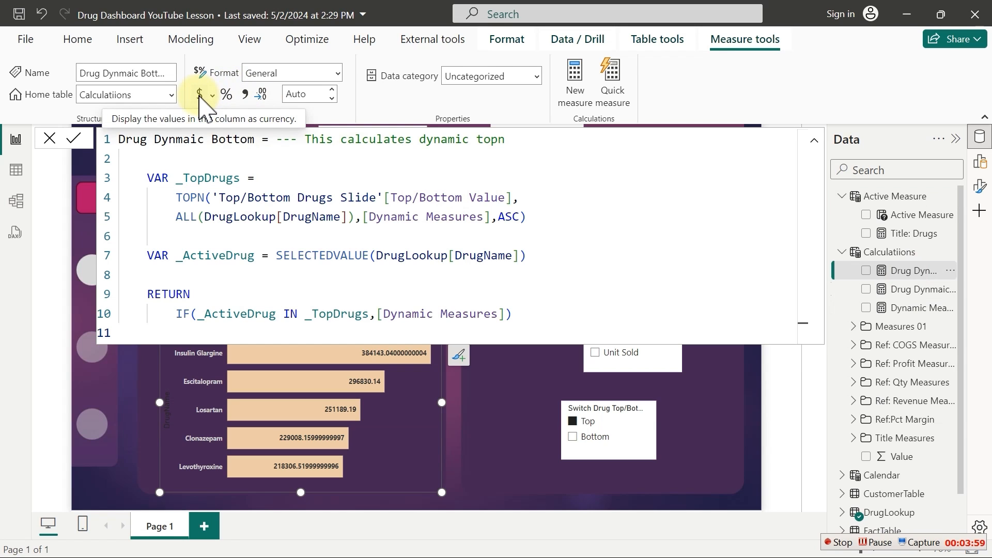
left_click(245, 94)
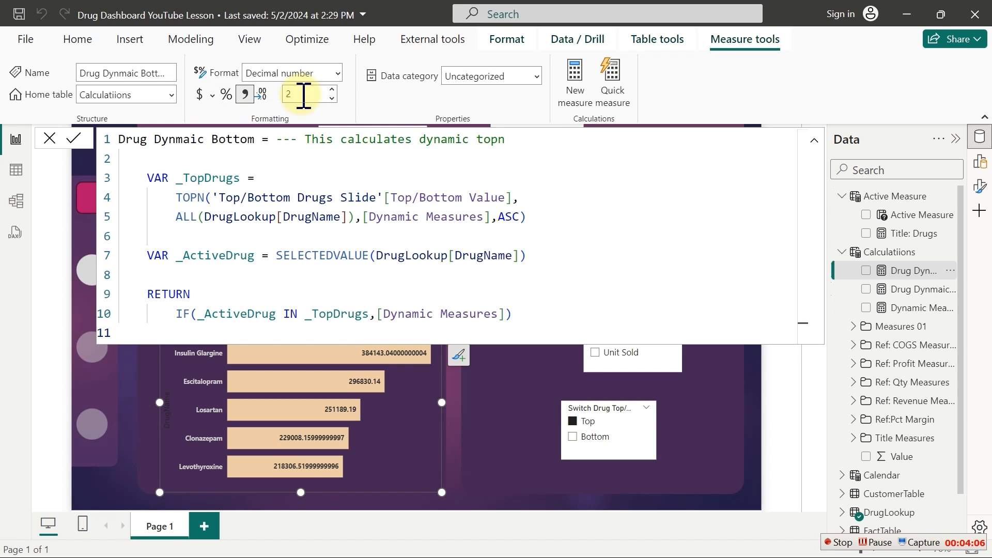
double_click(304, 94)
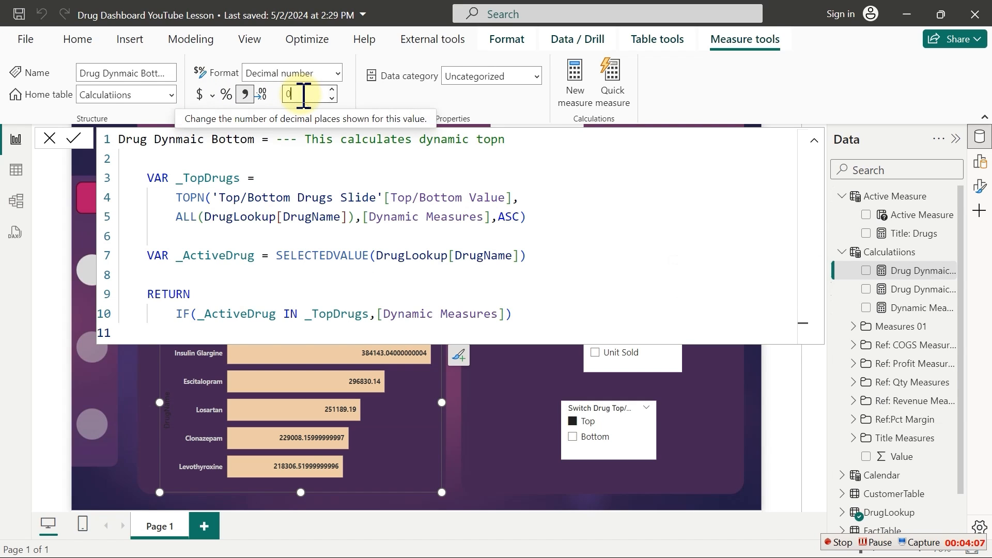
type("0")
key("Return")
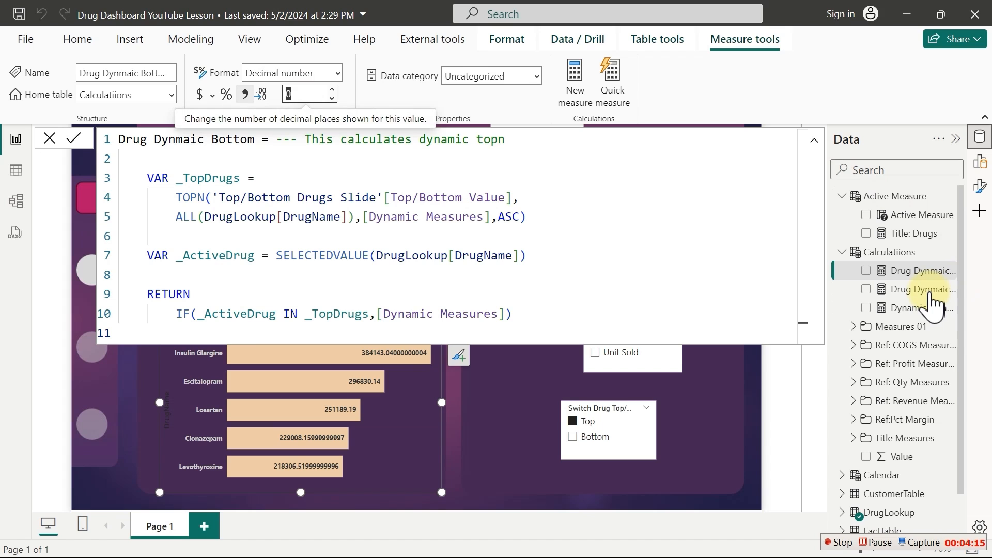
Format the Drug Dynmaic Top measure in the Calculatiions table with a thousands separator and 0 decimal places
left_click(925, 291)
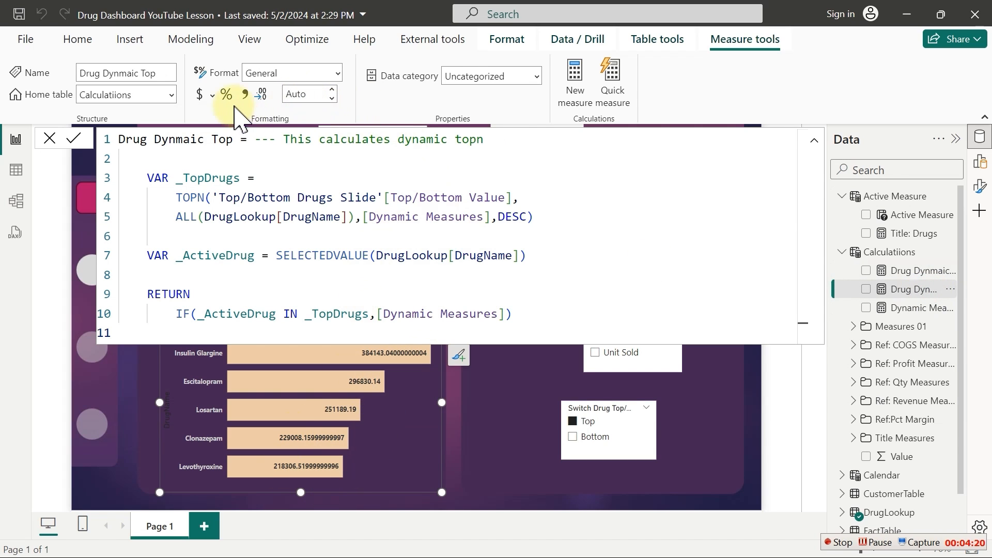
left_click(248, 95)
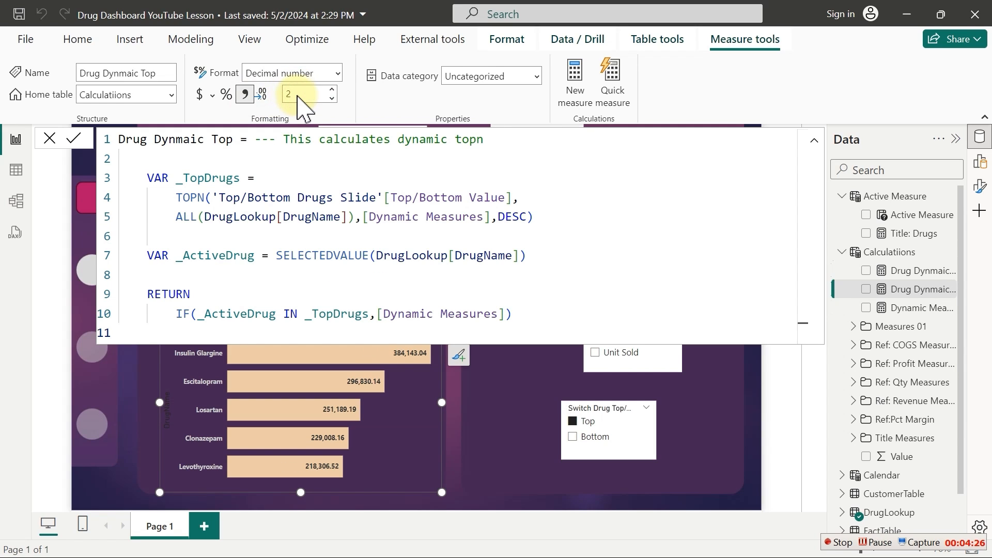
type("0")
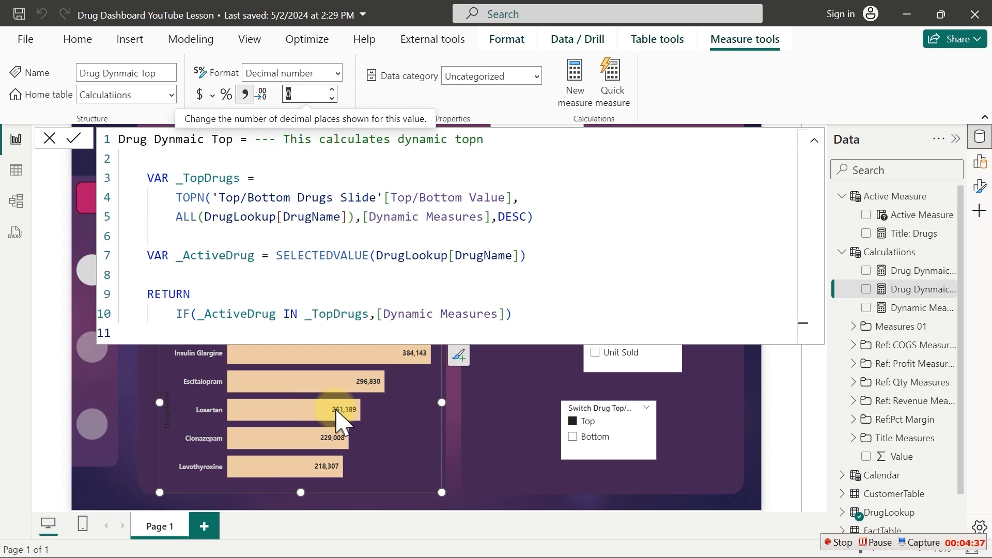
left_click(519, 439)
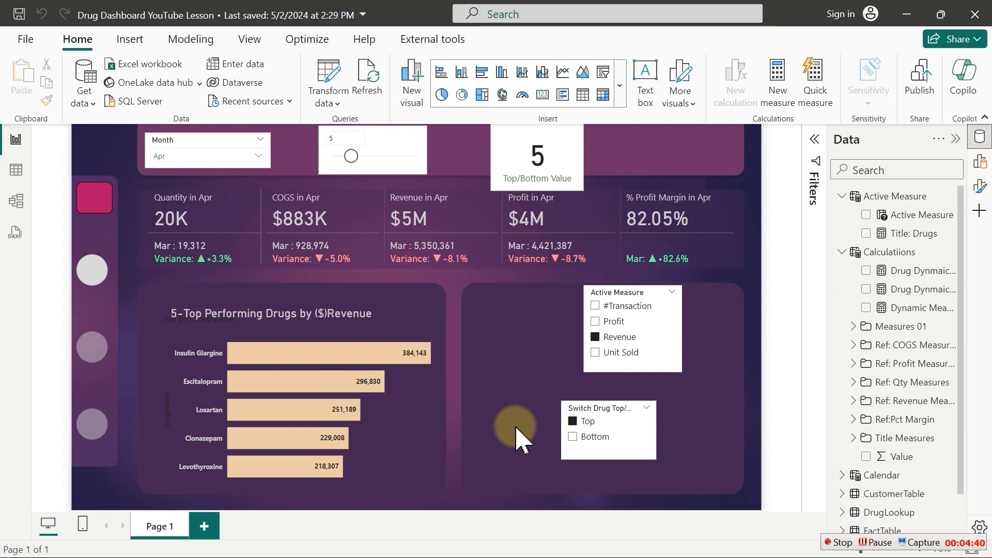
Switch the Active Measure slicer through Profit, Revenue and #Transaction and back to Revenue to check the bar chart's data labels
left_click(597, 321)
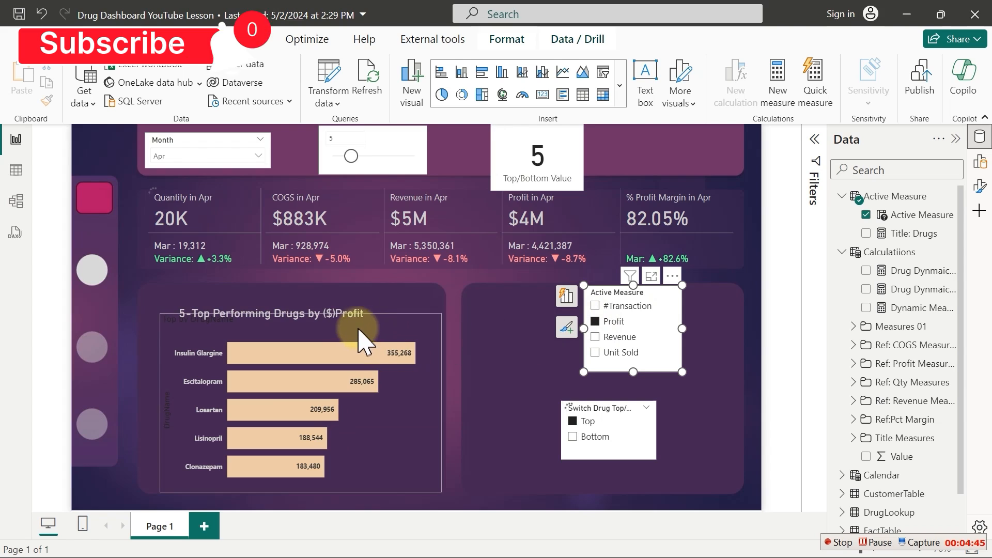
left_click(594, 337)
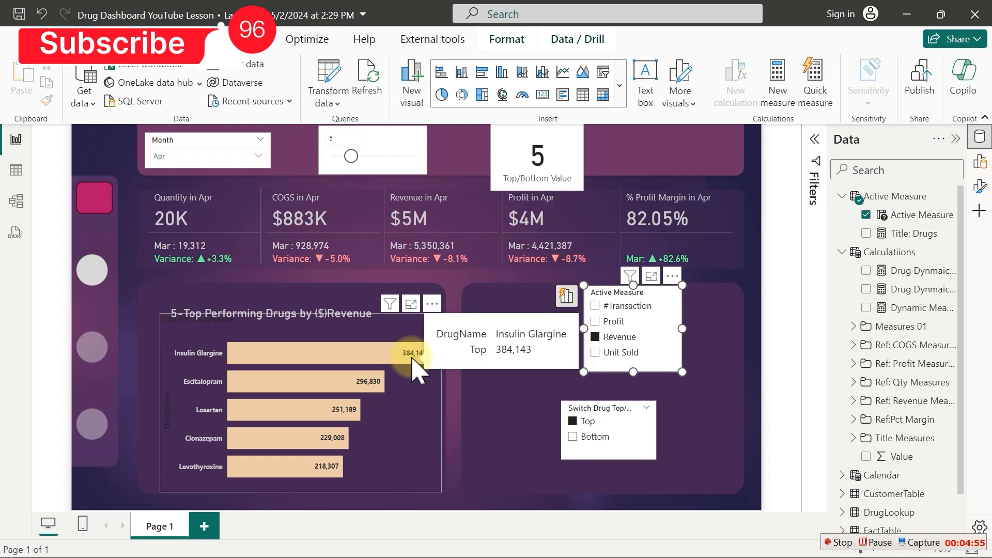
left_click(596, 306)
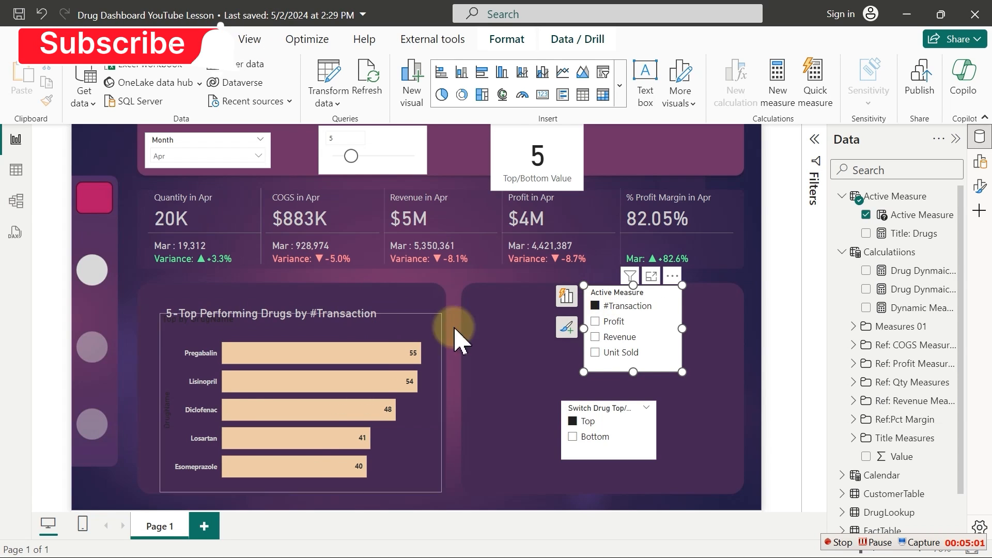
left_click(595, 338)
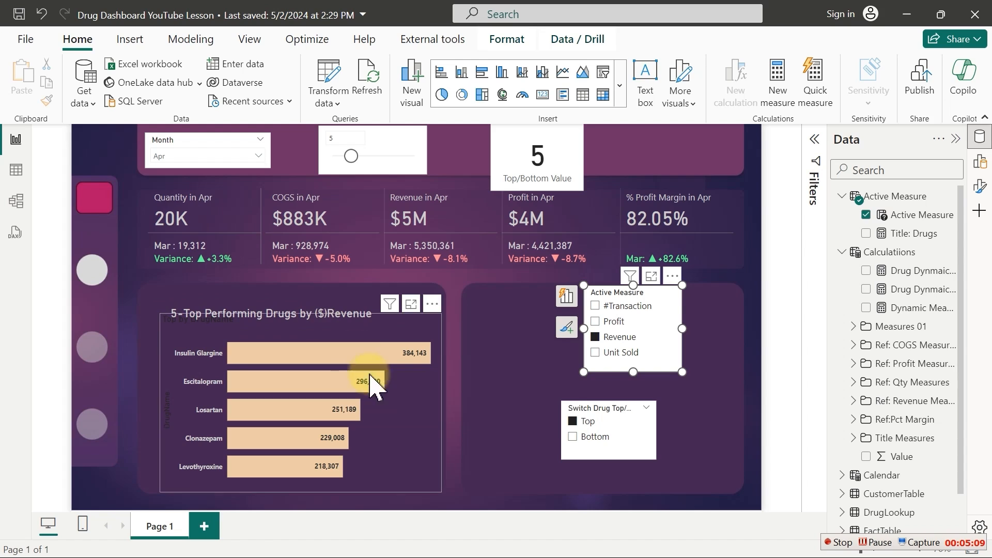
Narrow the bar chart from its left edge to free space beside it and turn off its Y-axis title
left_click(396, 410)
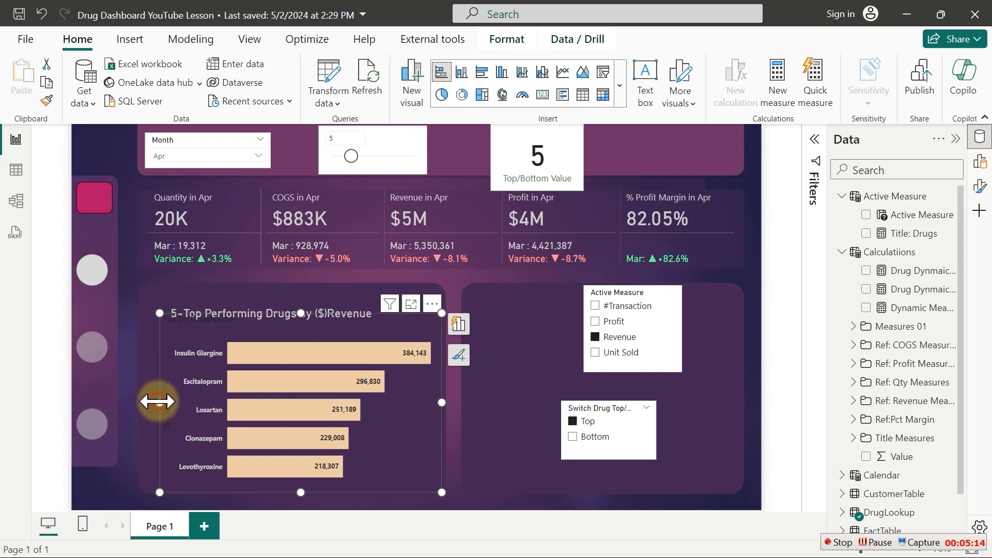
left_click_drag(159, 402, 216, 402)
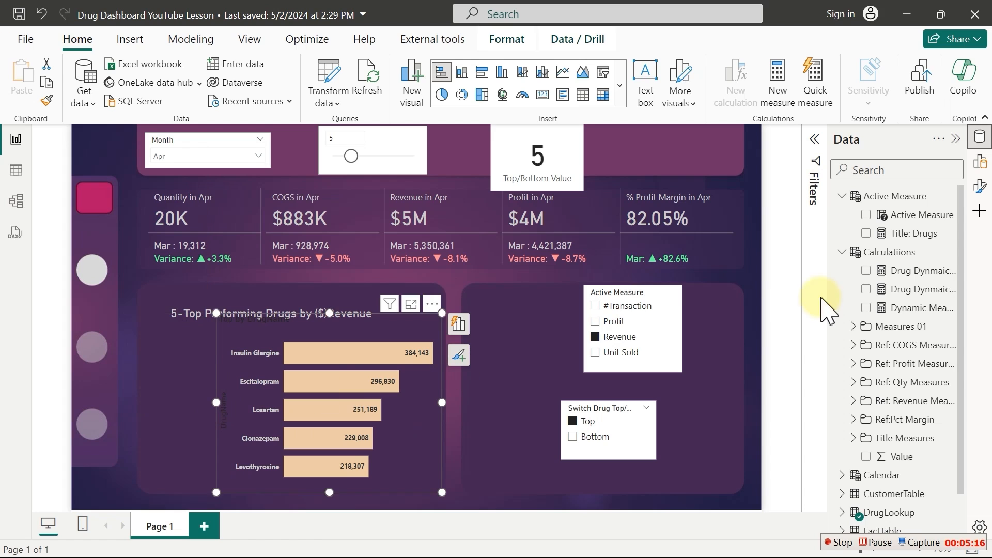
left_click(981, 187)
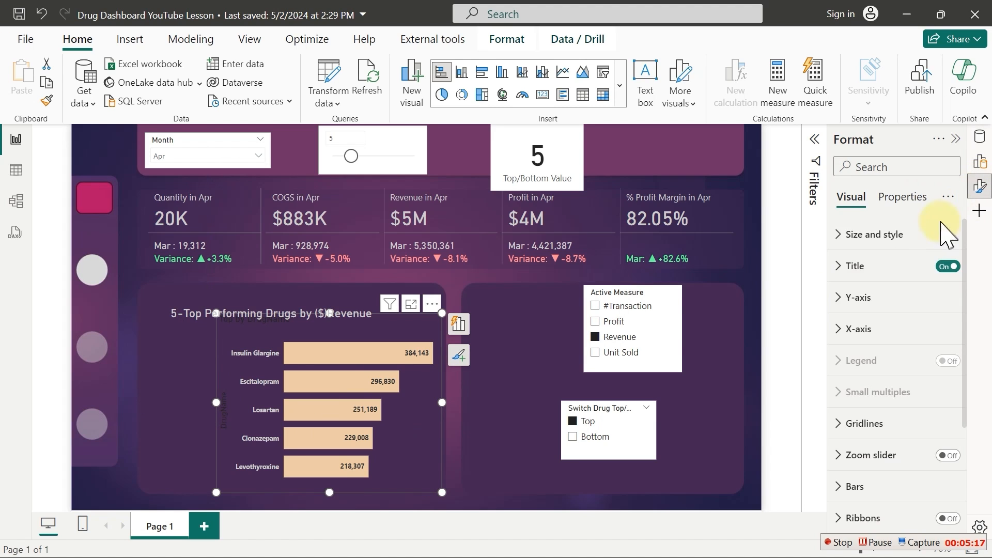
left_click(880, 306)
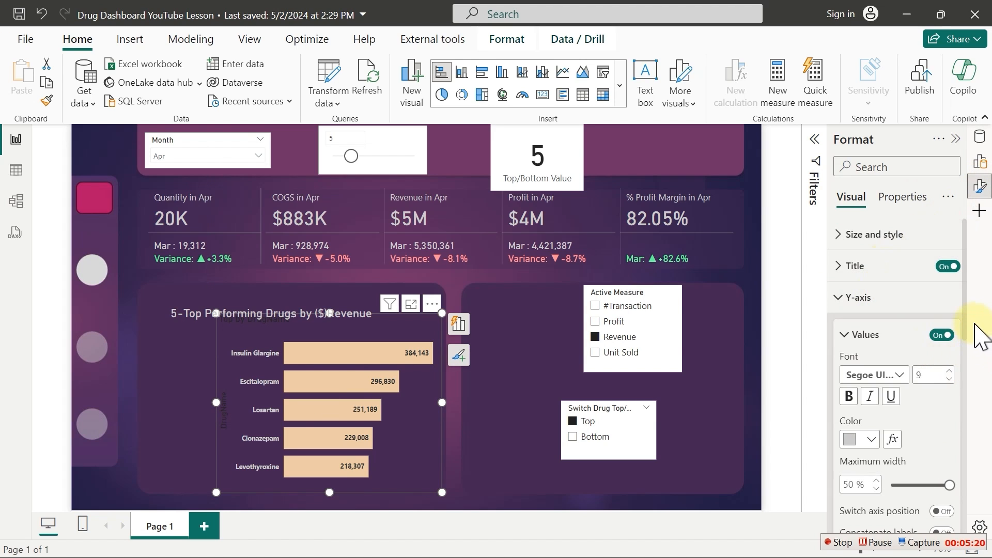
left_click_drag(963, 308, 952, 383)
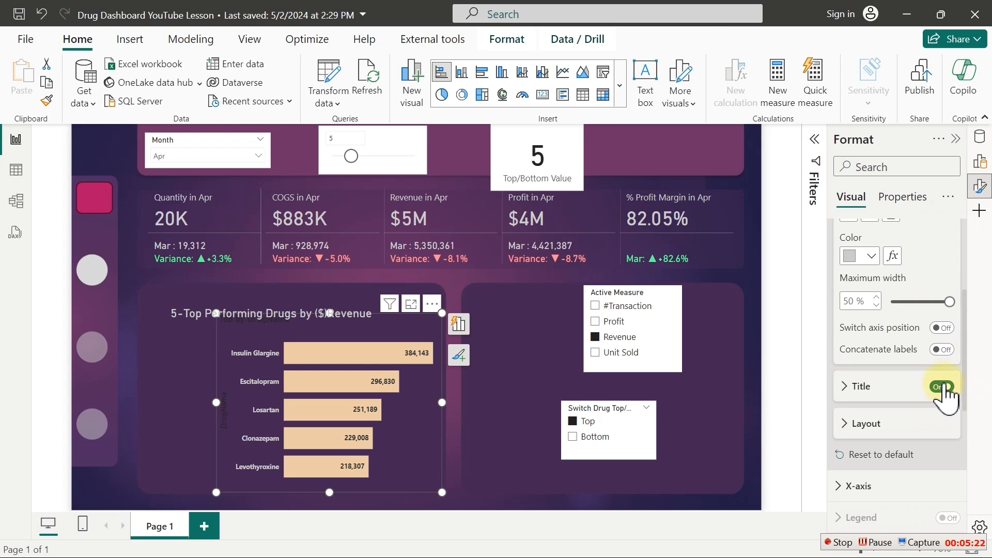
left_click(945, 387)
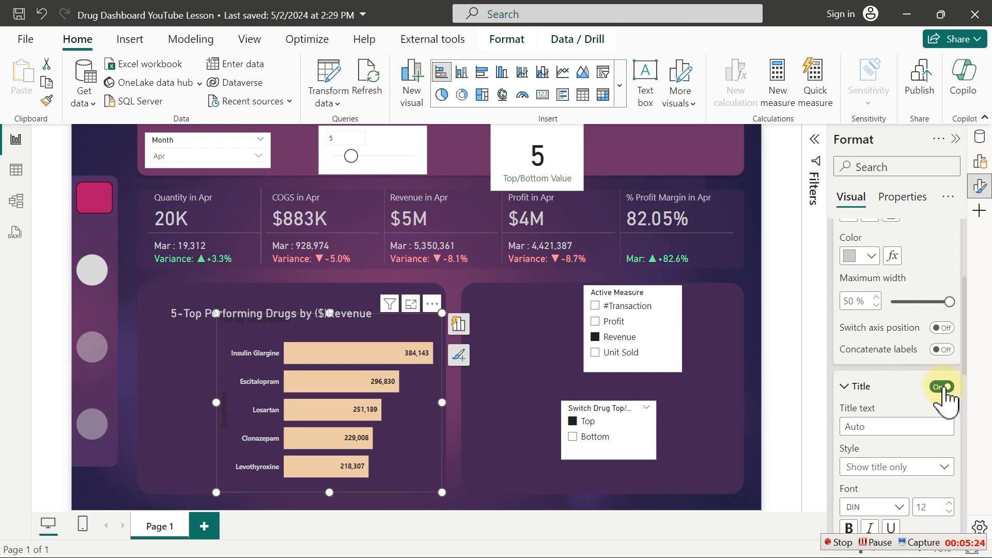
left_click(943, 387)
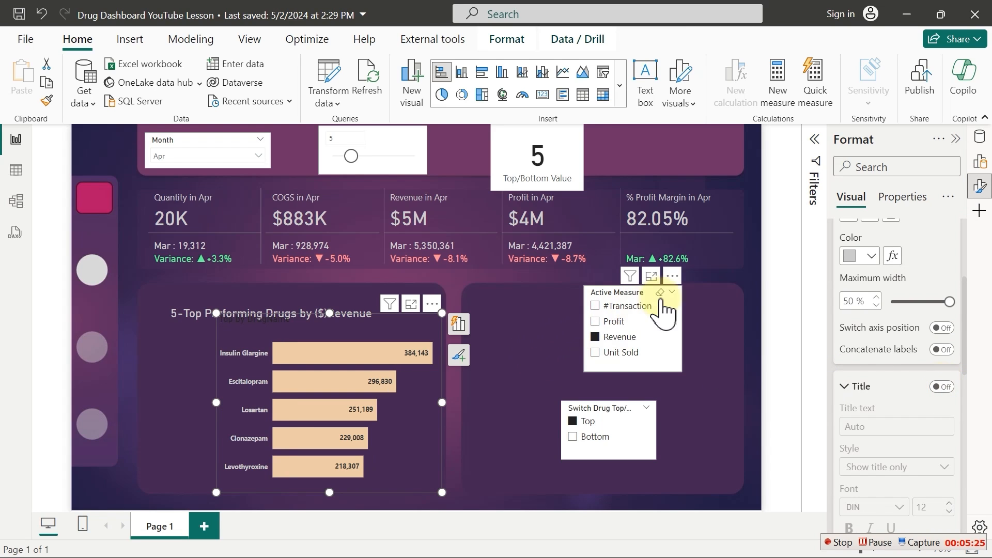
Place the Active Measure slicer, made taller, in the space left of the bar chart and convert it to the new button-style slicer
left_click_drag(639, 299, 184, 364)
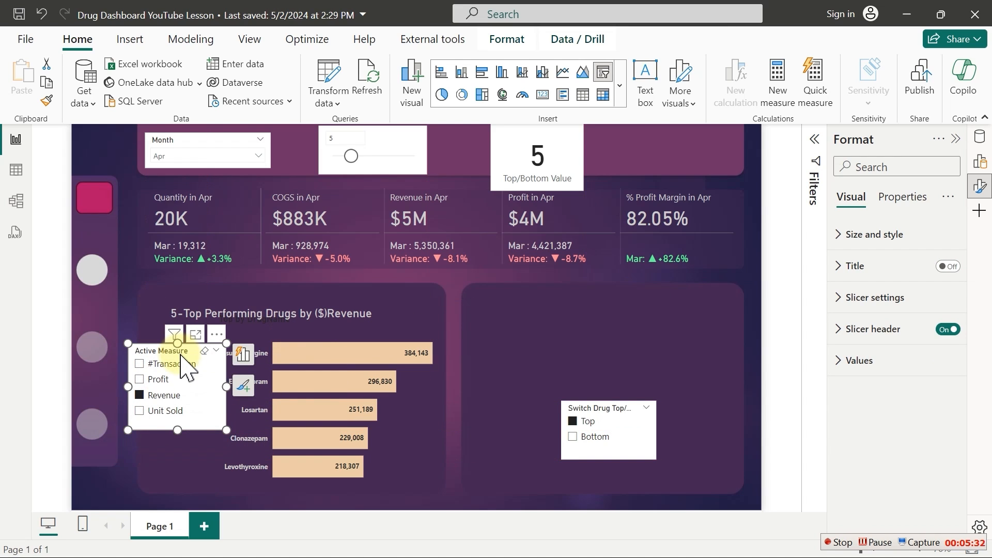
left_click_drag(177, 431, 178, 485)
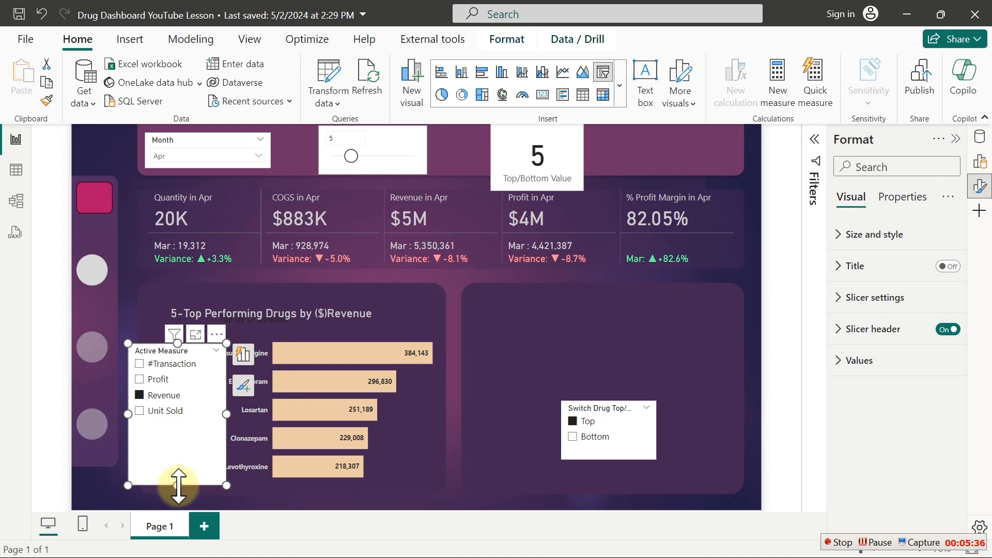
left_click(621, 87)
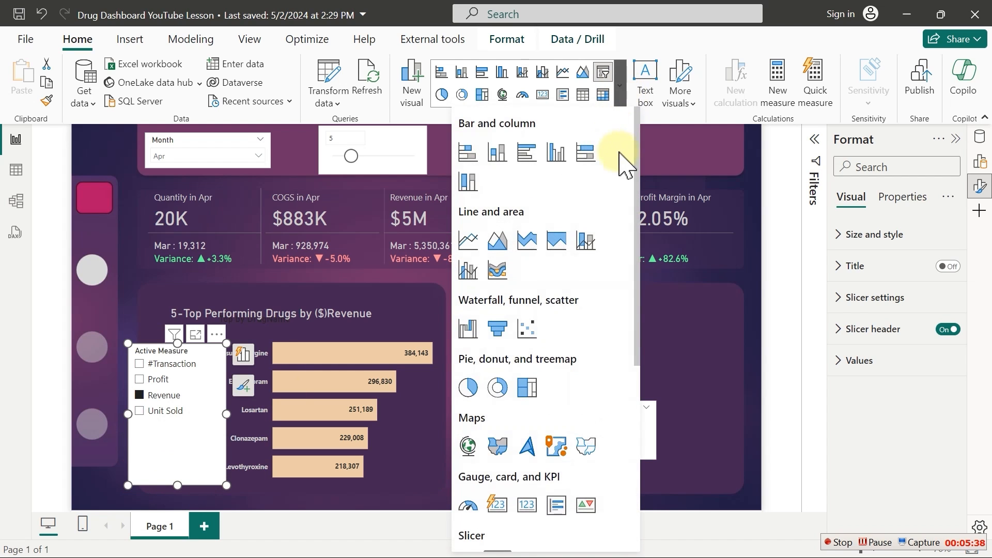
left_click_drag(636, 163, 636, 288)
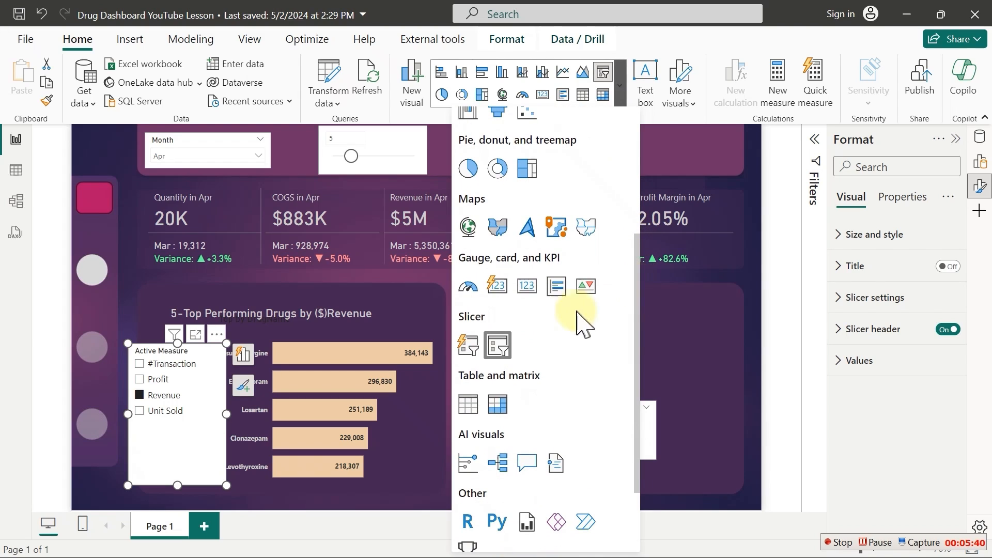
left_click(470, 351)
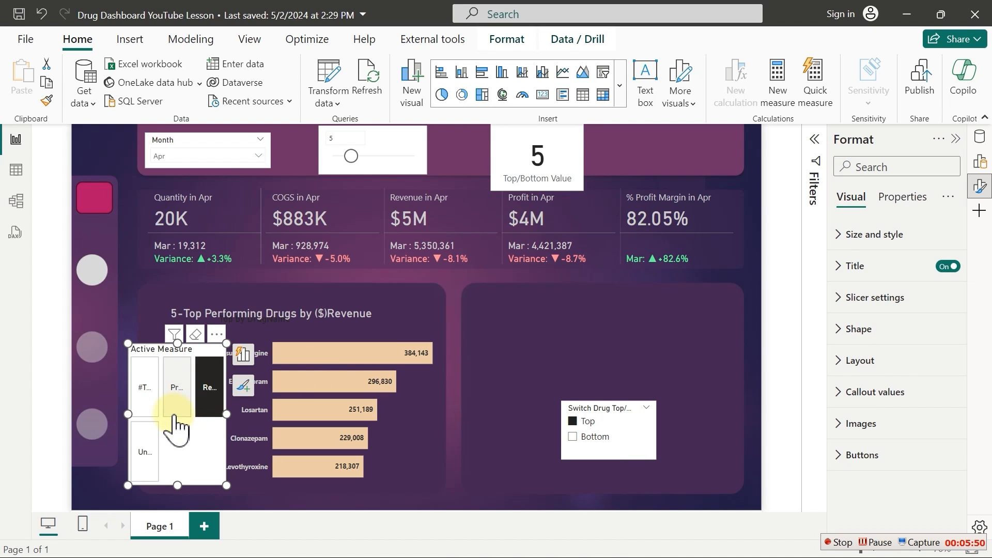
Set the button shape of the Active Measure slicer to Rounded Rectangle and turn on Customize style for its corners
left_click(862, 362)
left_click(862, 363)
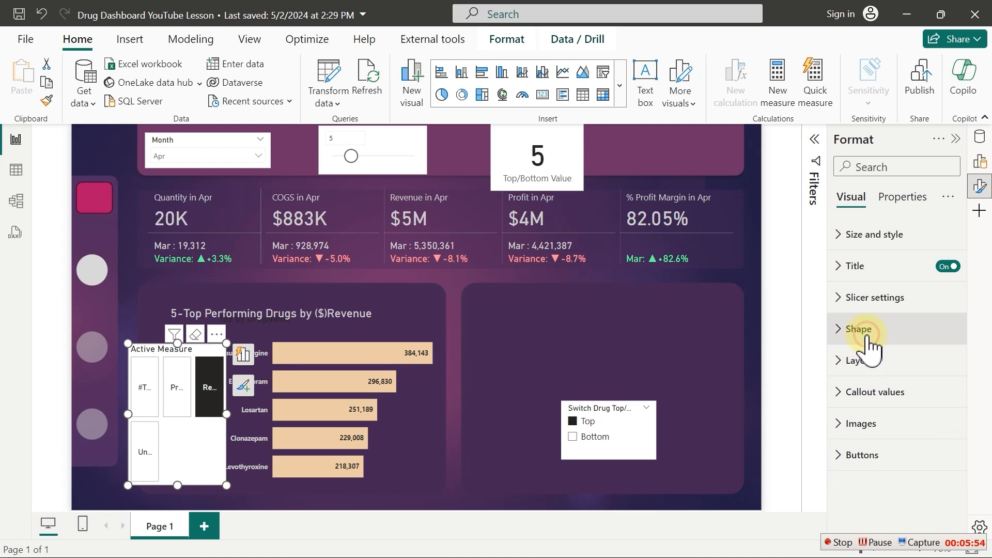
left_click(865, 335)
left_click(916, 413)
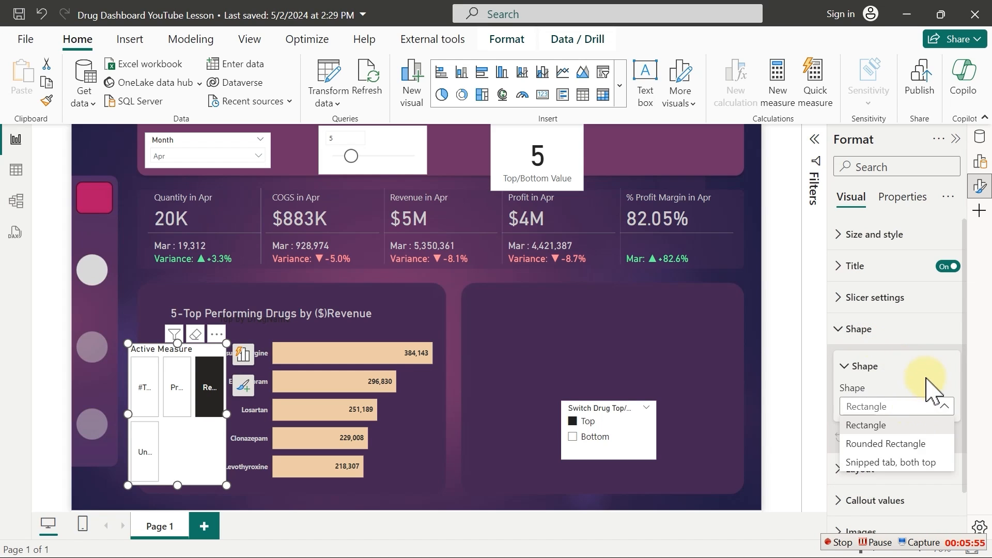
left_click(885, 445)
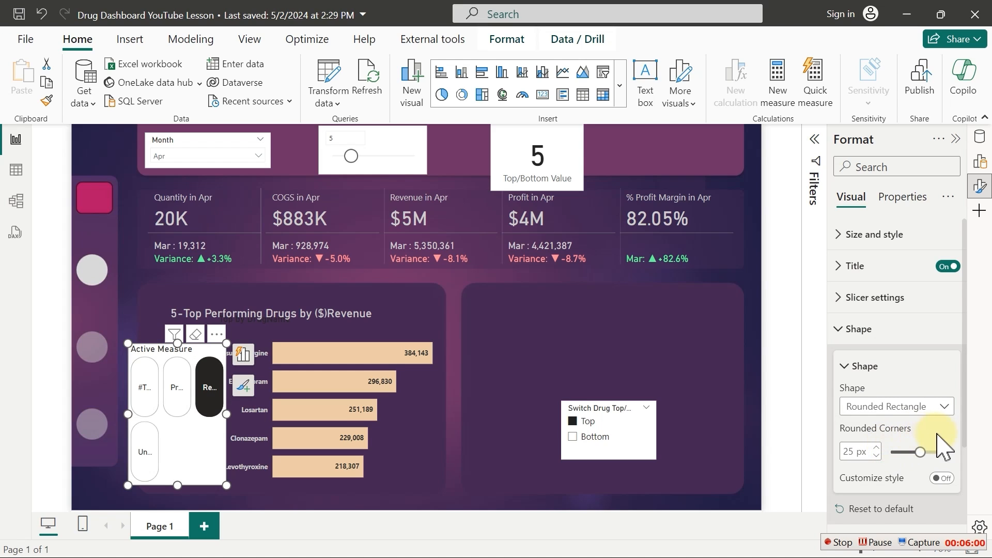
scroll(971, 411, "down", 2)
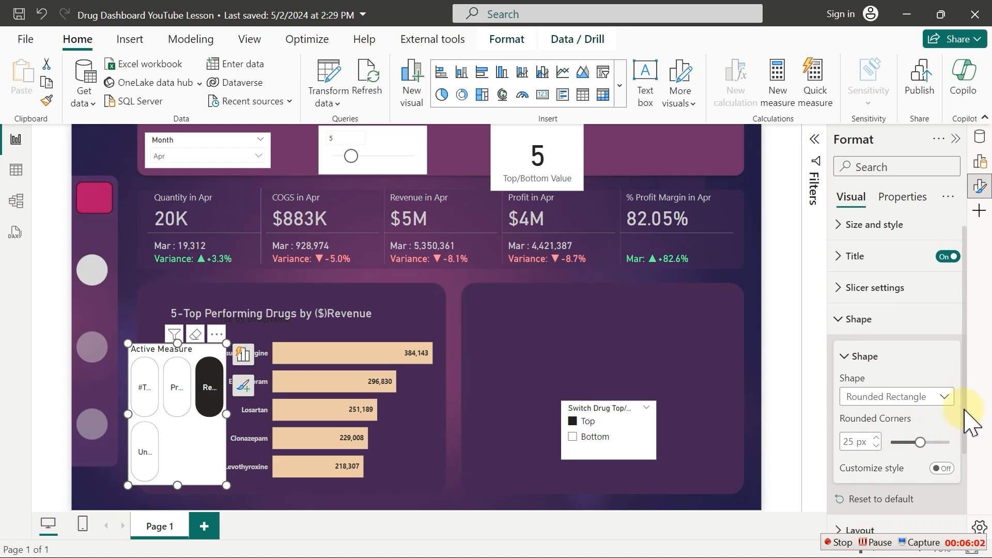
left_click(939, 433)
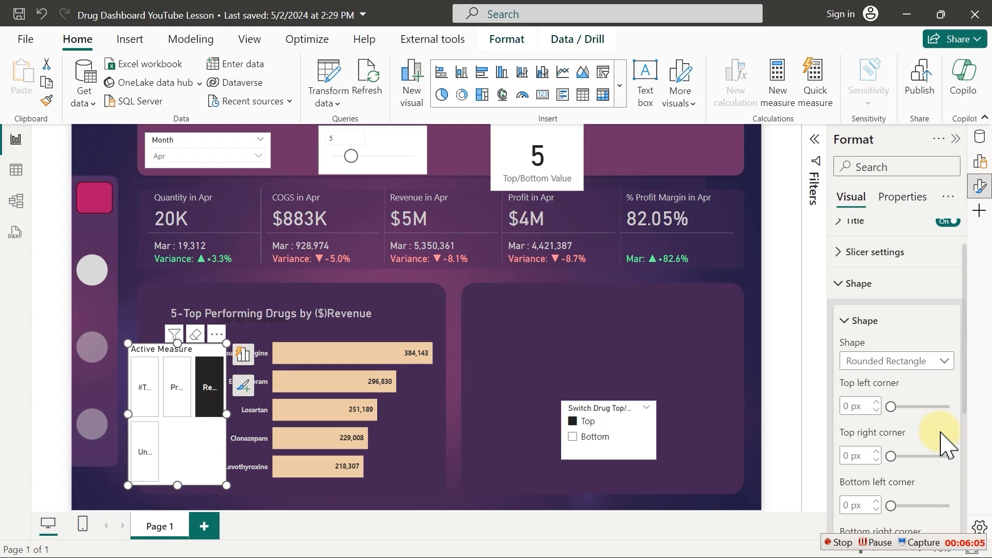
Set the top left and bottom right corners of the Active Measure slicer's buttons to 7 px
left_click_drag(892, 407, 898, 408)
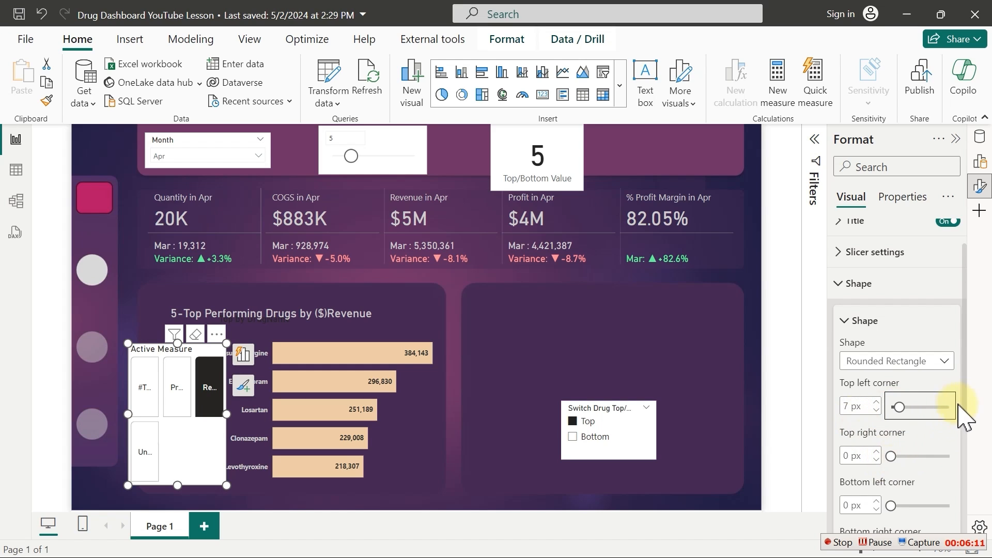
left_click_drag(965, 396, 964, 465)
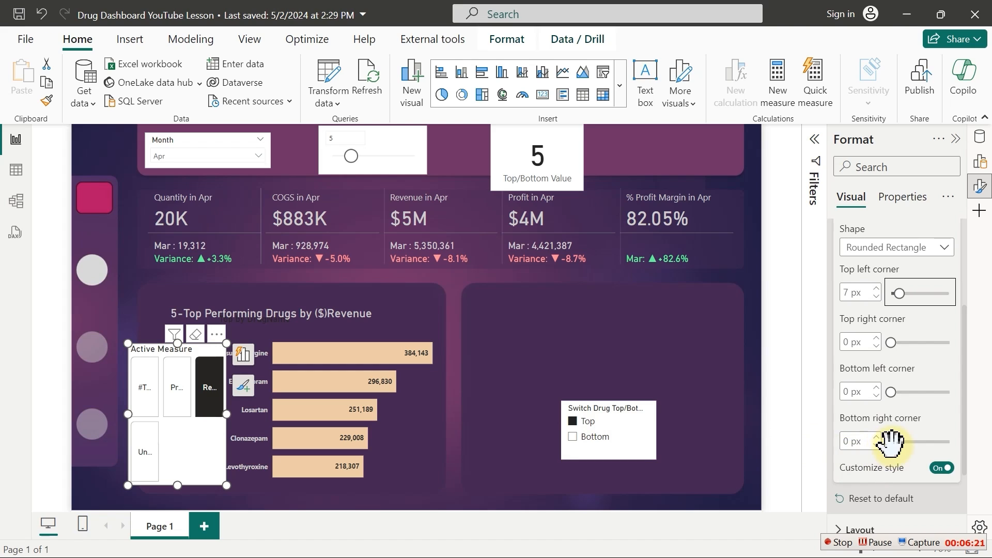
left_click_drag(892, 443, 897, 444)
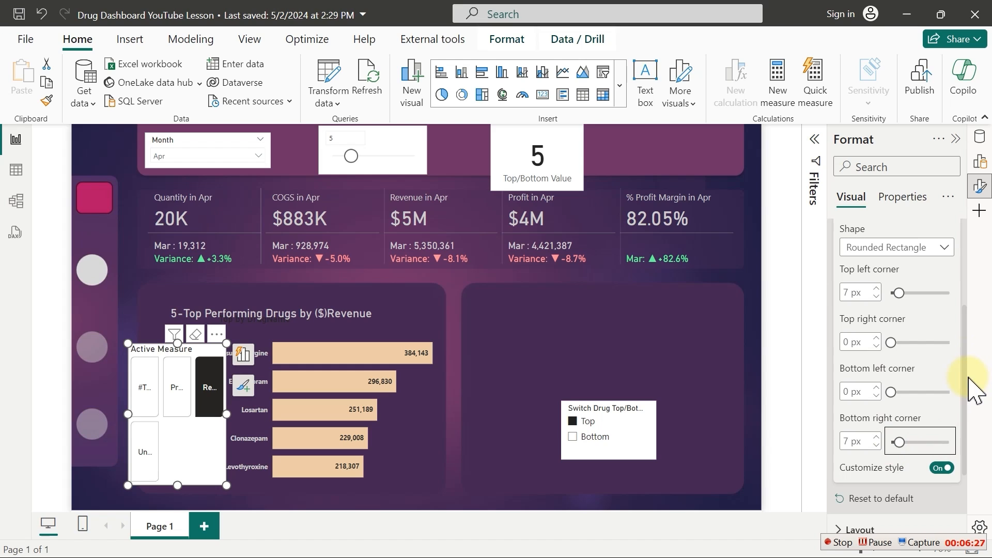
left_click_drag(965, 319, 962, 277)
left_click(885, 247)
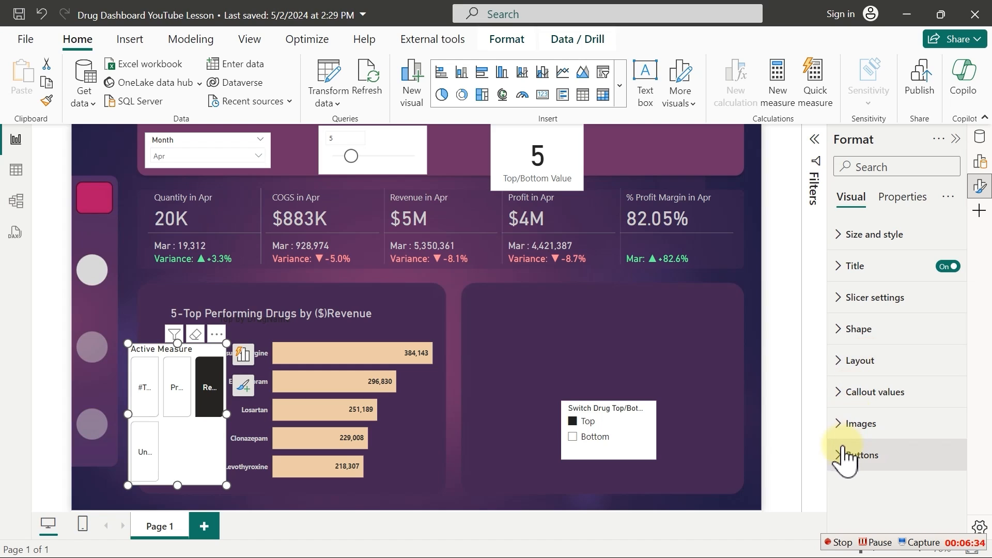
Lay out the Active Measure slicer's buttons in 1 column with a maximum of 4 rows shown
left_click(857, 369)
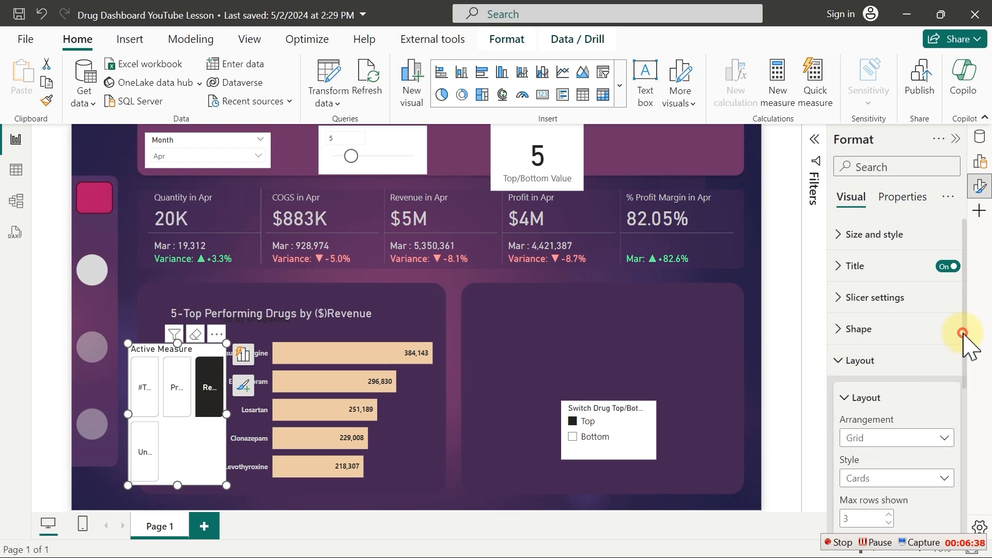
left_click_drag(963, 334, 957, 450)
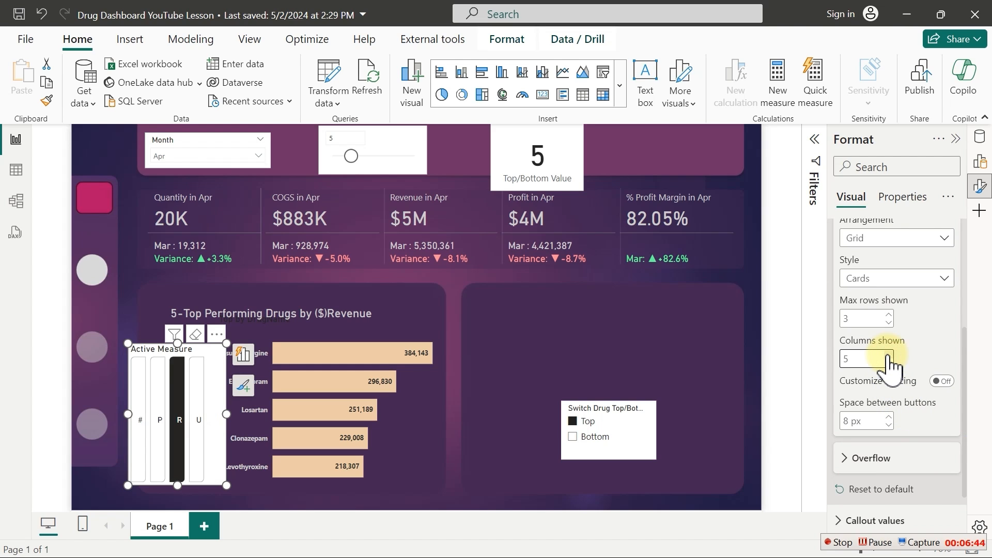
left_click(886, 365)
left_click(887, 366)
left_click(887, 365)
left_click(887, 365)
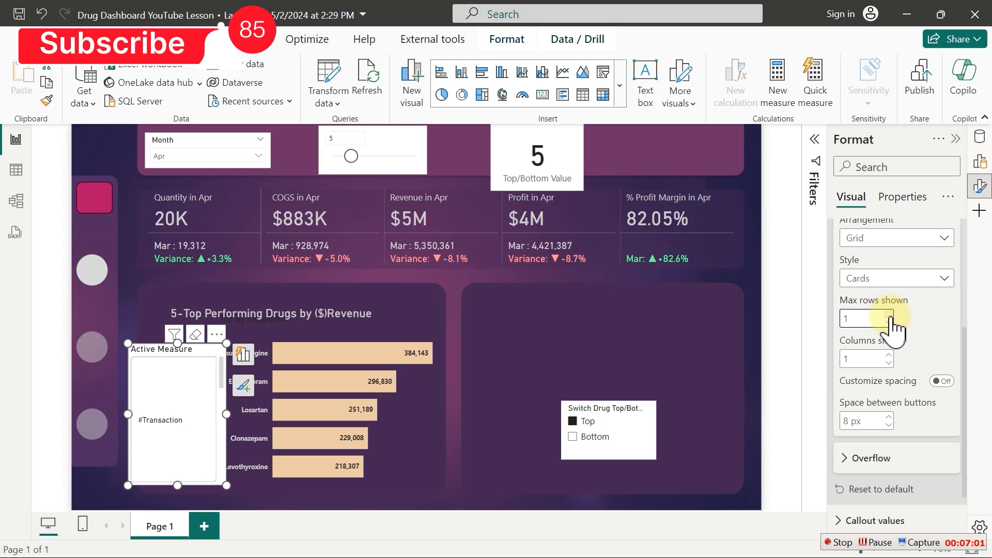
left_click(890, 315)
left_click(890, 315)
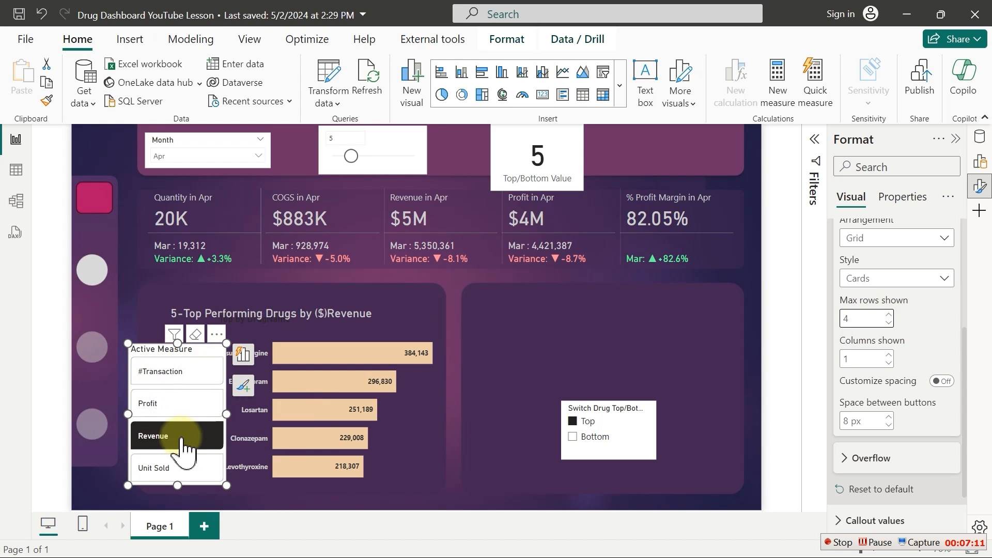
Narrow the Active Measure slicer from its right edge and nudge it slightly up and to the right
left_click_drag(223, 413, 202, 414)
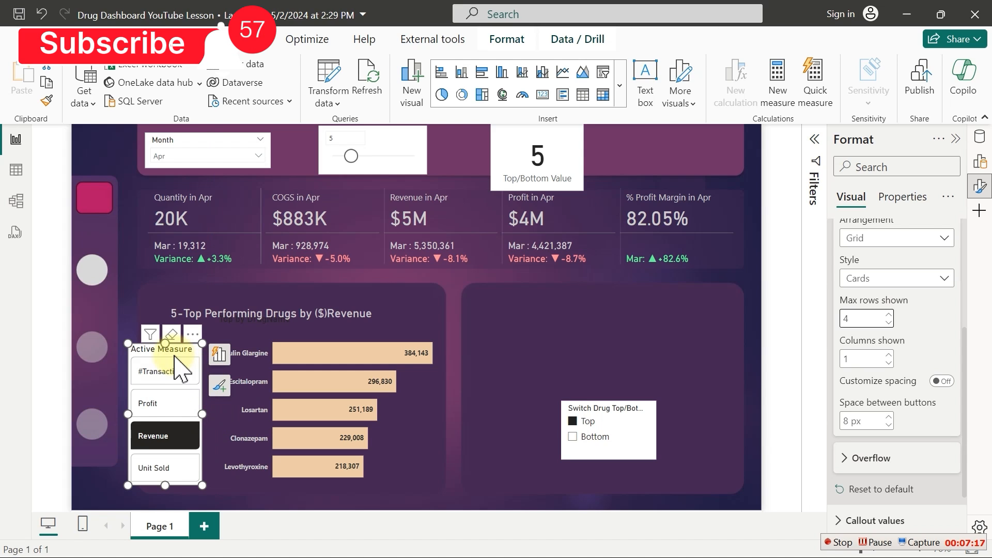
left_click_drag(176, 357, 181, 353)
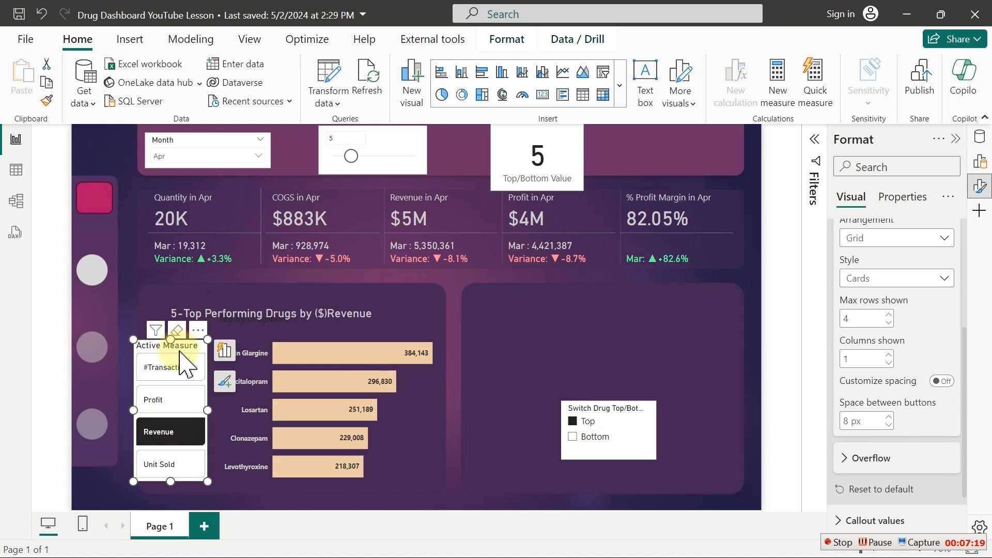
Turn off the background of the Active Measure slicer
left_click_drag(965, 439, 965, 317)
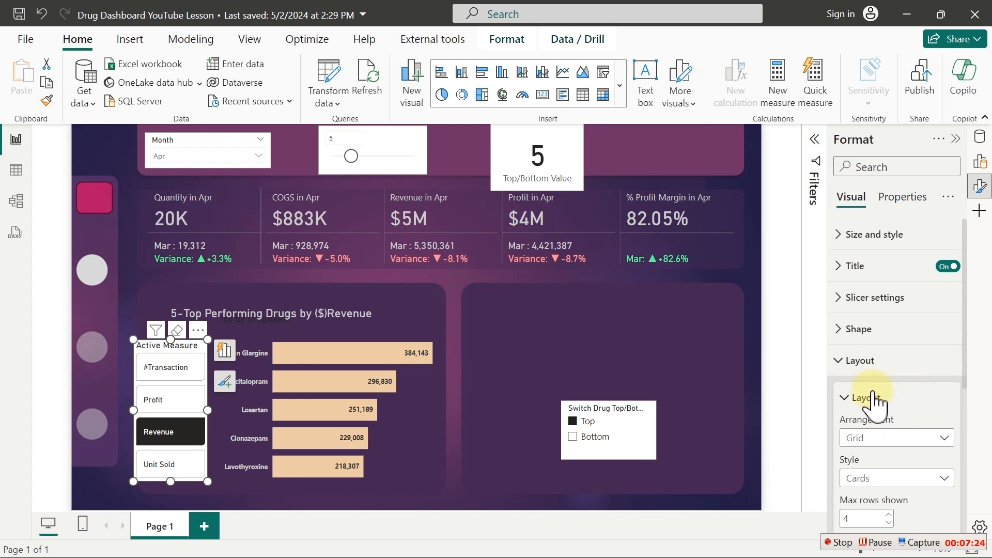
left_click(853, 368)
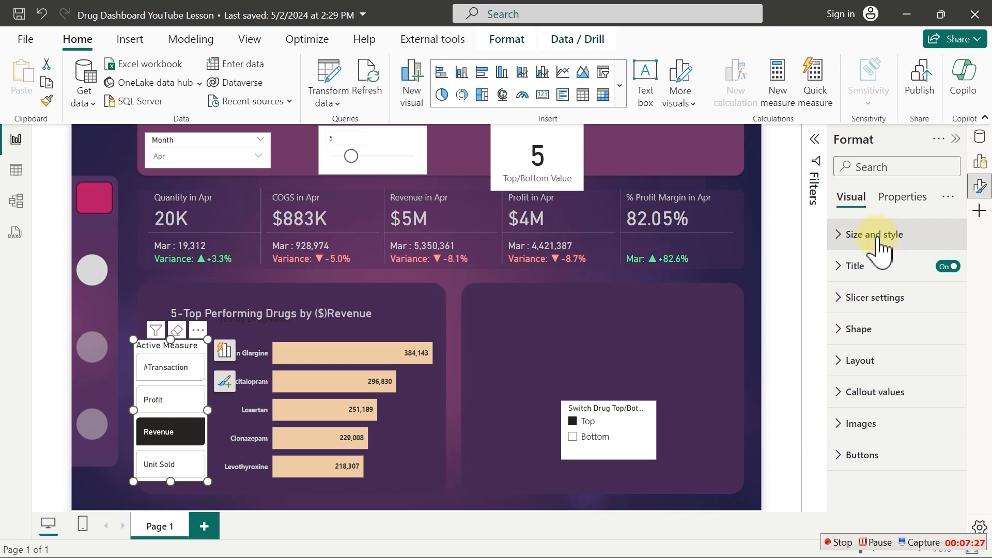
left_click(860, 234)
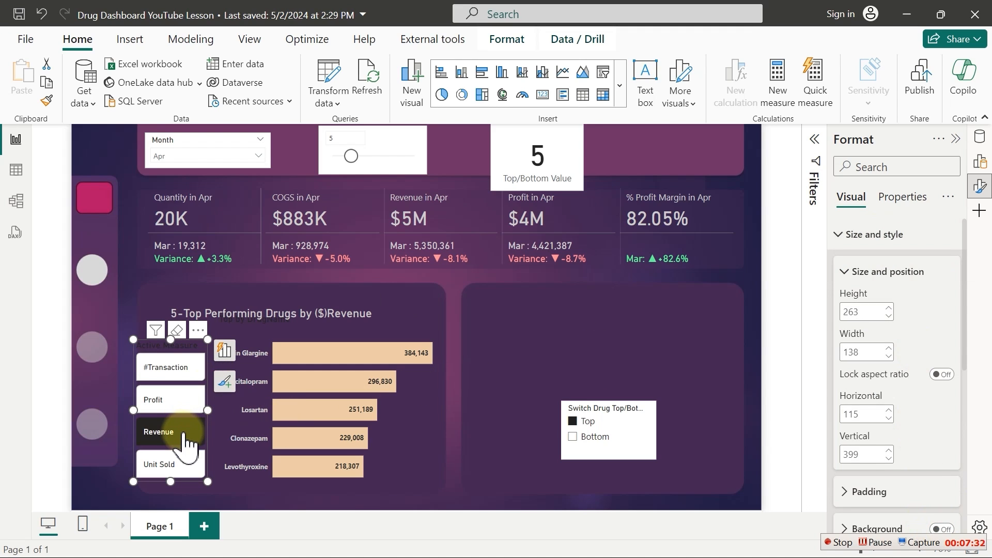
left_click(860, 235)
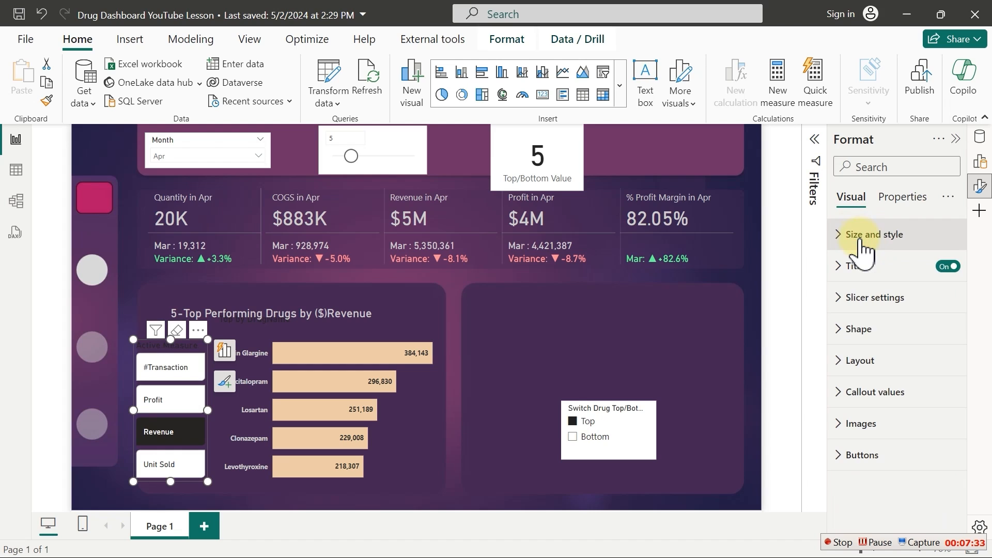
left_click(867, 329)
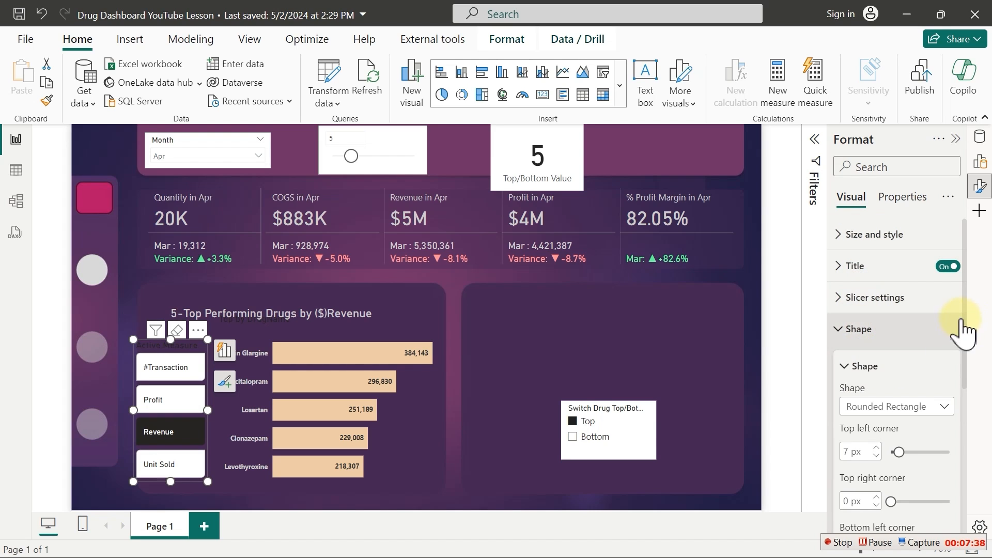
left_click_drag(965, 316, 978, 270)
left_click(859, 330)
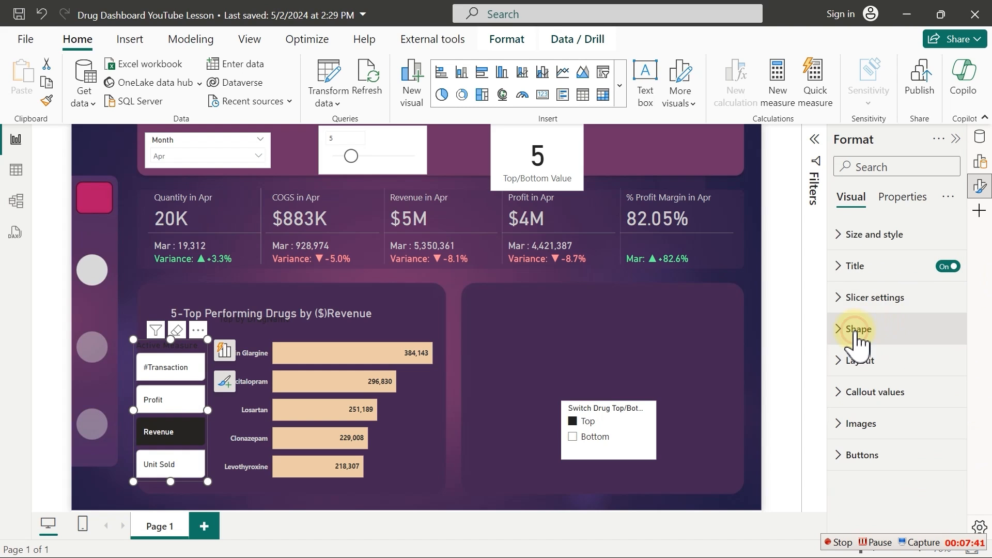
left_click(860, 361)
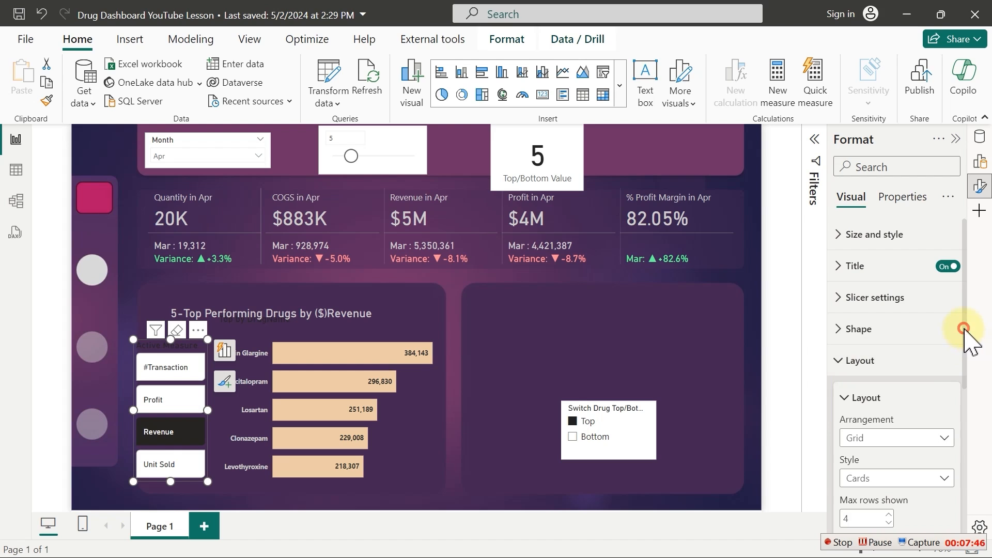
mouse_move(964, 329)
left_mouse_down()
mouse_move(971, 470)
mouse_move(971, 334)
left_mouse_up()
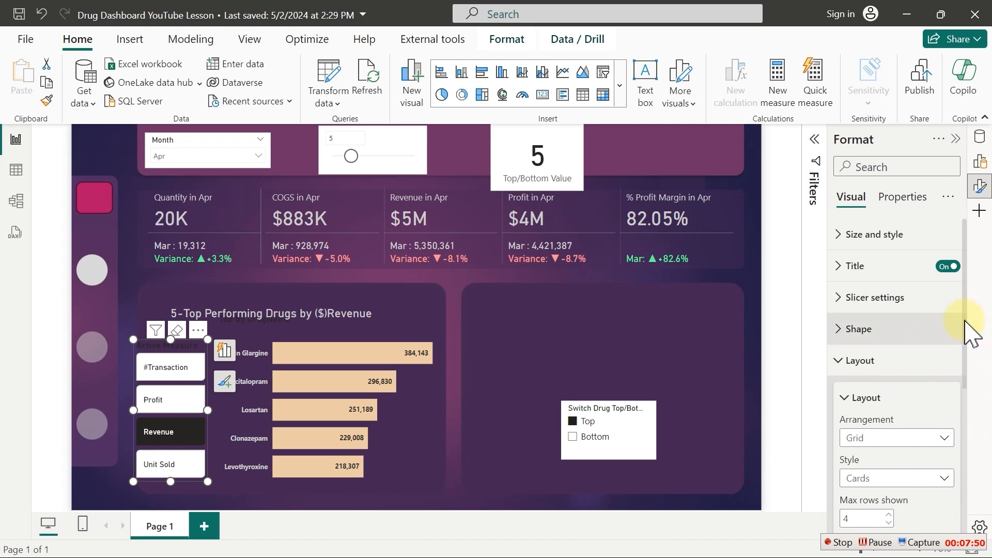
left_click(855, 361)
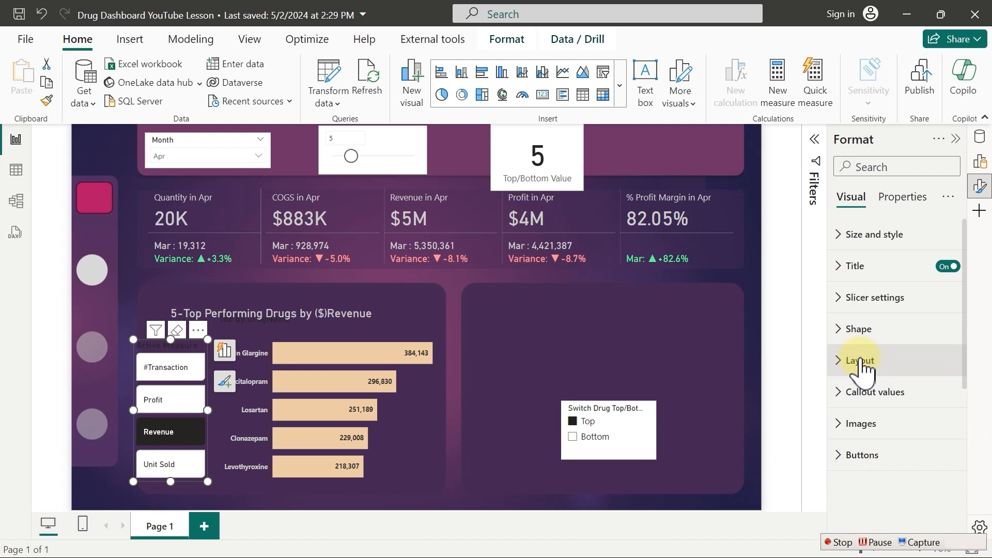
Turn off the border of the Active Measure slicer's buttons in the Default state
left_click(859, 456)
left_click_drag(975, 328, 970, 434)
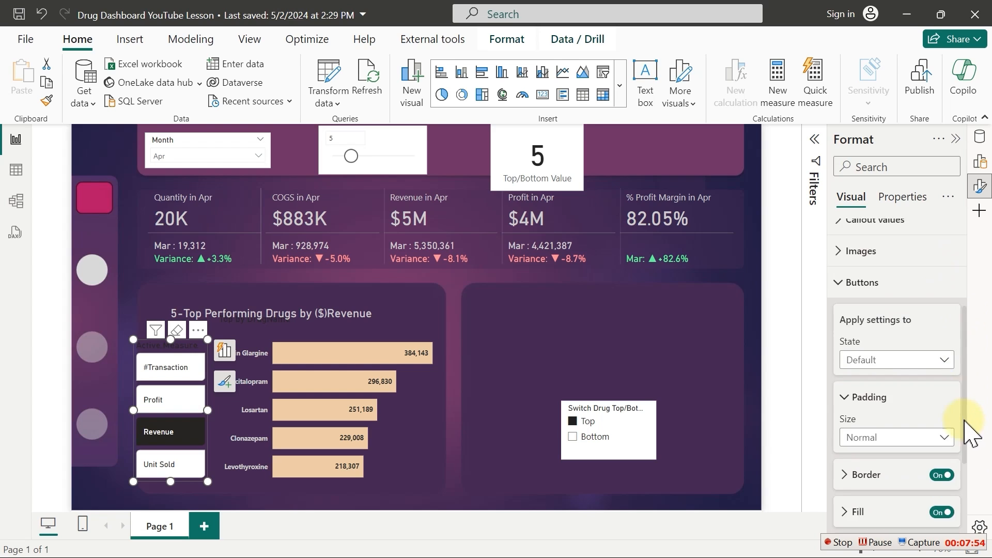
scroll(953, 460, "down", 3)
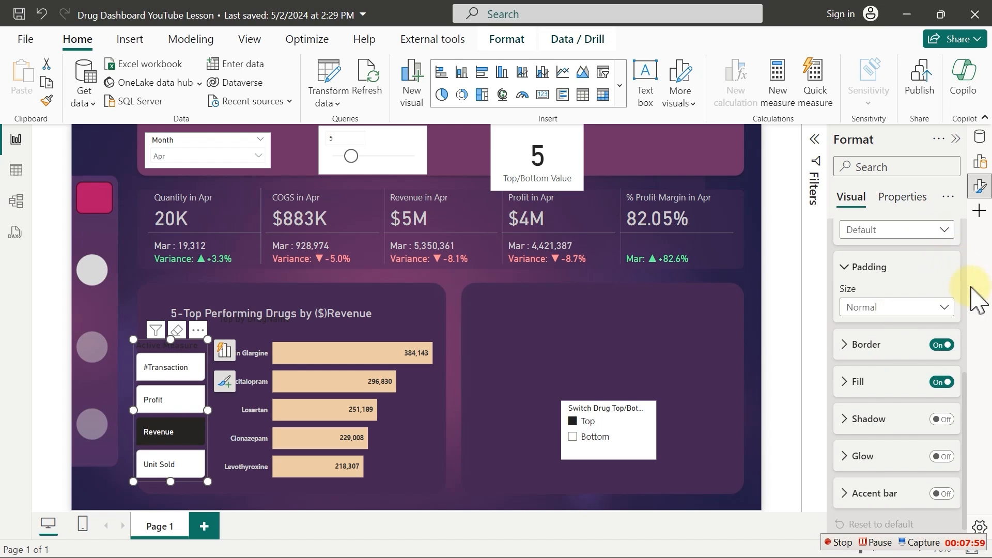
left_click_drag(965, 394, 961, 357)
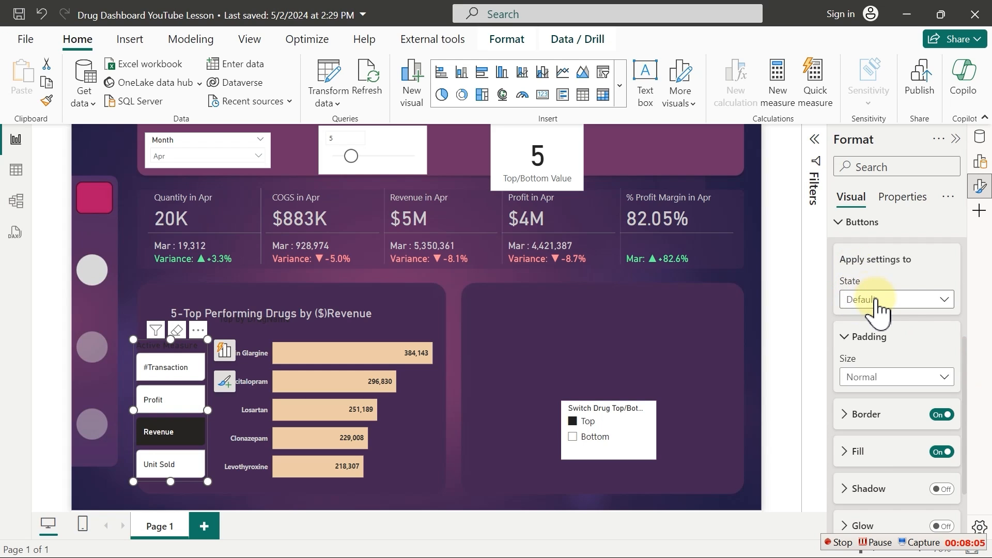
left_click(942, 414)
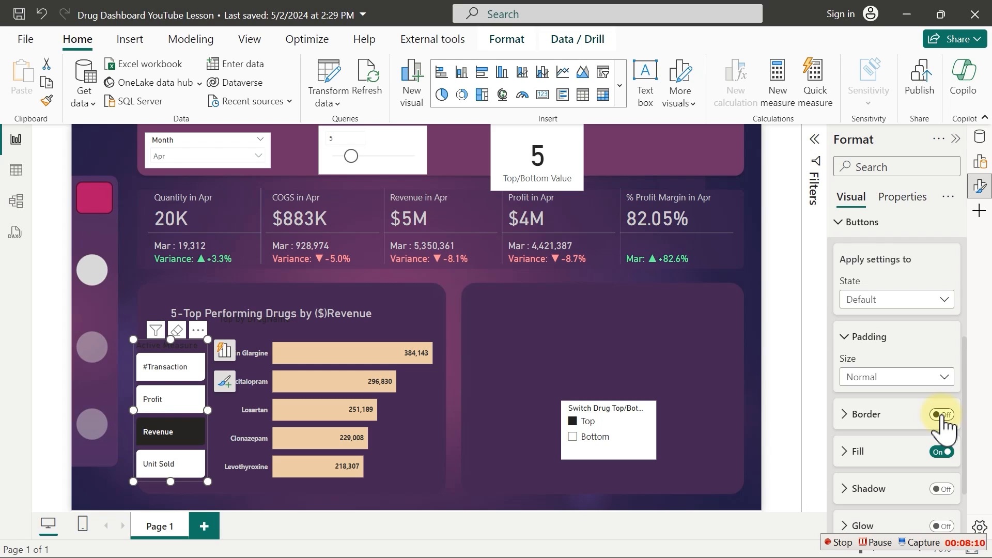
Fill the Active Measure slicer's buttons with light gray in the Default state
left_click(871, 453)
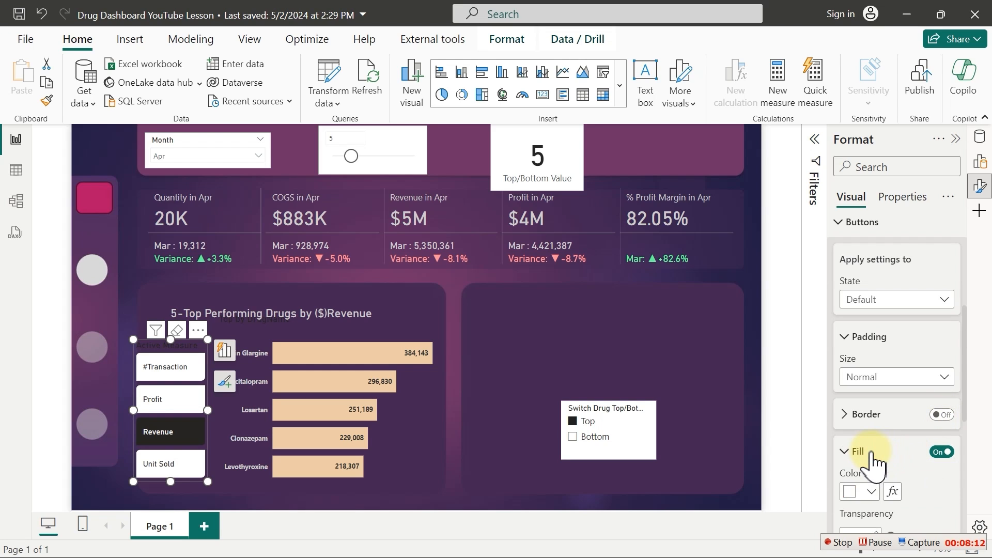
left_click(870, 491)
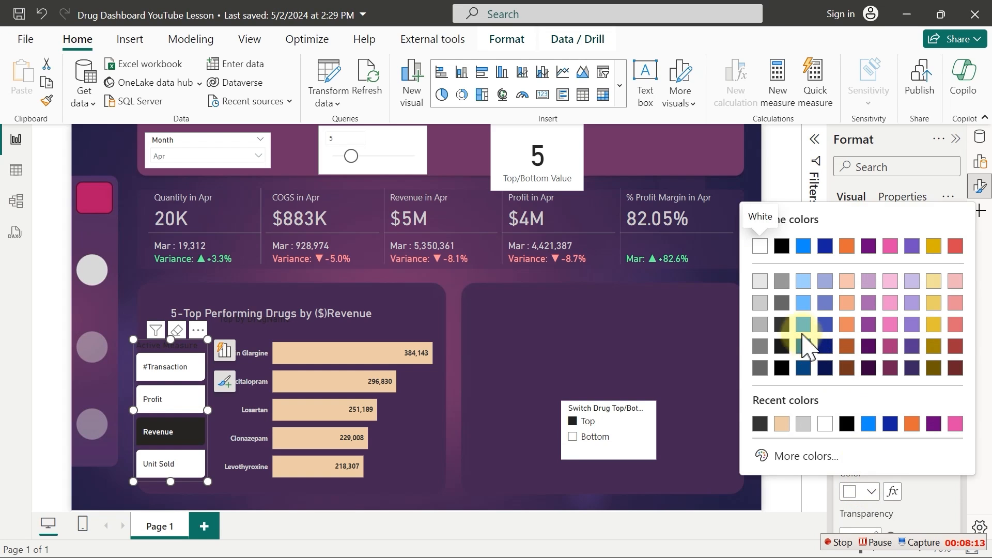
left_click(759, 304)
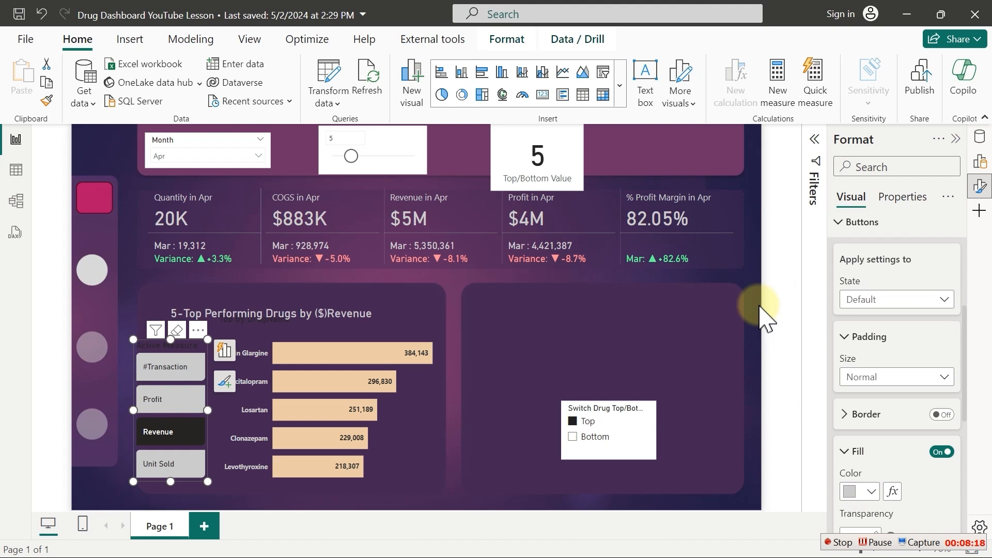
Fill the Active Measure slicer's buttons in the Selected state with the same light orange as the chart bars
left_click(888, 300)
left_click(863, 385)
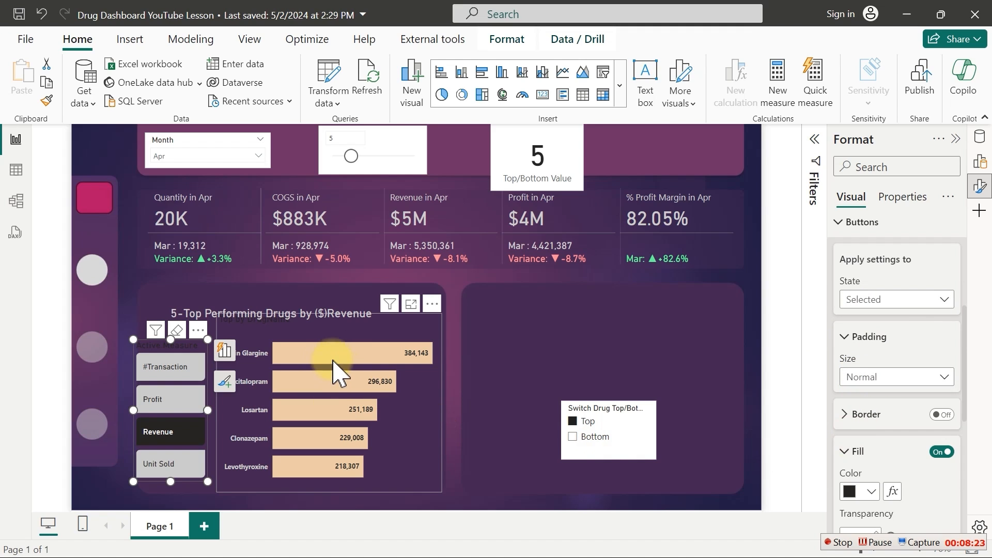
left_click(872, 491)
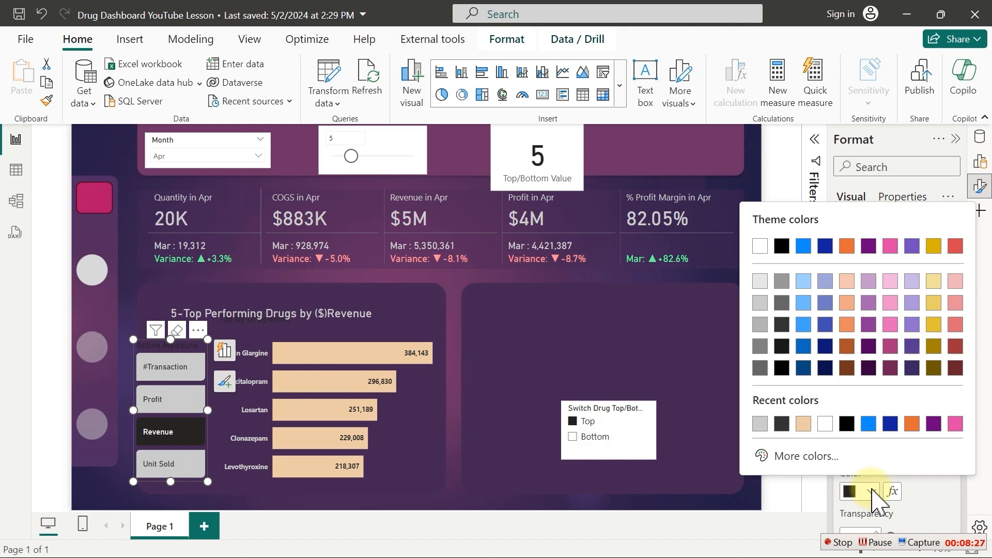
left_click(805, 425)
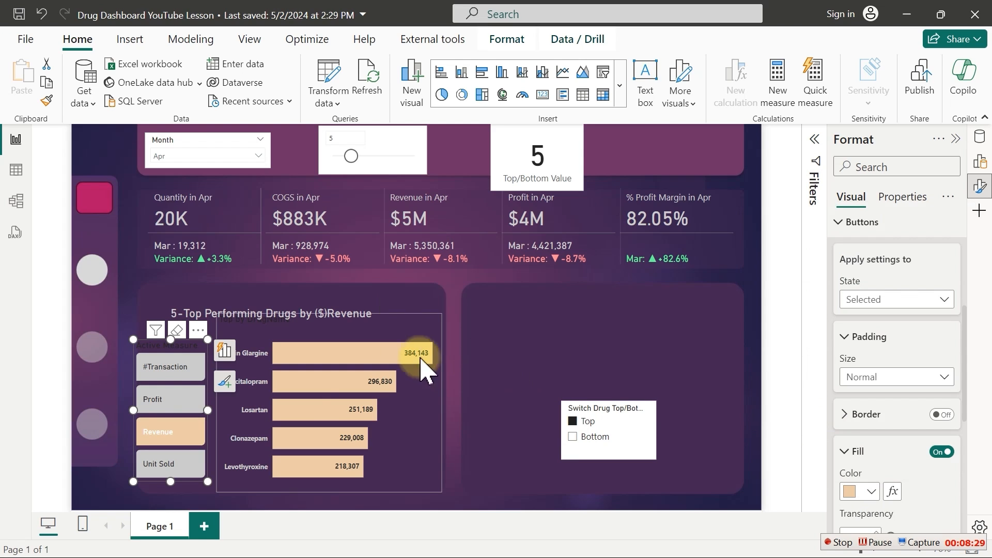
mouse_move(343, 376)
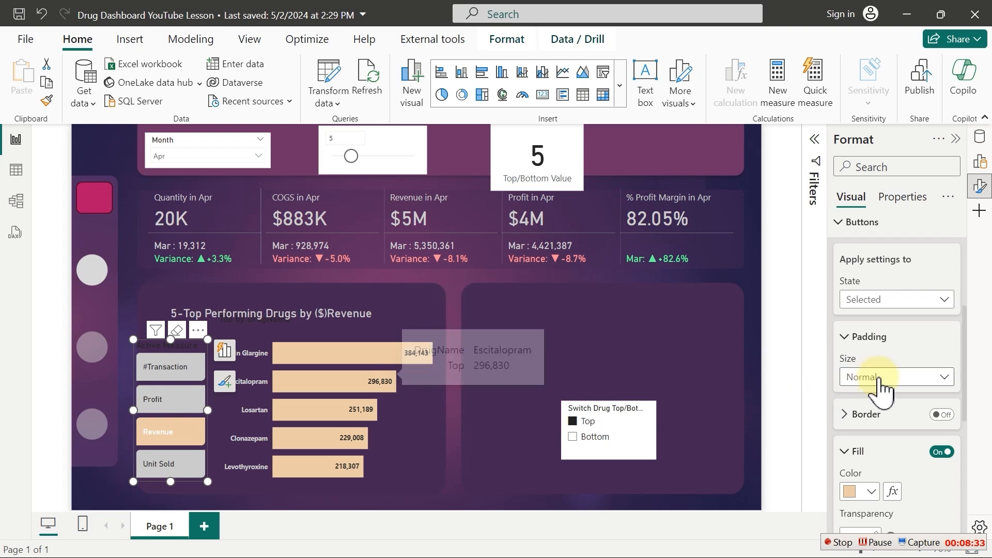
Set the callout value text of the Active Measure slicer to dark gray #333333 in the Default state
left_click_drag(963, 370, 967, 310)
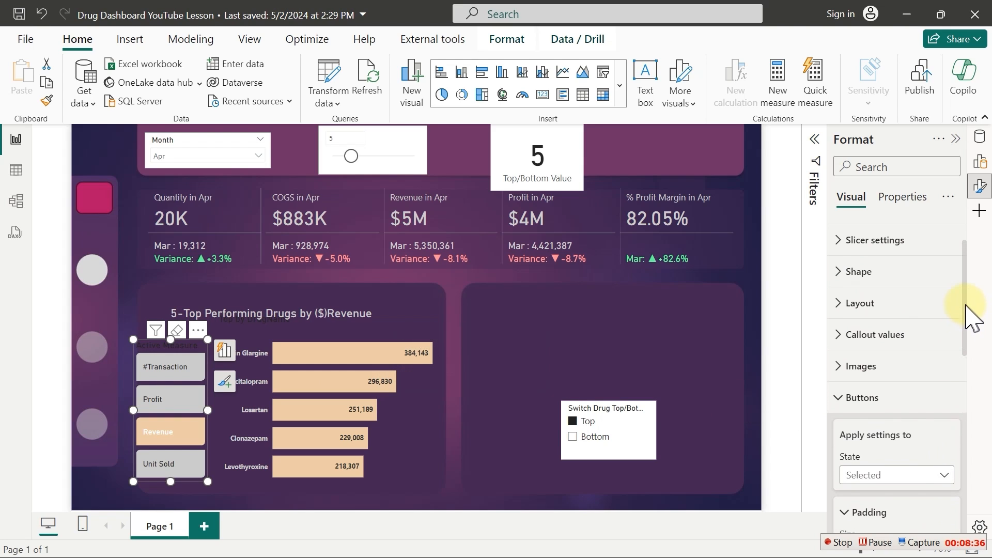
left_click(840, 336)
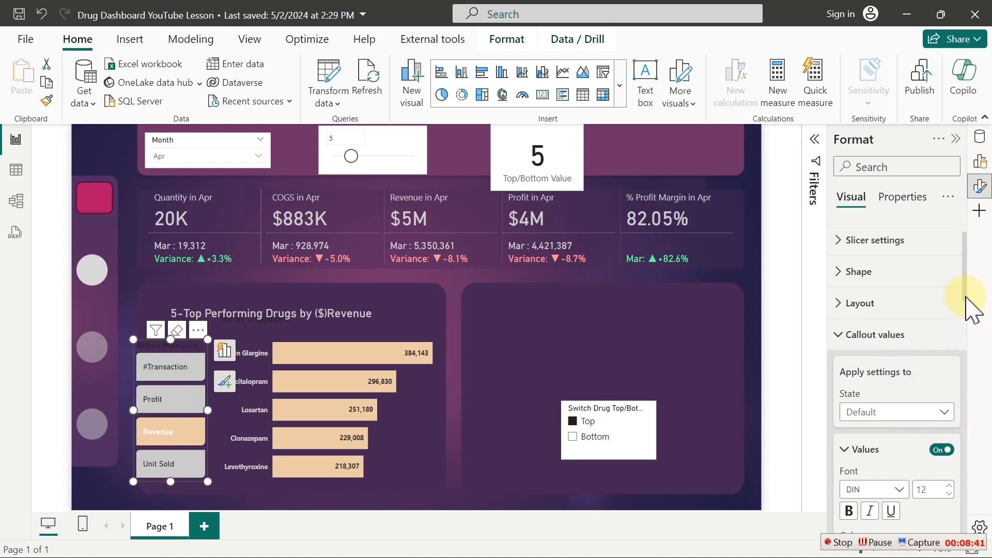
left_click_drag(965, 298, 966, 321)
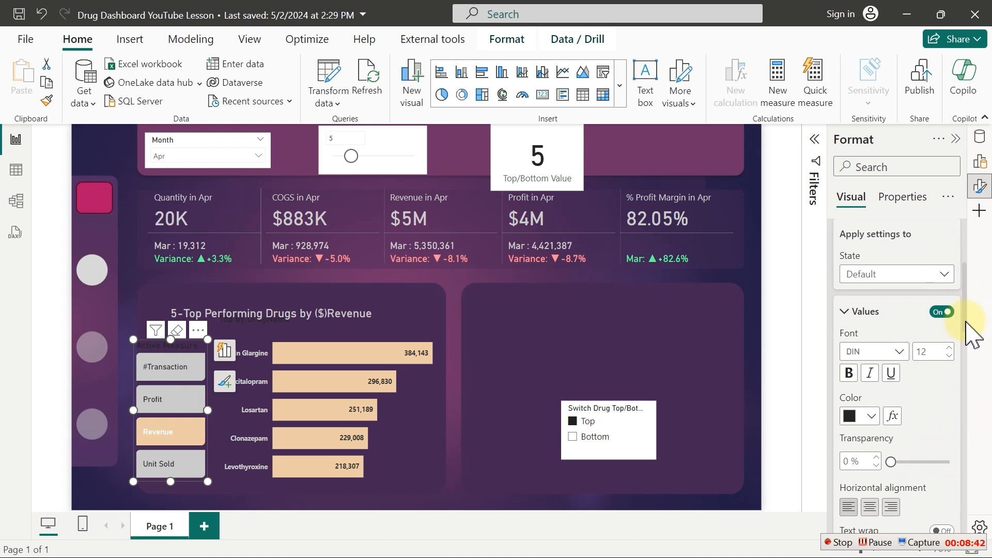
left_click(872, 417)
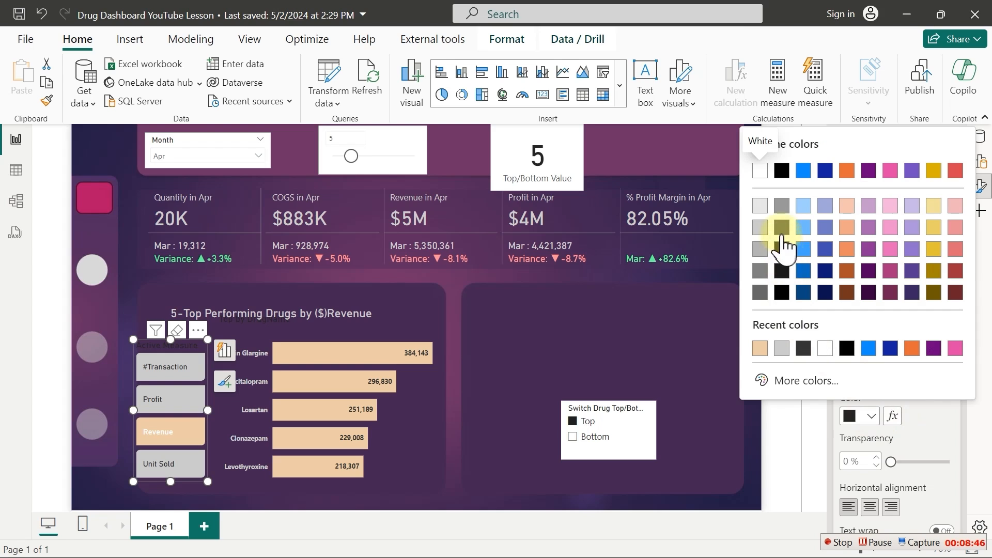
left_click(782, 228)
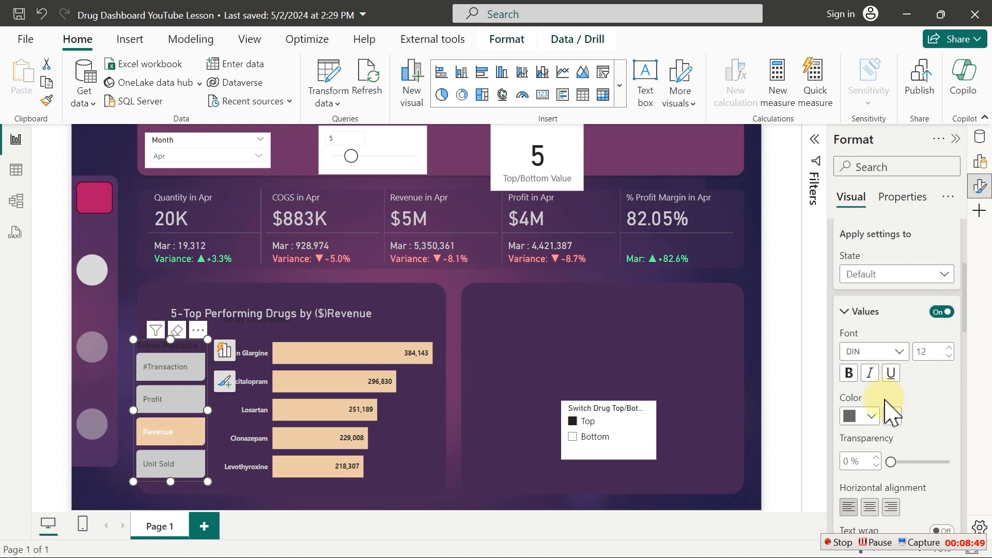
left_click(873, 419)
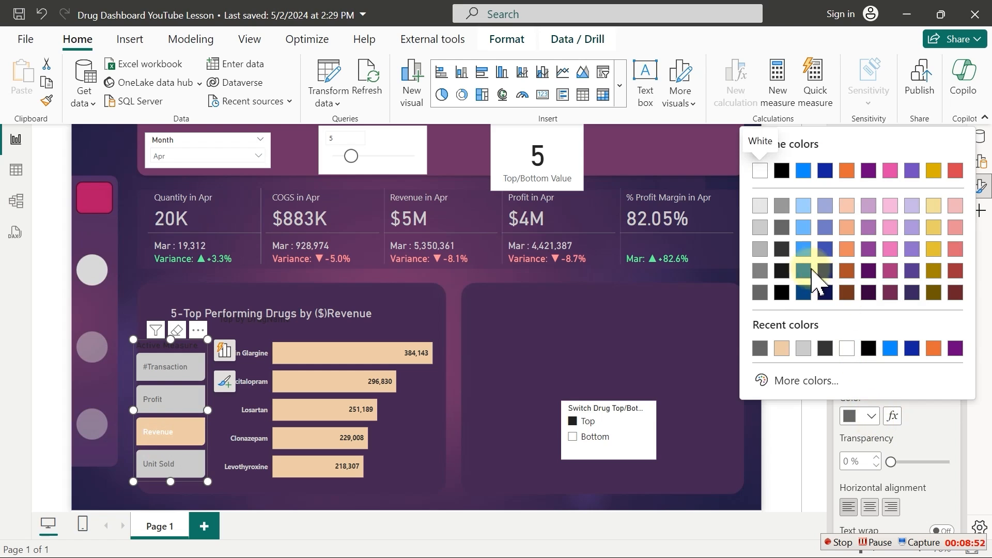
left_click(782, 249)
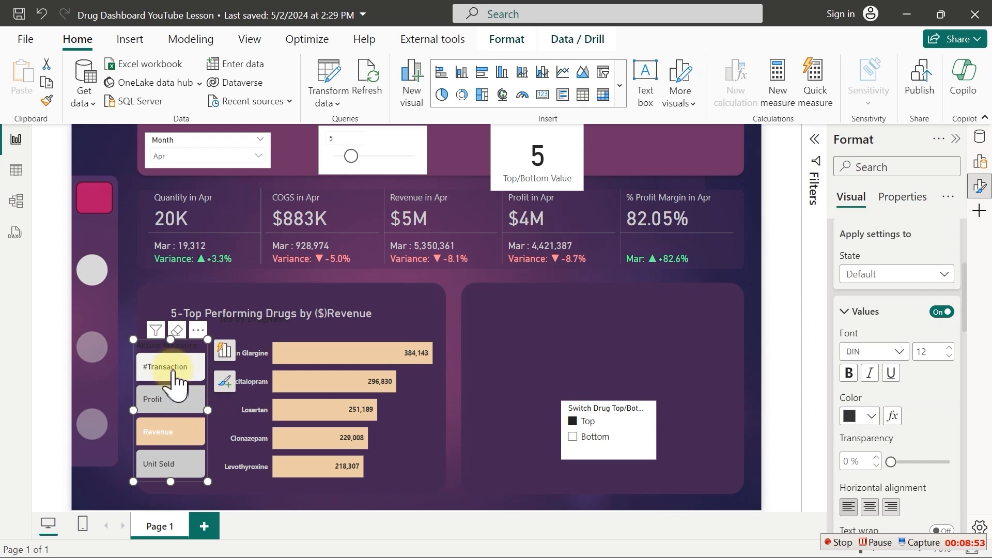
Set the slicer's callout value text to dark gray #333333 in the Selected state
left_click(875, 277)
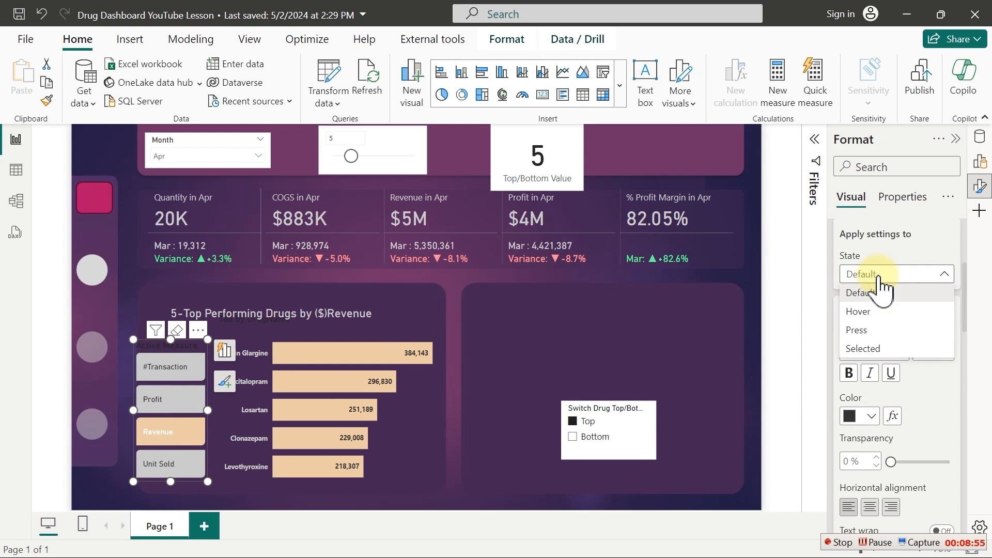
left_click(866, 349)
left_click(870, 419)
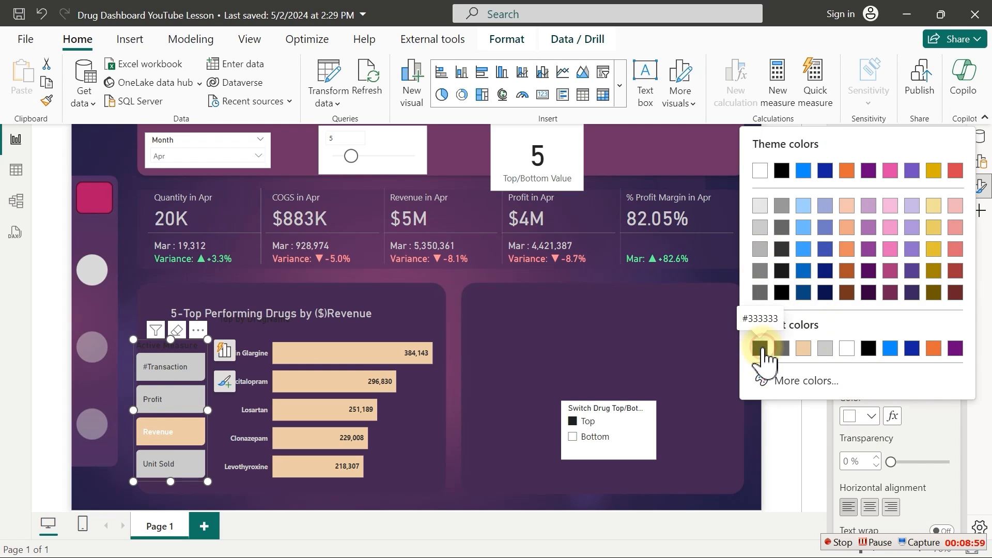
left_click(761, 349)
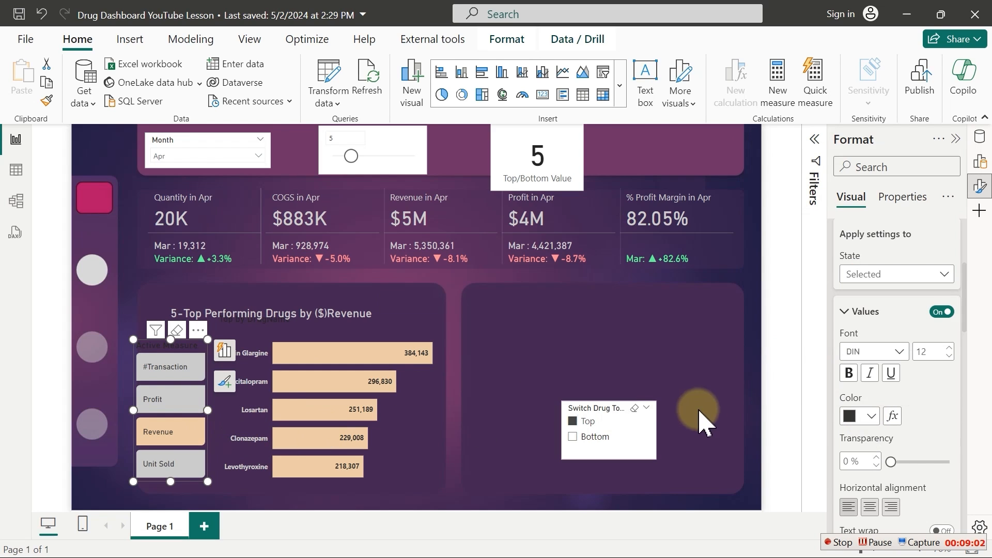
Make the slicer's callout values bold at font size 14 in the Hover state
left_click(945, 277)
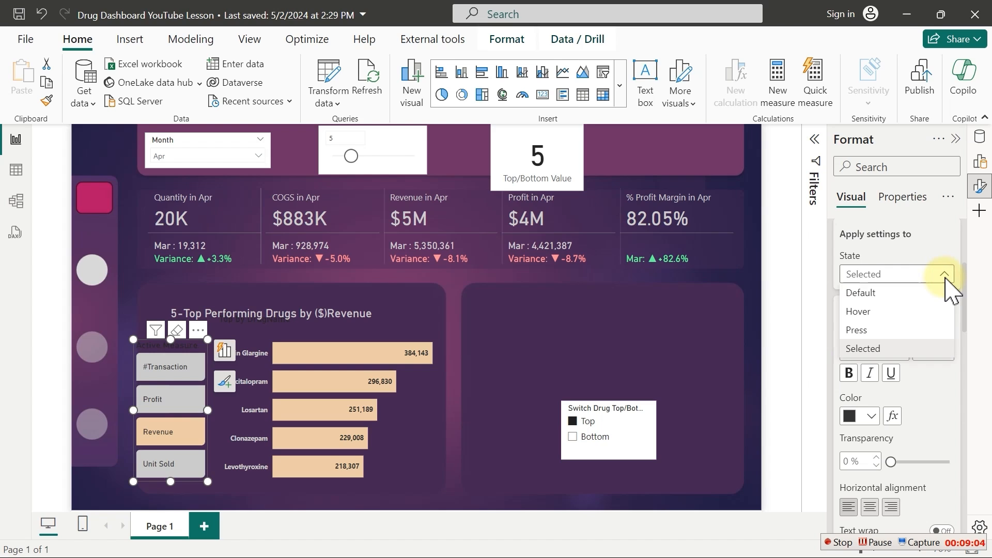
left_click(872, 312)
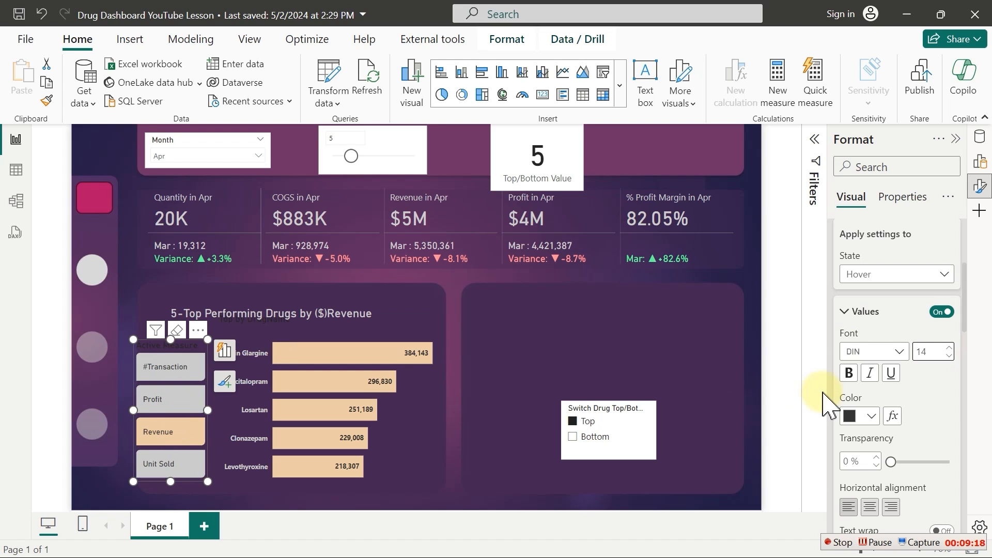
left_click(848, 379)
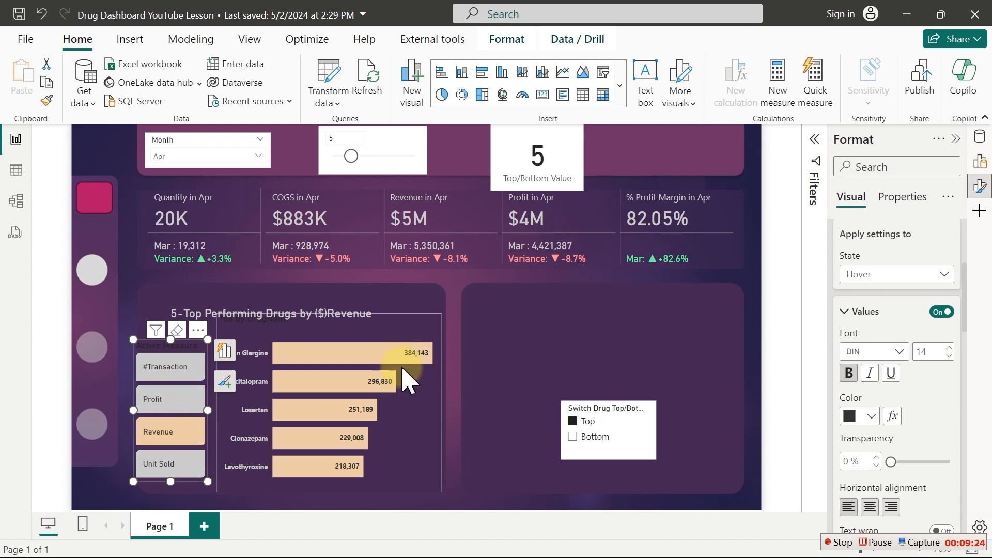
Fill the Active Measure slicer's buttons in the Hover state with #a0a7d8 (Theme color 2, 60% lighter)
left_click_drag(971, 318, 966, 444)
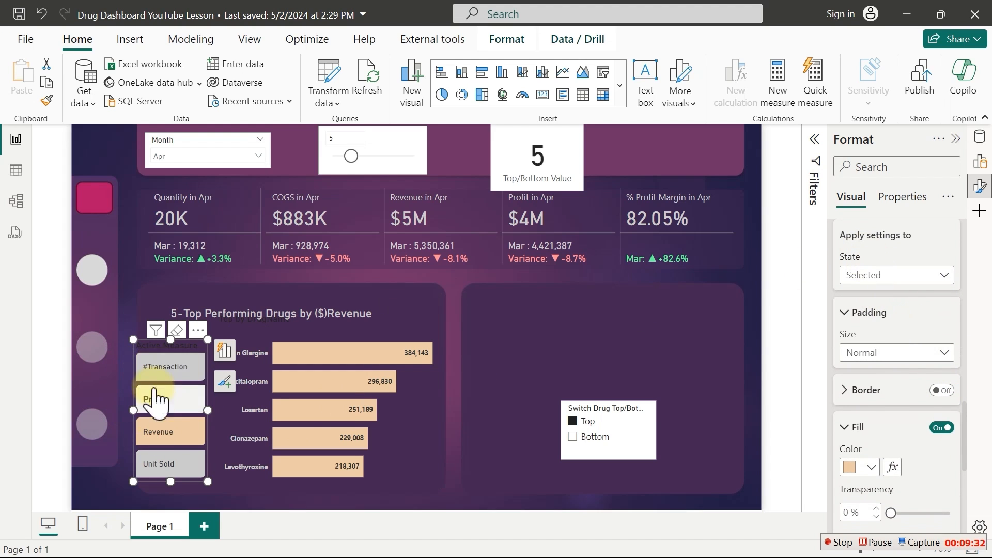
left_click(921, 279)
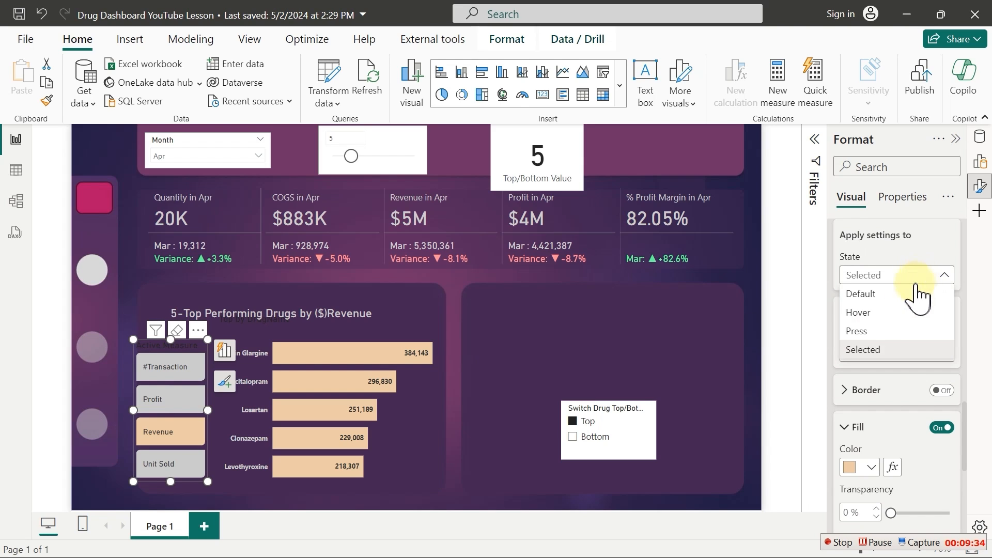
left_click(873, 320)
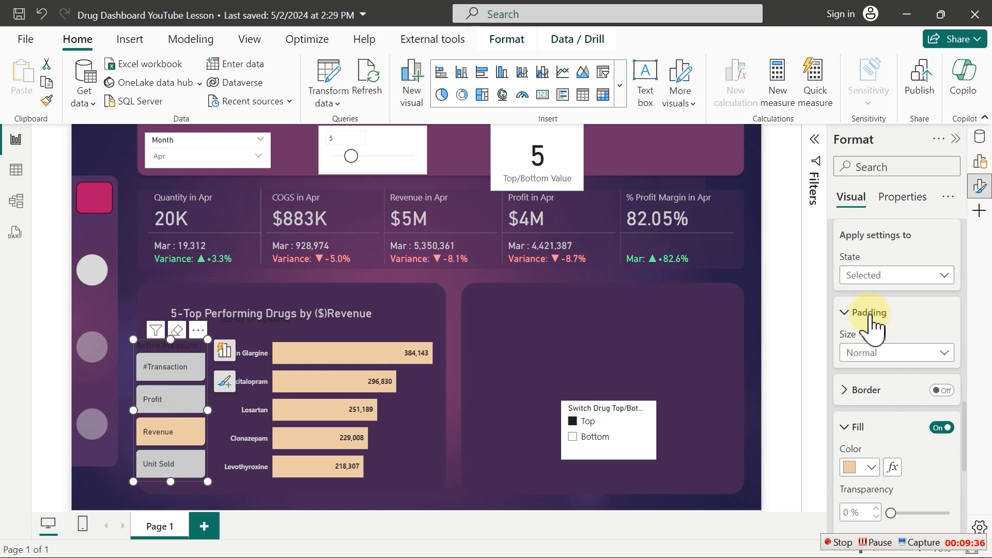
left_click(872, 468)
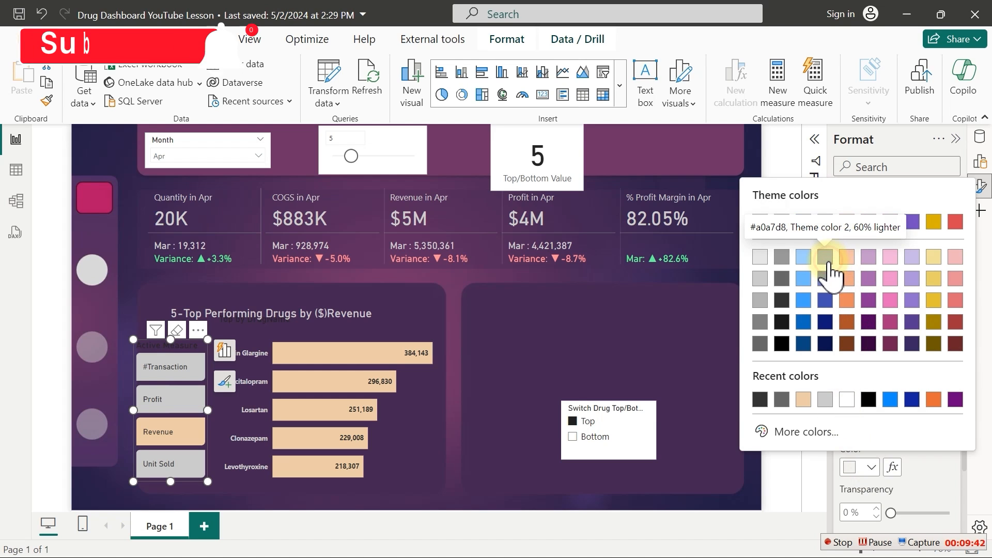
left_click(825, 278)
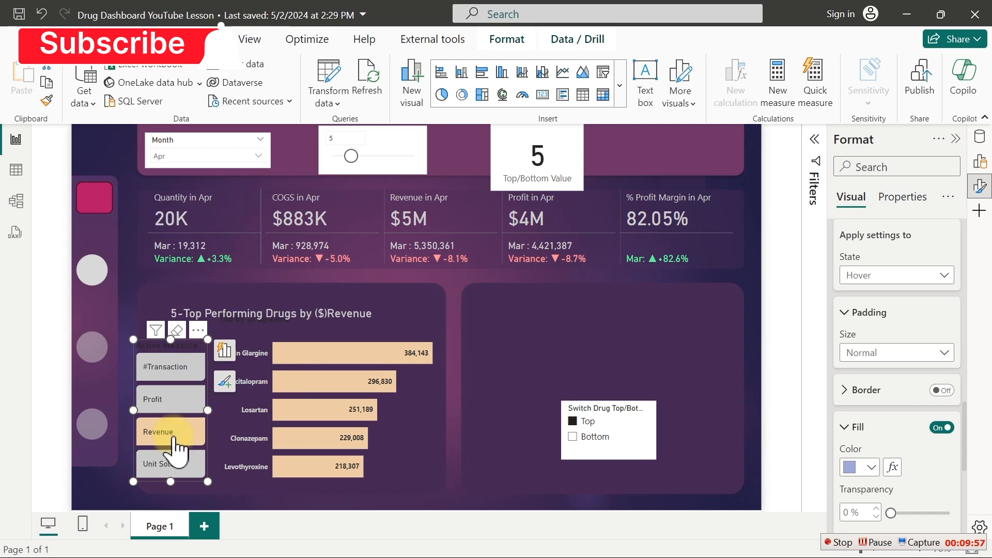
mouse_move(333, 364)
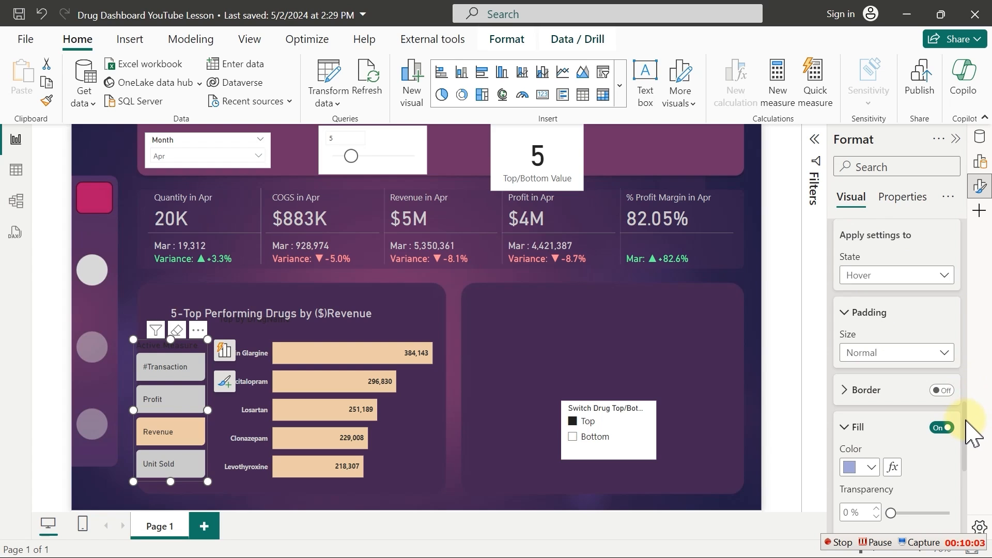
Turn off the Active Measure slicer's title and shrink the slicer slightly from its upper and left edges
left_click_drag(966, 420, 965, 242)
left_click(887, 370)
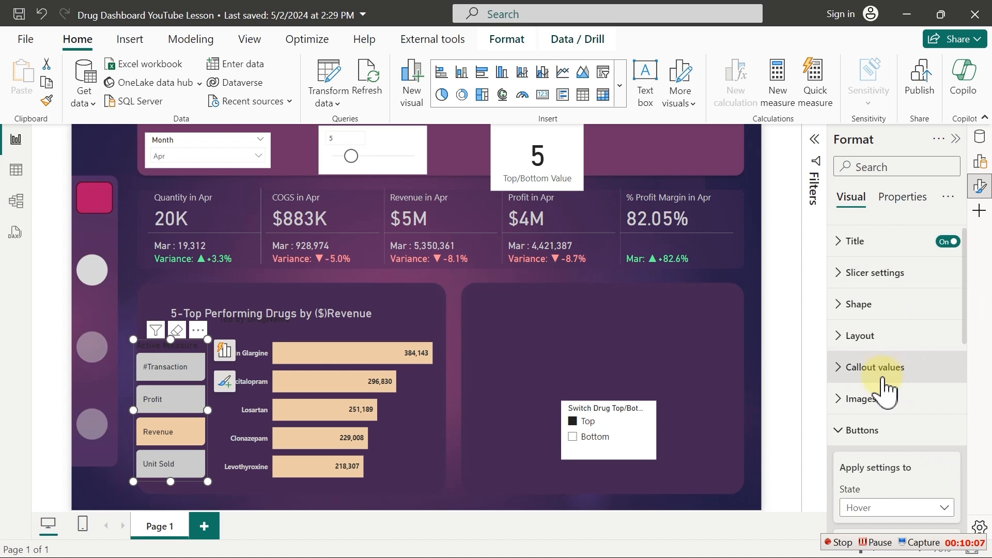
left_click(860, 430)
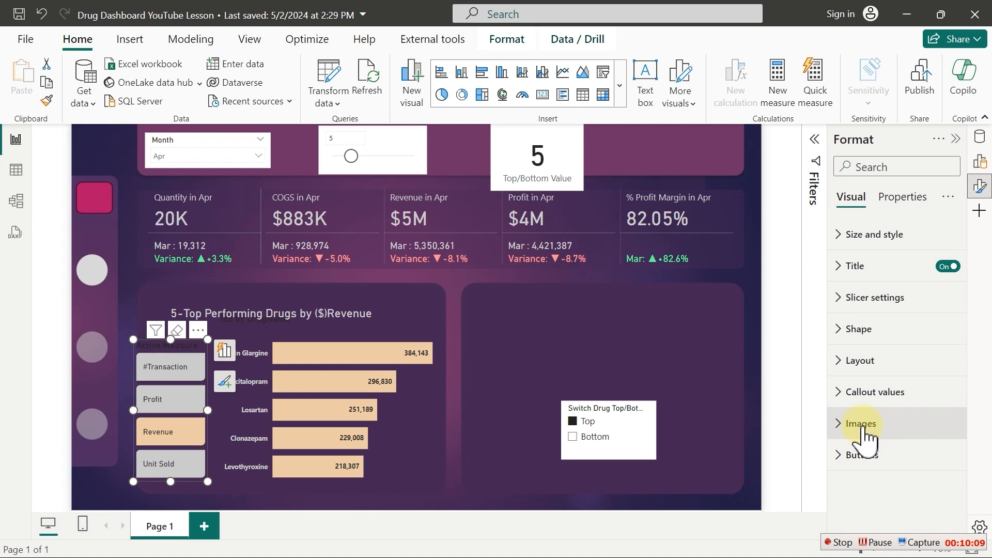
left_click(945, 267)
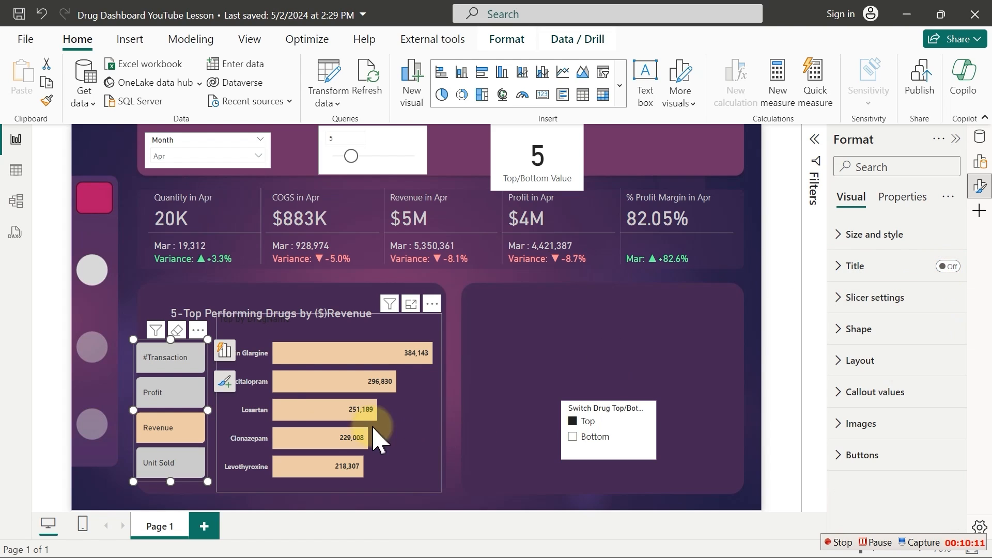
left_click_drag(171, 340, 173, 366)
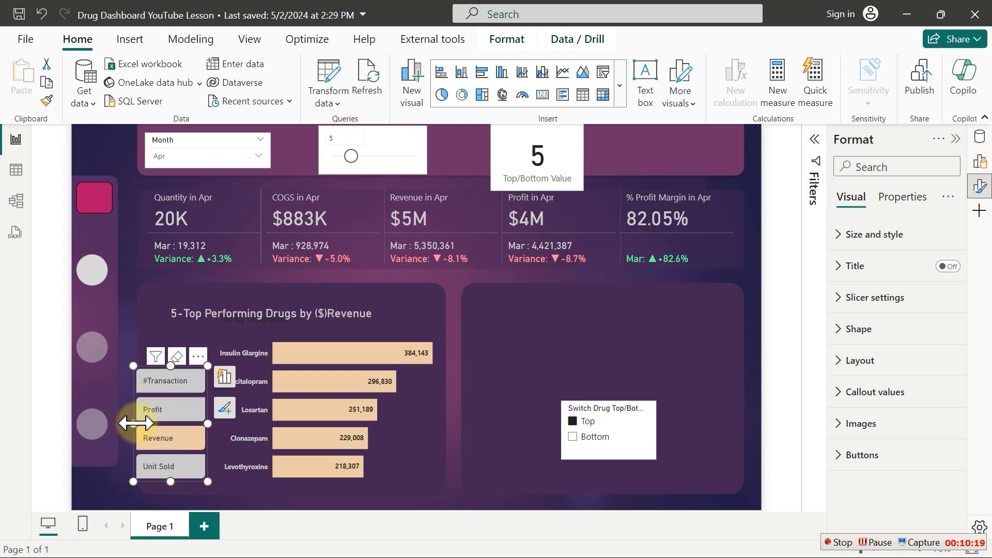
left_click_drag(140, 425, 144, 425)
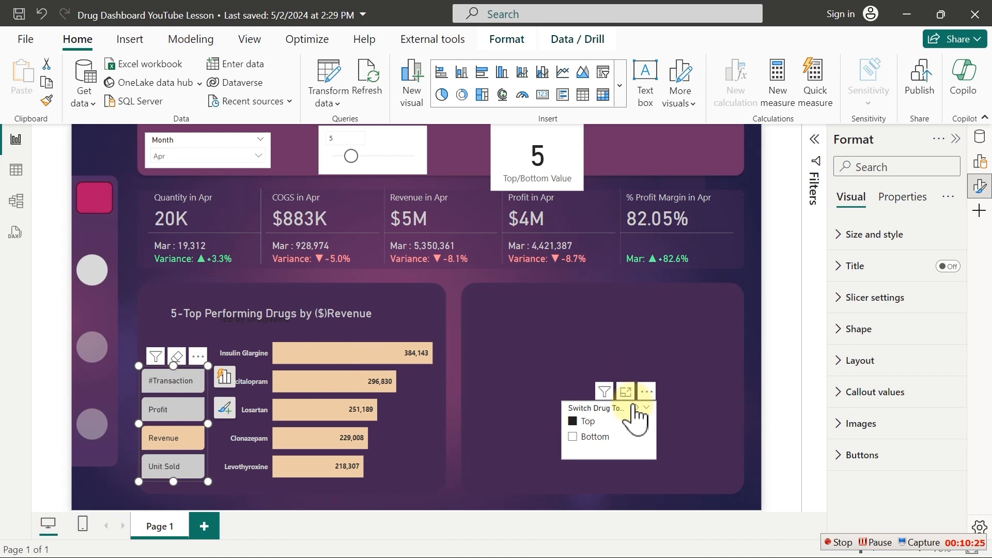
Clear the selection in the Switch Drug Top/Bottom slicer and select Top again
left_click(609, 407)
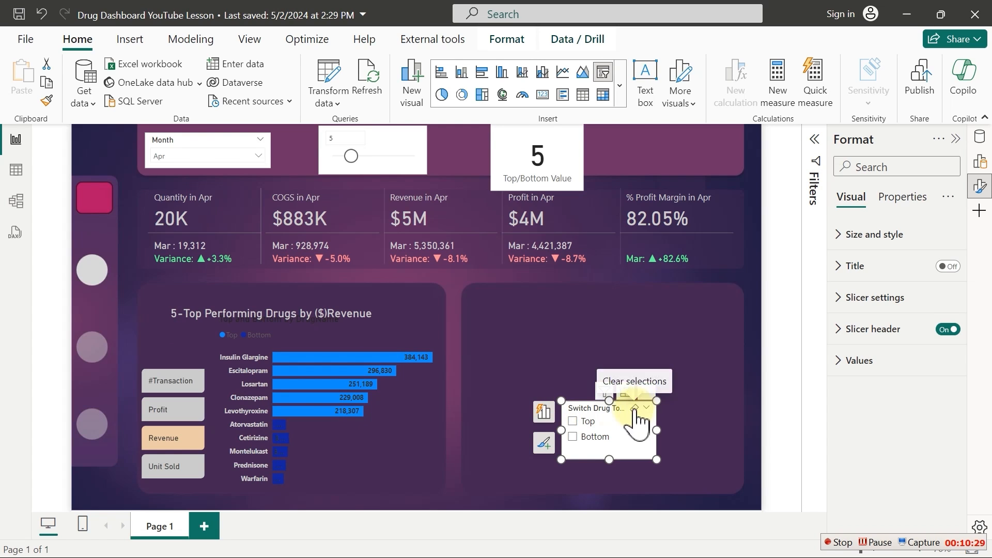
left_click(573, 422)
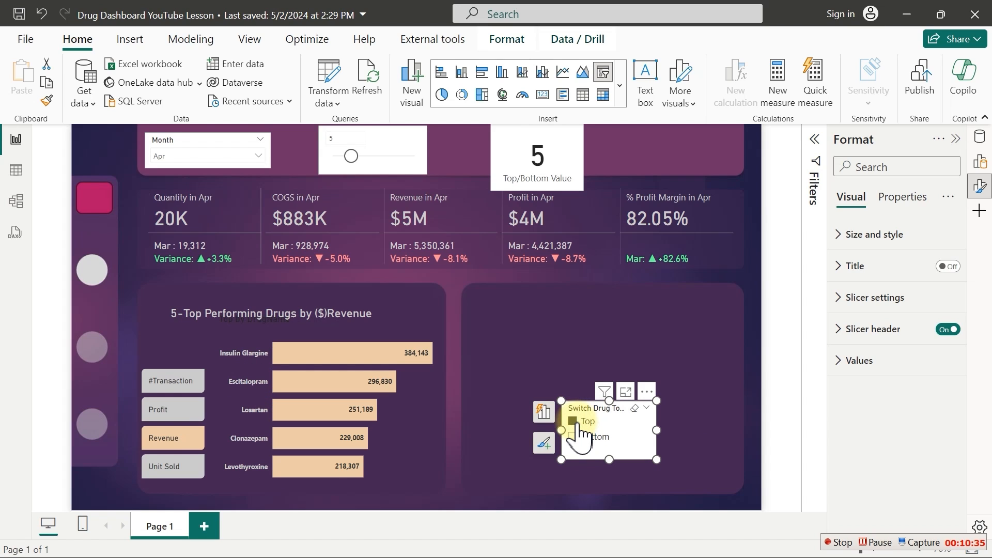
left_click(573, 422)
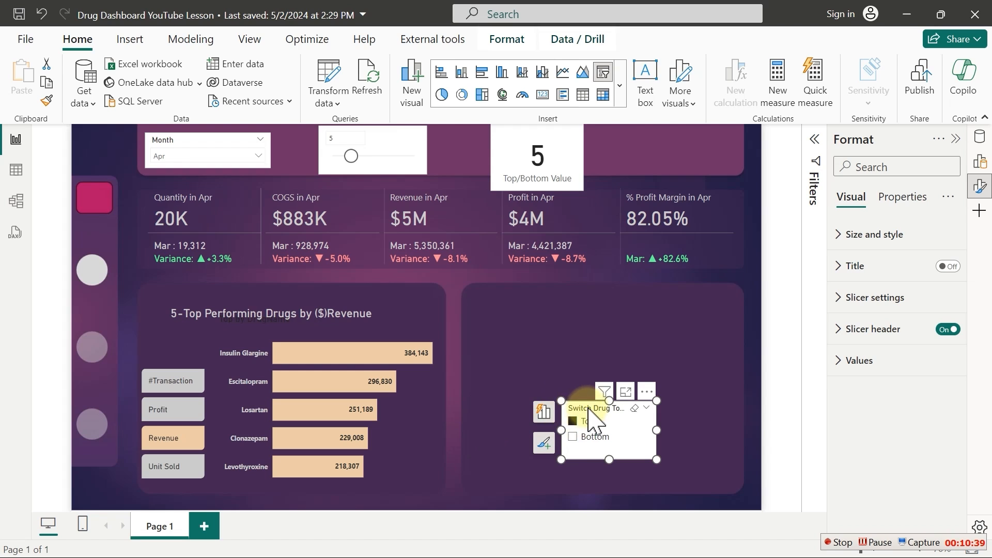
Convert the Switch Drug Top/Bottom slicer into a button slicer
left_click(621, 86)
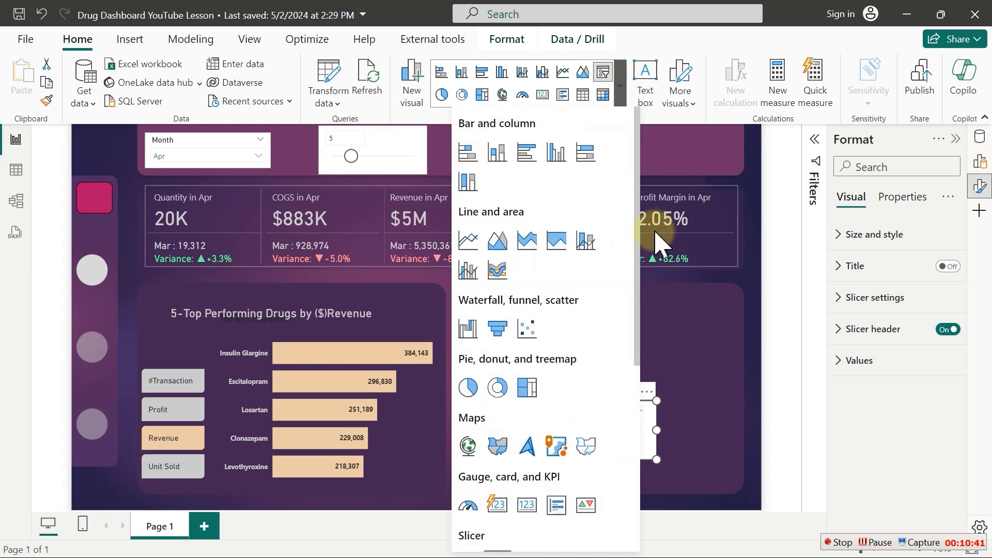
left_click_drag(637, 201, 643, 322)
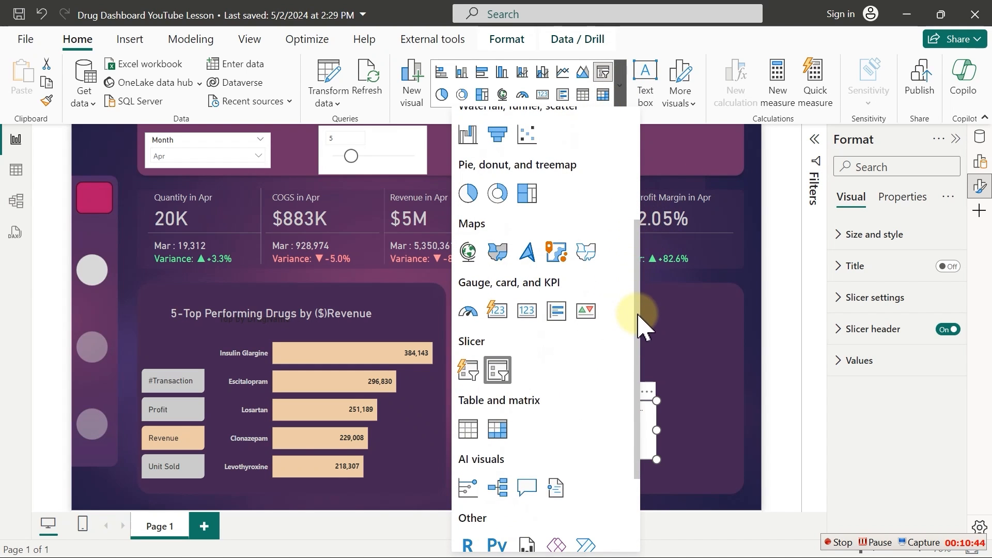
left_click(469, 371)
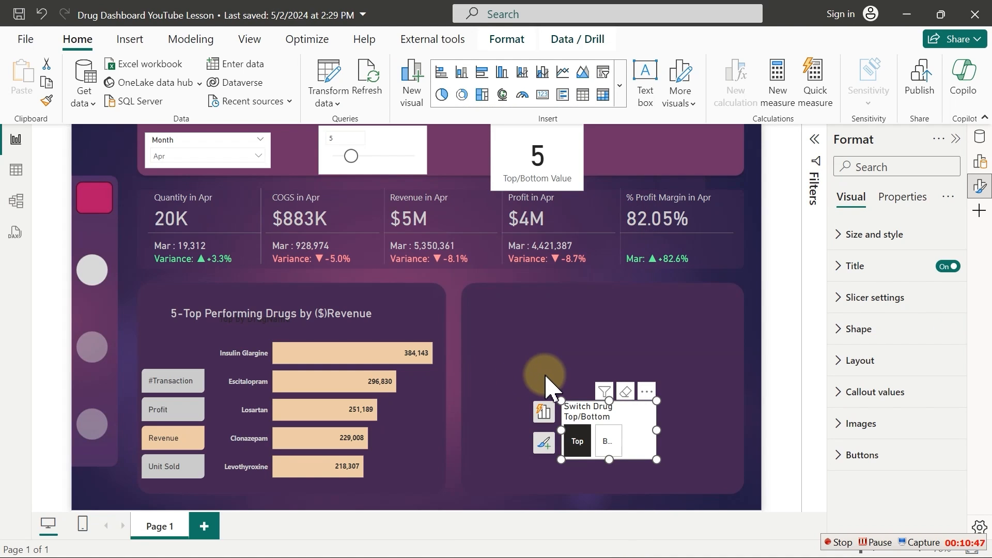
Copy the Active Measure slicer's formatting onto the Switch Drug Top/Bottom slicer
left_click(164, 379)
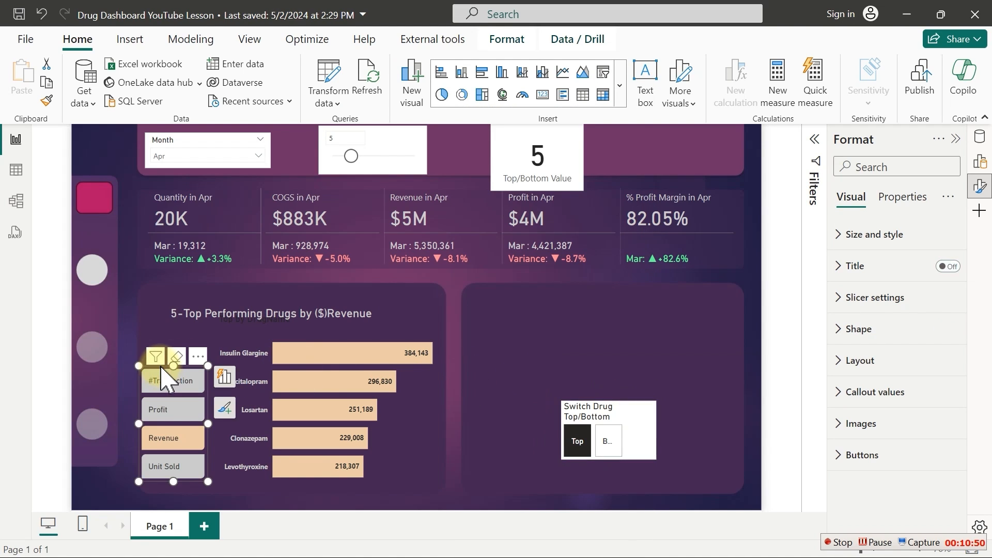
left_click(48, 102)
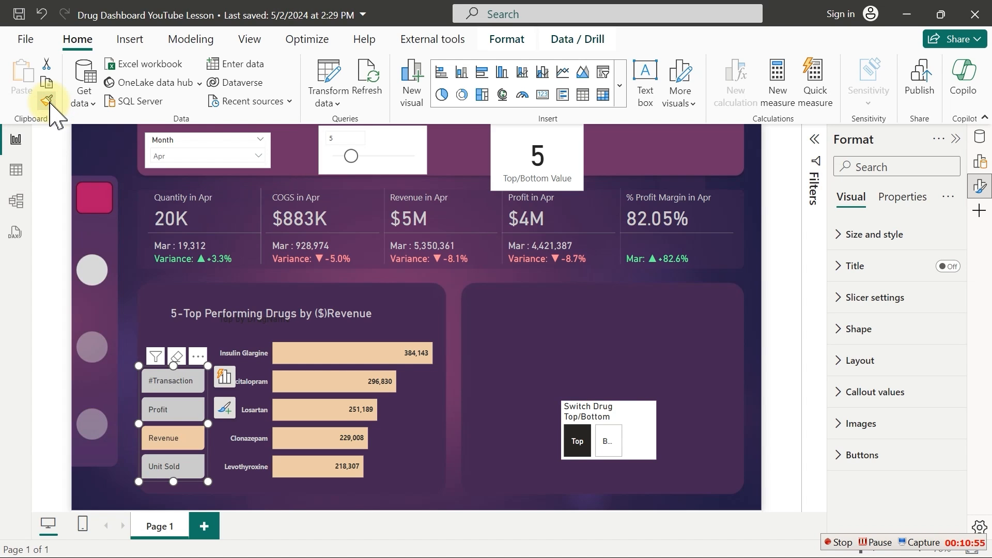
left_click(658, 423)
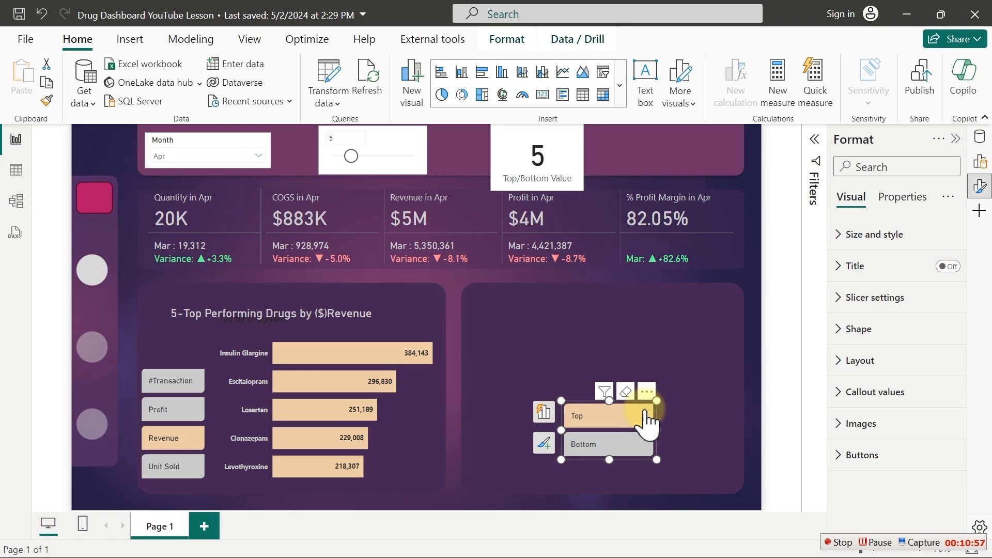
Arrange the Top/Bottom slicer's buttons in 2 columns and resize the slicer to a compact single row
left_click_drag(652, 427, 631, 427)
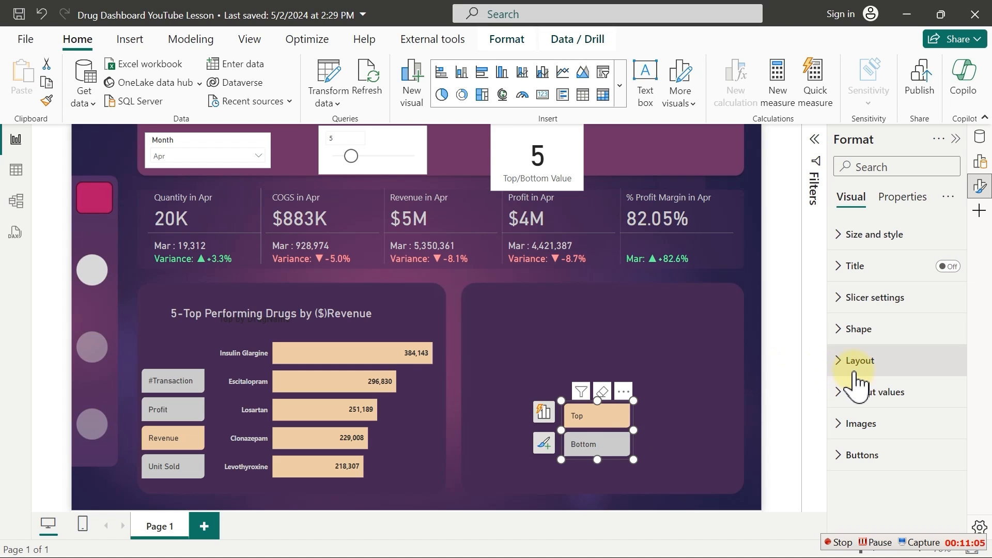
left_click(856, 368)
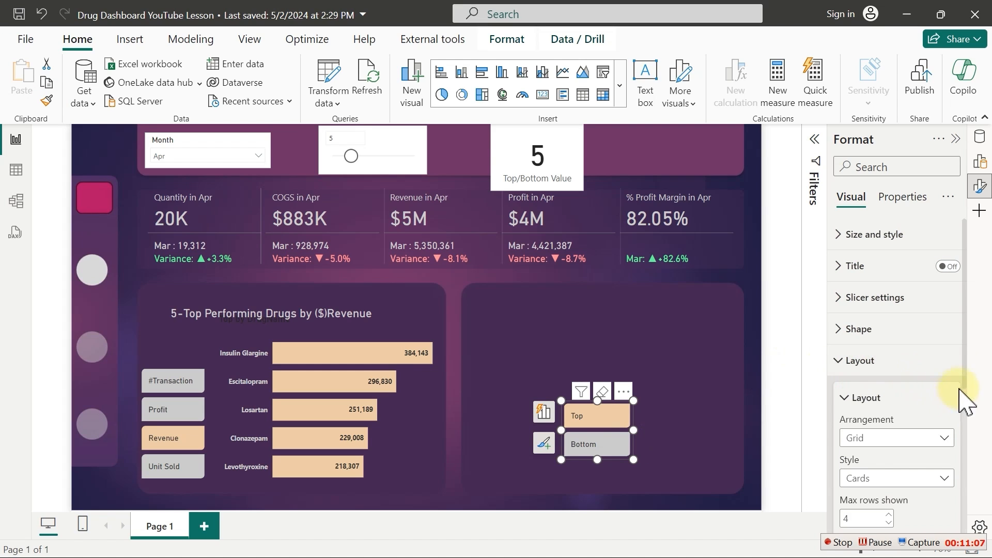
left_click_drag(966, 350, 970, 429)
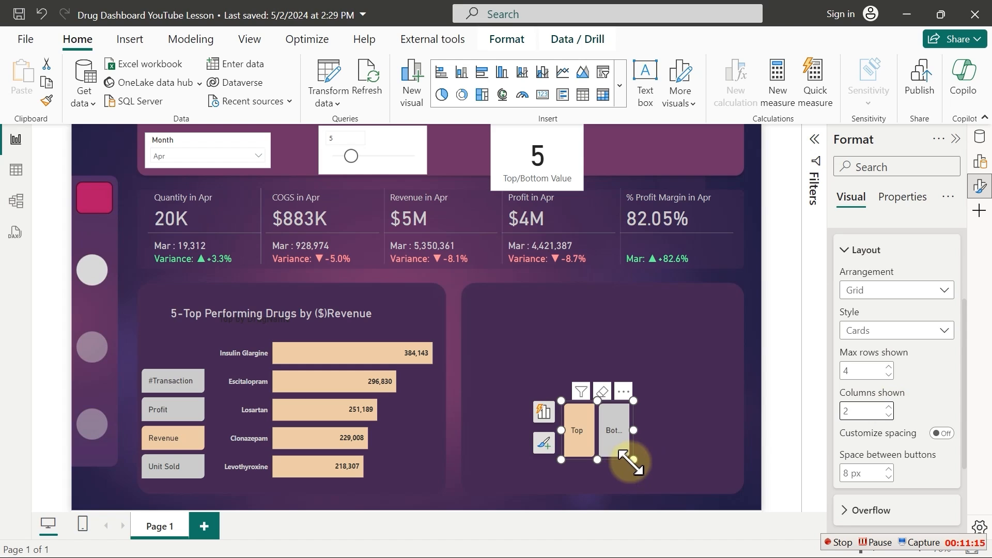
left_click_drag(633, 459, 645, 432)
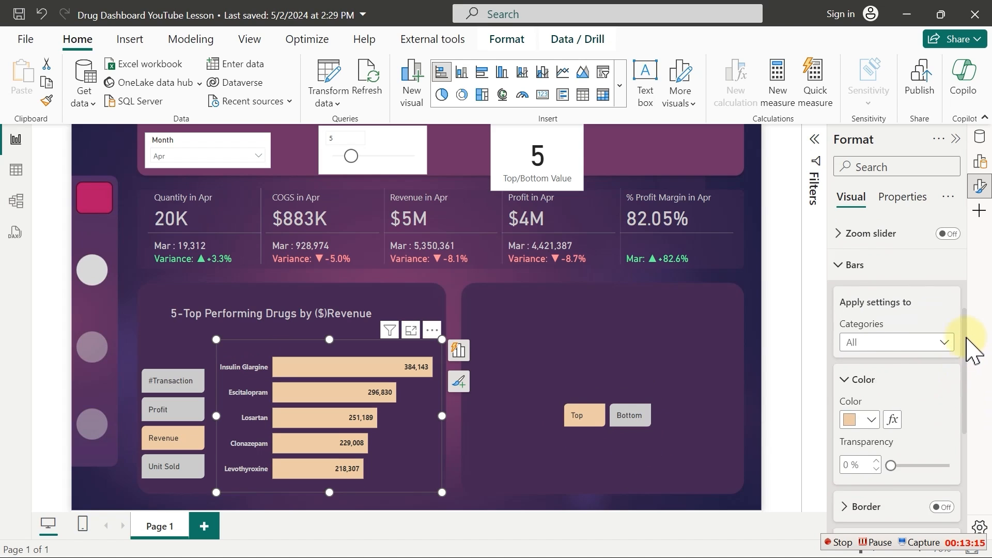
Try ribbons between the bars of the top performing drugs chart and turn them off again
scroll(964, 336, "up", 2)
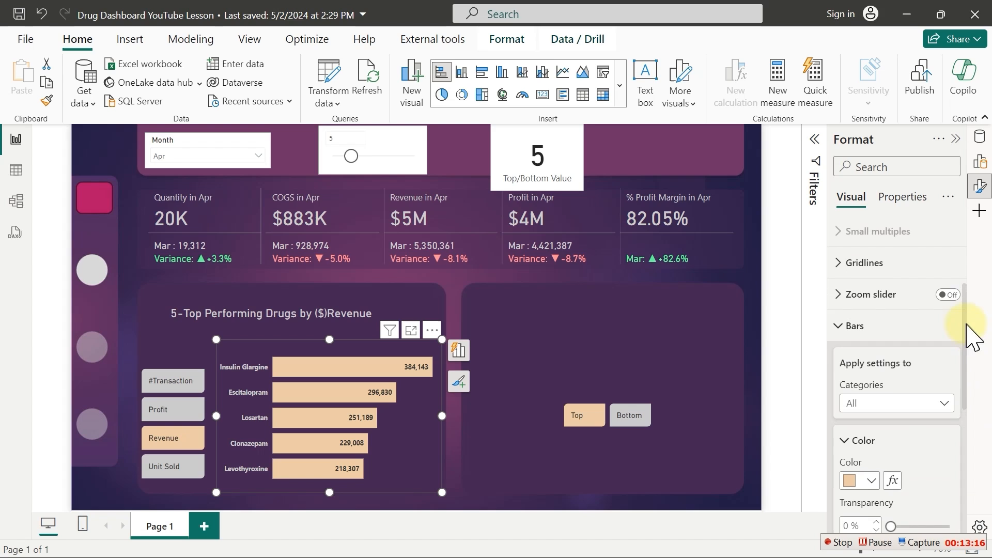
left_click(906, 331)
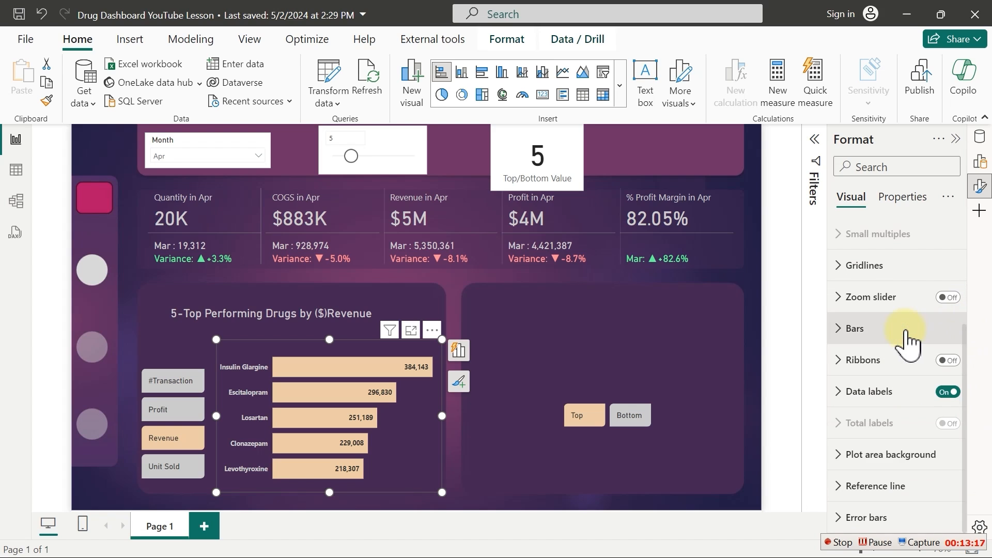
left_click(854, 329)
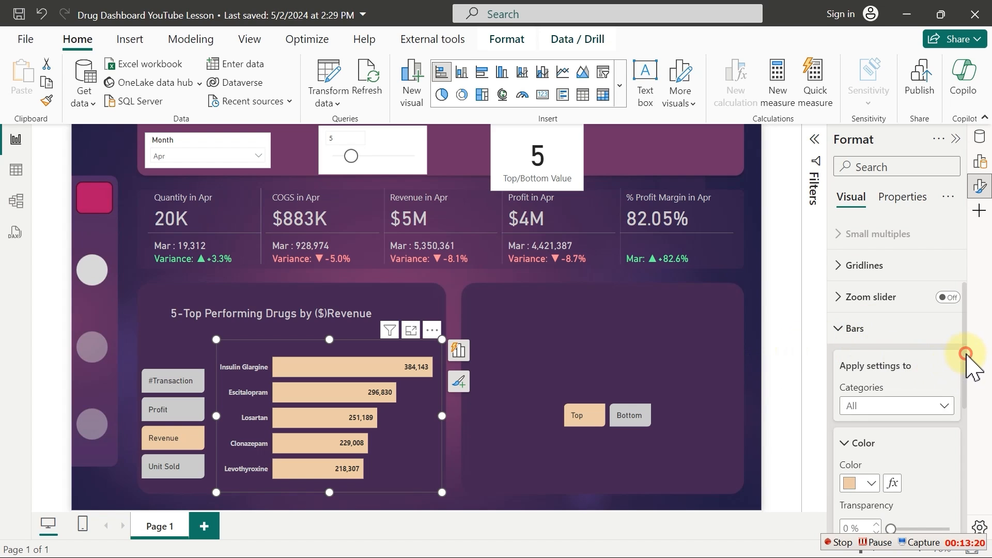
left_click_drag(966, 356, 960, 448)
left_click(949, 443)
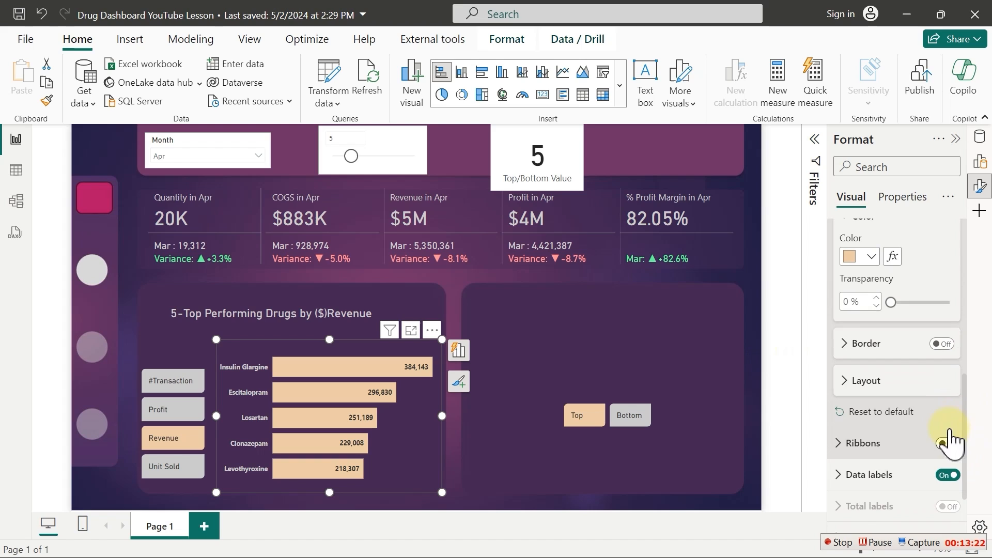
left_click(850, 385)
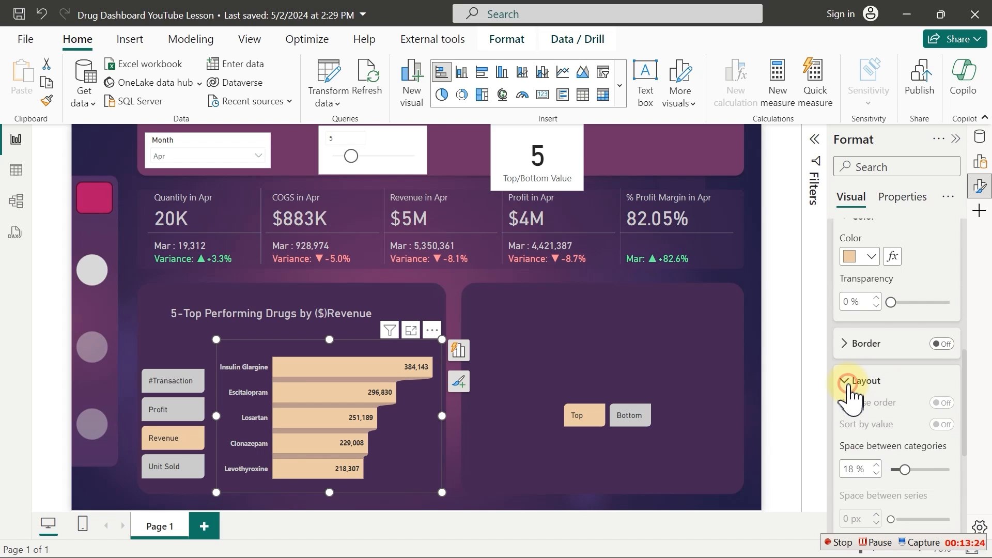
left_click(846, 382)
left_click(949, 444)
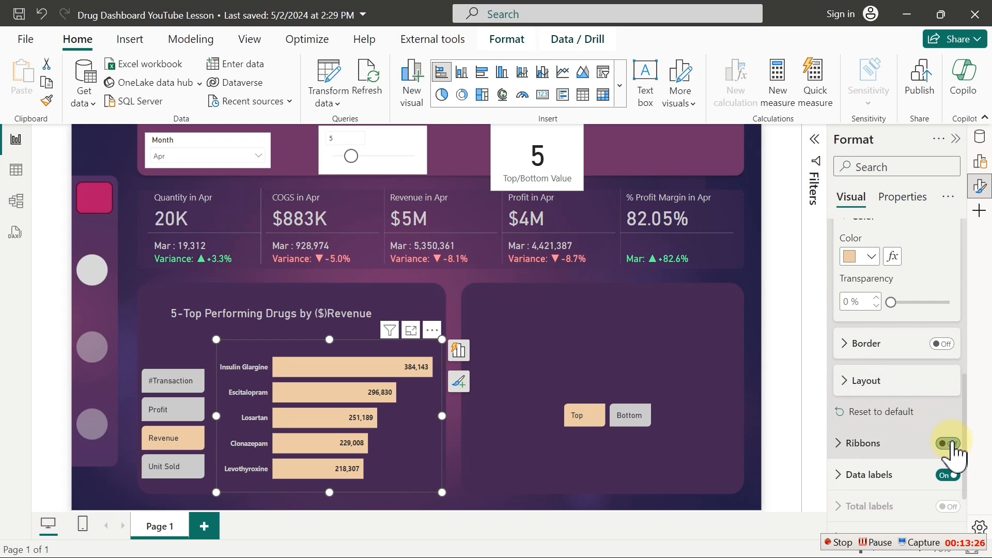
Set the bar chart's space between categories to 45% and lower the chart's upper edge slightly
left_click(866, 382)
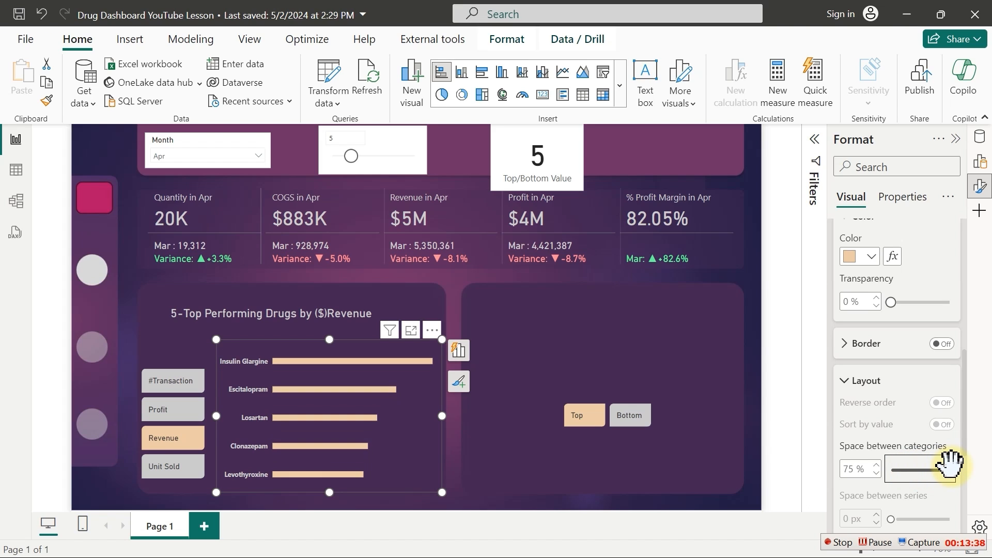
left_click_drag(950, 468, 925, 467)
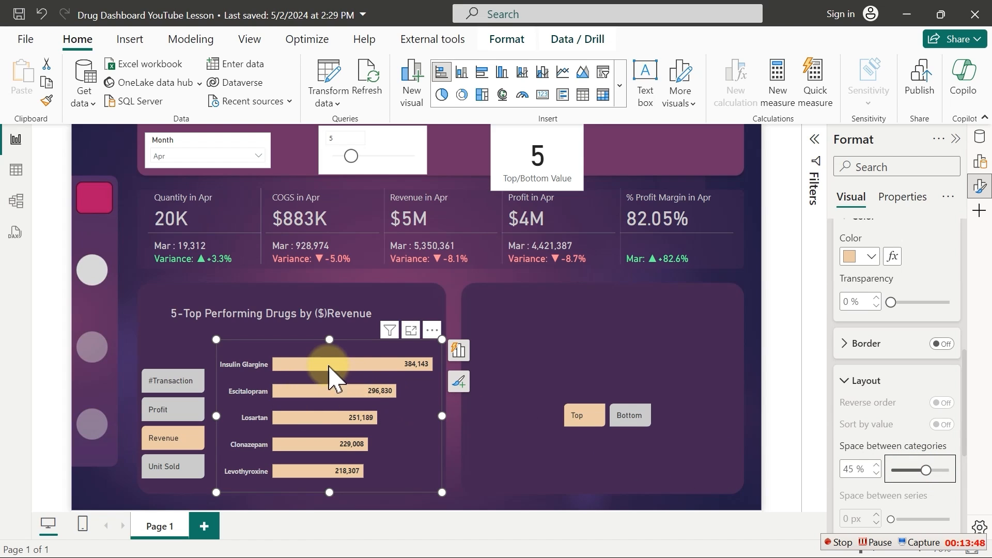
left_click_drag(331, 340, 332, 351)
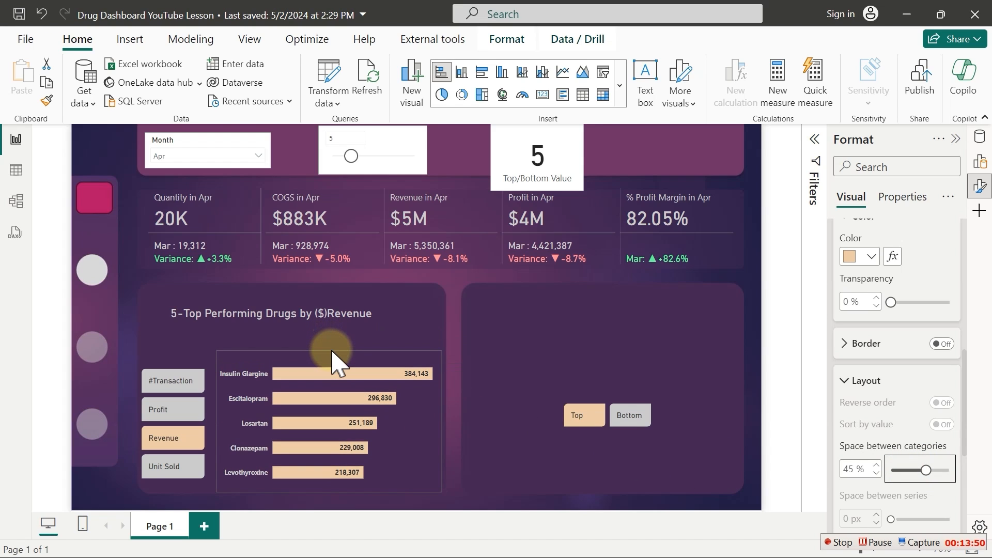
left_click(332, 350)
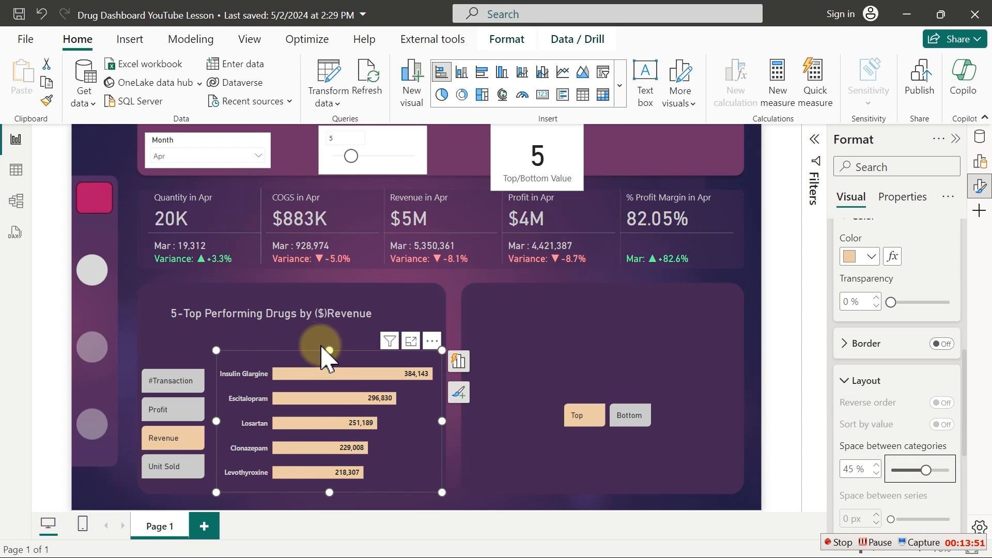
Move the "5-Top Performing Drugs by ($)Revenue" title card down to just above the bar chart
left_click(305, 323)
left_click_drag(299, 323, 294, 344)
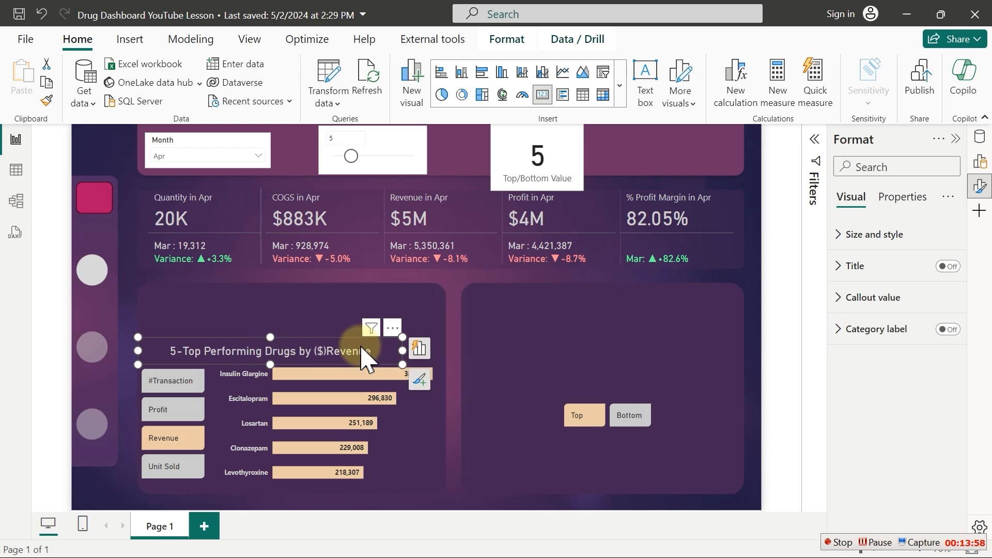
Move the Top/Bottom button slicer and the numeric slider slicer side by side above the bar chart's title card
left_click(602, 413)
left_click_drag(602, 414, 184, 292)
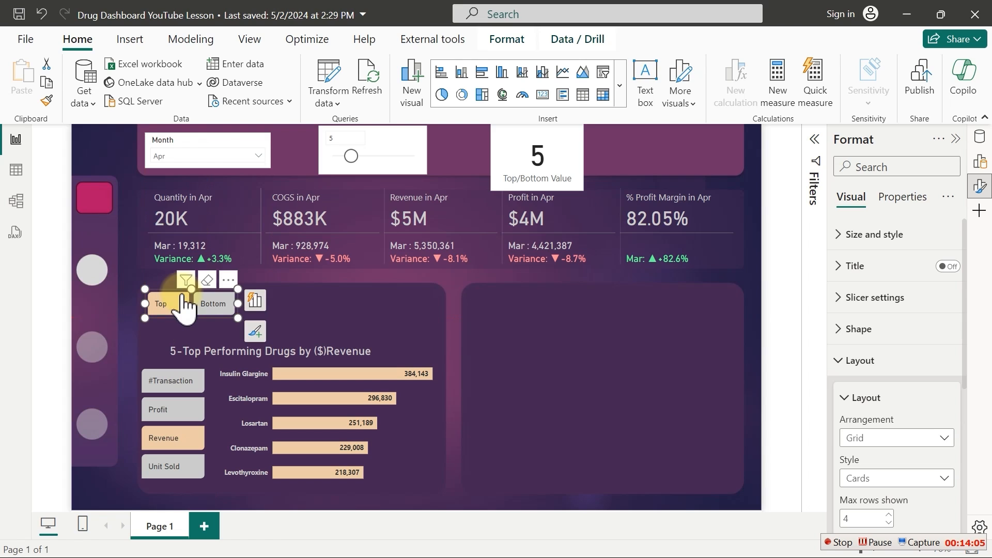
left_click(388, 144)
left_click_drag(387, 144, 334, 297)
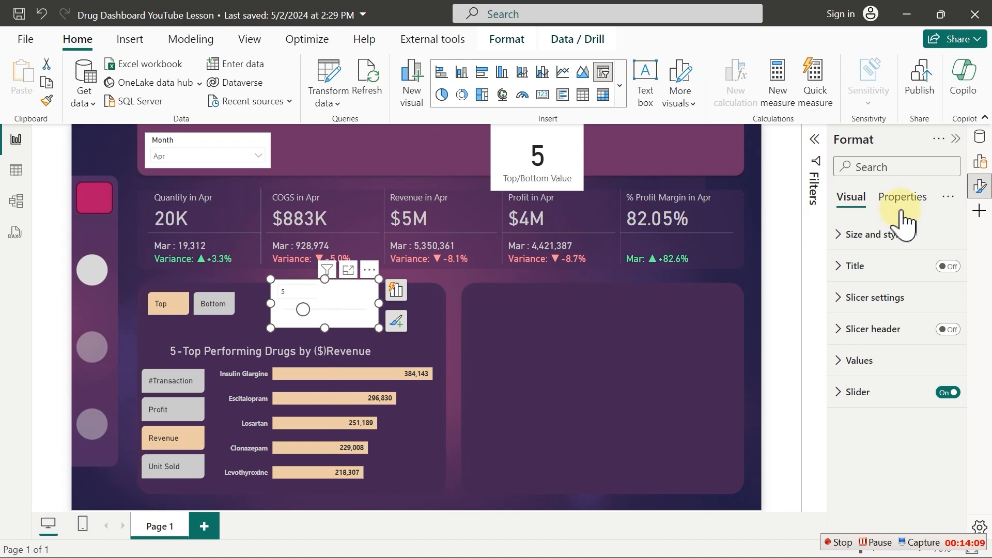
Turn off the numeric slider slicer's background
left_click(981, 145)
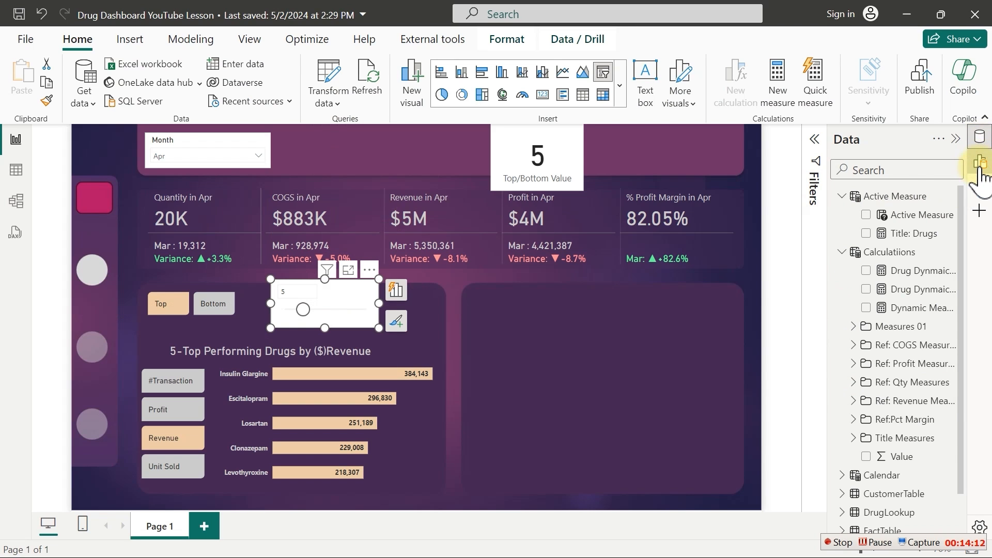
left_click(981, 167)
left_click(980, 185)
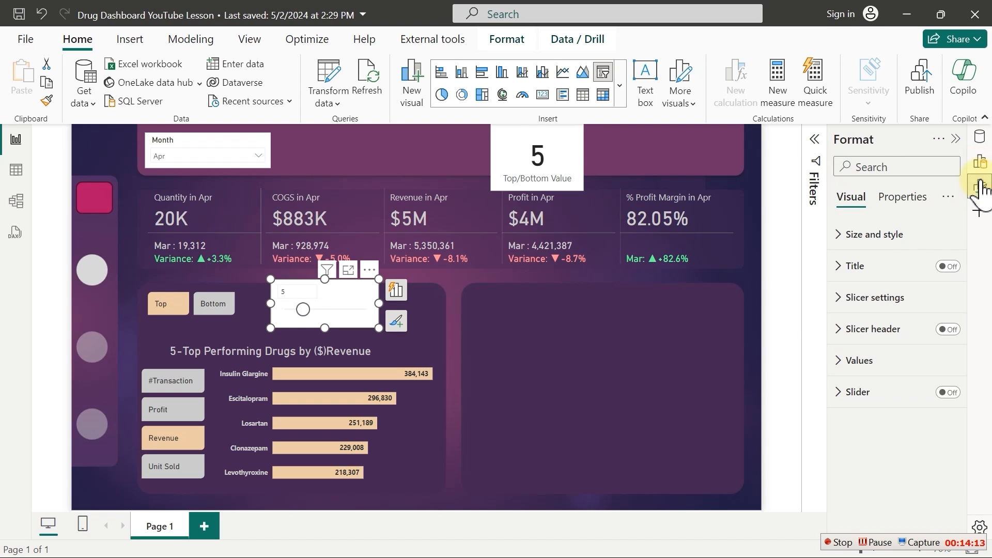
left_click(869, 243)
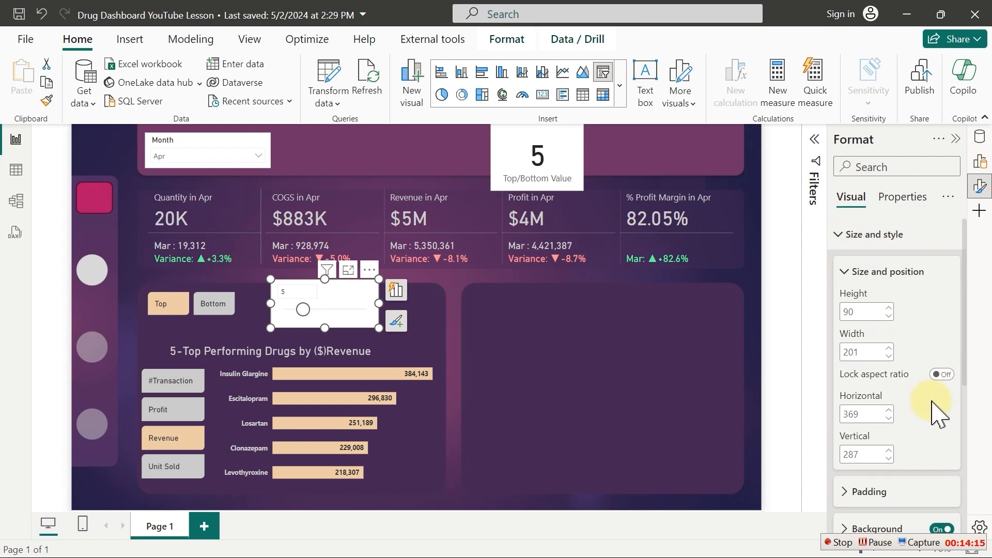
left_click(943, 528)
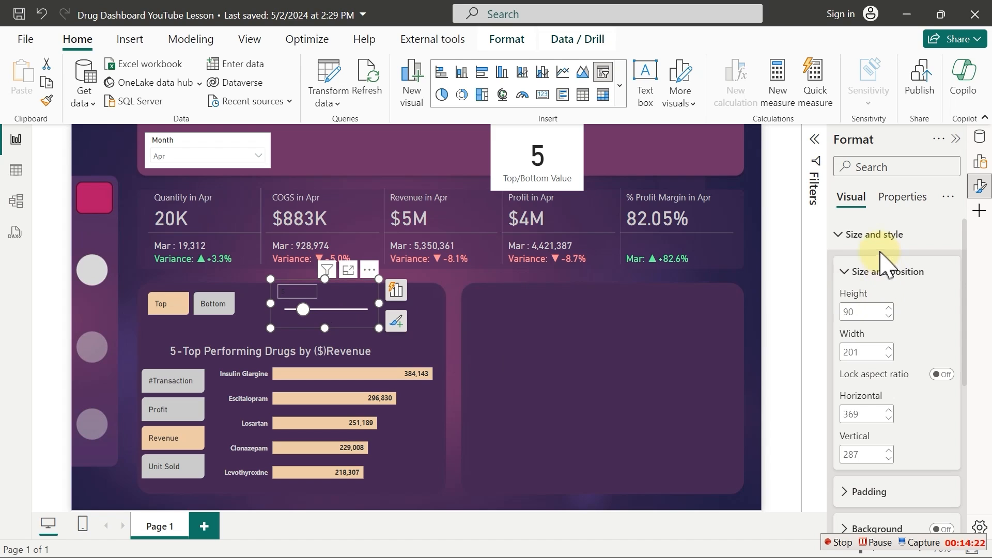
left_click(858, 234)
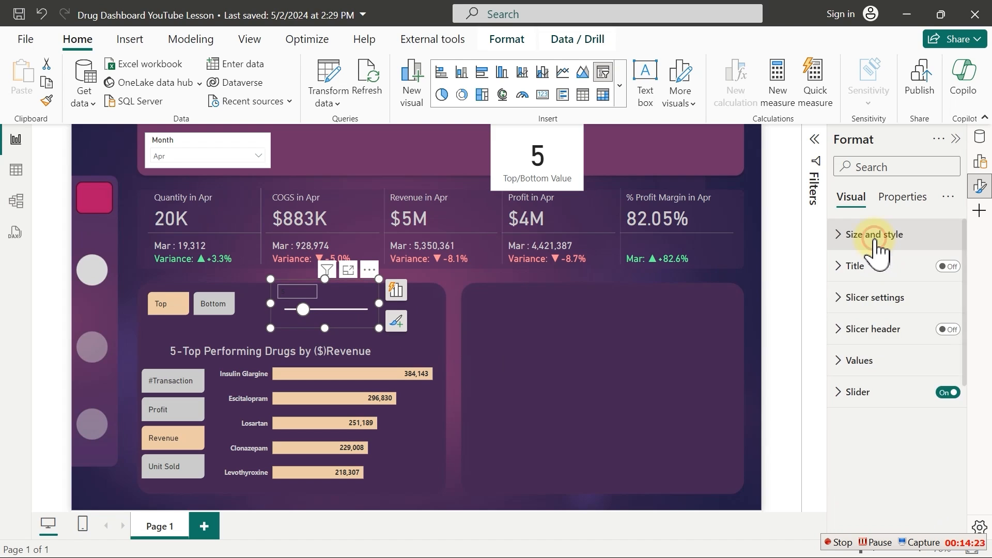
Format the slider slicer's value in light grey Segoe UI Bold at size 12 and shrink the slicer, mainly in width
left_click(851, 360)
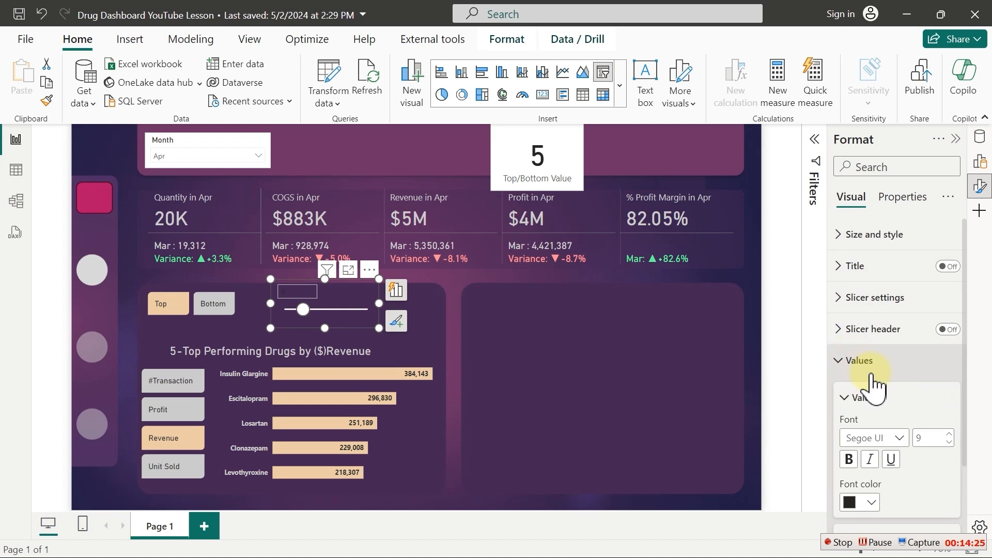
left_click(871, 503)
left_click(762, 296)
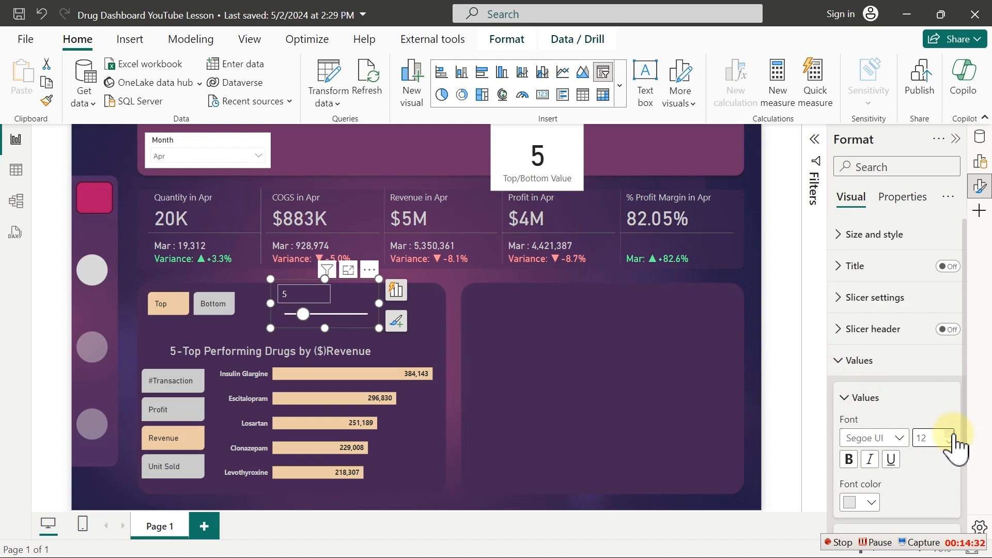
left_click(886, 439)
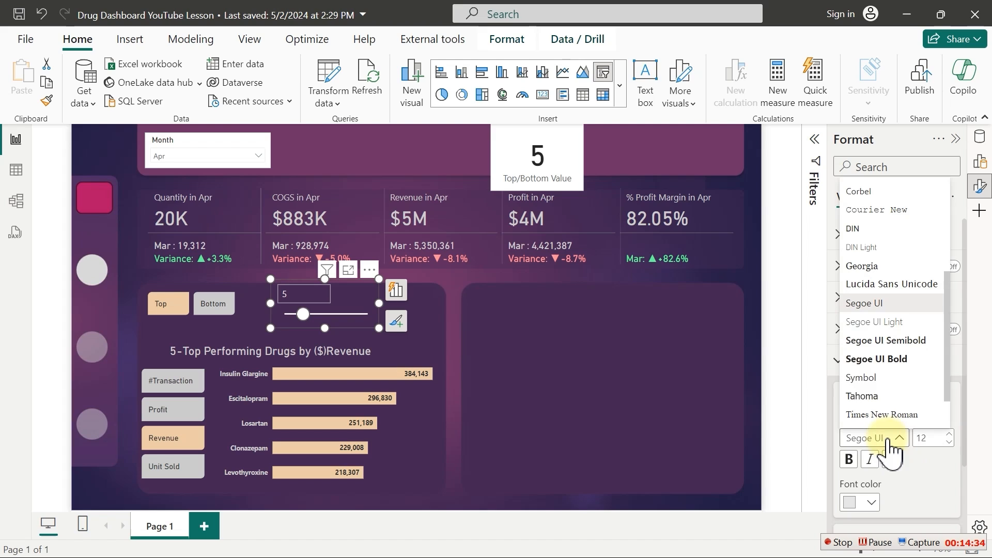
left_click(871, 360)
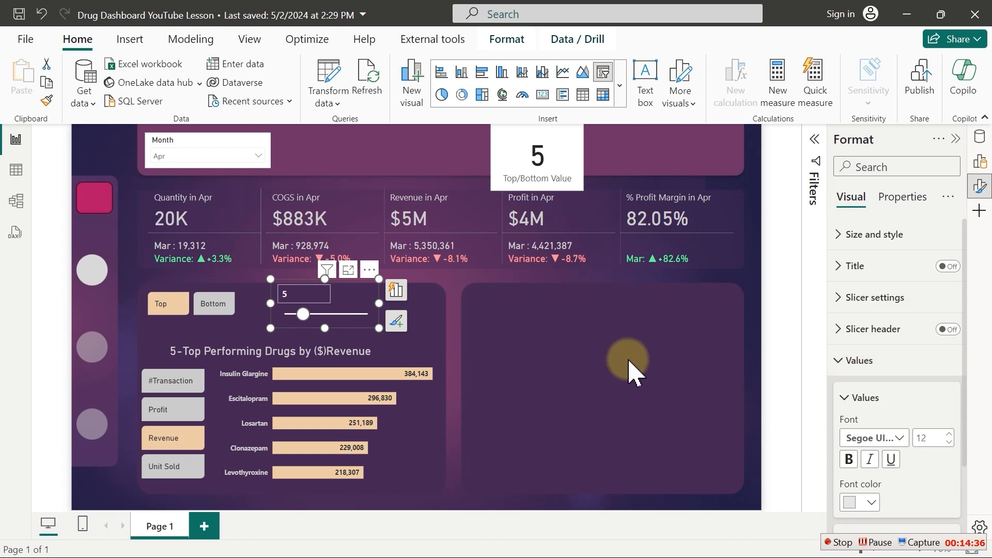
left_click_drag(379, 328, 343, 322)
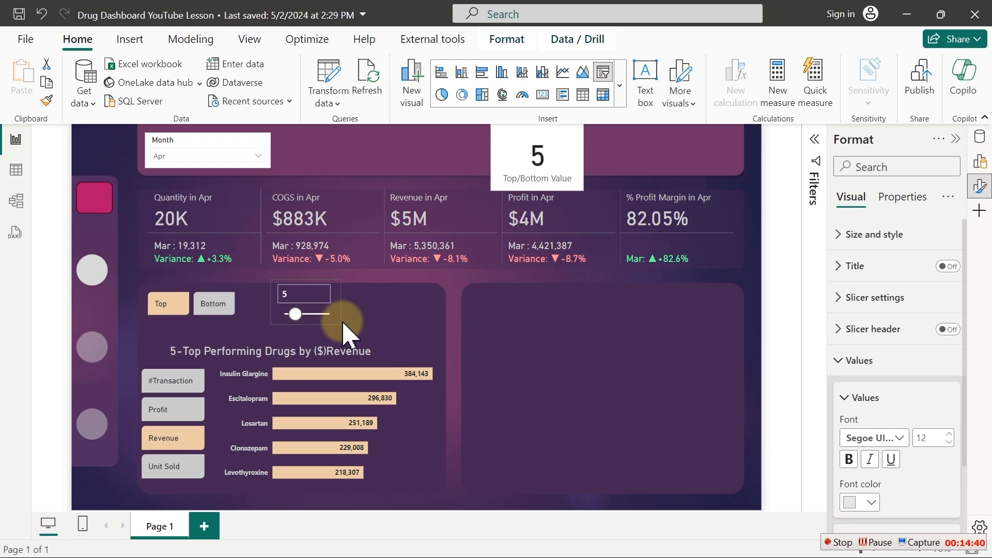
Move the numeric top/bottom slicer so it sits directly beside the Top and Bottom buttons
left_click_drag(331, 282, 305, 279)
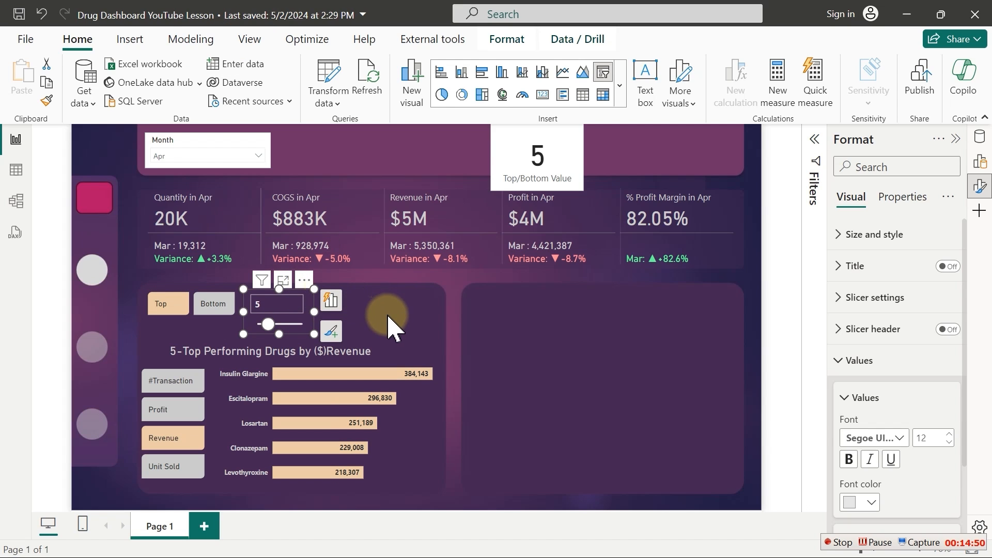
left_click(391, 326)
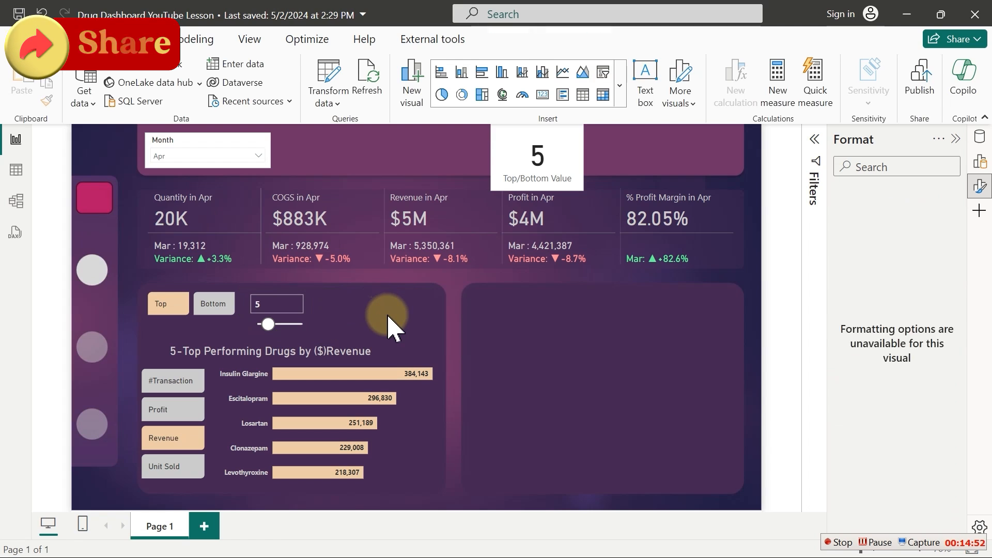
Filter the drugs bar chart to the bottom 3 drugs by #Transaction
left_click(219, 312)
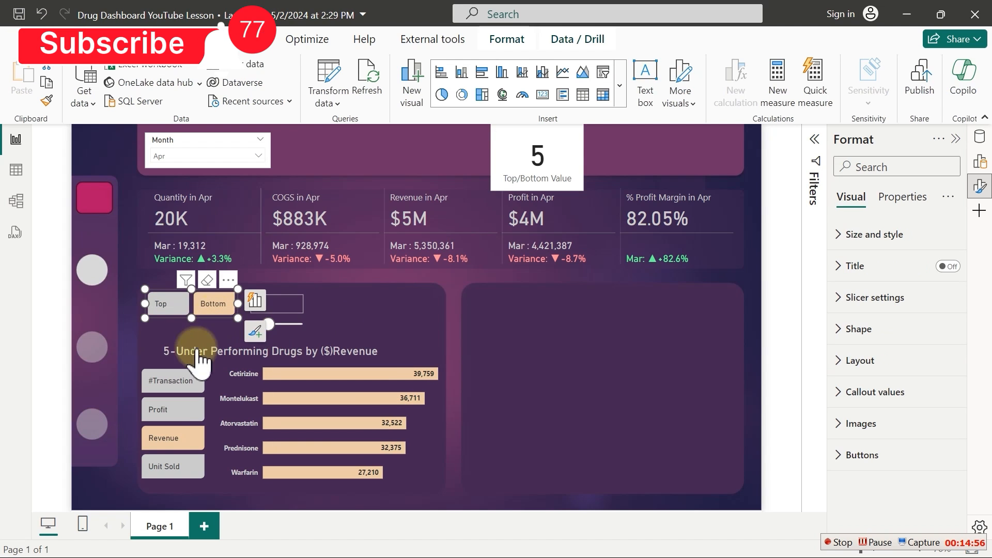
left_click(174, 388)
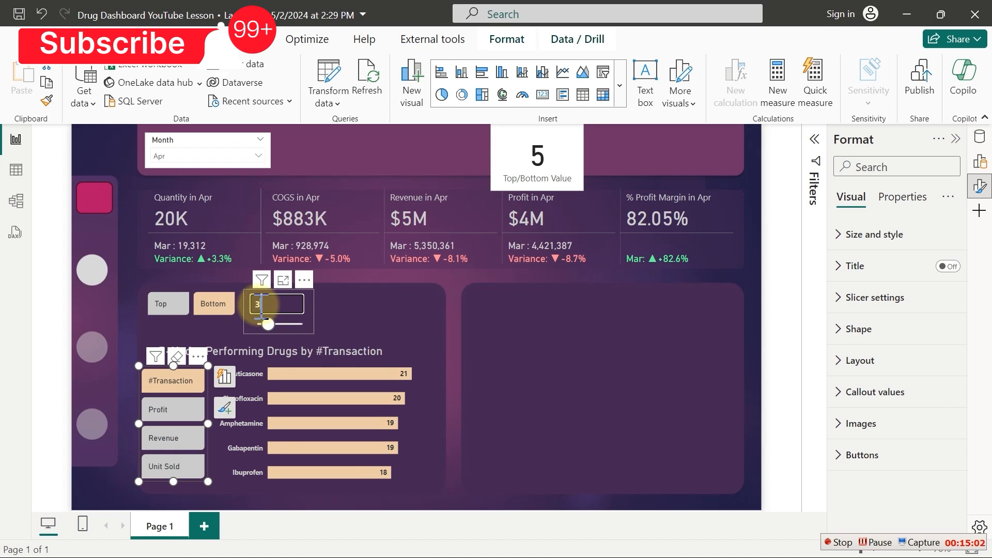
key("Return")
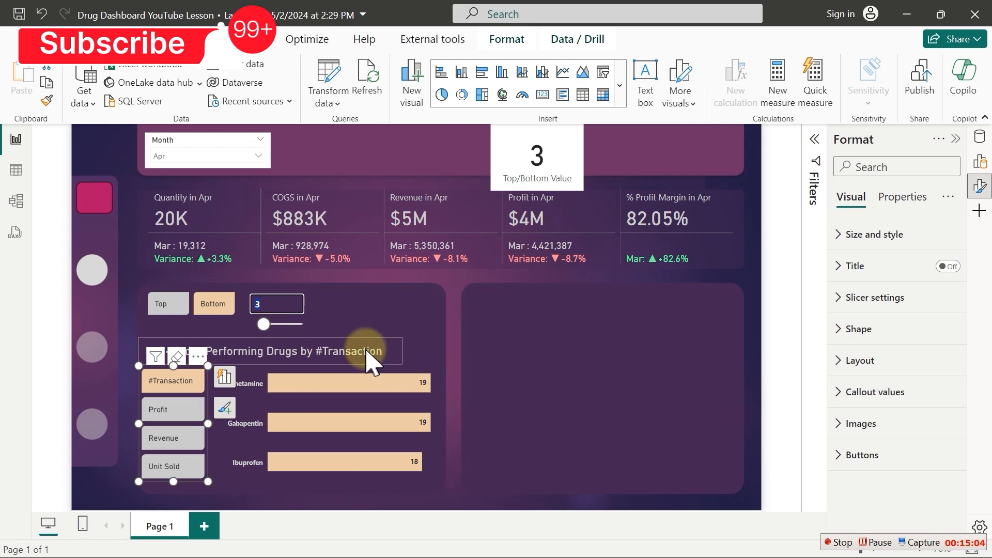
left_click(558, 370)
Switch the drugs bar chart to the Top ranking and deselect the slicer
left_click(168, 309)
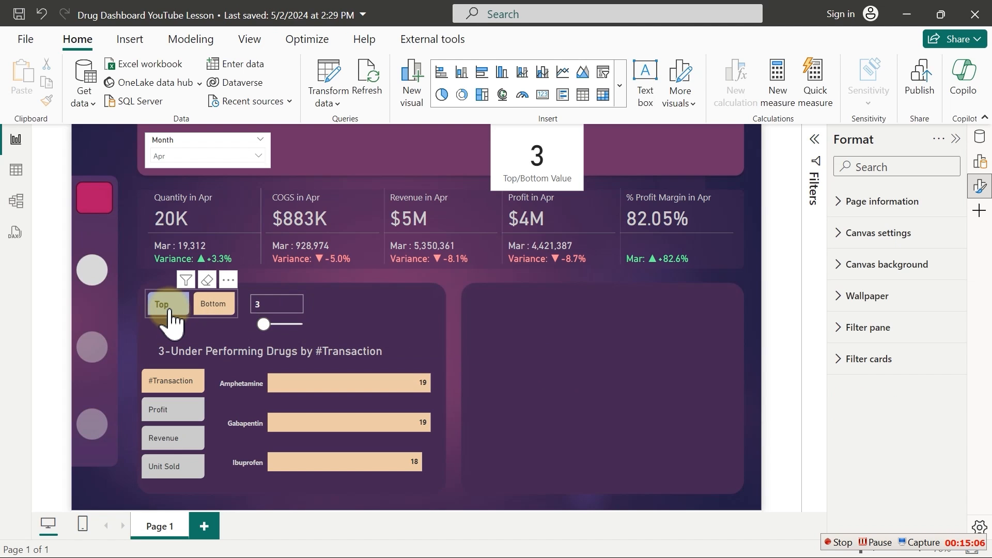
left_click(168, 309)
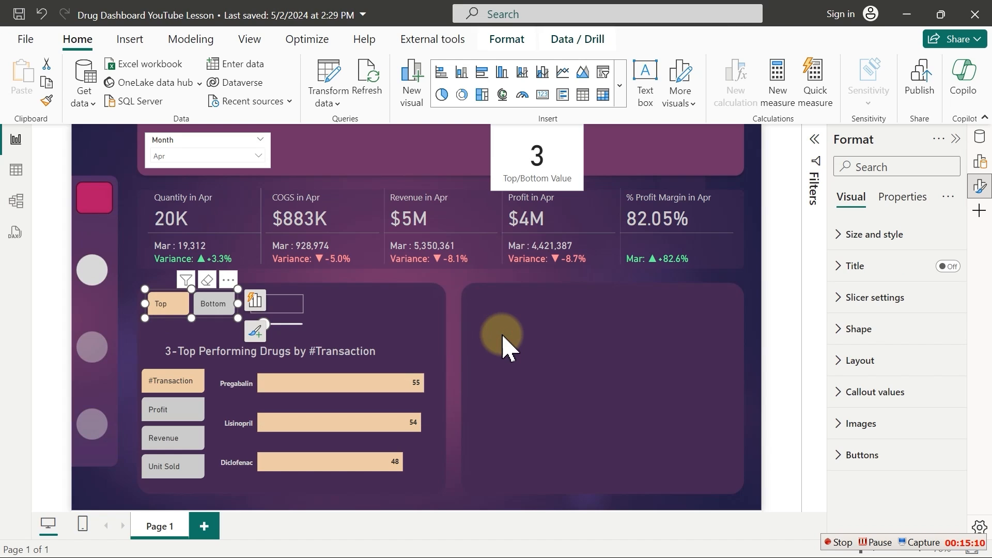
left_click(504, 346)
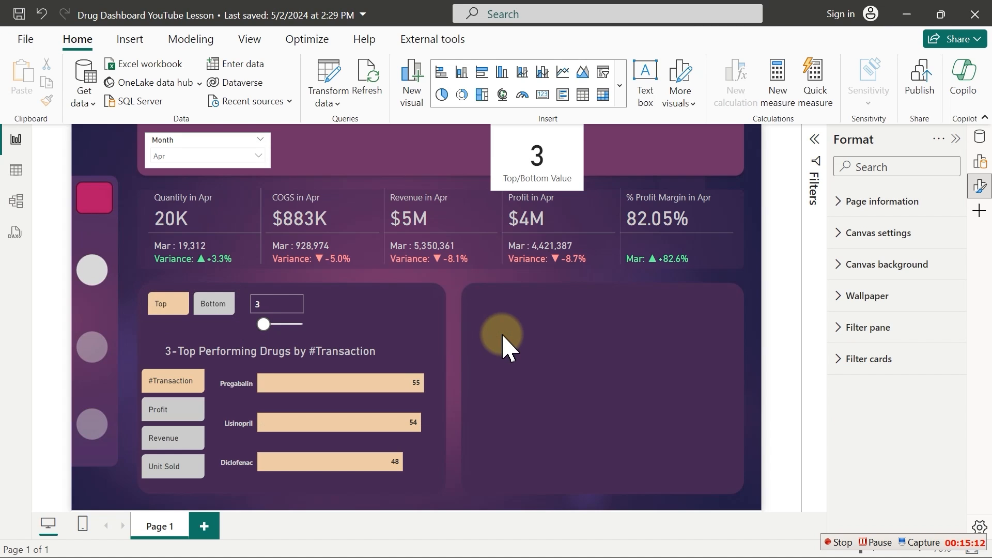
Narrow the drugs bar chart from its left edge and shift the measure button slicer right, aligning it with the Top/Bottom buttons
left_click(225, 404)
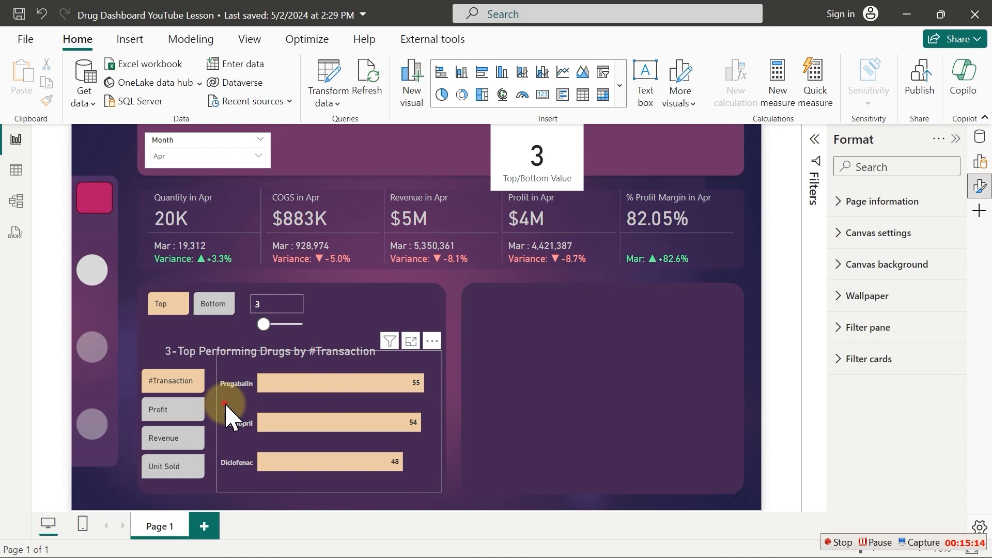
left_click_drag(217, 416, 226, 419)
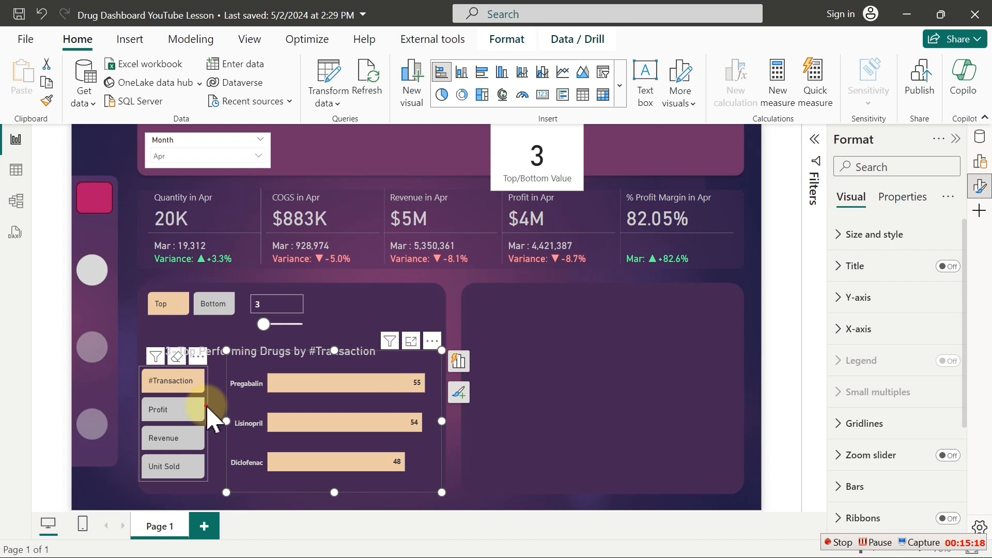
left_click(208, 407)
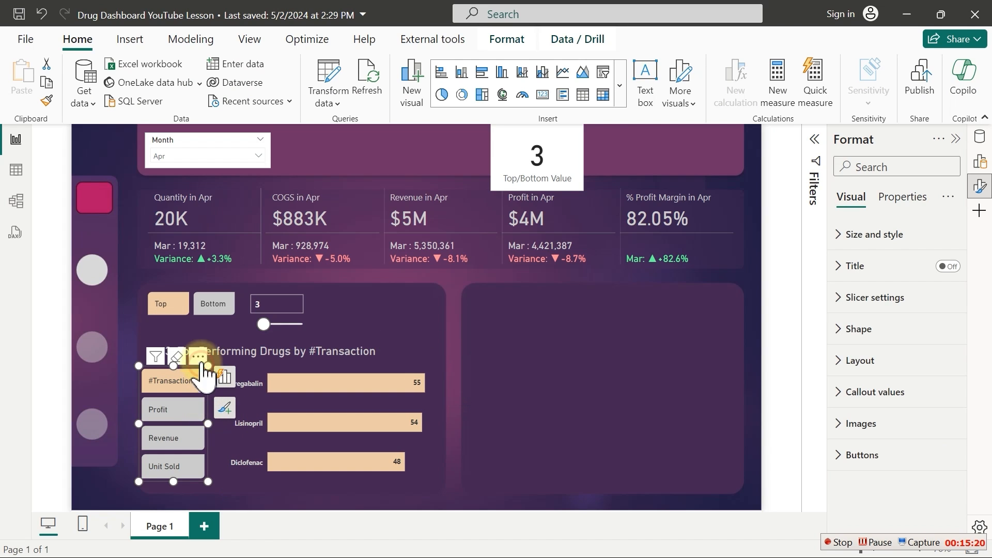
left_click_drag(204, 363, 213, 368)
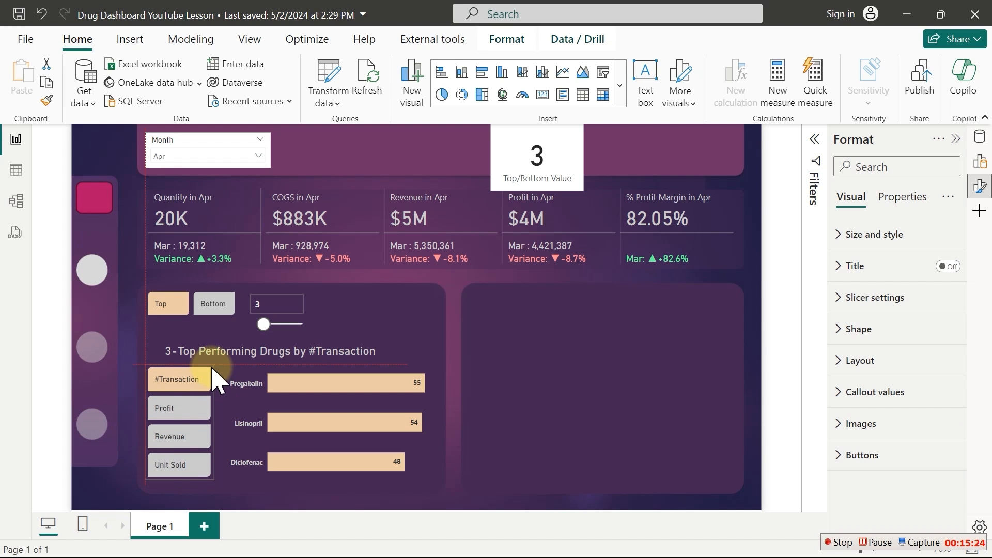
left_click_drag(213, 368, 212, 368)
left_click(512, 364)
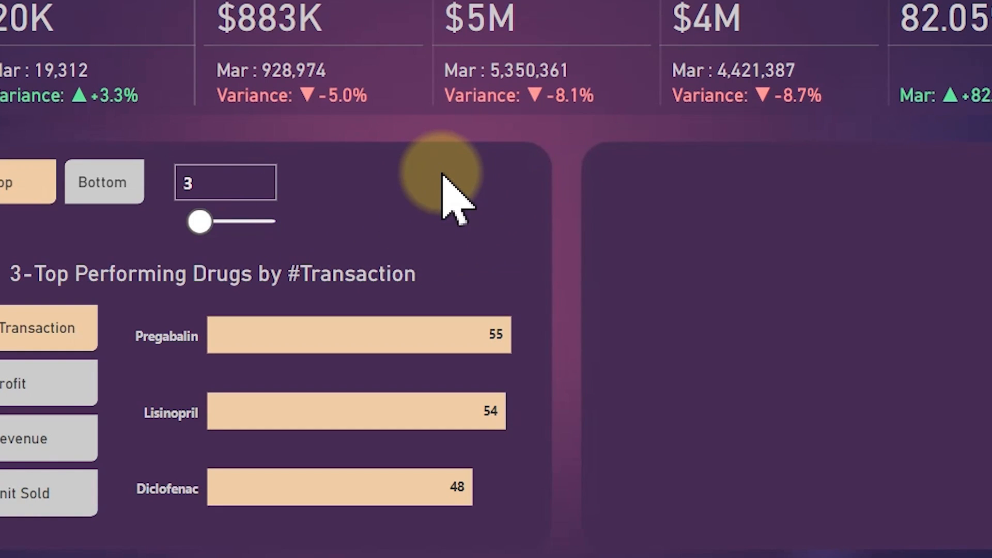
Switch to the finished sample dashboard and set its drugs chart to the Top ranking
key("super")
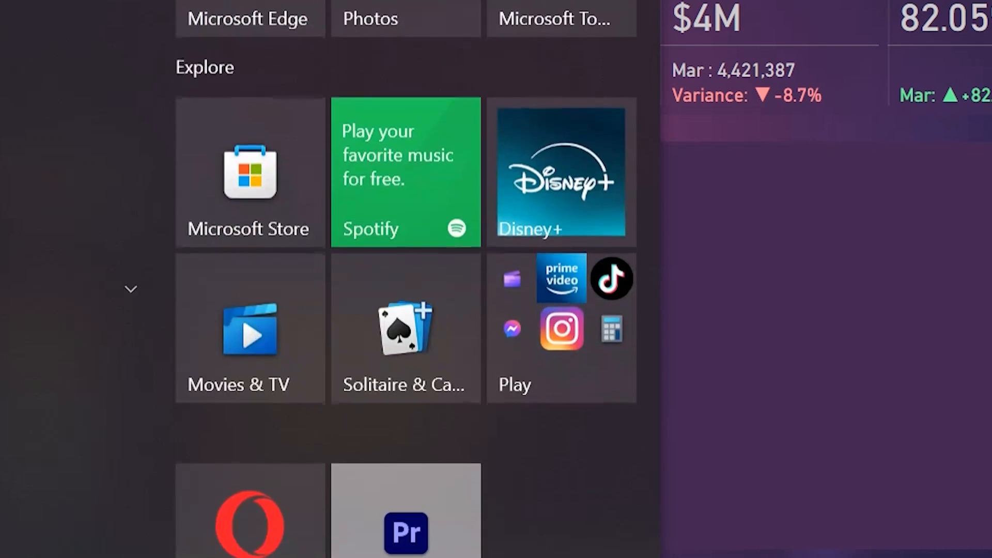
mouse_move(833, 557)
left_click(946, 499)
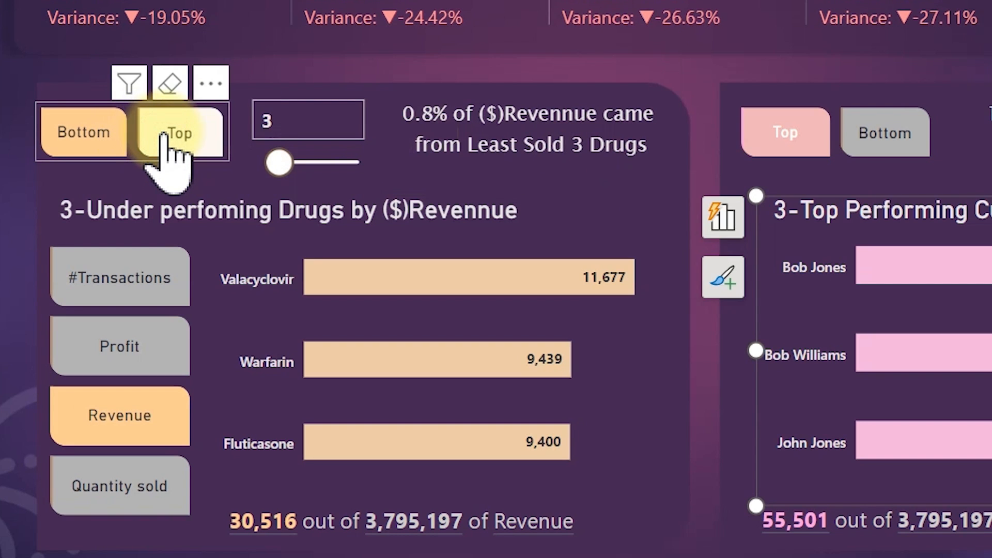
left_click(166, 150)
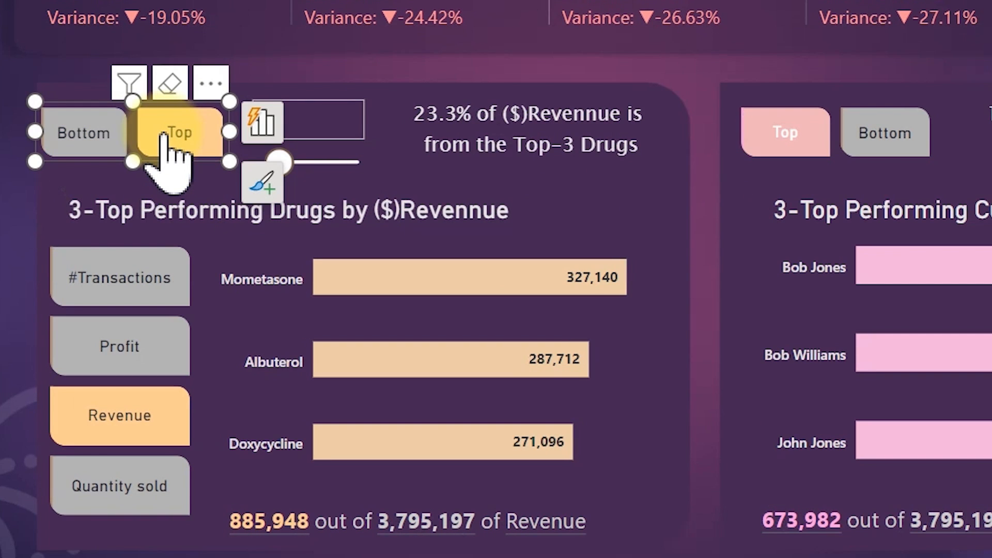
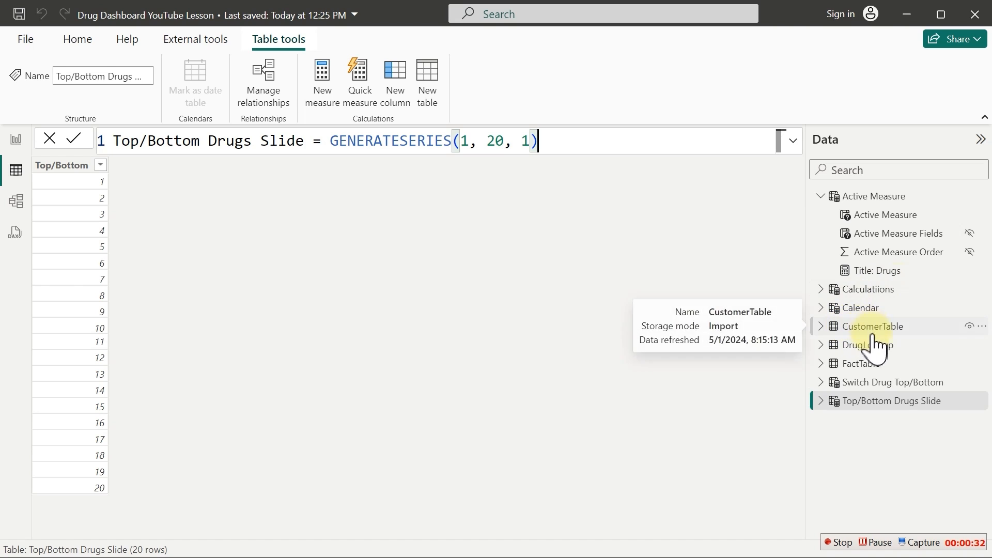
Examine the DrugName column of the DrugLookup table in the table view and return to the report view
left_click(869, 346)
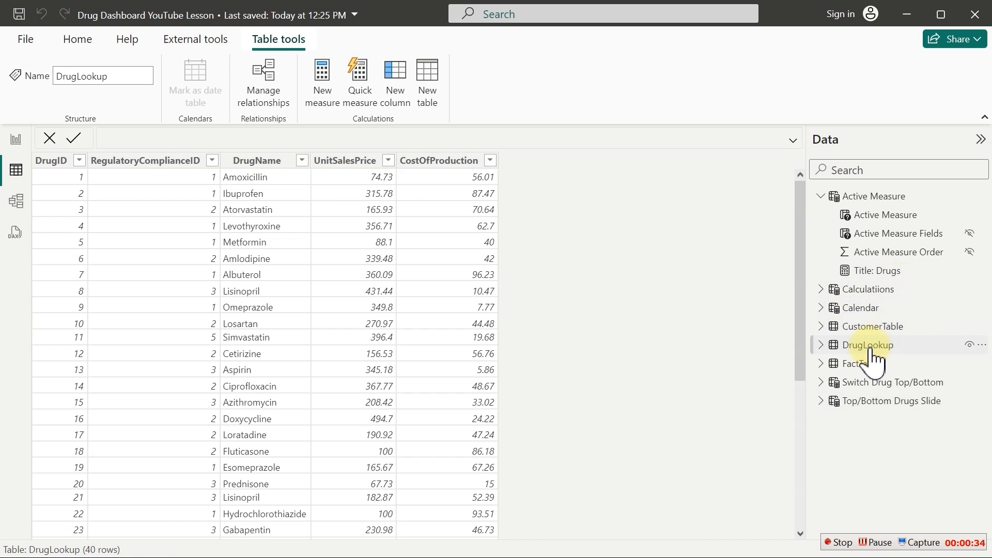
left_click(253, 164)
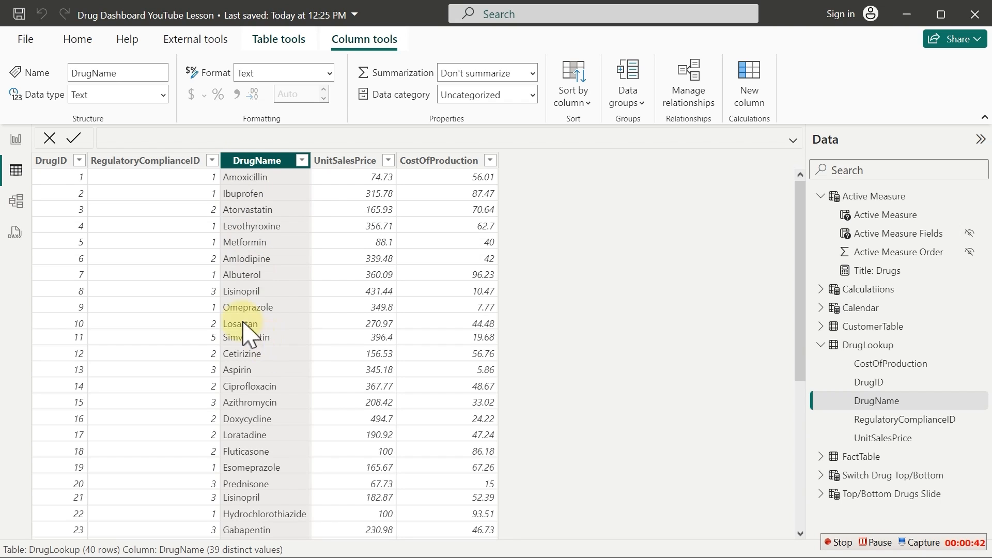
left_click(13, 146)
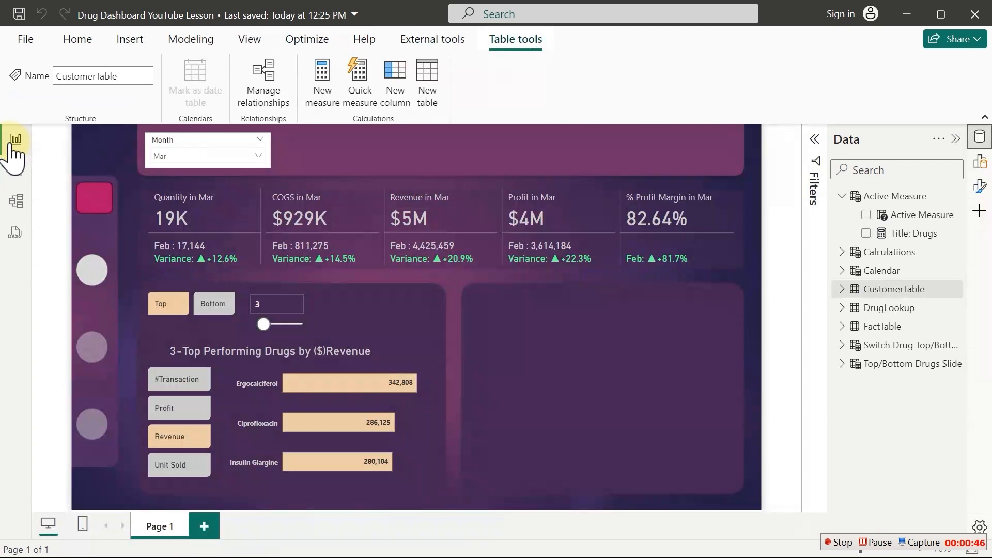
Create a new measure named "% Top Drugs" in the Active Measure table
right_click(915, 217)
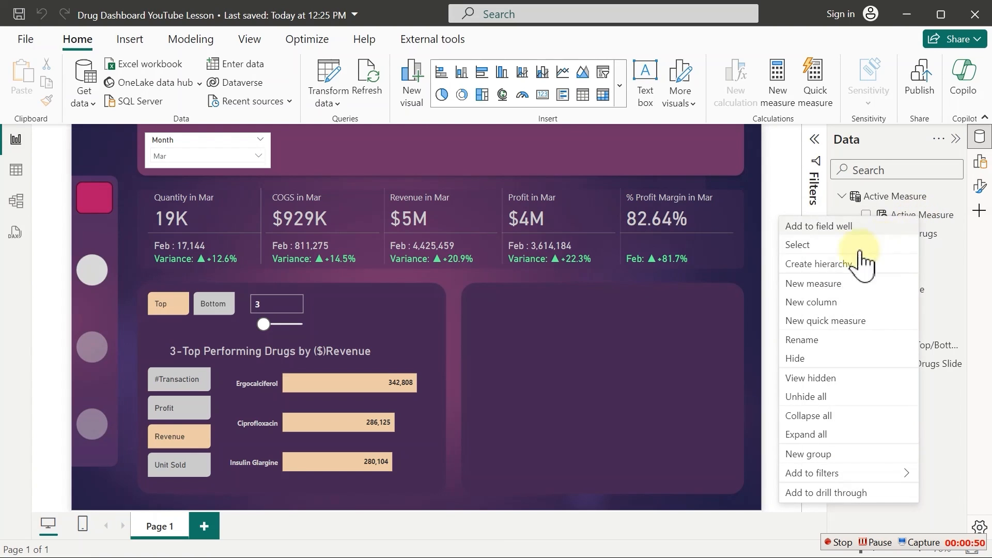
left_click(805, 289)
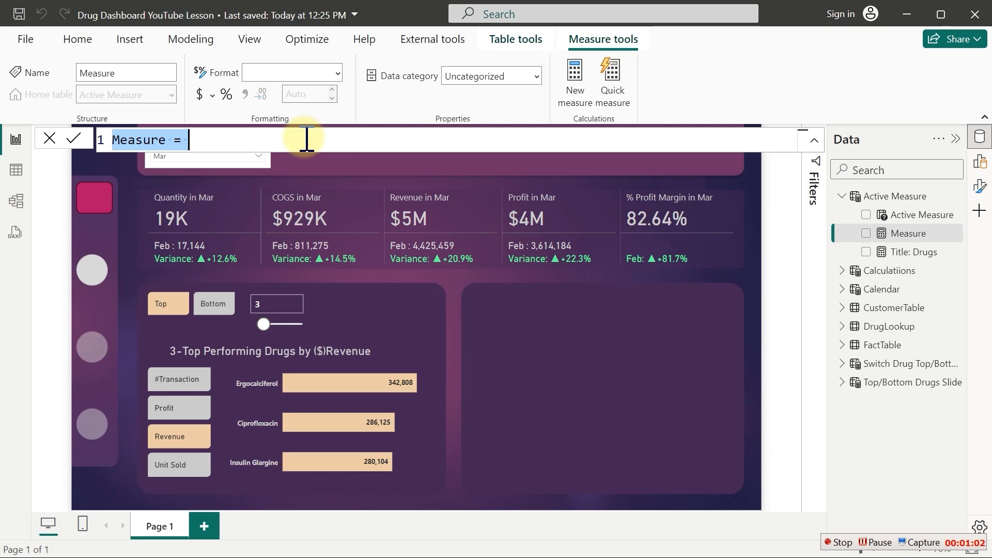
type("%")
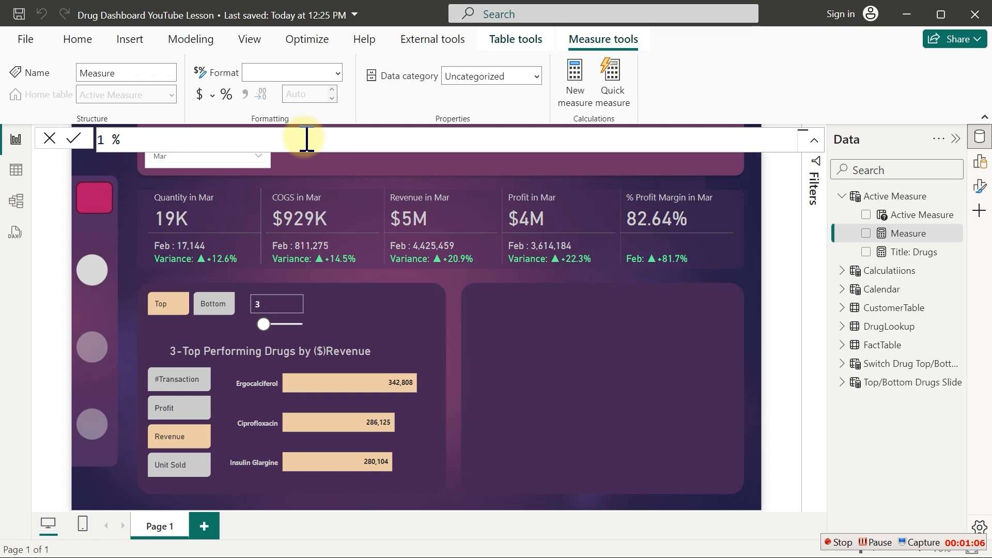
type(" Top Drugs =")
key("shift+Return")
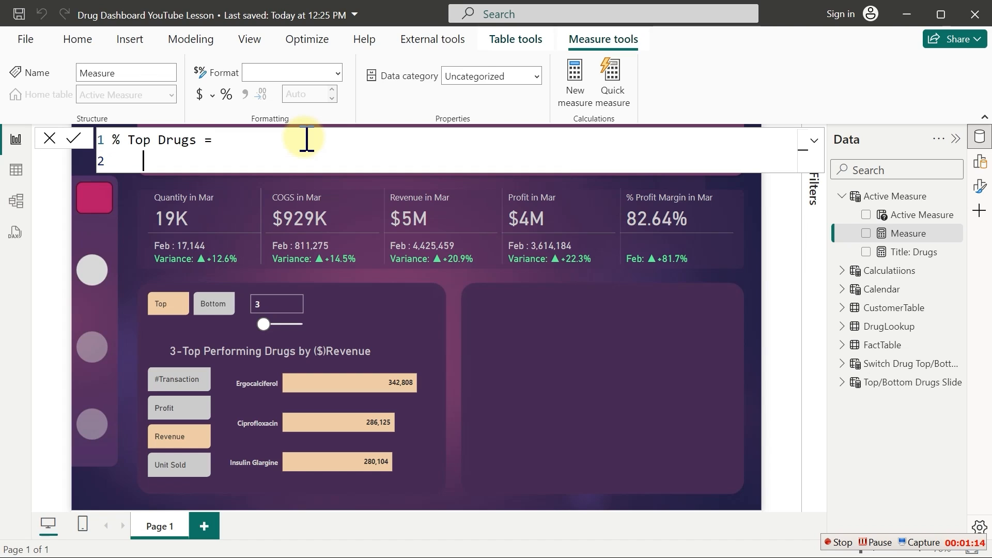
Declare the variable _TopDrug on an indented line of the formula and start its expression with the TOPN function
key("Tab")
type("var _TopDrug")
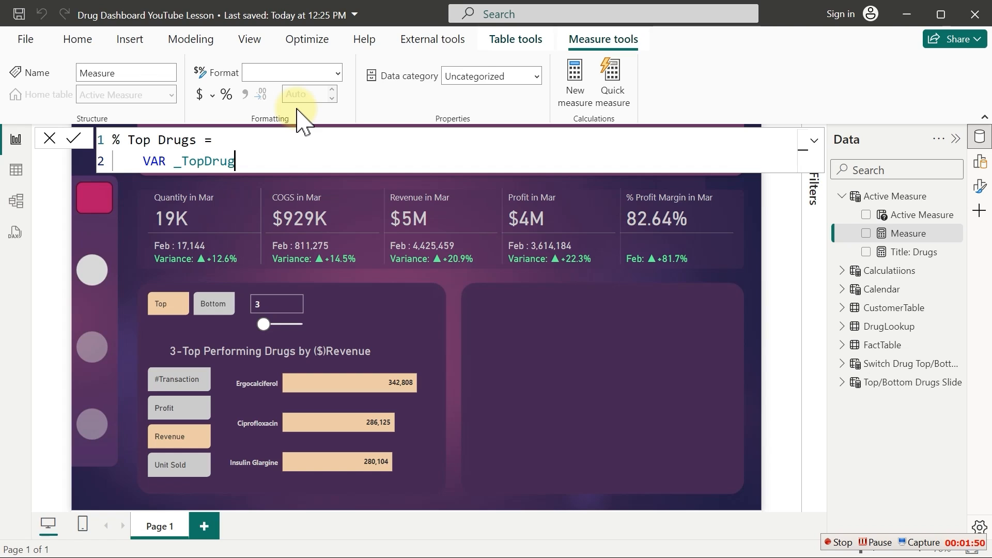
type("=")
key("shift+Return")
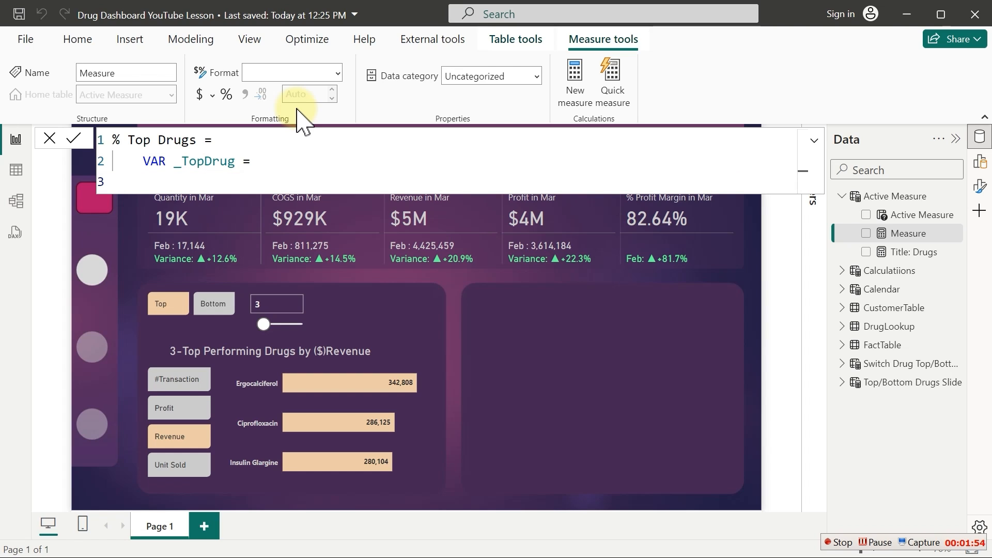
key("Tab")
key("Tab")
type("top")
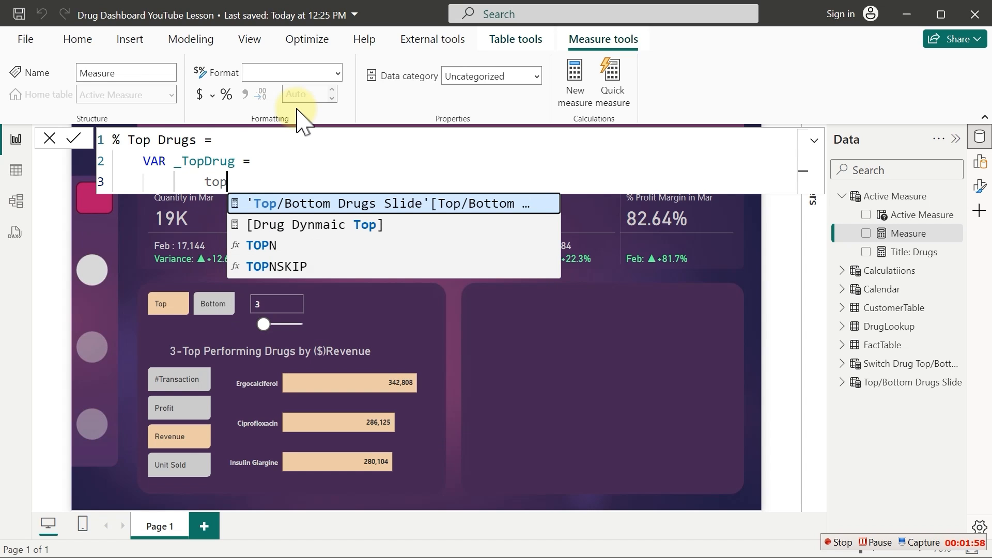
key("Down")
key("Down")
key("Tab")
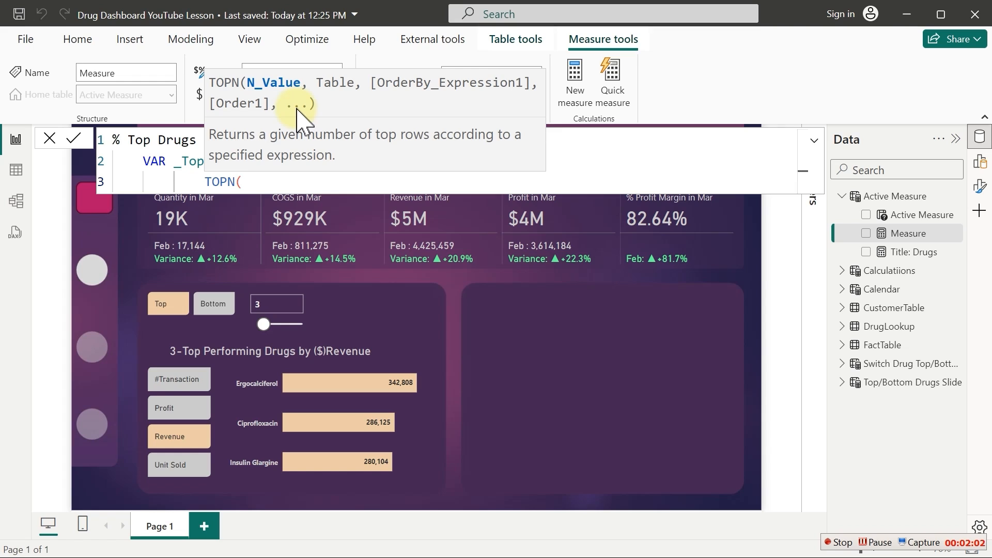
Use 'Top/Bottom Drugs Slide'[Top/Bottom Value] as the number of rows in the TOPN function
type("1")
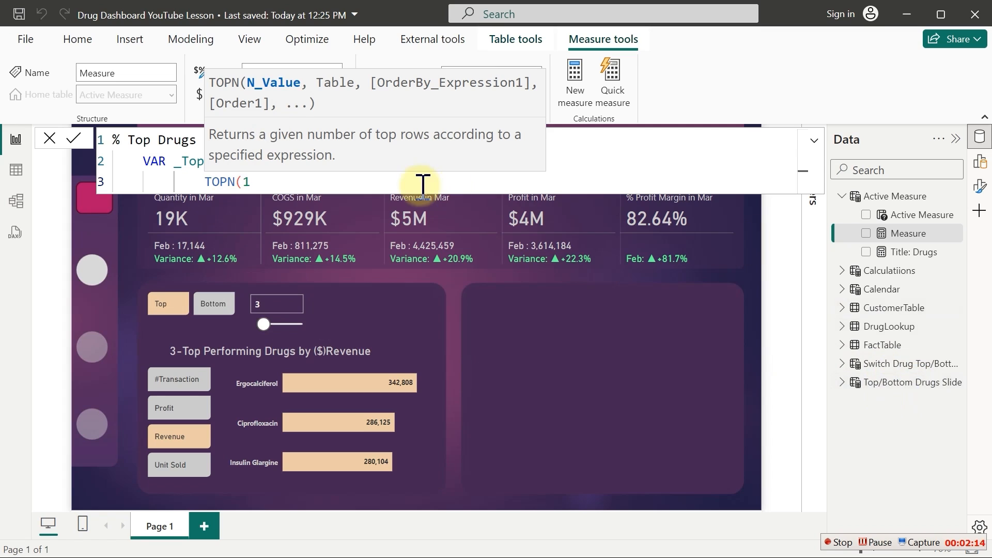
key("BackSpace")
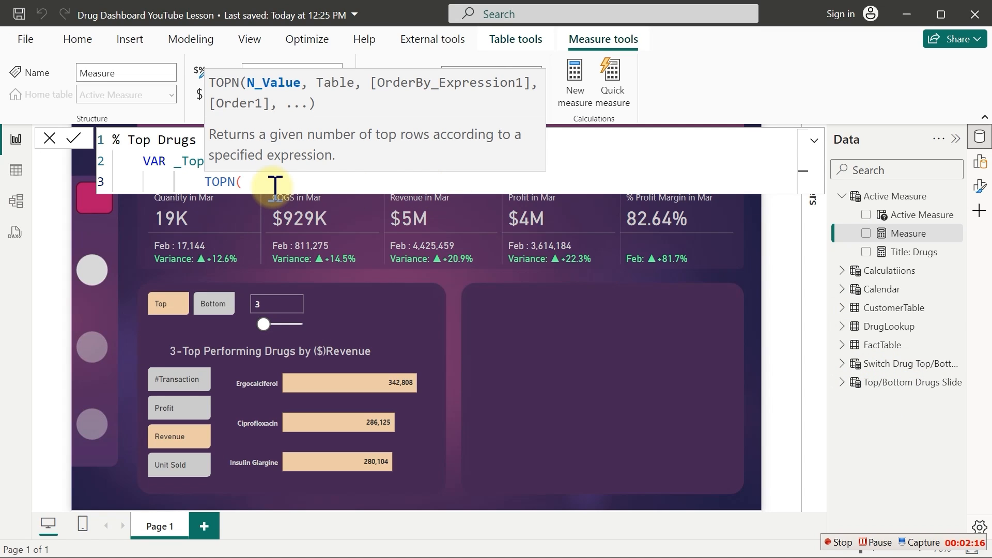
type("top")
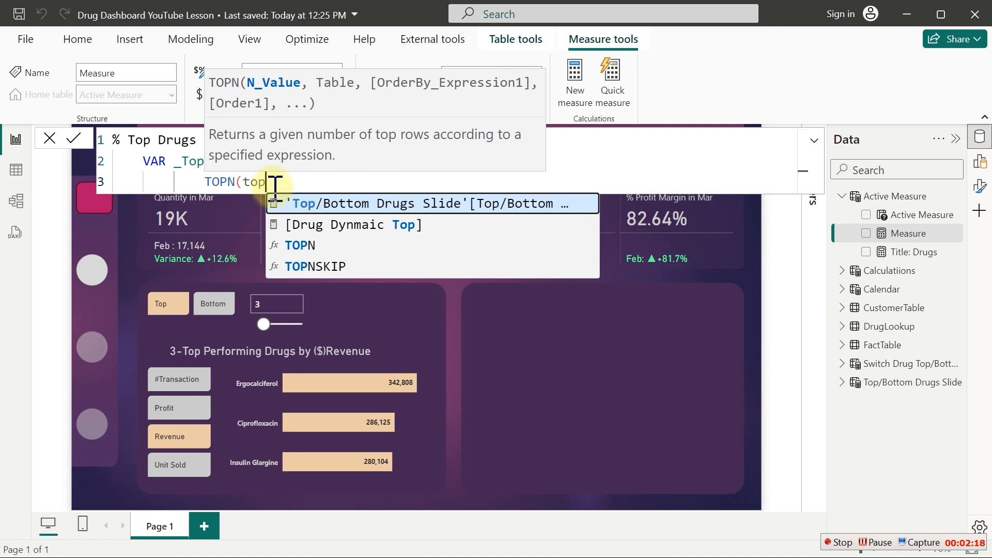
key("Tab")
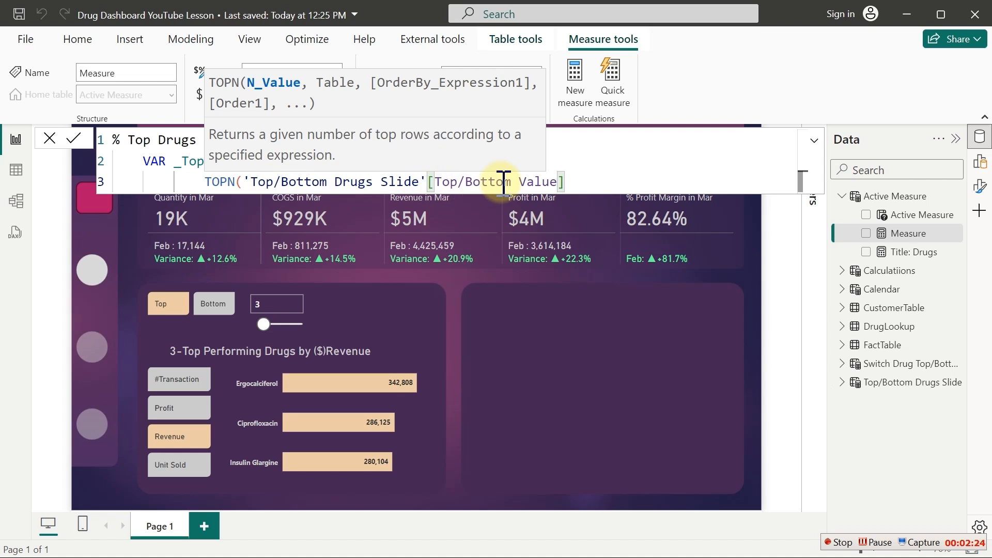
type(",")
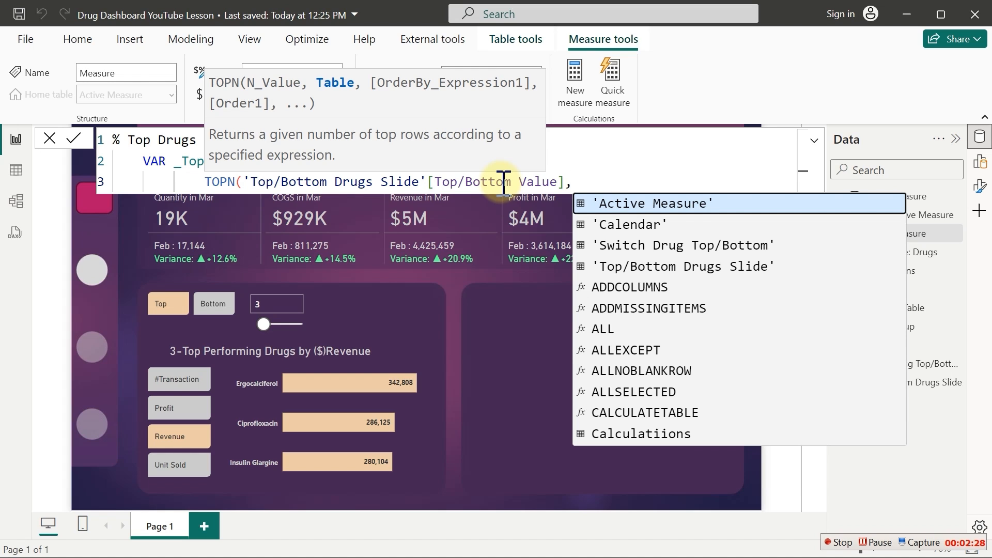
Supply ALL(DrugLookup[DrugName]) as the table argument of TOPN
type("all(")
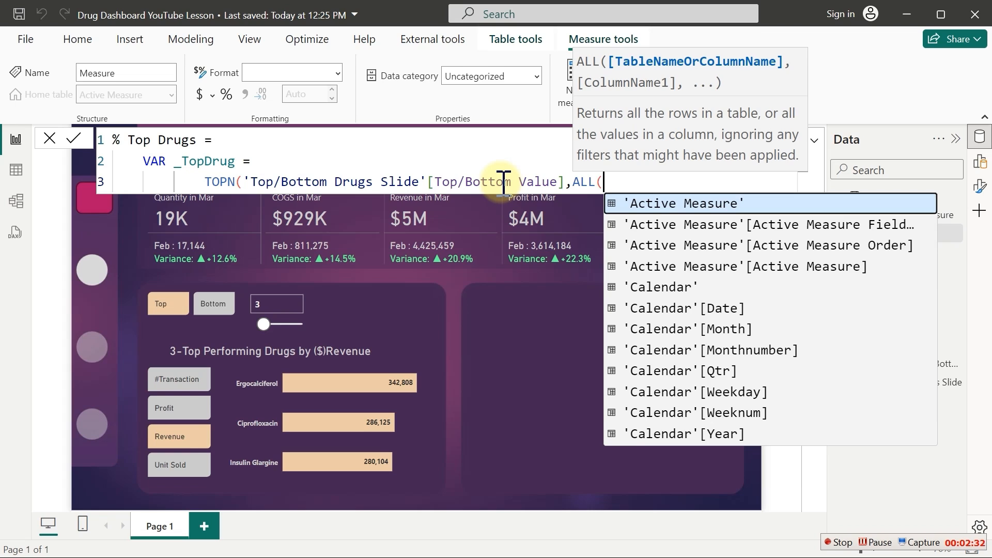
type("drug")
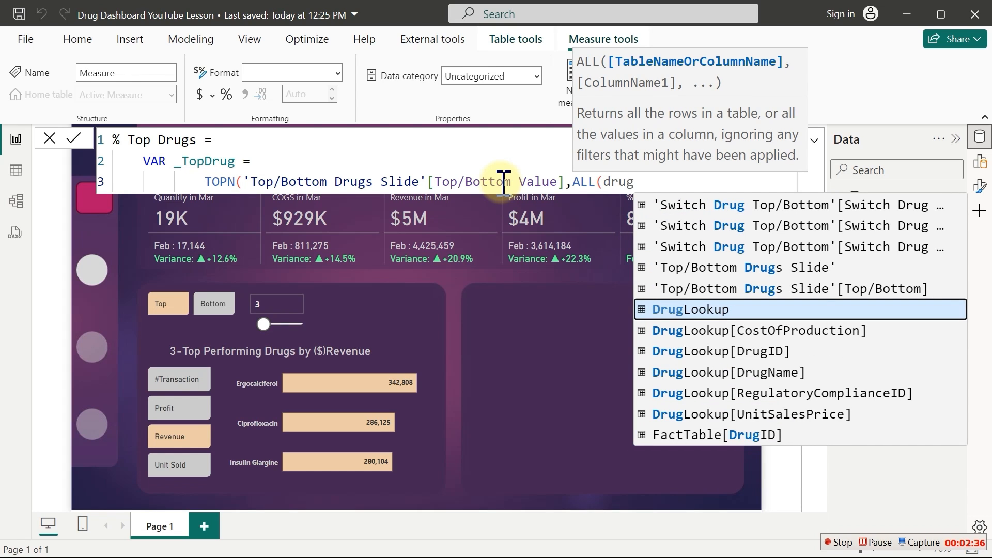
key("Down")
key("Down")
key("Down")
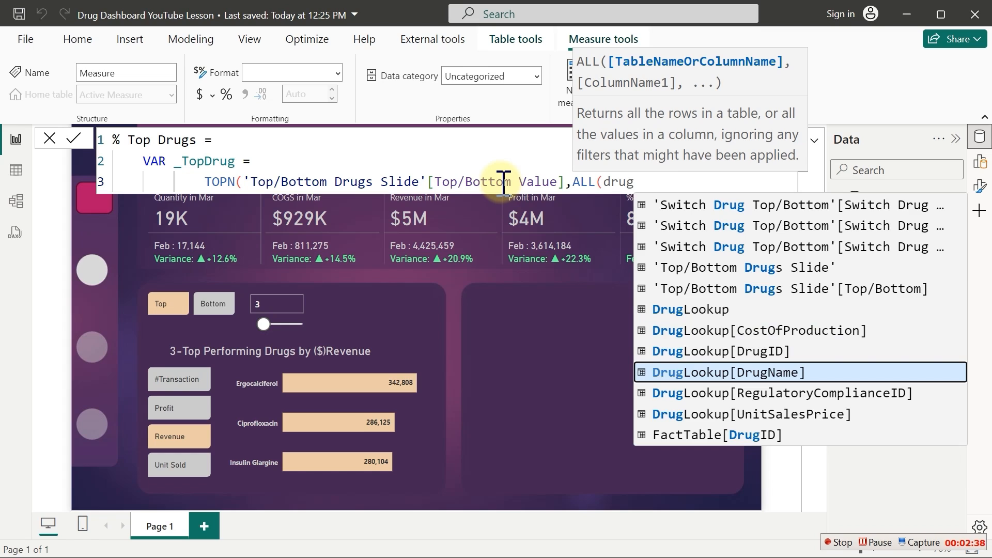
key("Tab")
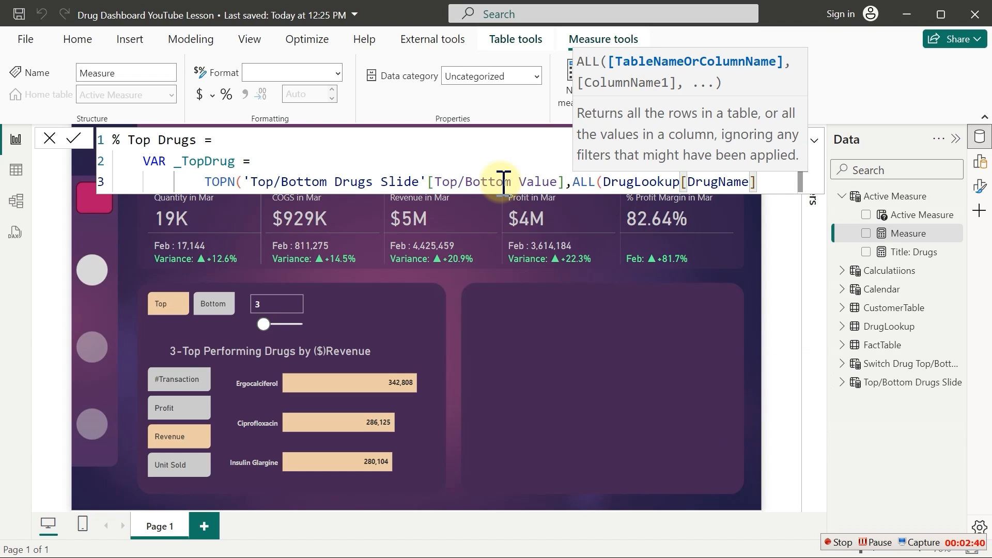
type(")")
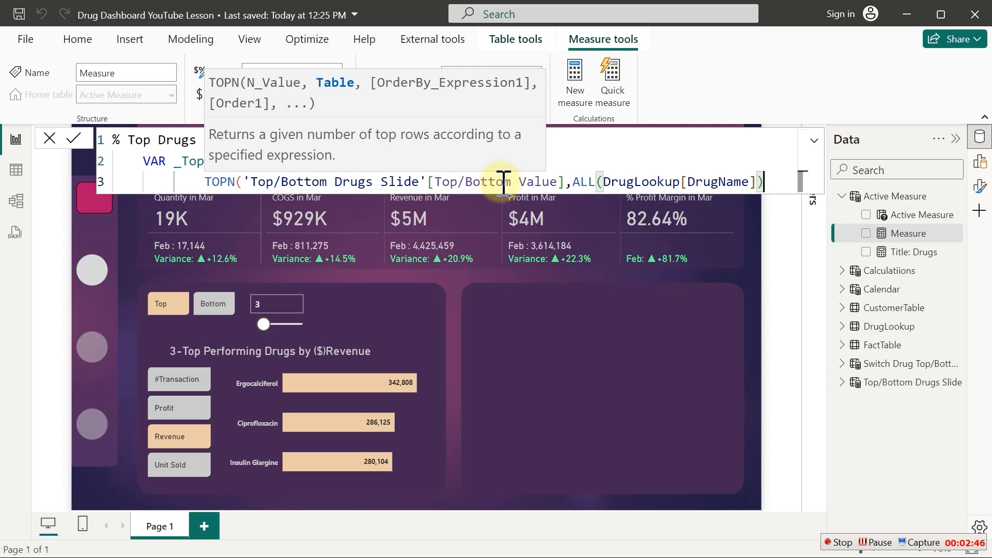
type(",")
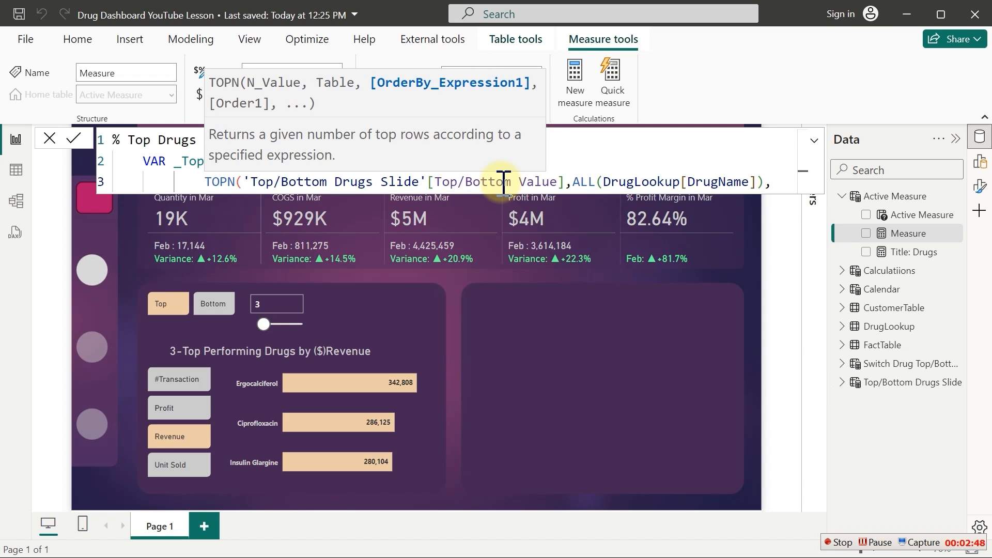
Add the [Dynamic Measures] measure on a new line as the order-by expression of TOPN
key("shift+Return")
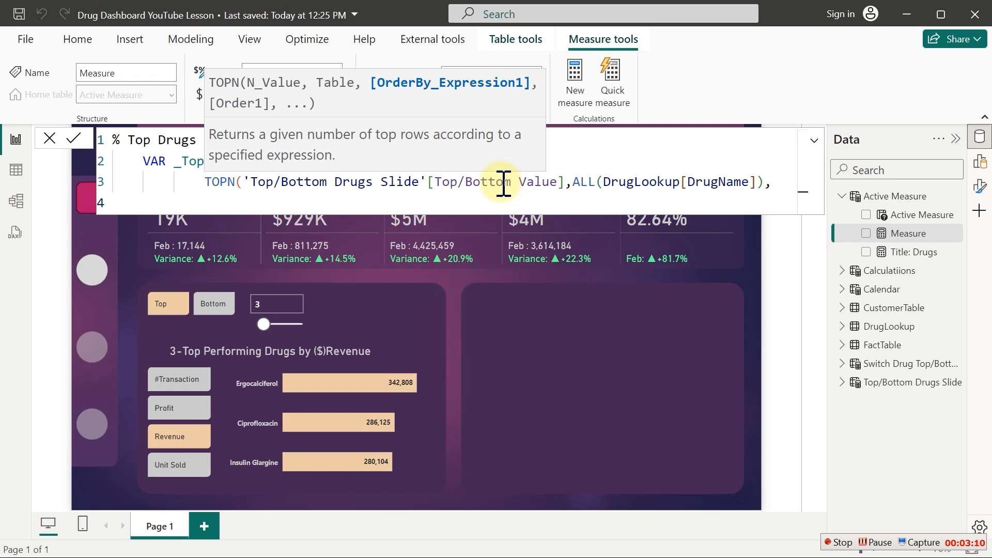
type("d")
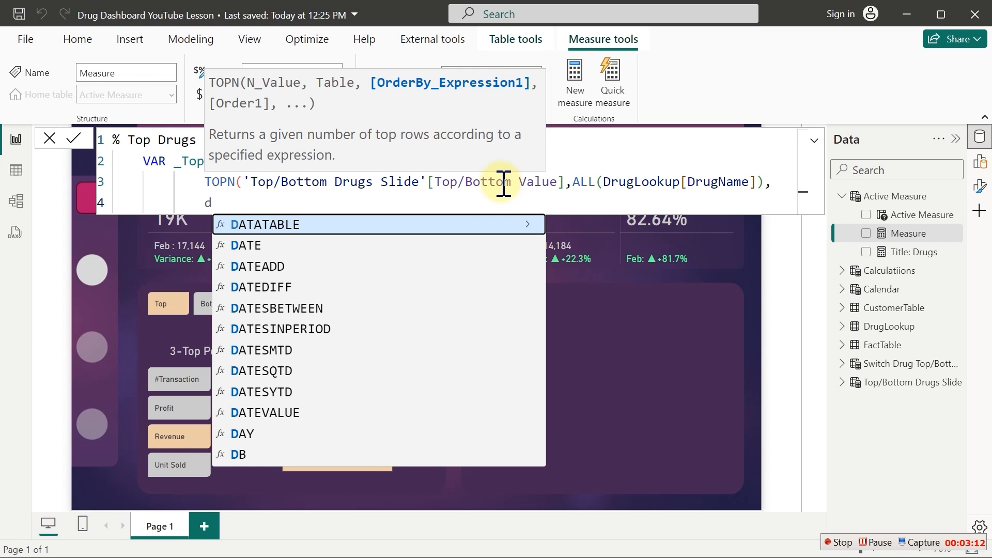
key("BackSpace")
type("[dy")
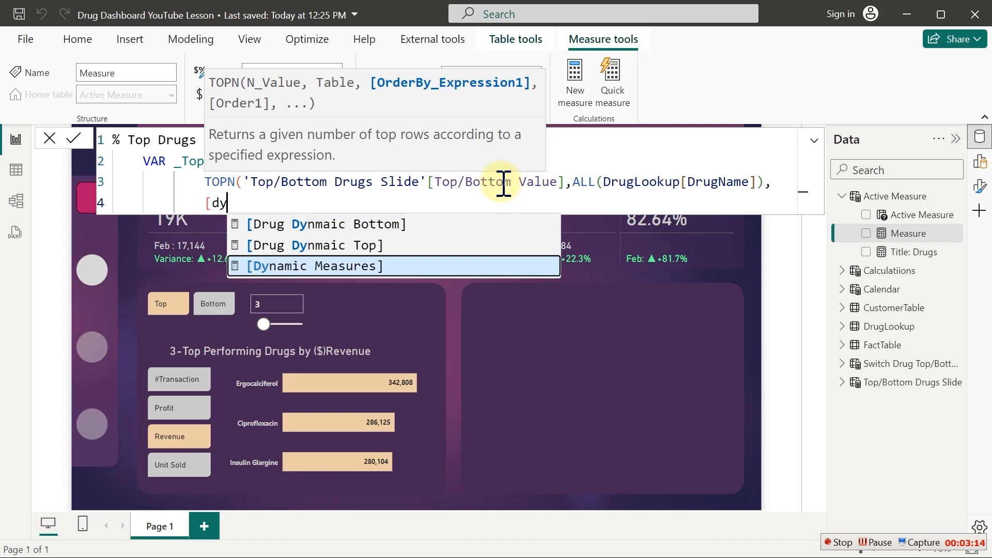
key("Tab")
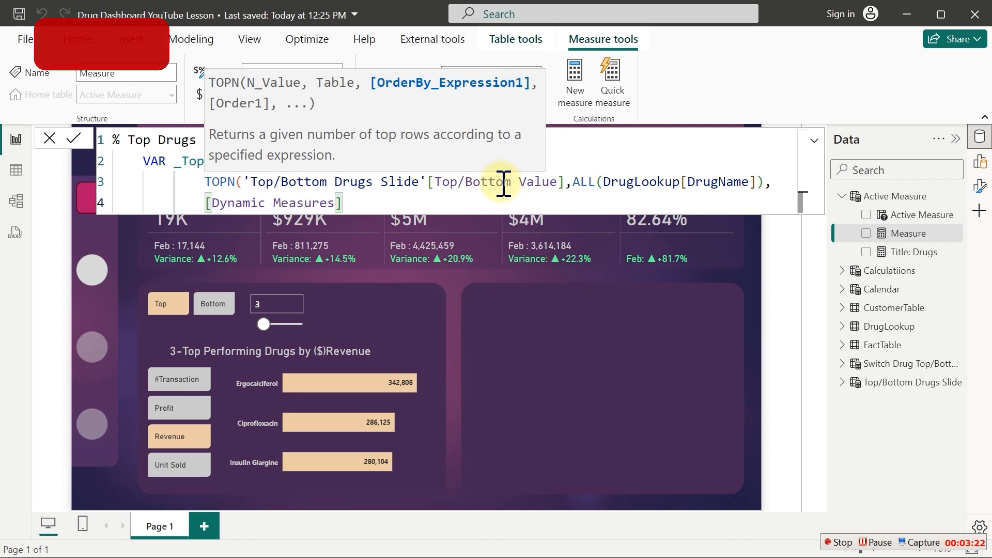
Set the TOPN sort order to DESC and close the function on its own line
type(",")
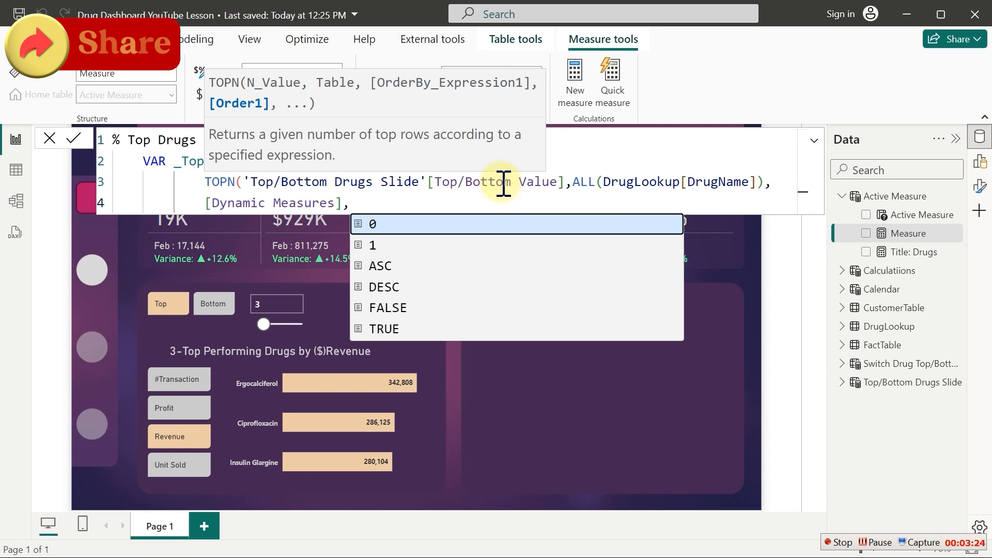
key("Down")
key("Down")
key("Down")
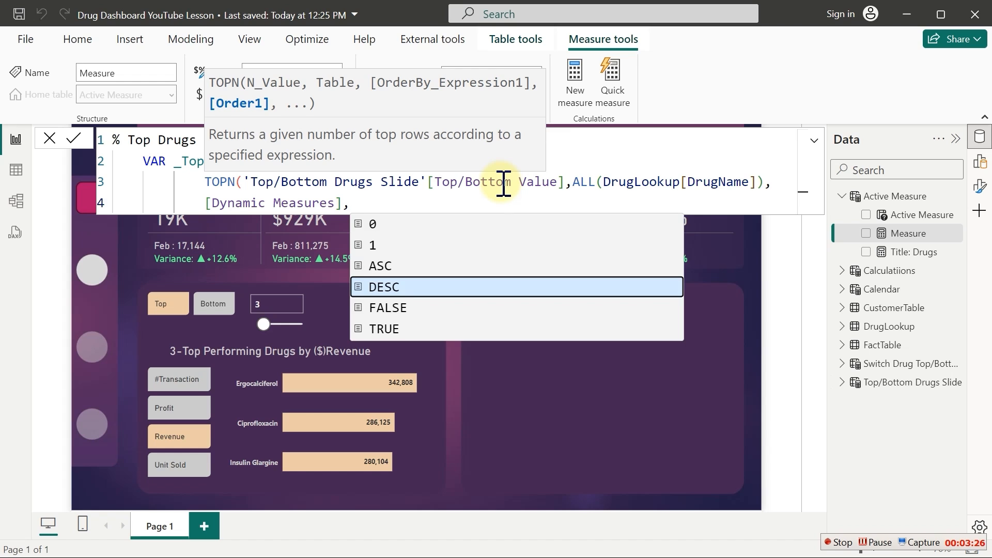
key("Tab")
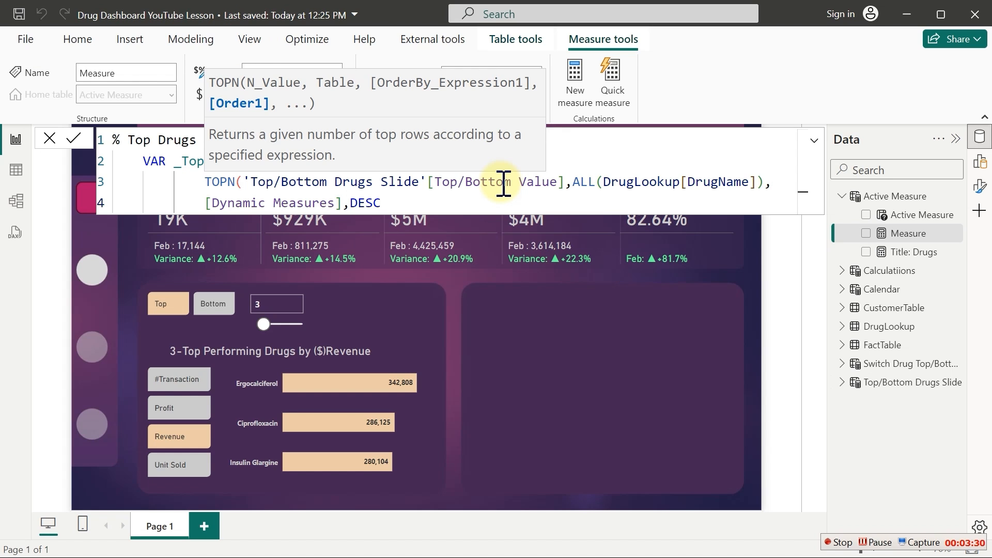
key("shift+Return")
type(")")
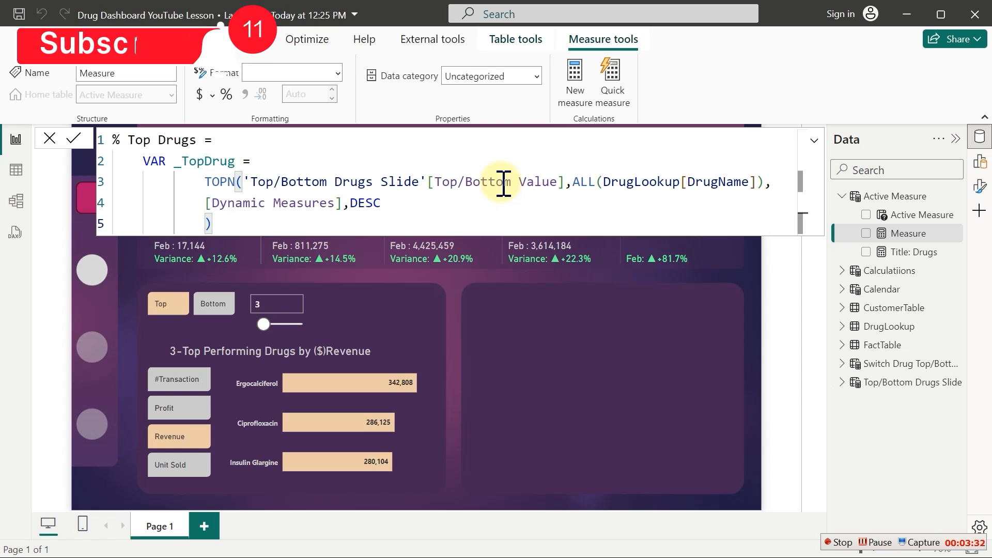
Declare a second variable named _ActiveDrug, aligned with the _TopDrug declaration, and open a line for its expression
key("shift+Return")
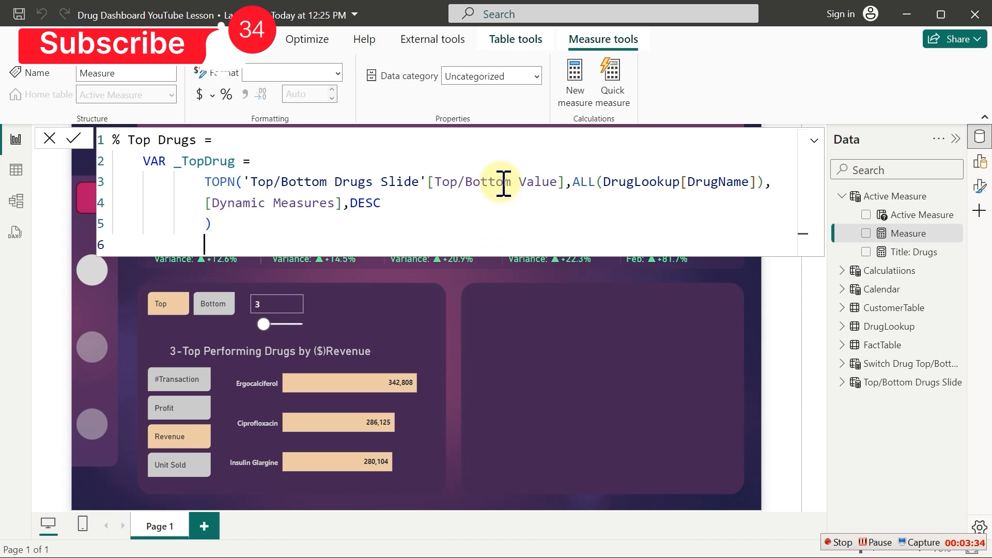
key("BackSpace")
key("BackSpace")
type("var")
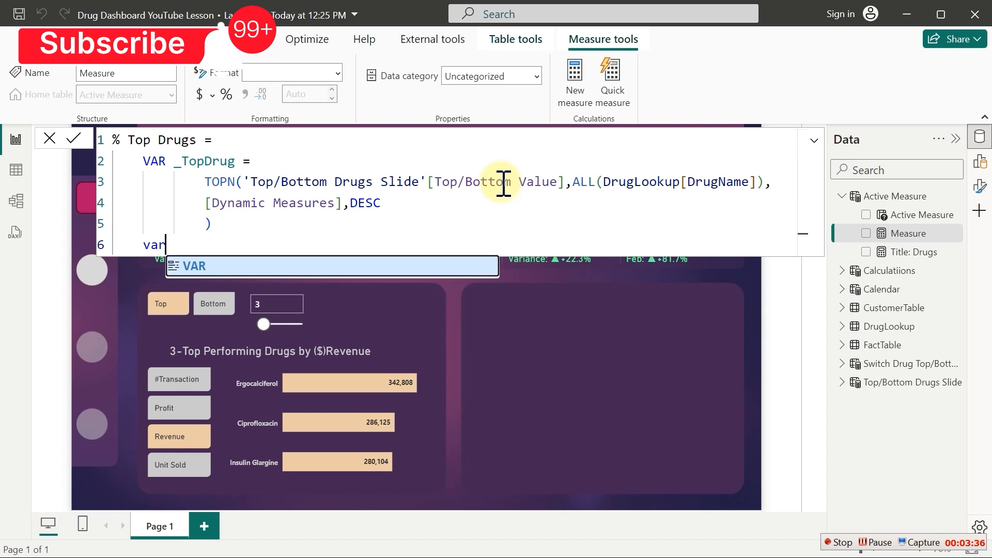
key("Tab")
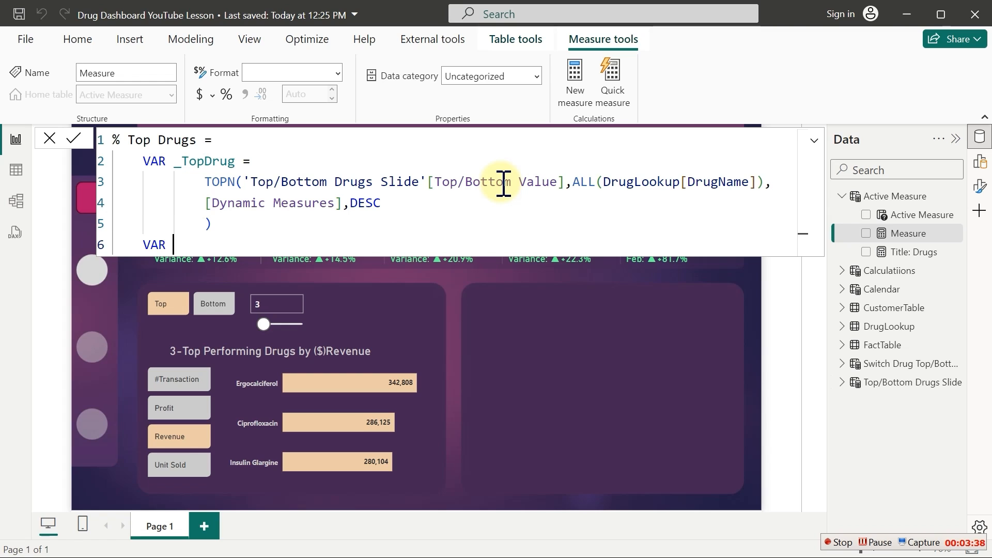
type("_ A")
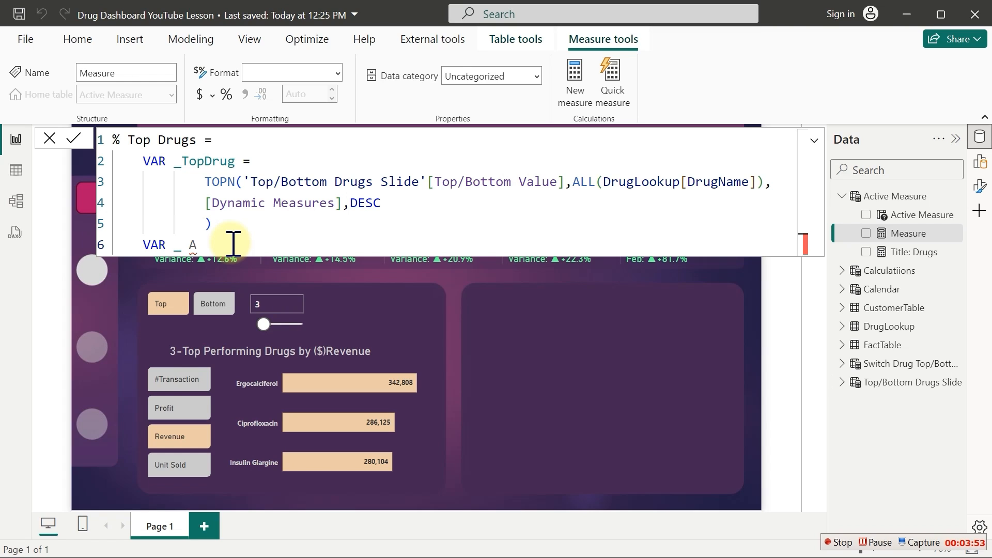
key("BackSpace")
type("ActiveDrug")
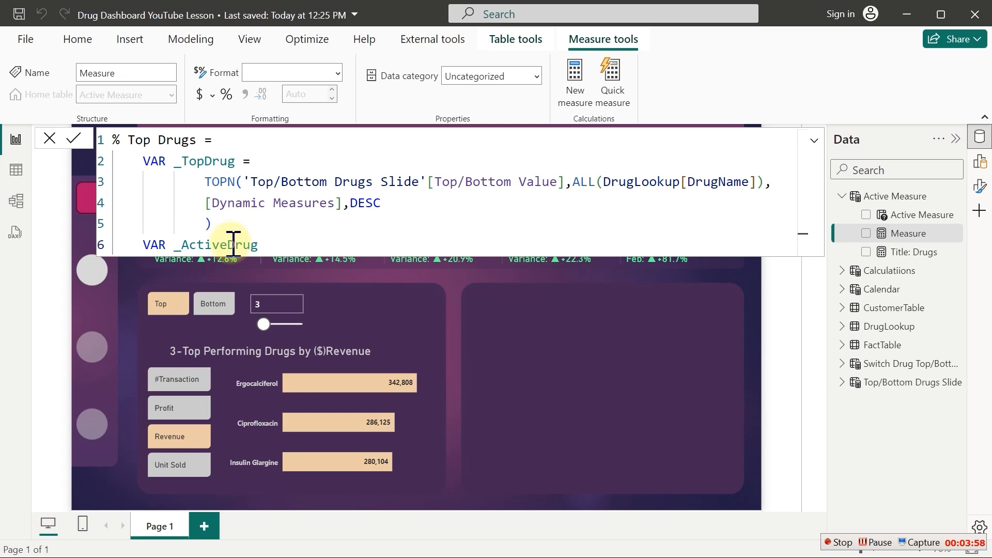
type(" =")
key("shift+Return")
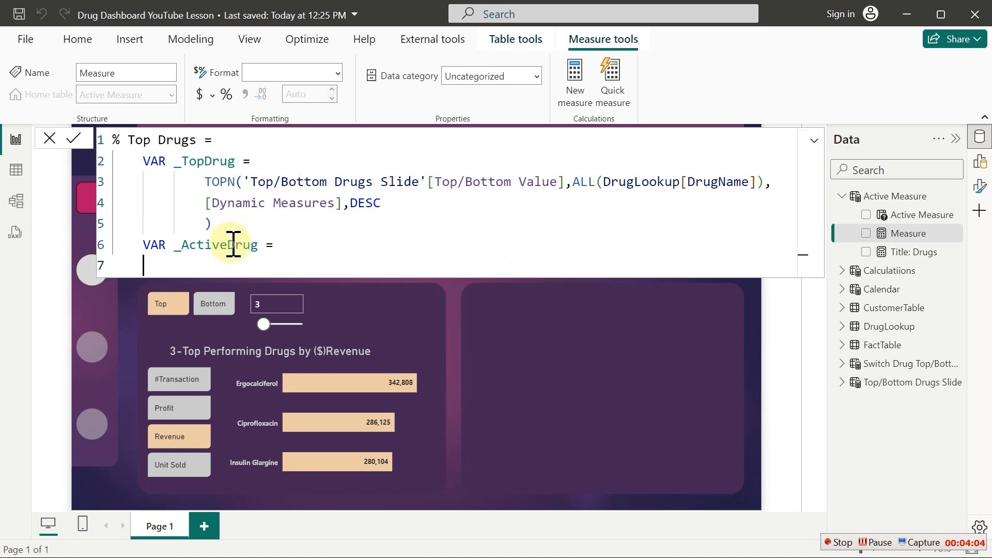
Start the _ActiveDrug expression with the SELECTEDVALUE function on an indented line
key("Tab")
key("Tab")
type("selecte")
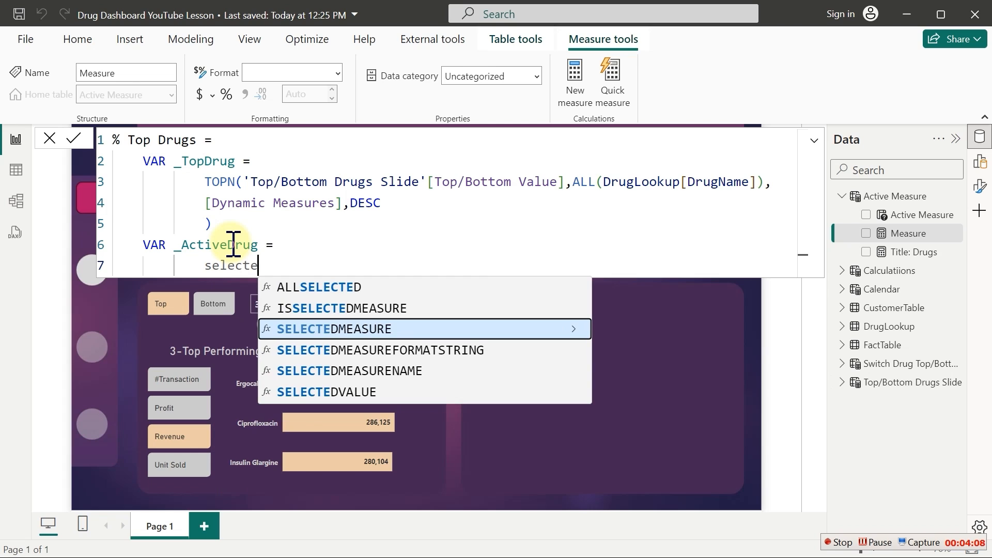
type("dv")
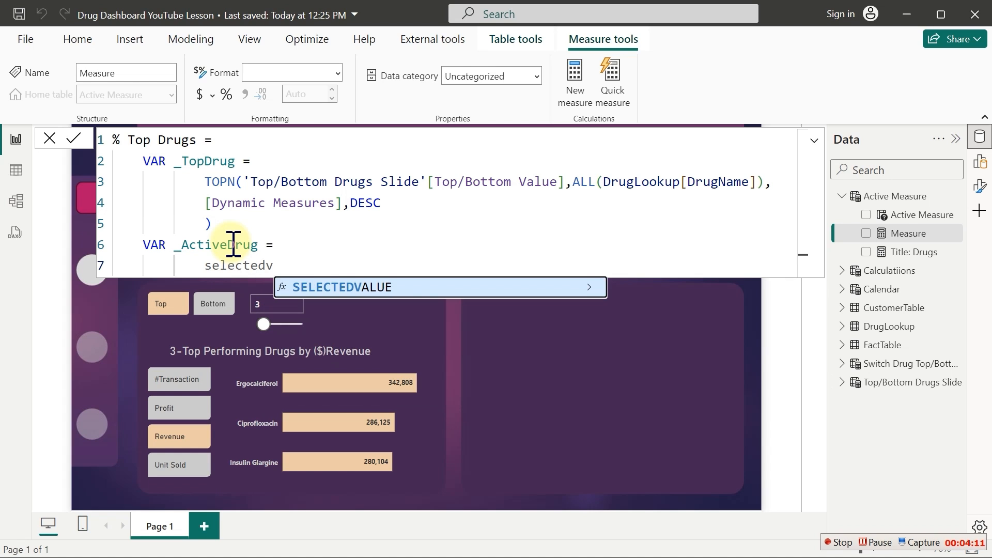
key("Tab")
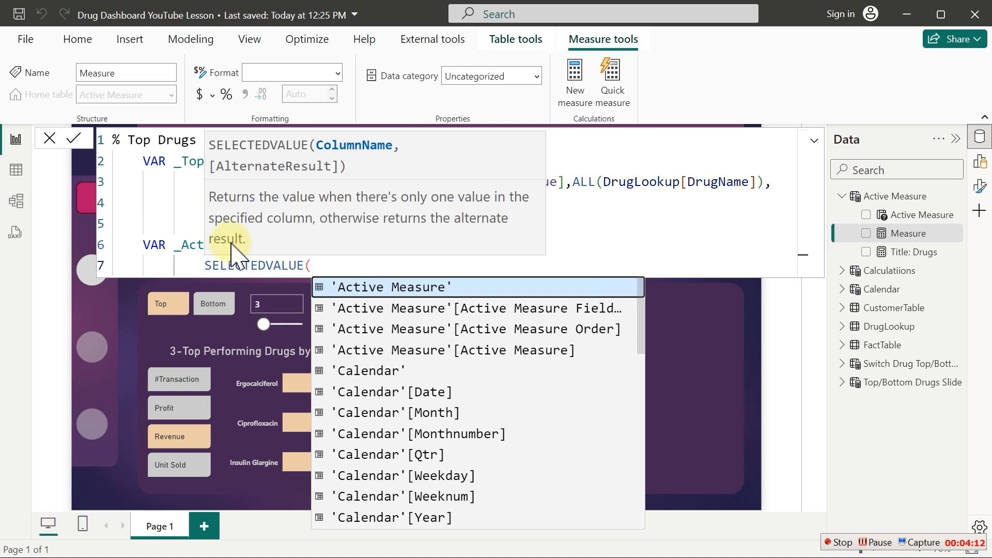
Complete SELECTEDVALUE with the DrugLookup[DrugName] column and the alternate result "All", and add two new lines below it
type("dru")
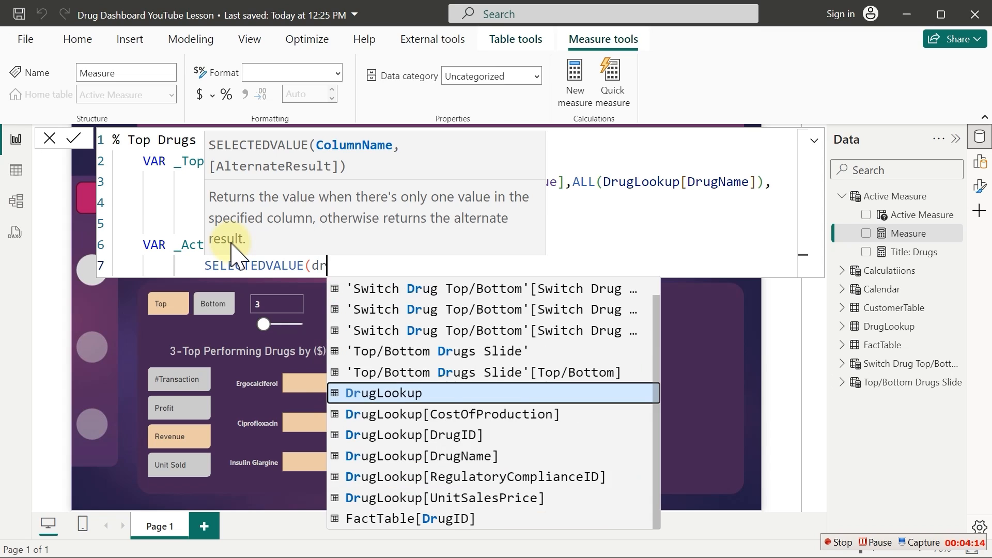
key("Down")
key("Down")
key("Down")
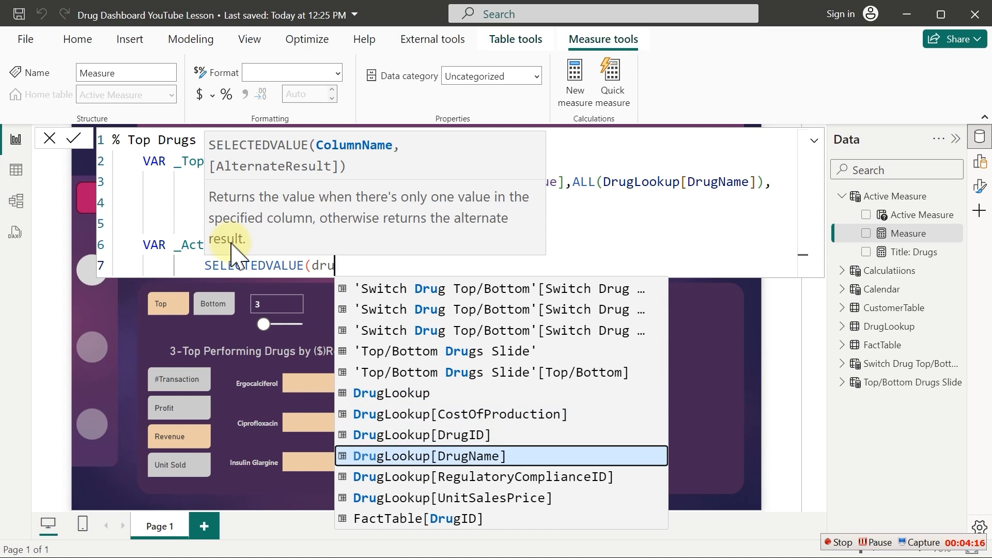
key("Tab")
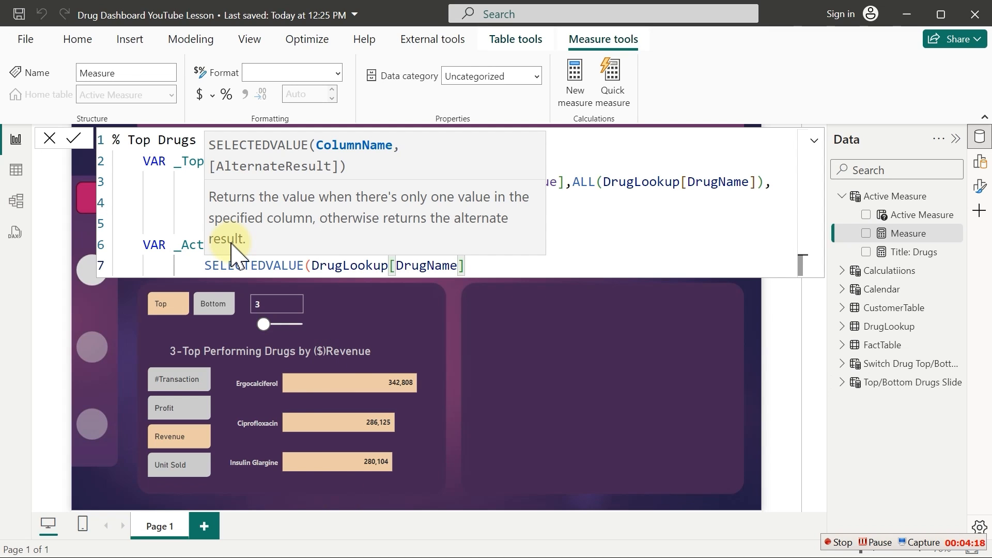
type(",")
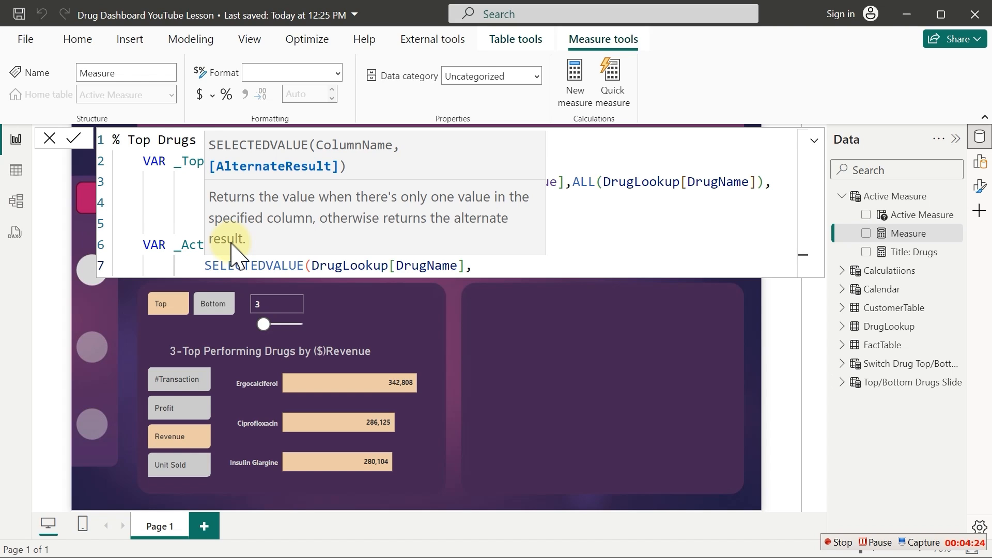
type("\"All\")")
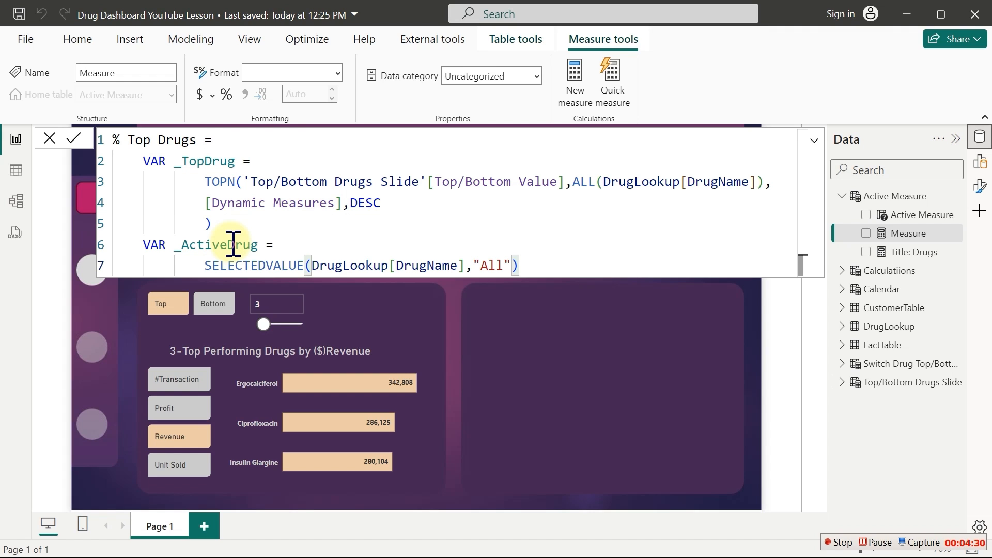
key("shift+Return")
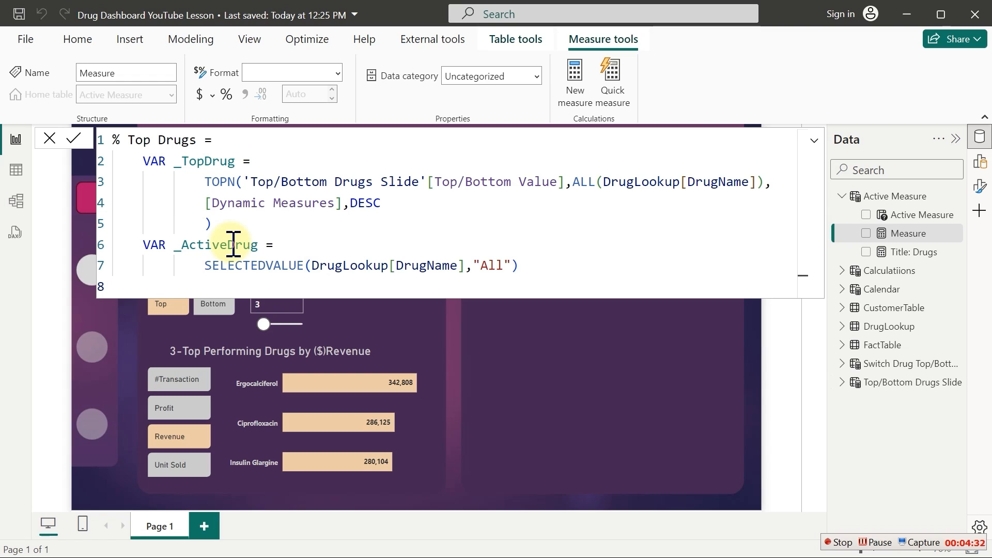
key("shift+Return")
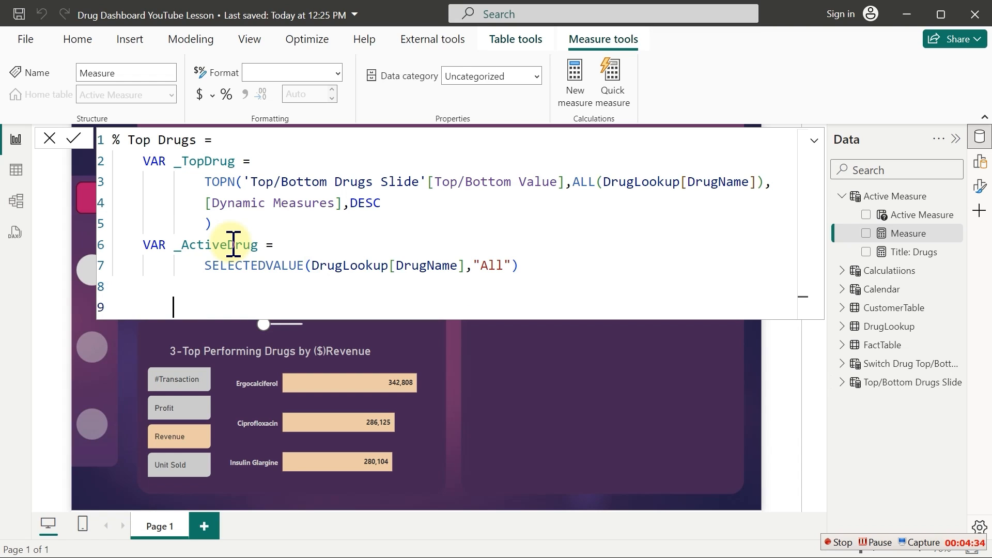
Declare a third variable named _TotalDynamicTopN, aligned with the other VAR declarations, and open a line for its expression
key("BackSpace")
type("var")
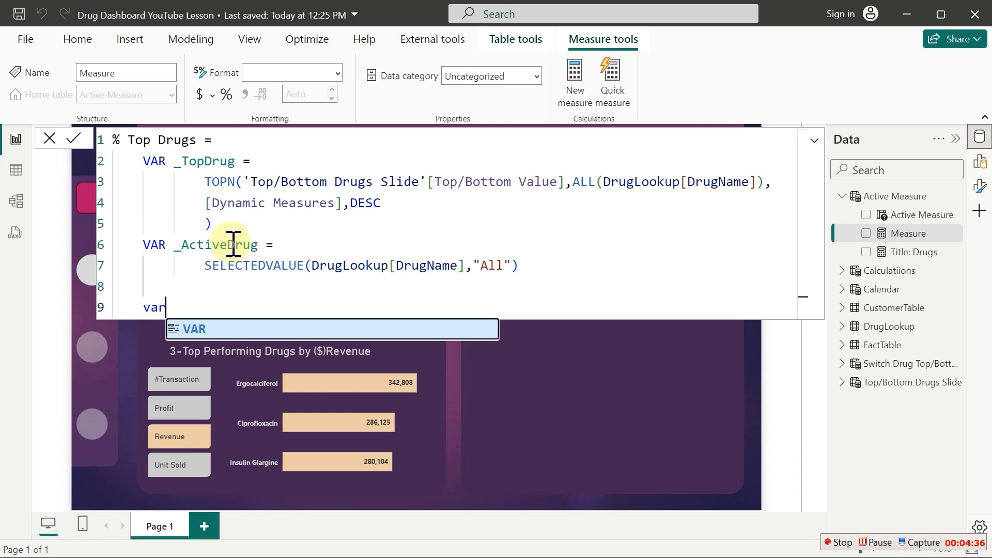
key("Tab")
type("_")
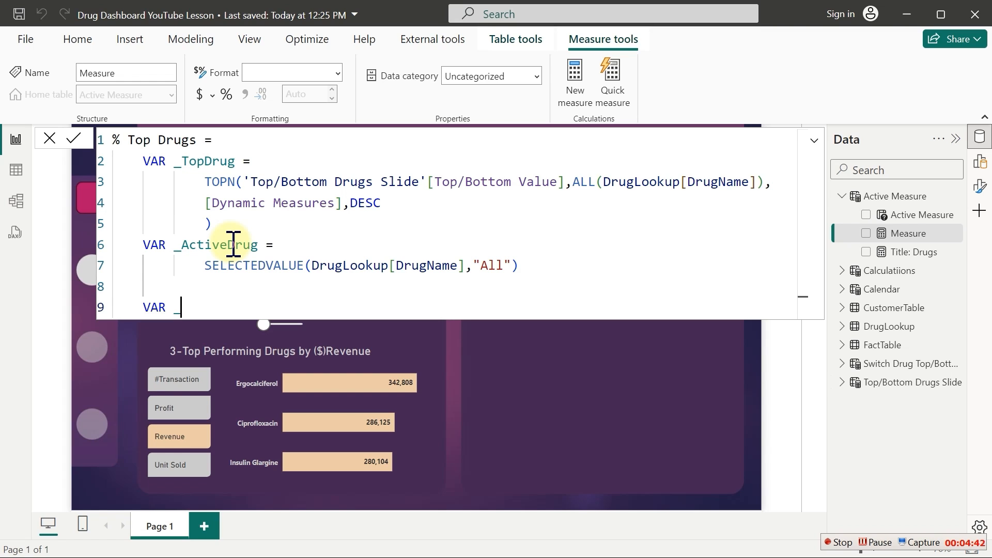
type("TotalTopNR")
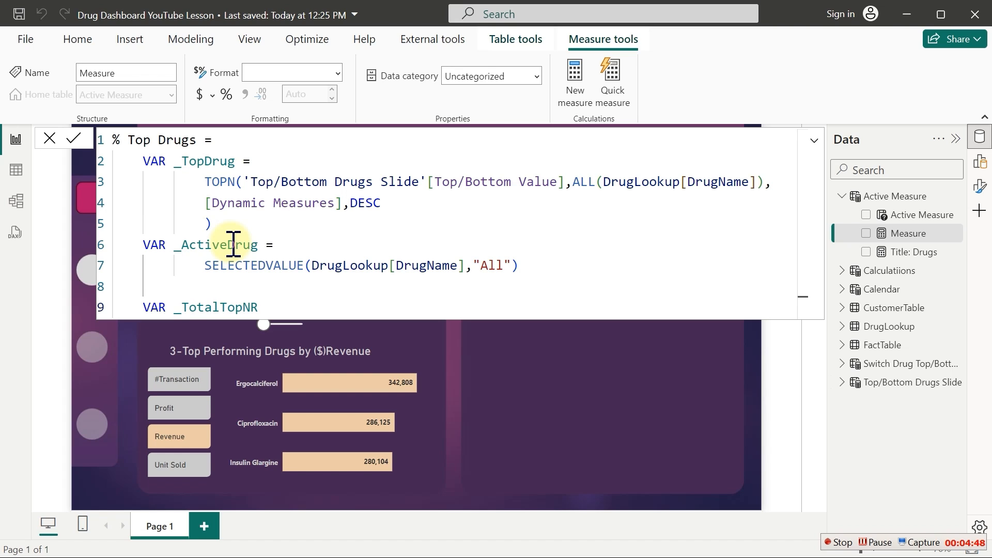
key("BackSpace")
key("BackSpace")
key("BackSpace")
key("BackSpace")
key("BackSpace")
type("DynamicTopN =")
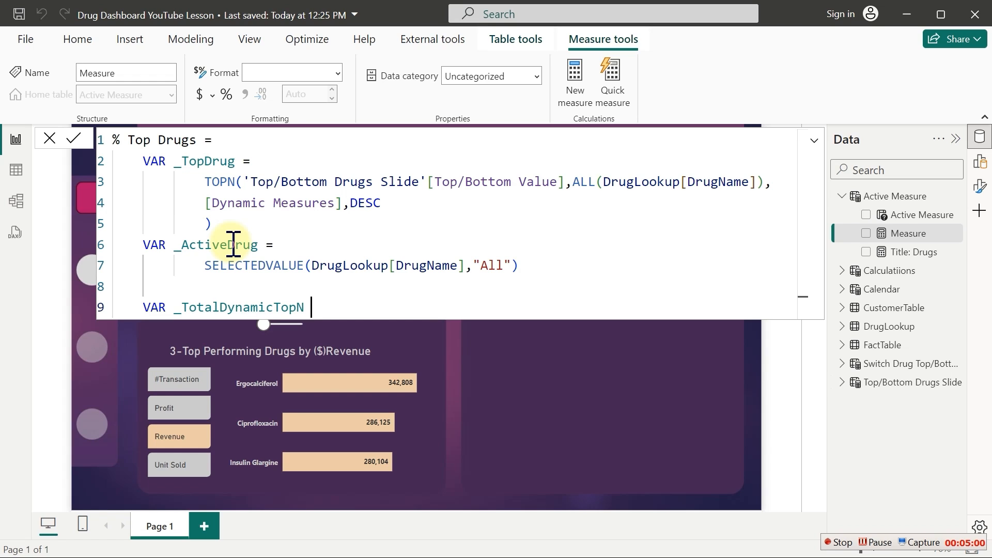
key("Return")
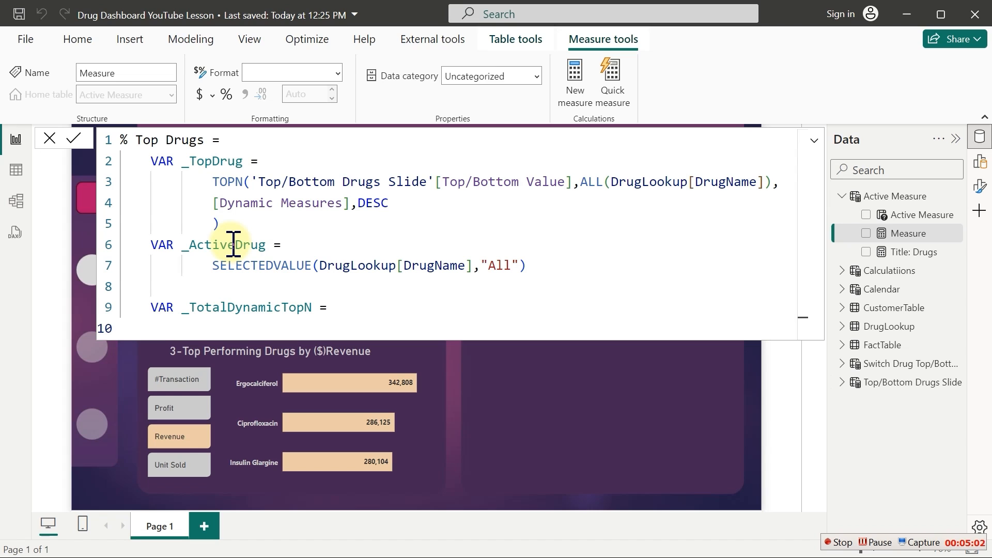
Start the _TotalDynamicTopN expression with the SUMX function, using the _TopDrug variable as its table argument
type("sum")
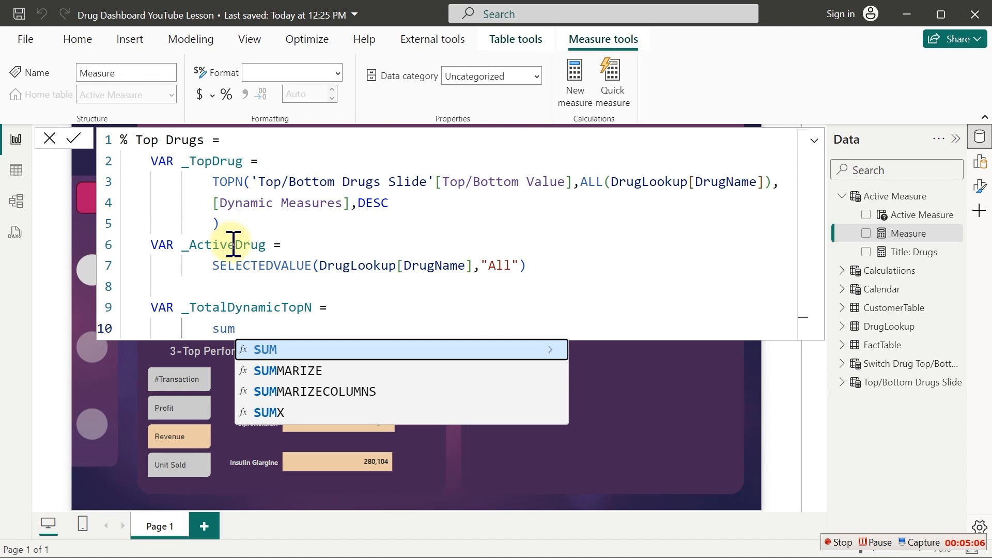
key("Down")
key("Down")
key("Down")
key("Tab")
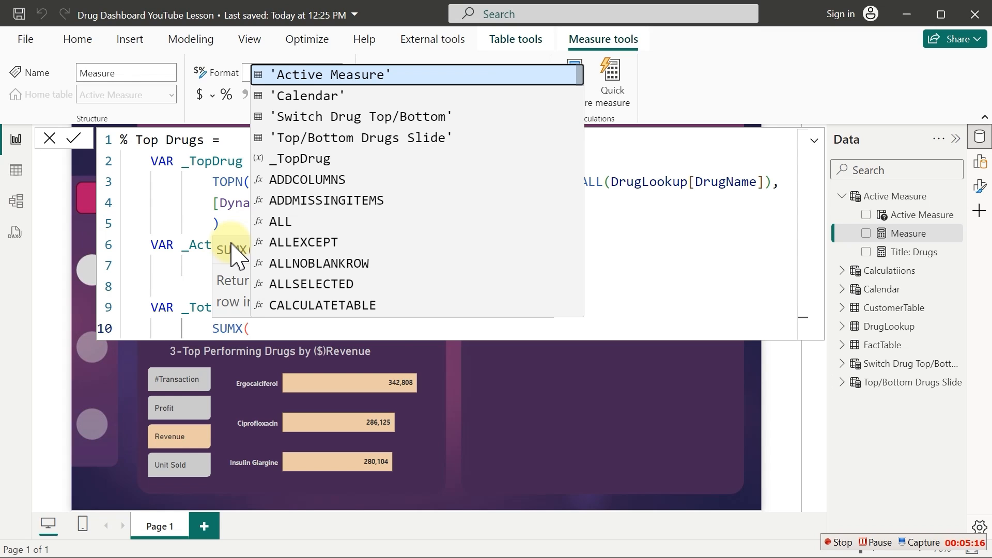
left_click(227, 223)
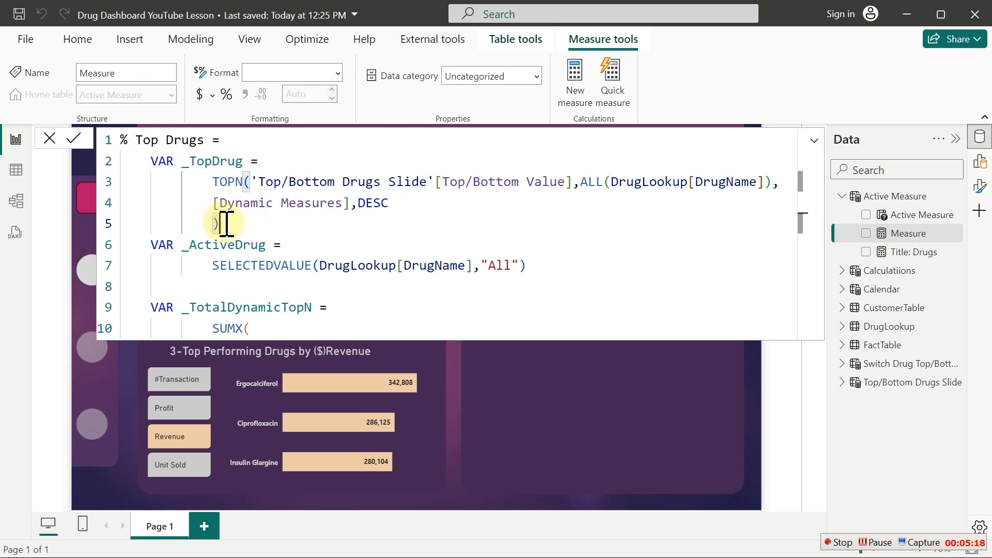
left_click_drag(222, 222, 185, 165)
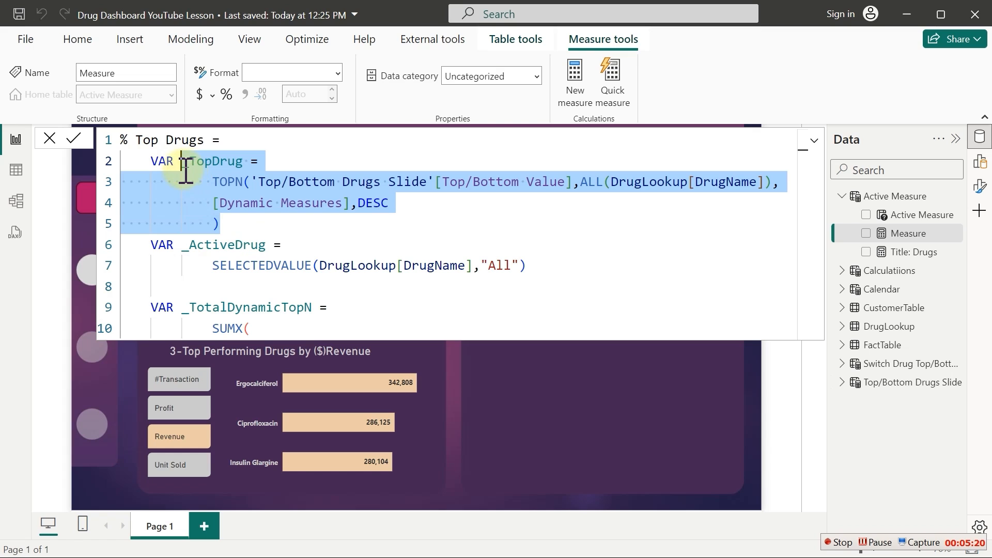
left_click(264, 328)
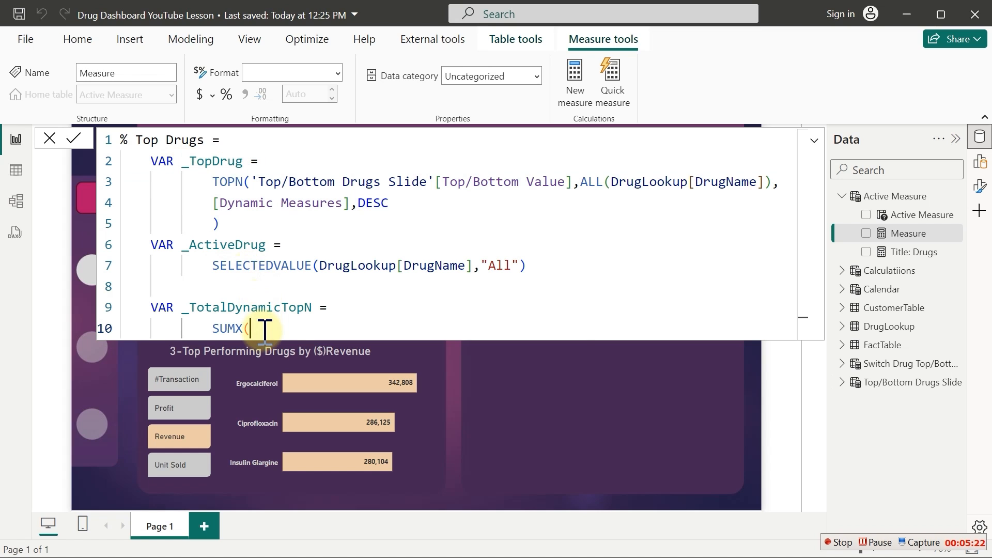
type("_TopDrug")
type(",")
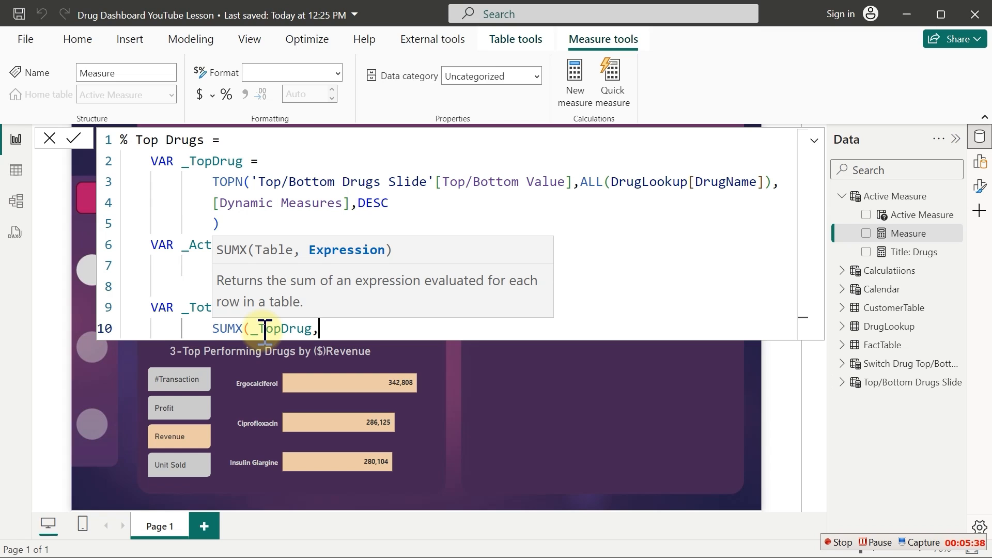
Complete SUMX with the [Dynamic Measures] measure as its expression and close the function
type("[d")
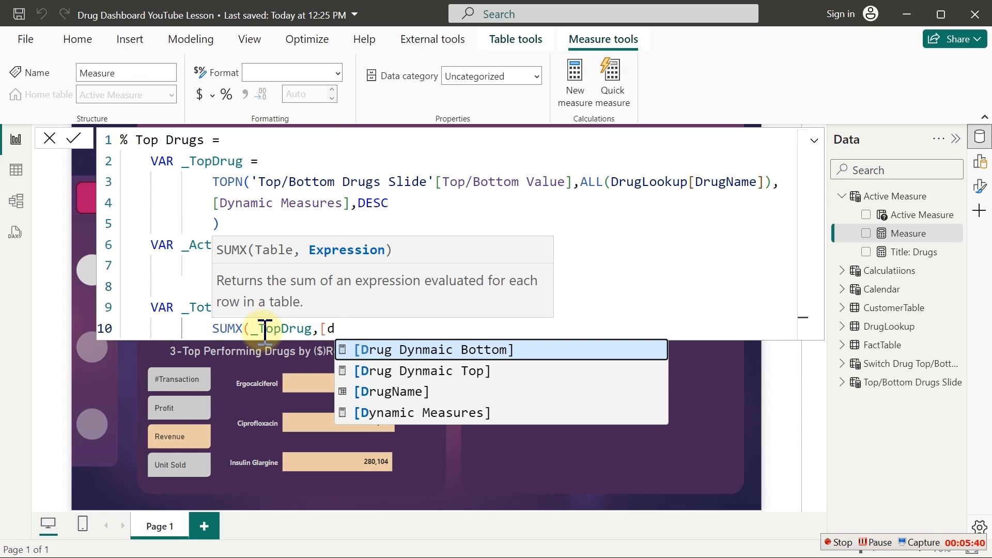
key("Down")
key("Down")
key("Down")
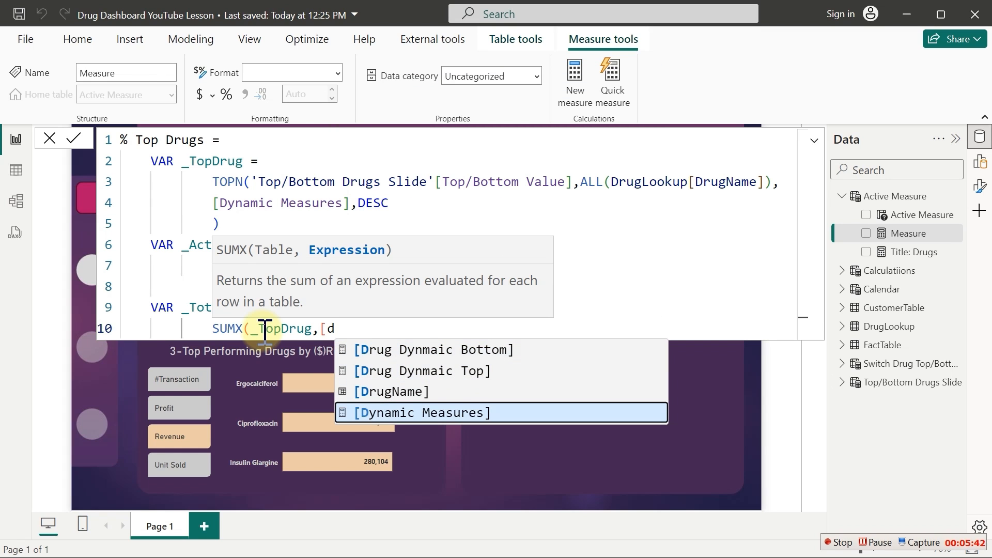
key("Tab")
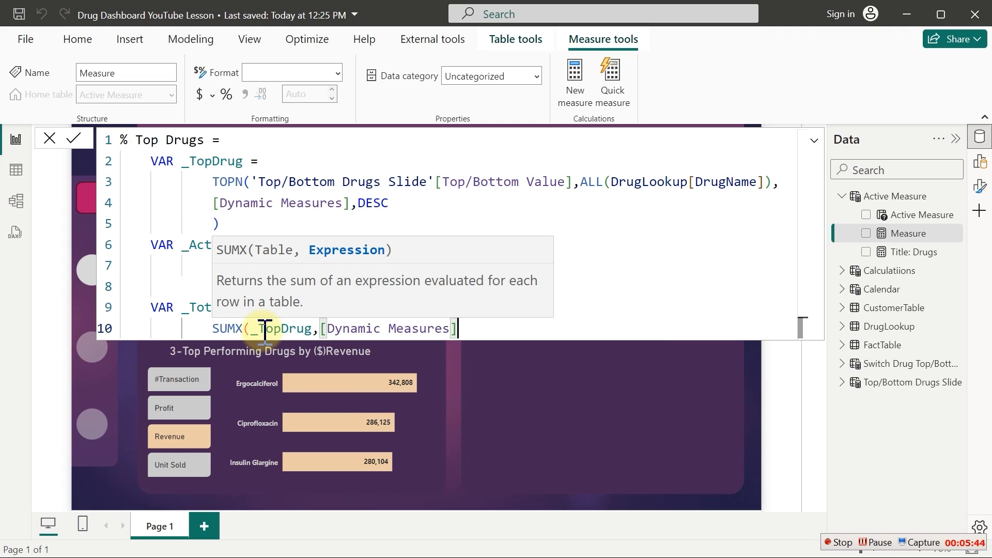
type(")")
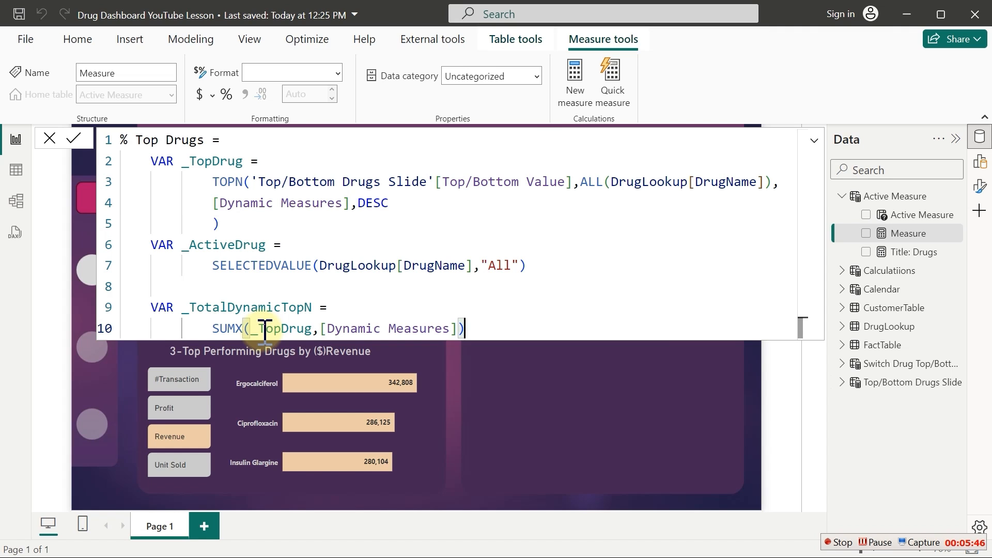
Add RETURN on a new line below the SUMX expression, aligned with the VAR declarations, and open a line beneath it
key("shift+Return")
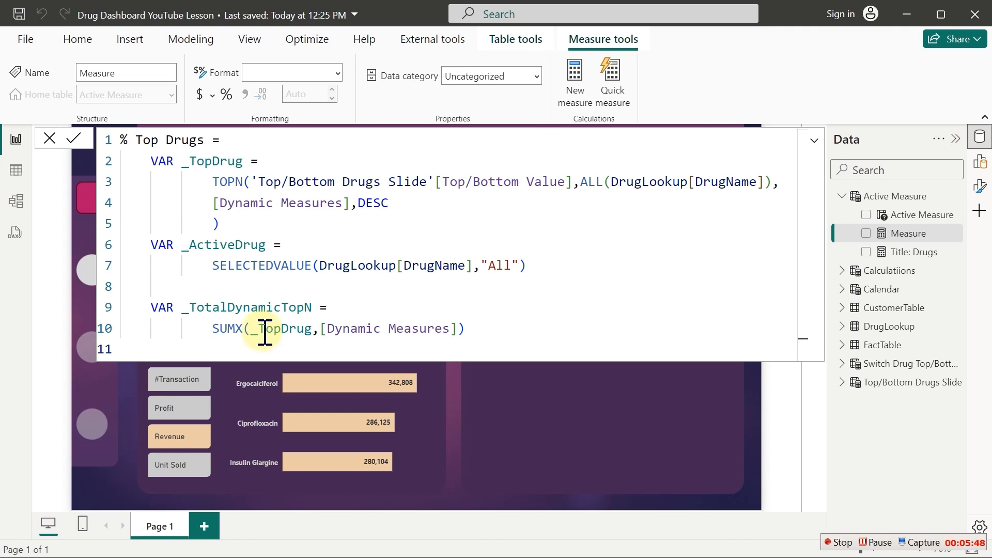
key("BackSpace")
key("BackSpace")
type("RETURN")
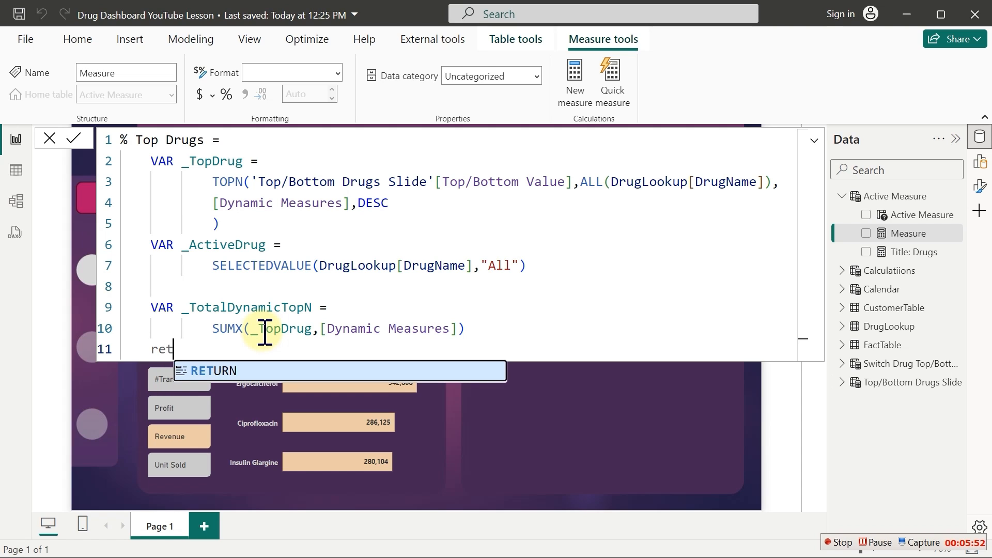
key("shift+Return")
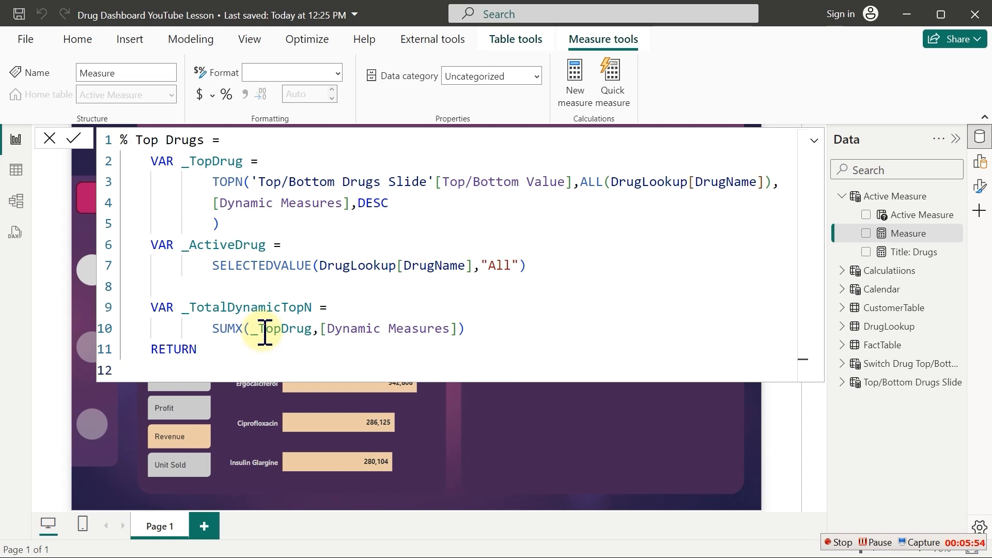
Start an indented IF function under RETURN, with the logical test _ActiveDrug ="All" on its own further-indented line
key("Tab")
key("Tab")
type("IF(")
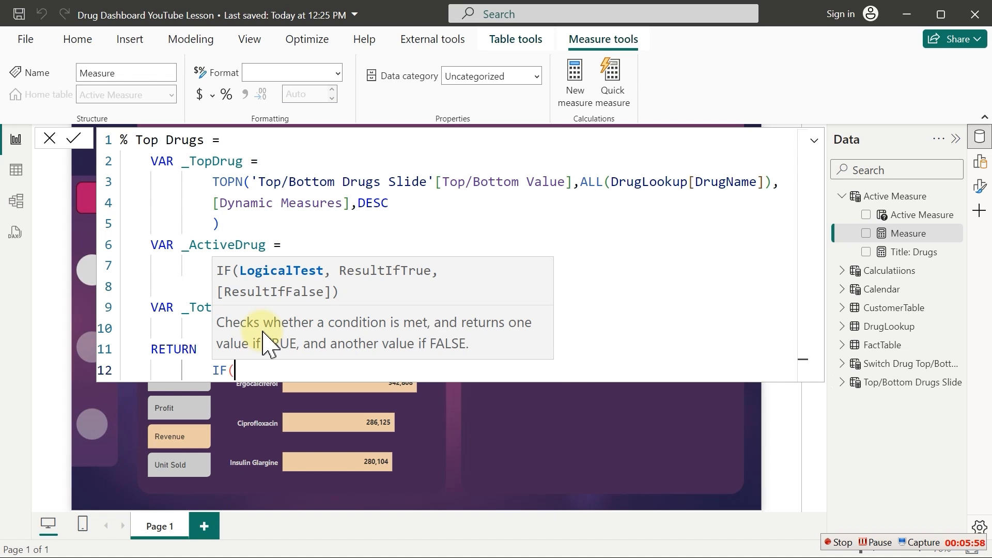
key("shift+Return")
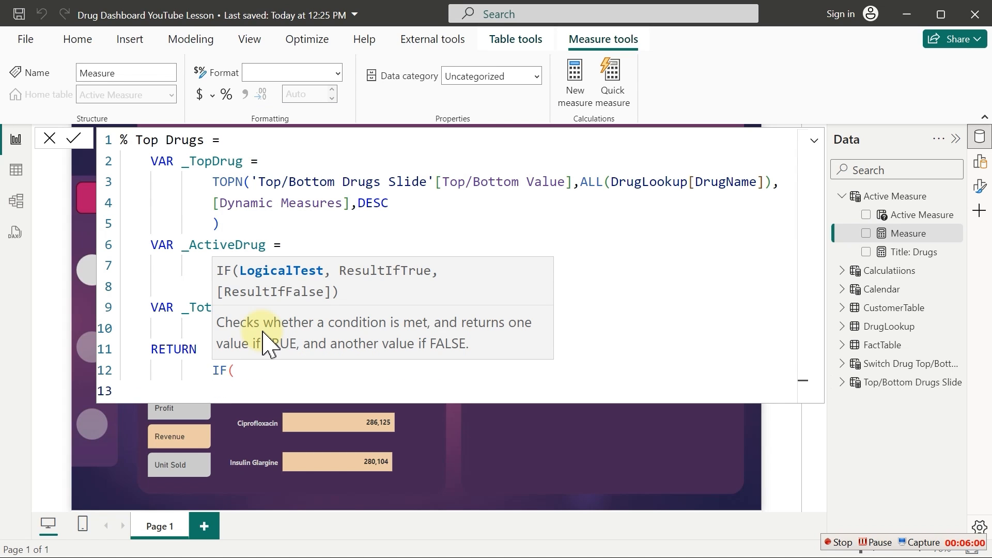
key("Tab")
type("_")
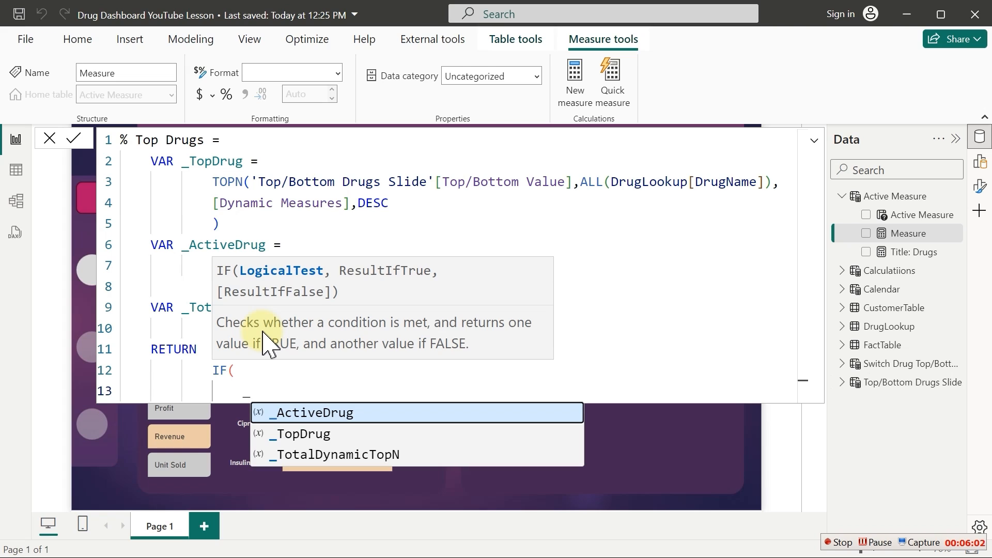
key("Tab")
type("=")
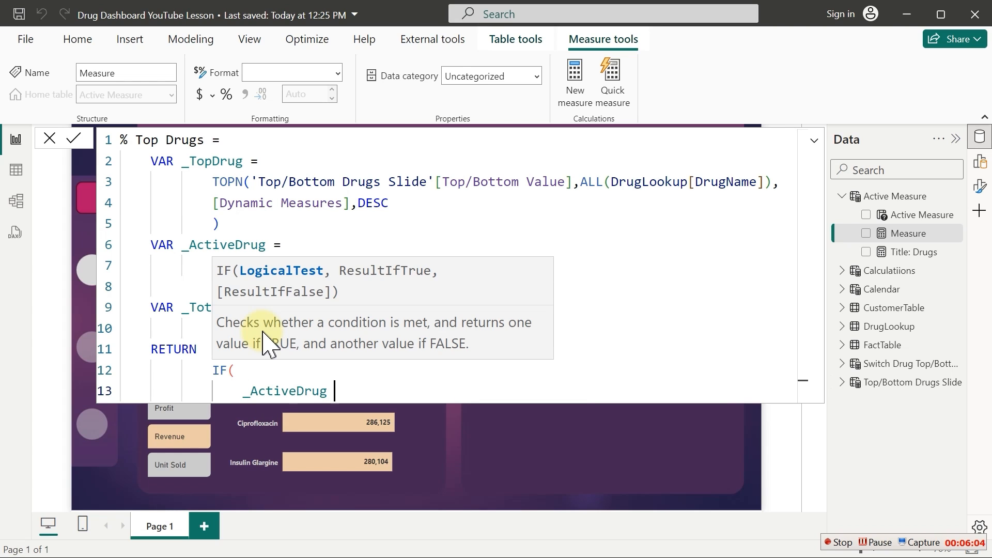
type("\"All\",")
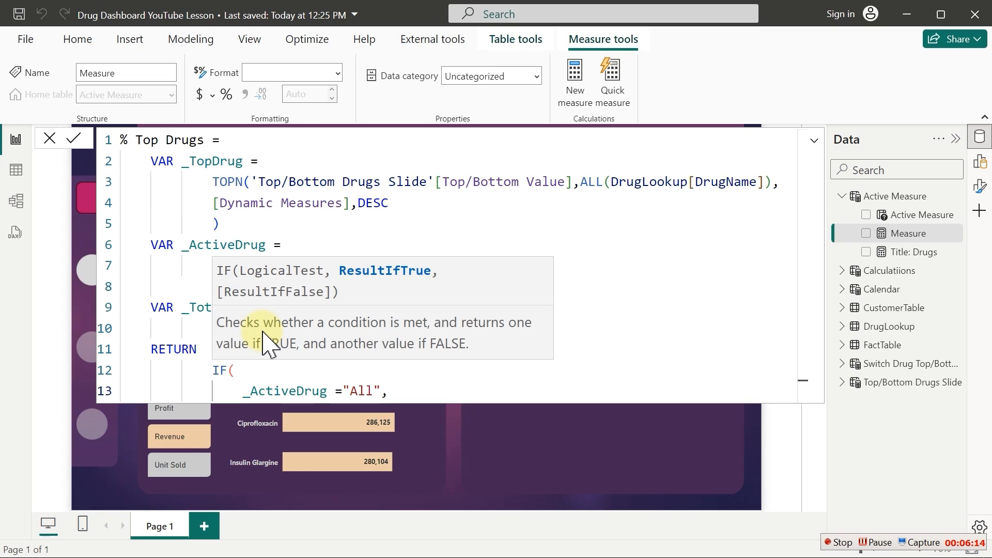
Set _TotalDynamicTopN as the IF function's true result on a new line, followed by a comma
left_click(230, 205)
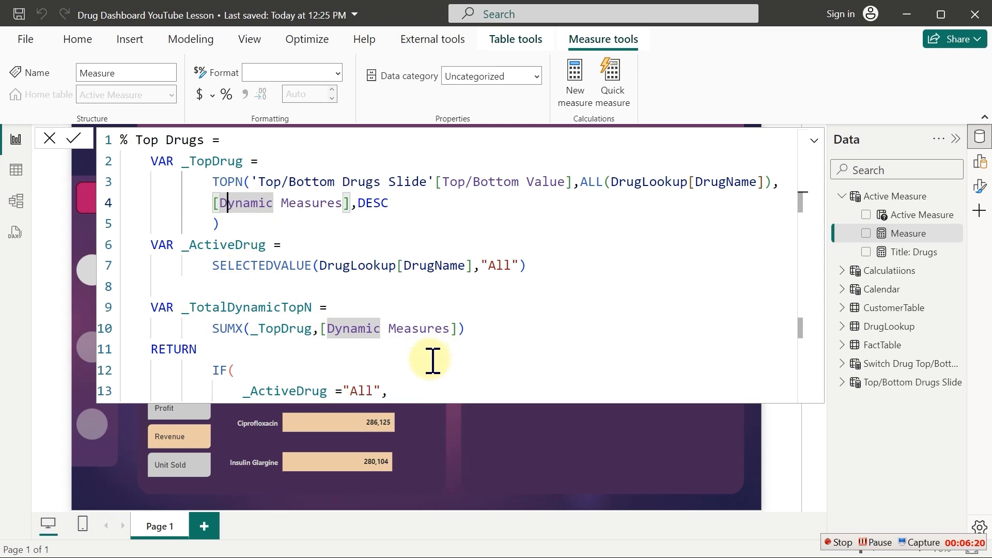
left_click(404, 391)
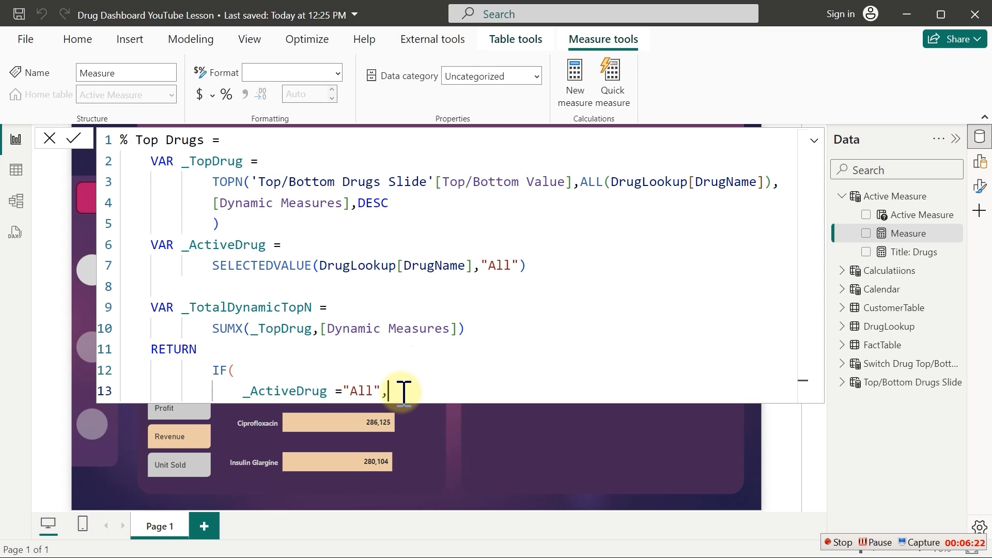
key("shift+Return")
type("_")
key("Down")
key("Up")
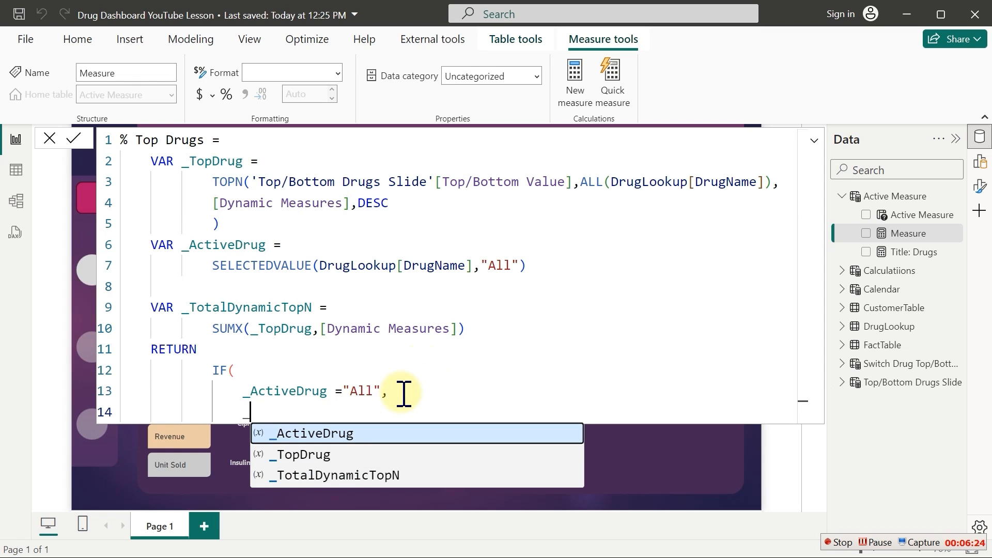
key("Down")
key("Down")
key("Tab")
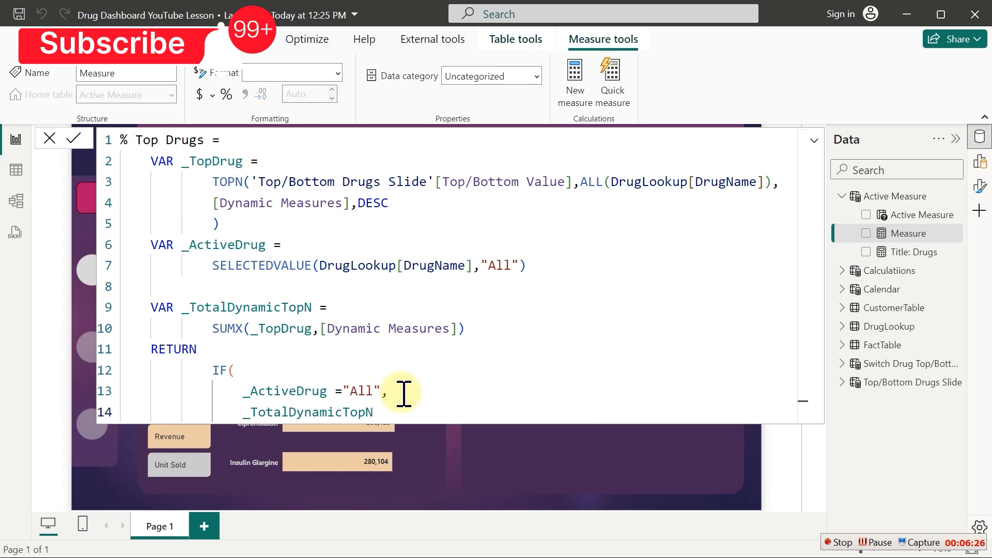
type(",")
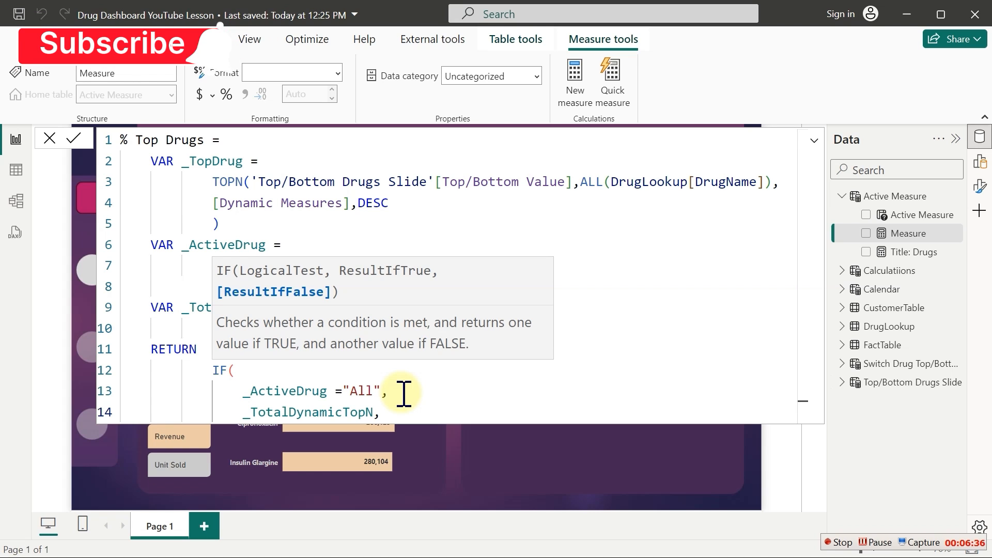
Start a nested IF on a new line as the false result, with the logical test _ActiveDrug IN _TopDrug on an indented line
key("Return")
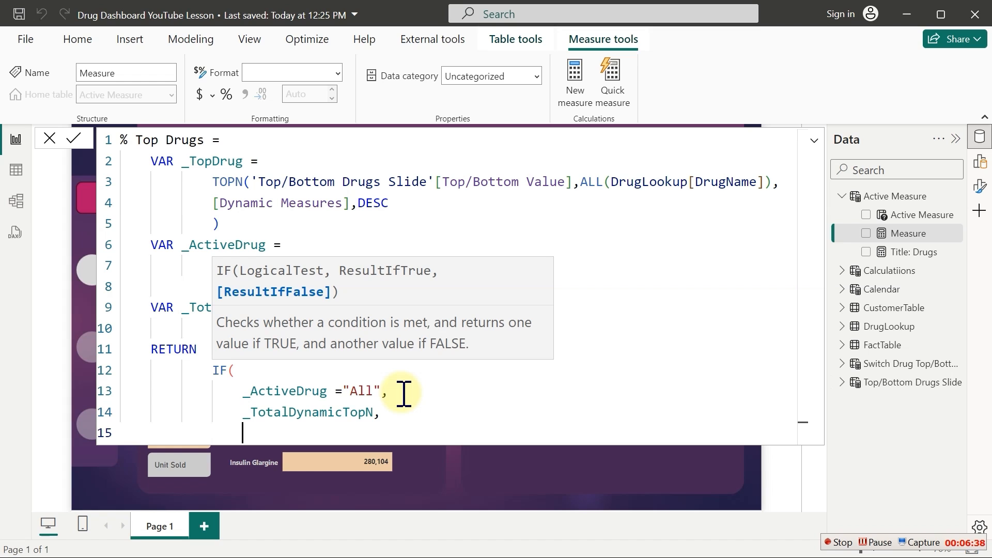
type("IF(")
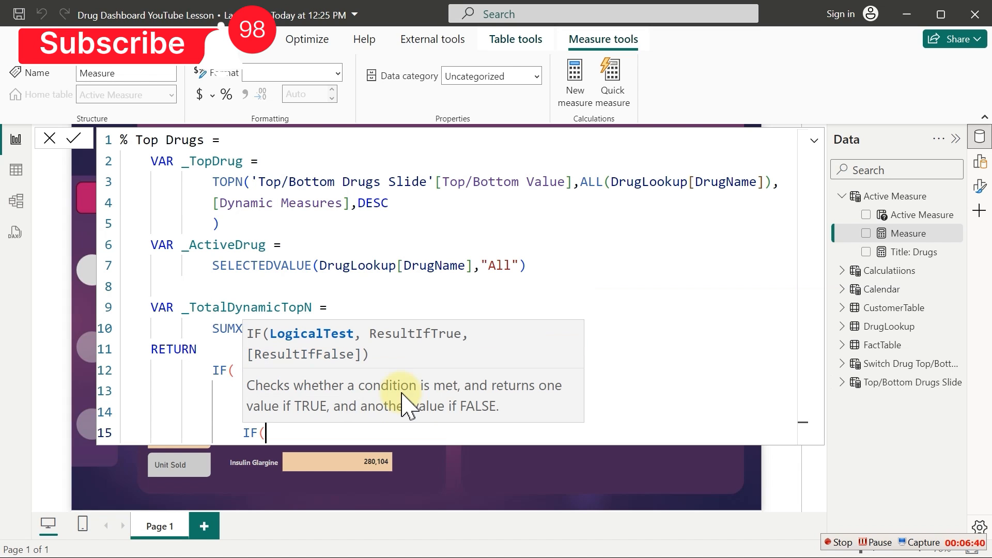
key("Return")
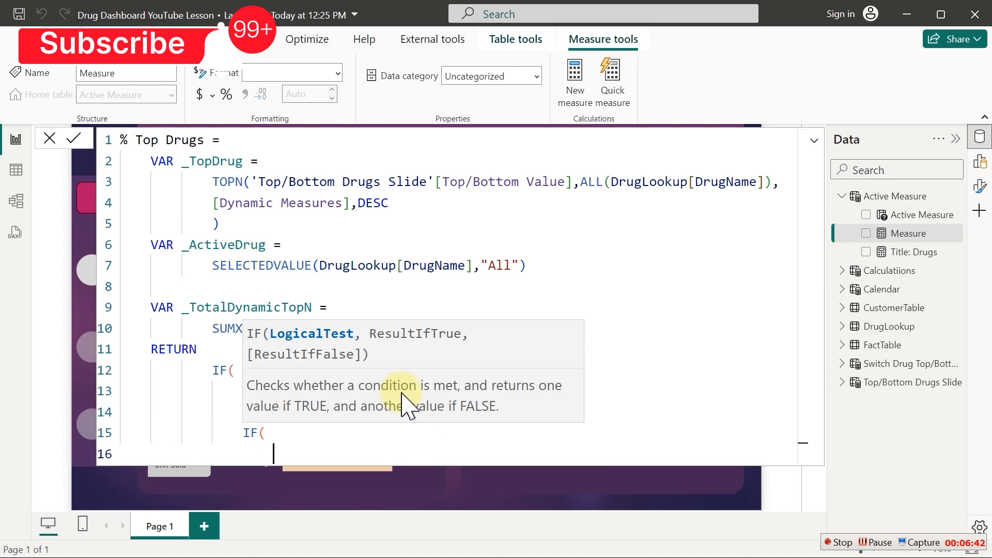
type("_")
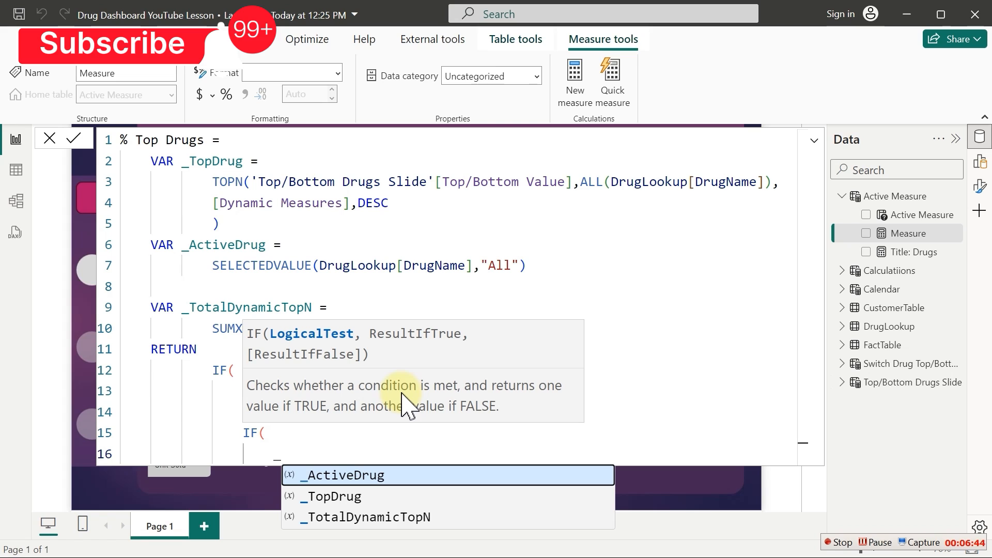
key("Tab")
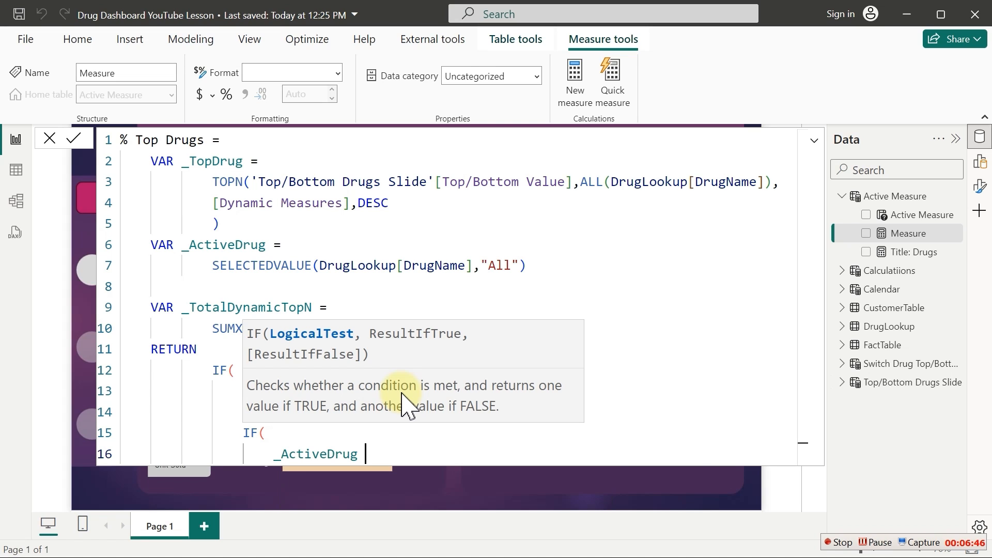
type("in")
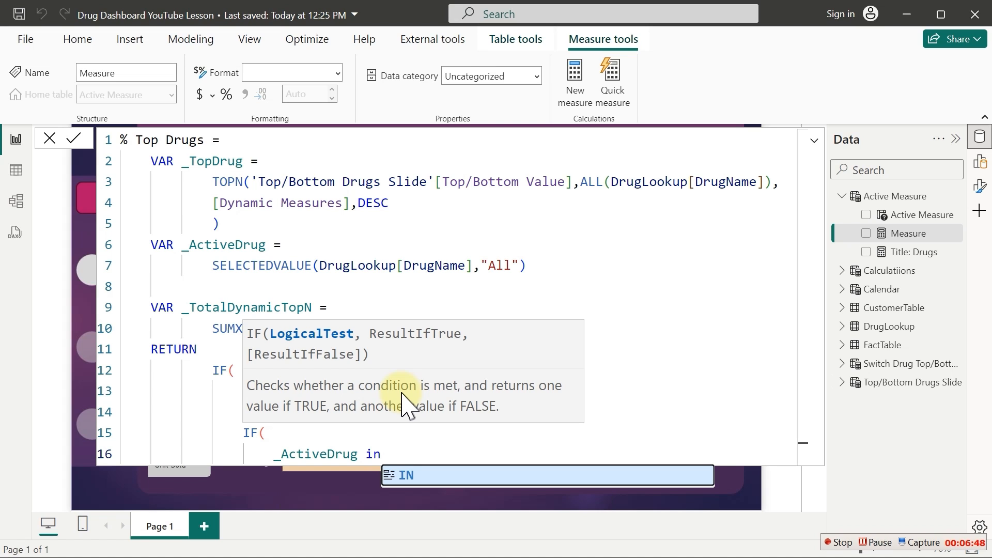
key("Tab")
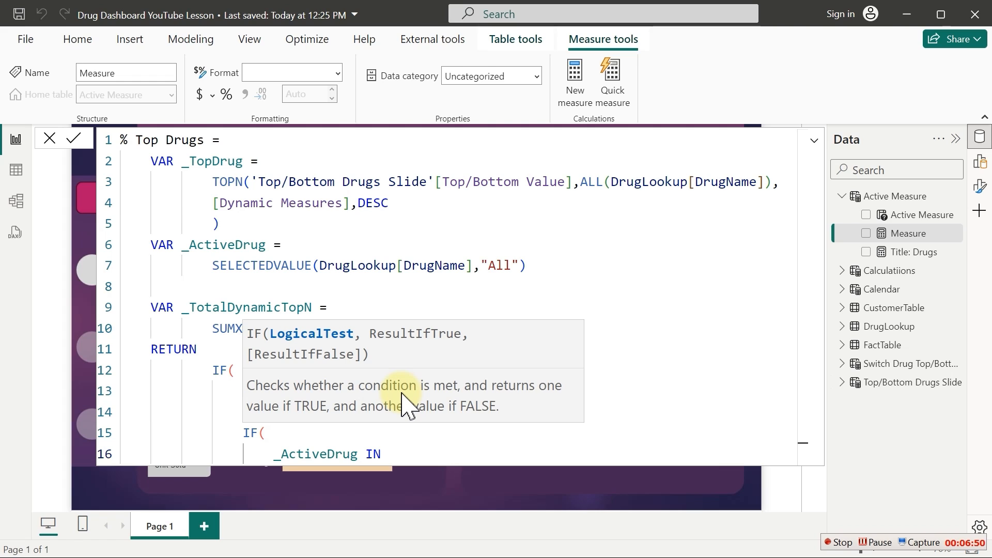
type("_")
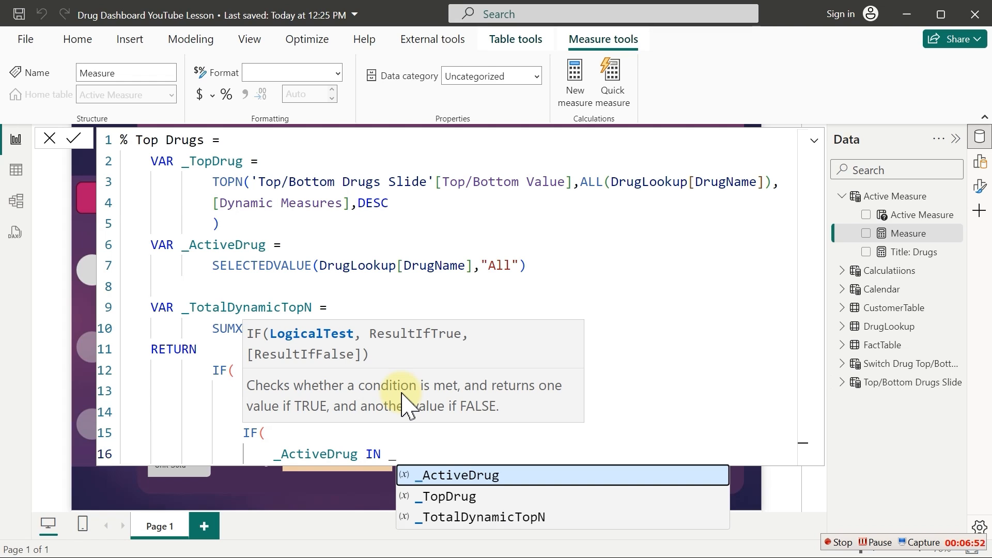
key("Down")
key("Tab")
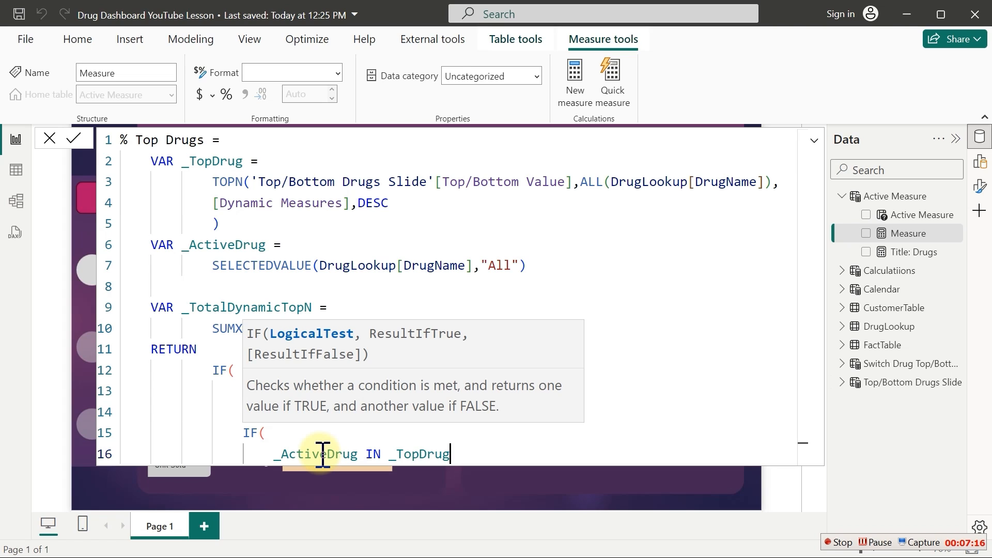
type(",")
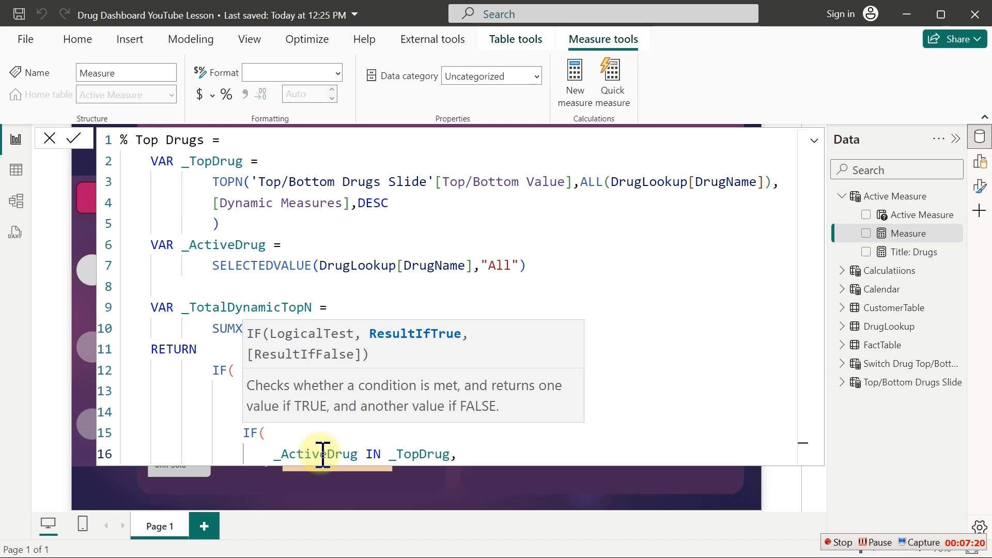
Set the [Dynamic Measures] measure as the nested IF's true result on a new line, followed by a comma
key("Return")
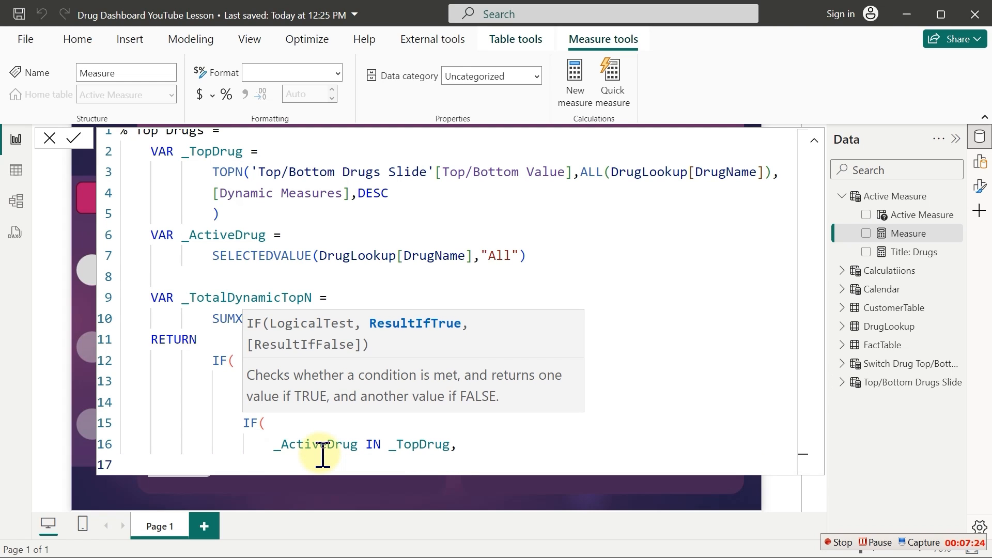
type("[d")
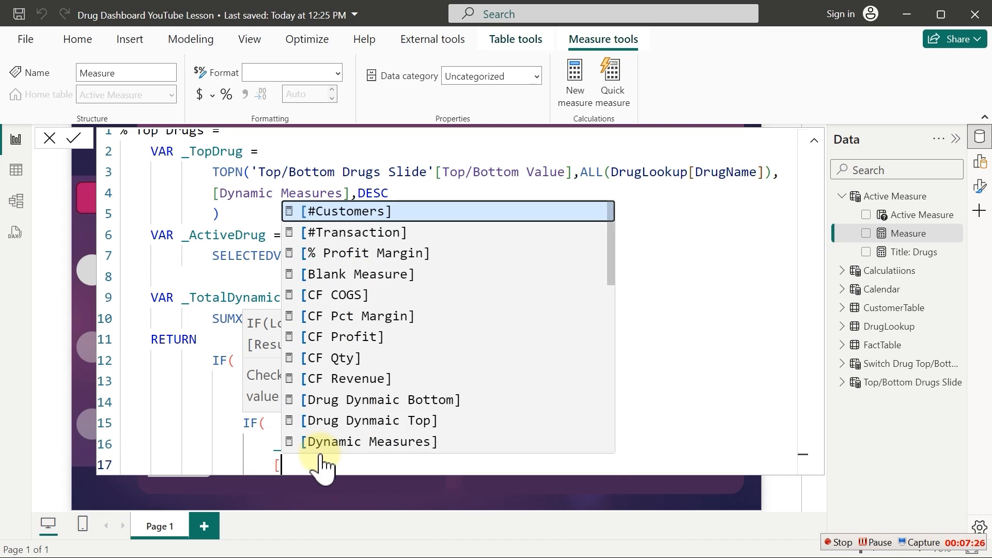
key("Down")
key("Down")
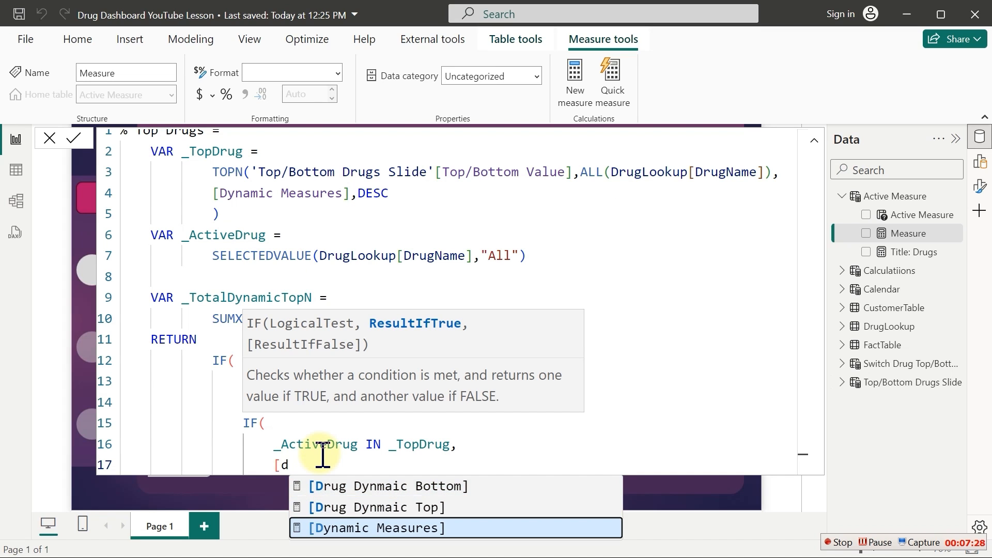
key("Tab")
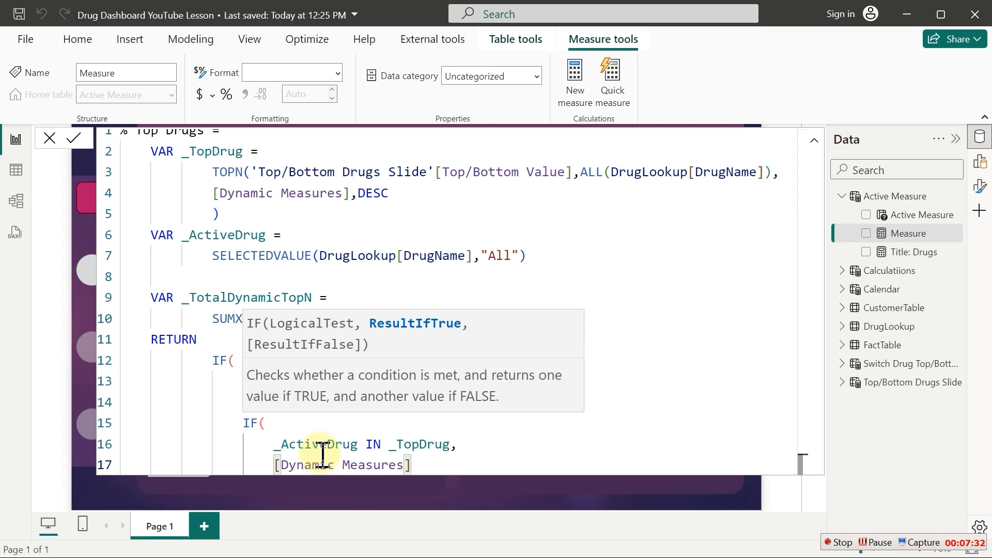
type(",")
Set BLANK() as the nested IF's false result and close both IF functions, each parenthesis on its own line
key("Return")
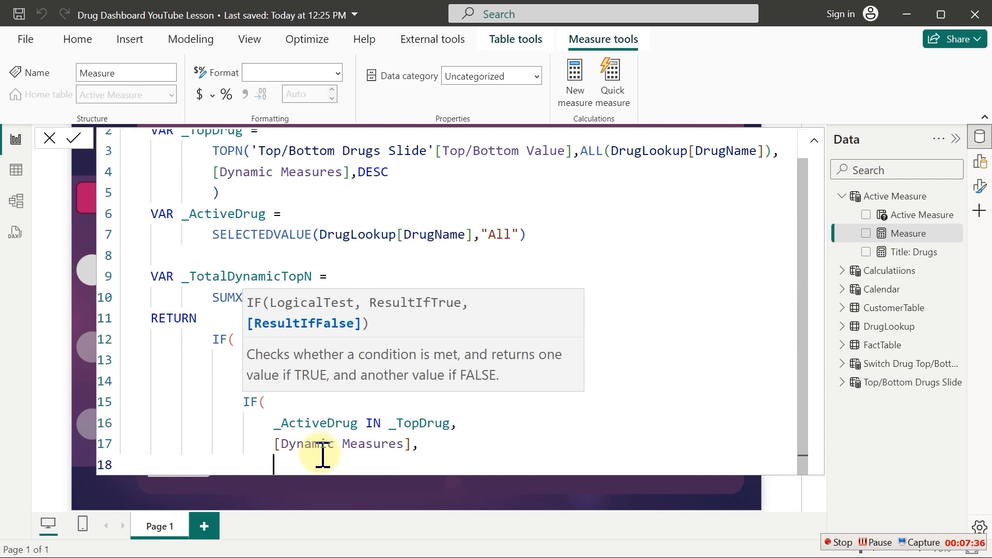
type("bl")
key("Tab")
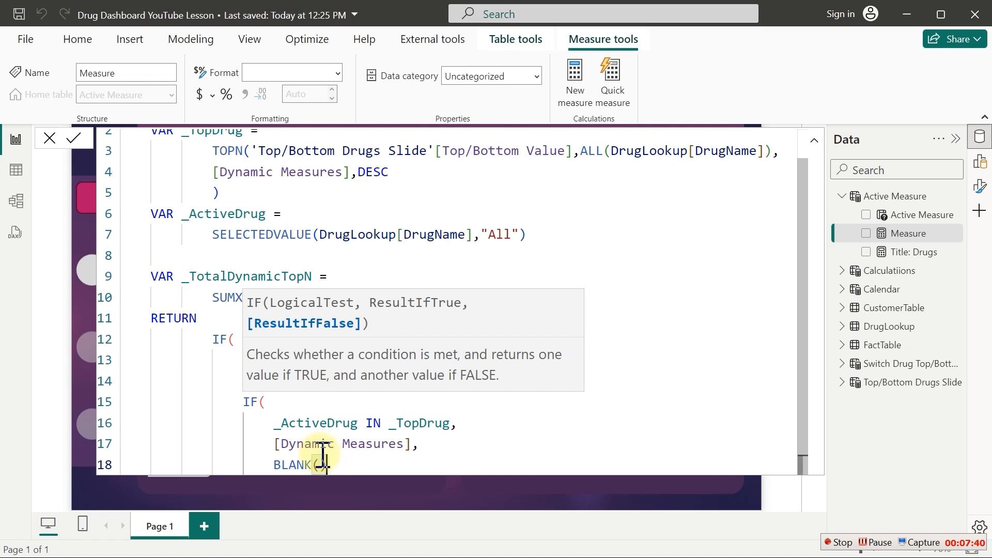
key("Return")
type(")")
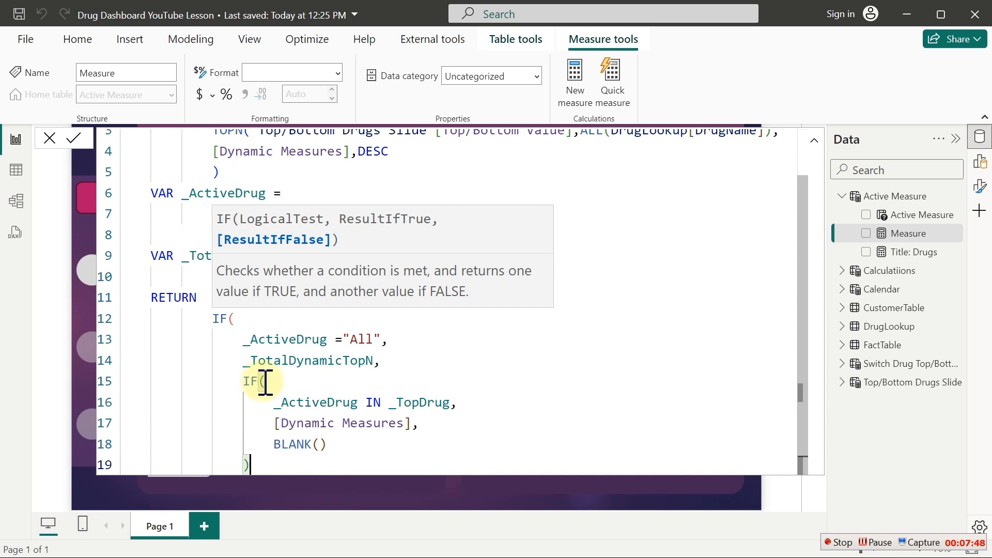
key("Return")
type(")")
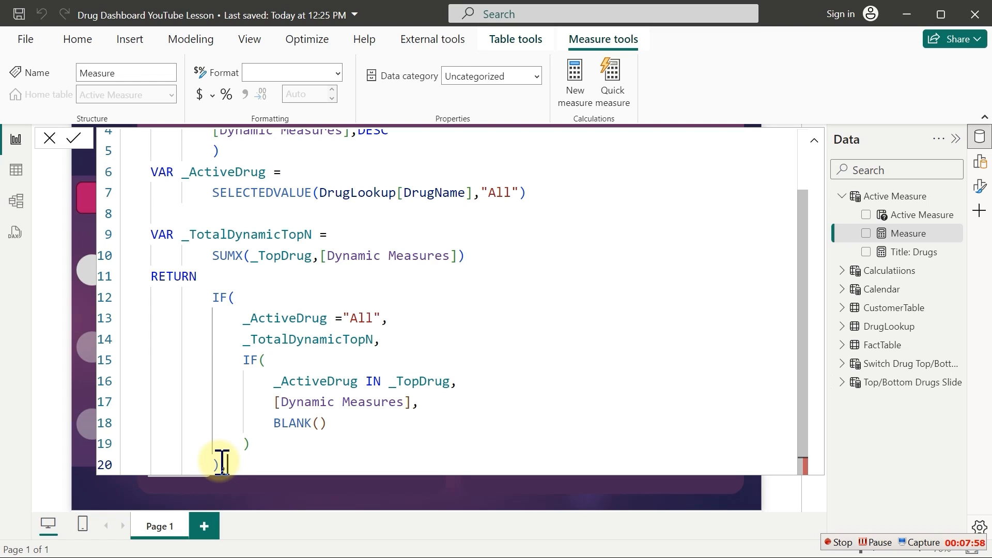
left_click(221, 462)
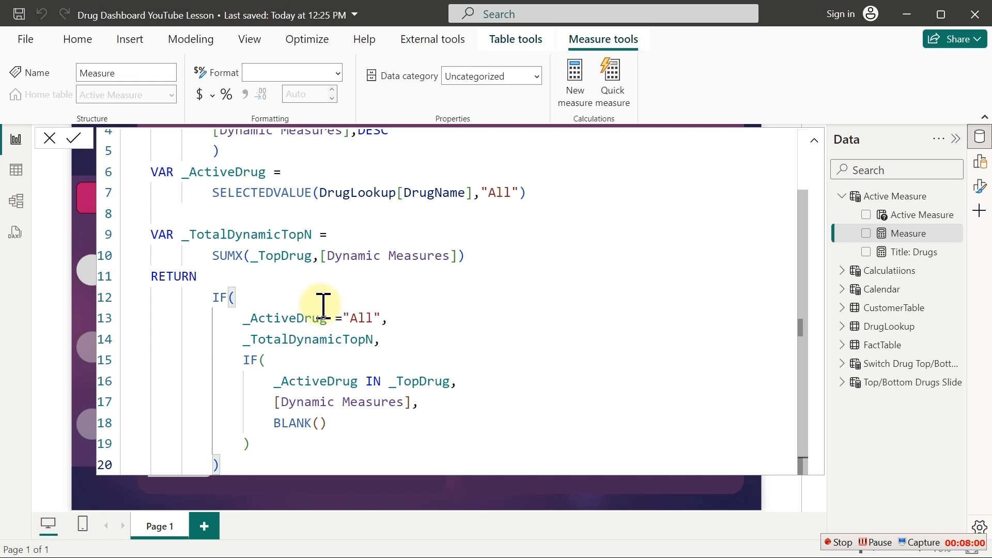
Commit the % Top Drugs measure and return to the report canvas
key("Return")
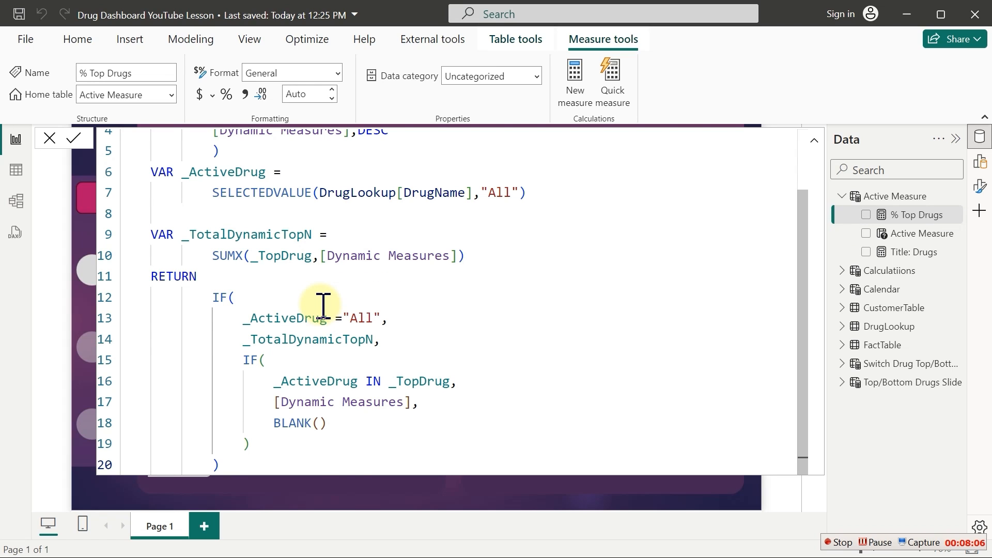
scroll(323, 305, "up", 2)
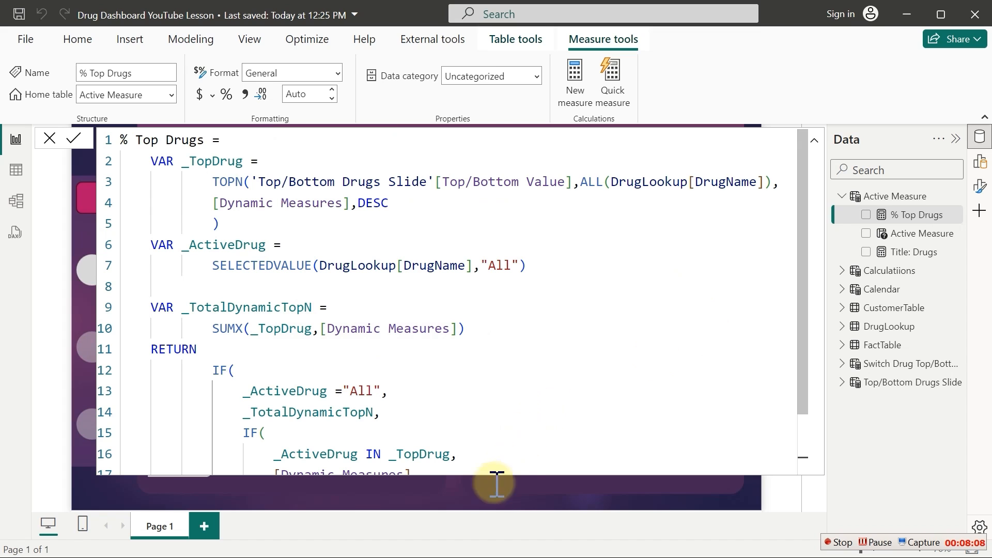
left_click(488, 509)
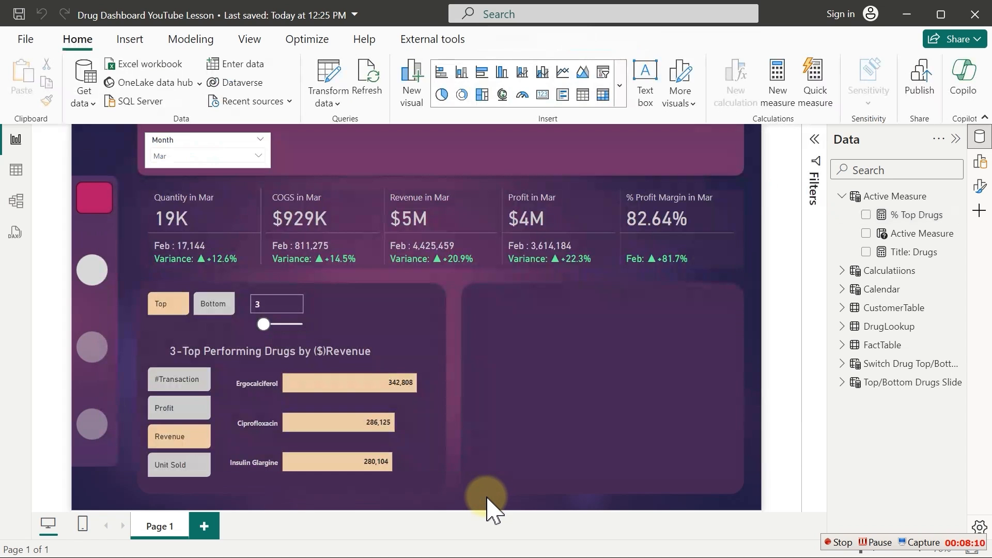
Add a card visual for % Top Drugs and shrink it to fit inside the empty panel beside the drug bar chart
left_click(866, 215)
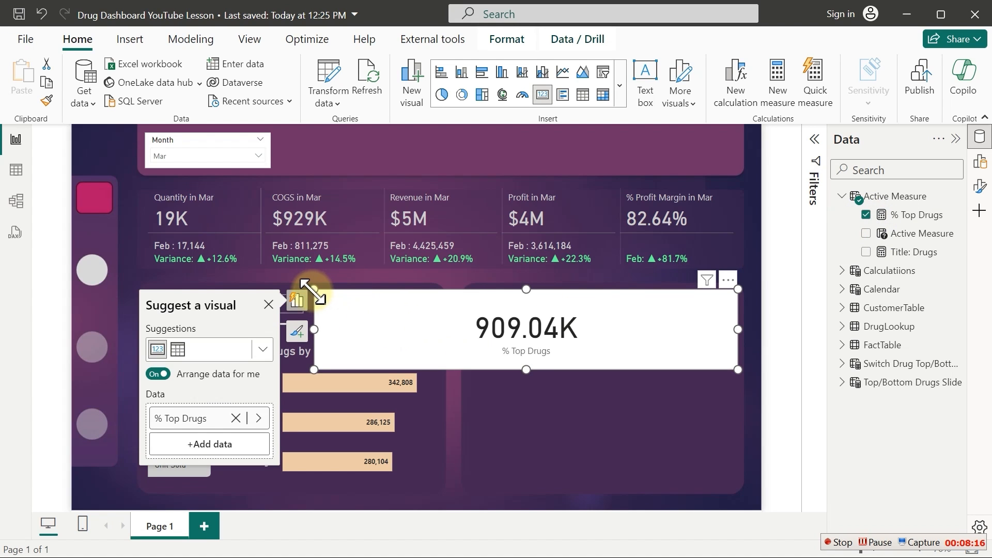
left_click_drag(314, 290, 483, 296)
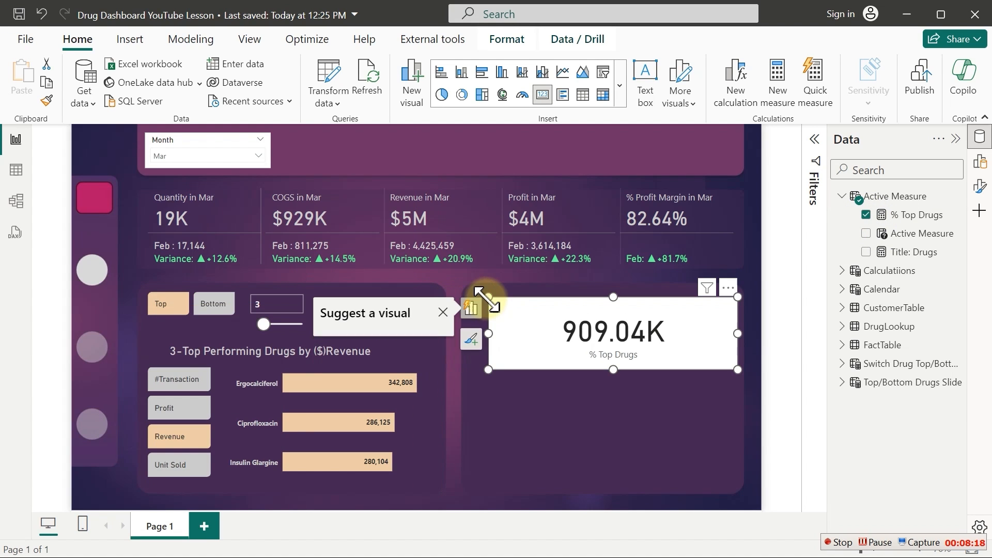
left_click(552, 455)
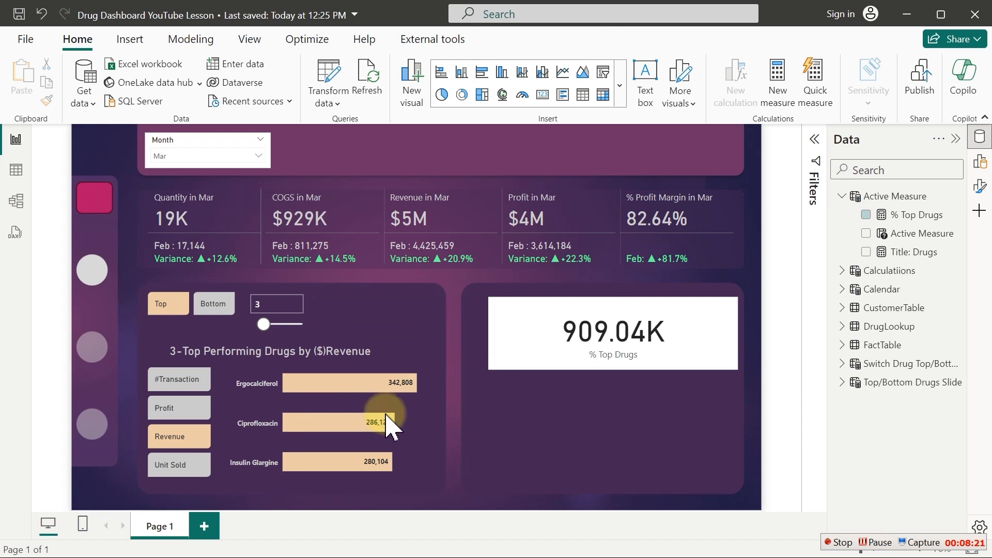
Switch the measure slicer to Profit and then to Unit Sold to test the % Top Drugs card
left_click(187, 412)
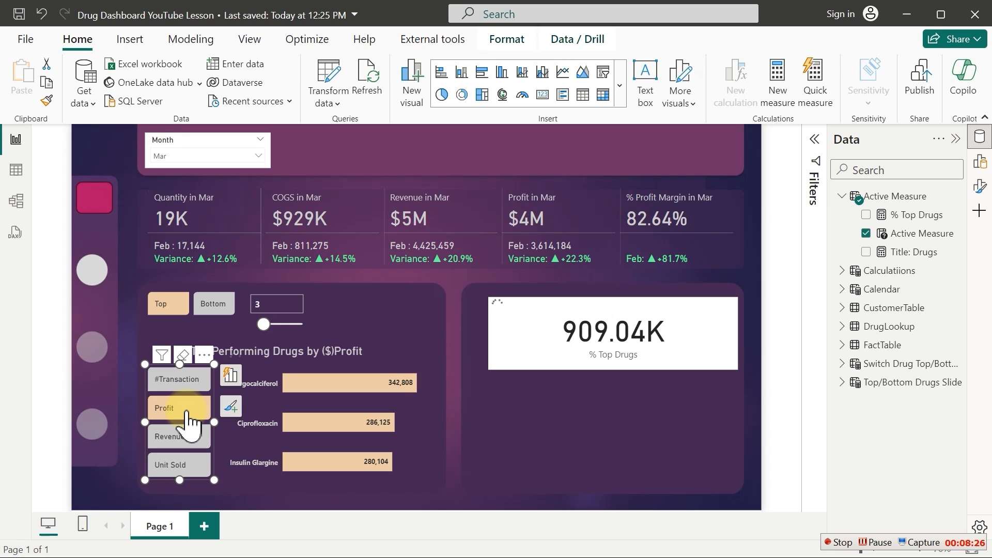
left_click(163, 467)
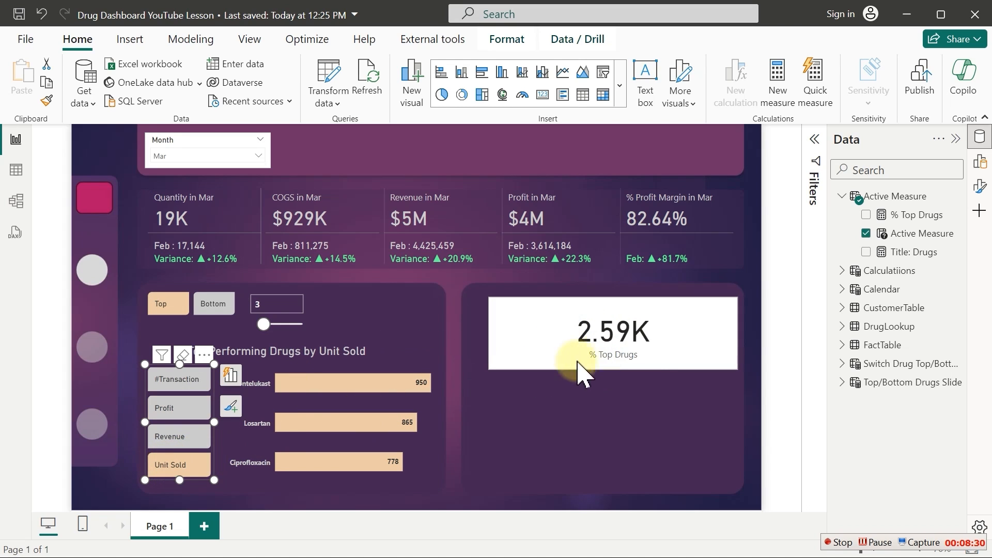
left_click(651, 354)
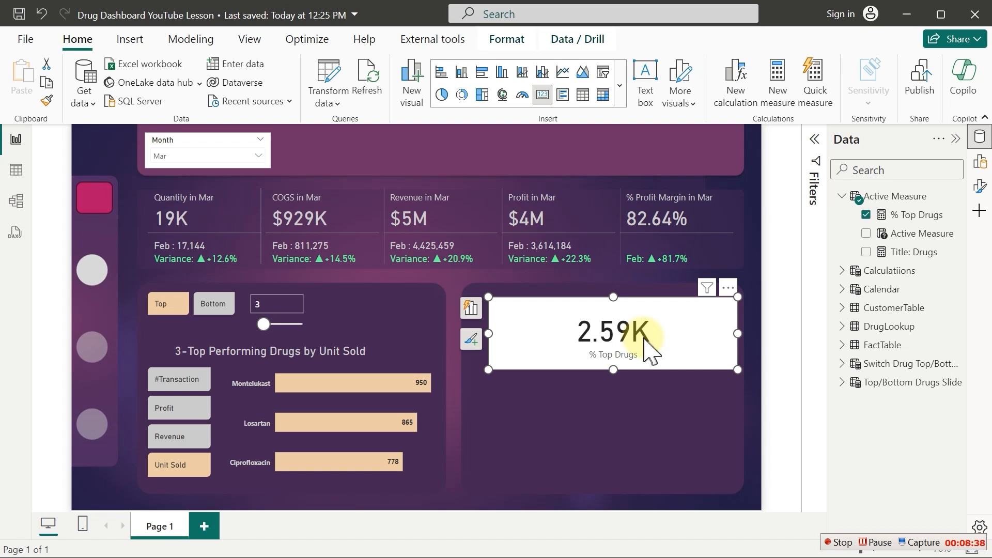
Set the number of ranked drugs in the slider's value field to 5 and then to 6 to test the card
mouse_move(370, 405)
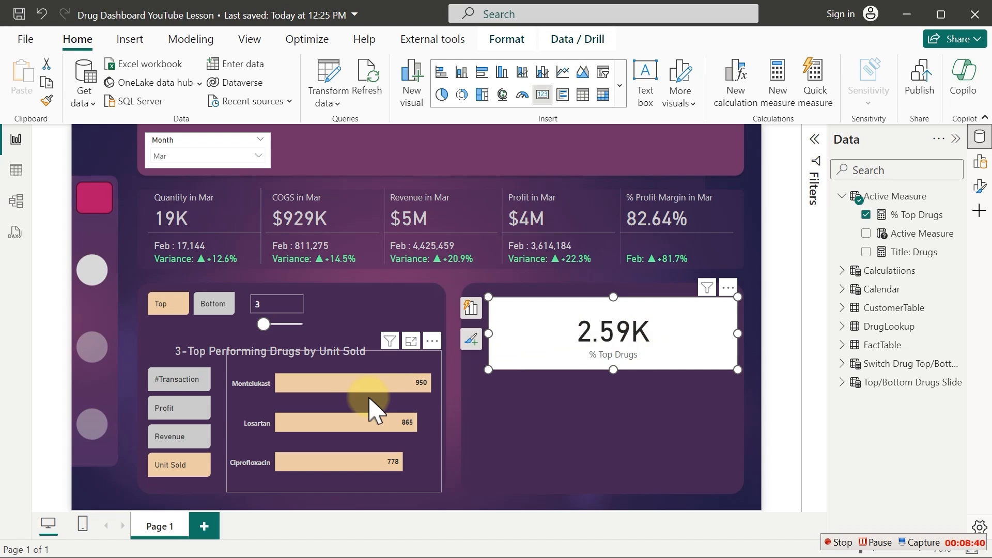
left_click(290, 305)
type("5")
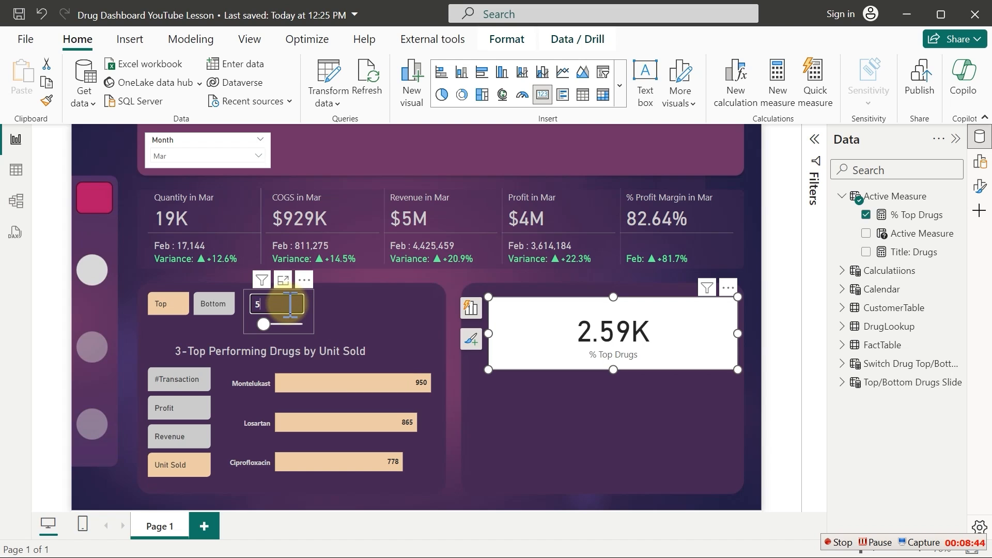
key("Return")
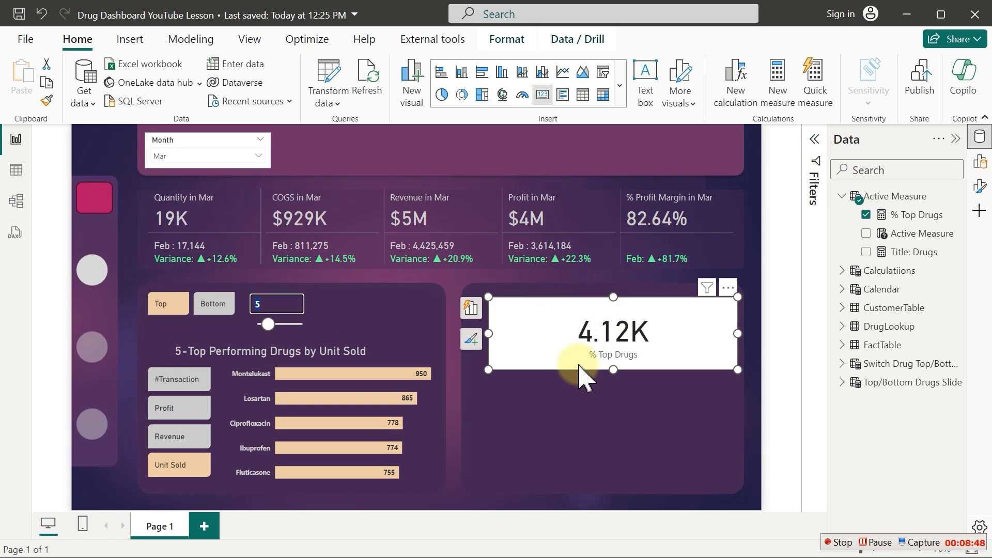
left_click(287, 305)
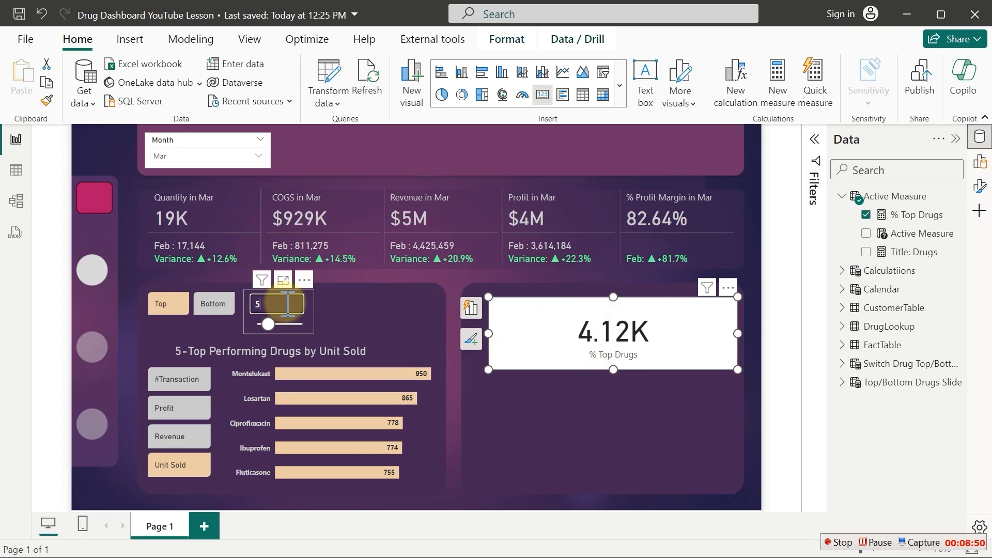
key("BackSpace")
type("6")
key("Return")
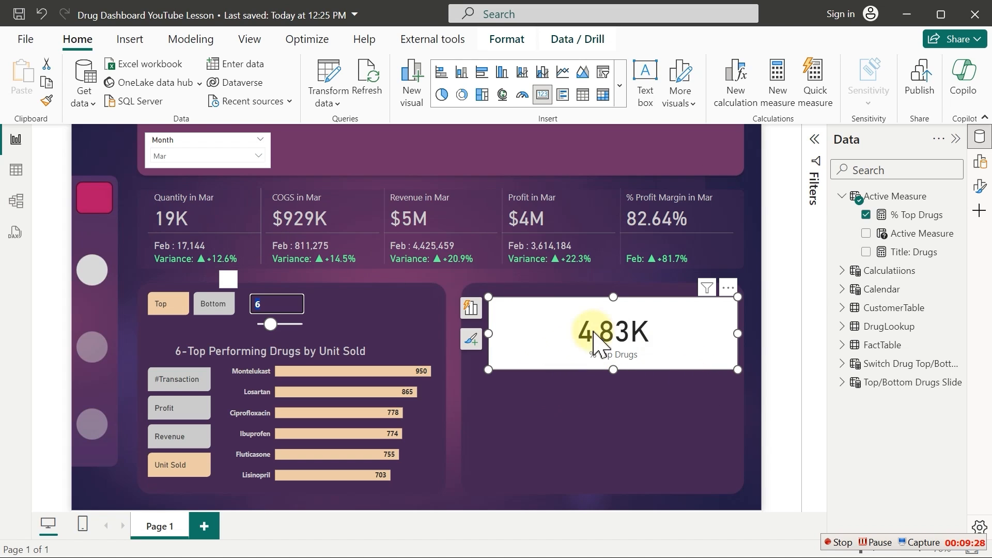
Open the % Top Drugs measure for editing and insert an opening DIVIDE function on a new line before the variables
left_click(891, 217)
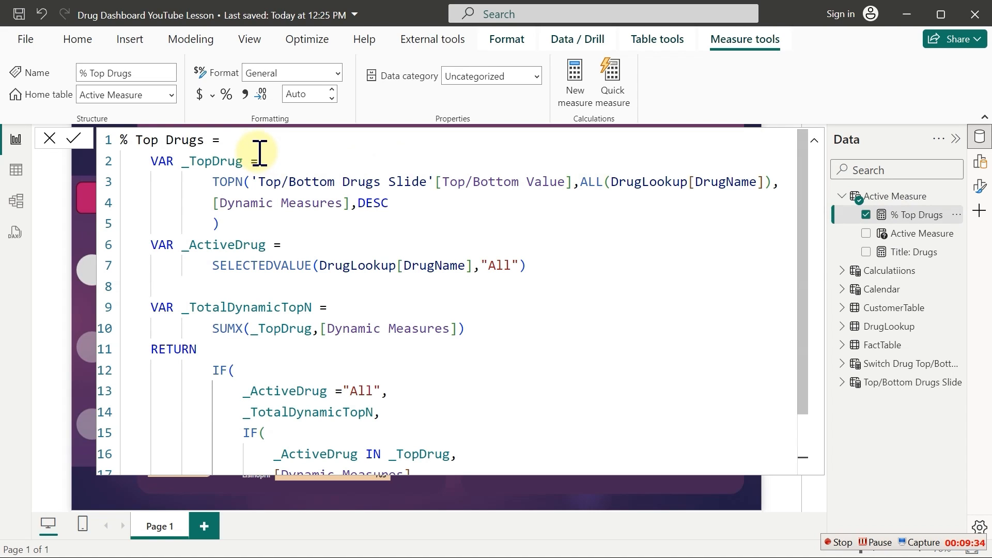
left_click(243, 141)
key("Return")
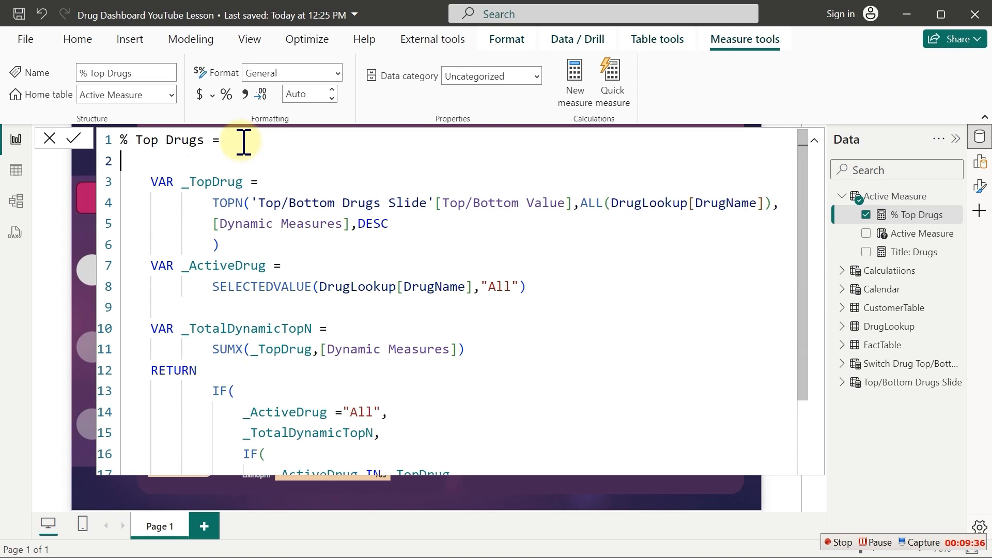
key("Tab")
type("divi")
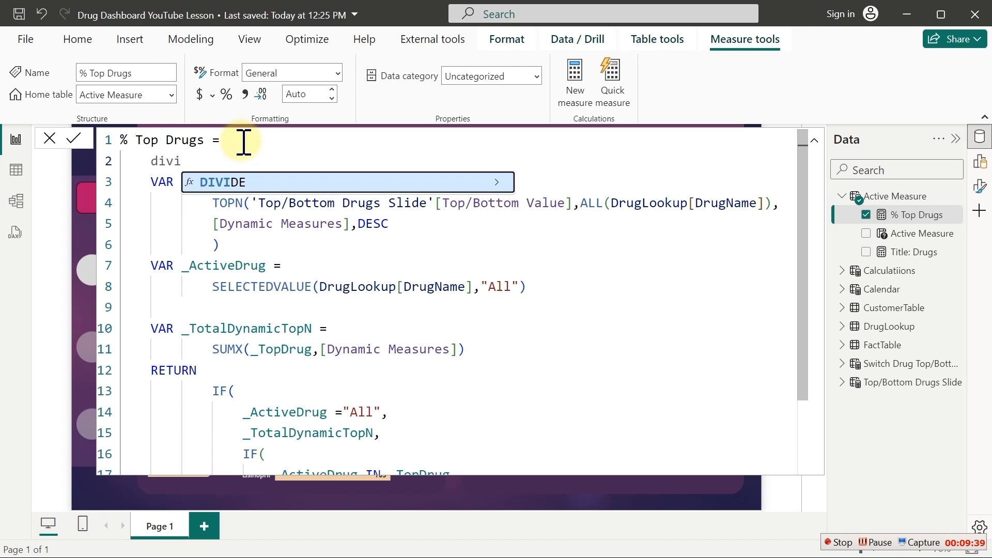
key("Tab")
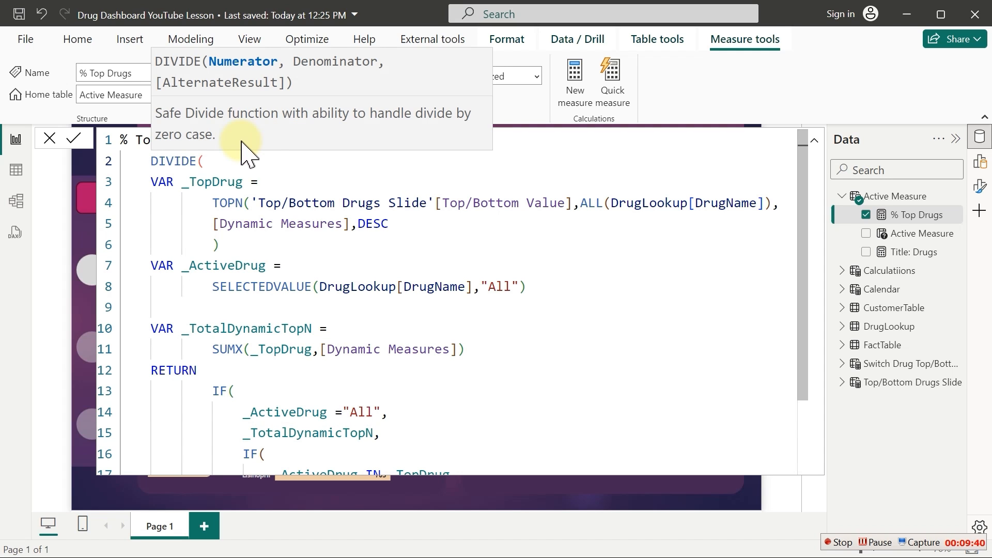
Indent the whole block from VAR _TopDrug through the closing IF parenthesis two levels inside DIVIDE
mouse_move(150, 182)
left_mouse_down()
mouse_move(299, 458)
mouse_move(449, 504)
mouse_move(485, 443)
left_mouse_up()
scroll(485, 444, "down", 3, "ctrl")
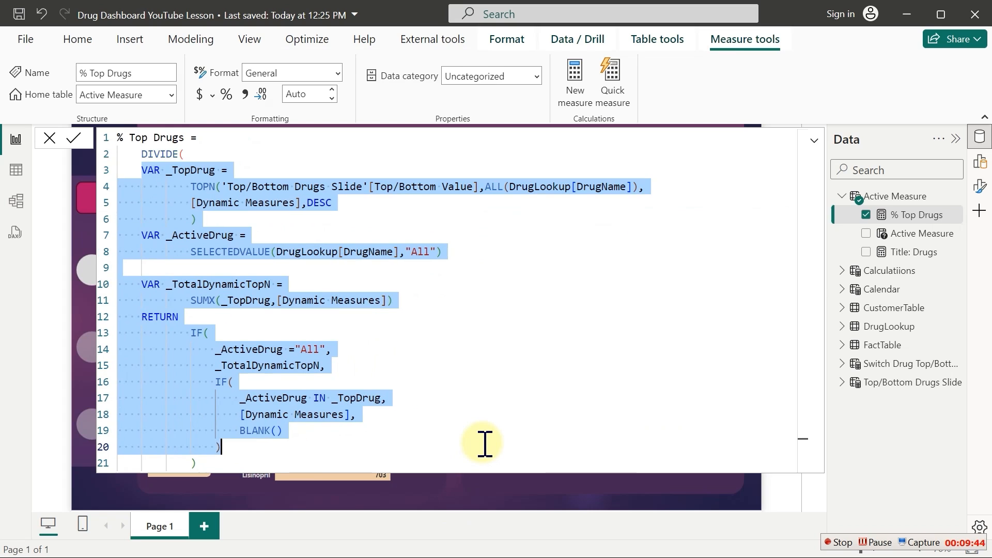
left_click(288, 266)
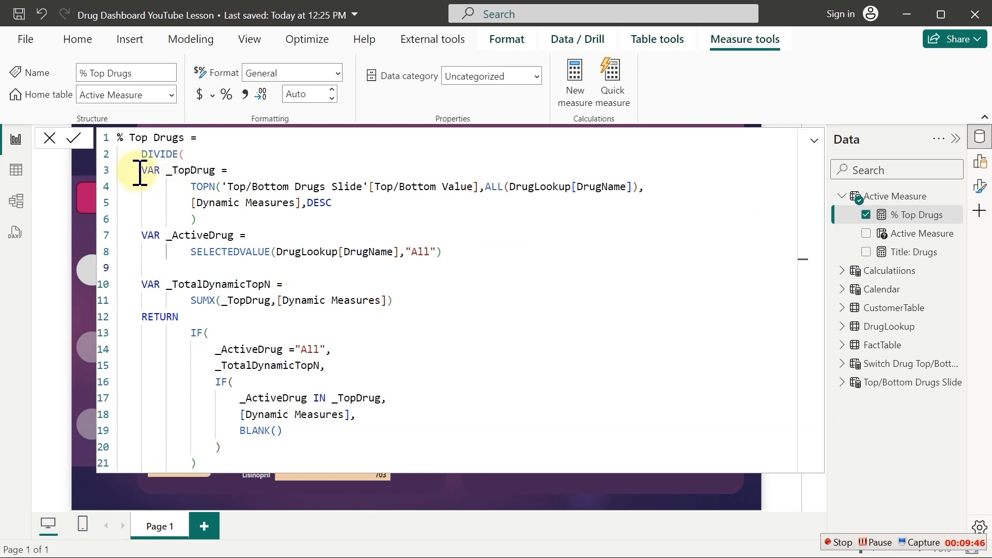
left_click_drag(137, 170, 329, 462)
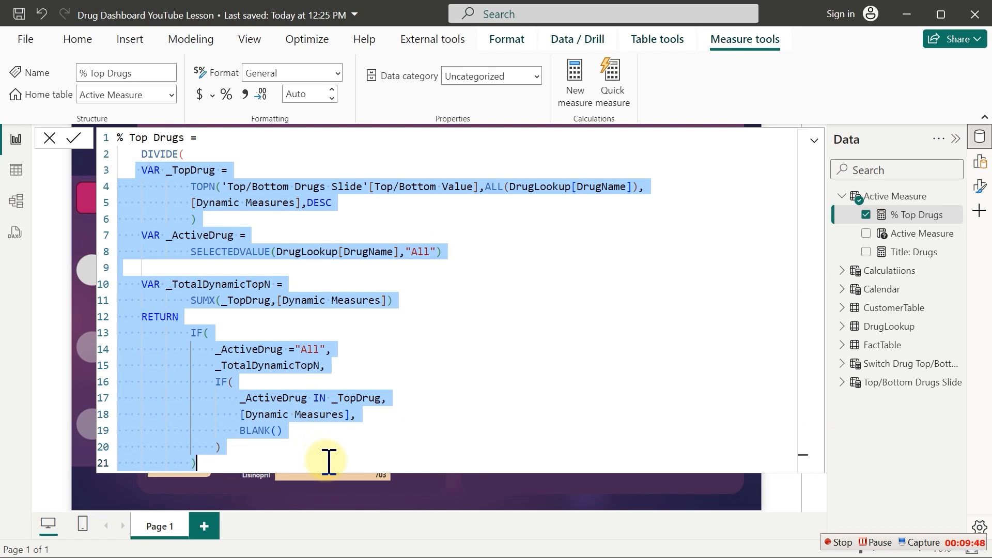
key("Tab")
key("Tab")
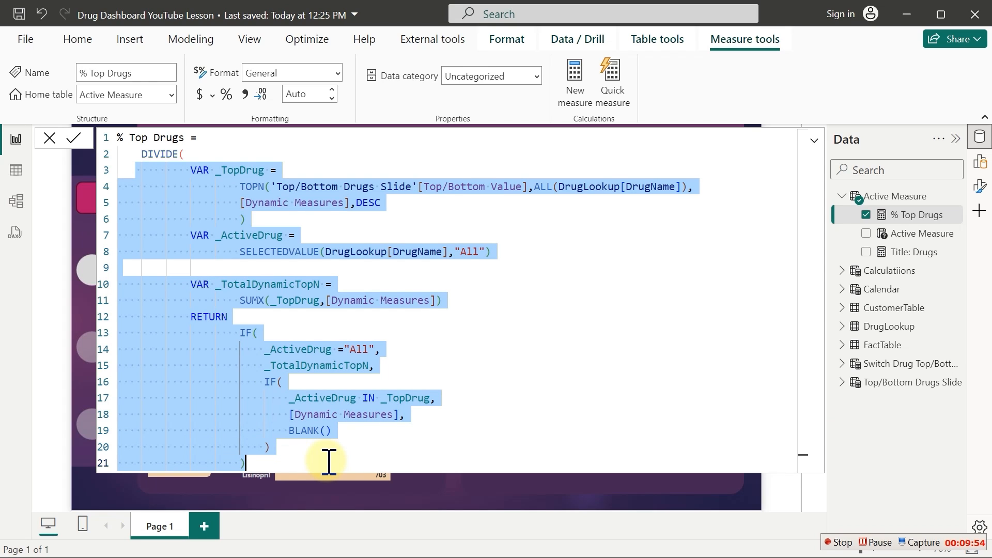
left_click(328, 461)
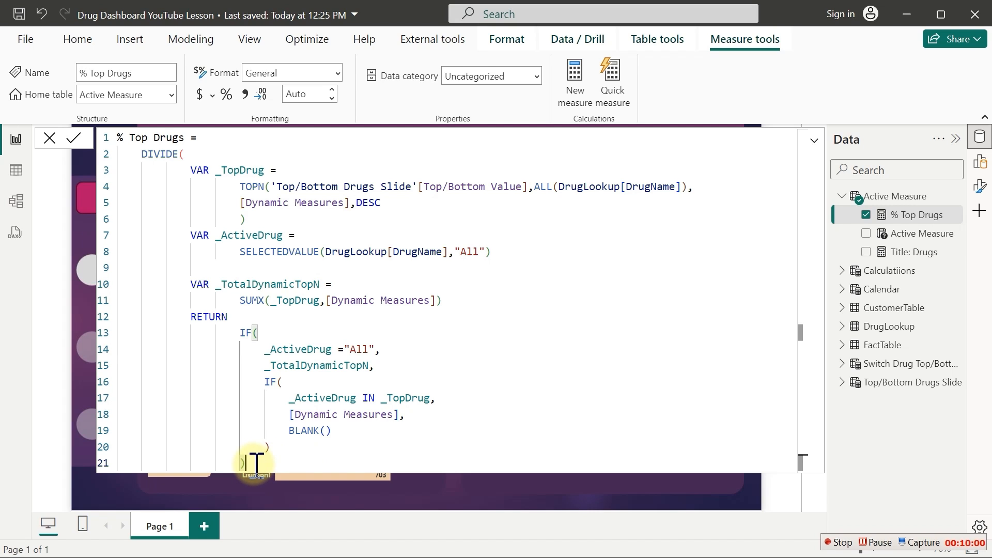
Add [Dynamic Measures] as the DIVIDE denominator, close the function and commit the % Top Drugs measure
type(",")
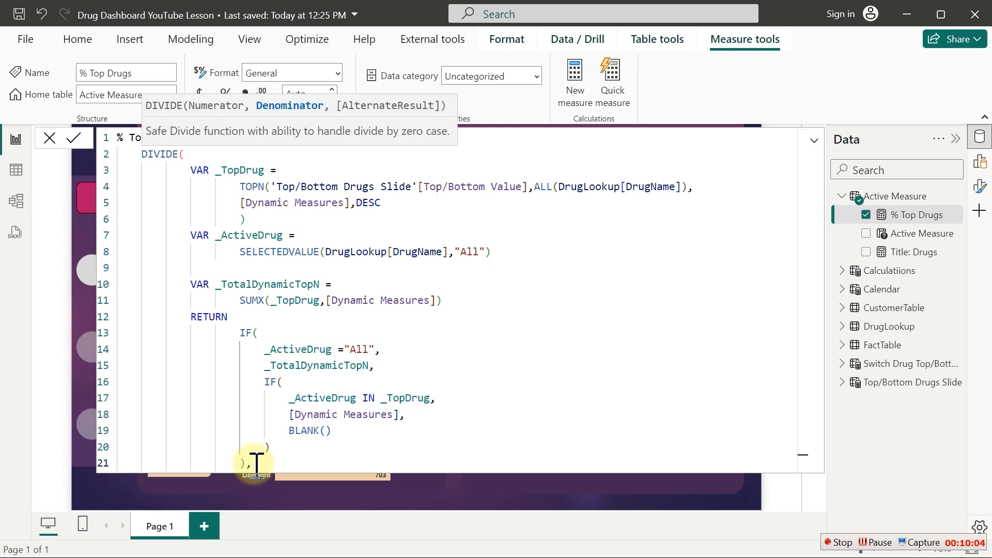
key("shift+Return")
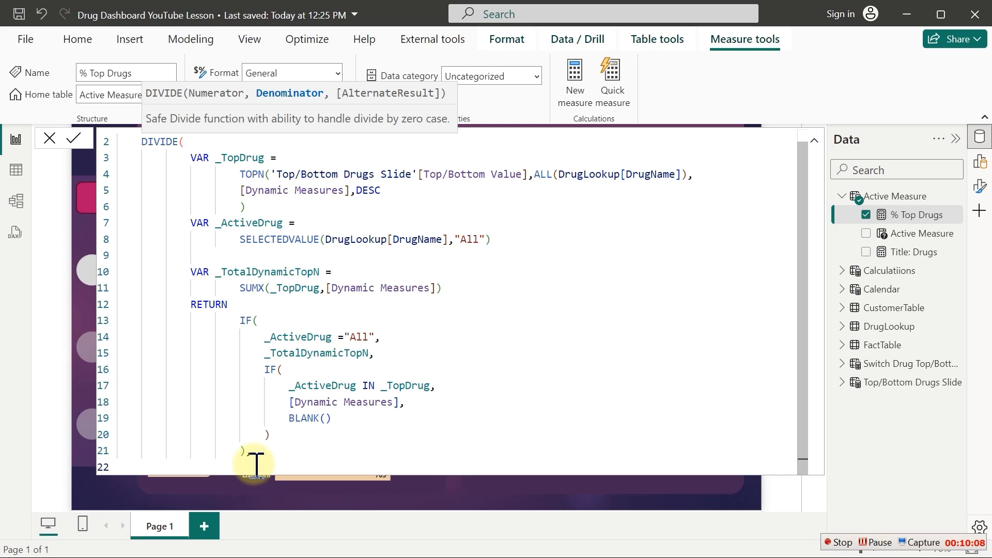
type("[")
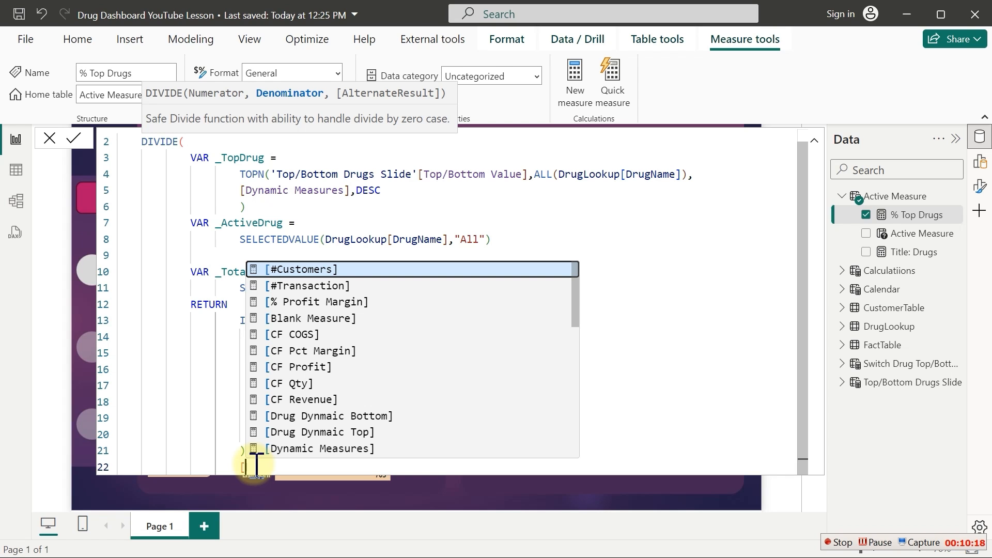
type("d")
key("Down")
key("Down")
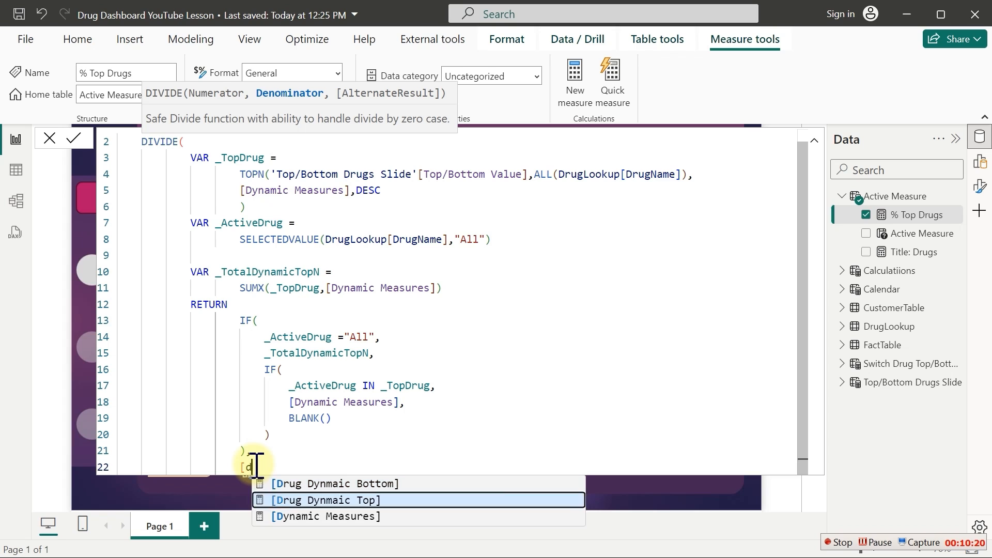
key("Tab")
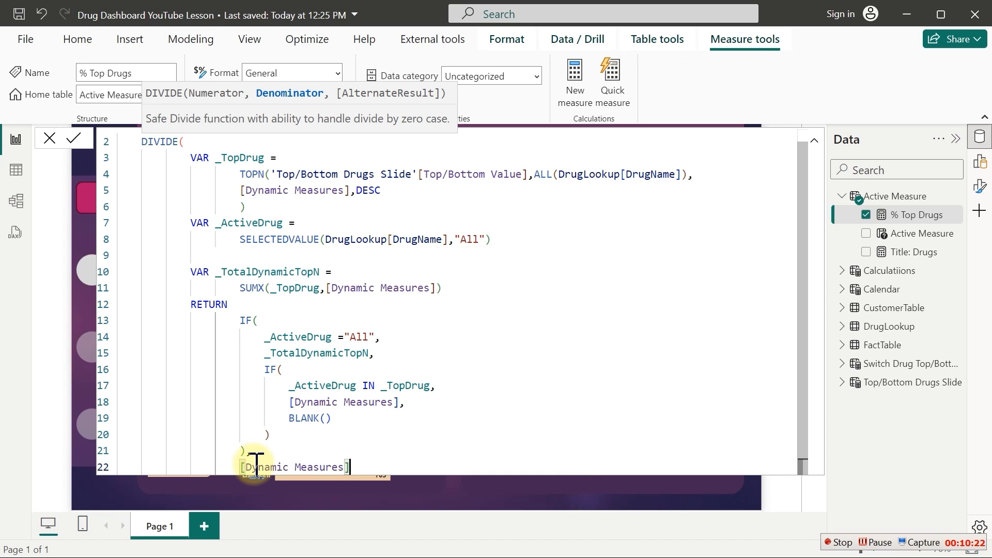
key("Return")
type(")")
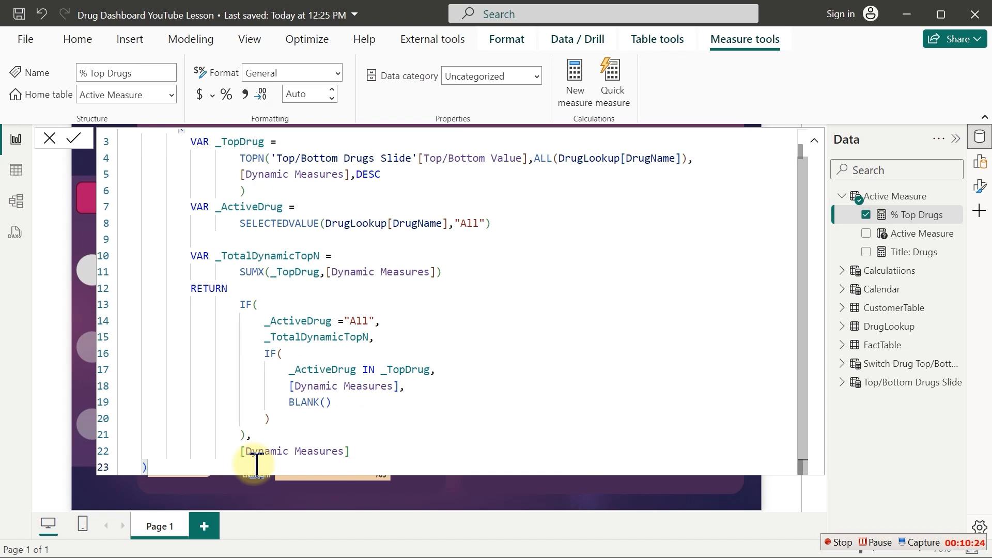
left_click(257, 472)
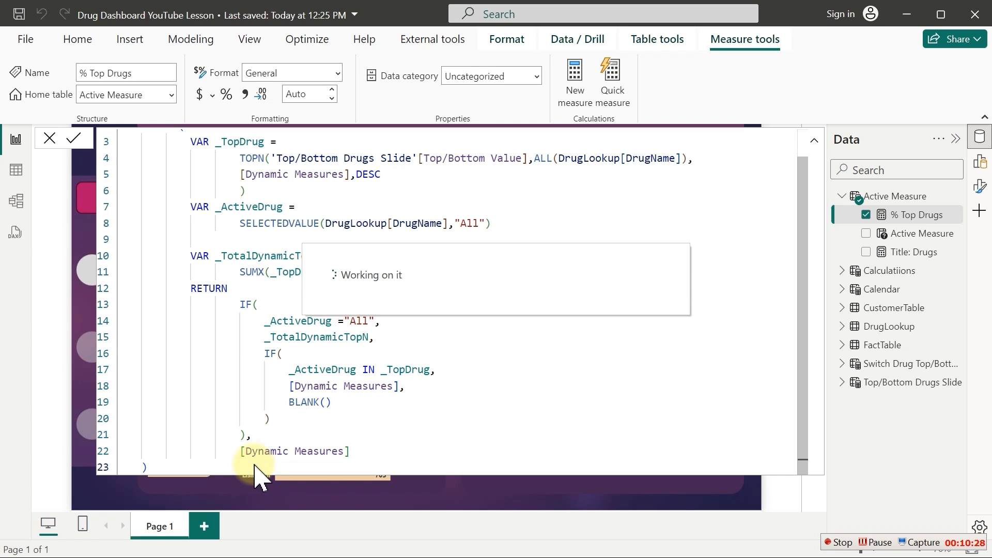
Format the % Top Drugs measure as a percentage and return to the report canvas
left_click(227, 94)
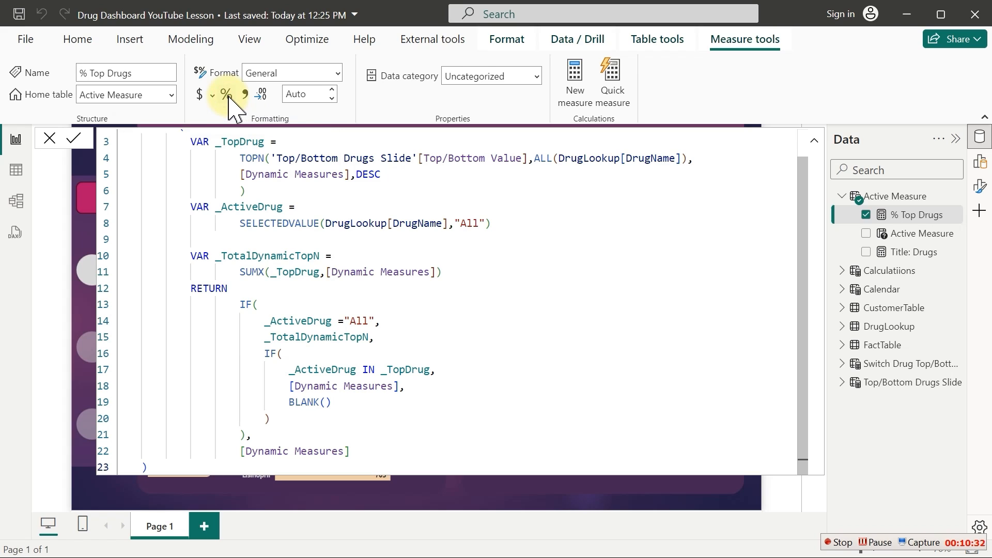
left_click(227, 95)
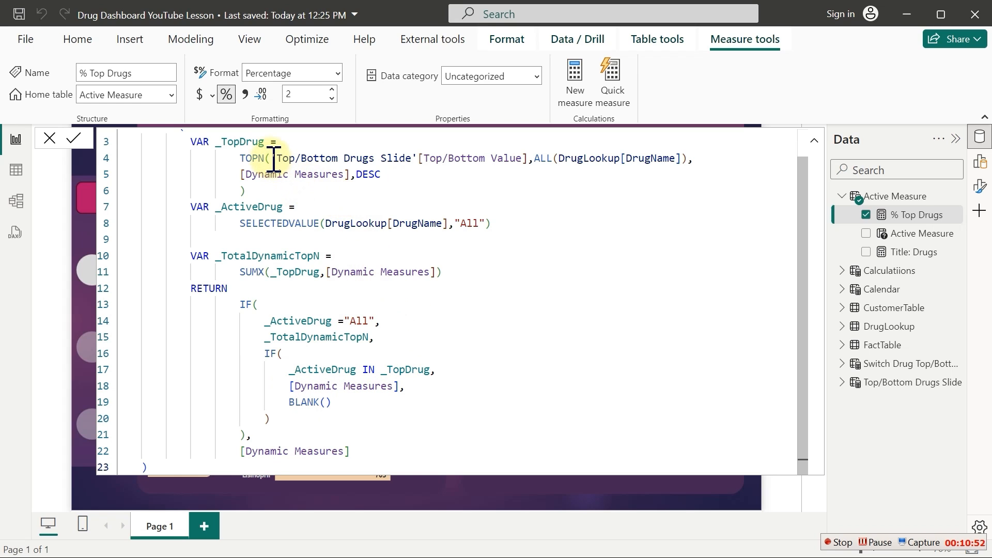
left_click_drag(270, 158, 526, 158)
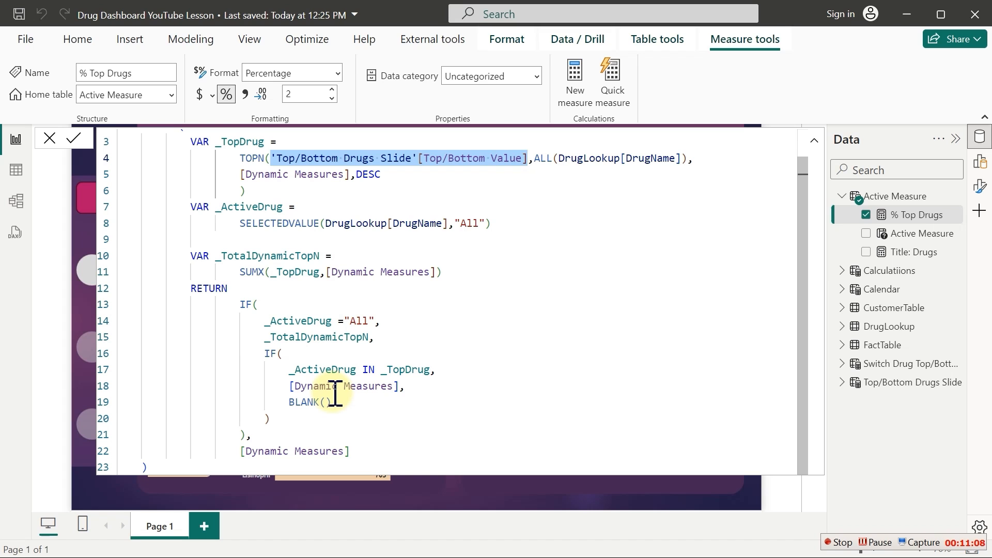
left_click(899, 347)
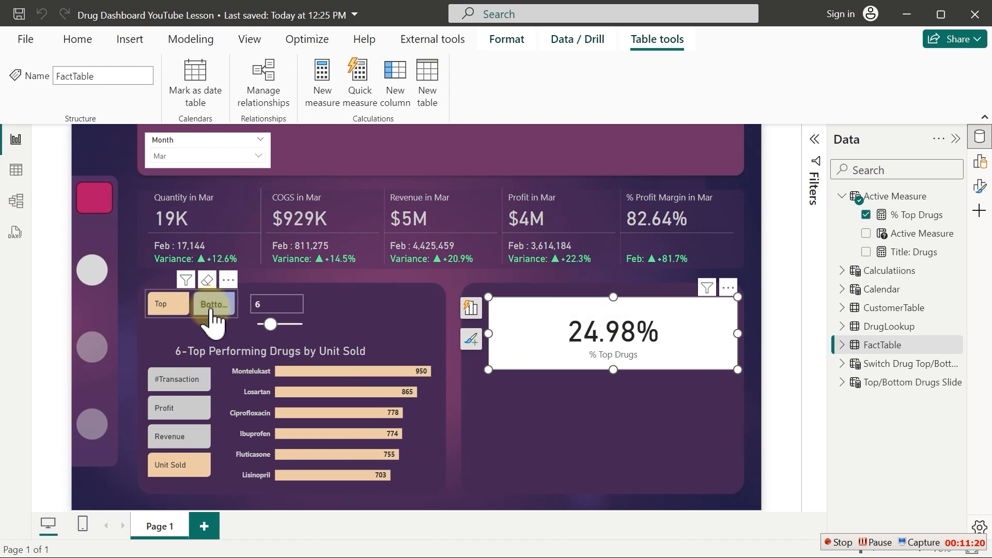
Switch the ranking slicer between Bottom and Top, ending on Bottom, to test the % Top Drugs card
left_click(222, 304)
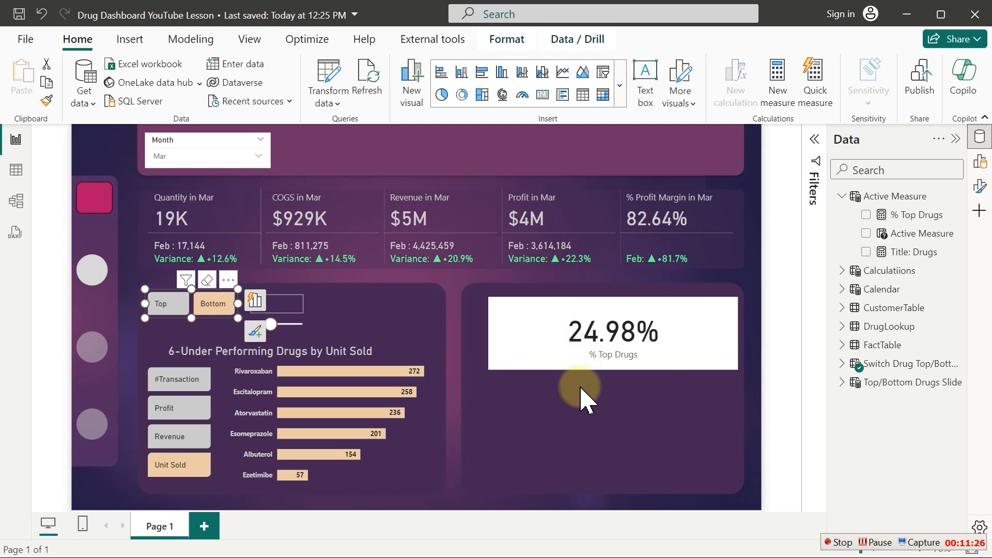
left_click(554, 405)
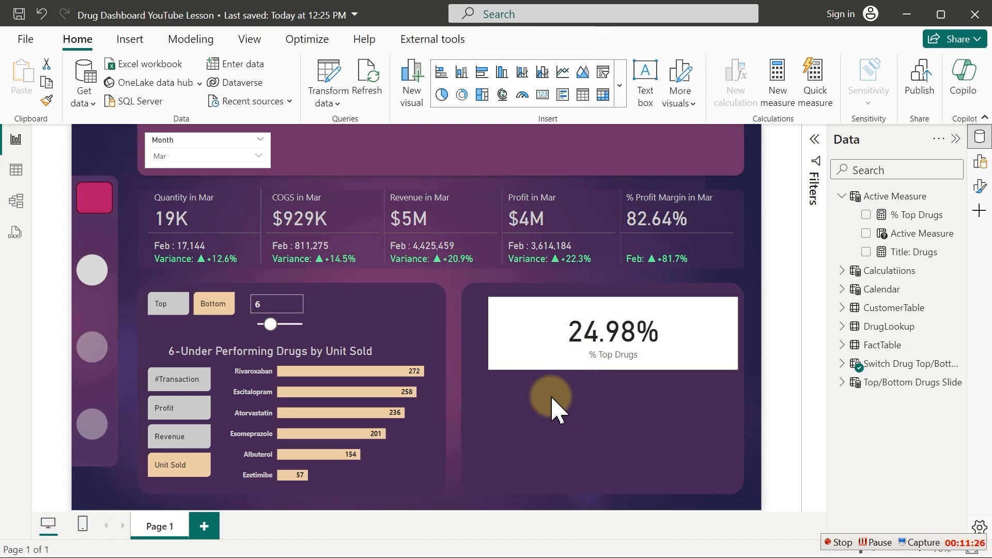
left_click(578, 351)
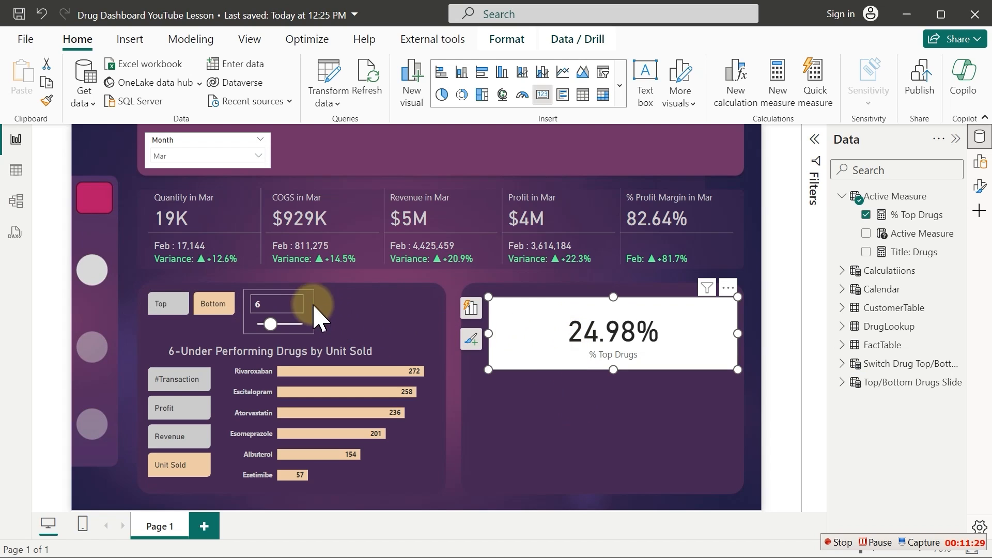
left_click(221, 305)
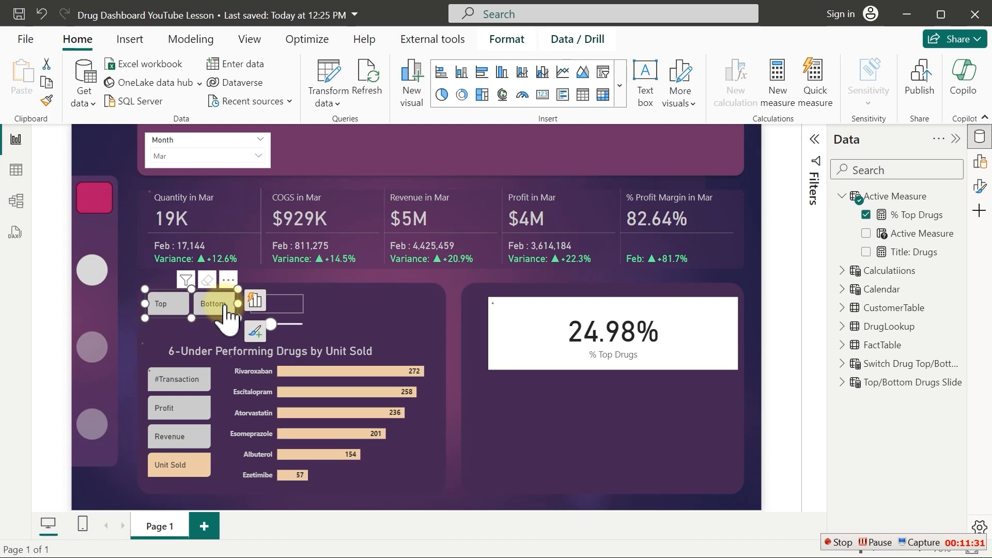
left_click(162, 306)
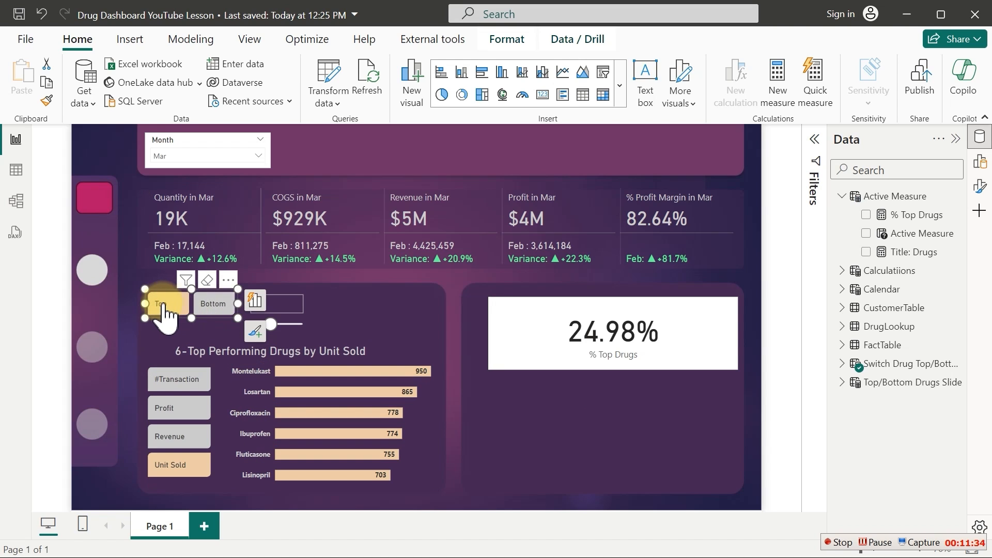
left_click(214, 305)
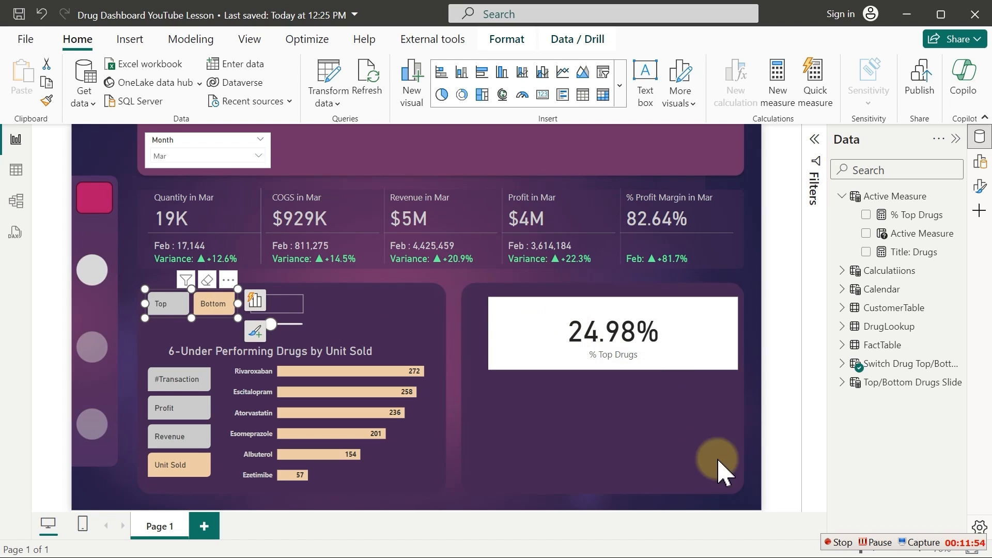
left_click(836, 540)
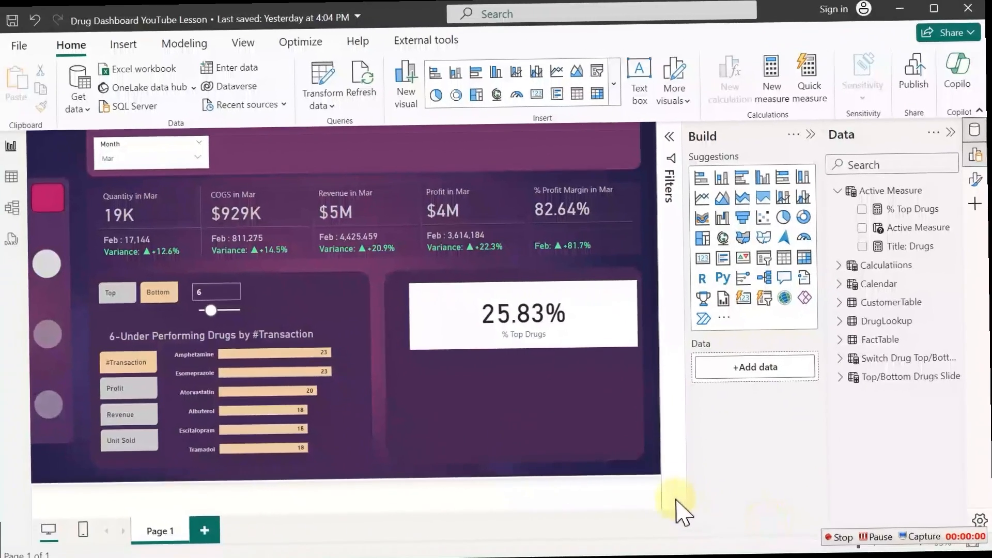
Open the % Top Drugs measure from its card's fields and copy the entire formula
left_click(454, 339)
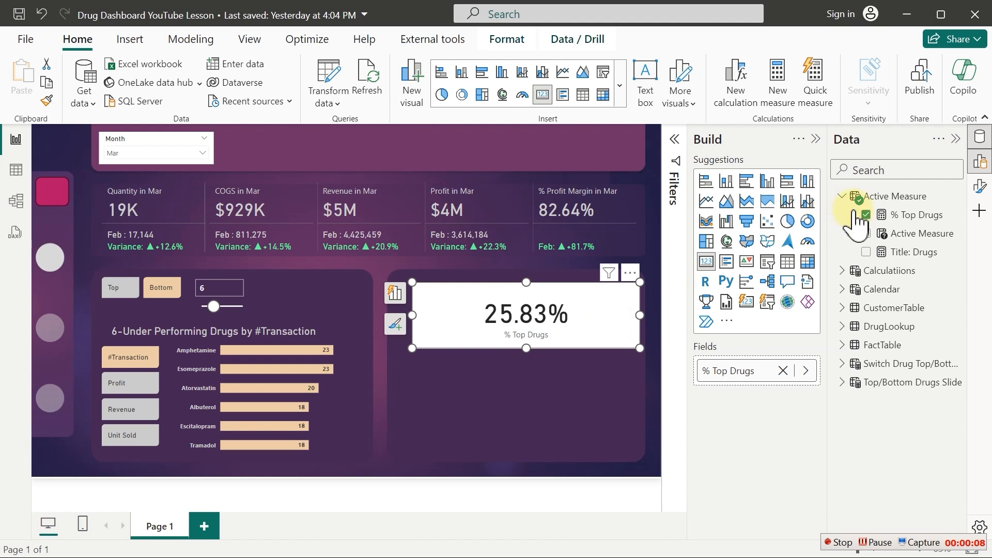
left_click(889, 223)
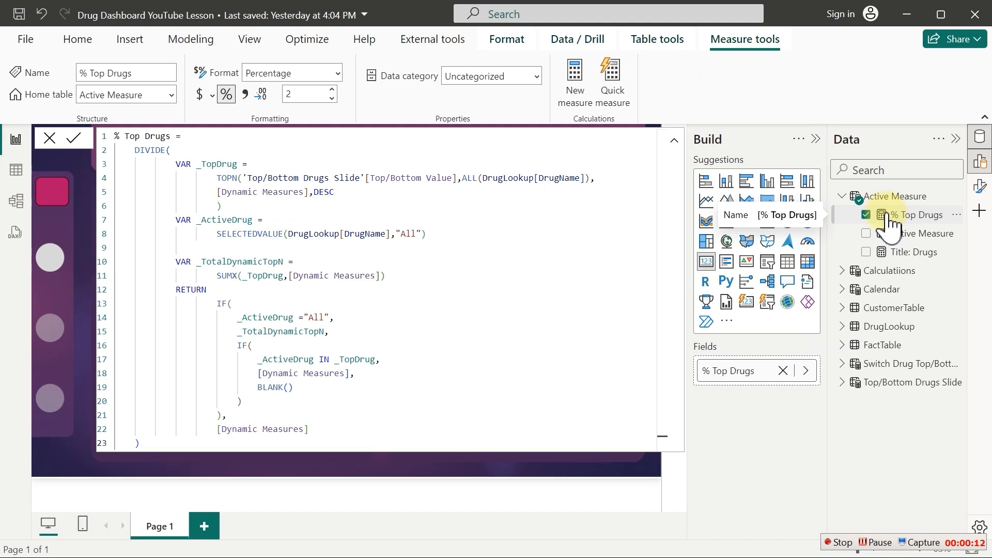
left_click(604, 245)
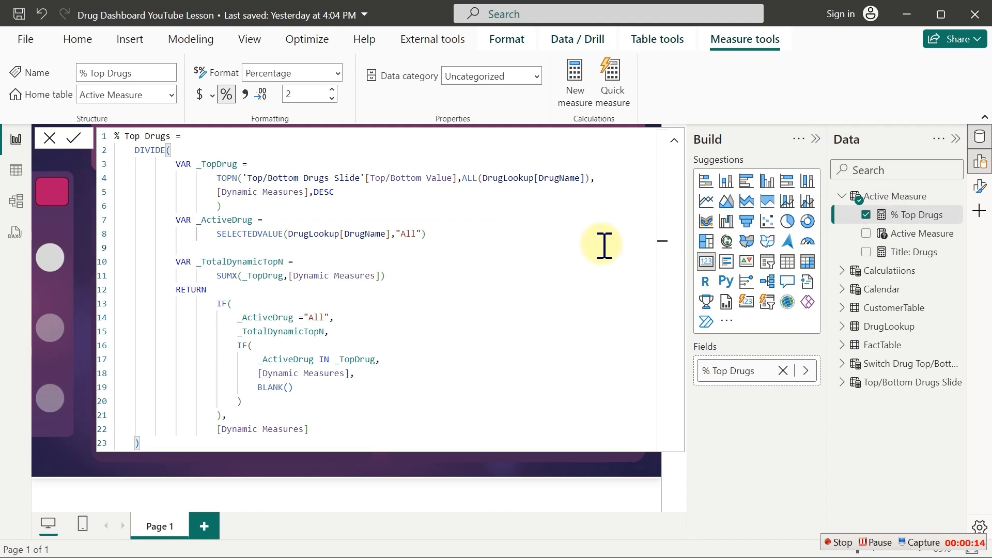
key("ctrl+a")
key("ctrl+c")
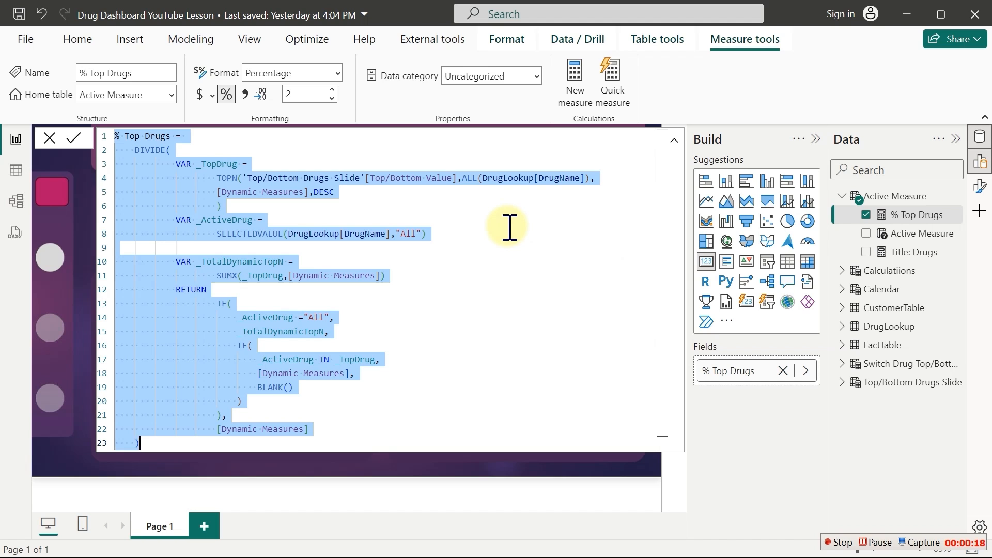
Create a new measure from the copied % Top Drugs formula and rename it % Bottom Drugs
left_click(576, 77)
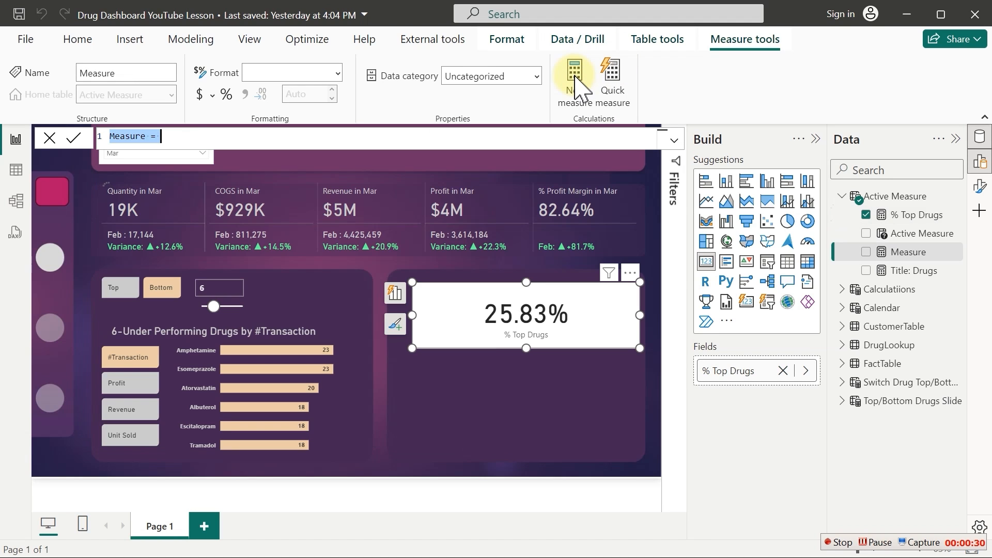
key("ctrl+v")
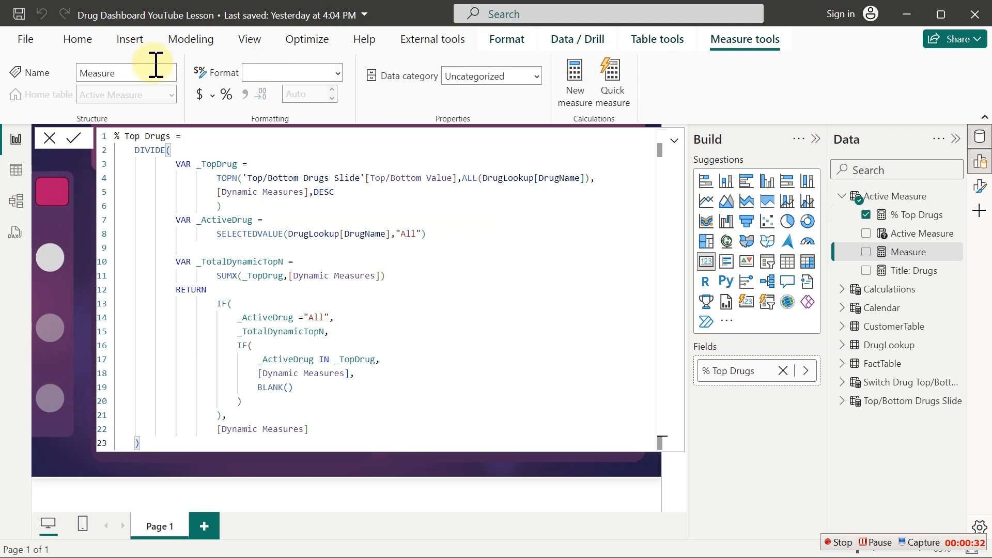
double_click(133, 137)
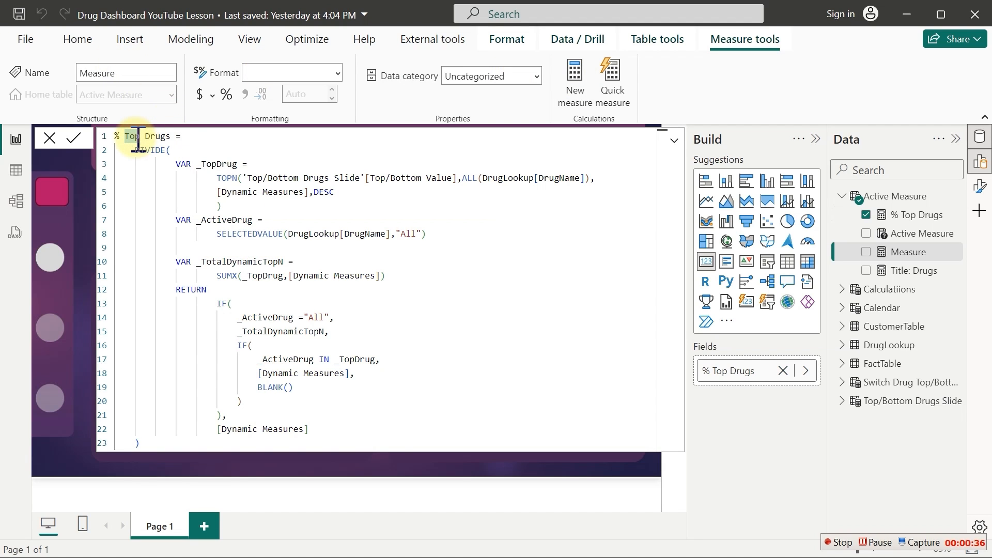
type("Botto")
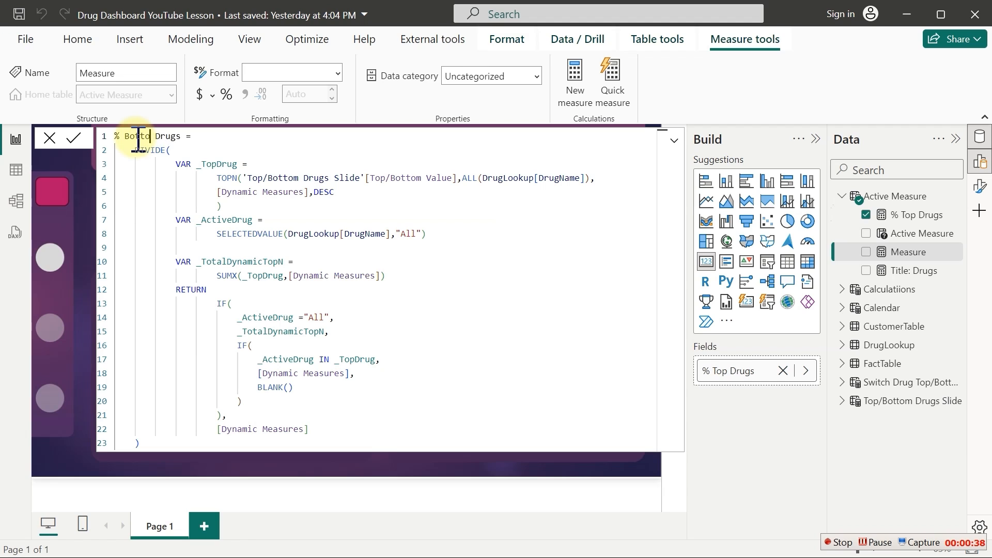
type("m")
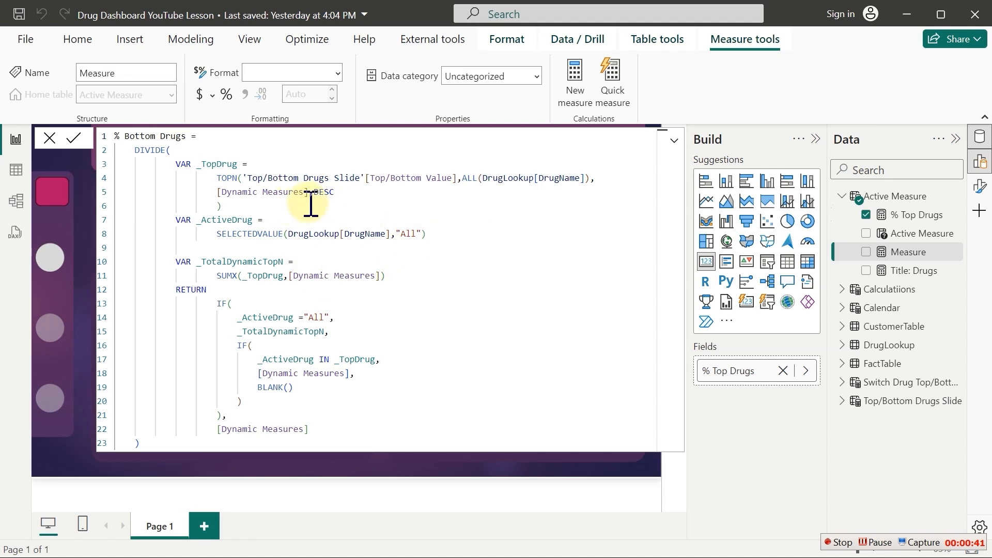
Set the TOPN sort order in the % Bottom Drugs formula to ASC and commit the measure
left_click(340, 192)
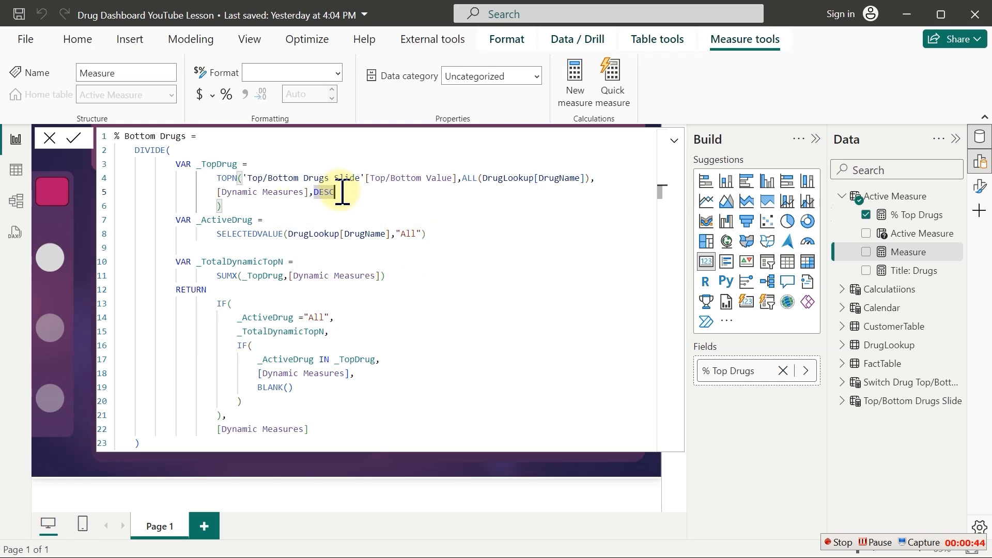
key("BackSpace")
key("BackSpace")
key("BackSpace")
key("BackSpace")
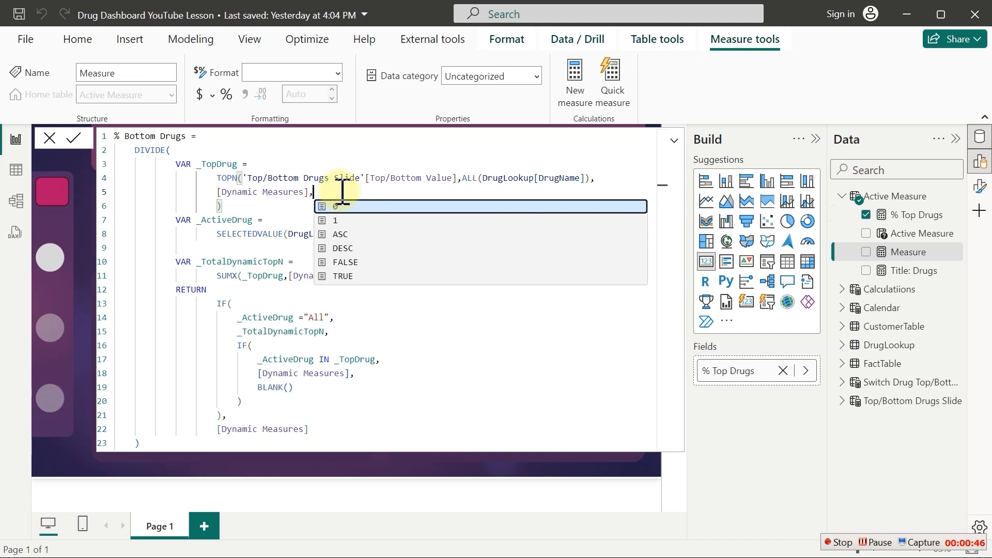
key("Down")
key("Down")
key("Return")
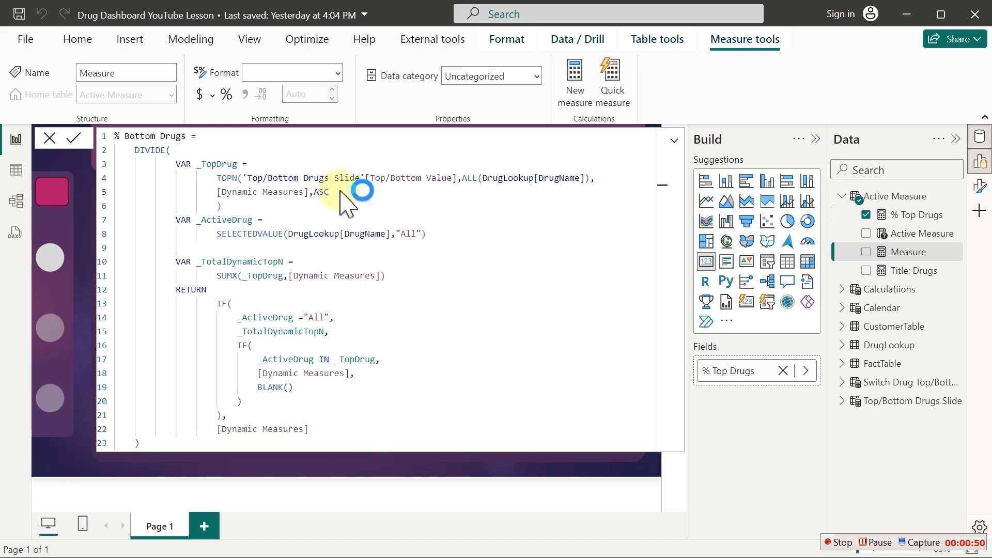
key("Return")
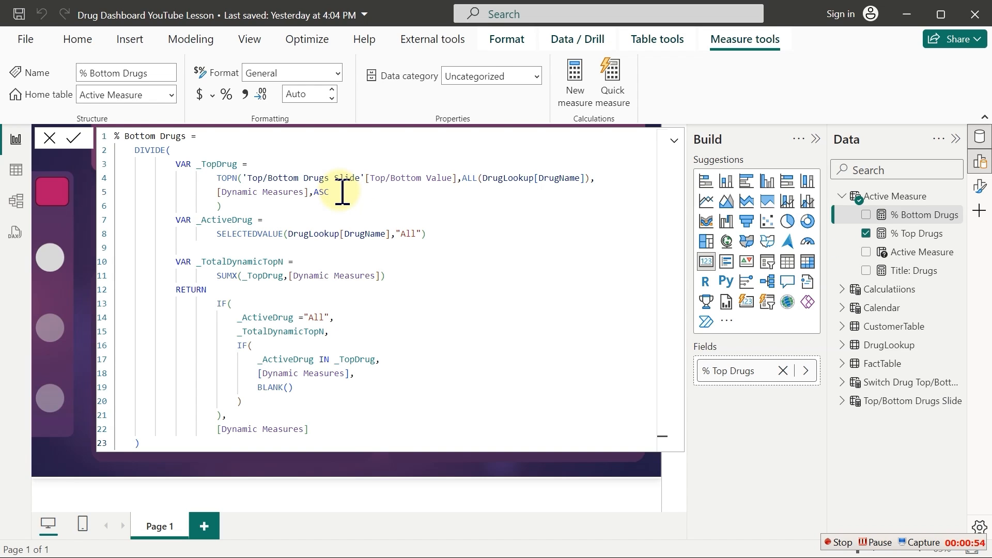
Add a card showing % Bottom Drugs to the report canvas and place it below the % Top Drugs card
left_click(440, 483)
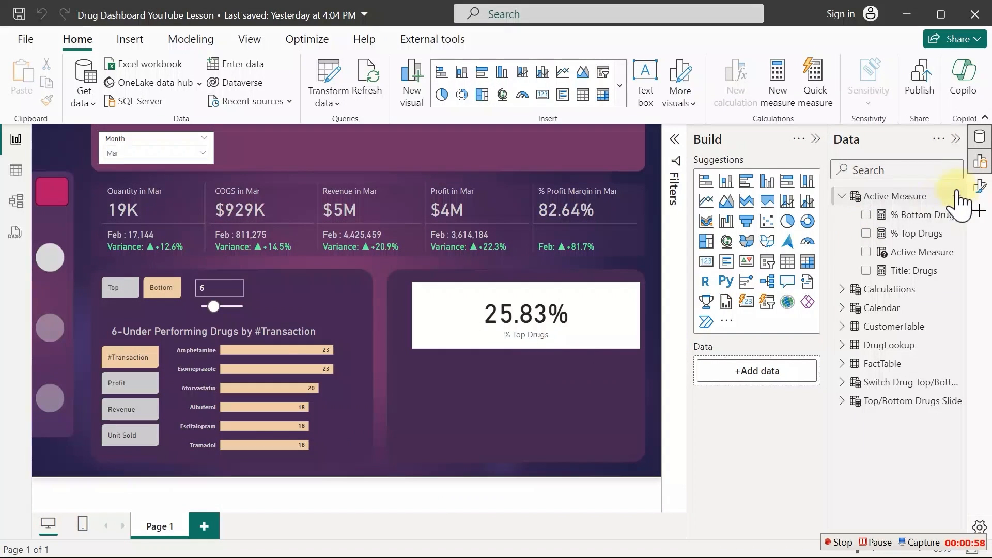
left_click(867, 215)
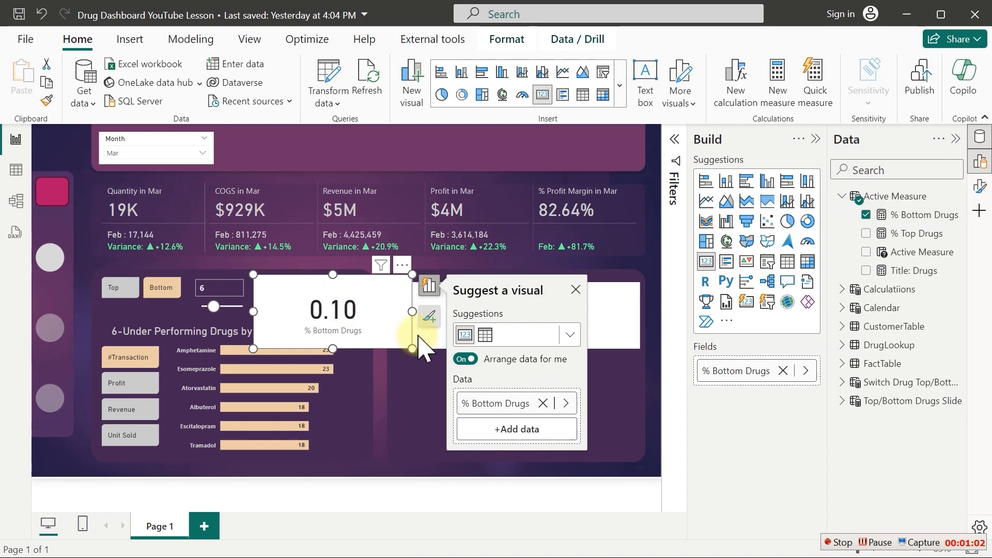
left_click_drag(348, 318, 480, 418)
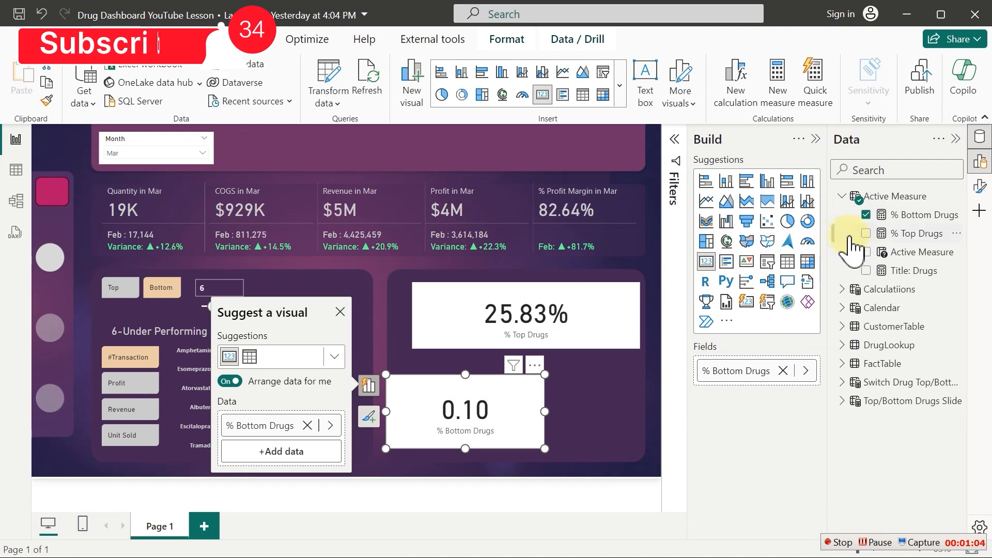
Format the % Bottom Drugs measure as a percentage and return to the report canvas
left_click(908, 213)
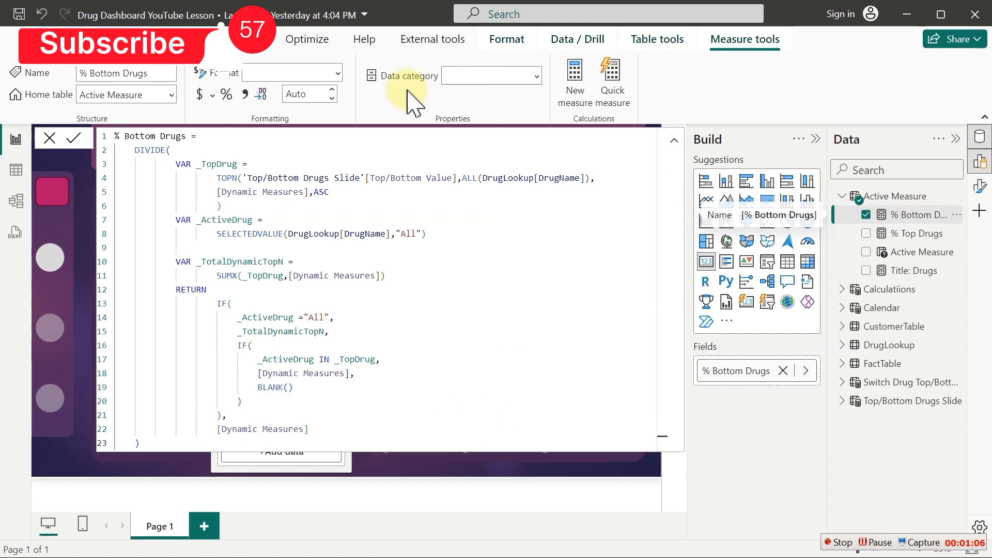
left_click(225, 93)
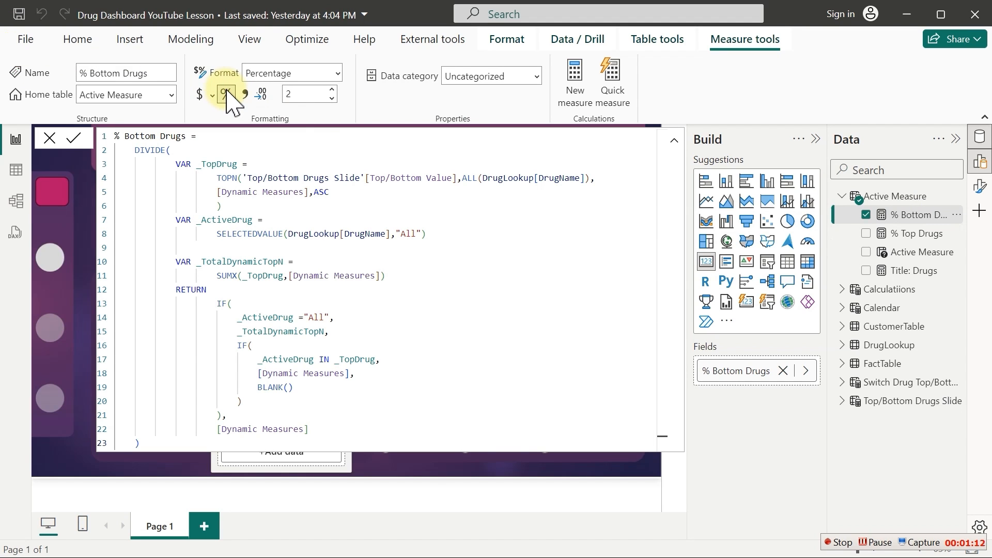
left_click(896, 313)
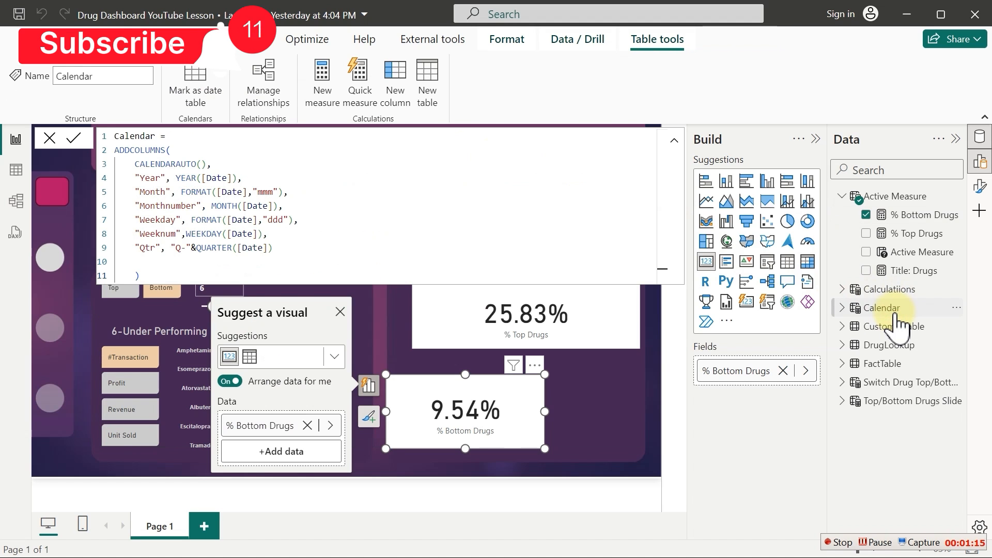
left_click(596, 411)
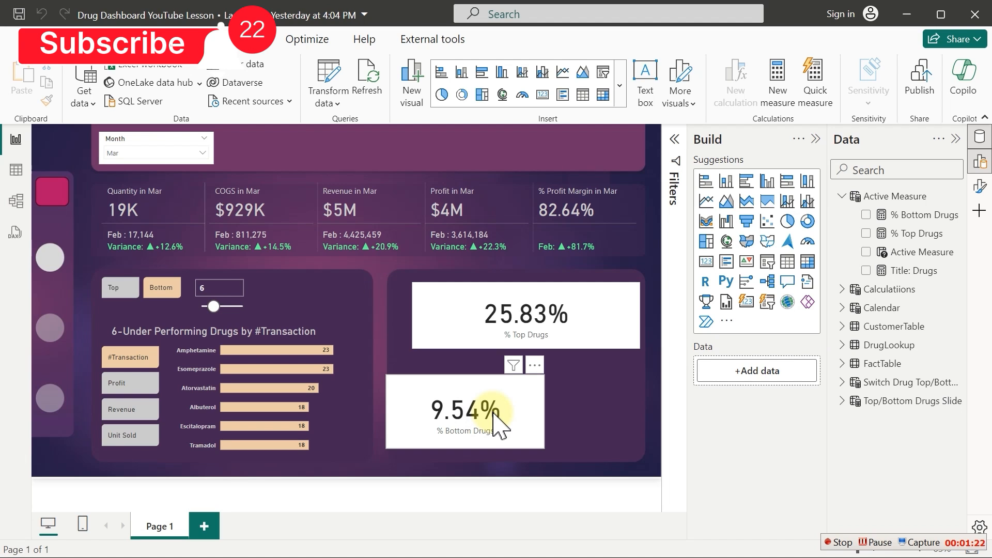
Test both percentage cards by selecting Revenue in the measure slicer and setting the drug count slider to 12 and finally 4
left_click(135, 405)
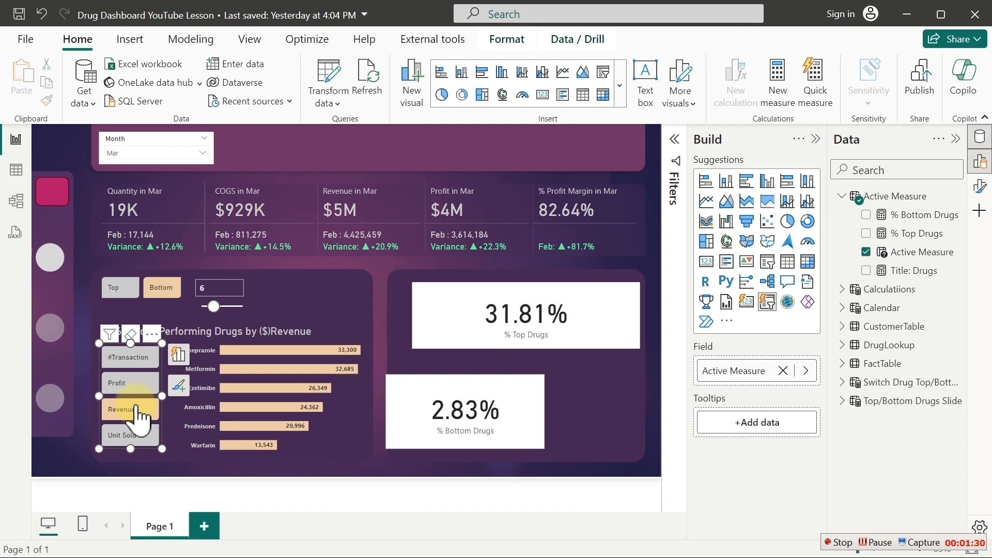
left_click_drag(213, 307, 229, 311)
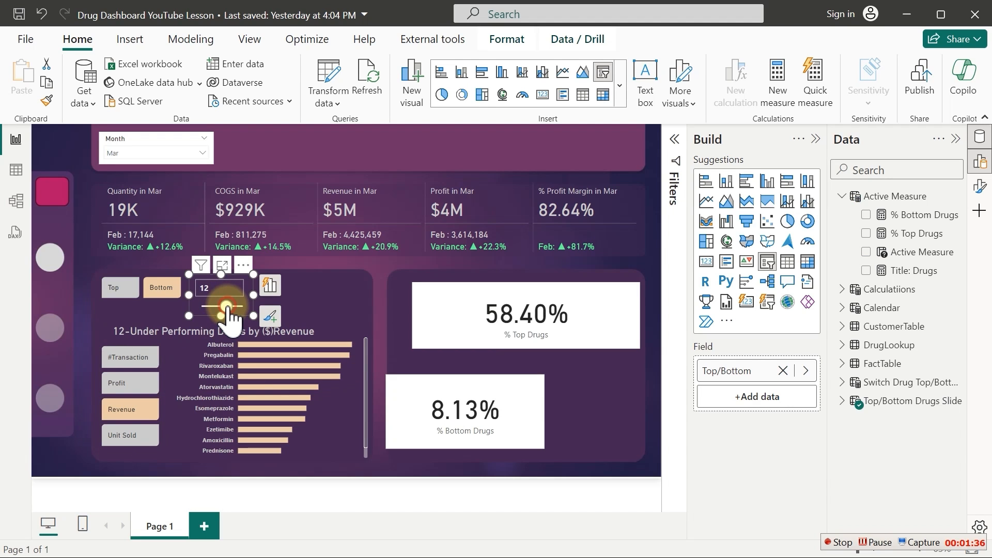
left_click_drag(228, 306, 209, 306)
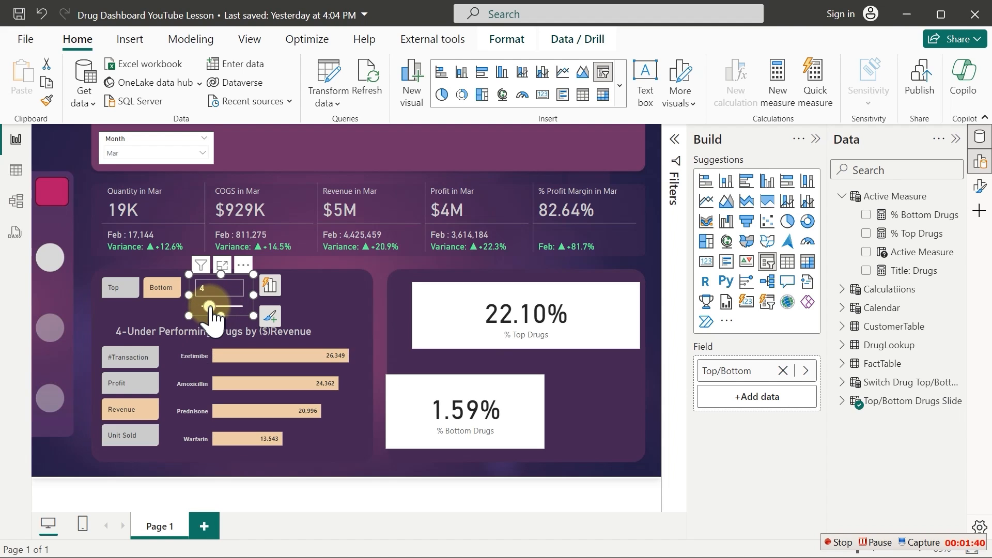
left_click(328, 285)
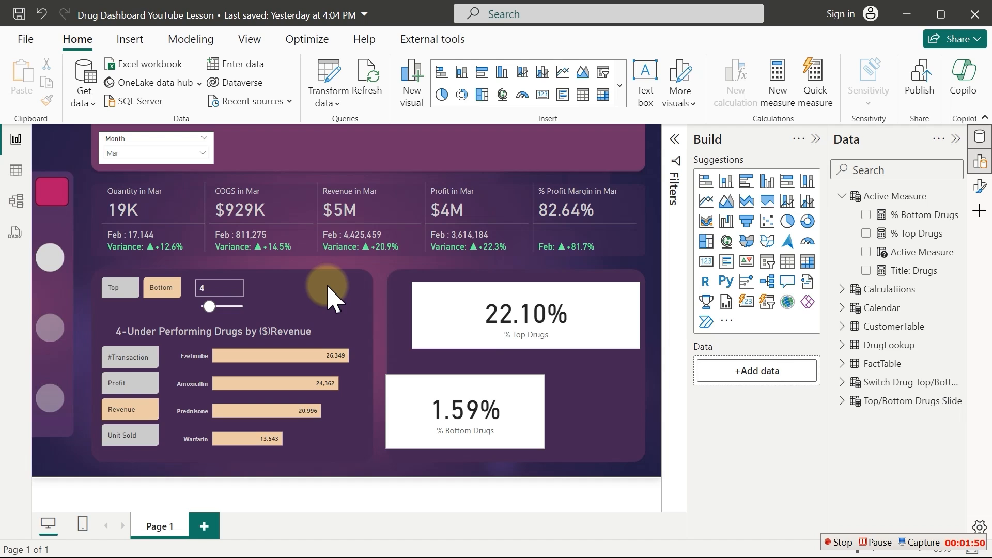
Delete the % Bottom Drugs and % Top Drugs cards from the report canvas
left_click(484, 309)
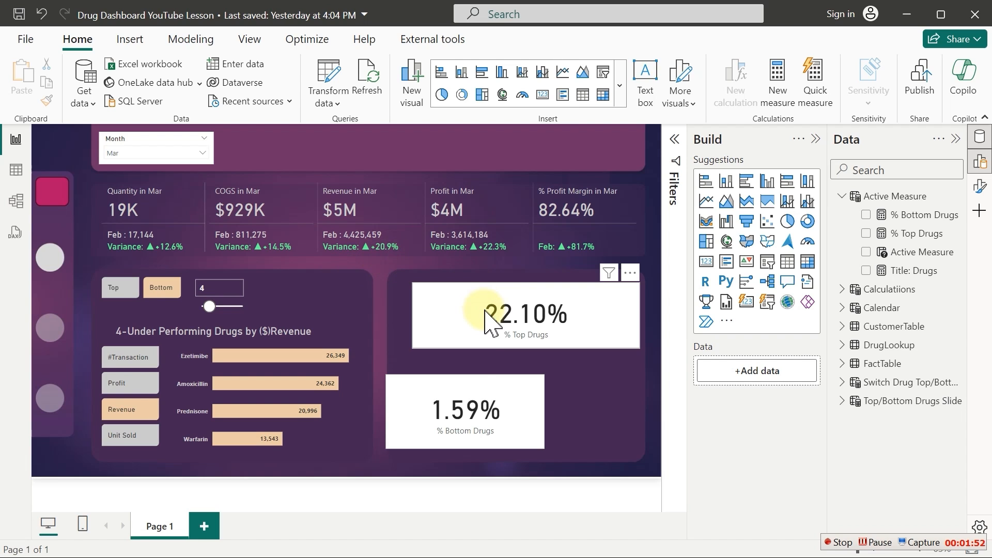
left_click(473, 399)
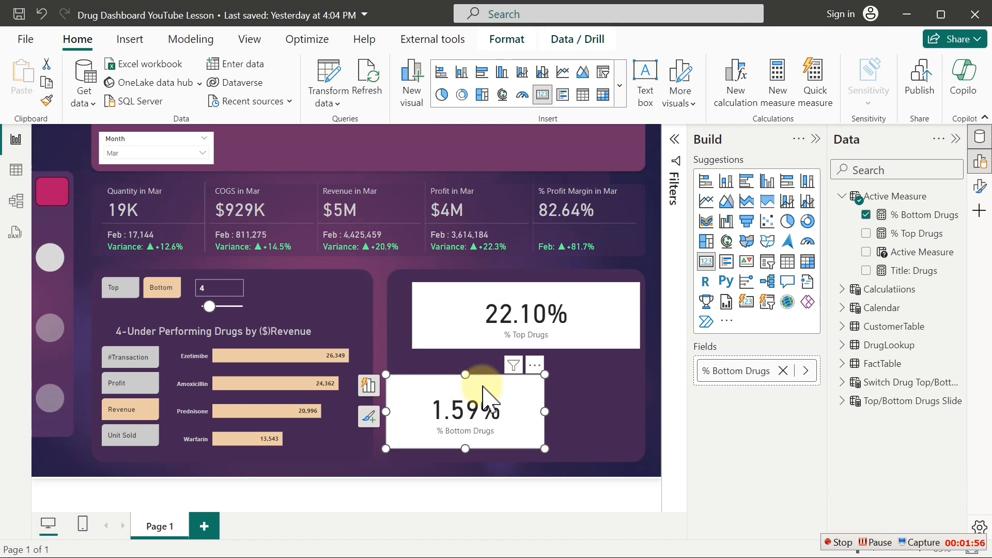
key("Delete")
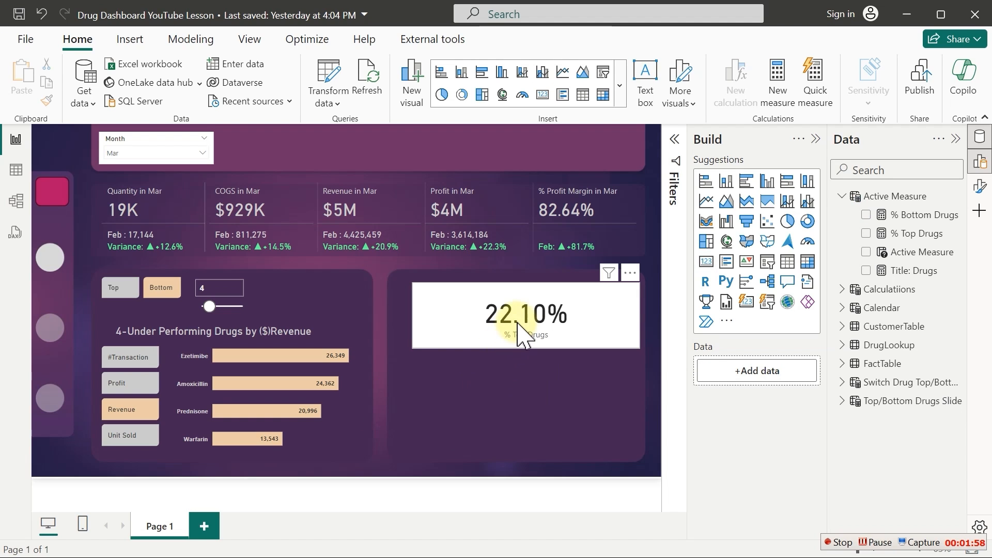
left_click(516, 314)
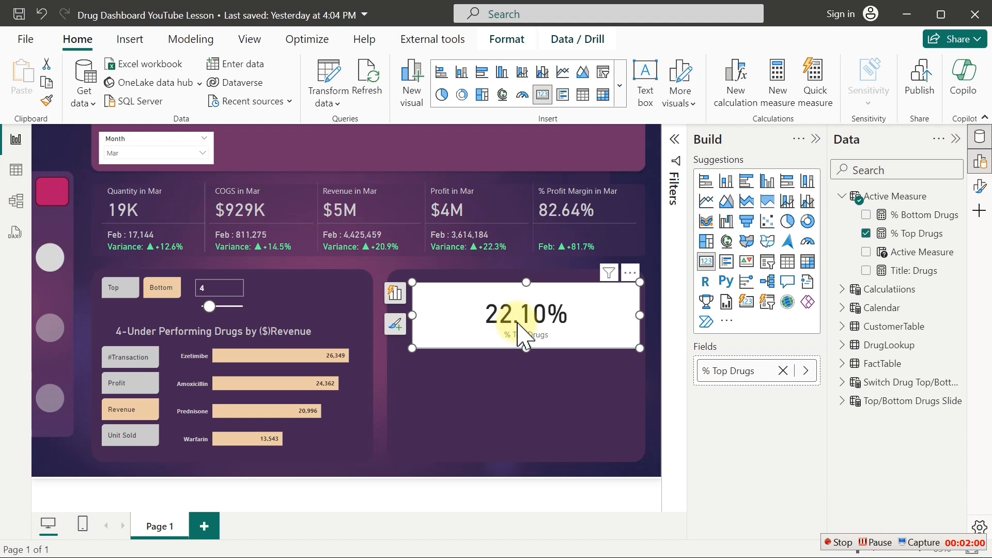
key("Delete")
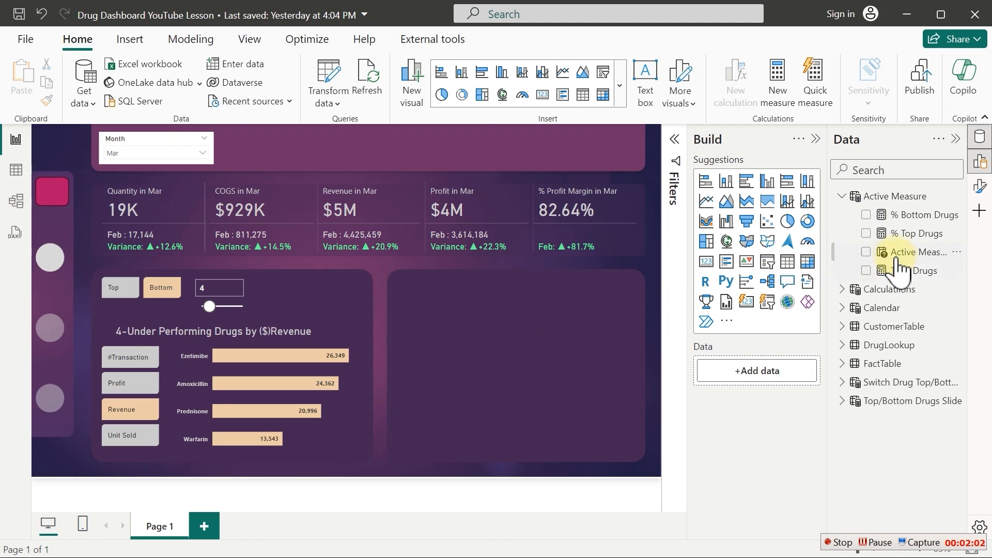
Examine the Active Measure, Switch Drug Top/Bottom and Top/Bottom Drugs Slide tables in the table view and return to the report
right_click(910, 223)
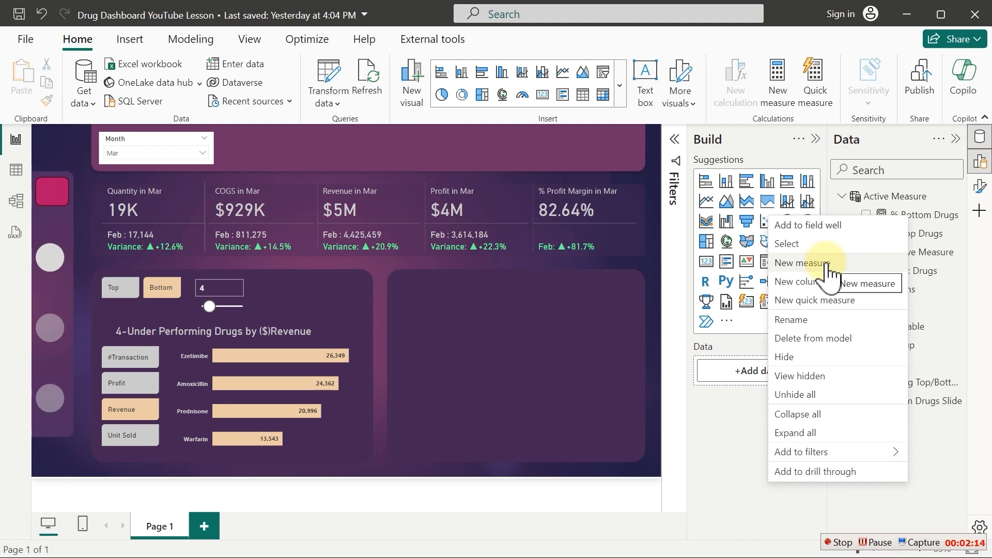
left_click(450, 377)
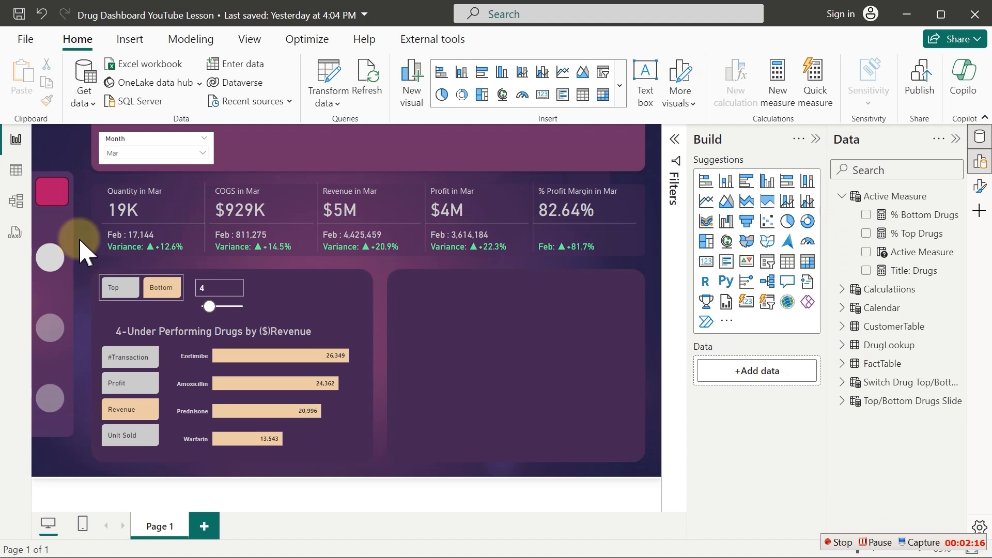
left_click(16, 173)
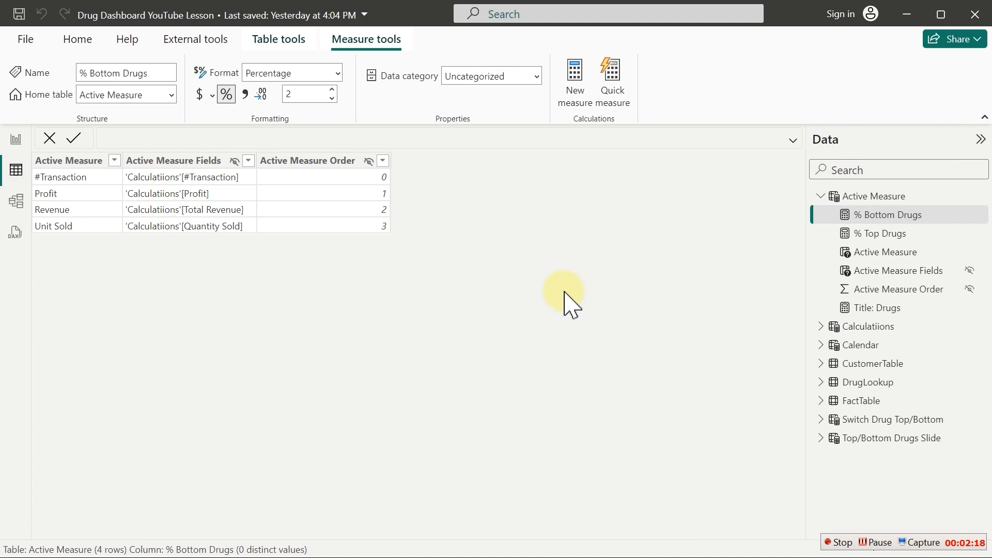
left_click(851, 199)
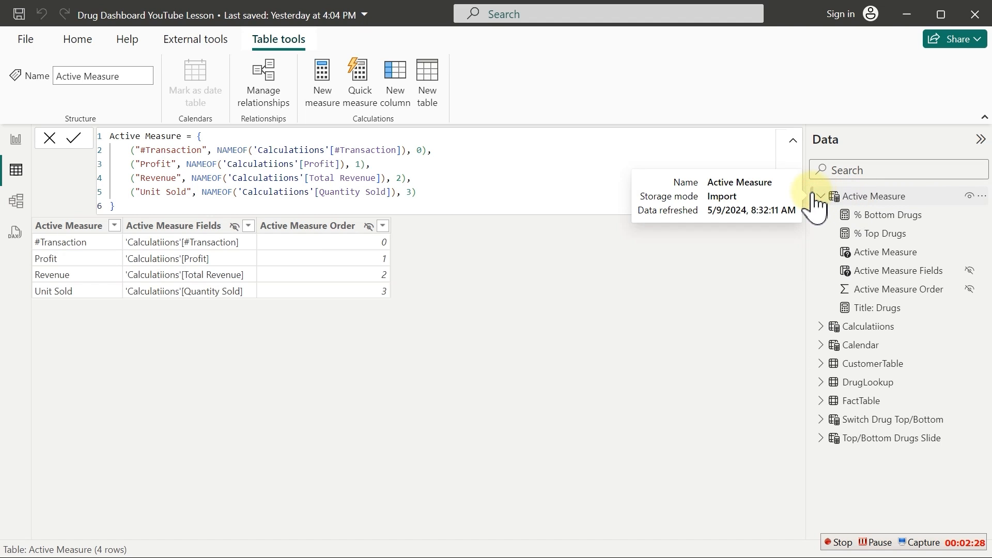
left_click(853, 421)
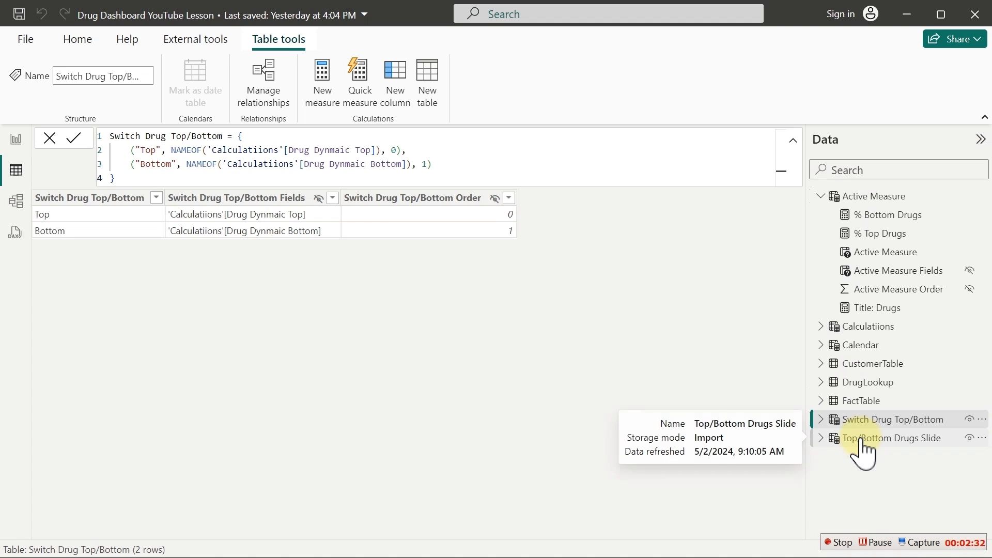
left_click(860, 440)
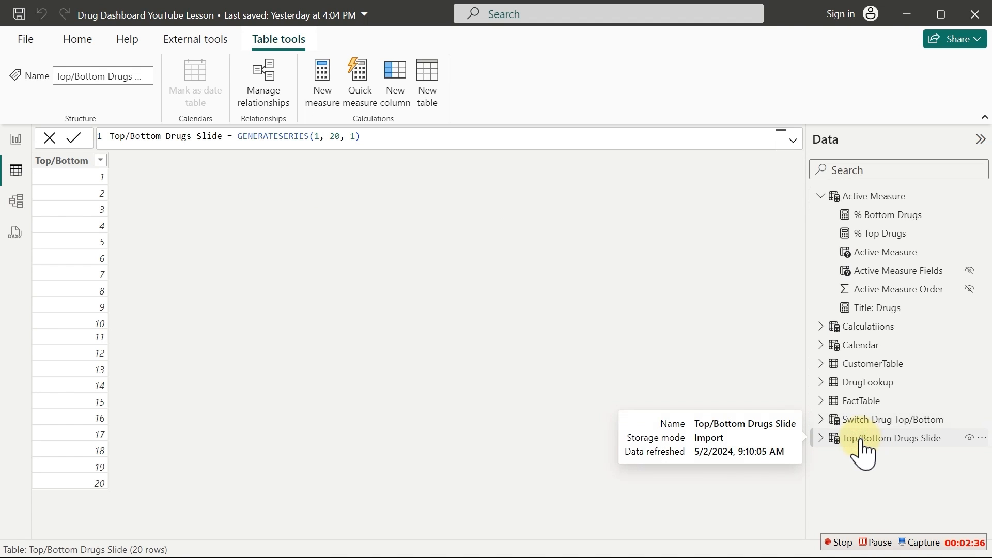
left_click(16, 140)
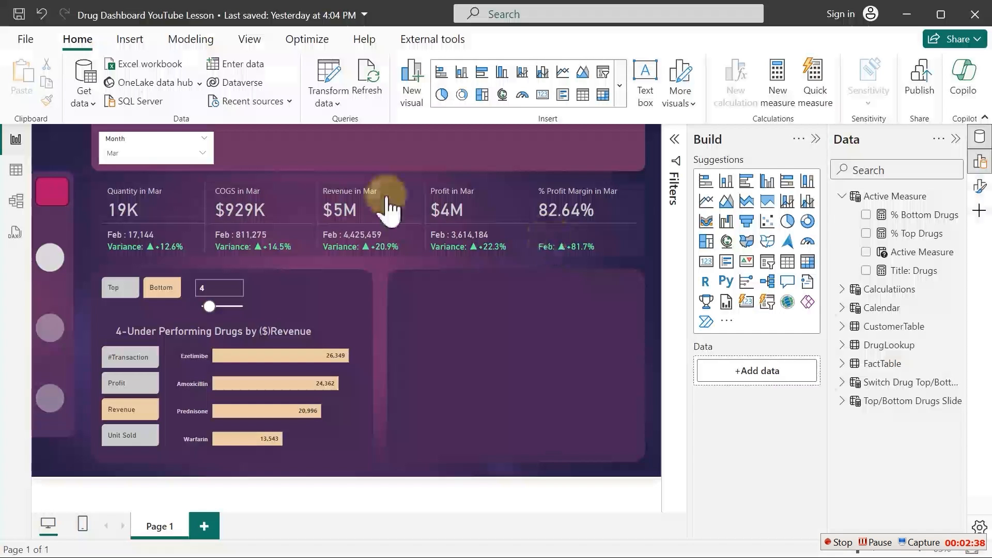
Open the Title: Drugs measure from its card's fields and copy the _ActiveMeasures and _MeasuresResult variable definitions
left_click(268, 334)
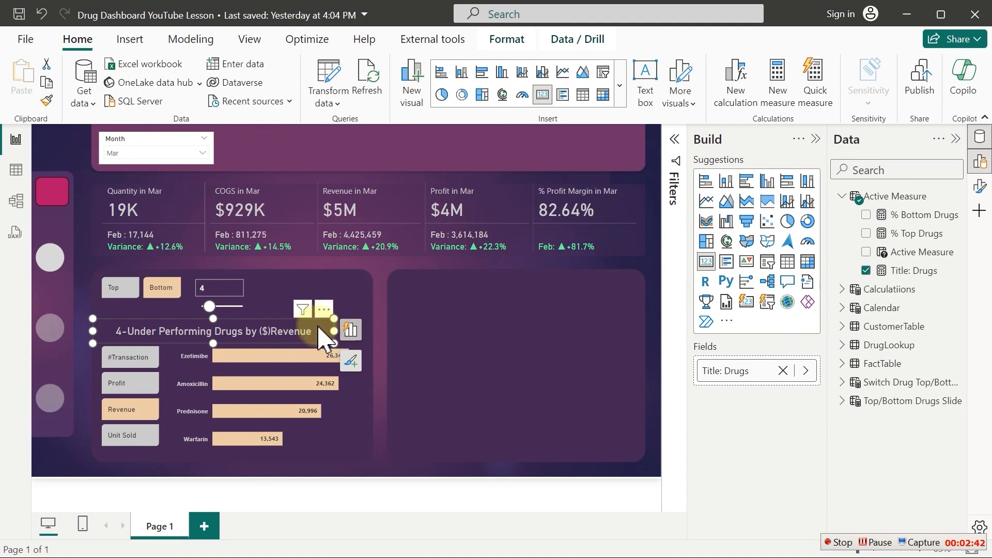
left_click(911, 273)
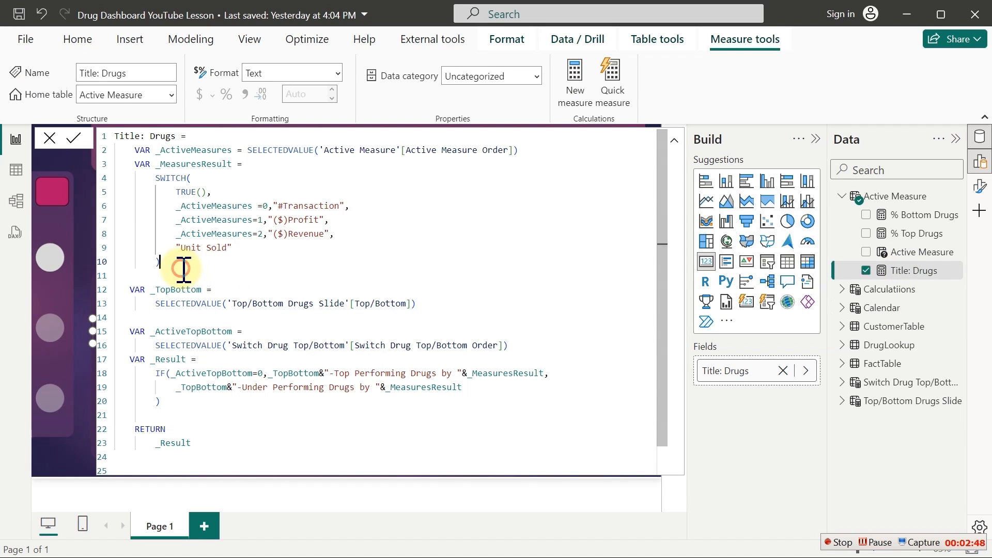
left_click_drag(184, 262, 128, 151)
key("ctrl+c")
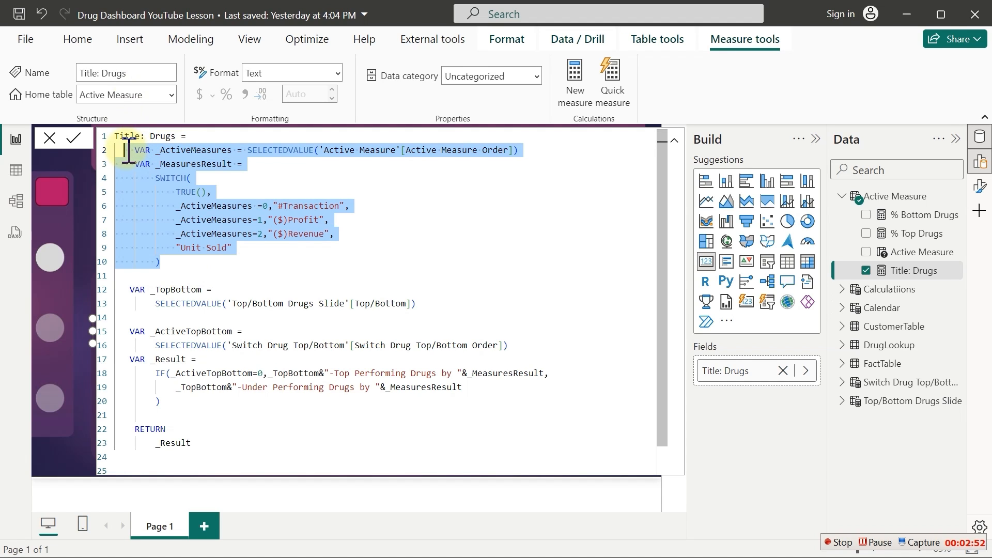
Create a measure named Caption: Drug in the Active Measure table containing the copied _ActiveMeasures and _MeasuresResult variable definitions
left_click(574, 80)
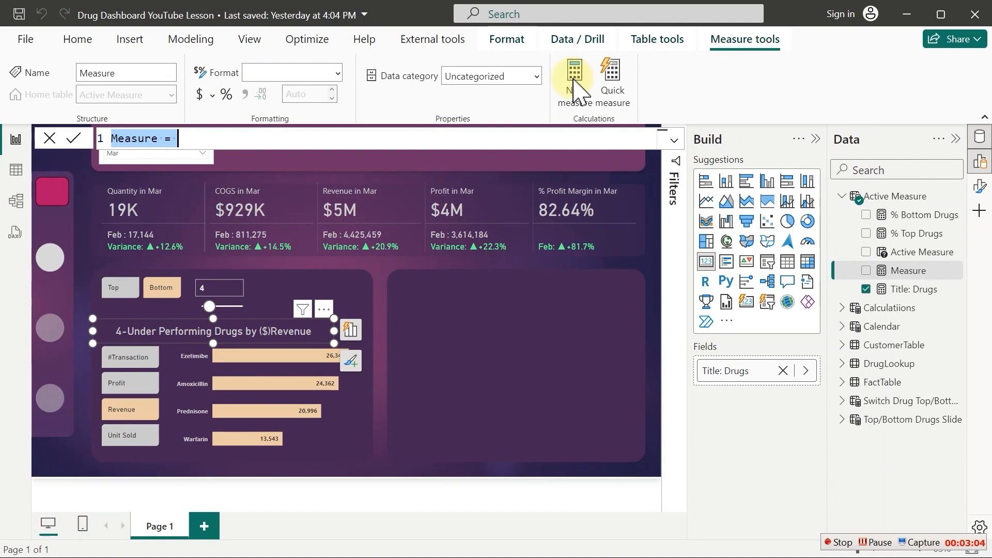
key("ctrl+v")
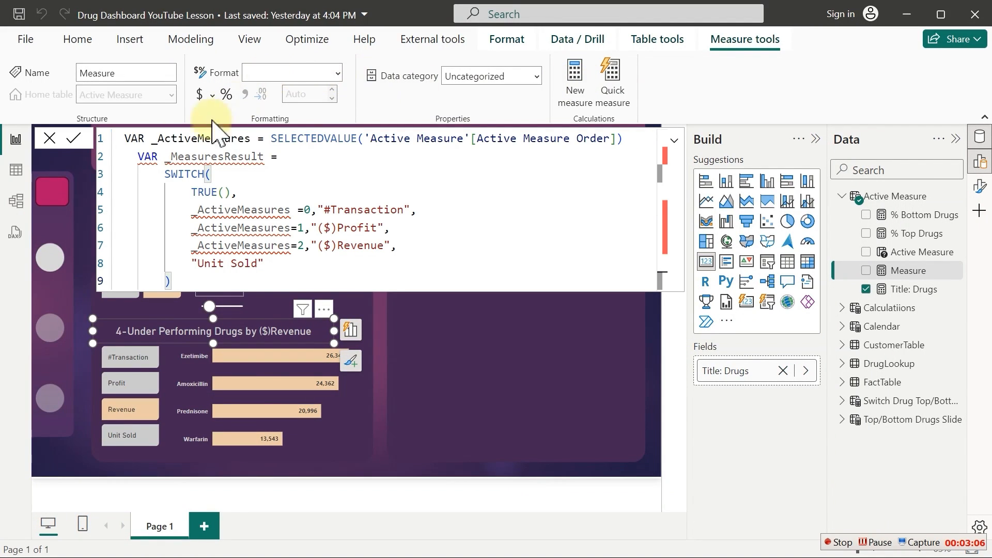
left_click(126, 140)
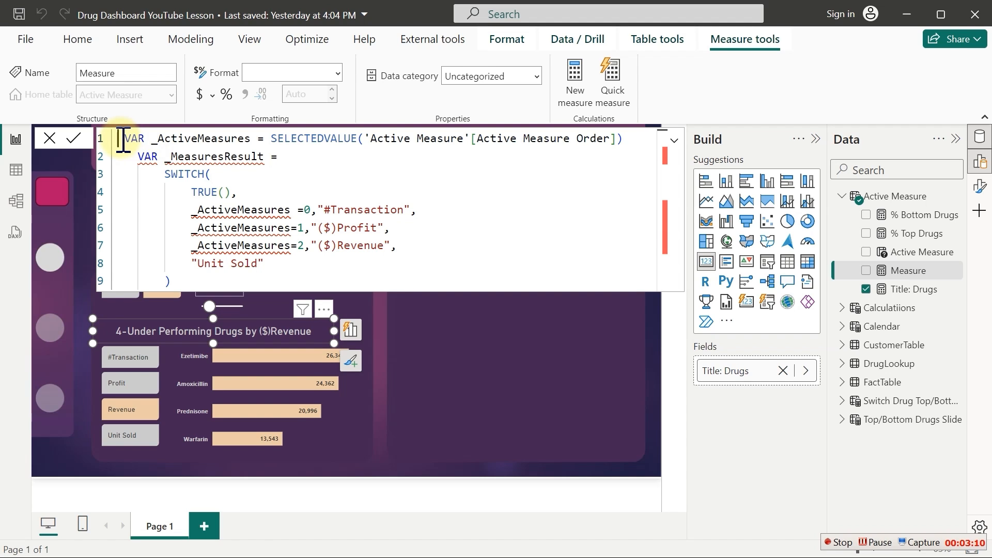
key("Return")
key("Return")
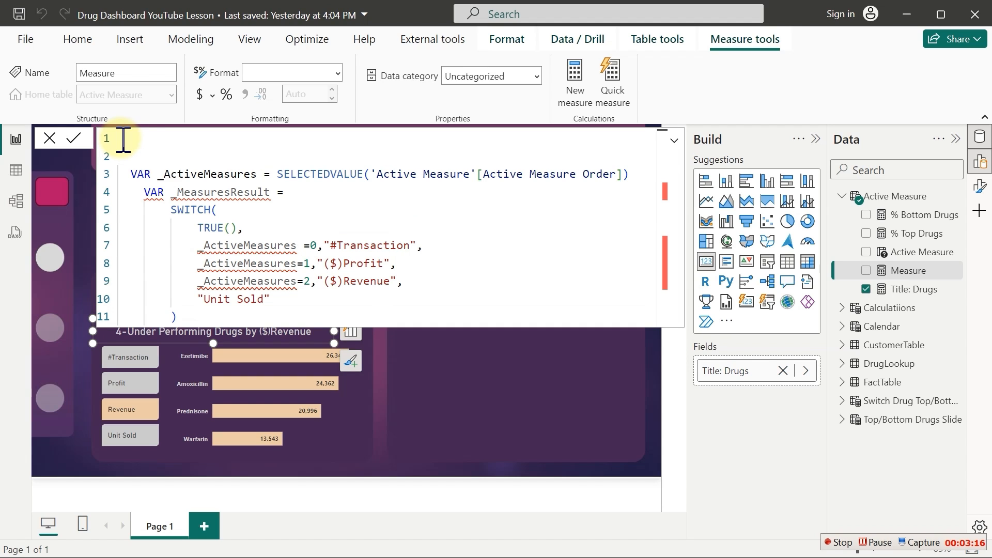
type("Caption")
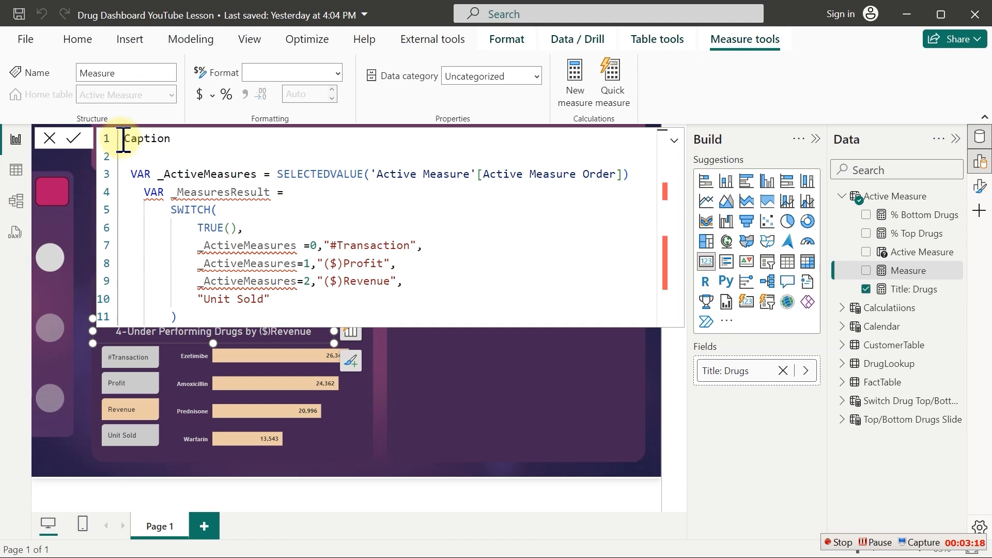
type(": Drug")
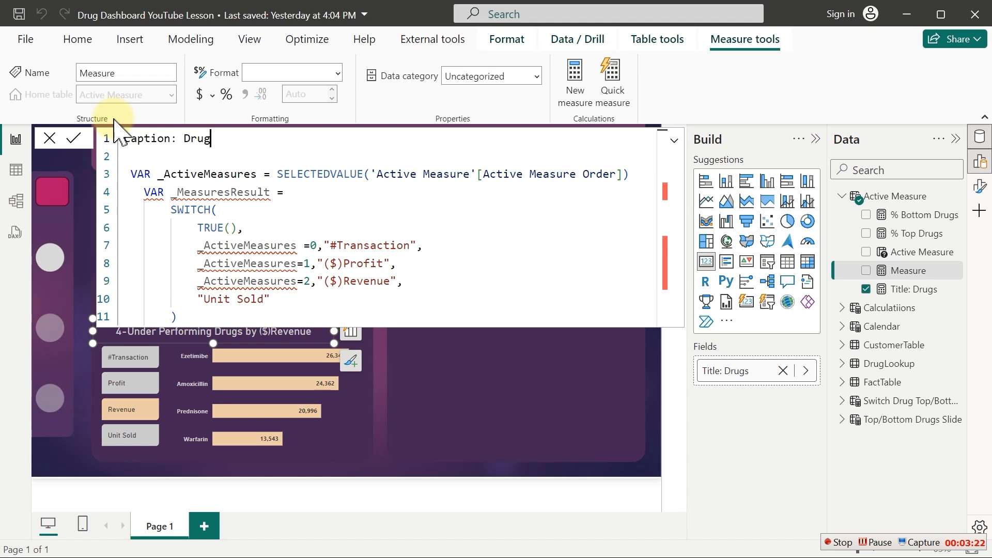
type(" =")
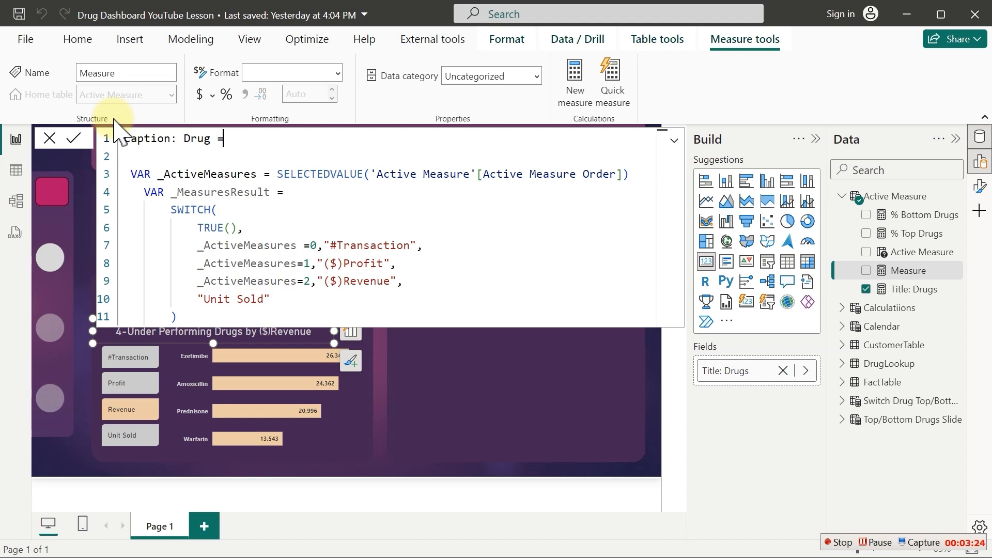
Declare a variable named _AtiveTopBottom below the SWITCH block of the Caption: Drug measure
left_click(200, 312)
key("Return")
key("Return")
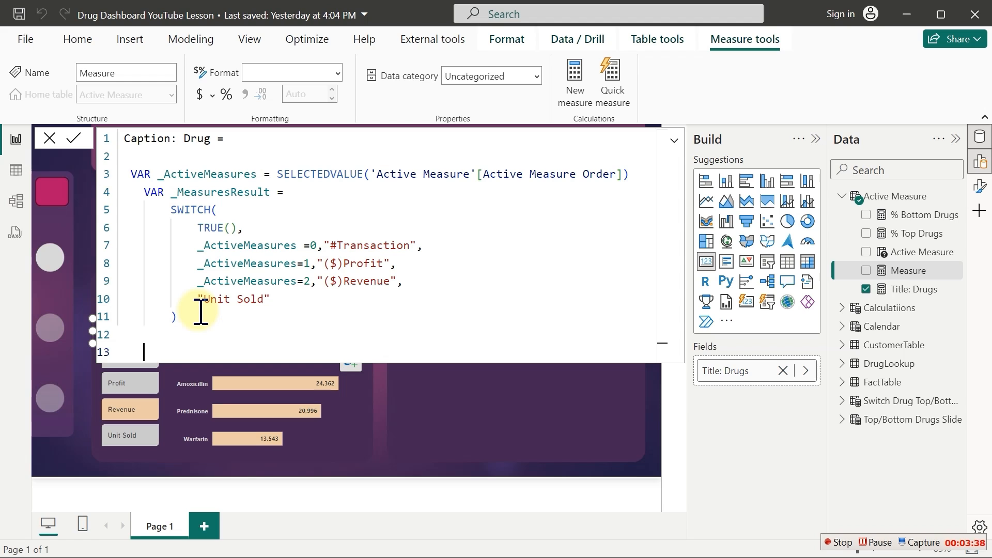
type("VAR")
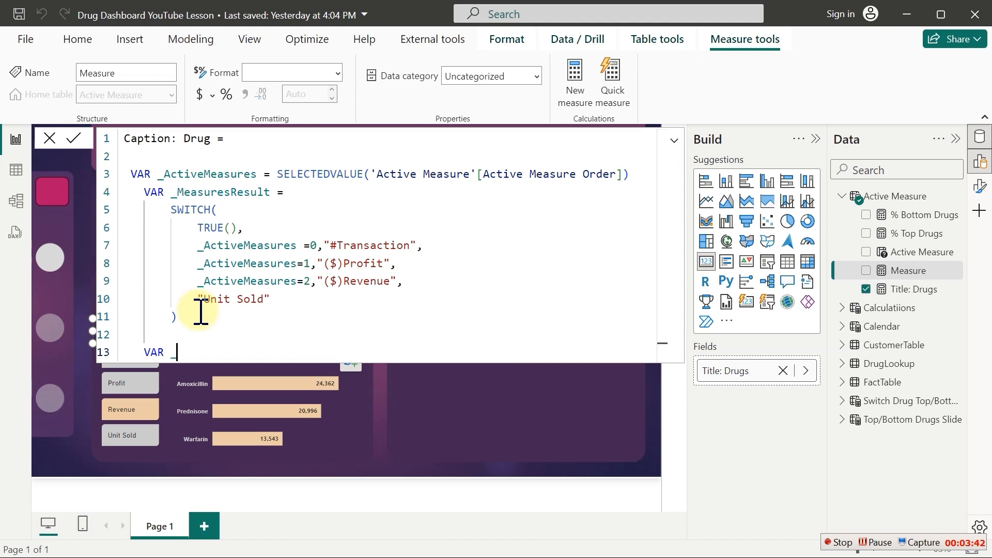
type(" _")
type(" =")
key("BackSpace")
key("BackSpace")
key("BackSpace")
type("AtiveTopBottom")
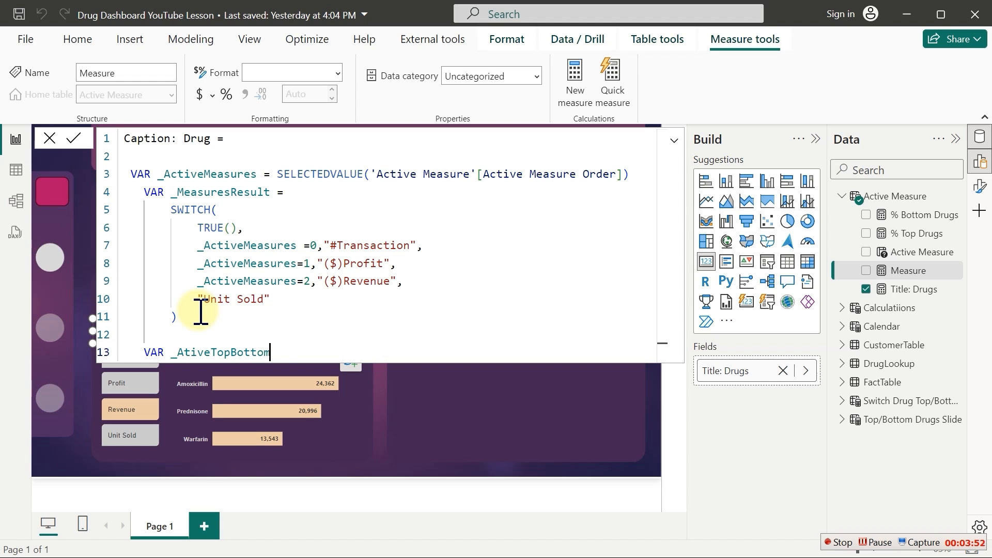
type(" =")
Define _AtiveTopBottom as SELECTEDVALUE('Switch Drug Top/Bottom'[Switch Drug Top/Bottom Order])
key("Return")
key("Tab")
key("Tab")
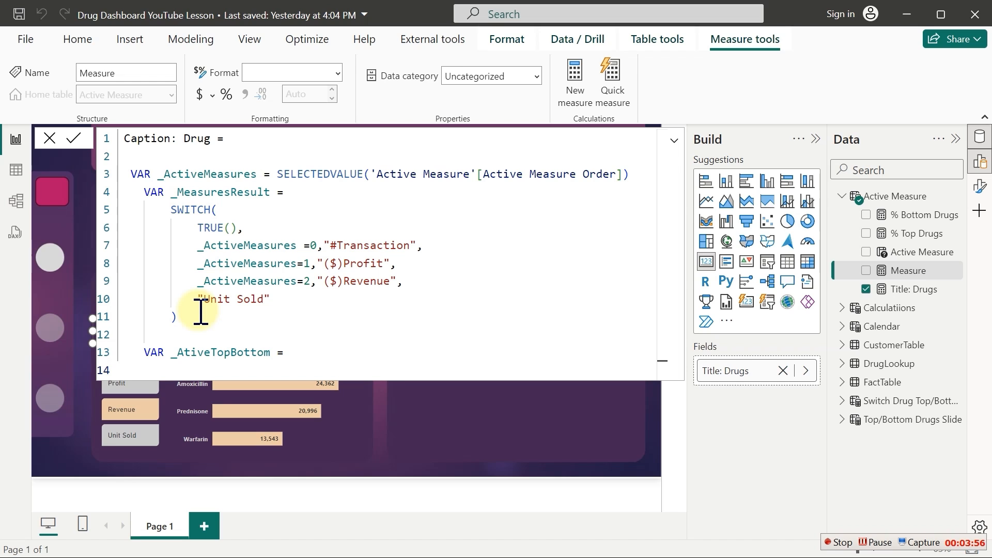
type("select")
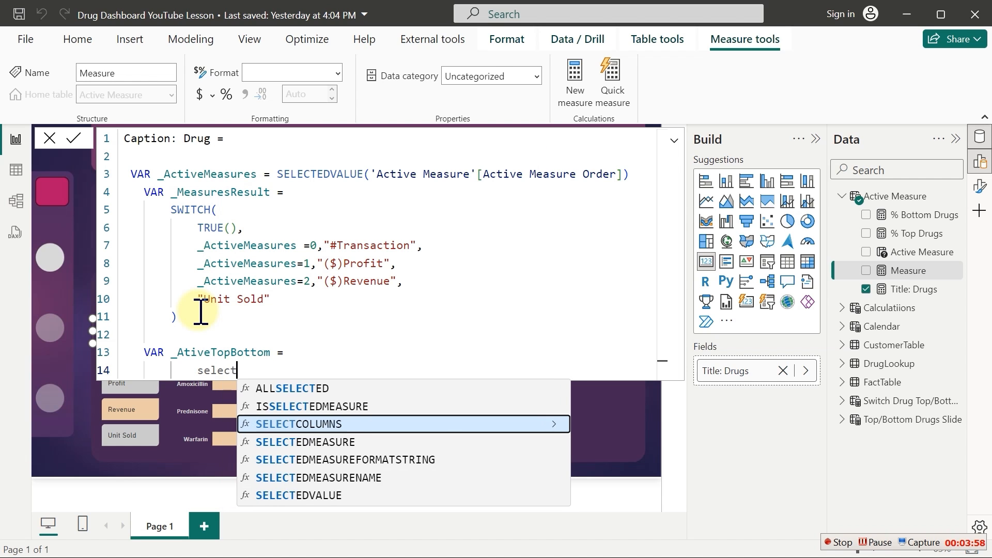
type("edv")
key("Tab")
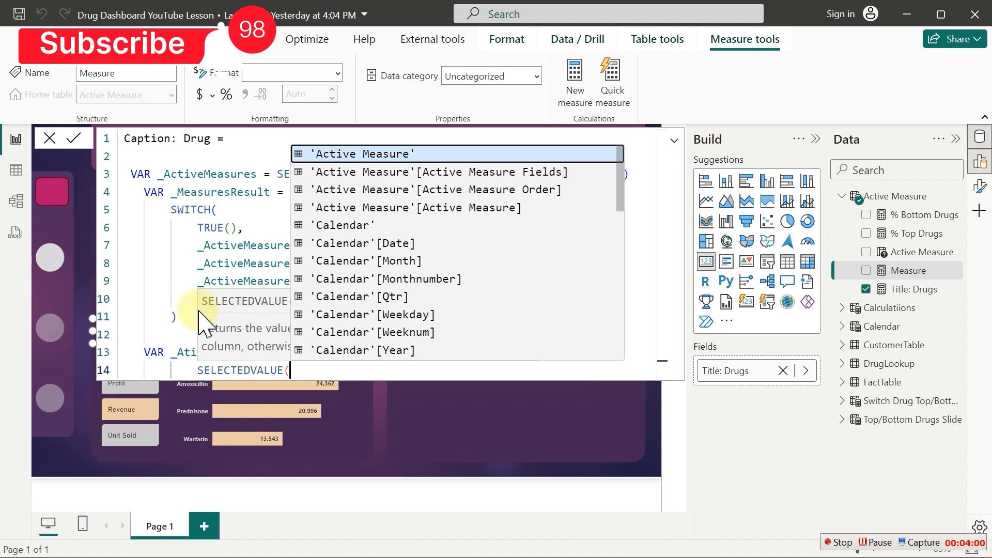
type("sw")
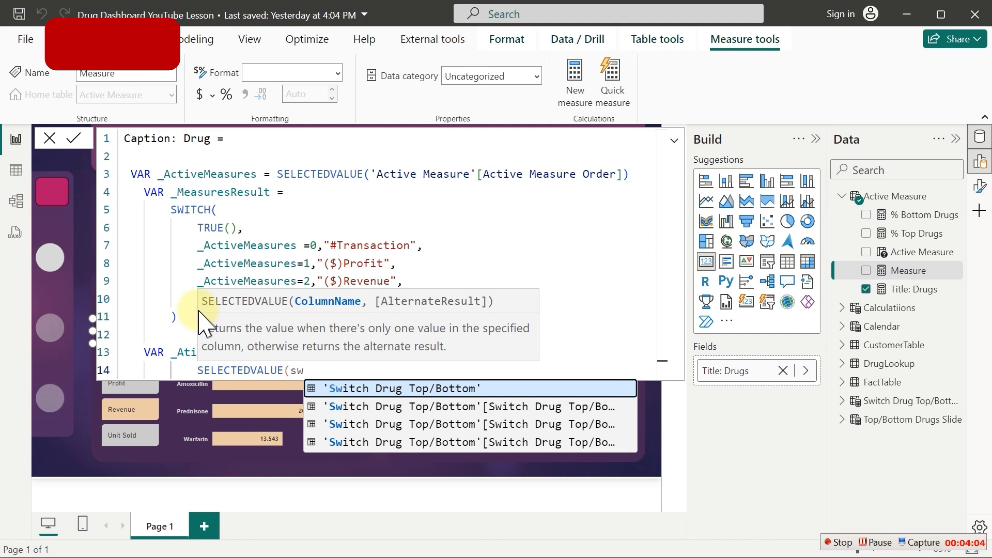
key("Down")
key("Down")
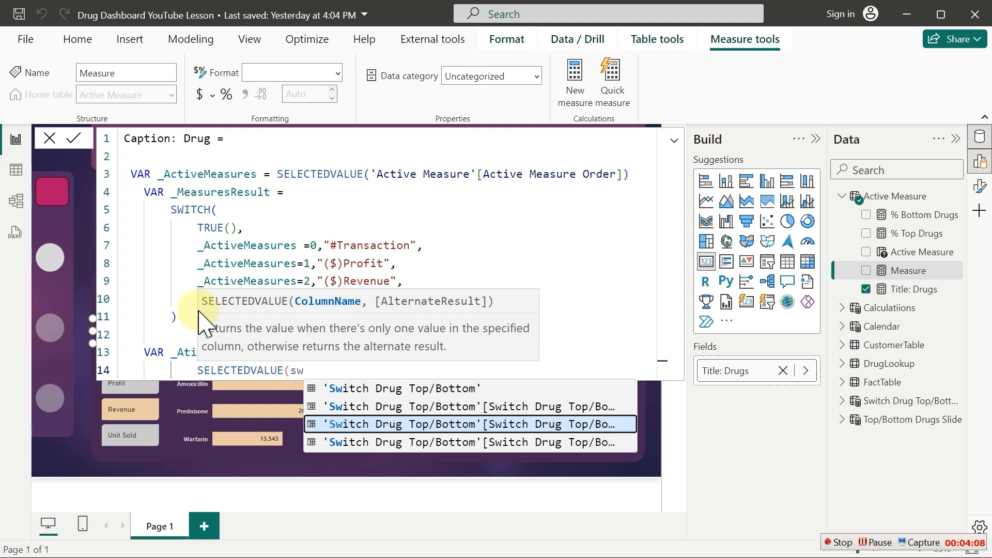
key("Tab")
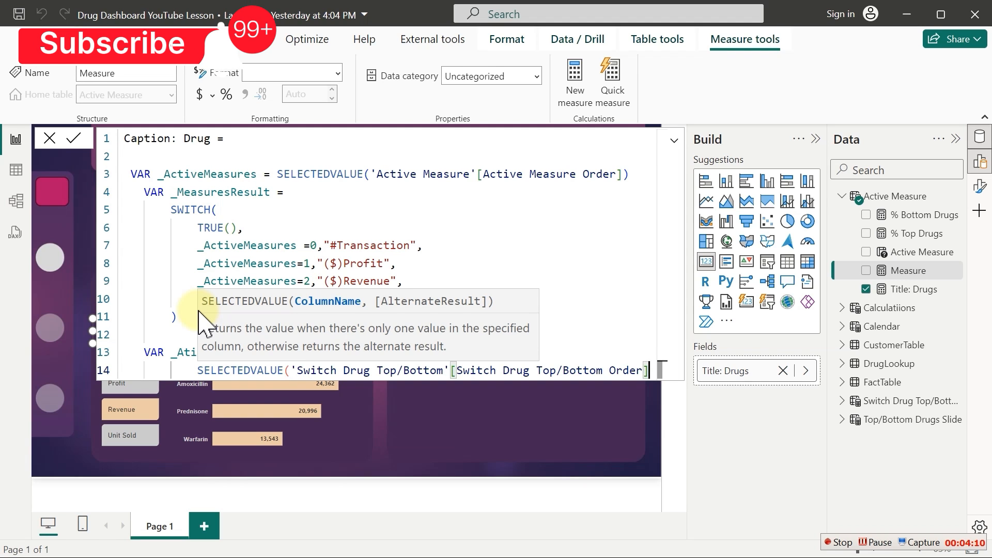
type(")")
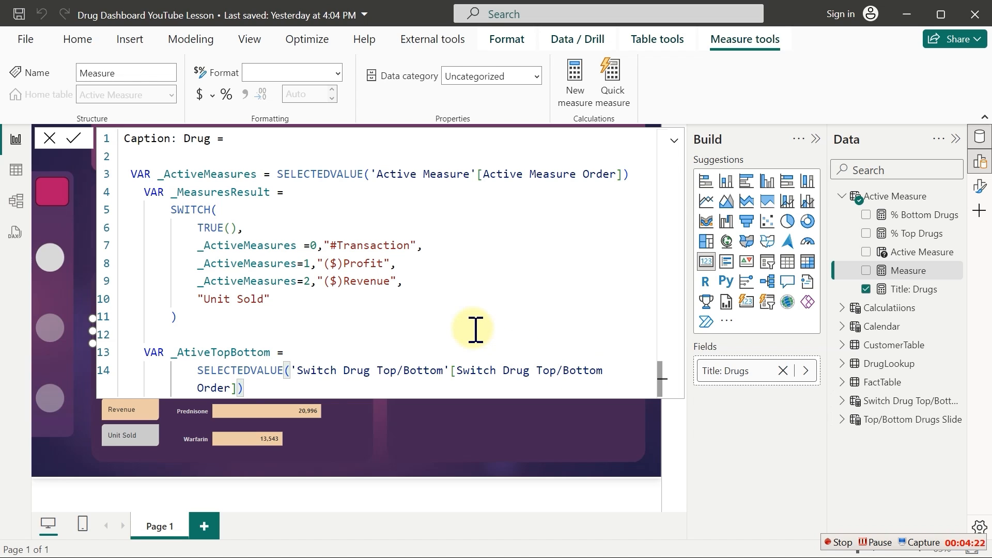
Declare a variable named _TopBottomSlide below the _AtiveTopBottom definition
scroll(476, 329, "down", 6, "ctrl")
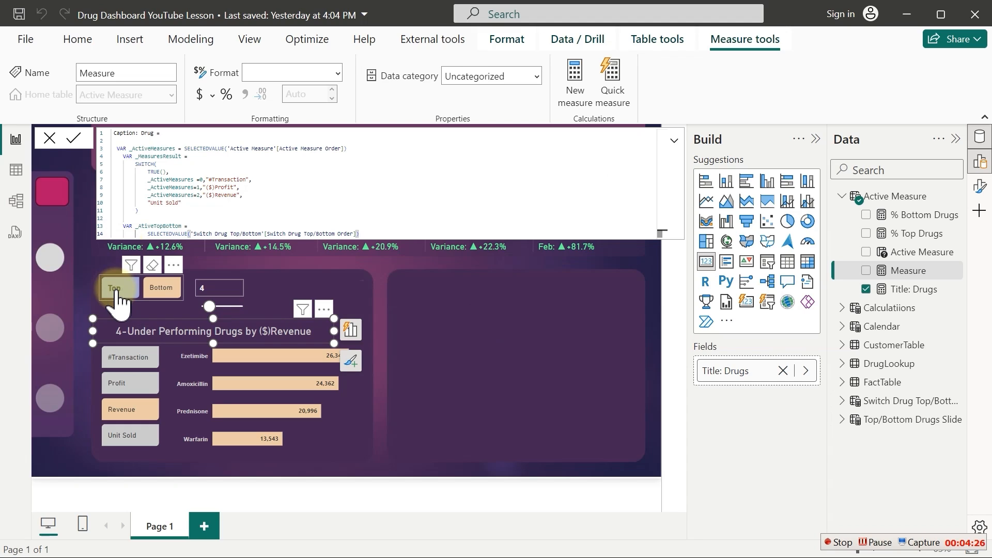
left_click(167, 293)
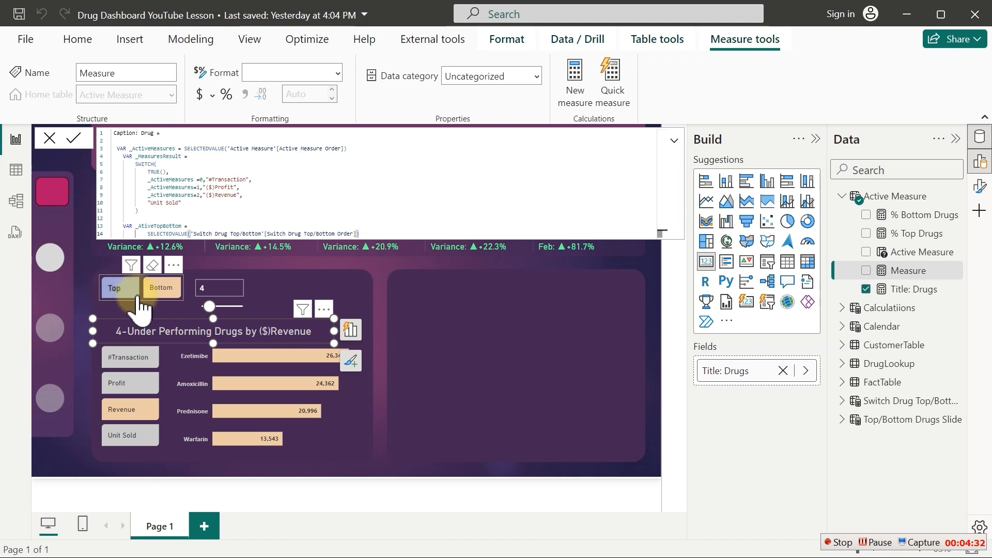
scroll(446, 182, "up", 10)
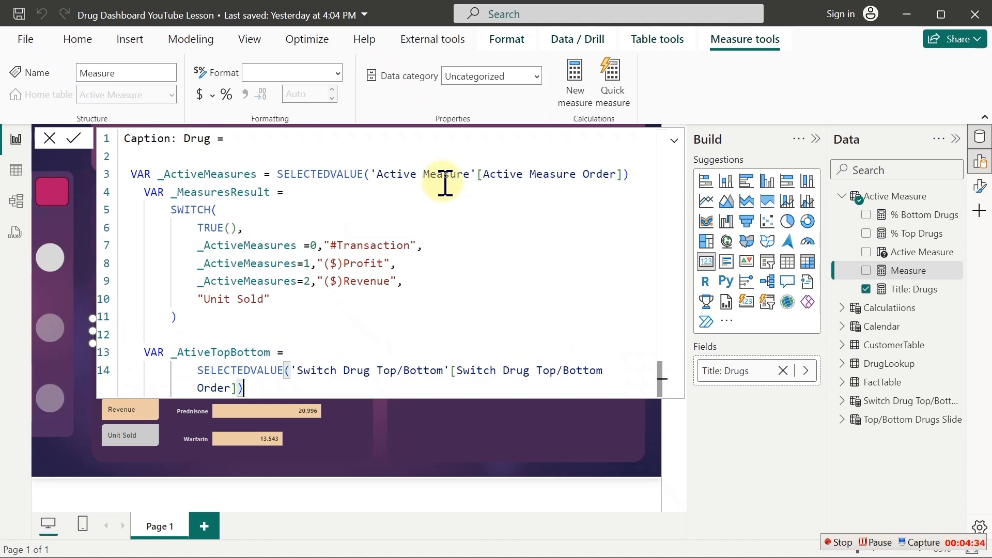
scroll(446, 185, "up", 2)
key("Return")
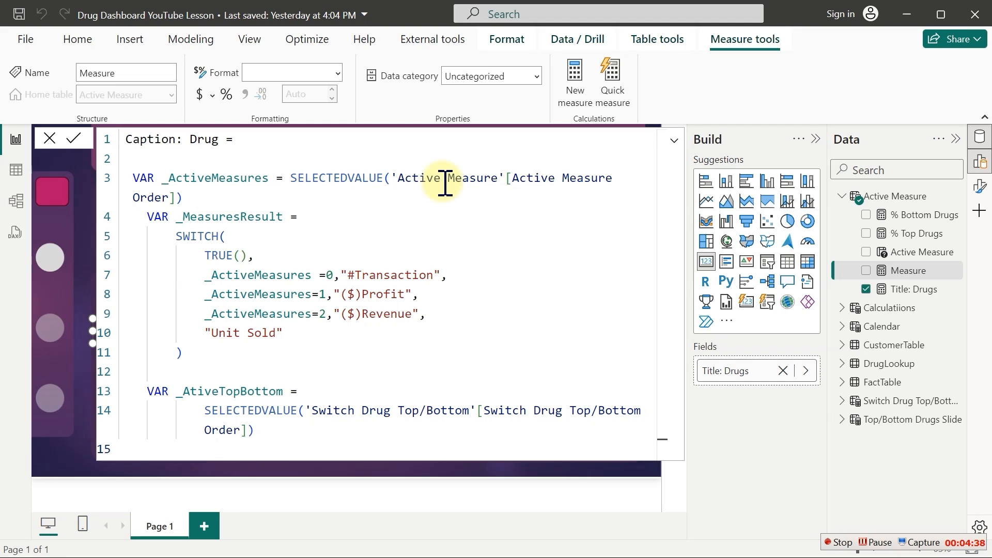
type("VAR")
key("Tab")
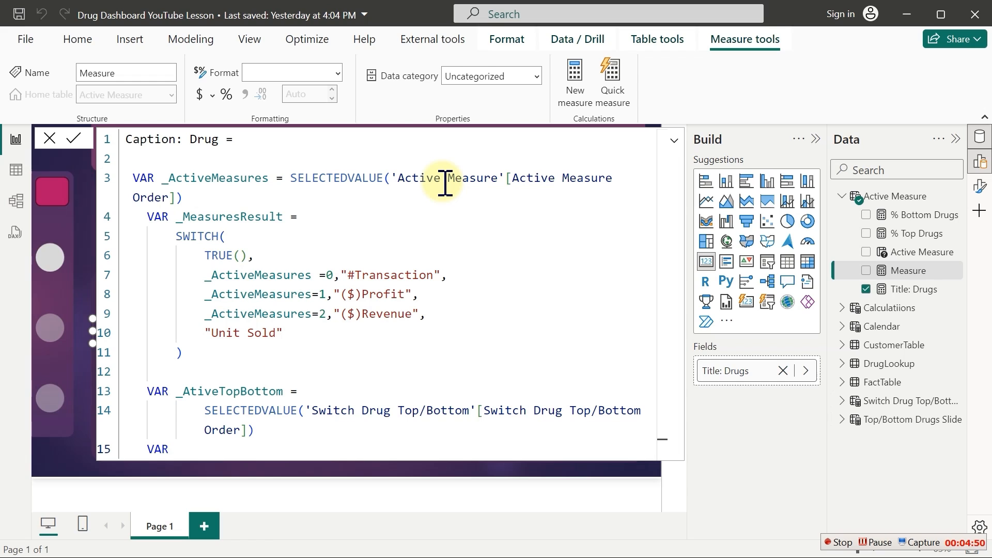
type("_TopBottomSlide")
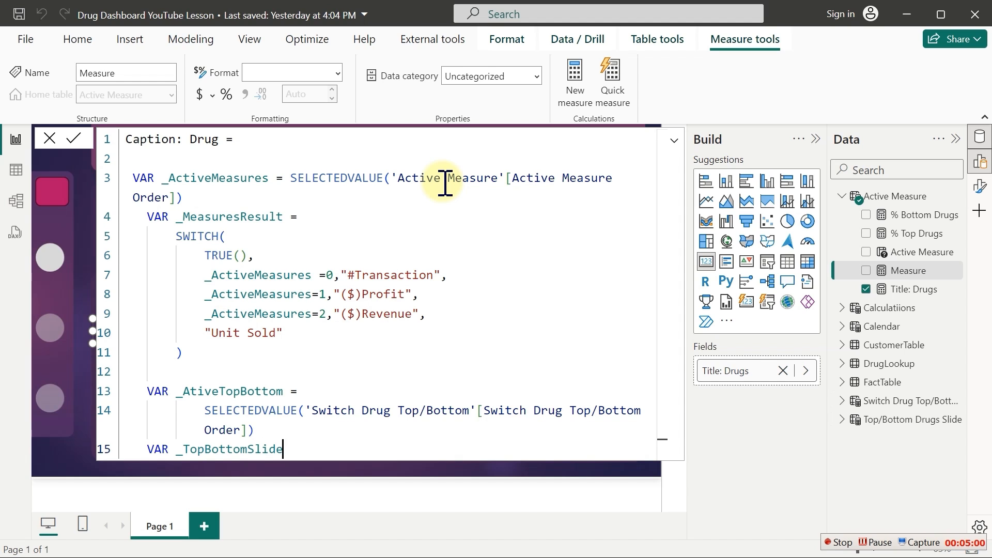
type(" =")
key("Return")
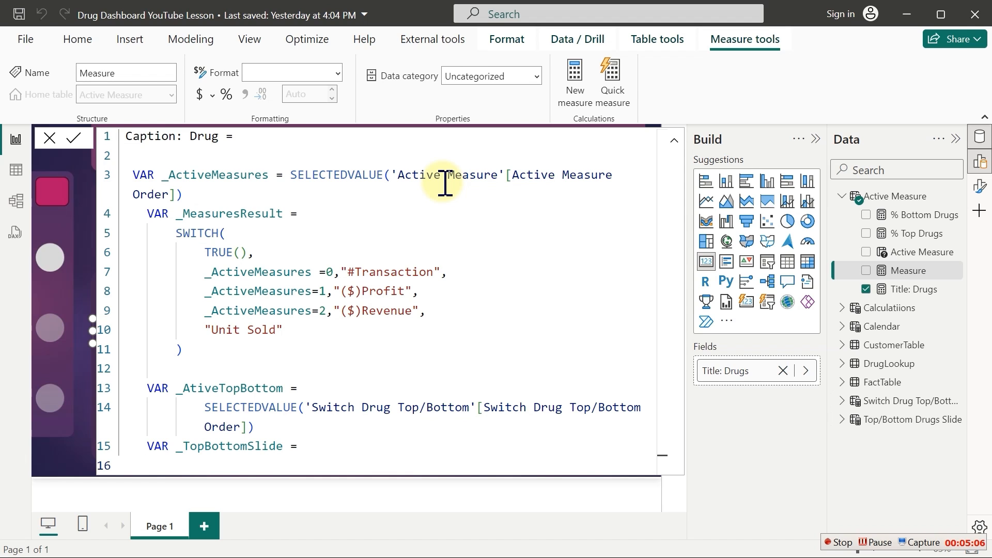
Define _TopBottomSlide as SELECTEDVALUE('Top/Bottom Drugs Slide'[Top/Bottom])
scroll(445, 183, "down", 11)
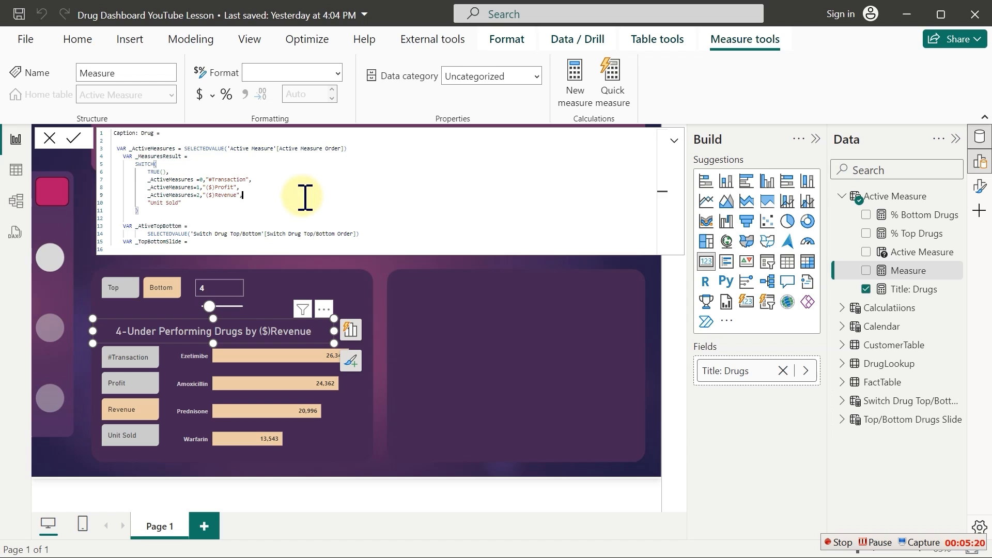
scroll(305, 198, "up", 3)
scroll(305, 198, "up", 4)
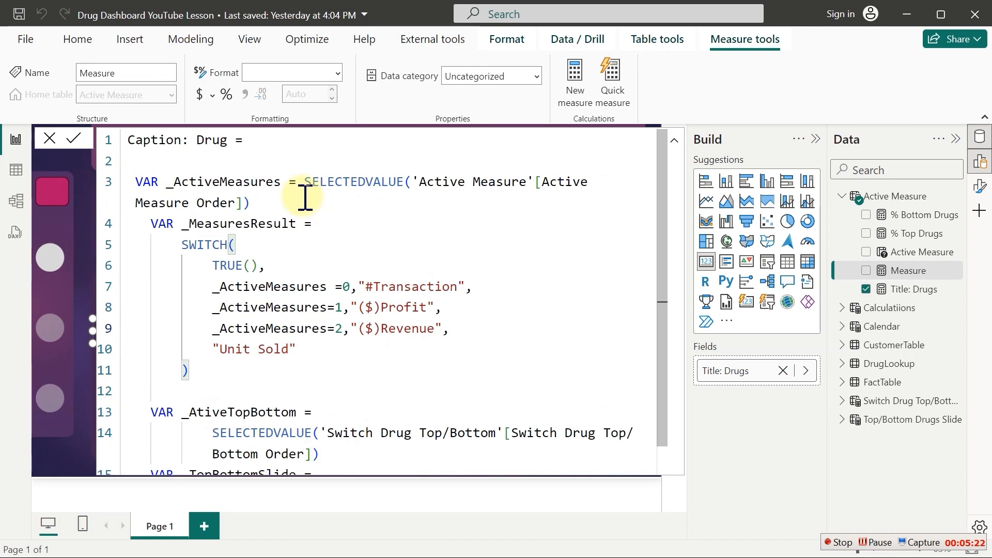
scroll(305, 198, "down", 1)
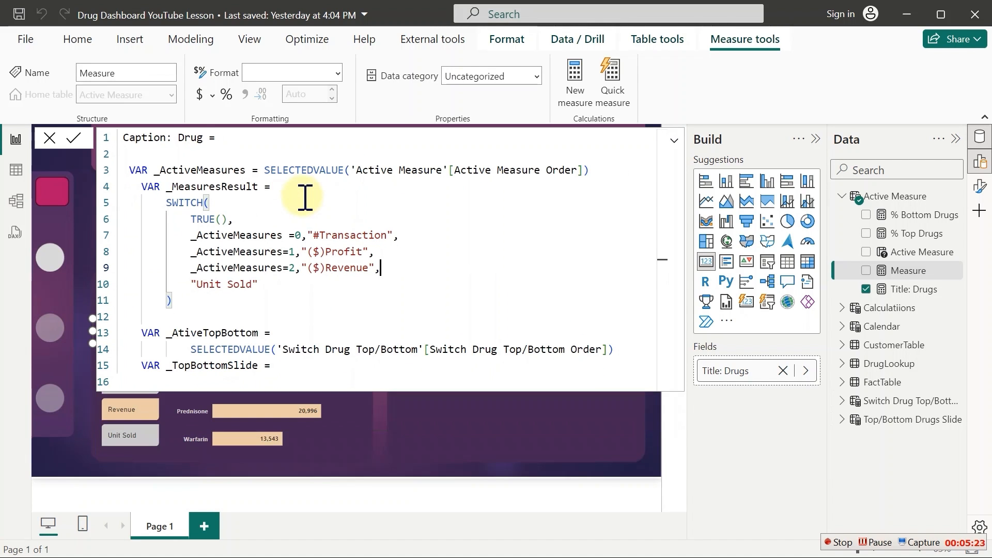
left_click(276, 368)
key("Return")
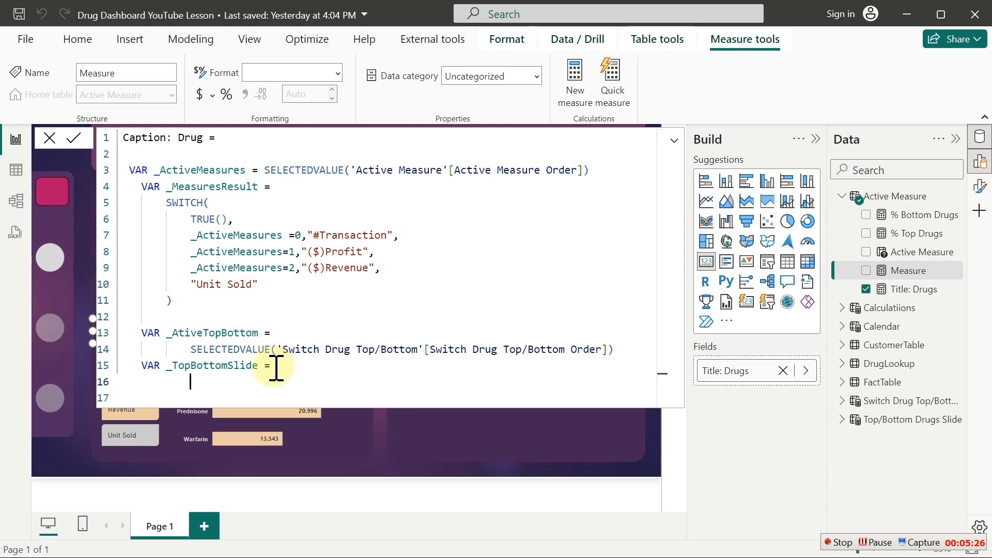
type("sele")
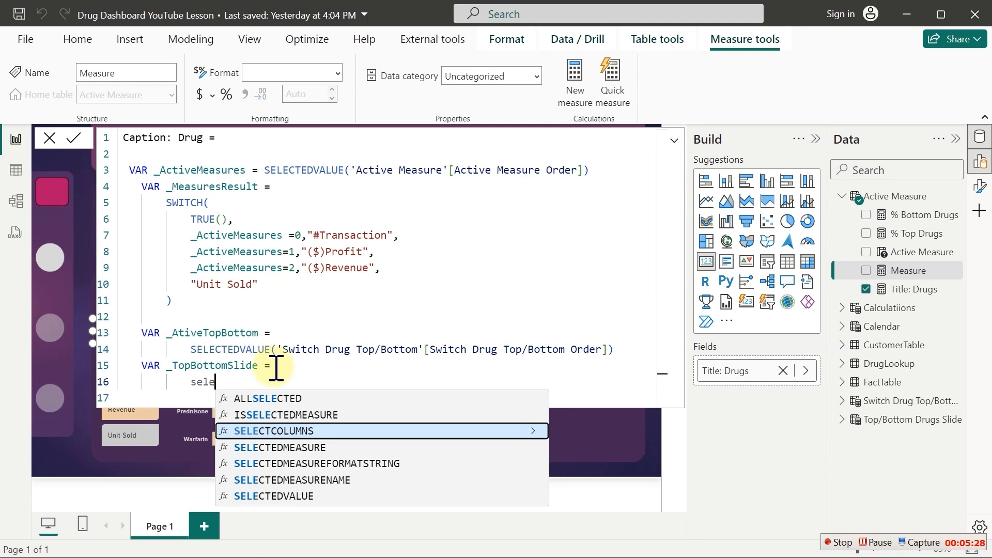
type("ctedv")
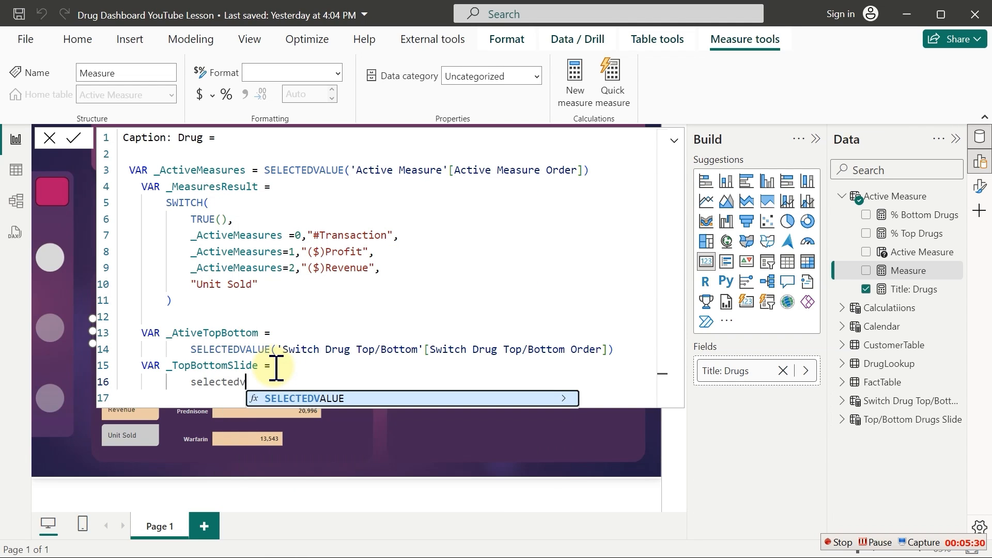
key("Tab")
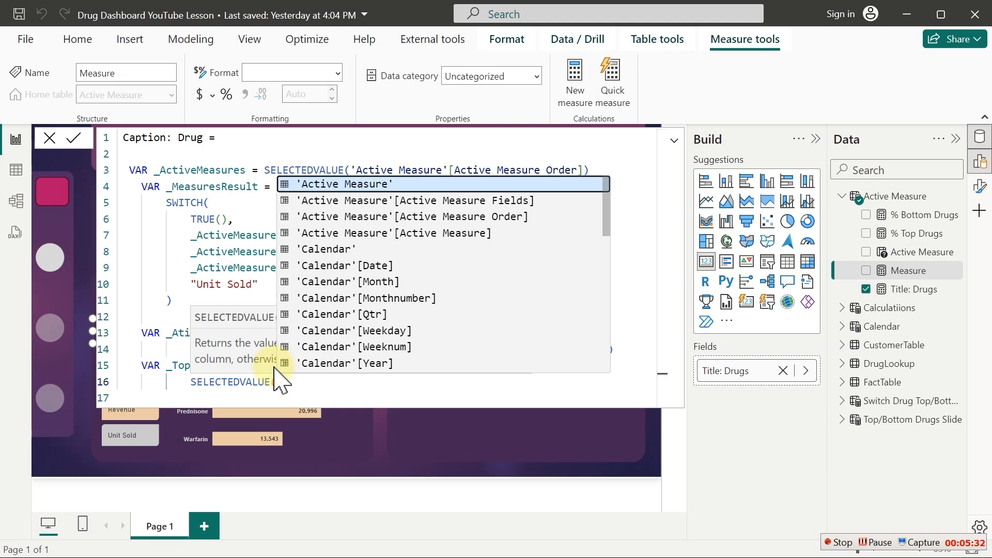
type("top")
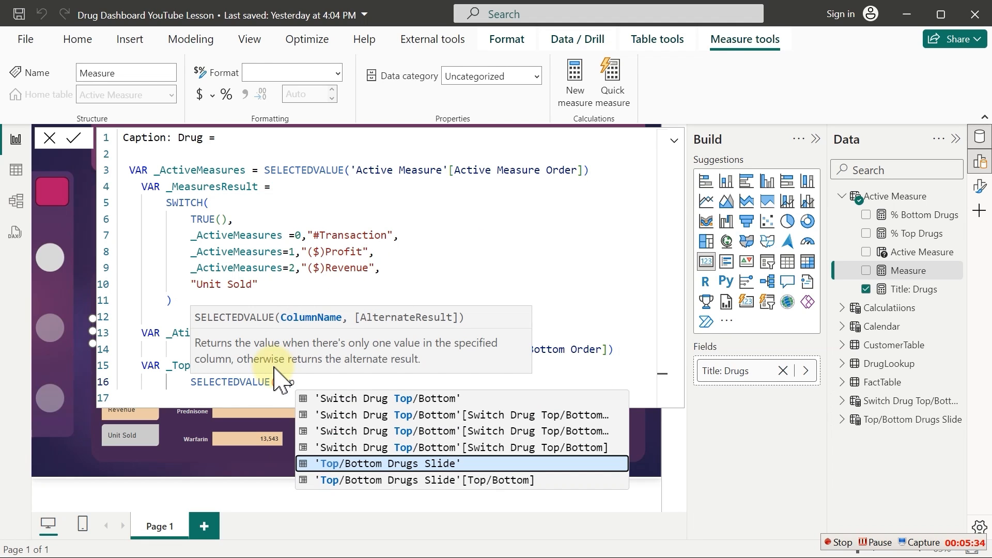
key("Tab")
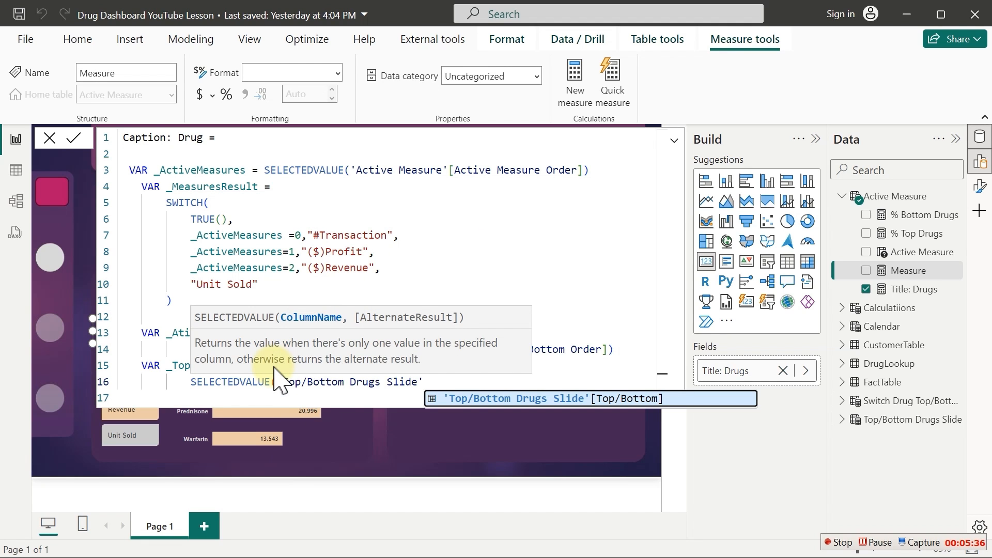
type(")")
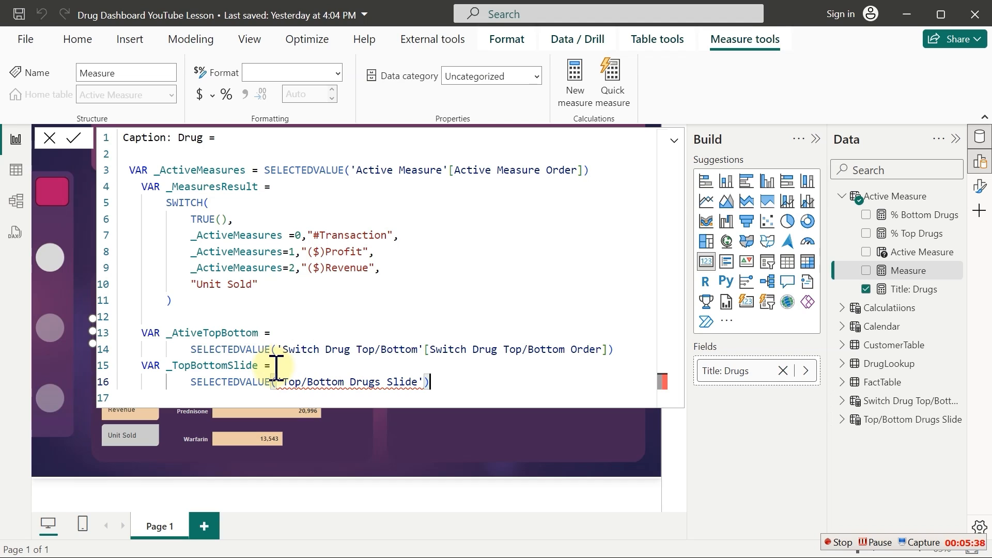
key("BackSpace")
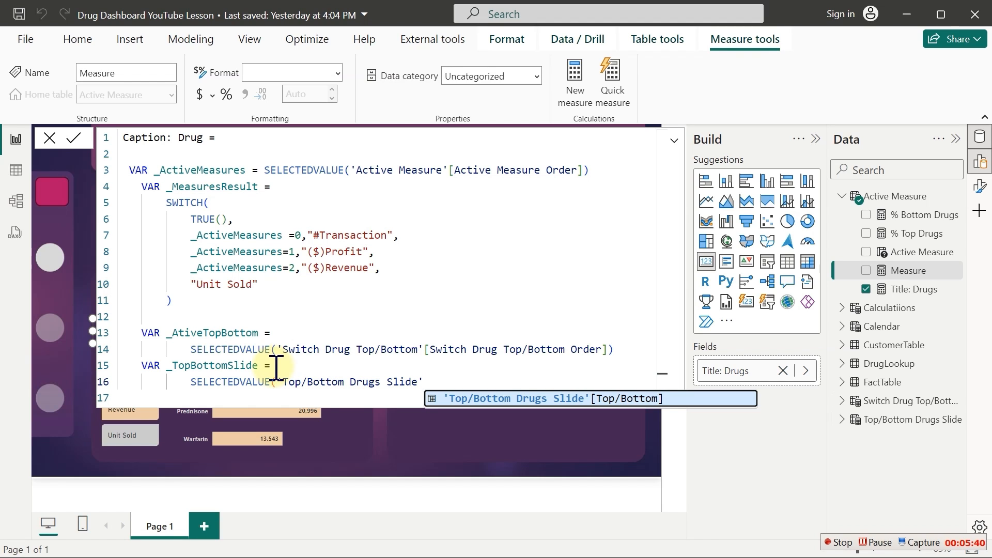
key("Tab")
type(")")
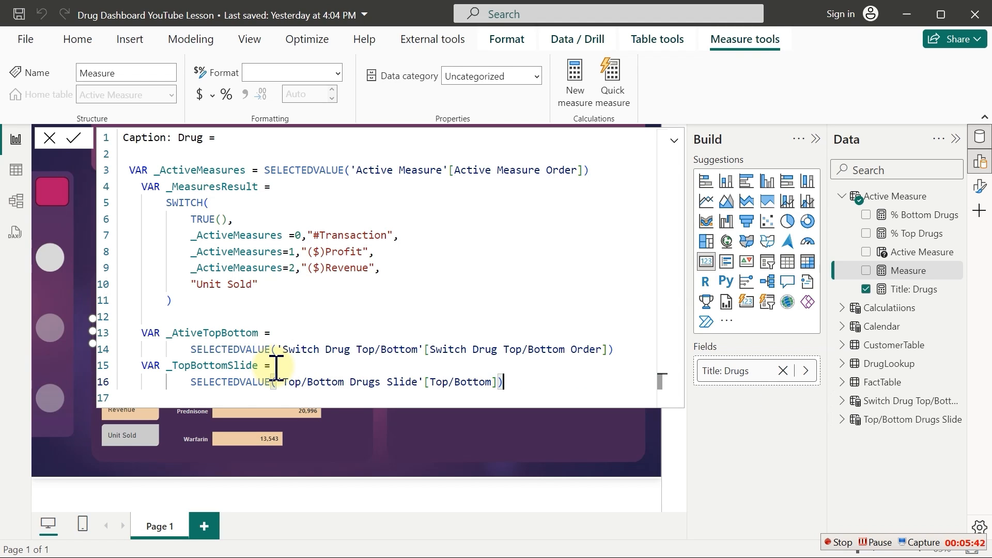
Add a RETURN clause below the variable definitions and start an IF function in it
key("Return")
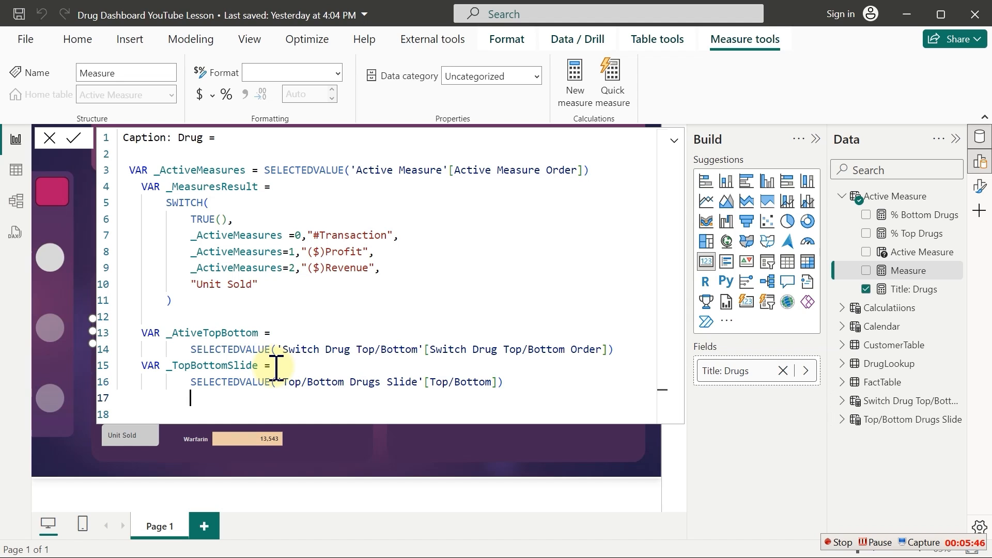
key("Return")
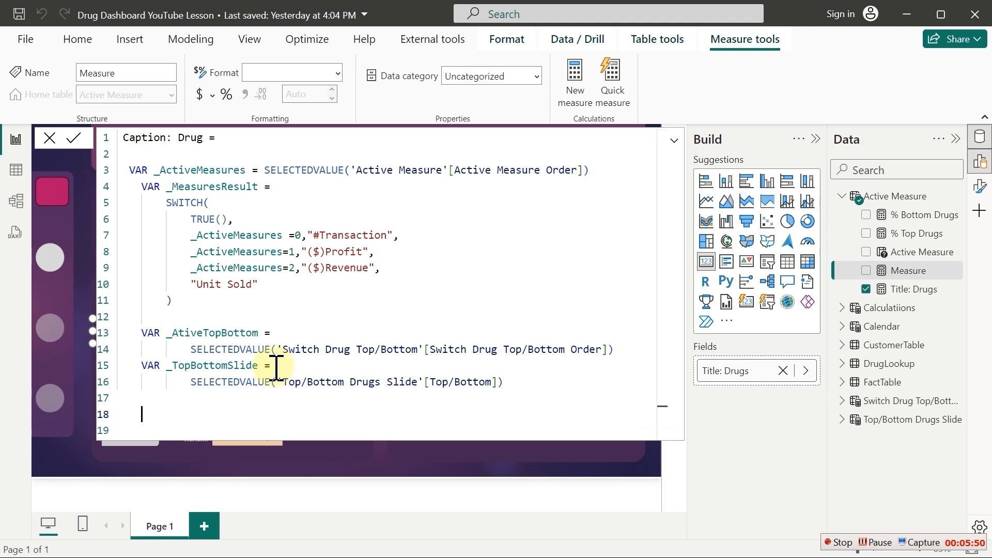
type("RETURN")
key("Return")
key("Tab")
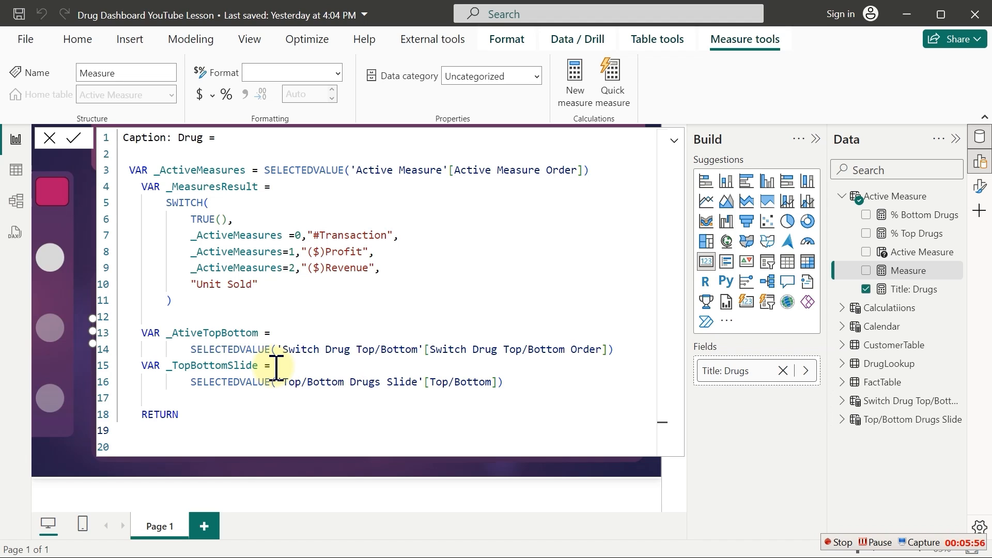
type("IF(")
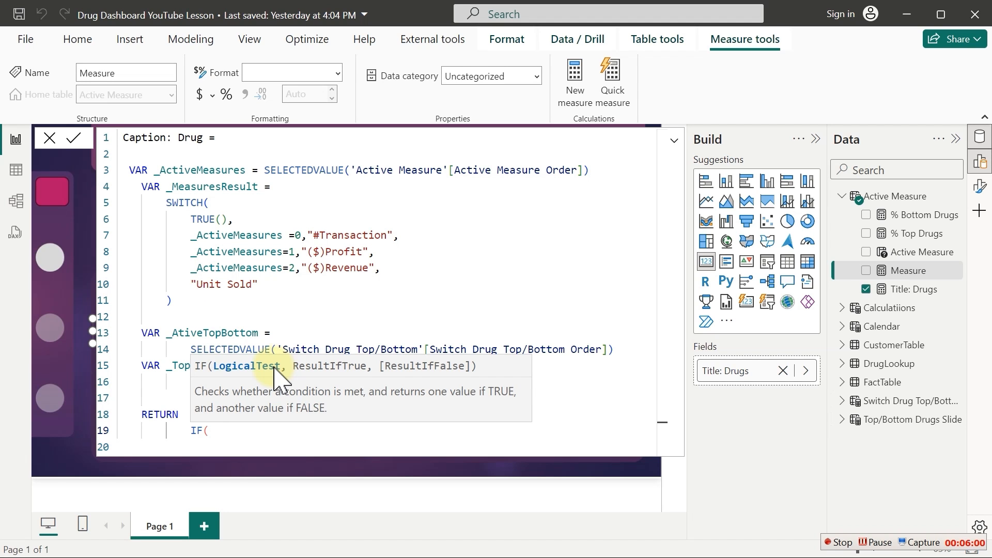
scroll(276, 374, "down", 5, "ctrl")
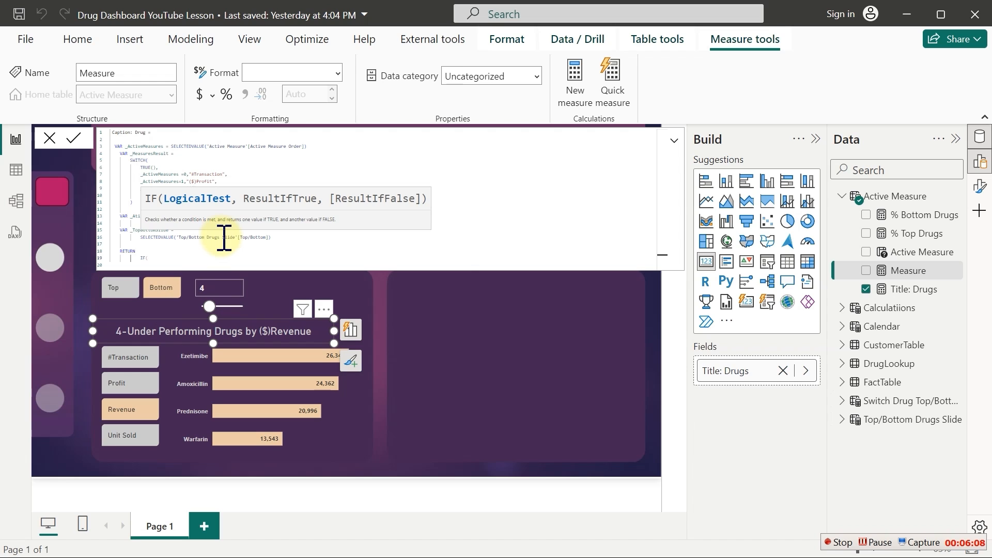
scroll(224, 239, "up", 6, "ctrl")
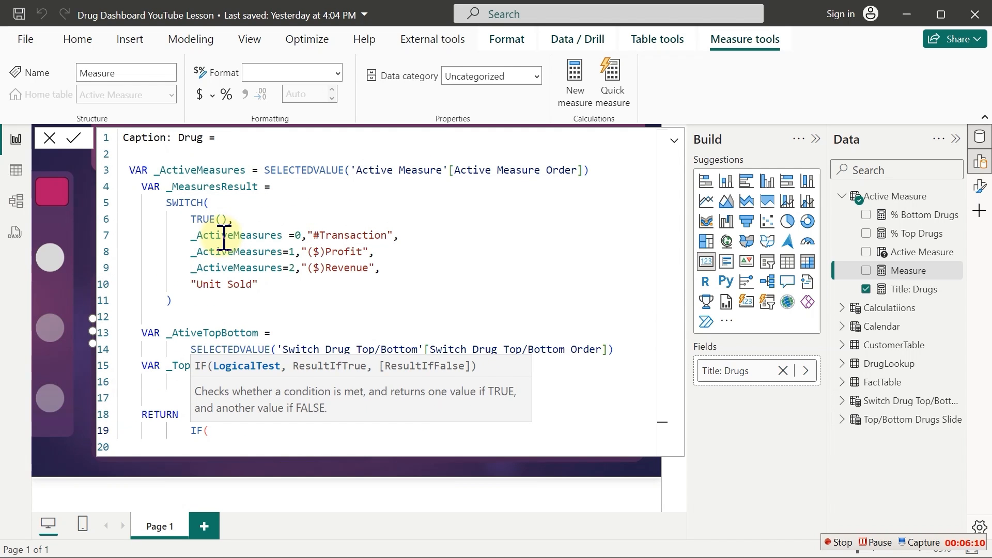
scroll(224, 239, "down", 1, "ctrl")
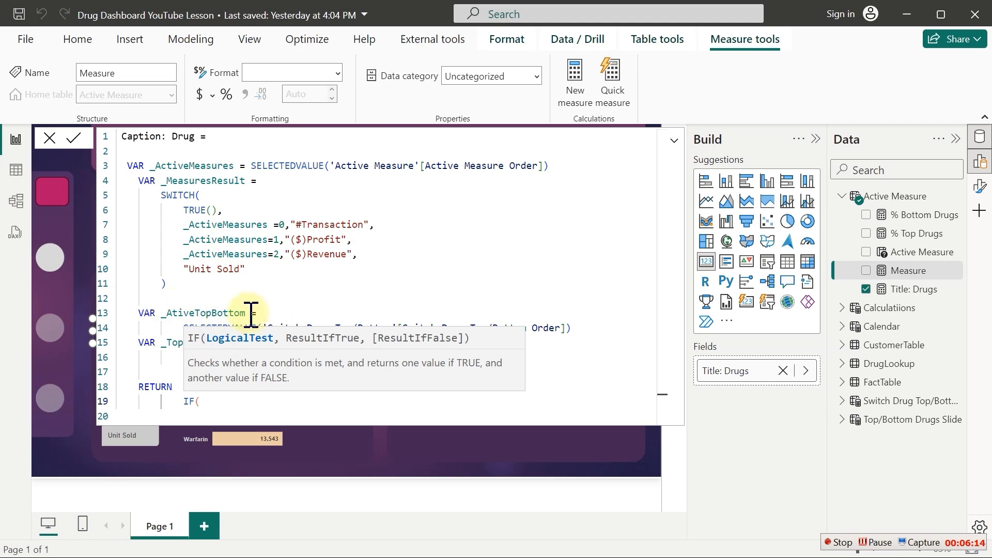
type("_")
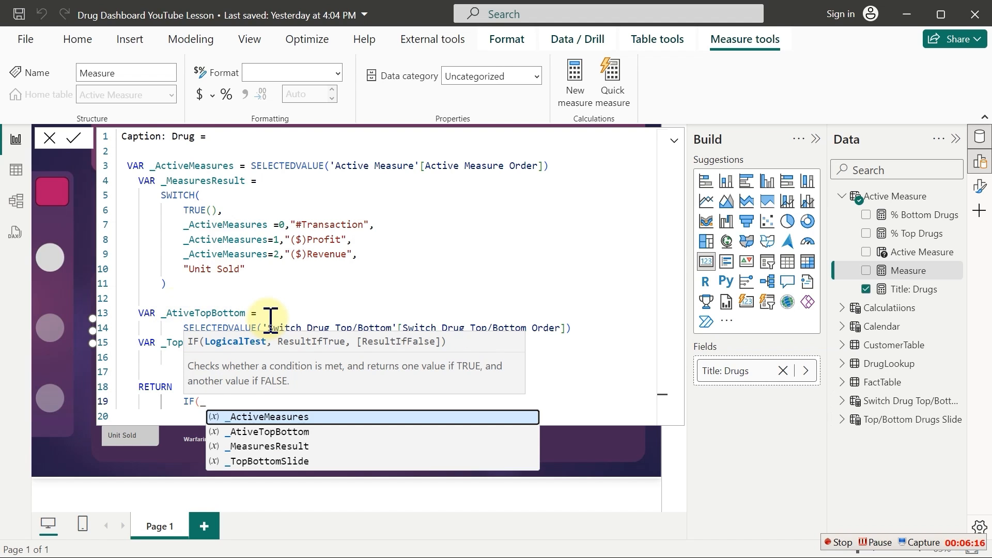
key("Tab")
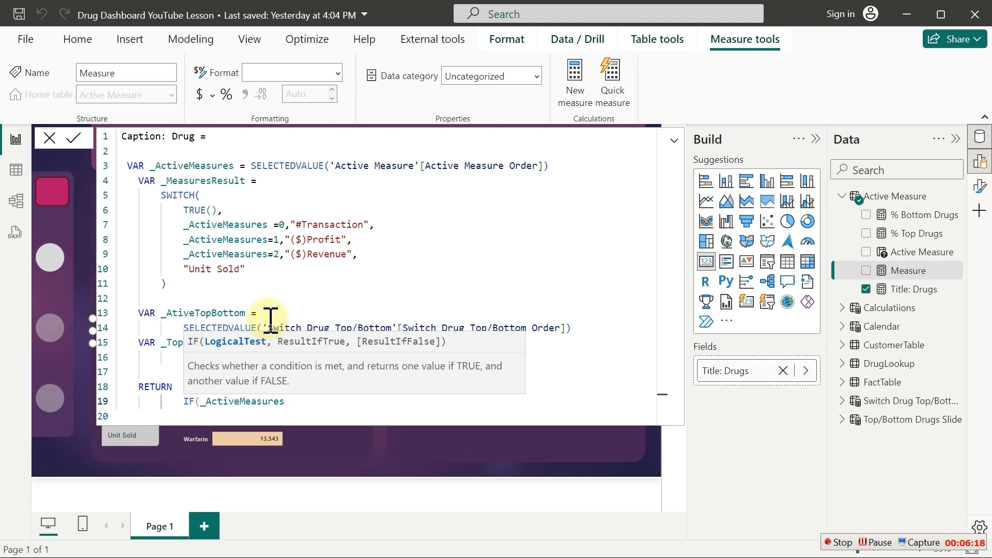
key("BackSpace")
key("BackSpace")
key("BackSpace")
key("BackSpace")
key("BackSpace")
key("BackSpace")
key("BackSpace")
key("BackSpace")
key("BackSpace")
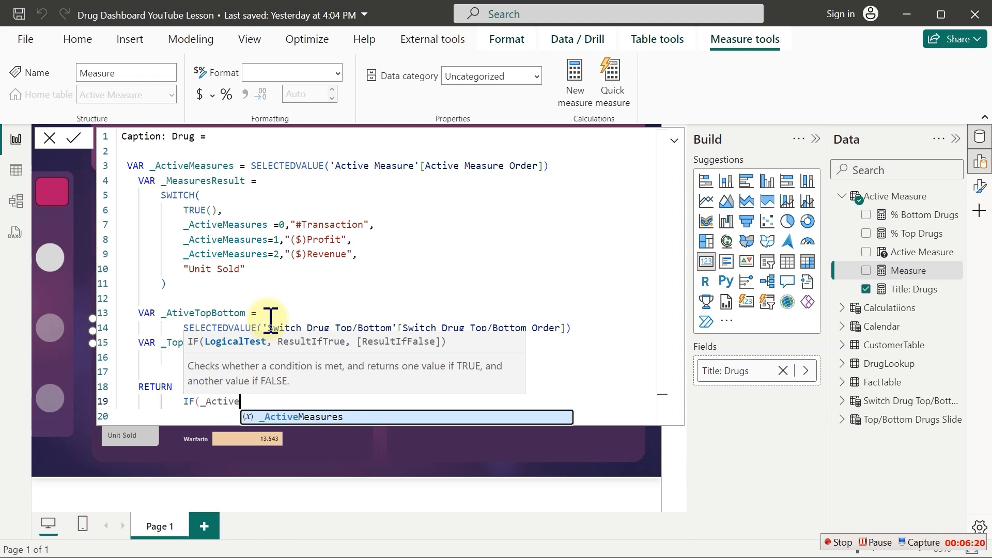
key("BackSpace")
key("BackSpace")
key("BackSpace")
key("BackSpace")
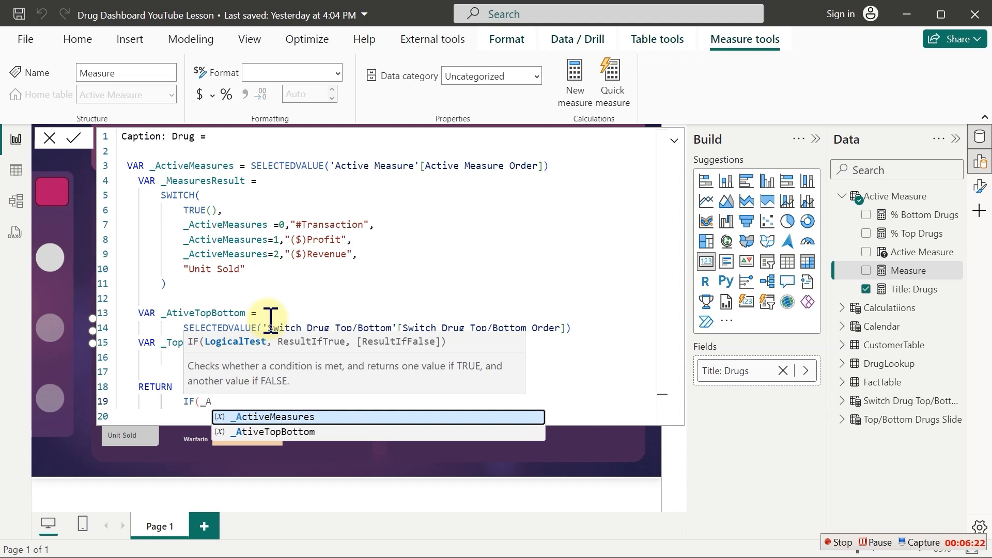
Set the IF function's logical test to _AtiveTopBottom=1
key("Down")
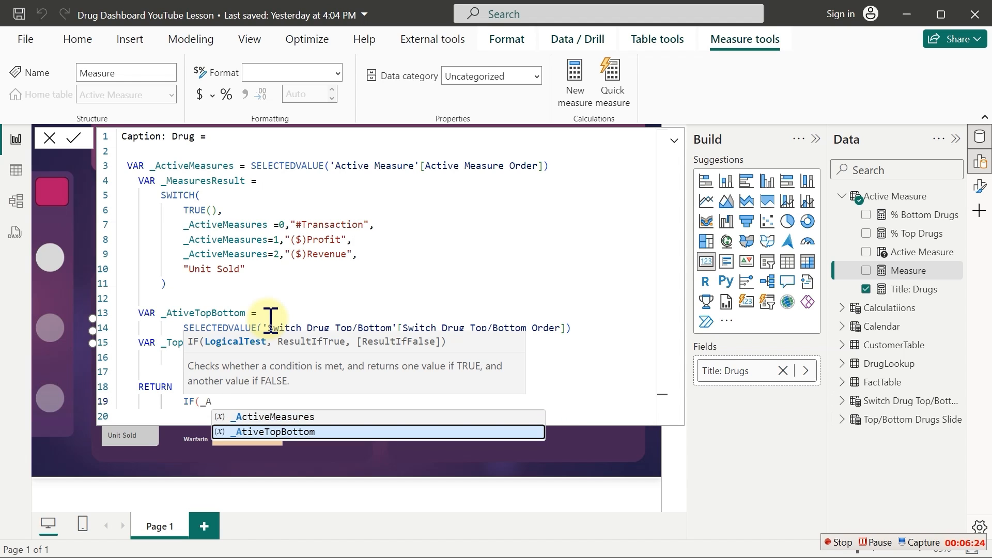
key("Tab")
type("=1,")
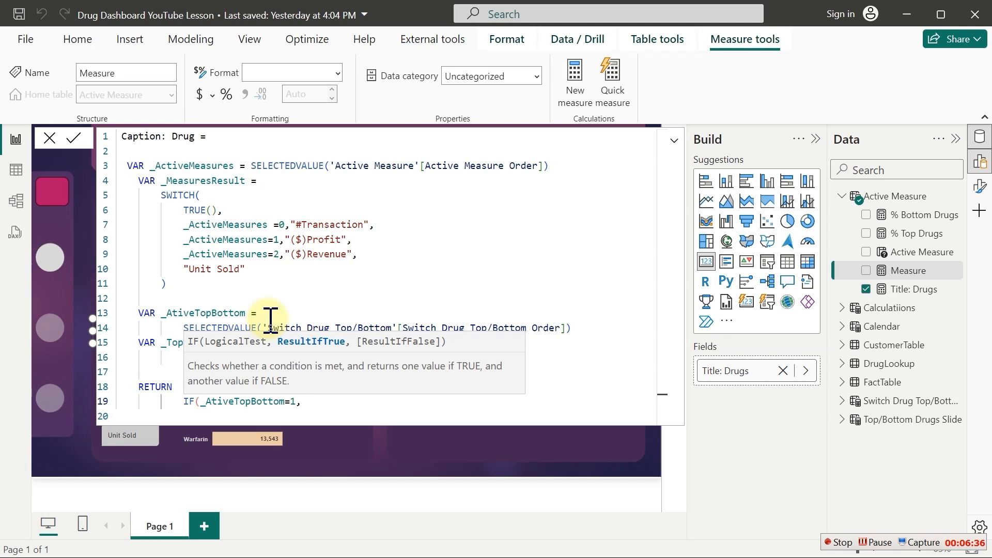
Begin the IF function's true result on a new line with [% Bottom Drugs] concatenated to the text " of "
key("shift+Return")
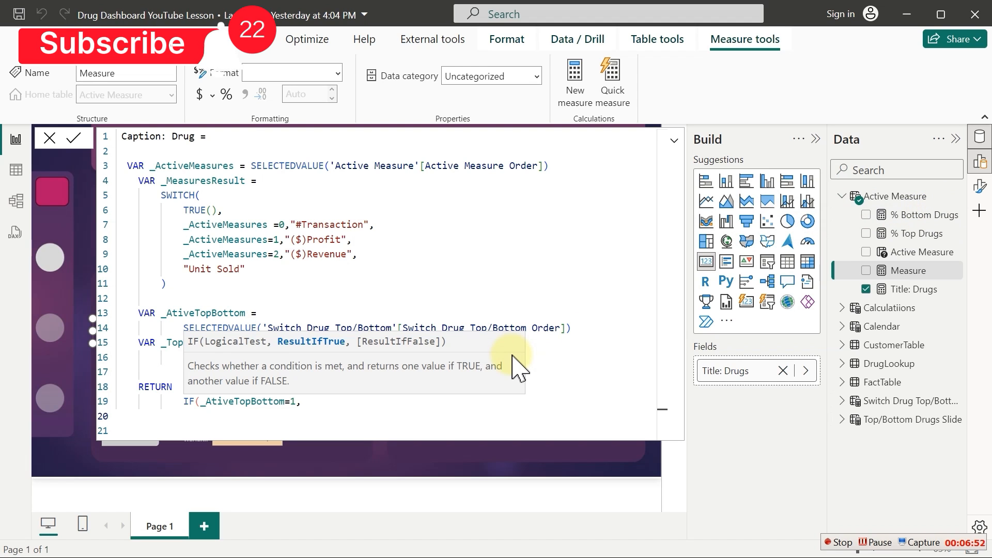
type("[")
key("Down")
key("Down")
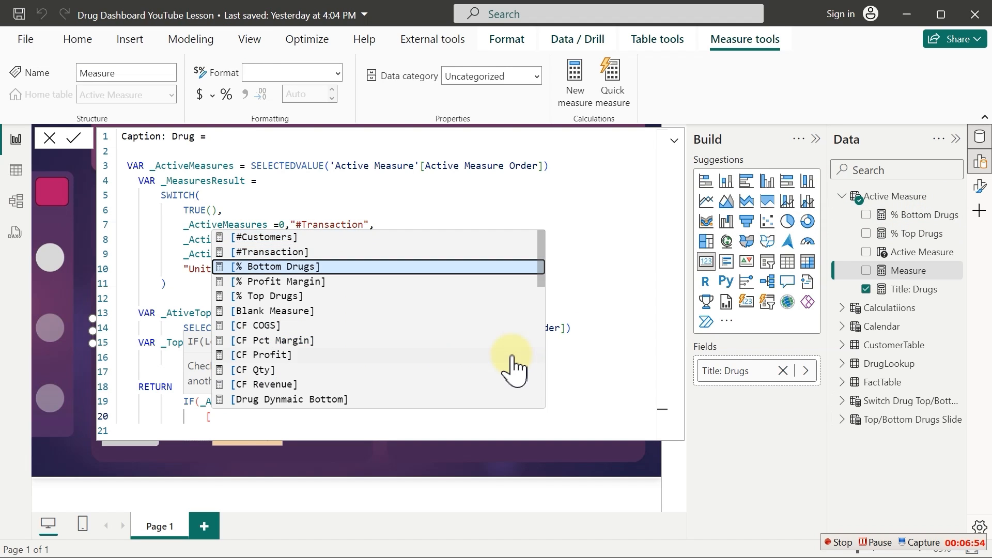
key("Tab")
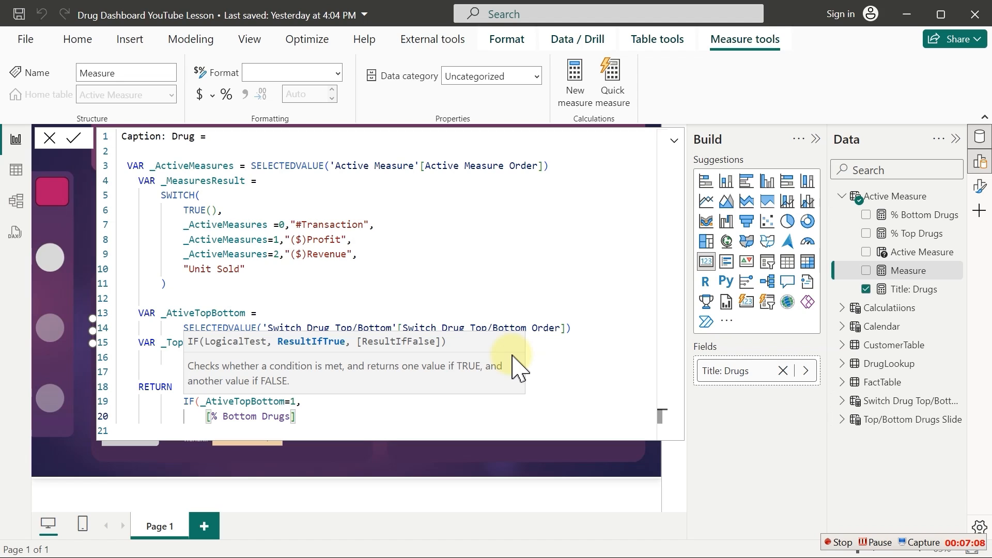
type("& \" of ")
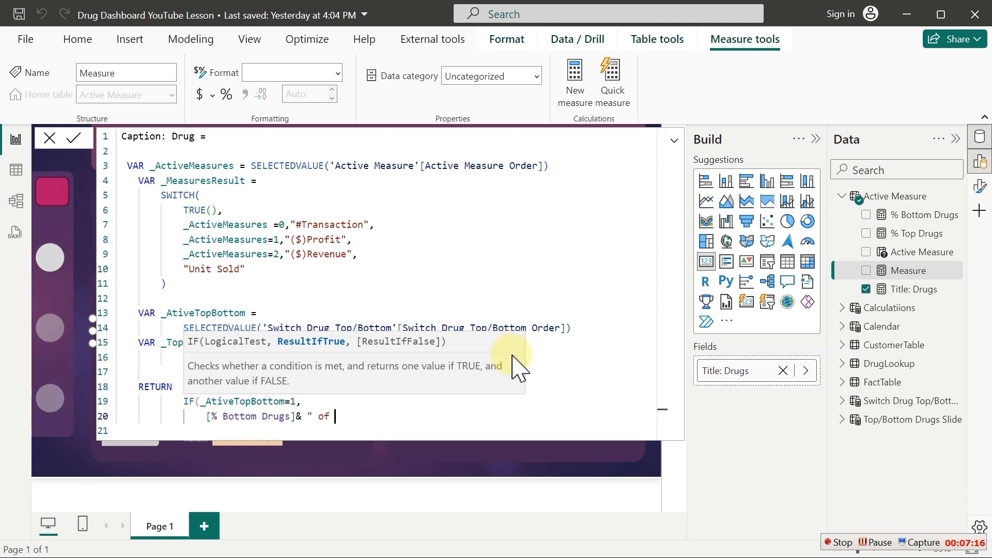
type("\"*")
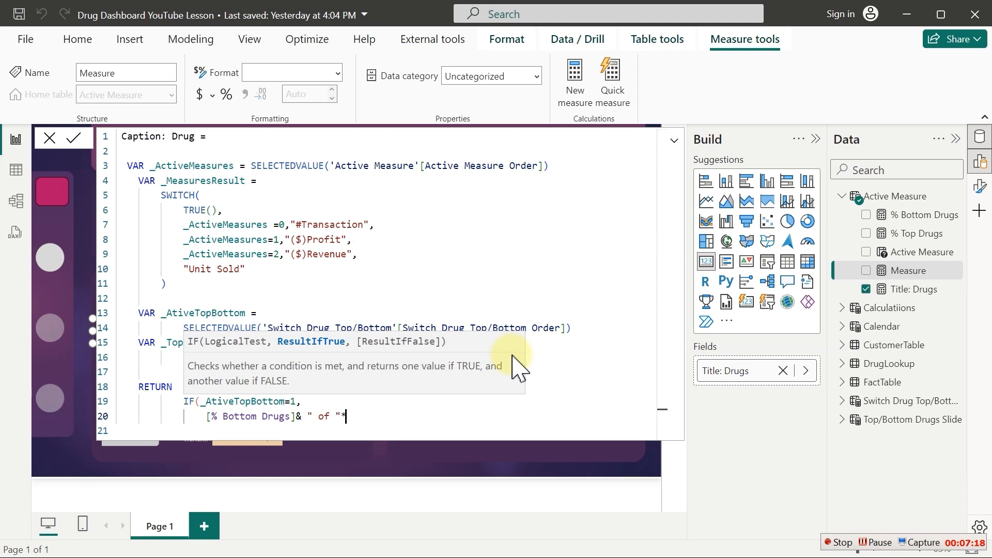
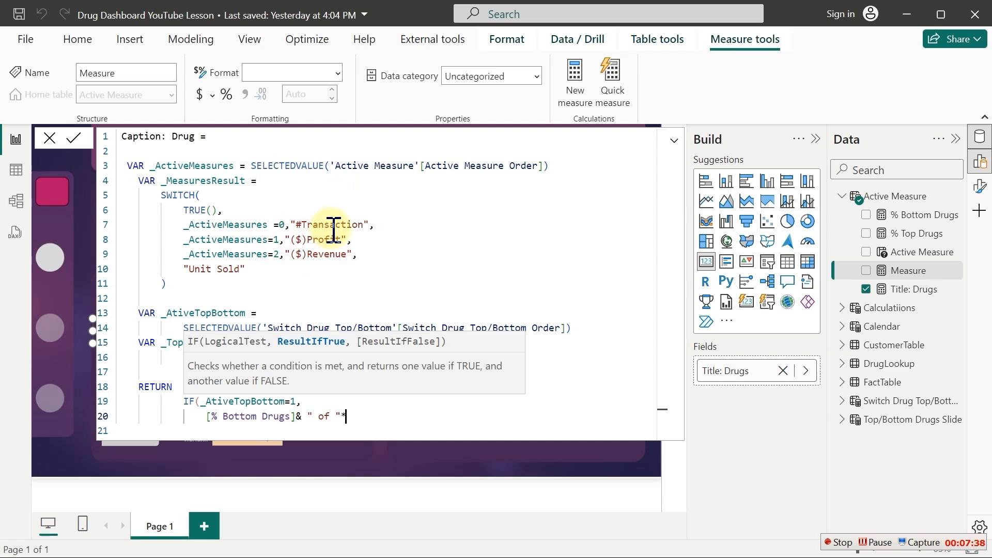
Replace the asterisk after " of " in the IF function's true result with the & operator
scroll(333, 232, "down", 5, "ctrl")
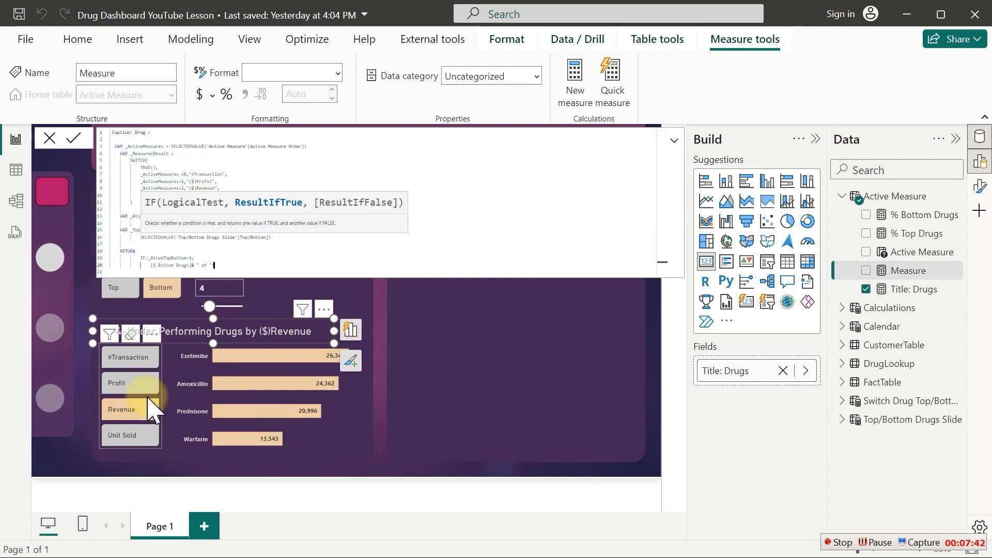
left_click(298, 177)
scroll(298, 177, "up", 5, "ctrl")
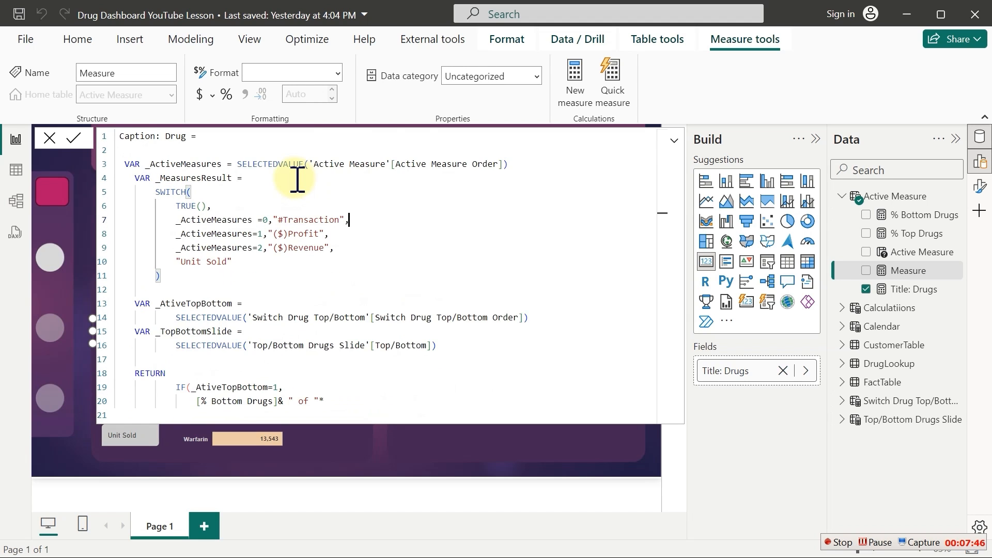
left_click(354, 414)
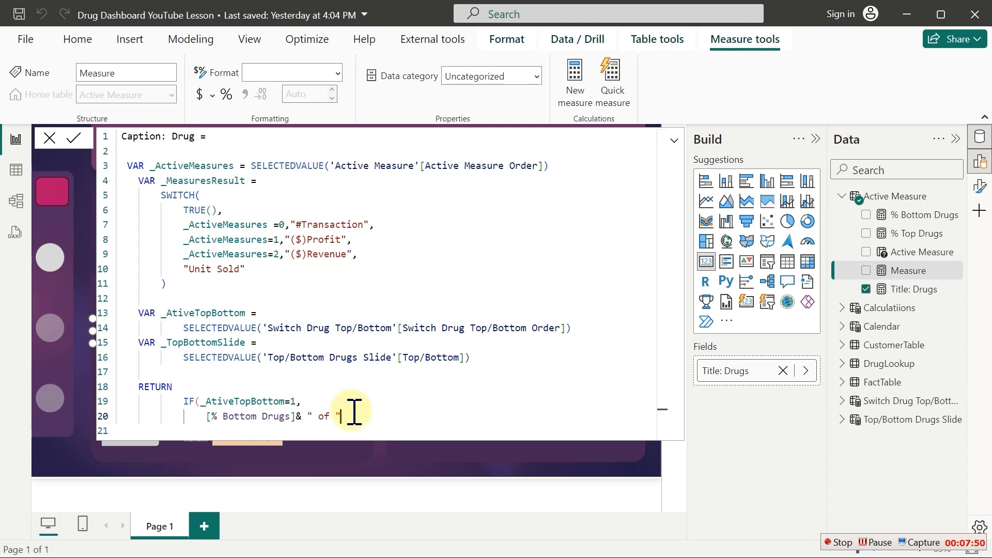
type("&")
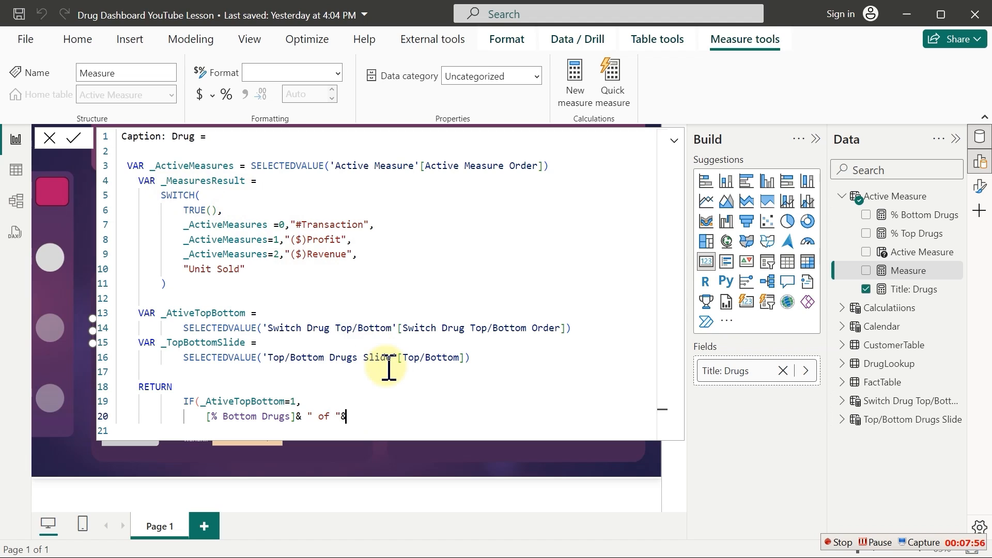
Extend the IF function's true result with _MeasuresResult concatenated to the text "come from Least Sold "
type("_")
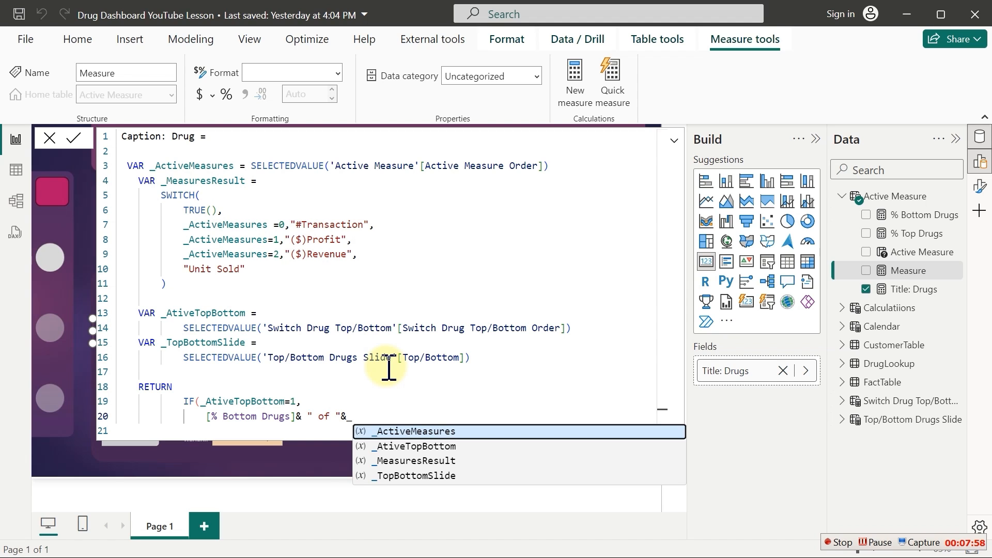
key("Down")
key("Down")
key("Down")
key("Up")
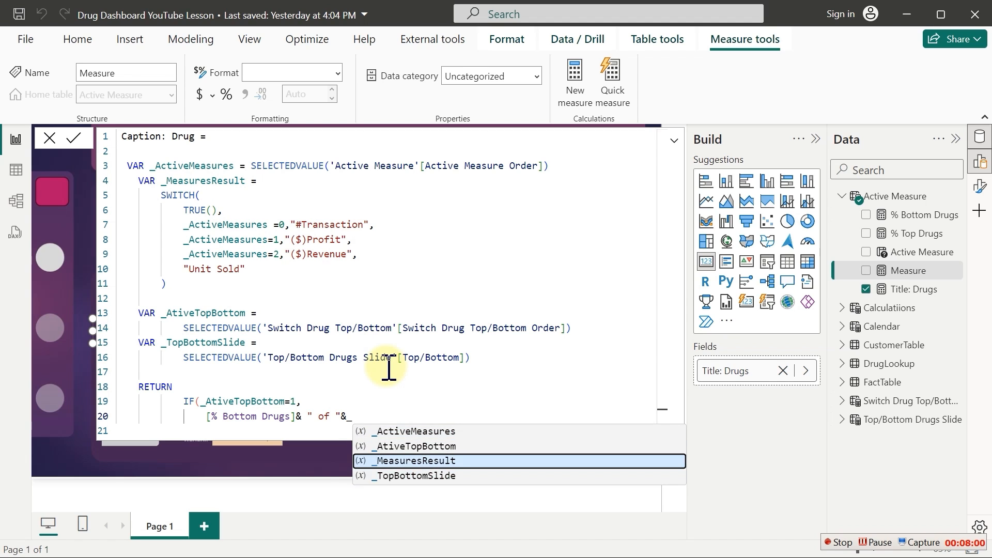
key("Tab")
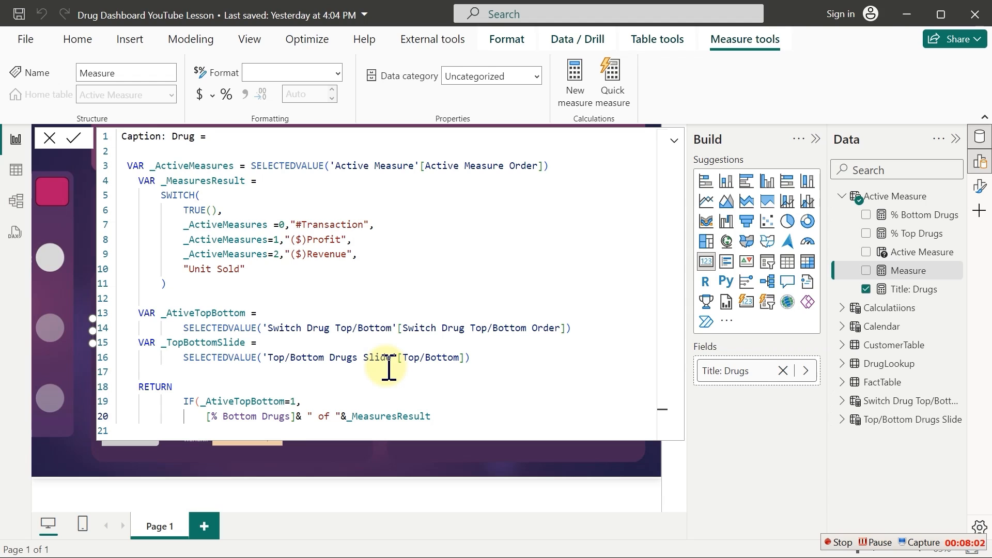
type("& \"come from Least Sold")
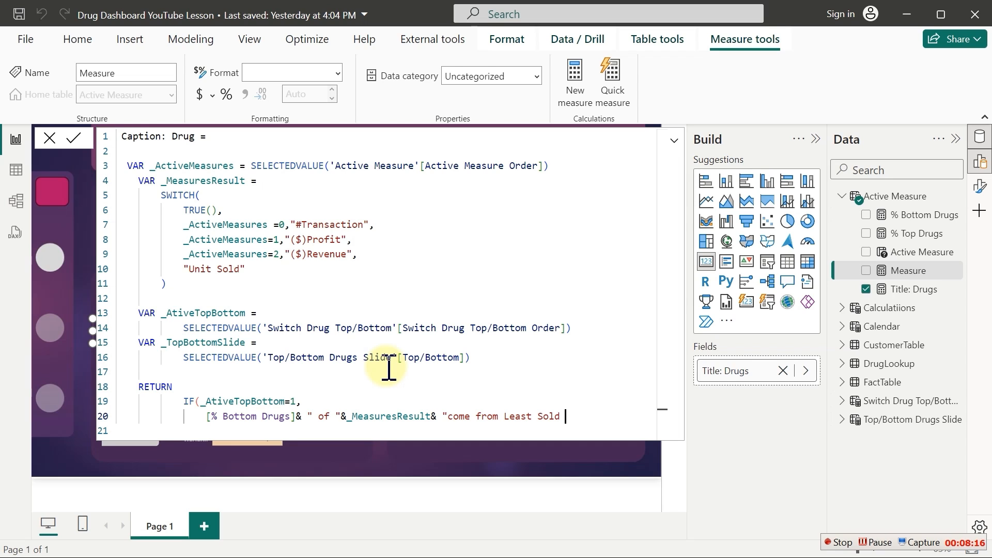
Finish the IF function's true result by concatenating _TopBottomSlide and the text " Drugs", ending with a comma
type(" \"&_")
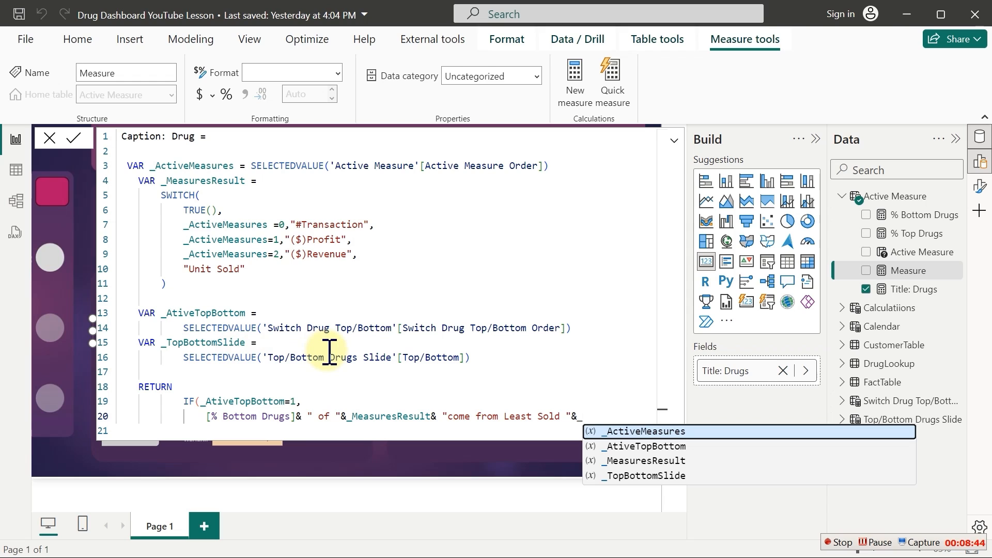
key("Down")
key("Down")
key("Down")
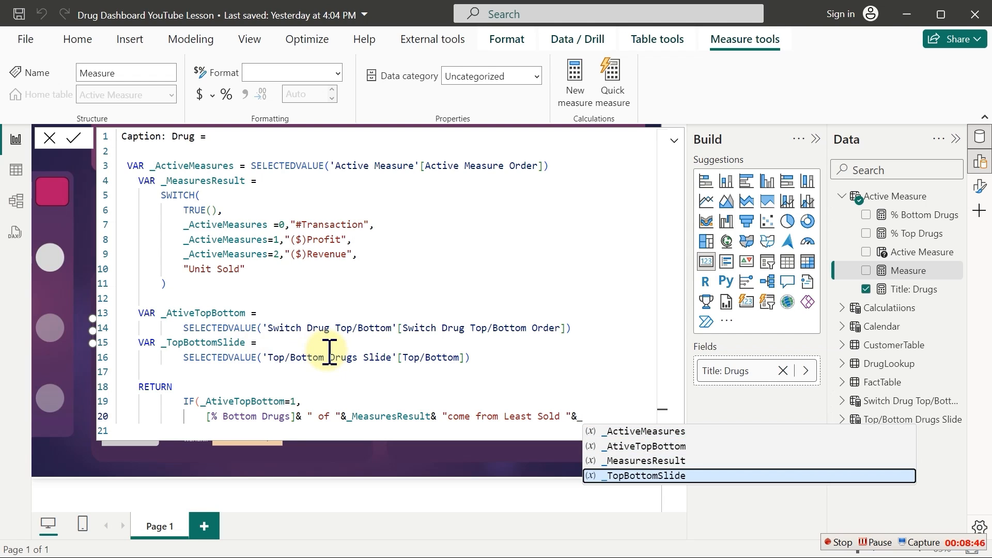
key("Tab")
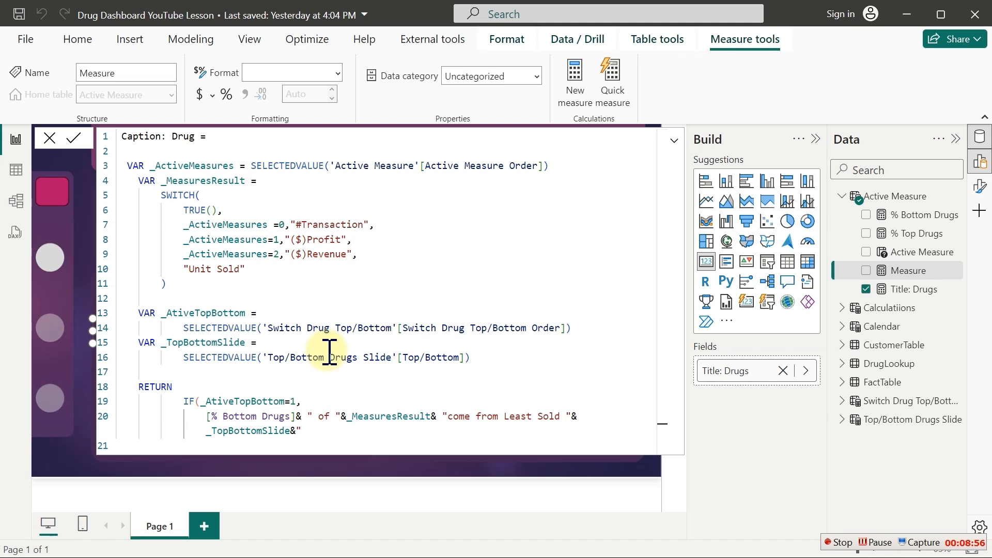
type("ugs\",")
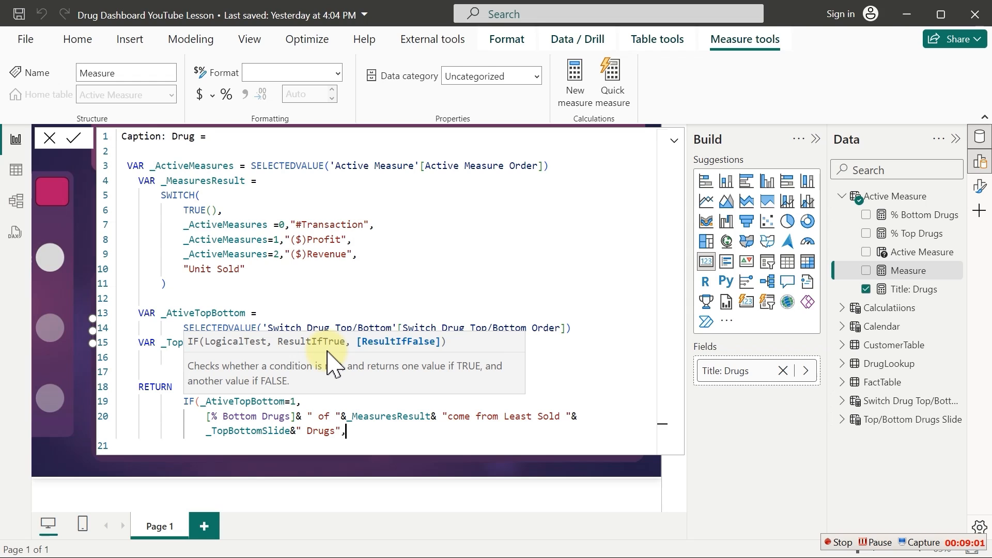
Begin the IF function's false result on a new line with the [% Top Drugs] measure
key("shift+Return")
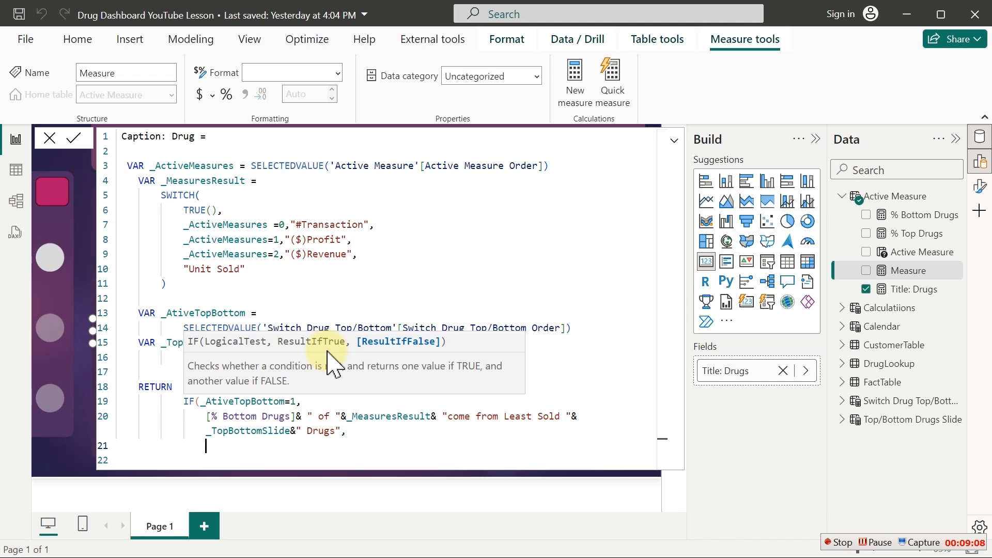
type("[")
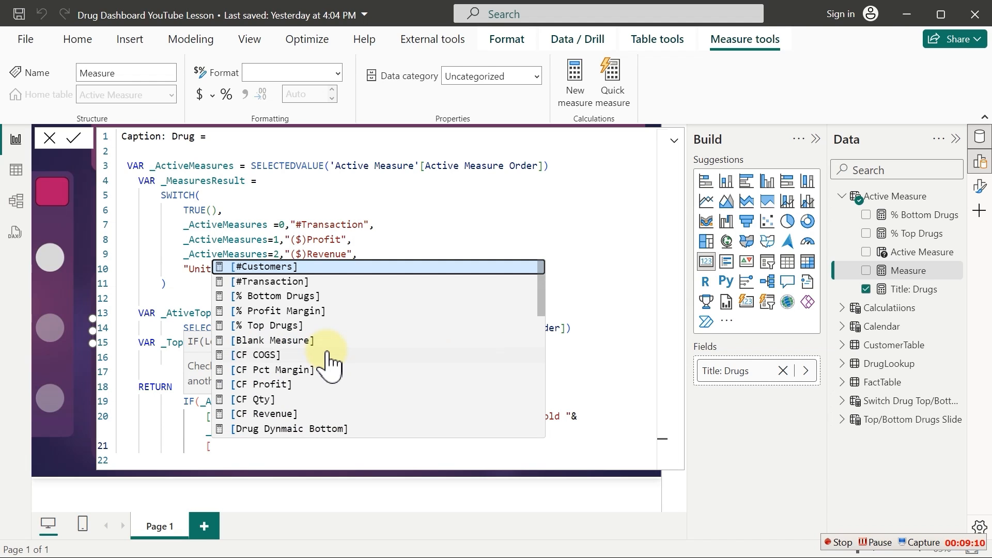
key("Down")
key("Down")
key("Down")
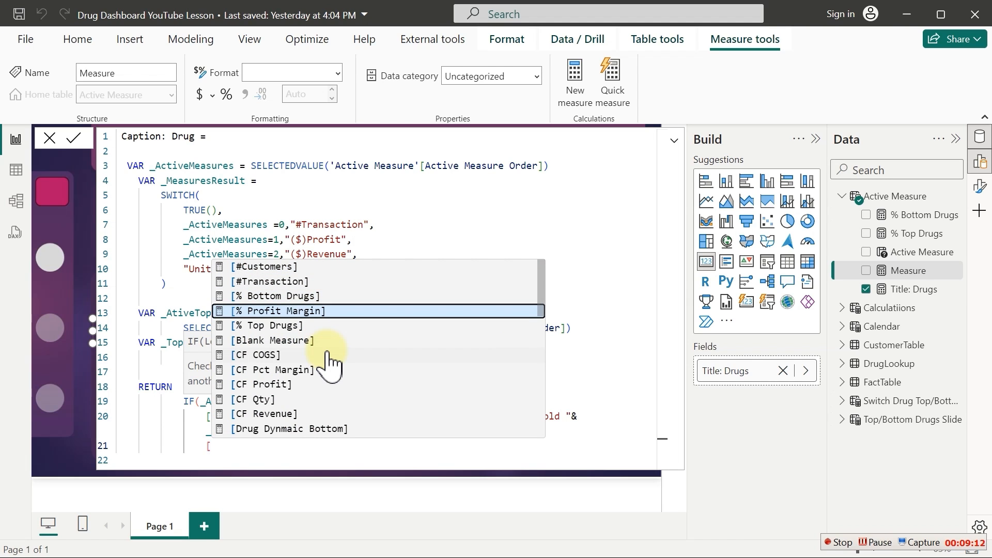
key("Up")
key("Down")
key("Down")
key("Tab")
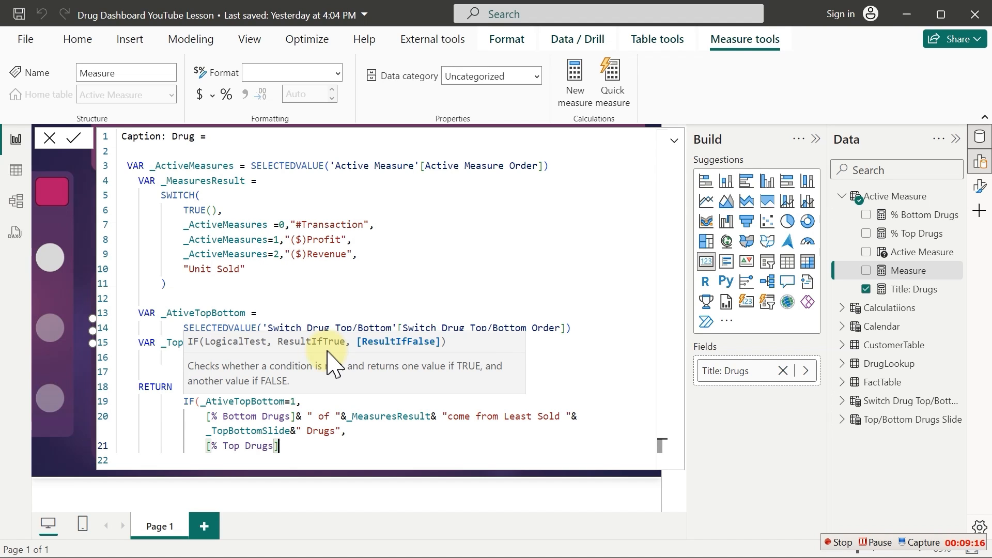
Concatenate the text " of " and _MeasuresResult after [% Top Drugs] in the false result
type("&\" of \"&")
type("_")
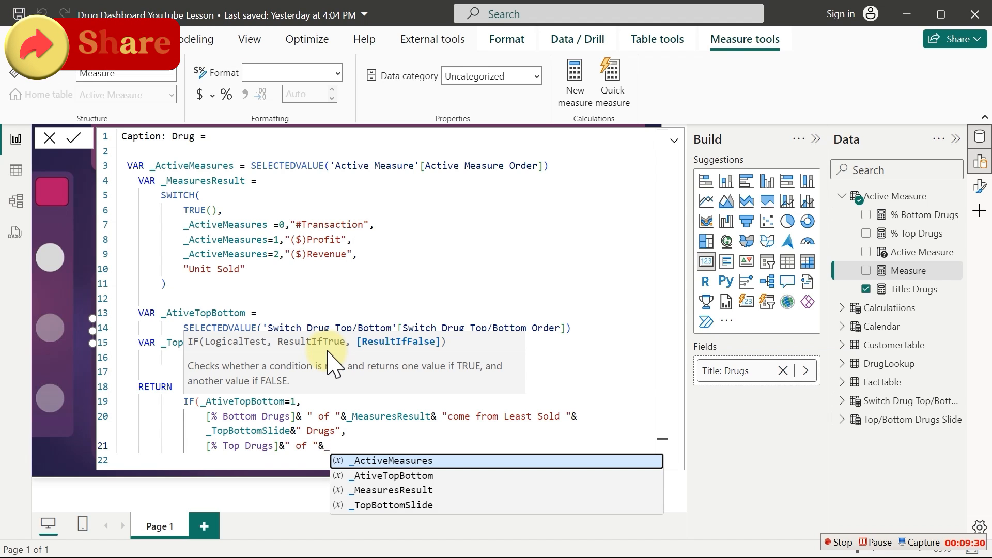
key("Down")
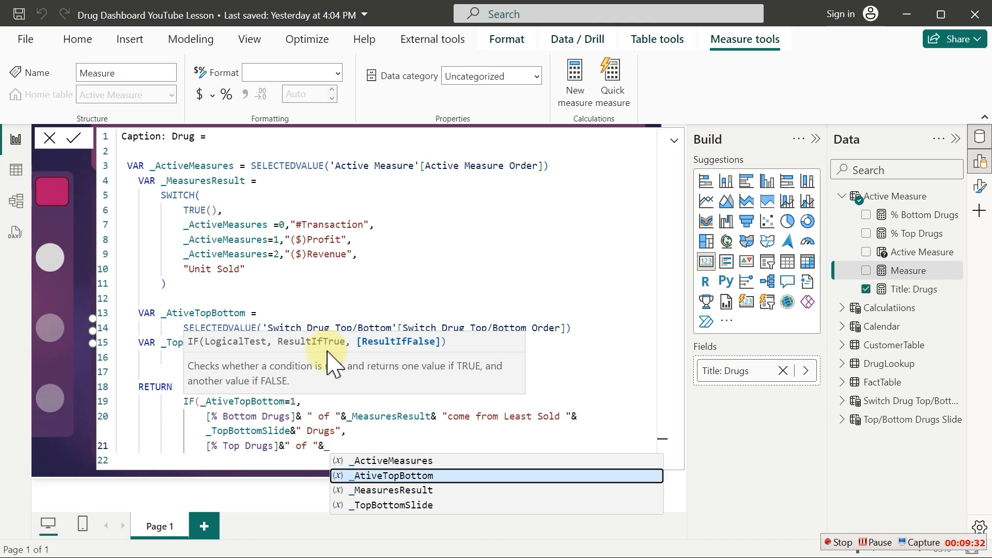
key("Down")
key("Tab")
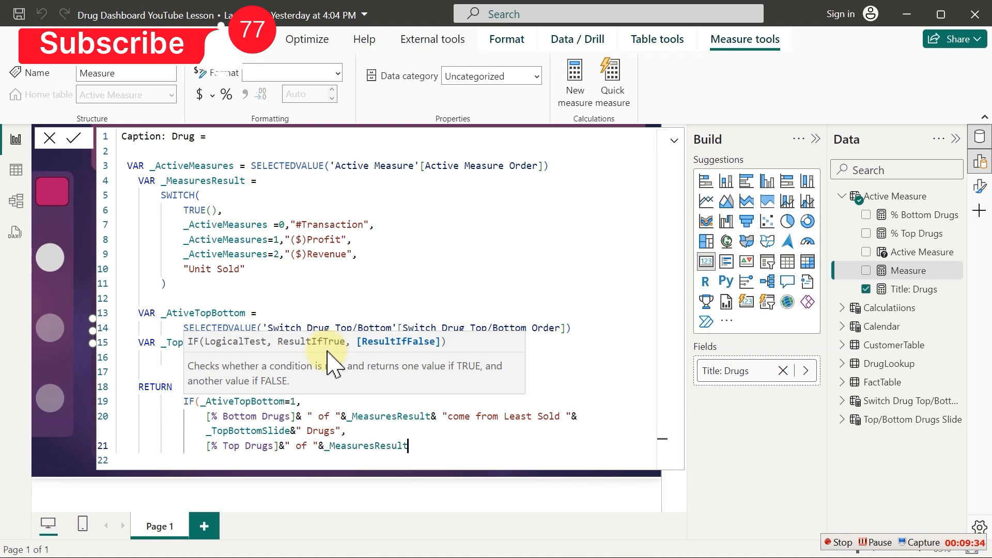
Append the text " is from the Top-" after _MeasuresResult in the IF function's false result
type("&\" is from")
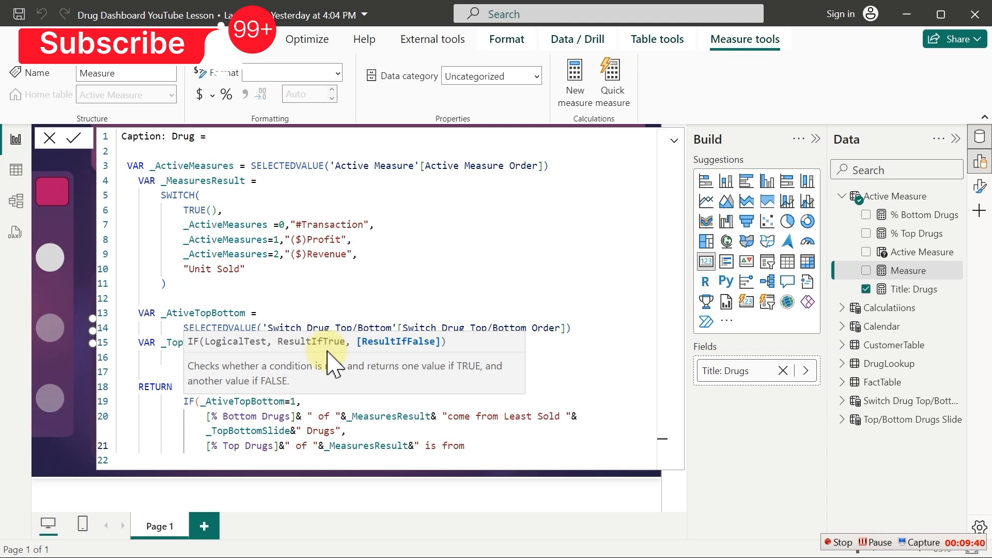
type(" te")
key("BackSpace")
type("he ")
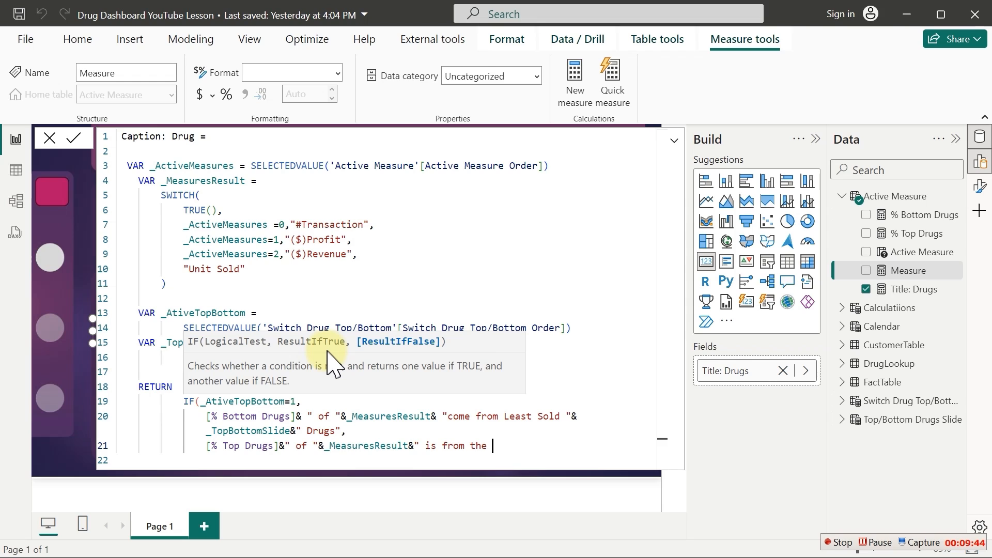
type("Top-")
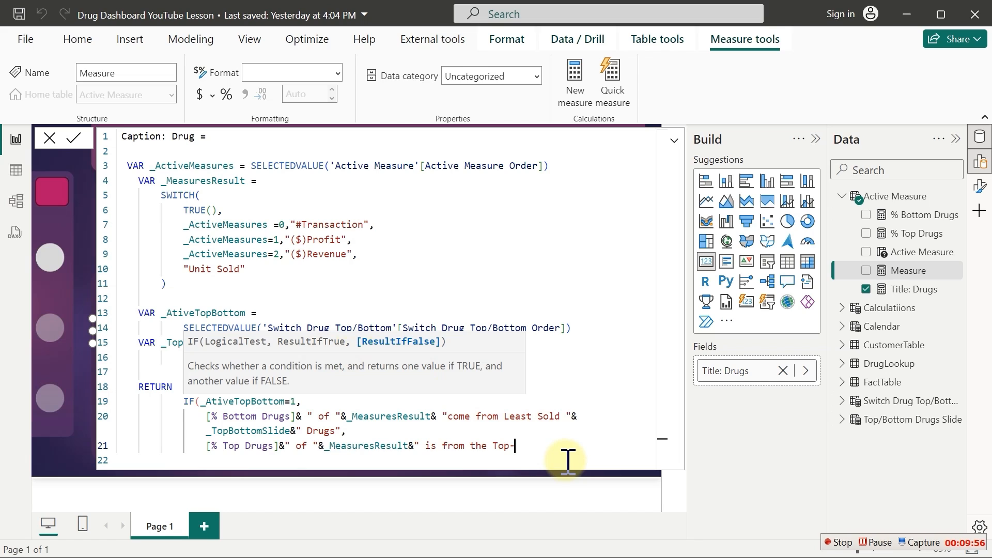
type("&")
key("BackSpace")
key("BackSpace")
Finish the IF function's false result by concatenating _TopBottomSlide and the text " Drugs"
type("&_")
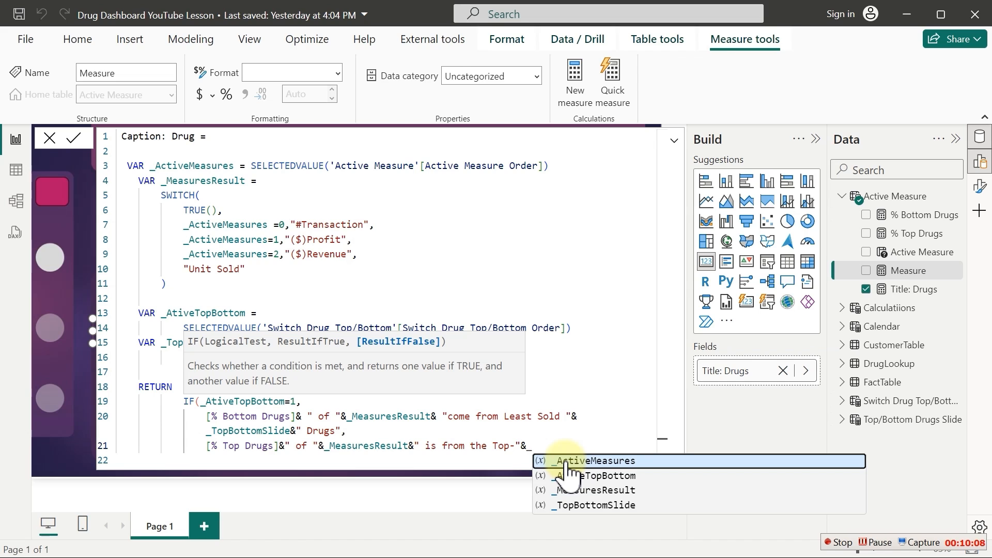
key("Down")
key("Down")
key("Down")
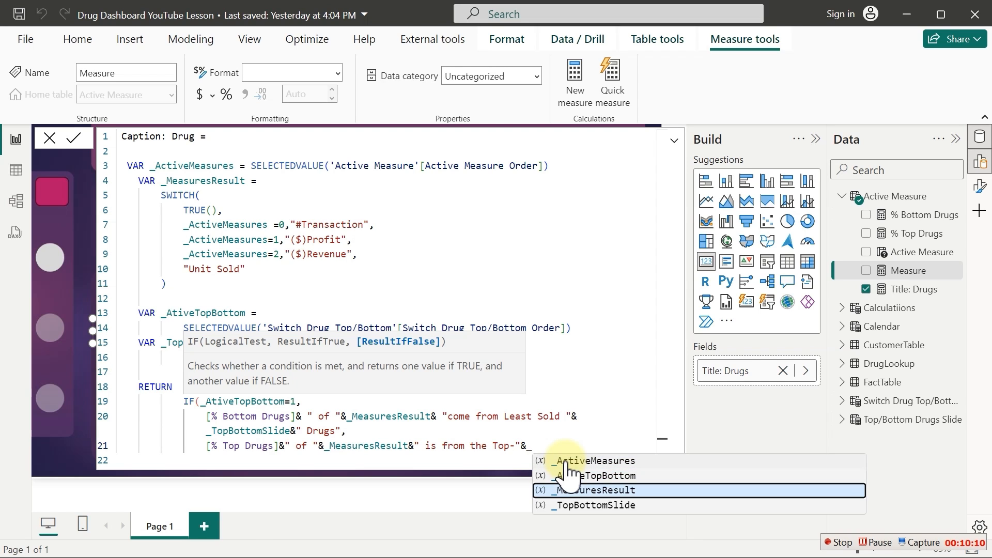
key("Tab")
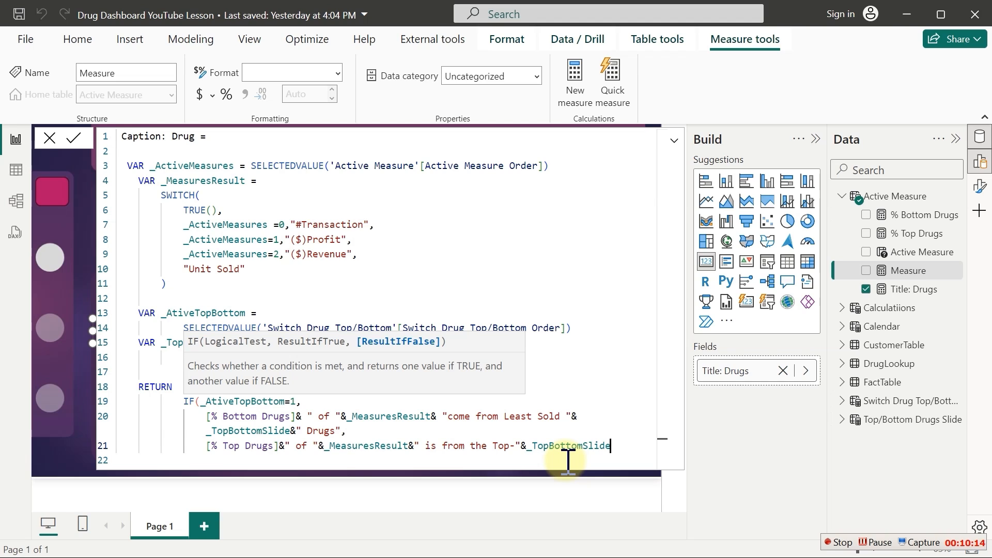
type("&\" Drugs\"")
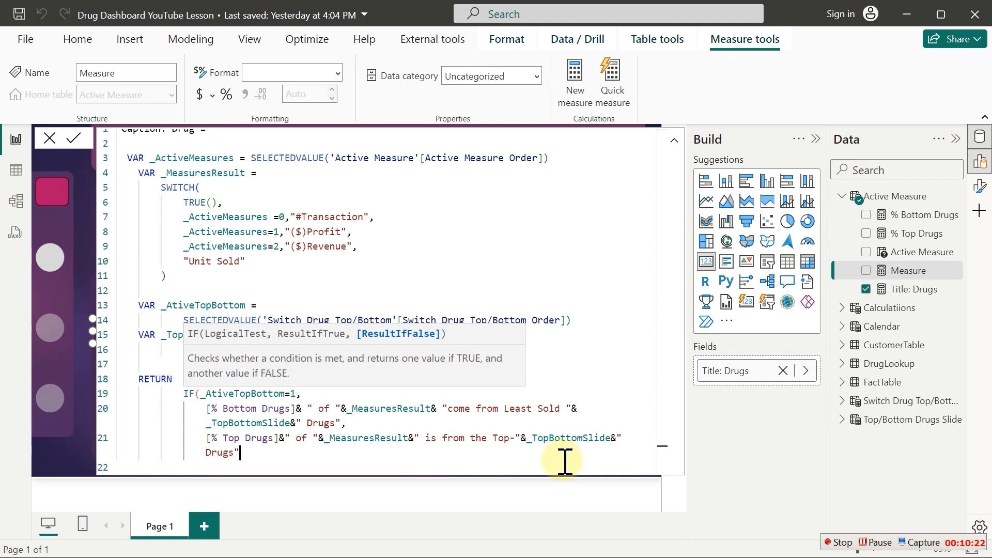
Close the IF function with a parenthesis on a new line and commit the Caption: Drug measure
key("Return")
type(")")
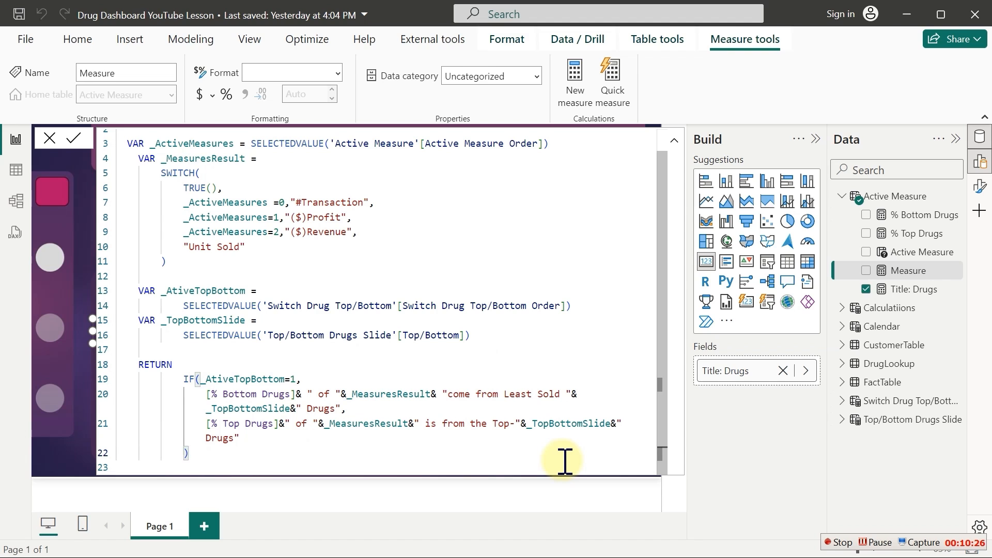
key("Return")
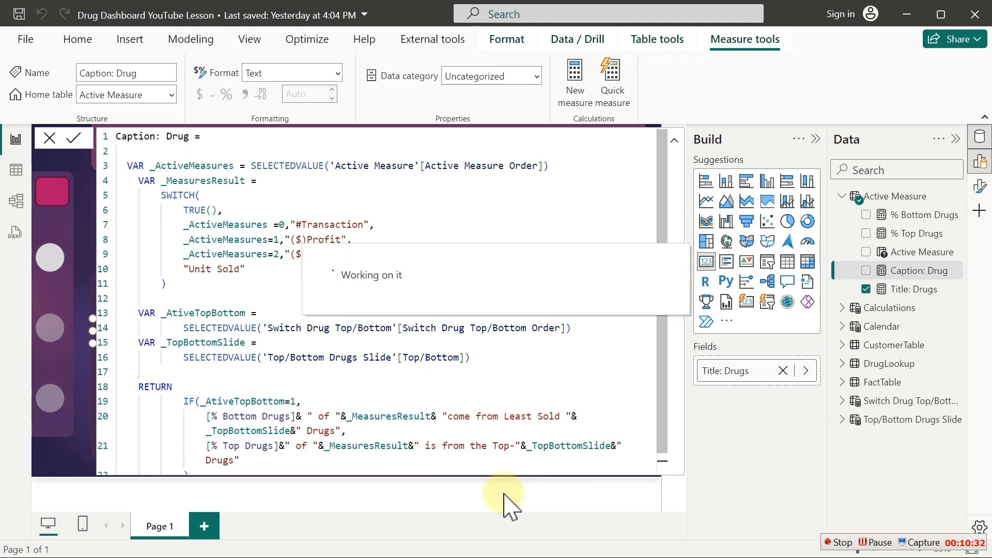
left_click(888, 345)
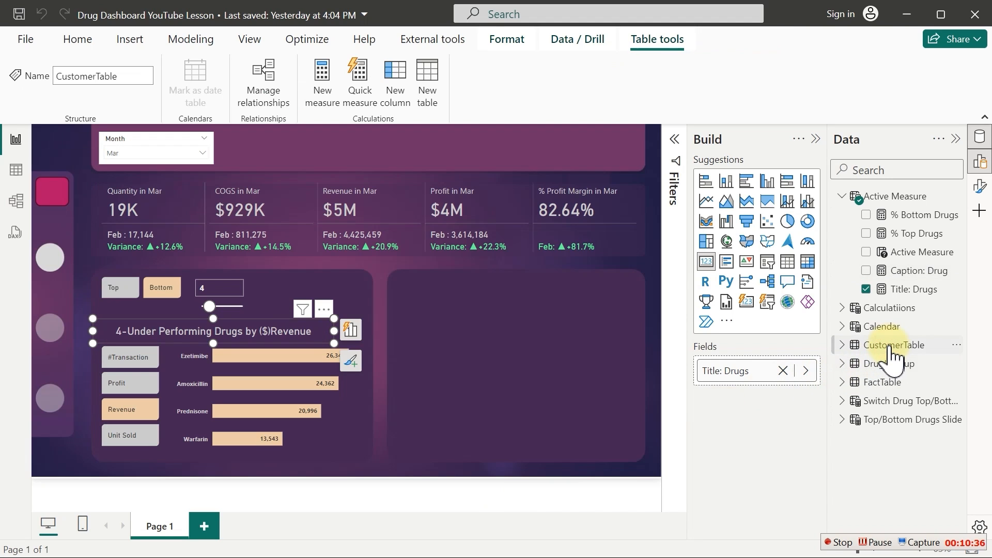
Duplicate the drugs title card, move the copy toward the empty panel, and replace its Title: Drugs field with Caption: Drug
left_click(274, 334)
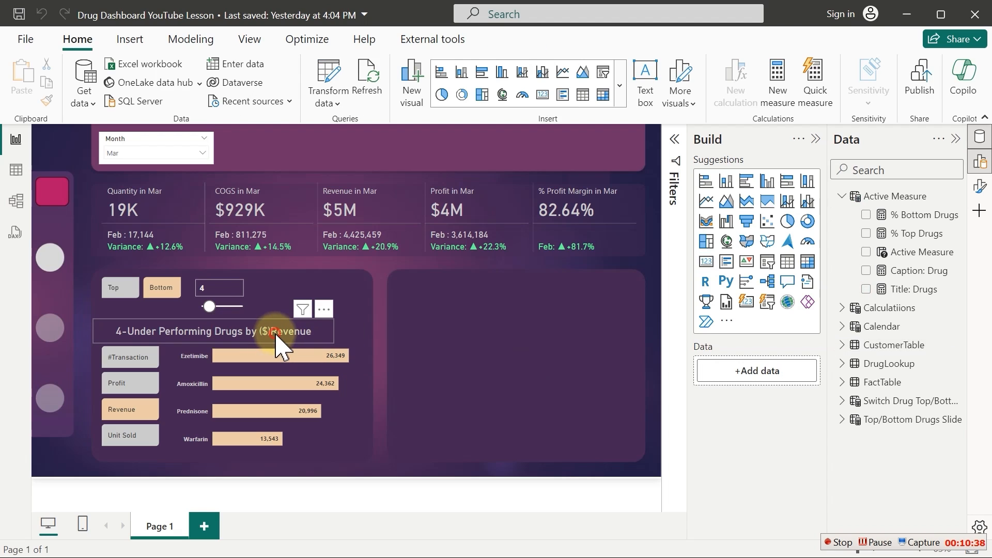
left_click(275, 333)
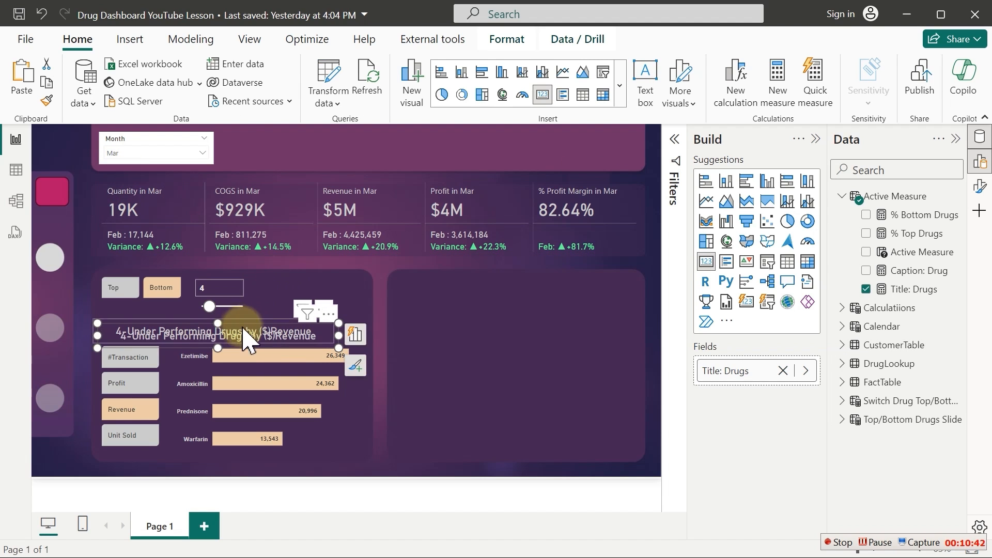
left_click_drag(243, 339, 496, 297)
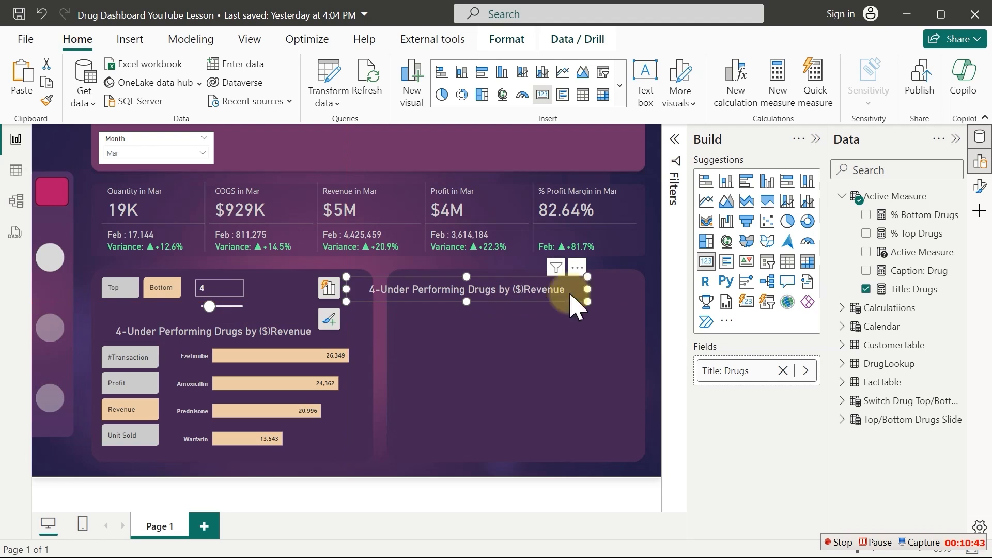
left_click(866, 290)
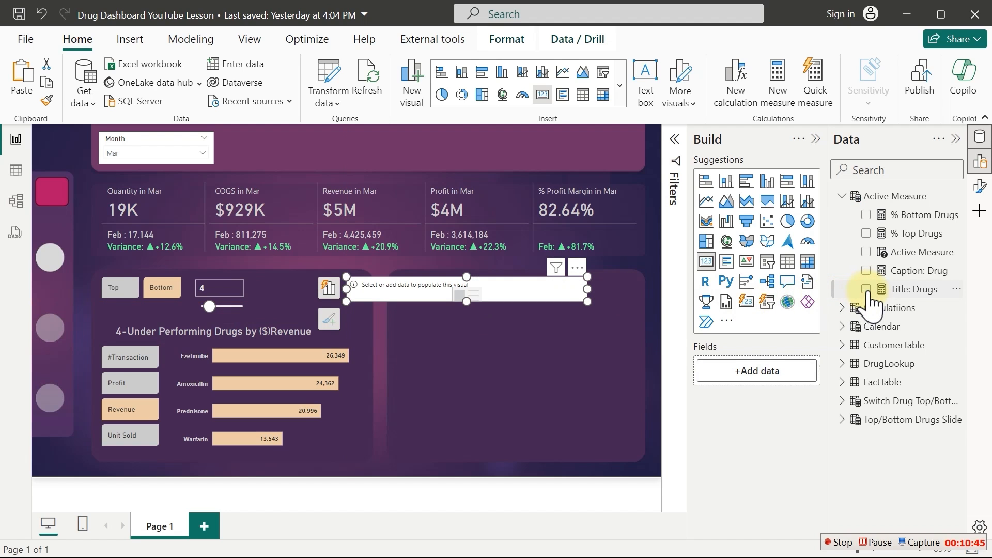
left_click(867, 271)
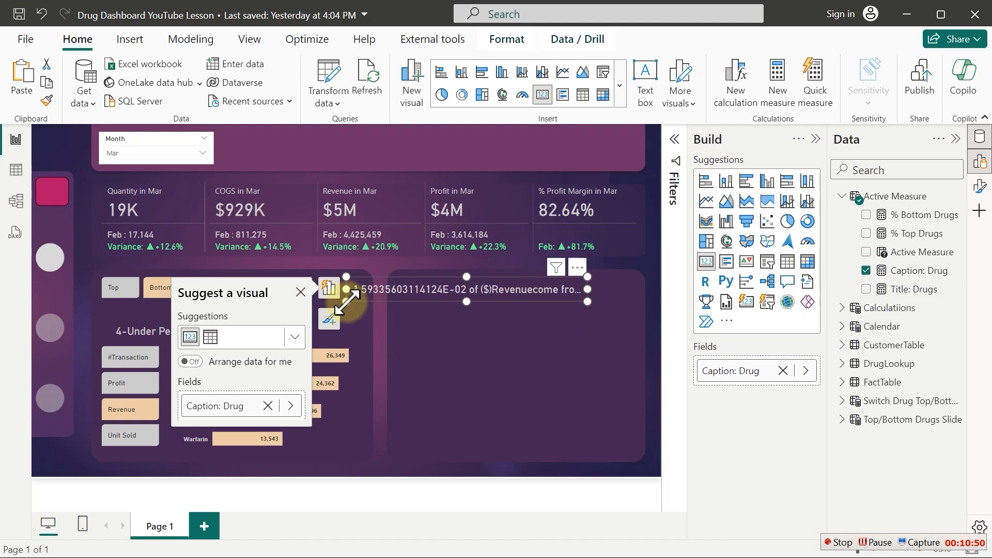
Widen the caption card to fit its full text and place it along the report page's lower edge
left_click_drag(347, 302, 115, 343)
left_click_drag(304, 323, 396, 470)
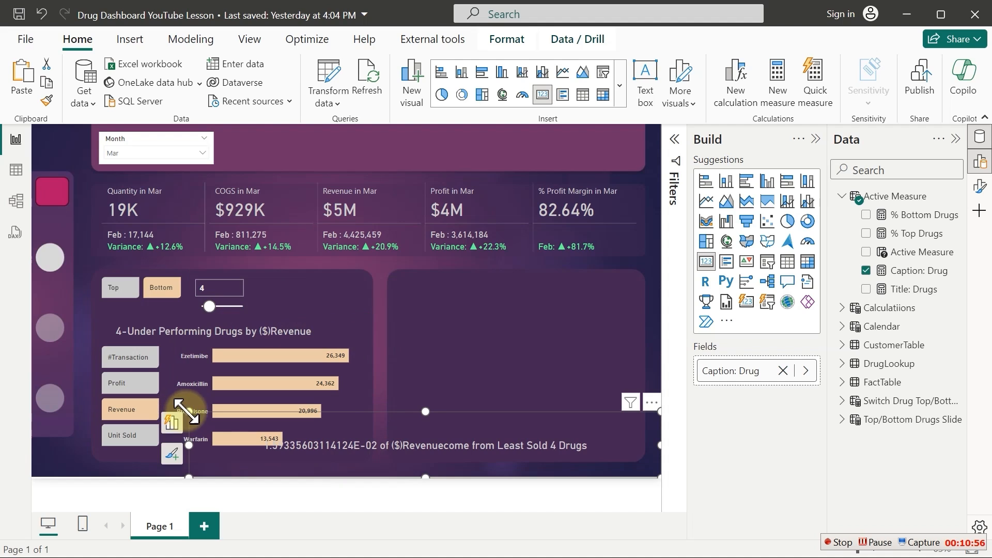
left_click_drag(213, 423, 368, 471)
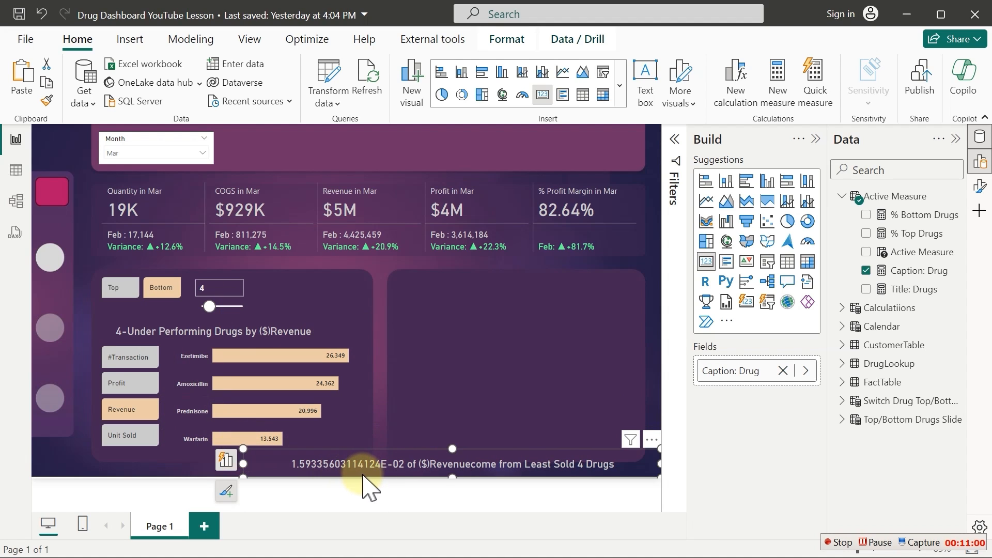
Open the Caption: Drug measure for editing and start a FORMAT function around [% Bottom Drugs] in the IF's true result
left_click(924, 274)
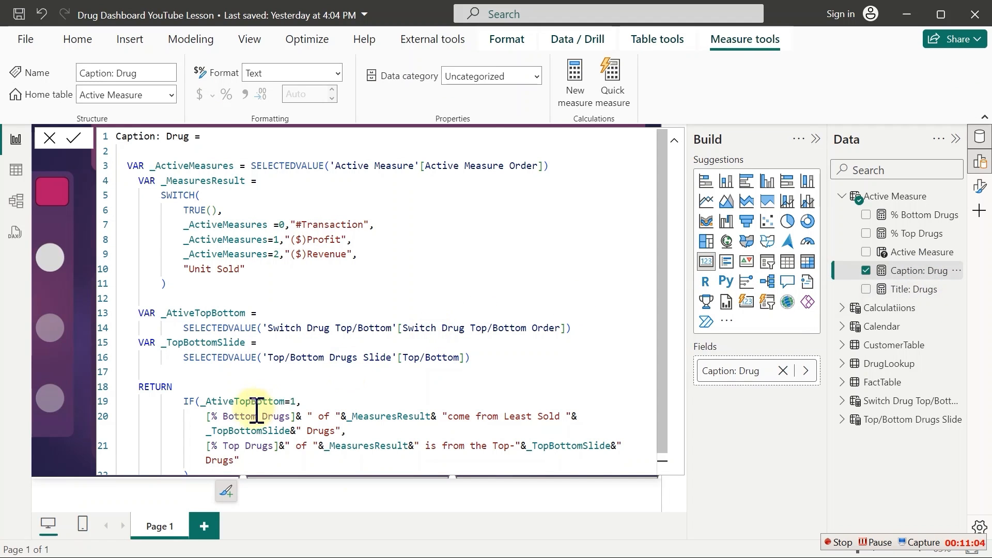
left_click(207, 418)
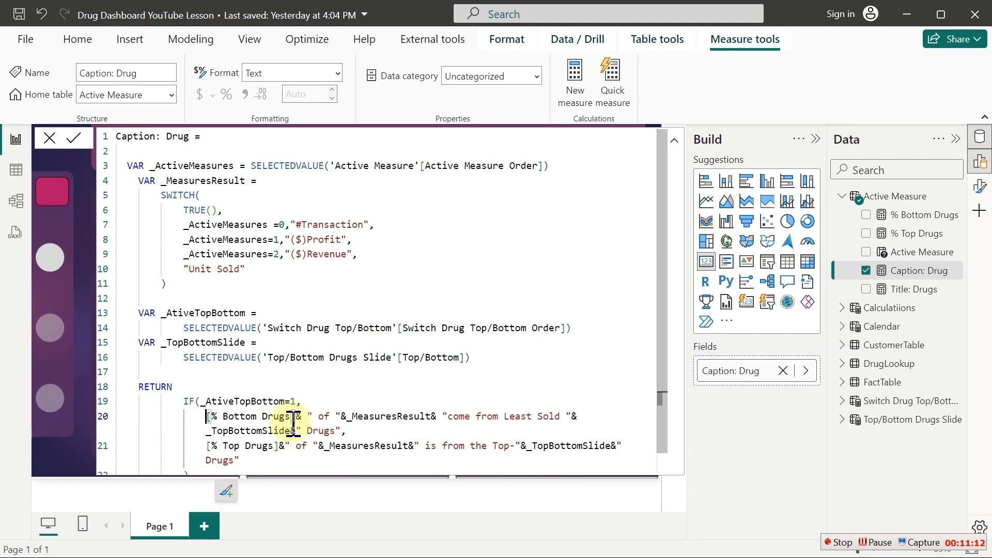
type("FORMAT(")
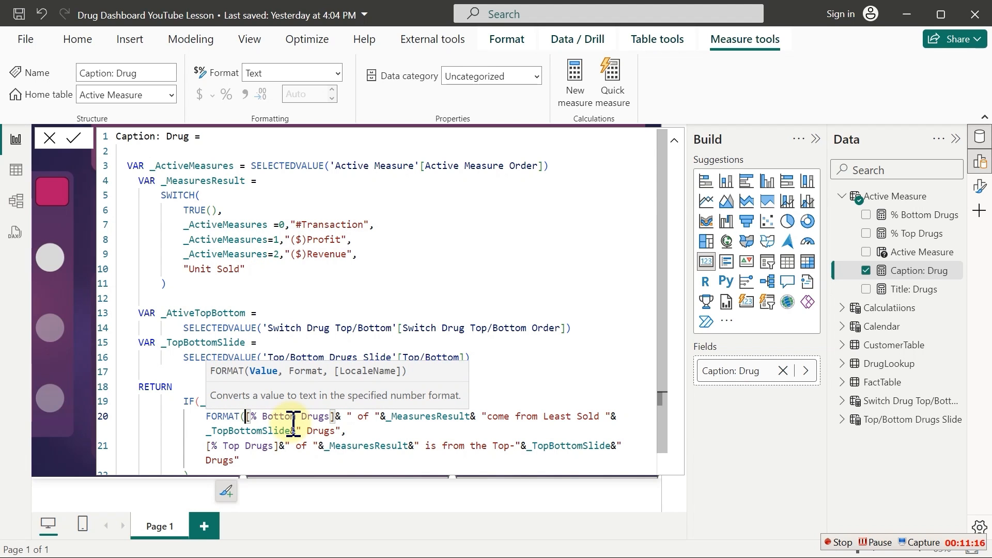
left_click(334, 416)
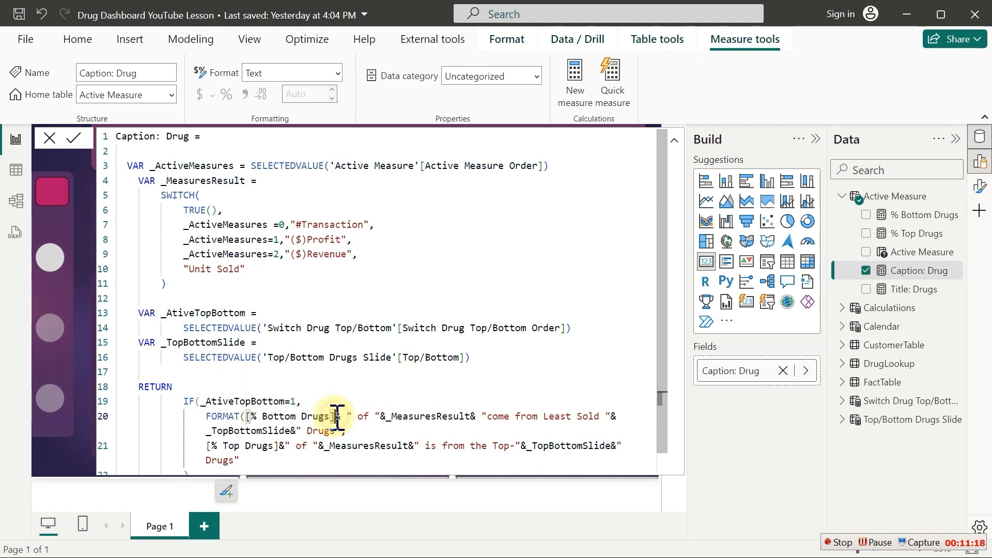
type(",")
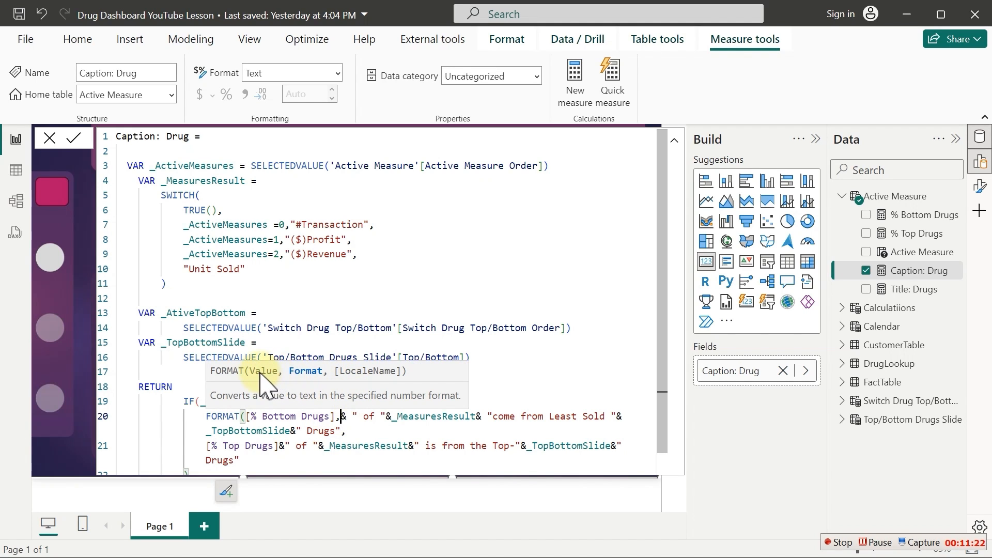
key("BackSpace")
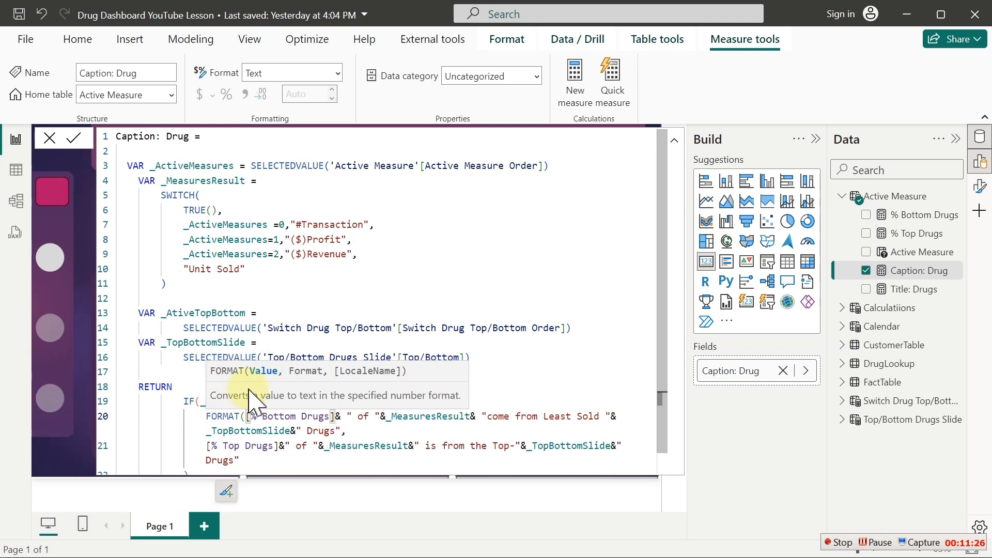
Complete the FORMAT function around [% Bottom Drugs] with the format string "0%" and a closing parenthesis
left_click_drag(247, 418, 337, 416)
scroll(337, 417, "up", 3)
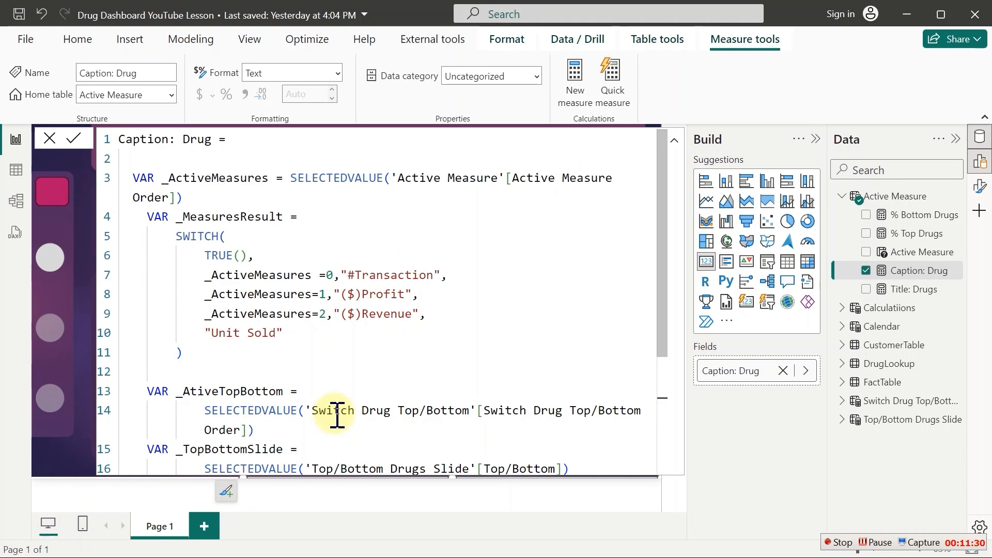
key("Down")
scroll(337, 416, "down", 1)
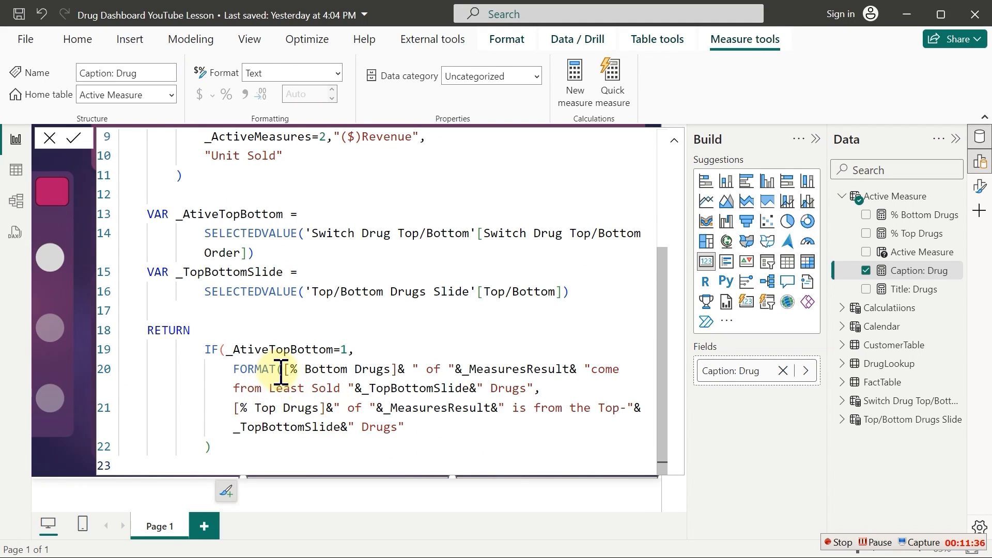
left_click_drag(286, 369, 401, 369)
left_click(400, 369)
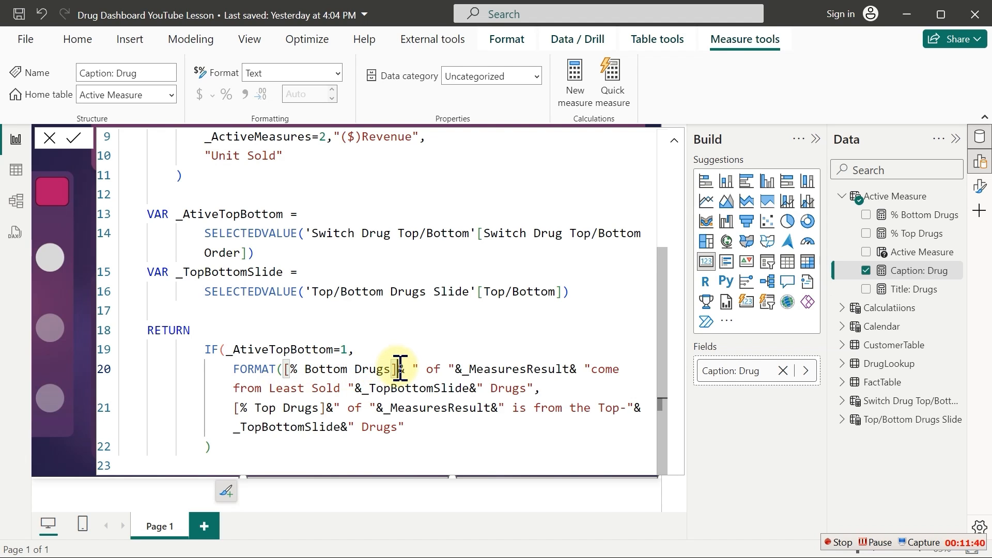
type(",")
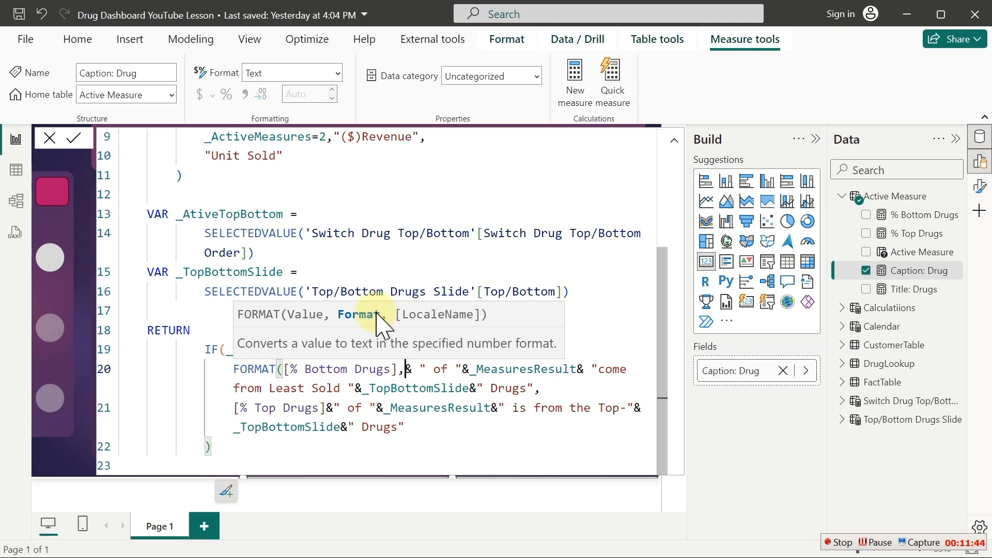
type("\"")
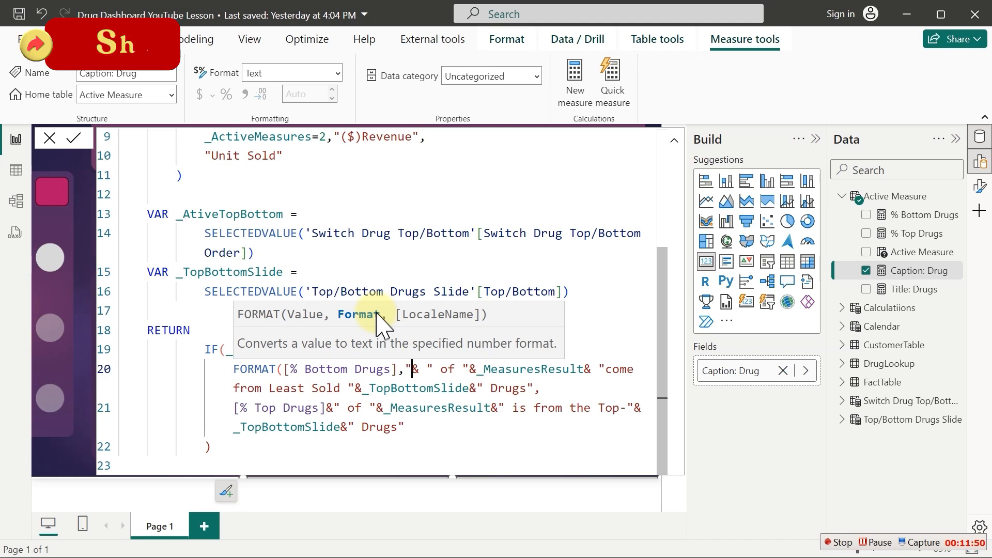
type("0%\"")
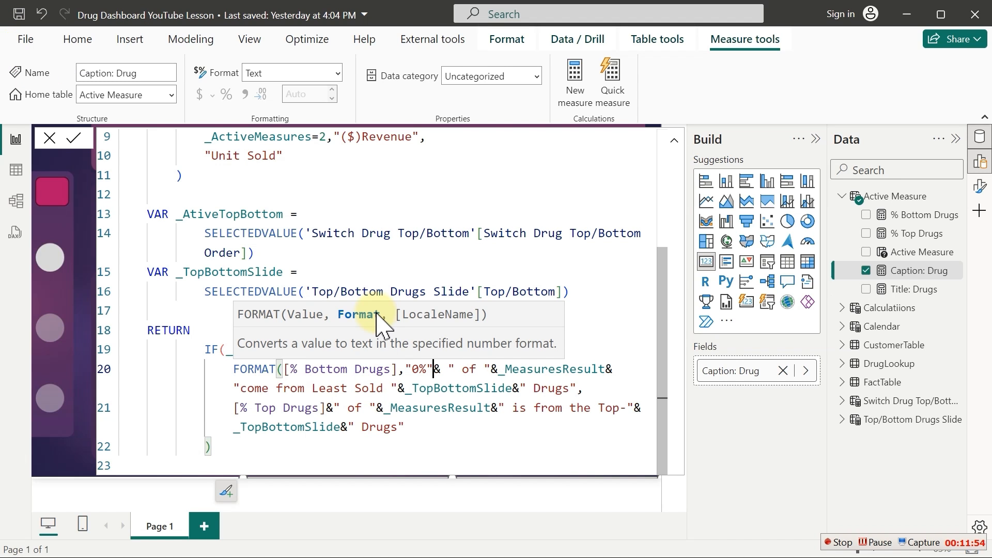
type(")")
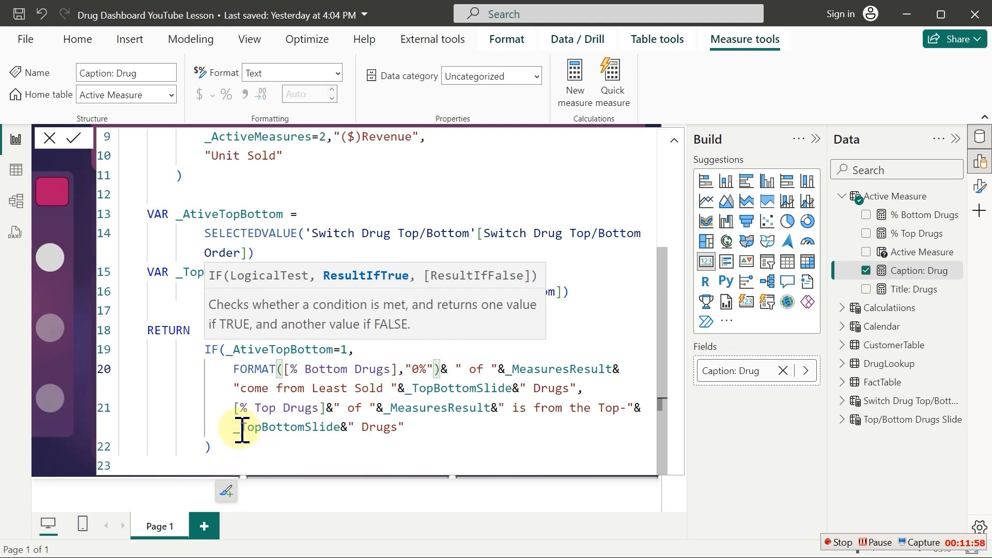
Wrap [% Top Drugs] in a FORMAT function with the format string "0%" and commit the Caption: Drug measure
left_click(234, 408)
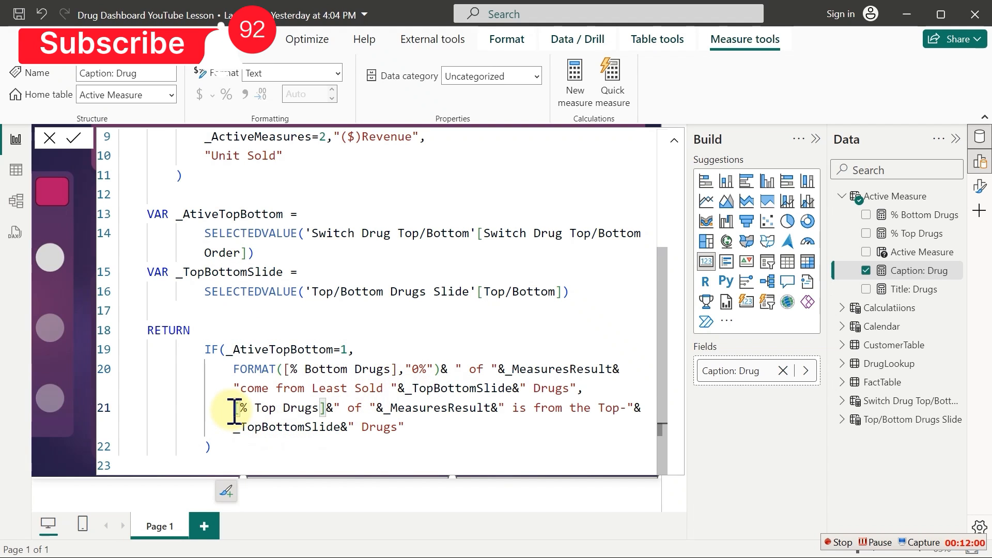
type("FORMAT(")
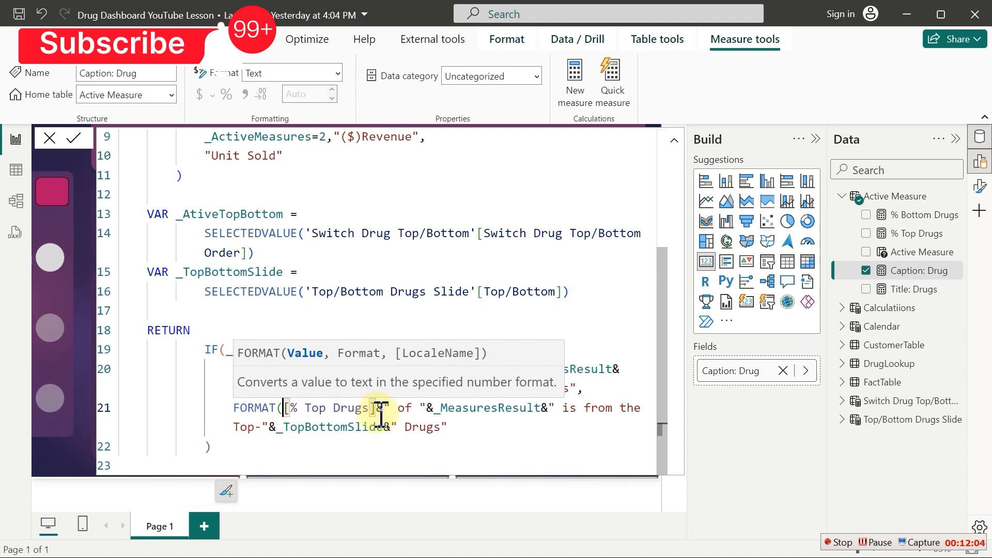
left_click_drag(377, 410, 294, 410)
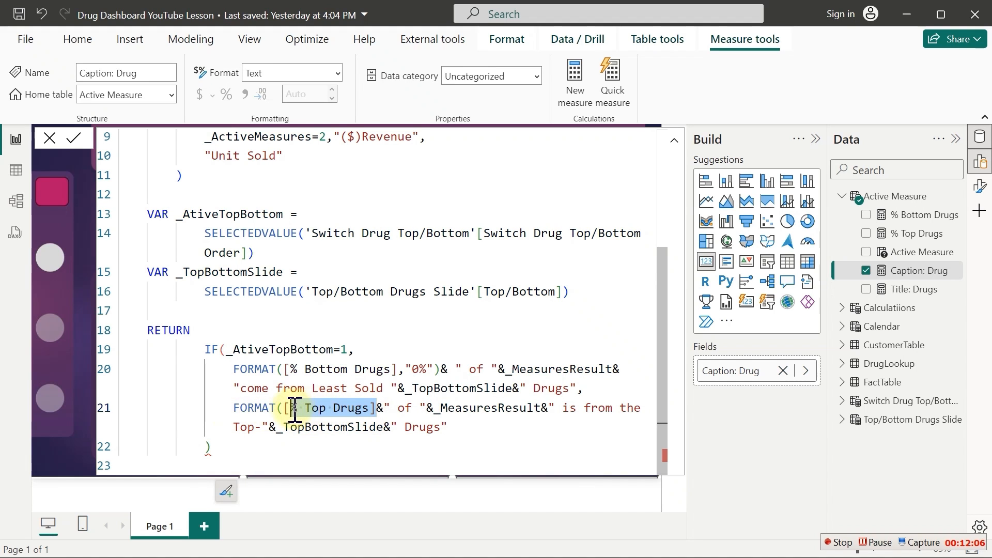
left_click(378, 409)
type(",")
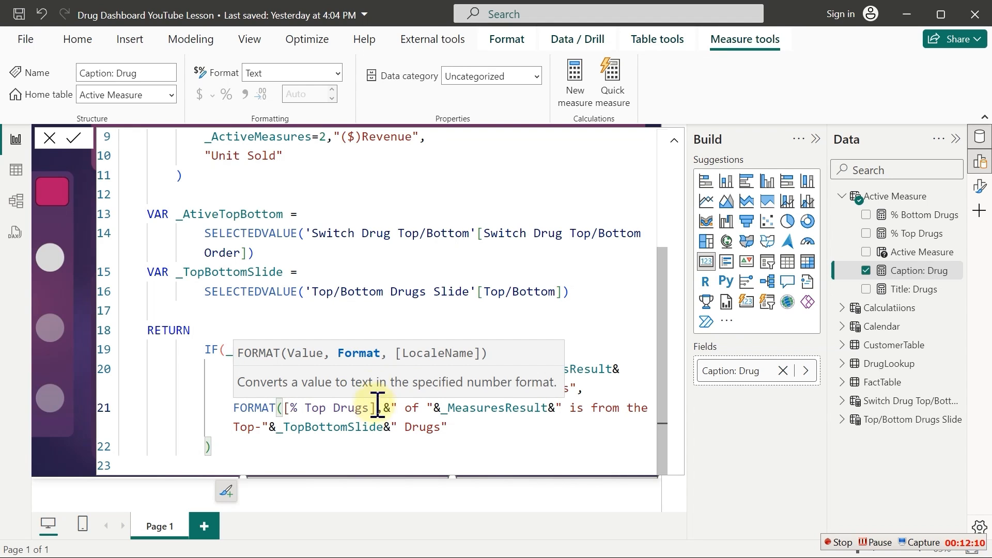
type("\"")
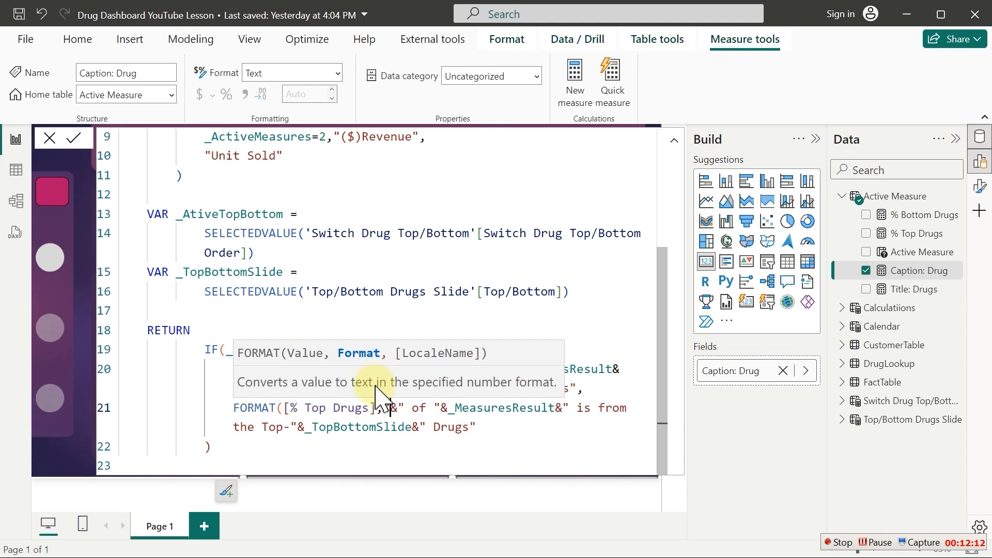
type("0%")
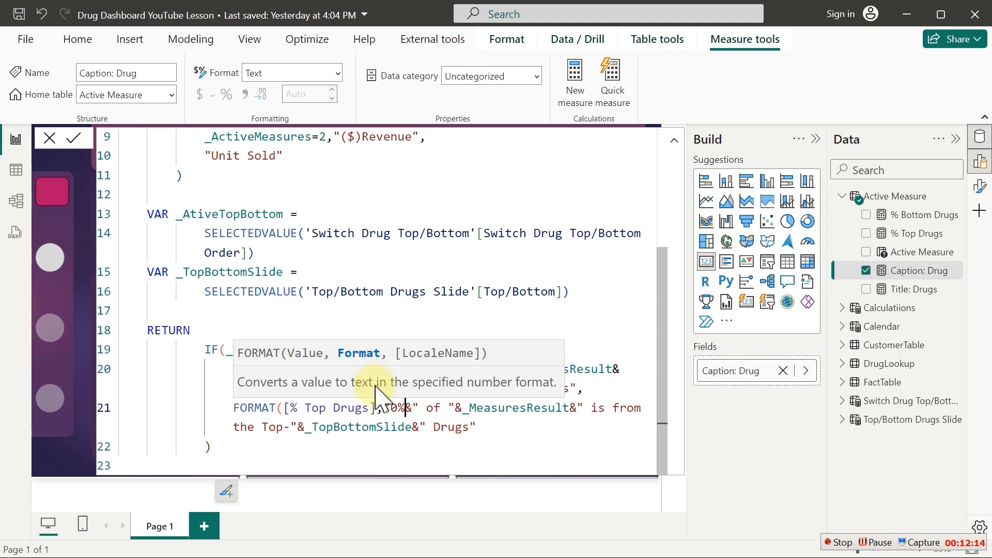
type("\"")
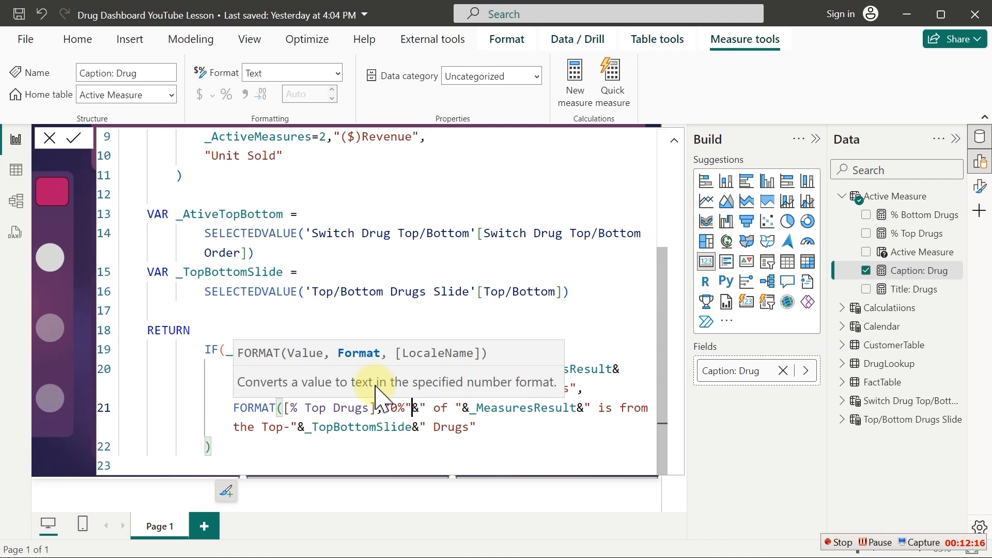
type(")")
left_click(376, 389)
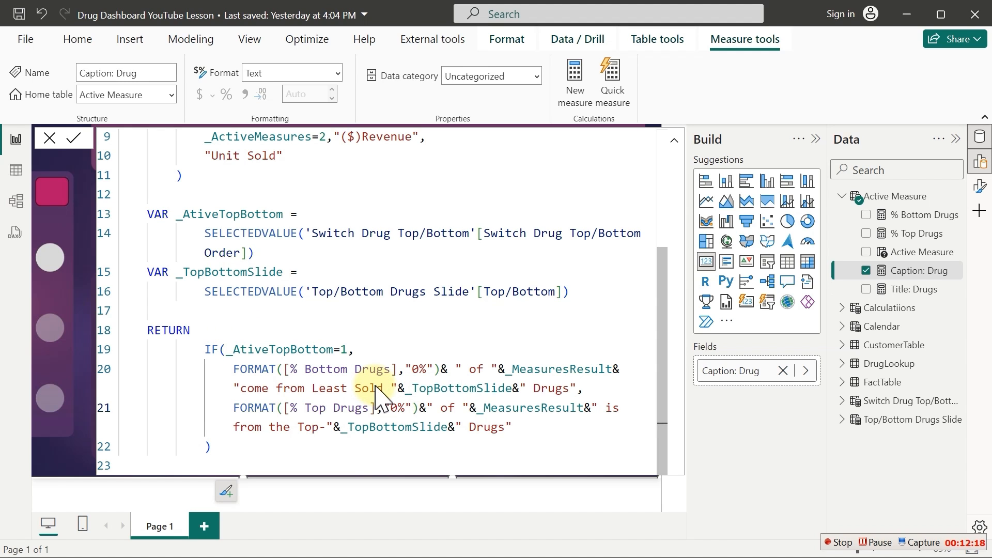
key("Return")
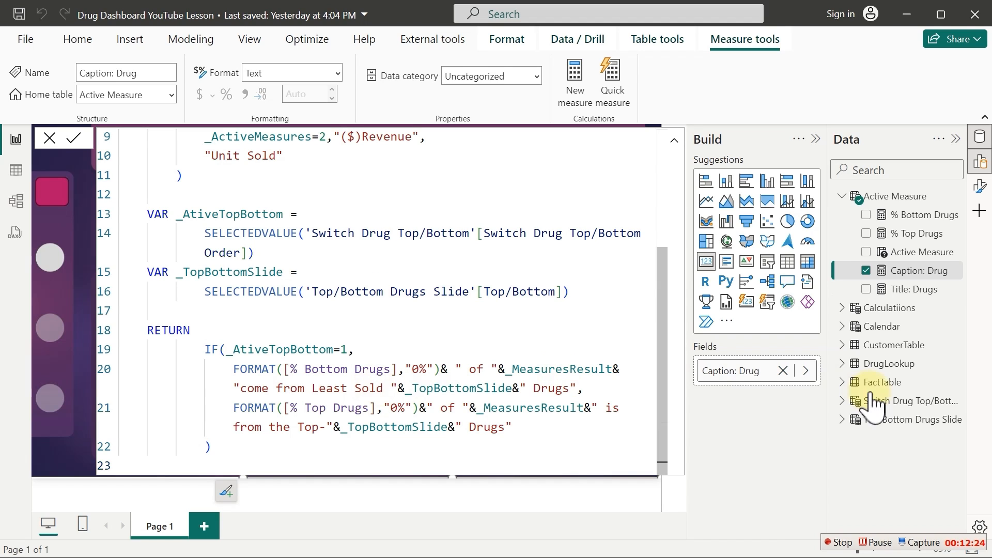
left_click(900, 346)
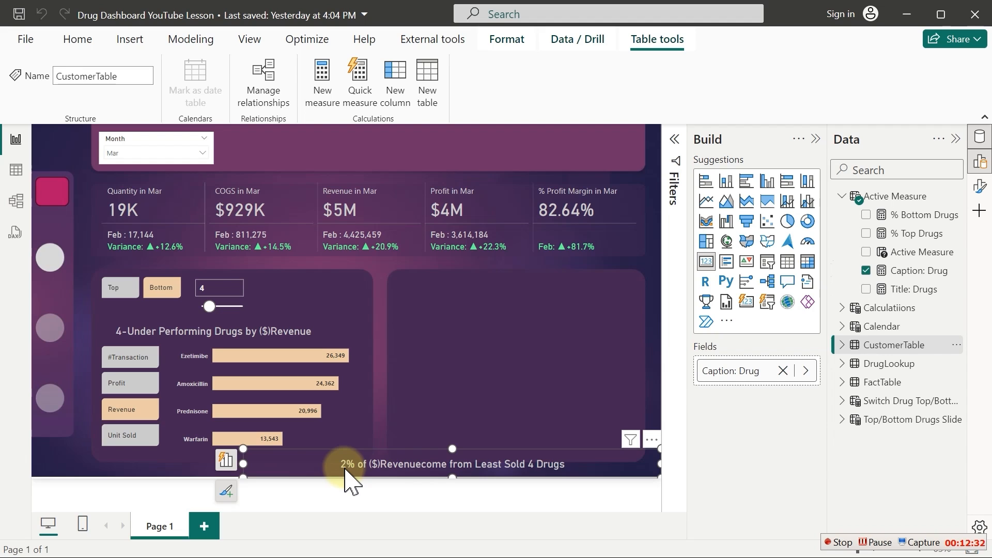
Change both format strings in the Caption: Drug measure to "0.0%" and switch the drug ranking slicer to Top
left_click(902, 273)
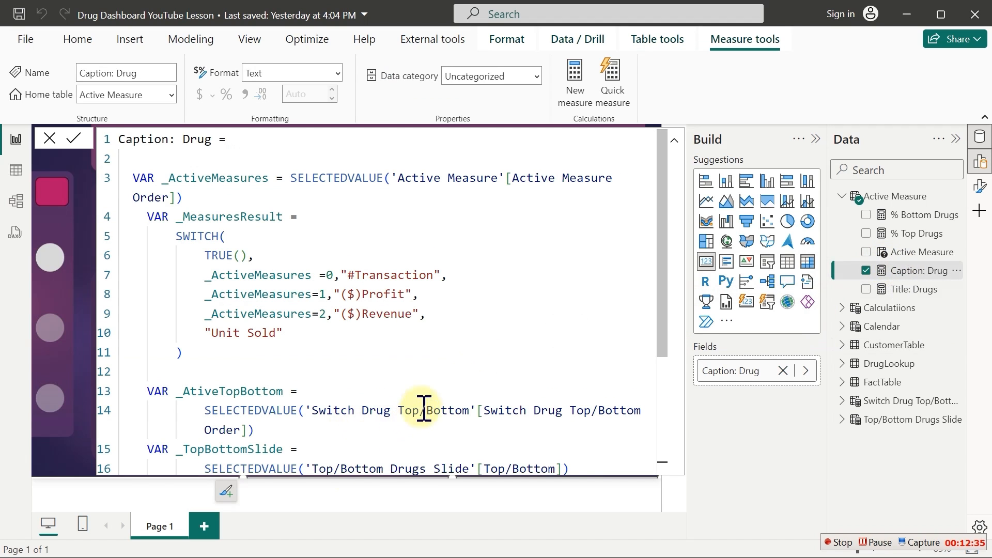
left_click_drag(655, 300, 662, 454)
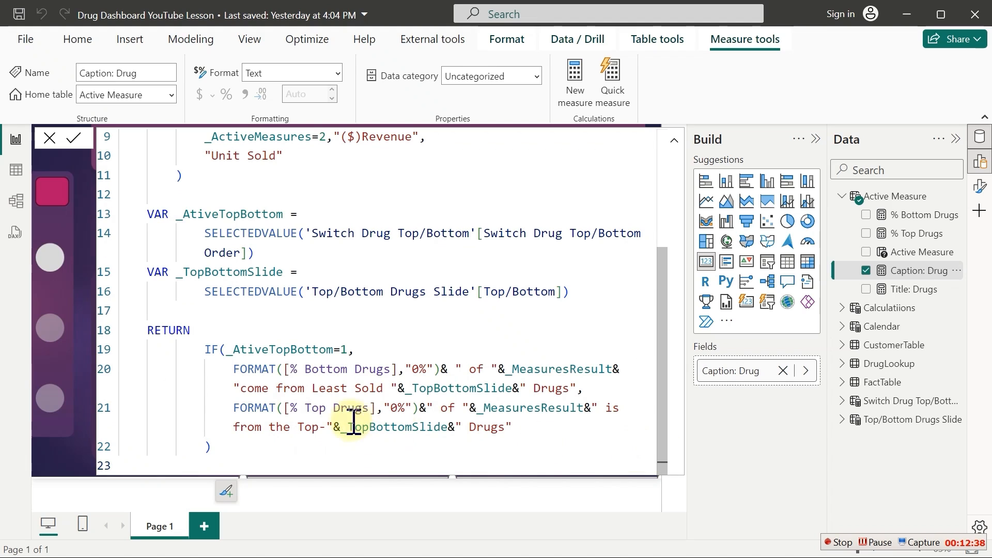
left_click(401, 409)
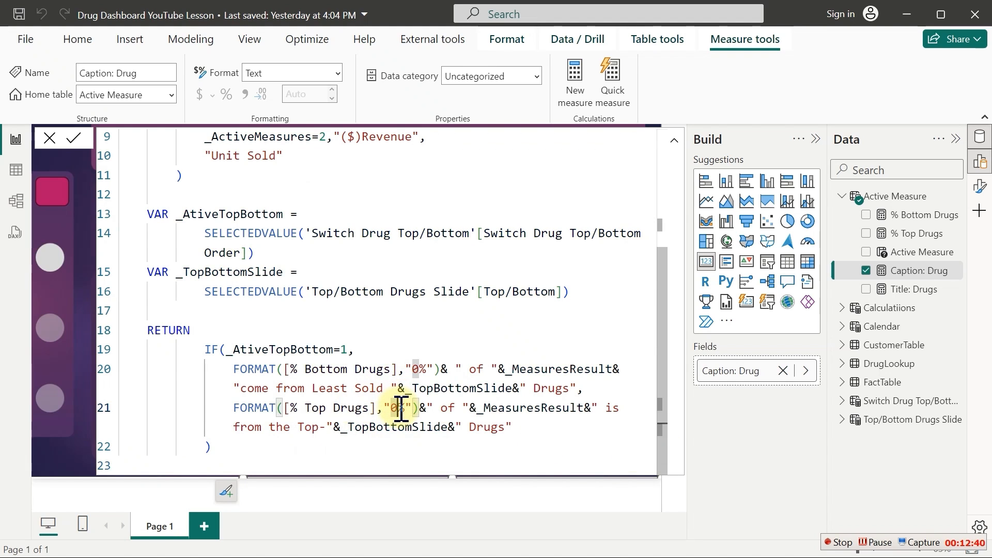
type(".0")
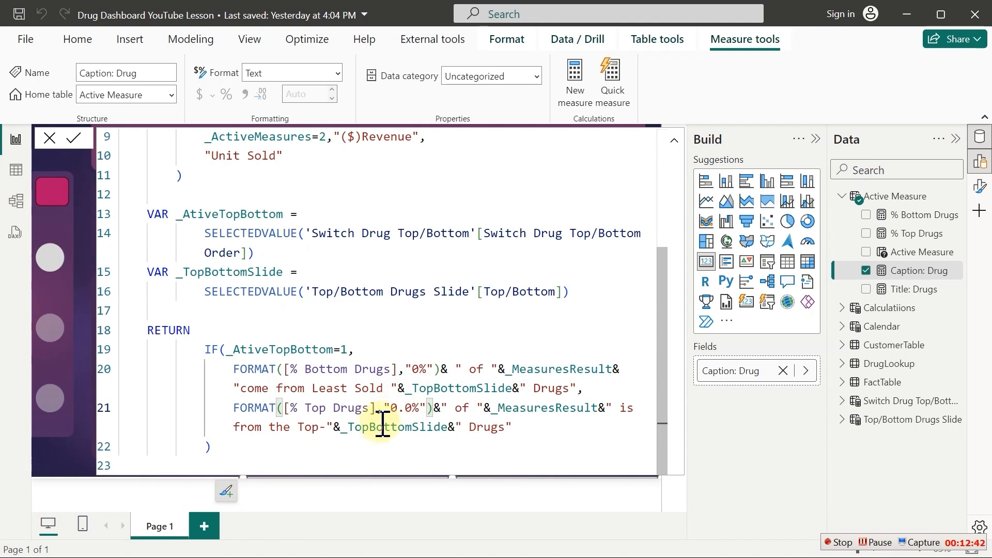
left_click(422, 370)
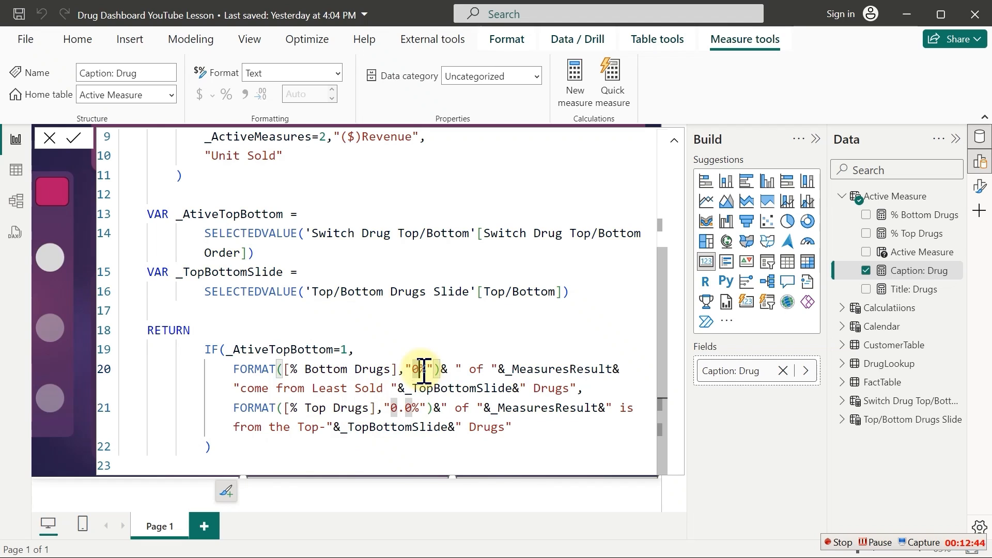
type(".0")
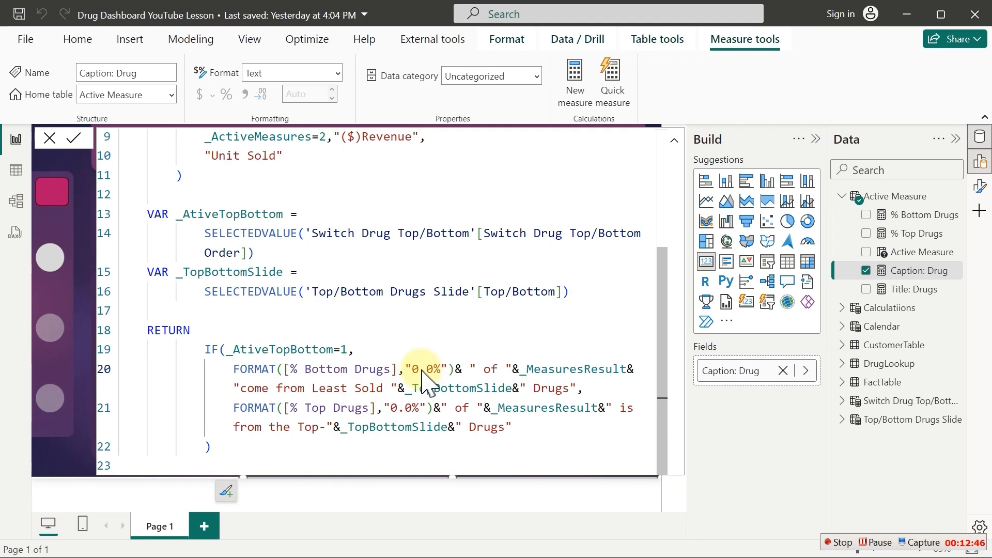
left_click(422, 370)
key("Return")
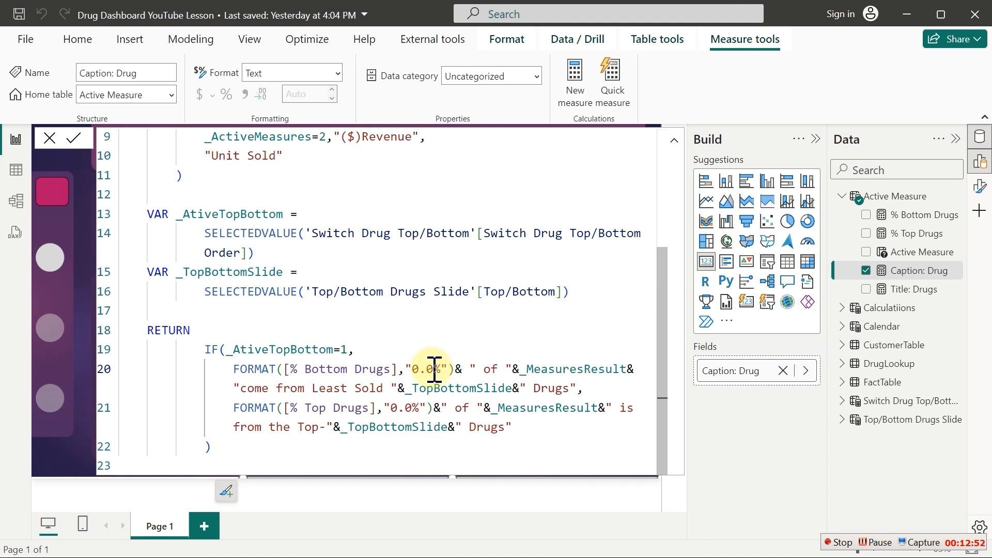
left_click(898, 349)
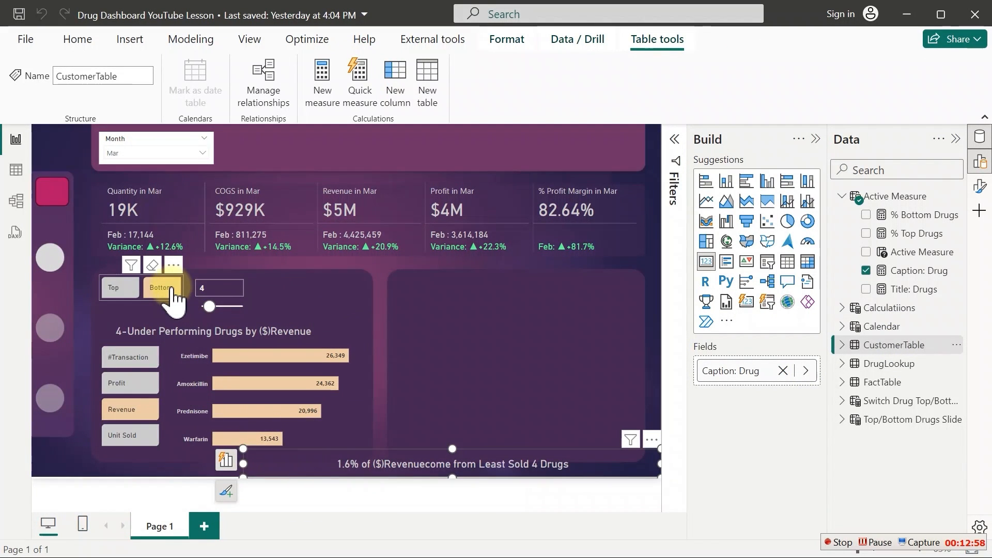
left_click(115, 288)
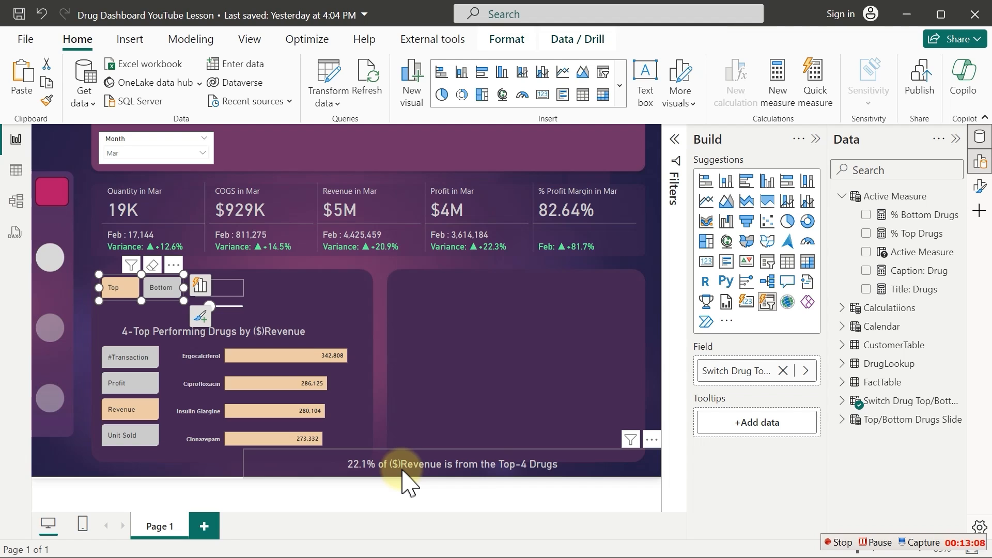
Move the caption card up into the empty panel beside the drugs chart and narrow it so its text wraps onto two lines
left_click_drag(403, 470, 405, 320)
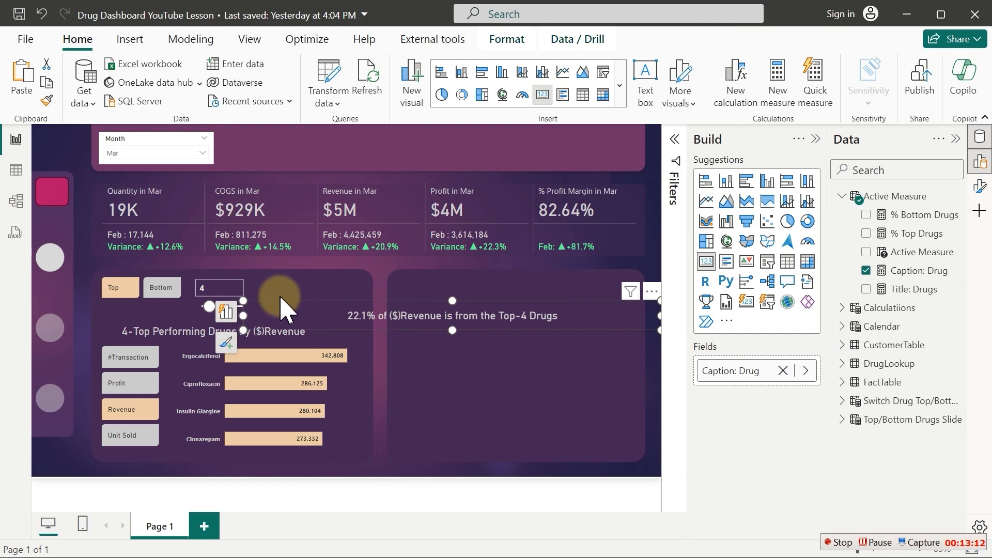
left_click_drag(350, 295, 387, 288)
left_click(816, 140)
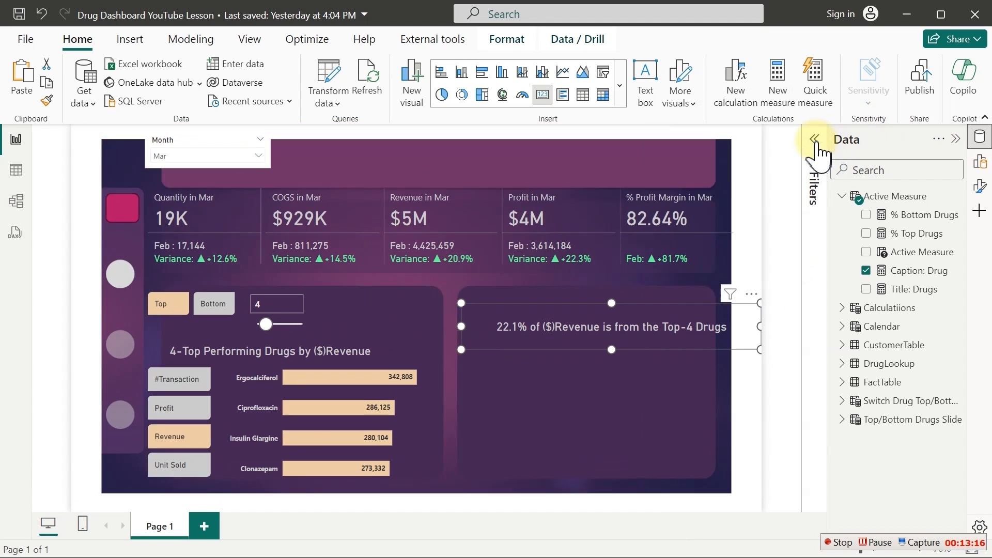
left_click_drag(460, 302, 602, 298)
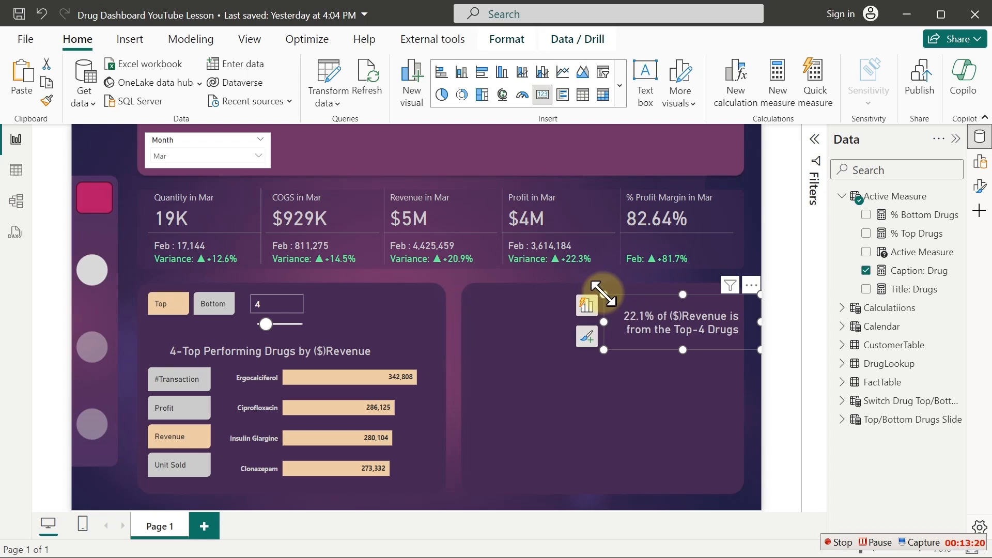
Move the caption card into the drugs chart panel beside the number slicer and switch the measure slicer to Unit Sold
left_click_drag(673, 322, 366, 307)
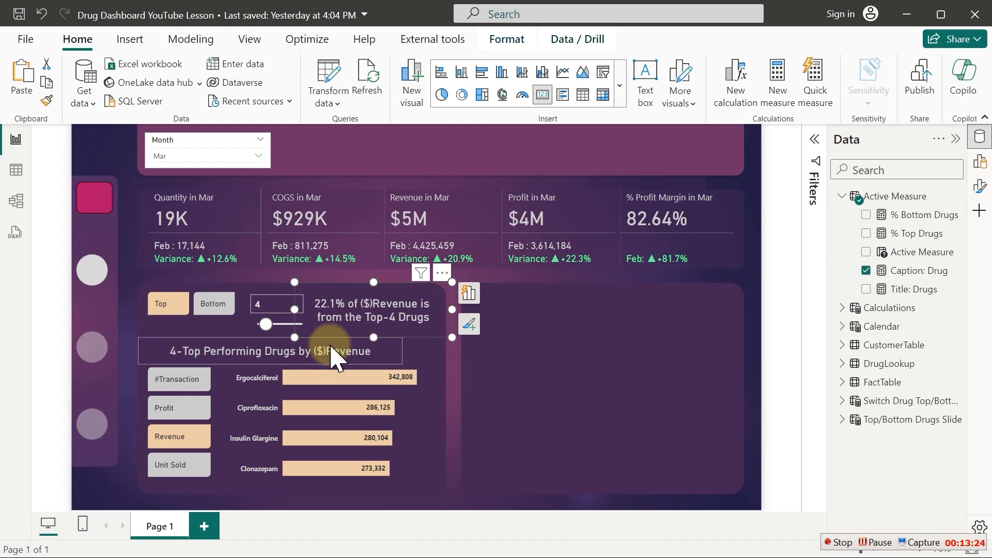
left_click(181, 464)
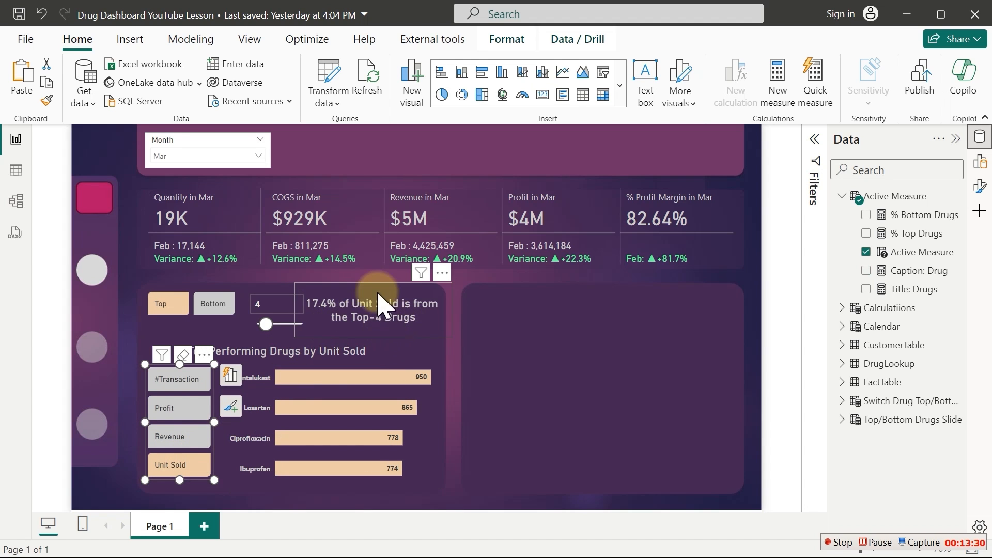
Shift the drug count slicer slightly left and up so it sits close to the Top/Bottom buttons
left_click(280, 305)
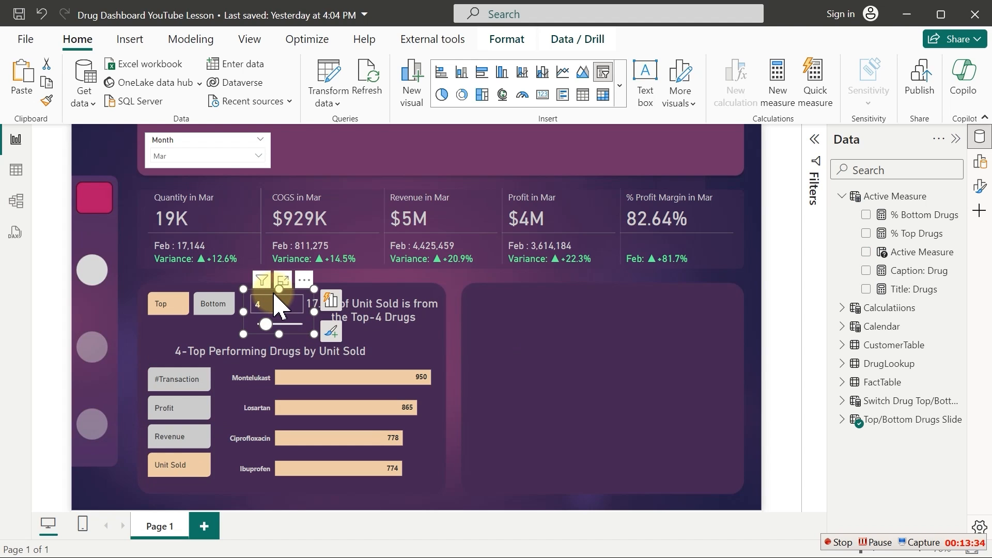
left_click_drag(274, 293, 272, 293)
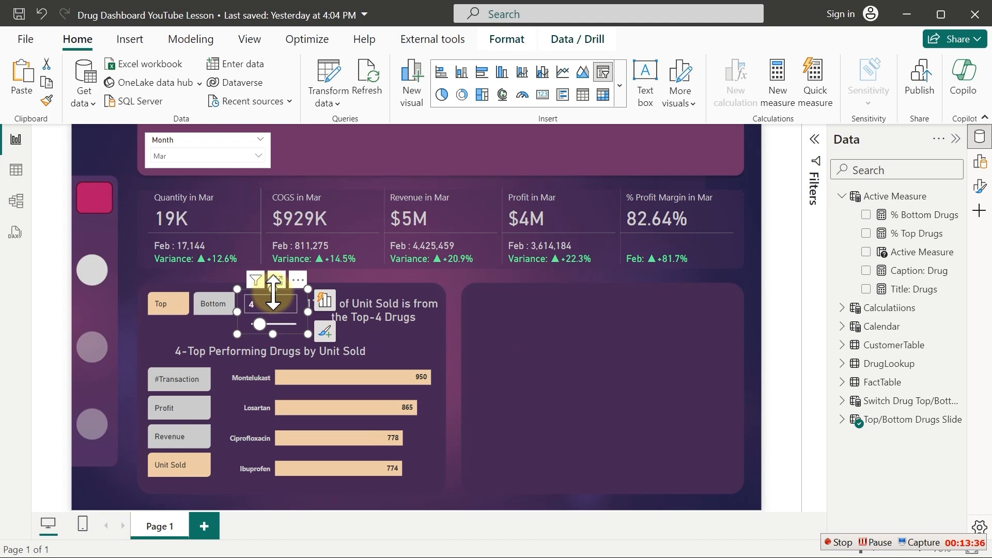
key("Left")
key("Left")
key("Up")
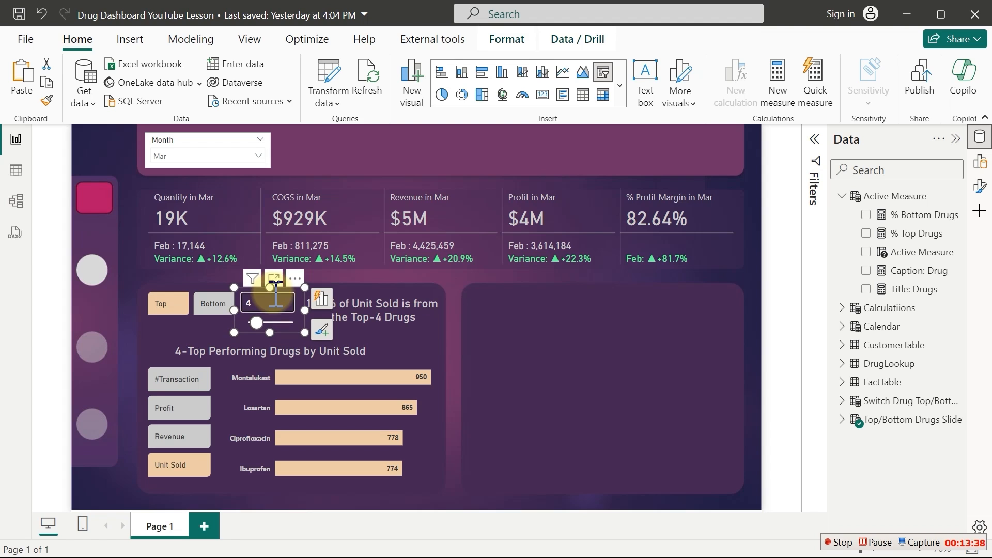
left_click(514, 331)
Nudge the caption card slightly left and up within the drugs chart panel and deselect it
left_click(414, 320)
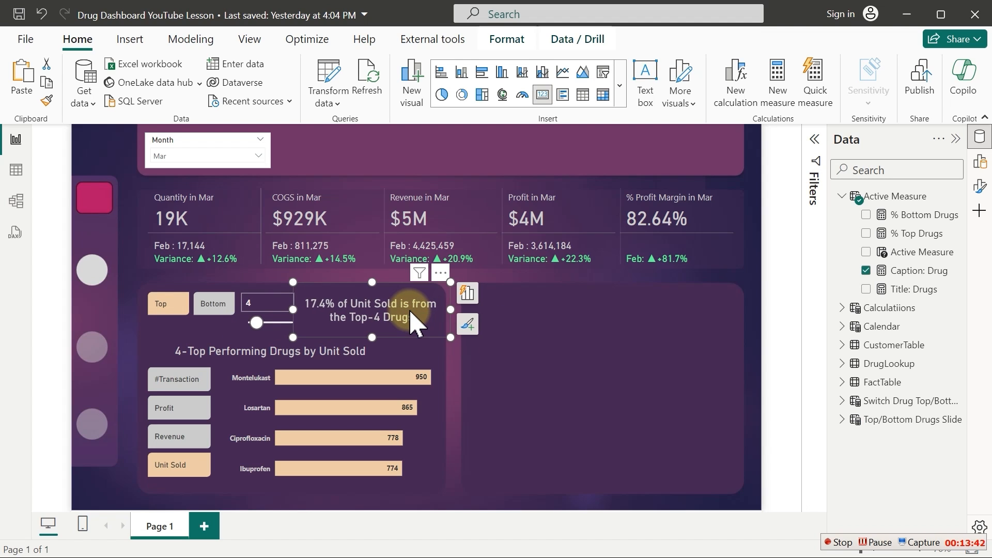
key("Left")
key("Left")
key("Left")
key("Up")
key("Up")
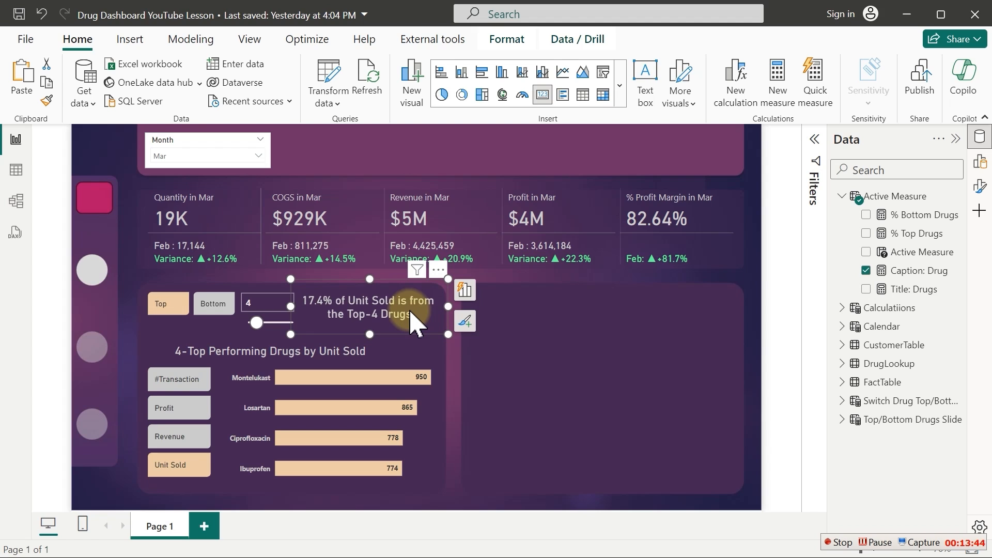
left_click(602, 344)
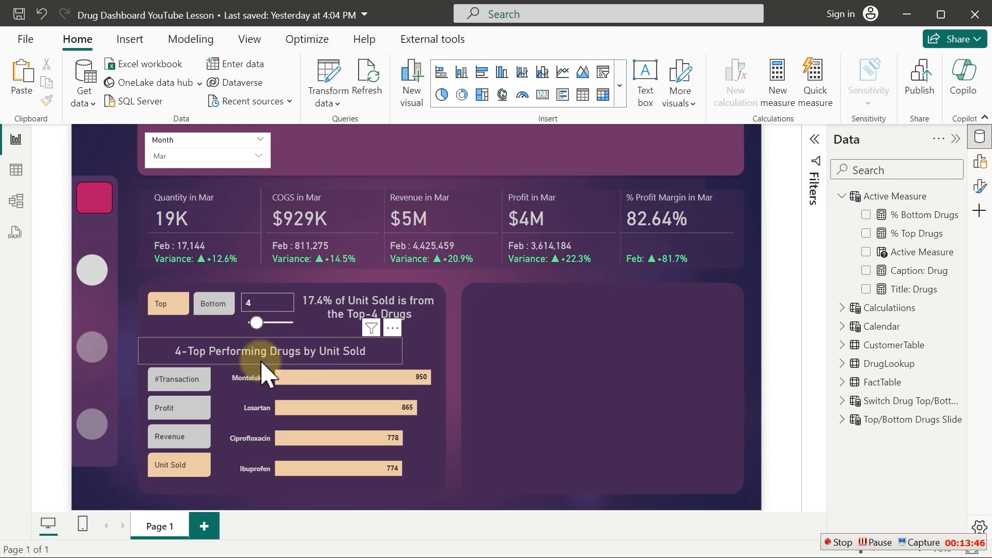
Switch the measure slicer to #Transaction and the ranking slicer to Bottom, and select the caption card
left_click(187, 385)
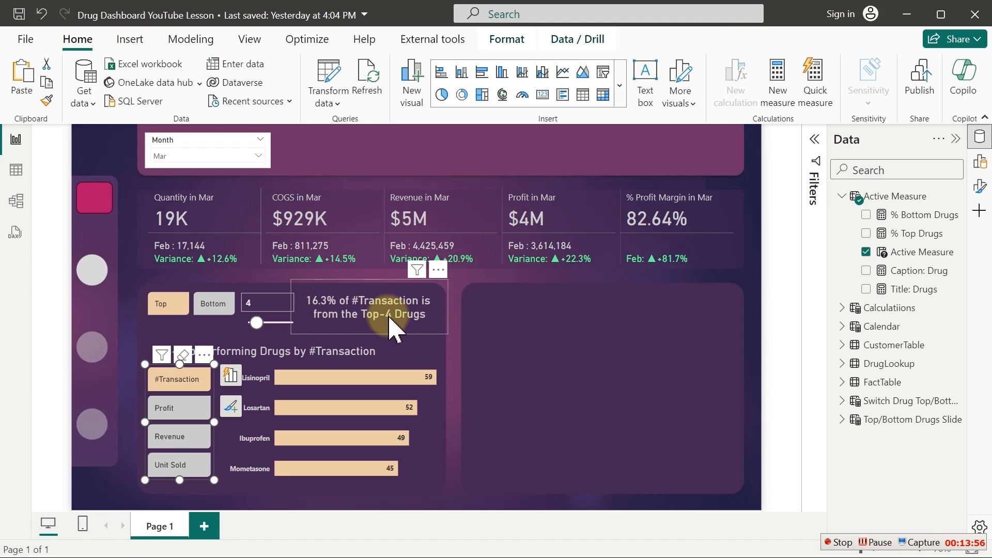
left_click(209, 305)
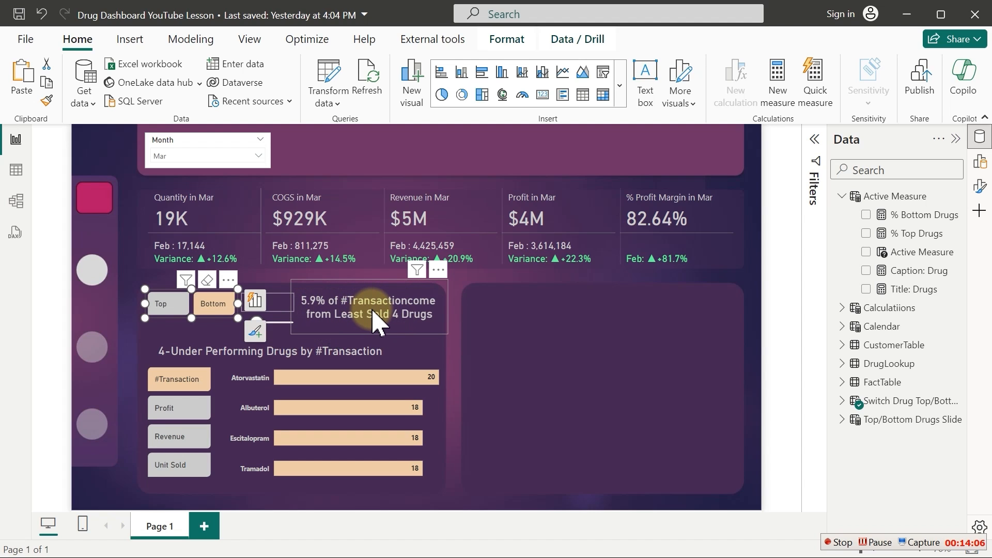
left_click(335, 331)
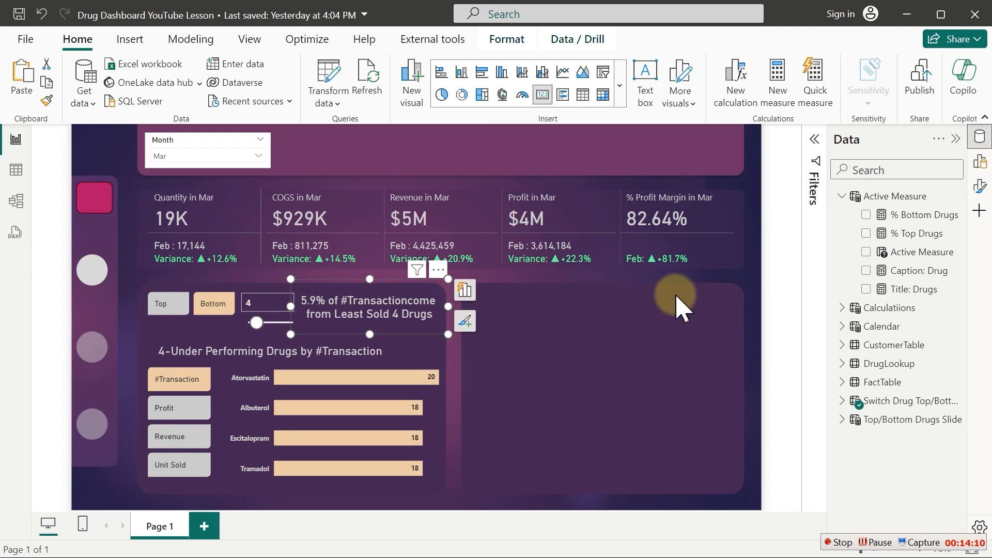
Try adding "is" before "of" in the bottom-drugs text of the Caption: Drug measure, and remove it again
left_click(908, 269)
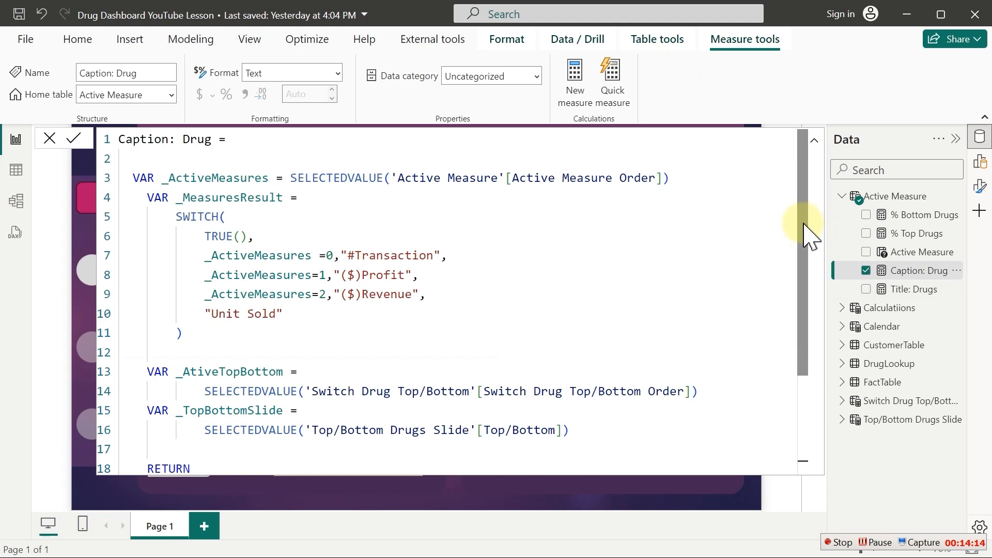
left_click_drag(806, 235, 819, 398)
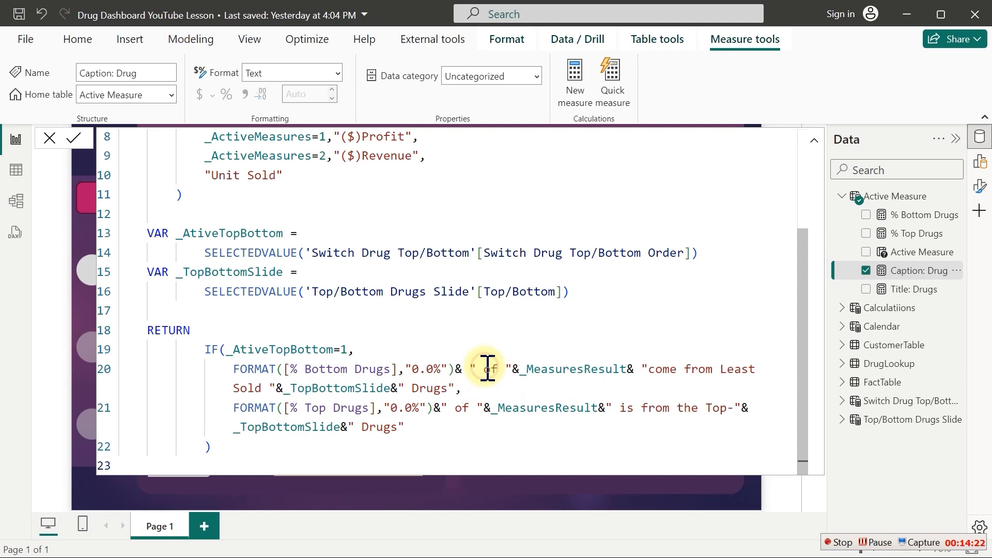
left_click(487, 369)
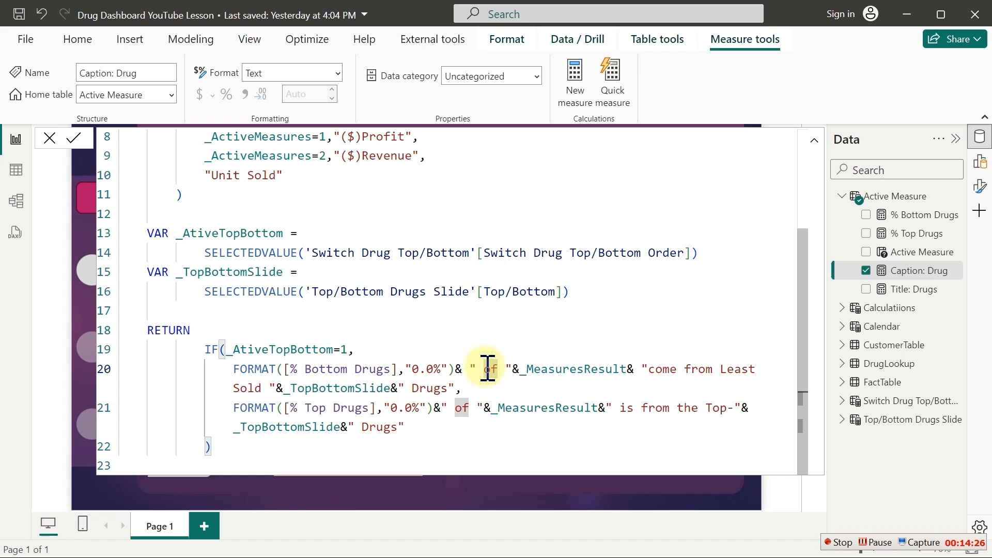
type("is")
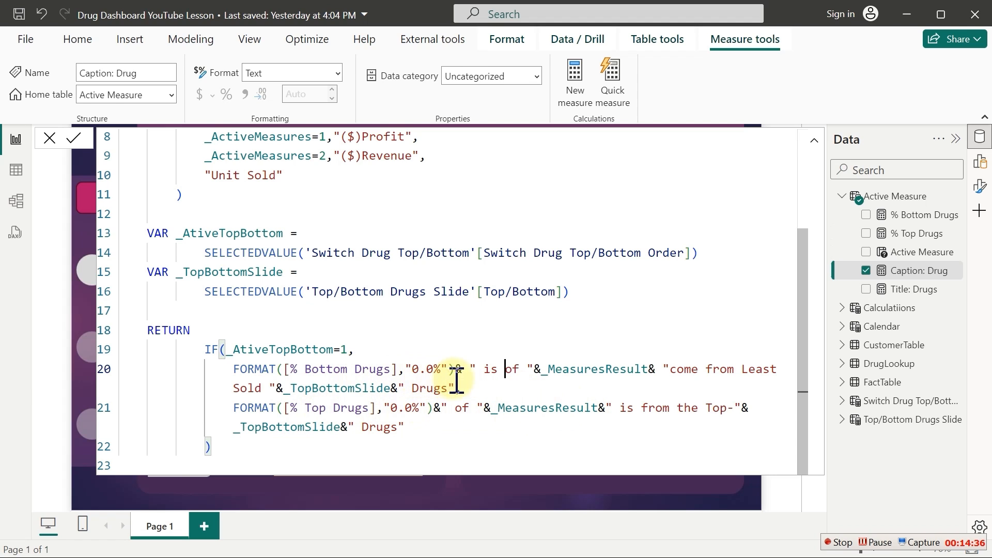
key("BackSpace")
key("BackSpace")
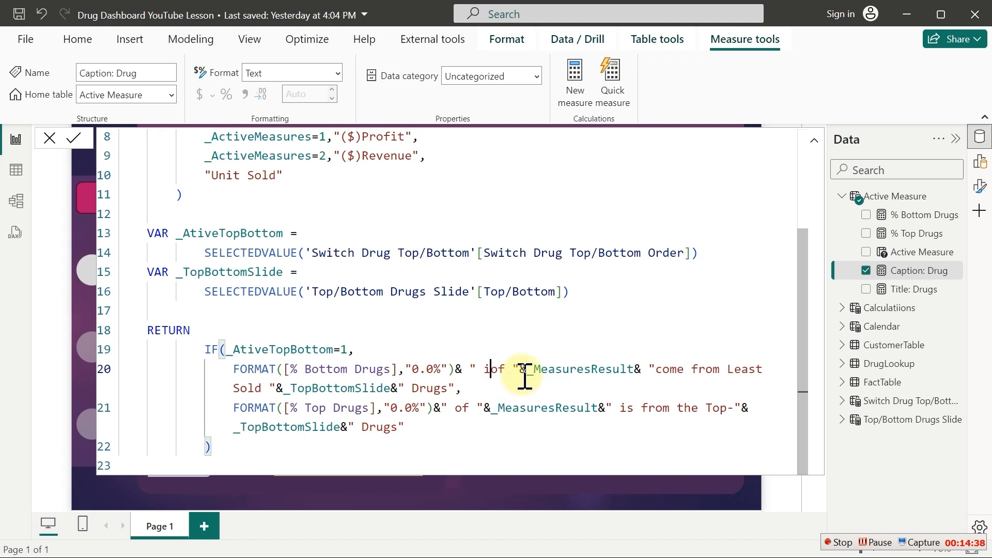
key("BackSpace")
Insert "is" after "of" in the bottom-drugs text of the Caption: Drug measure and commit the formula
left_click(509, 369)
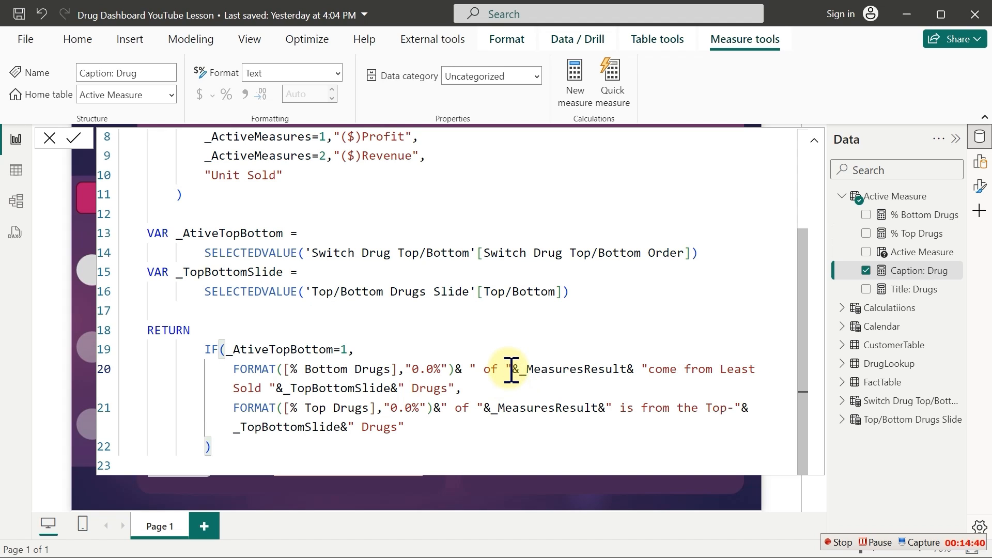
type("is")
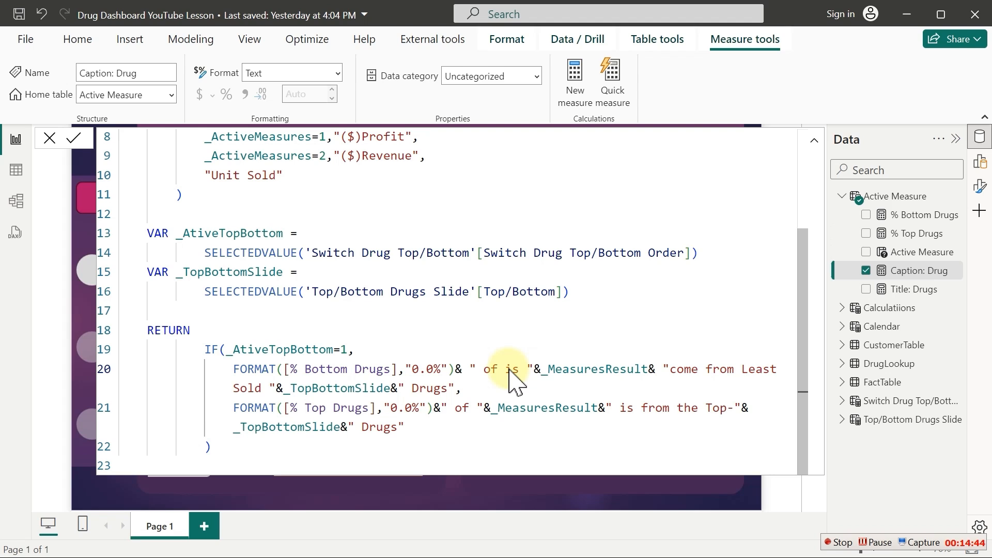
key("Return")
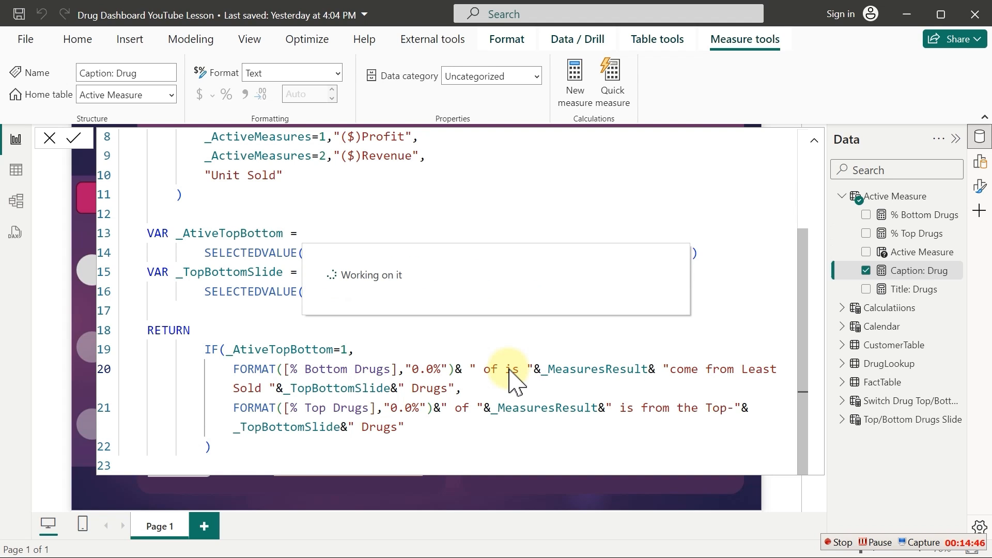
left_click(902, 345)
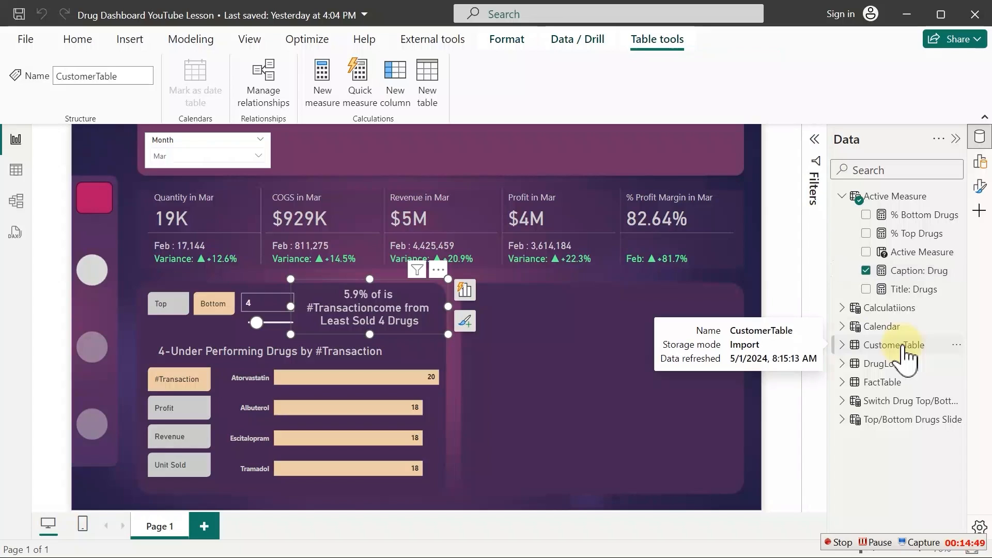
left_click(543, 331)
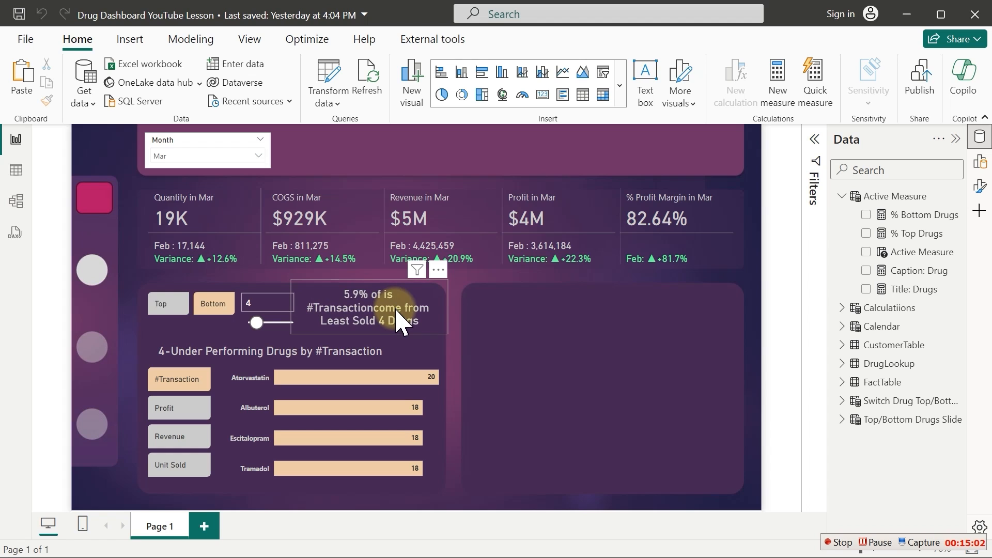
In the Caption: Drug measure's bottom-drugs text, remove "is" after "of", insert "is" before "come from Least Sold", and commit
left_click(916, 273)
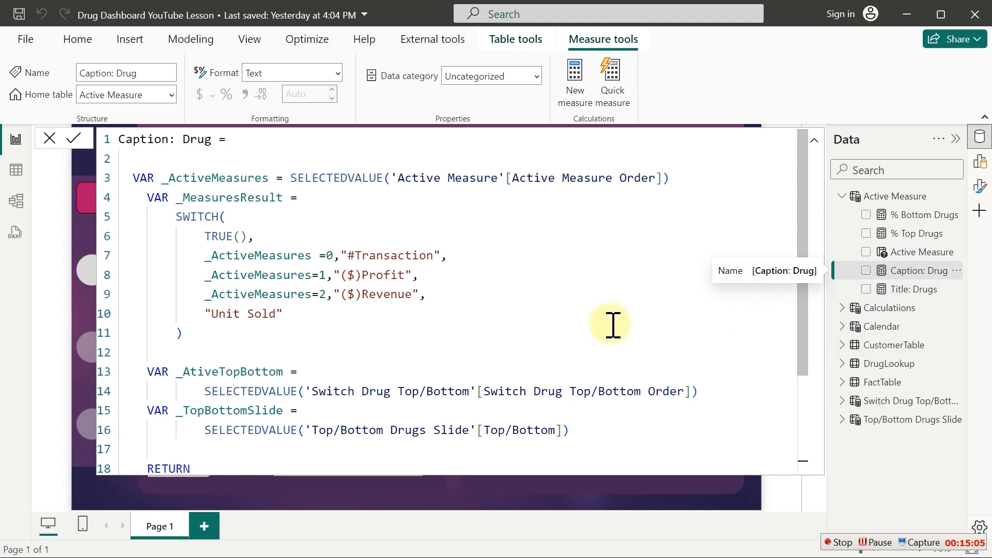
left_click_drag(804, 277, 819, 460)
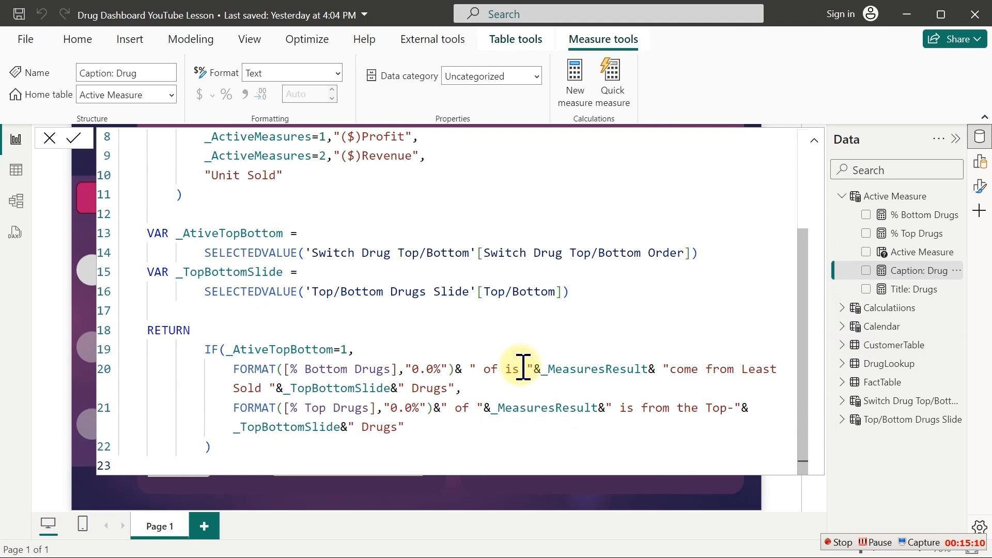
key("BackSpace")
key("BackSpace")
key("BackSpace")
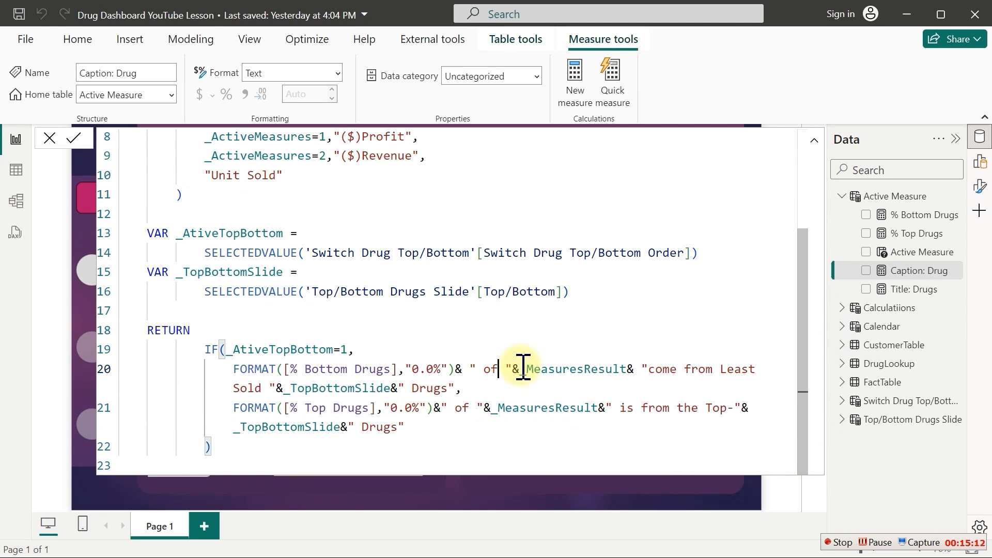
double_click(650, 369)
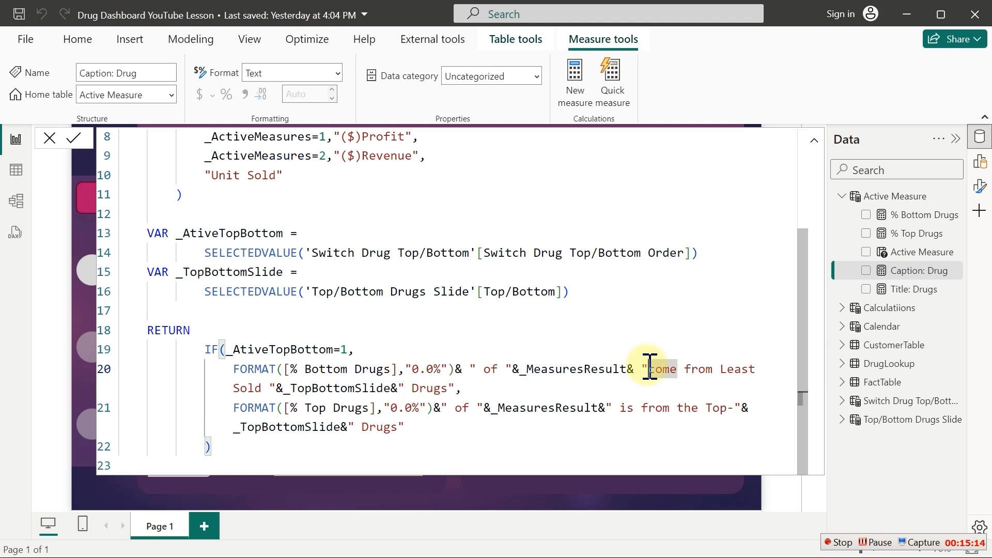
type("is")
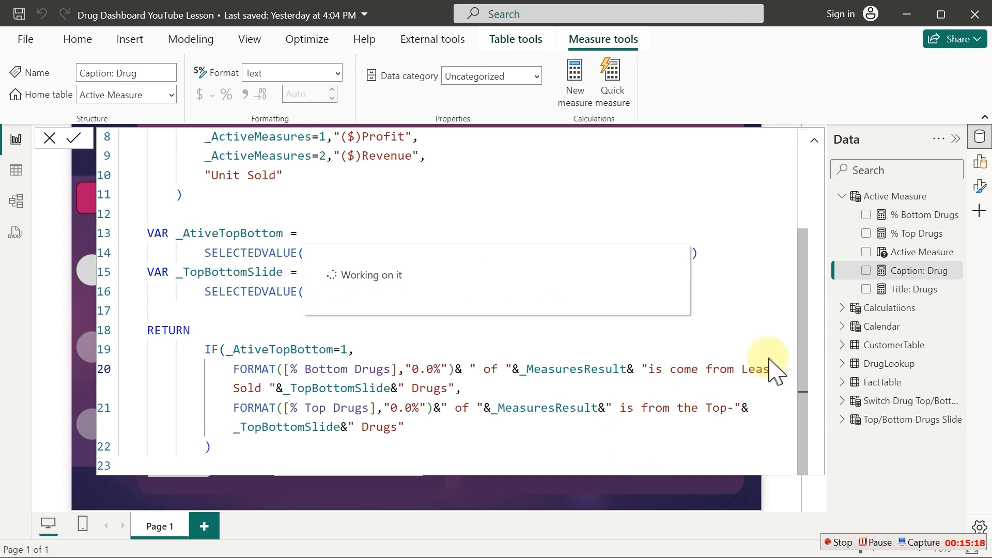
left_click(890, 329)
left_click(891, 346)
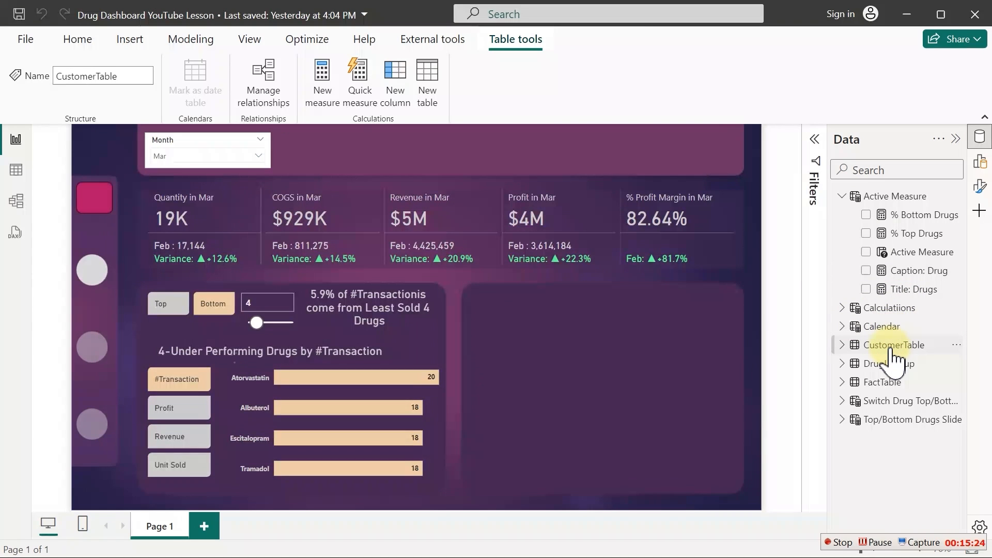
left_click(419, 320)
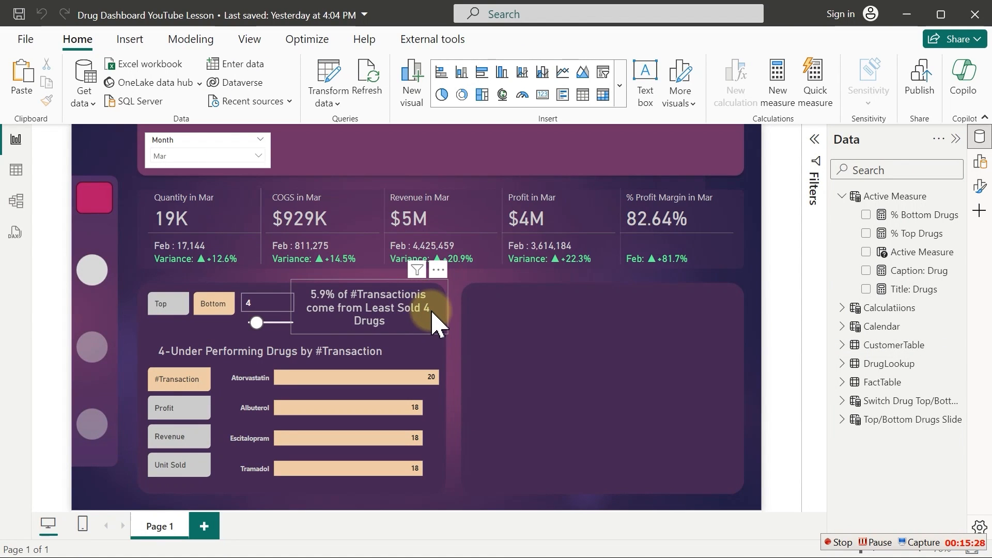
Add a leading space before "is come from Least Sold" in the Caption: Drug measure and commit the formula
left_click(938, 272)
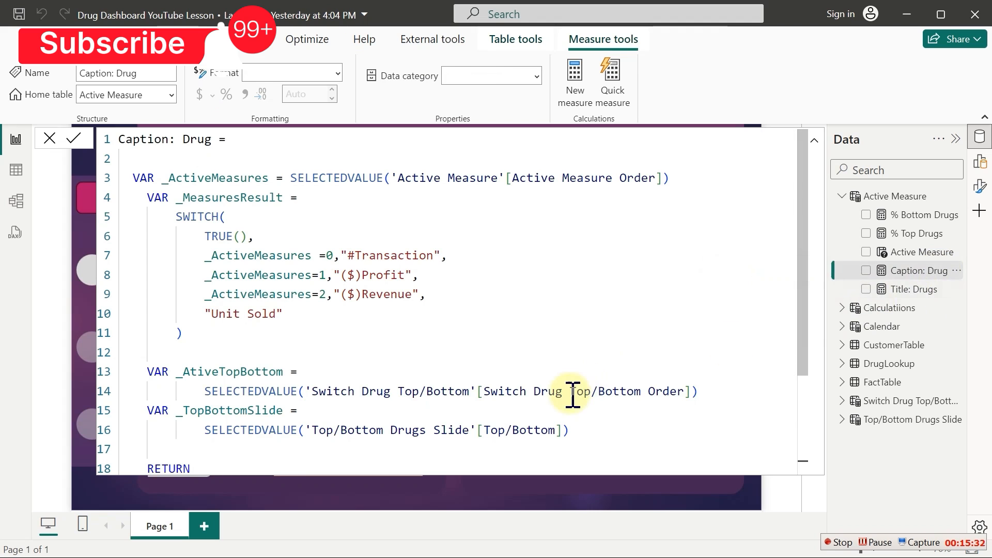
left_click_drag(801, 297, 813, 436)
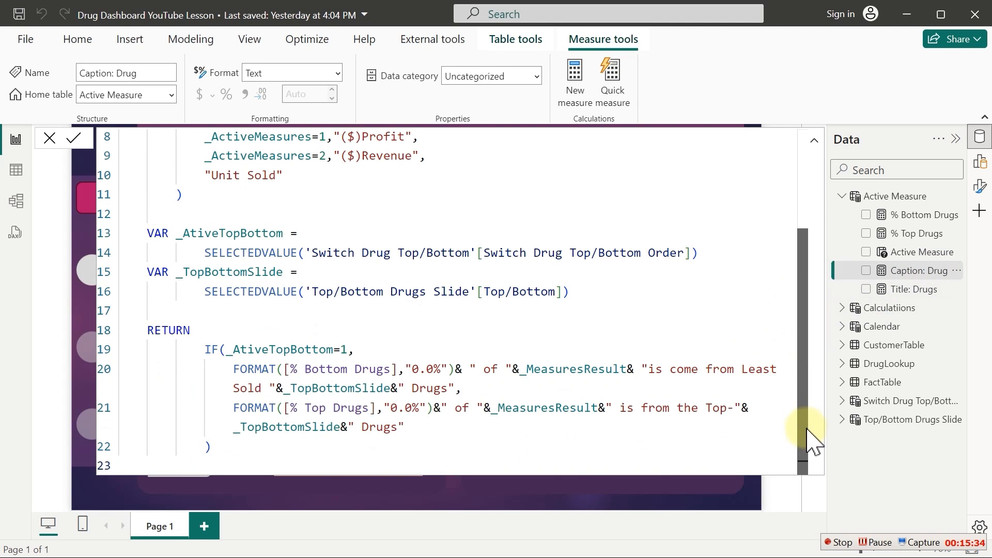
left_click(651, 369)
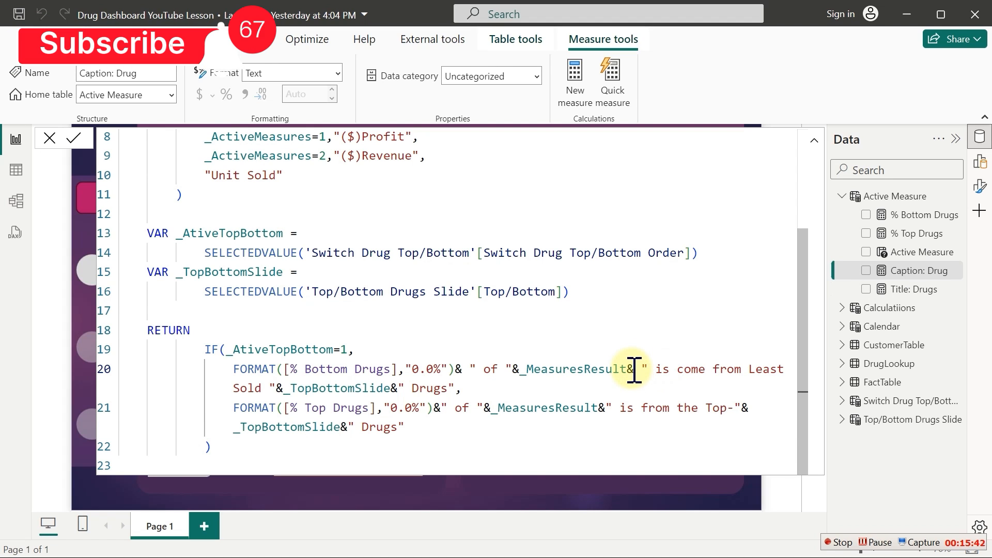
left_click(653, 369)
key("Return")
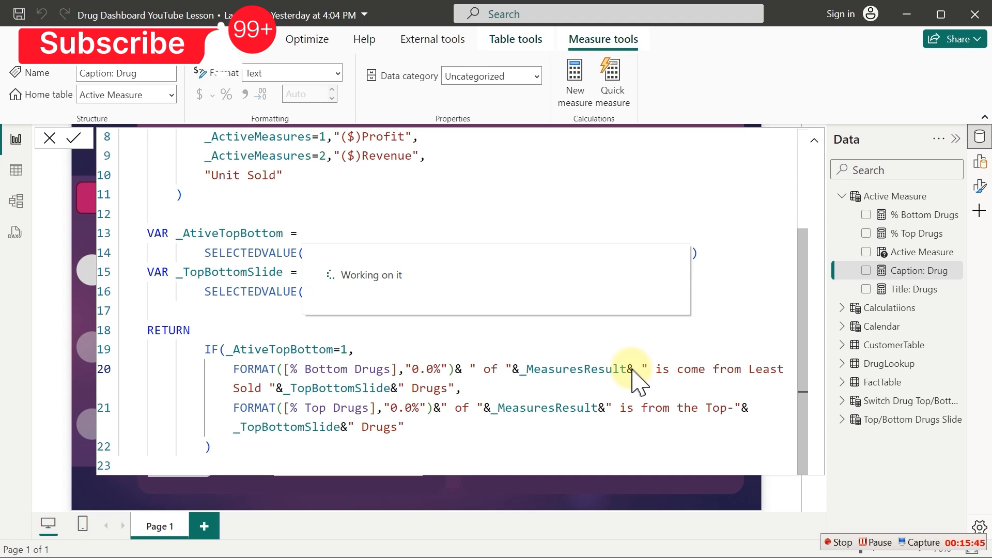
left_click(899, 367)
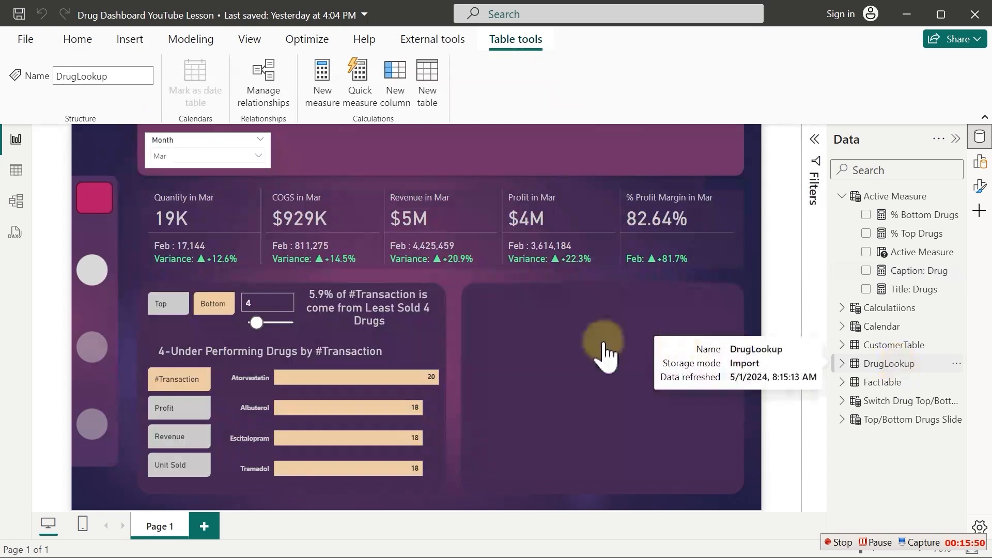
left_click(377, 308)
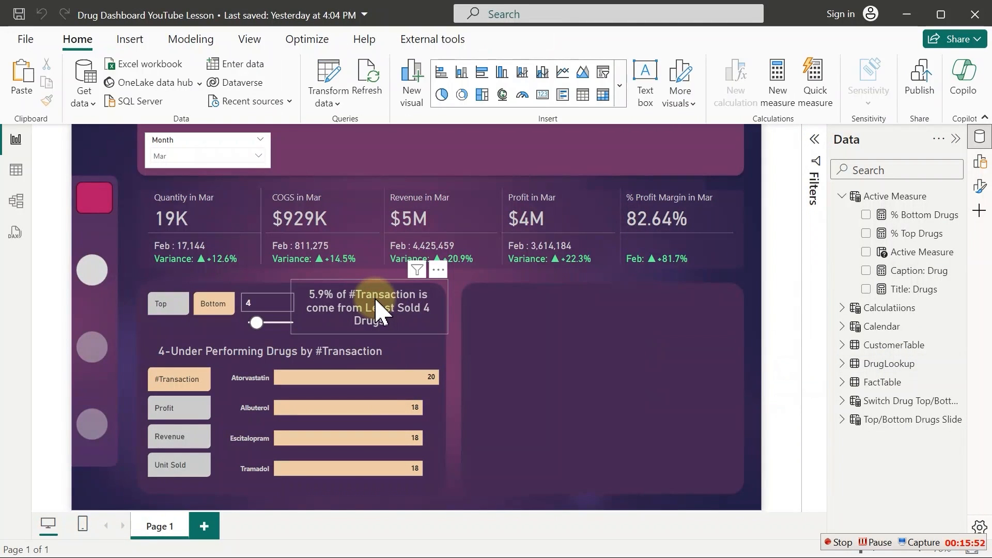
left_click(377, 307)
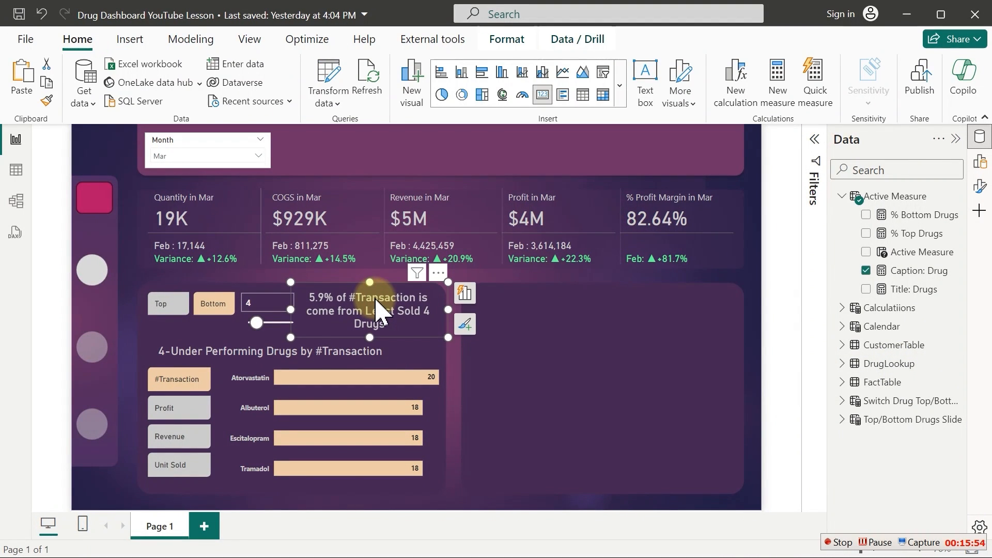
left_click(595, 359)
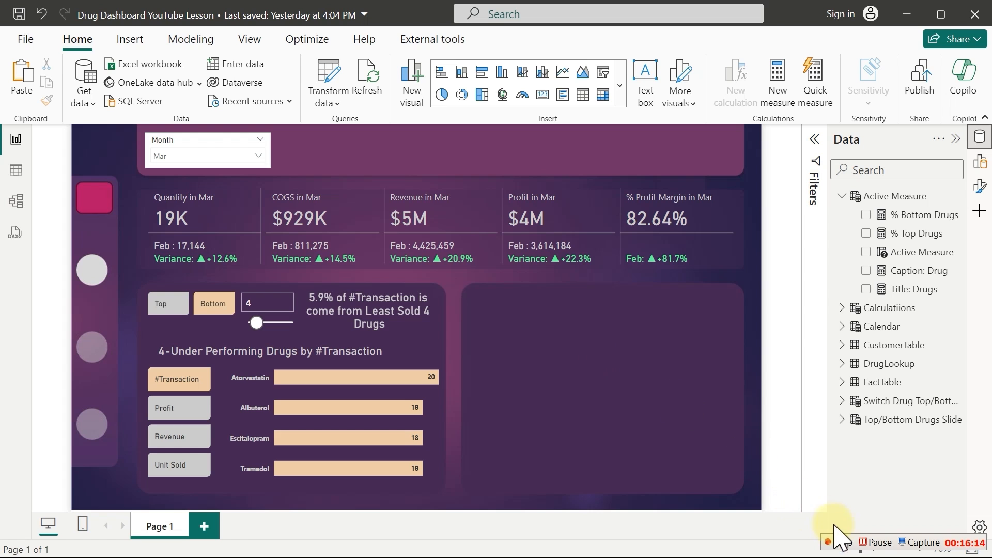
left_click(838, 543)
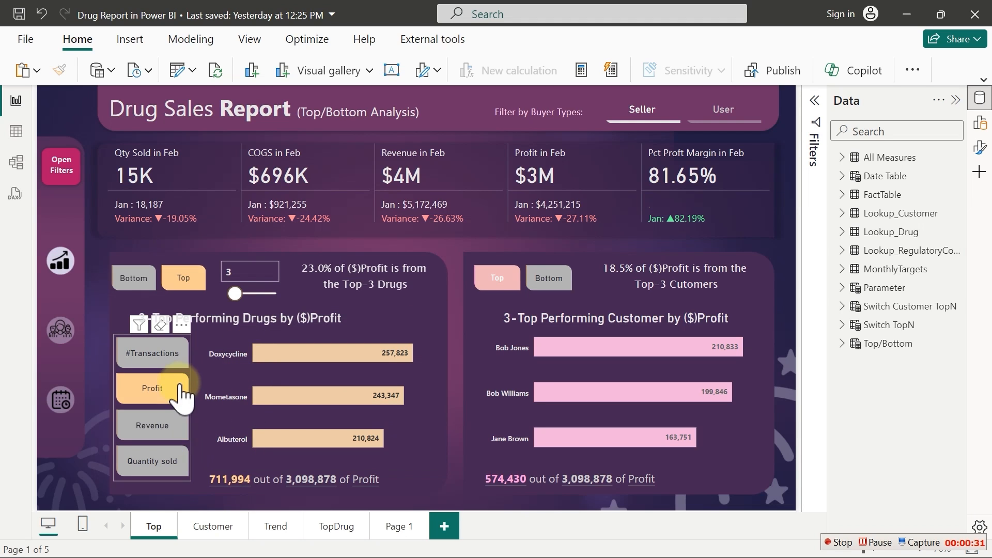
Switch the reference Drug Report in Power BI to Revenue to view its Top-3 summaries, and return to the Drug Dashboard YouTube Lesson file
left_click(157, 429)
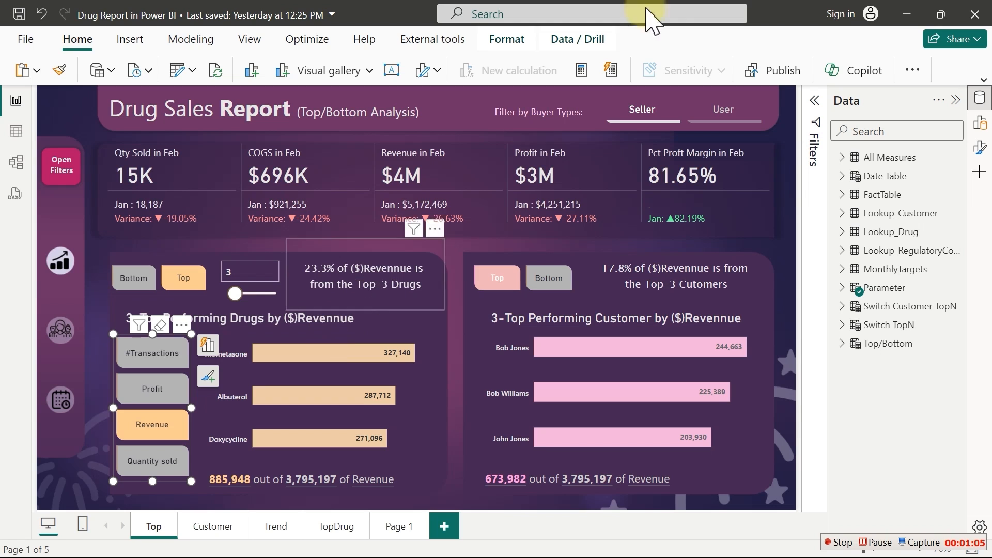
left_click(908, 15)
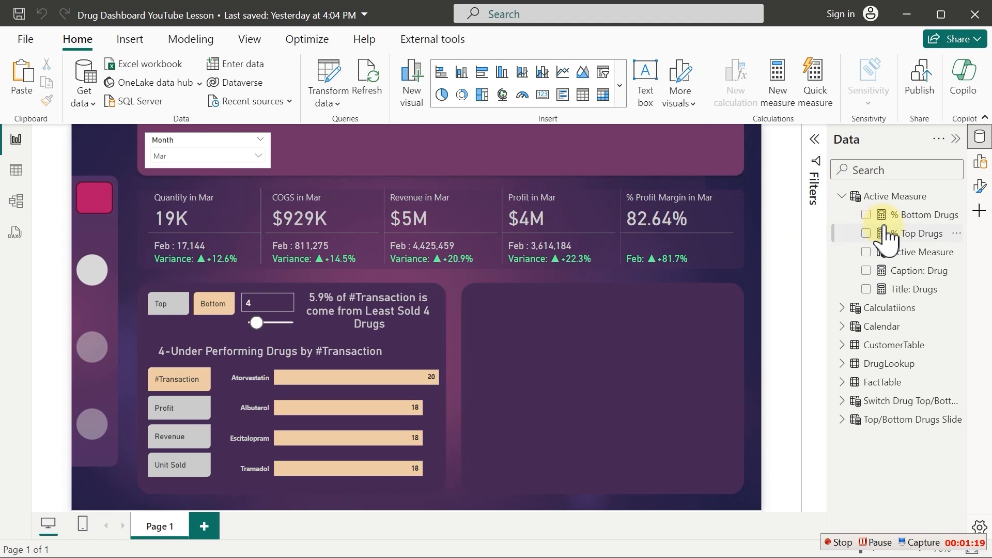
Open the % Top Drugs measure and copy its DIVIDE numerator, from VAR _TopDrug through the closing parenthesis of the outer IF
left_click(914, 237)
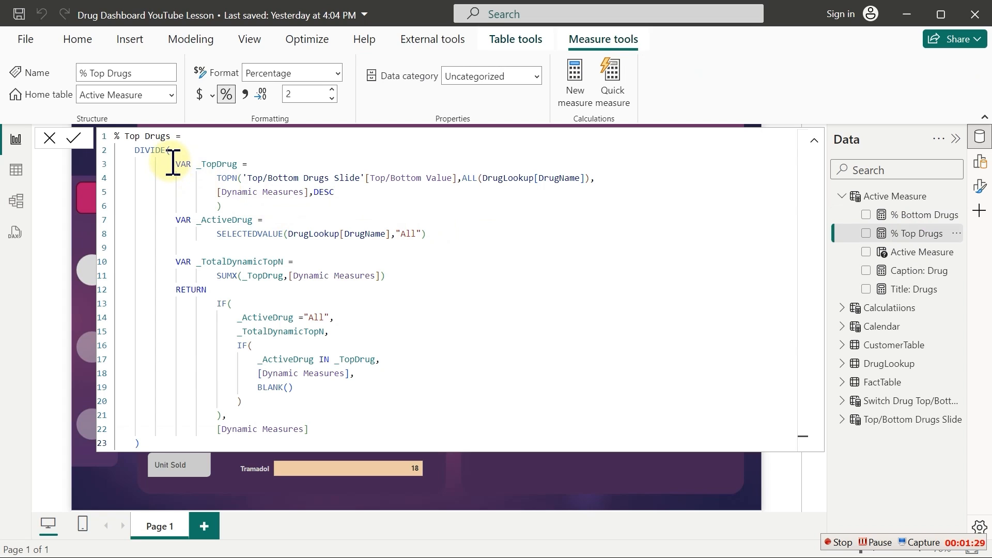
left_click_drag(172, 164, 334, 488)
left_click(381, 404)
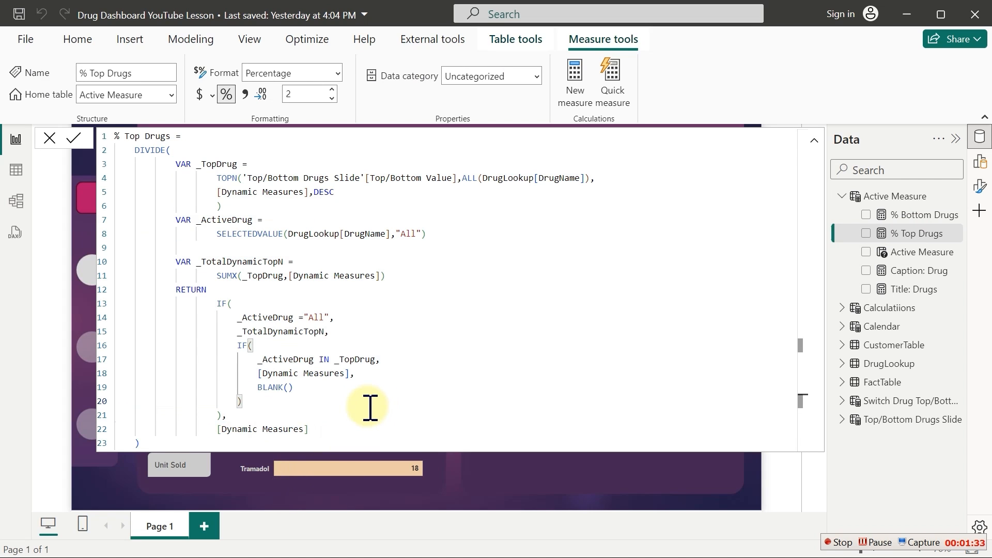
left_click(732, 324)
scroll(731, 325, "down", 1)
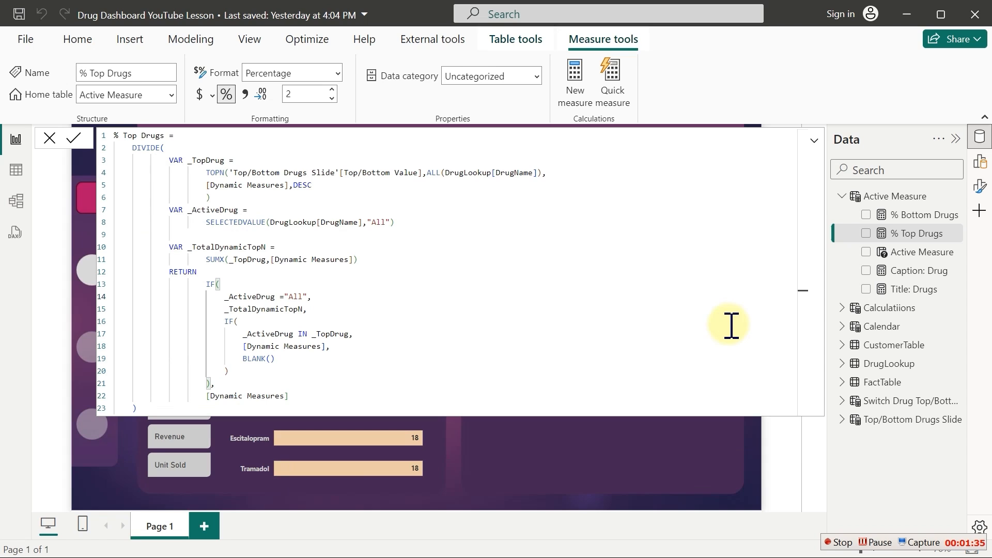
scroll(547, 339, "up", 2)
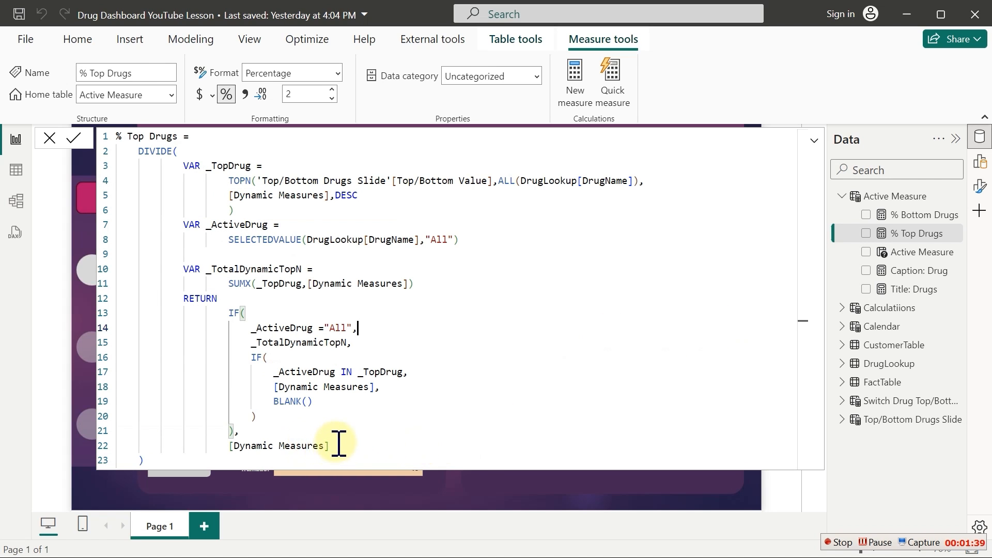
left_click_drag(233, 433, 182, 164)
key("ctrl+c")
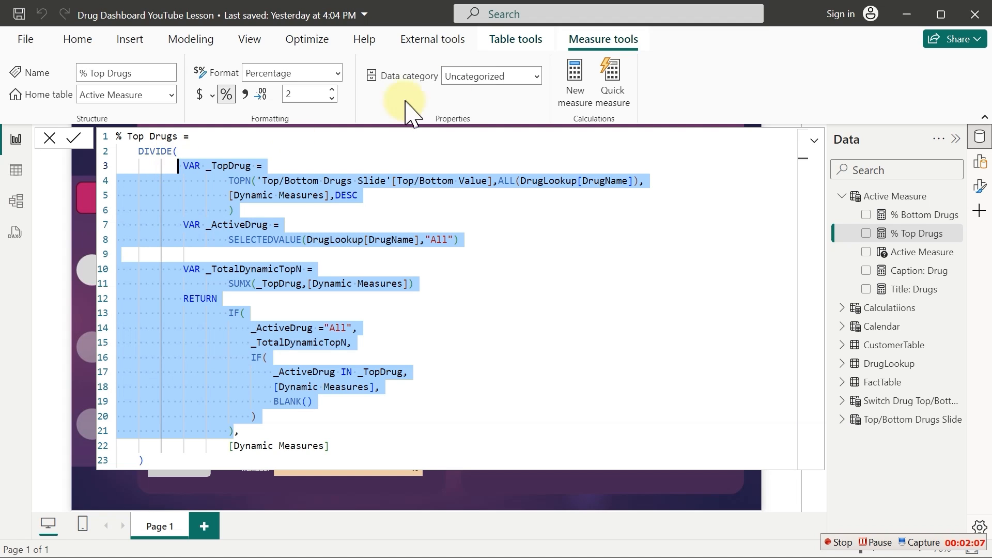
Create a new measure from the copied expression and name it "Top Drugs values =" on a line above the variables
left_click(575, 83)
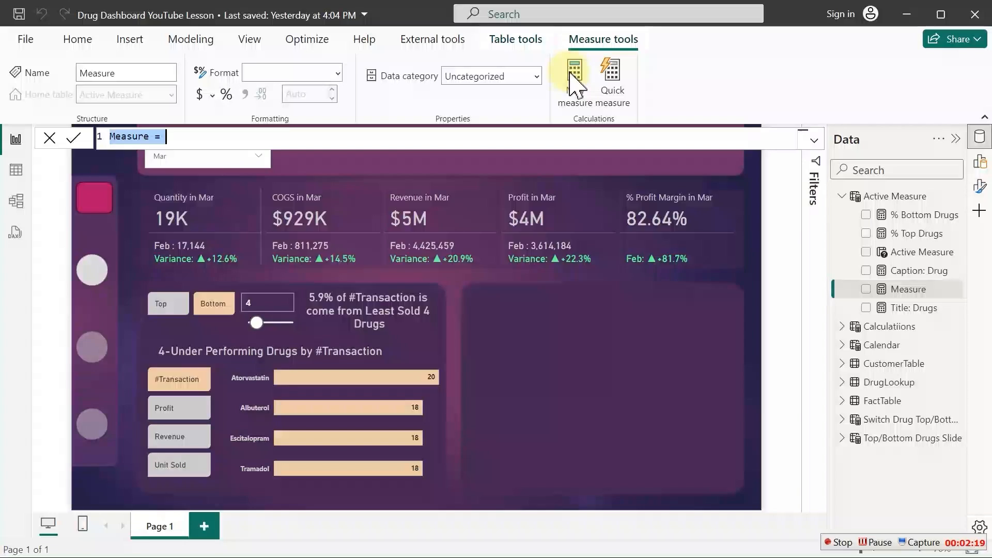
key("ctrl+v")
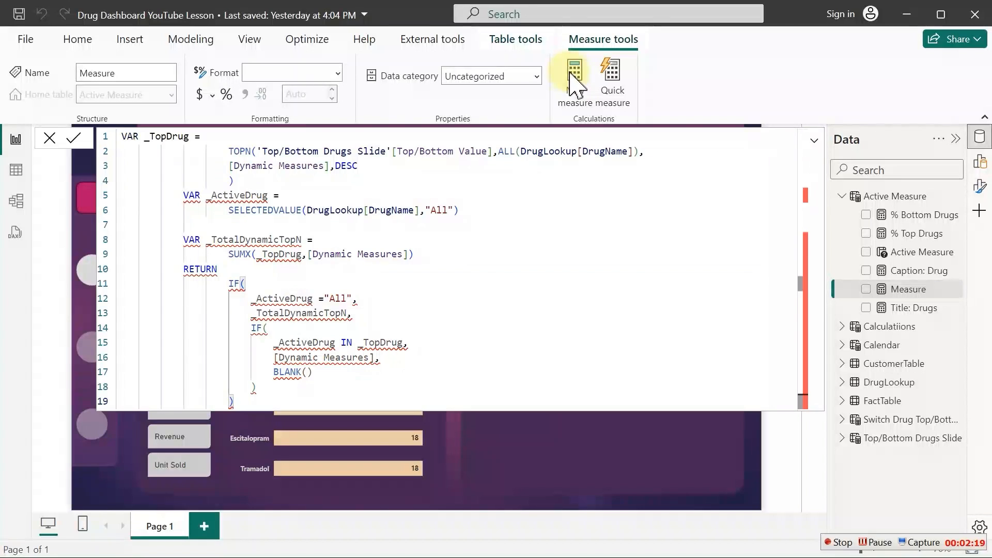
left_click(124, 137)
key("Return")
key("Return")
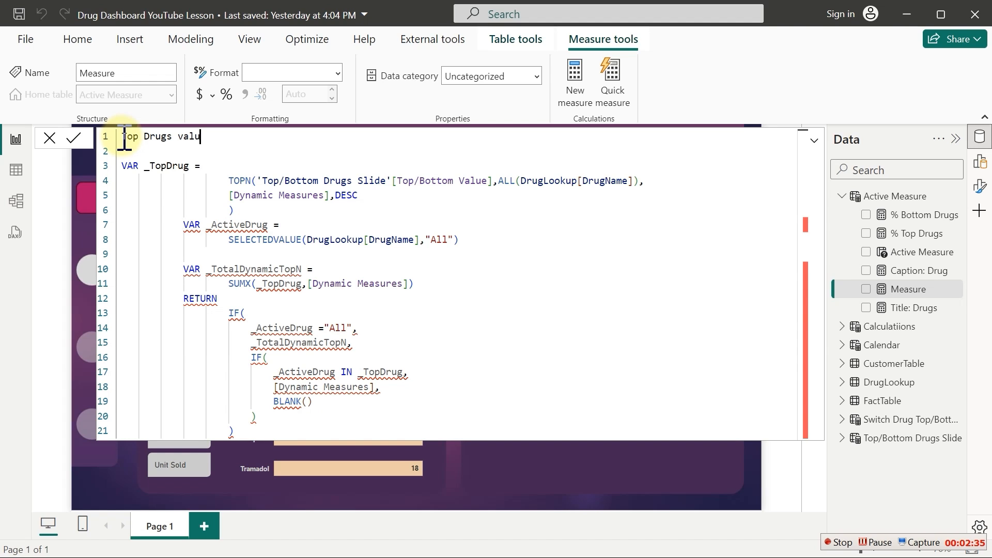
key("BackSpace")
key("BackSpace")
type("lues =")
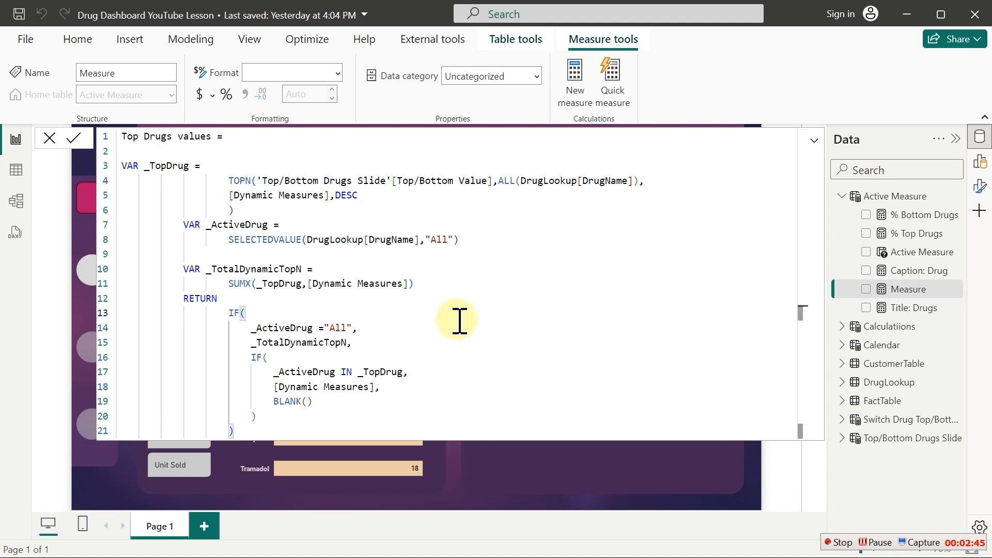
Copy the entire Top Drugs values formula and commit the measure
key("ctrl+a")
key("ctrl+c")
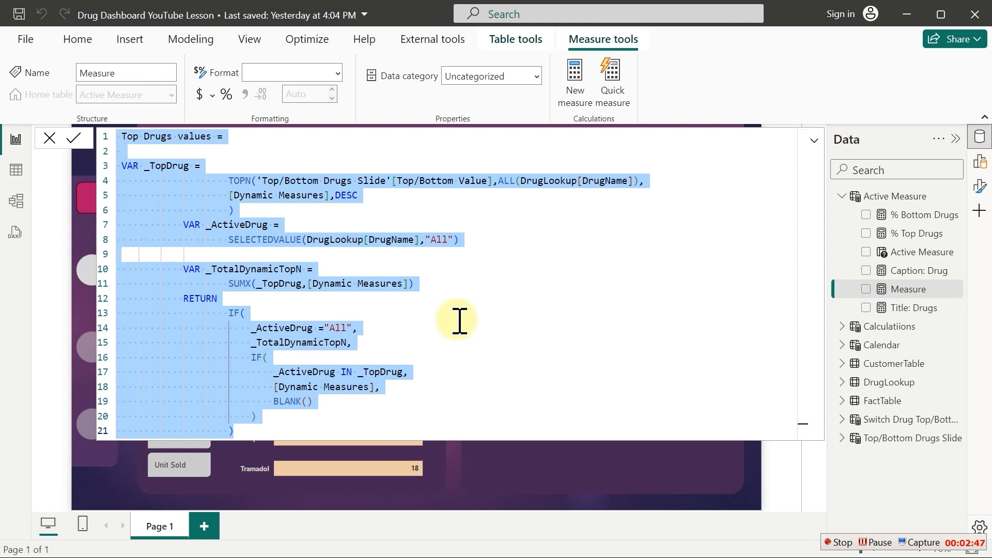
left_click(459, 321)
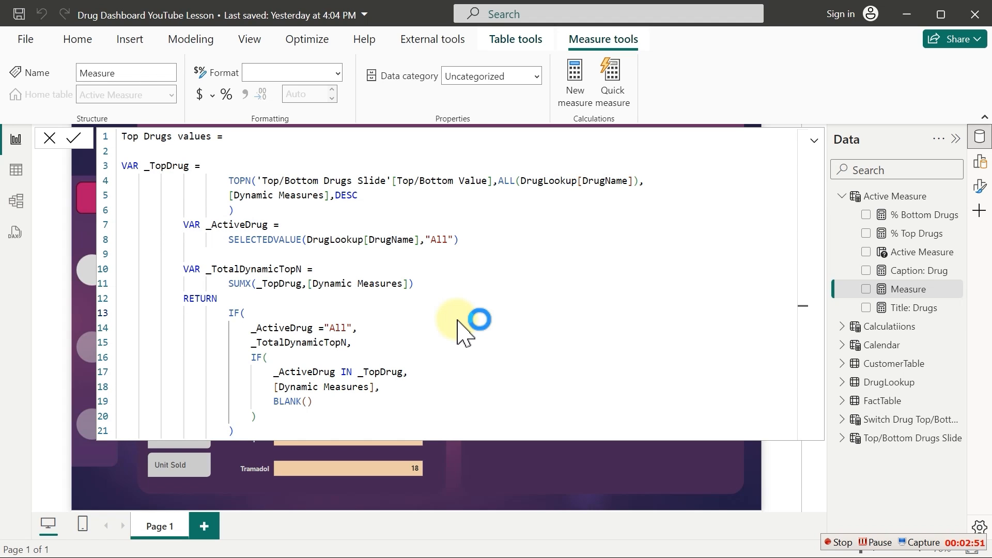
key("Return")
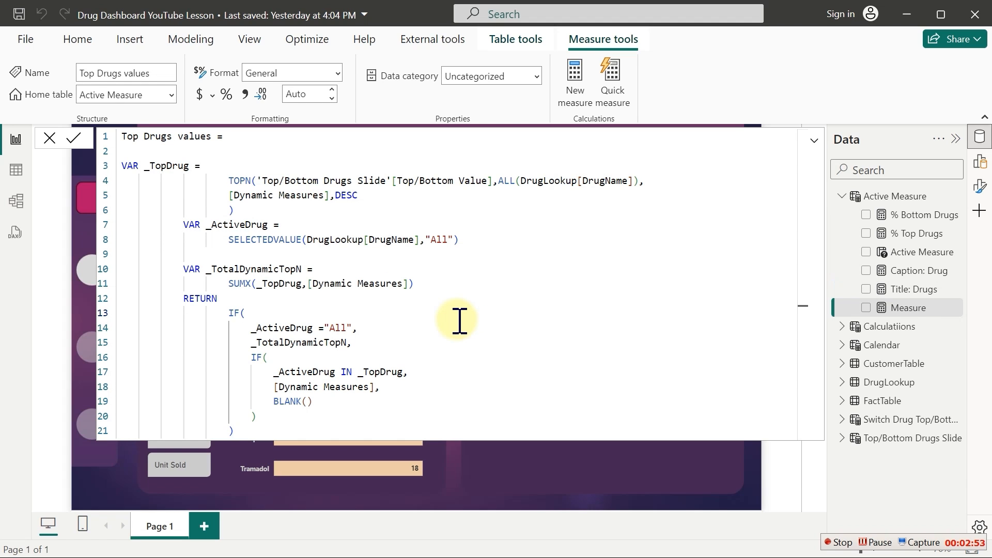
Create another measure from the copied Top Drugs values formula and name it Bottom Drugs values
left_click(575, 83)
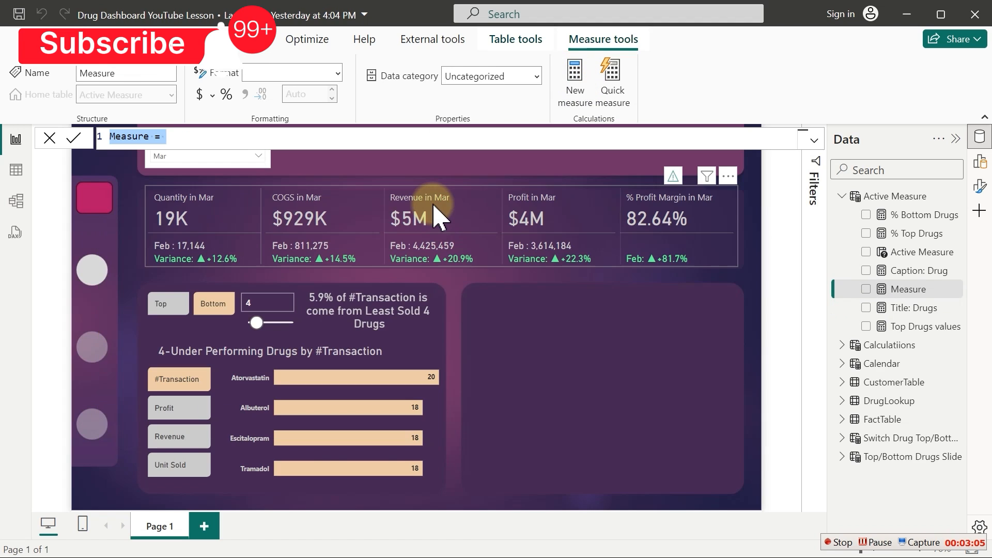
key("ctrl+v")
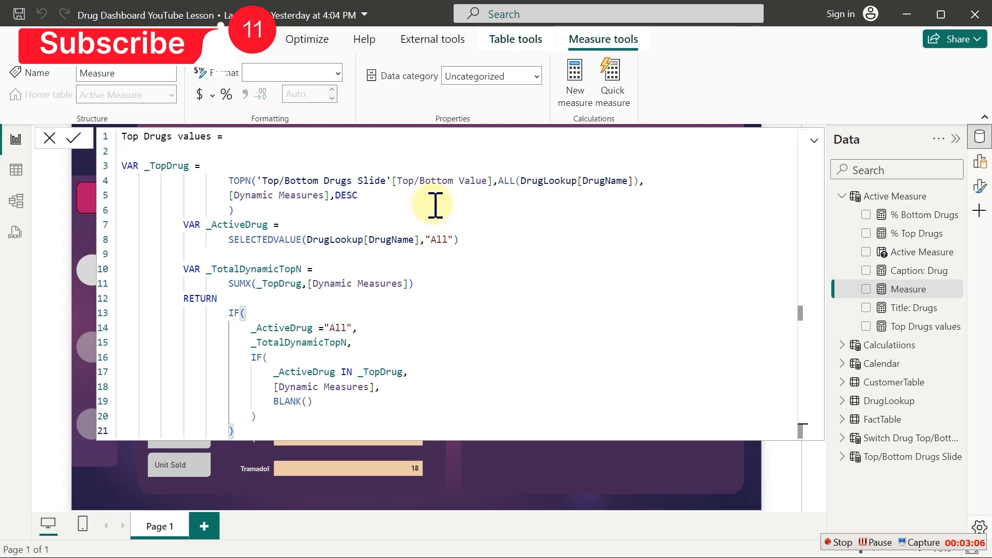
left_click(138, 136)
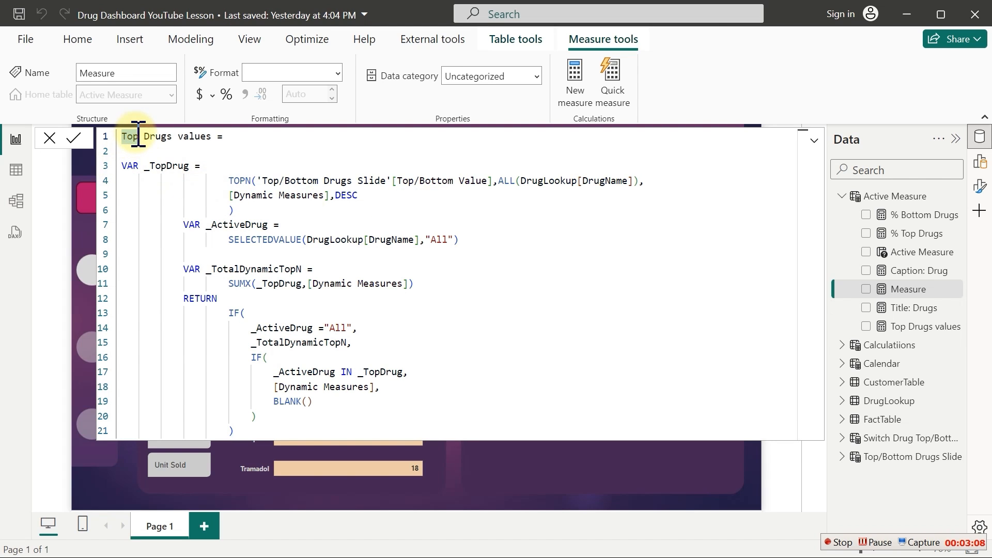
type("Bottom")
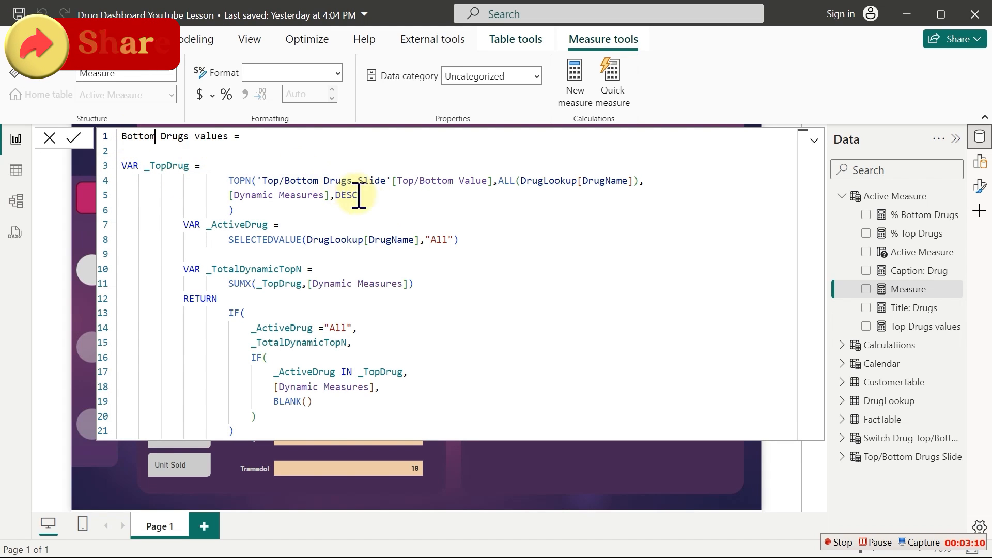
Change the TOPN sort order to ASC in the Bottom Drugs values formula and commit the measure
left_click(357, 196)
key("BackSpace")
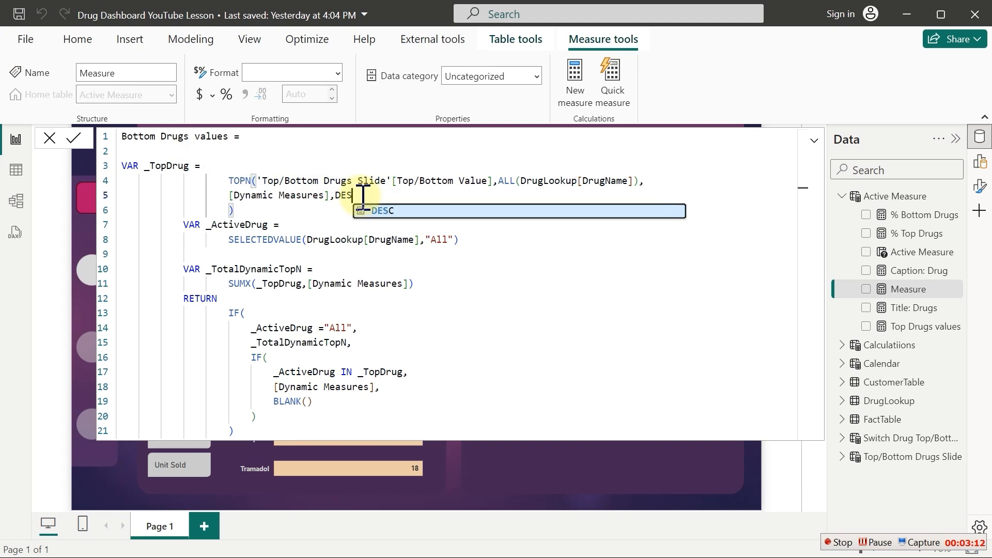
key("BackSpace")
key("BackSpace")
key("BackSpace")
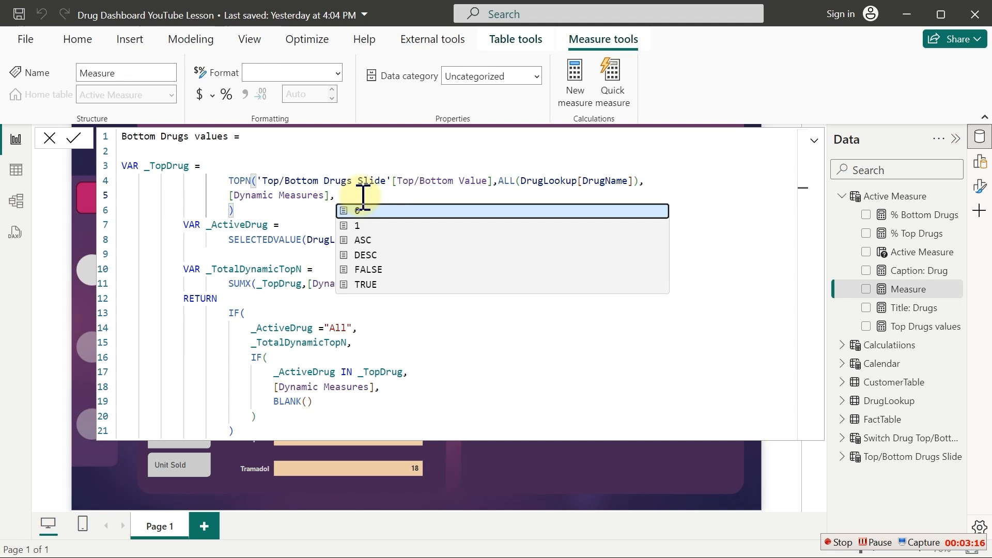
key("Down")
key("Down")
key("Tab")
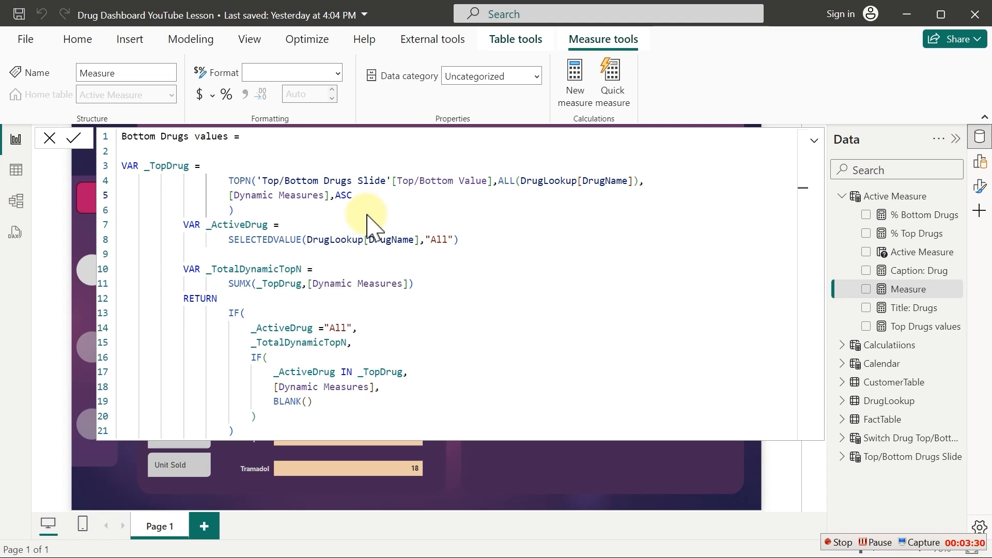
key("Return")
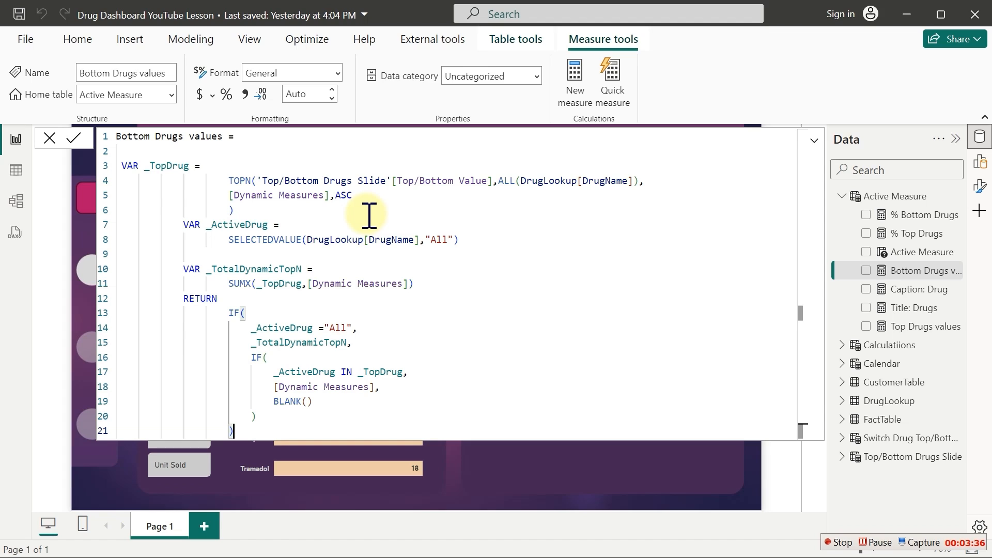
Rename the Bottom Drugs values measure to Value Bottom Drugs in its formula and commit it
left_click(222, 137)
double_click(204, 141)
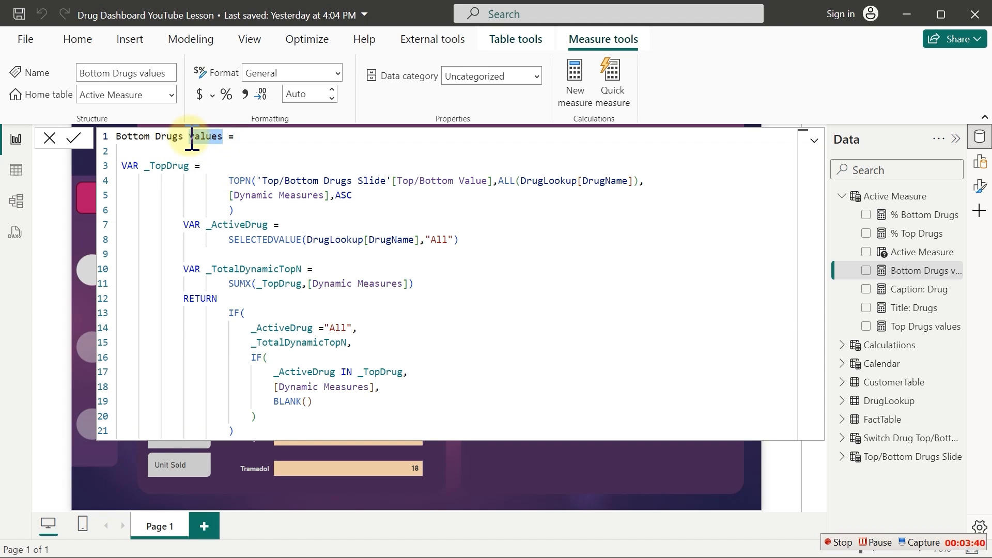
key("BackSpace")
key("Home")
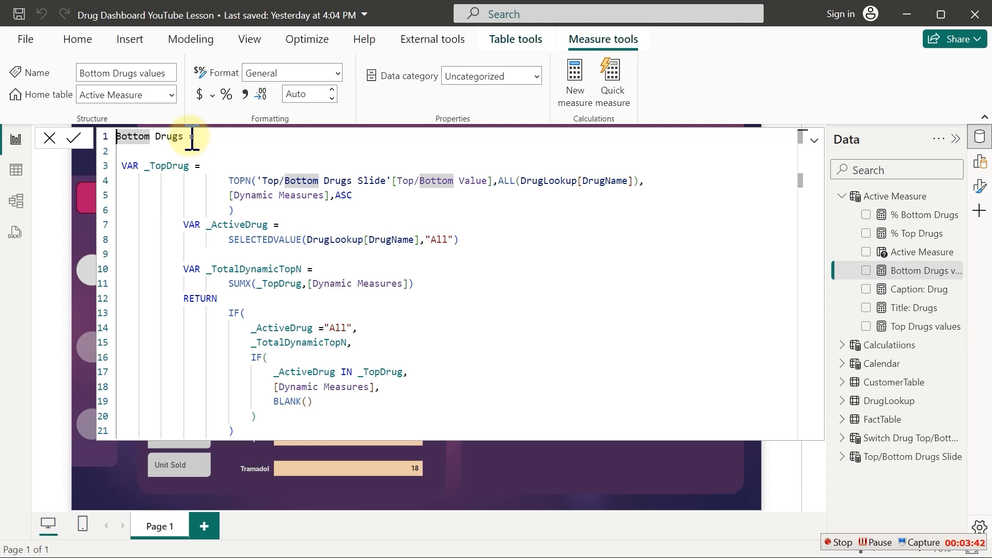
left_click(191, 140)
type("Va")
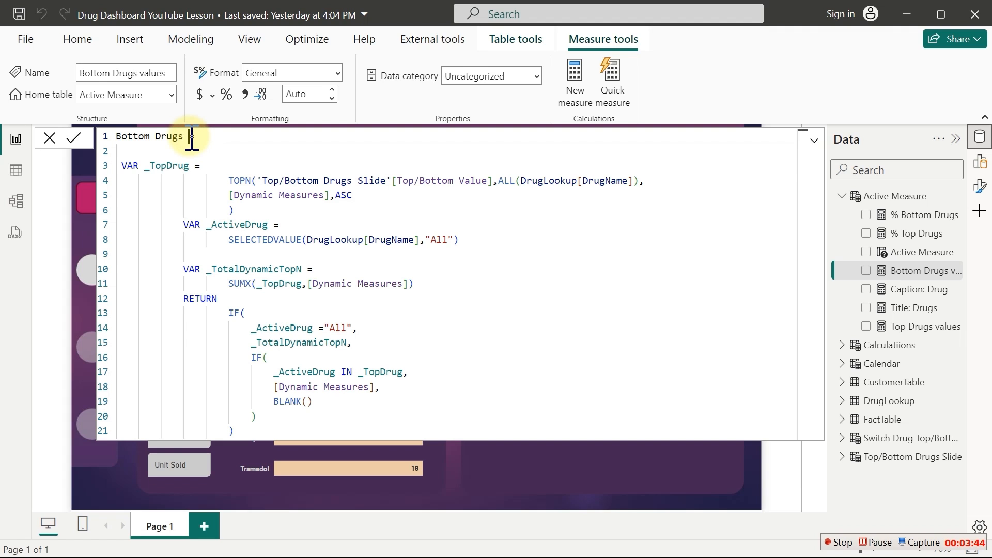
type("Valu")
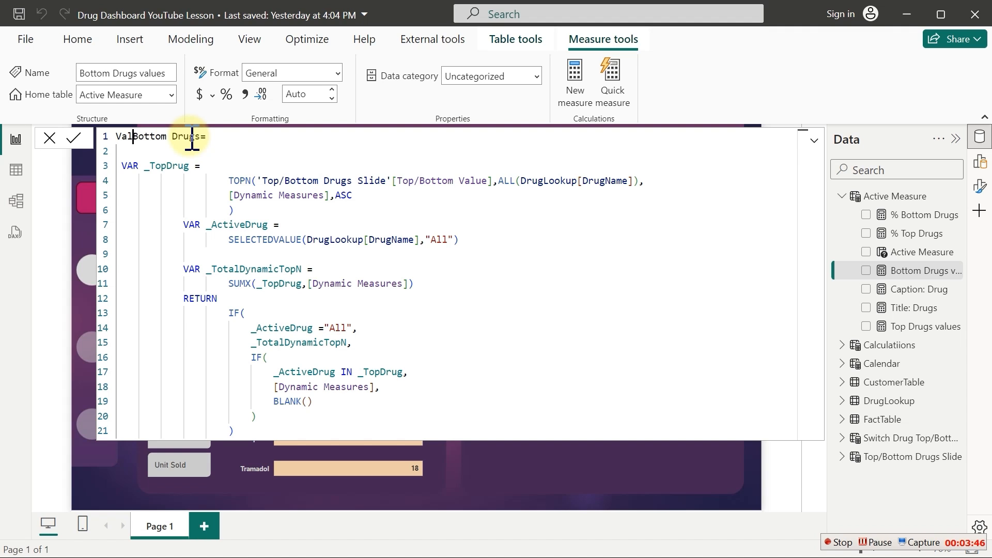
type("e")
key("Return")
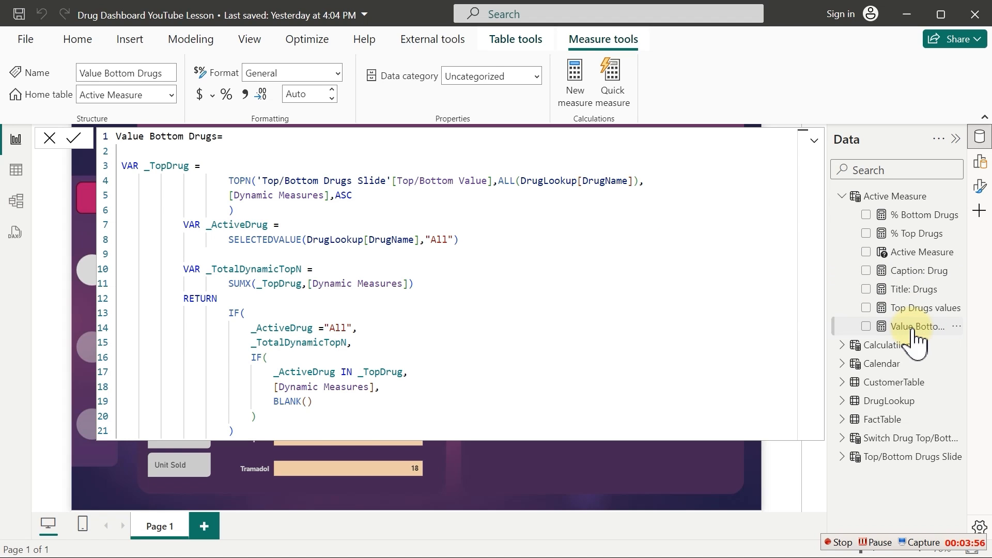
Rename the Top Drugs values measure to Values Top Drugs in its formula and commit it
left_click(919, 327)
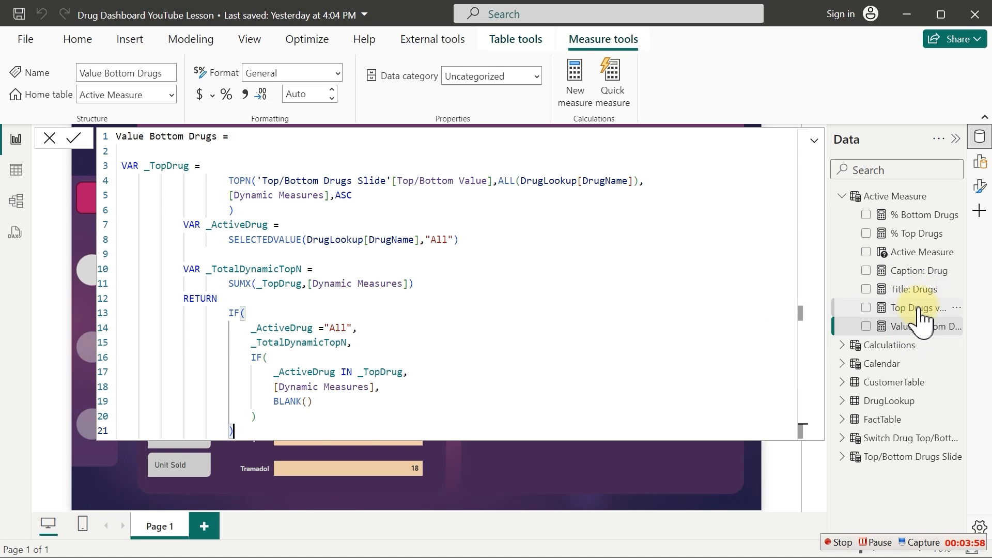
left_click(916, 308)
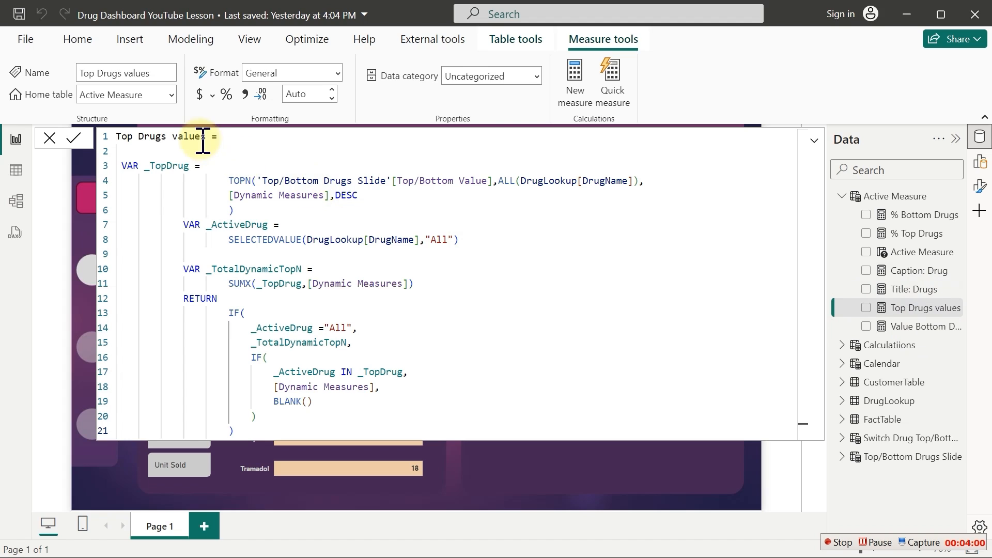
left_click_drag(208, 139, 176, 139)
key("BackSpace")
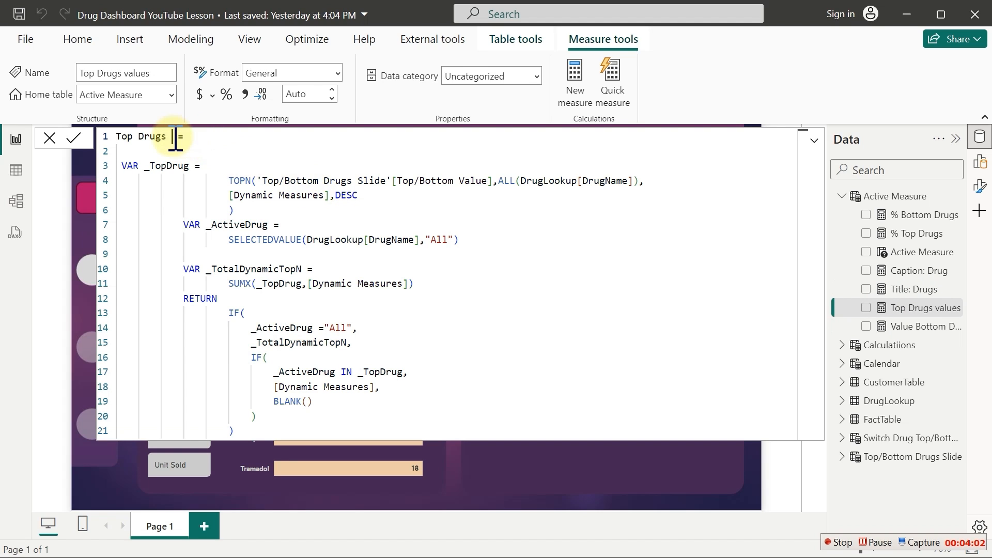
type("Values")
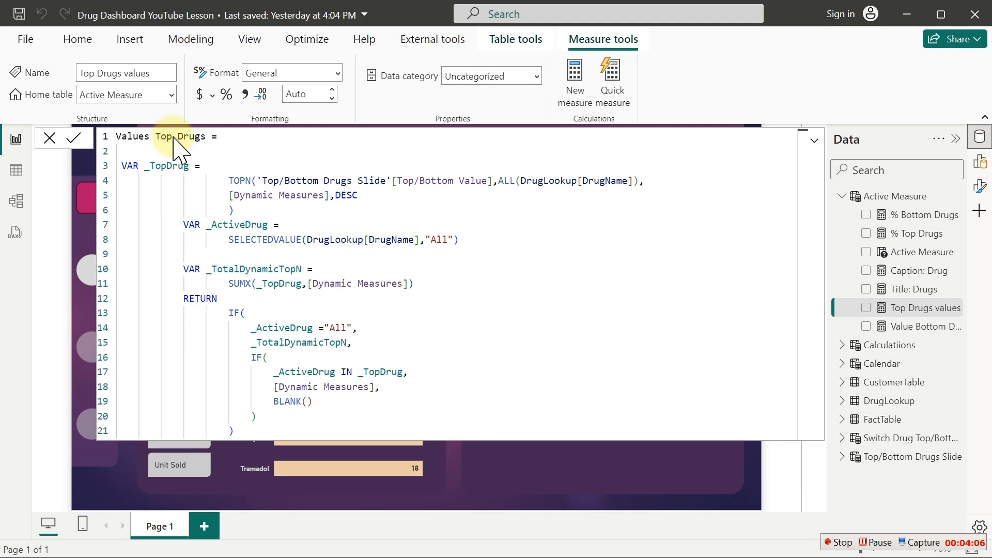
key("Return")
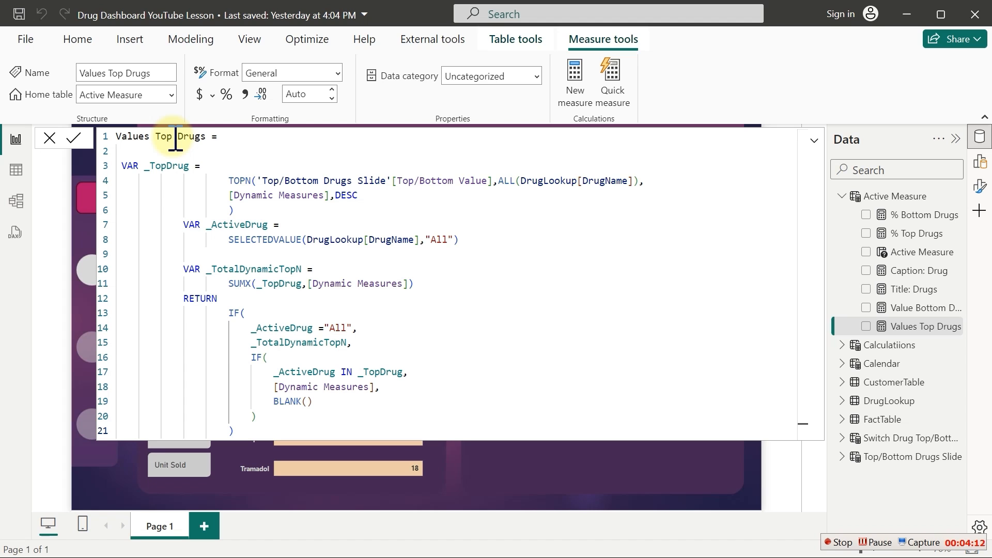
Add a new card visual to the report page showing the Value Bottom Drugs measure
left_click(501, 460)
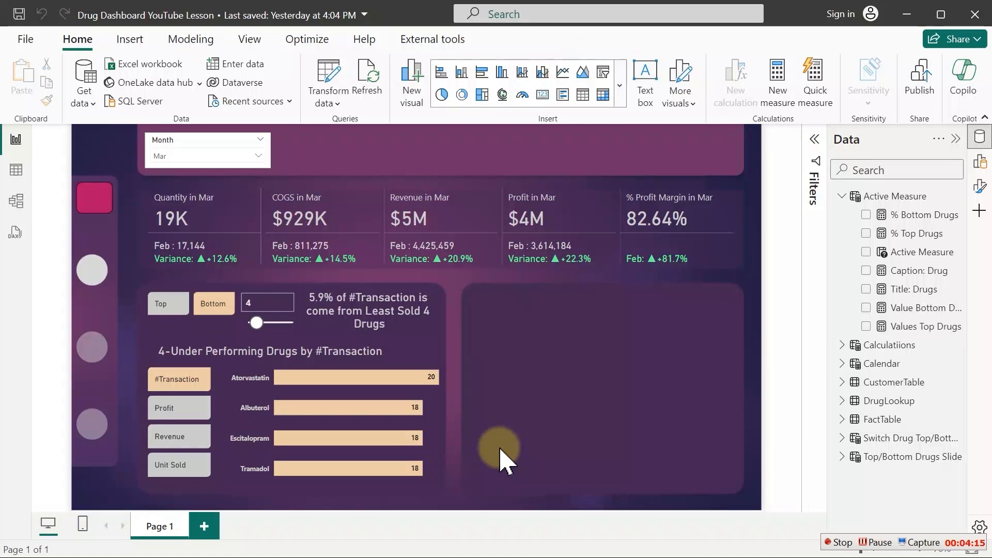
left_click(867, 308)
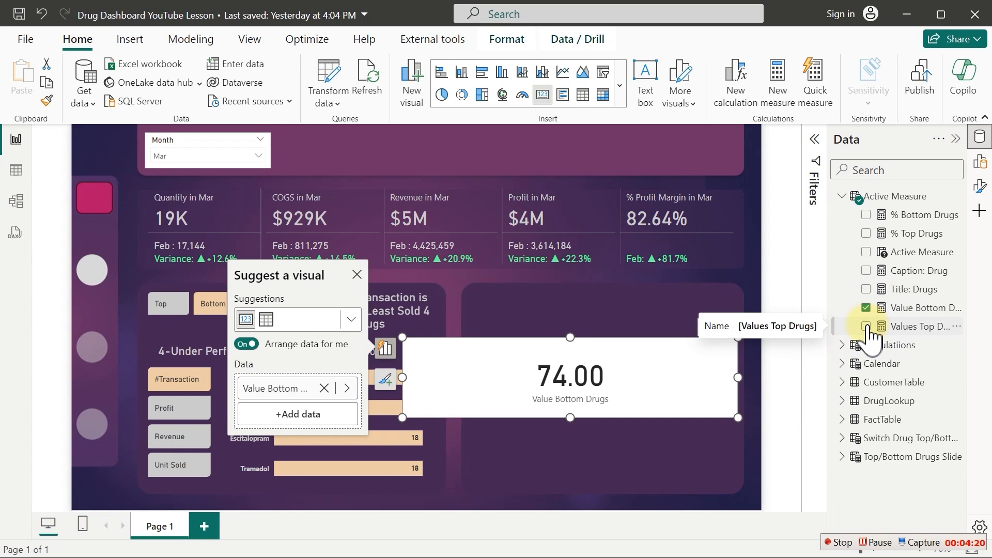
Add the Values Top Drugs measure to the Value Bottom Drugs card and narrow the card to fit the empty panel
left_click(867, 327)
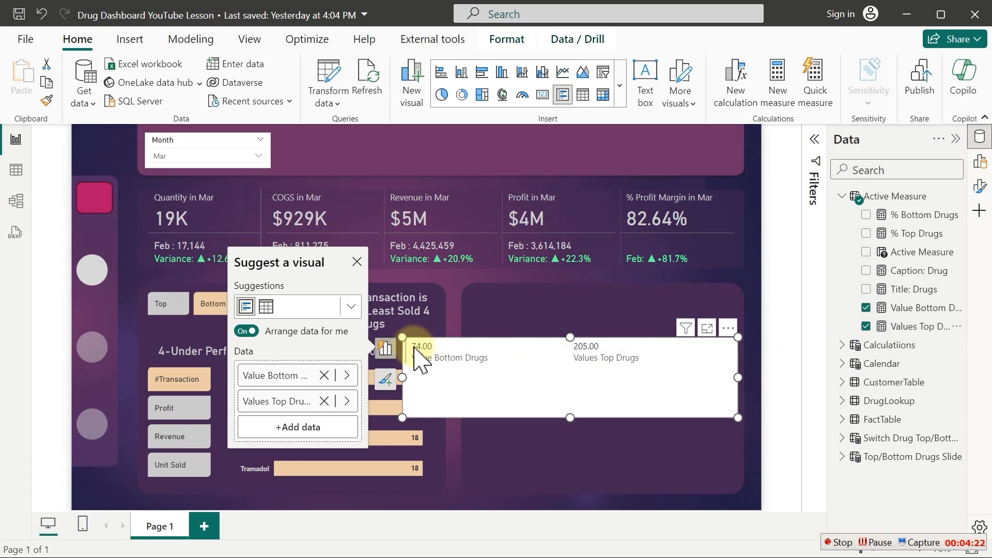
left_click_drag(415, 347, 495, 331)
left_click(579, 435)
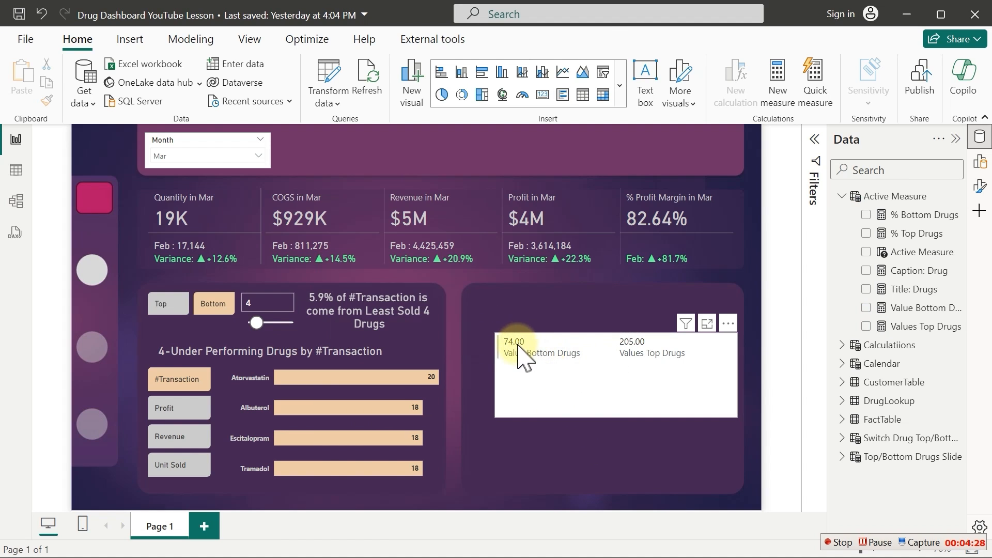
Format the Value Bottom Drugs and Values Top Drugs measures as dollar currency
left_click(646, 377)
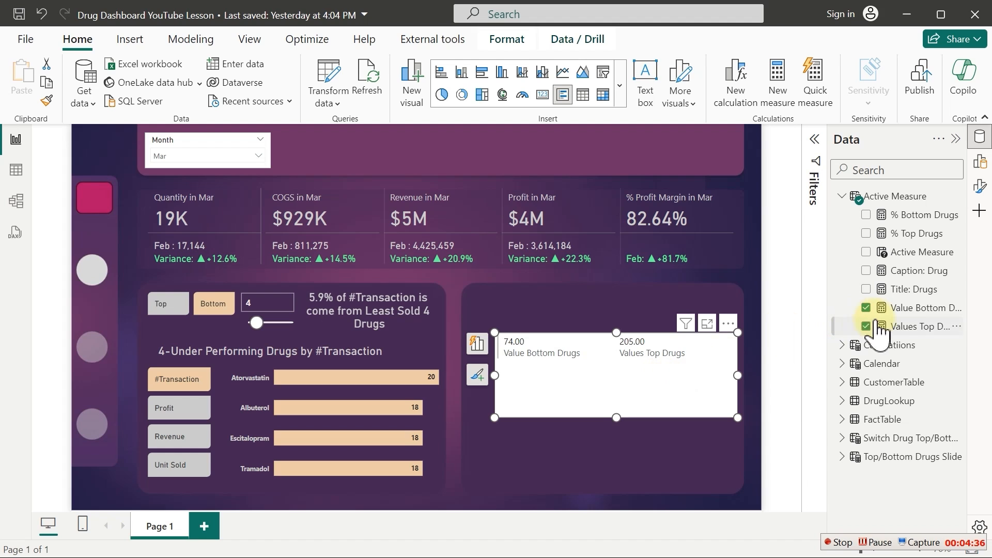
left_click(912, 310)
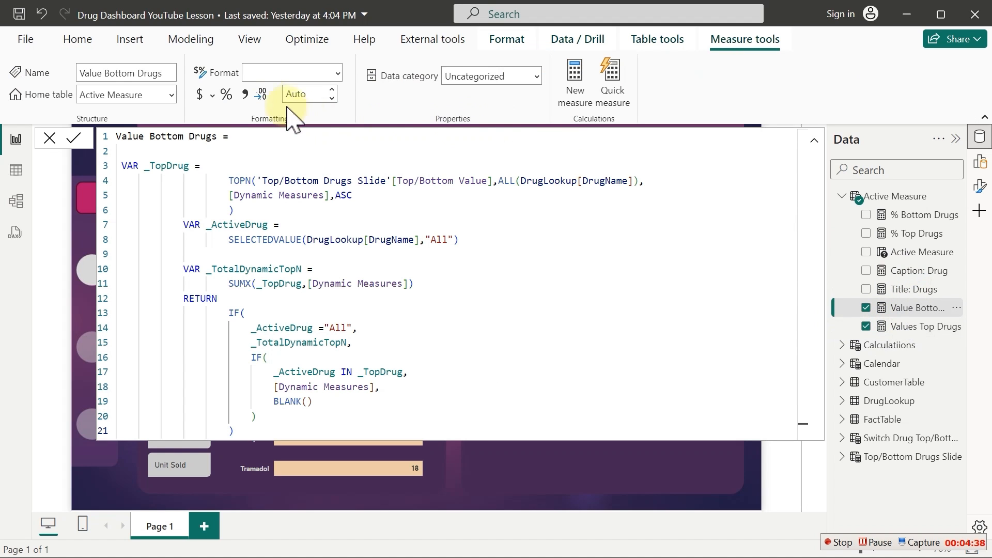
left_click(198, 97)
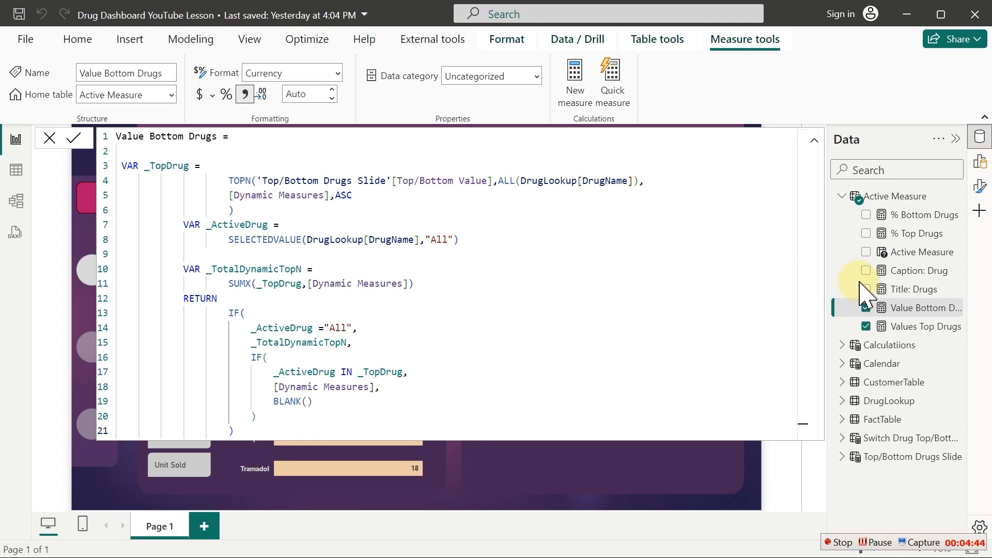
left_click(916, 331)
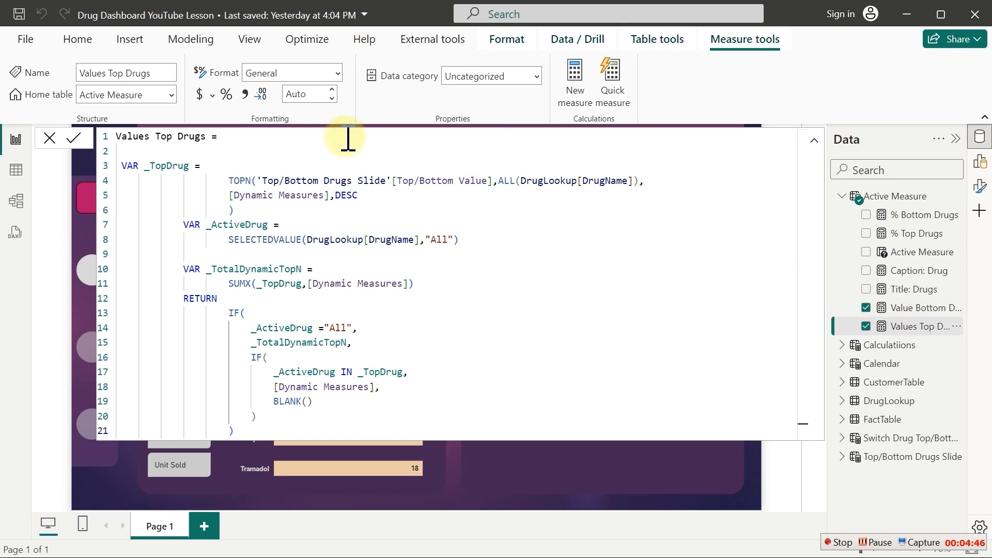
left_click(200, 94)
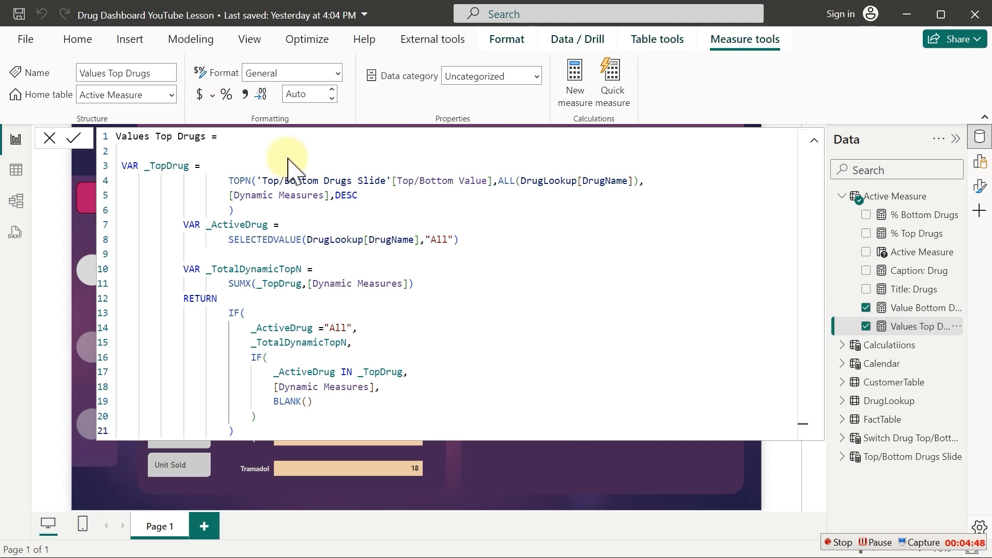
left_click(605, 478)
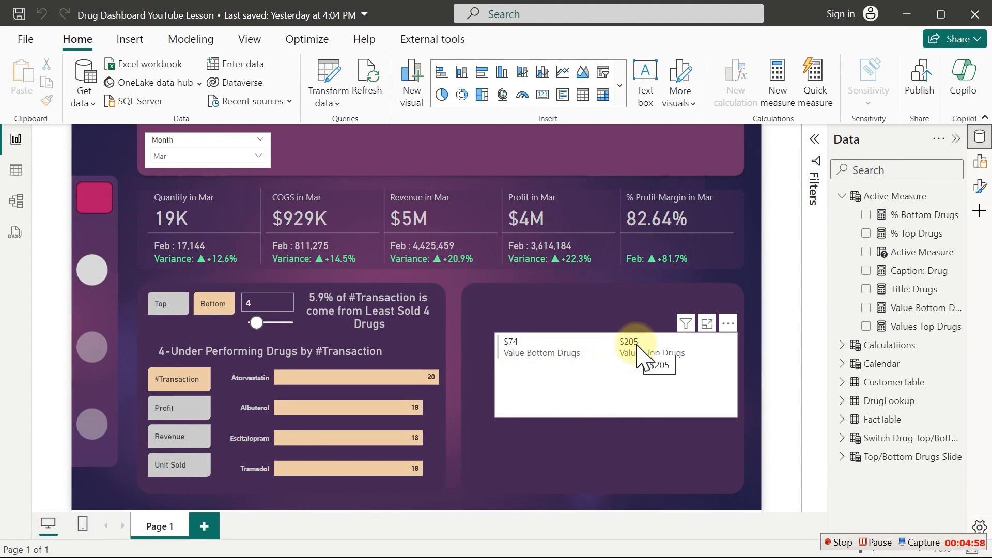
Check the card's values with the drug ranking on Top, the measure on Profit, and the ranking back on Bottom
left_click(177, 314)
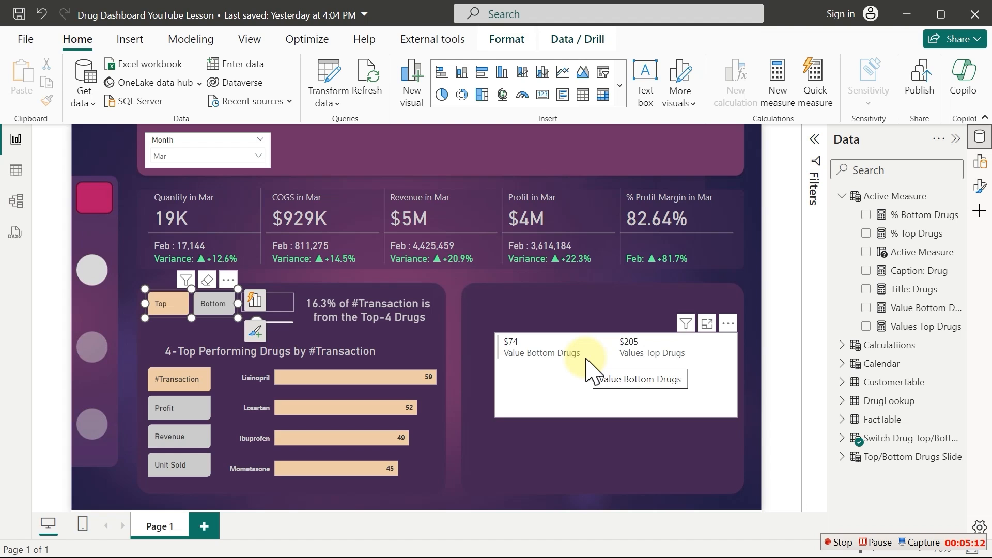
left_click(190, 410)
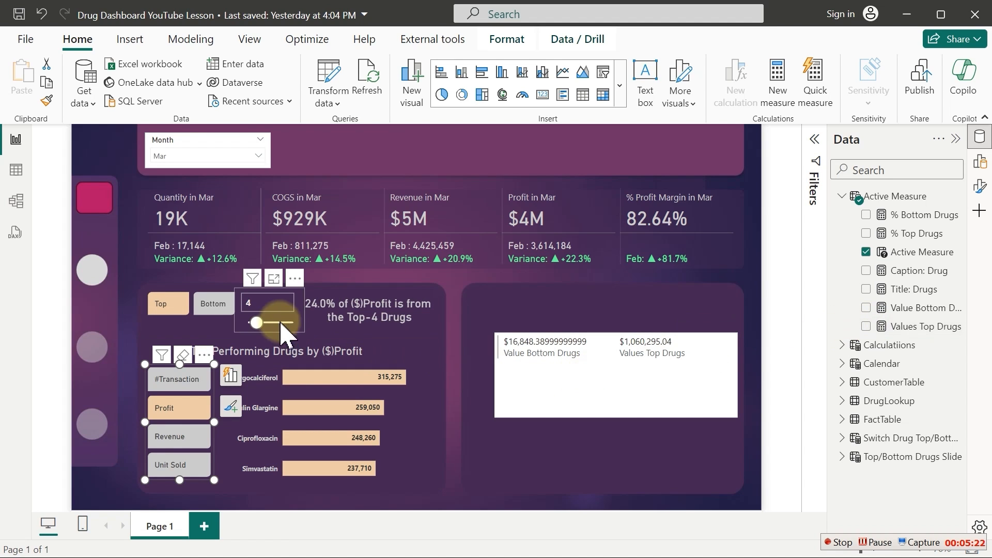
left_click(209, 308)
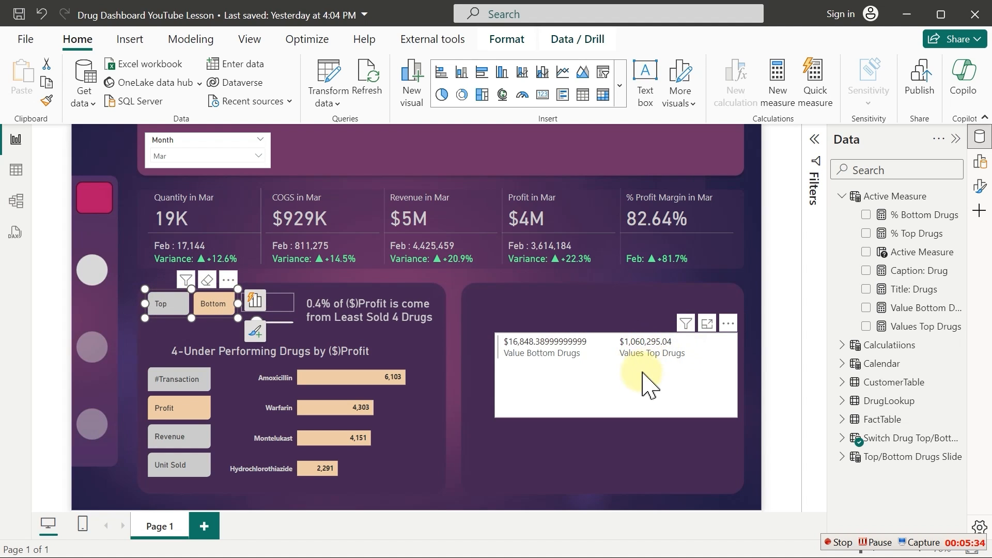
Set Value Bottom Drugs and Values Top Drugs to 0 decimal places and move their card to the panel's upper edge
left_click_drag(643, 380, 641, 385)
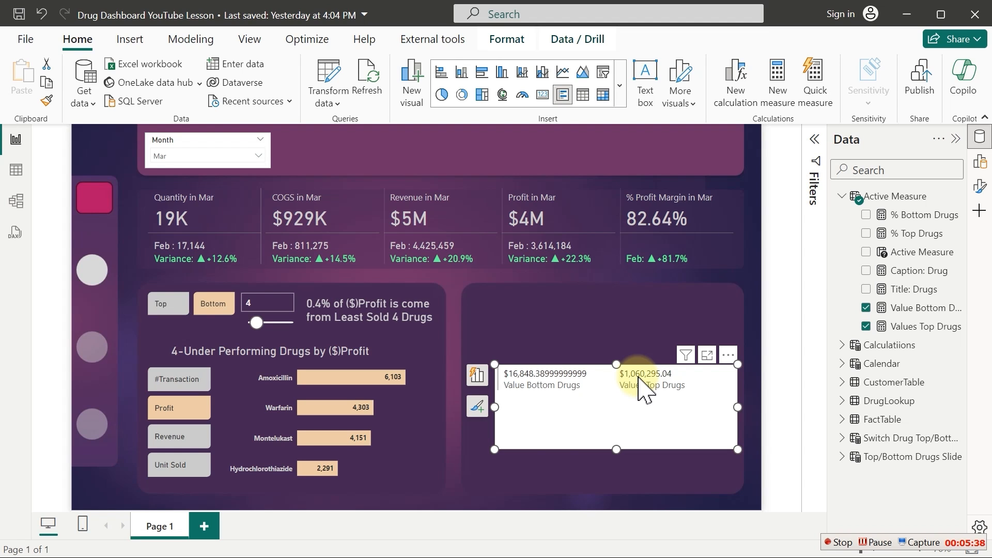
left_click(916, 308)
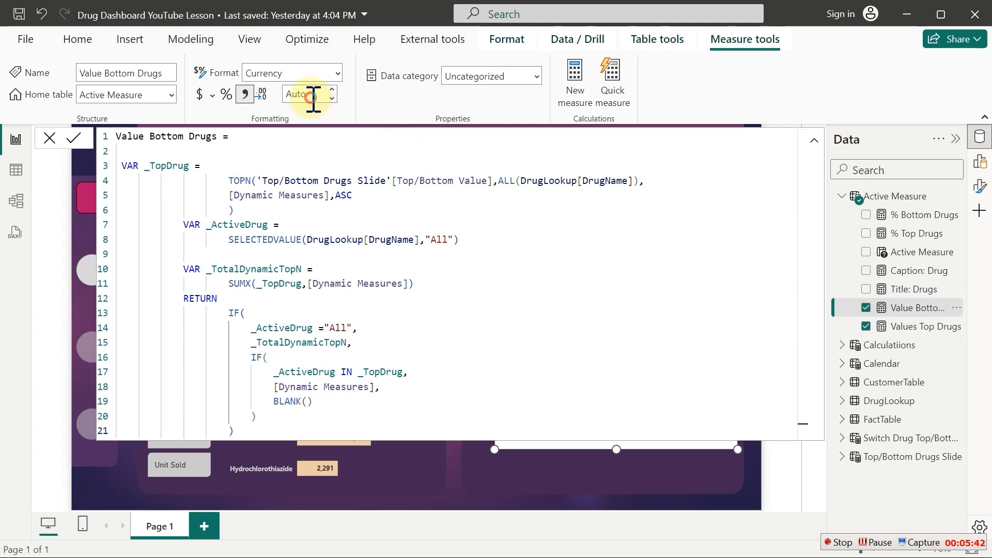
left_click(313, 96)
type("0")
key("Return")
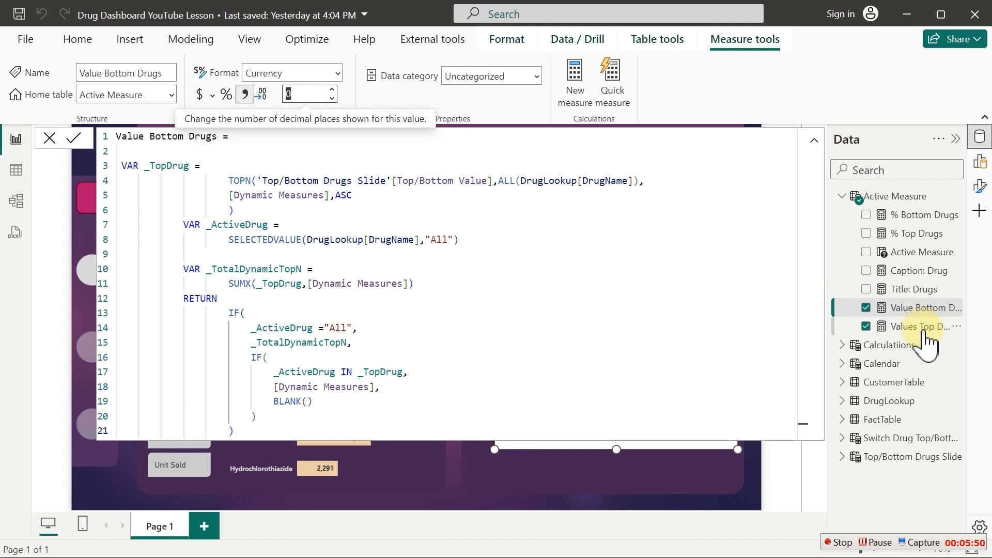
left_click(925, 329)
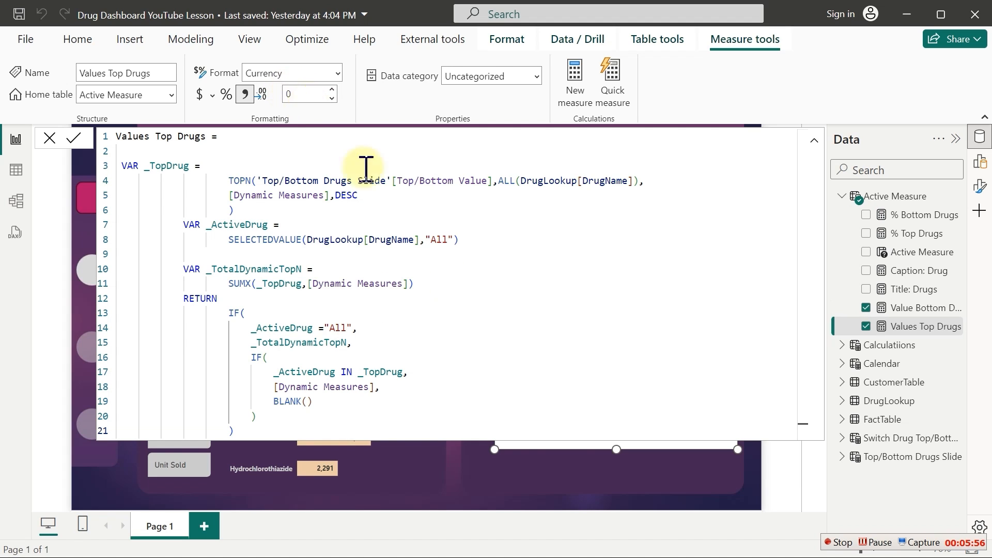
left_click(574, 486)
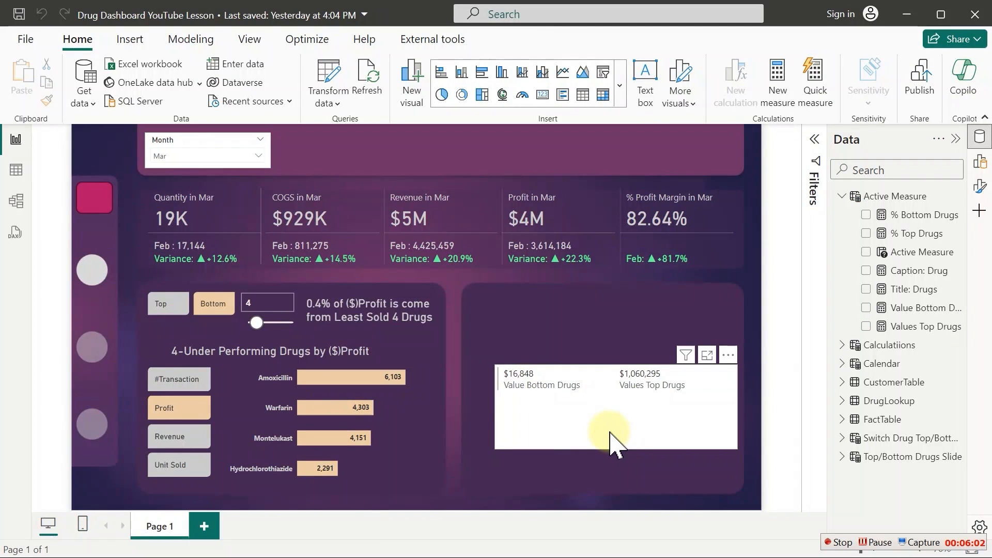
left_click_drag(610, 440, 602, 342)
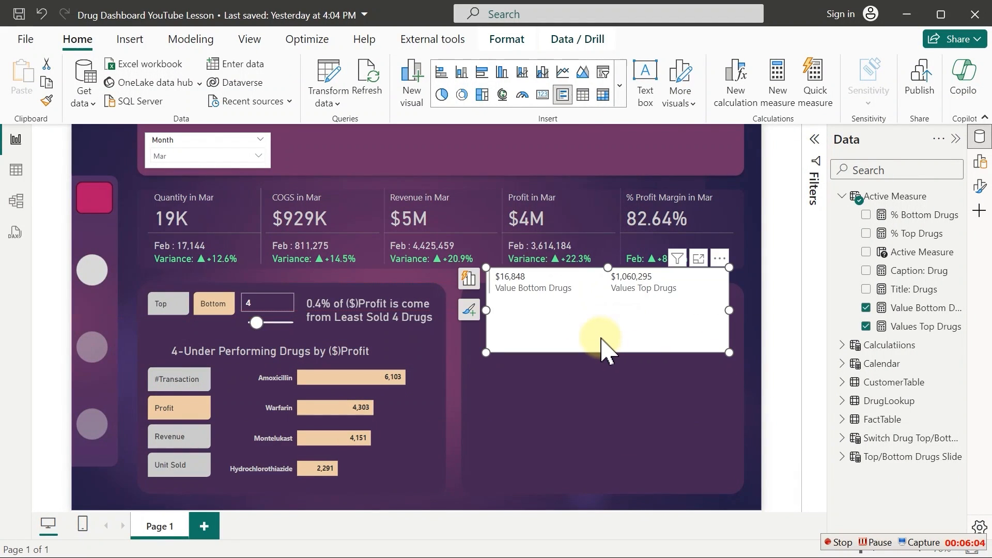
left_click(617, 395)
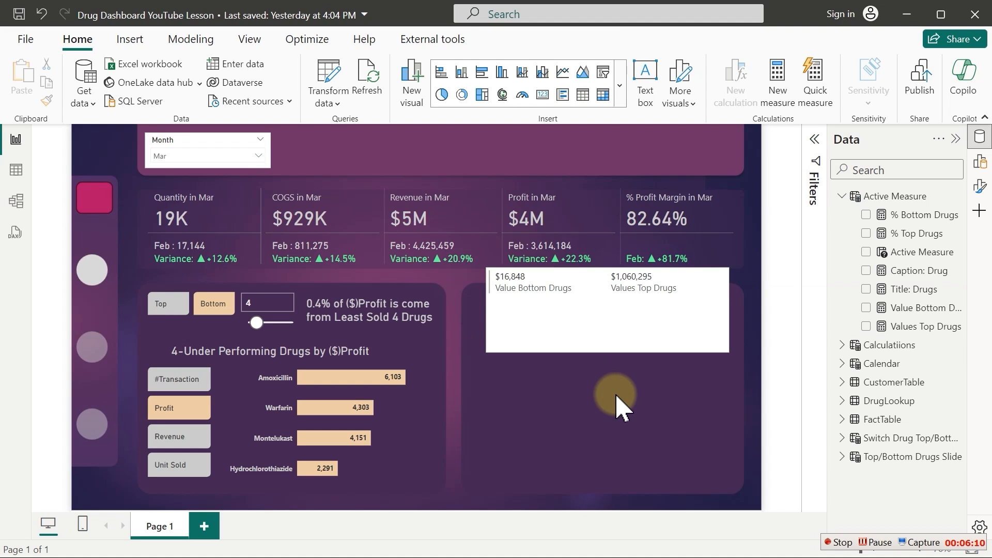
Toggle the drug ranking to Top and back to Bottom, select Revenue as the measure, and set the number of drugs to 5
left_click(170, 309)
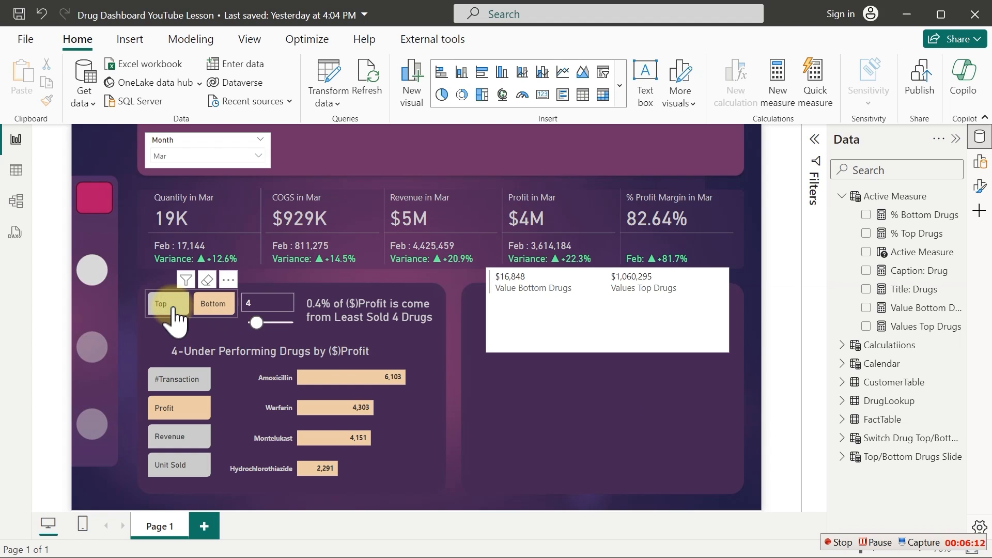
left_click(204, 309)
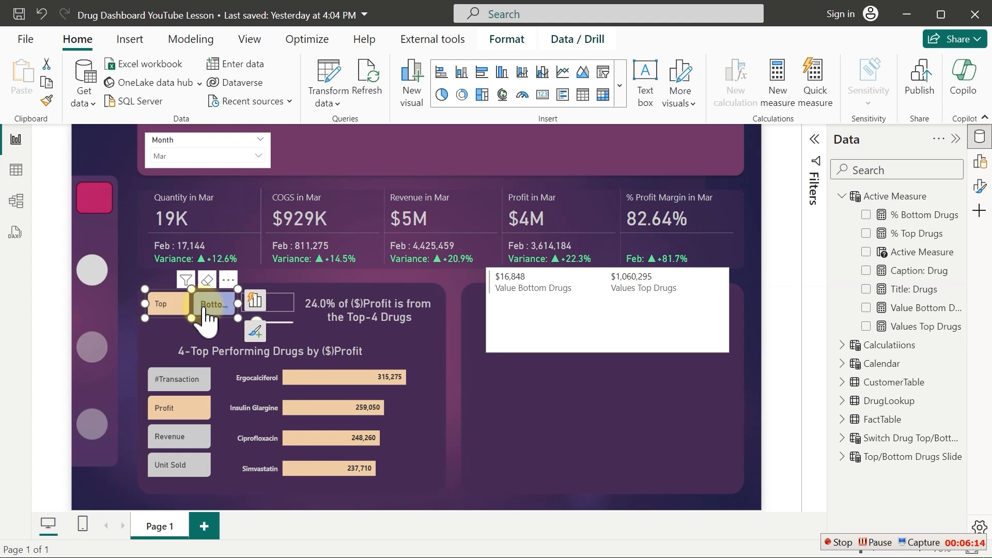
left_click(185, 443)
left_click(268, 296)
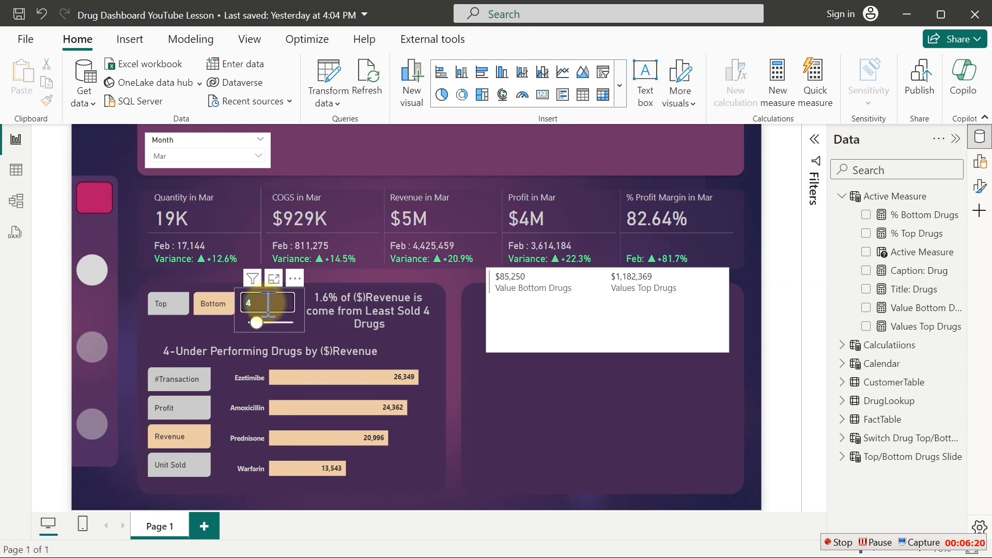
key("Return")
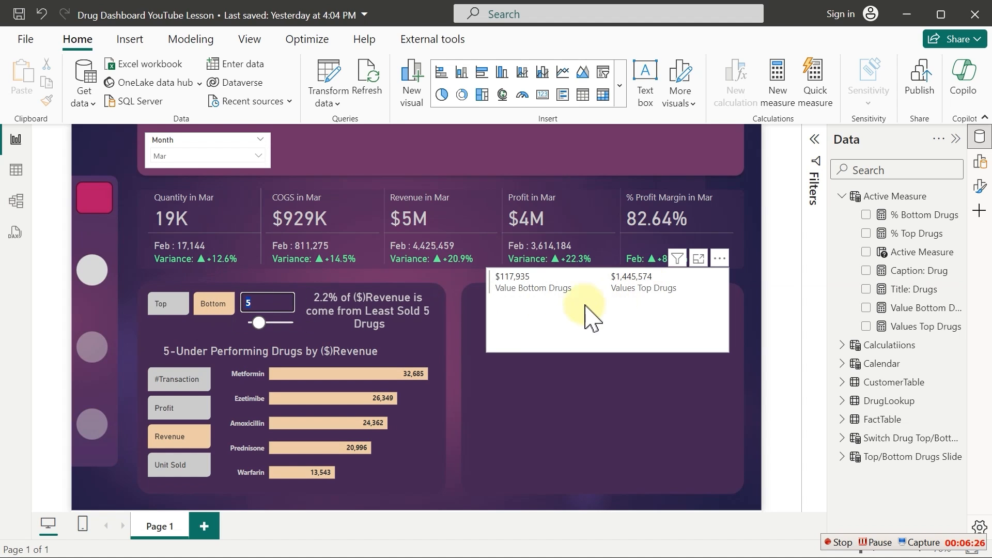
Create a new measure in the Active Measure table
right_click(915, 253)
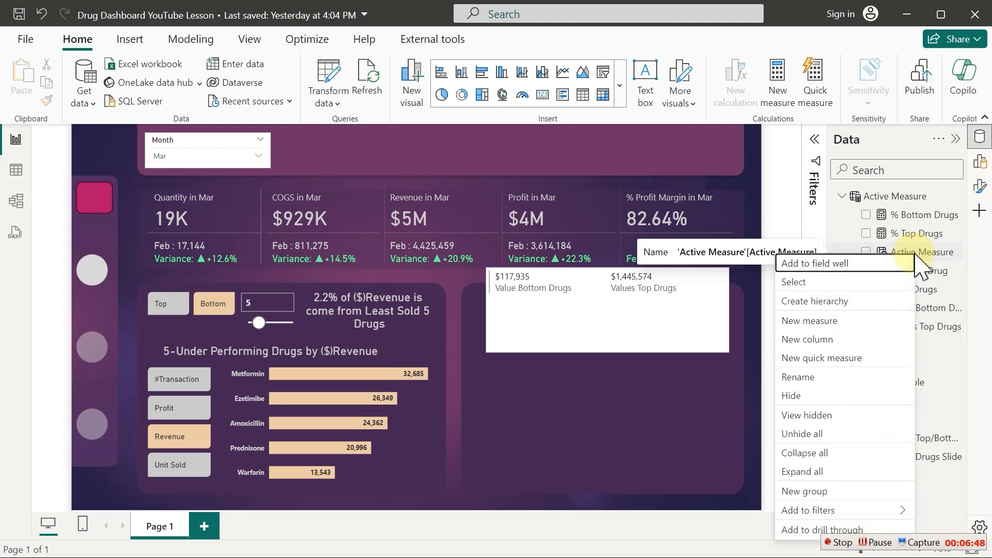
left_click(810, 320)
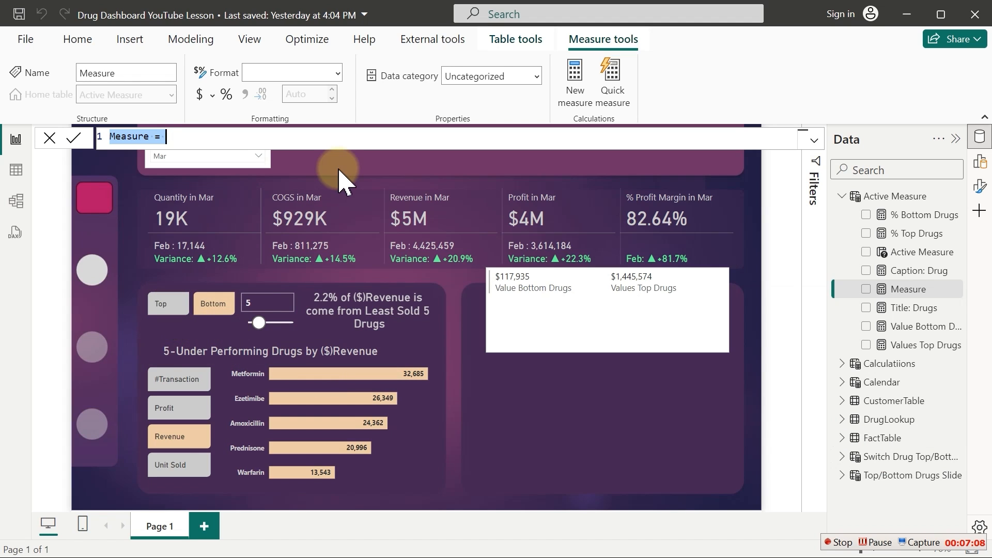
key("ctrl+plus")
key("ctrl+plus")
key("ctrl+plus")
key("ctrl+plus")
key("ctrl+plus")
key("ctrl+plus")
key("ctrl+plus")
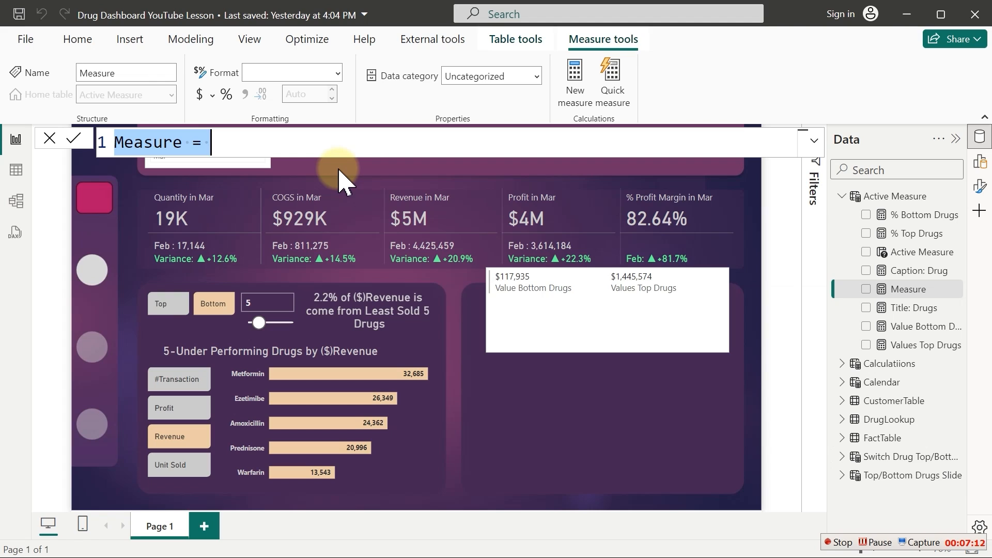
Name the new measure "Caption Value: Drugs" in its formula
type("Caption:")
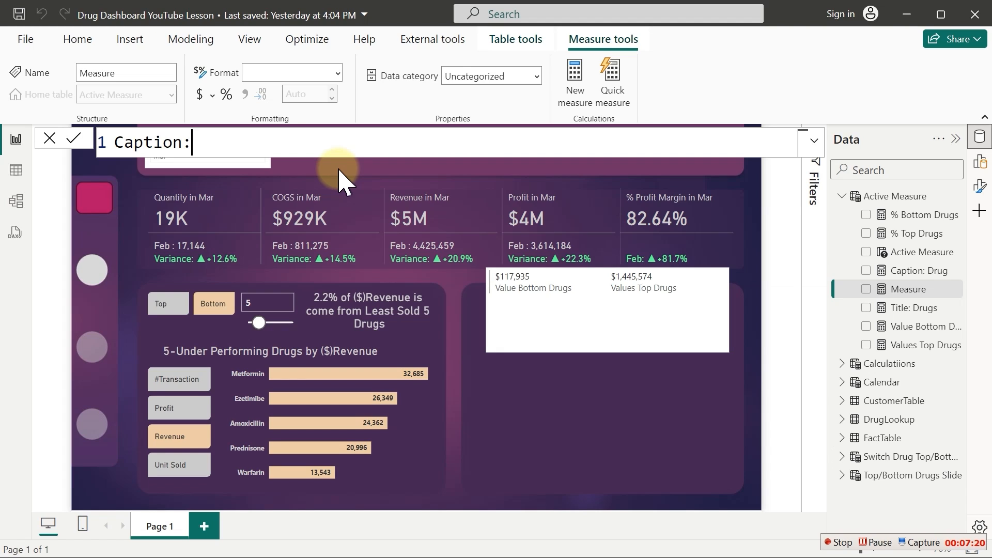
key("BackSpace")
type("Vlue")
key("BackSpace")
key("BackSpace")
key("BackSpace")
type("alue: Dru")
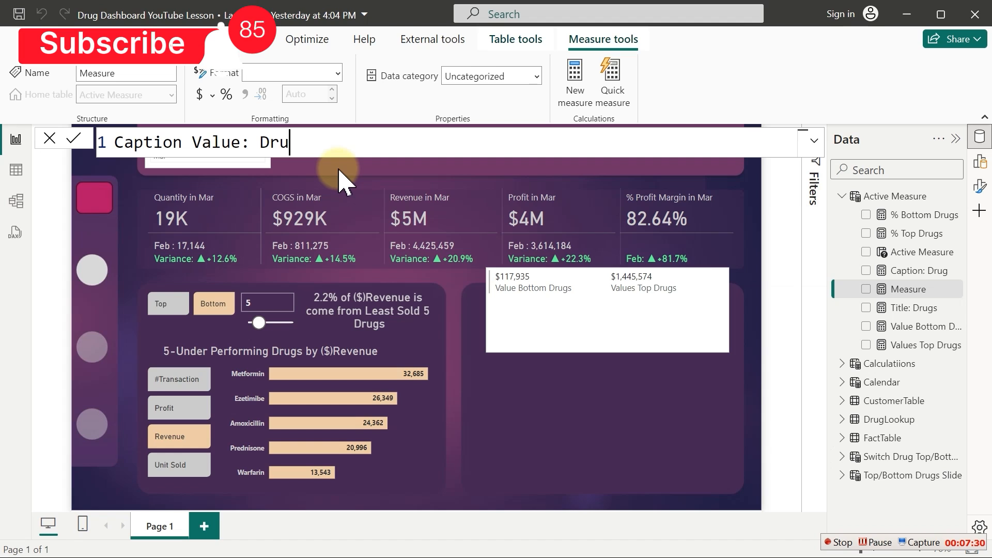
type("gs =")
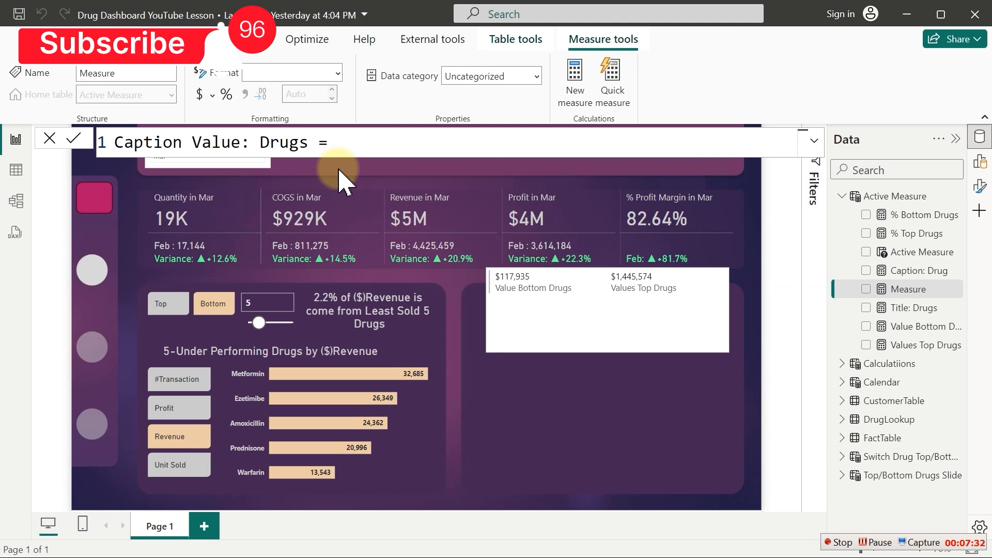
Declare a variable named _ActiveTopBottom on a new line of the Caption Value: Drugs formula
key("shift+Return")
key("Tab")
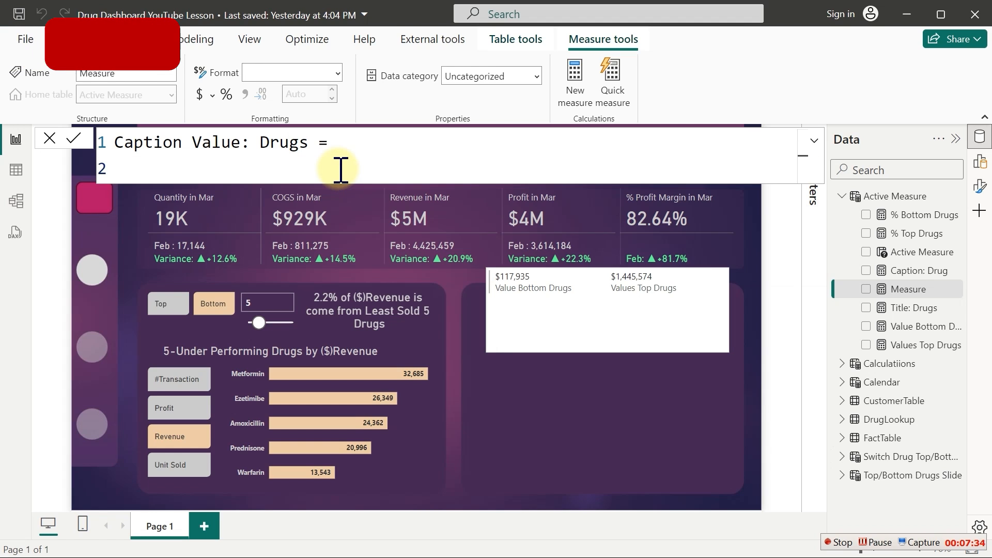
type("var")
key("Tab")
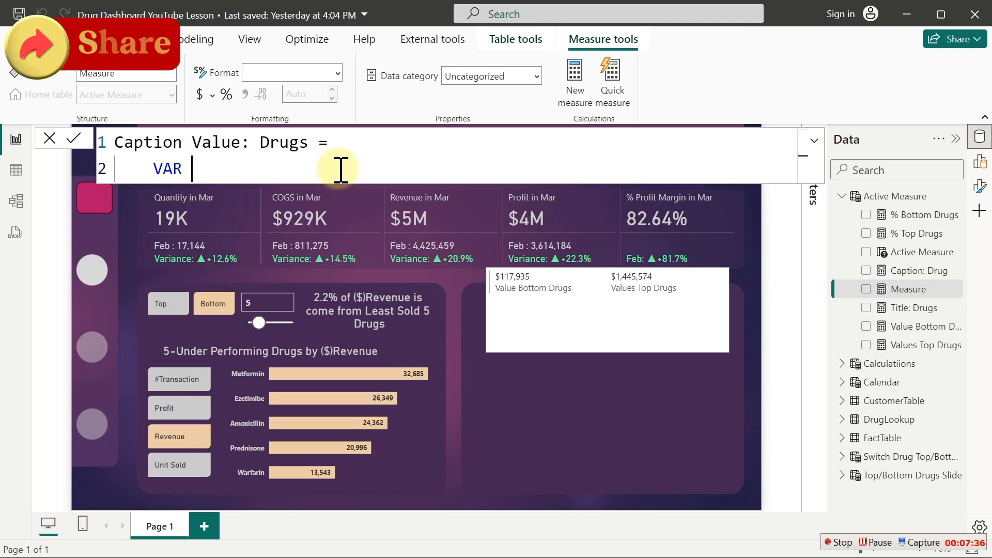
type("_")
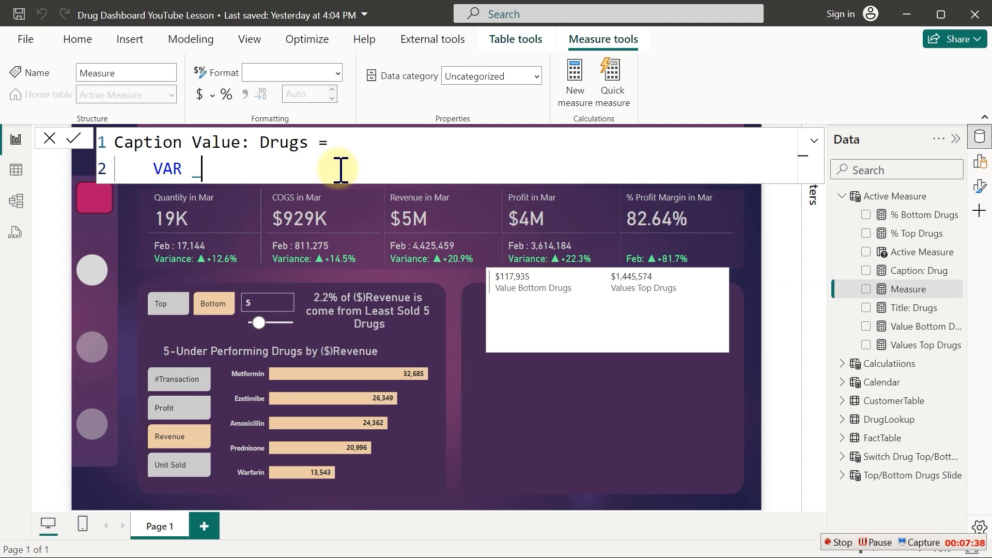
type("Active")
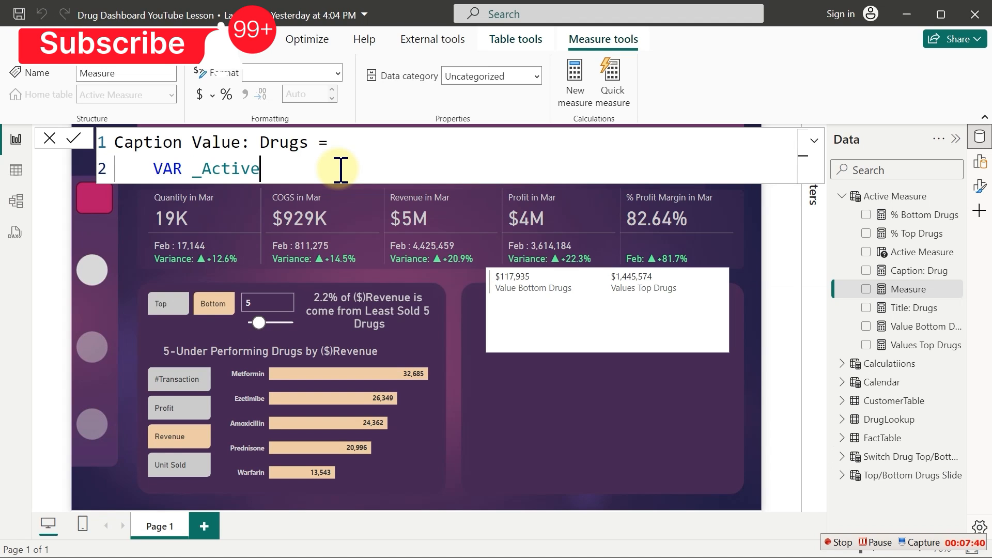
type("Top")
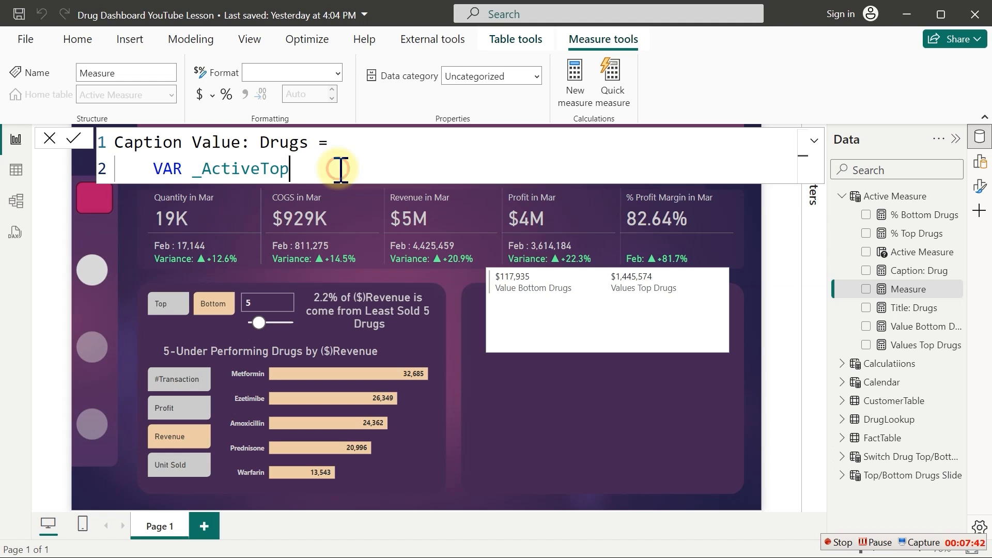
type("Bottom")
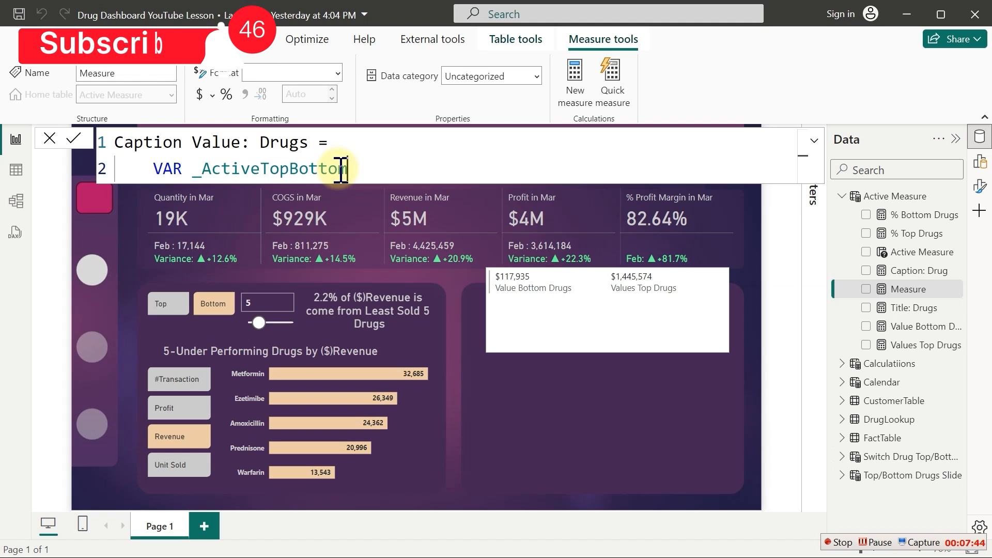
type(" =")
key("shift+Return")
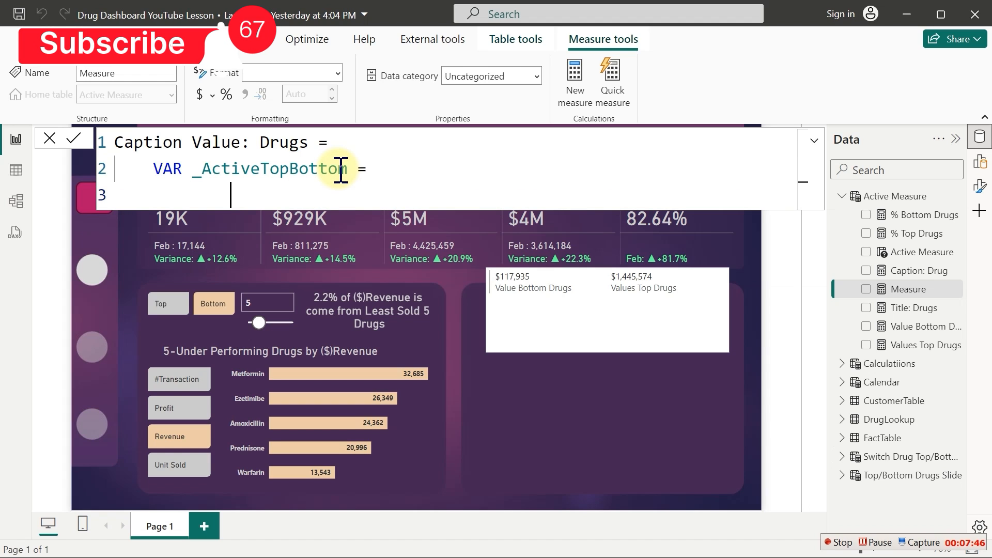
Assign _ActiveTopBottom the expression SELECTEDVALUE('Switch Drug Top/Bottom'[Switch Drug Top/Bottom Order])
type("select4e")
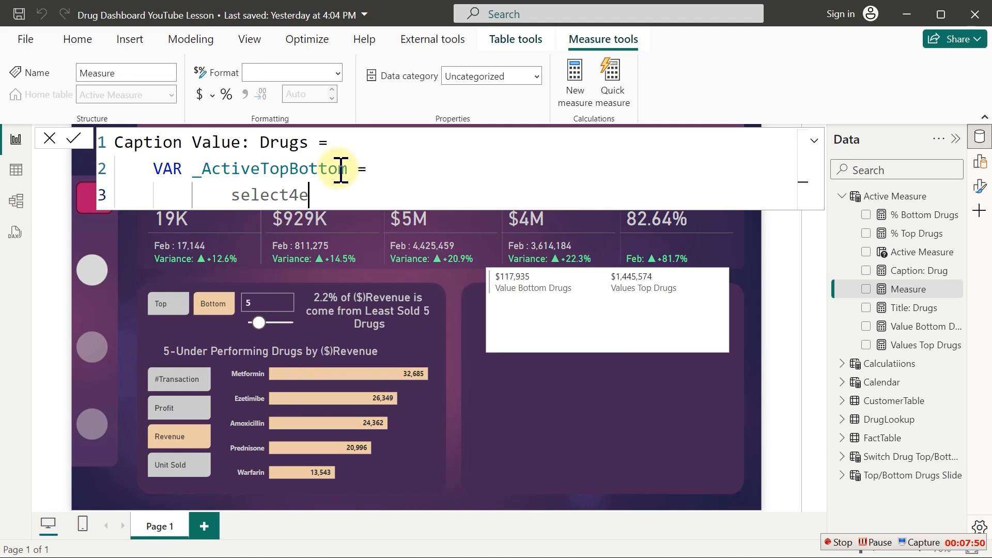
key("BackSpace")
type("e")
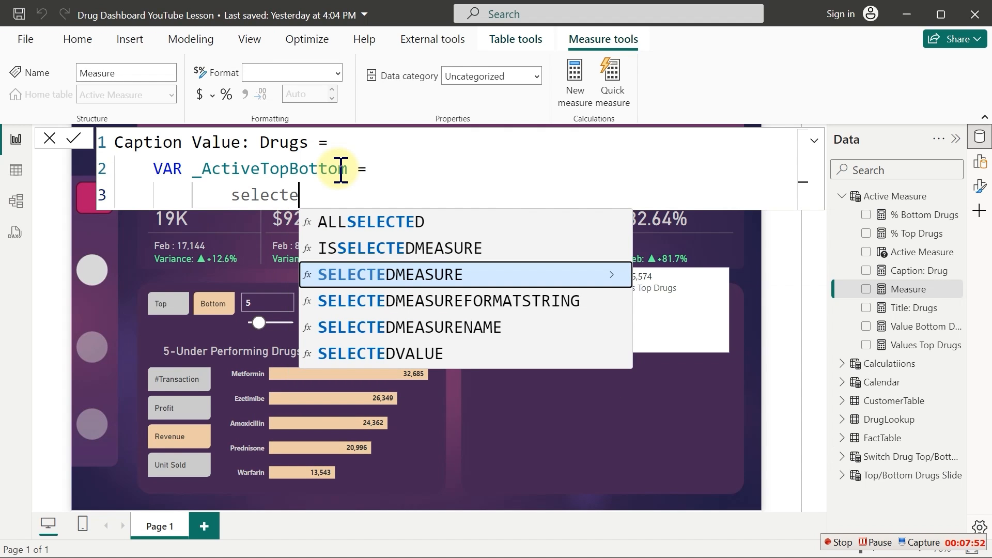
key("Down")
key("Down")
key("Down")
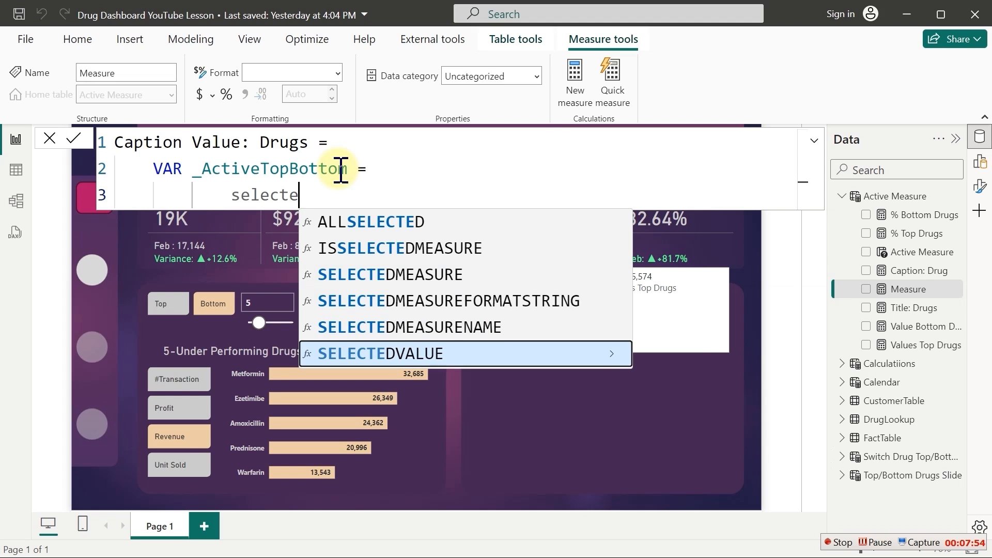
key("Tab")
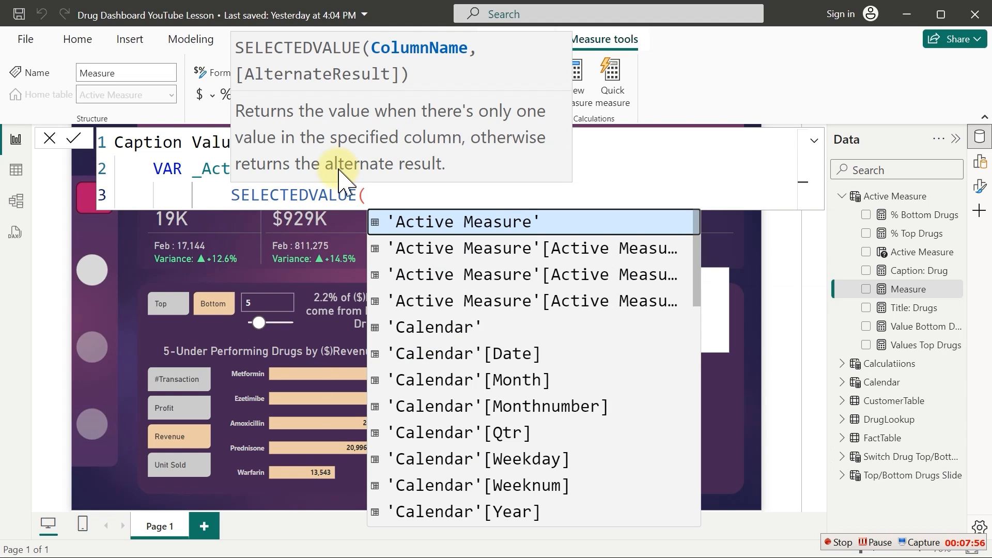
type("sw")
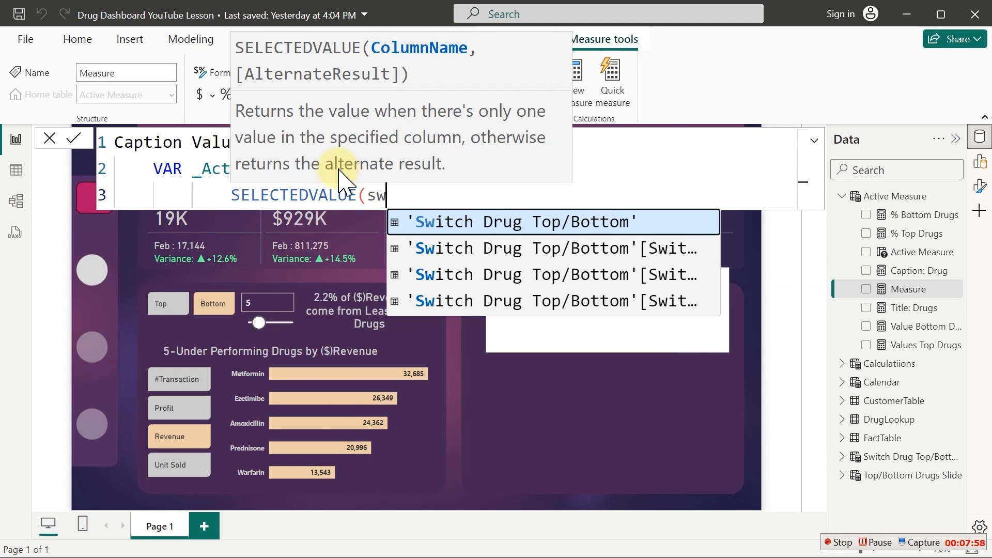
key("Down")
key("Down")
key("Tab")
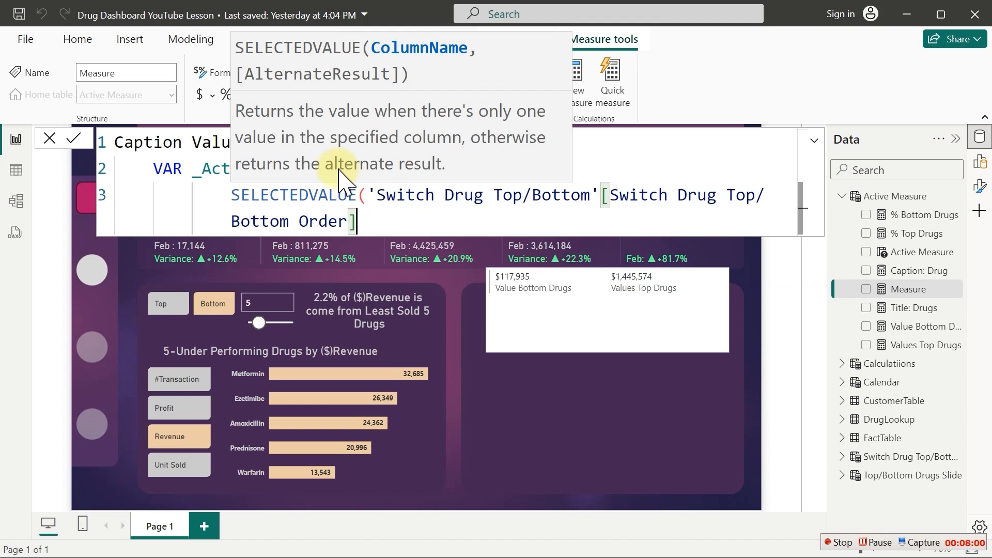
type(")")
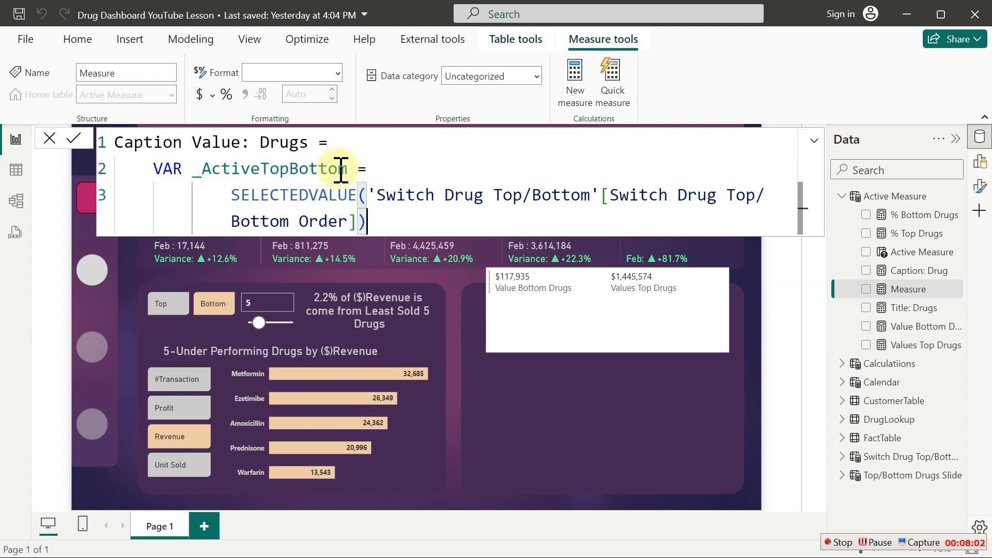
scroll(341, 170, "down", 3, "ctrl")
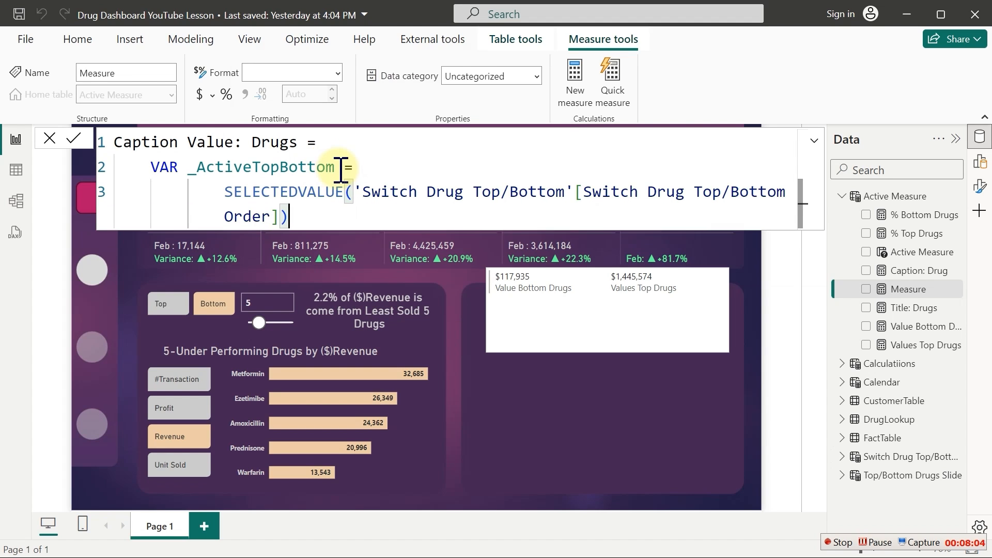
Add a RETURN clause with an IF function that tests whether _ActiveTopBottom=0
key("shift+Return")
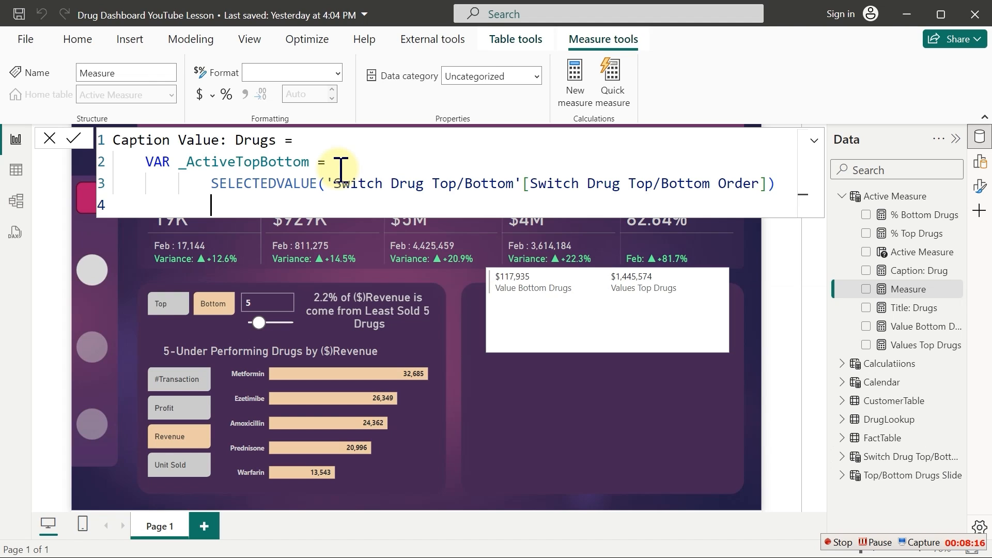
type("RETURN")
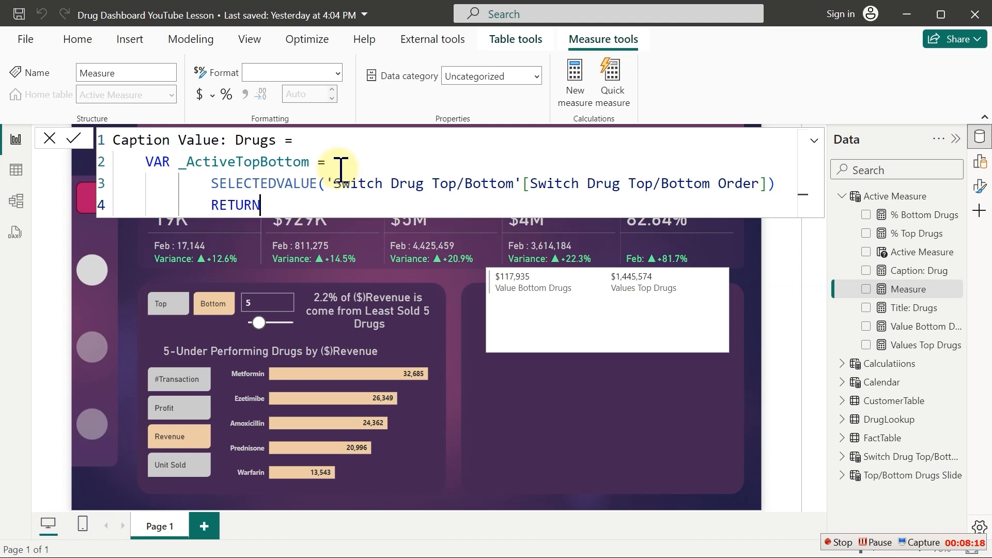
key("Return")
key("Tab")
key("Tab")
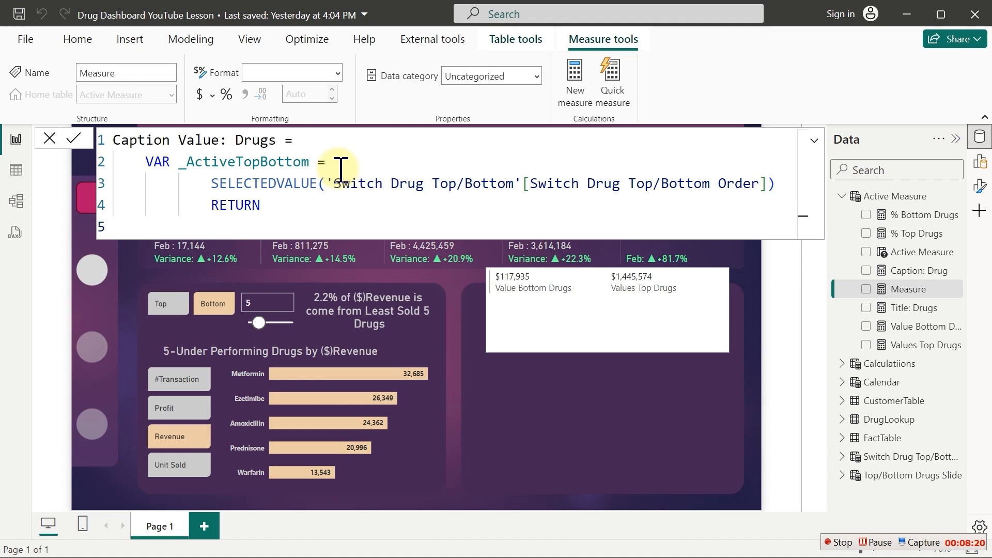
type("IF(")
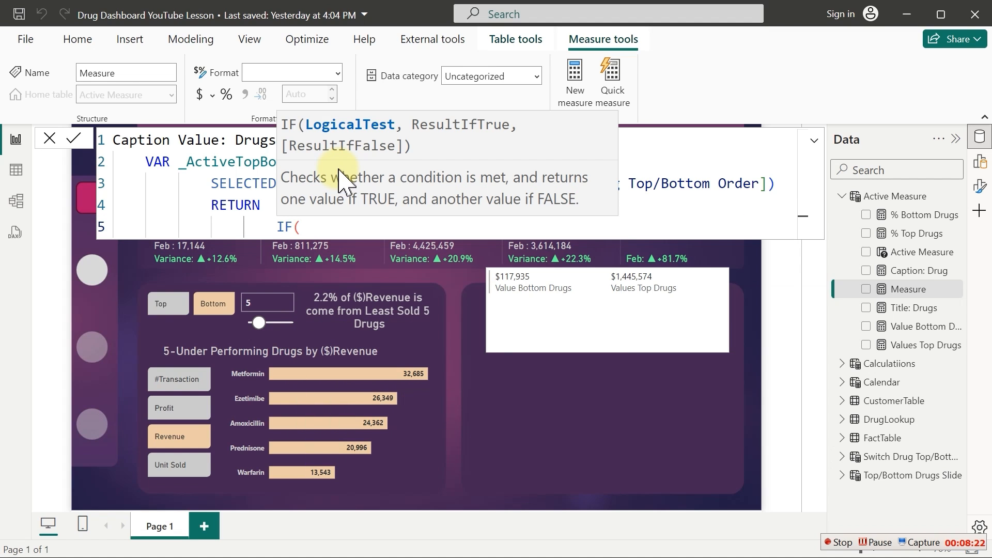
type("_")
key("Tab")
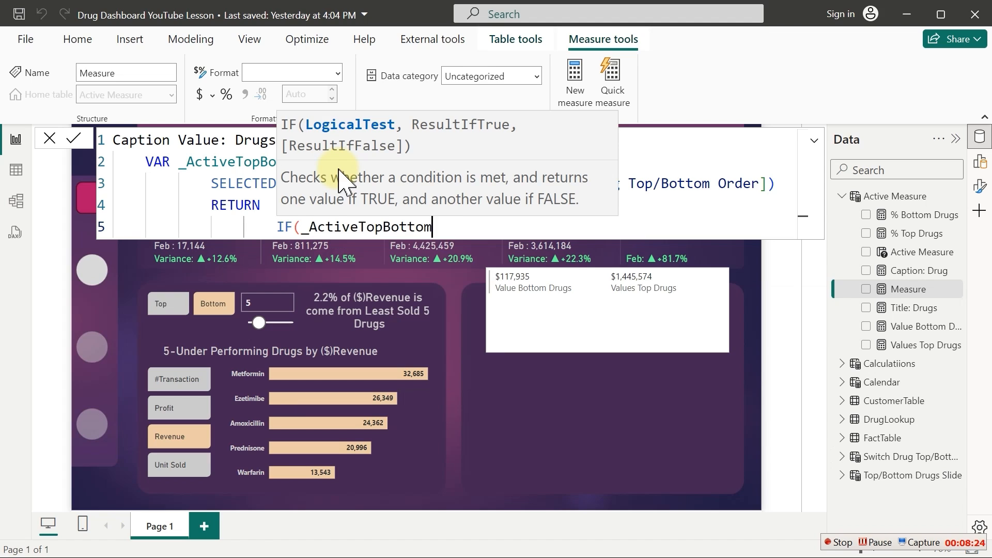
type("=0,")
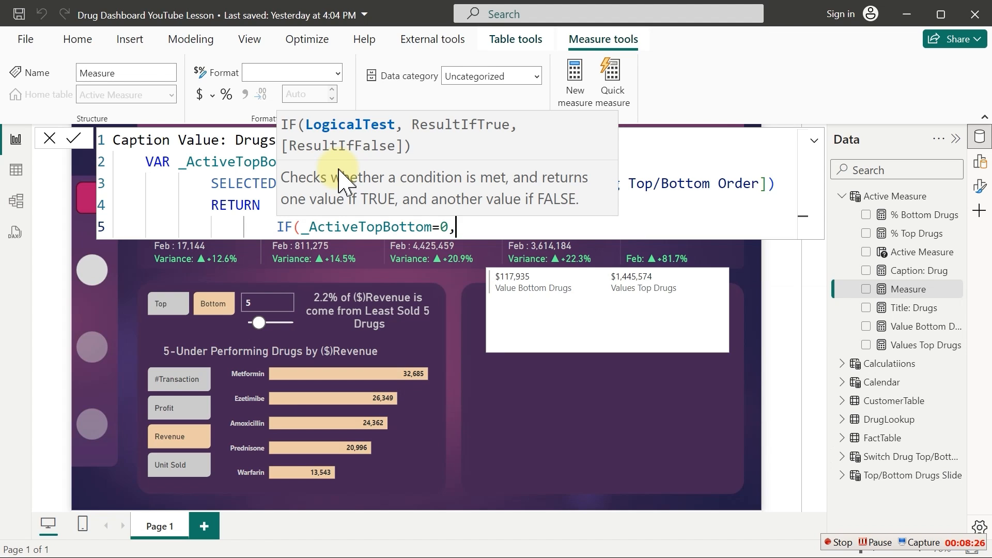
Make the IF return [Values Top Drugs] when true and [Value Bottom Drugs] otherwise, and commit the measure
type("[")
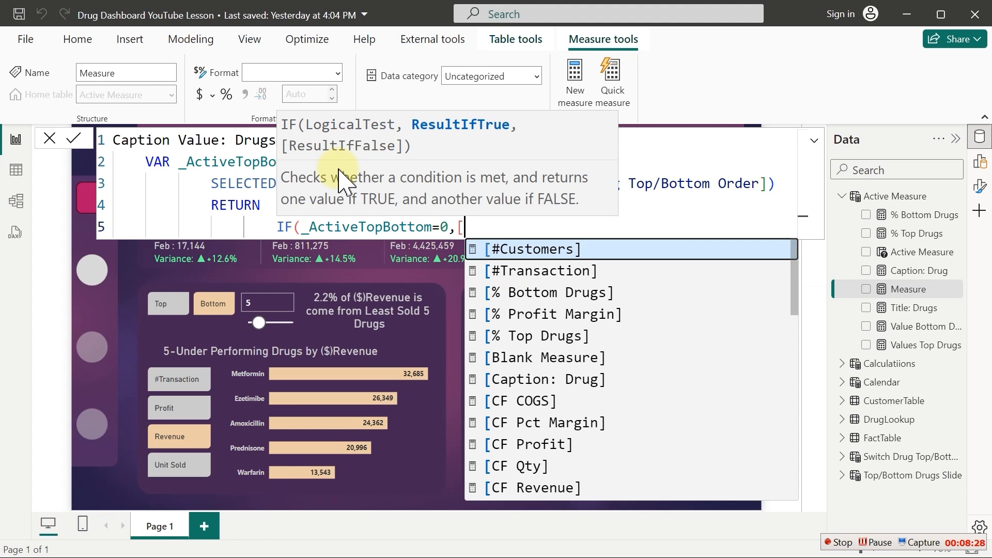
type("v")
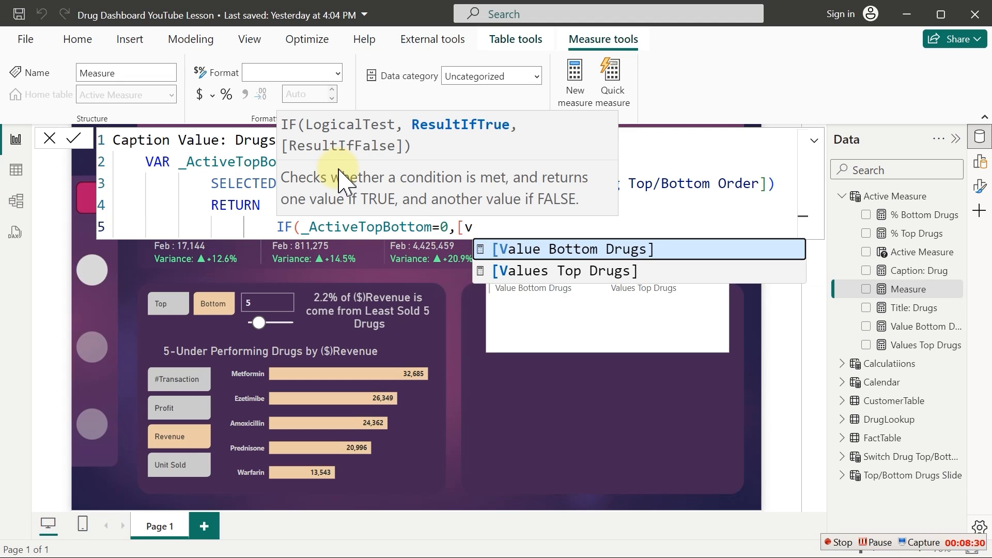
key("Down")
key("Tab")
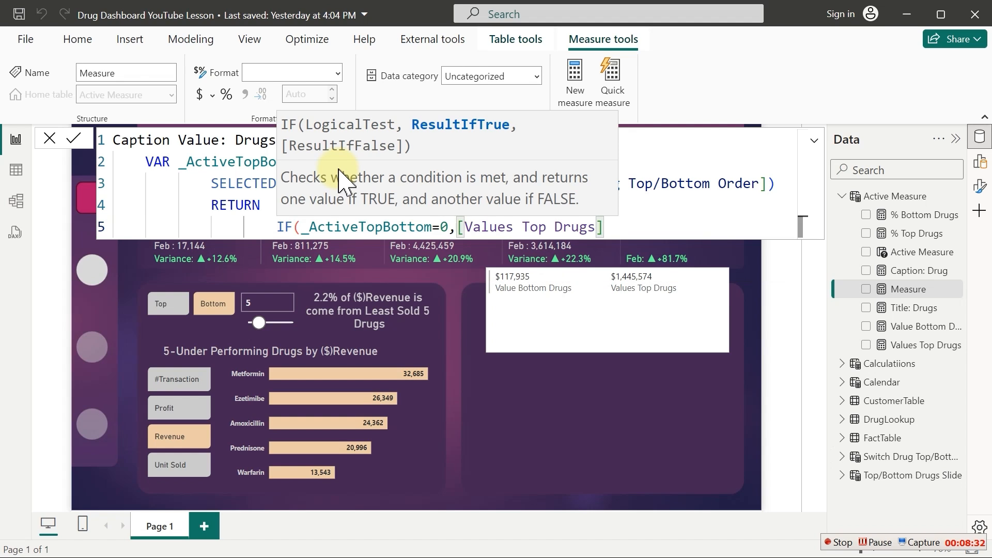
type(",")
key("shift+Return")
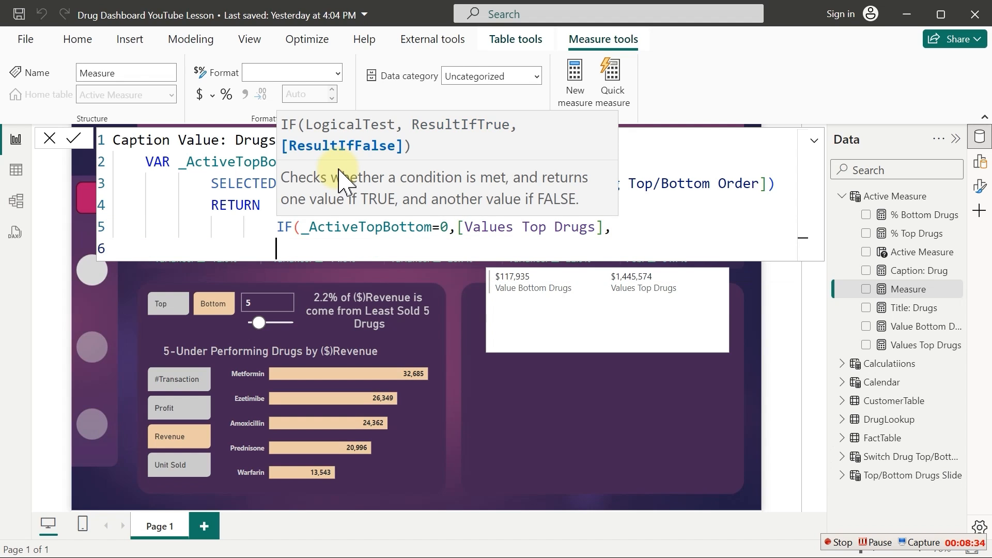
type("[V")
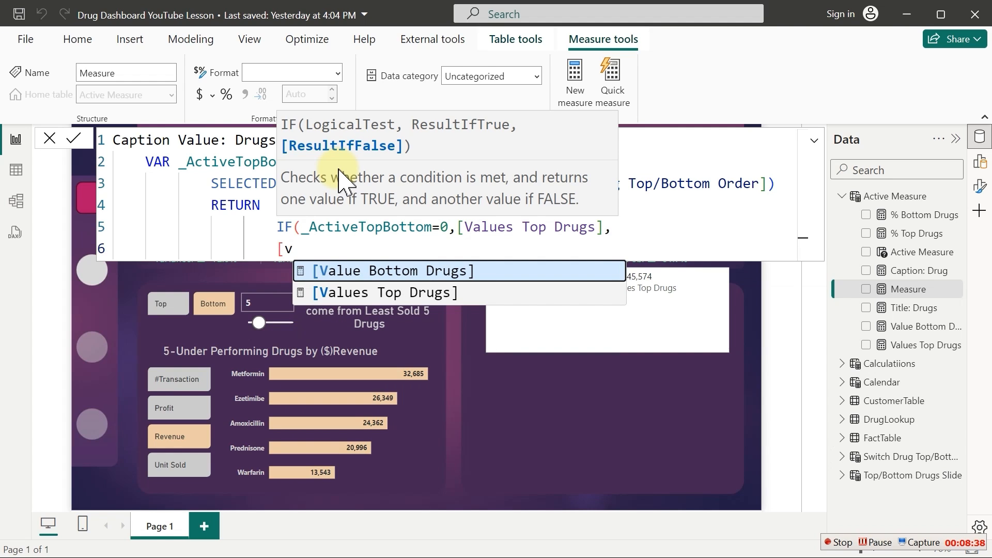
key("Tab")
key("shift+Return")
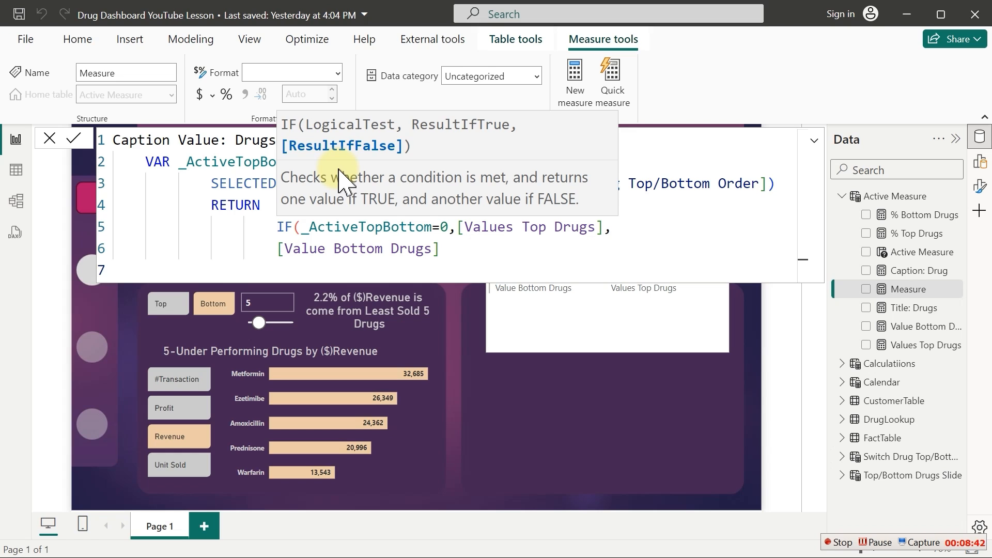
type(")")
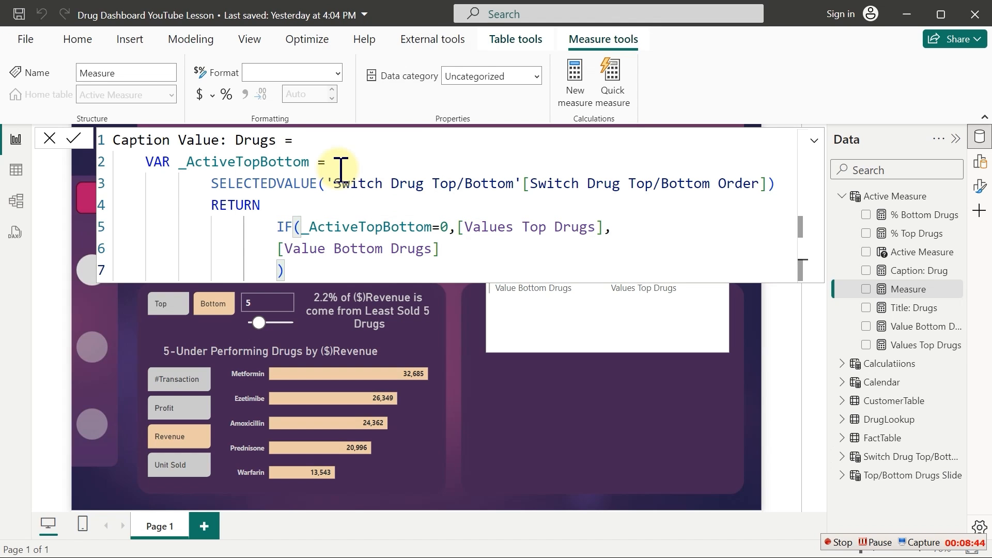
key("Return")
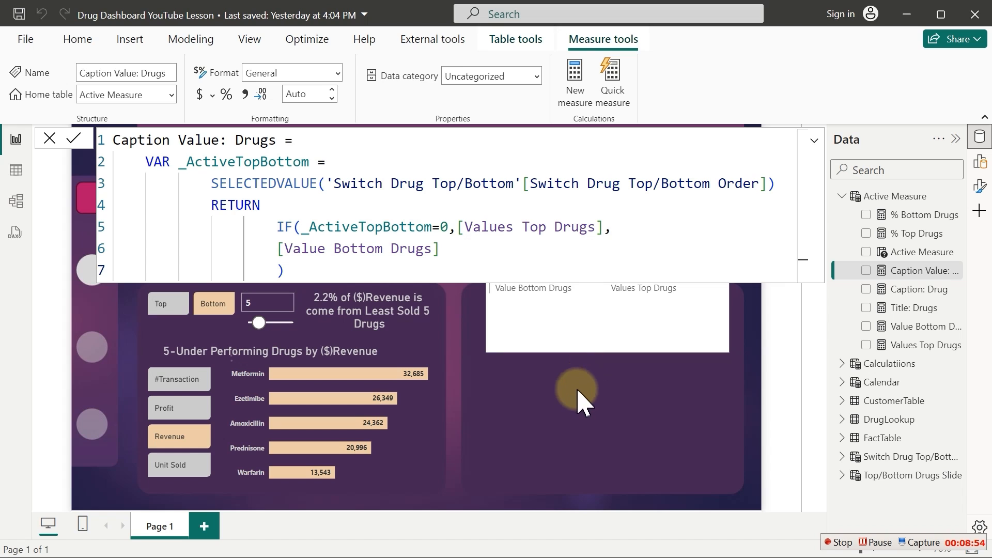
Show the Caption Value: Drugs measure in a new card visual on the report page
left_click(544, 405)
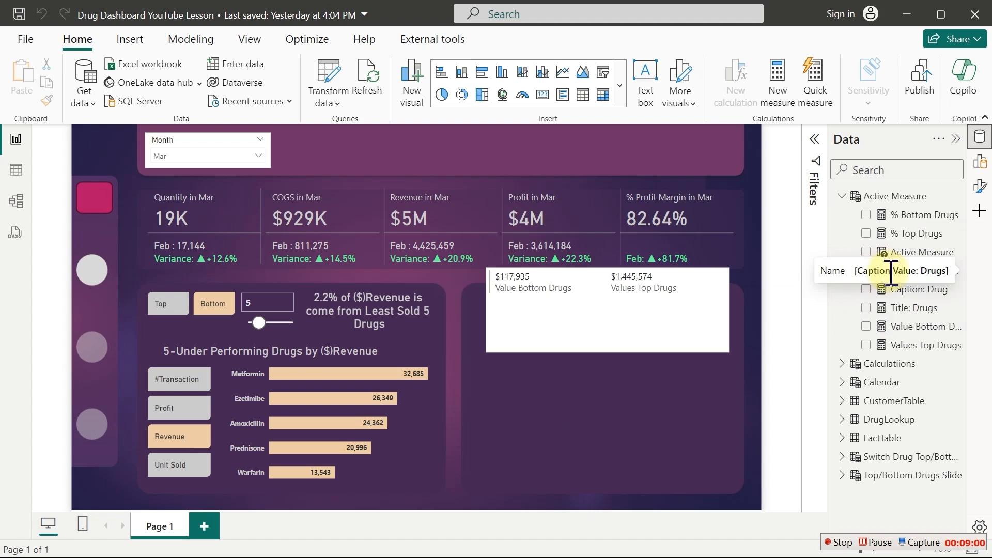
left_click(866, 271)
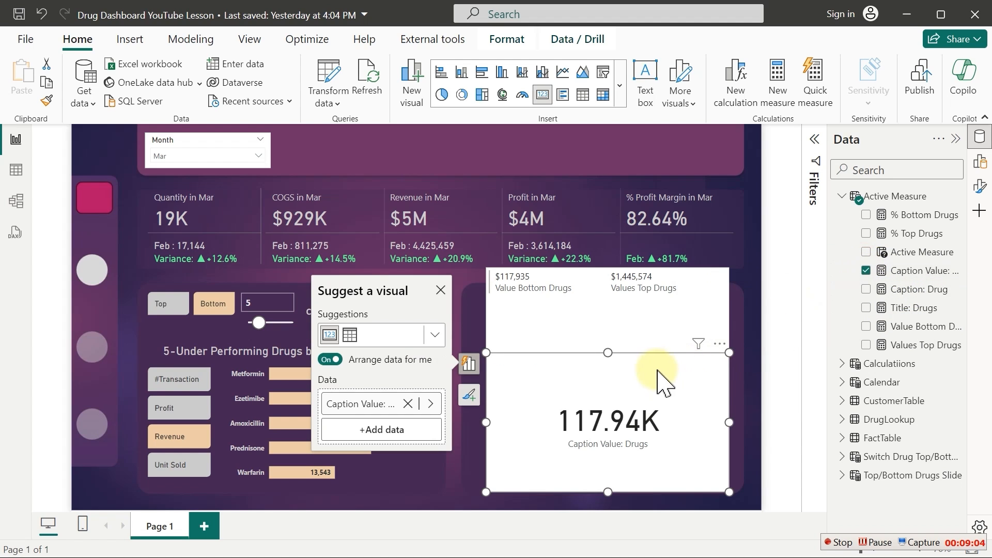
left_click(542, 158)
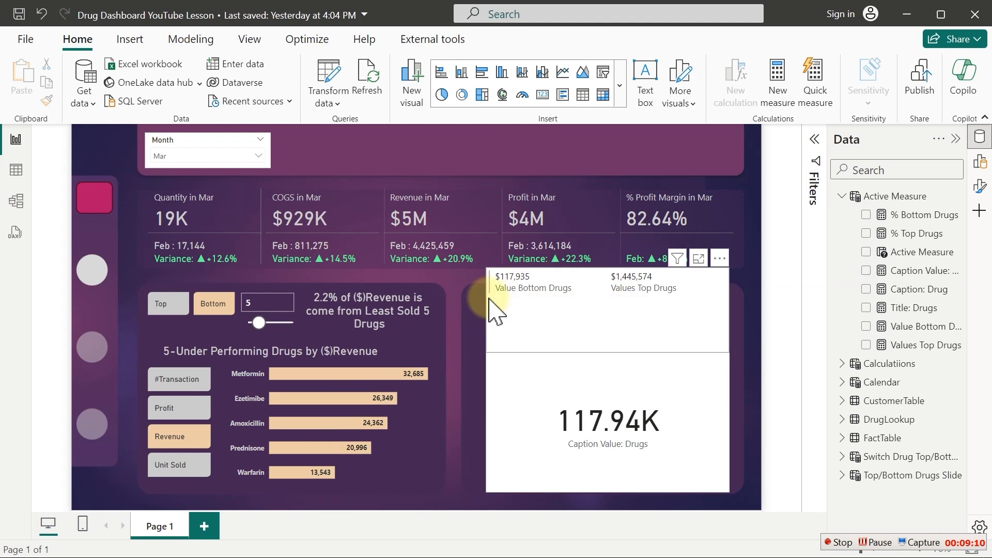
Switch the drug ranking to Top and delete the card holding Value Bottom Drugs and Values Top Drugs
left_click(166, 308)
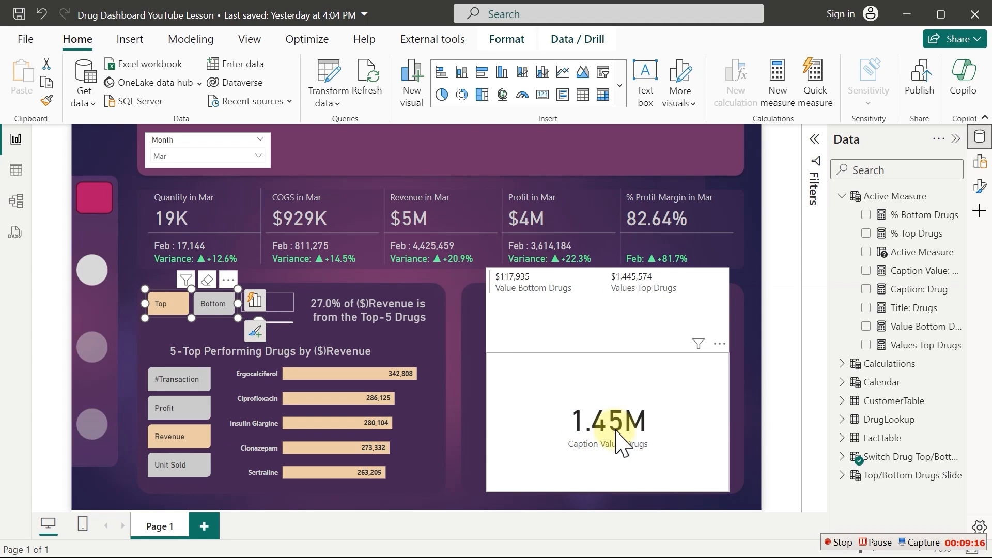
left_click(675, 343)
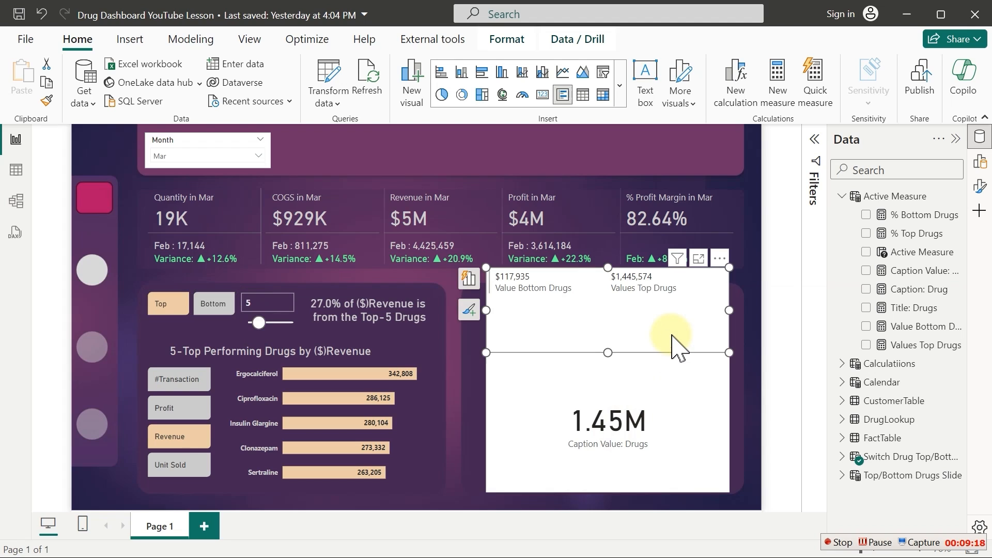
key("Delete")
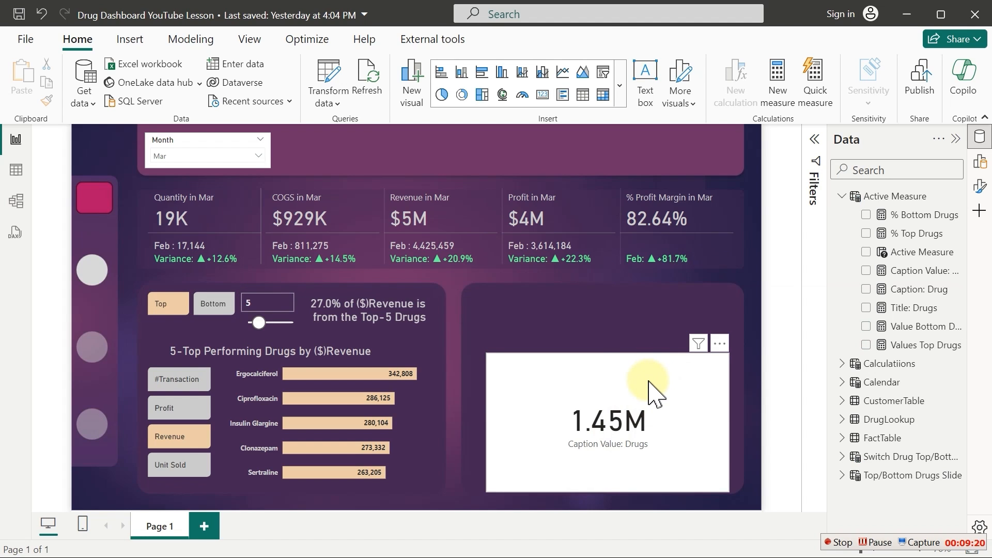
Delete the Caption Value: Drugs card and insert an empty text box on the report page
left_click(650, 383)
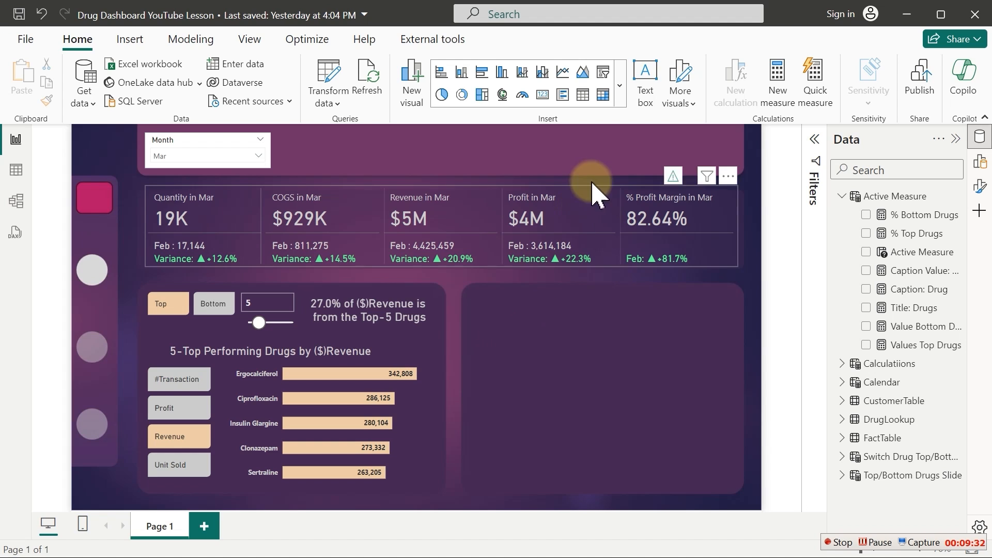
left_click(643, 83)
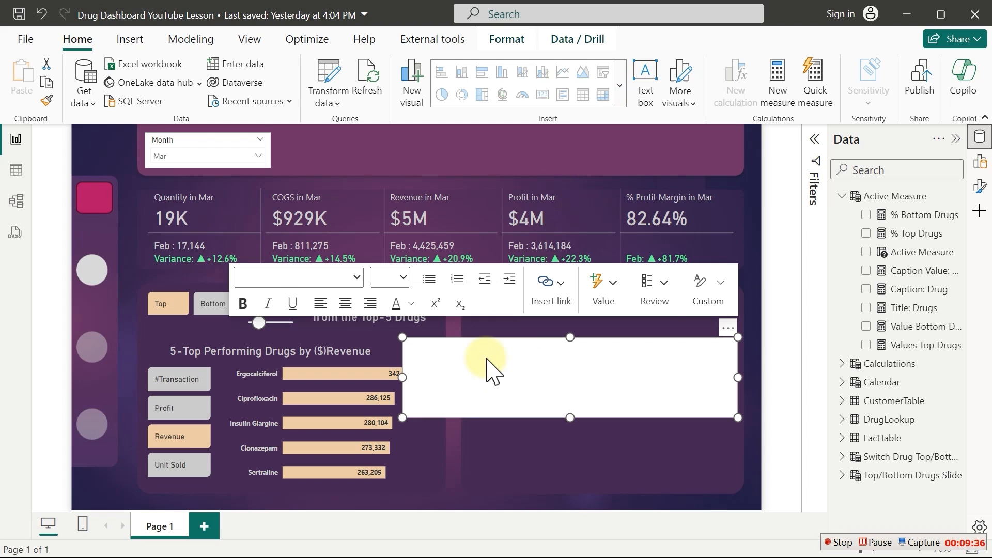
left_click(453, 361)
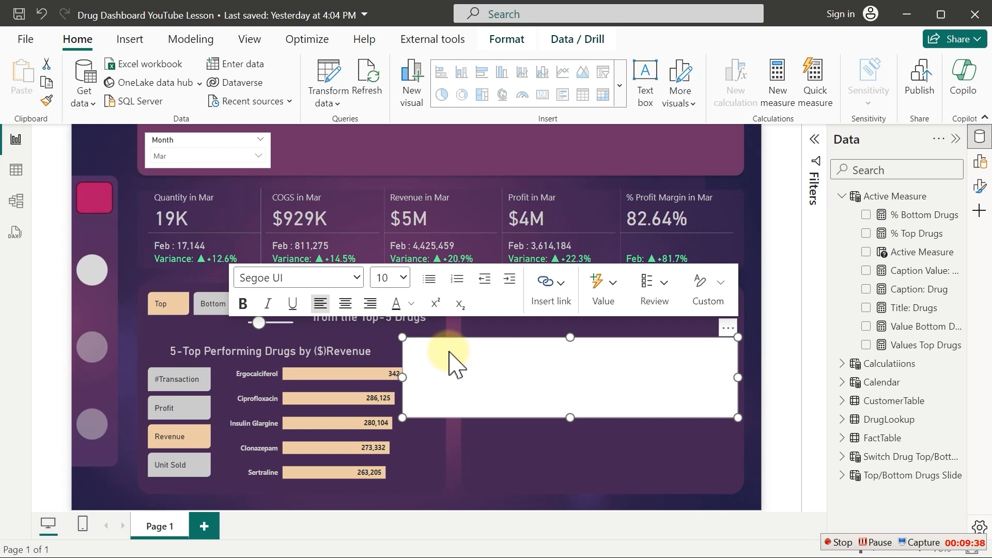
Add a dynamic value to the text box calculated from "caption value: drugs" and save it
left_click(600, 300)
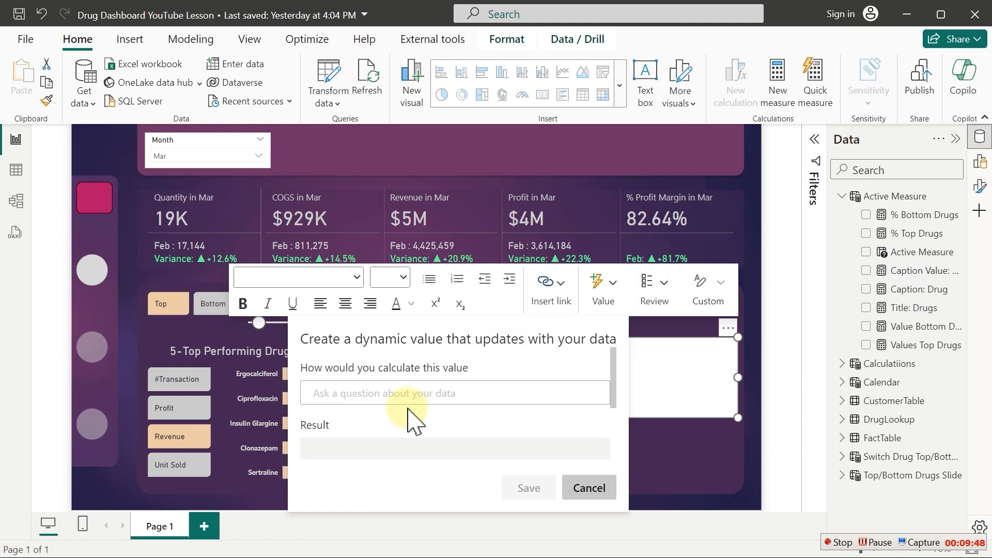
type("caption")
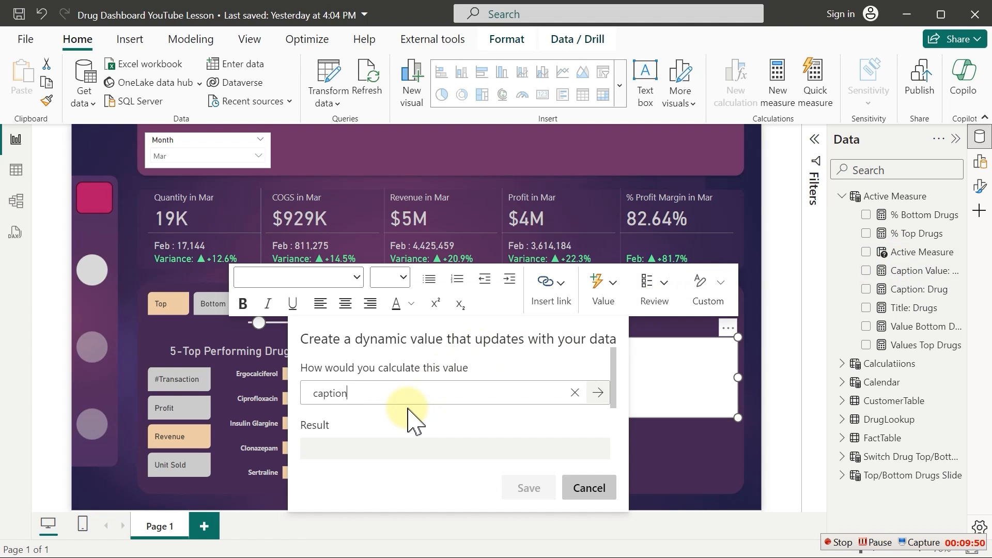
type(" value: drugs")
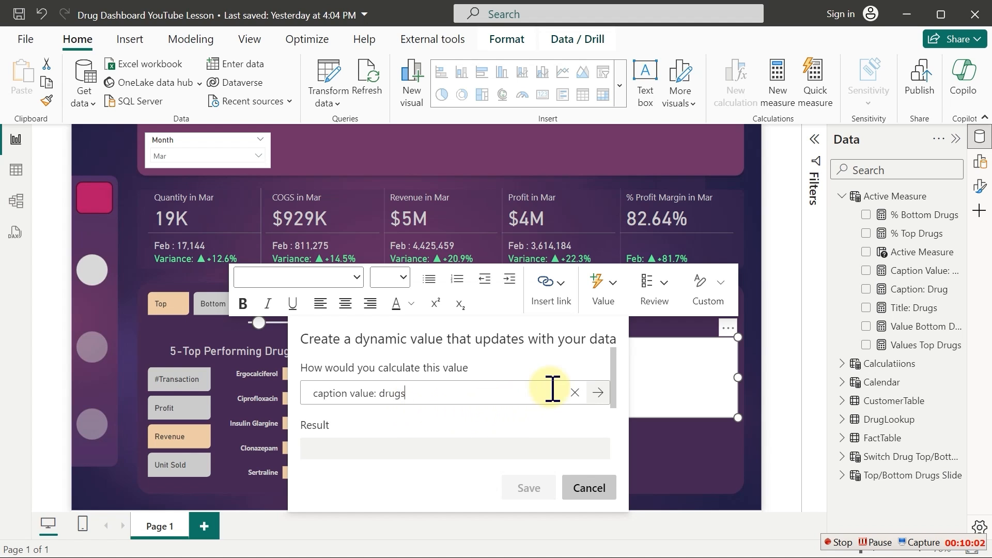
scroll(620, 397, "down", 1)
left_click_drag(616, 386, 618, 354)
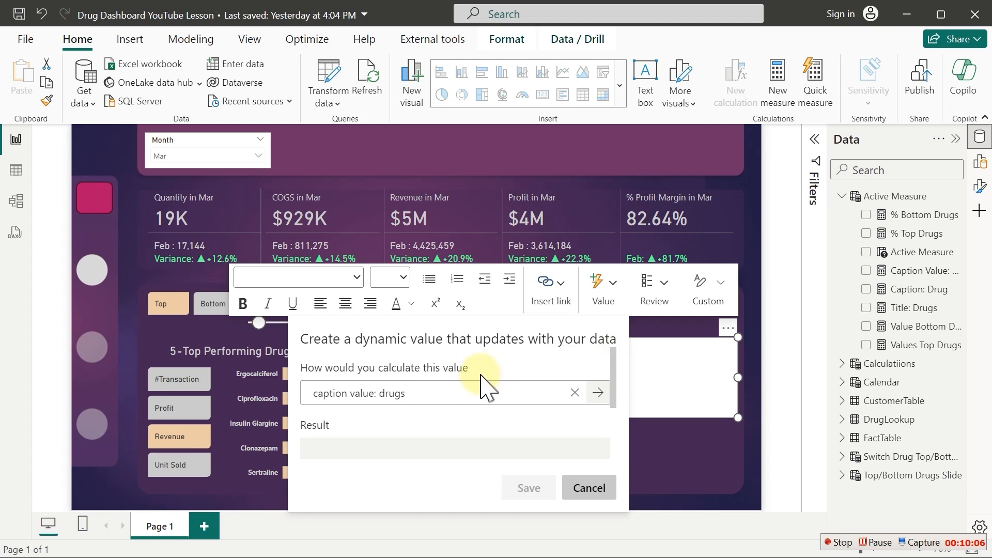
left_click(423, 396)
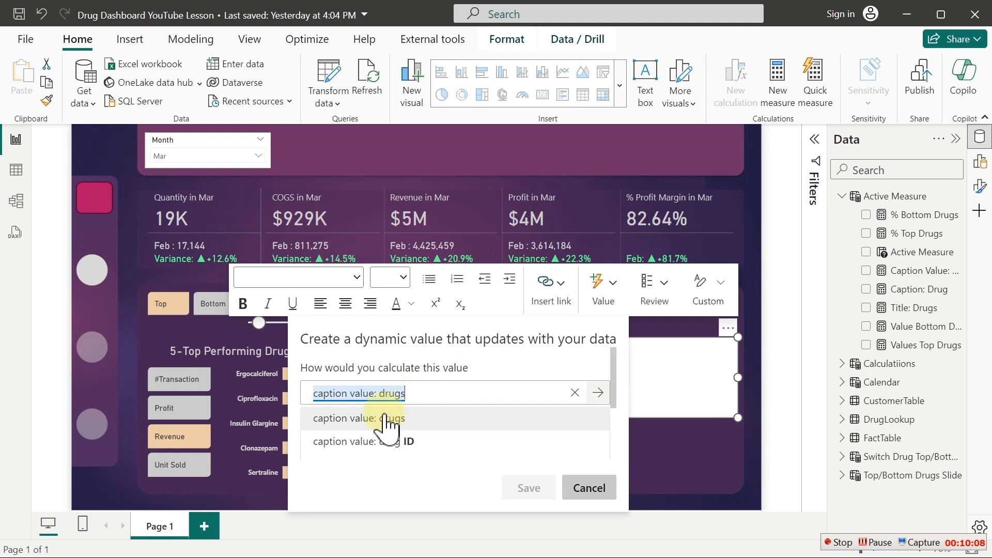
left_click(363, 420)
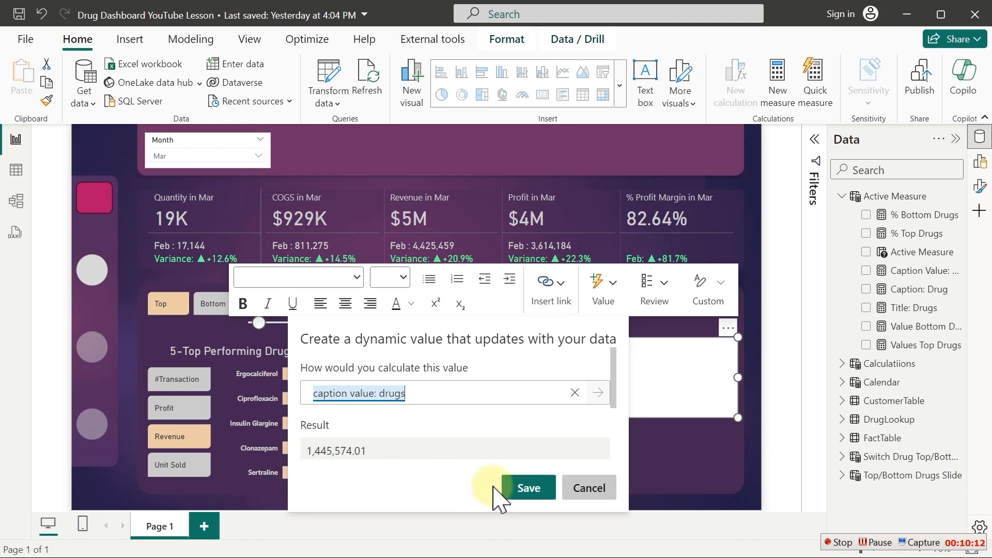
left_click(523, 489)
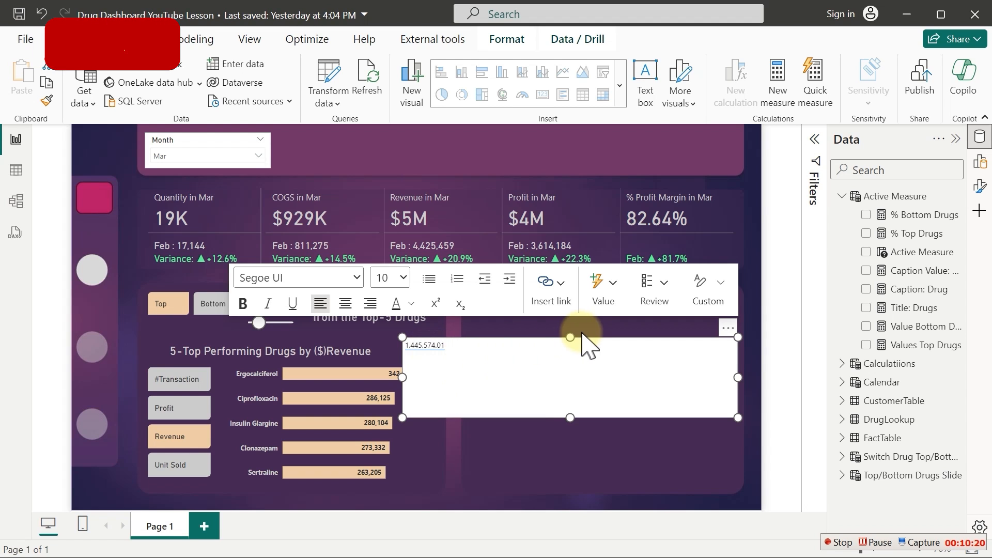
Format the Caption Value: Drugs measure with a thousands separator and 0 decimal places
left_click(914, 274)
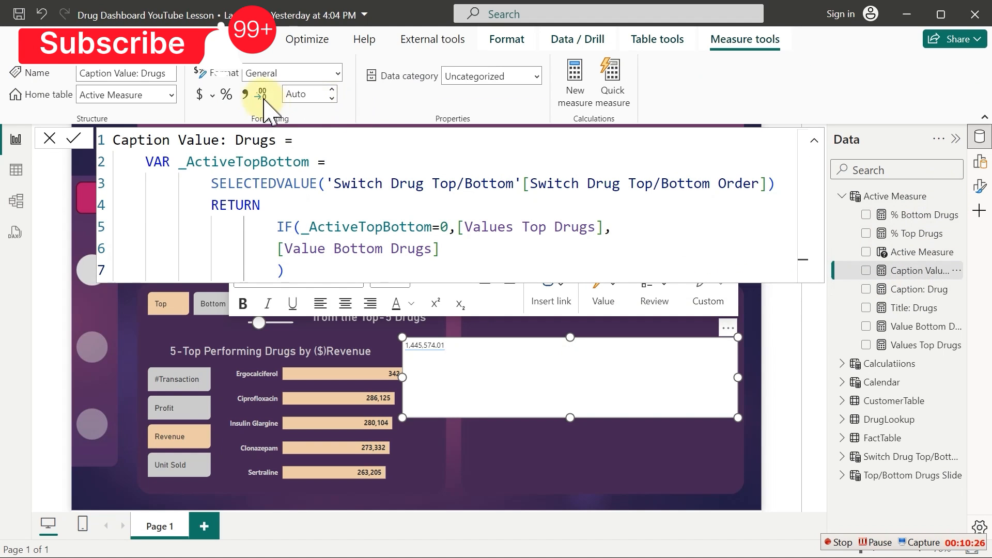
left_click(245, 95)
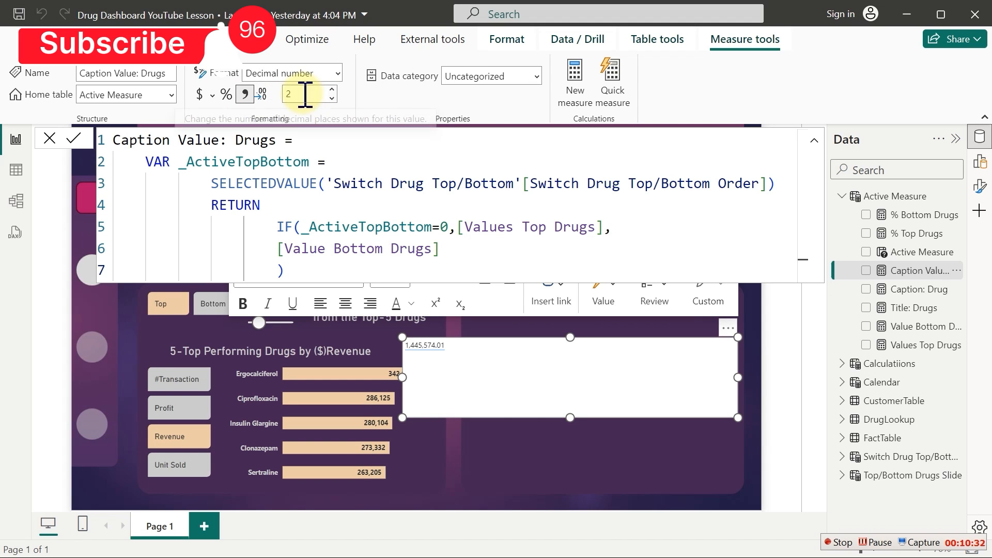
double_click(305, 95)
type("0")
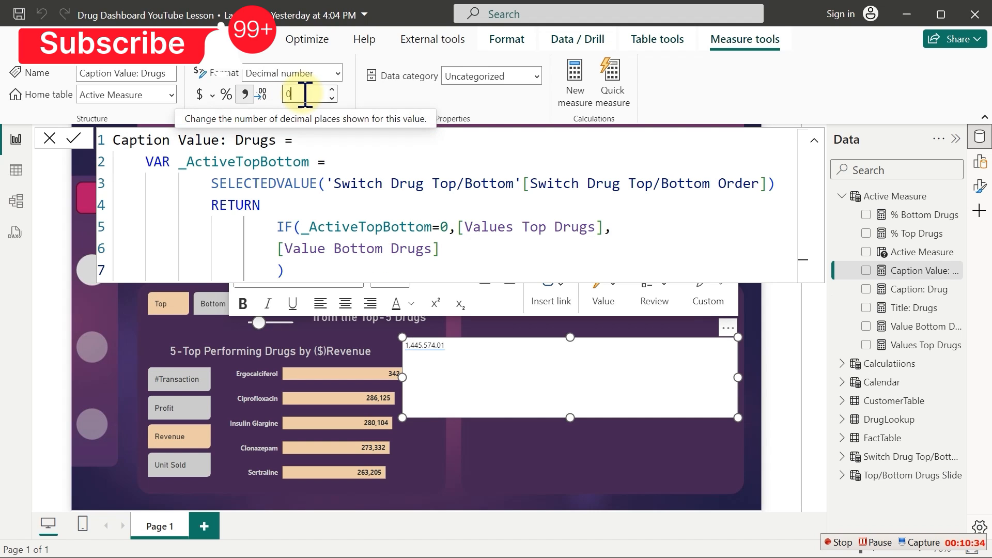
key("Return")
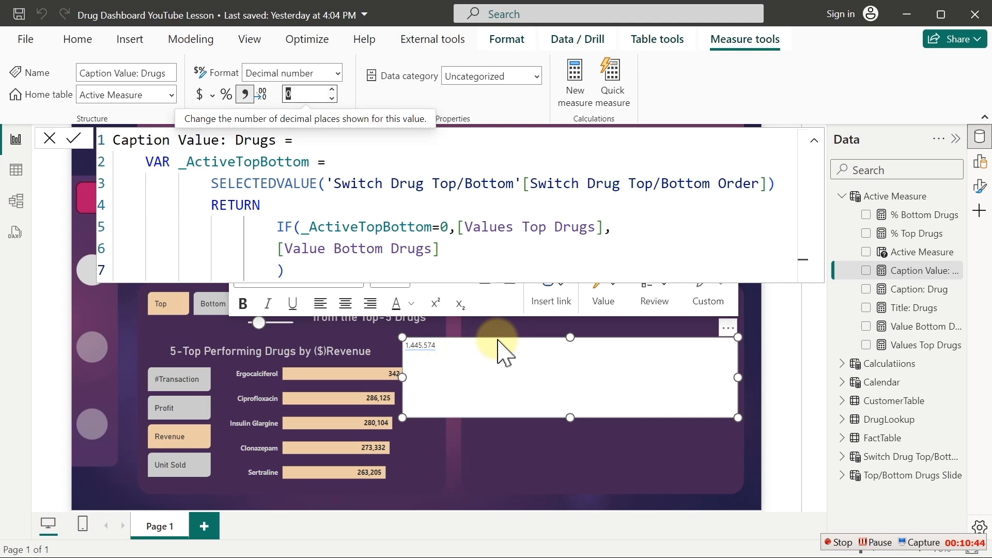
Append "out of" to the text box caption, followed by a dynamic value calculated from "dynamic measures"
left_click(456, 350)
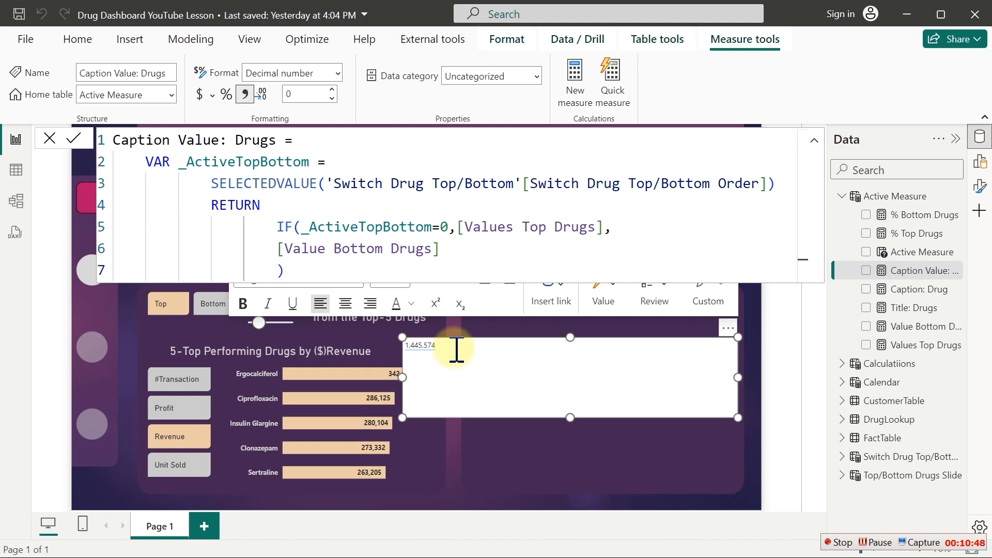
type("out of")
left_click(604, 300)
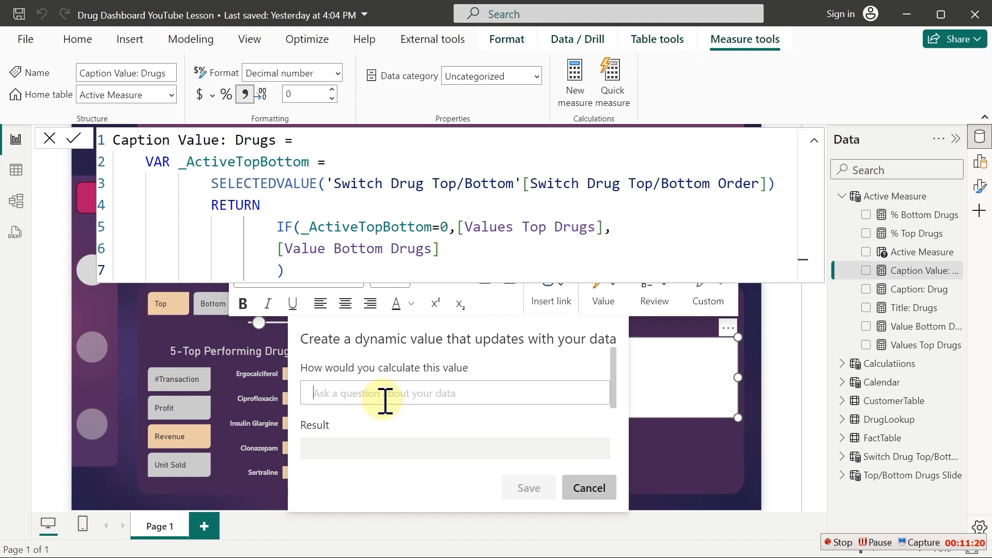
type("dyn")
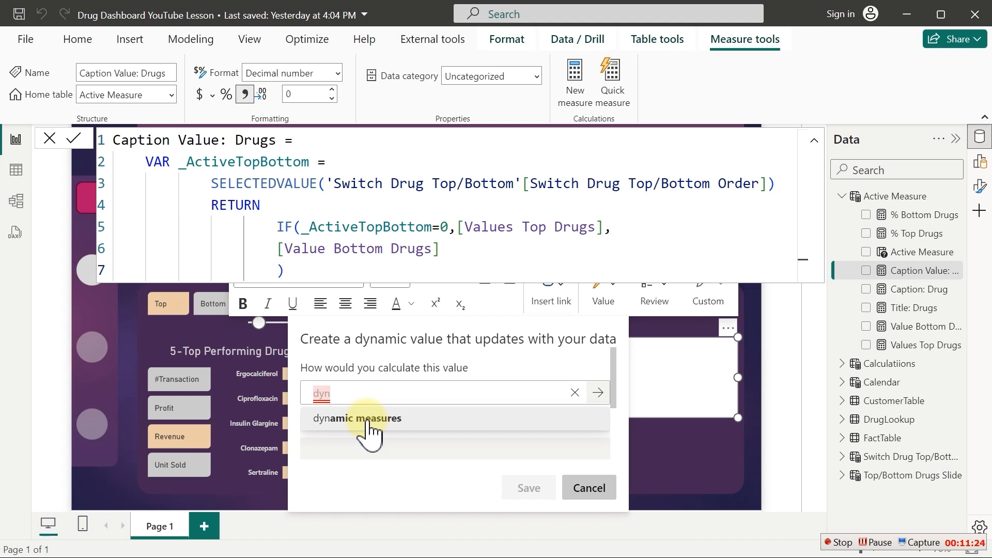
left_click(366, 419)
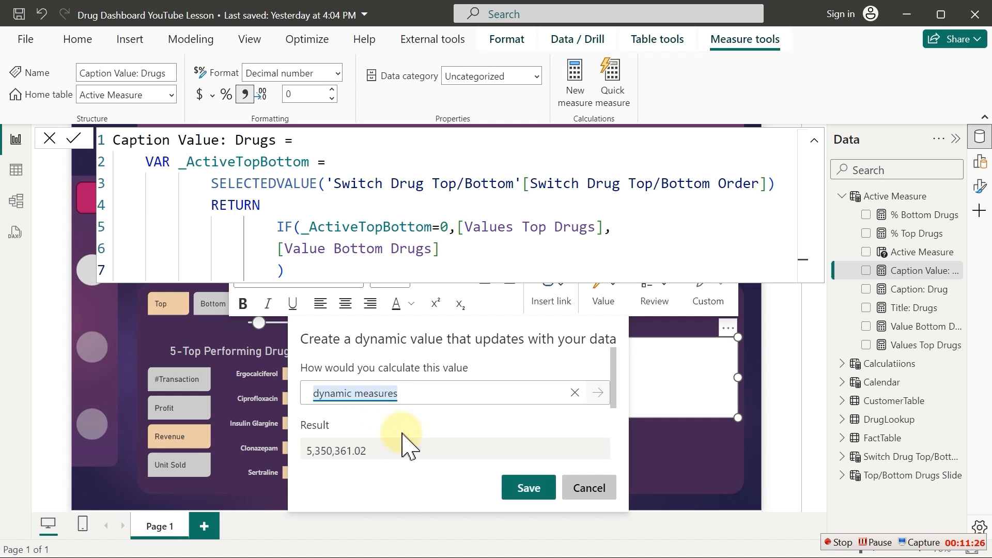
left_click(527, 487)
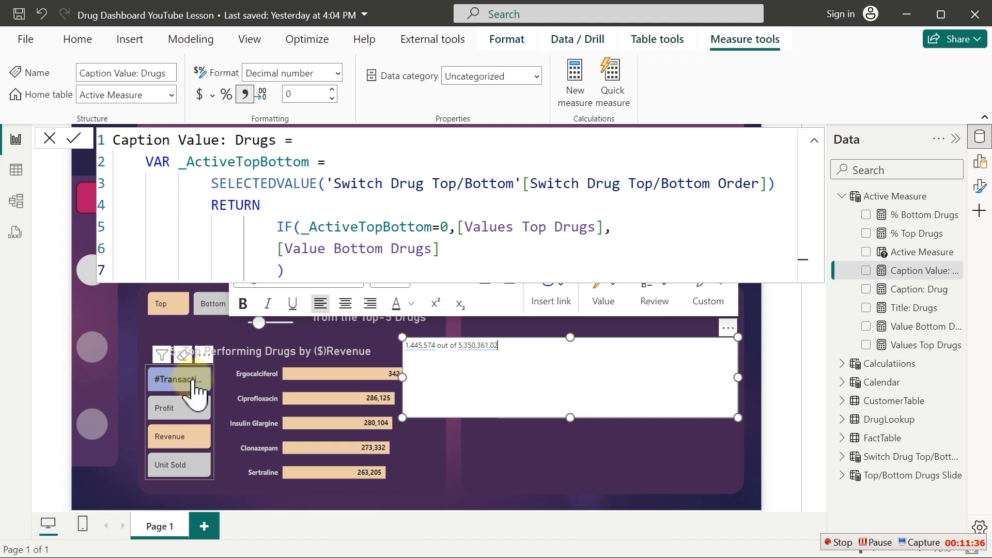
Search the fields for "dy" and examine the Dynamic Measures formula, including the measures its SWITCH returns
left_click(899, 170)
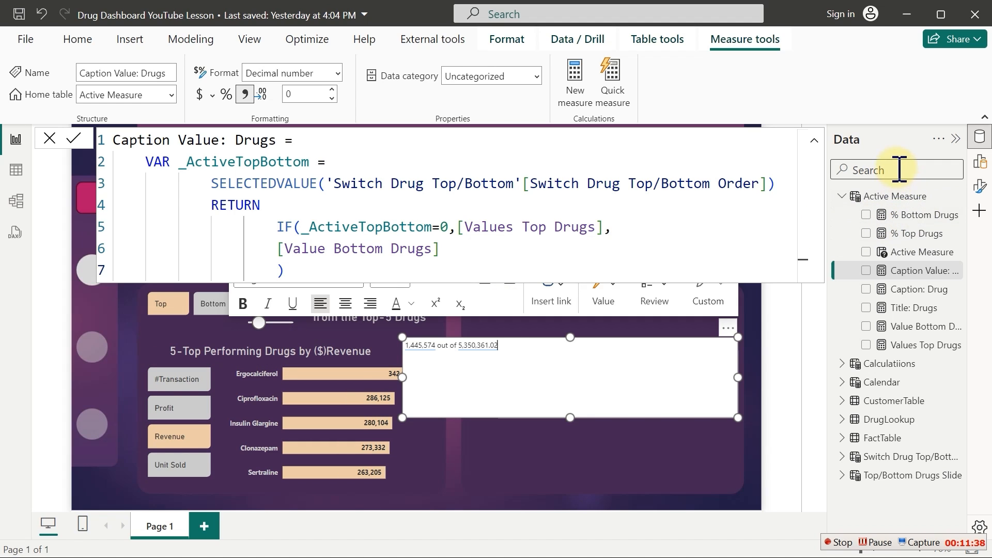
type("d")
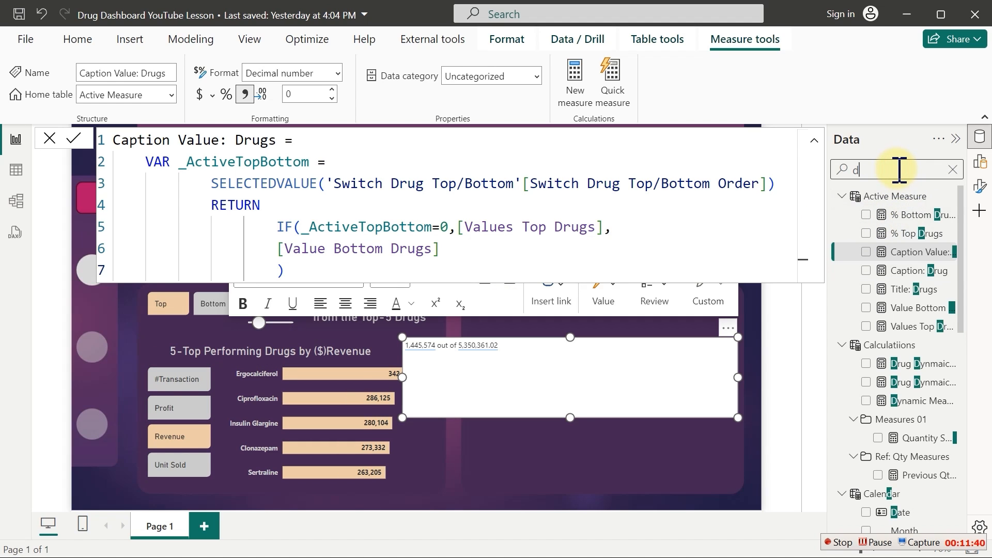
type("y")
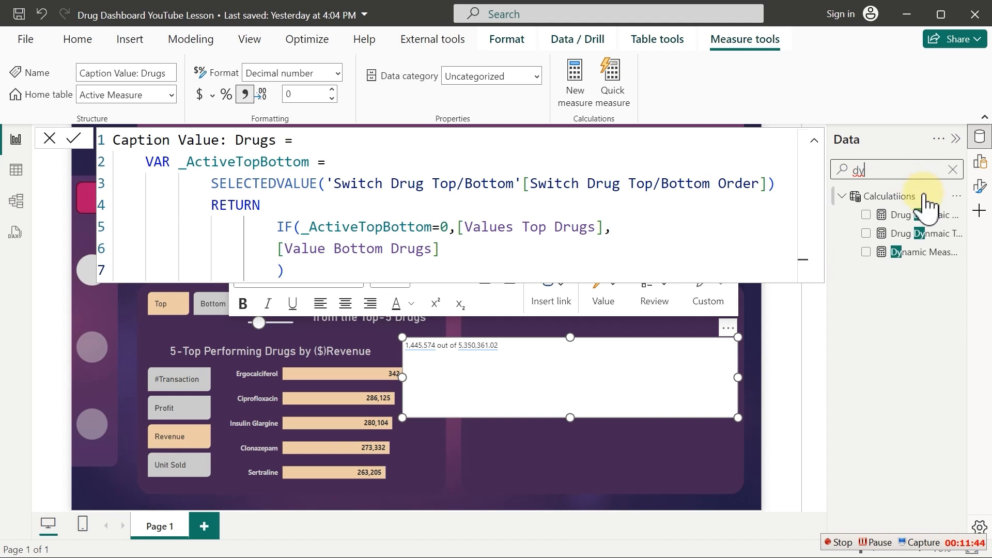
left_click(941, 253)
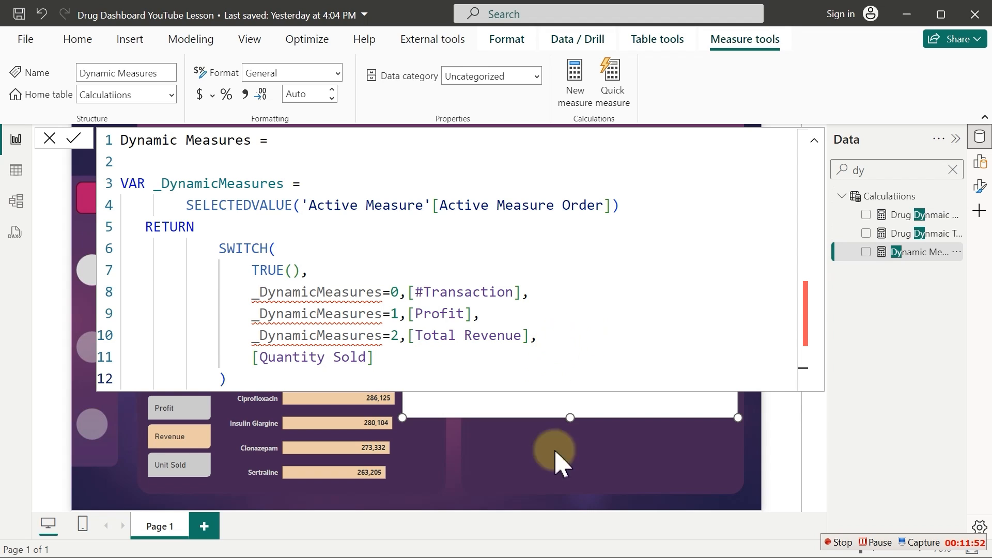
left_click(574, 484)
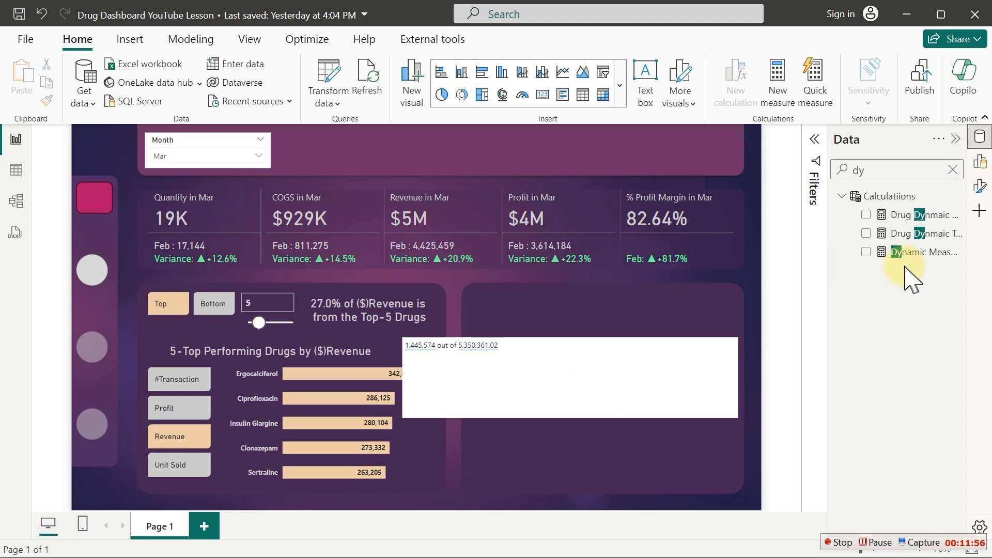
left_click(939, 255)
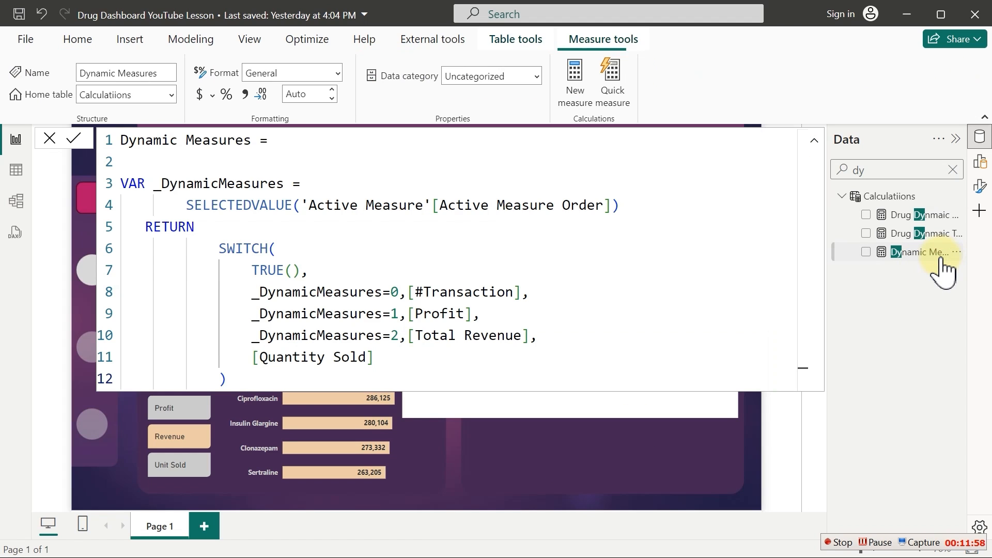
left_click(576, 314)
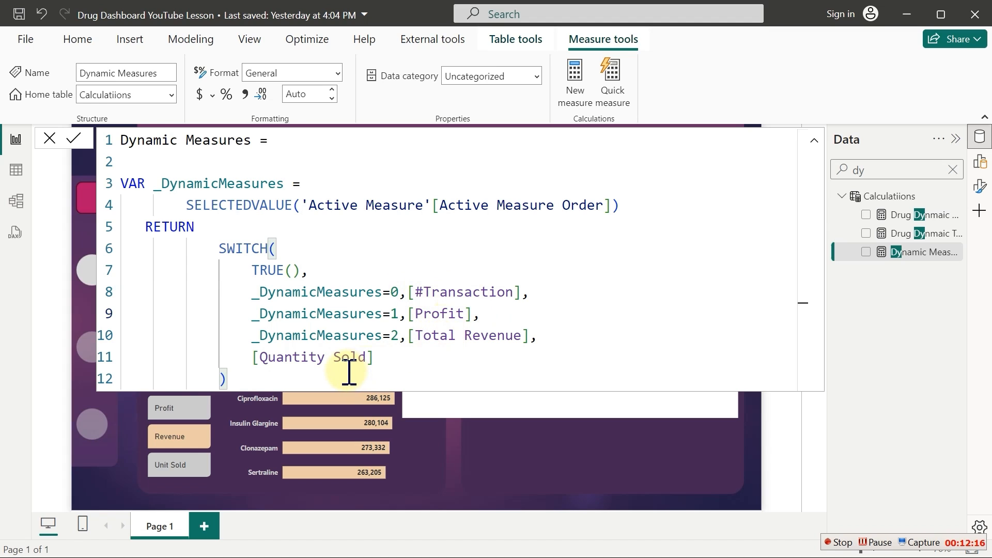
left_click(463, 440)
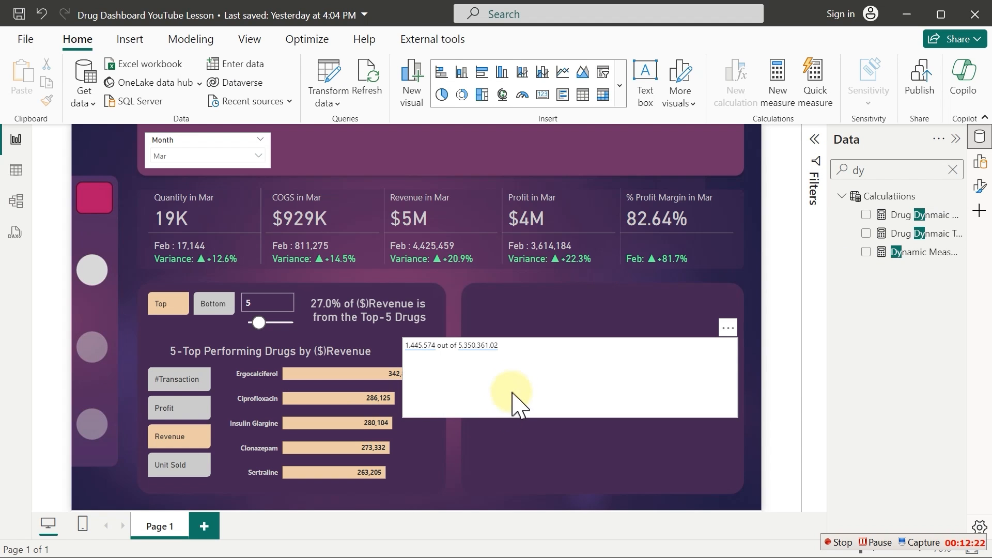
Add "of" after the second dynamic value in the text box, then select the measure slicer
left_click(508, 345)
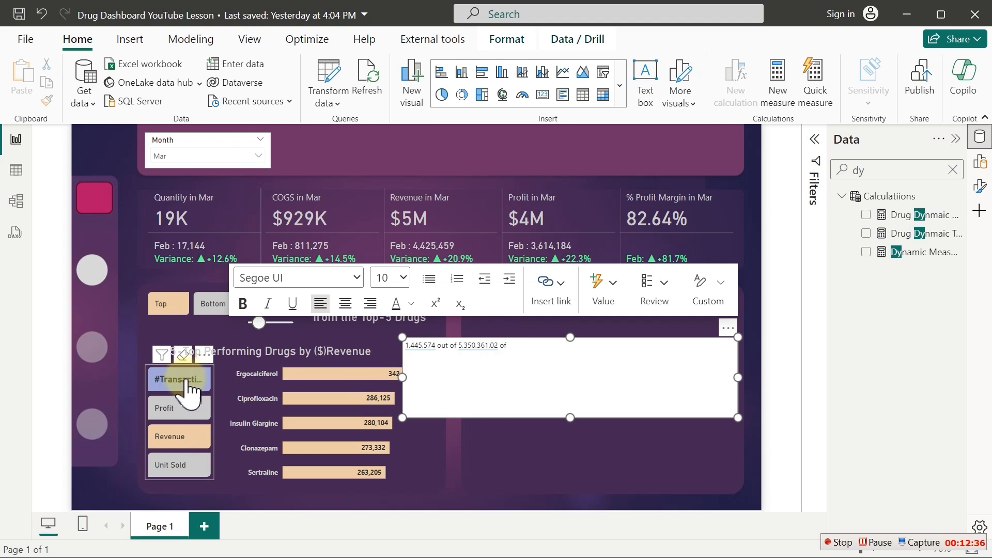
left_click(214, 407)
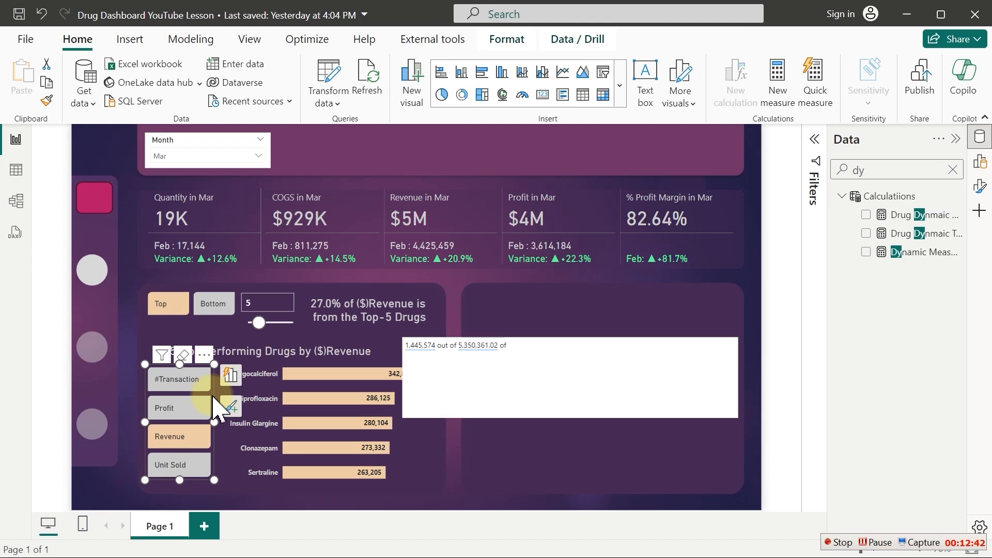
Format the Dynamic Measures measure with a thousands separator and 0 decimal places
left_click(931, 253)
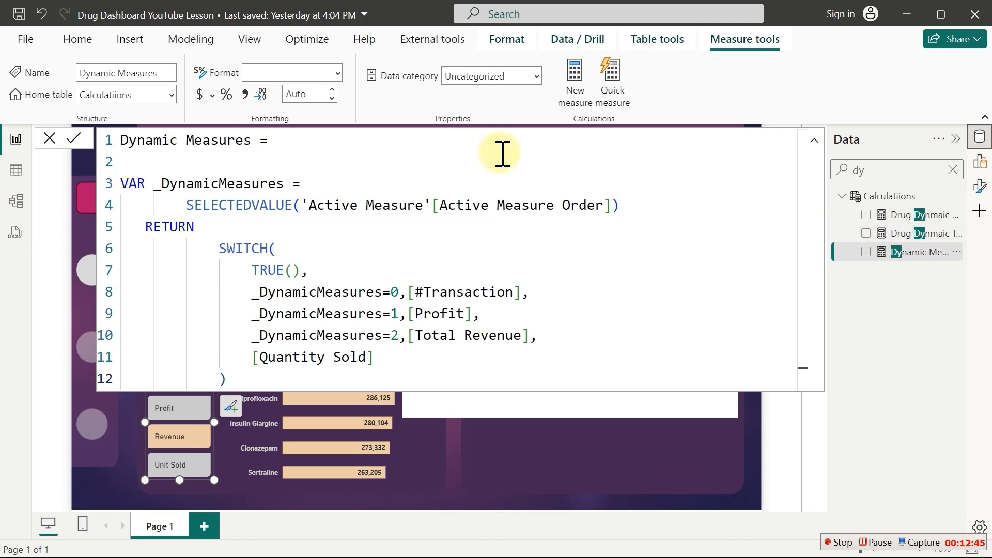
left_click(246, 94)
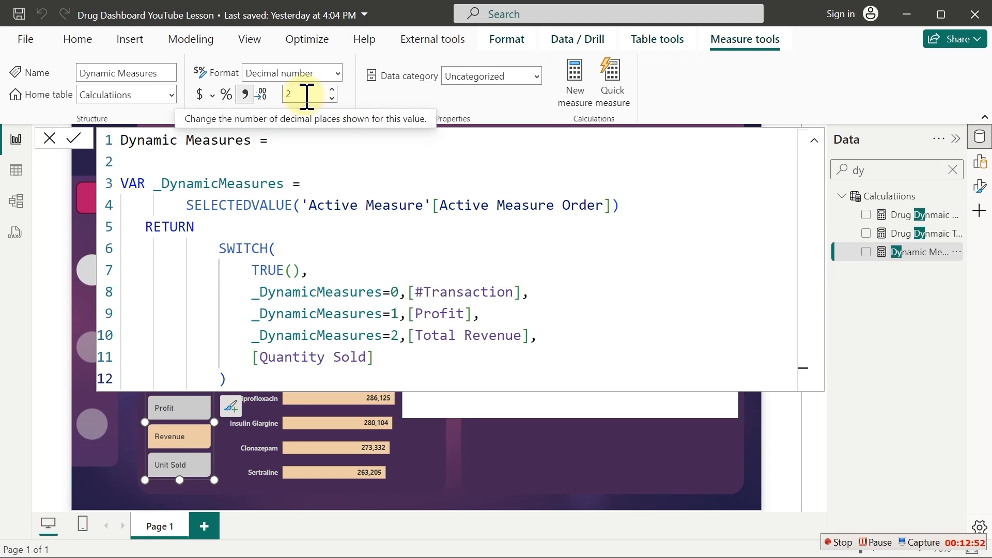
double_click(307, 95)
type("0")
key("BackSpace")
type("2")
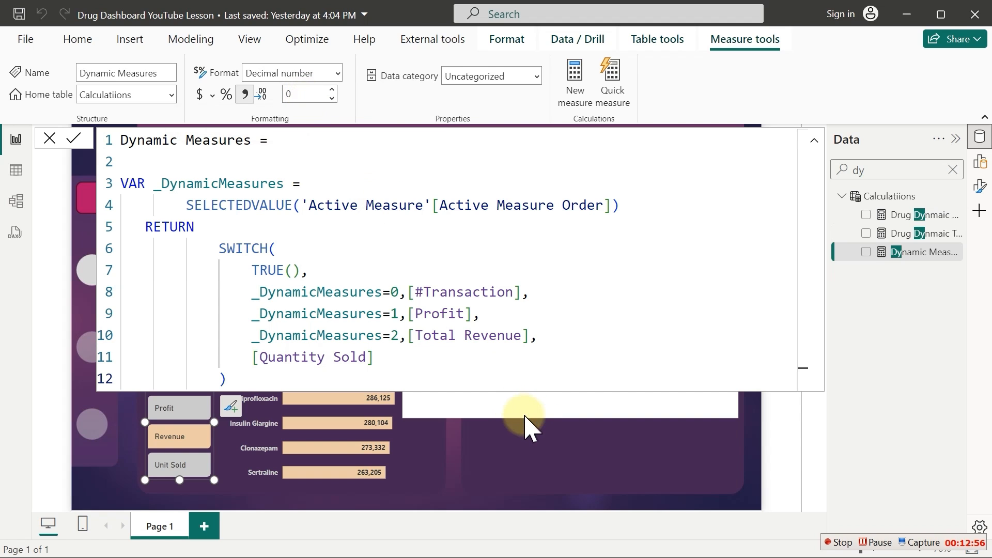
Clear the field search to review the Active Measure definition, and return to the end of the text box caption
left_click(952, 170)
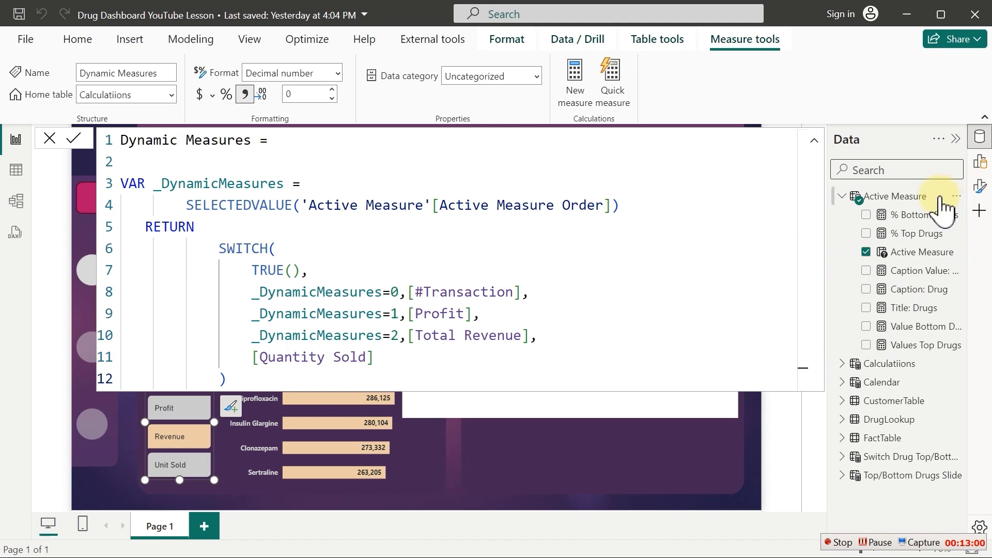
left_click(920, 253)
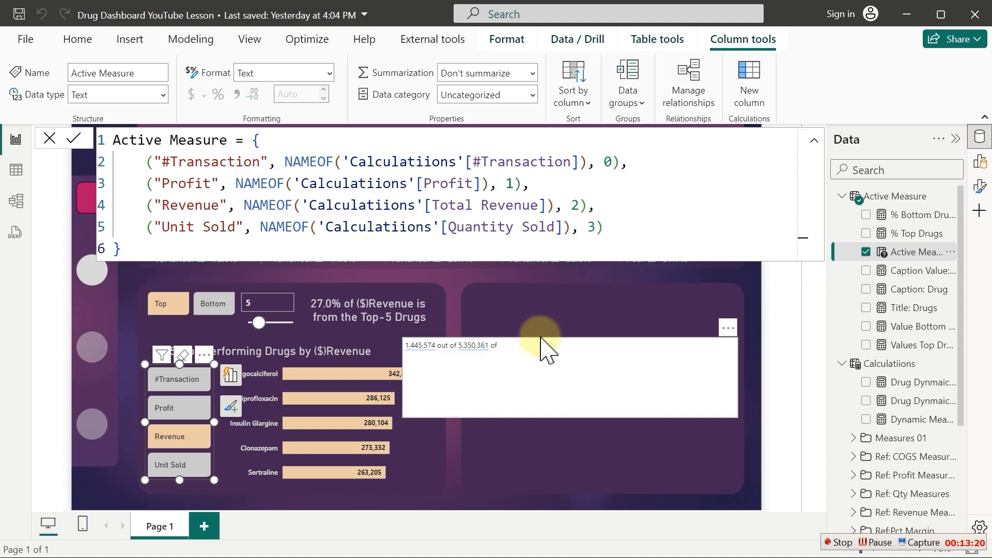
left_click(526, 346)
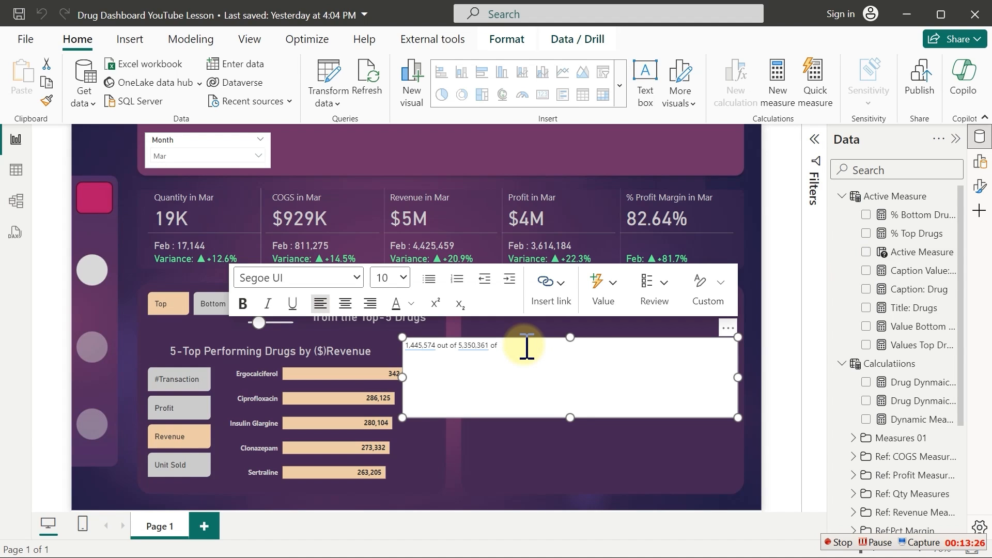
Insert a dynamic value for "active measure" at the end of the caption, and switch the measure slicer to Profit
left_click(594, 285)
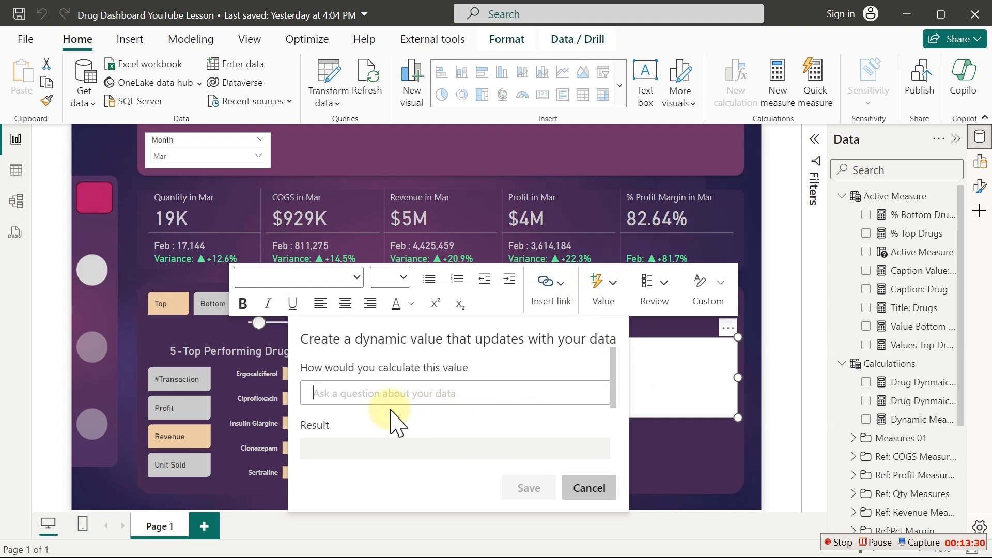
type("ac")
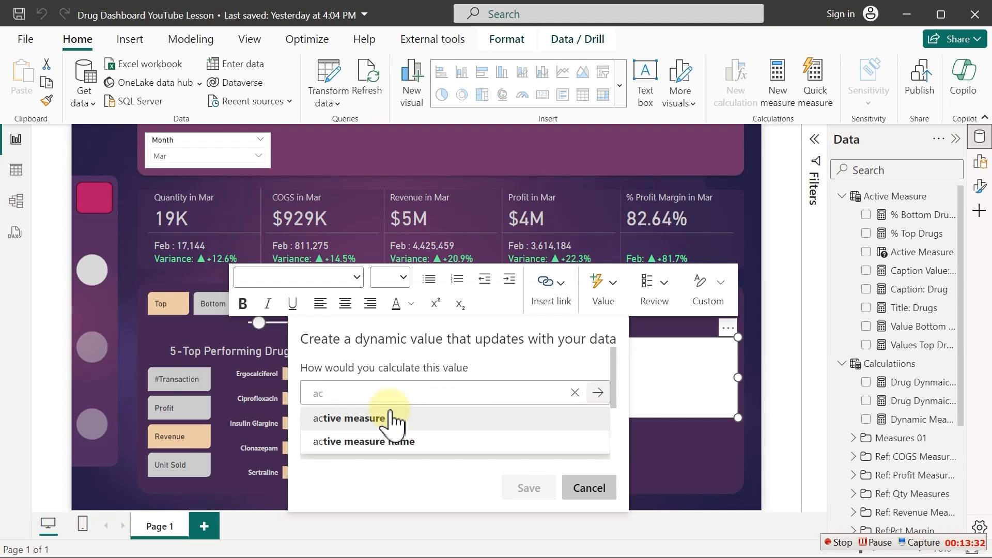
type("tive")
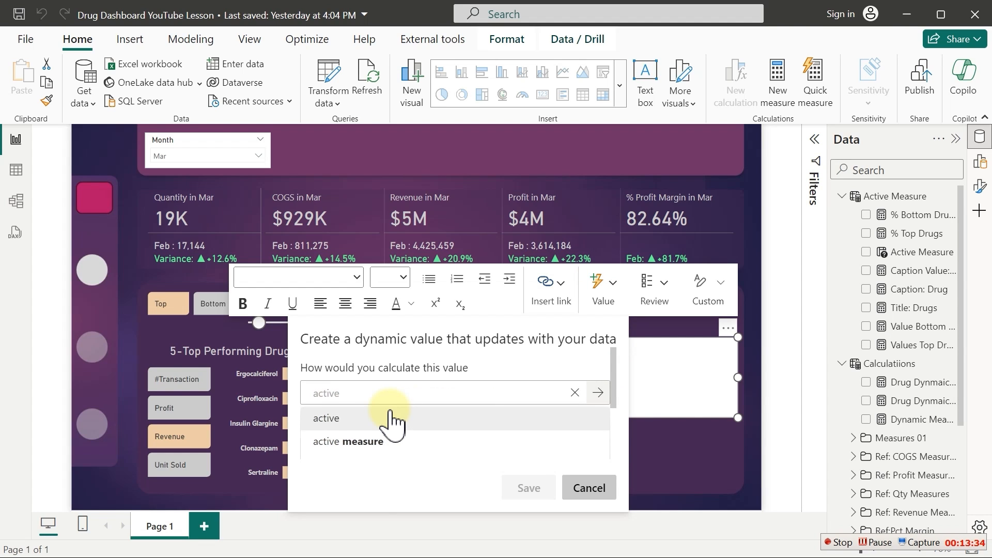
left_click(356, 444)
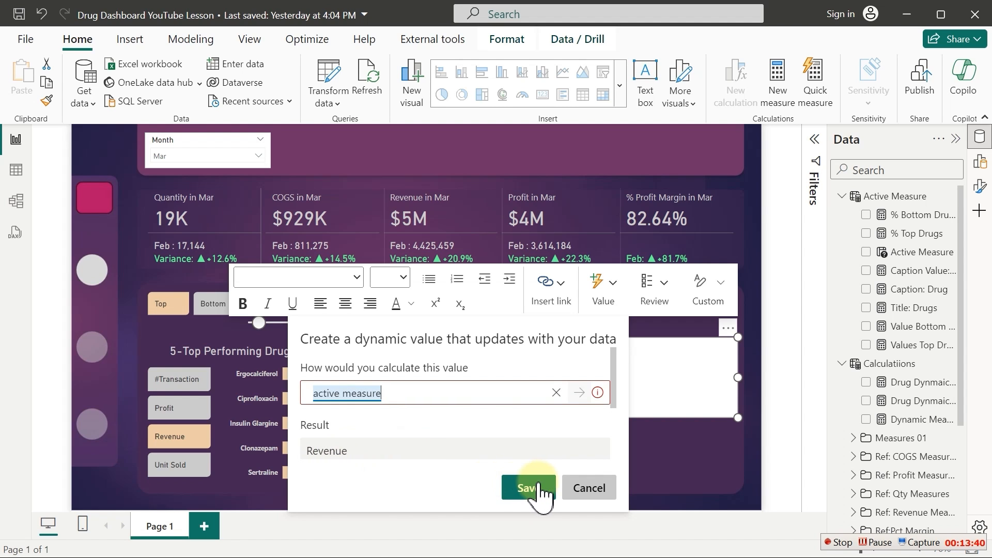
left_click(538, 486)
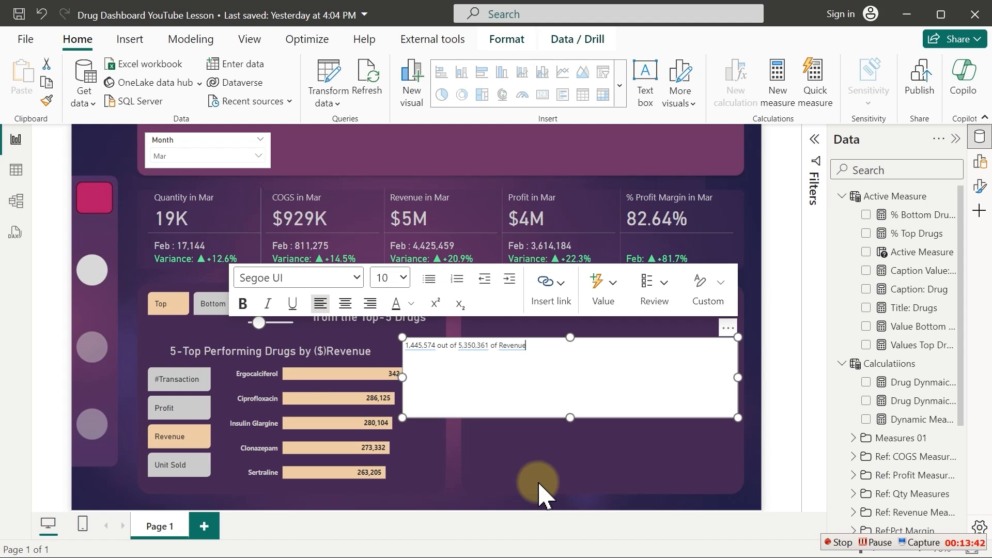
left_click(178, 408)
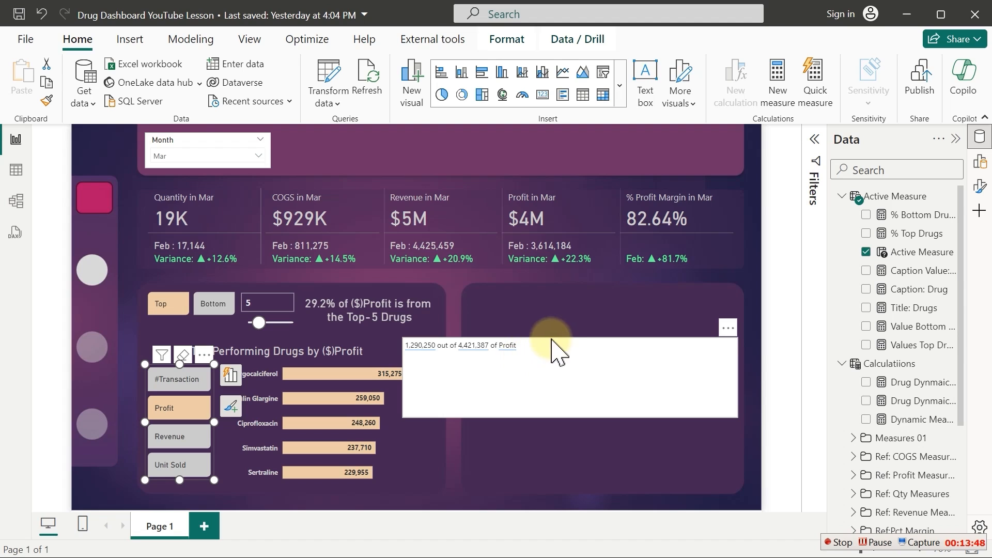
Set the font size of the whole text box caption to 14
left_click(538, 346)
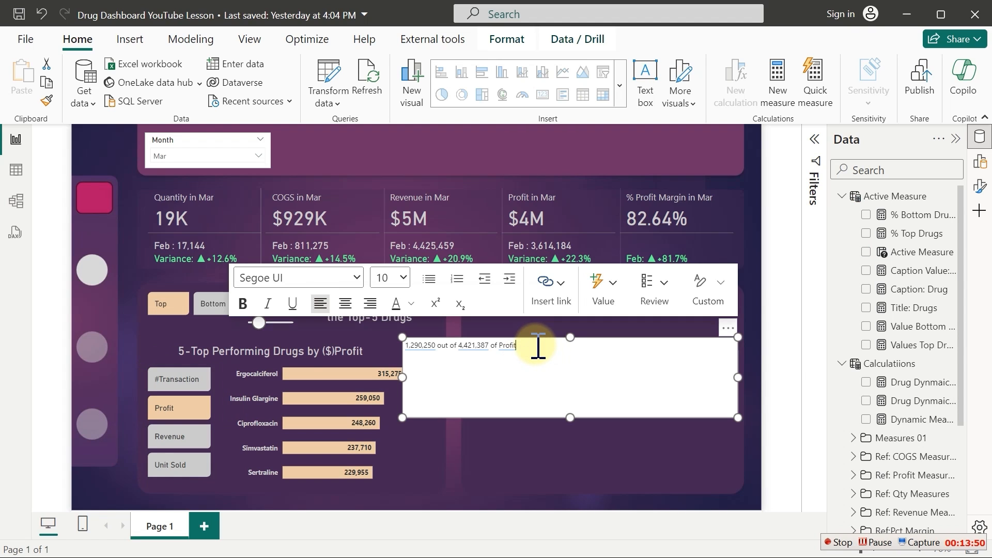
key("ctrl+a")
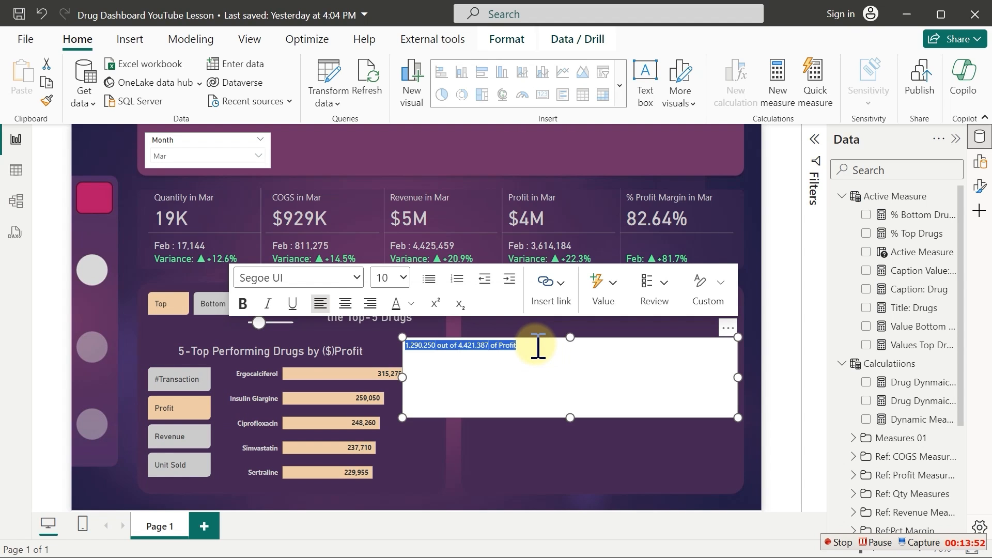
left_click(390, 278)
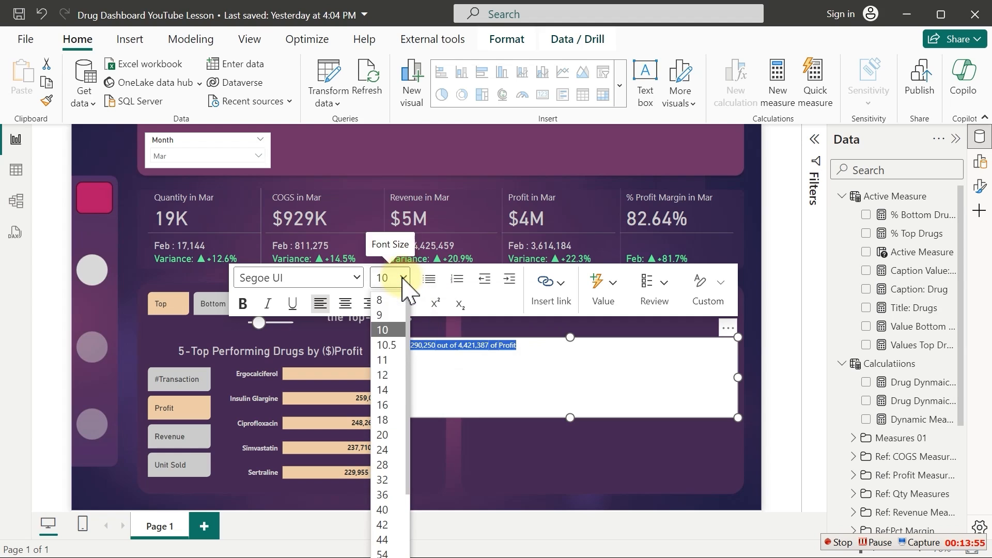
left_click(387, 388)
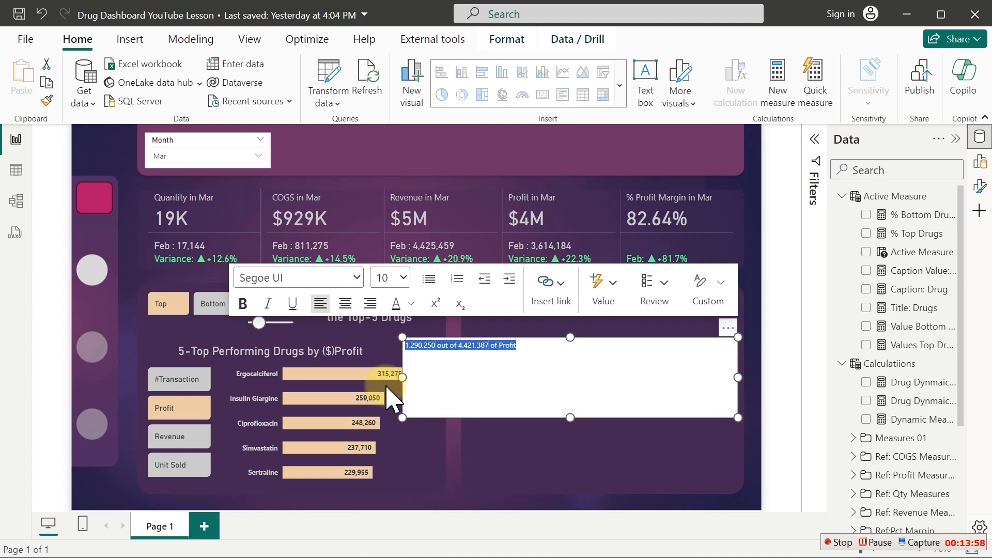
left_click(487, 373)
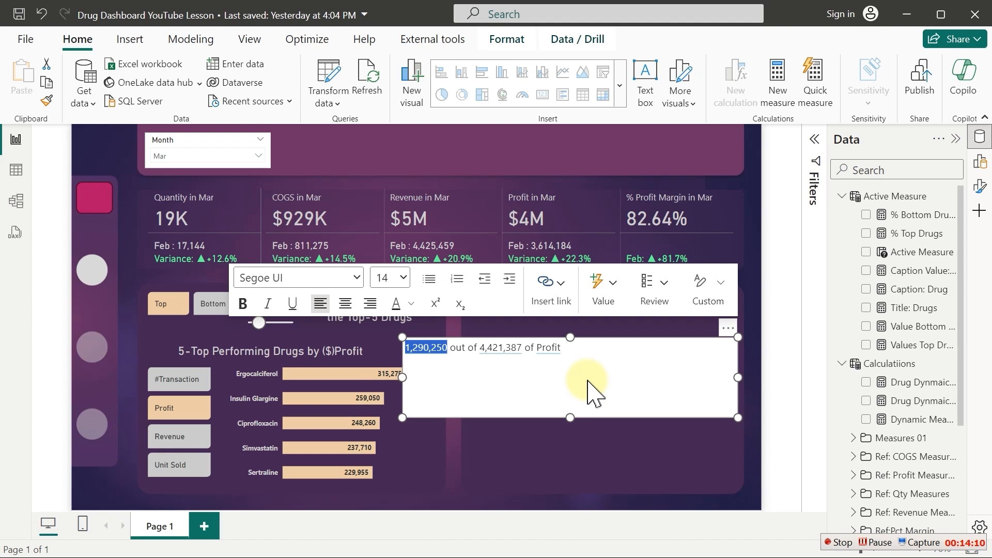
Colour the caption's first value with Theme color 3, 40% lighter, and set the font size of both numeric values to 16
left_click(412, 305)
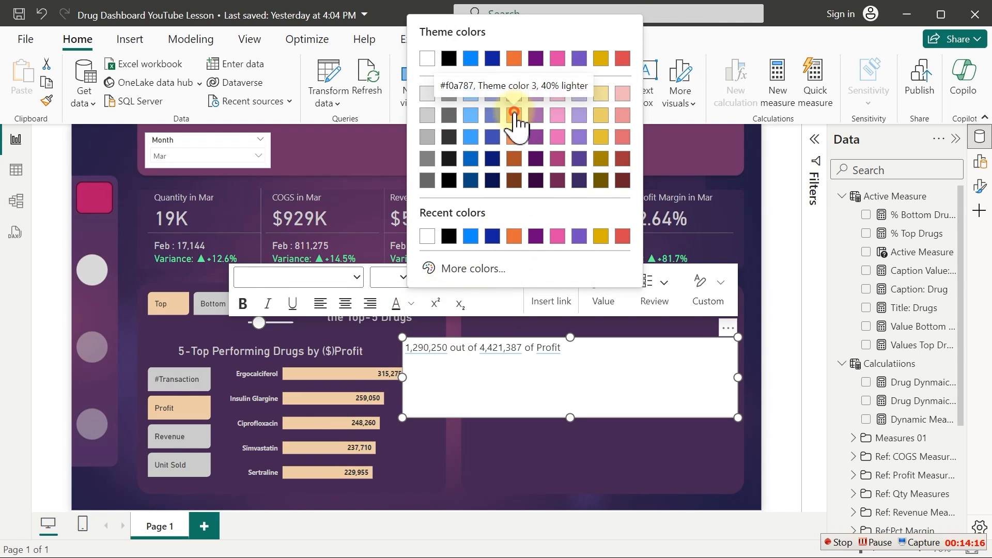
left_click(514, 114)
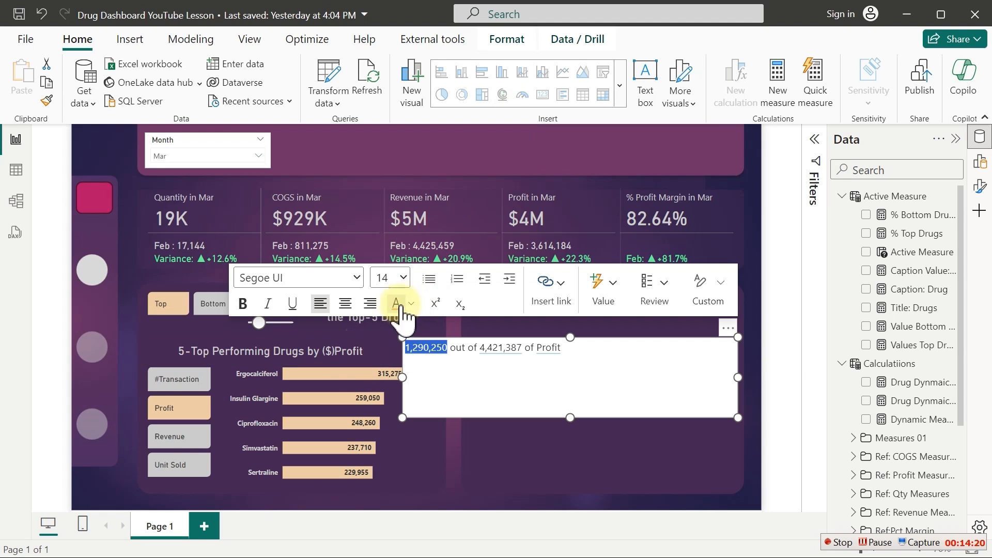
left_click(392, 278)
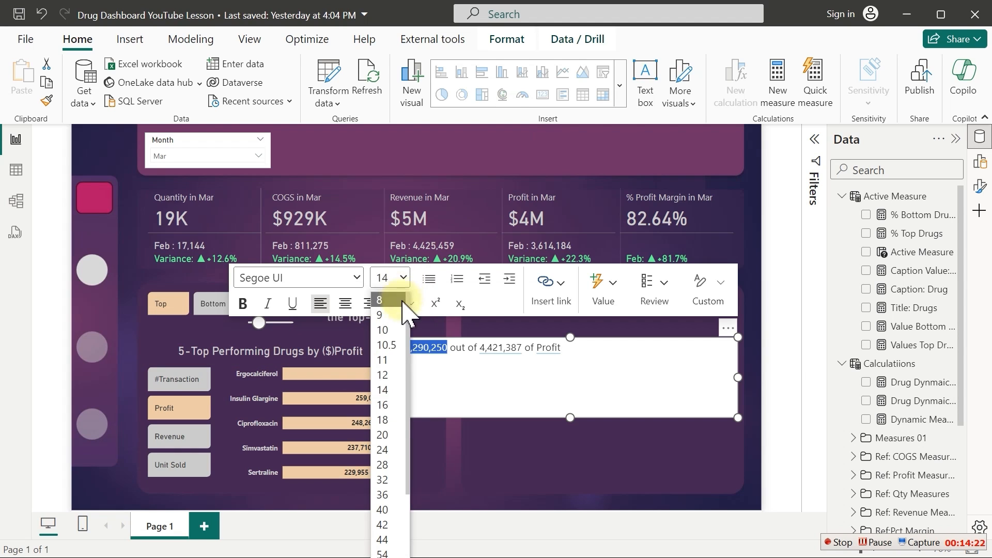
left_click(393, 405)
left_click(538, 361)
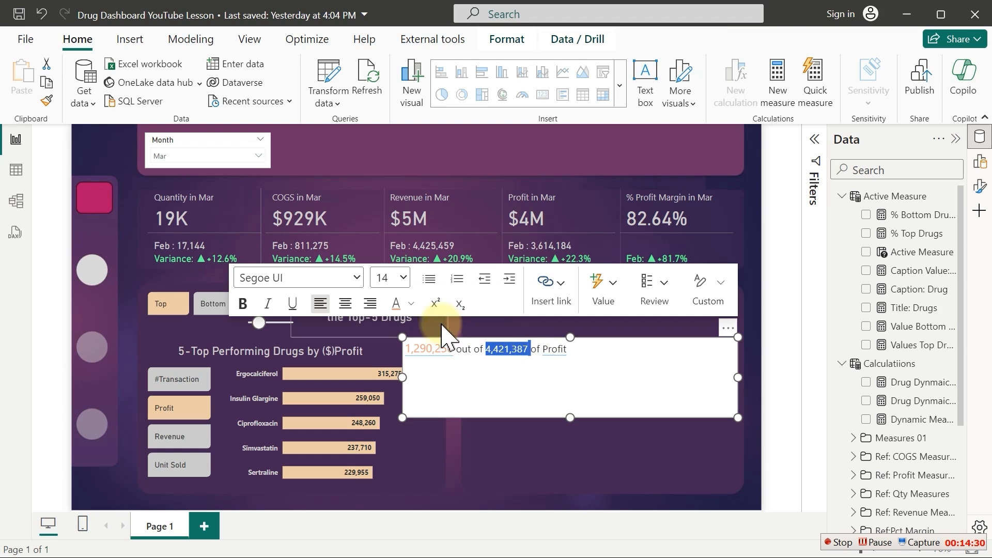
left_click(403, 278)
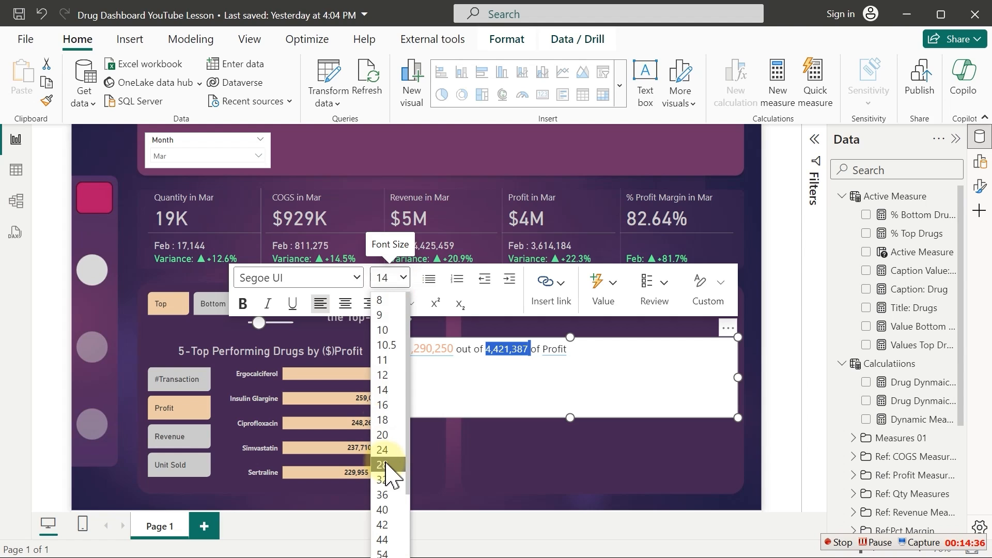
left_click(385, 405)
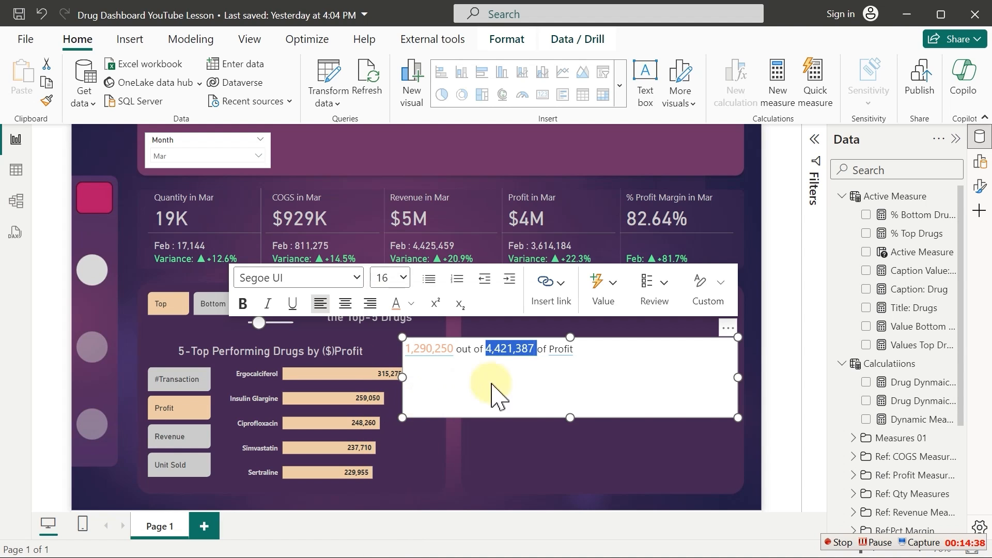
Change the font colour of the entire caption to light grey
left_click(586, 353)
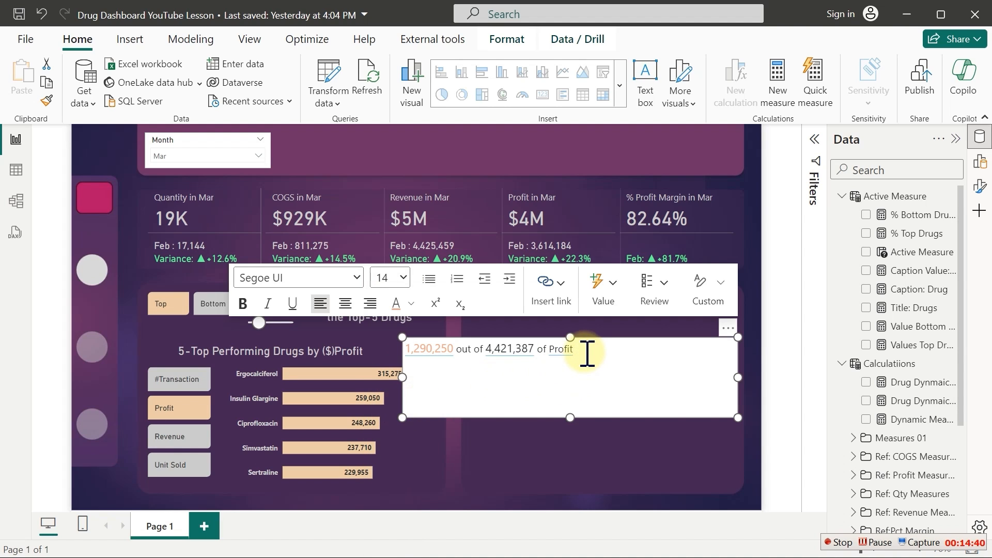
key("ctrl+a")
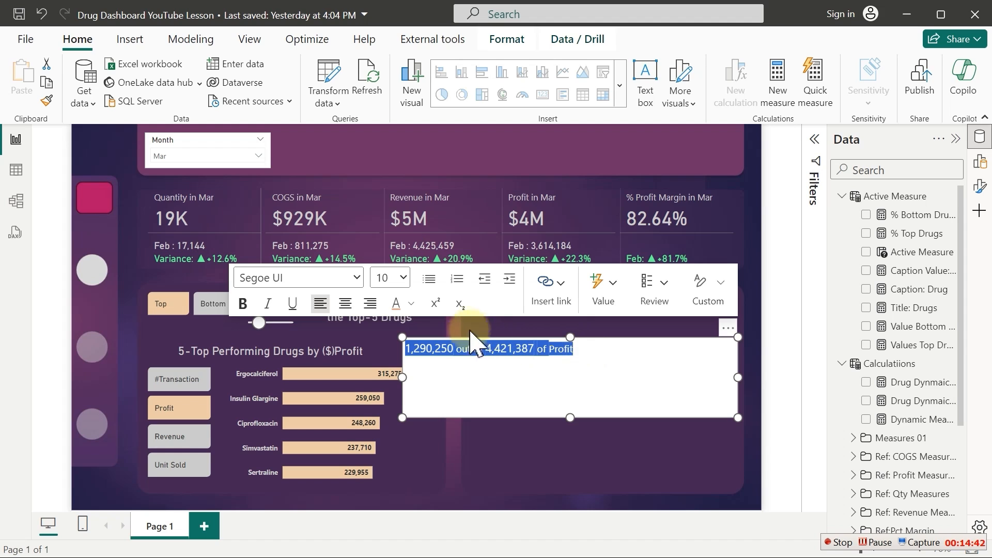
left_click(412, 303)
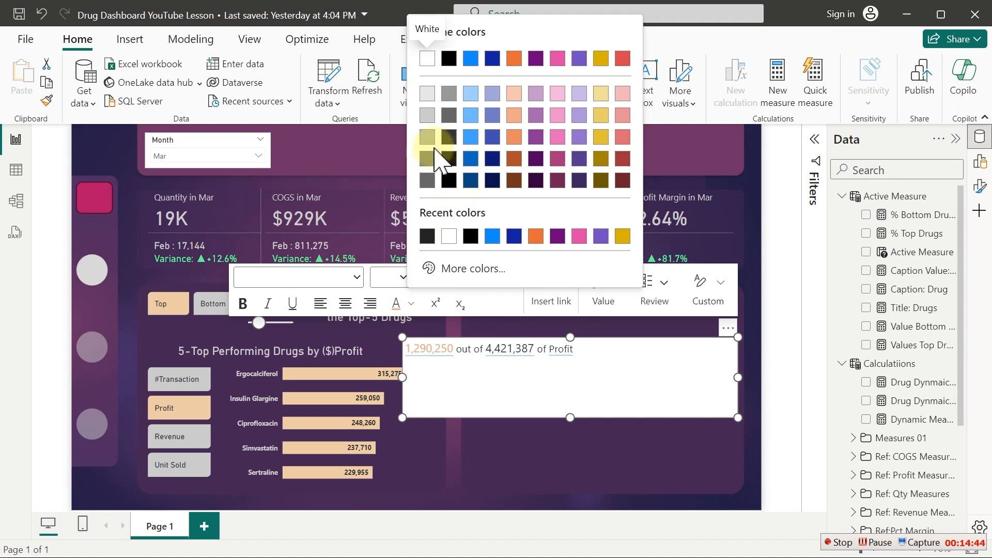
left_click(427, 115)
left_click(498, 386)
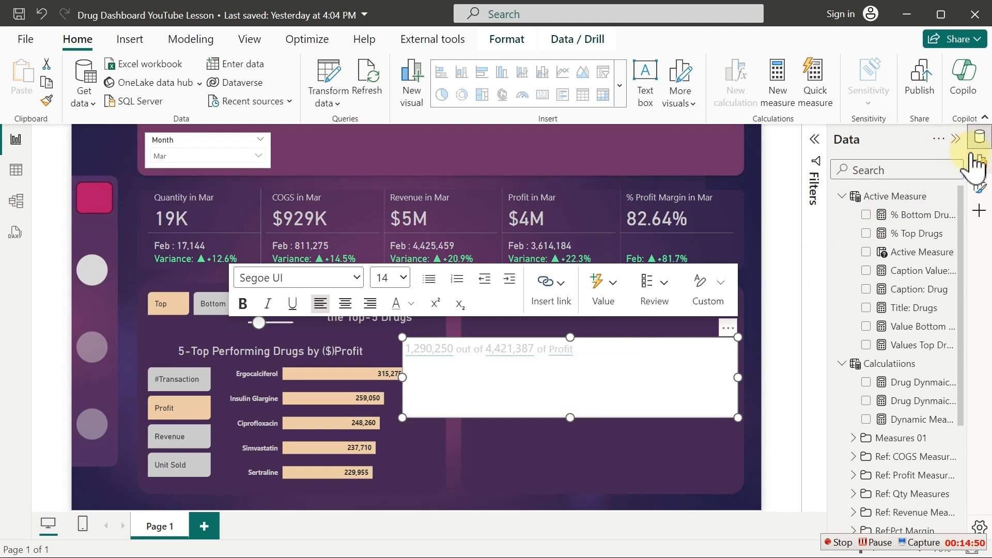
Turn off the background of the caption text box
left_click(981, 186)
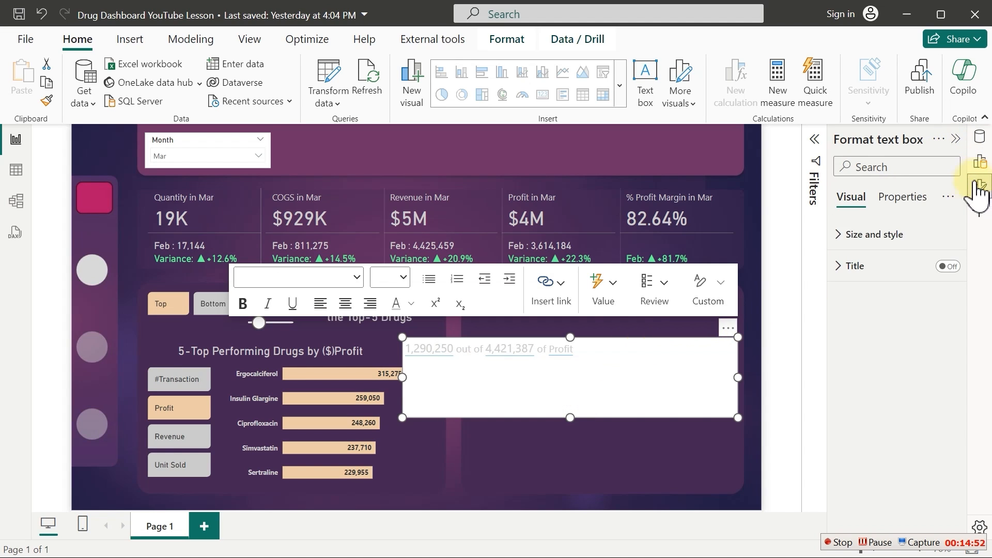
left_click(855, 236)
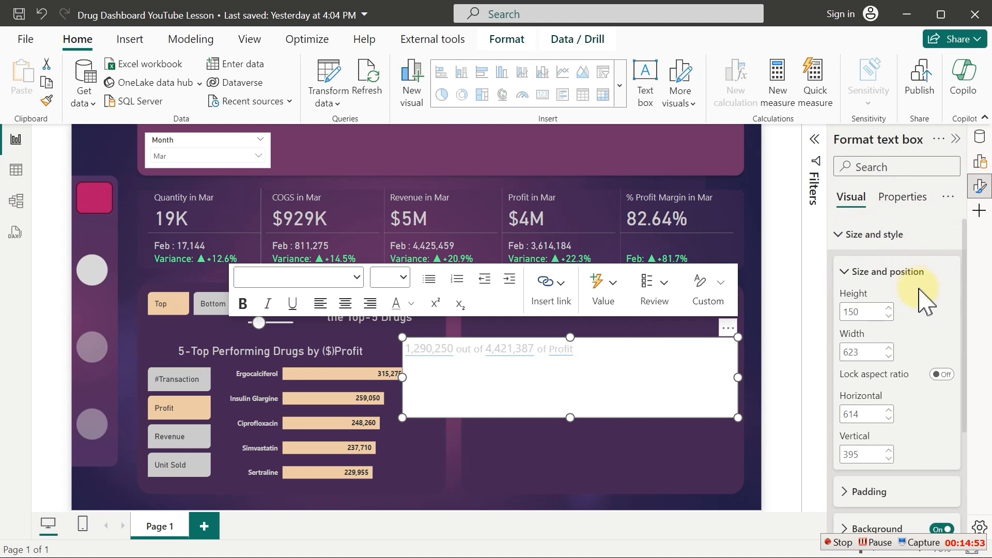
left_click(942, 529)
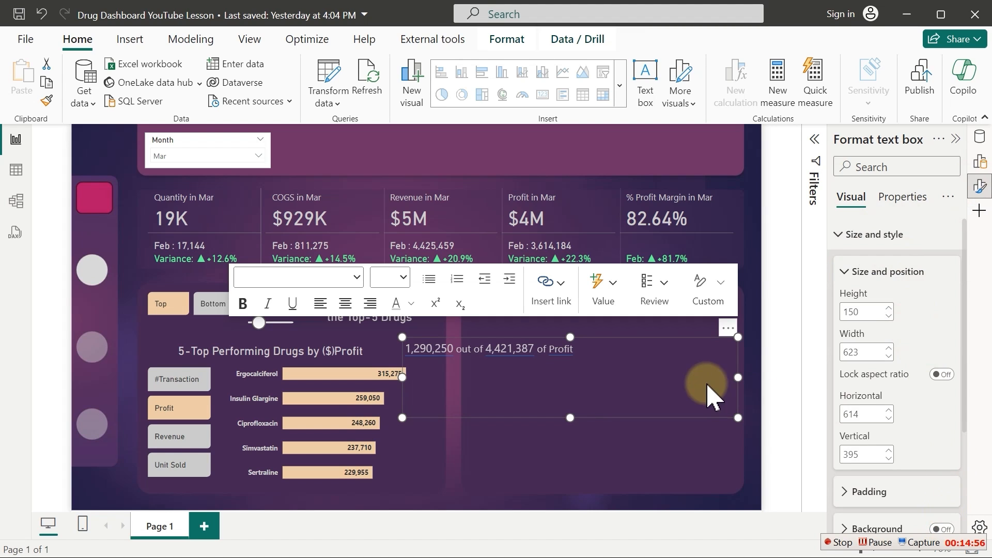
Shrink the text box to about 395 wide by 60 high in the empty panel, and centre its caption text
left_click_drag(739, 338, 589, 358)
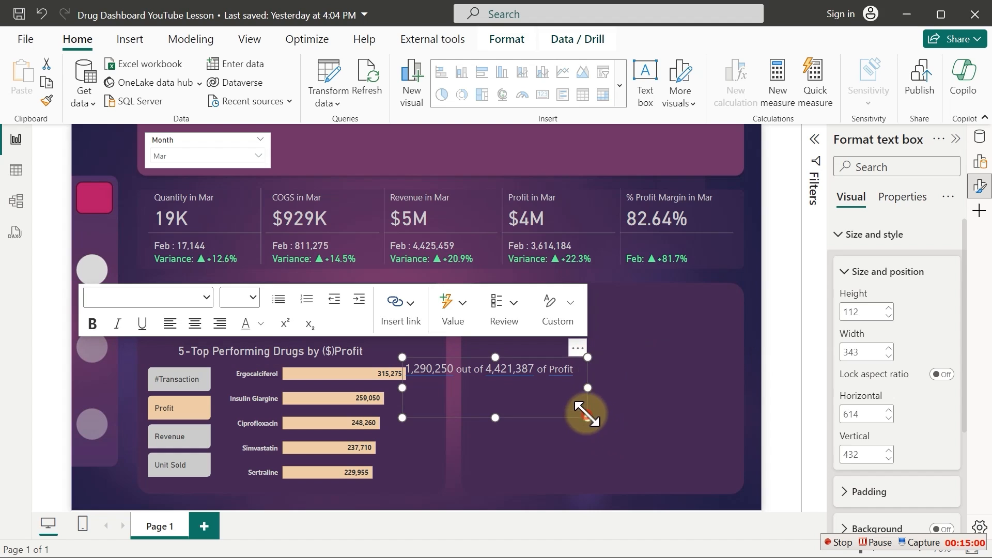
left_click_drag(588, 418, 672, 408)
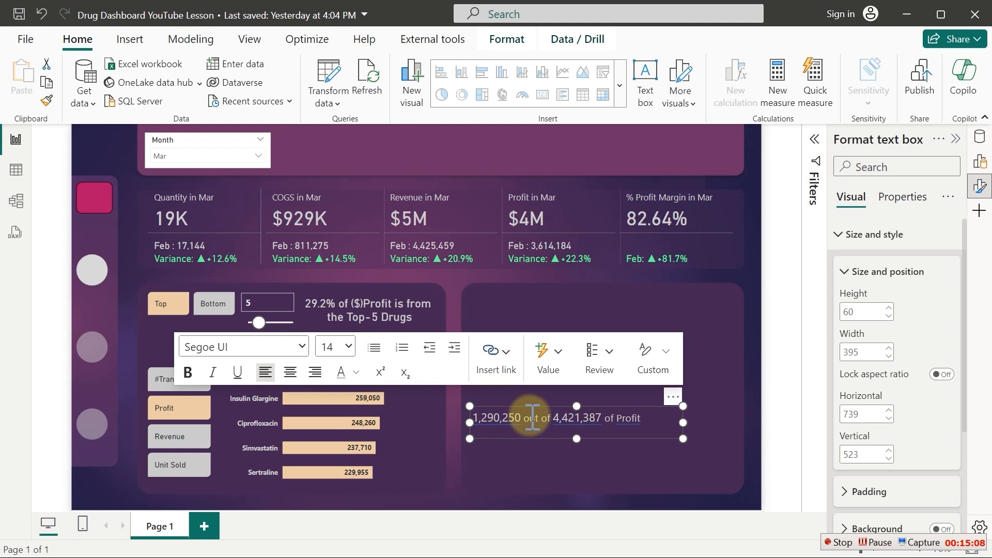
key("ctrl+a")
left_click(291, 372)
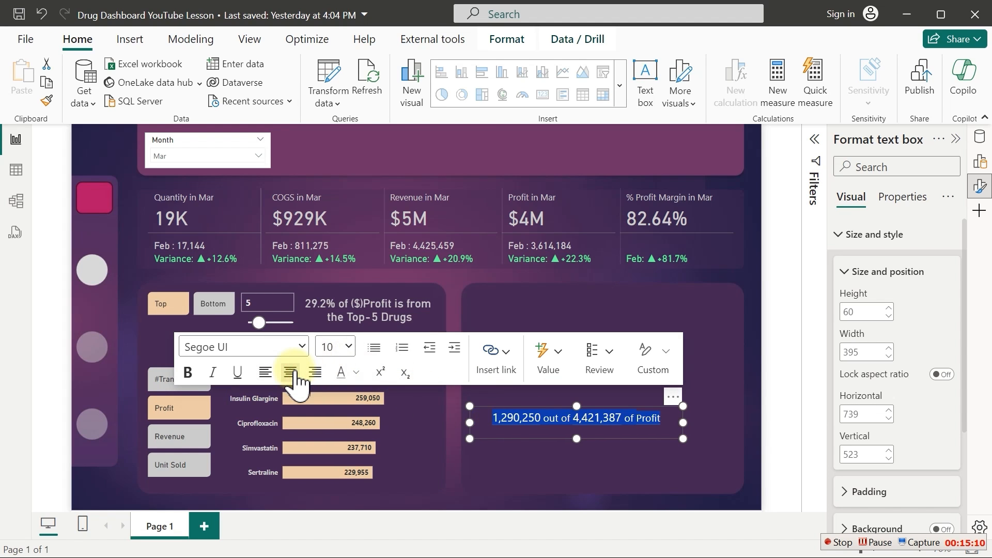
Bold both numeric values in the caption and colour the first one light orange
left_click(544, 419)
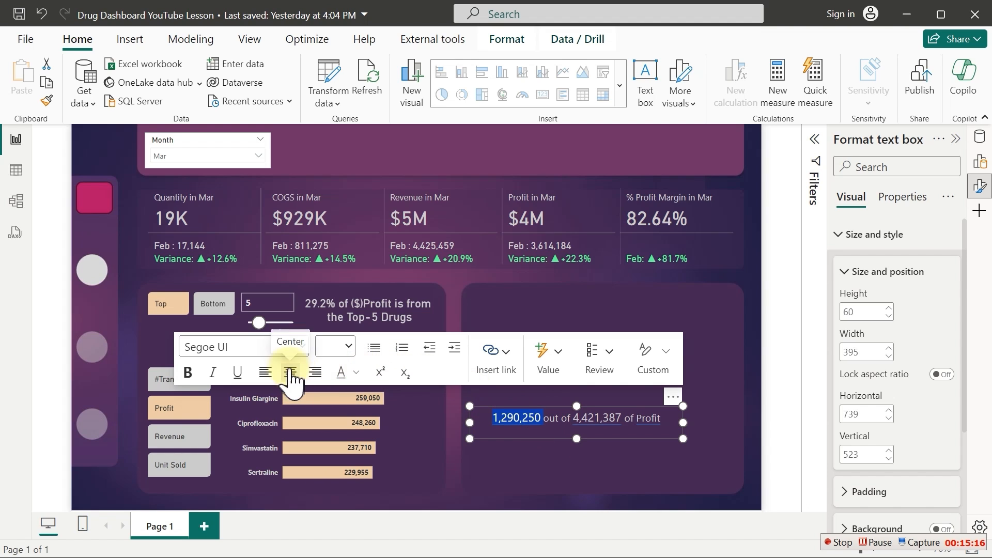
left_click(188, 372)
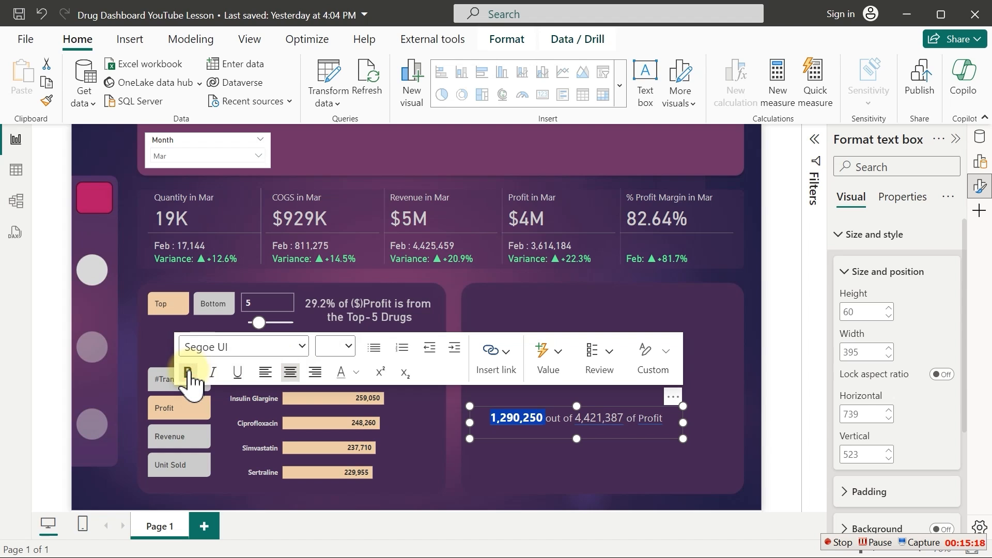
left_click(358, 372)
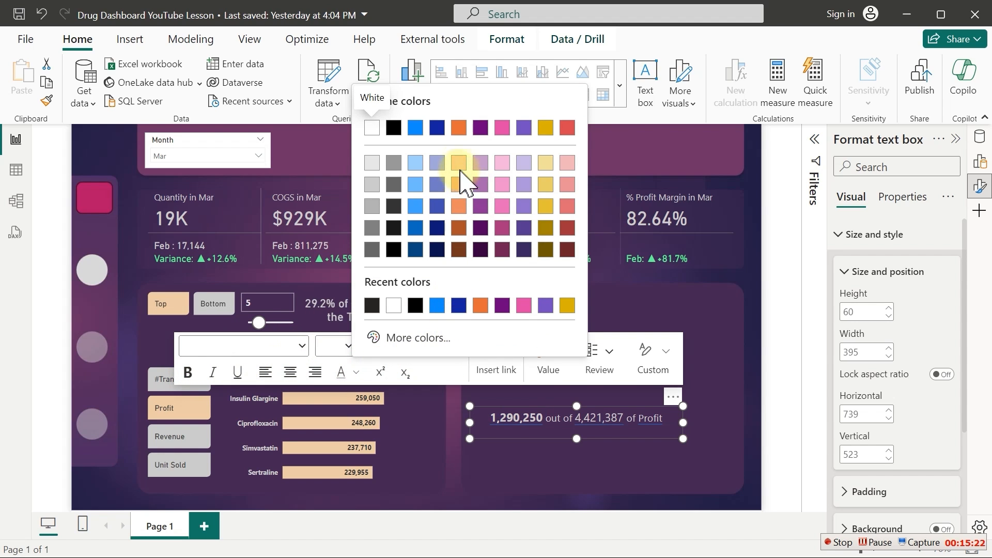
left_click(459, 190)
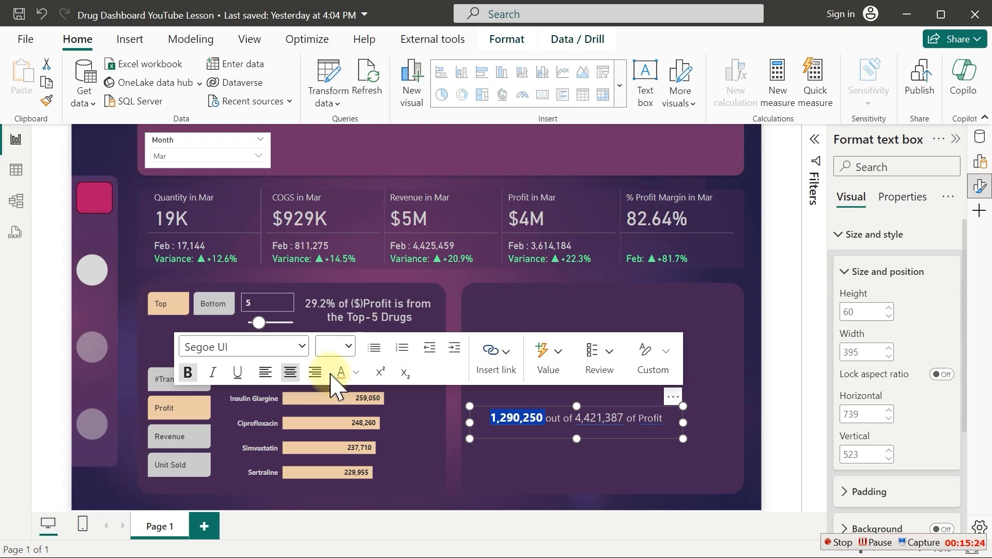
left_click(630, 419)
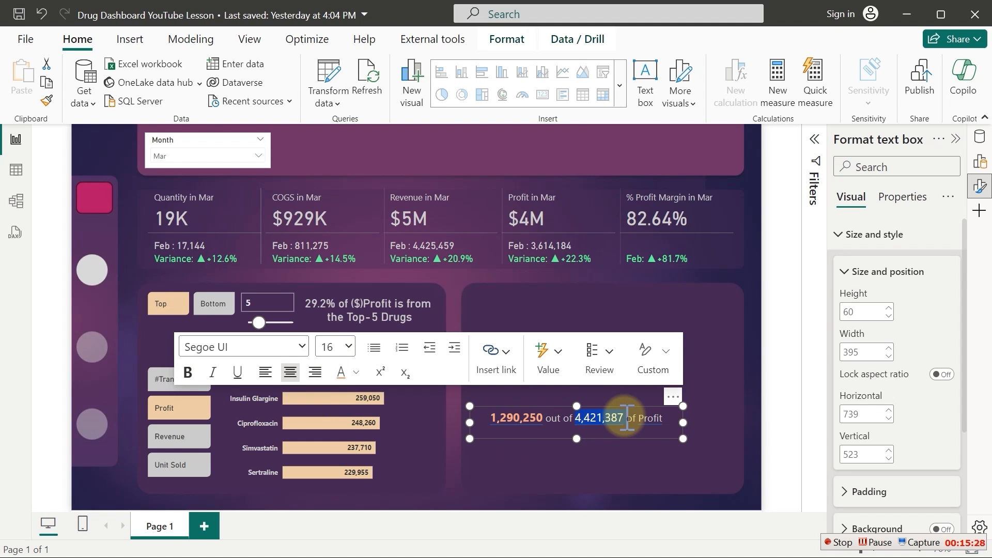
left_click(188, 373)
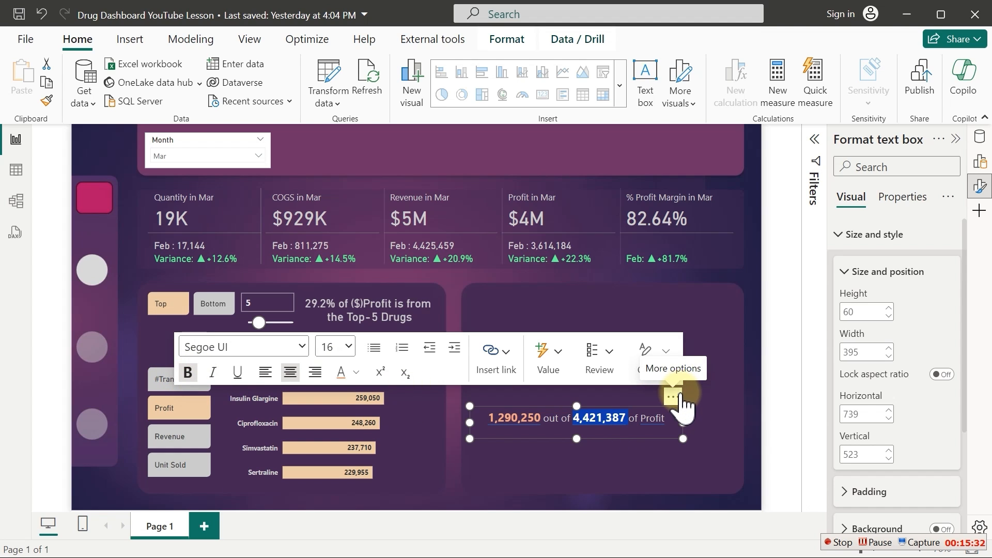
Move the caption text box below the drug bar chart, to about horizontal 253 and vertical 660
left_click_drag(473, 468, 420, 483)
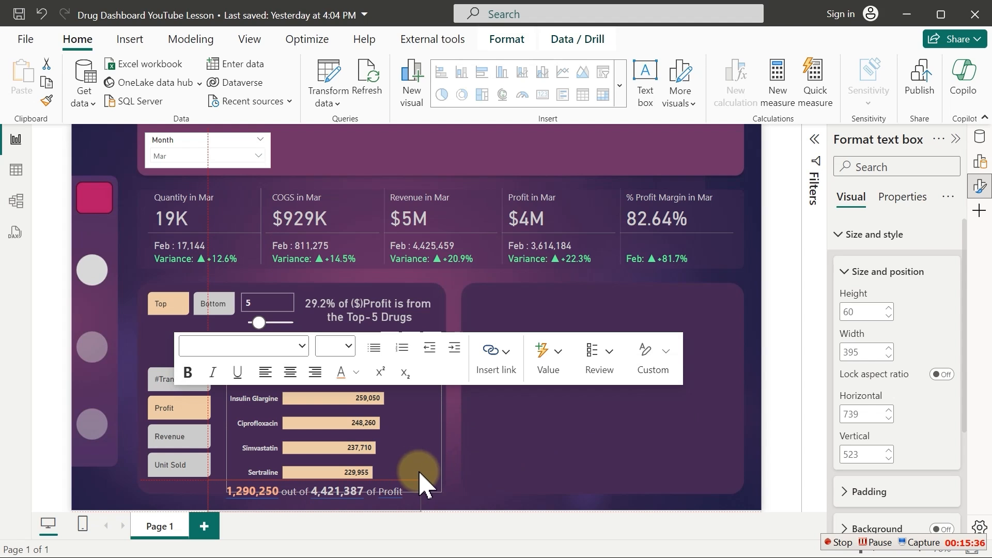
left_click_drag(419, 483, 419, 483)
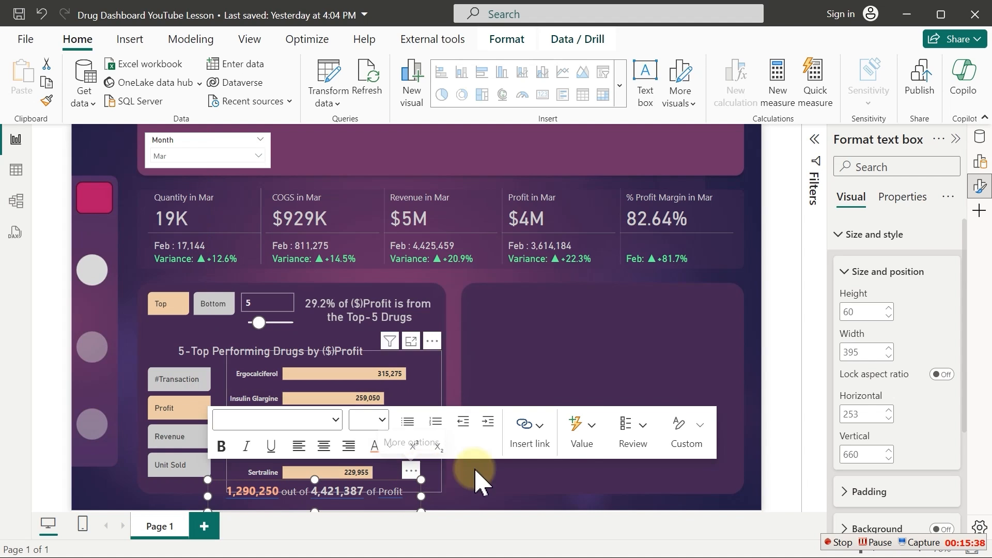
Shorten the drug bar chart slightly from its lower edge so it clears the caption text below
left_click(618, 345)
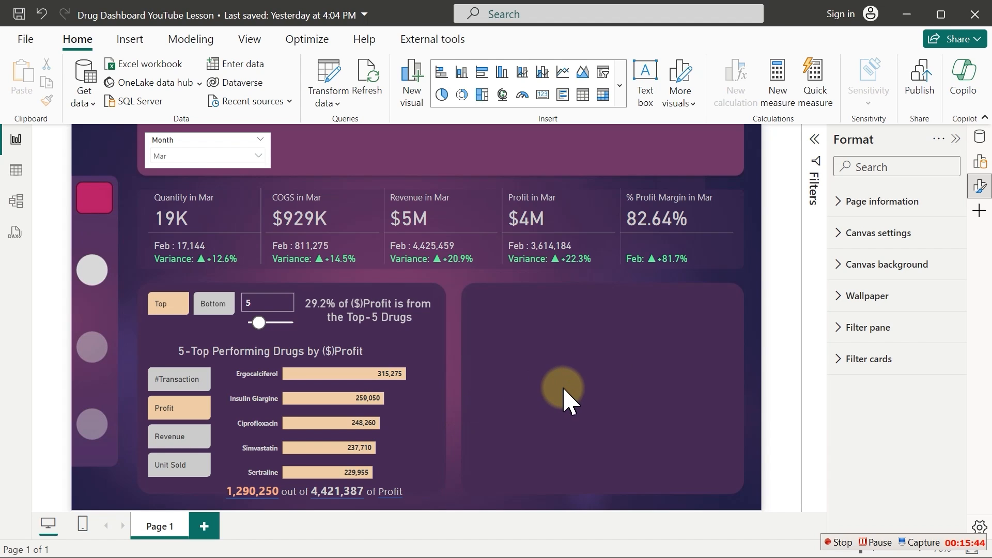
left_click(331, 486)
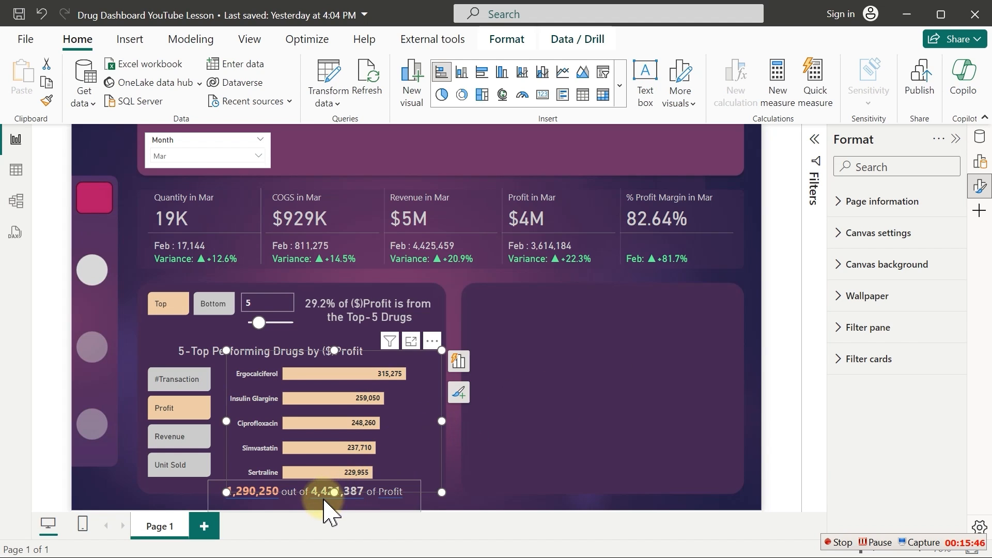
left_click_drag(334, 492, 332, 485)
left_click(609, 442)
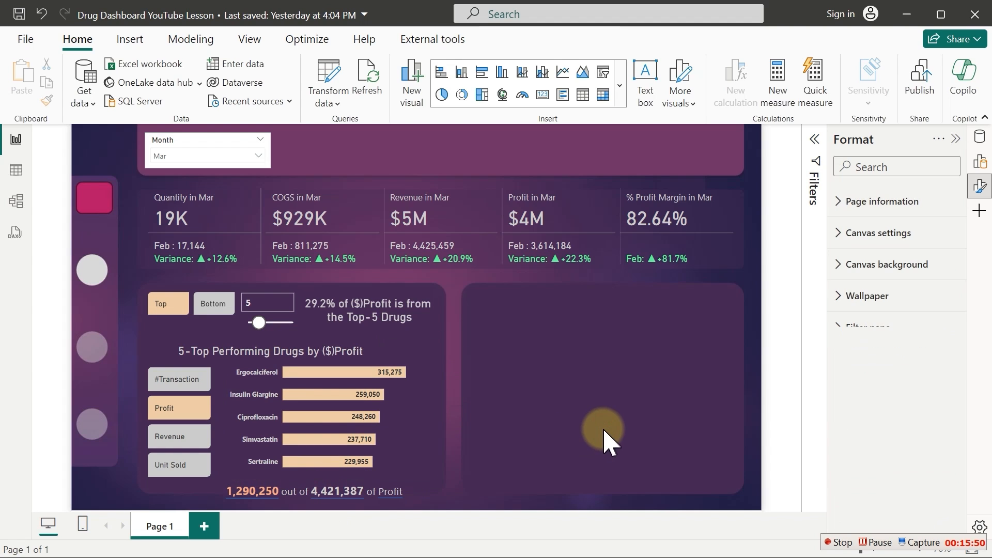
Switch the drug panel to Bottom and the measure to Revenue to test the dynamic caption
left_click(207, 304)
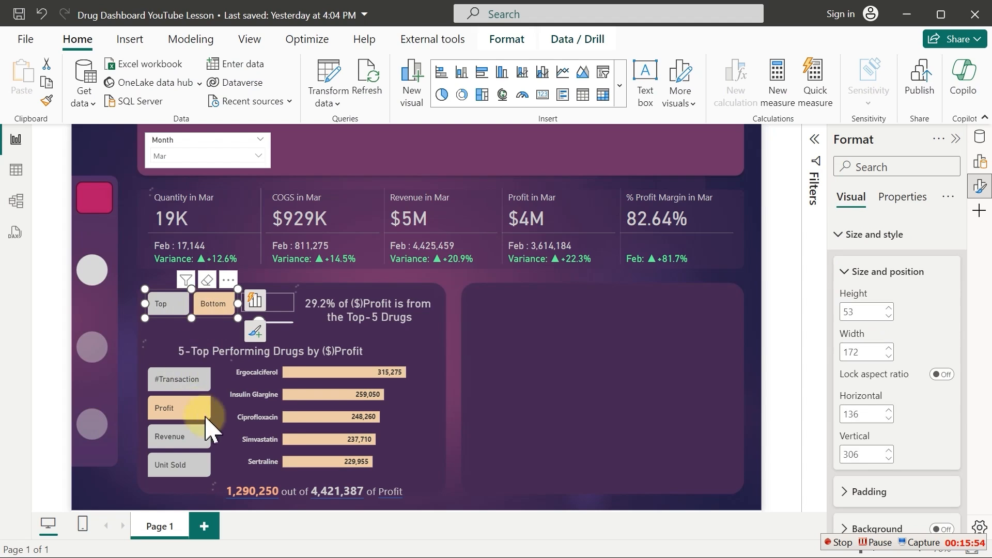
left_click(180, 433)
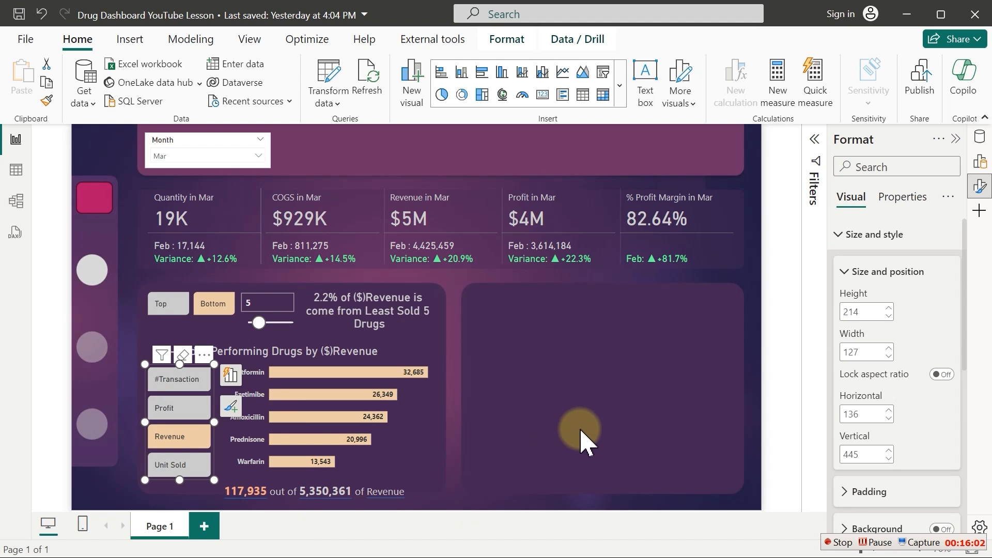
left_click(581, 441)
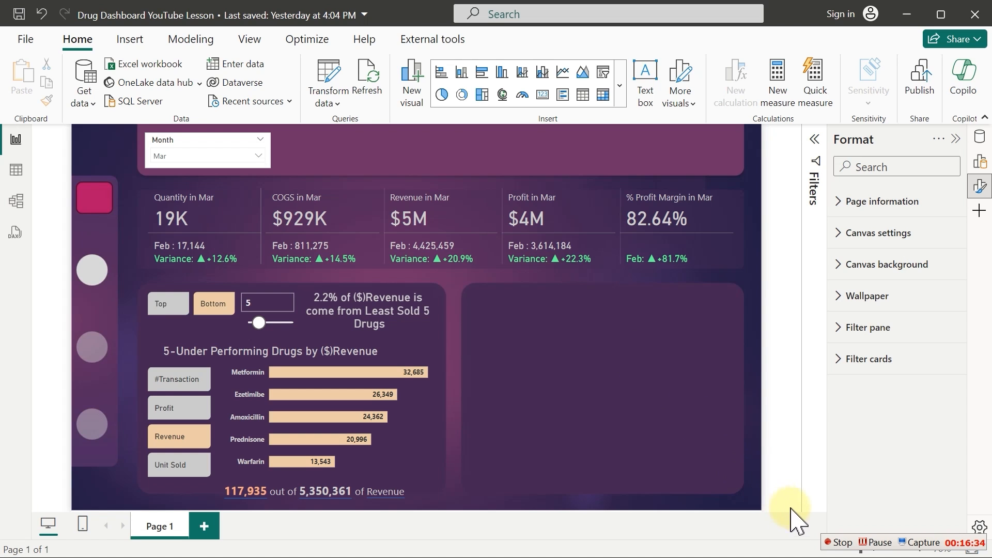
left_click(838, 542)
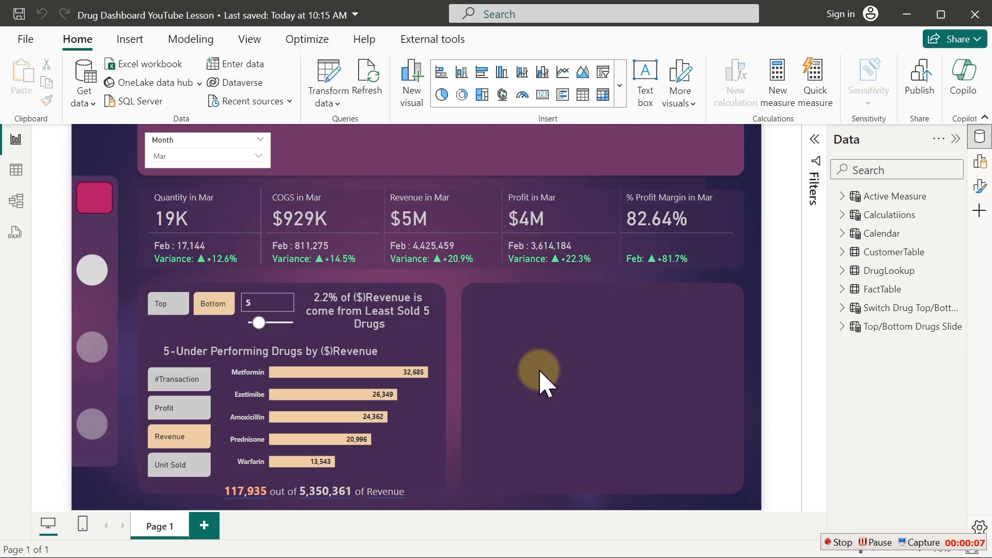
Duplicate the drug bar chart and place the copy in the empty panel beside the drug panel
left_click(419, 433)
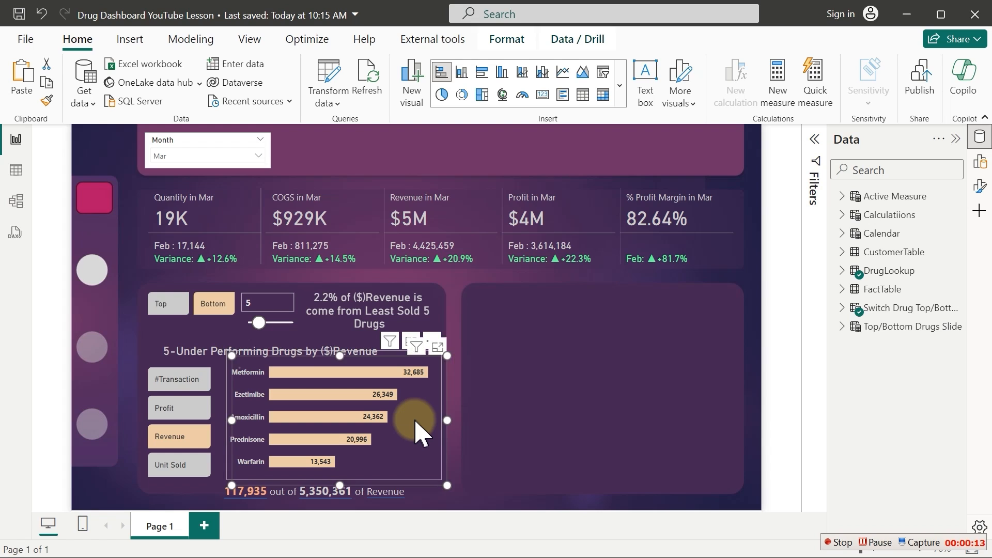
left_click_drag(421, 416, 682, 403)
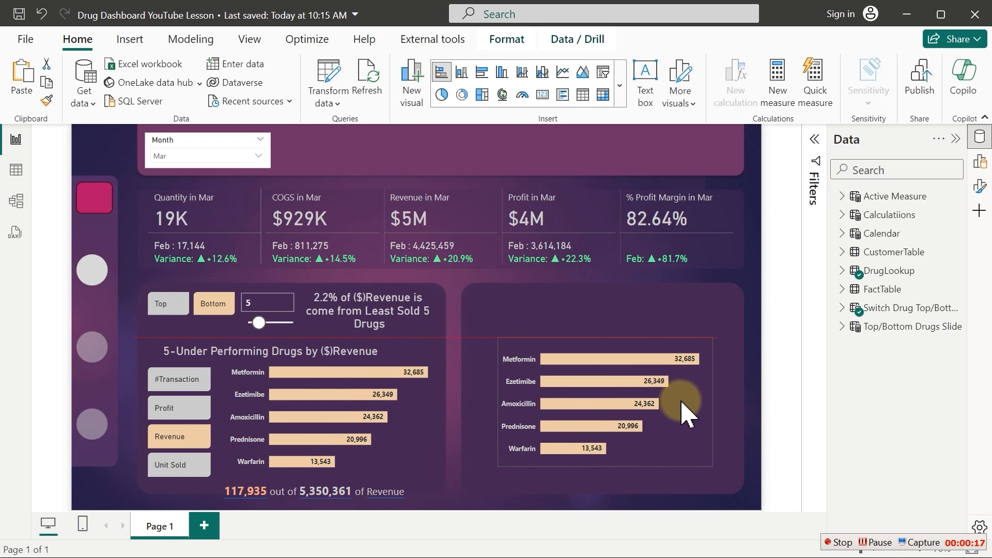
left_click(682, 402)
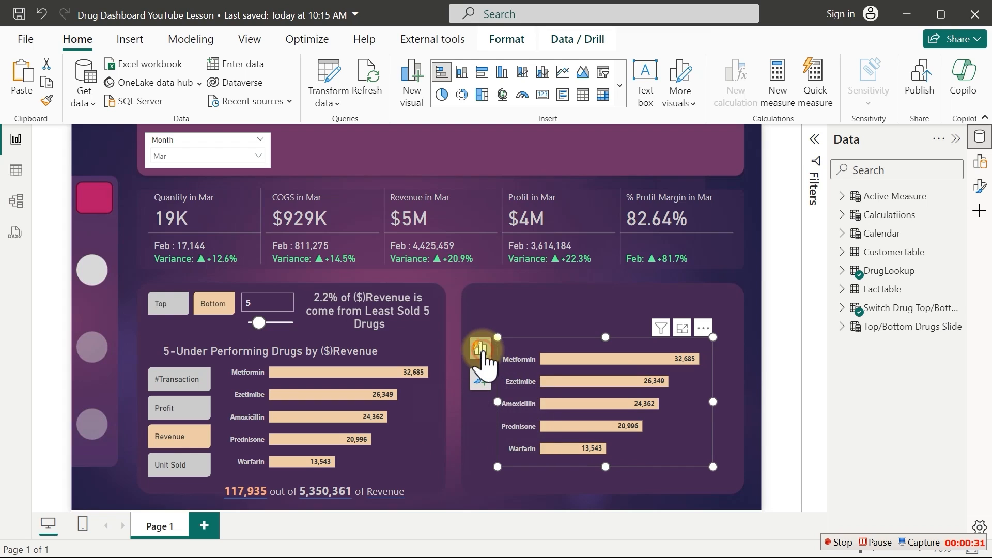
Show the copied chart's data fields, then search the model for "swi" and open the Switch Drug Top/Bottom field definition
left_click(482, 357)
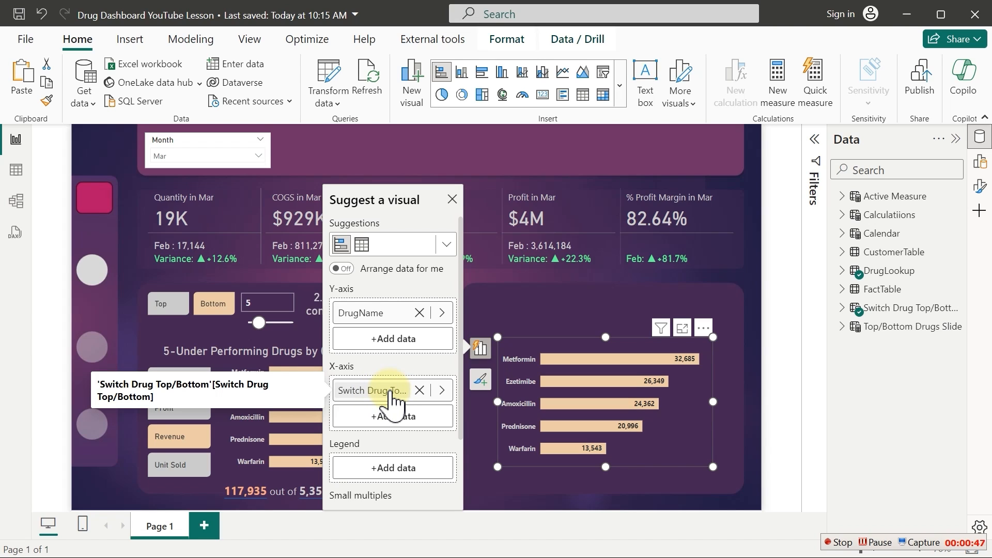
left_click(902, 170)
type("swi")
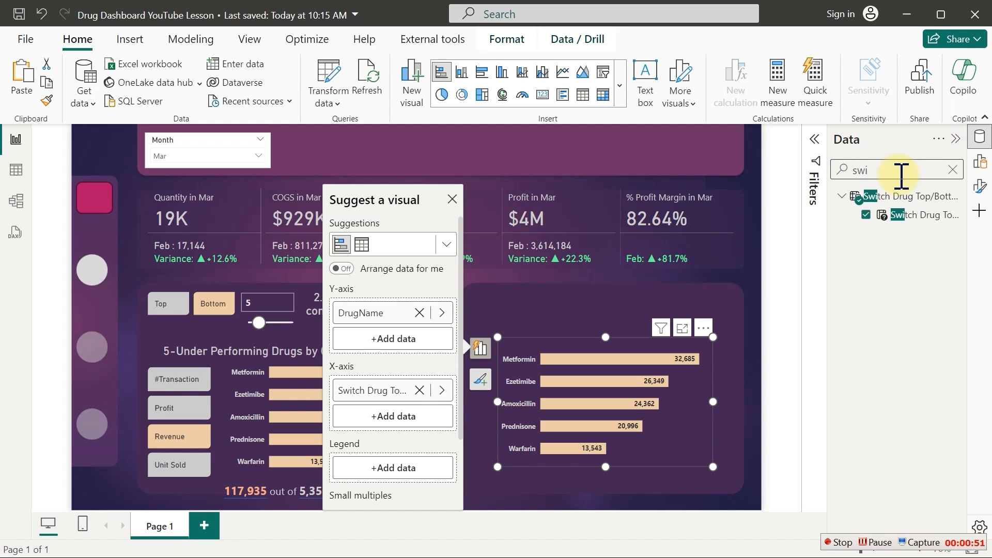
left_click(924, 214)
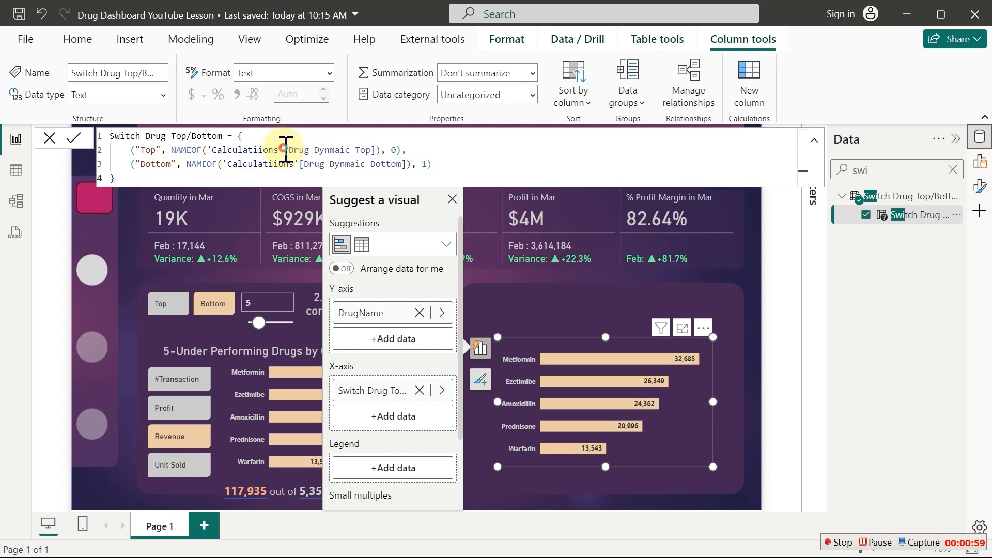
Copy the measure name Drug Dynmaic Top from the Switch Drug Top/Bottom definition
left_click_drag(285, 150, 378, 150)
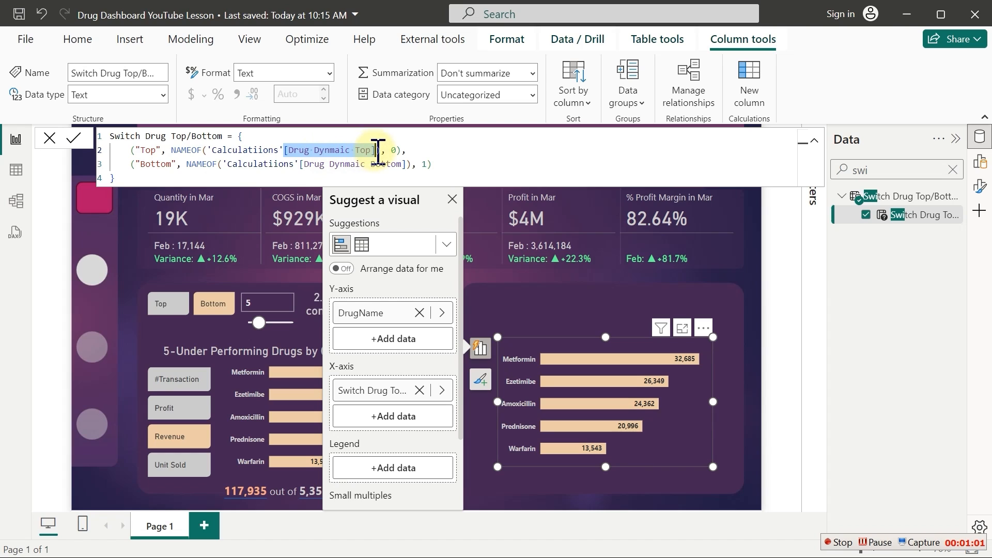
left_click(378, 150)
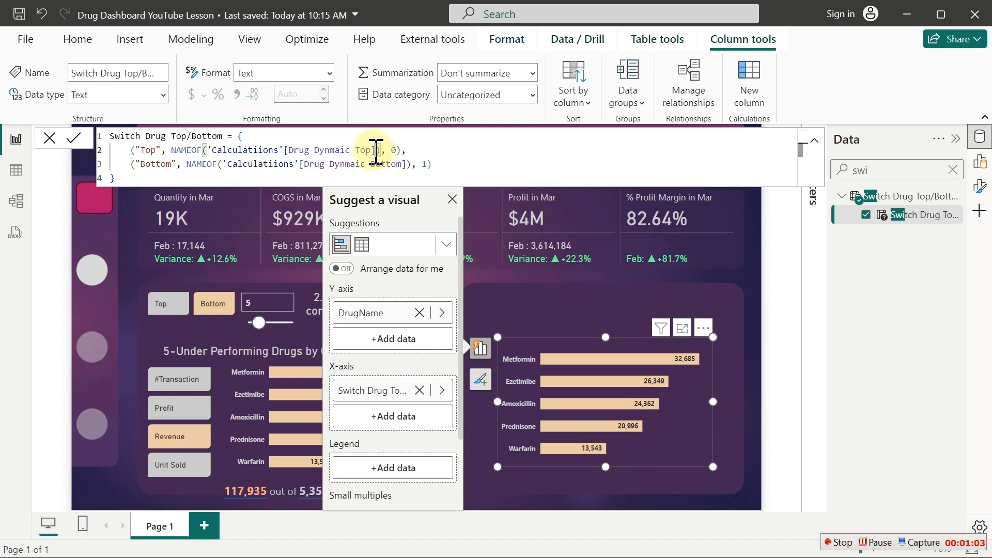
left_click(310, 149)
left_click_drag(373, 150, 289, 150)
key("ctrl+c")
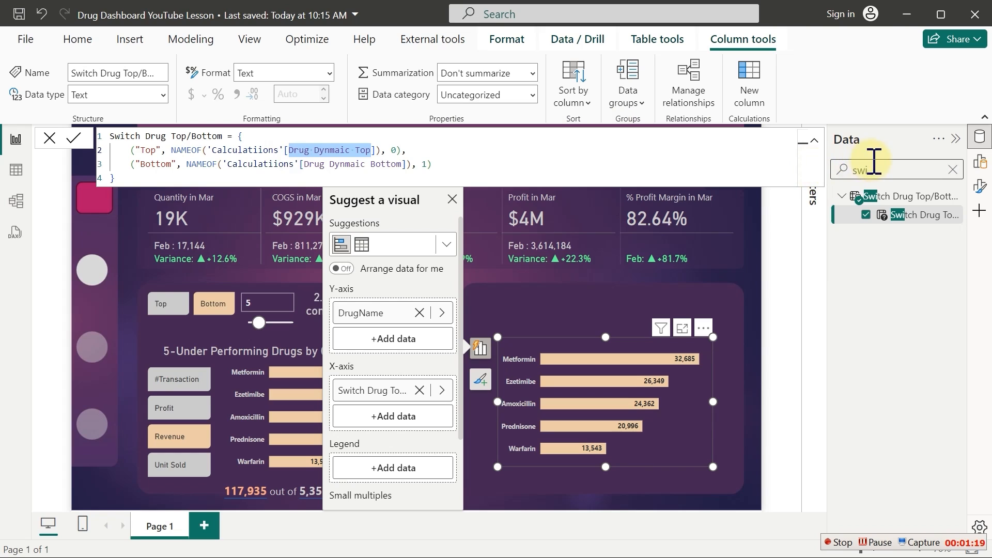
Search the data fields for the copied name Drug Dynmaic Top and open that measure's formula
left_click_drag(874, 166, 822, 165)
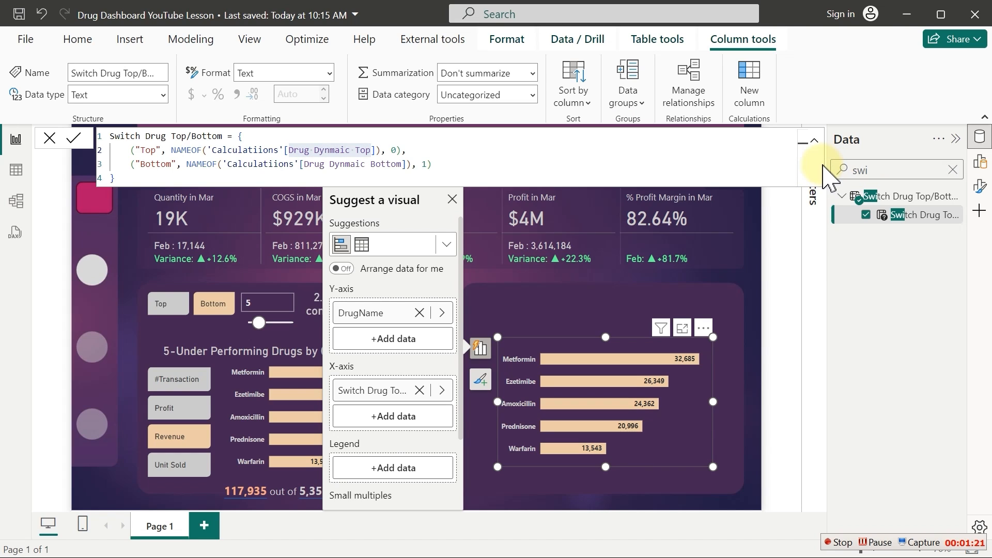
double_click(889, 172)
left_click(889, 171)
key("BackSpace")
key("BackSpace")
key("BackSpace")
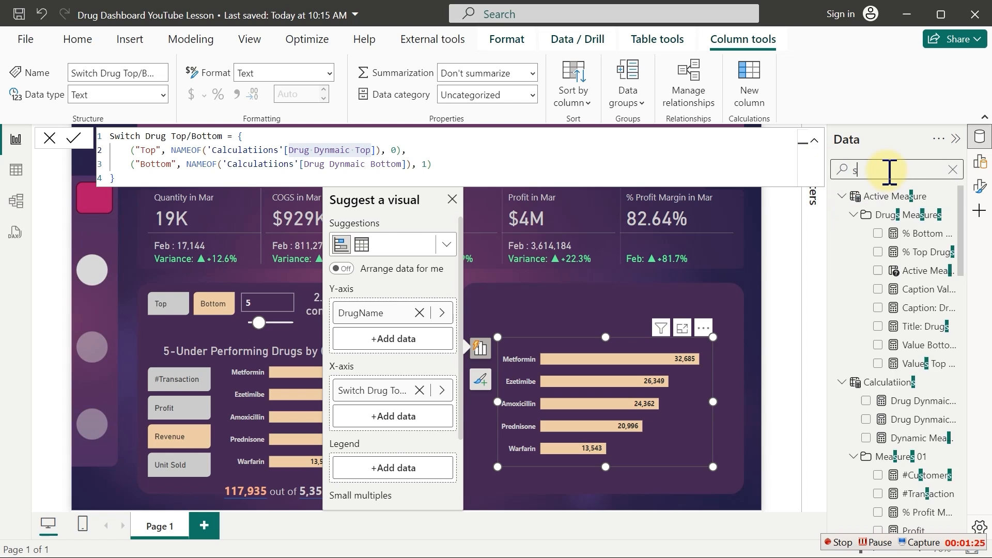
key("ctrl+v")
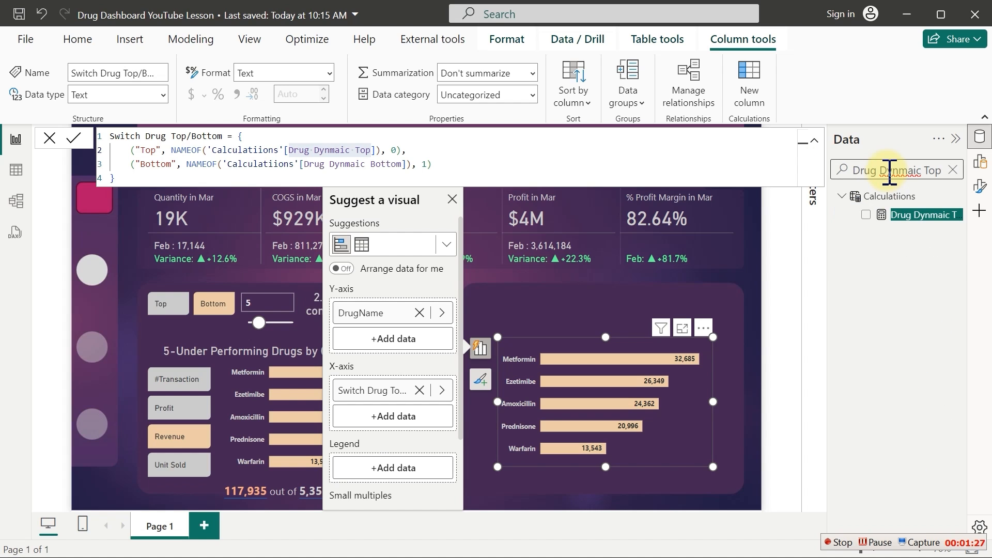
left_click(902, 222)
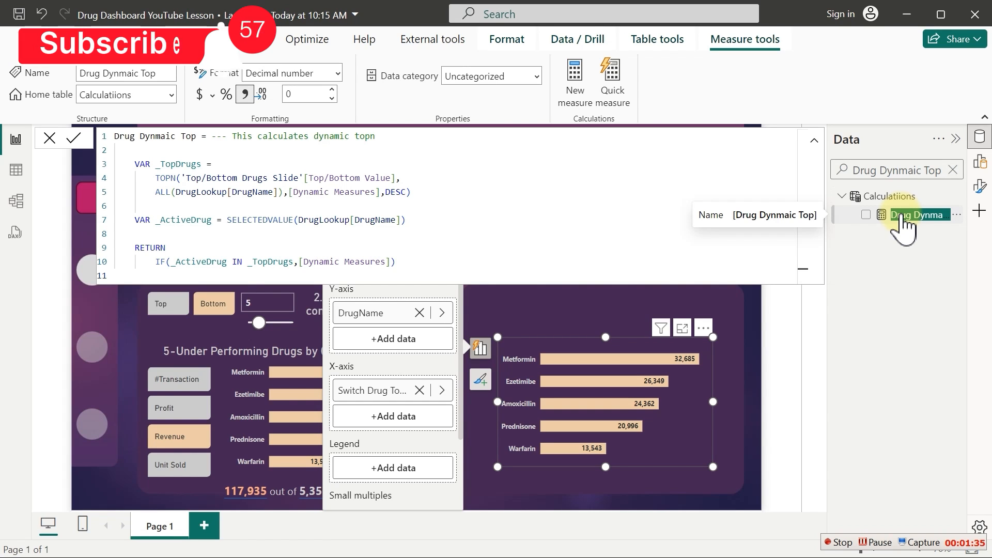
Copy the entire DAX formula of the Drug Dynmaic Top measure
left_click(488, 252)
key("ctrl+a")
key("ctrl+c")
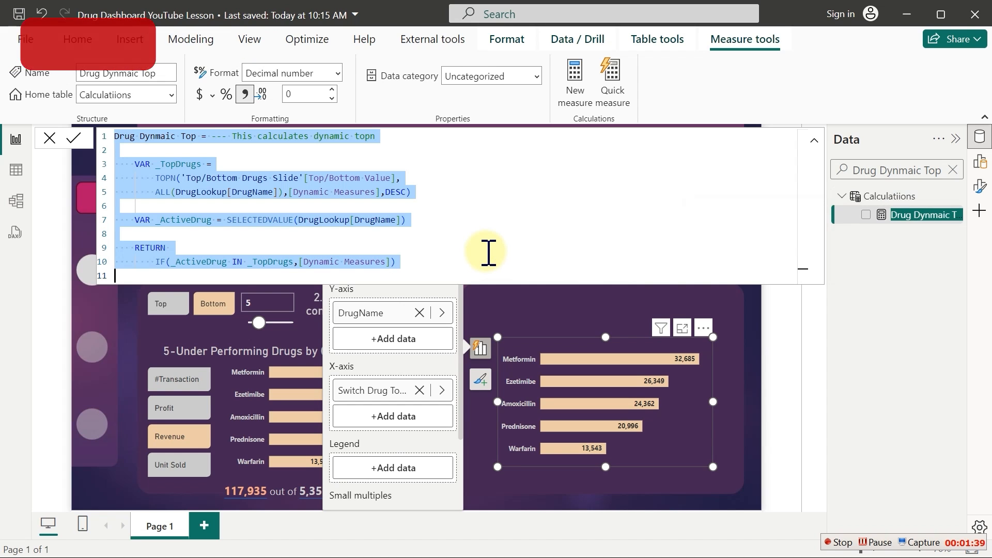
Clear the field search, create a new measure in the Active Measure table, and paste the copied formula into it
left_click(953, 170)
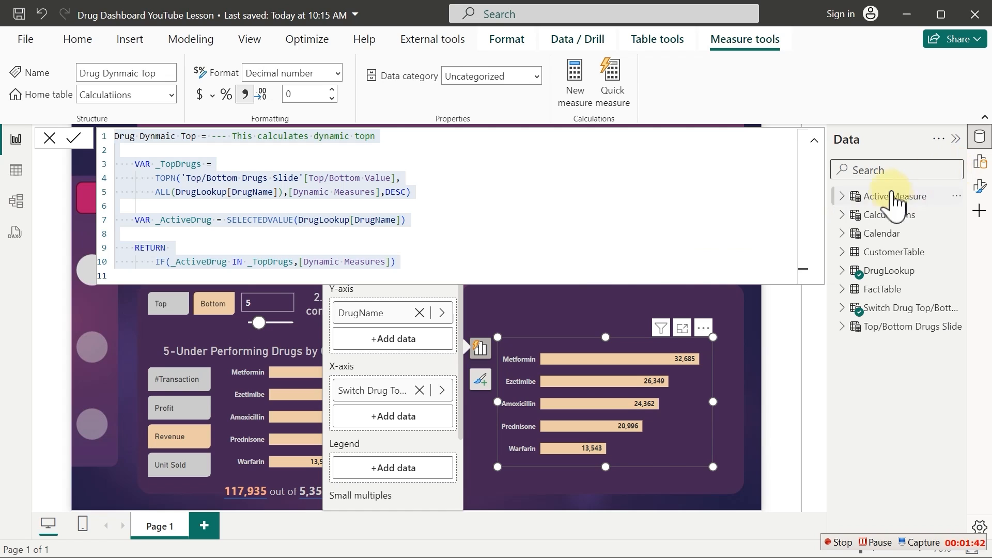
left_click(860, 196)
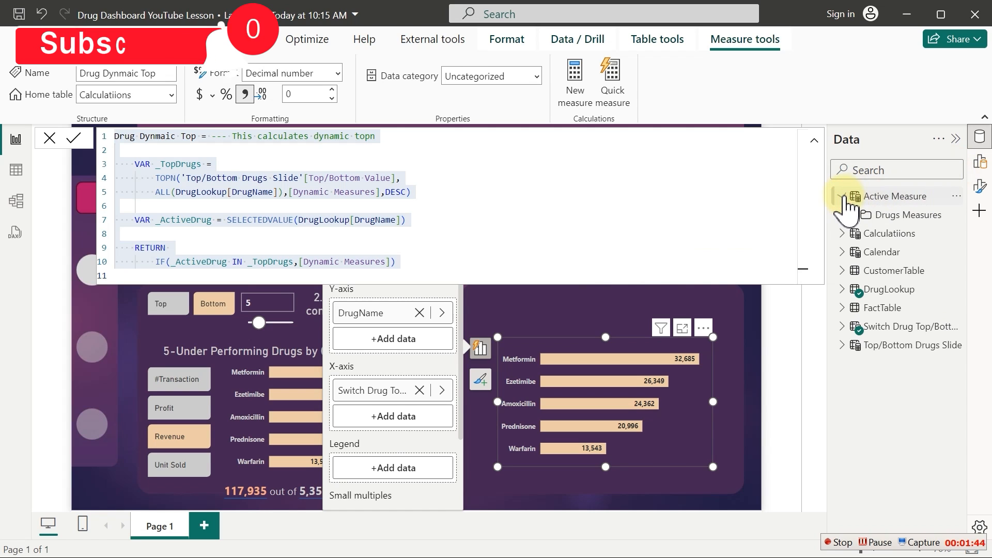
right_click(891, 197)
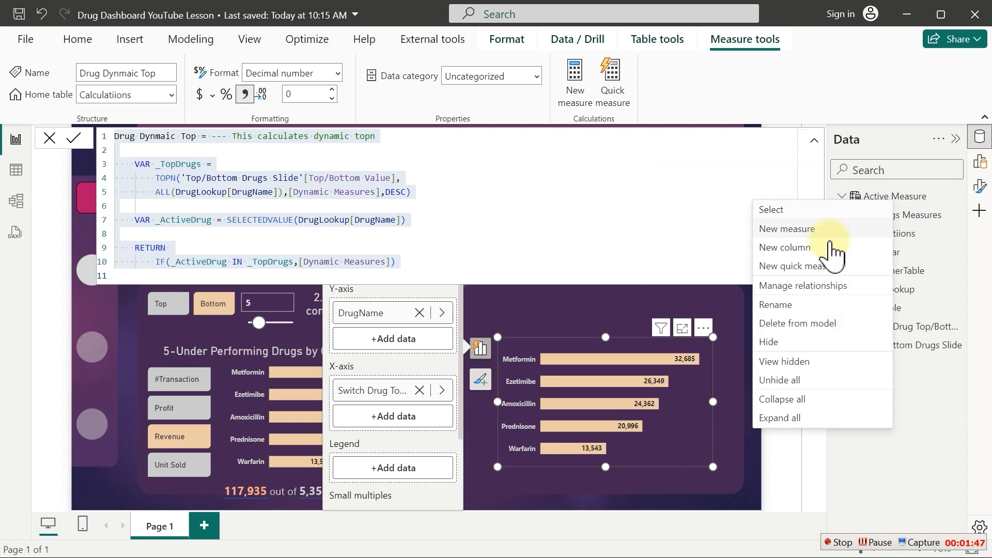
left_click(792, 232)
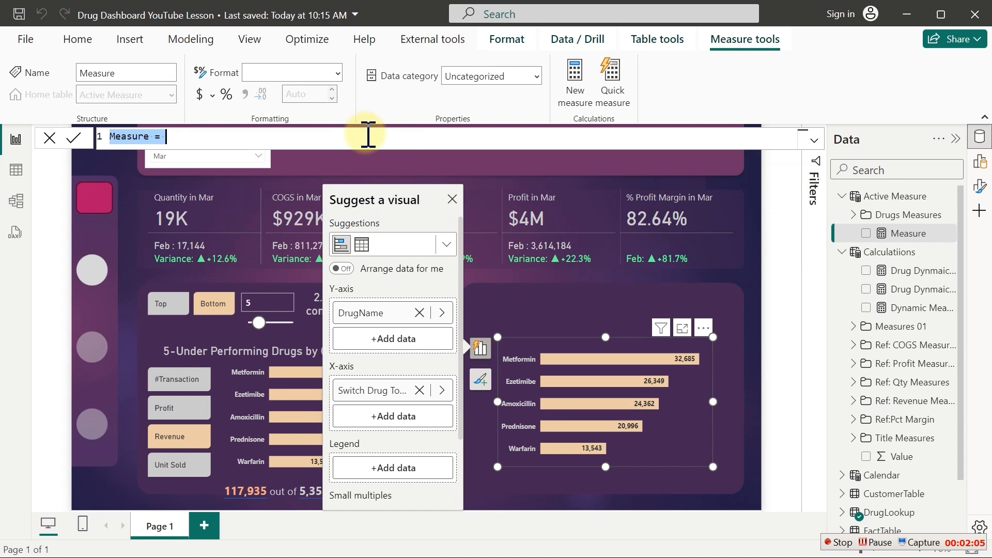
key("ctrl+v")
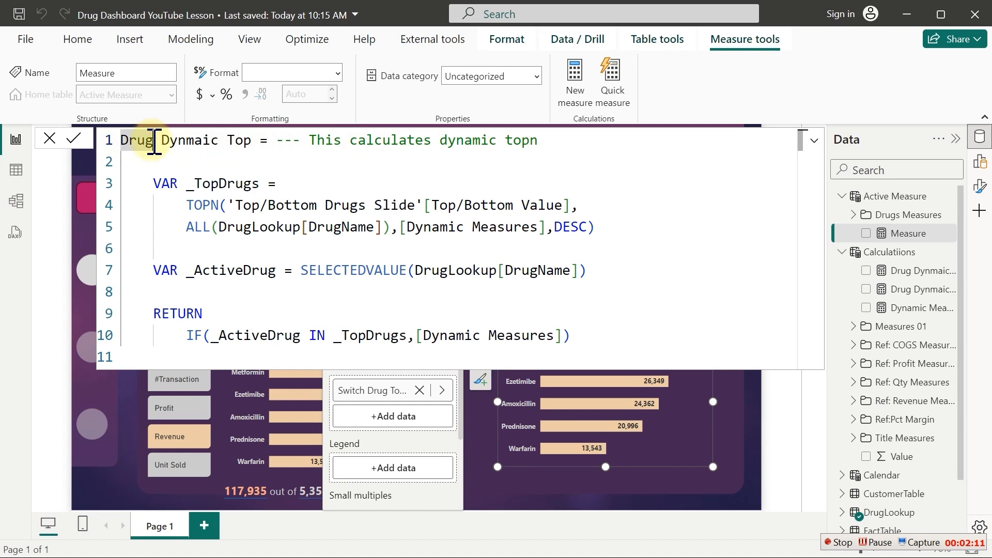
Rename the new measure in its formula to Customer Dynmaic Top
left_click_drag(152, 141, 115, 141)
type("Cust")
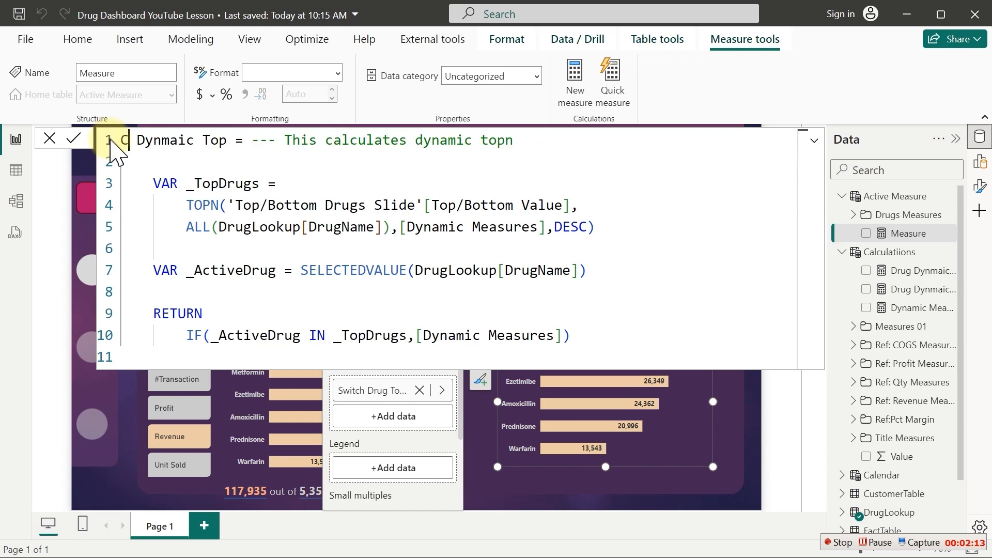
type("omer")
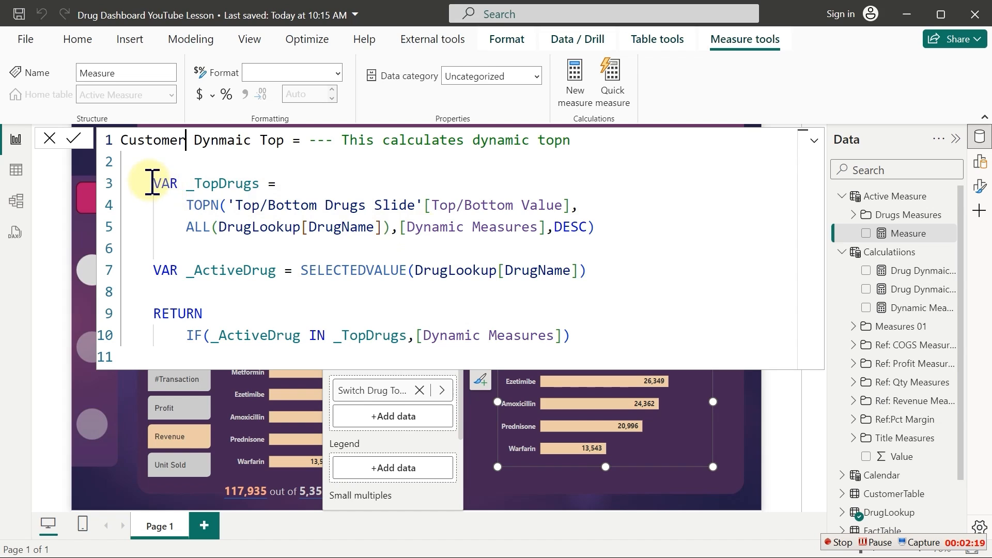
Replace DrugLookup[DrugName] inside the ALL function of the TOPN expression with CustomerTable[Full Name]
left_click_drag(150, 181, 603, 227)
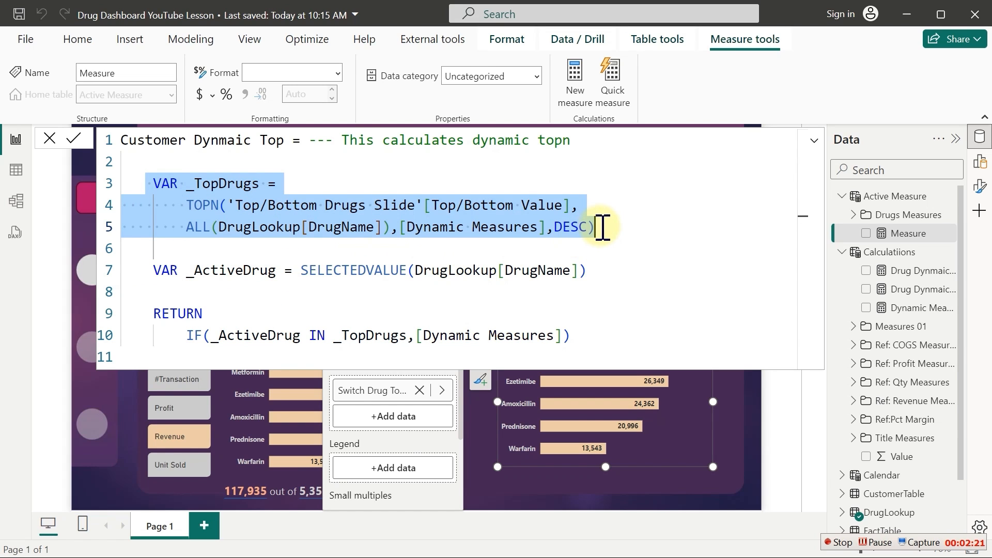
left_click(430, 234)
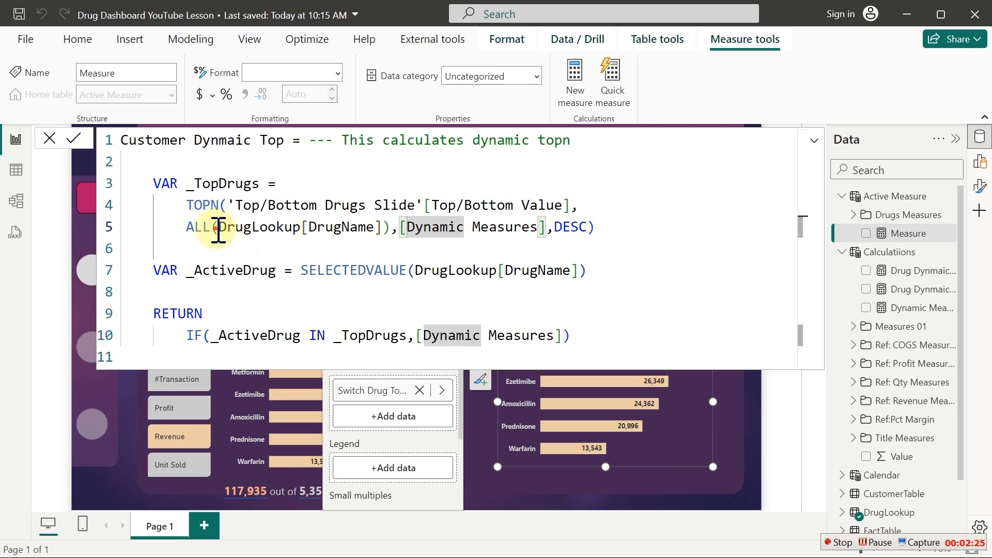
left_click_drag(218, 230, 382, 230)
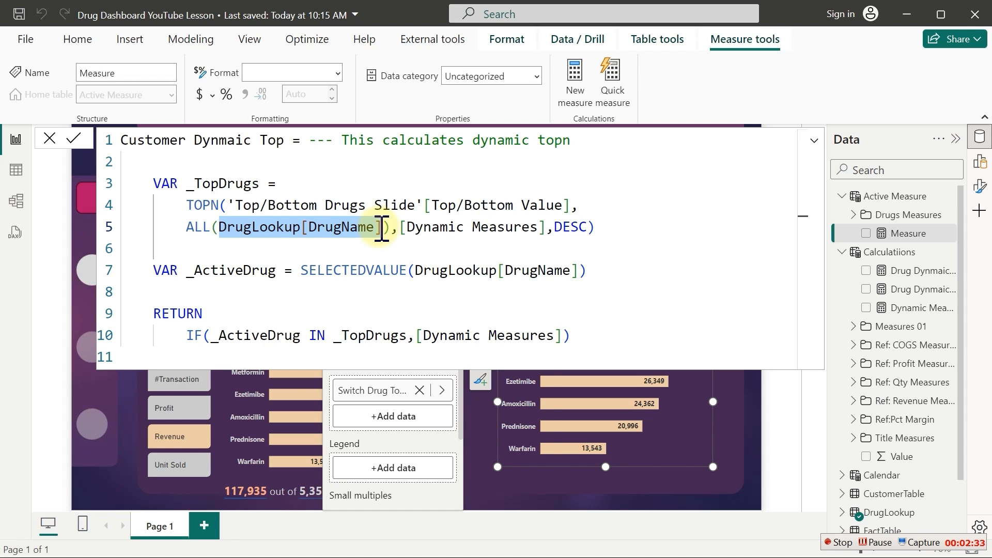
key("BackSpace")
type("cust")
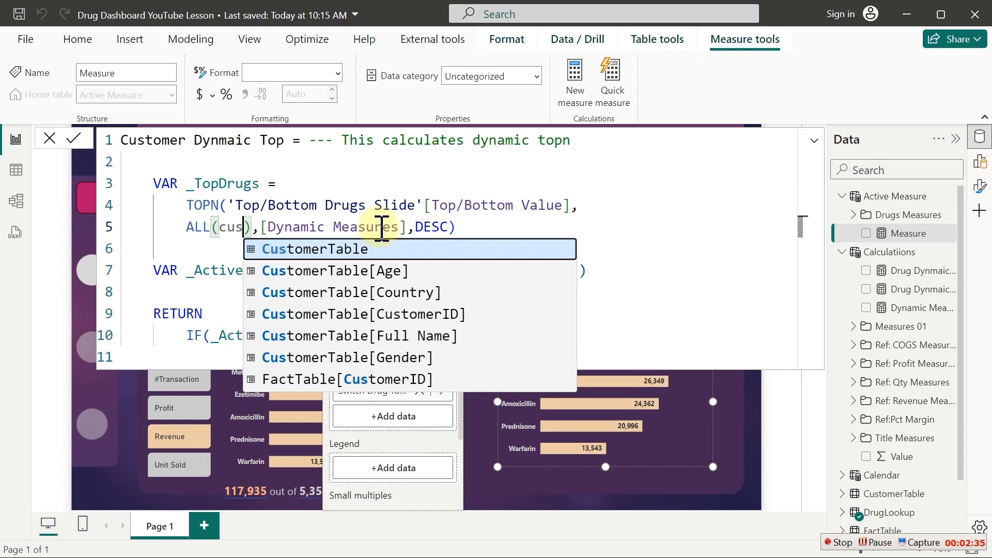
key("Down")
key("Down")
key("Down")
key("Down")
key("Tab")
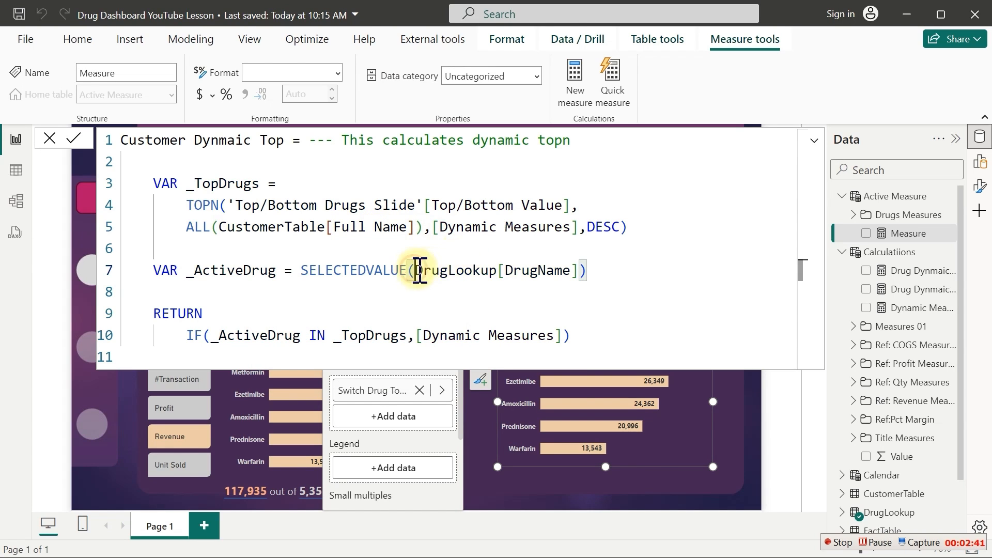
Replace DrugLookup[DrugName] inside the SELECTEDVALUE function with CustomerTable[Full Name]
left_click_drag(416, 270, 581, 265)
key("BackSpace")
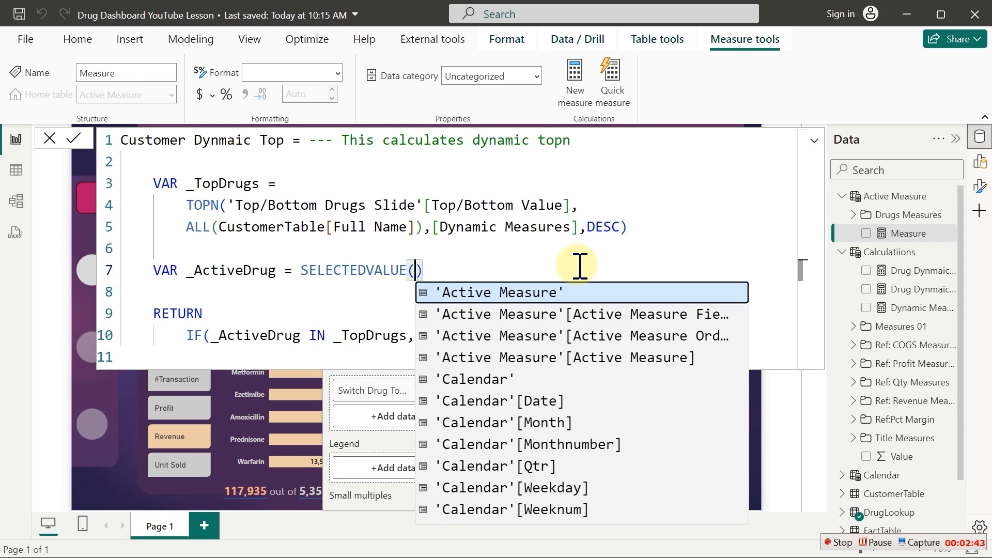
type("cus")
key("Down")
key("Down")
key("Down")
key("Down")
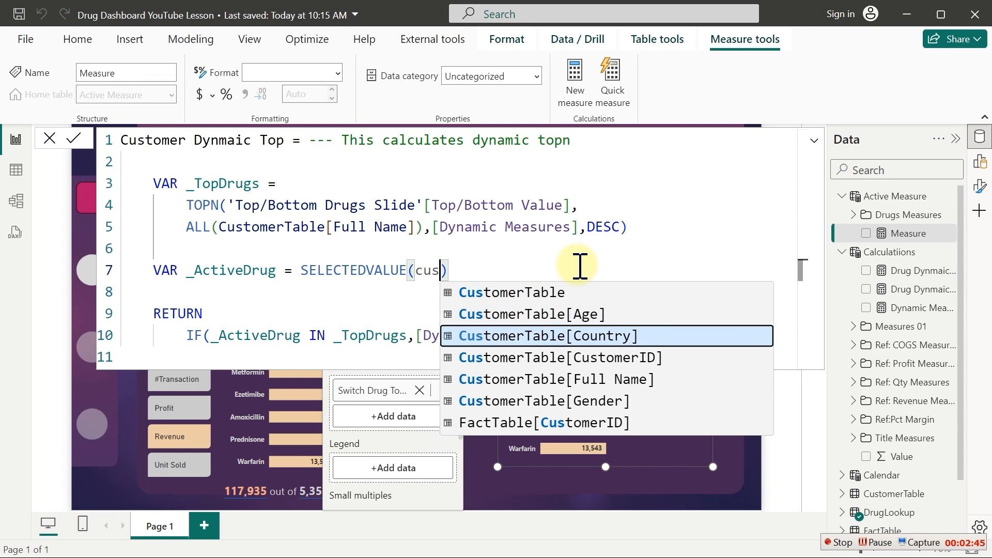
key("Tab")
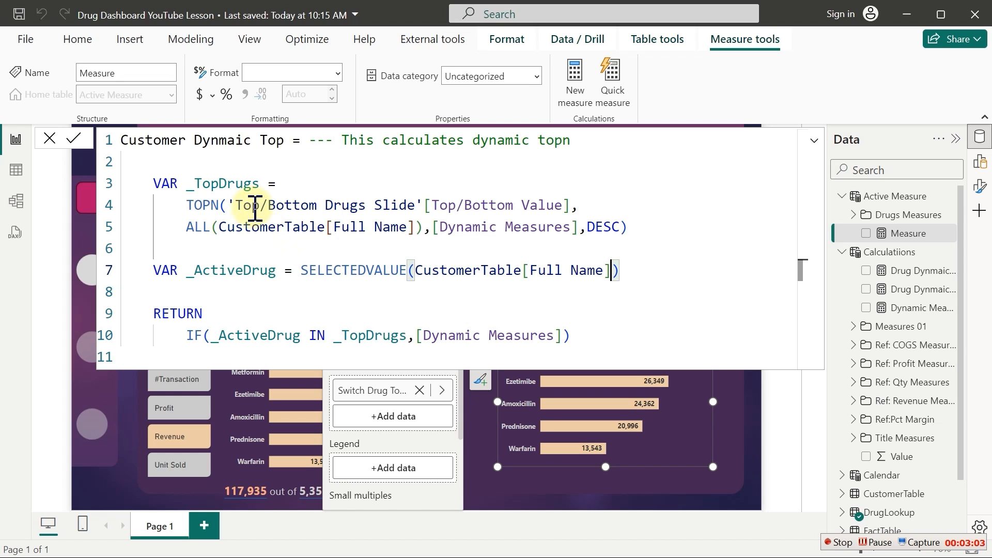
Rename the _TopDrugs variable to _TopCustomer in both its definition and the RETURN expression
double_click(232, 184)
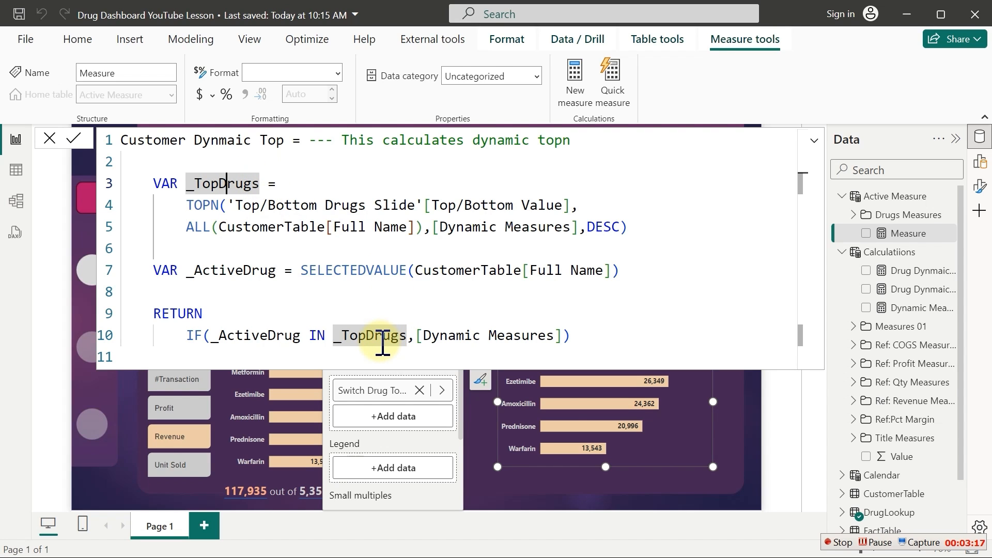
key("ctrl+shift+l")
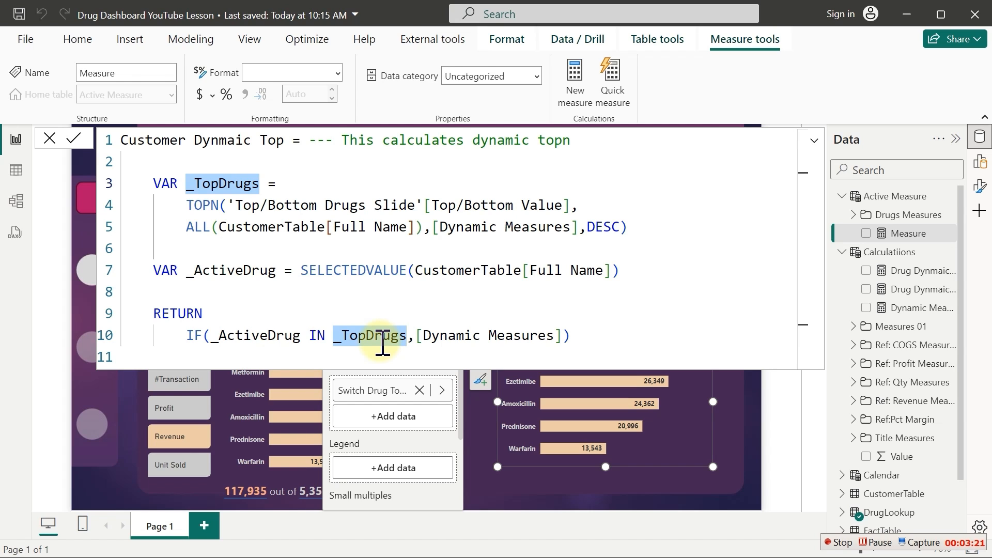
type("_Top")
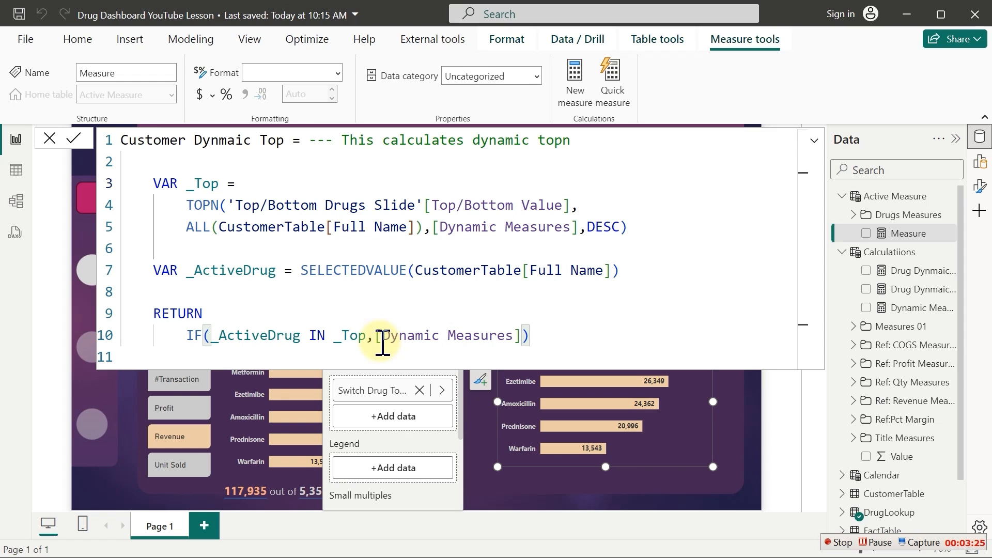
type("Customer")
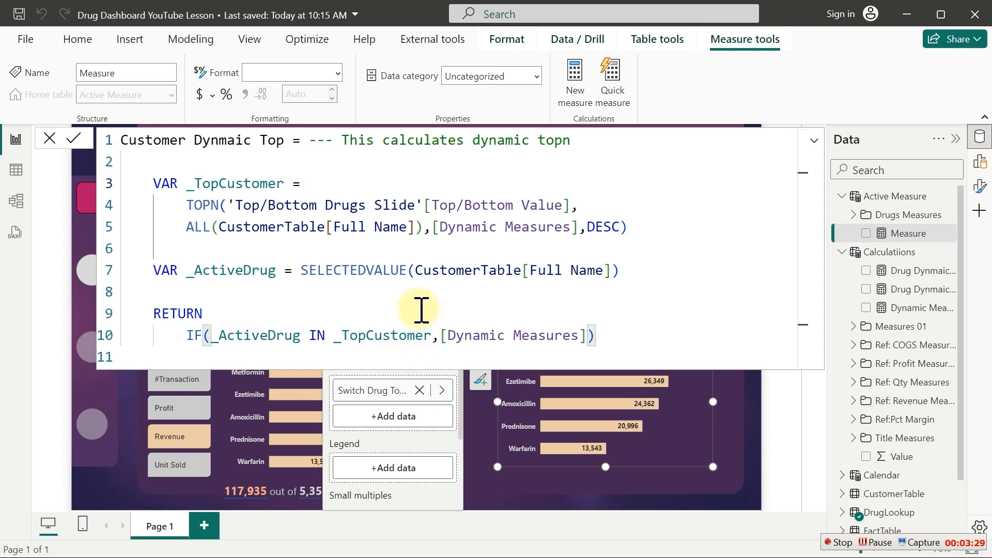
Rename the _ActiveDrug variable to _ActiveCustomer in both its definition and the RETURN expression
left_click(259, 270)
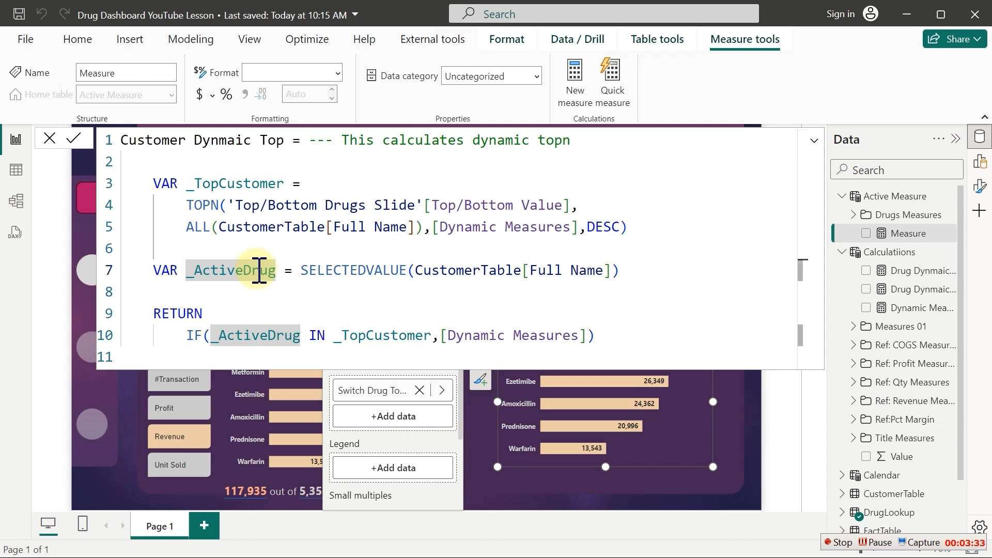
key("ctrl+shift+l")
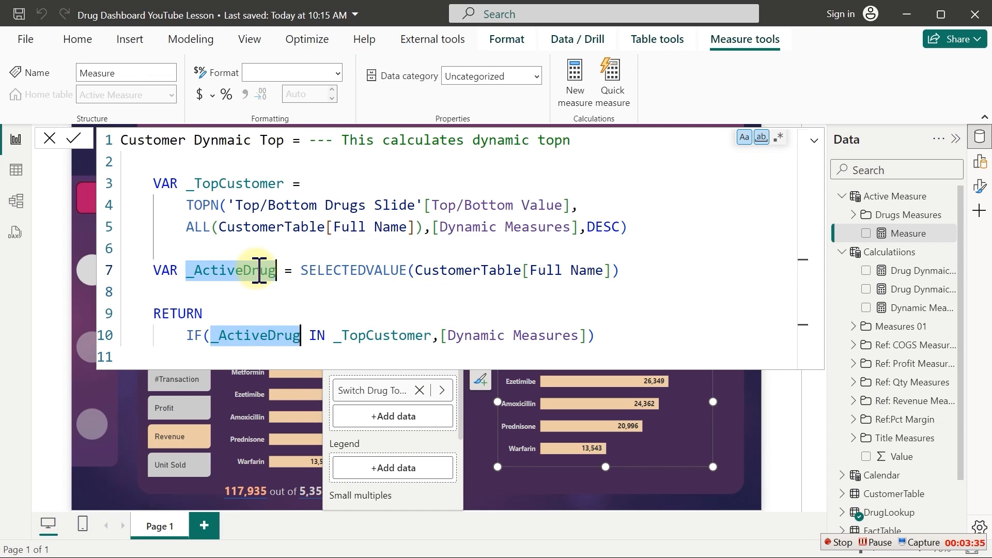
type("_")
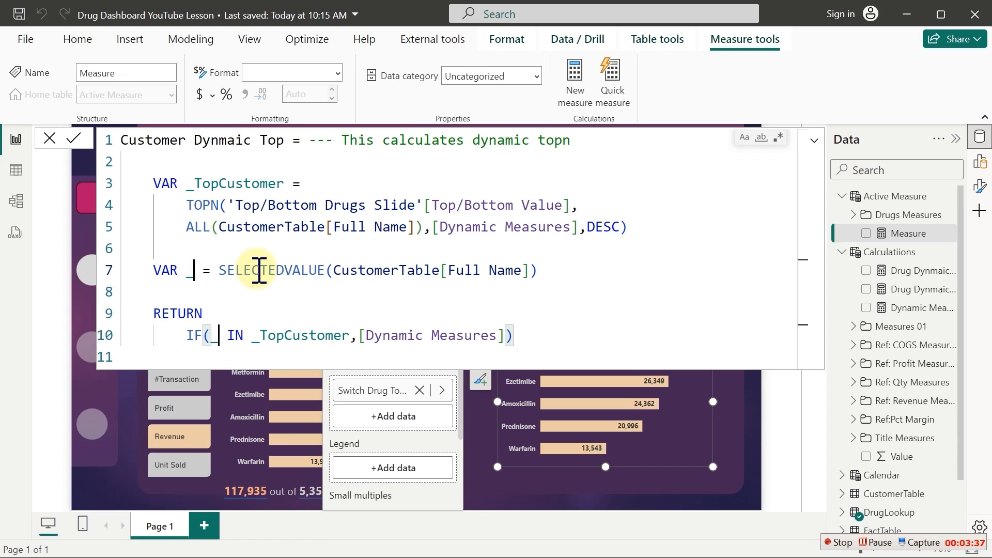
type("Active")
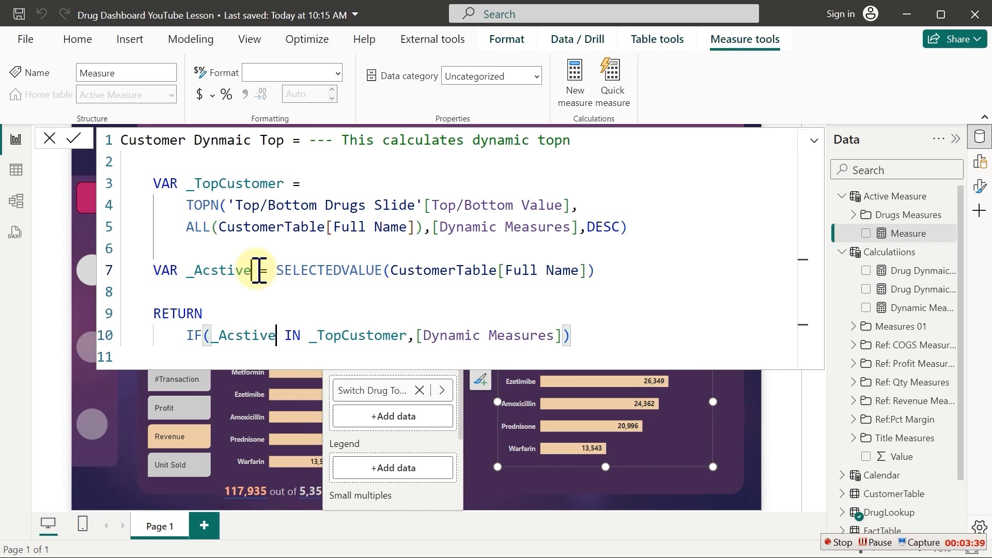
key("BackSpace")
key("BackSpace")
key("BackSpace")
key("BackSpace")
type("s")
key("BackSpace")
type("tiv")
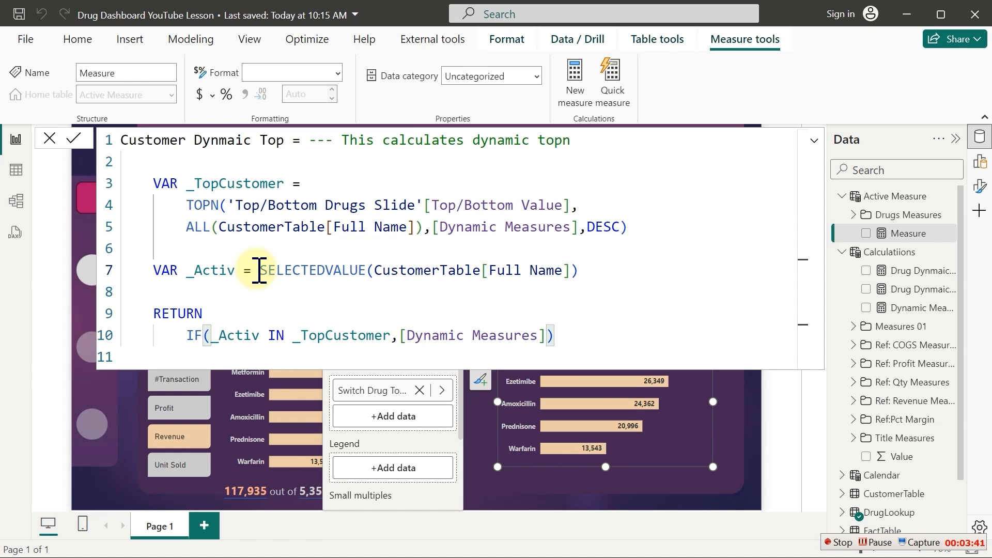
type("eCust")
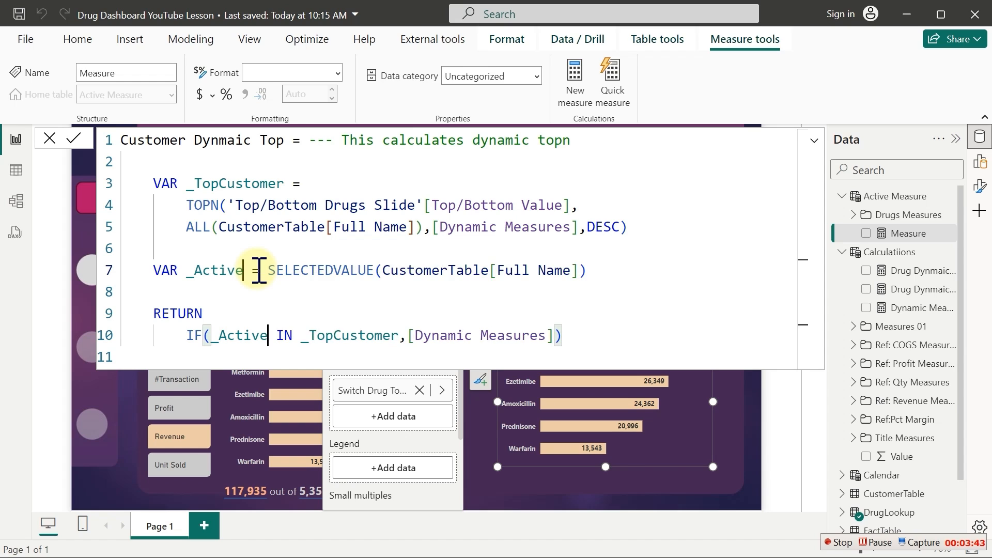
type("omer")
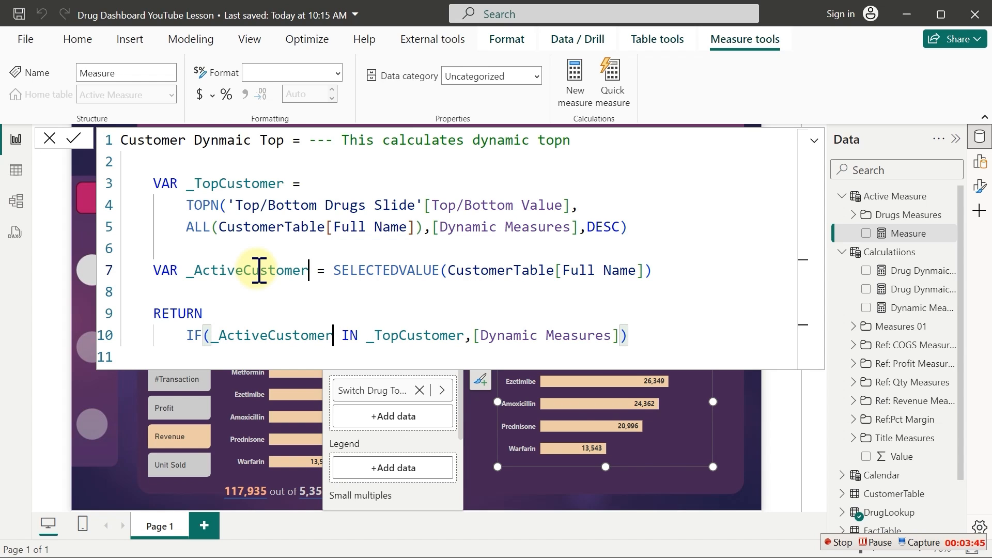
Copy the entire Customer Dynmaic Top formula and commit the measure
left_click(355, 248)
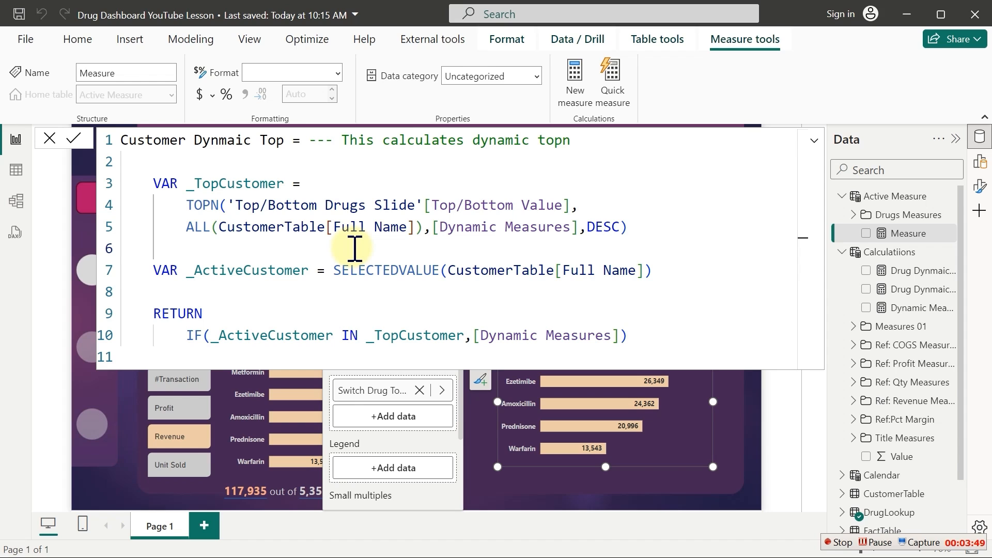
key("ctrl+a")
key("ctrl+c")
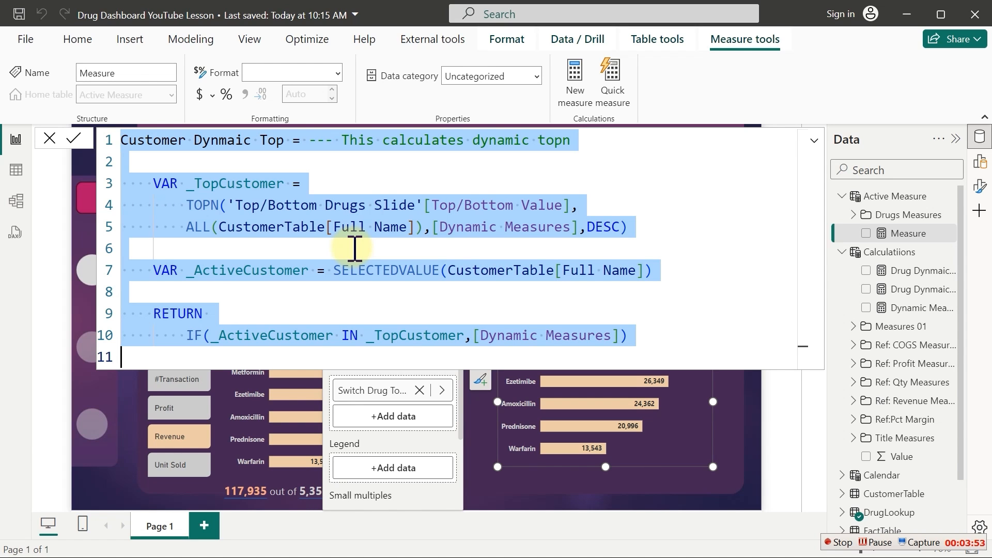
left_click(474, 204)
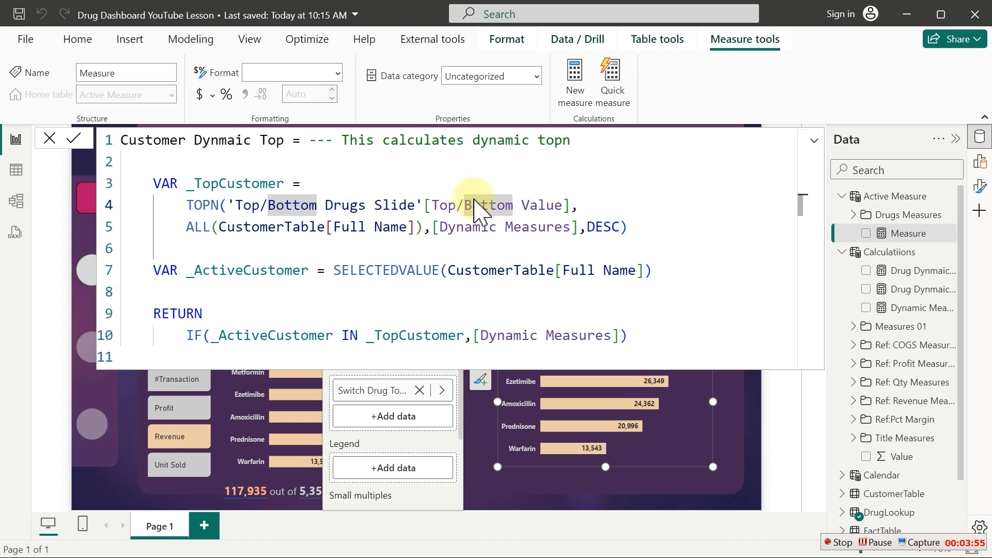
key("Return")
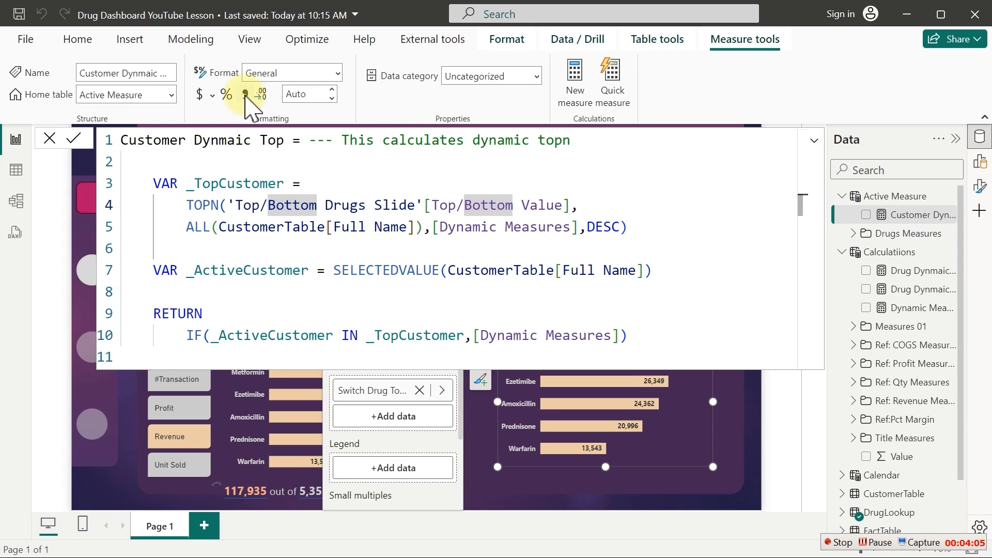
Format the Customer Dynmaic Top measure with a thousands separator and 0 decimal places
left_click(332, 89)
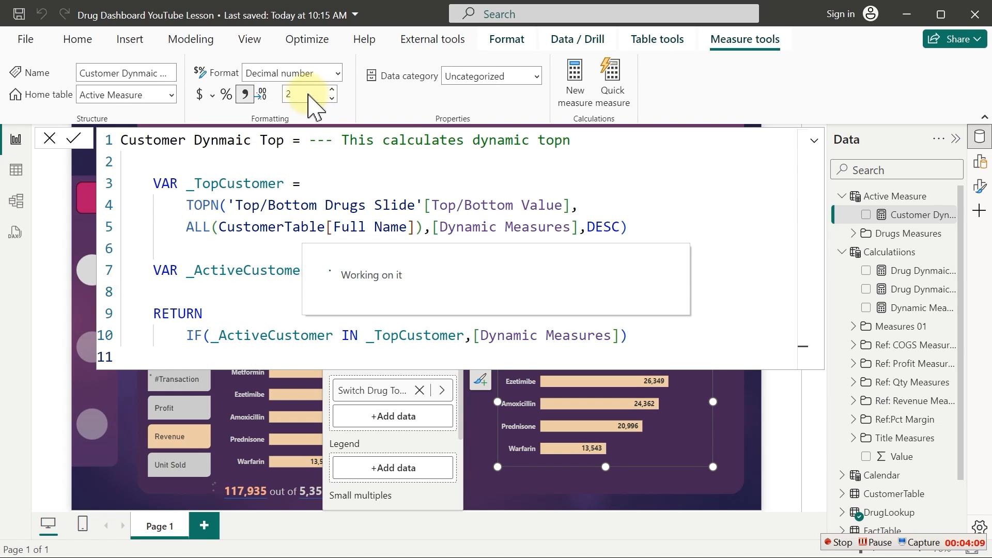
left_click(305, 94)
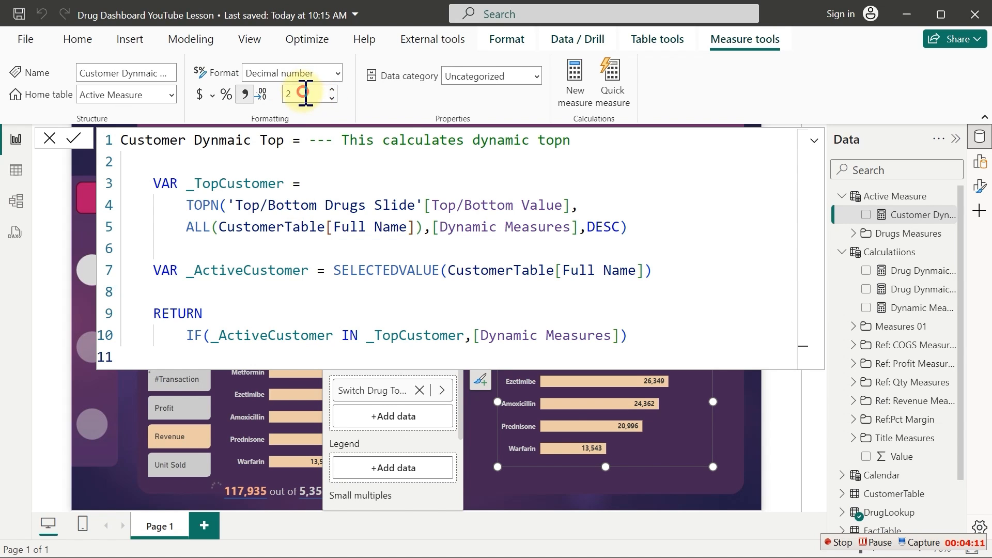
double_click(305, 93)
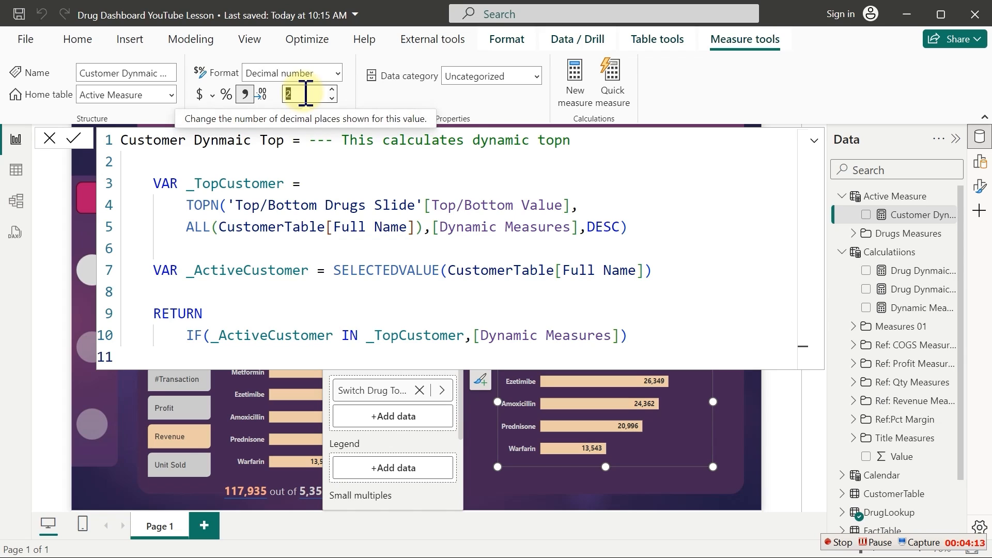
type("0")
key("Return")
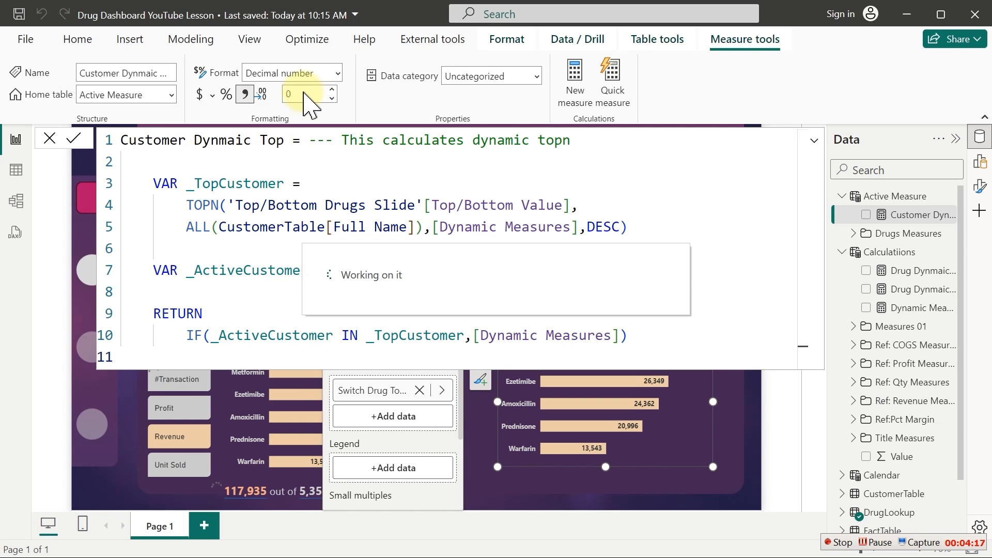
left_click(306, 94)
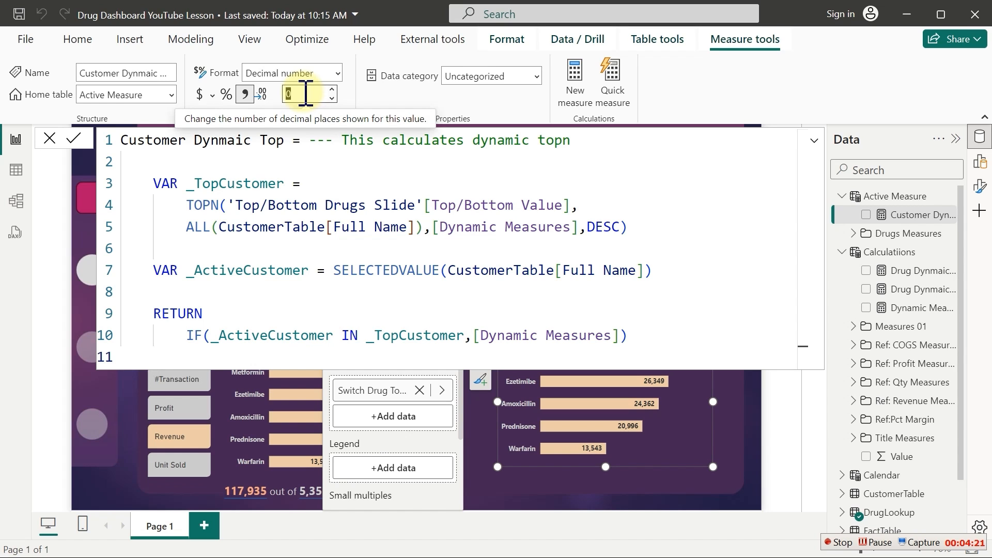
Create a new measure from the copied formula and rename it in the formula to Customer Dynmaic Bottom
left_click(575, 78)
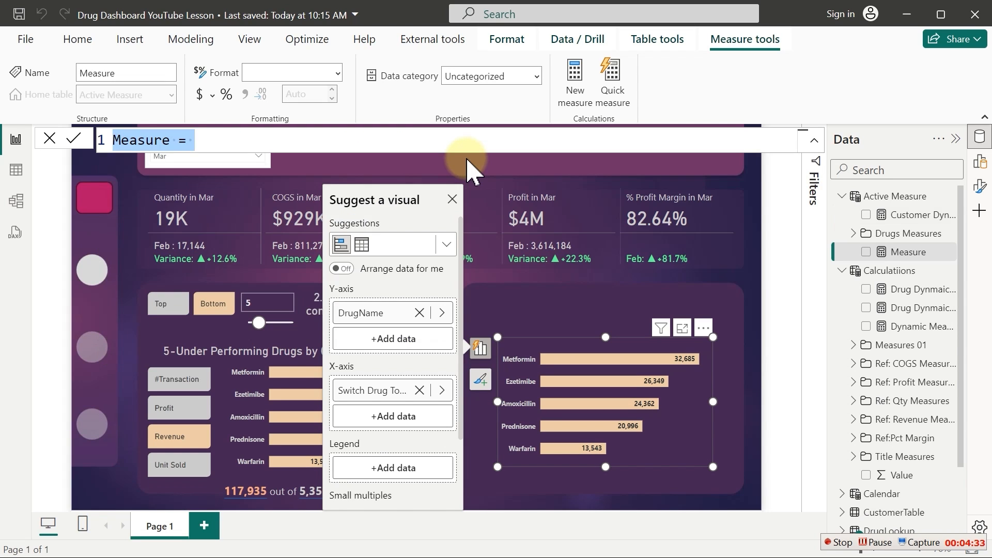
key("ctrl+v")
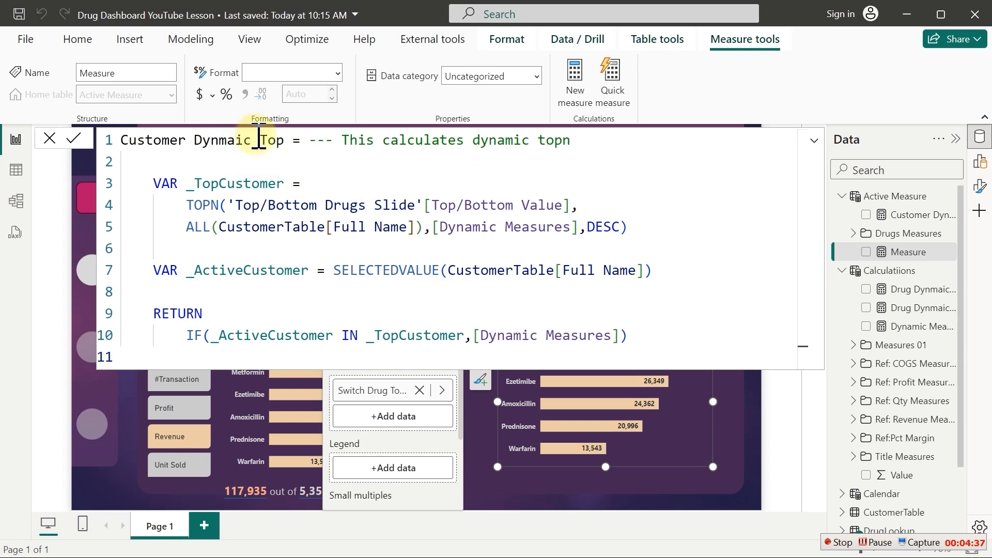
double_click(275, 140)
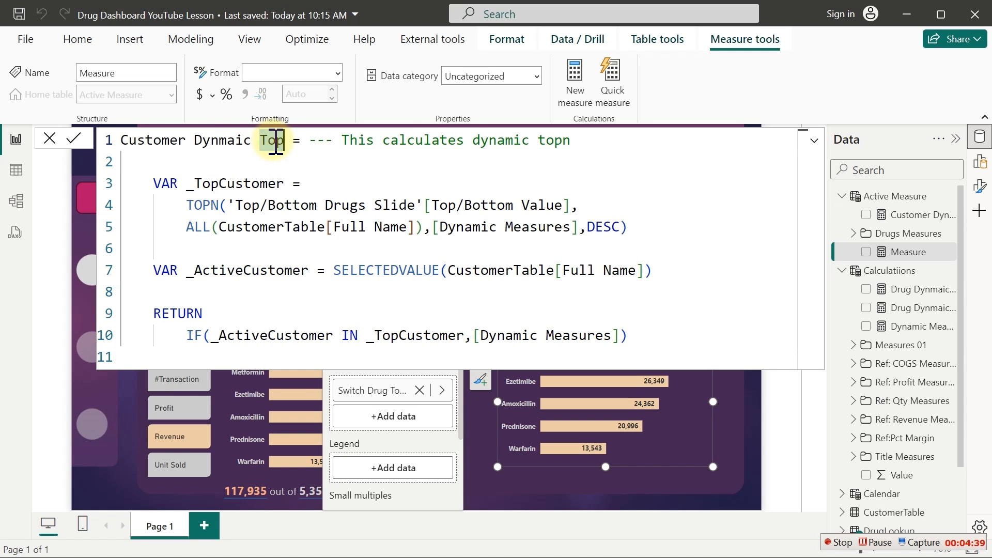
type("Bottom")
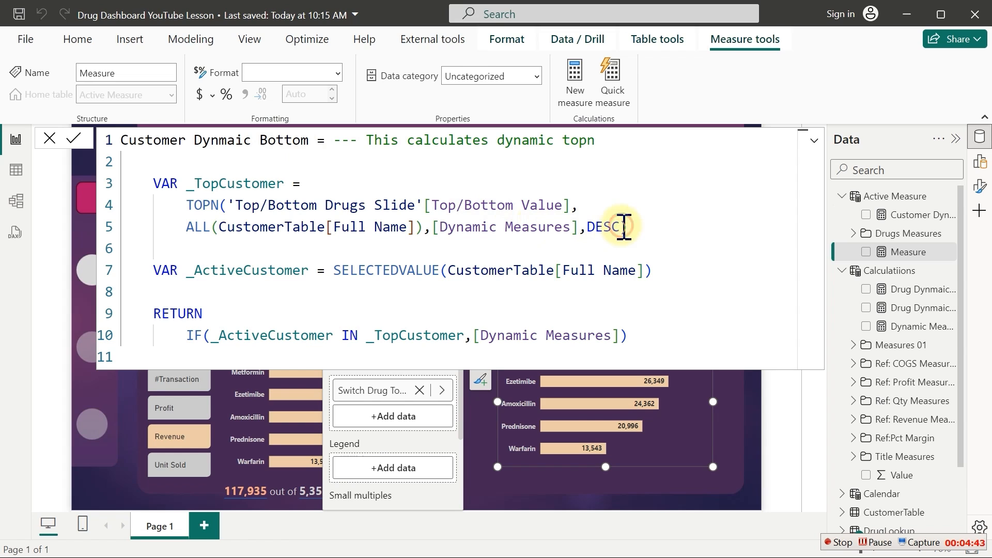
Change the sort order argument of the TOPN function from DESC to ASC
left_click_drag(624, 227, 588, 226)
key("BackSpace")
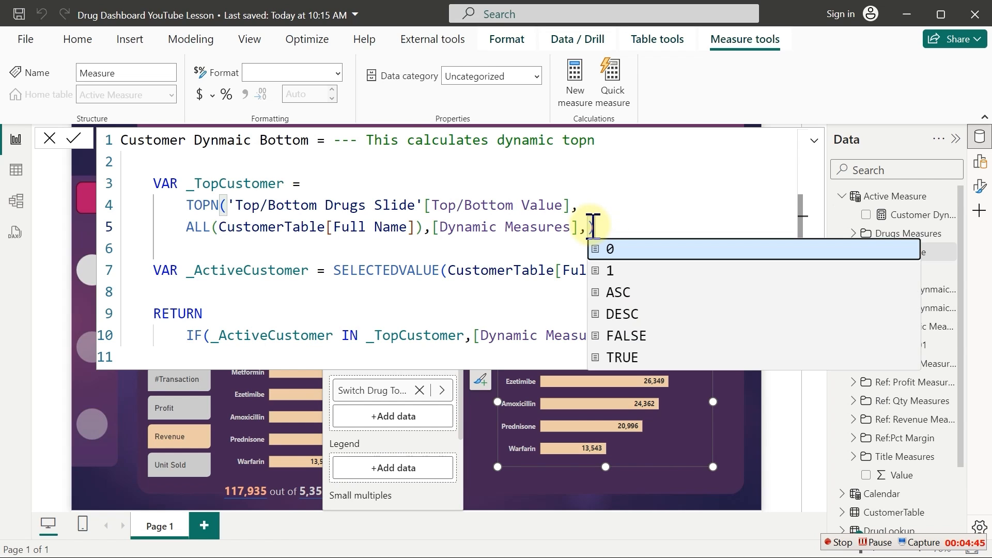
key("Down")
key("Down")
key("Tab")
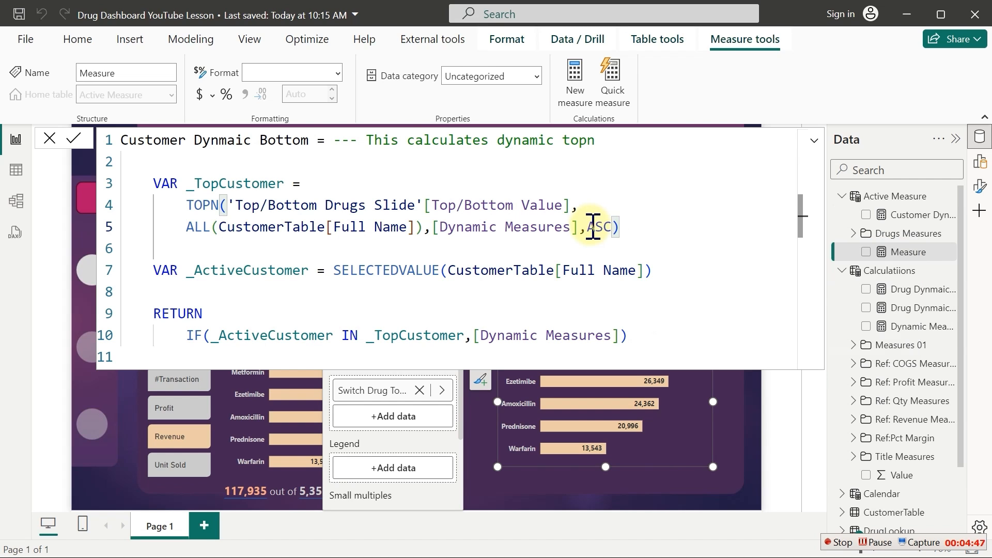
Commit the Customer Dynmaic Bottom measure and format it with a thousands separator and 0 decimal places
left_click(599, 226)
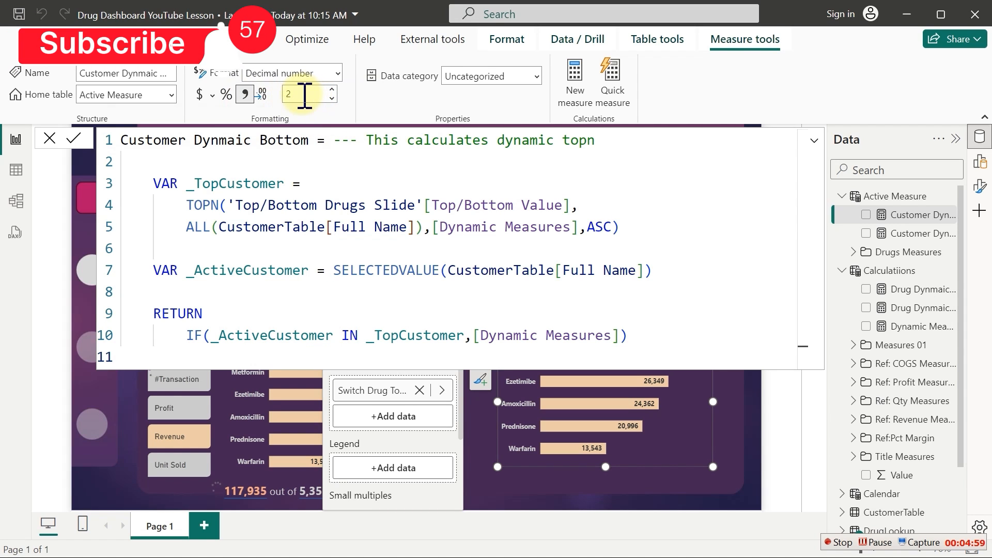
left_click(305, 96)
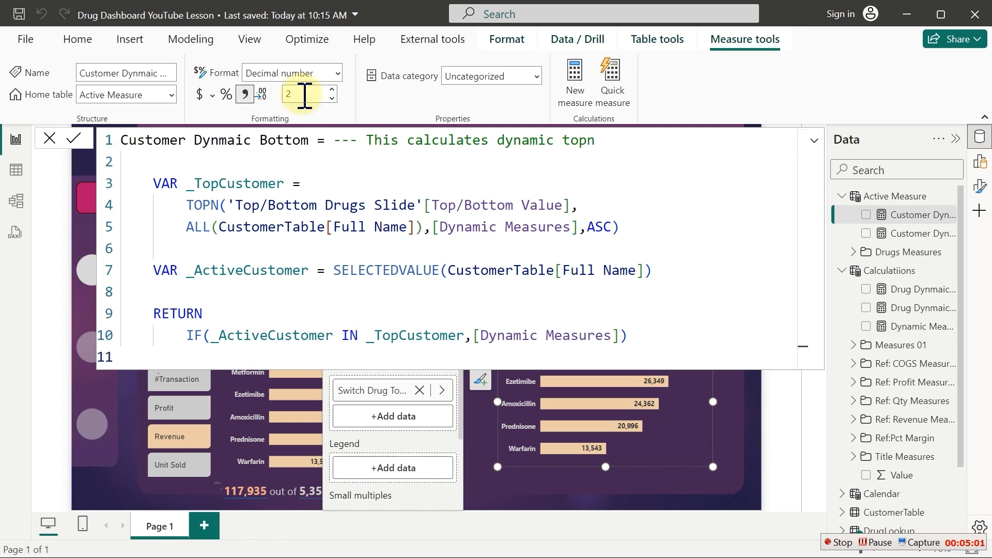
left_click(305, 95)
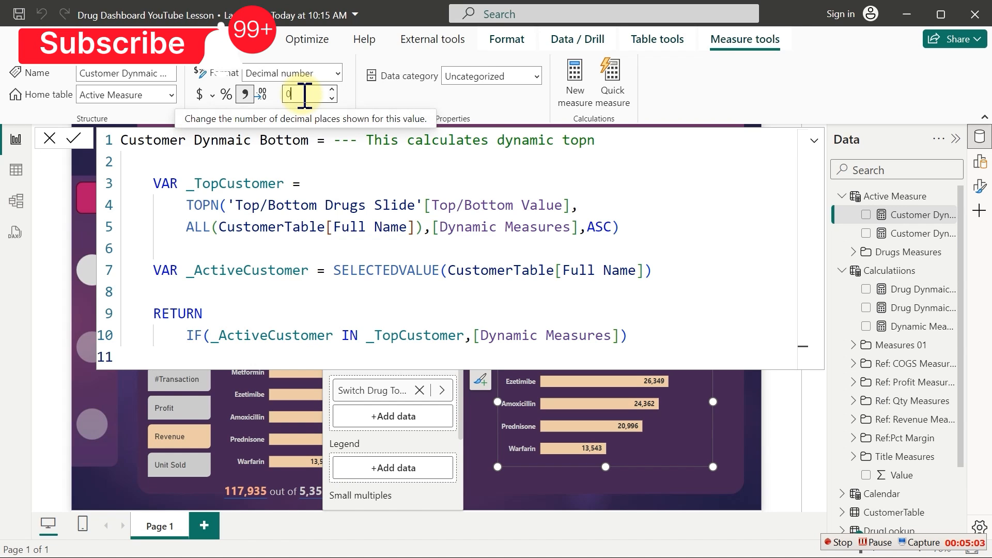
key("BackSpace")
type("0")
key("Return")
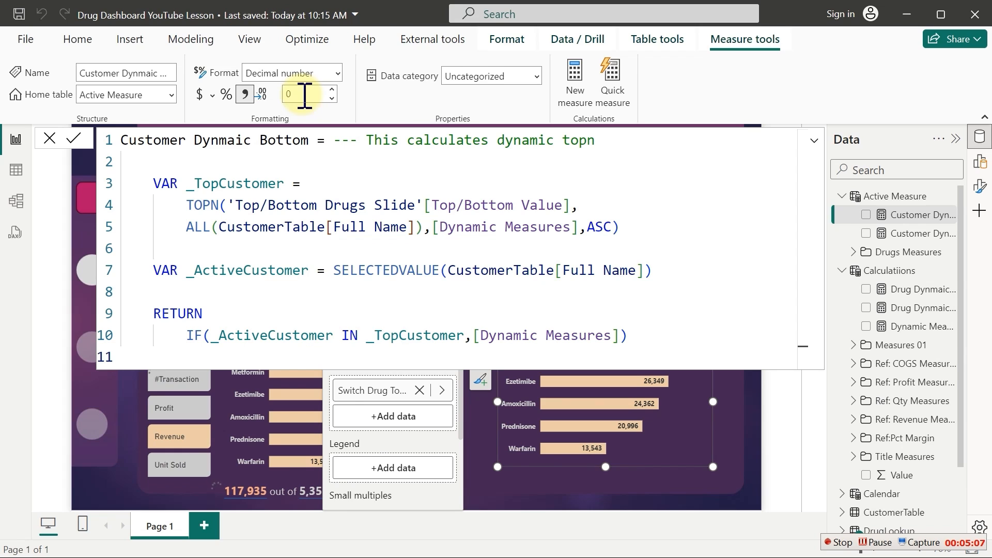
Start a new fields parameter and name it Switch Customer Top/Bottom
left_click(568, 491)
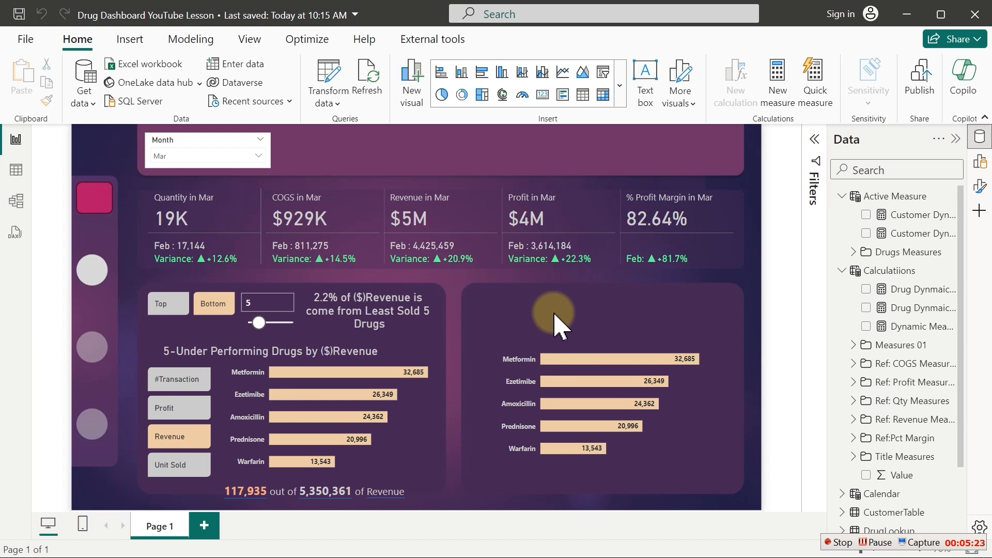
left_click(209, 40)
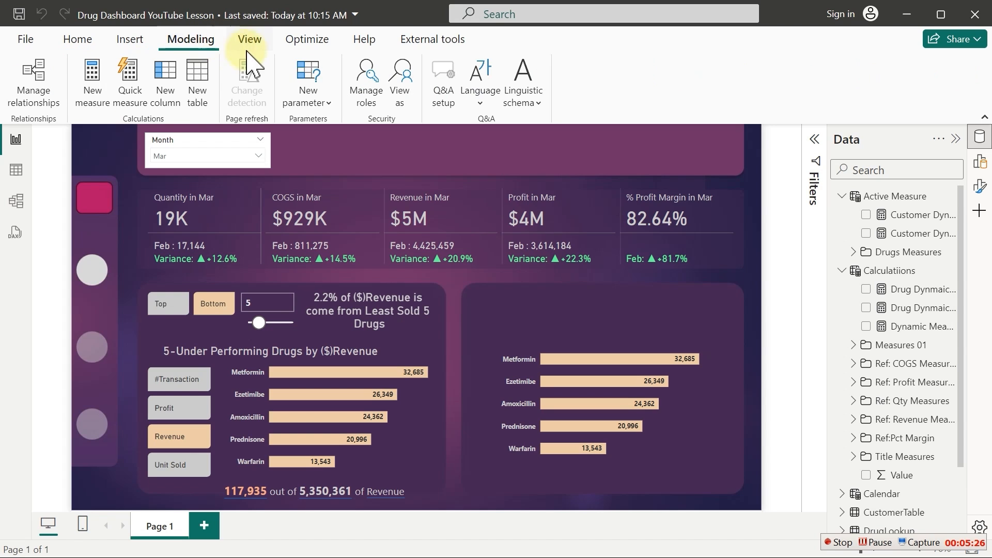
left_click(311, 105)
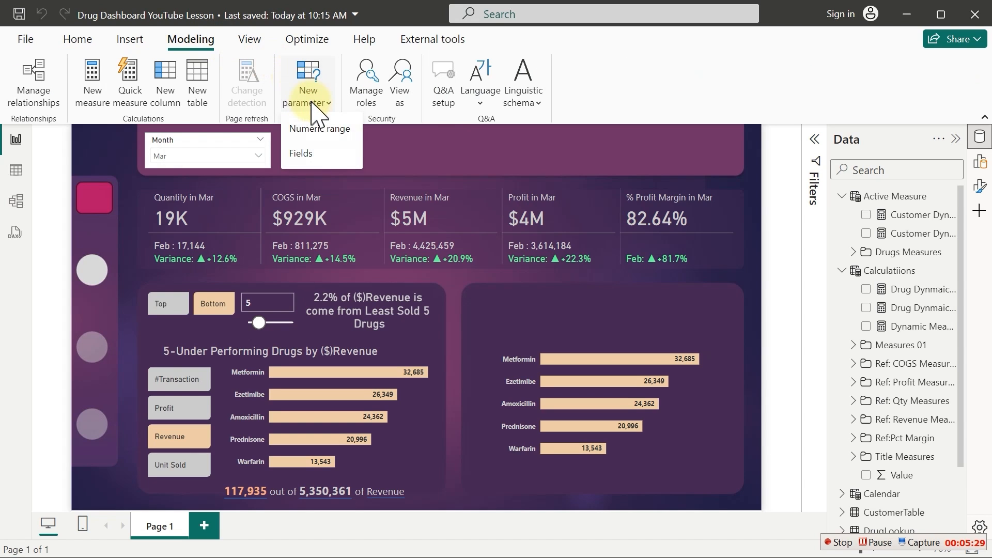
left_click(311, 155)
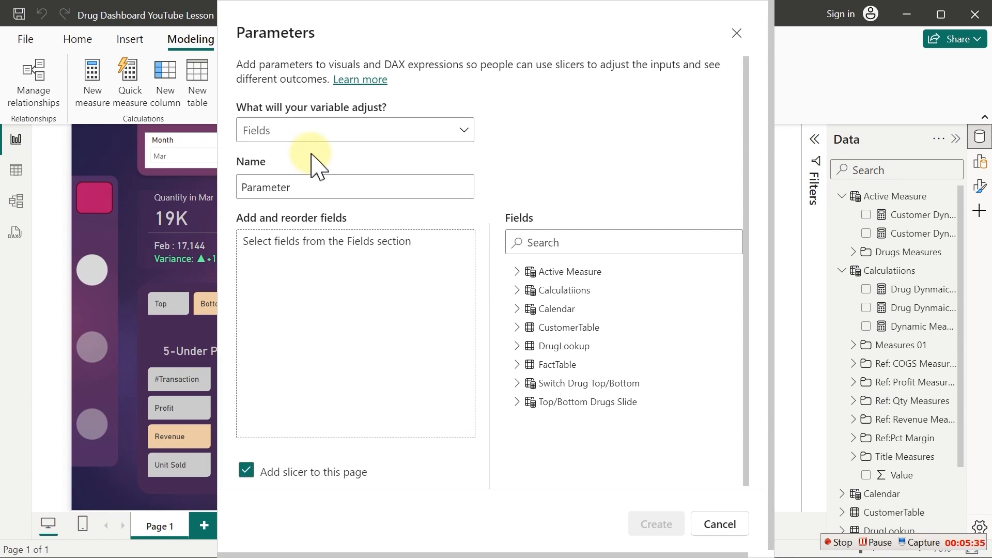
double_click(275, 187)
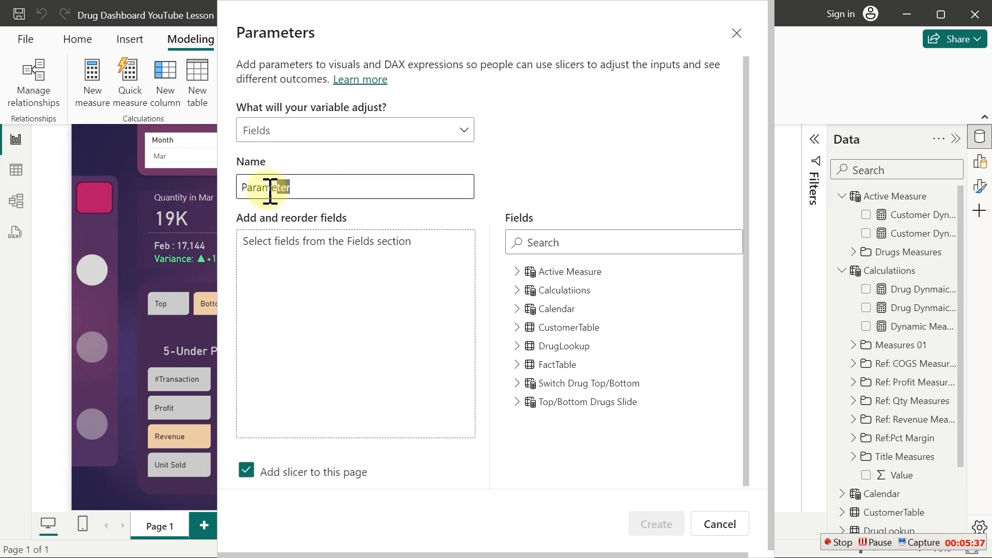
type("S")
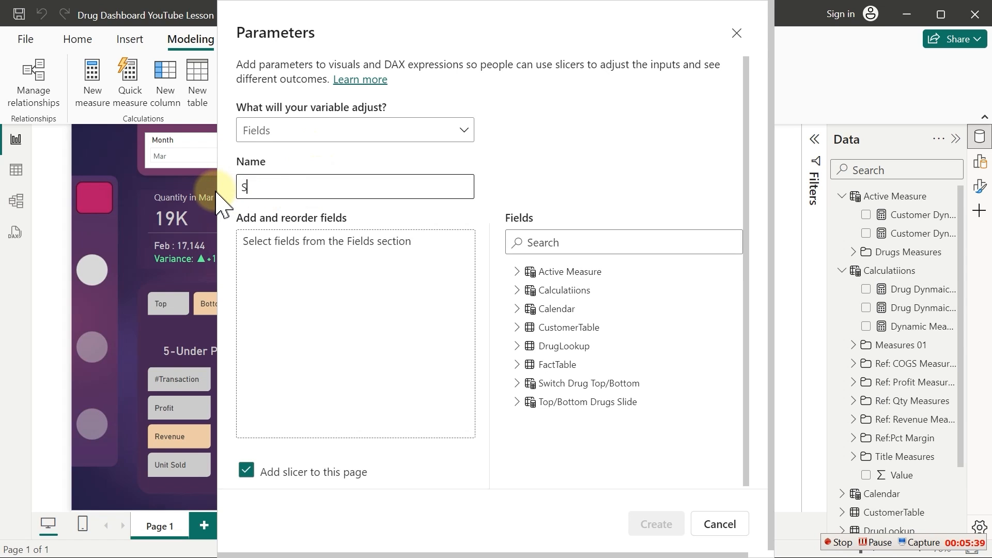
type("witch")
type("Customer Top/B")
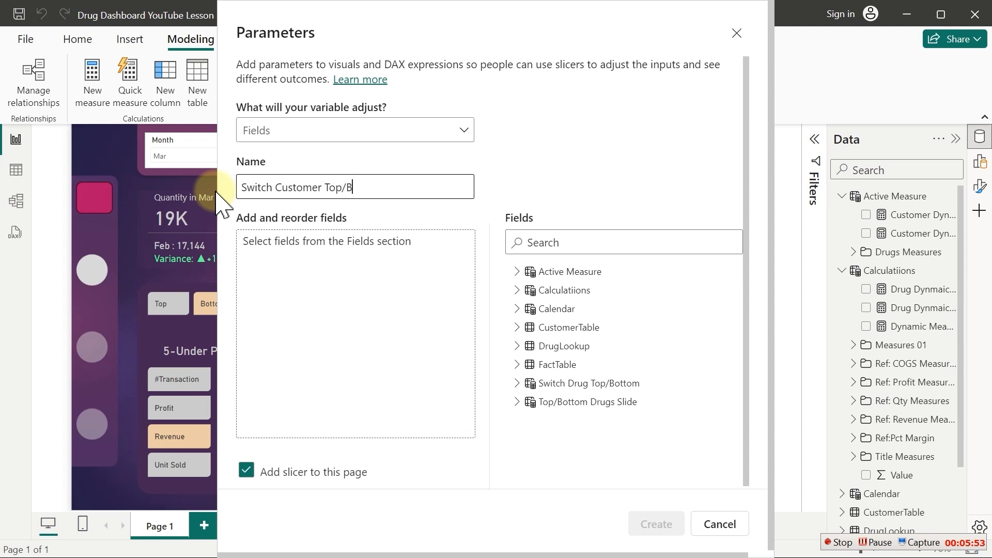
type("ottom")
Add the Customer Dynmaic Bottom and Customer Dynmaic Top measures from the Active Measure table to the parameter
left_click(293, 260)
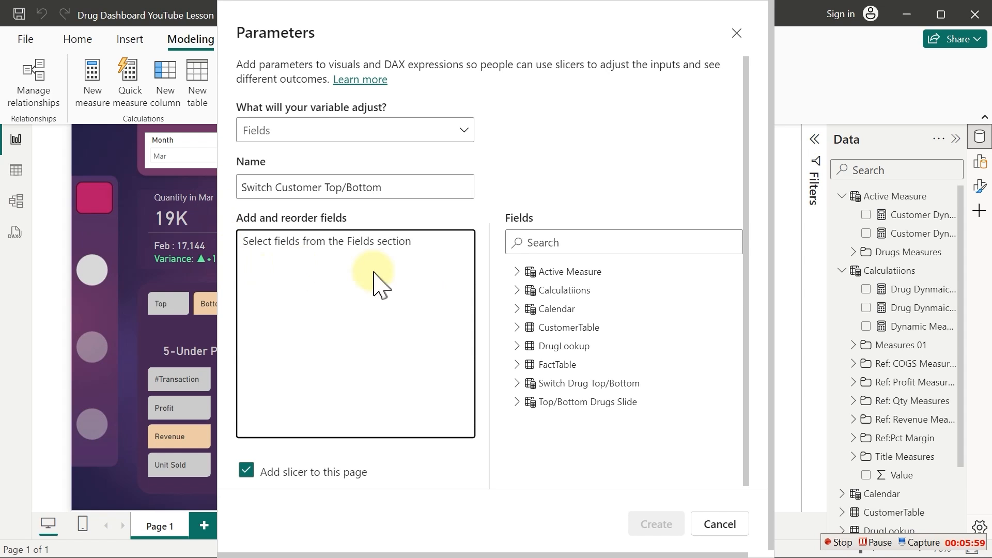
left_click(516, 275)
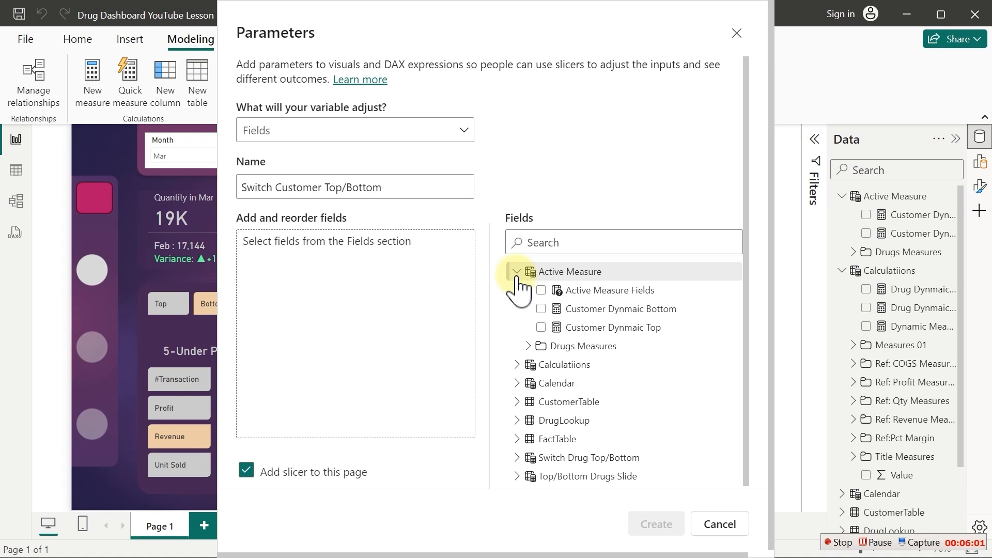
left_click(540, 309)
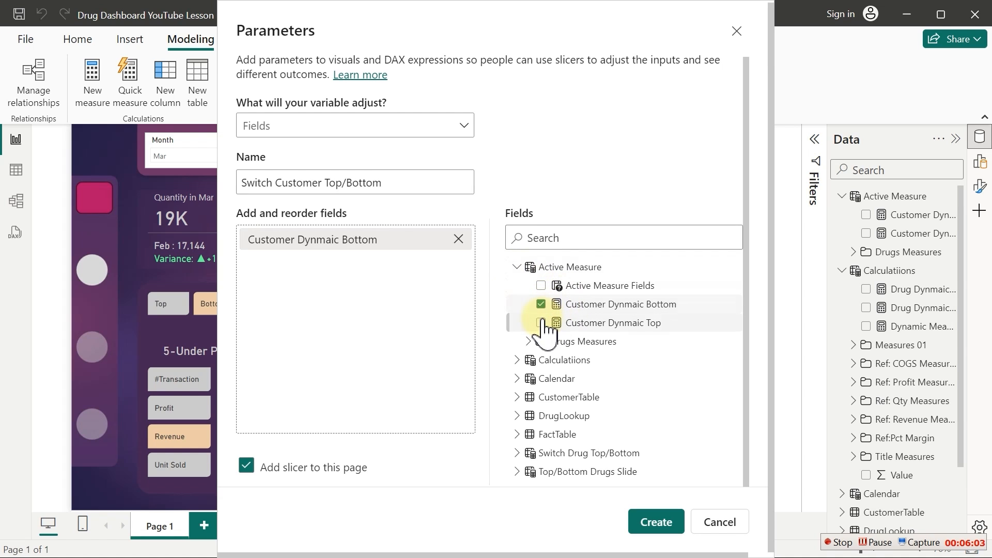
left_click(541, 323)
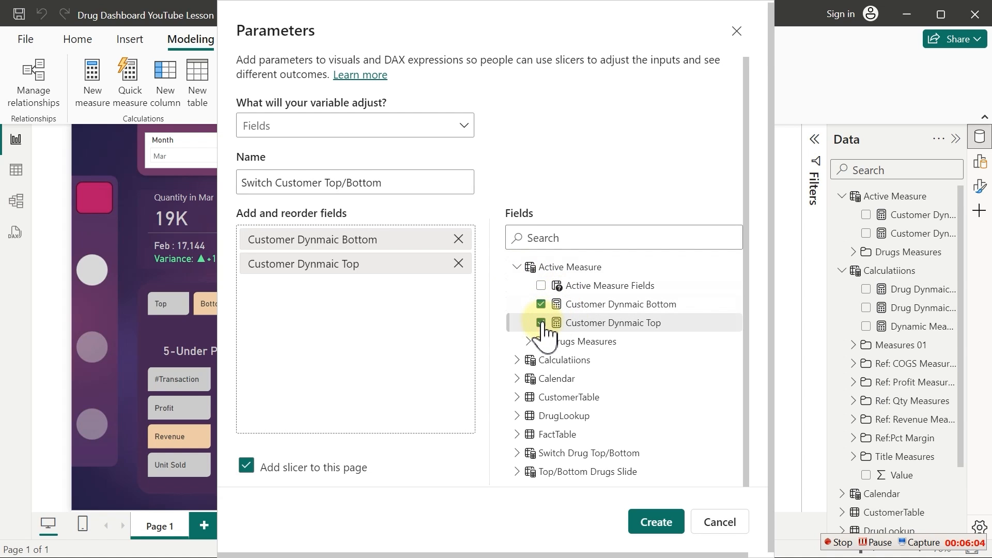
Rename the parameter's two fields to Bottom and Top, and create the parameter with its slicer on the page
double_click(333, 240)
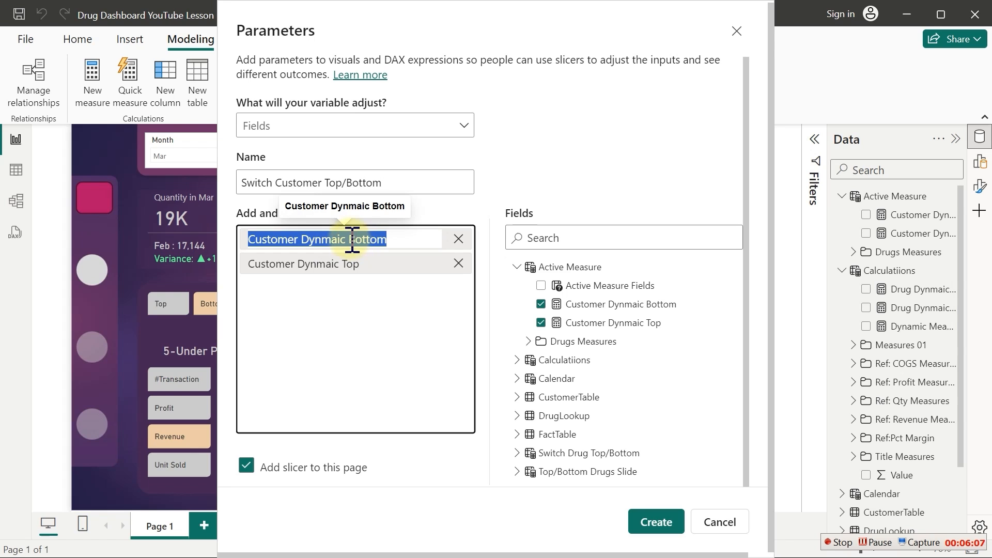
left_click(352, 240)
left_click_drag(352, 239, 240, 248)
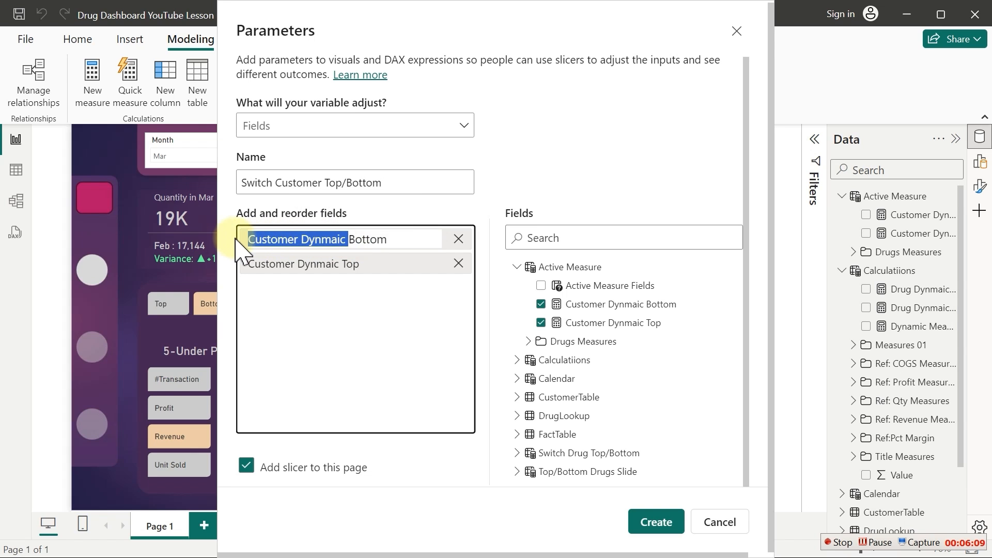
key("BackSpace")
left_click(310, 302)
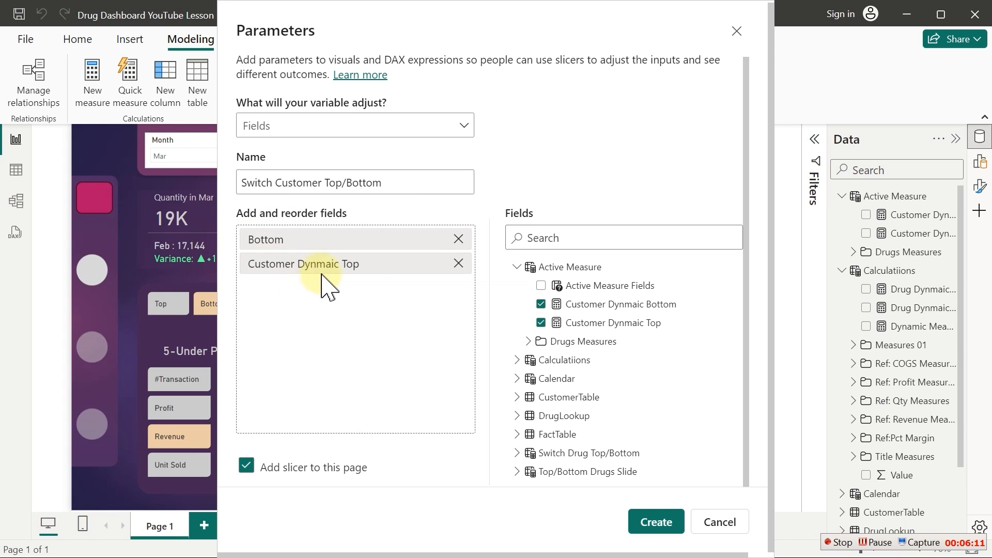
double_click(325, 267)
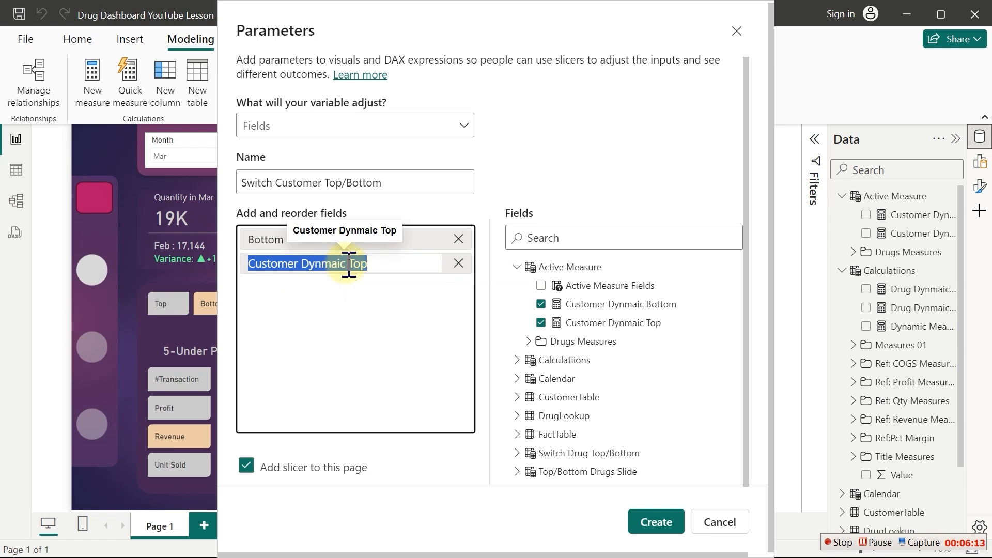
left_click_drag(346, 263, 236, 274)
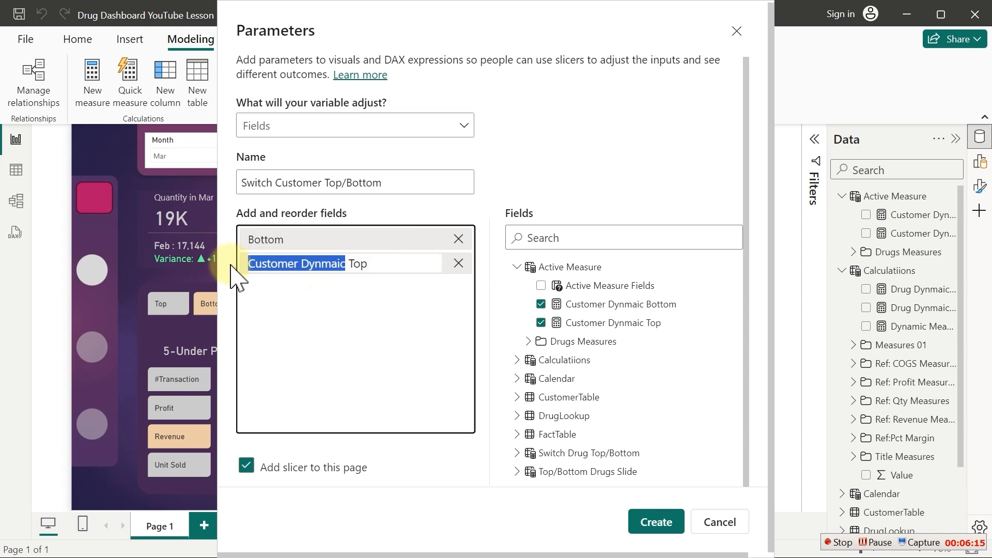
key("BackSpace")
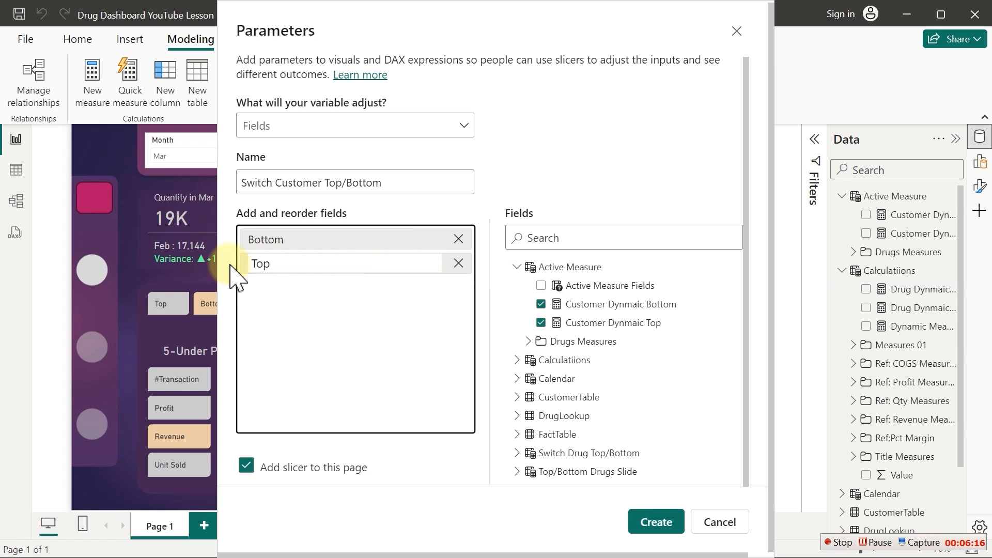
left_click(314, 299)
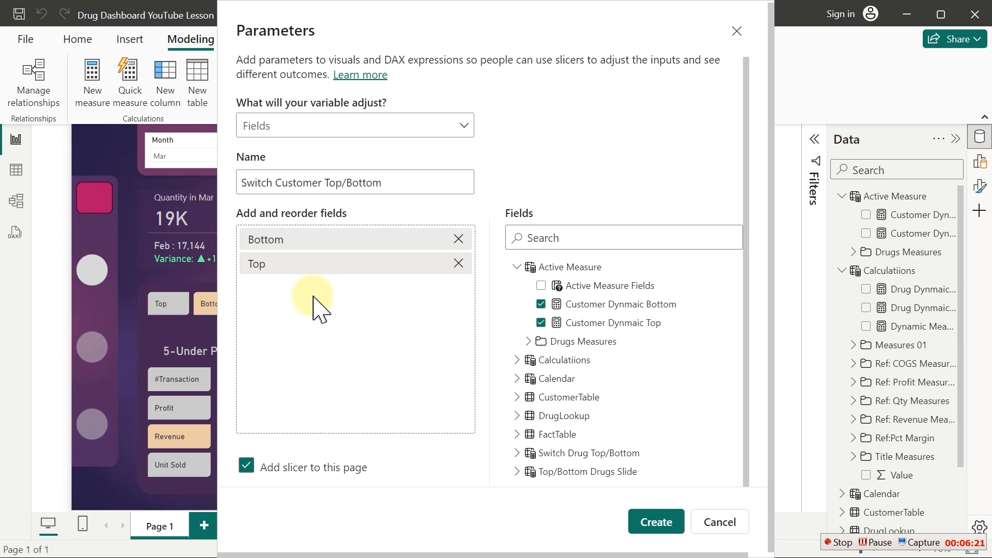
left_click(655, 522)
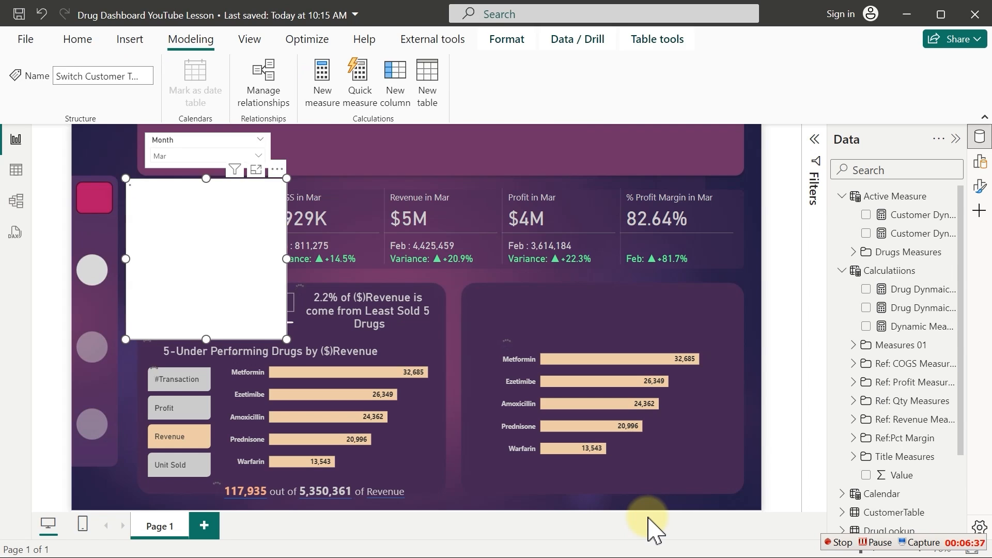
Move the Switch Customer Top/Bottom slicer above the second panel, over the KPI cards, and select Top in it
left_click(212, 223)
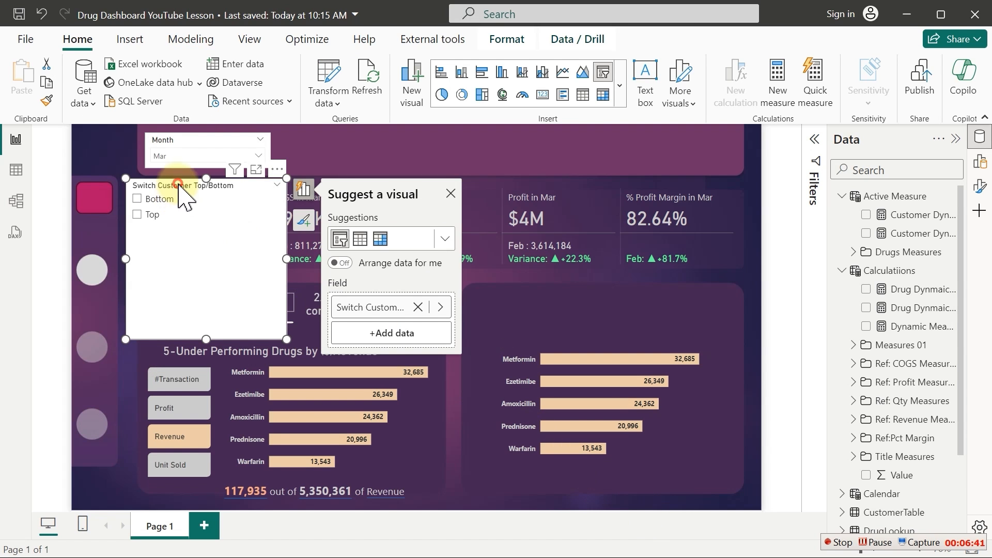
left_click_drag(138, 225, 443, 173)
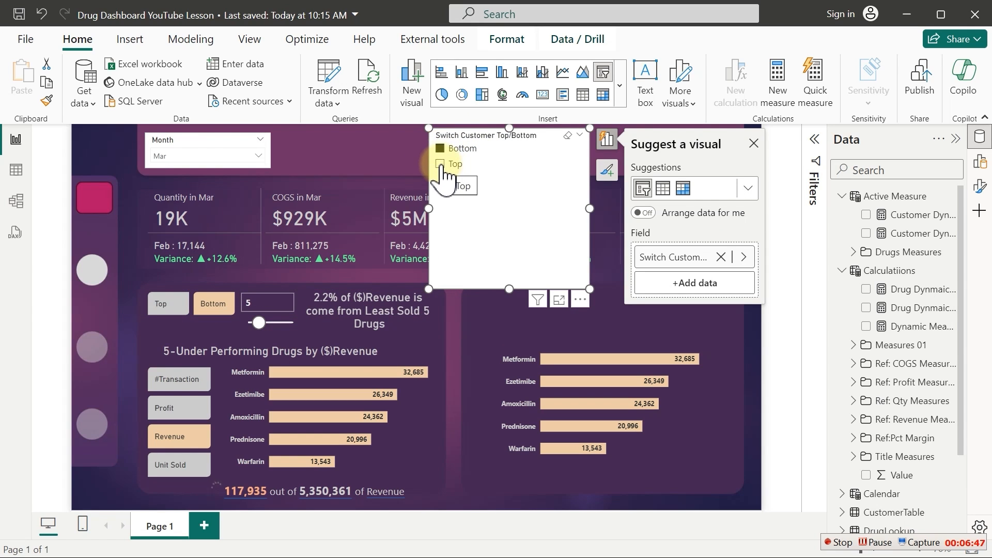
left_click(440, 165)
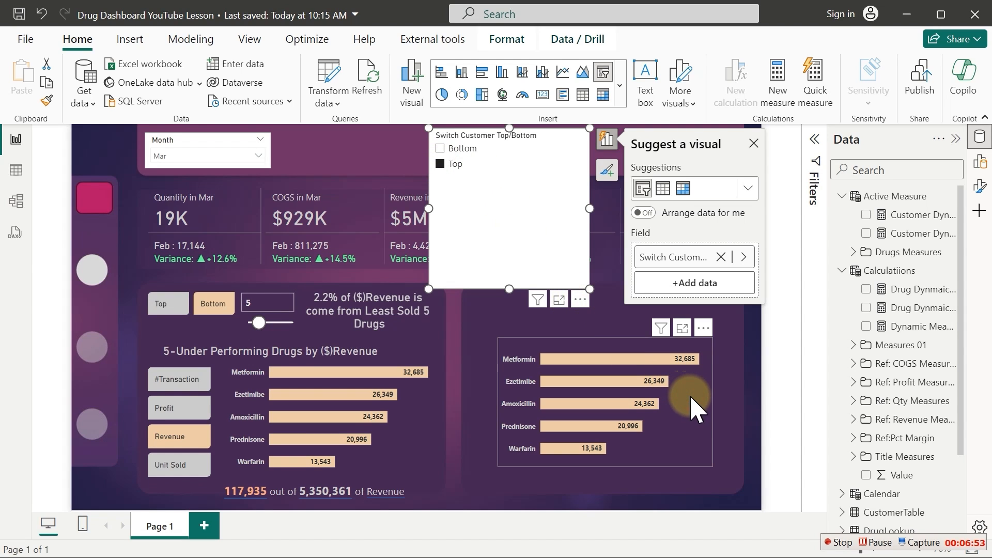
Replace the X-axis field of the second panel's bar chart with the Switch Customer Top/Bottom parameter
left_click(692, 408)
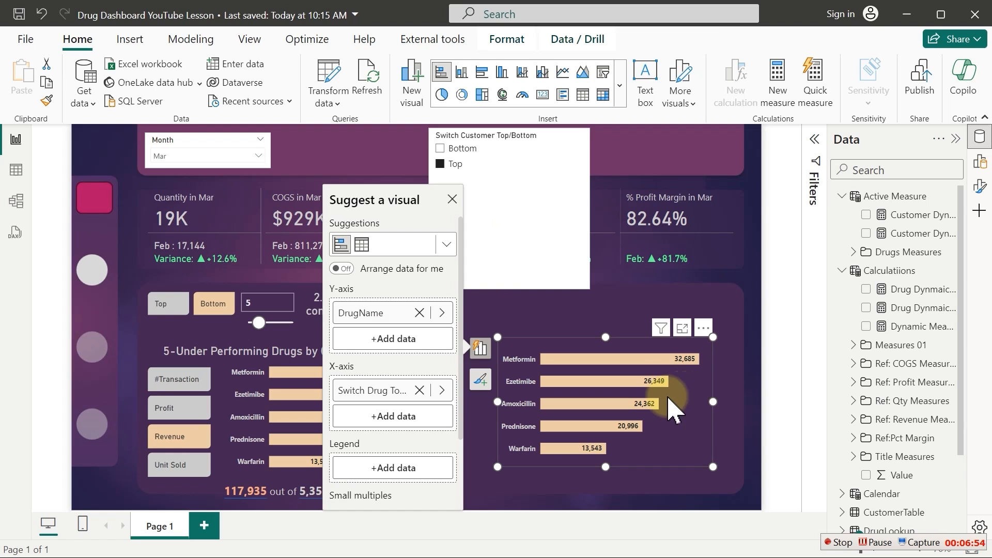
left_click(442, 391)
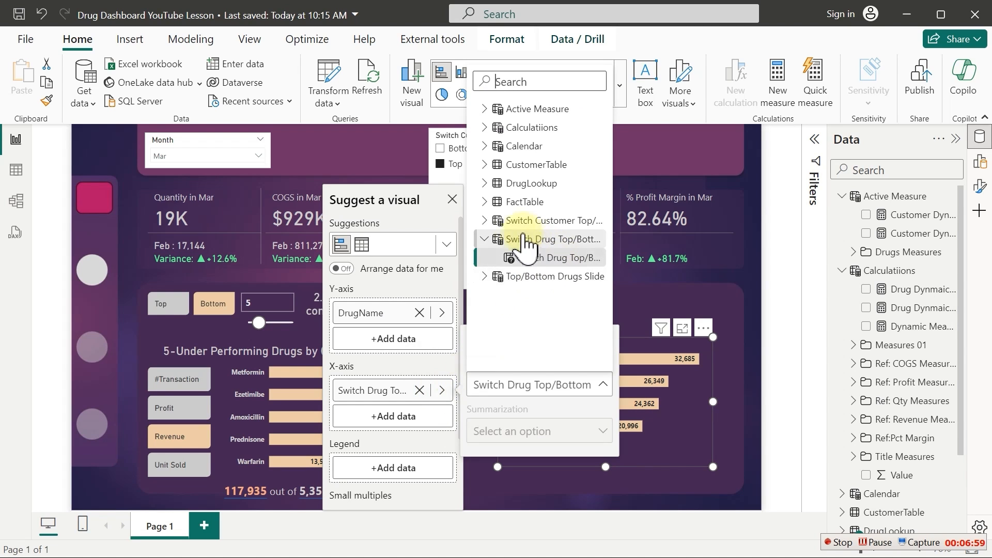
left_click(485, 220)
left_click(490, 239)
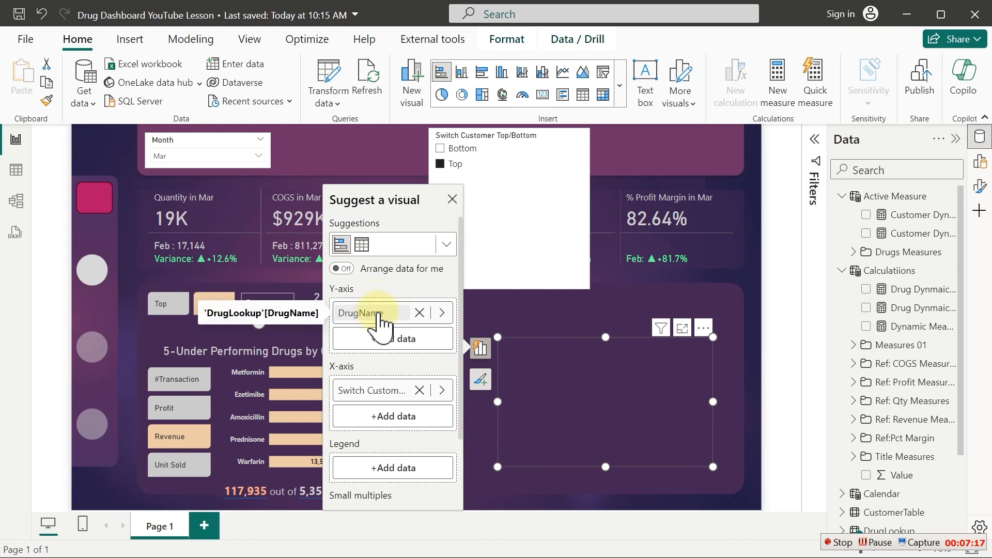
Replace the chart's Y-axis field with Full Name from CustomerTable and close the visual suggestions
left_click(442, 314)
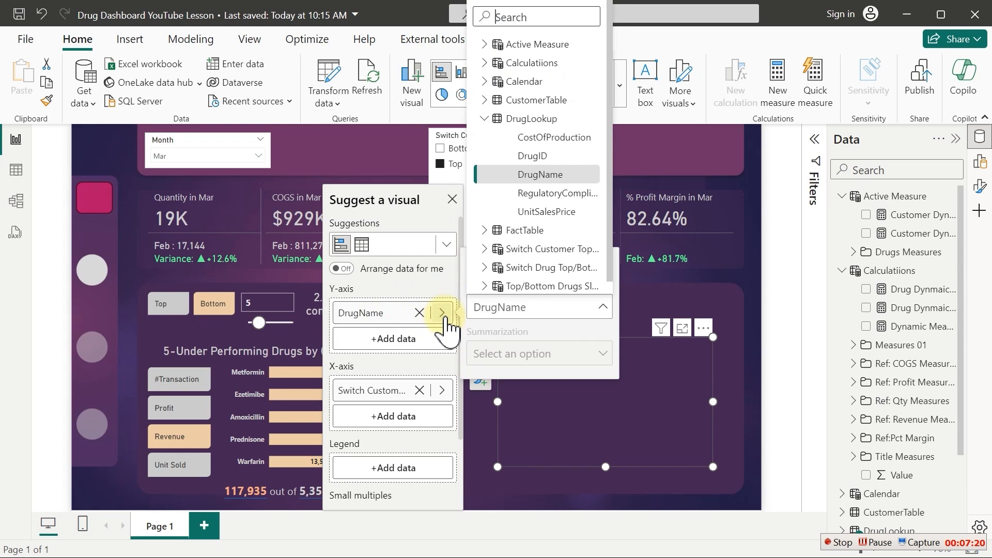
left_click(490, 122)
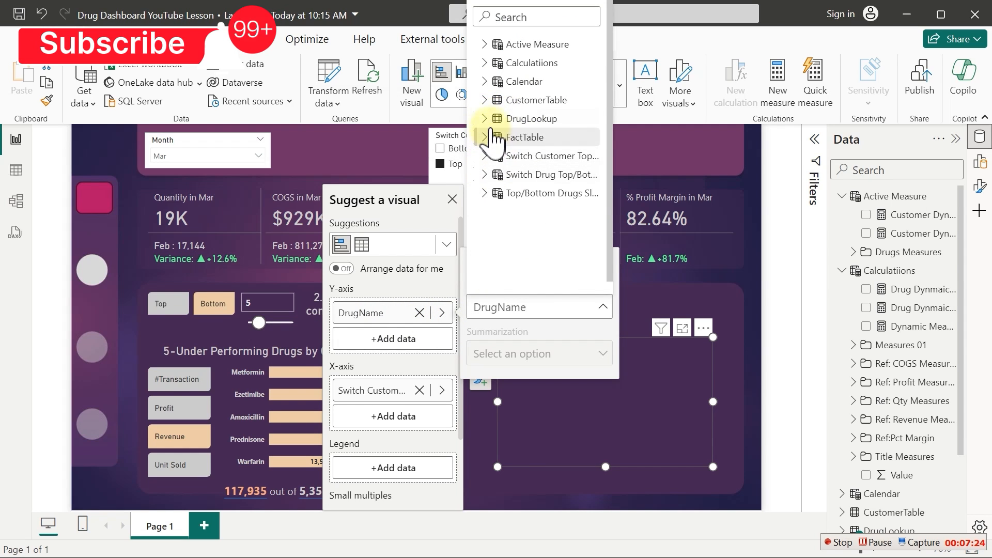
left_click(486, 101)
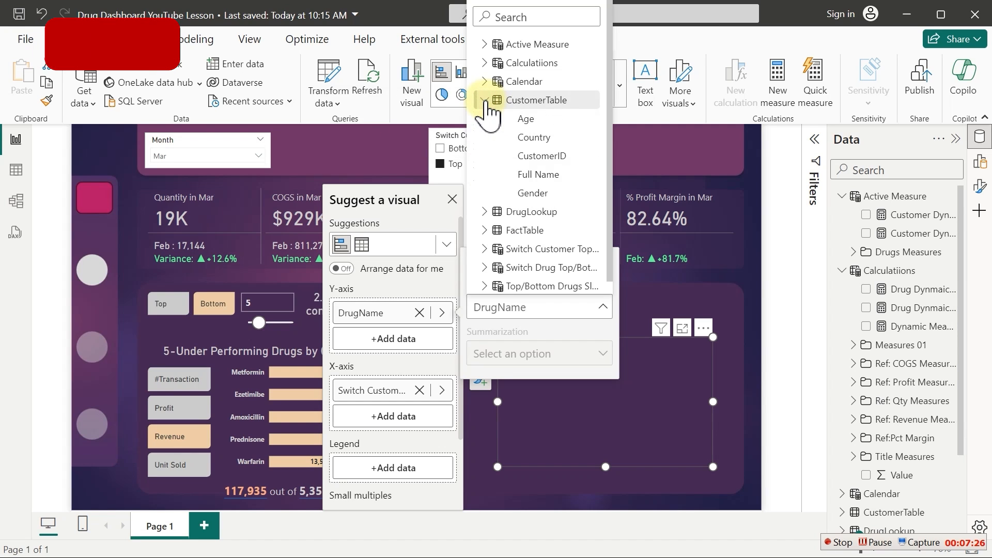
left_click(558, 176)
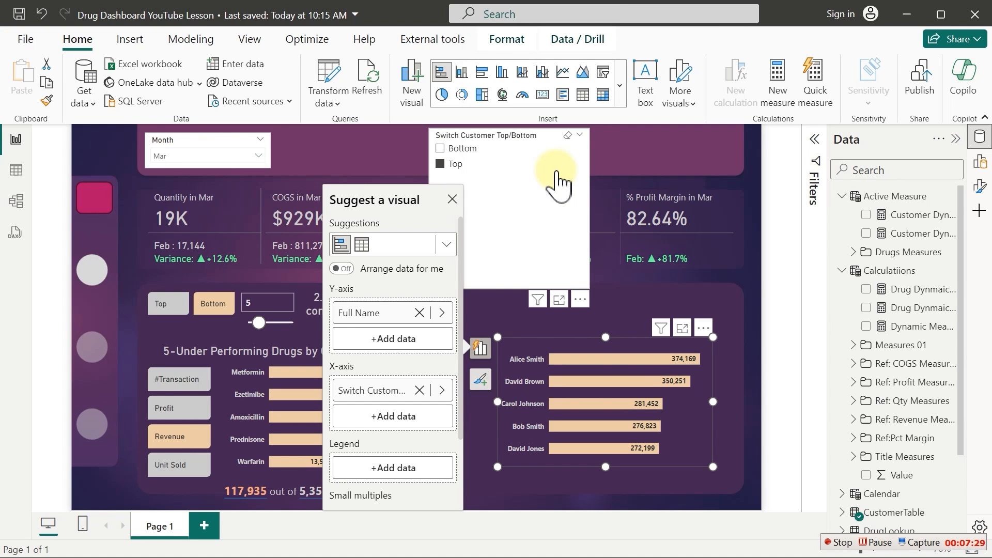
left_click(452, 200)
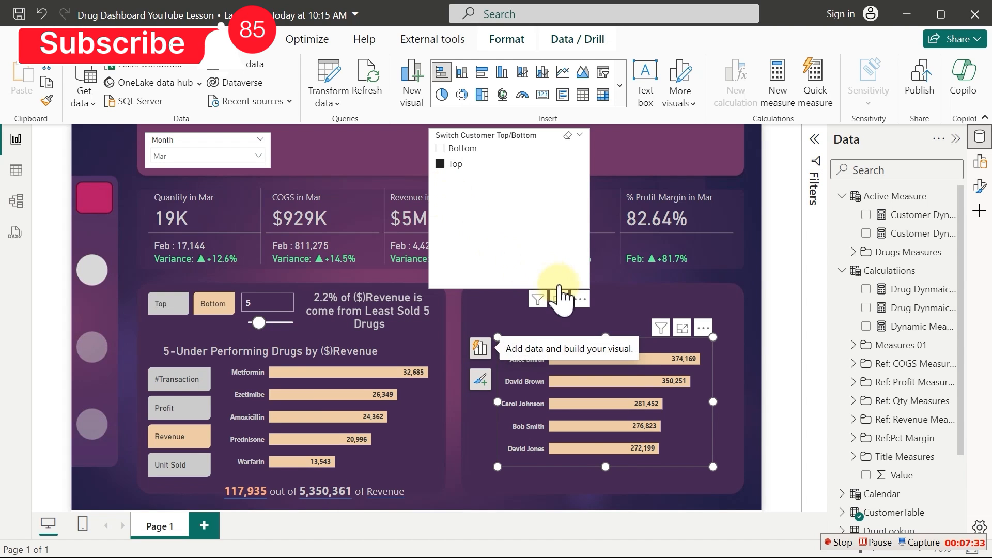
Test the customer slicer with Bottom and Top, then shrink it and place it above the bar chart in the second panel
left_click(440, 148)
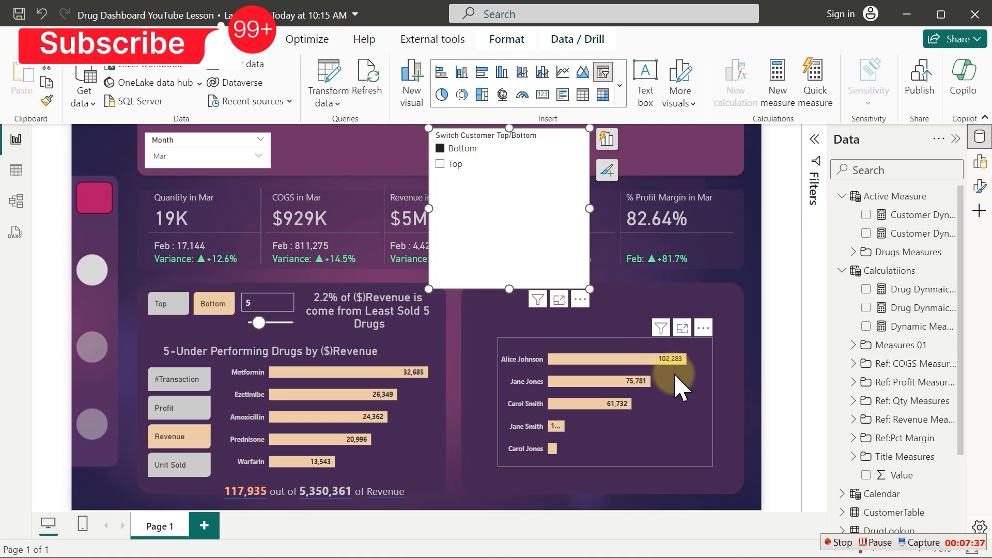
left_click(441, 165)
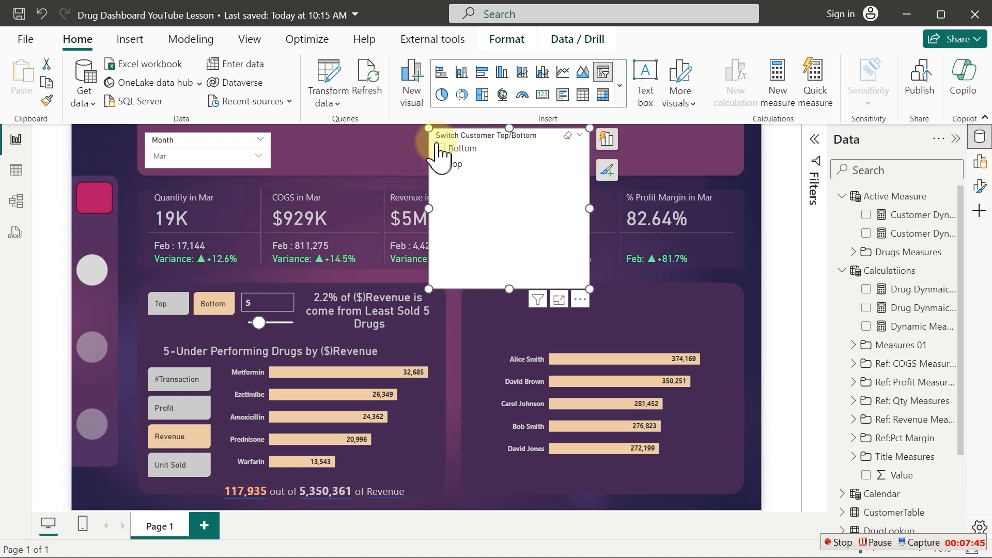
left_click_drag(429, 128, 523, 294)
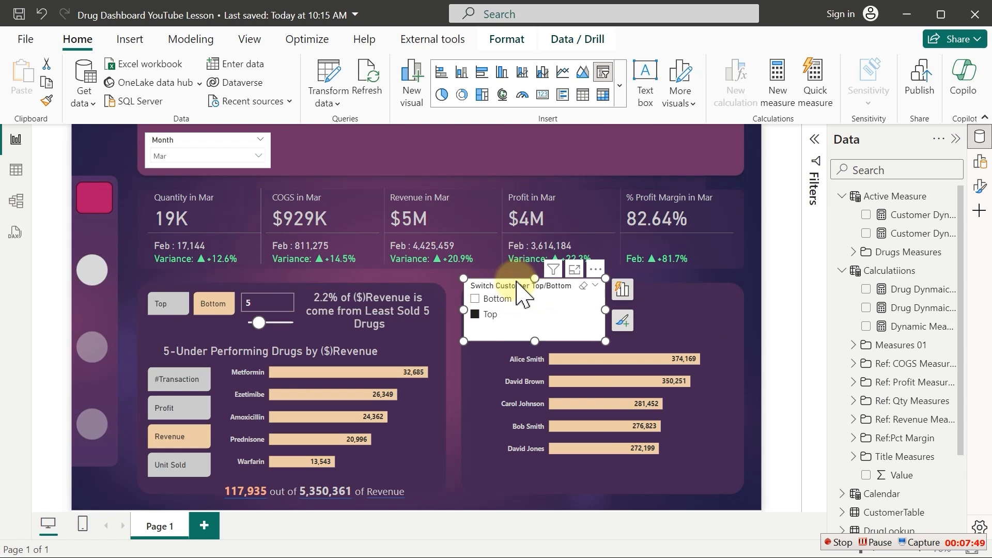
Convert the Switch Customer Top/Bottom slicer into a button slicer
left_click(619, 87)
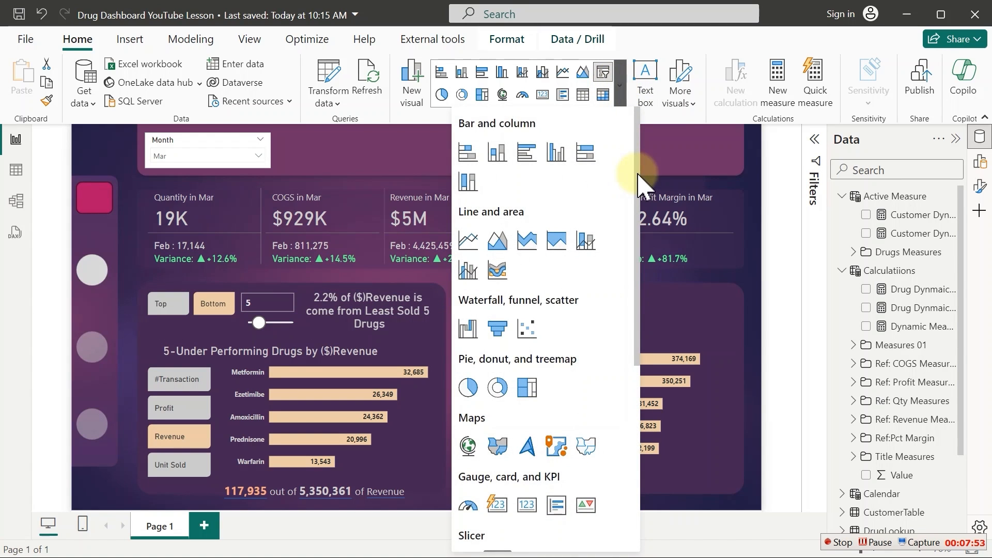
left_click_drag(637, 222, 638, 355)
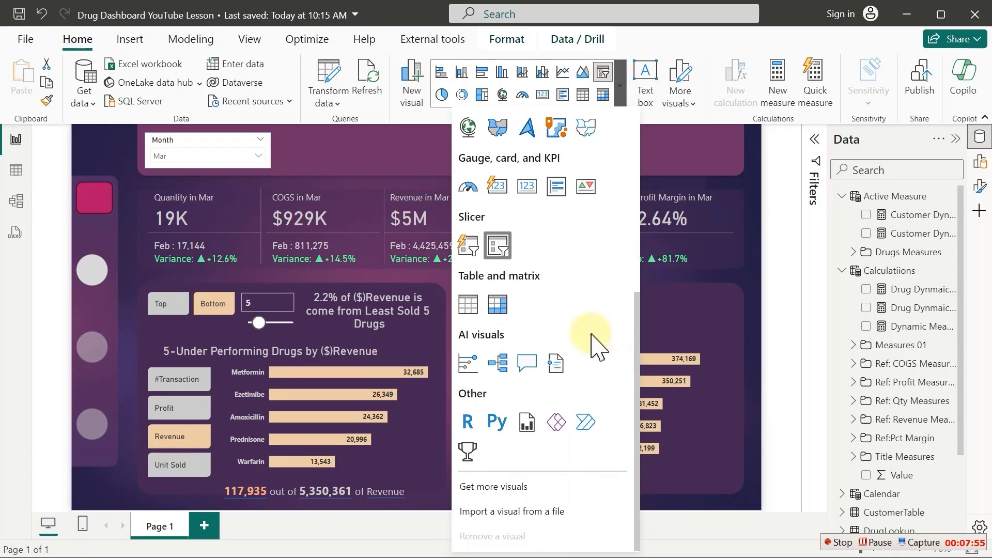
left_click(469, 249)
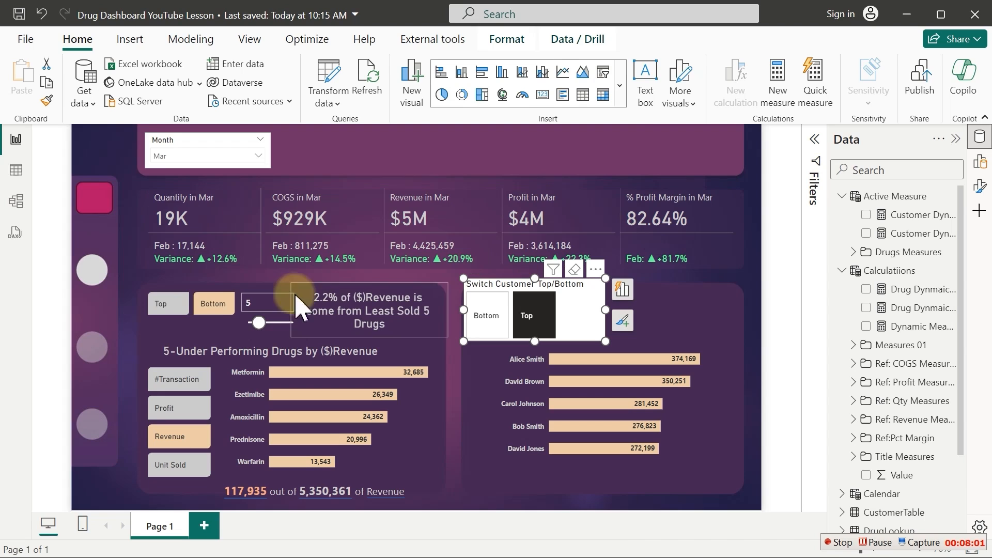
Copy the formatting of the drug panel's Top/Bottom slicer onto the customer slicer with Format Painter
left_click(190, 318)
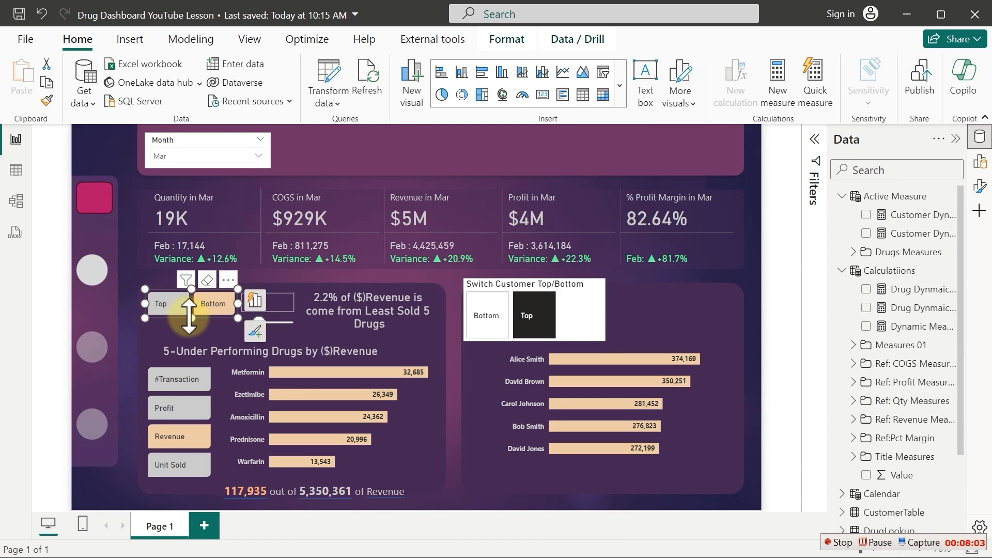
left_click(46, 100)
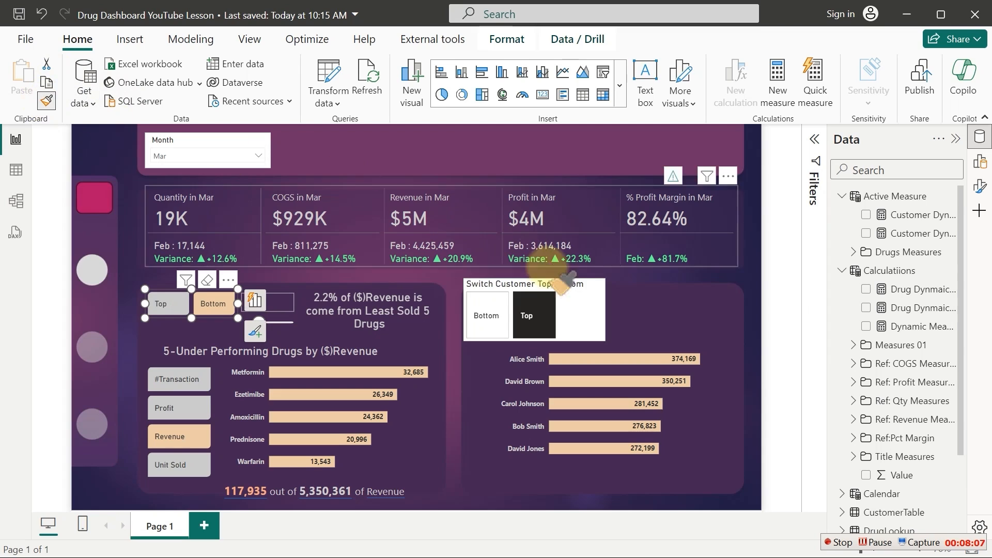
left_click(592, 308)
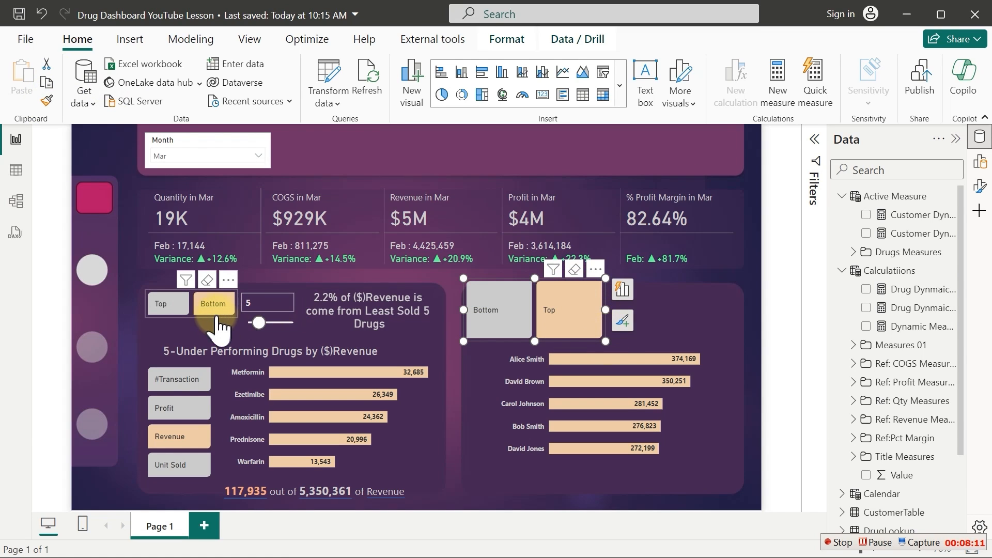
Match the customer slicer's size to the drug Top/Bottom slicer by setting its height to 53 and width to 172
left_click(192, 317)
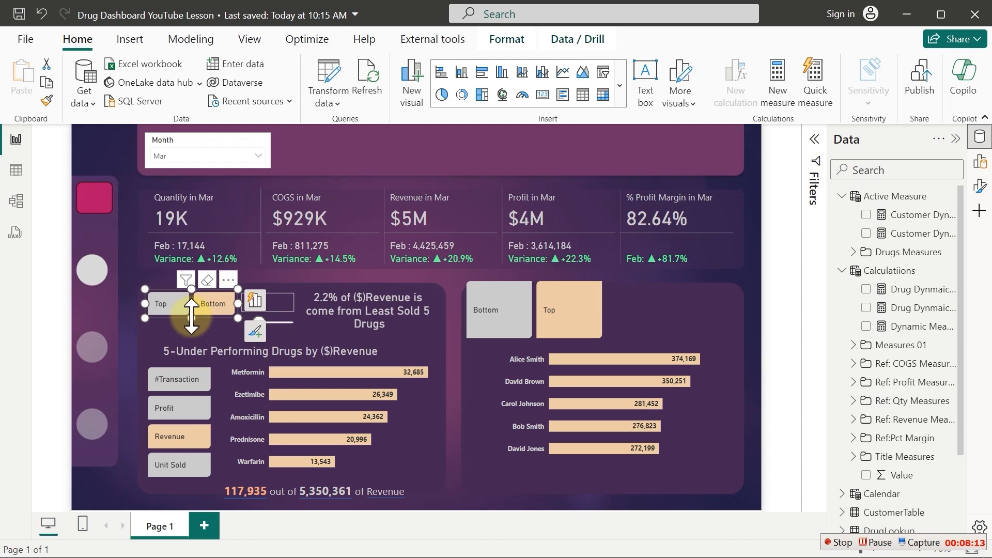
left_click(979, 186)
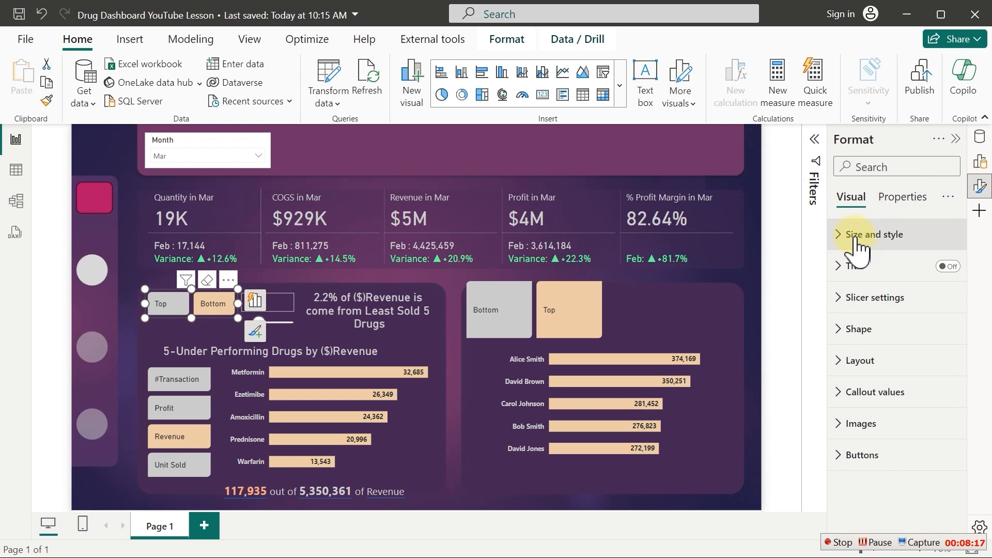
left_click(859, 243)
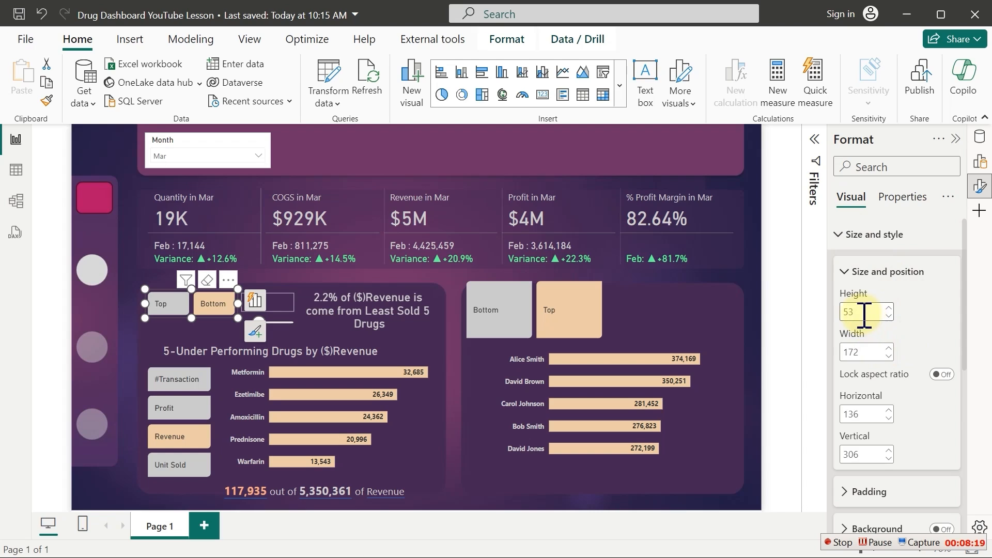
left_click(866, 353)
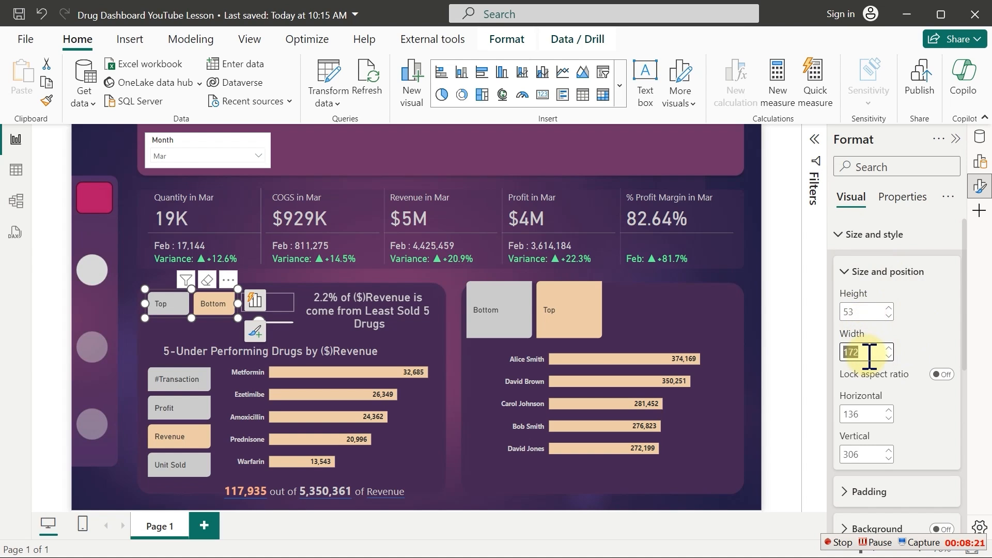
left_click(606, 299)
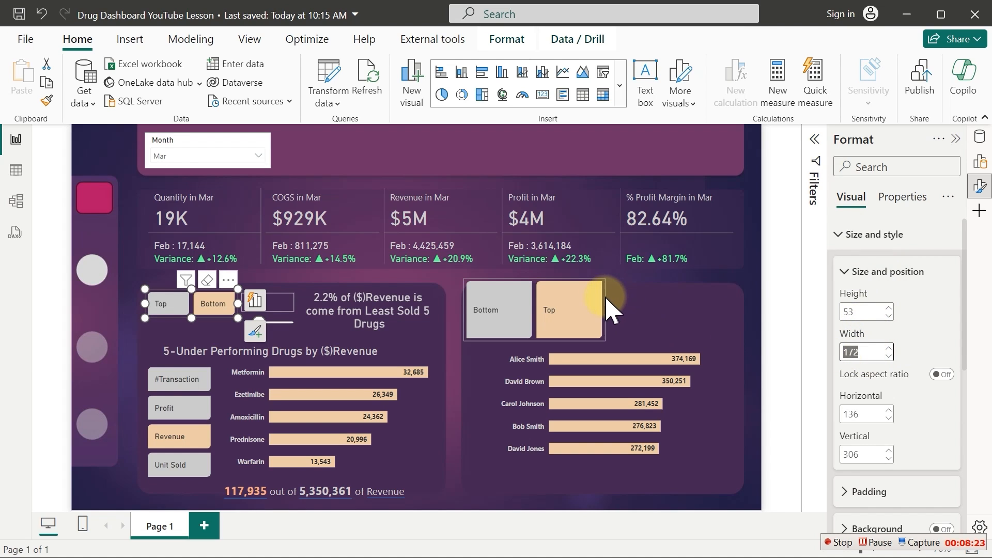
left_click(612, 310)
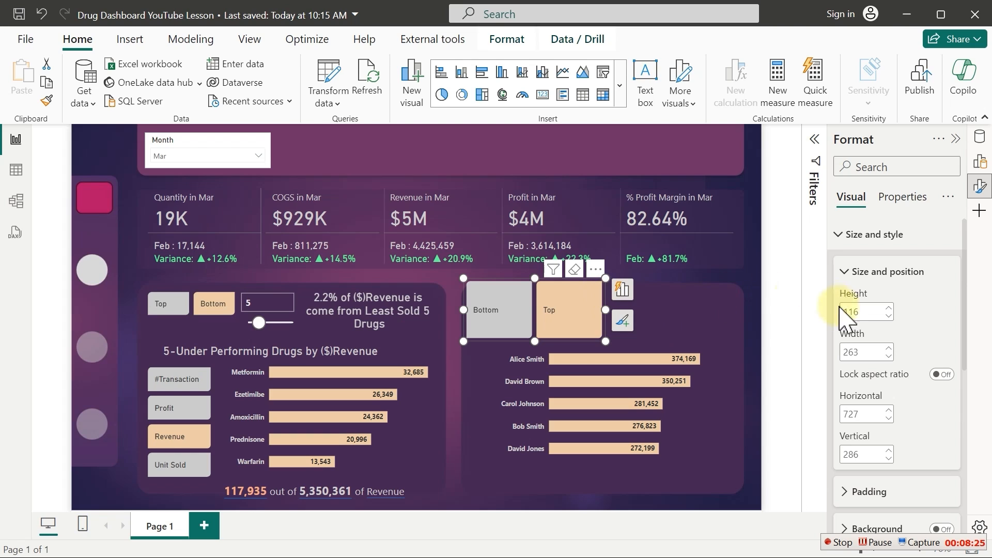
left_click(864, 311)
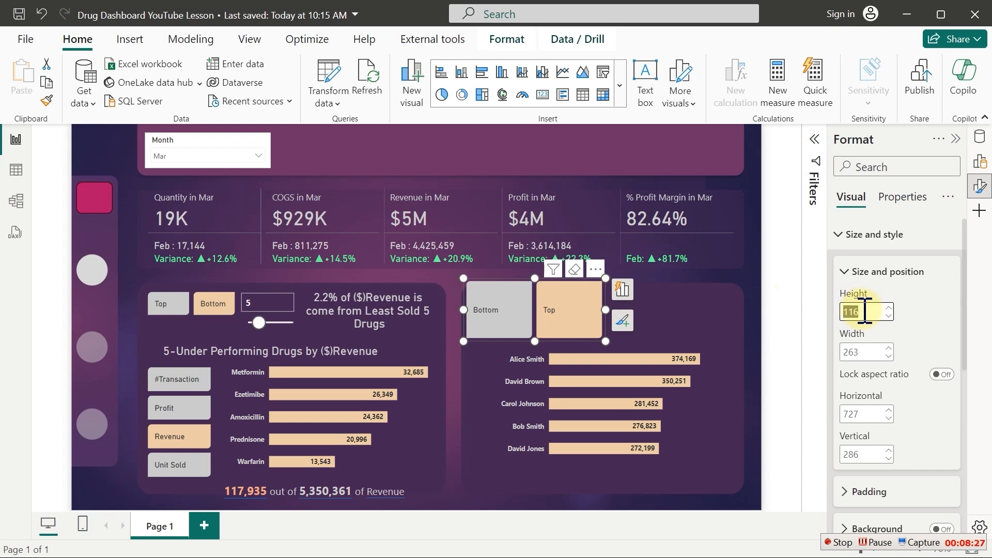
type("53")
key("Tab")
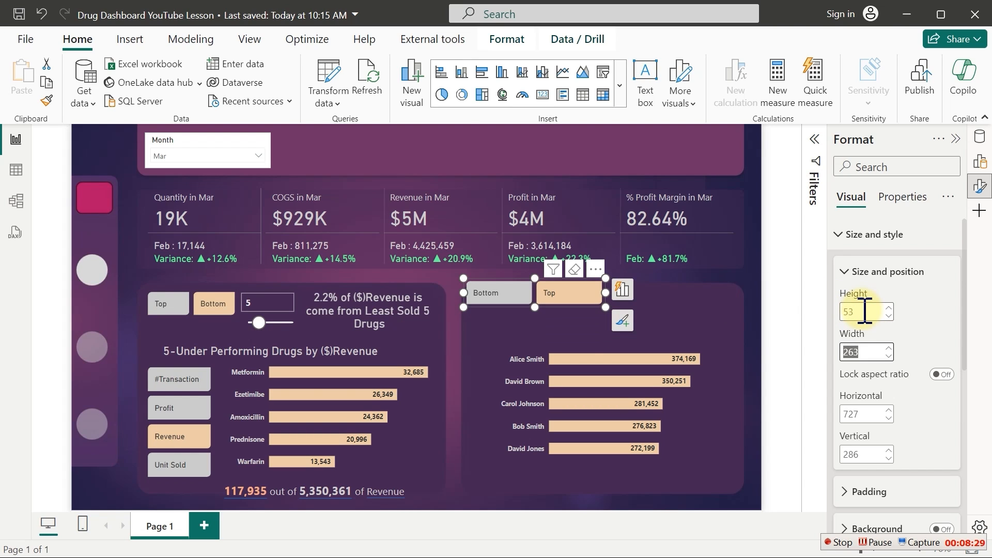
key("Return")
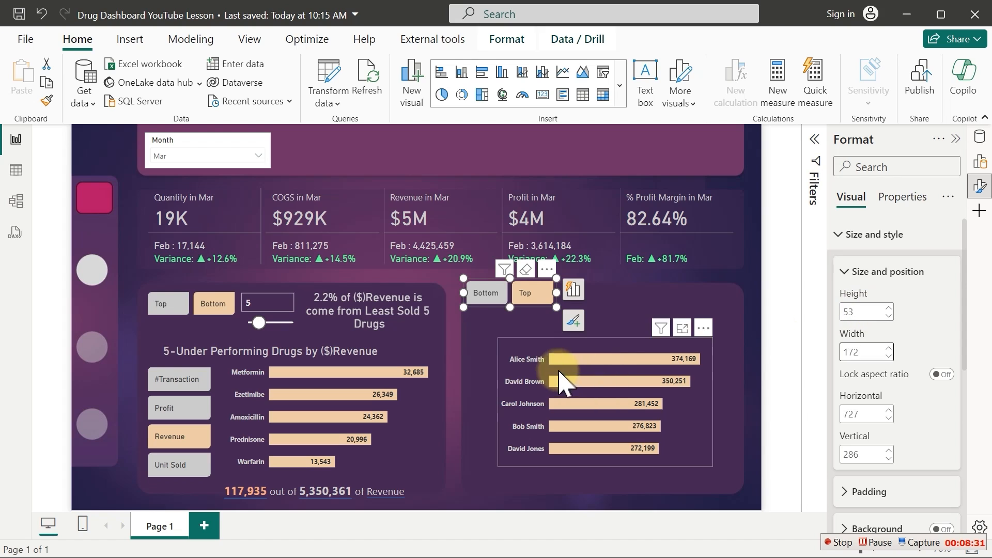
Move the customer slicer inside the second panel's upper corner, at about horizontal 731 and vertical 303, and deselect it
left_click(620, 309)
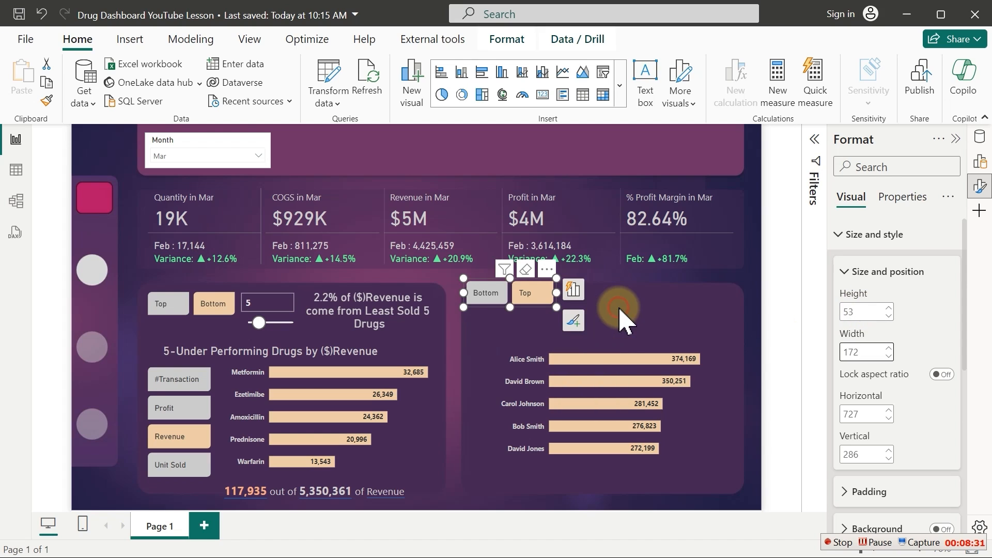
left_click(557, 289)
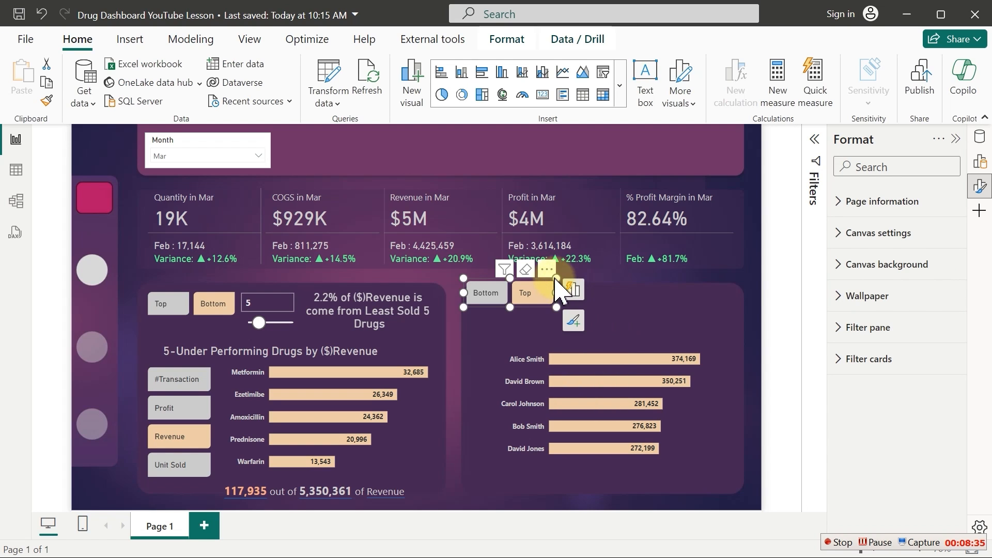
left_click_drag(546, 270, 550, 279)
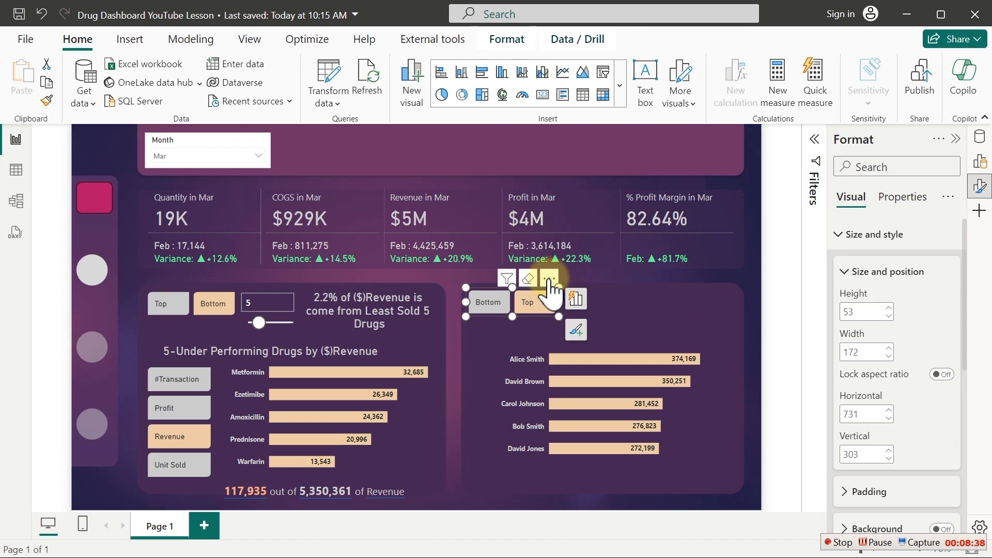
left_click(691, 325)
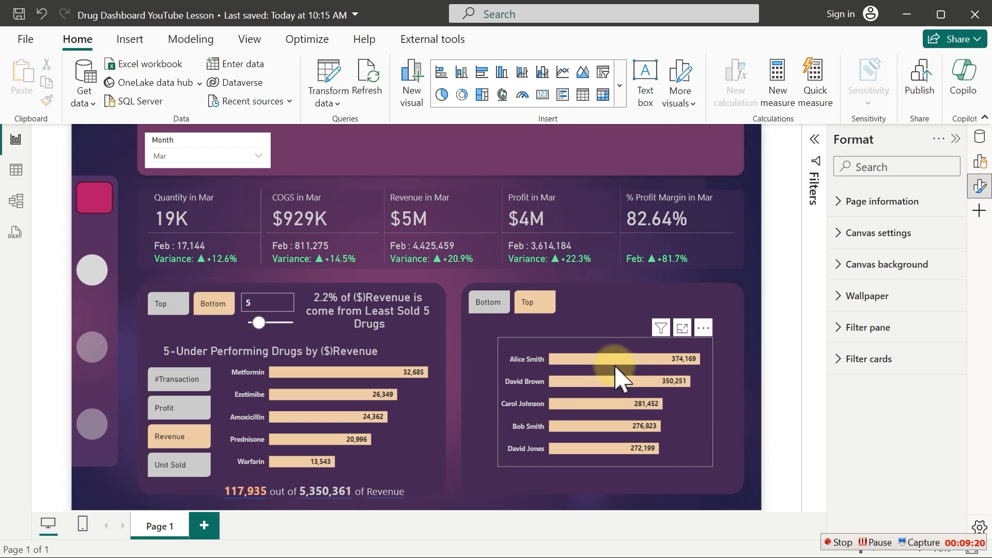
Set the bar color of the customer bar chart in the second panel to hex #F3B4DC
left_click(610, 340)
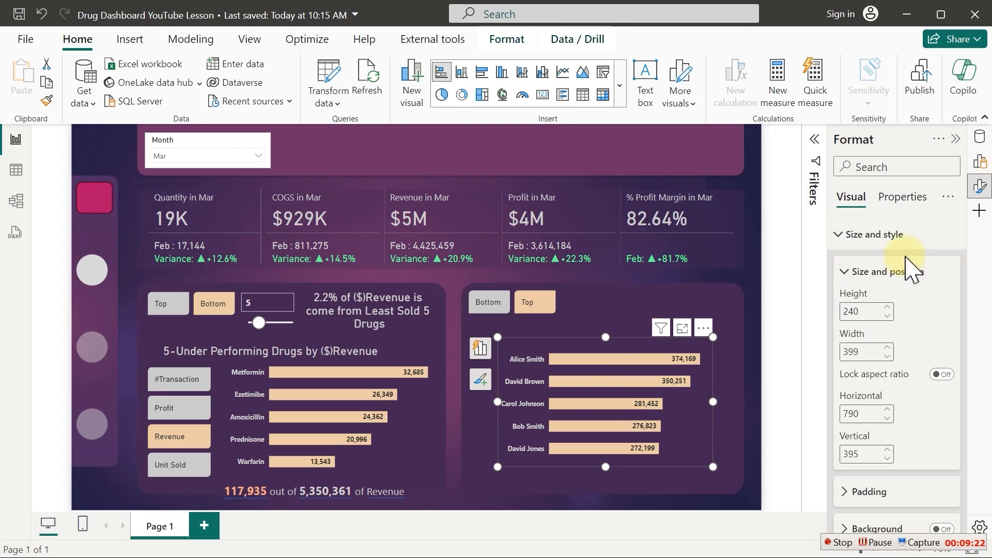
left_click(848, 235)
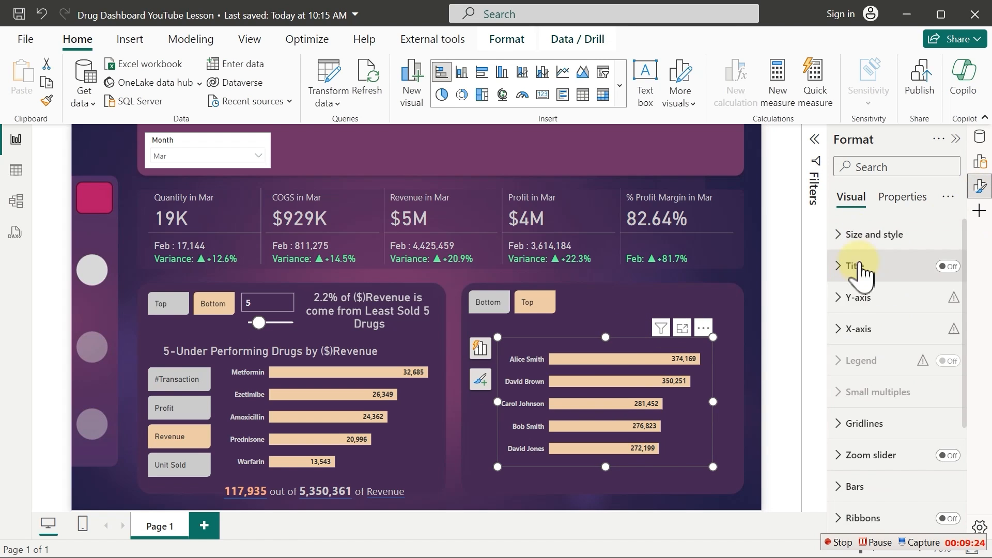
left_click(857, 486)
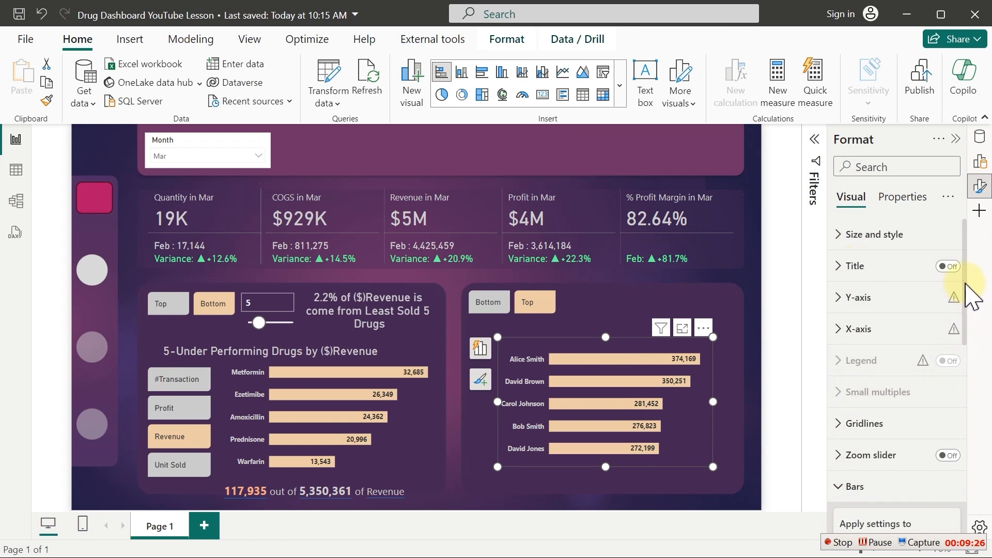
left_click_drag(967, 284, 961, 427)
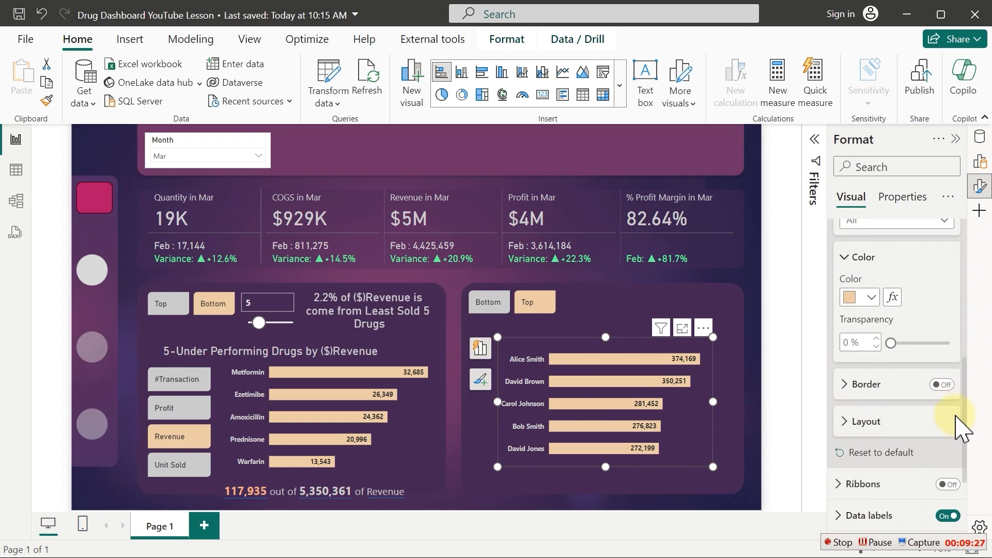
left_click(858, 303)
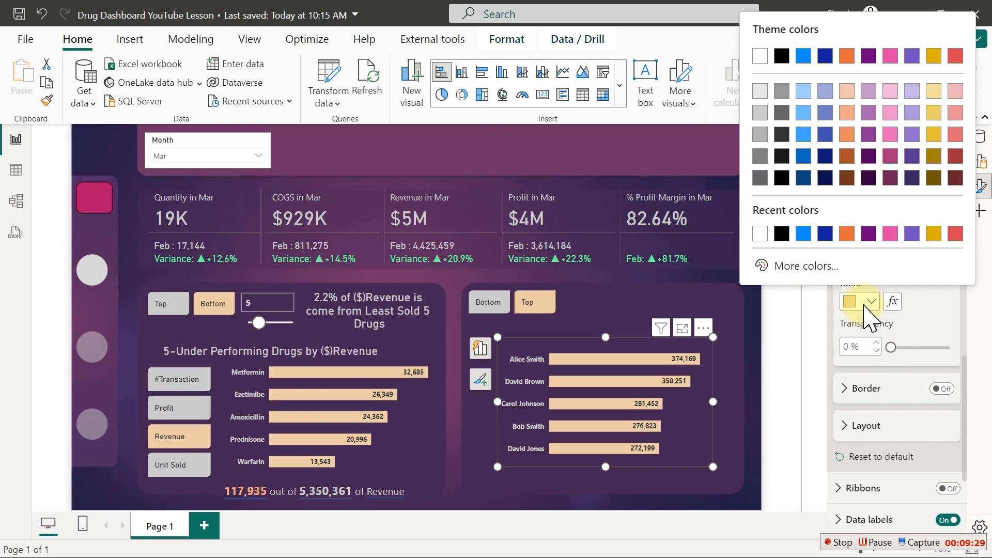
left_click(813, 266)
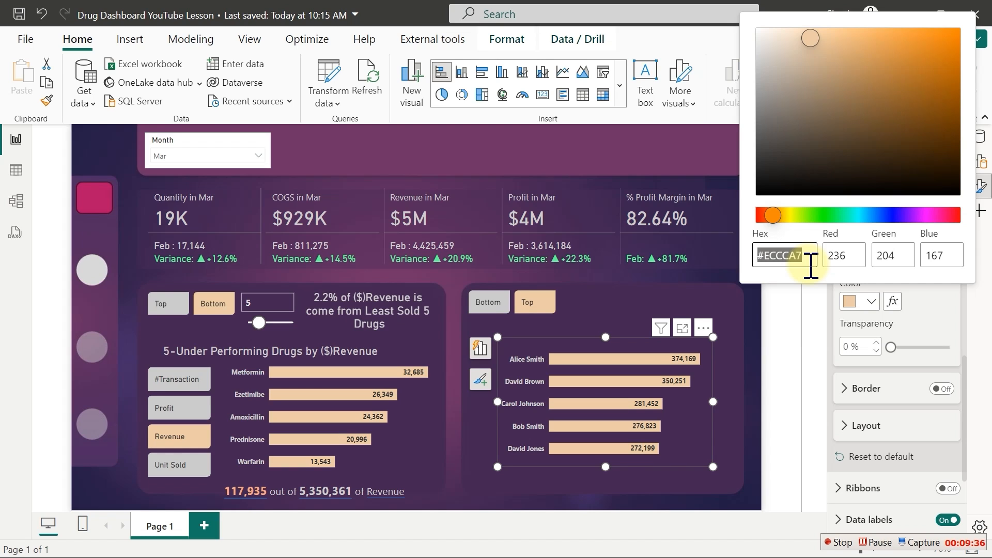
type("f3b4")
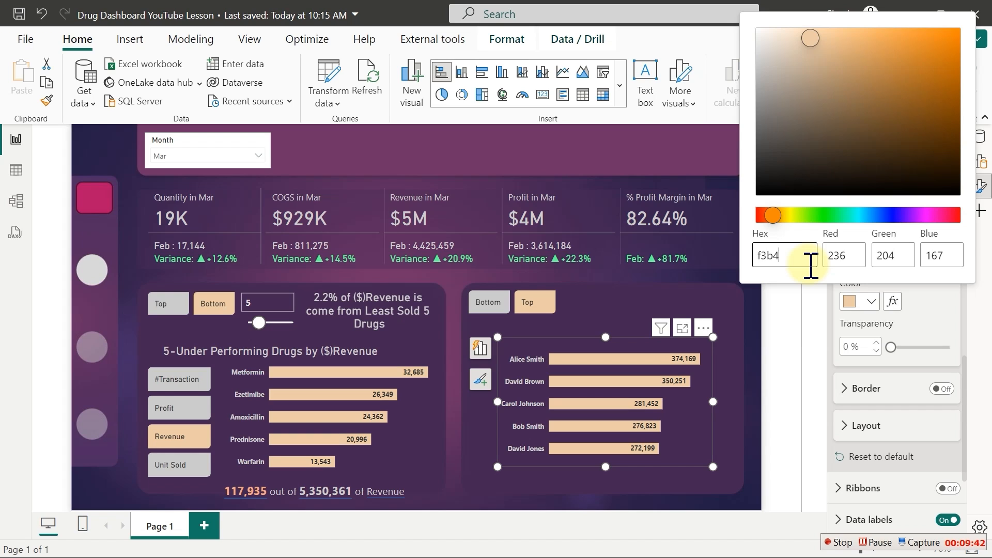
type("dc")
key("Return")
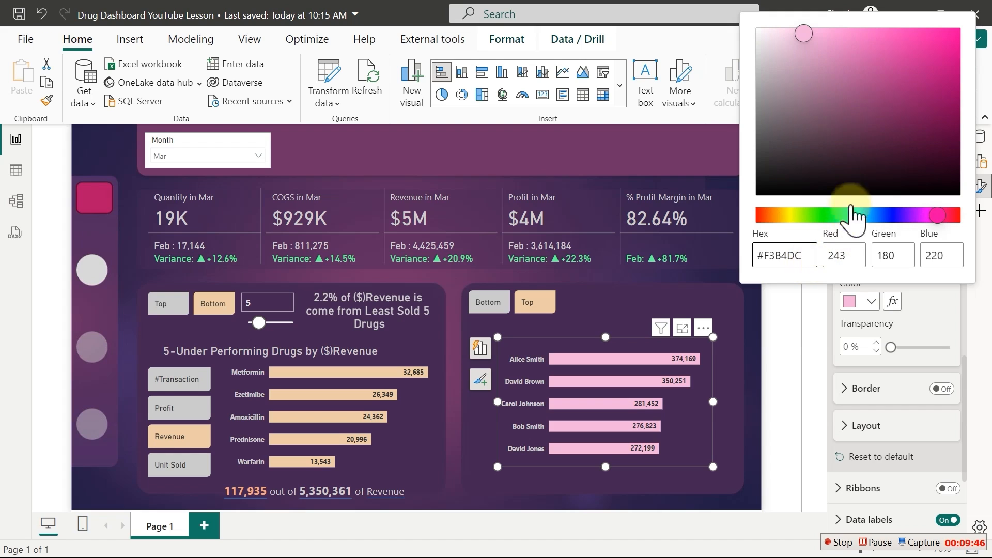
left_click_drag(809, 255, 699, 283)
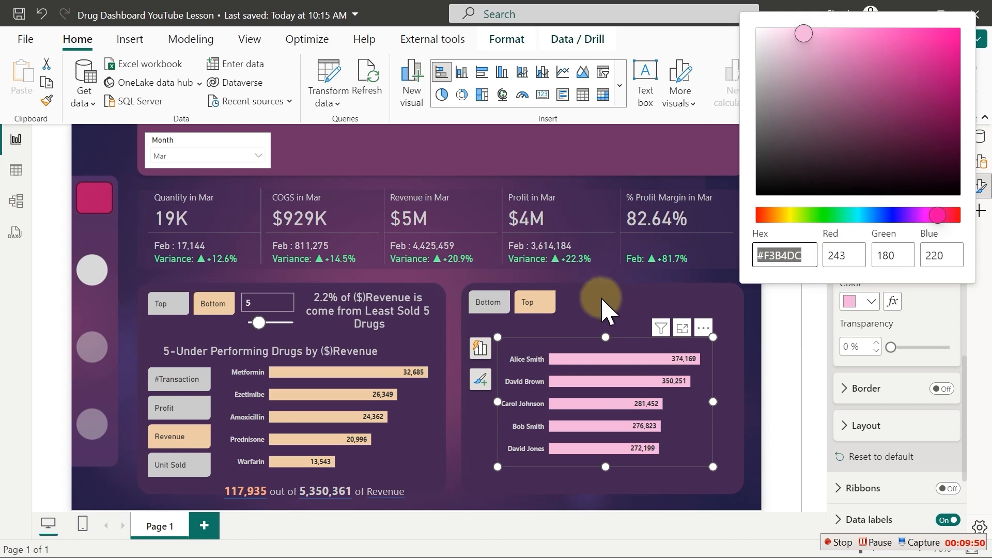
key("Escape")
Set the customer slicer's button fill for the Selected state to the same pink as the customer chart's bars
left_click(557, 296)
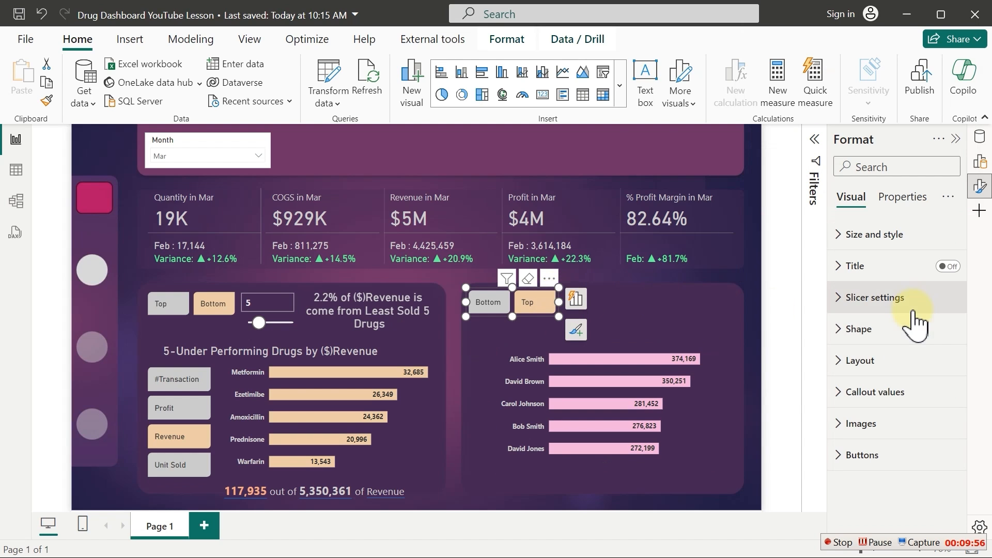
left_click(859, 455)
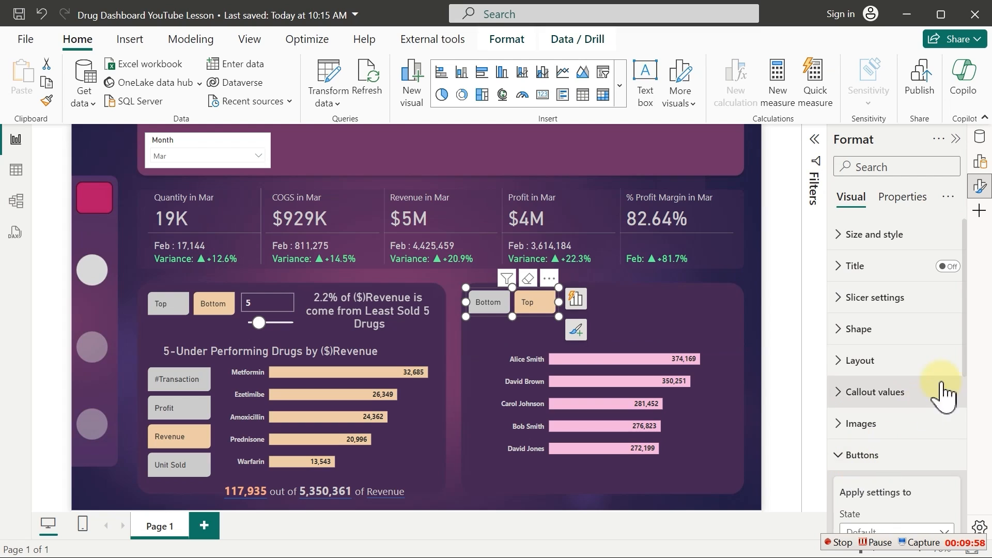
left_click_drag(964, 320, 953, 351)
left_click(920, 285)
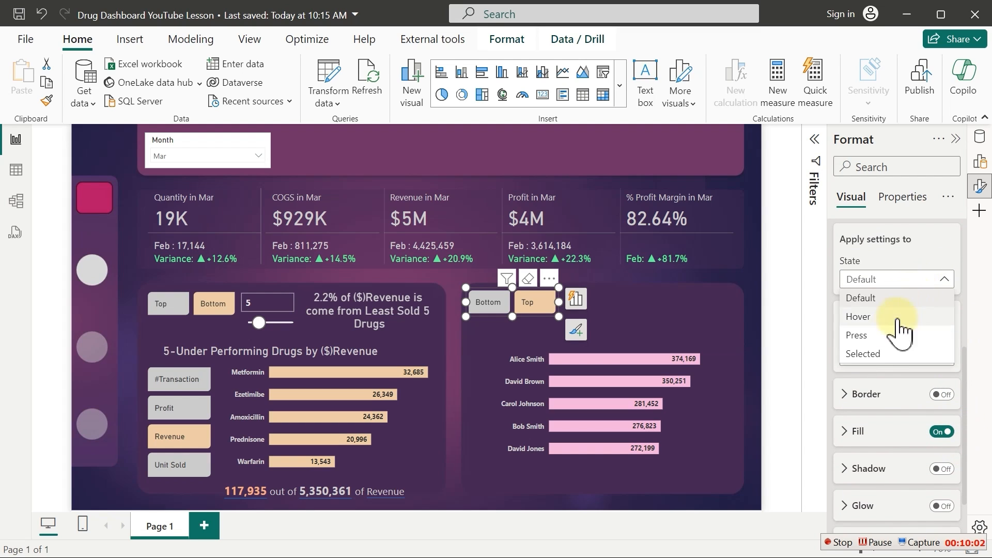
left_click(879, 354)
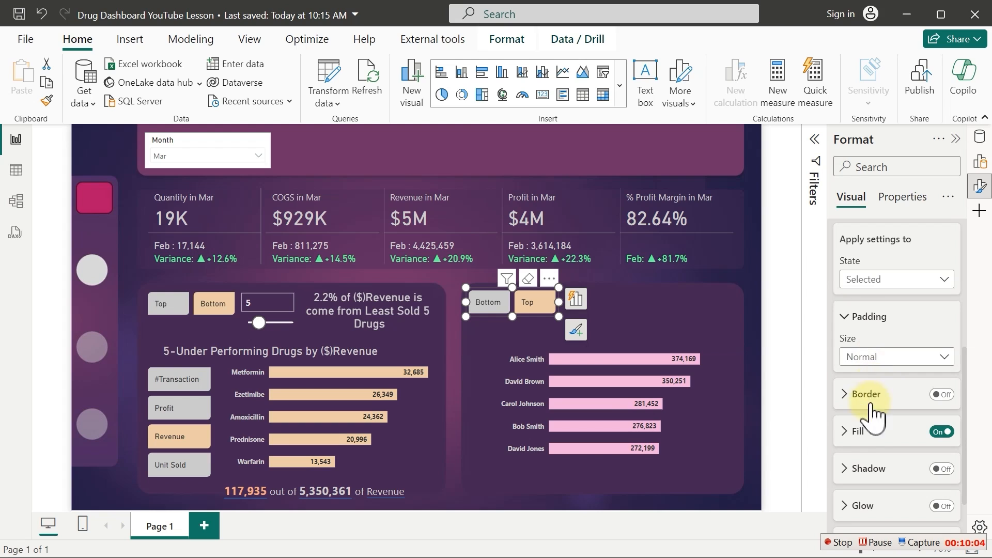
left_click(849, 434)
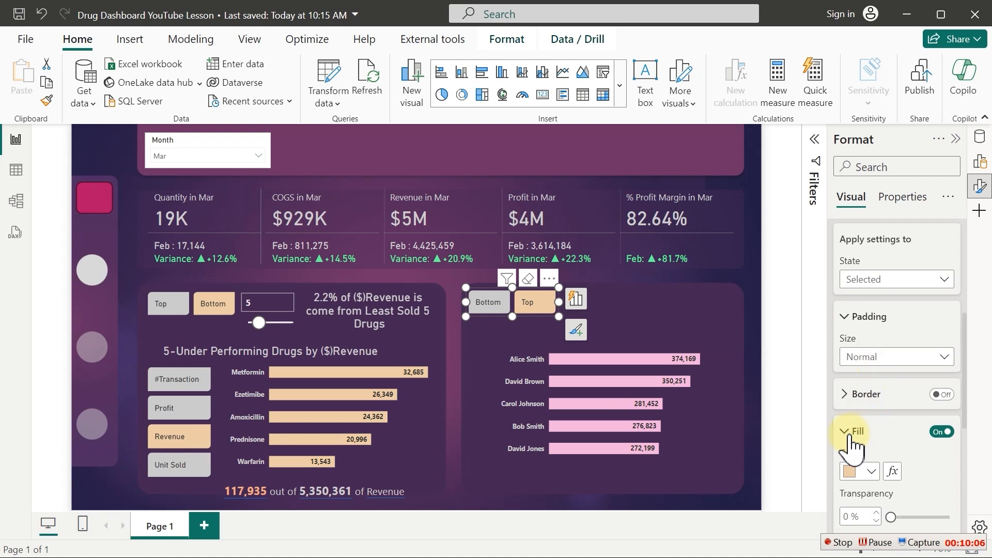
left_click(863, 472)
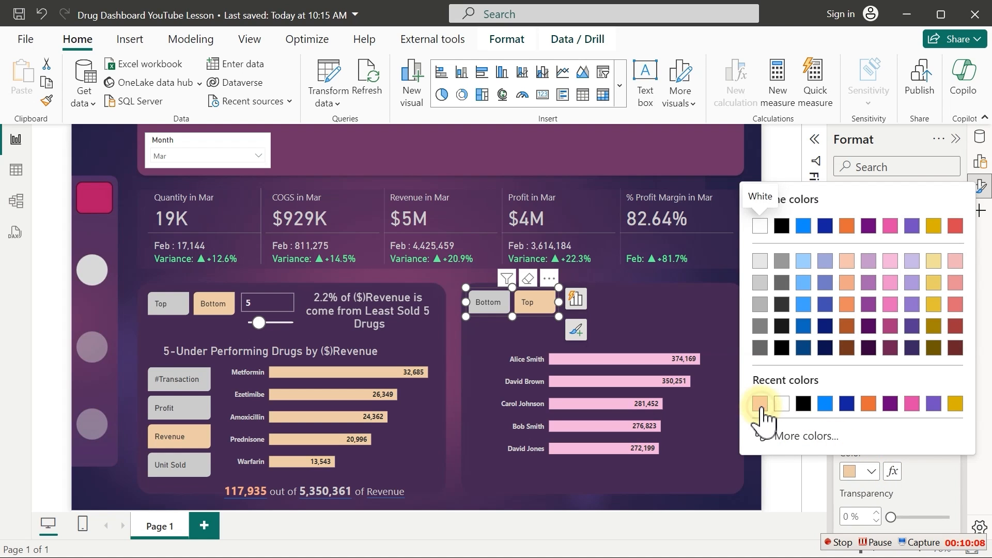
left_click(760, 403)
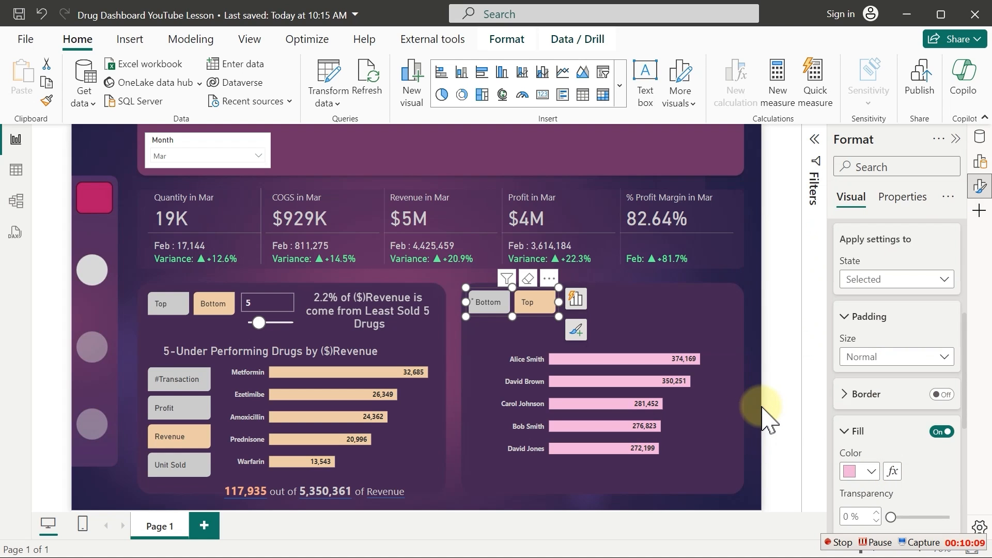
Duplicate the drug panel's title card and place the copy above the customer bar chart in the second panel
left_click(714, 309)
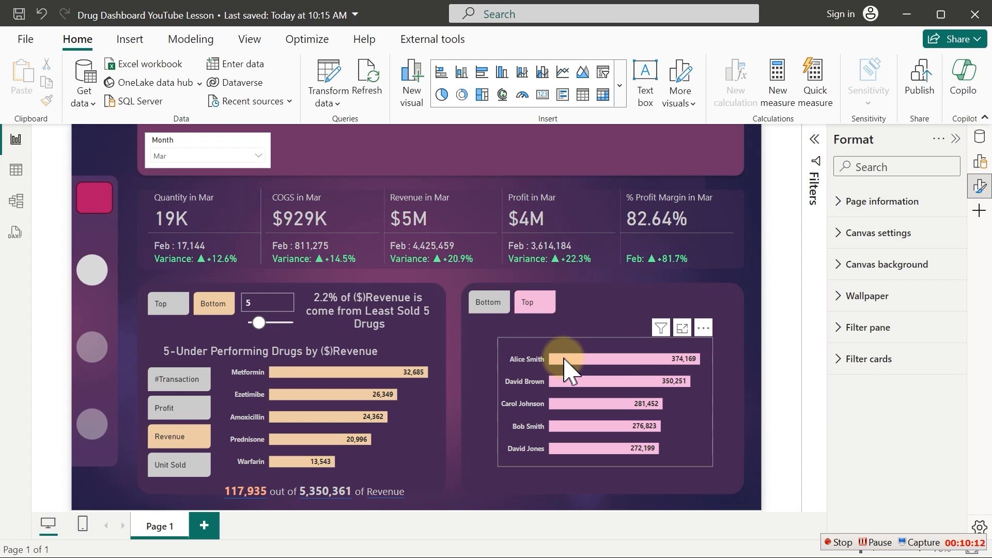
left_click(636, 308)
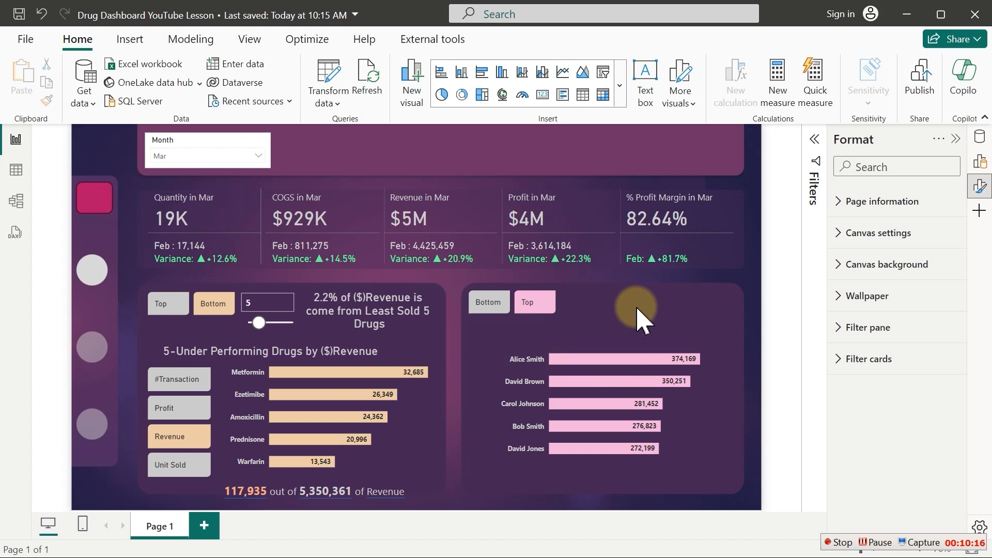
left_click(355, 352)
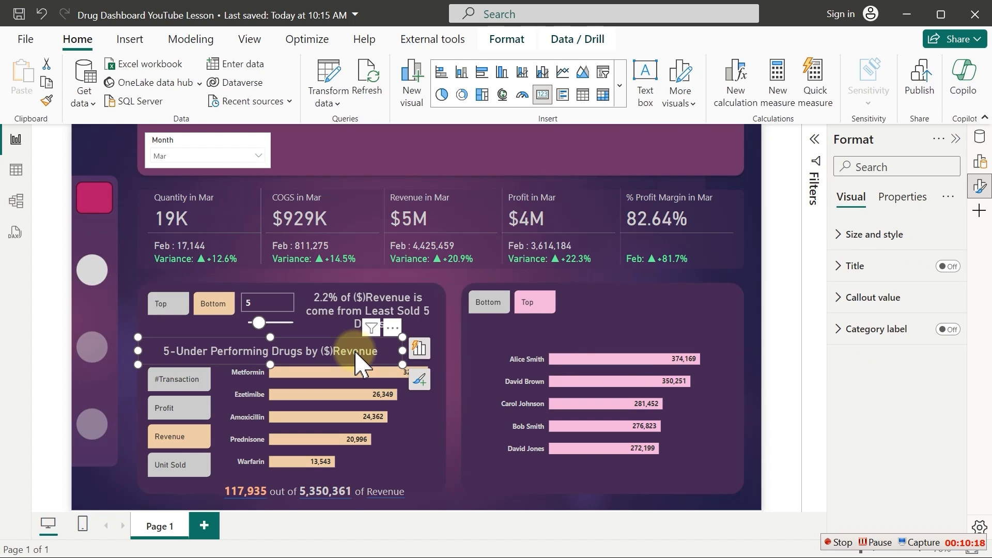
key("ctrl+c")
key("ctrl+v")
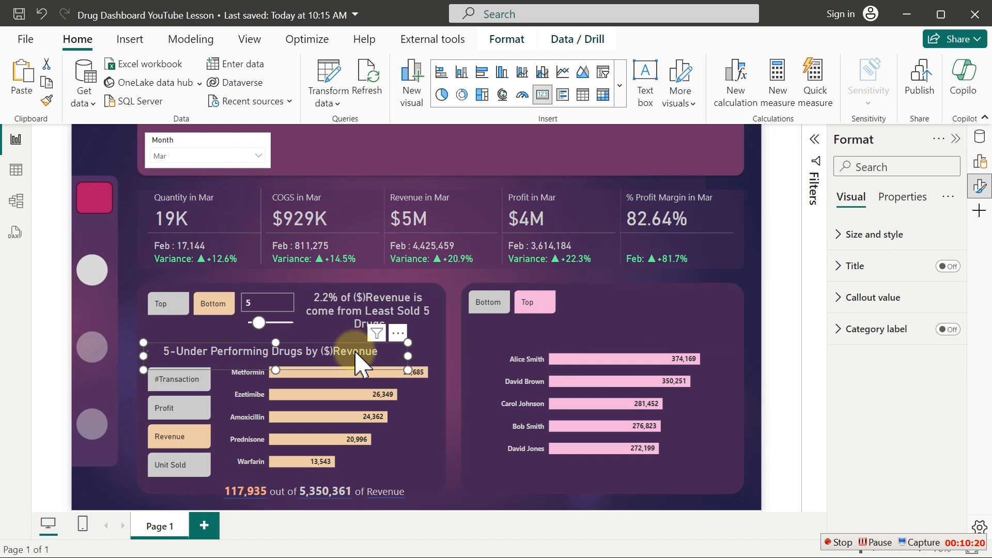
left_click_drag(340, 351, 635, 341)
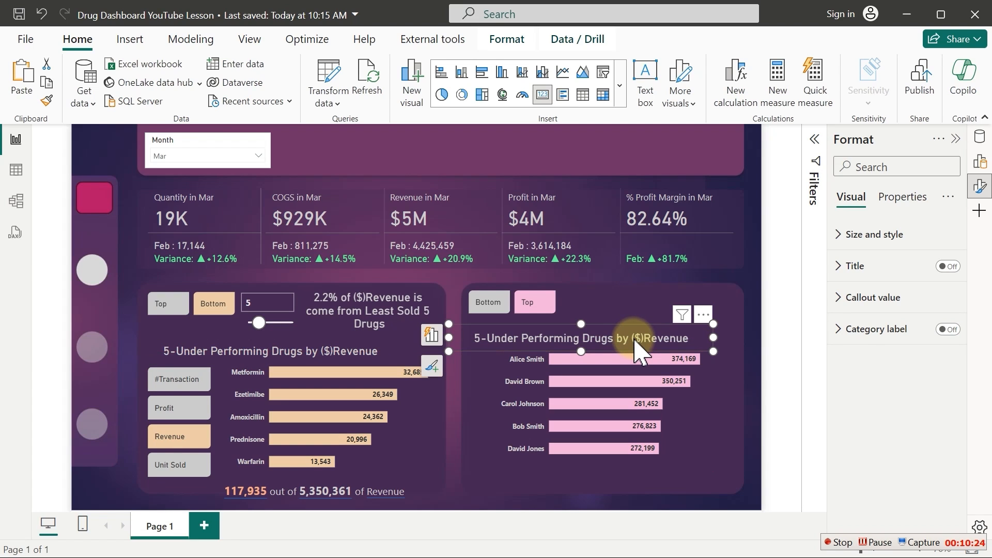
left_click(645, 310)
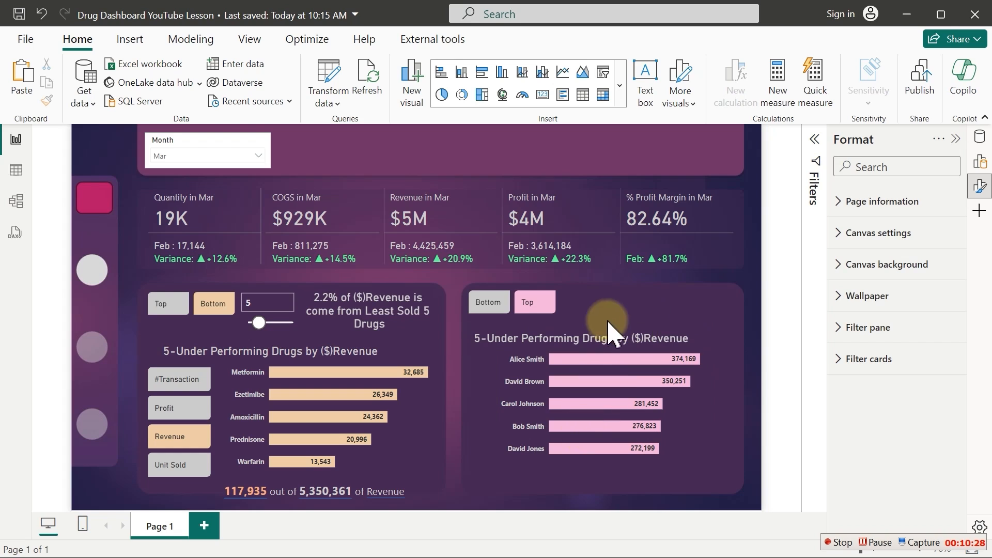
Open the Title: Drugs measure used by the copied title card and copy its entire formula
left_click(603, 339)
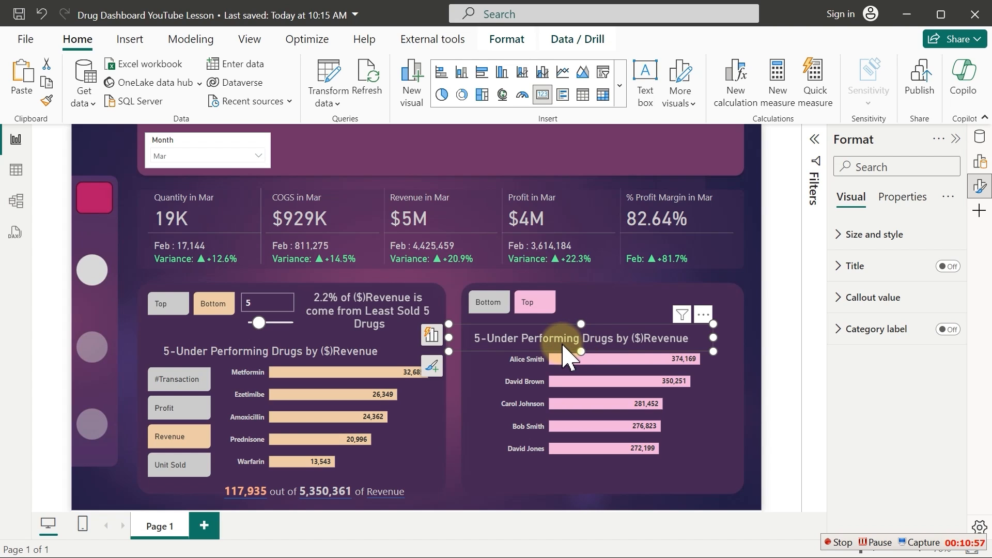
left_click(980, 137)
left_click(855, 253)
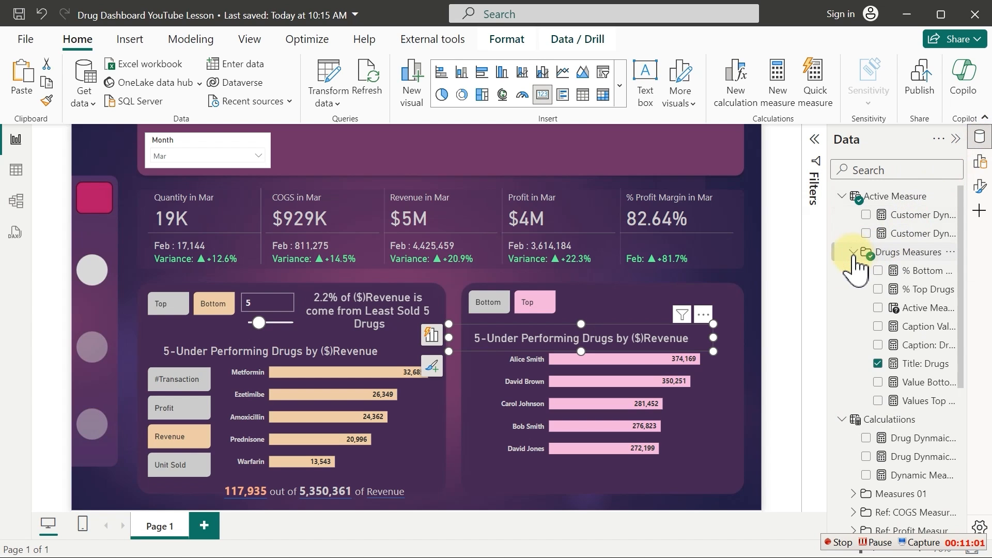
left_click(912, 364)
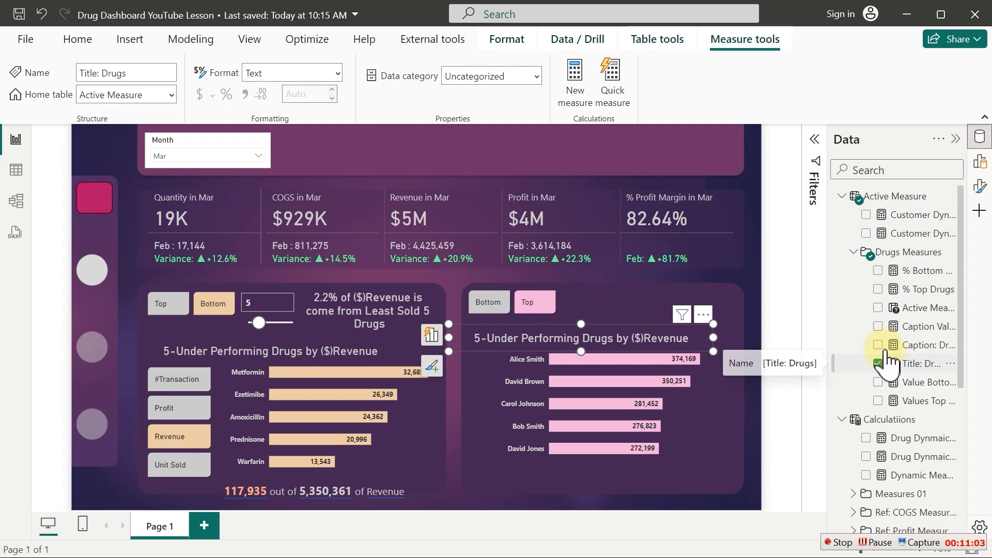
key("ctrl+a")
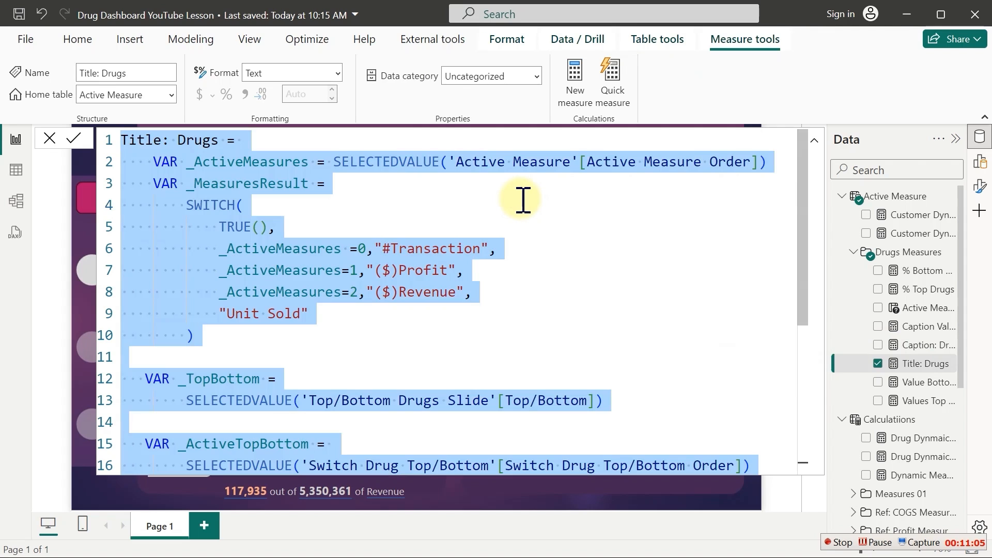
Create a new measure in the Active Measure table and paste in the Title: Drugs formula
left_click(857, 253)
left_click(904, 216)
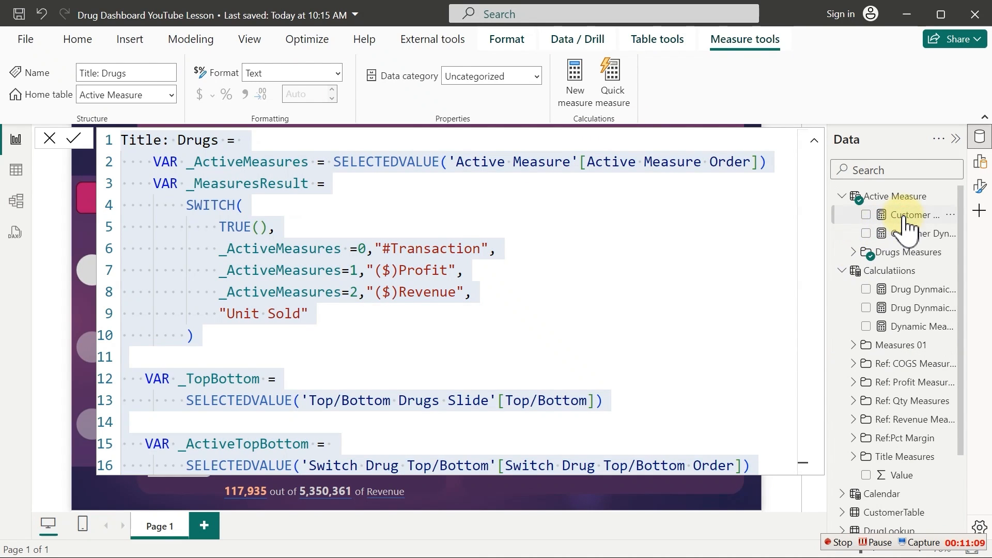
left_click(575, 85)
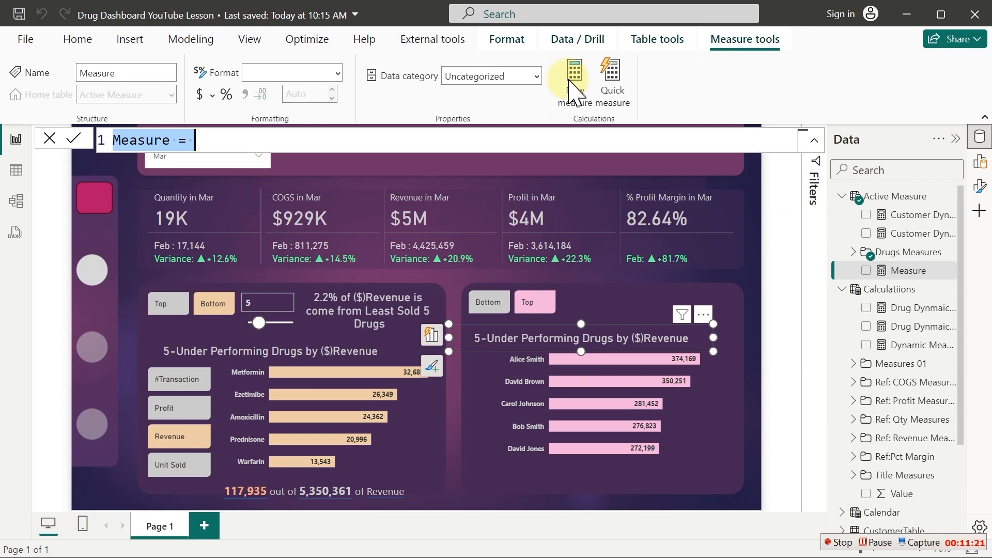
key("ctrl+v")
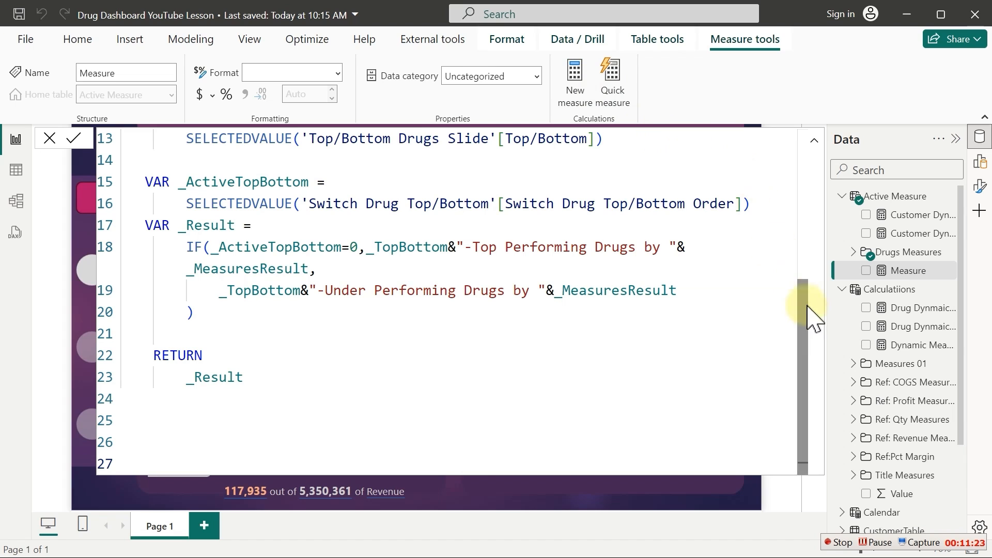
Rename the pasted measure in its formula as Title: Customer
left_click_drag(811, 333, 813, 133)
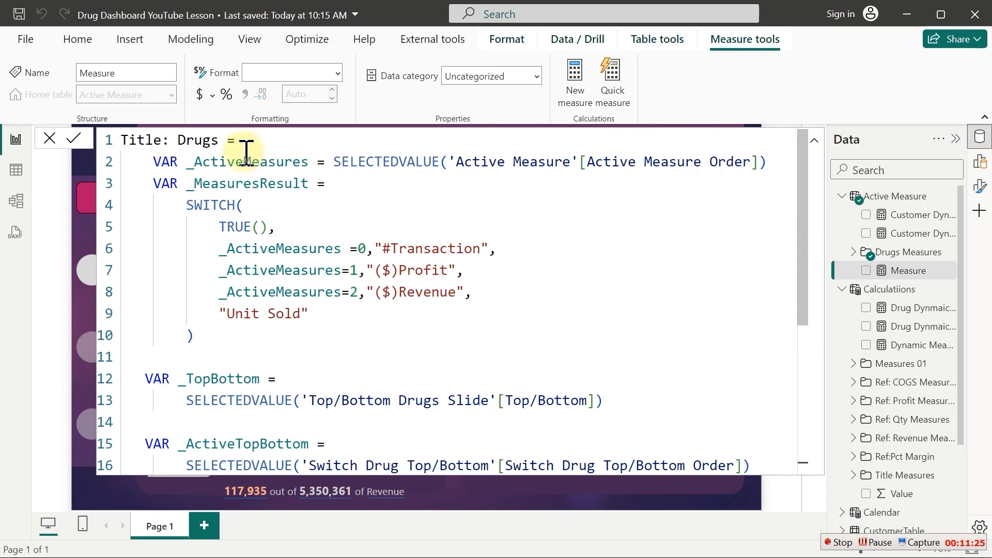
double_click(208, 141)
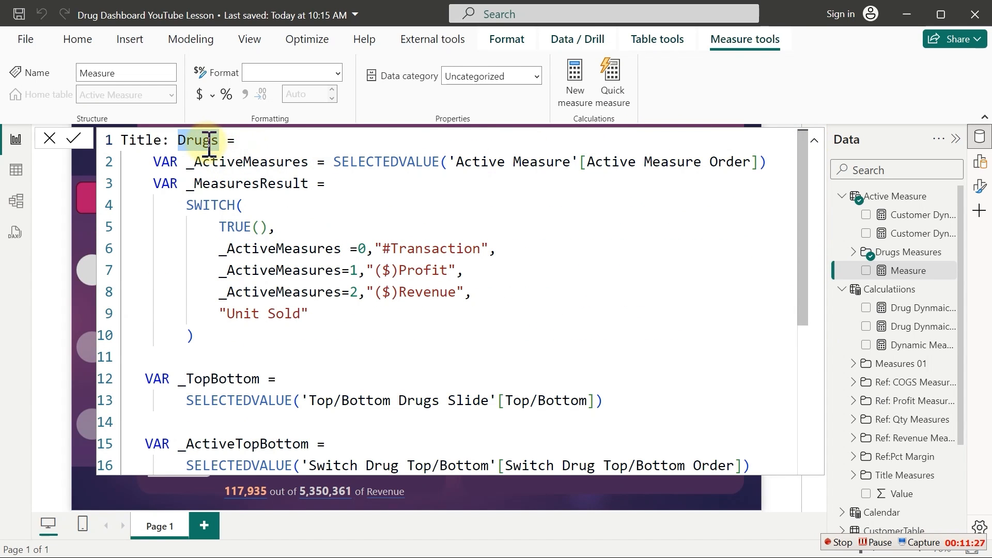
type("Cus")
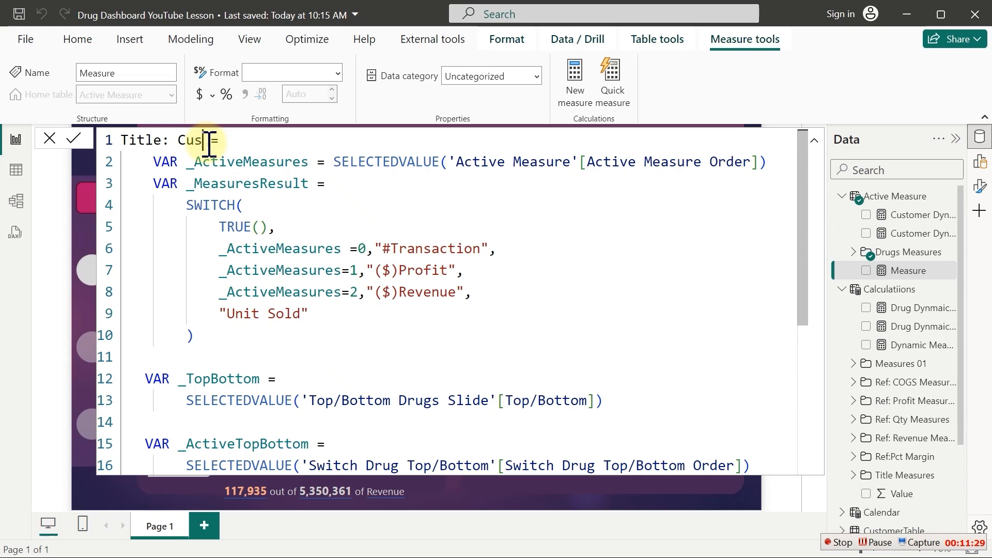
type("tomer")
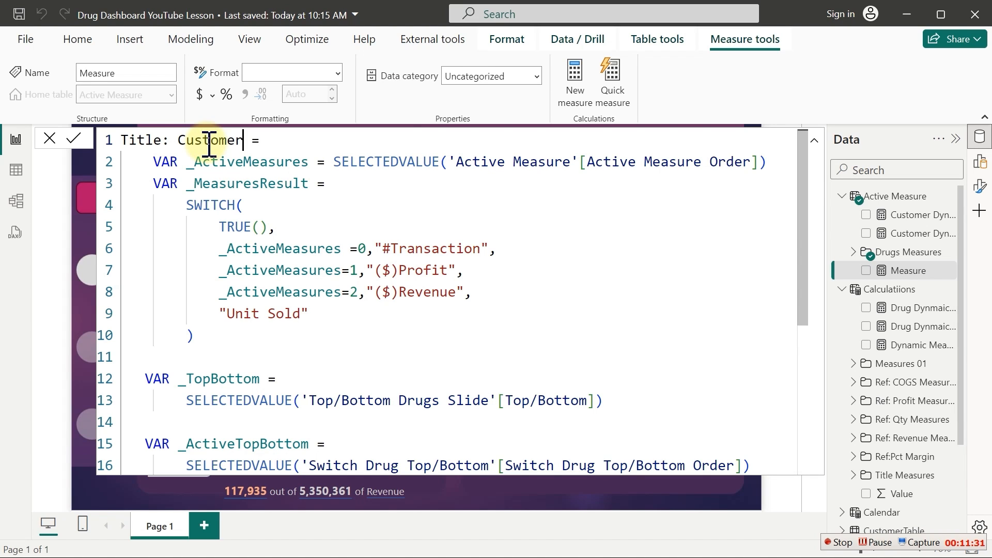
Examine the measure-name SWITCH block and the _TopBottom and _ActiveTopBottom references in the Title: Customer formula
left_click_drag(210, 339, 136, 163)
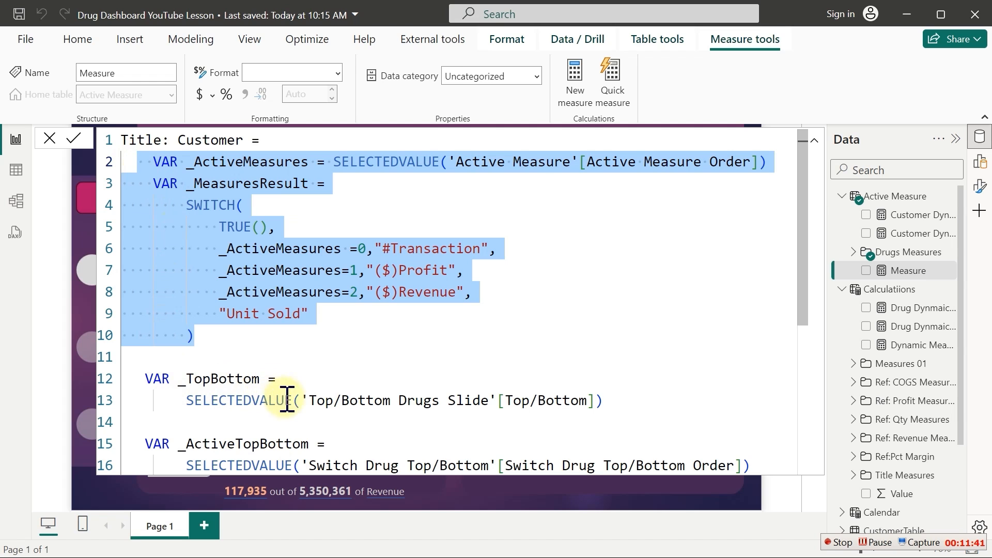
left_click_drag(801, 259, 793, 338)
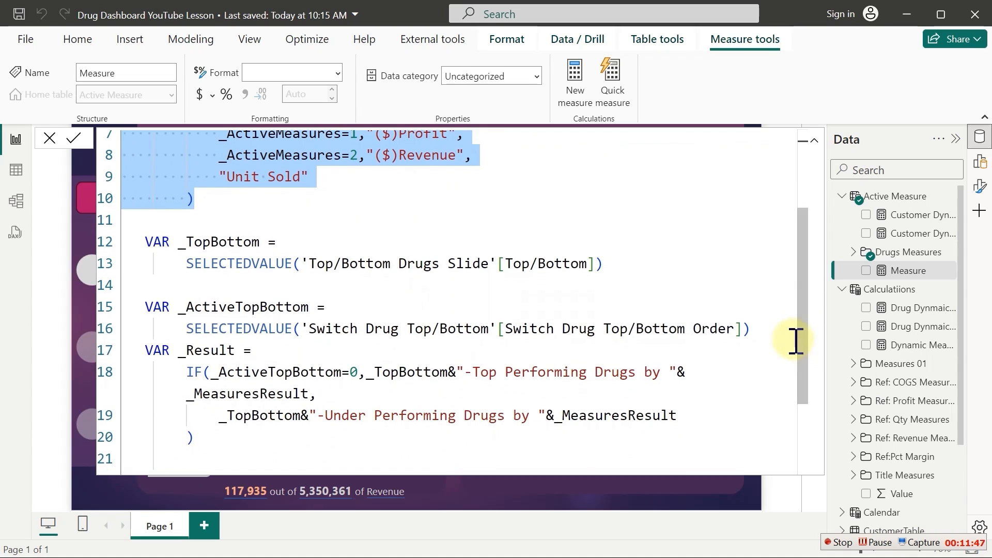
left_click(614, 264)
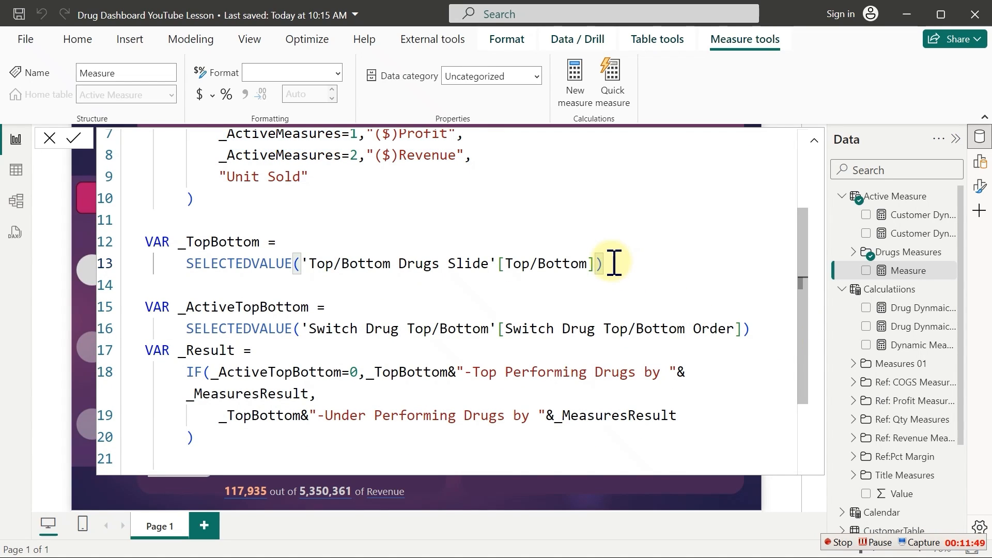
left_click_drag(614, 264, 306, 267)
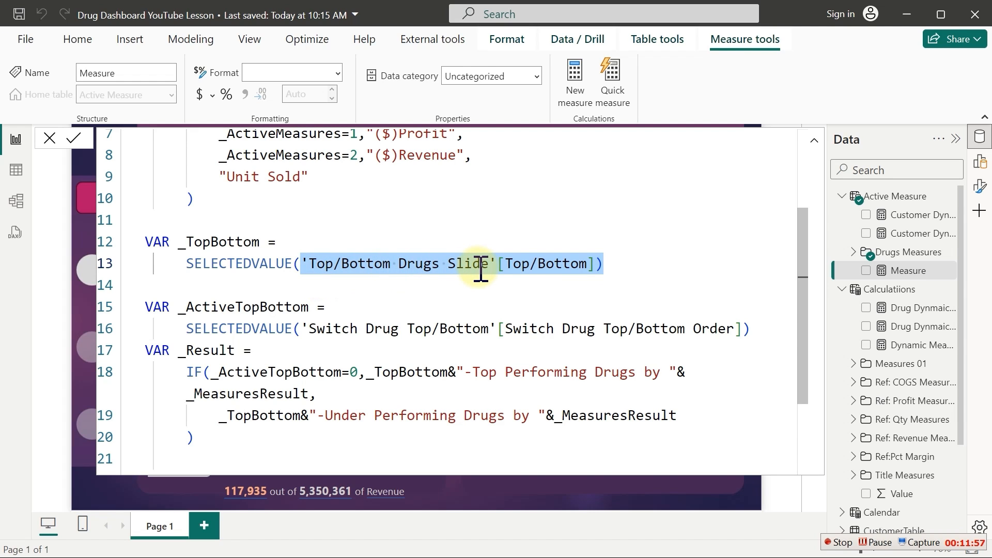
left_click(534, 270)
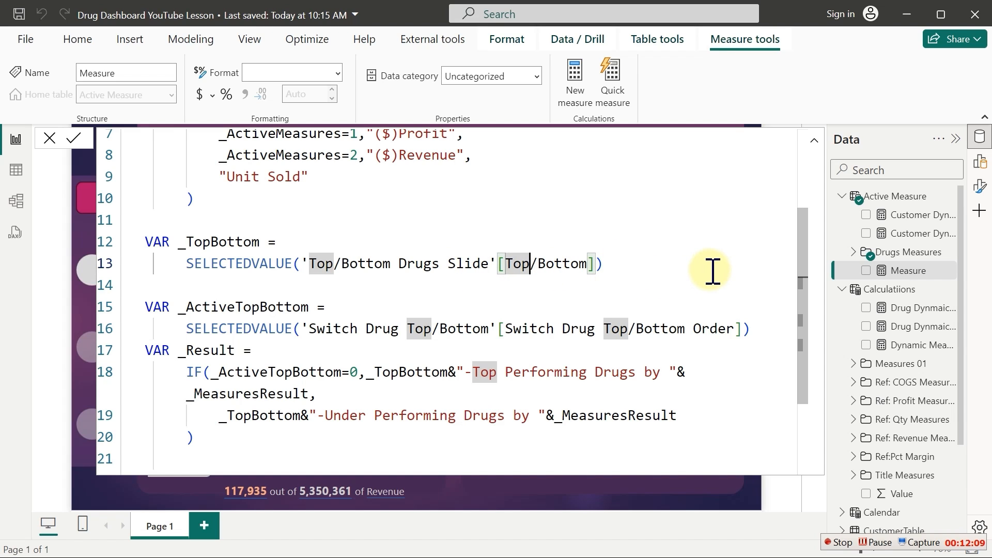
left_click(589, 265)
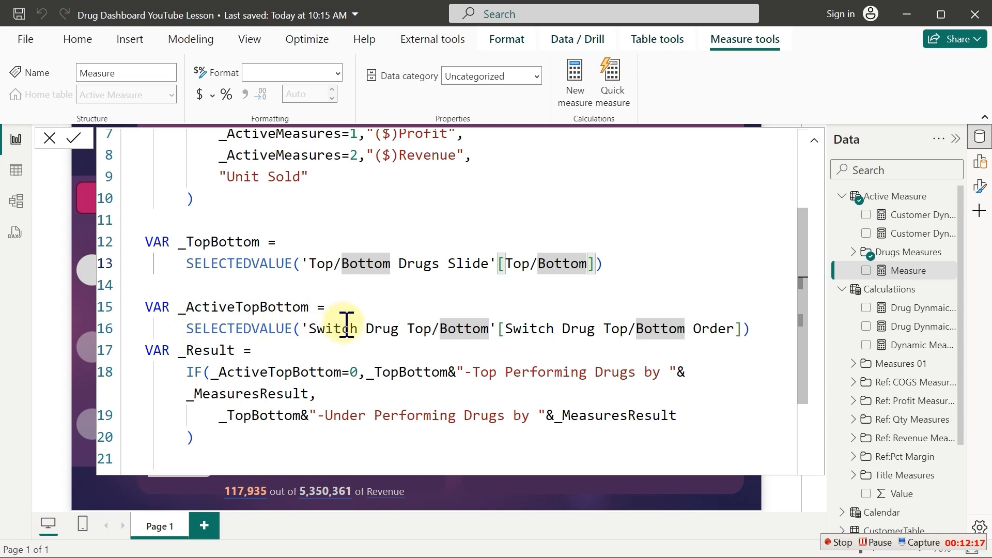
left_click(301, 329)
Delete the surplus blank lines after the final _Result in the Title: Customer formula
scroll(302, 328, "down", 5)
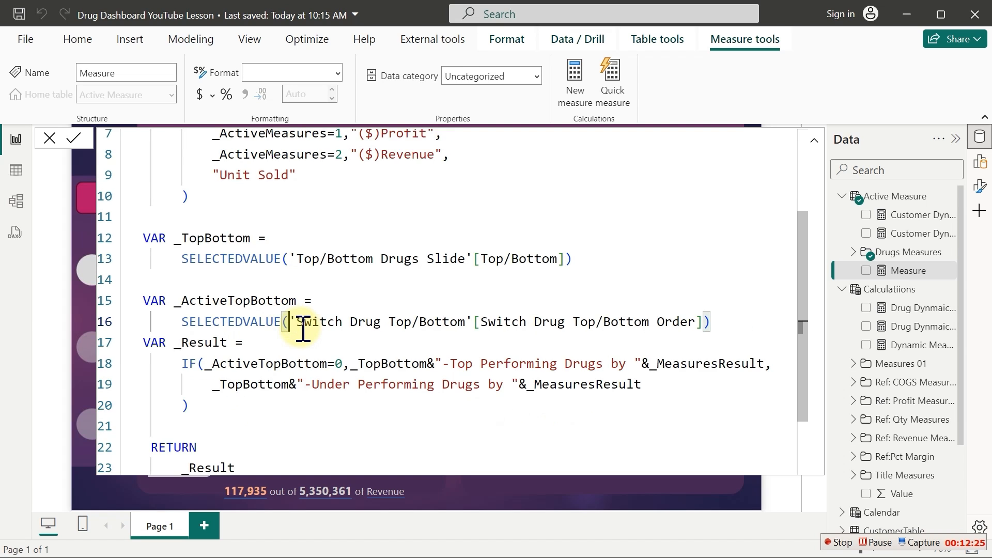
scroll(303, 329, "down", 5)
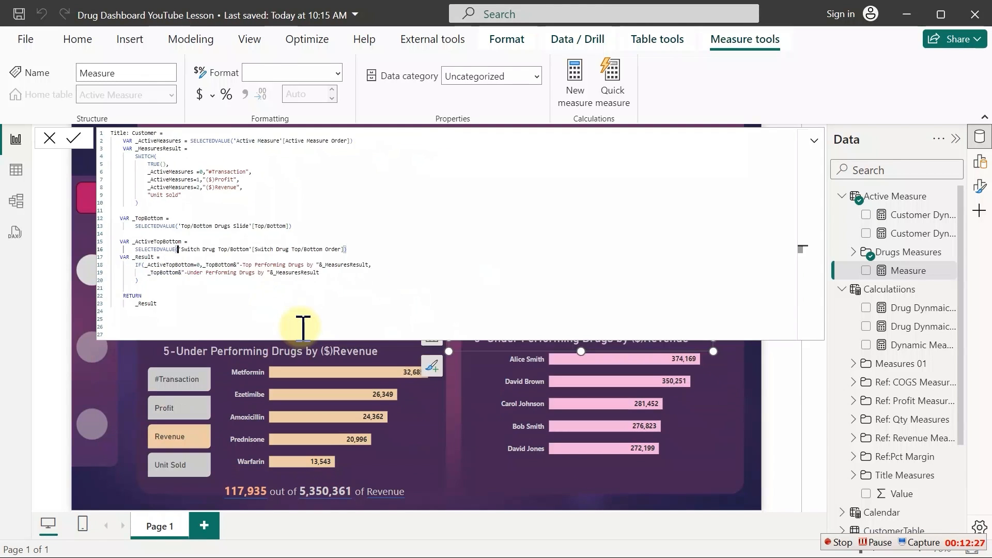
left_click(283, 307)
key("BackSpace")
key("BackSpace")
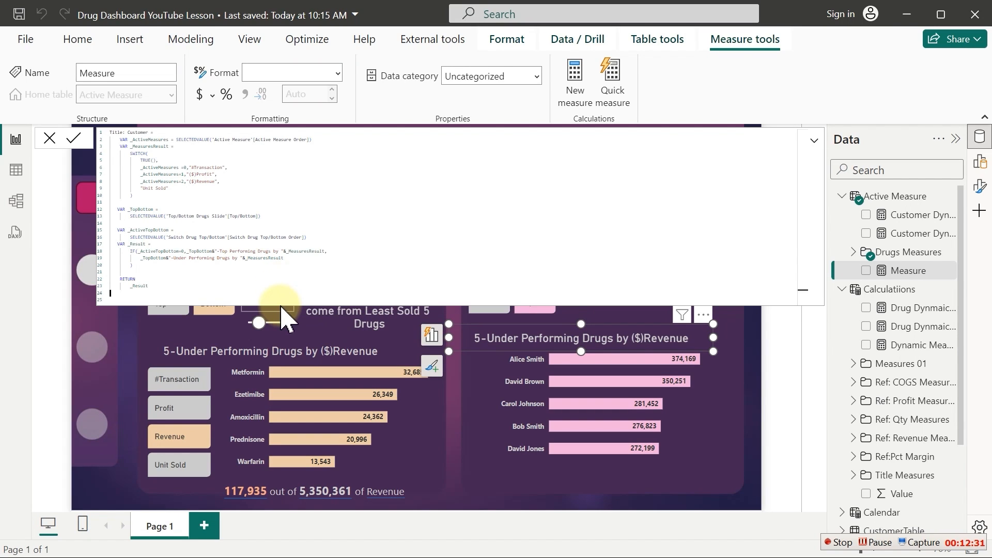
key("BackSpace")
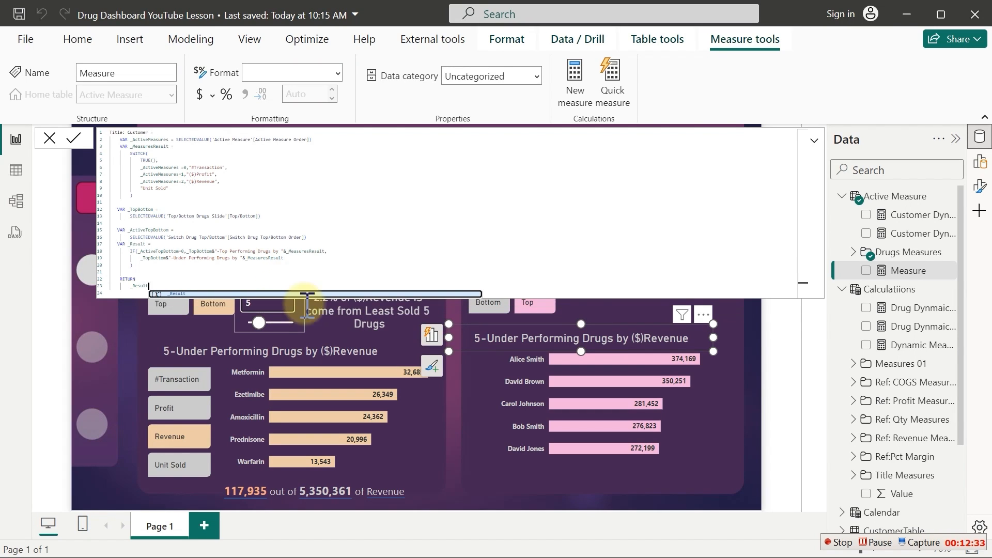
left_click(532, 309)
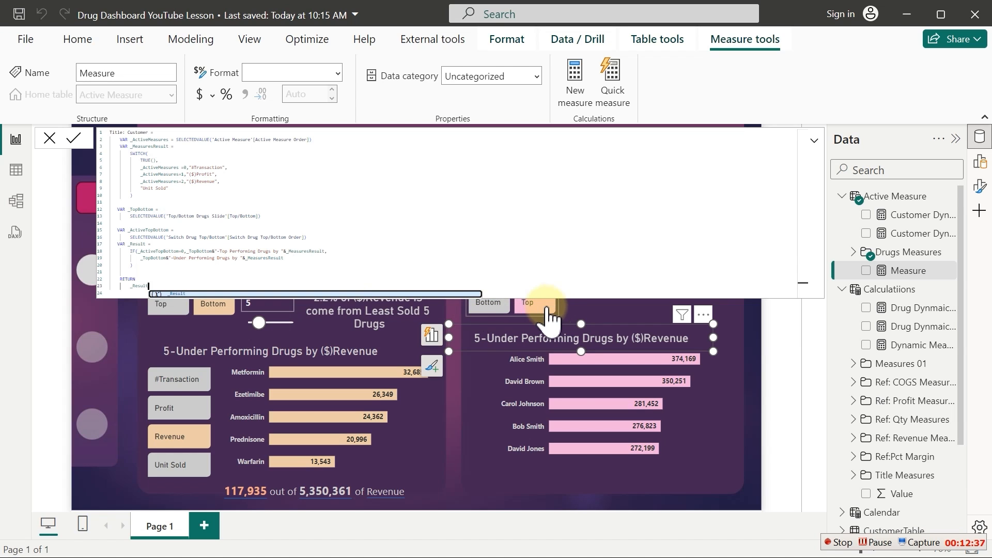
left_click(217, 310)
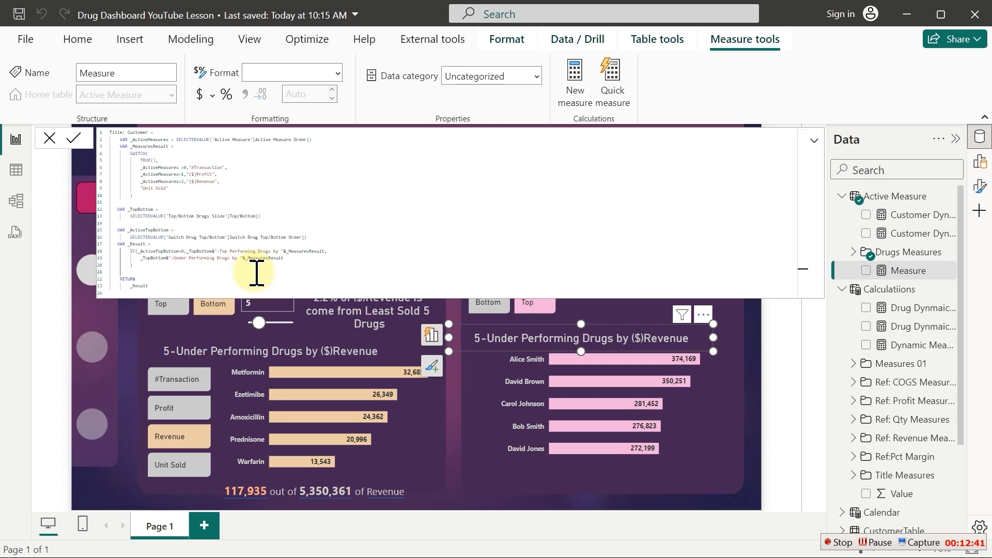
Point _ActiveTopBottom in the Title: Customer formula to 'Switch Customer Top/Bottom'[Switch Customer Top/Bottom Order]
scroll(257, 274, "up", 10)
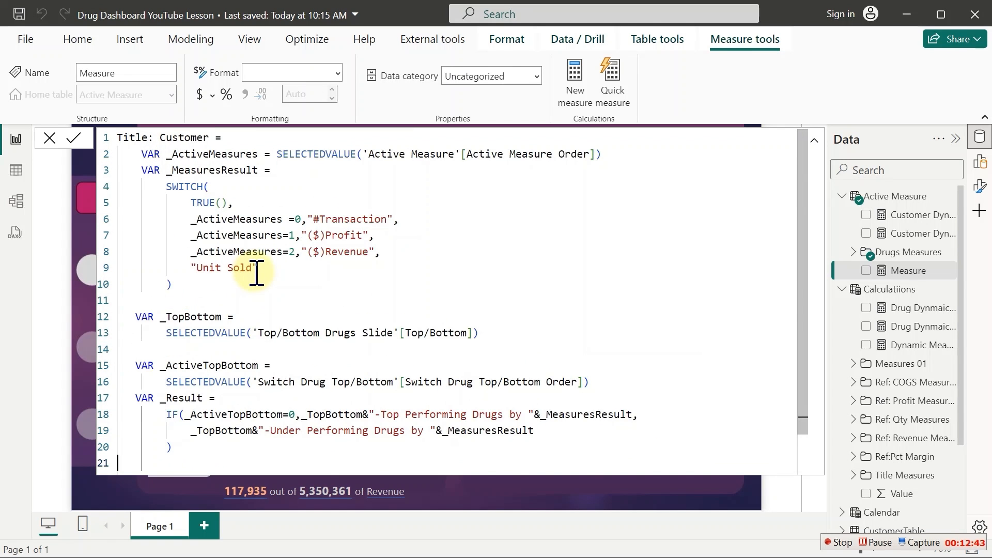
scroll(256, 274, "down", 2)
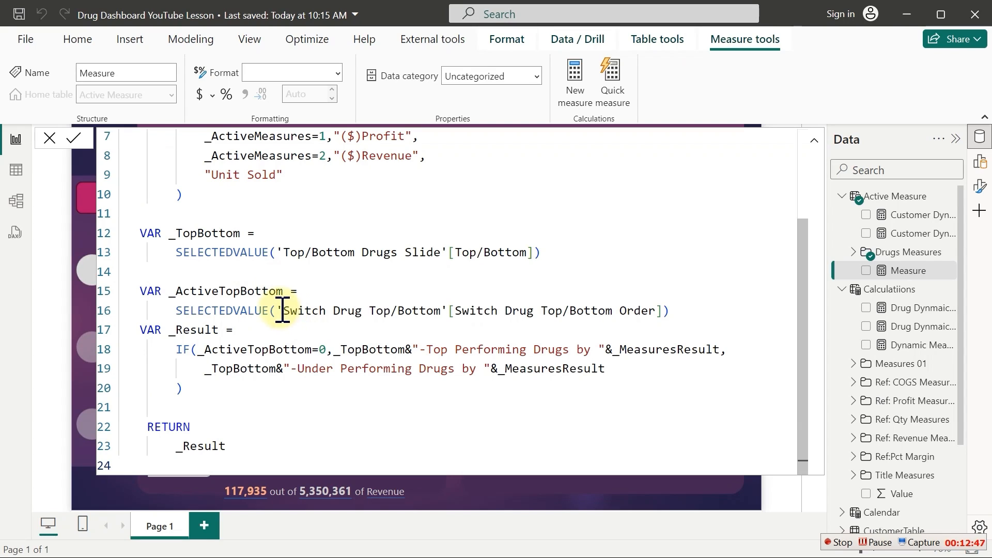
left_click_drag(275, 311, 666, 310)
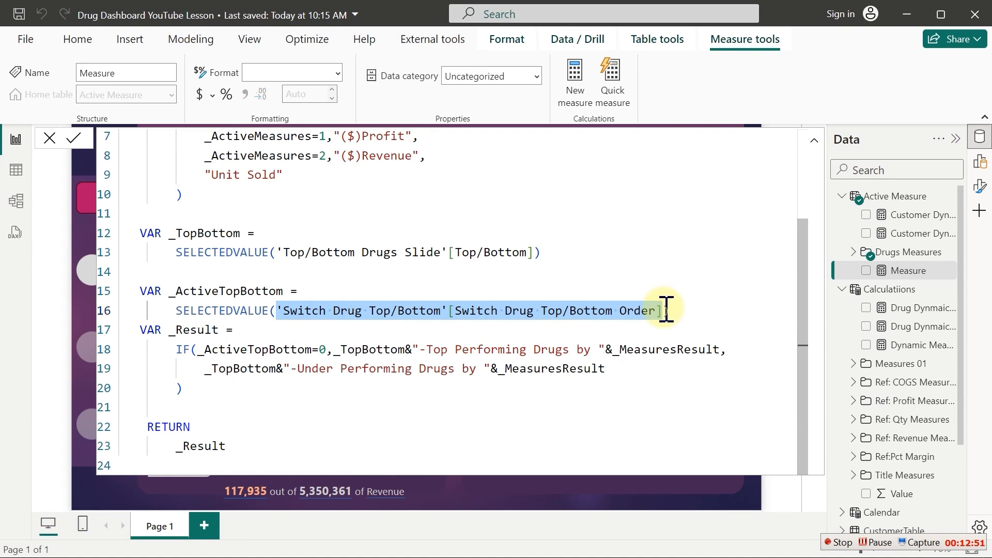
key("BackSpace")
type("s")
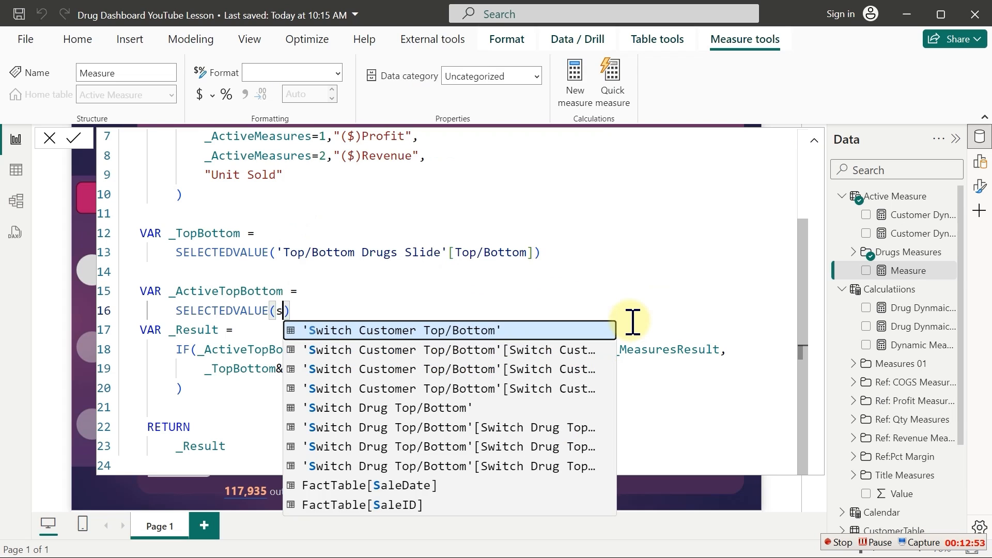
type("w")
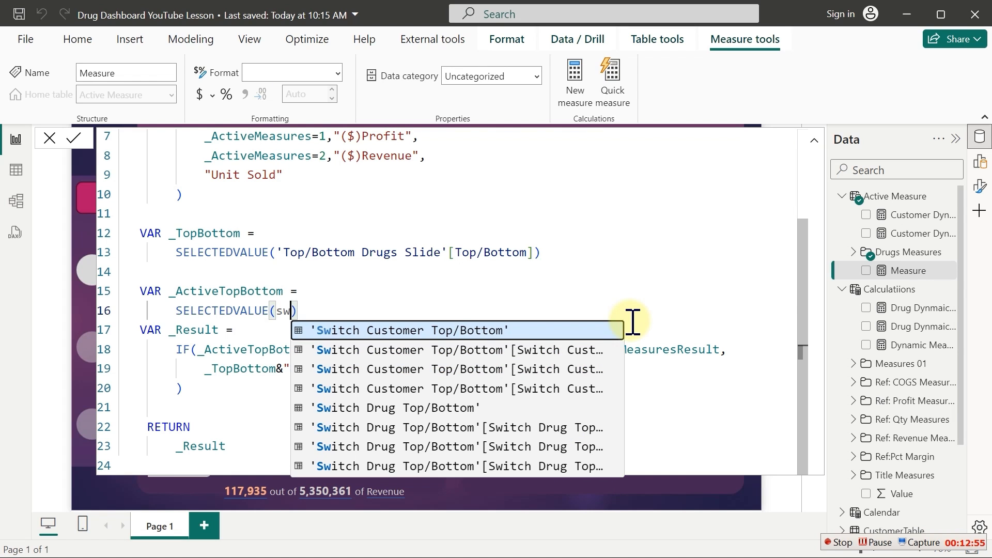
scroll(633, 322, "down", 5)
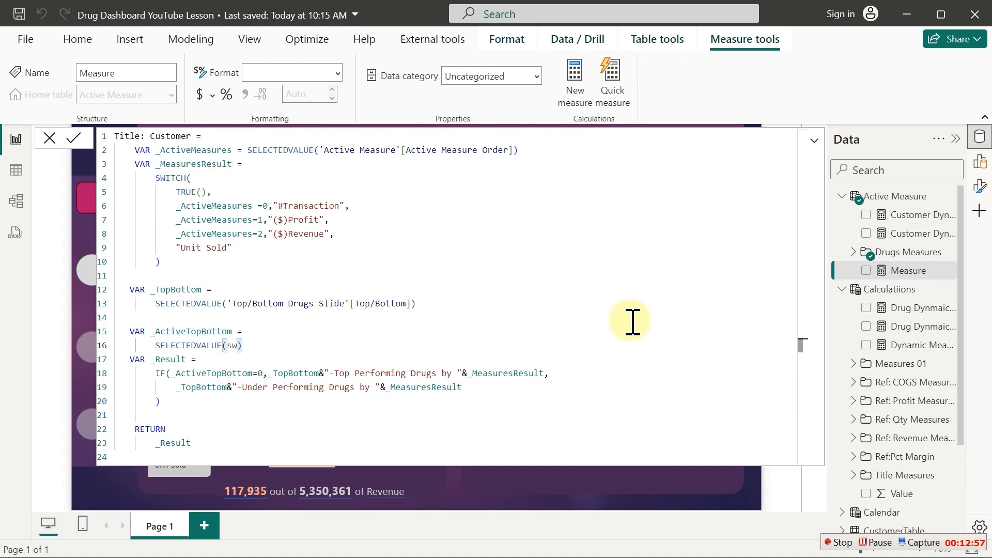
key("BackSpace")
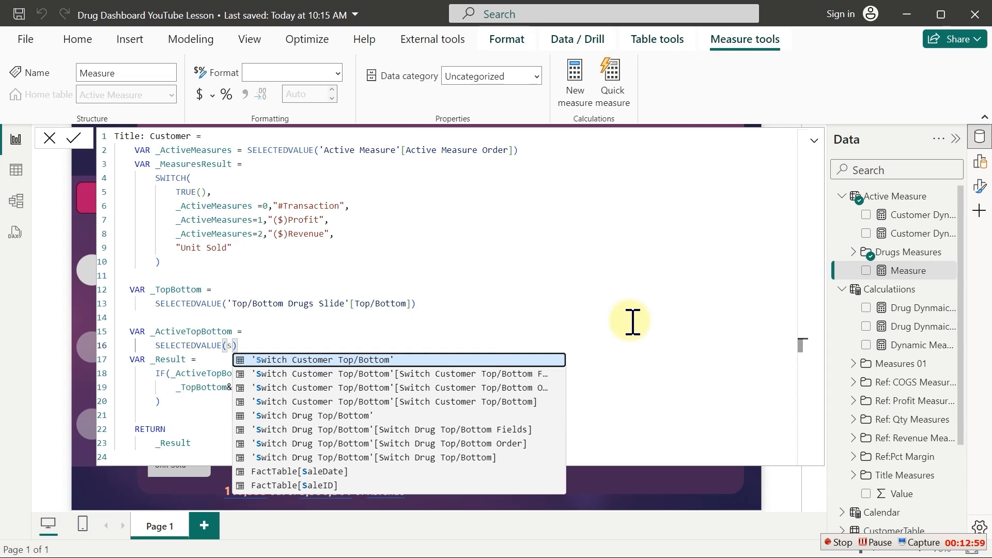
key("Down")
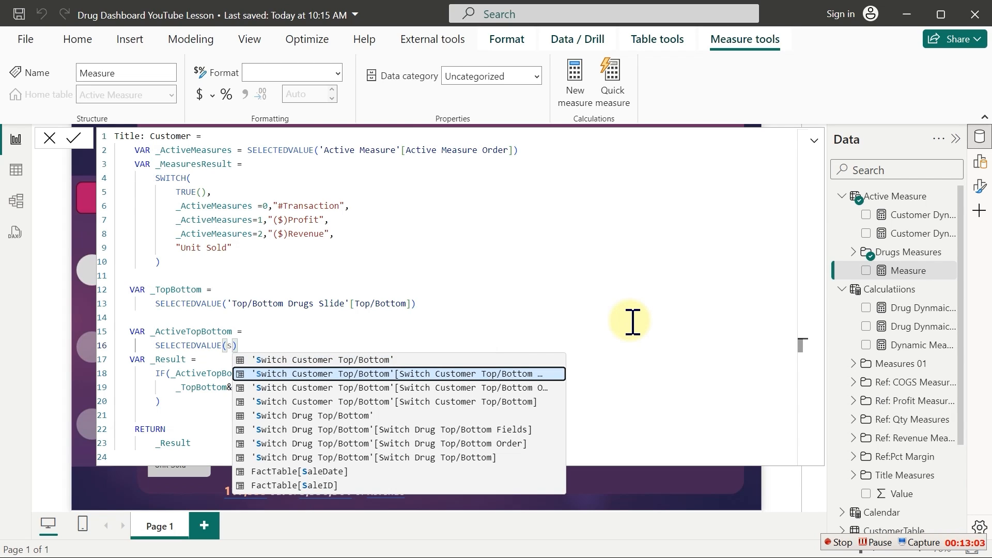
key("Down")
key("Down")
key("Down")
key("Down")
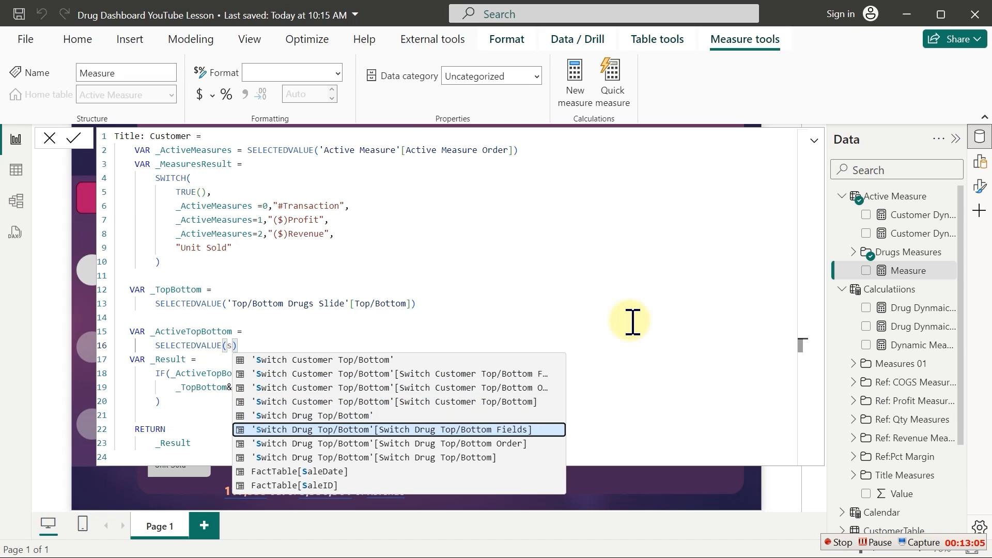
key("Down")
key("Down")
key("Down")
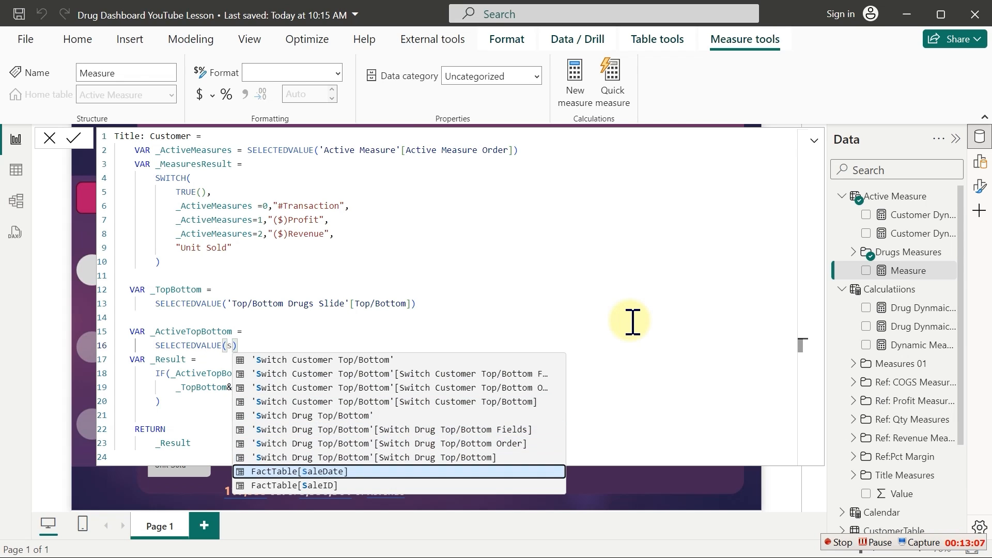
key("Up")
key("Up")
key("Up")
key("Up")
key("Up")
key("Up")
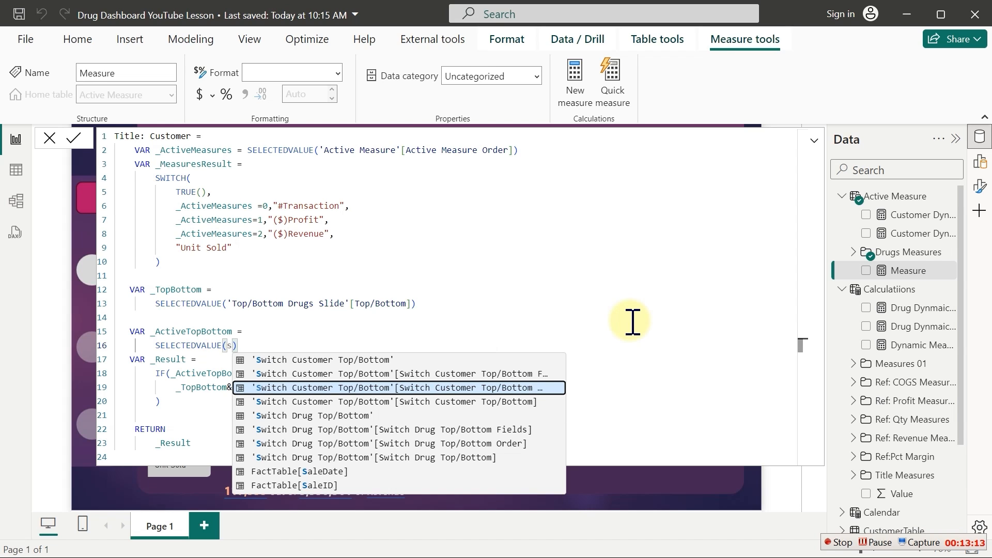
key("Tab")
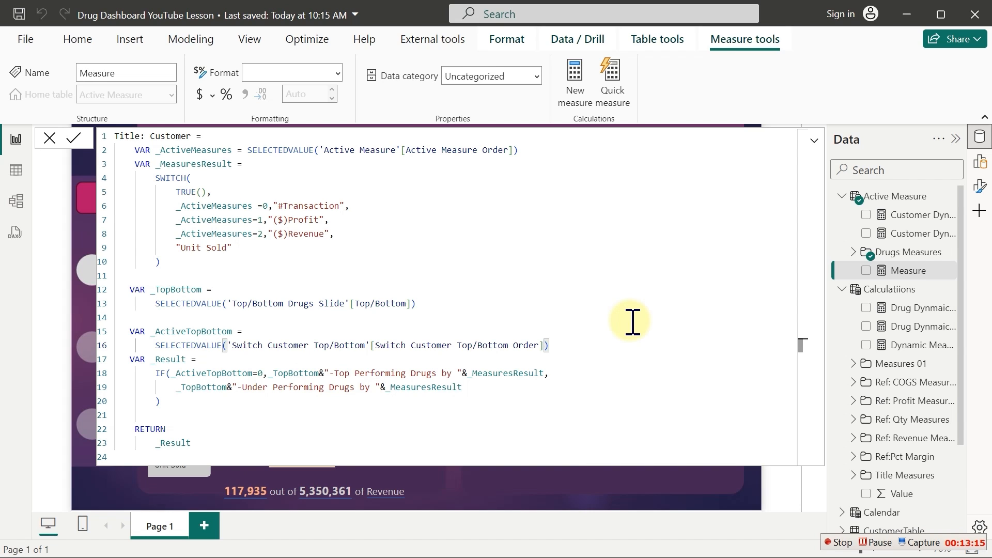
Replace Drugs with Customer in both title texts of the _Result expression and commit the Title: Customer measure
scroll(633, 322, "up", 2)
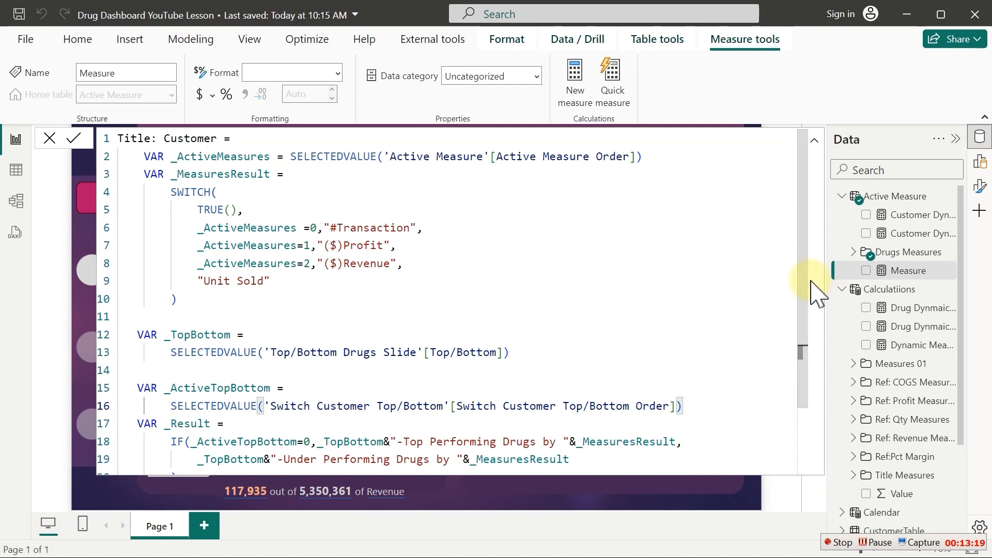
left_click_drag(815, 288, 808, 343)
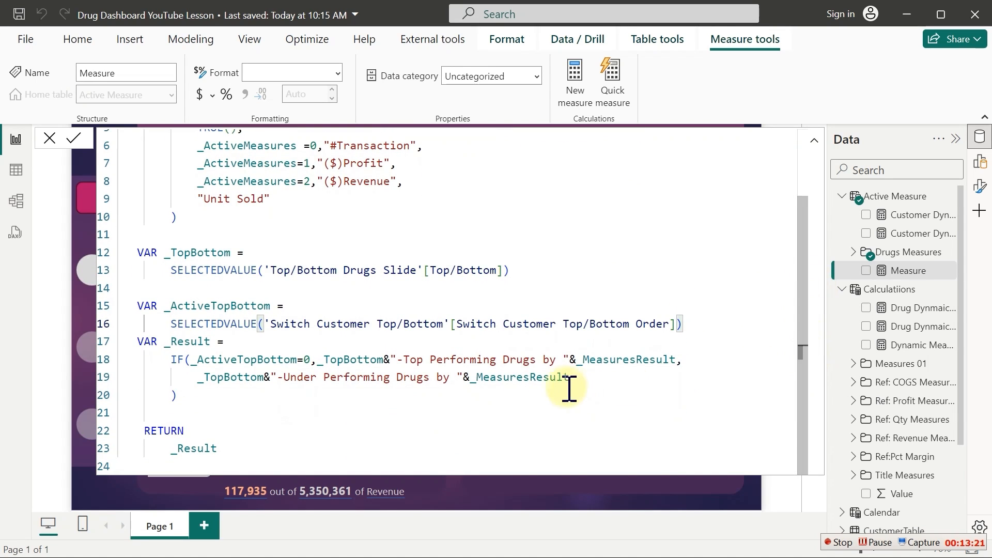
double_click(526, 359)
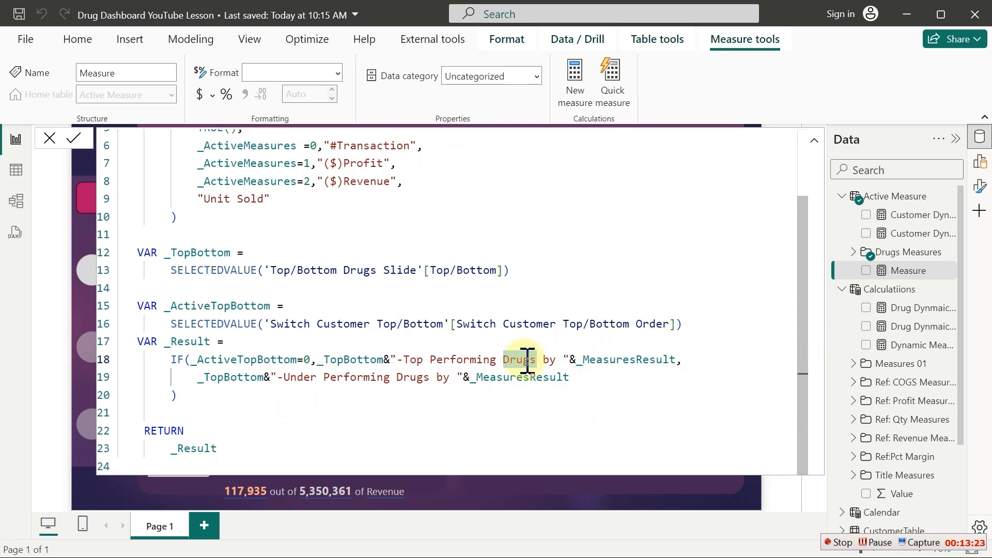
type("Customer")
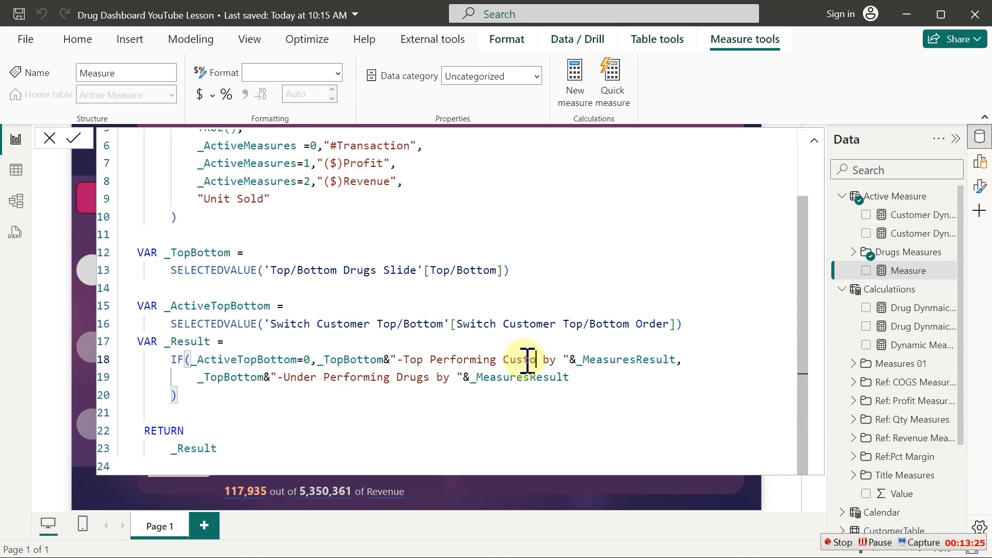
double_click(410, 381)
type("Cus")
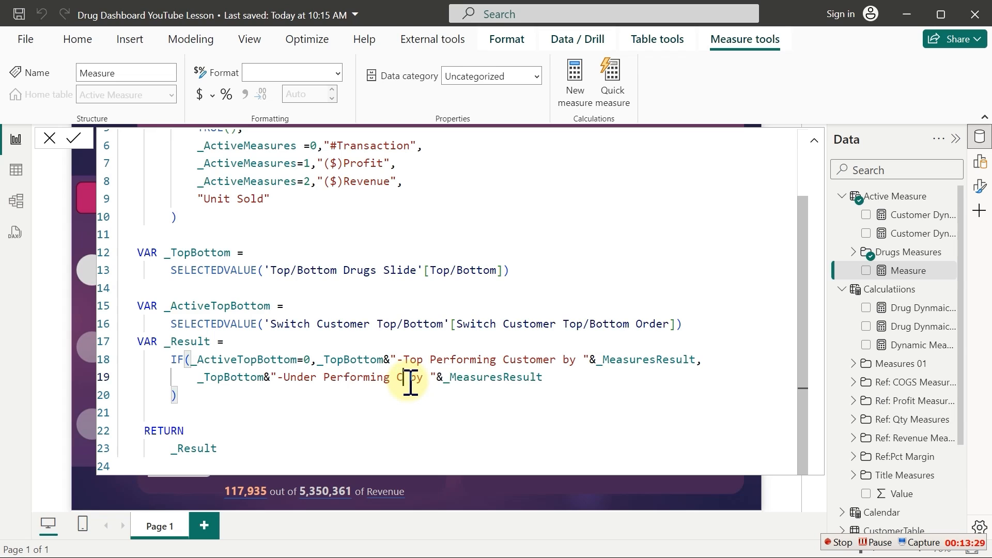
type("tm")
key("BackSpace")
type("omer")
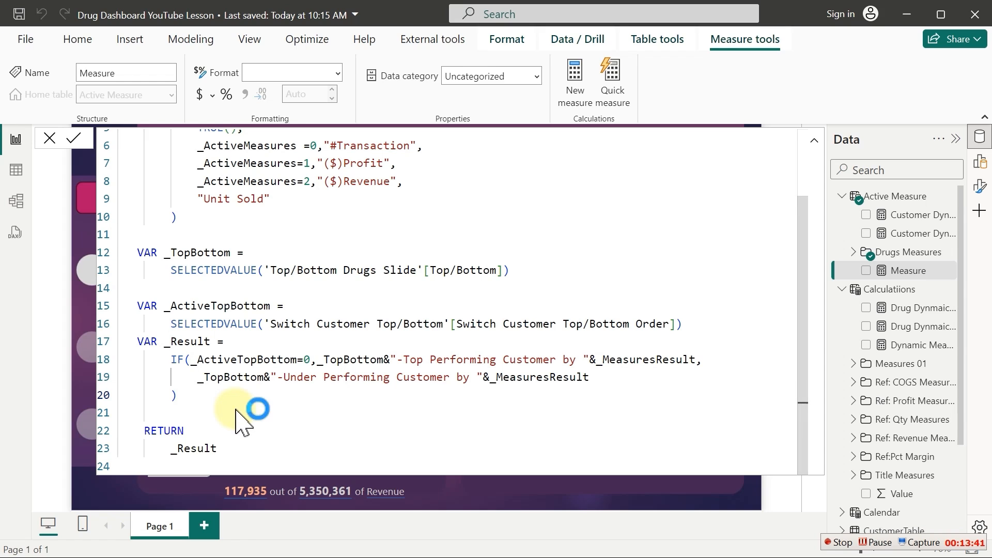
key("Return")
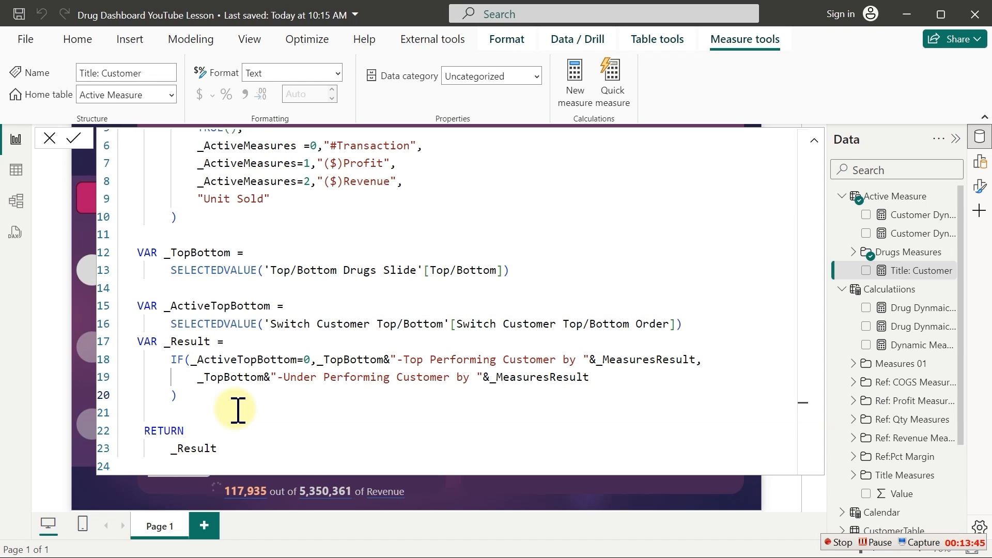
scroll(238, 411, "up", 2)
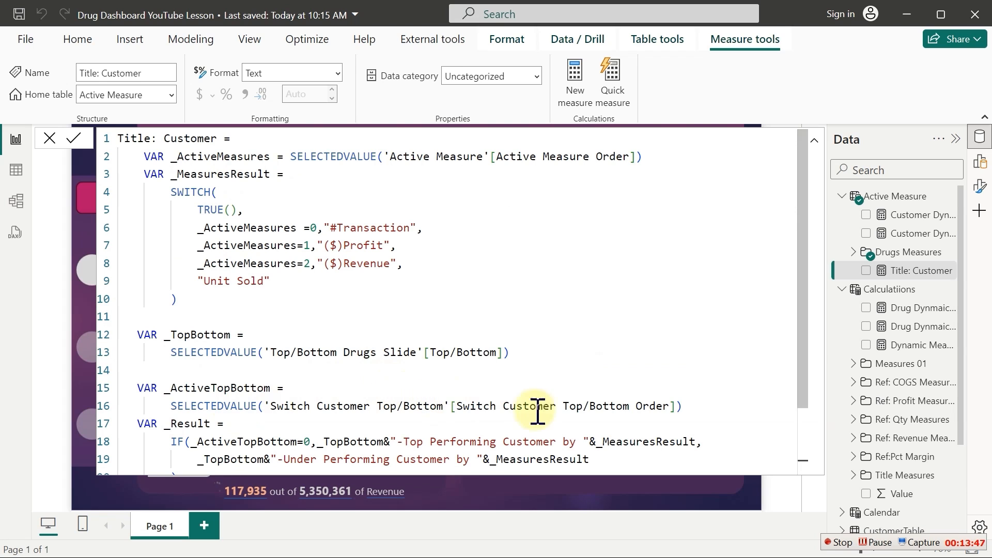
left_click(531, 512)
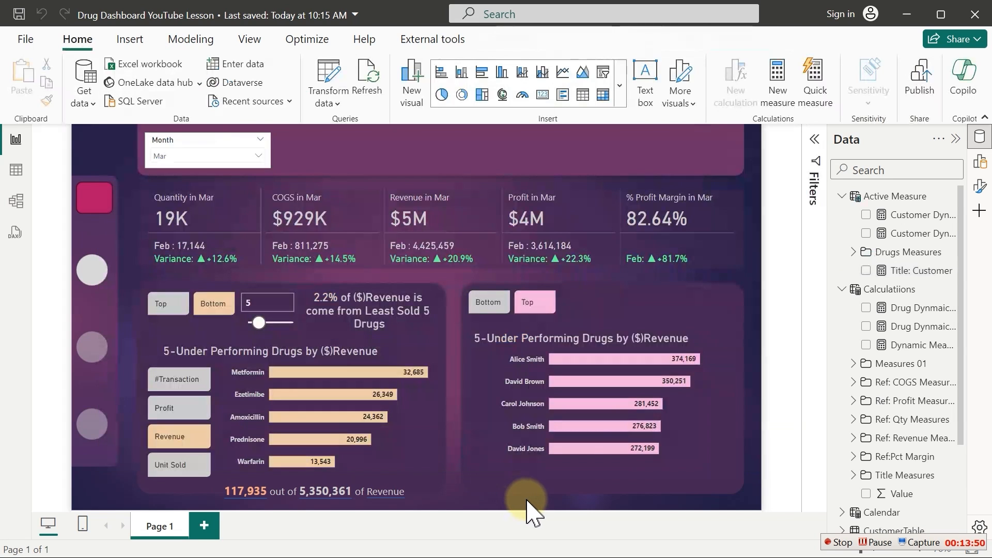
Replace the drugs title measure on the customer panel's title card with Title: Customer
left_click(597, 351)
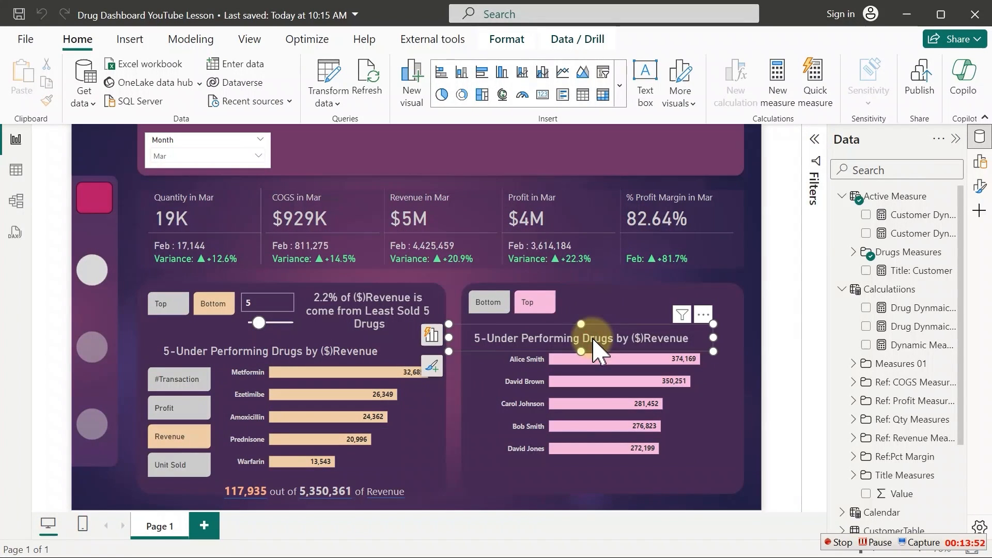
left_click(851, 253)
left_click(878, 364)
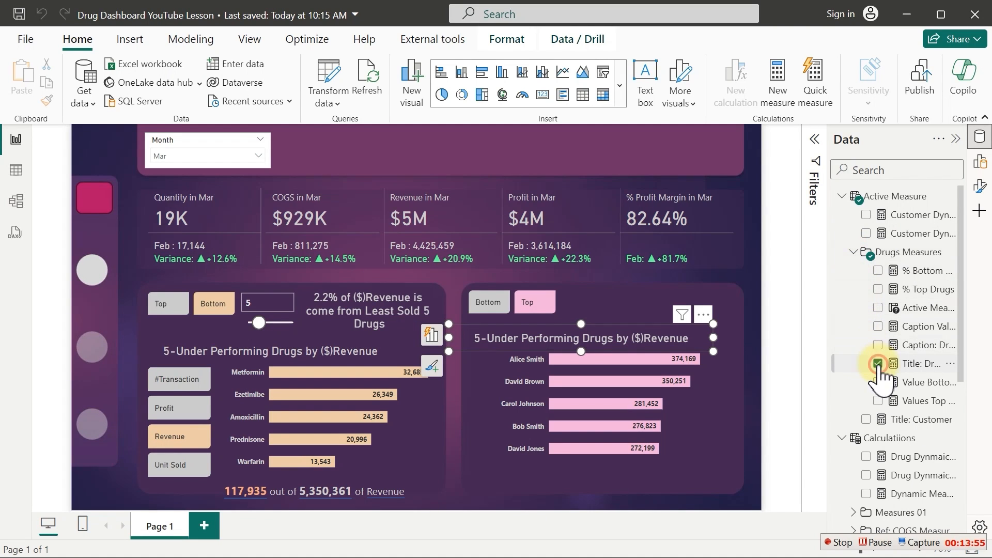
left_click(854, 252)
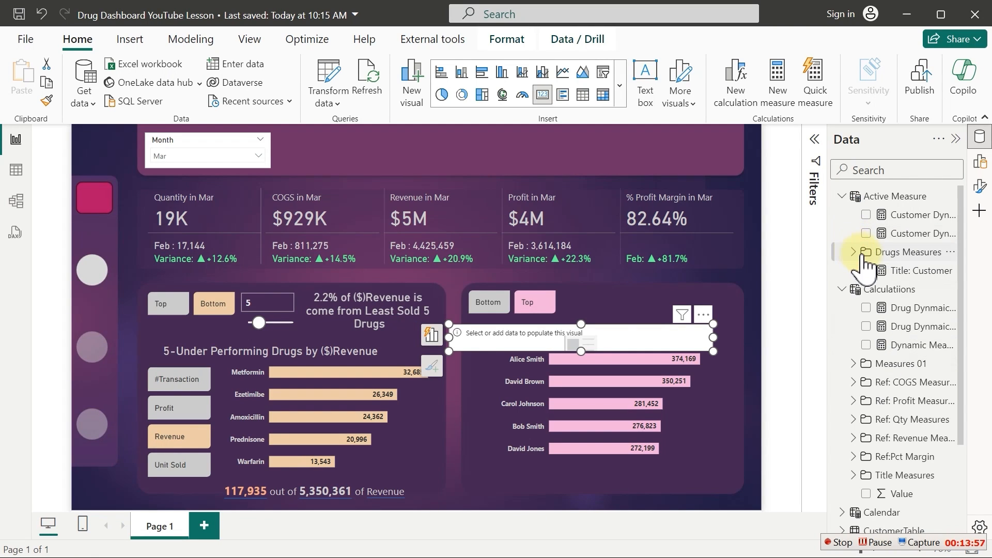
left_click(866, 270)
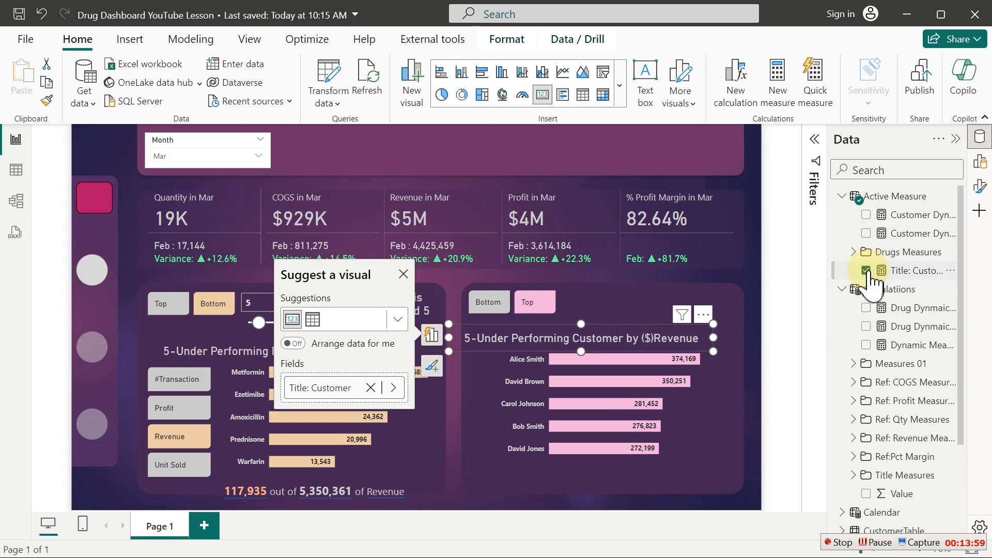
Shift the customer title card slightly right and down, and lower the customer bar chart, to line up with the drug panel
left_click(649, 336)
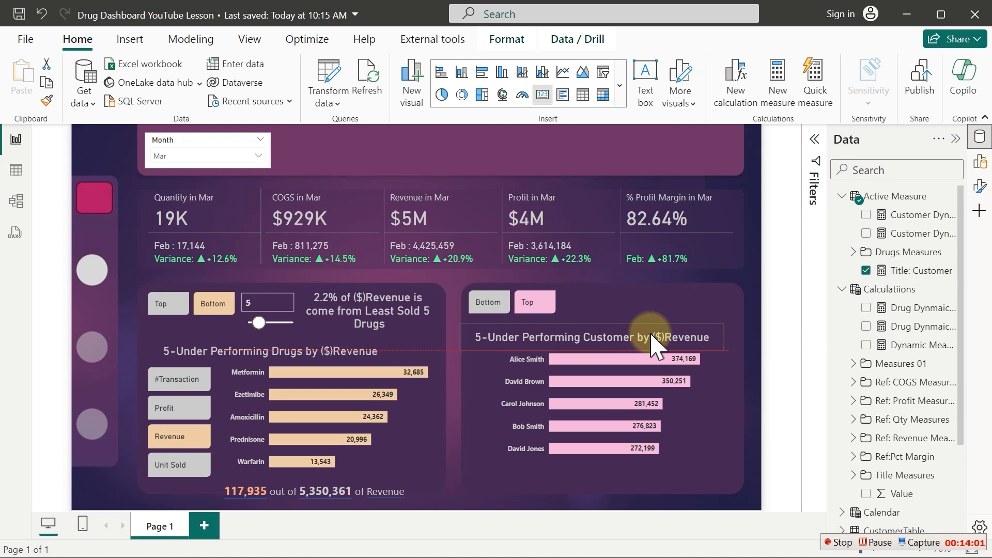
left_click_drag(652, 335, 653, 336)
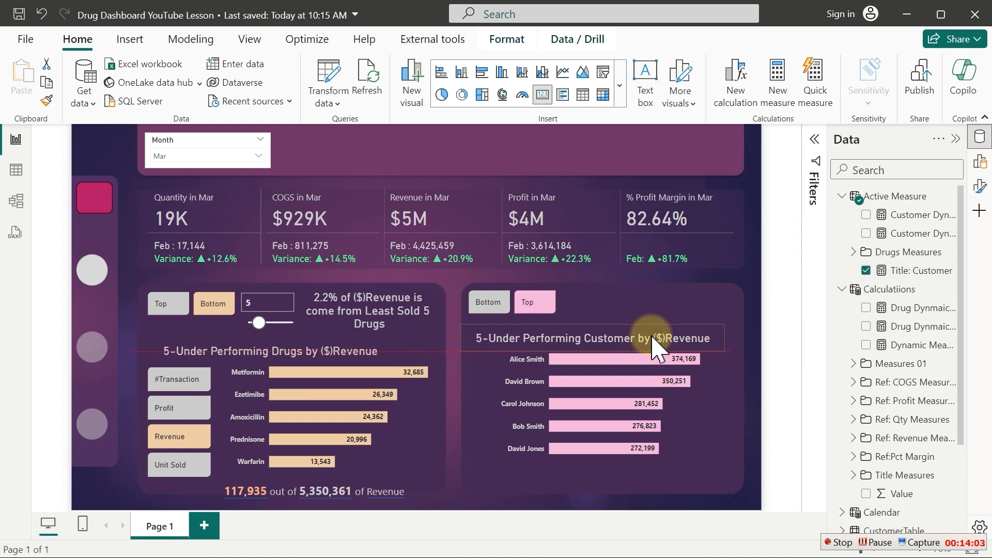
left_click(703, 405)
left_click_drag(698, 405, 697, 411)
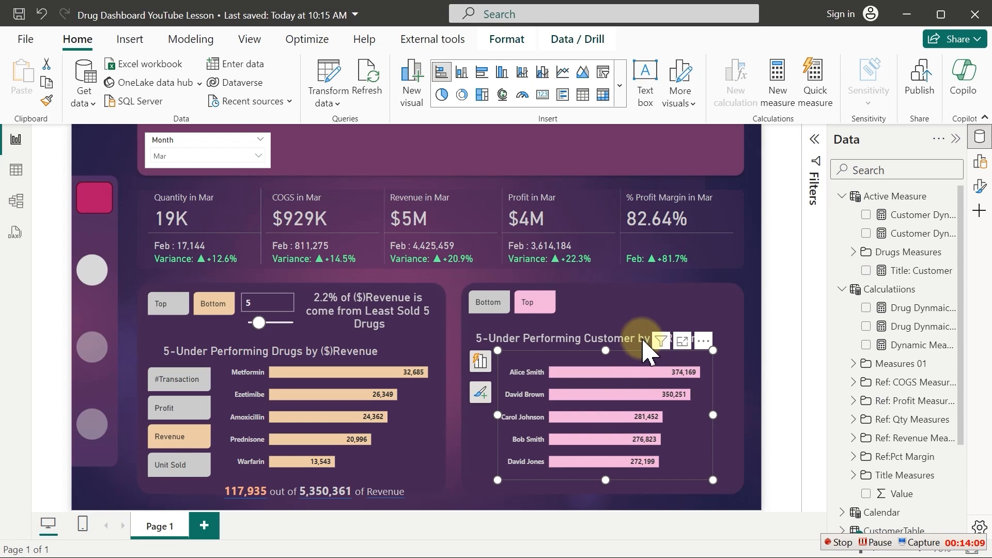
left_click(617, 344)
left_click_drag(617, 340, 617, 349)
left_click(650, 302)
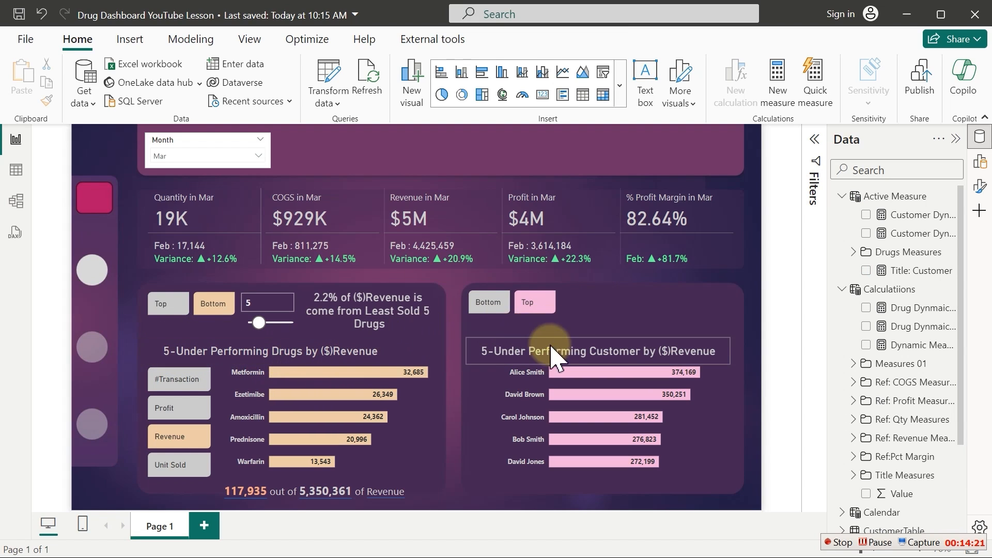
Turn on Force selection in the slicer settings of the customer Top/Bottom slicer
left_click(528, 304)
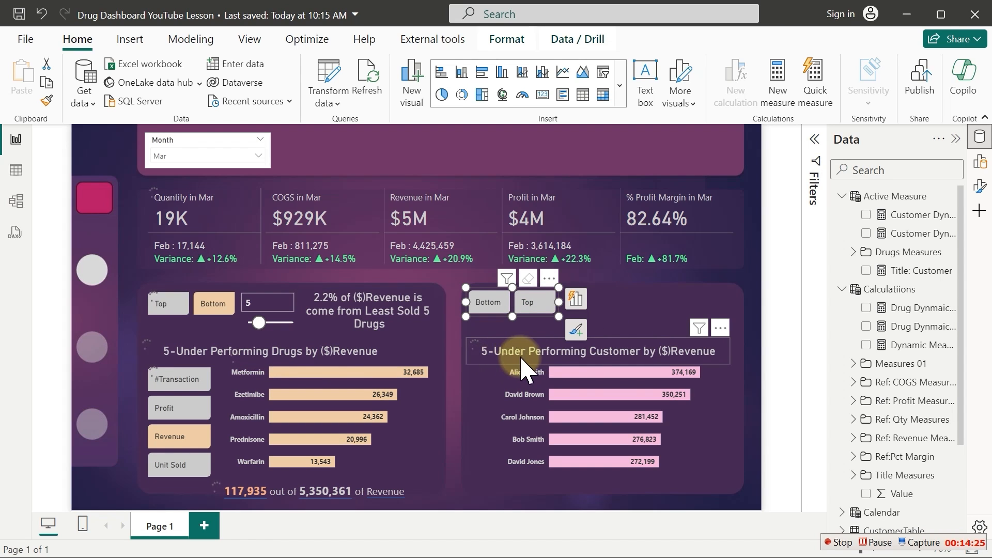
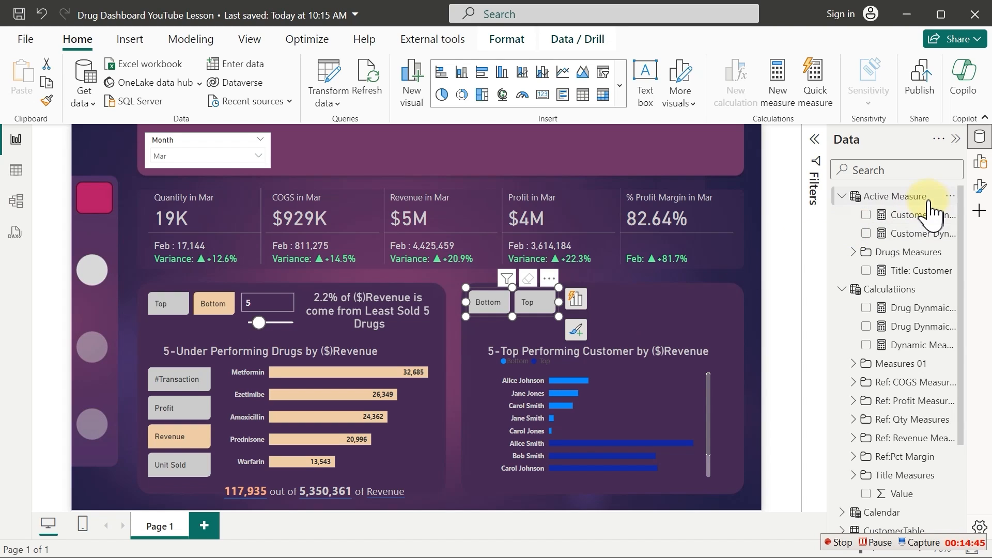
left_click(977, 190)
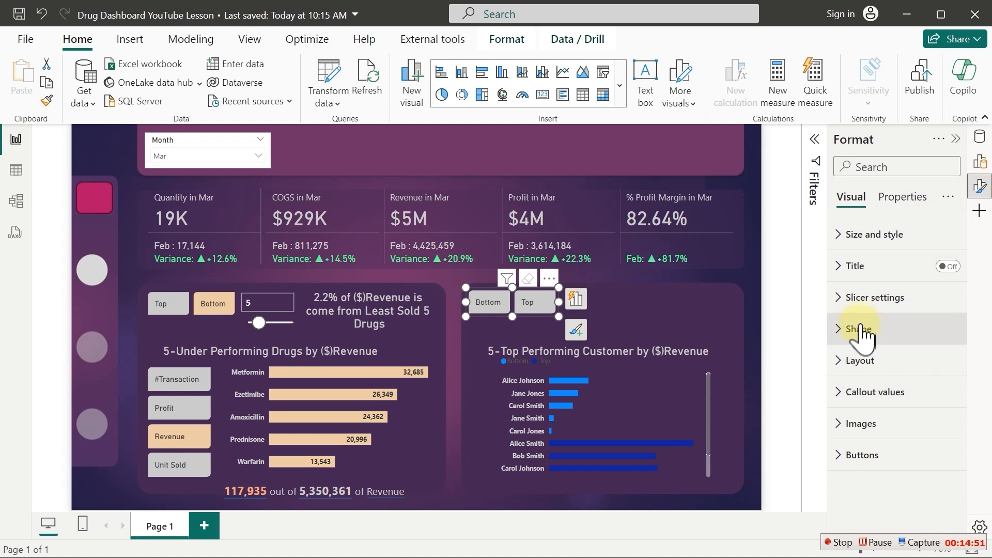
left_click(867, 305)
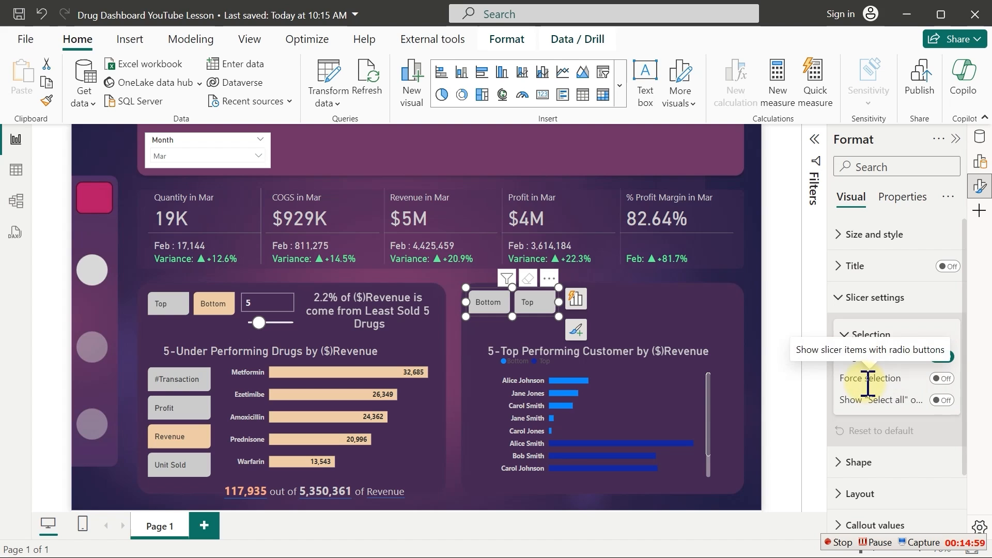
left_click(943, 379)
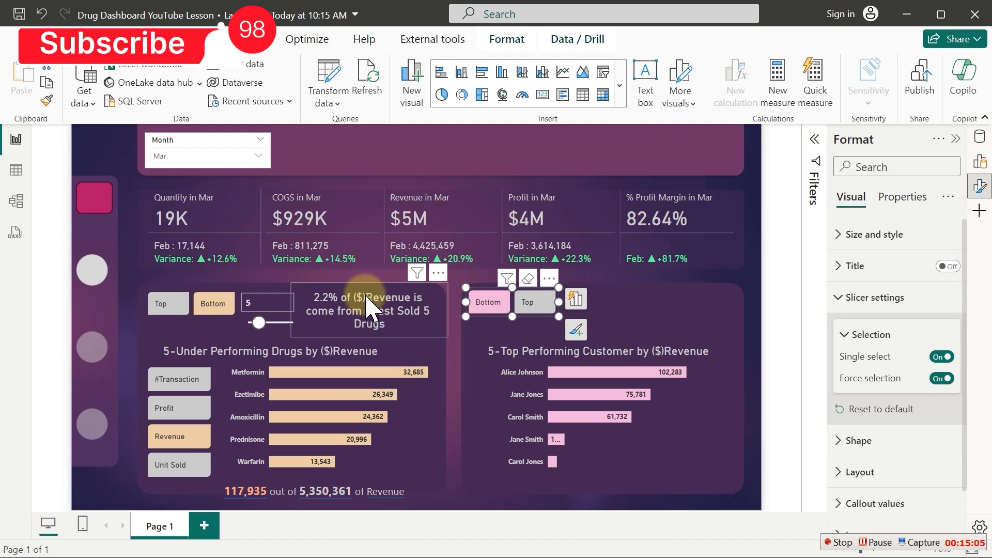
Turn on Force selection for the drug Top/Bottom slicer and leave Top selected
left_click(213, 306)
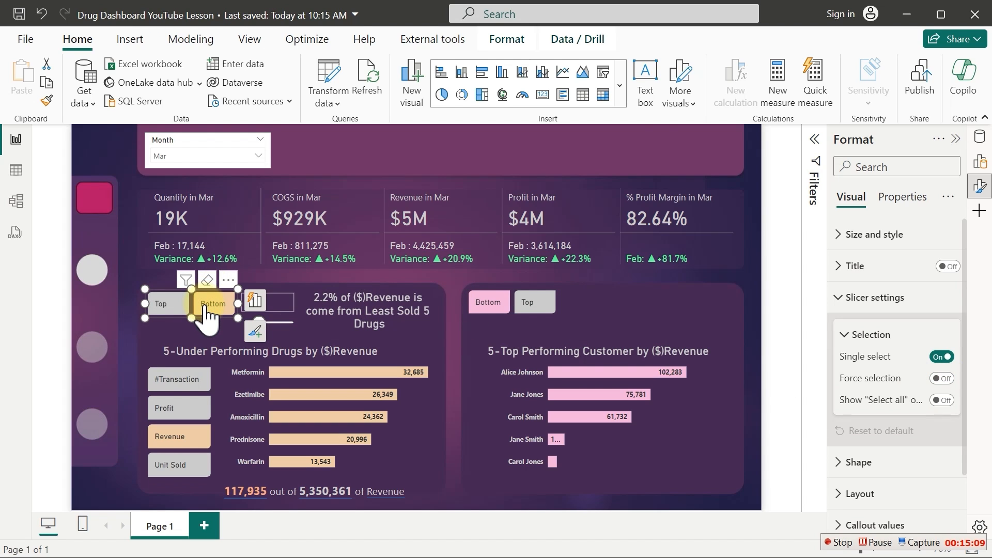
left_click(207, 306)
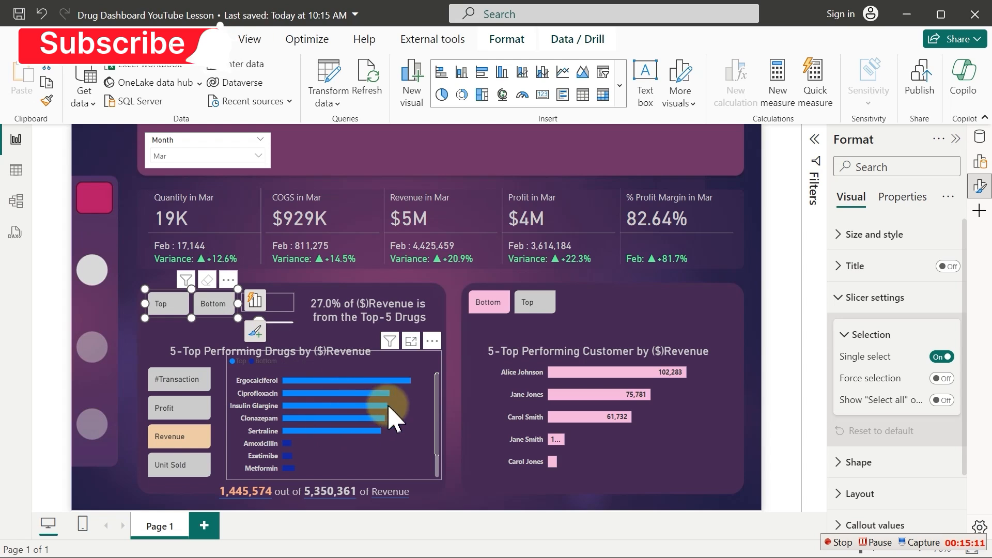
mouse_move(364, 439)
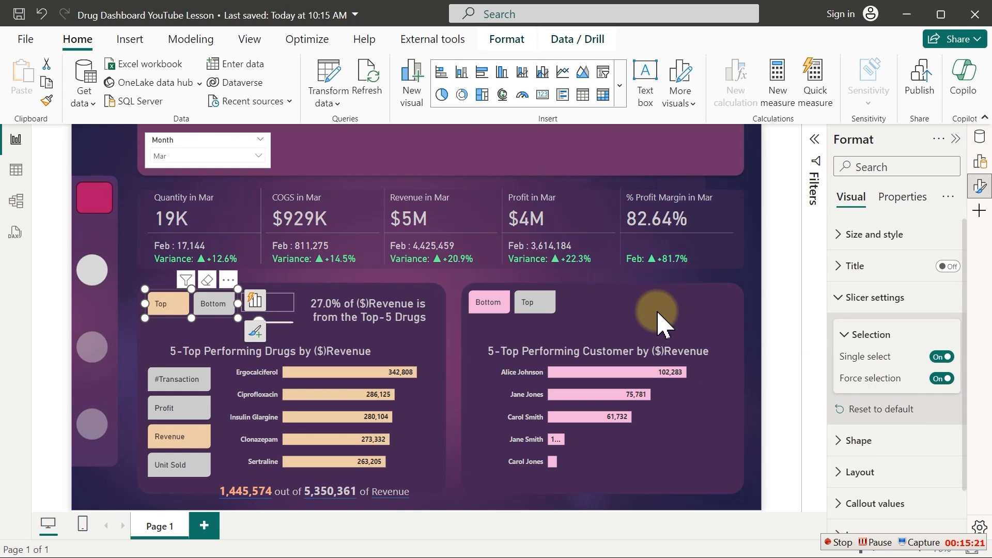
Turn on Force selection for the slicer that switches between #Transaction, Profit, Revenue and Unit Sold
left_click(497, 302)
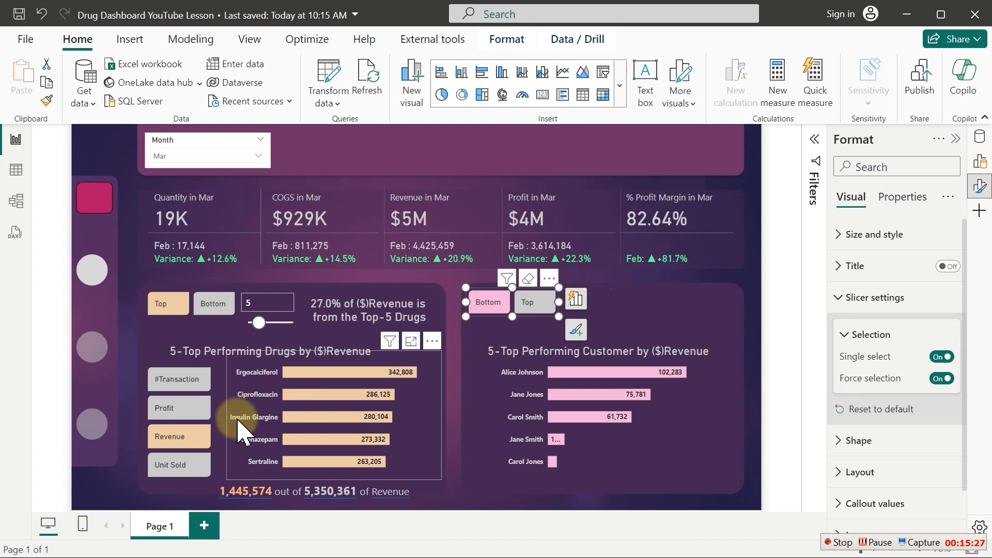
left_click(211, 414)
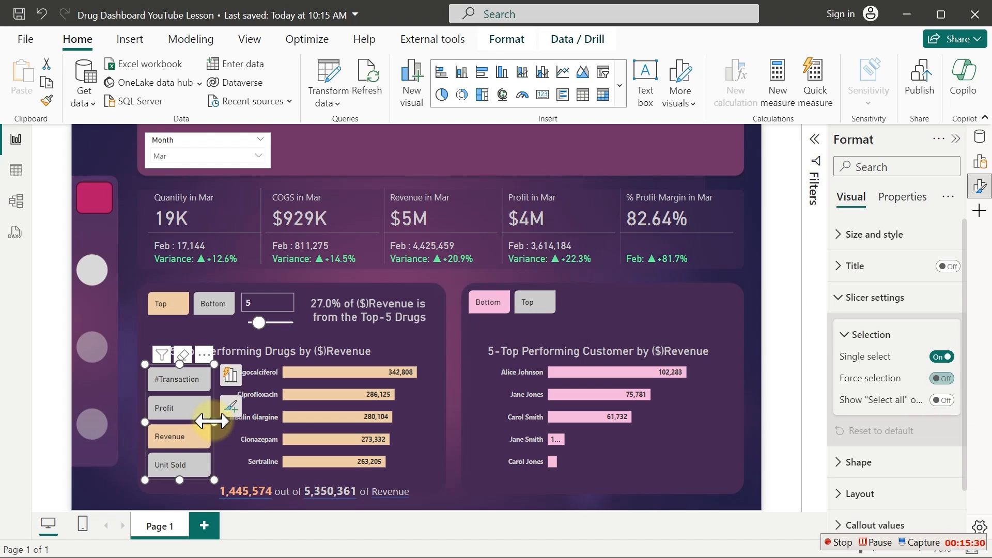
left_click(941, 379)
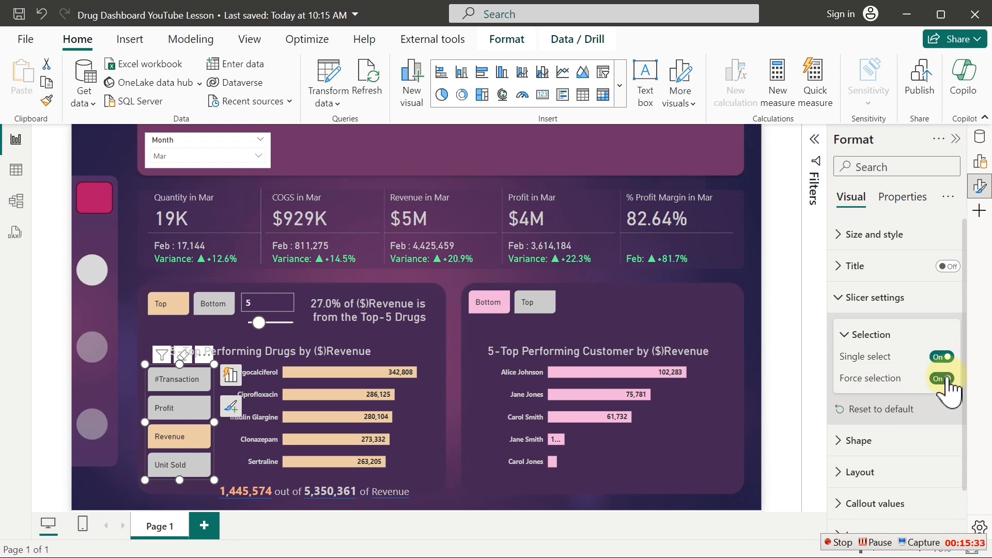
left_click(663, 326)
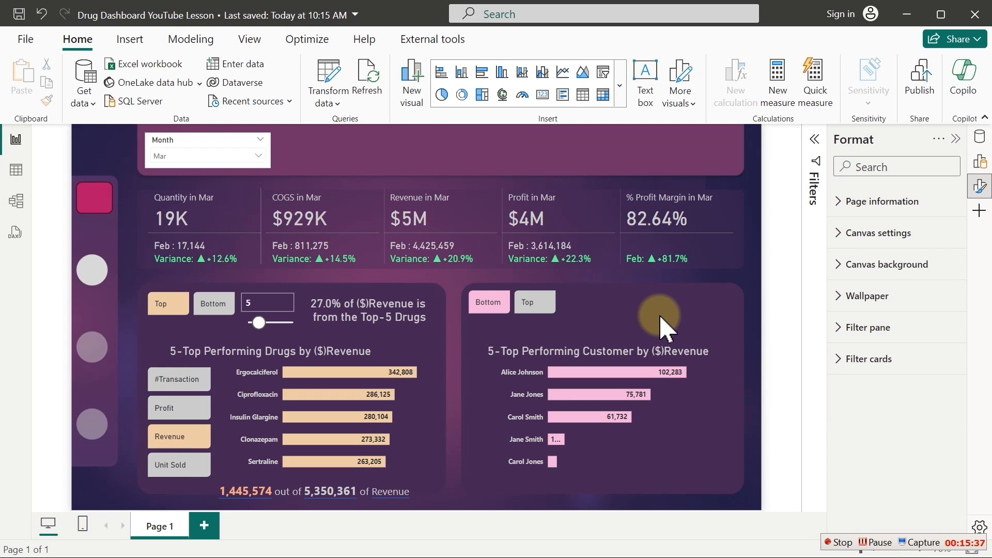
Switch the customer slicer to Top and back to Bottom, comparing the customer title with the bar chart
left_click(530, 307)
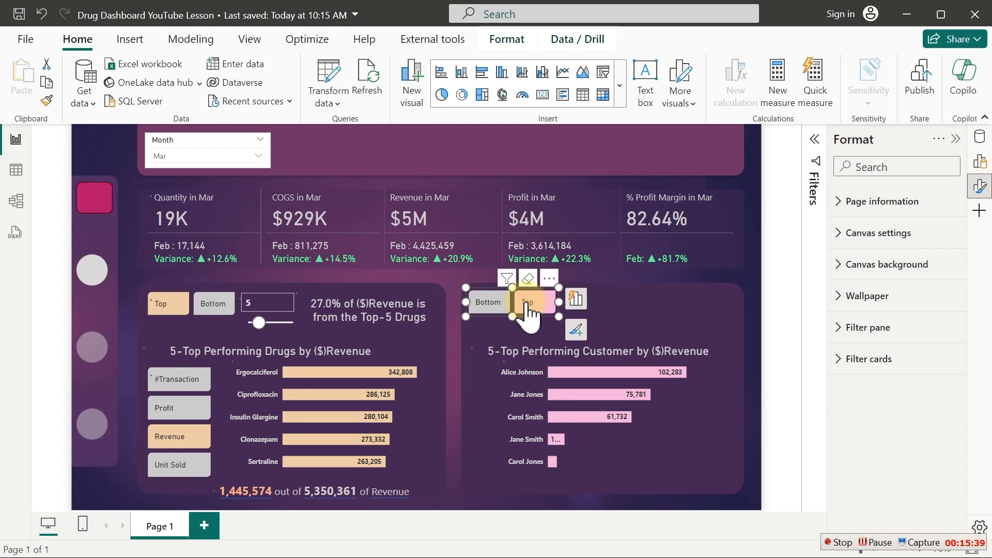
left_click(530, 307)
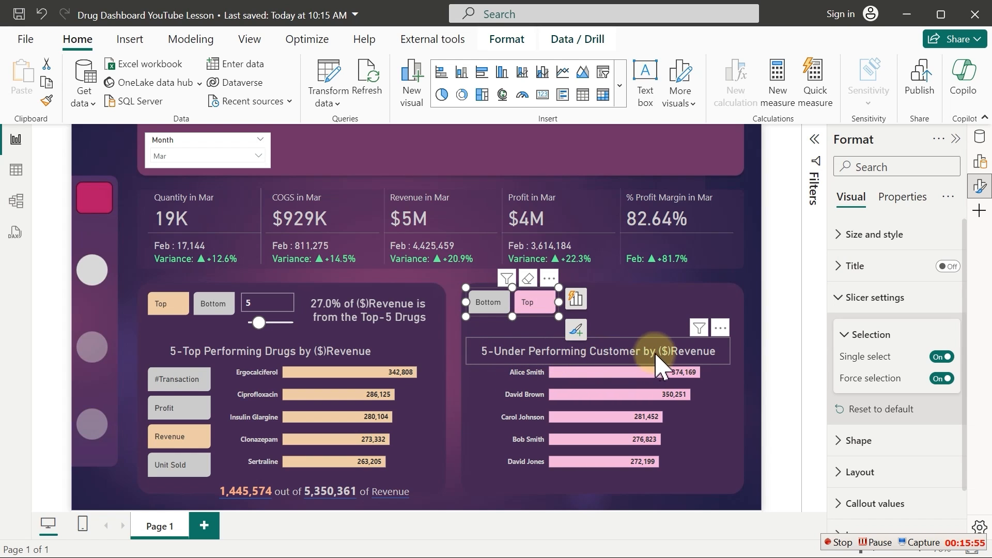
left_click(490, 308)
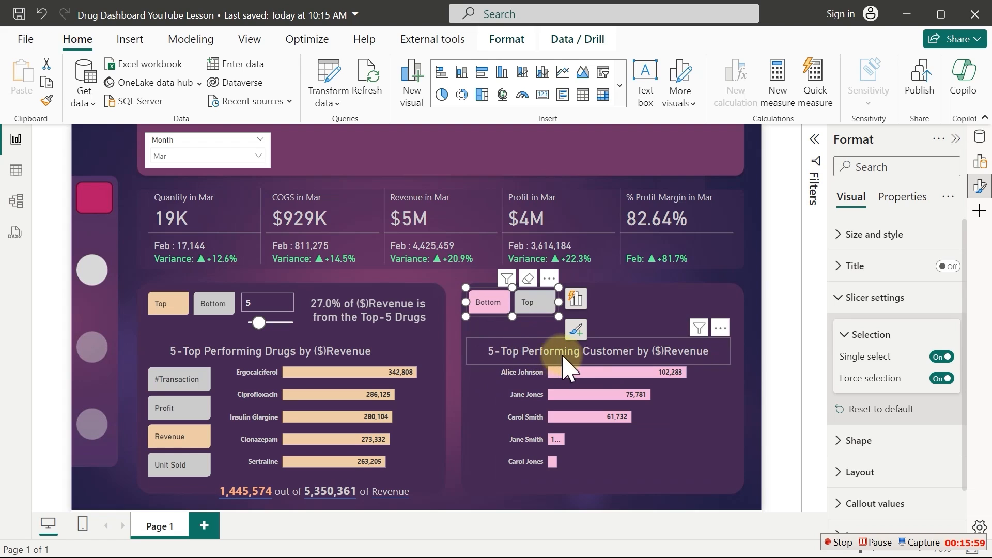
Change the _Result condition in the Title: Customer measure to _ActiveTopBottom=1 and commit the formula
left_click(672, 354)
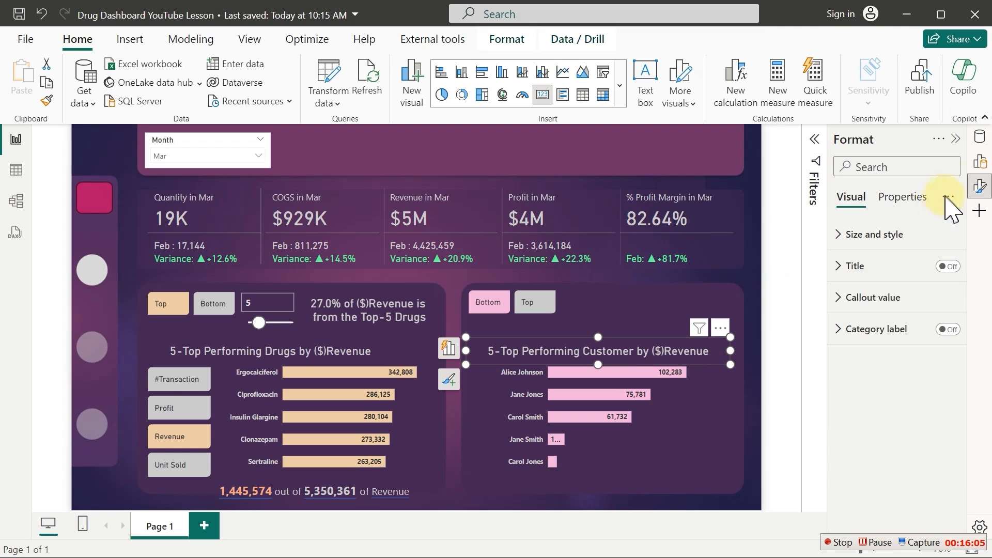
left_click(981, 140)
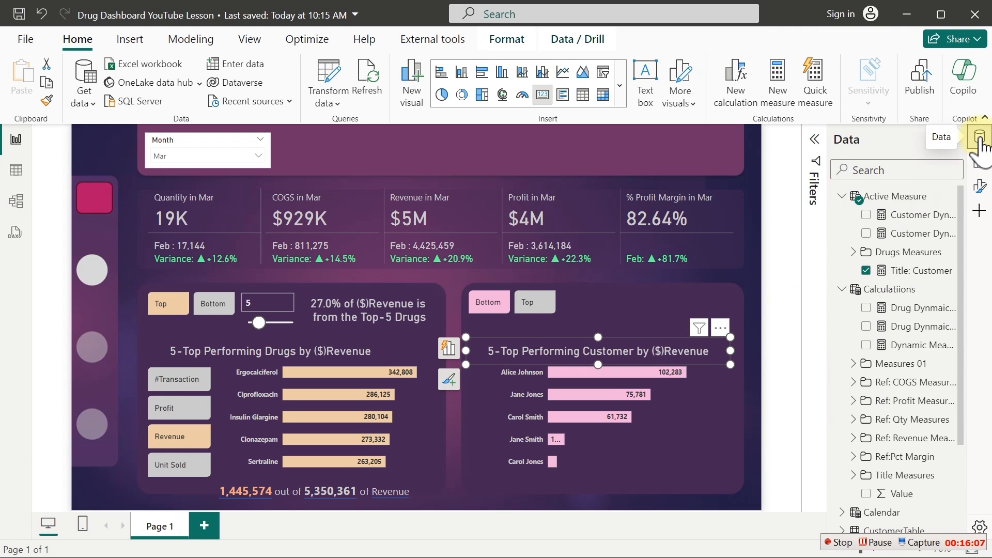
left_click(980, 140)
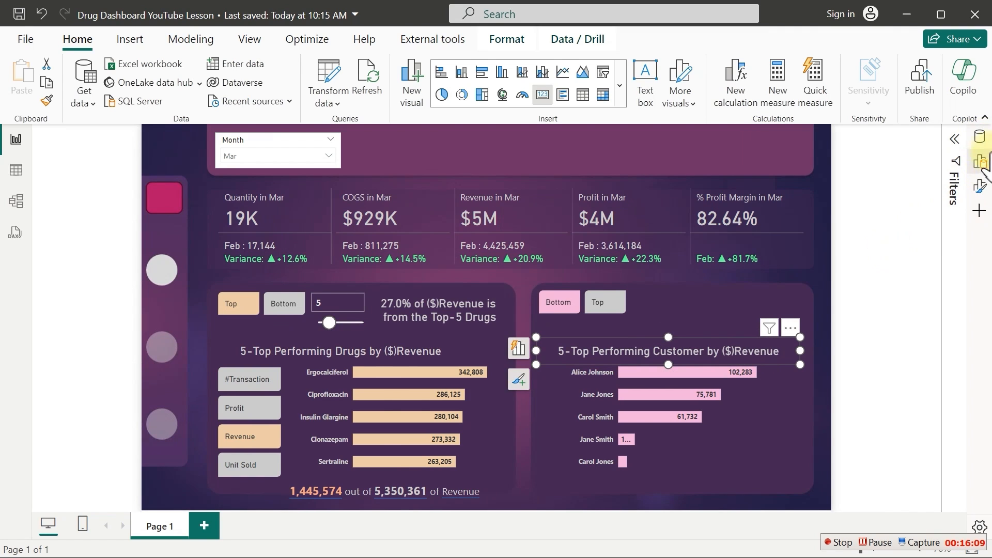
left_click(981, 141)
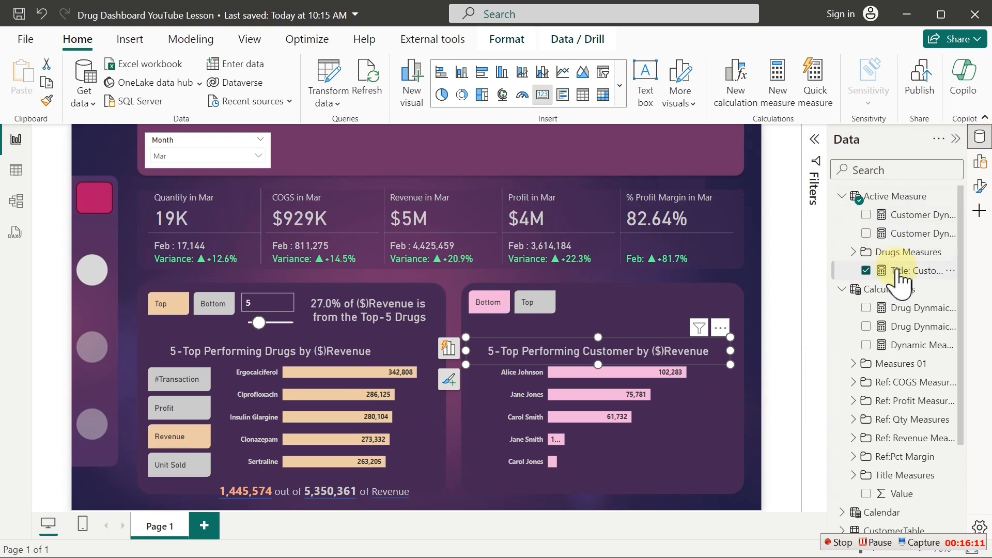
left_click(908, 272)
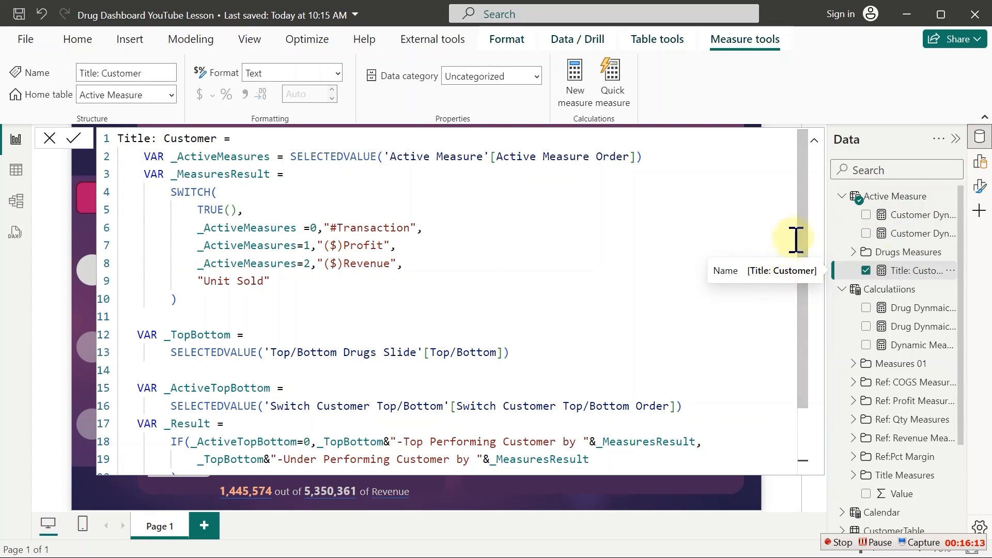
scroll(799, 308, "down", 1)
scroll(798, 308, "down", 1)
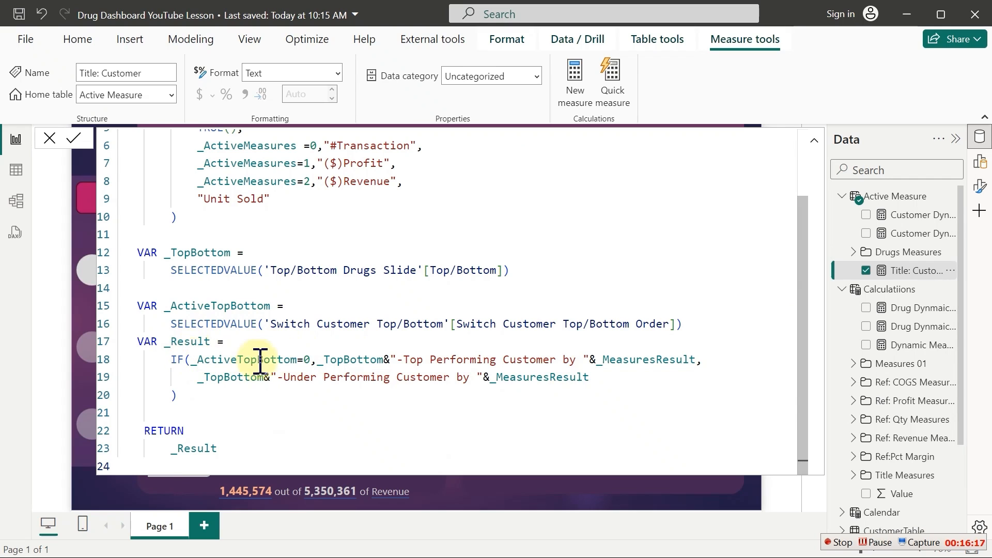
left_click(310, 360)
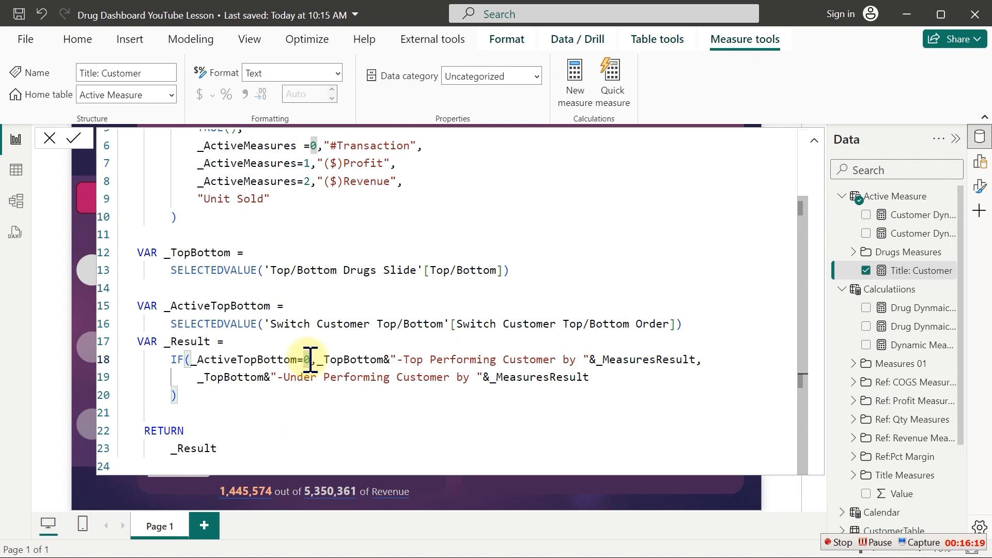
type("1")
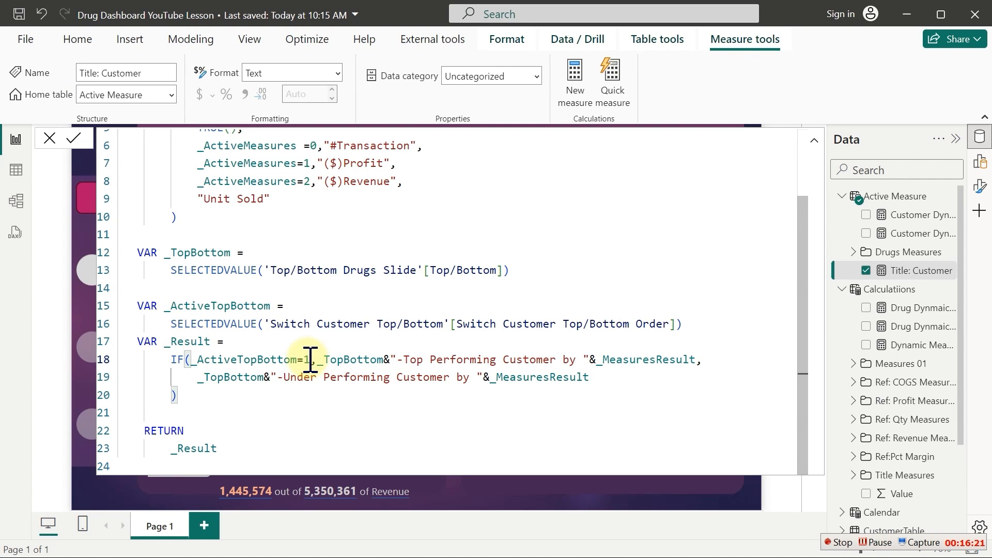
left_click(316, 357)
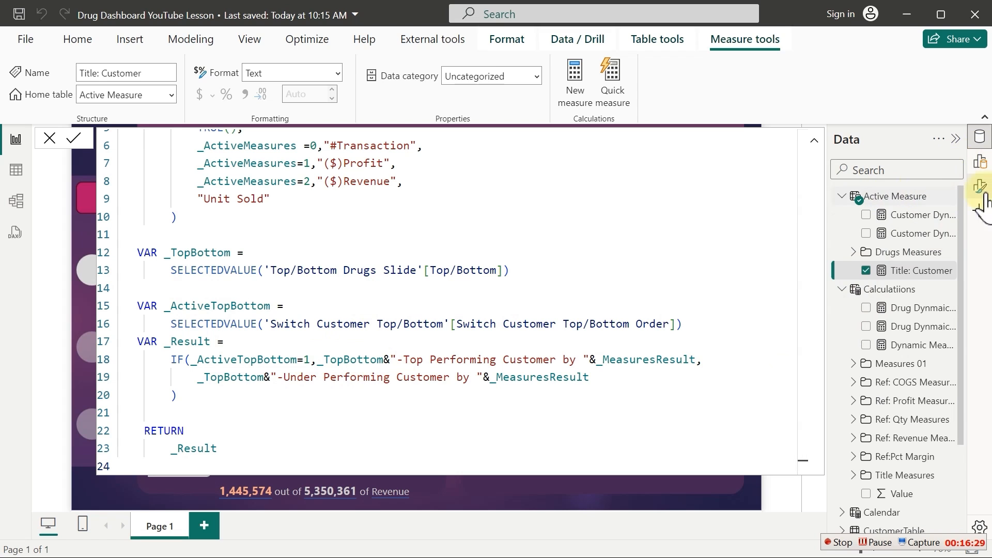
left_click(891, 402)
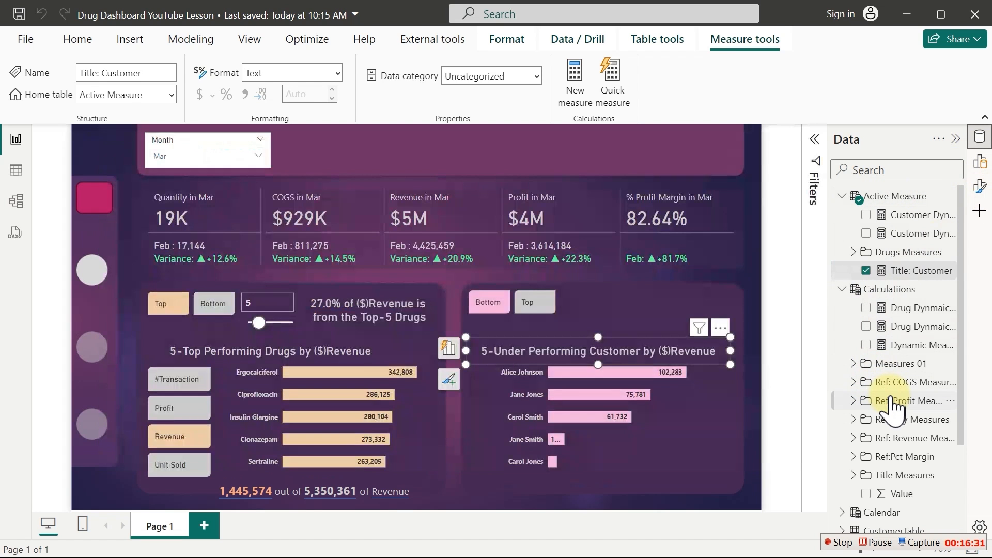
Compare the order values in the Switch Customer Top/Bottom and Switch Drug Top/Bottom tables, and return to the report page
left_click(16, 170)
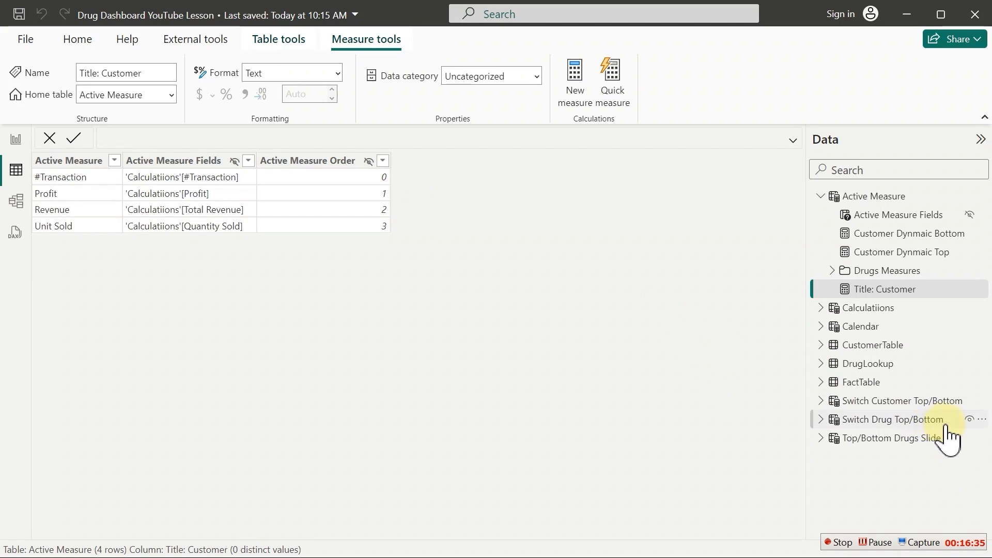
left_click(900, 402)
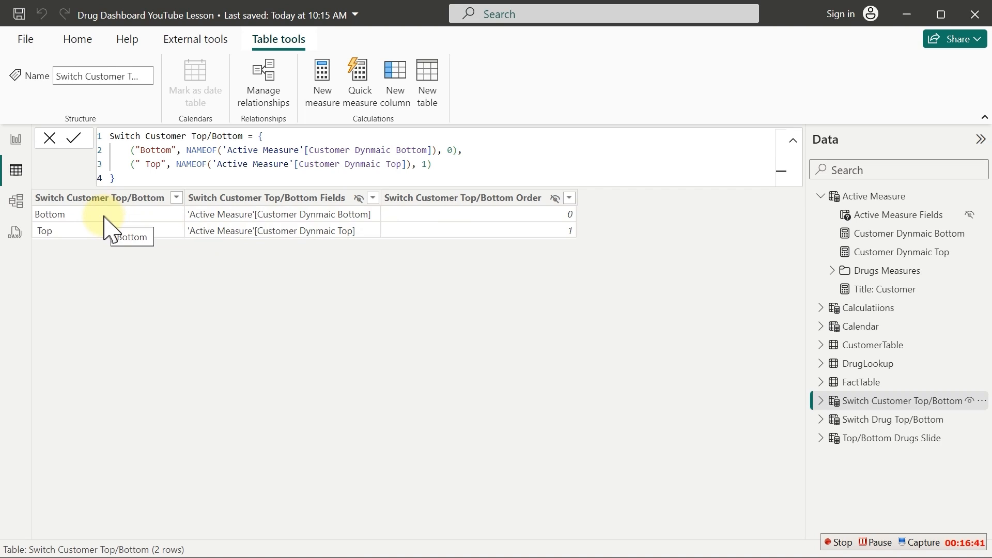
left_click(899, 426)
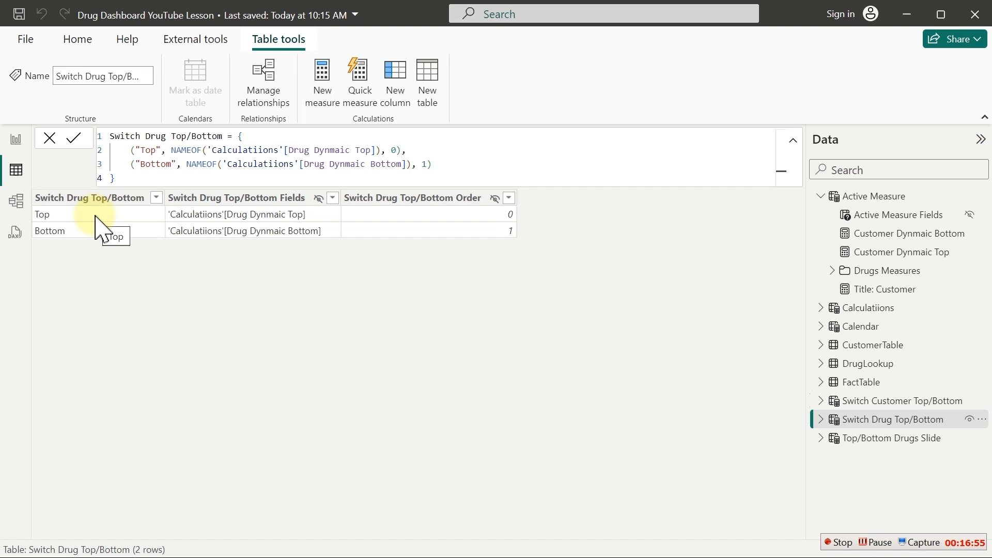
left_click(12, 147)
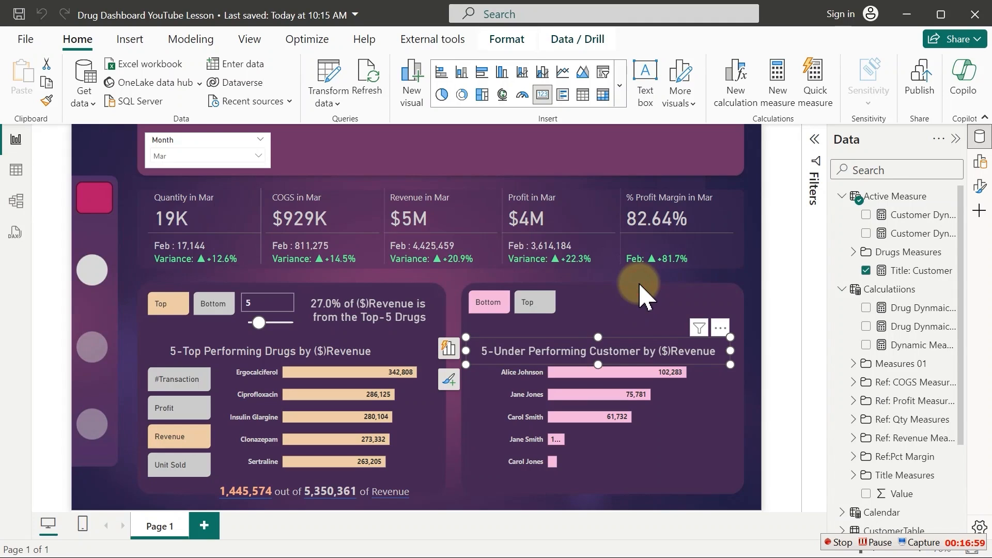
Select Profit in the measure slicer and Top in the customer slicer to test the customer title
left_click(636, 297)
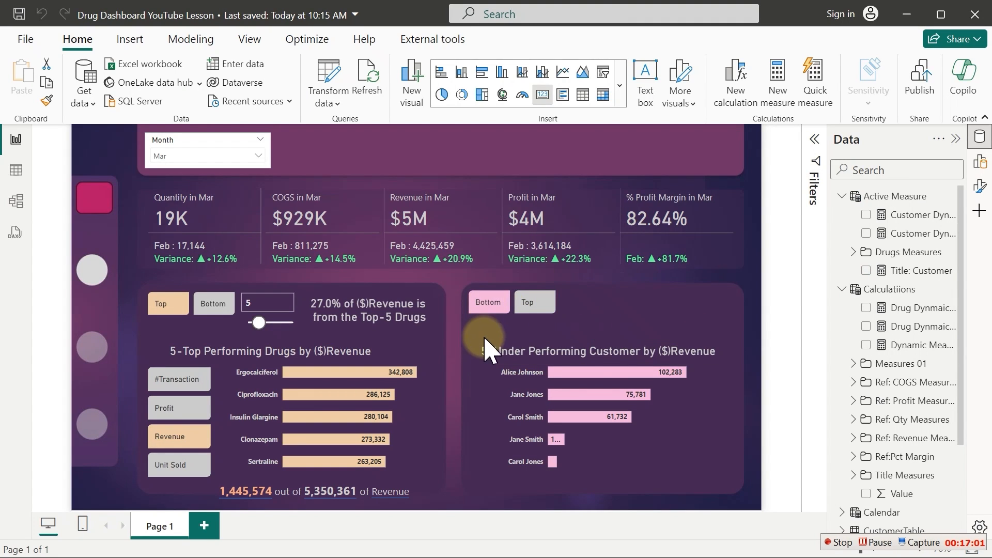
left_click(180, 407)
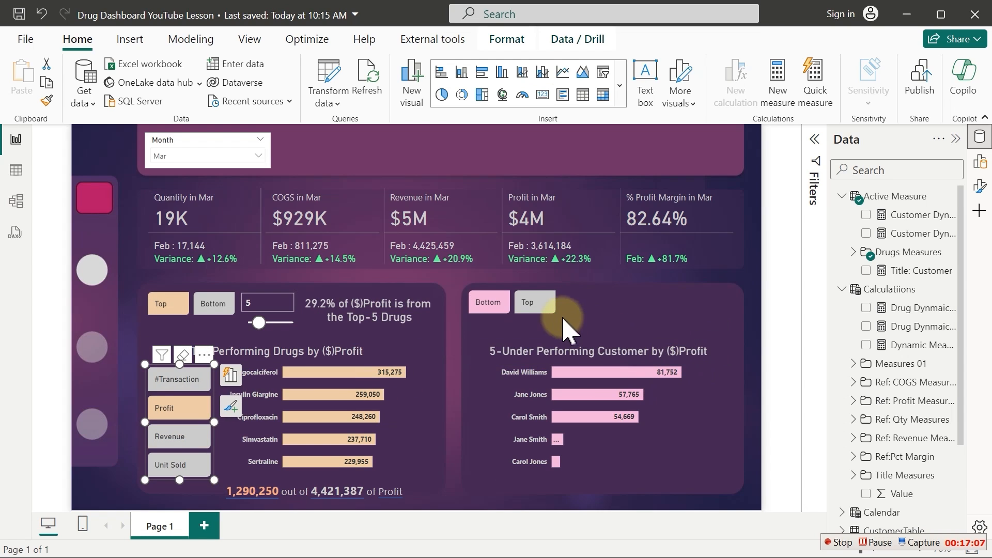
left_click(536, 307)
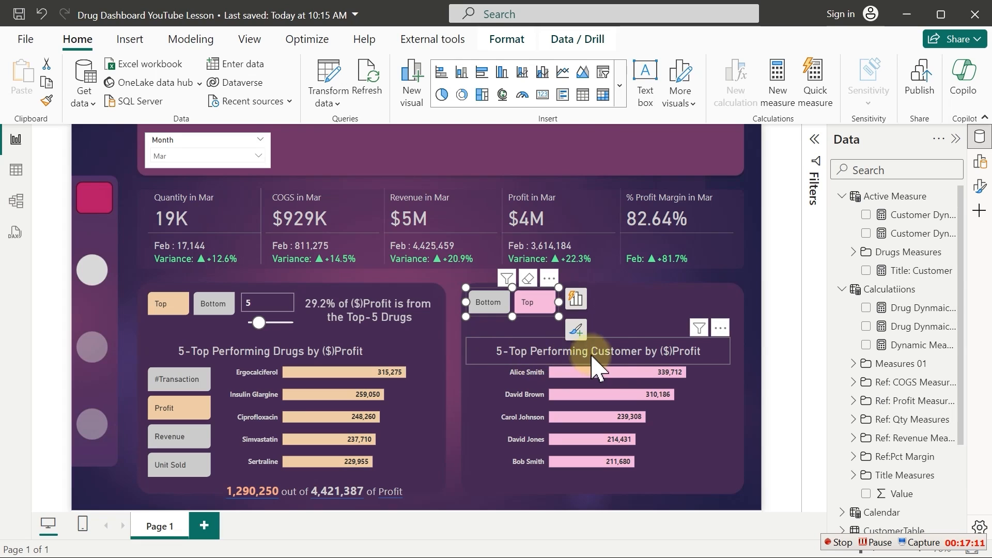
left_click(647, 339)
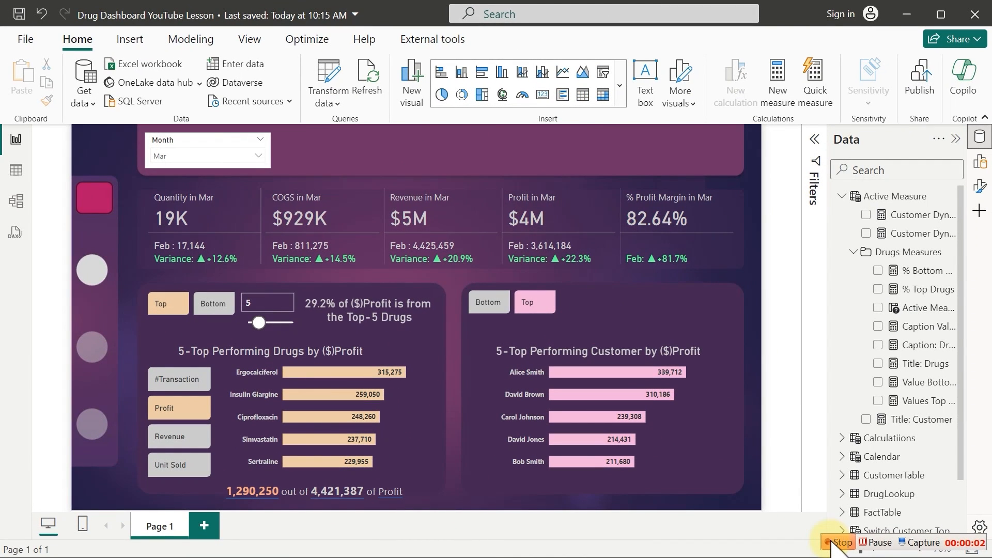
Duplicate the drug caption card and place the copy beside the Bottom/Top slicer in the customer panel
left_click(403, 306)
key("ctrl+c")
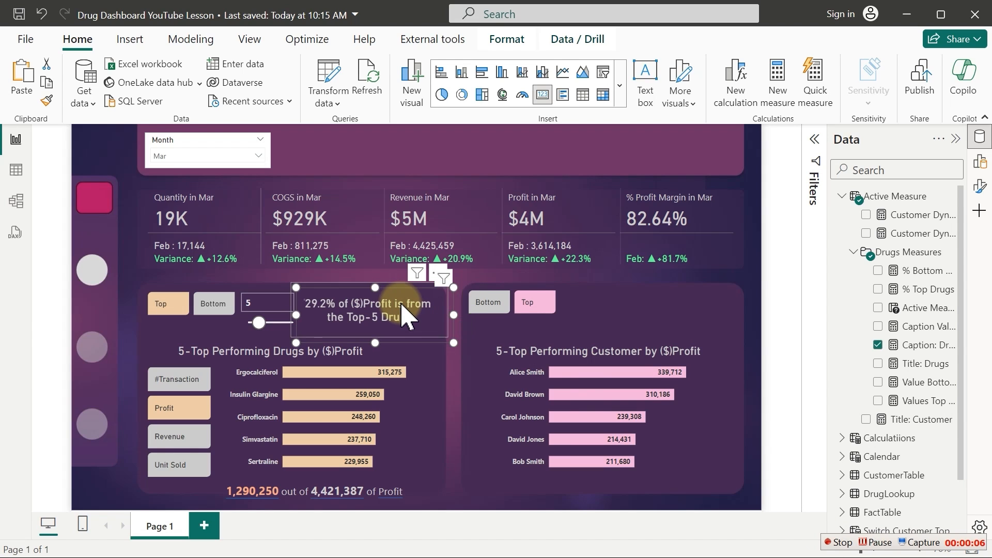
key("ctrl+v")
left_click_drag(385, 323, 659, 318)
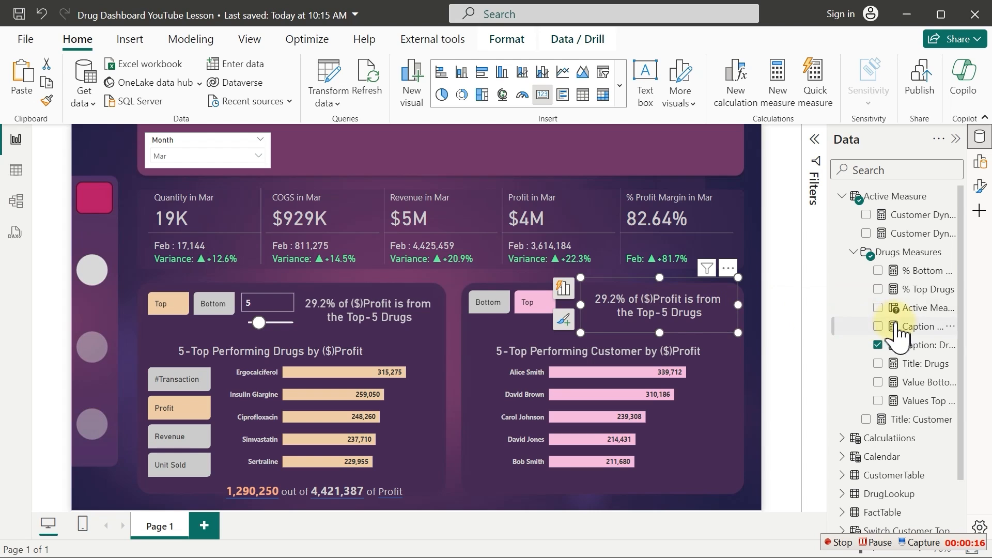
Open the Caption: Drug measure and examine its variables, the Switch Drug Top/Bottom reference and the returned caption texts
left_click(914, 346)
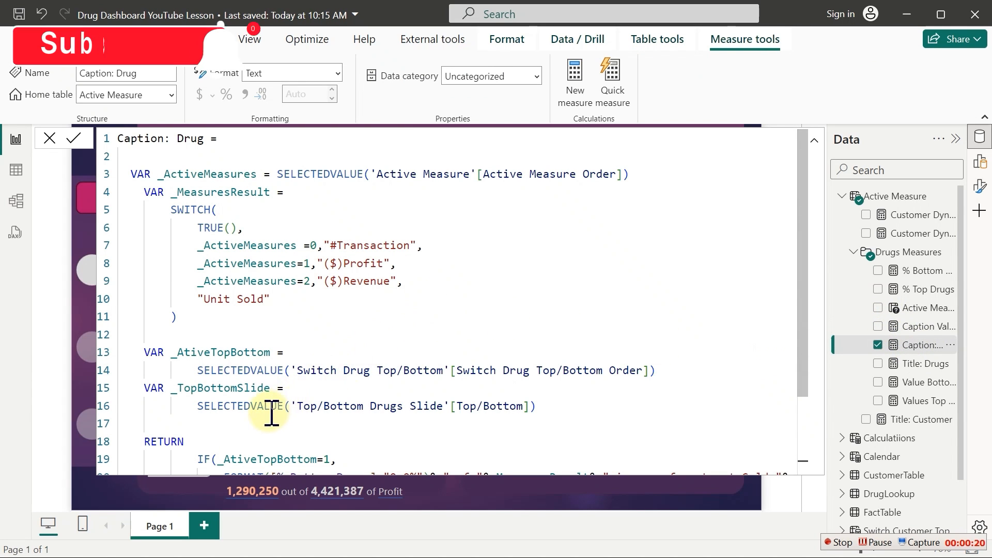
mouse_move(800, 257)
left_mouse_down()
mouse_move(802, 323)
mouse_move(794, 260)
left_mouse_up()
left_click(556, 264)
scroll(556, 264, "down", 2, "ctrl")
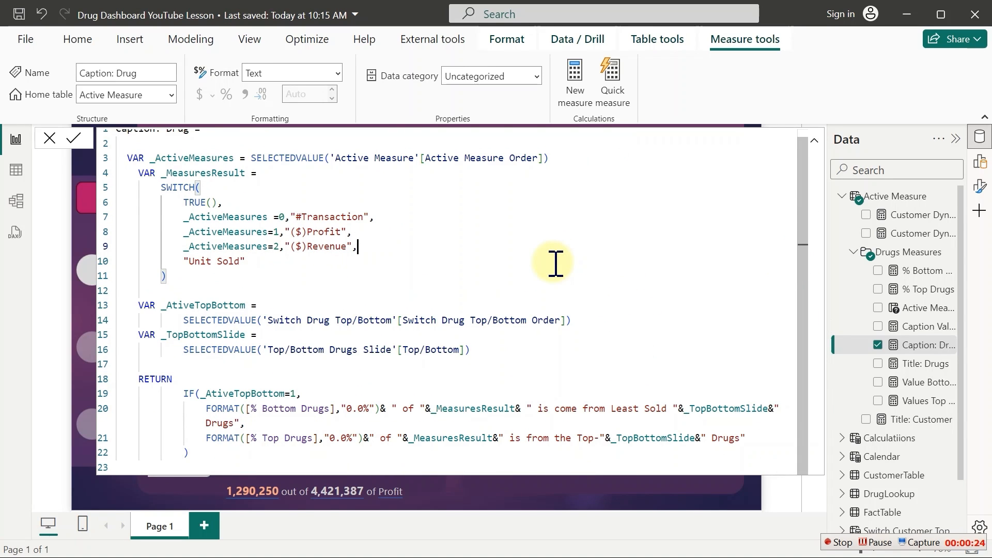
left_click(486, 348)
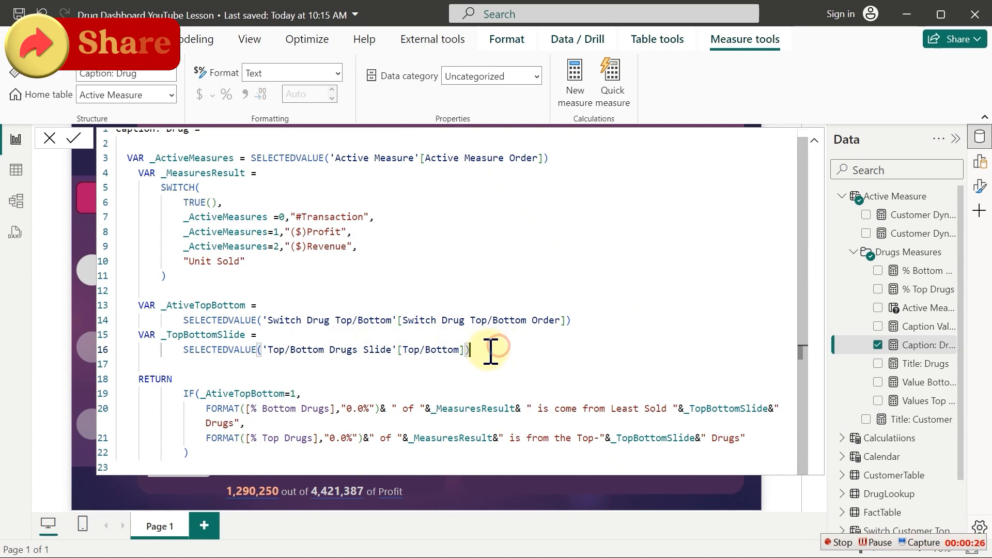
left_click_drag(469, 350, 135, 158)
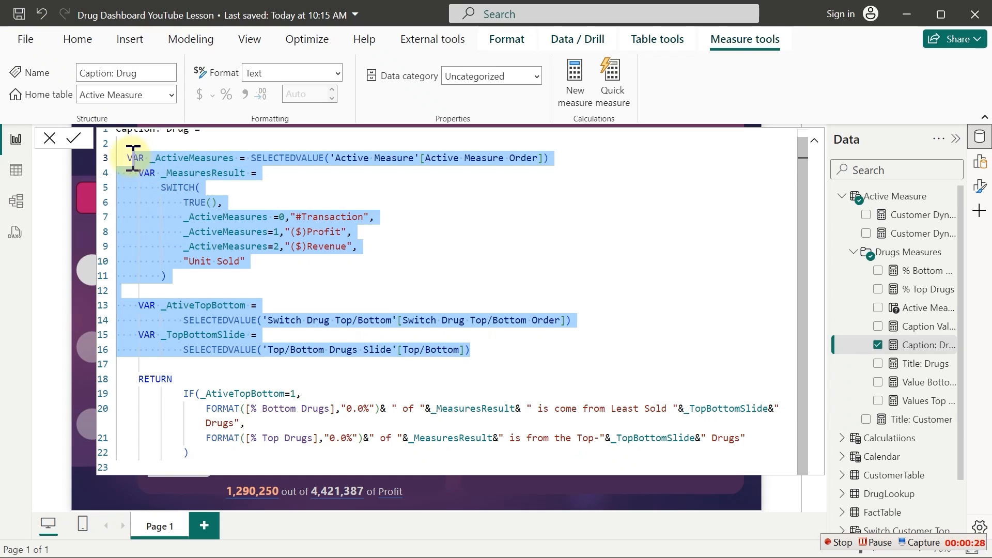
left_click(333, 409)
left_click_drag(570, 320, 274, 323)
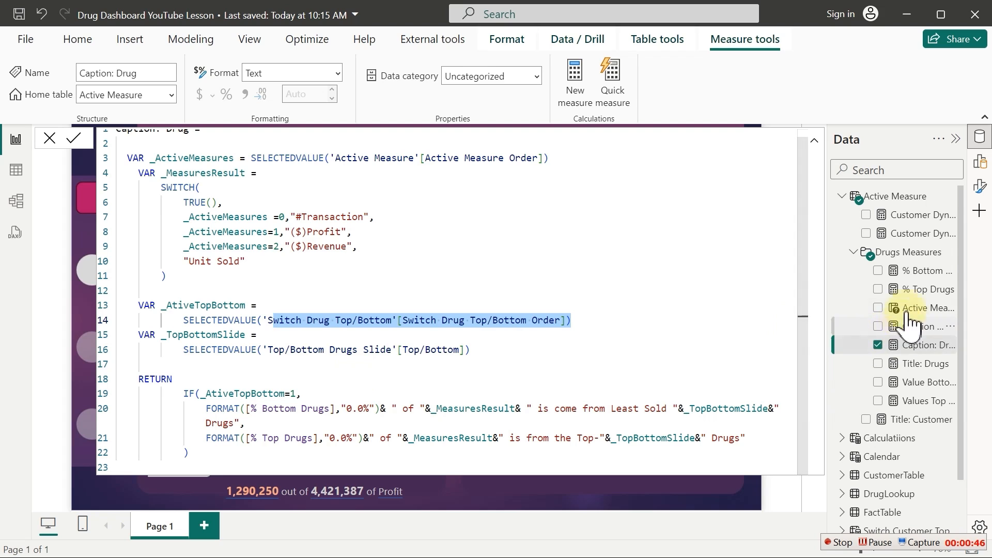
Copy the % Bottom Drugs formula into a new measure in the Active Measure table and name it % Bottom Customer
left_click(914, 274)
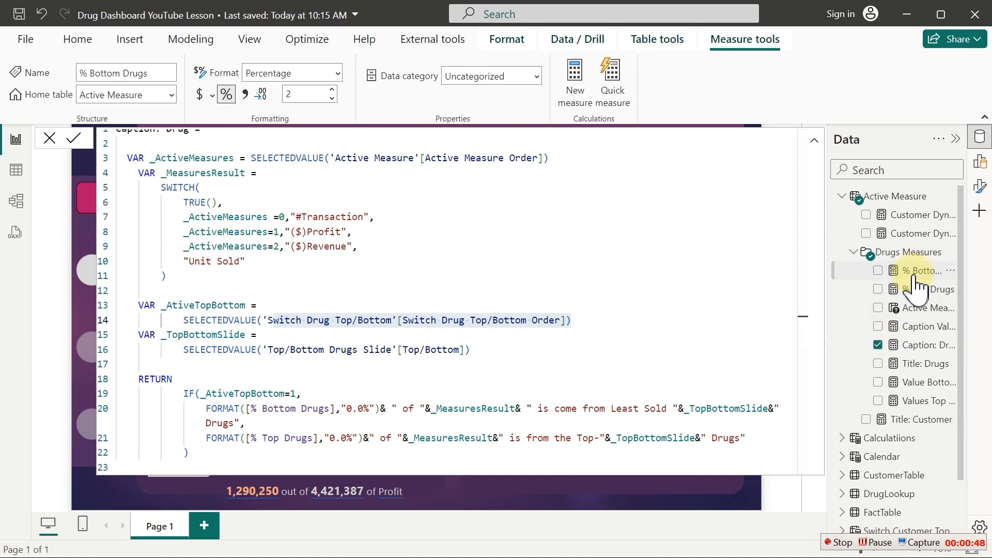
left_click(500, 266)
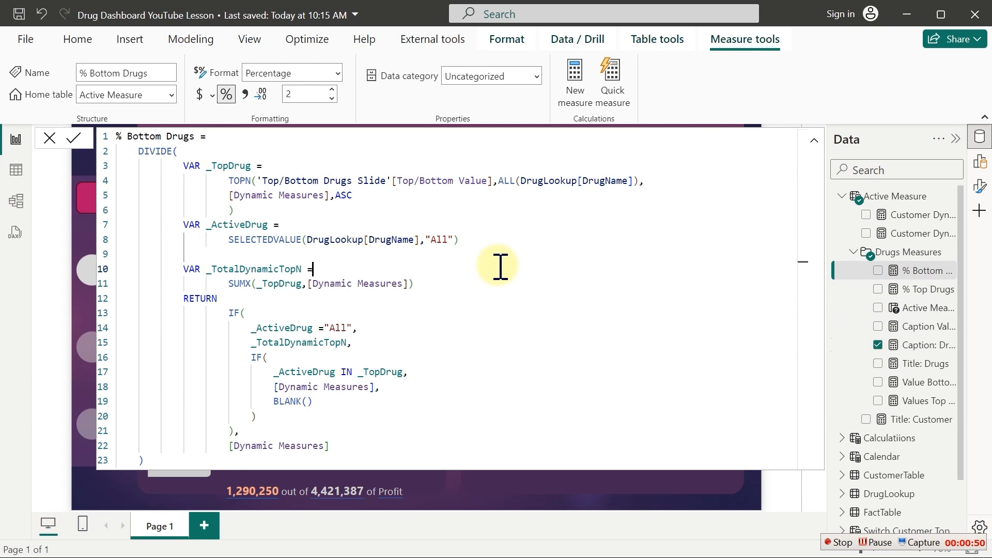
key("ctrl+a")
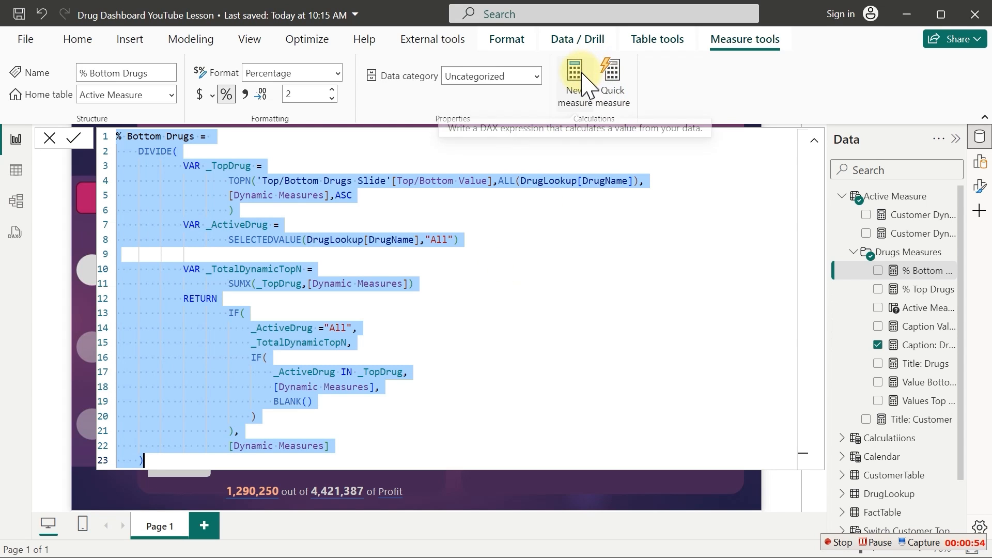
left_click(902, 215)
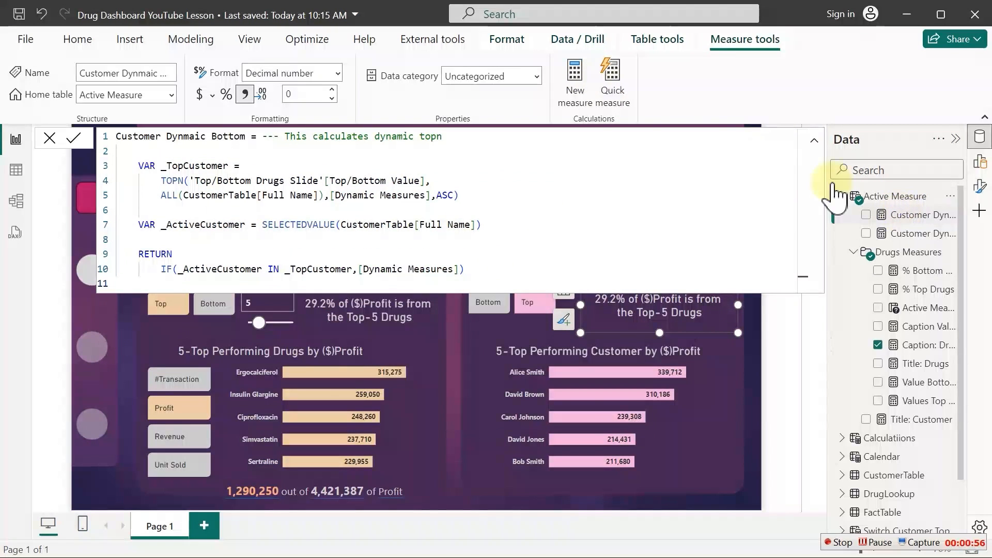
left_click(579, 92)
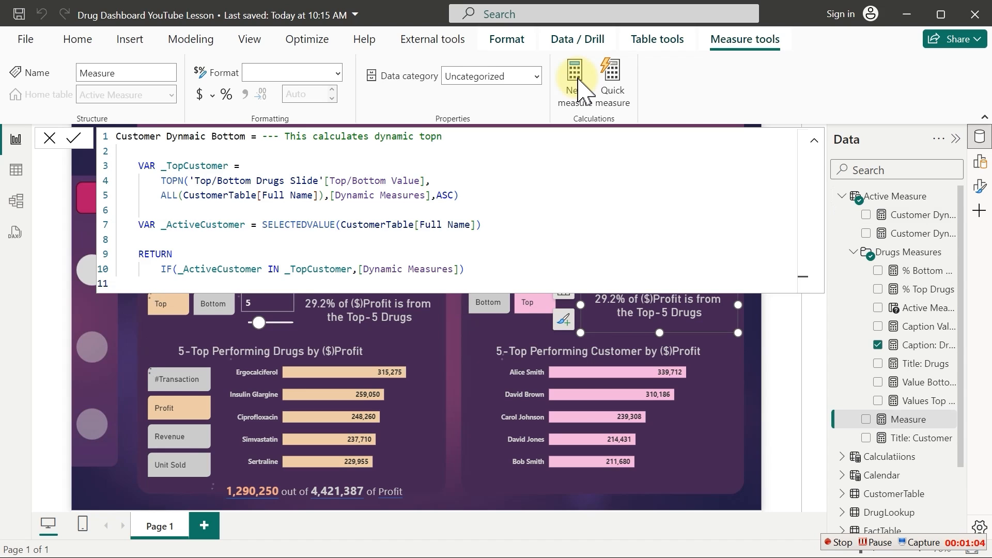
key("ctrl+v")
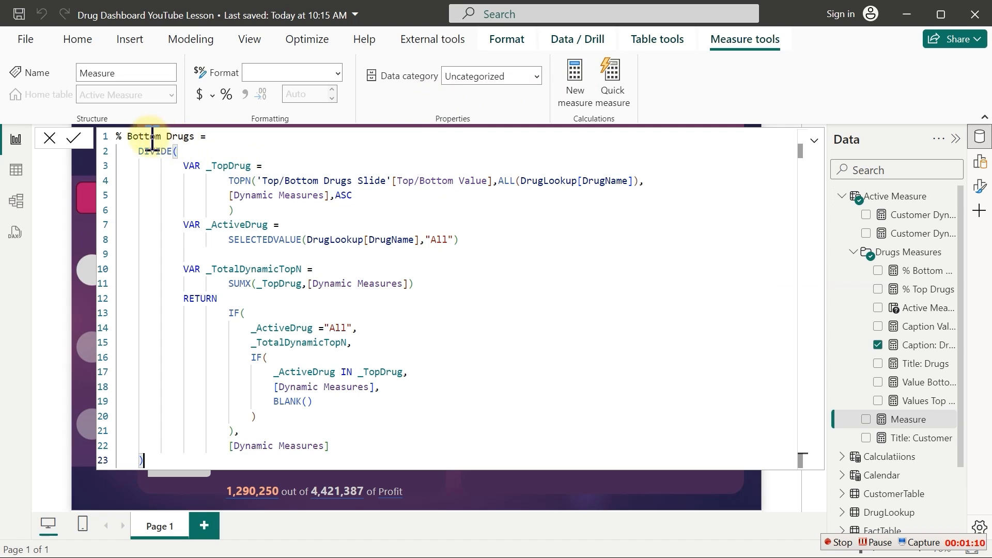
left_click(187, 136)
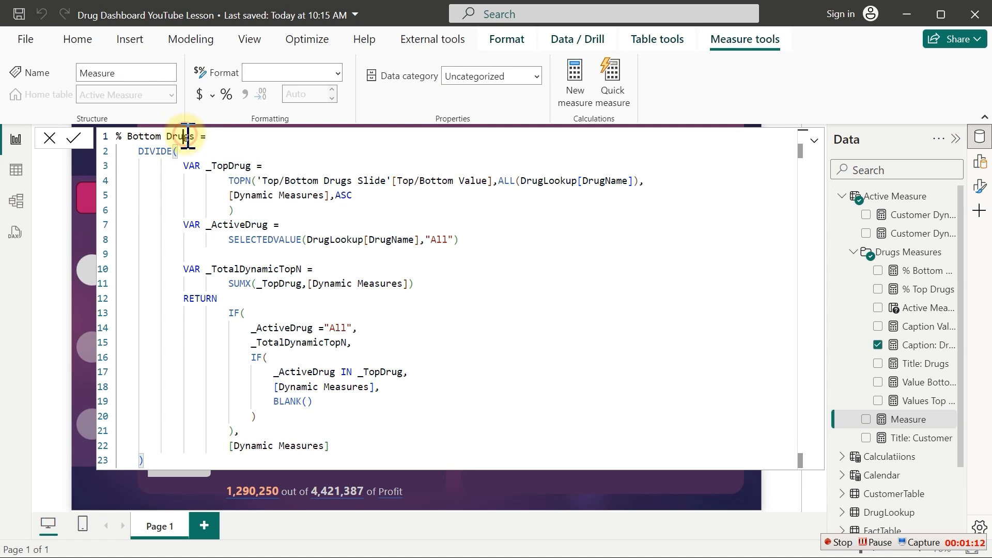
type("Custome")
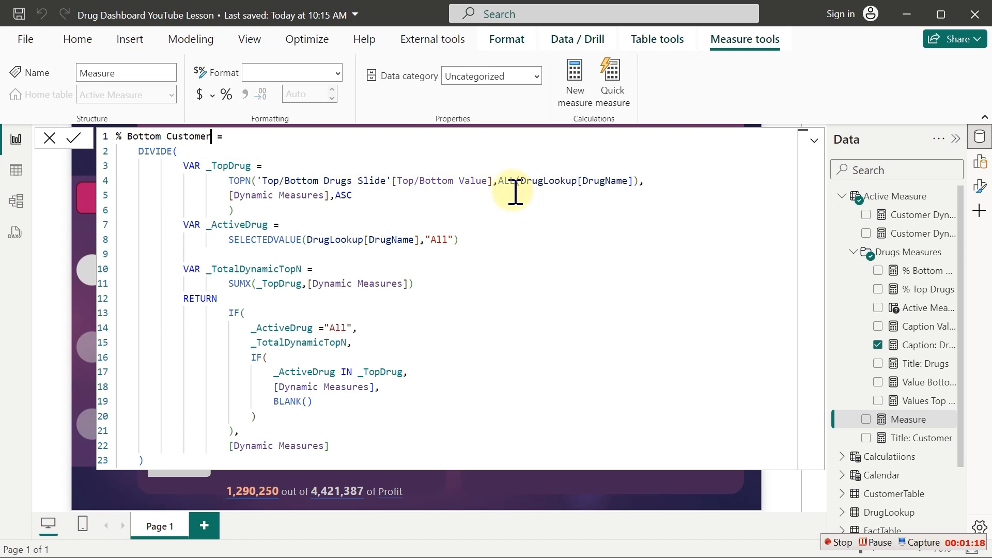
Replace the drug name column inside the ALL function of the TOPN expression with CustomerTable[Full Name]
left_click_drag(523, 183, 635, 182)
key("BackSpace")
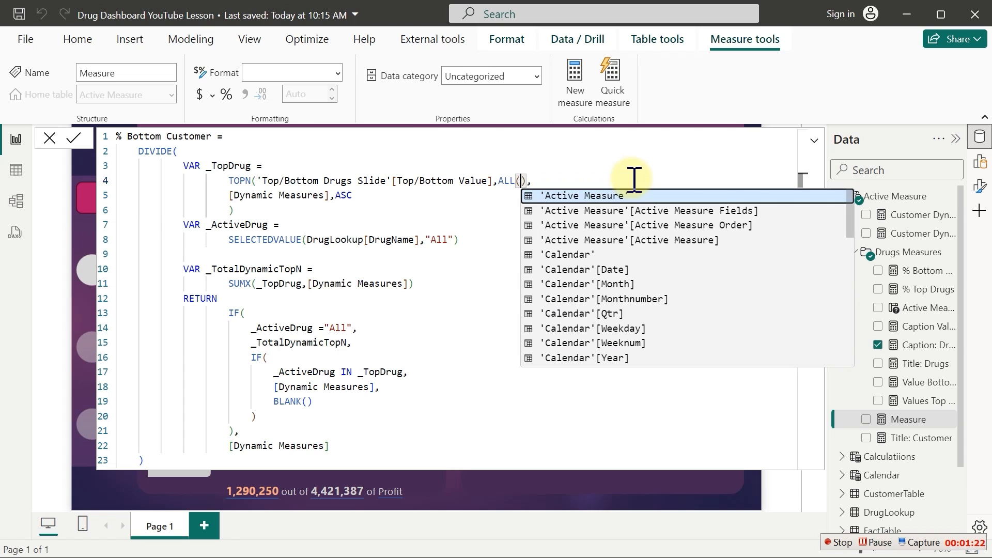
type("cus")
key("Down")
key("Down")
key("Down")
key("Down")
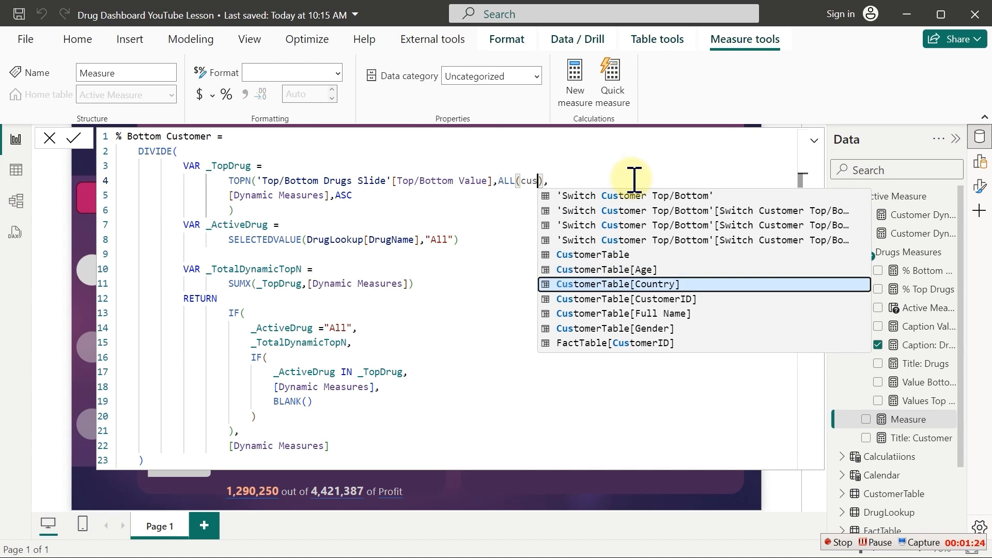
key("Tab")
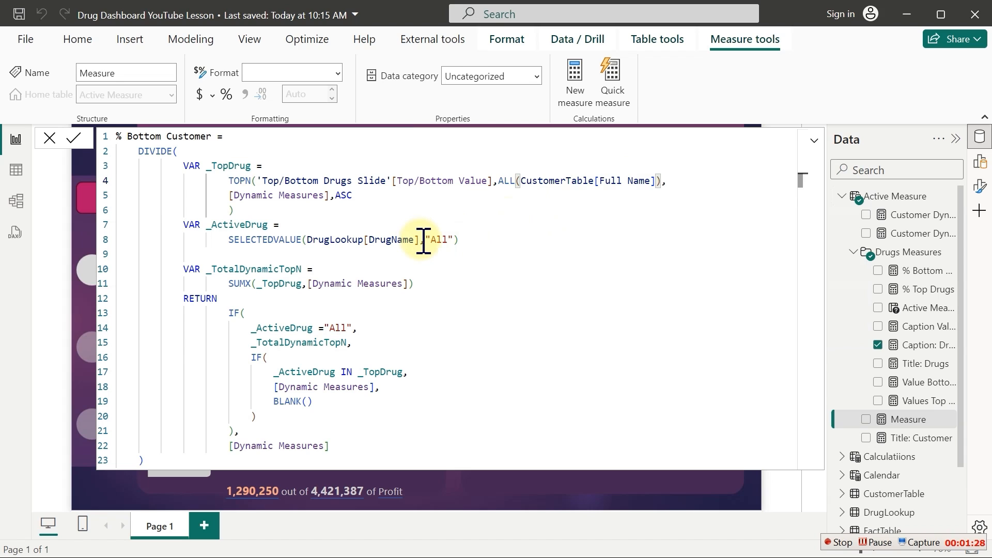
Make the SELECTEDVALUE function reference CustomerTable[Full Name] instead of the drug name column
left_click_drag(422, 240, 311, 242)
type("cus")
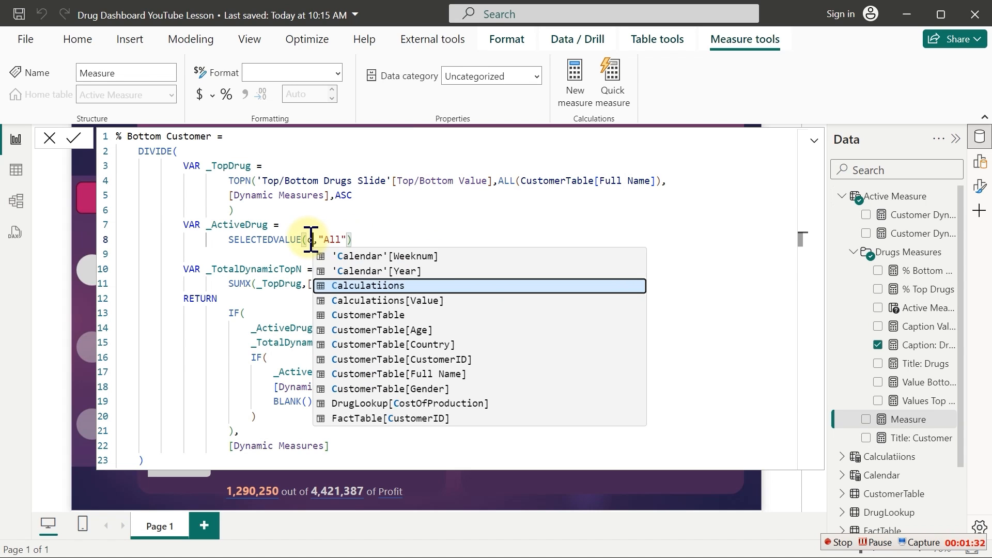
key("Down")
key("Down")
key("Down")
key("Down")
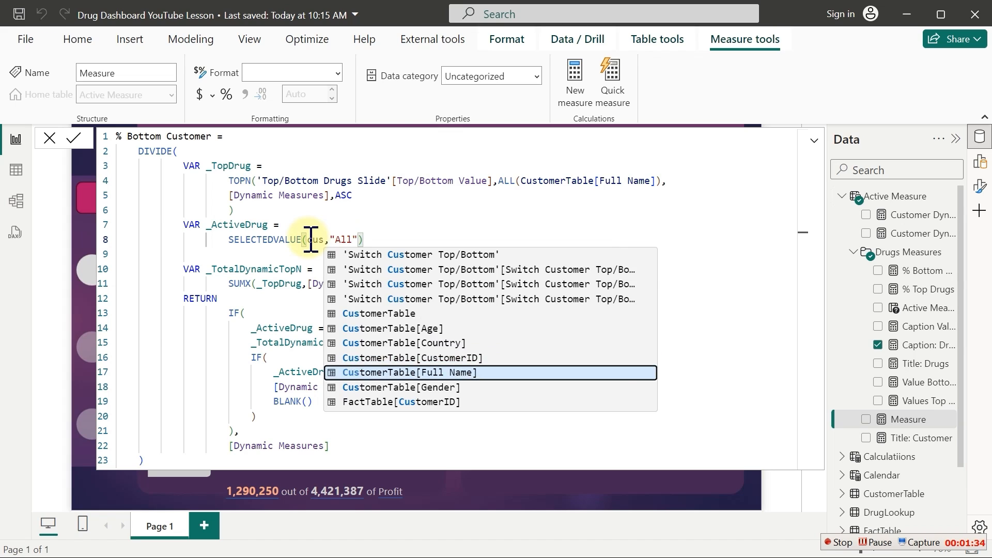
key("Tab")
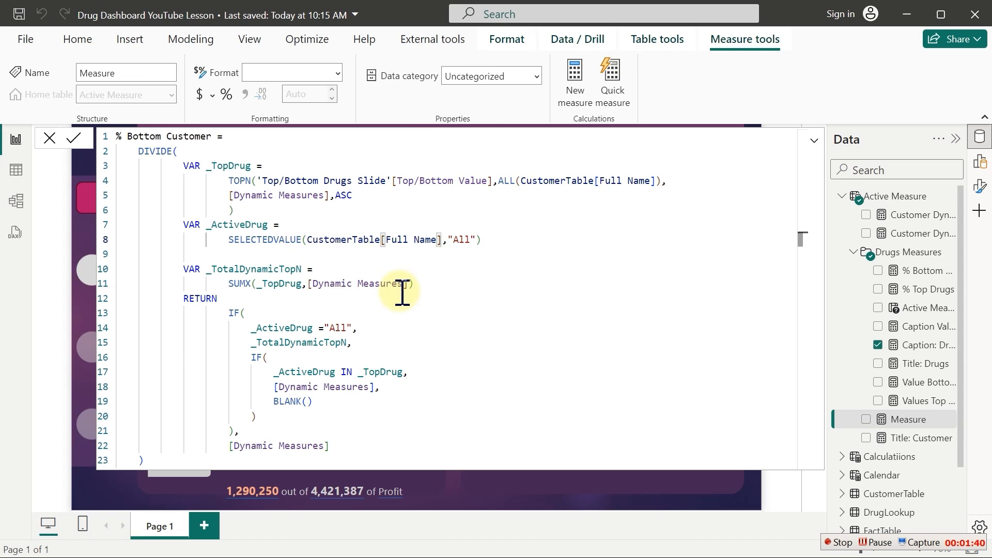
Rename every occurrence of the _TopDrug variable in the formula to _TopCustomer
double_click(237, 166)
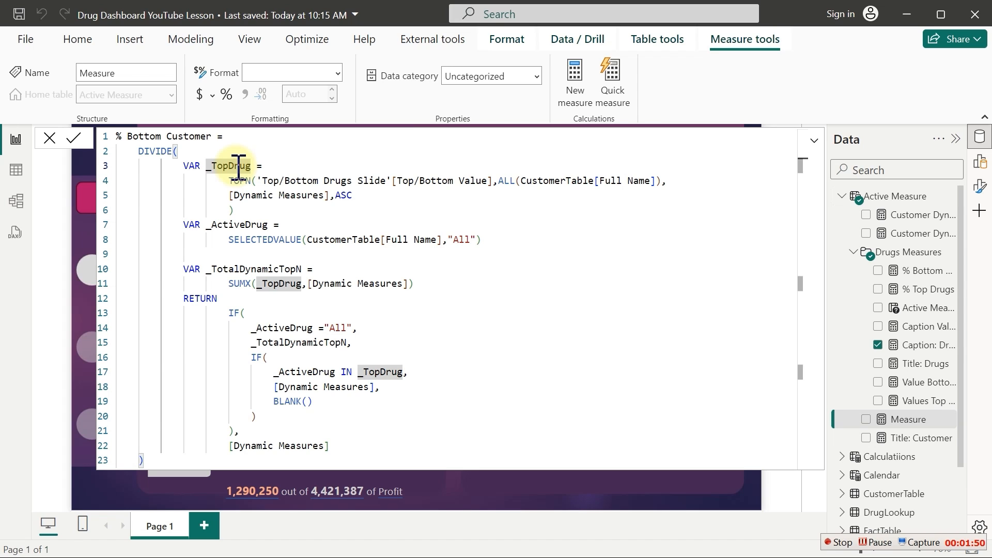
key("ctrl+shift+l")
type("_")
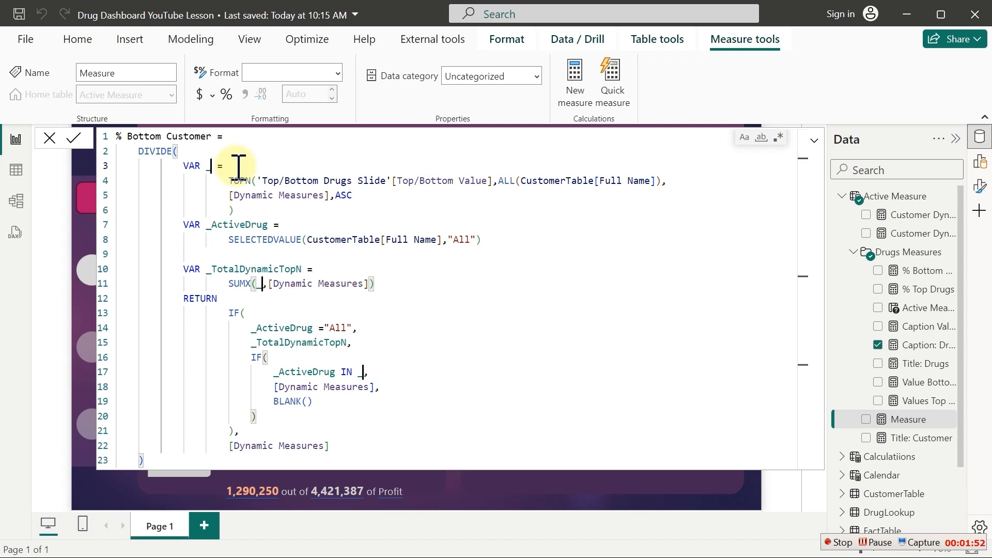
type("Top")
type("Cus")
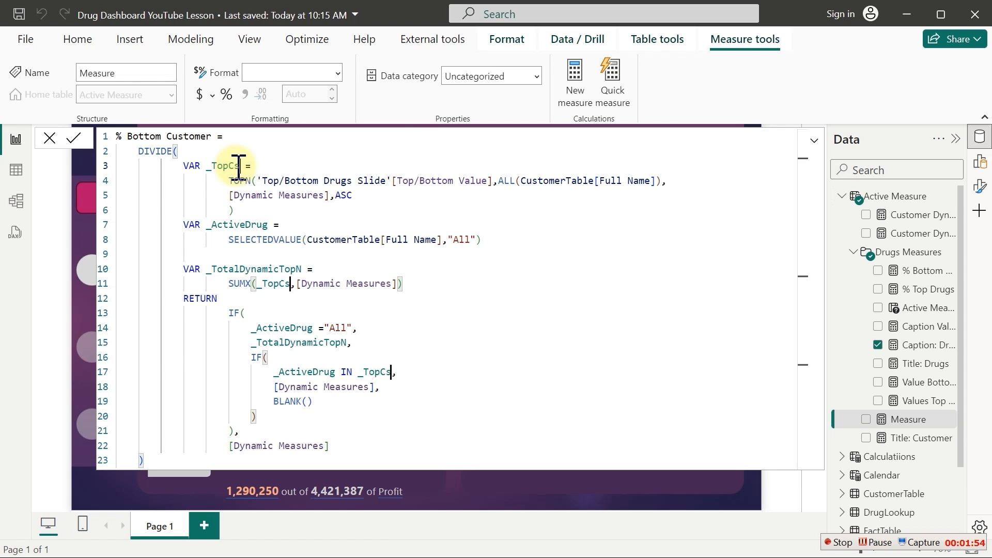
type("tomer")
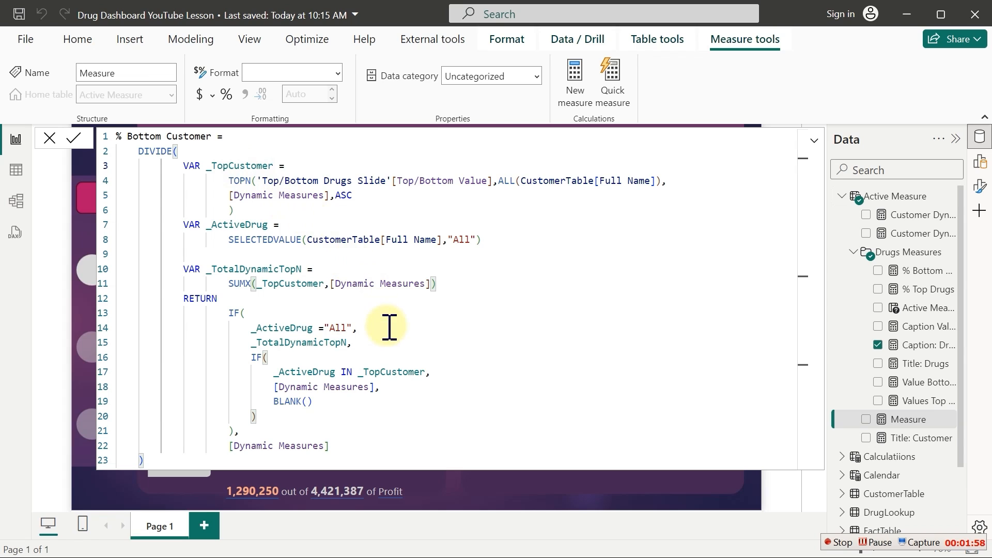
Rename every occurrence of the _ActiveDrug variable in the formula to _ActiveCustomer
left_click(293, 328)
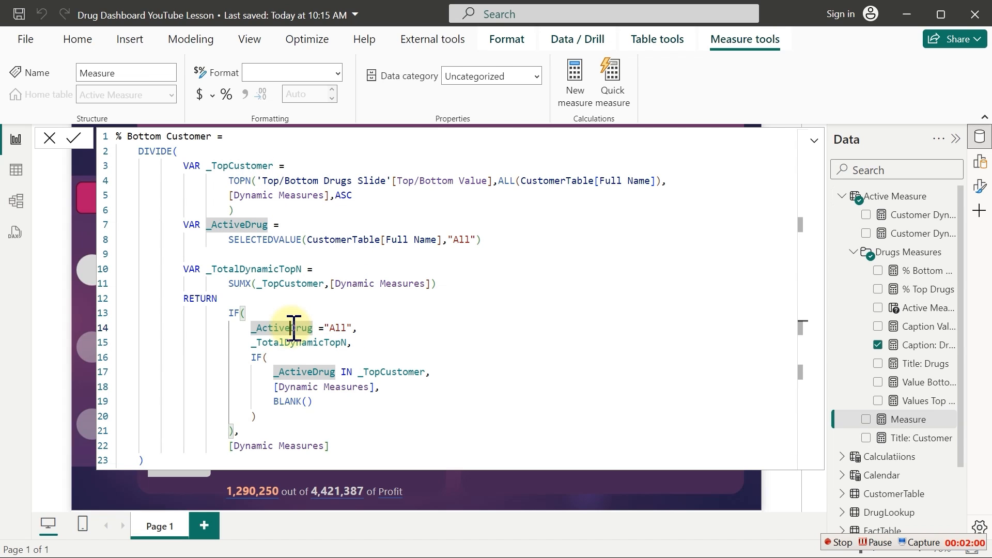
key("ctrl+shift+l")
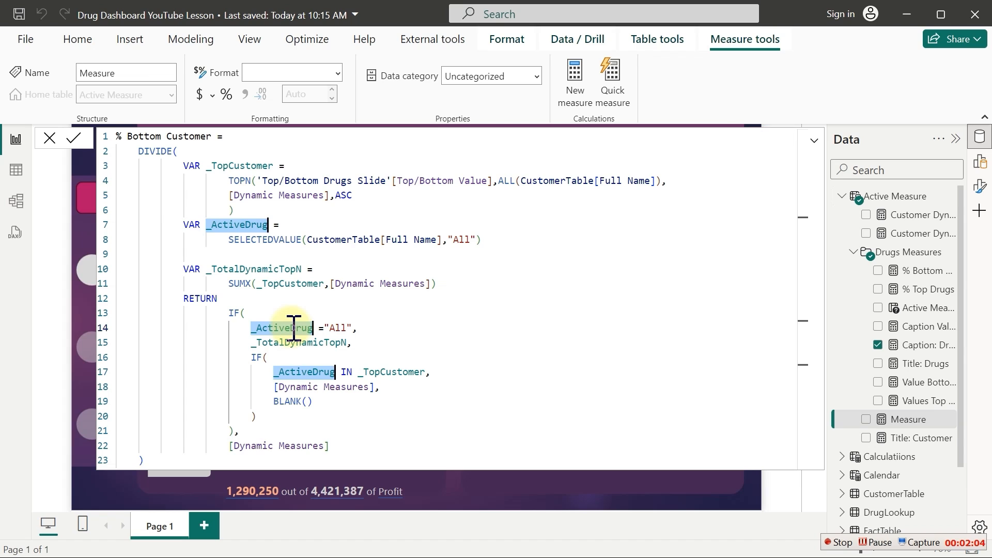
type("_Active")
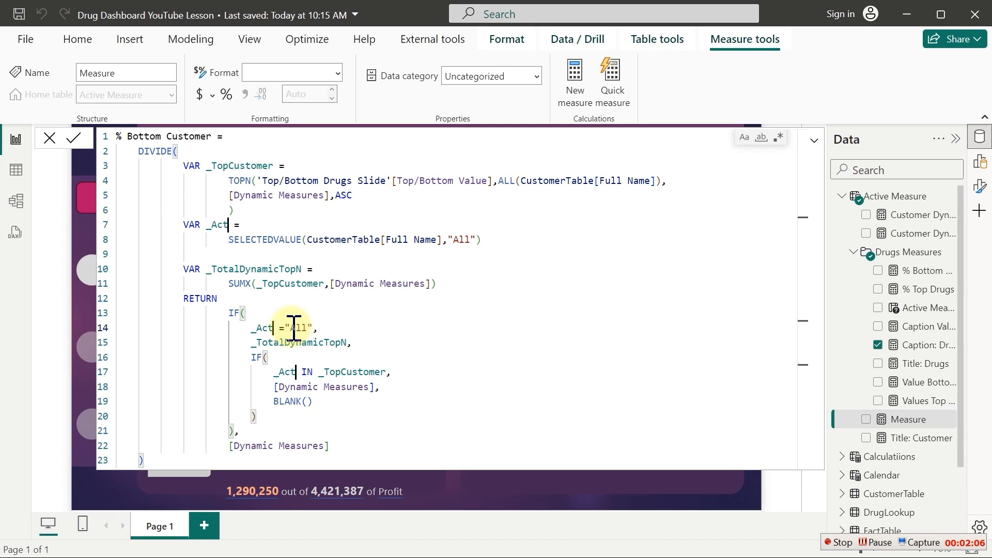
type("Custom")
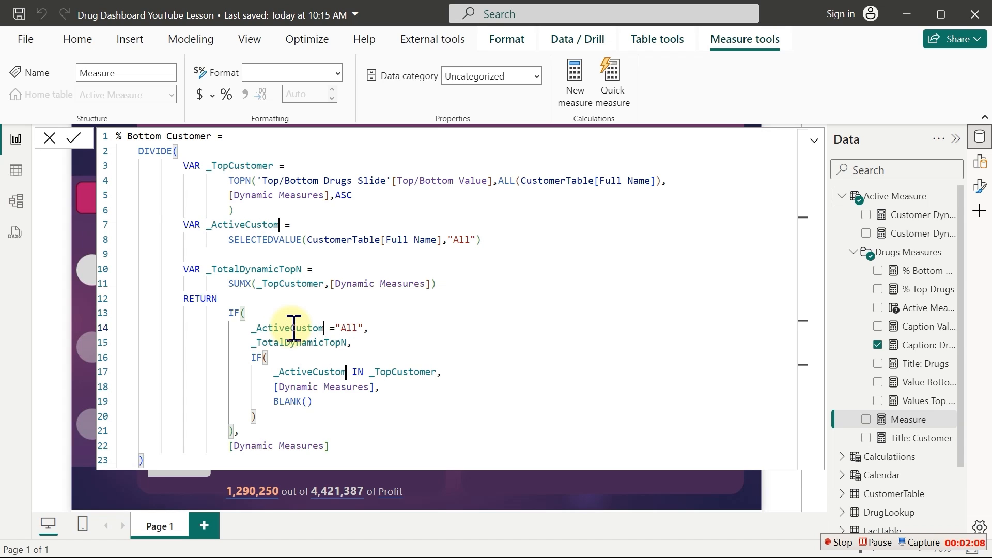
type("er")
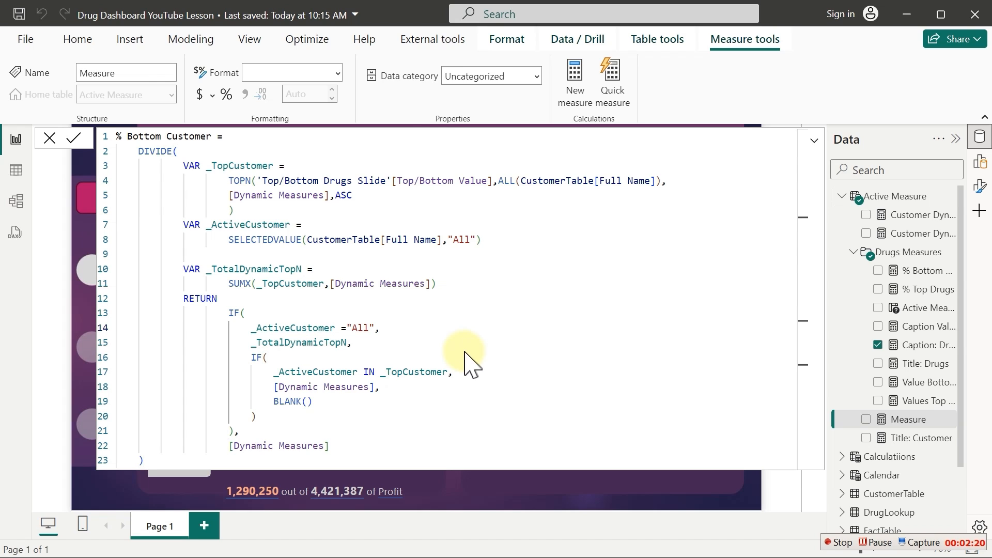
Commit the % Bottom Customer measure and copy its formula into a new measure named % Top Customer
key("Return")
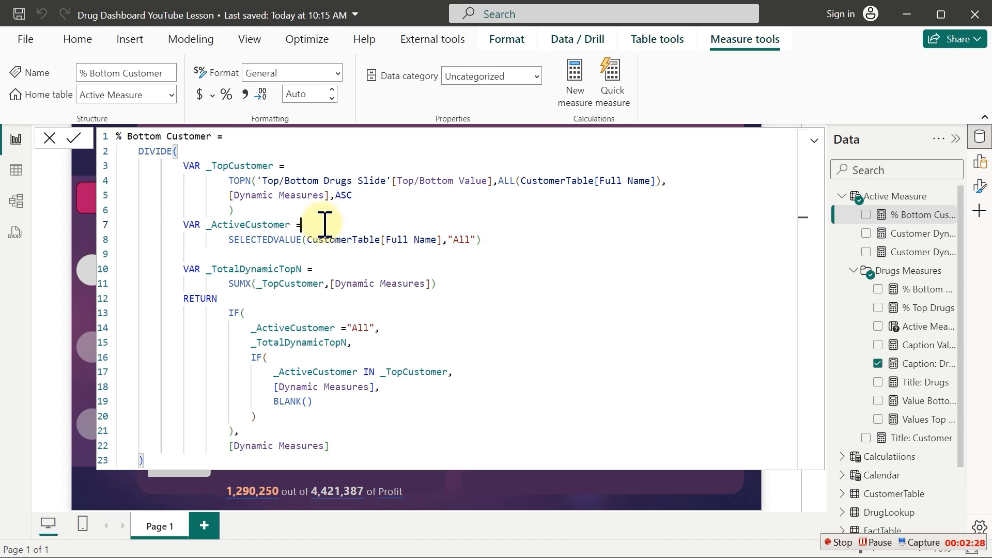
key("ctrl+a")
key("ctrl+c")
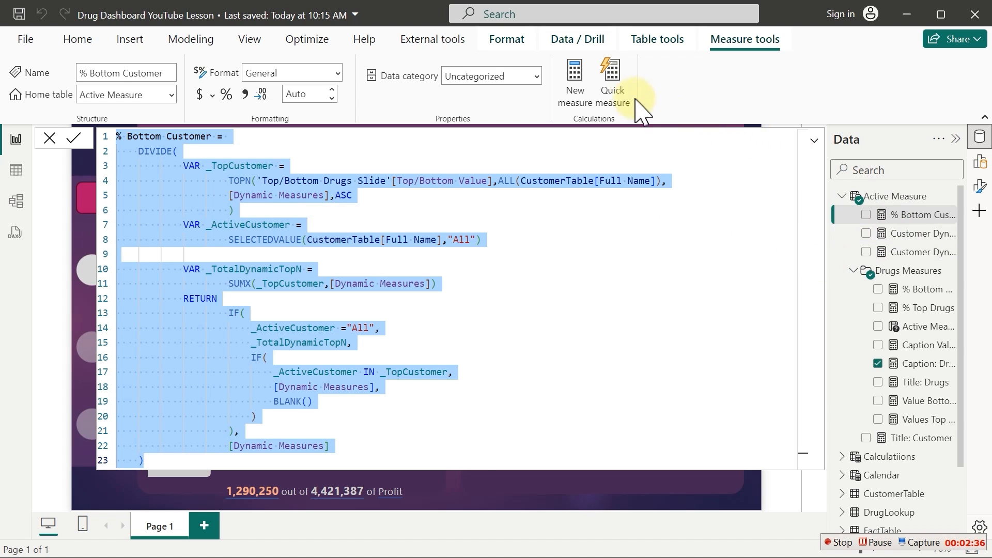
left_click(579, 85)
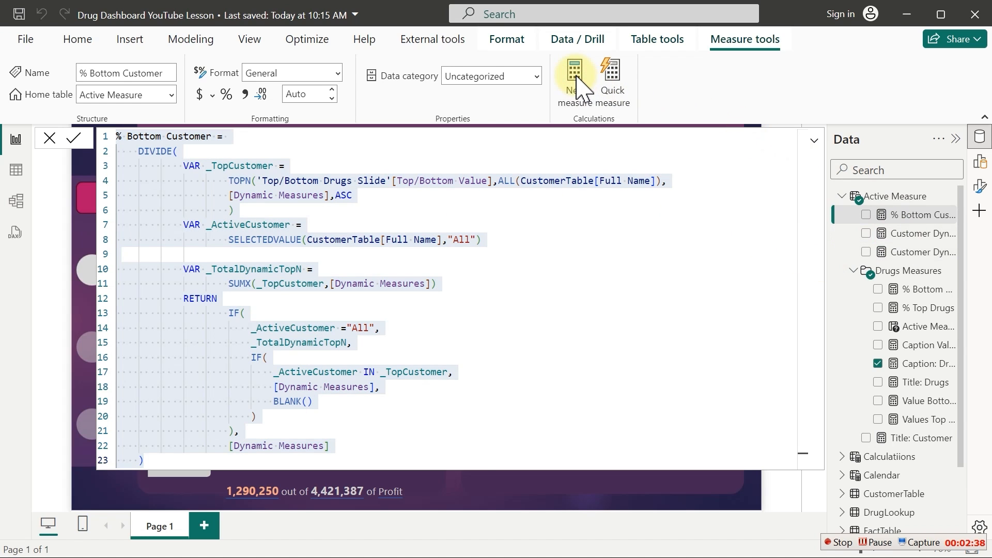
left_click(577, 77)
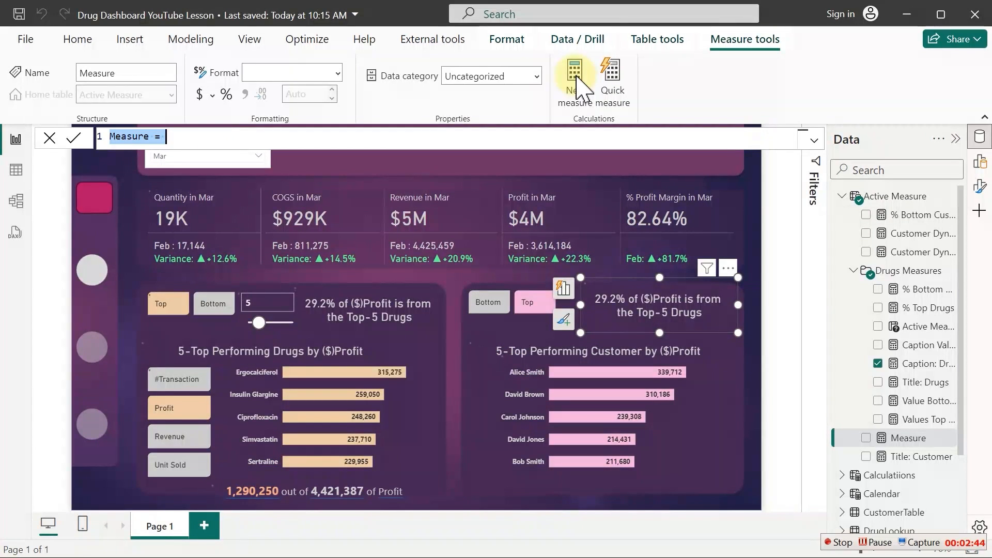
key("ctrl+a")
key("ctrl+v")
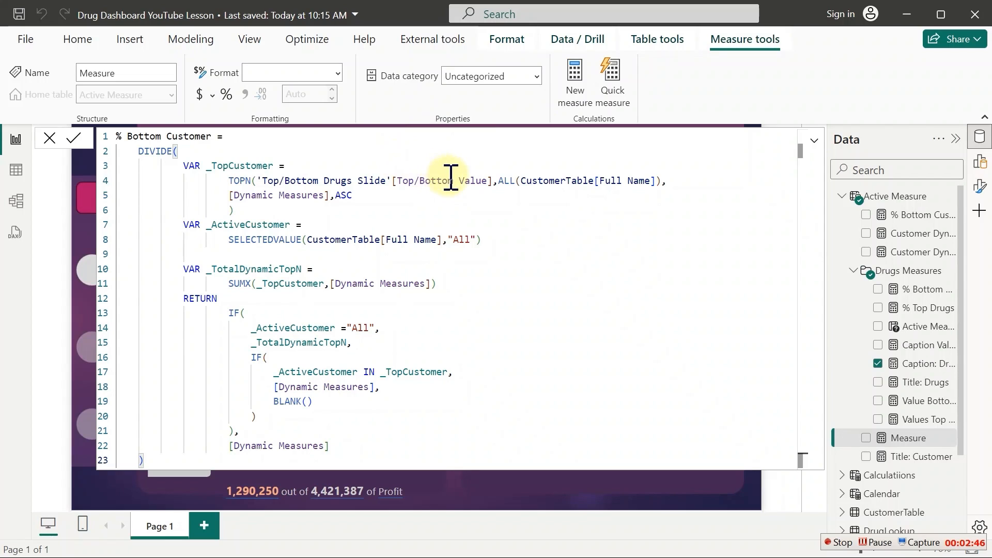
double_click(191, 136)
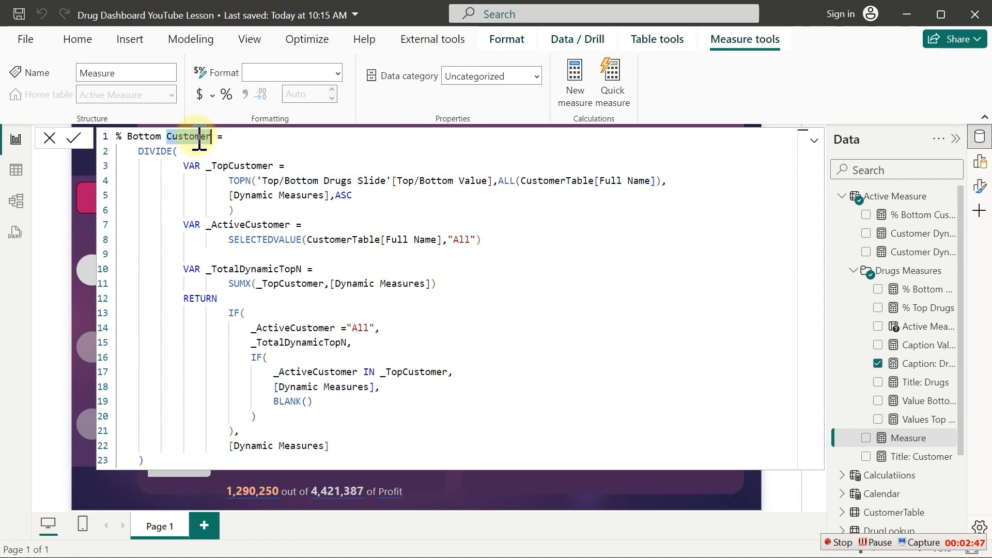
double_click(149, 136)
type("Top")
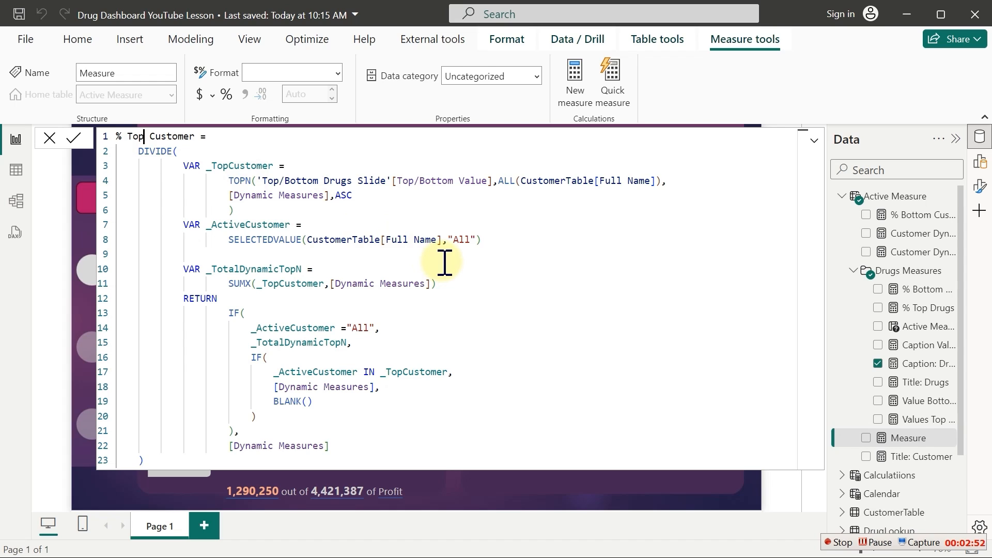
Set the TOPN sort order in the % Top Customer formula to DESC and commit the measure
double_click(345, 196)
key("BackSpace")
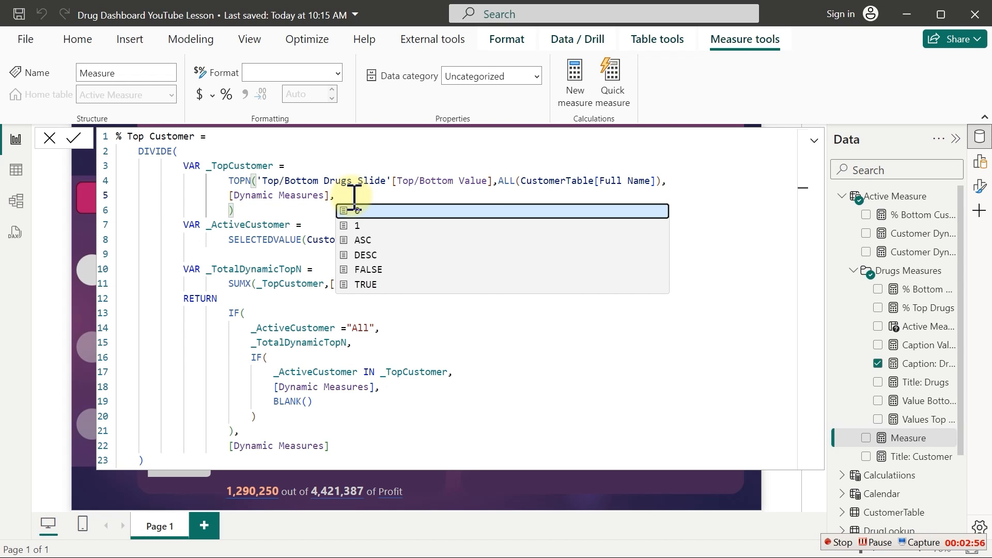
key("Down")
key("Down")
key("Down")
key("Tab")
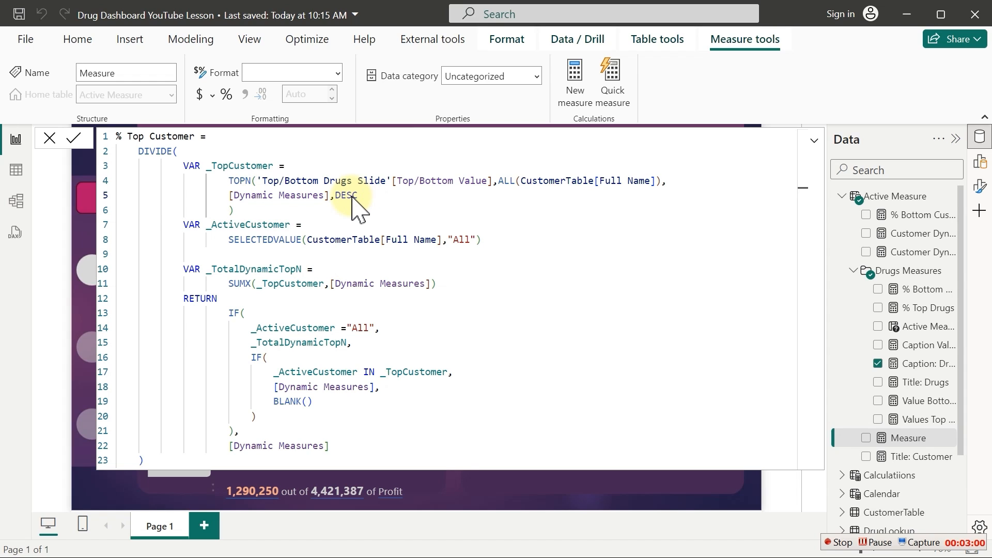
key("Return")
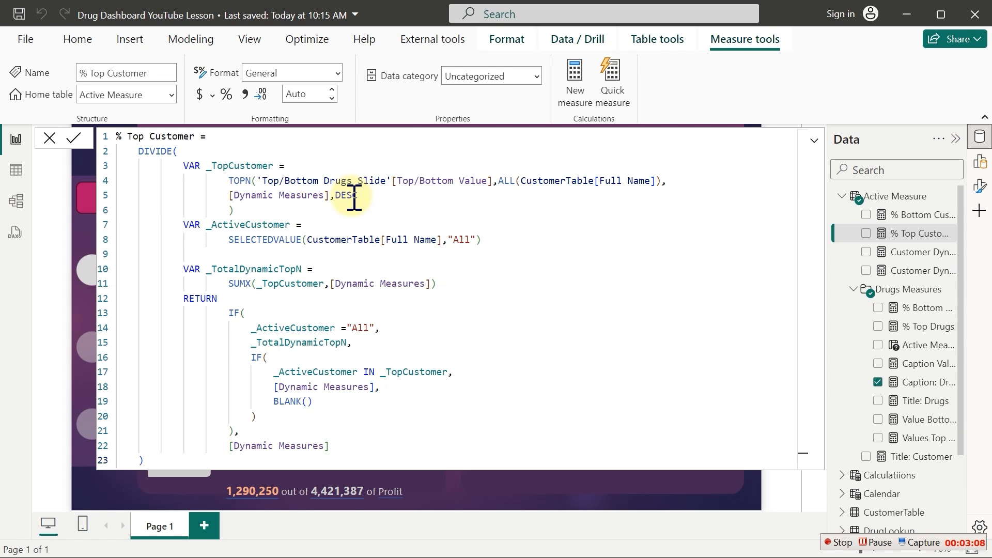
left_click(537, 496)
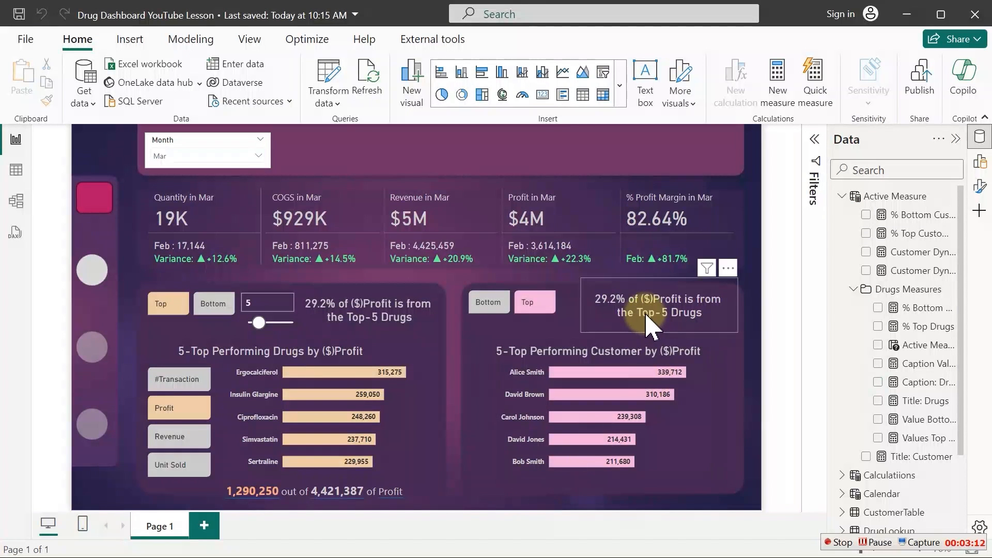
Copy the Caption: Drug formula into a new measure and name it Caption: Customer
left_click(646, 323)
left_click(878, 382)
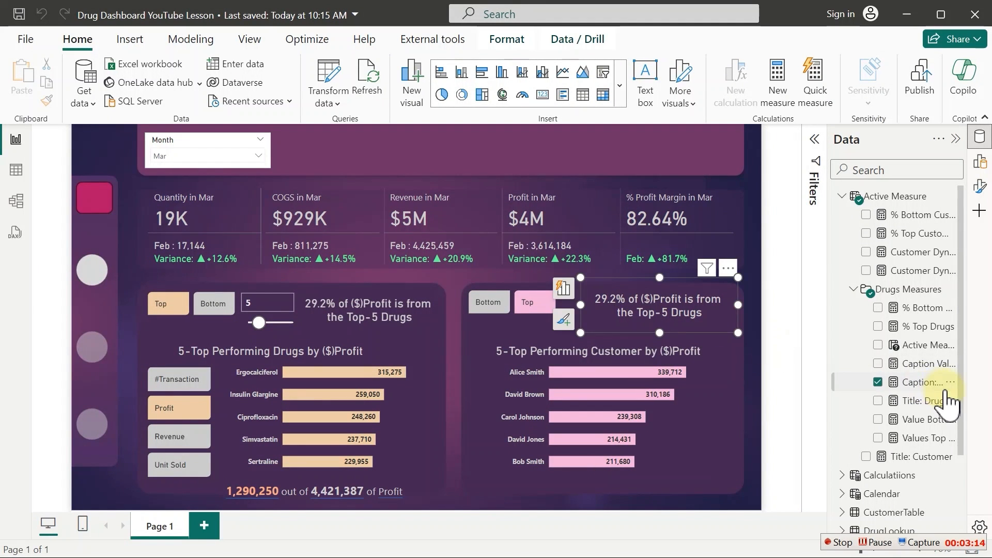
left_click(911, 384)
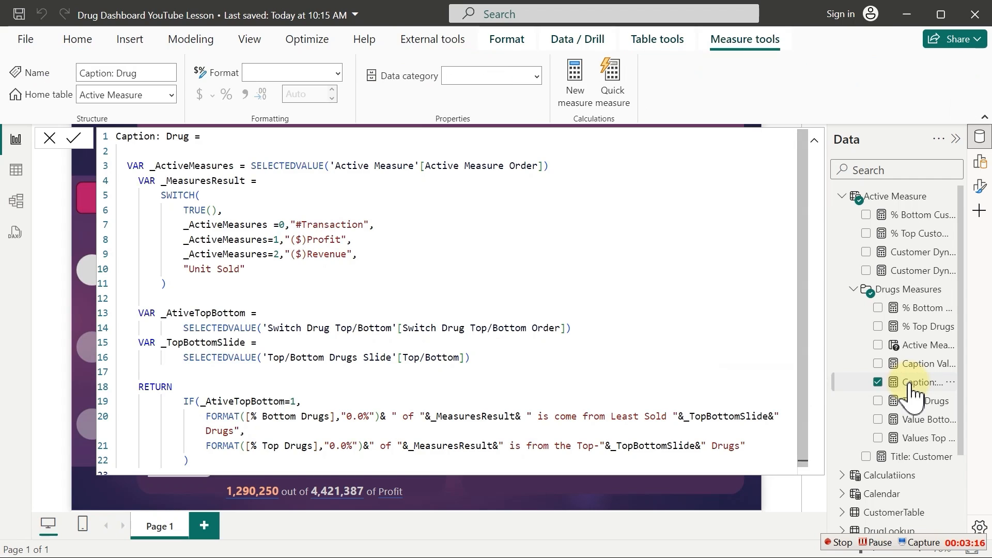
left_click(469, 298)
key("ctrl+a")
key("ctrl+c")
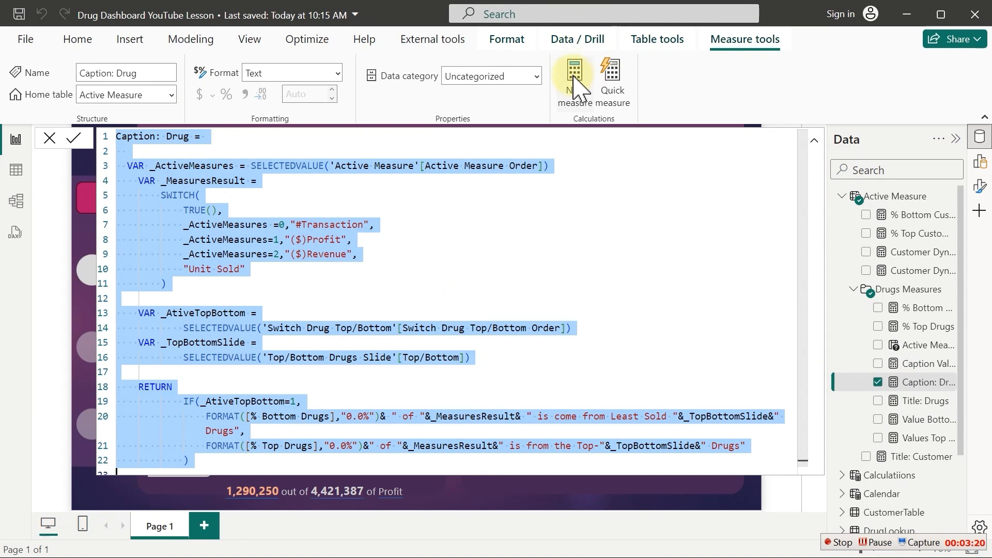
left_click(890, 233)
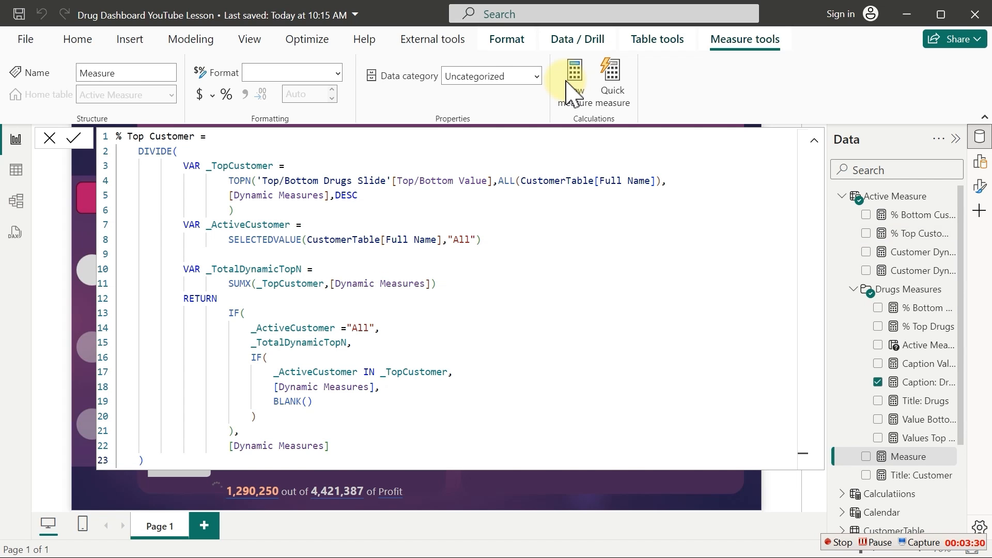
key("ctrl+v")
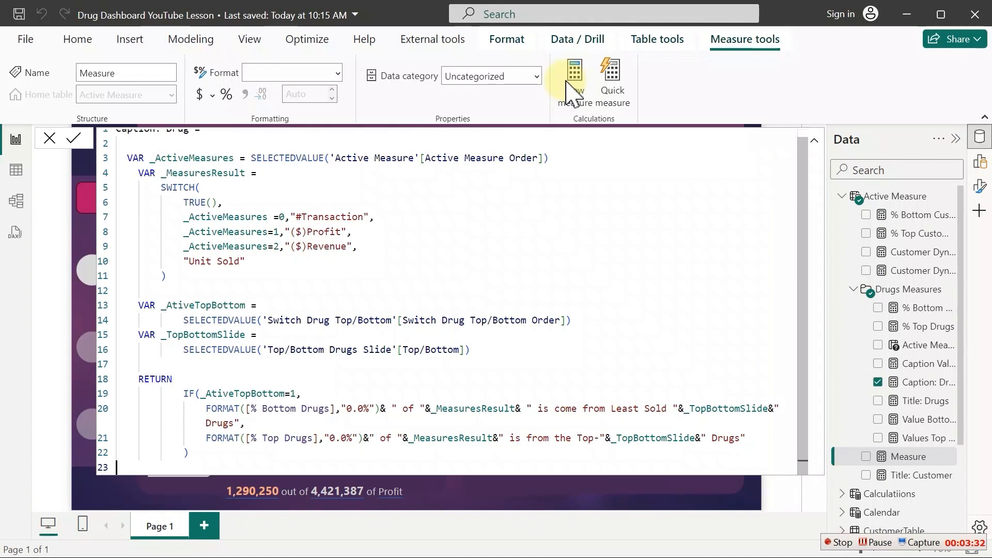
left_click_drag(803, 248, 792, 151)
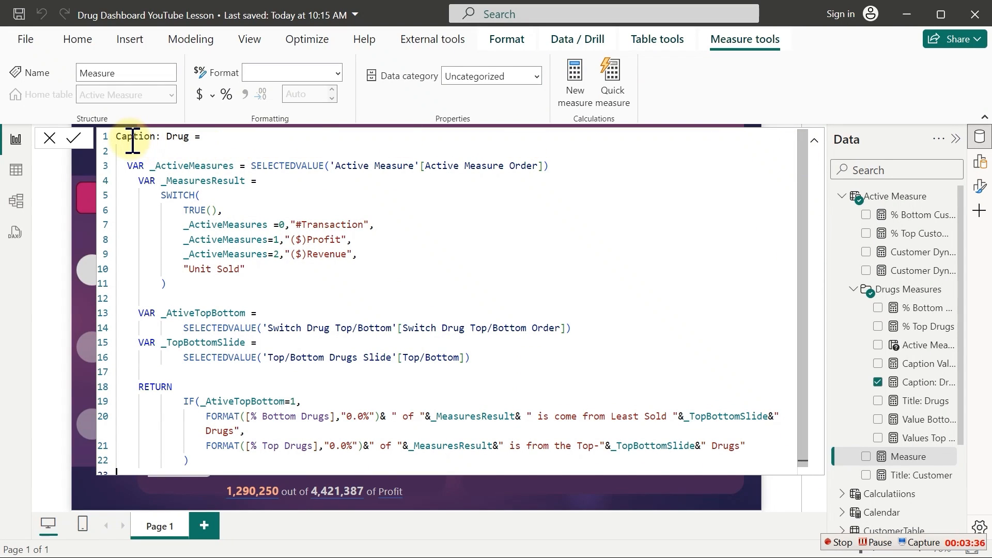
double_click(177, 137)
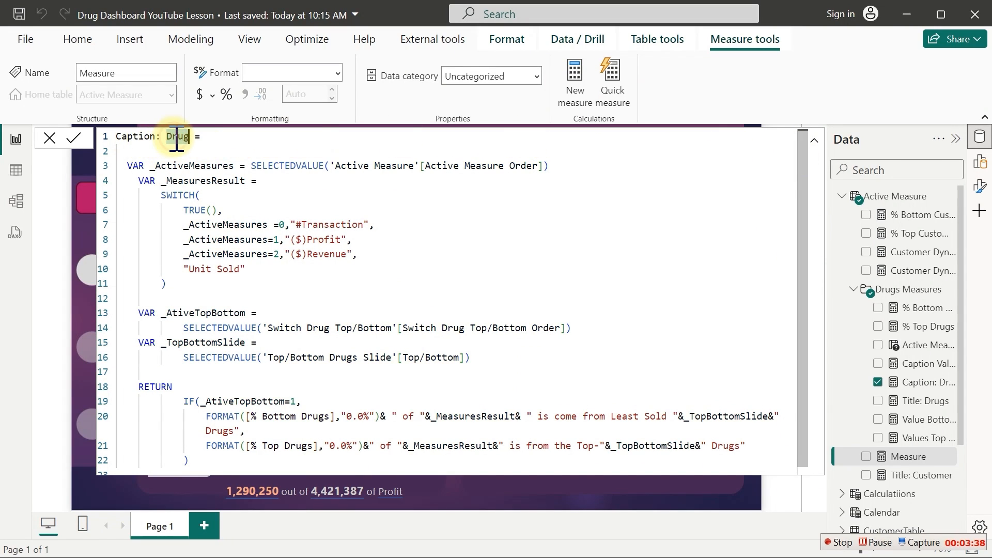
type("Cusstome")
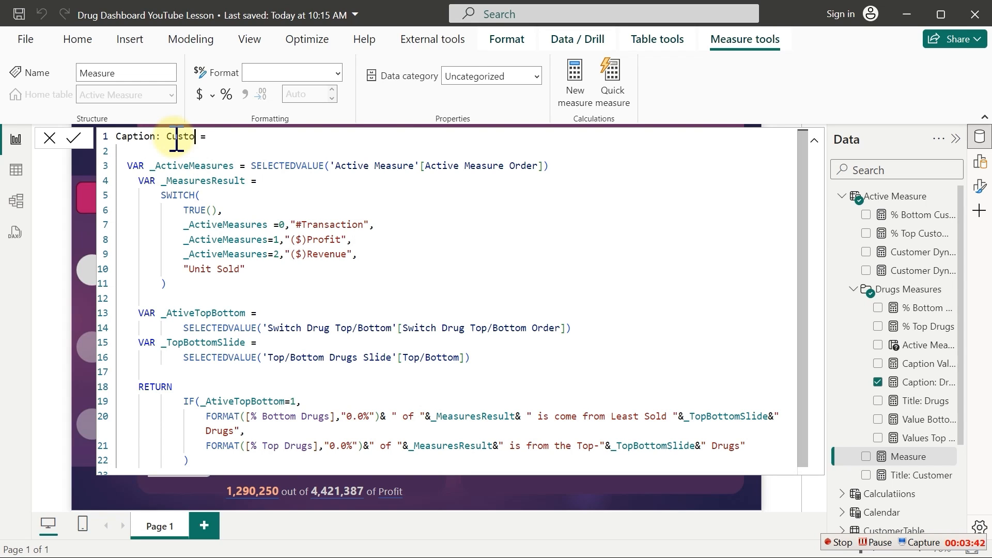
left_click(326, 253)
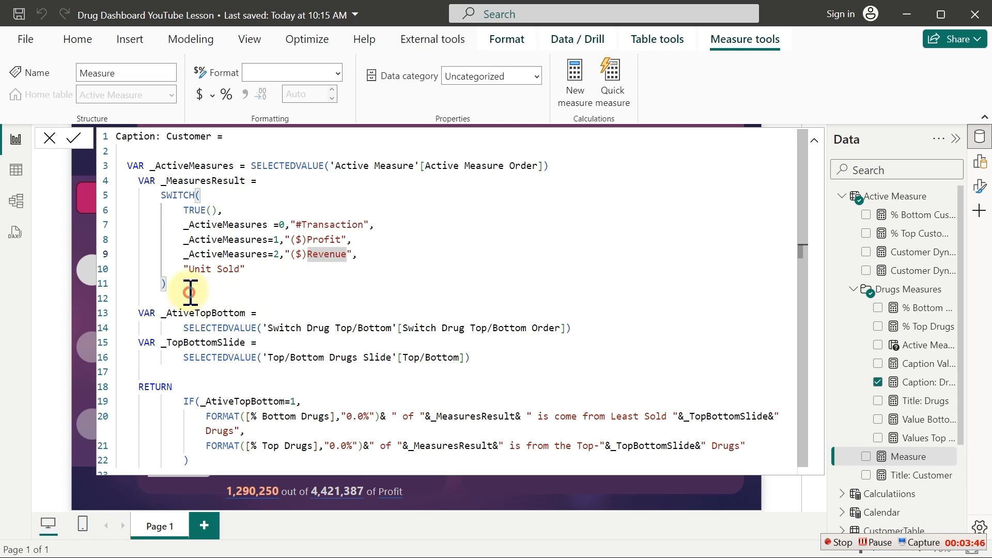
Make the _AtiveTopBottom variable read 'Switch Customer Top/Bottom'[Switch Customer Top/Bottom Order] inside SELECTEDVALUE
left_click_drag(190, 288, 126, 166)
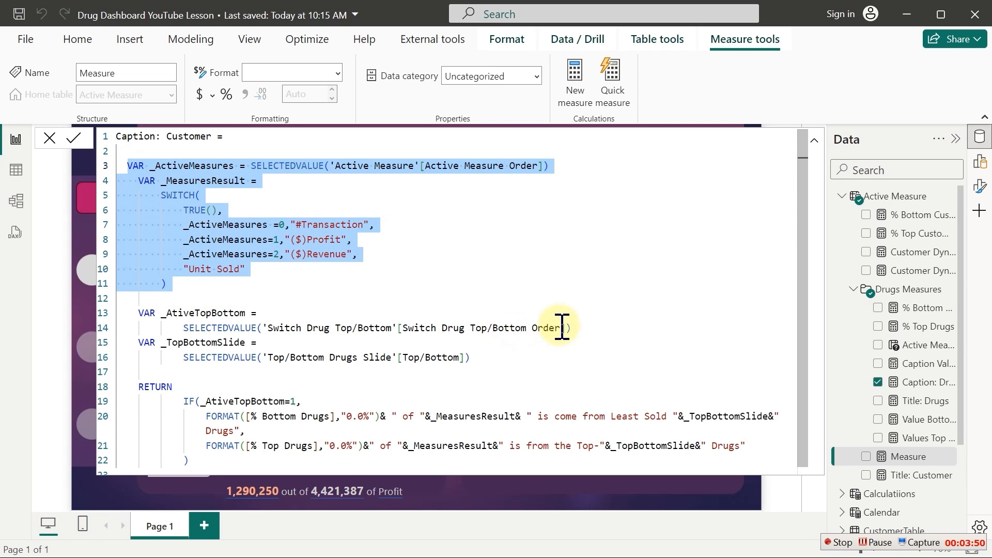
left_click_drag(567, 328, 276, 339)
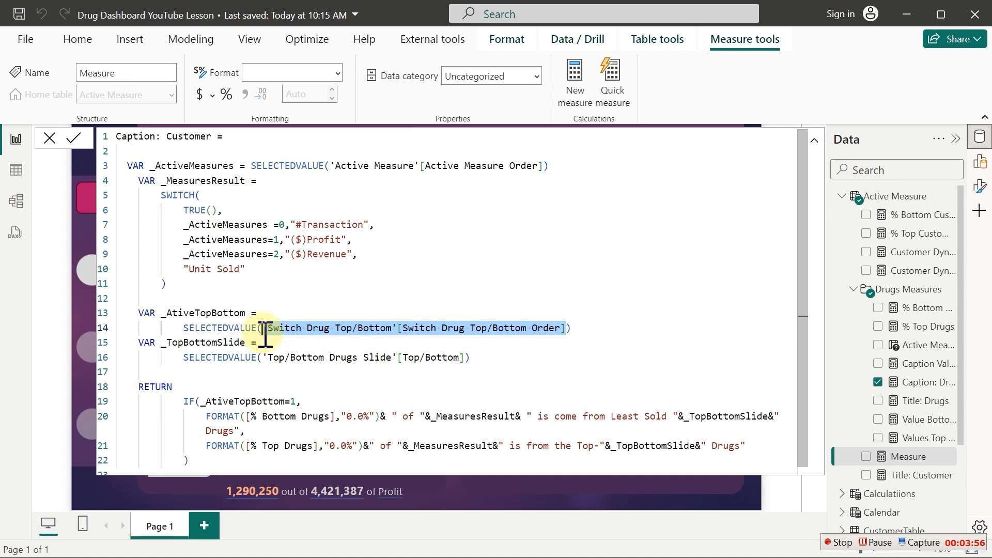
key("BackSpace")
type("SELECTEDVALUE(S")
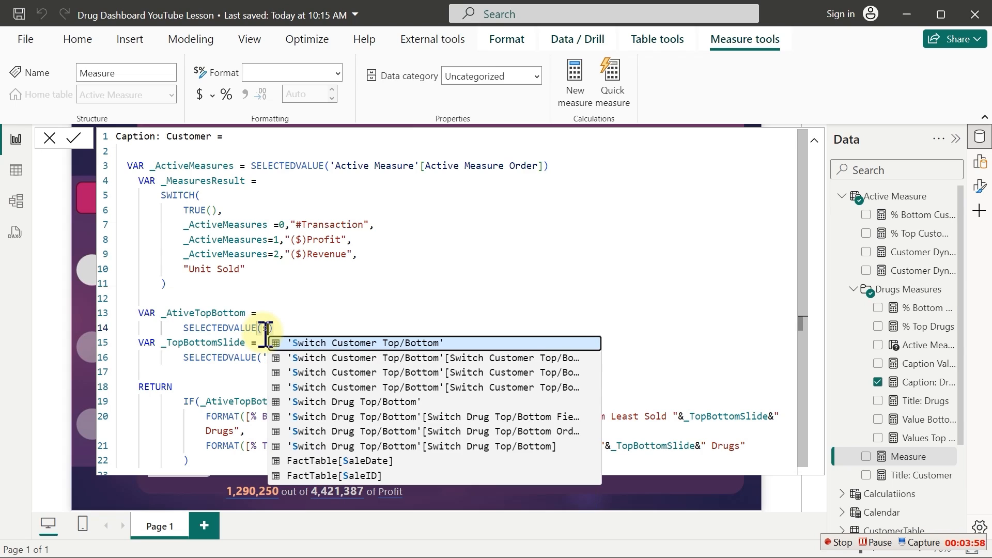
key("Down")
key("Down")
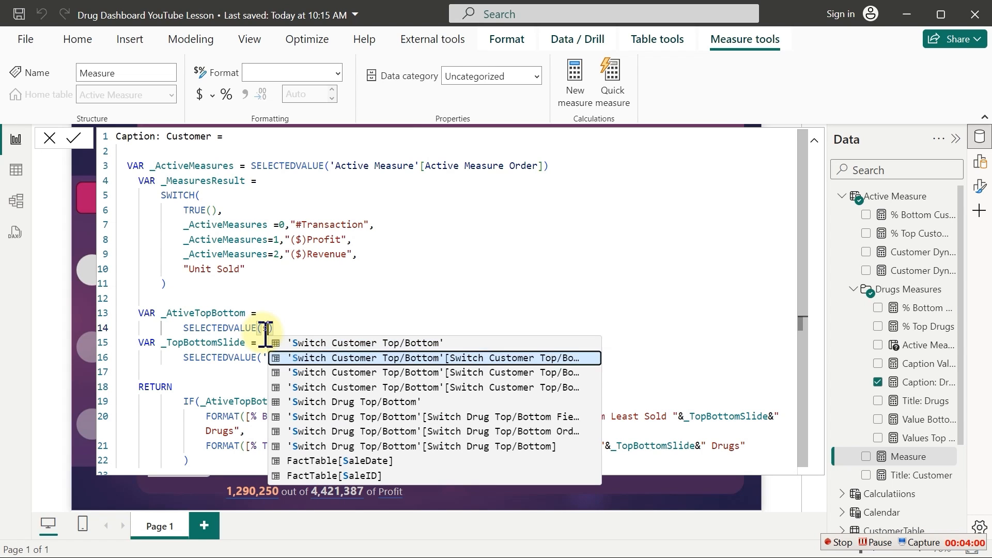
key("Tab")
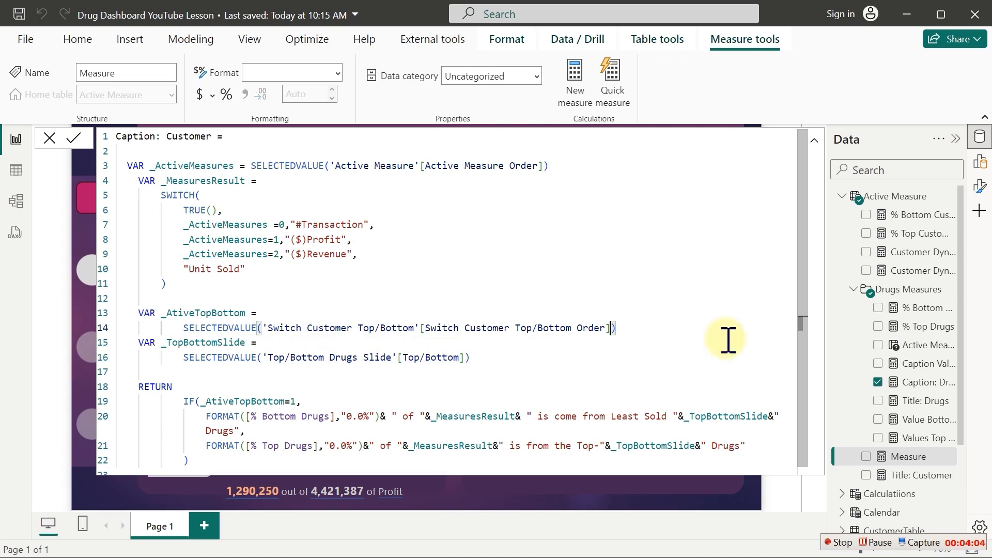
Set the IF condition to _AtiveTopBottom=0, replace "Drugs" with "Customer" in both caption texts, and commit the measure
scroll(806, 388, "down", 1)
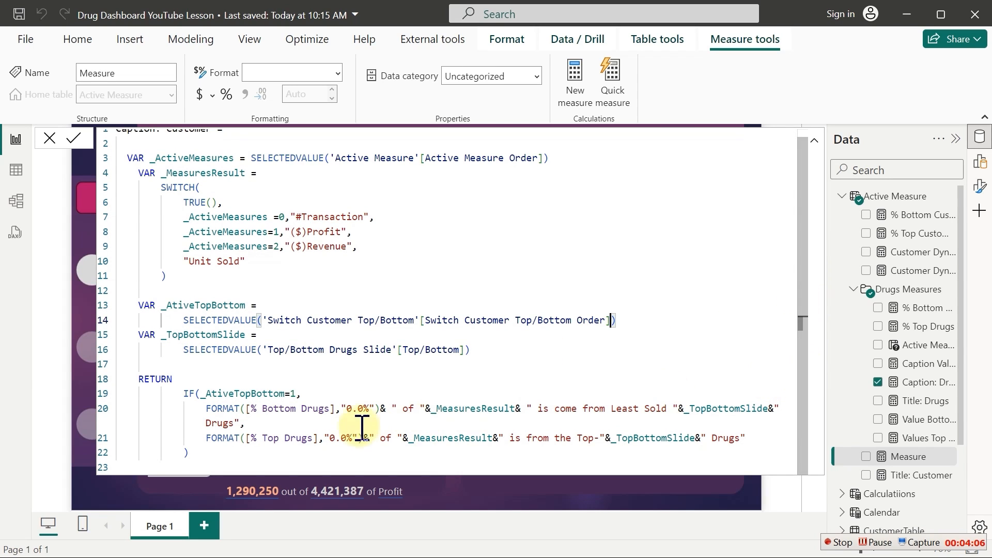
left_click(298, 393)
key("BackSpace")
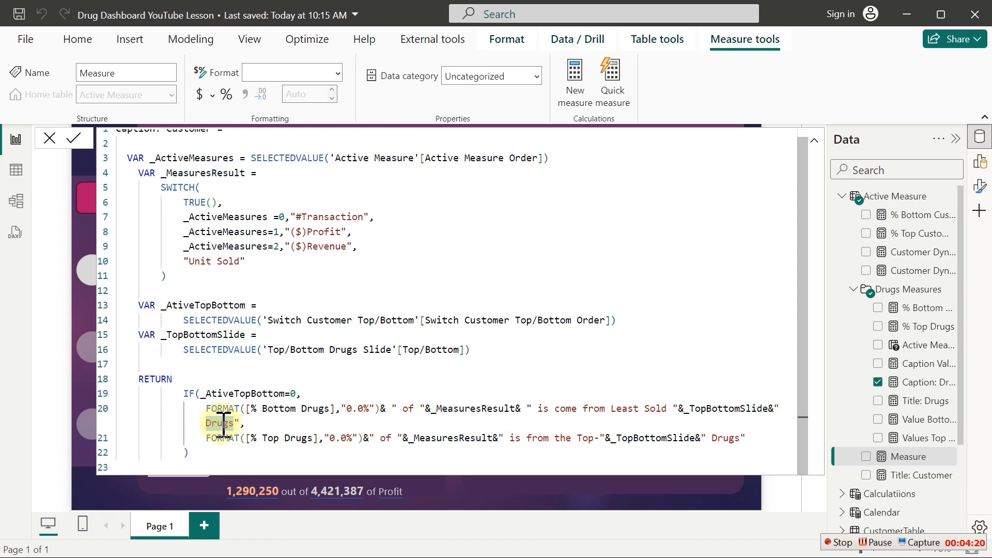
type("Customer")
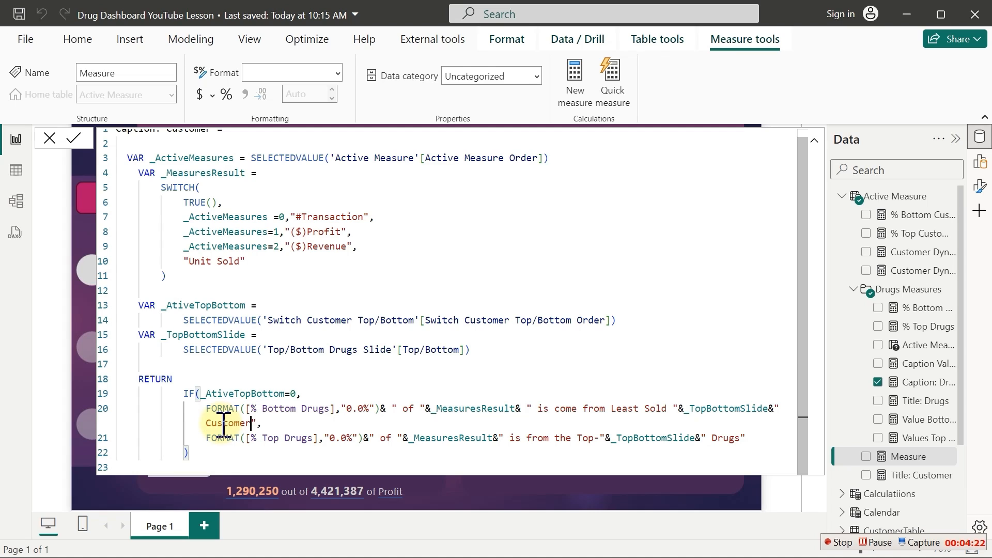
double_click(725, 438)
type("Custome")
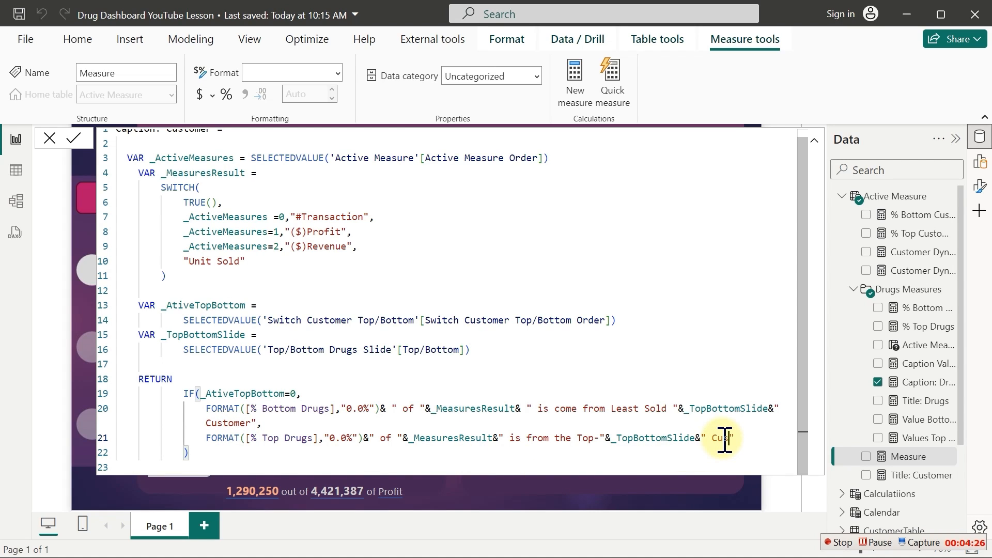
left_click(617, 394)
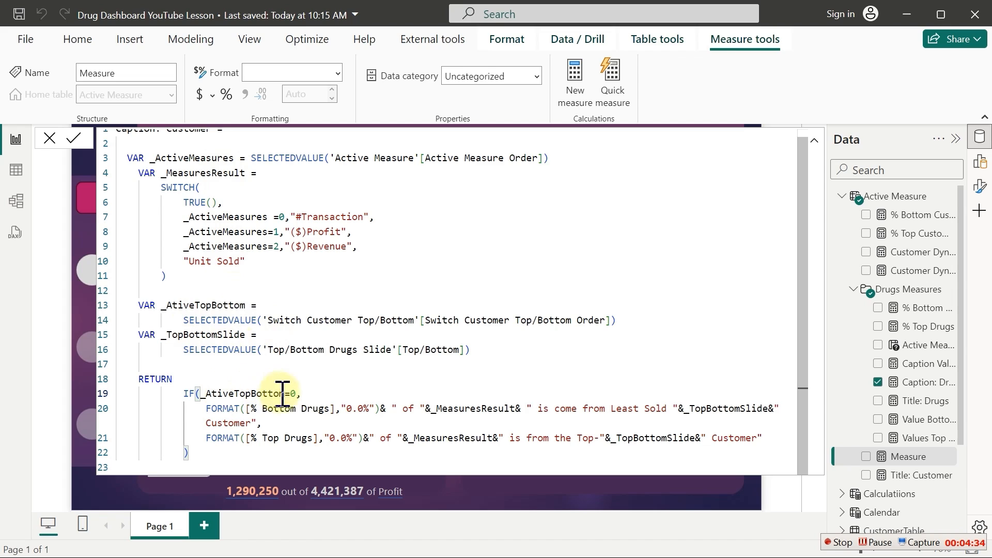
left_click(391, 387)
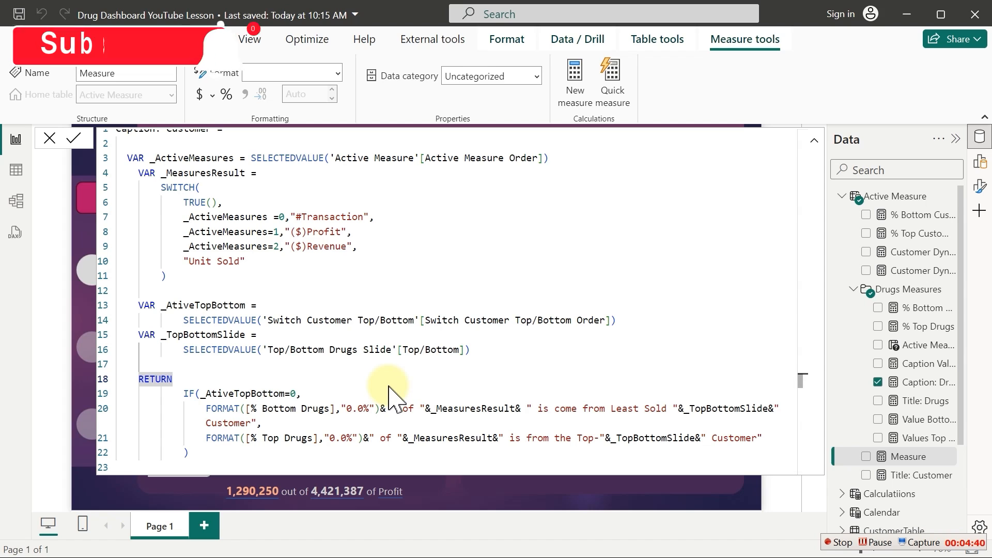
key("Return")
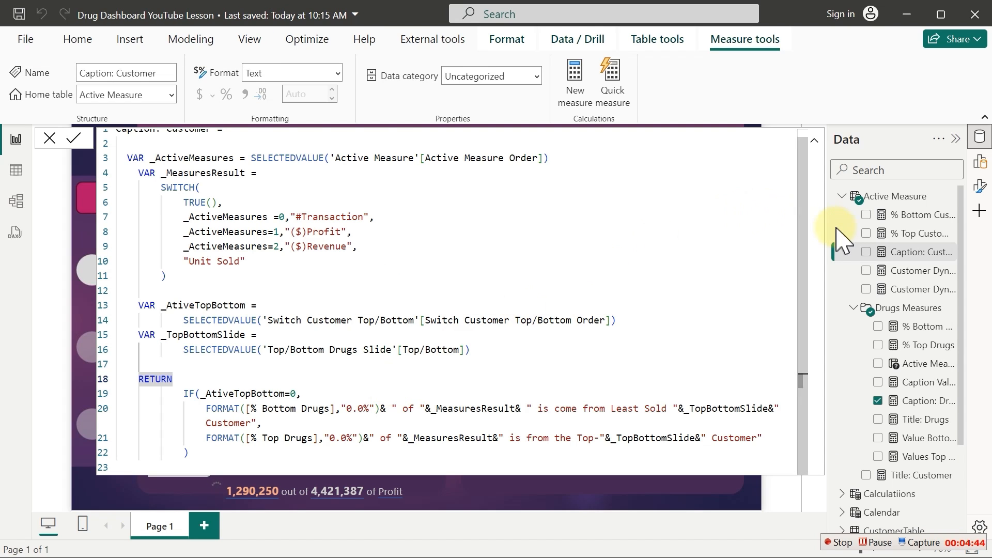
Save the report and replace the Caption: Drug measure with Caption: Customer in the card above the customer chart
left_click(656, 497)
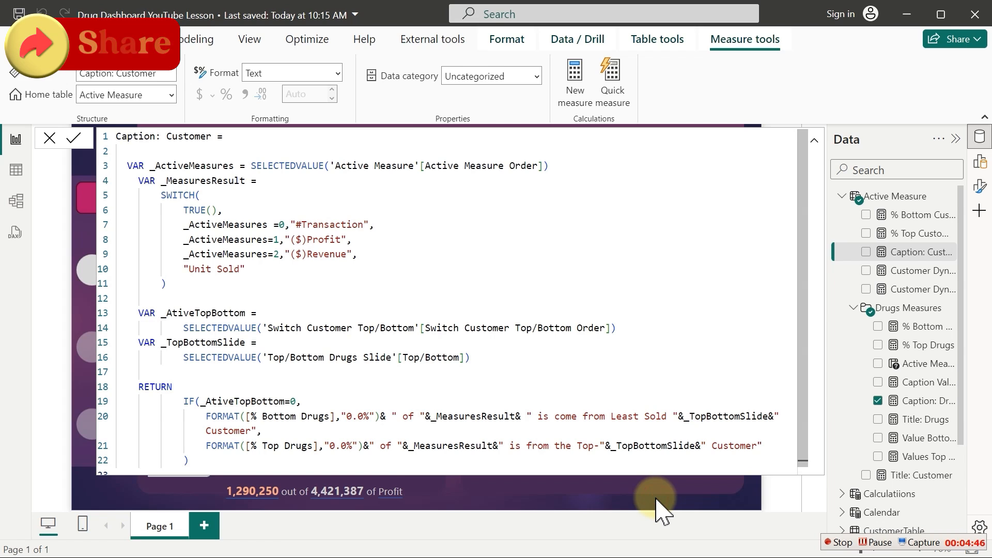
key("ctrl+s")
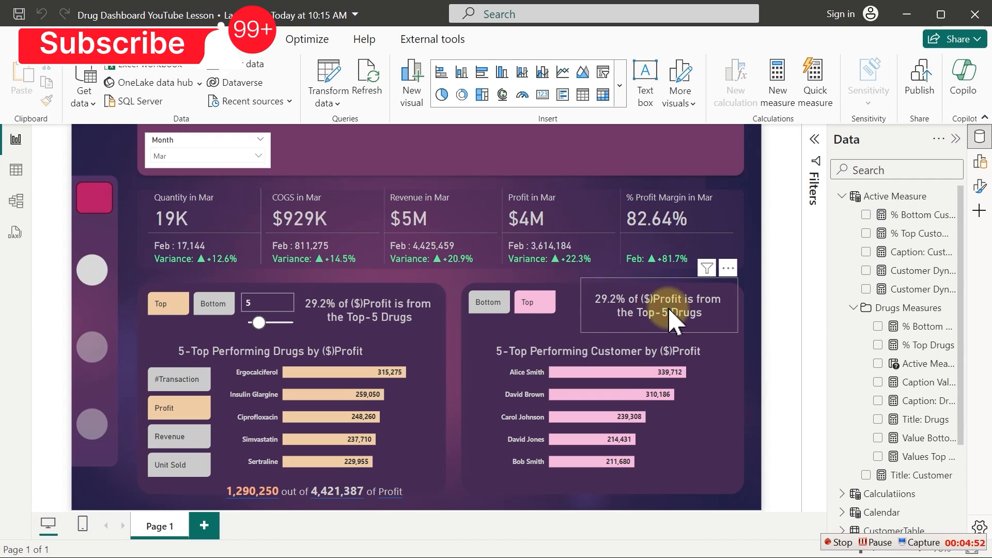
left_click(667, 316)
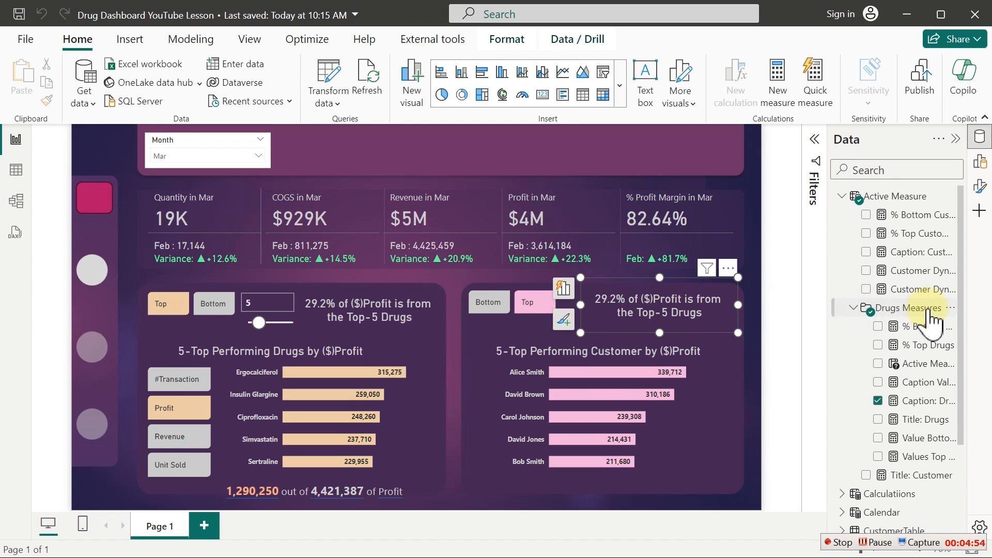
left_click(877, 401)
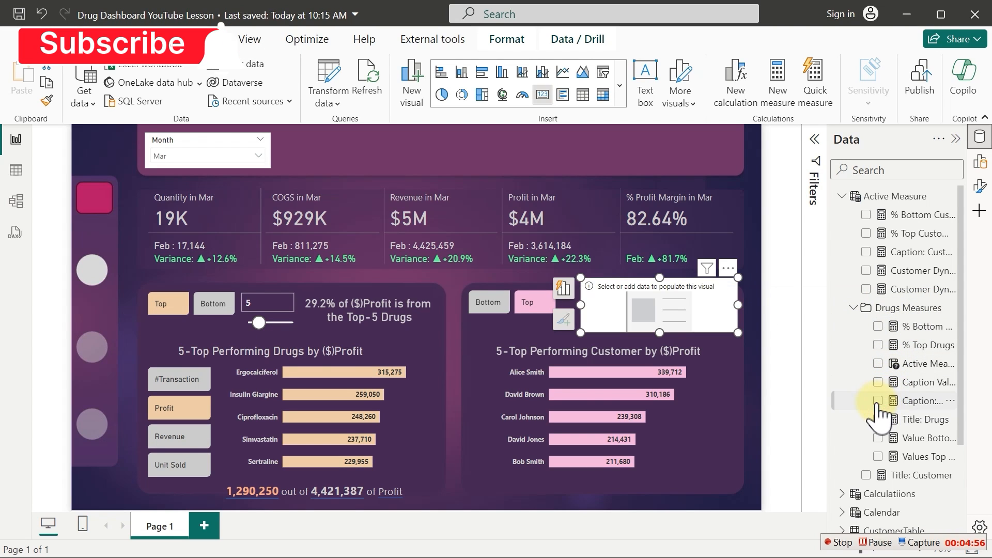
left_click(866, 253)
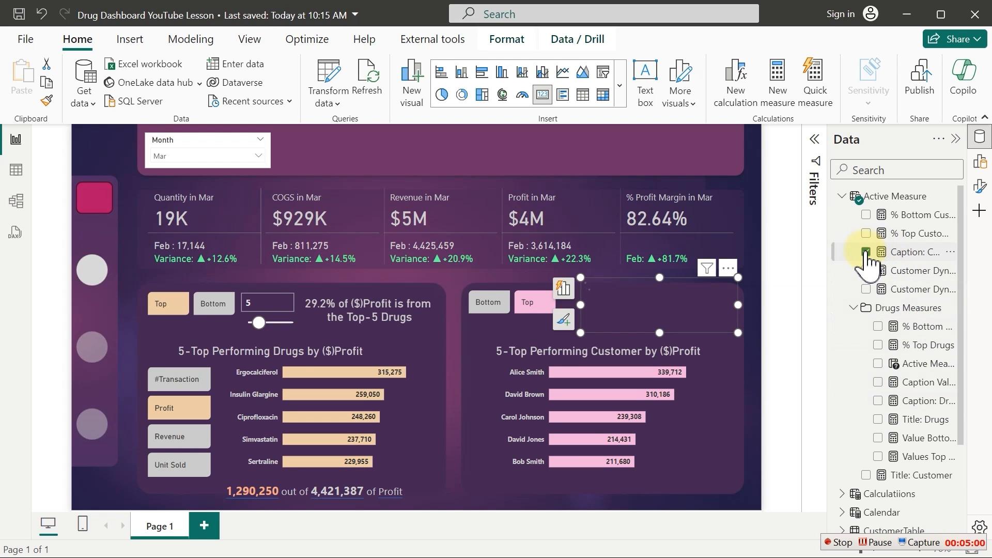
left_click(565, 165)
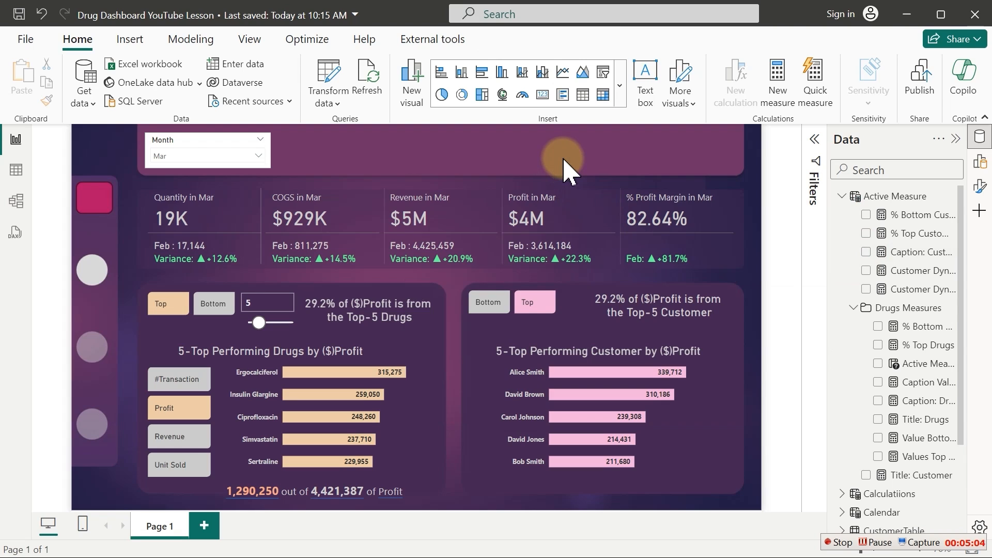
Switch the customer and drug charts to Bottom and back to Top to compare their captions
left_click(496, 303)
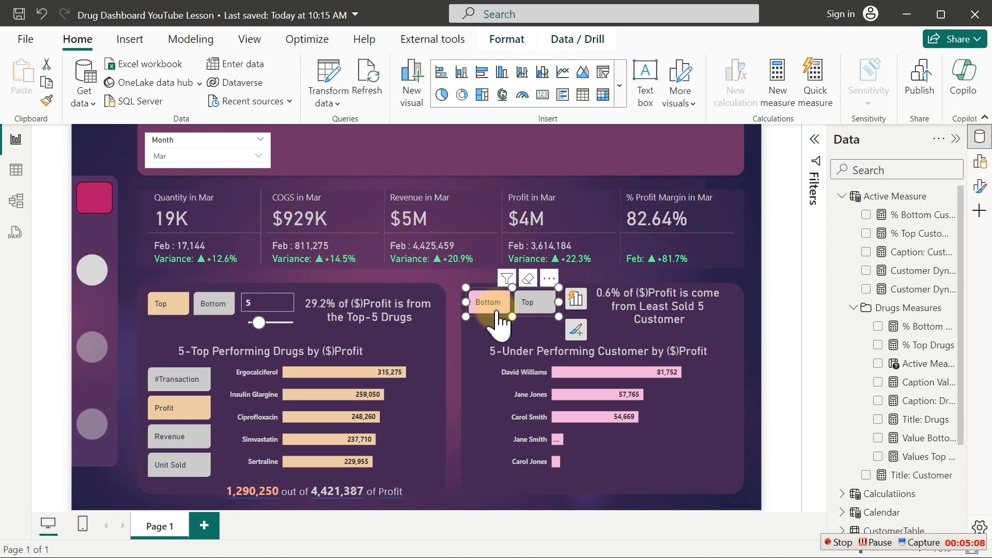
left_click(323, 318)
left_click(215, 309)
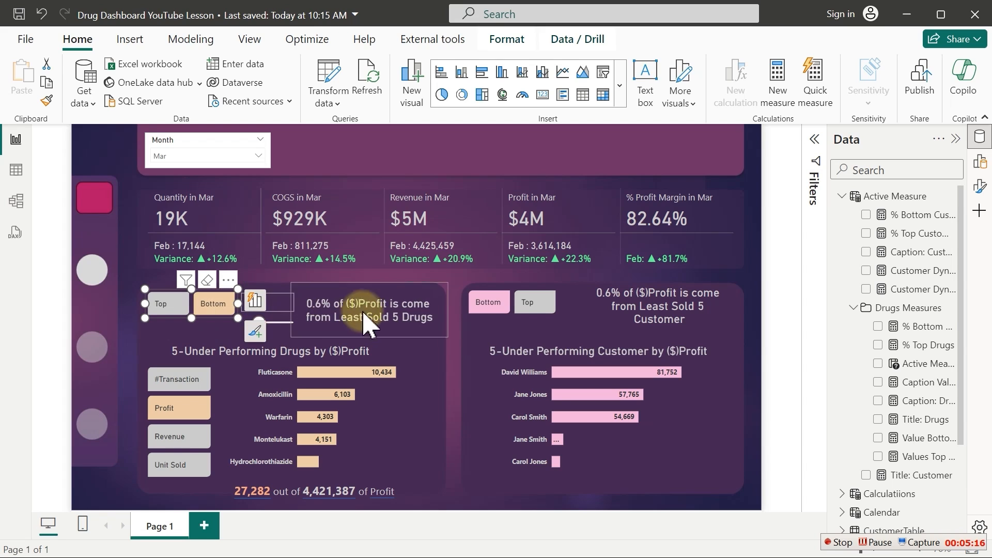
left_click(536, 309)
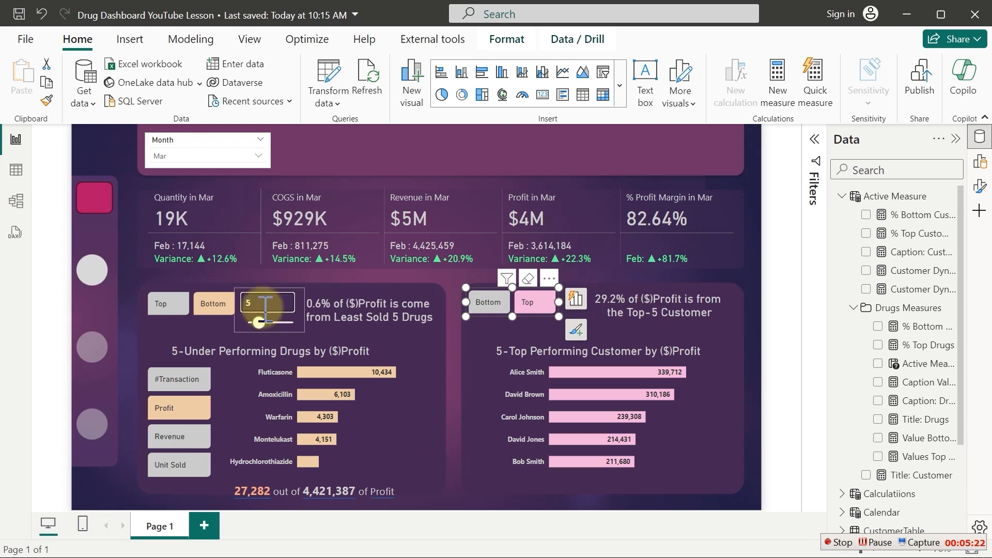
left_click(158, 304)
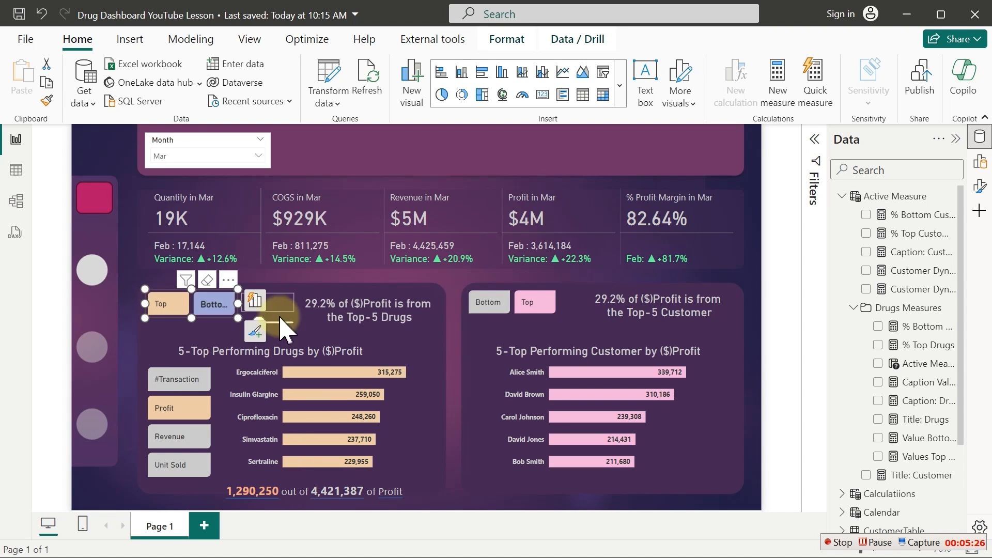
Replace [% Bottom Drugs] with [% Bottom Customer] in the first FORMAT expression of the Caption: Customer formula
left_click(662, 323)
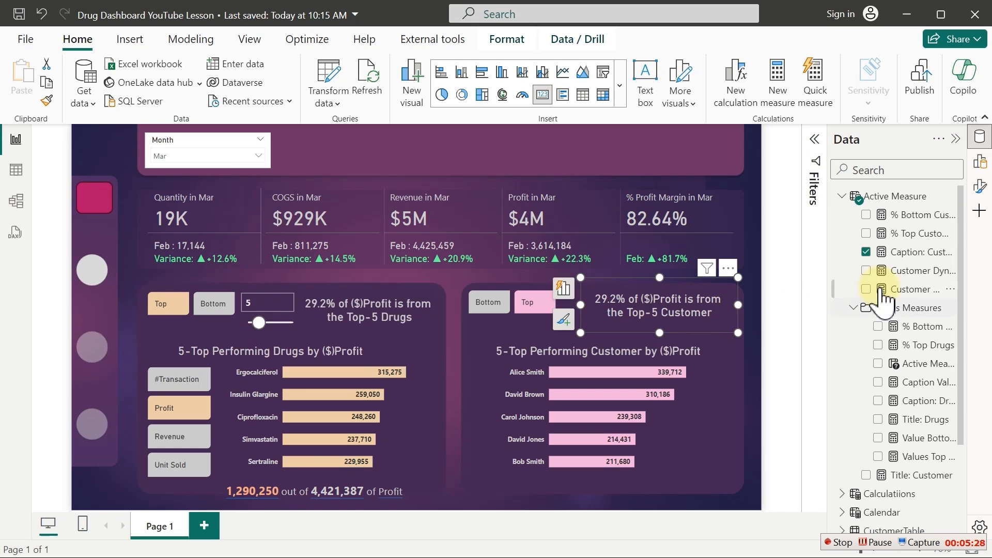
left_click(927, 253)
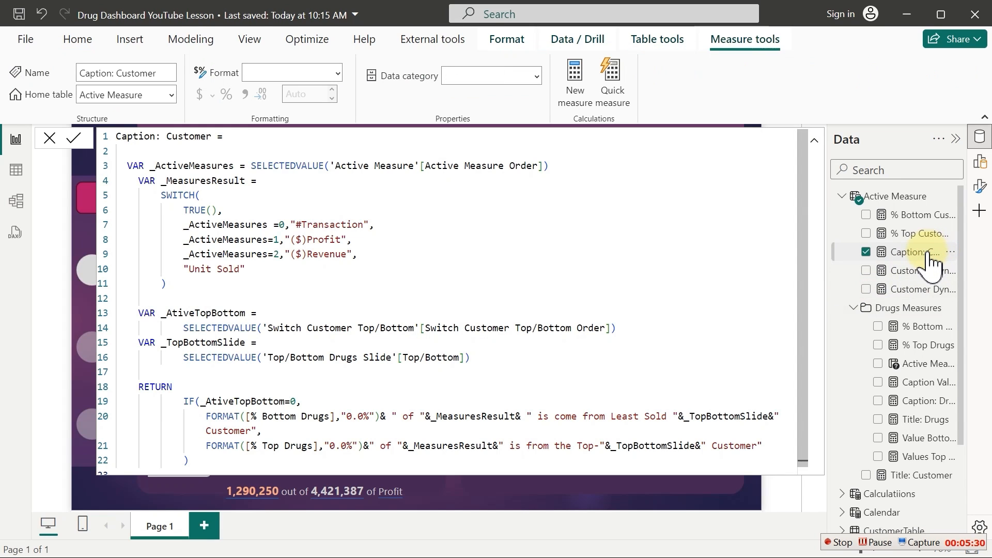
left_click_drag(805, 292, 814, 364)
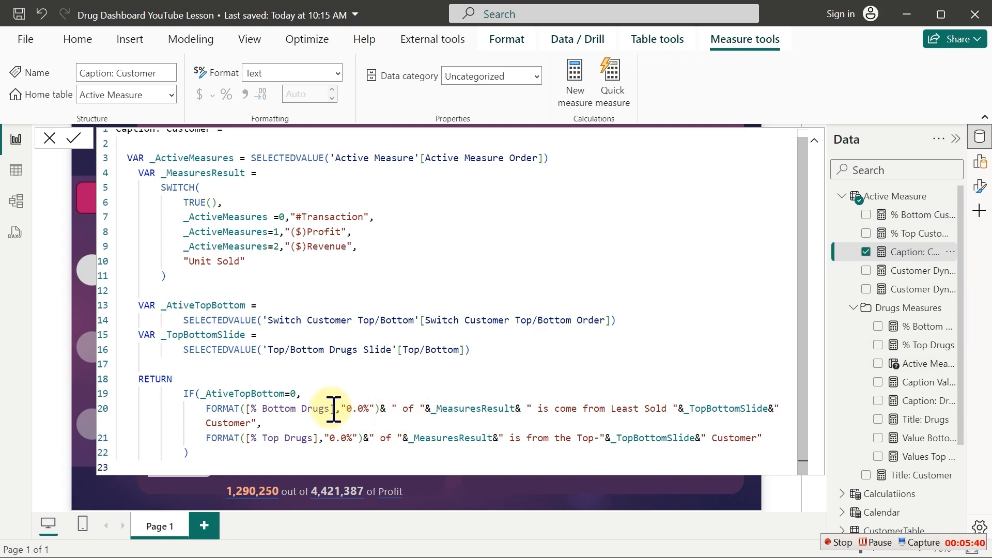
left_click_drag(337, 409, 254, 410)
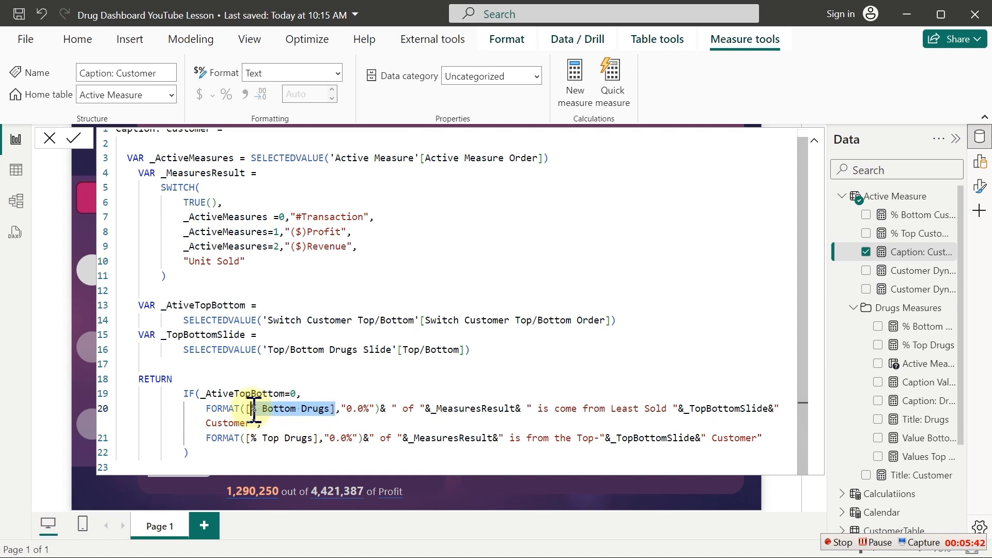
key("BackSpace")
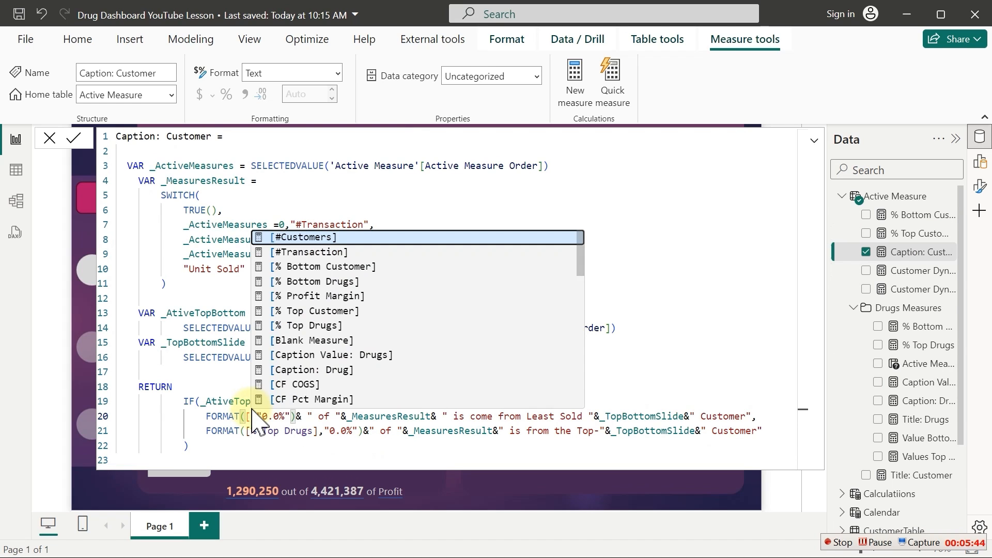
key("Down")
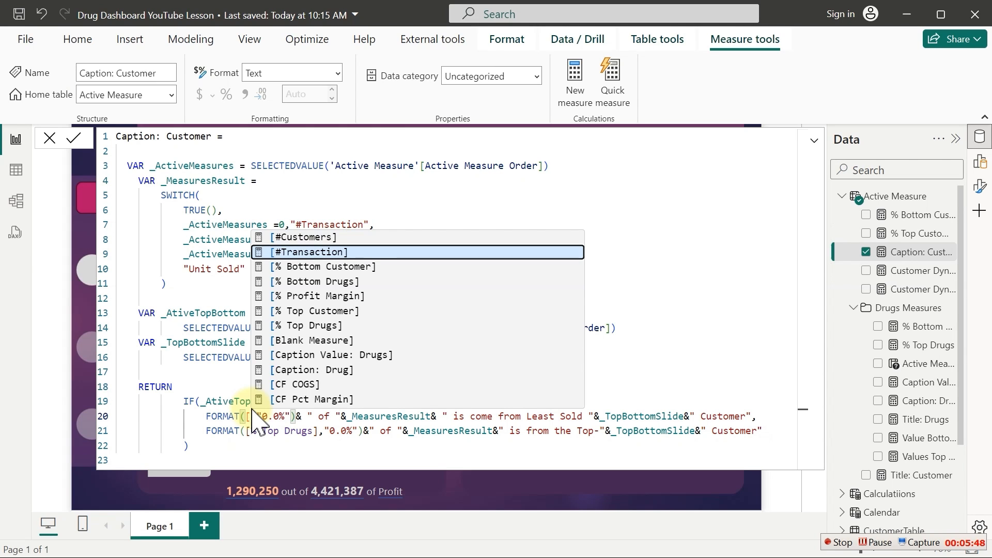
key("Down")
key("Tab")
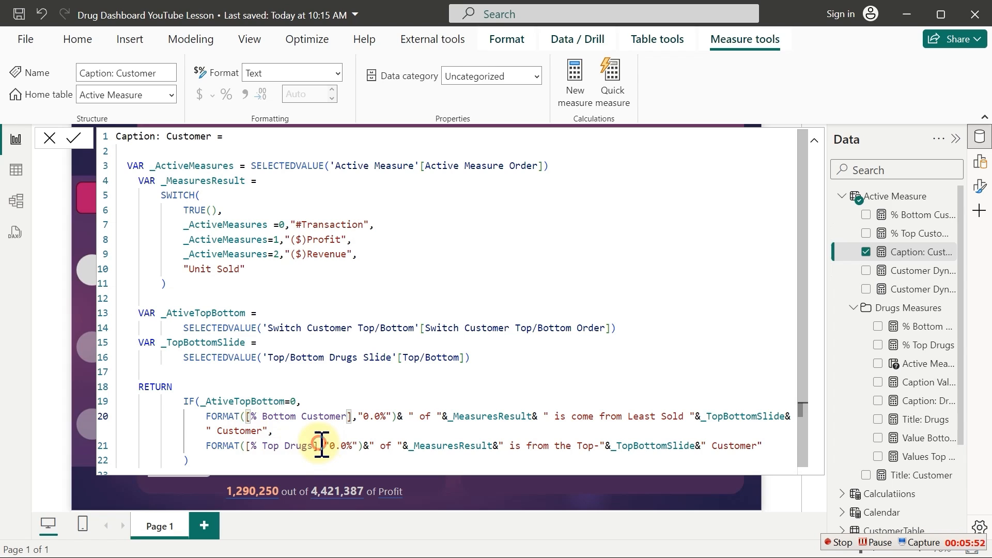
Replace [% Top Drugs] with [% Top Customer] in the second FORMAT expression and commit the Caption: Customer measure
left_click_drag(320, 448, 255, 448)
key("BackSpace")
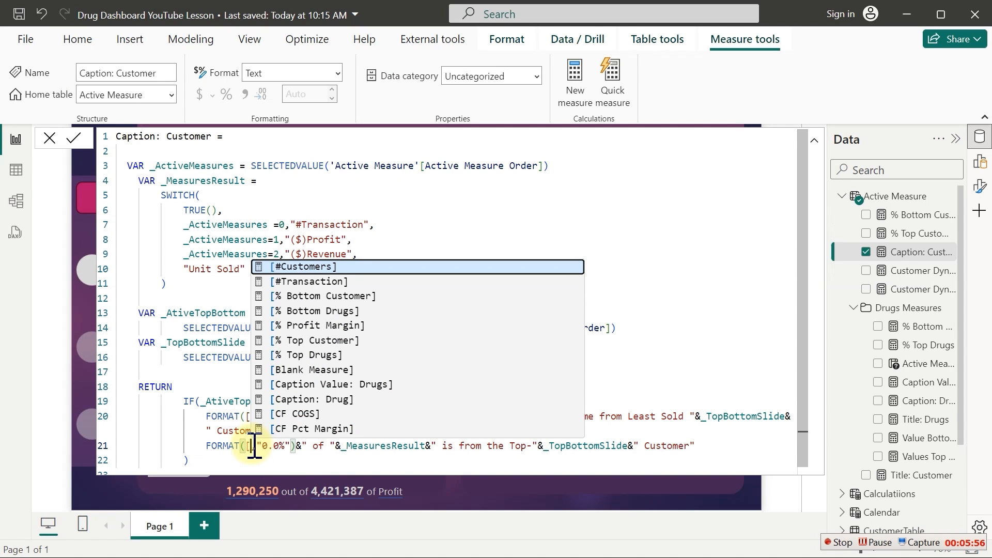
key("Down")
key("Down")
key("Down")
key("Down")
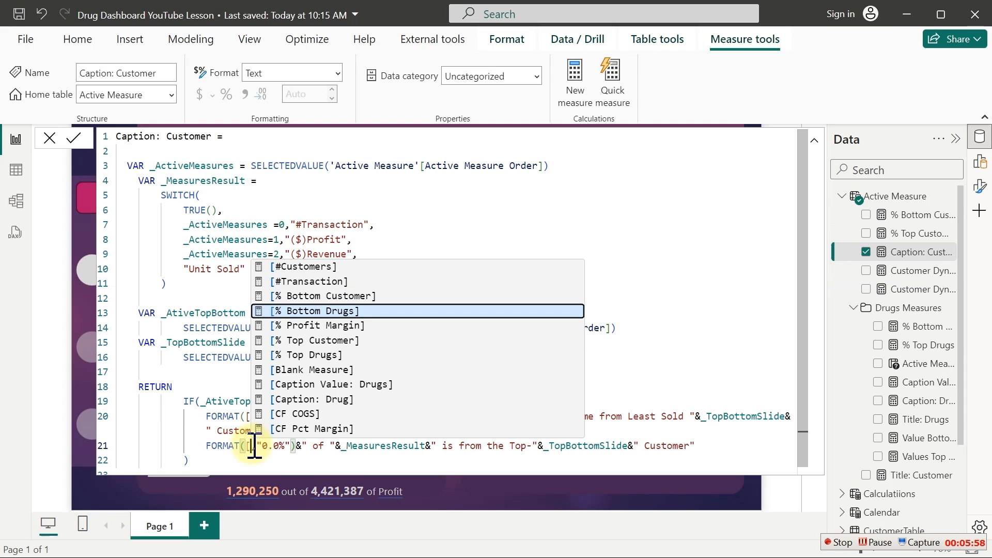
key("Down")
key("Tab")
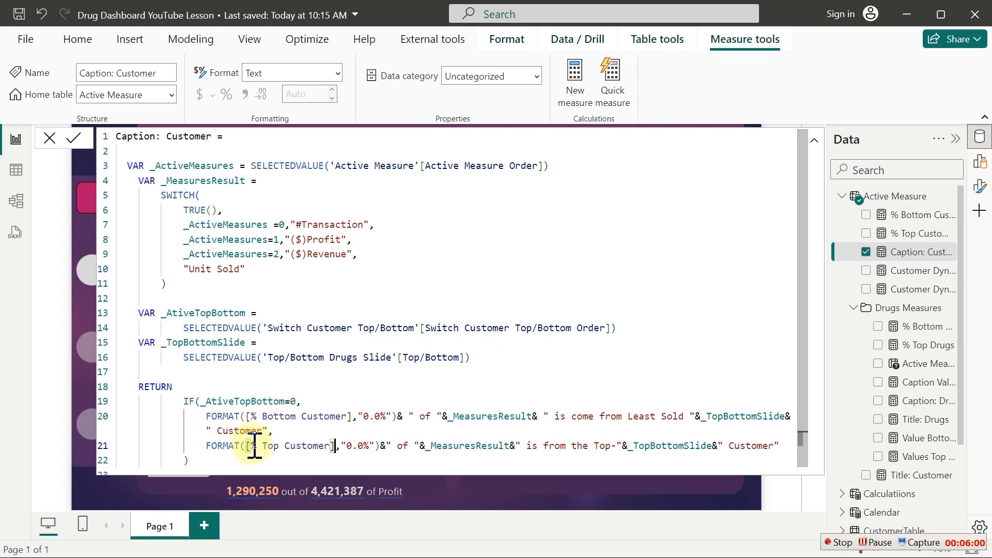
key("Return")
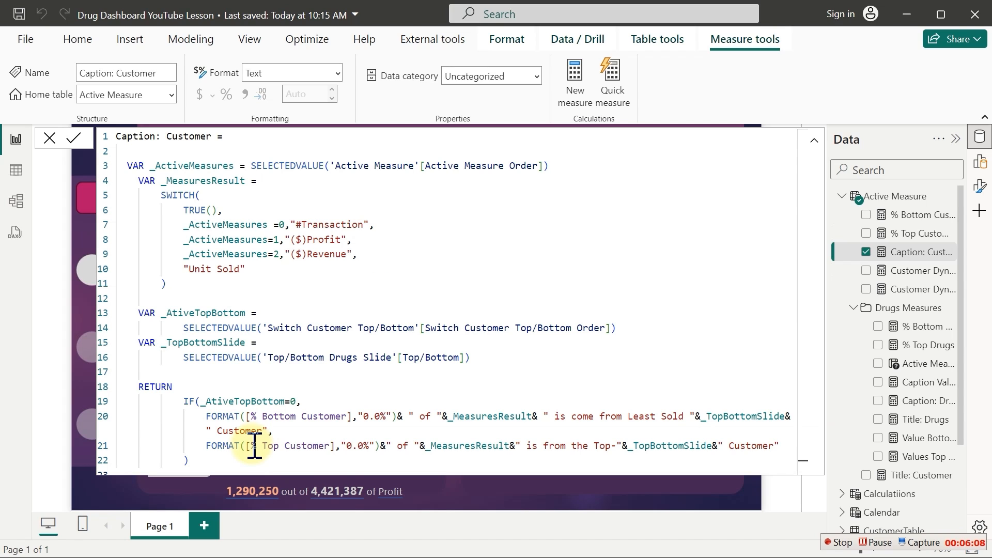
left_click(528, 498)
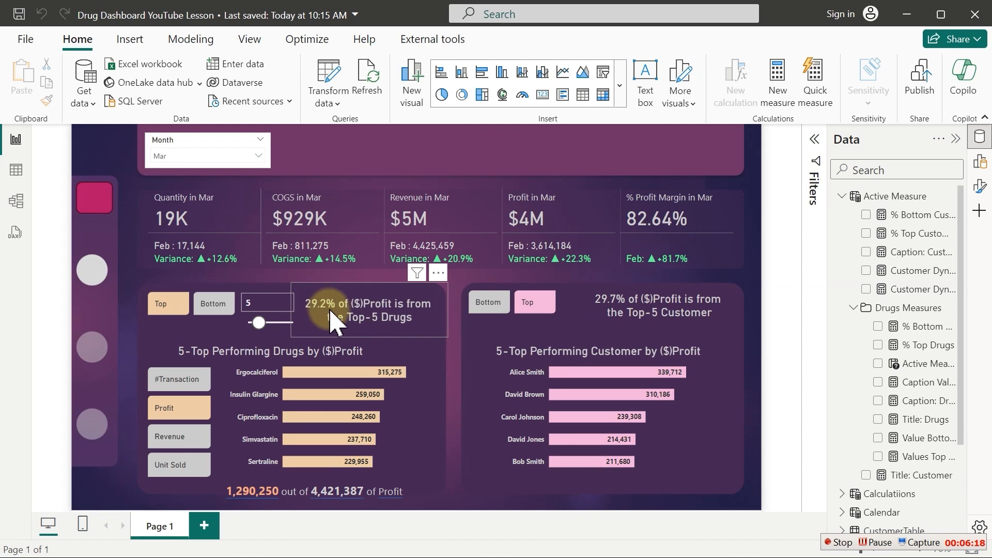
Switch the customer and drug charts to Bottom and compare the percentages in the two captions
left_click(498, 309)
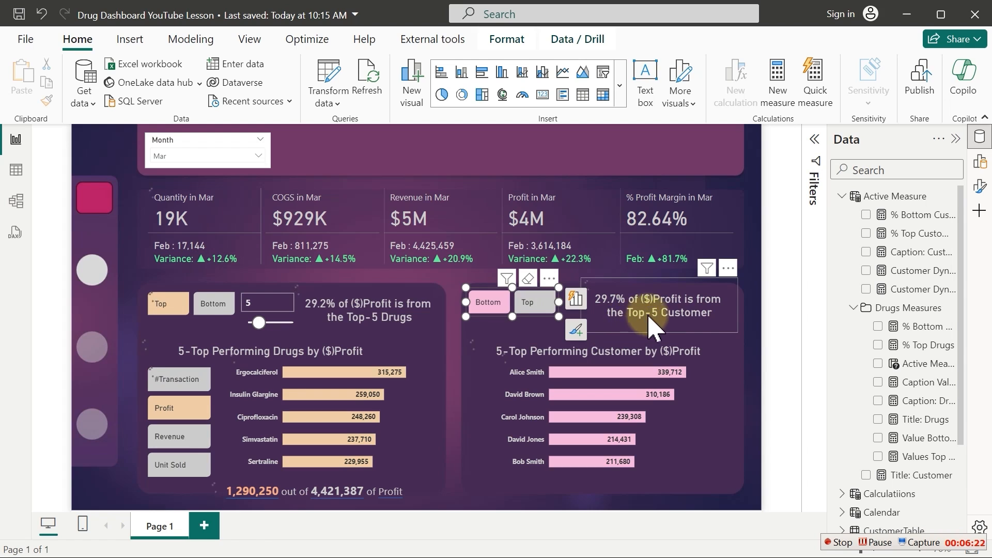
left_click(203, 301)
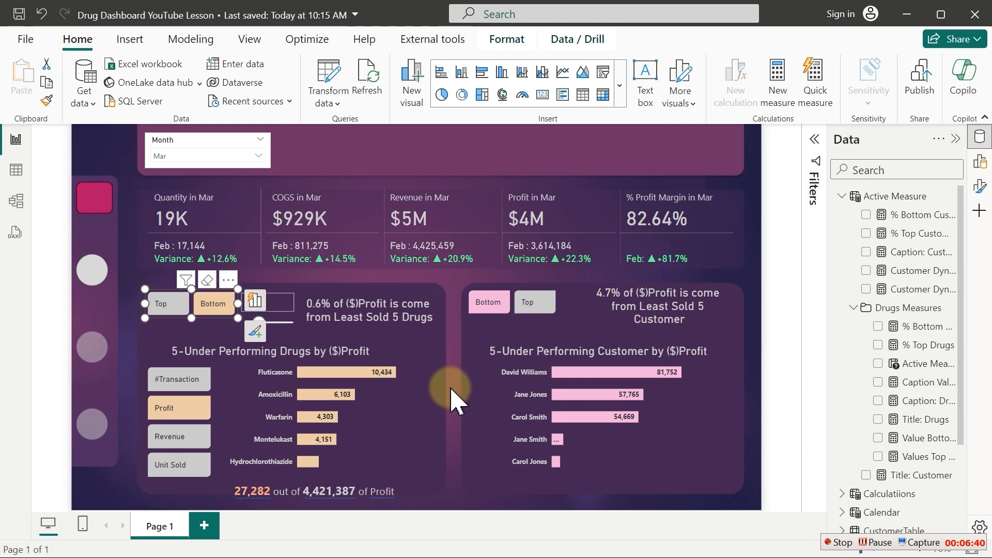
left_click(453, 400)
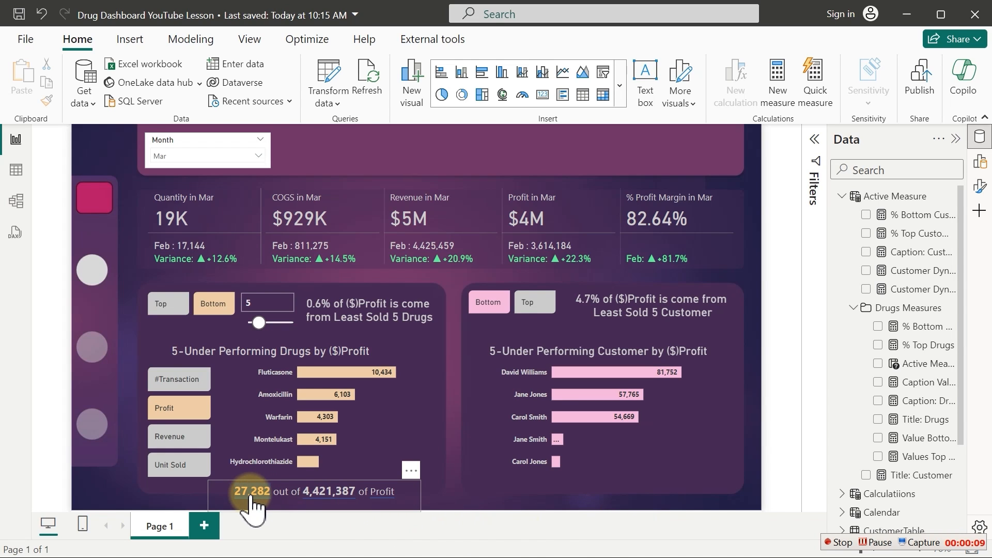
Duplicate the profit summary text box below the drug chart and place the copy below the customer chart
left_click_drag(250, 496, 224, 480)
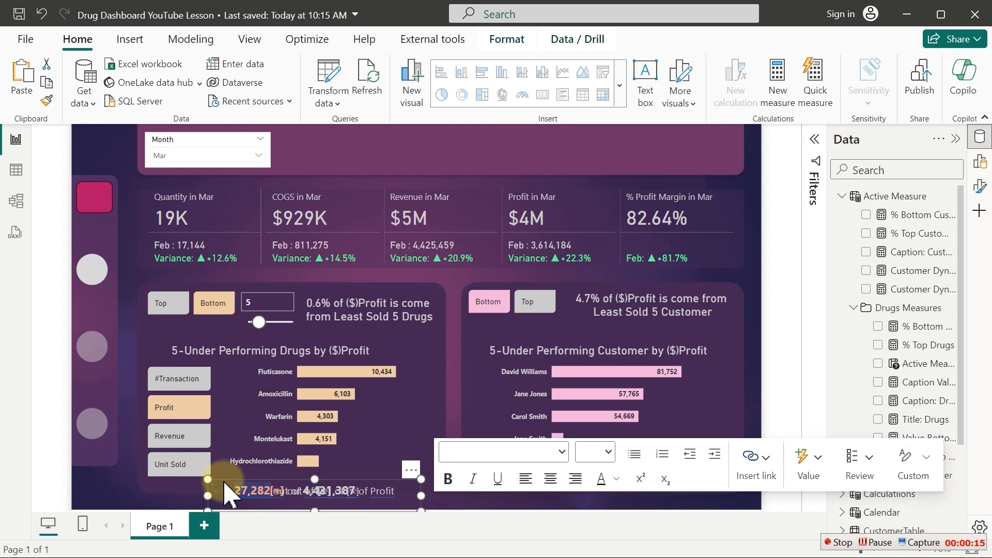
left_click_drag(567, 474, 671, 473)
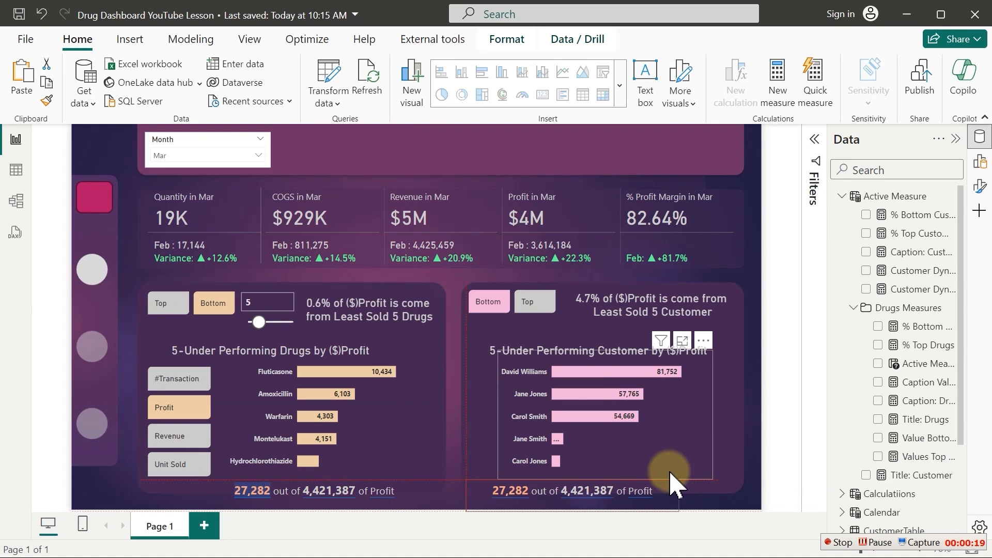
left_click(508, 493)
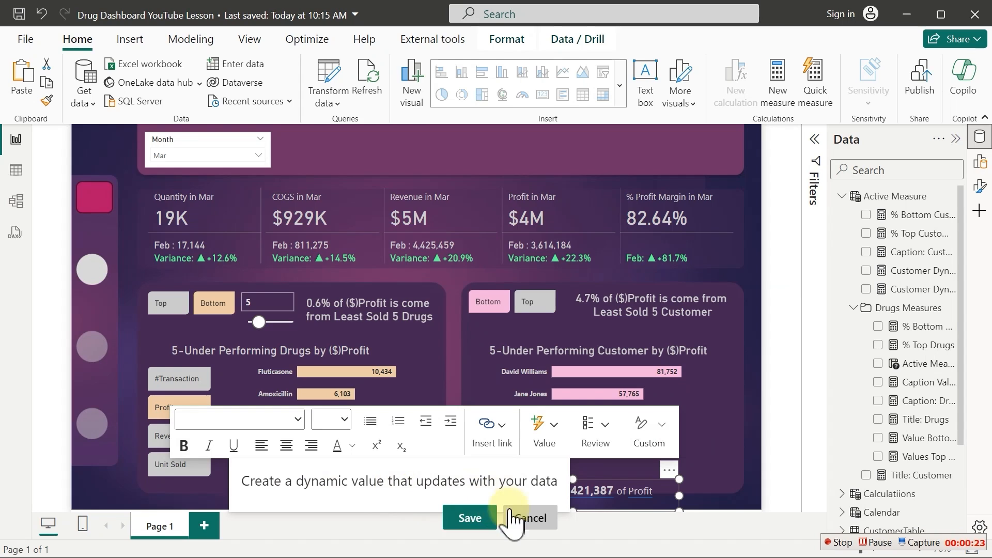
left_click(532, 517)
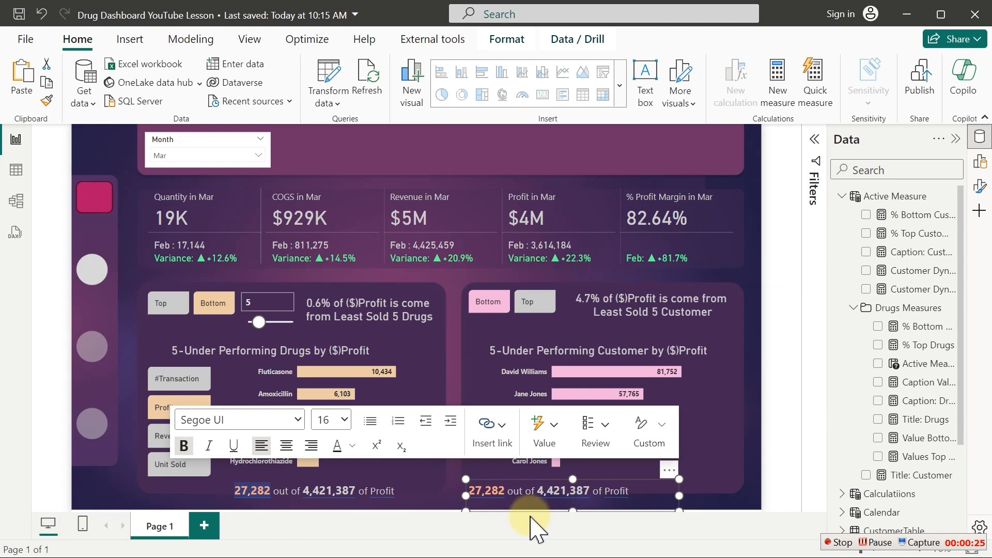
Reposition the copied summary text box just below the customer chart with its text centred
left_click(476, 491)
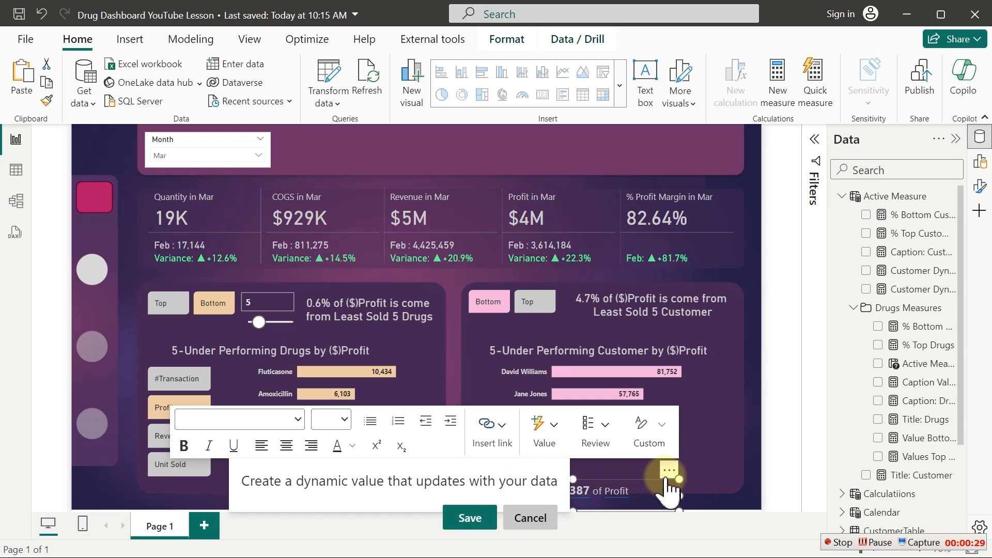
left_click_drag(610, 361, 573, 157)
left_click(381, 187)
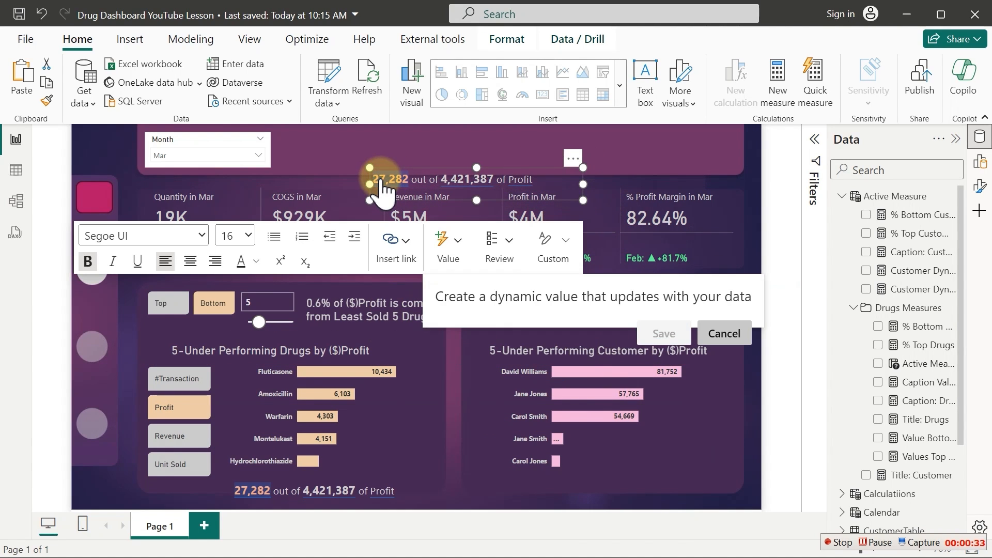
left_click(575, 159)
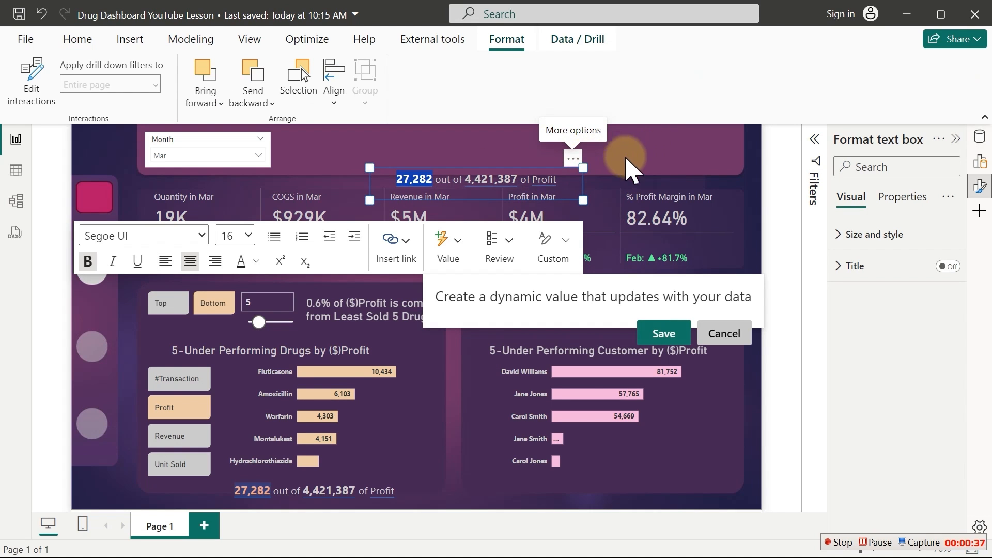
left_click(572, 158)
left_click(571, 158)
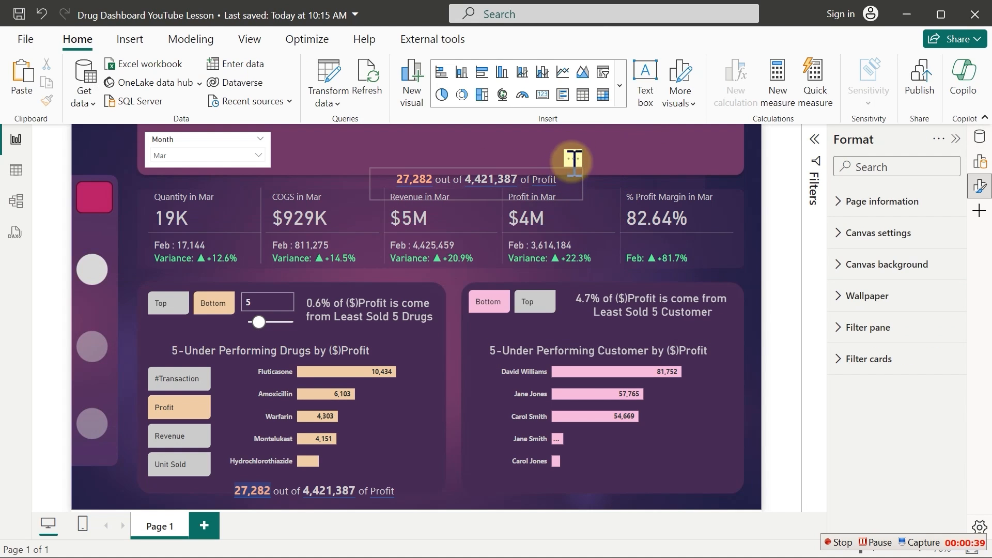
left_click_drag(572, 158, 674, 468)
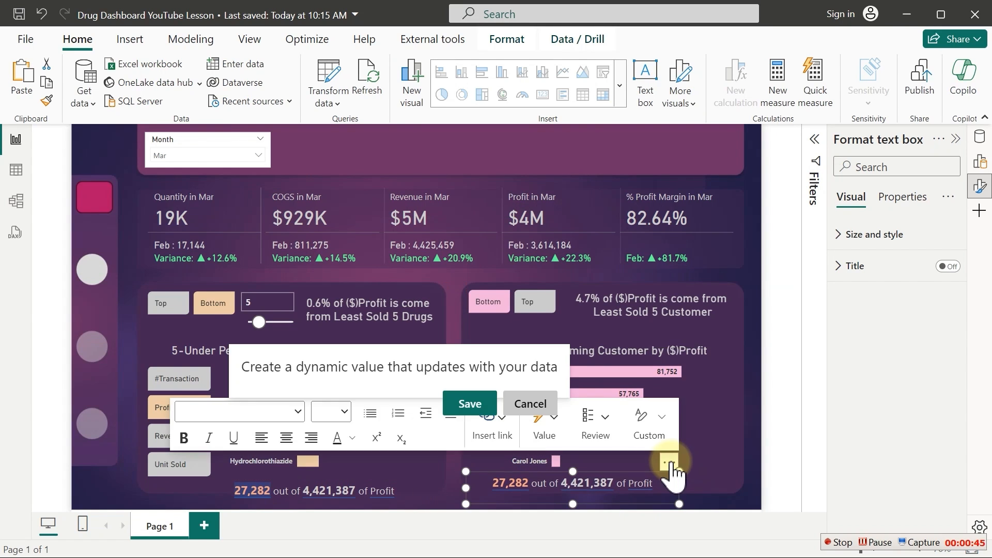
Open the Caption Value: Drugs measure and copy its entire formula
left_click(979, 137)
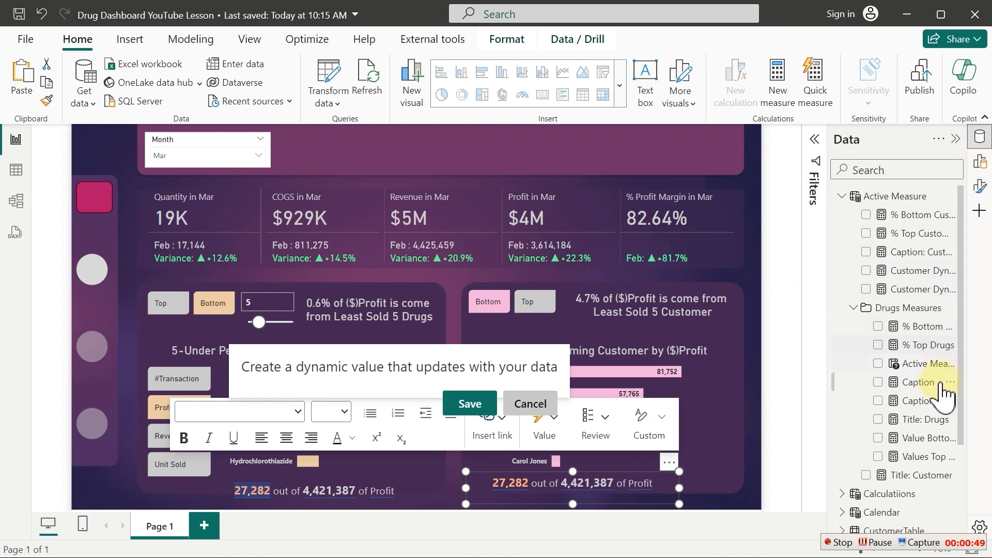
left_click(923, 383)
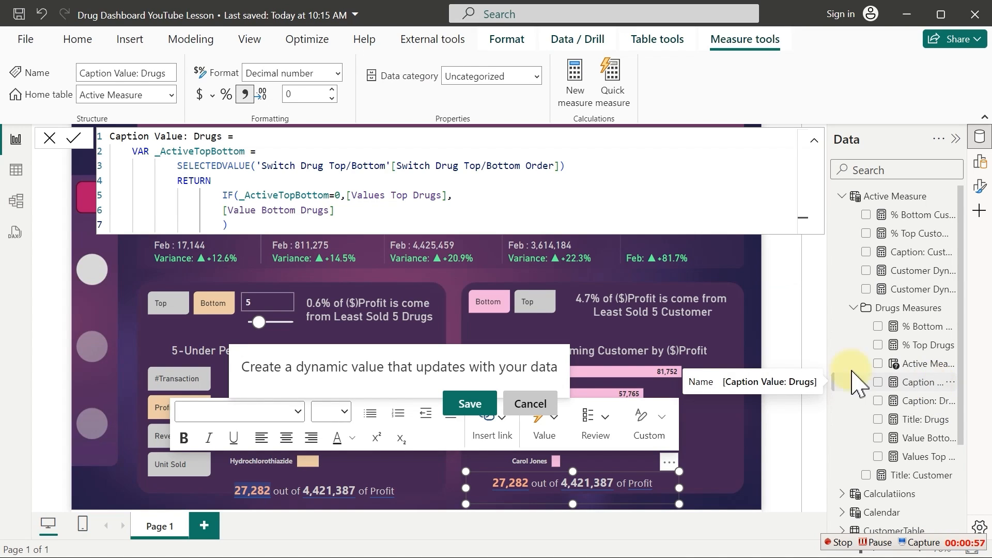
left_click(457, 217)
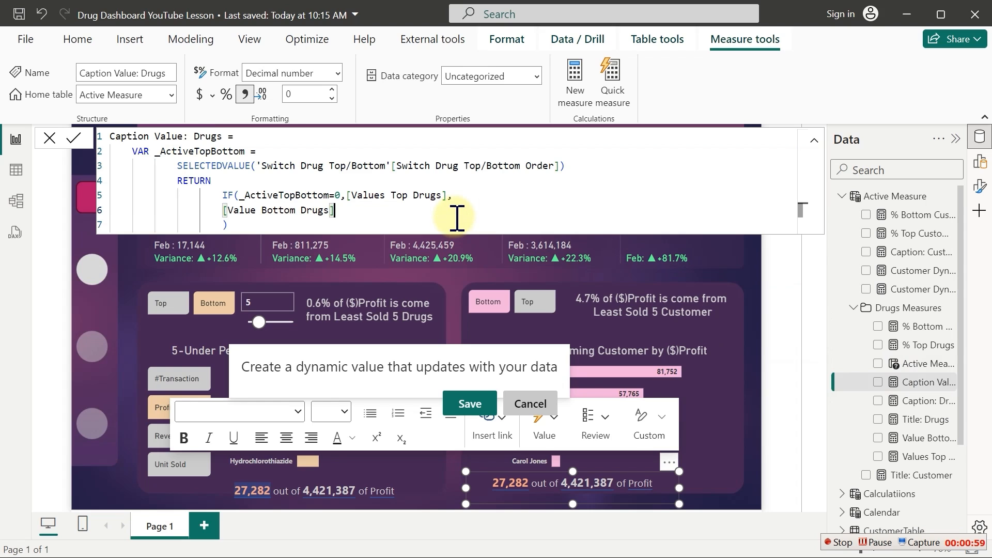
key("ctrl+a")
key("ctrl+c")
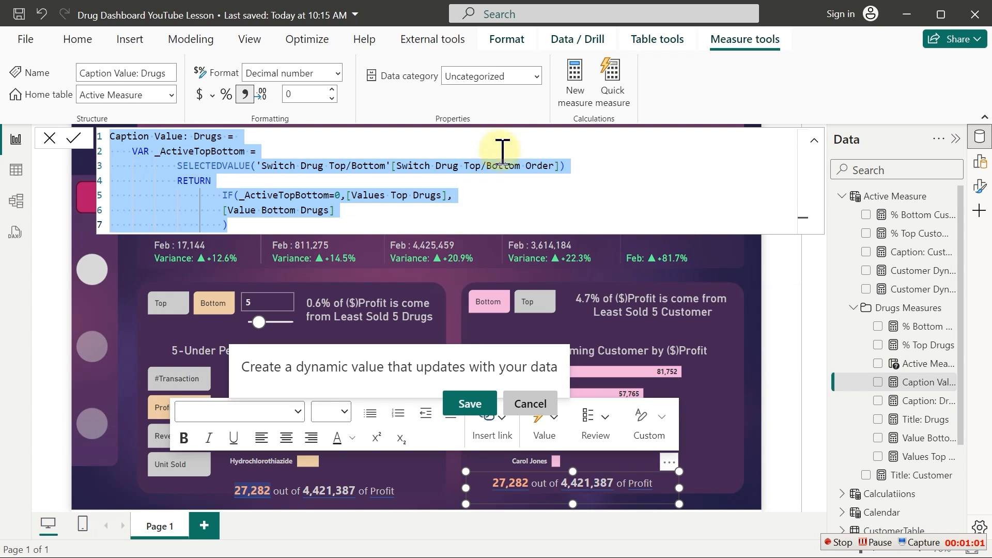
Create a new measure in the Active Measure table from the copied formula and name it Caption Value: Customer
left_click(916, 228)
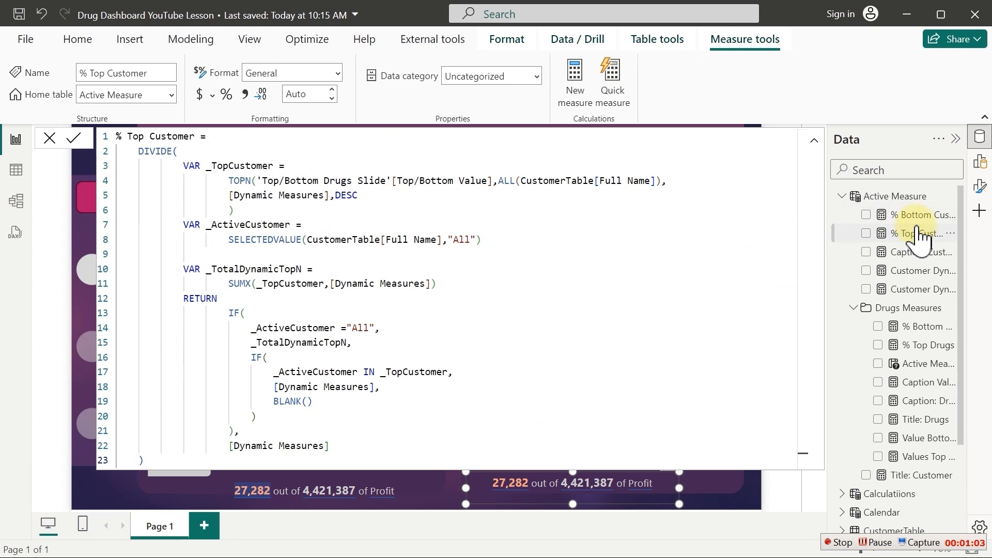
left_click(583, 87)
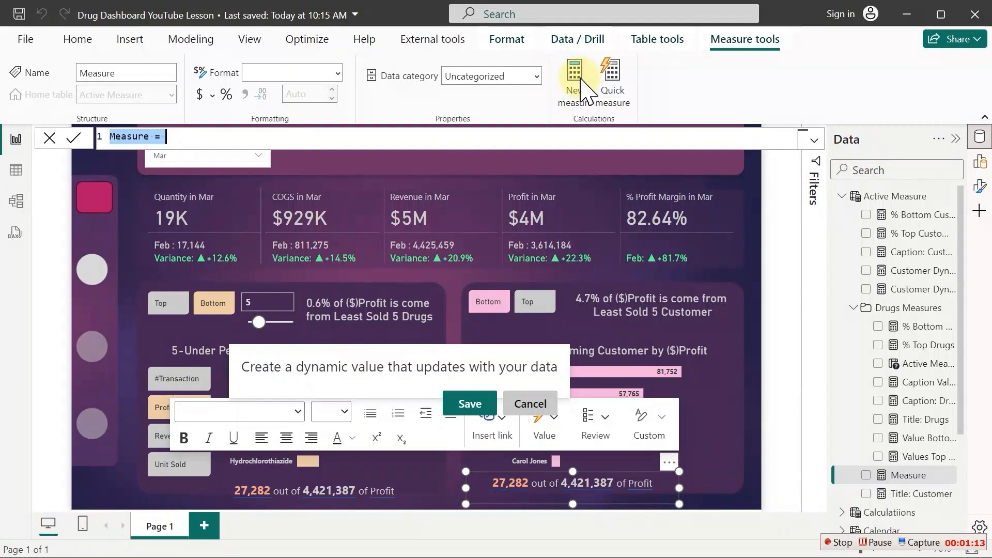
key("ctrl+v")
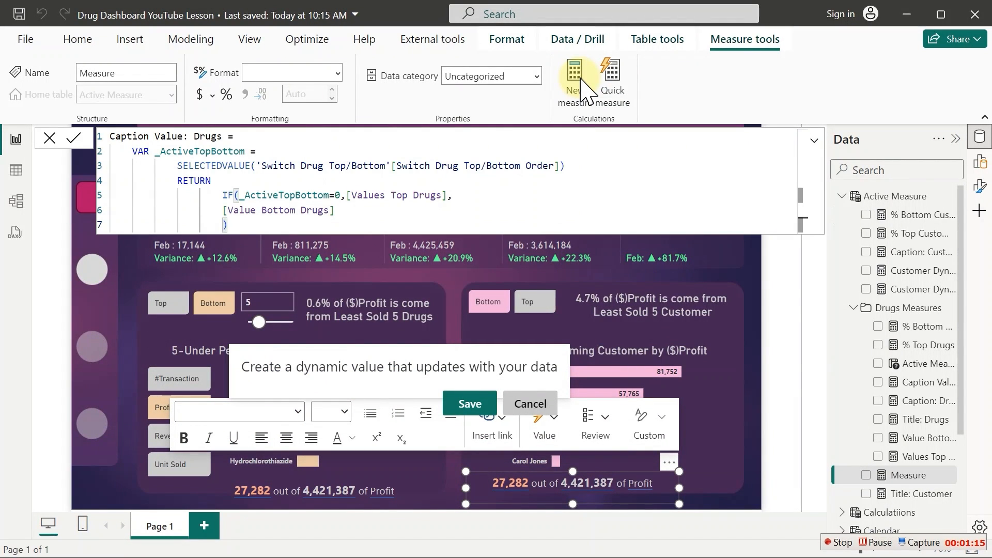
left_click(209, 141)
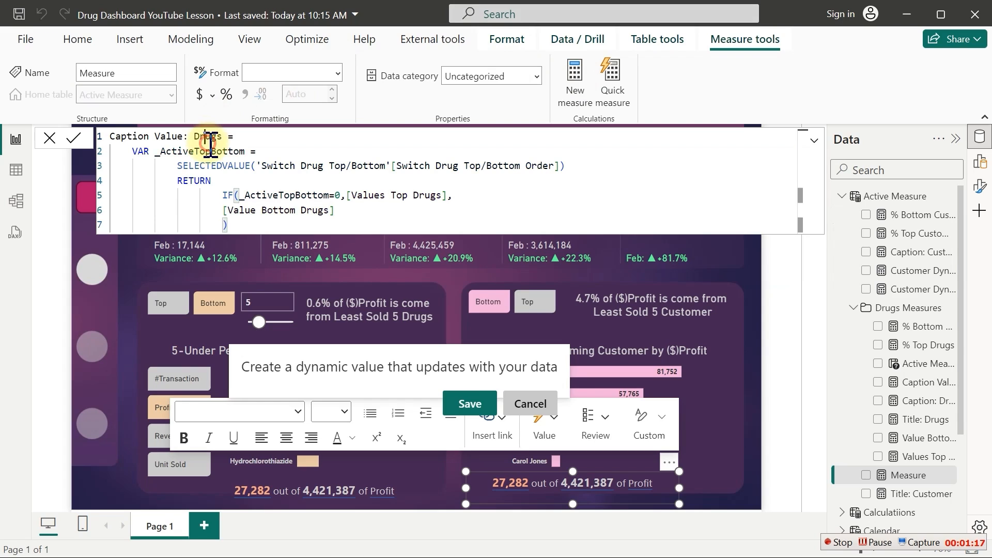
double_click(211, 138)
type("Custome")
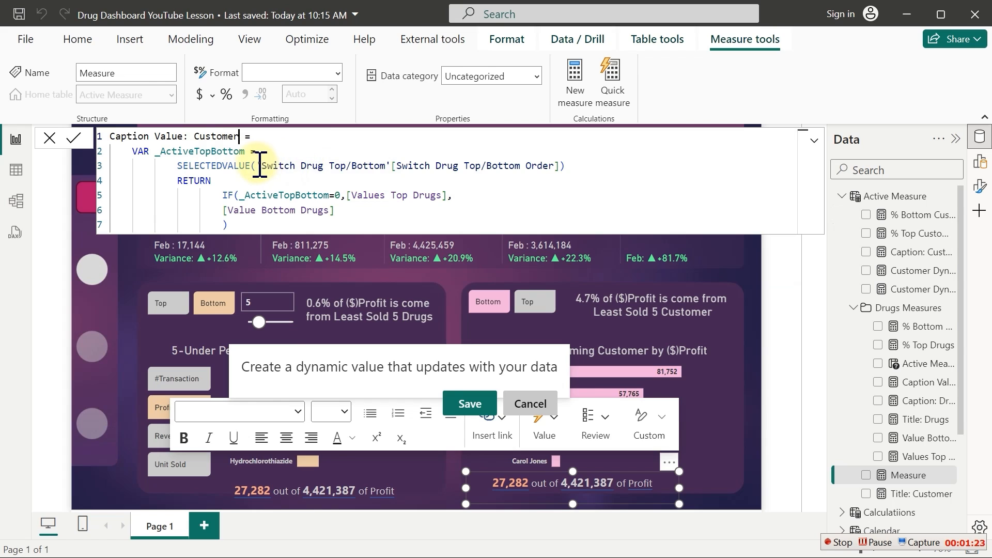
Replace the SELECTEDVALUE argument with 'Switch Customer Top/Bottom'[Switch Customer Top/Bottom Order] and commit the measure
left_click_drag(258, 166, 534, 172)
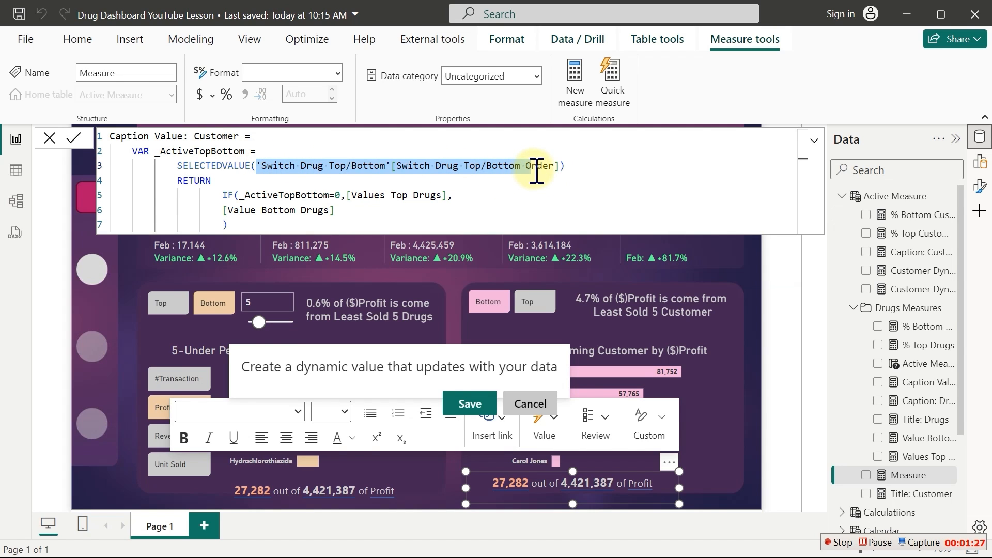
left_click_drag(536, 172, 562, 168)
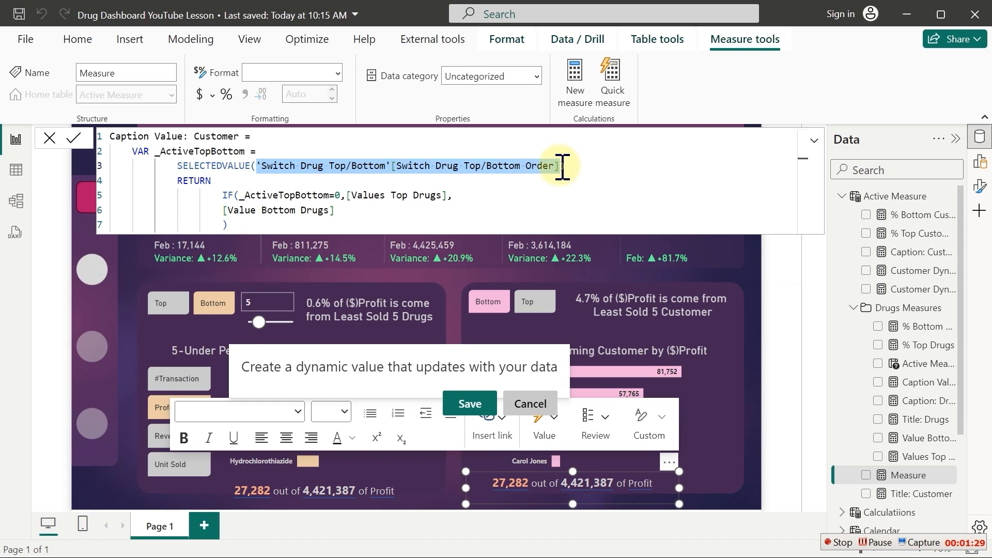
key("BackSpace")
type("sw")
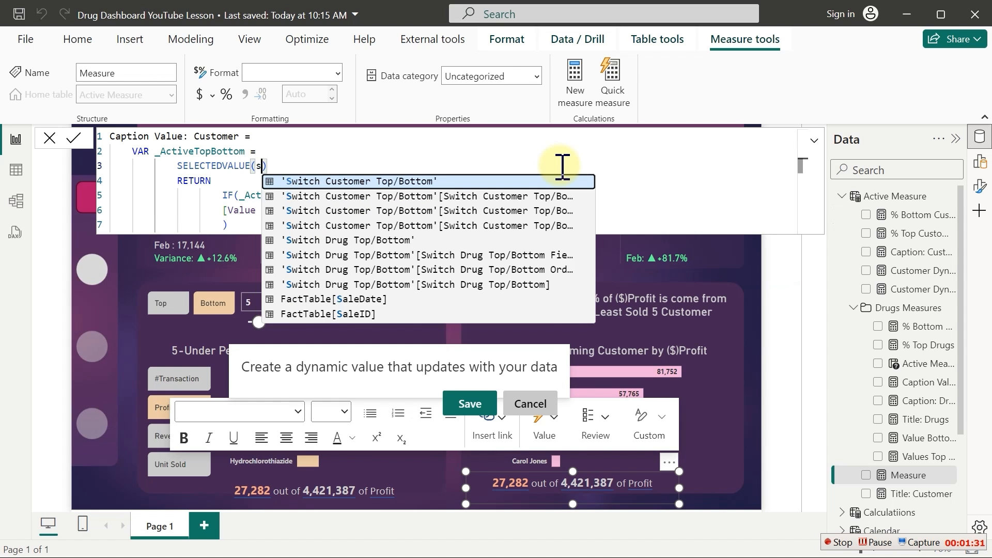
key("Down")
key("Down")
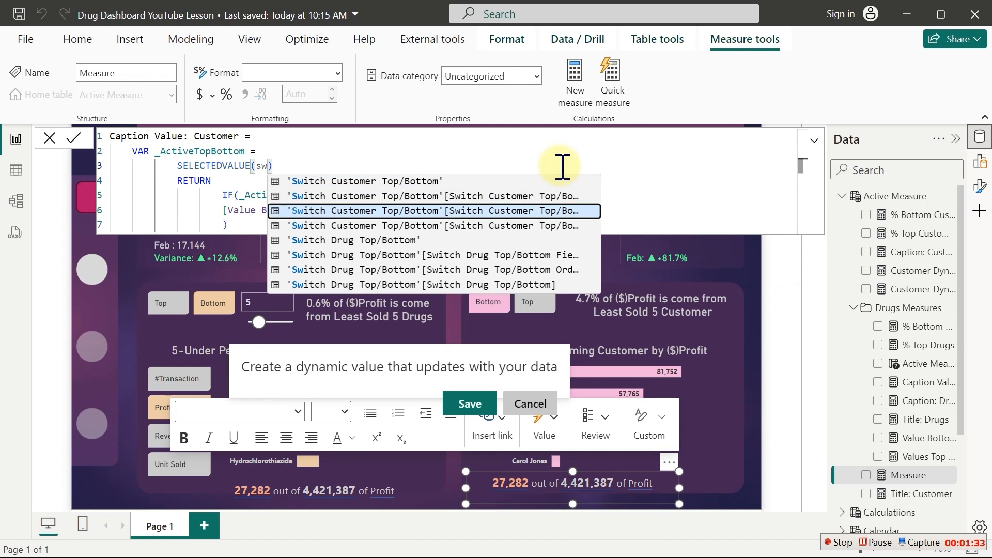
key("Tab")
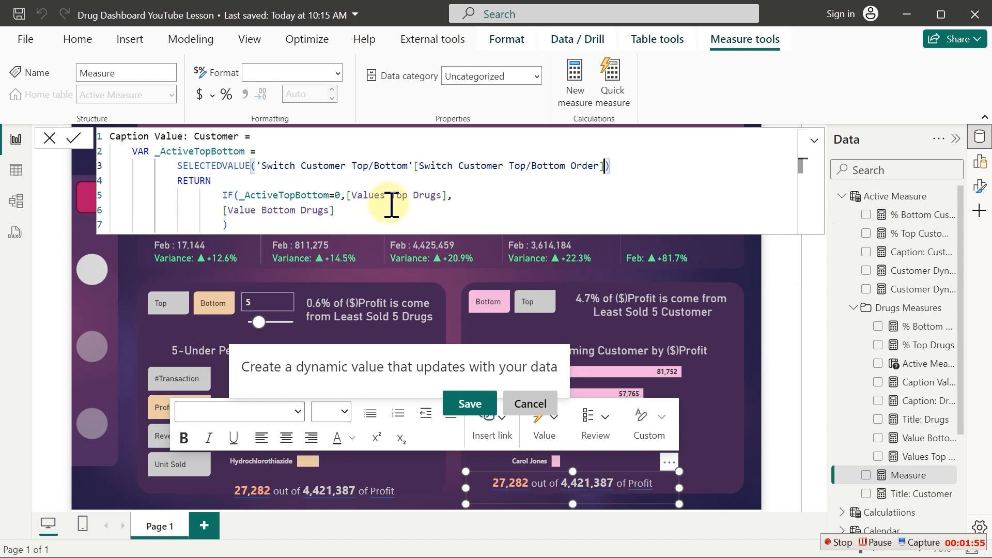
left_click(391, 206)
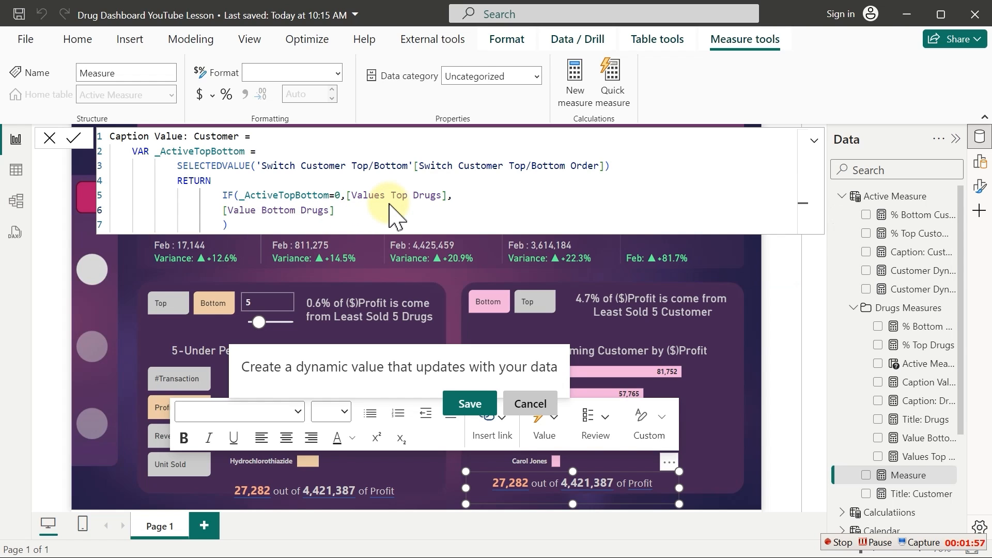
key("Return")
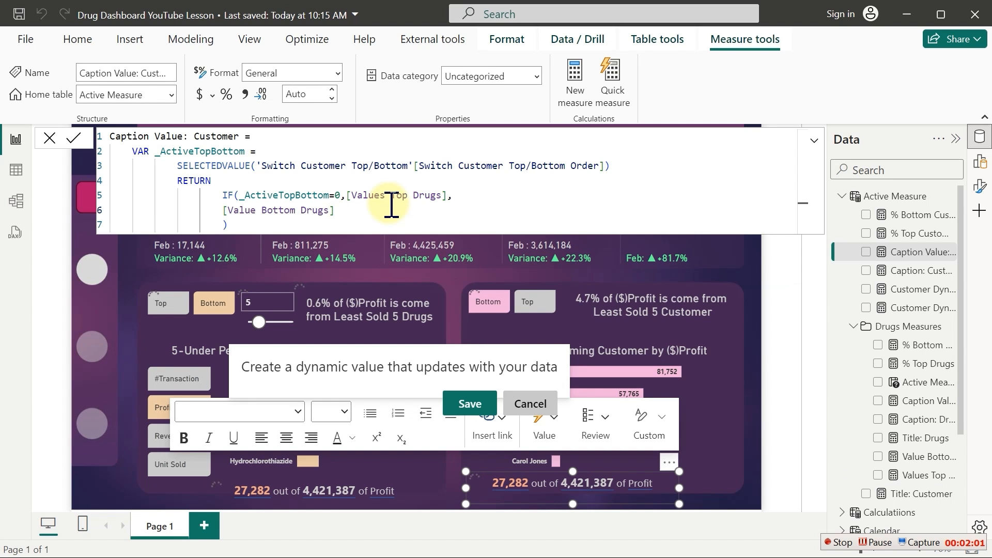
In the % Bottom Customer measure, copy the DIVIDE numerator from VAR _TopCustomer through the outer IF's closing parenthesis
left_click(916, 217)
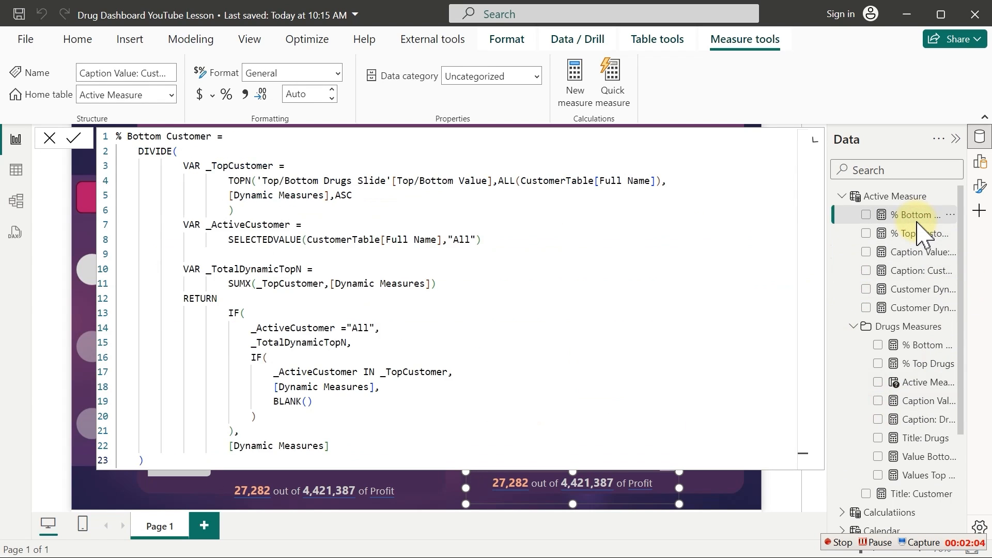
left_click(475, 212)
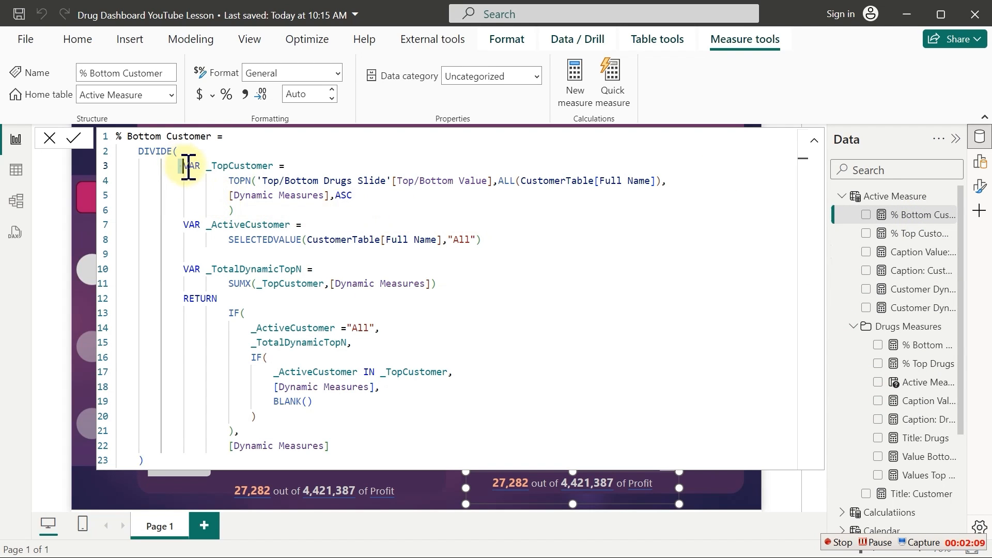
left_click_drag(182, 165, 217, 182)
left_click_drag(241, 224, 236, 429)
key("ctrl+c")
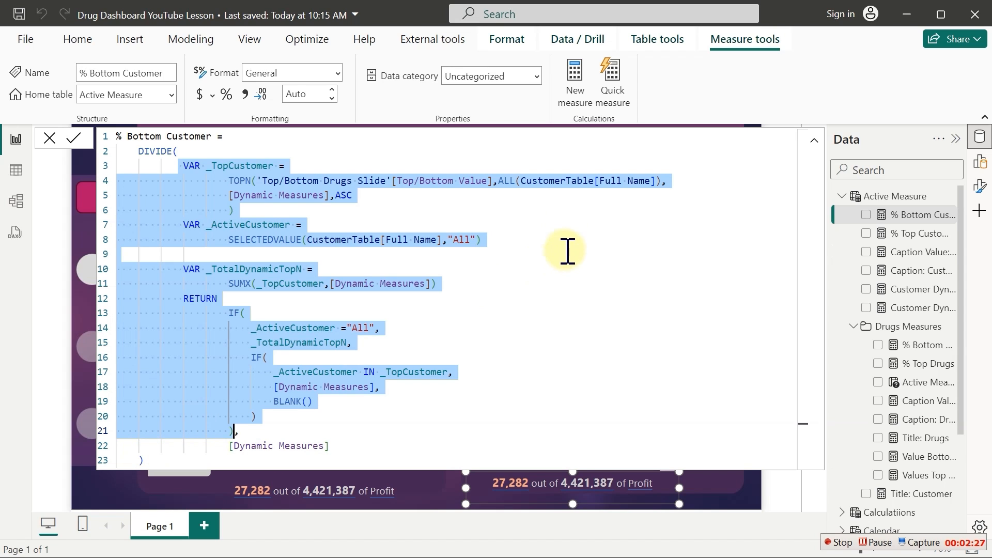
Create a new measure containing the copied expression and try to commit it as Caption Value: Customer
left_click(575, 89)
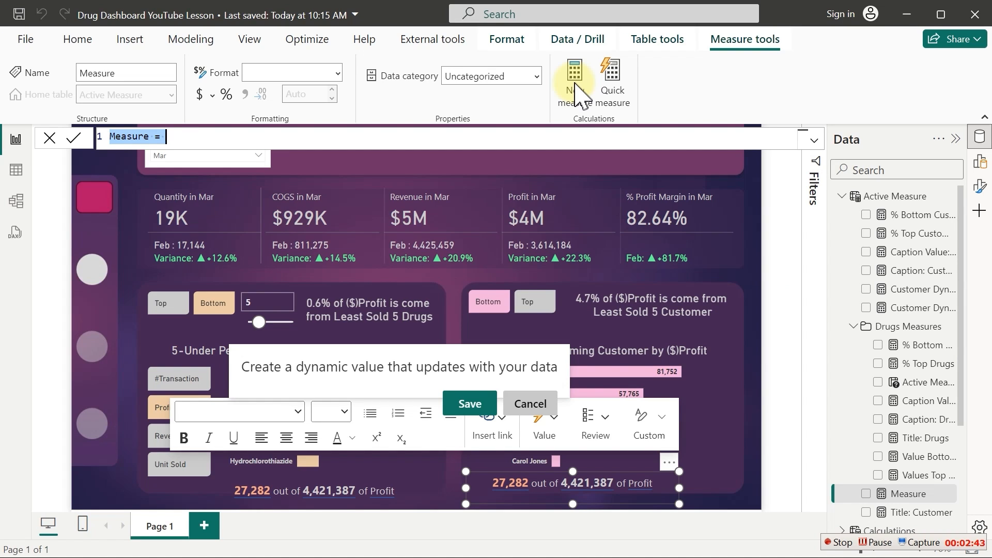
type("Caption")
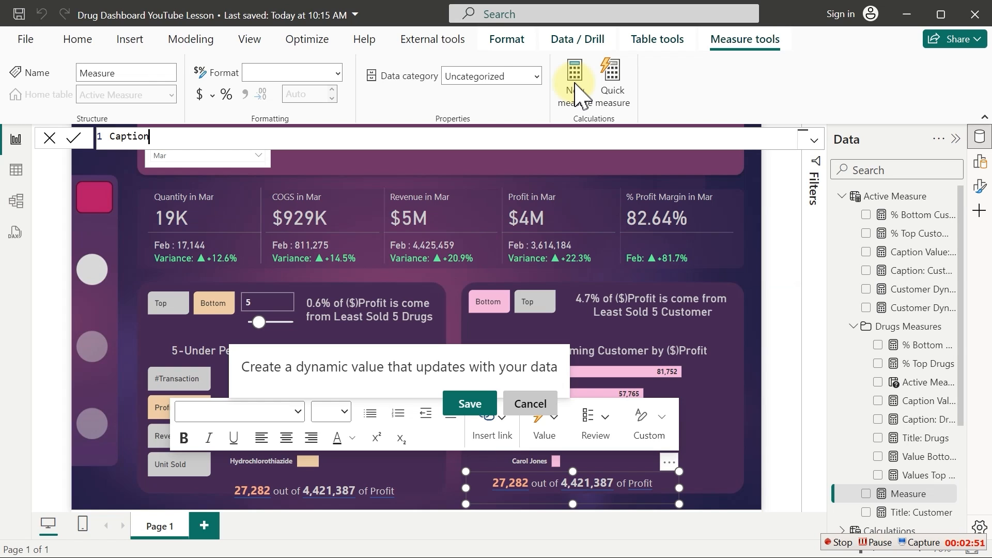
type("Value: Customer =")
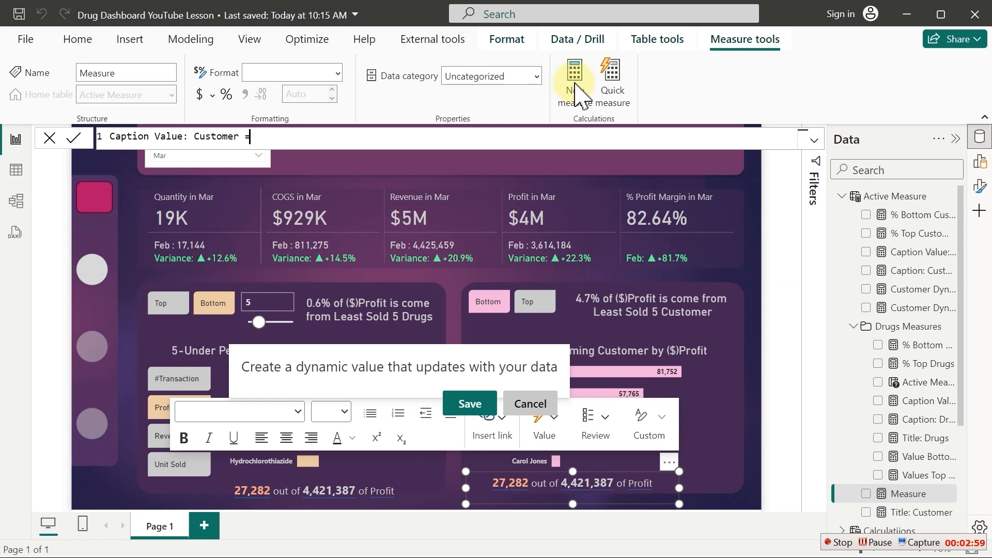
key("shift+Return")
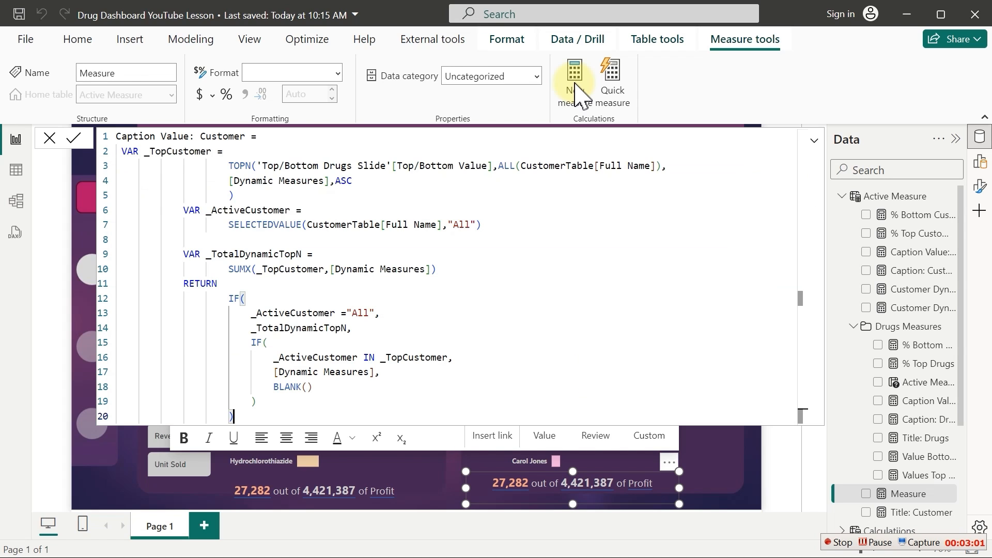
key("ctrl+v")
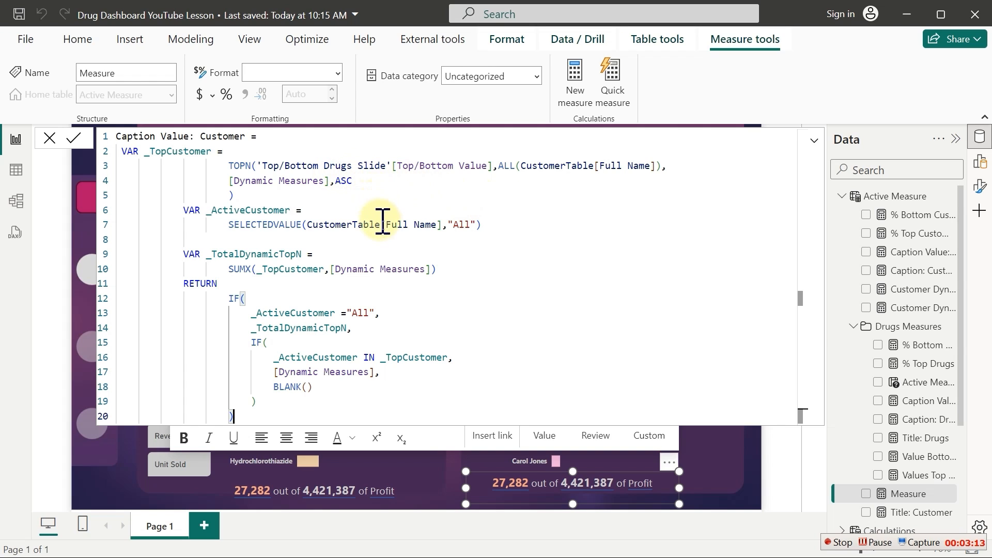
left_click(447, 261)
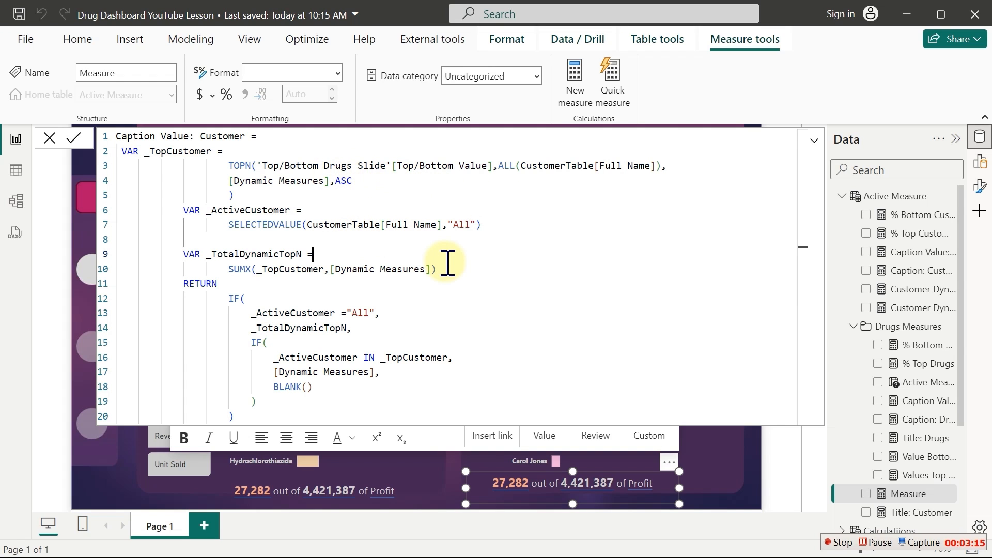
key("Return")
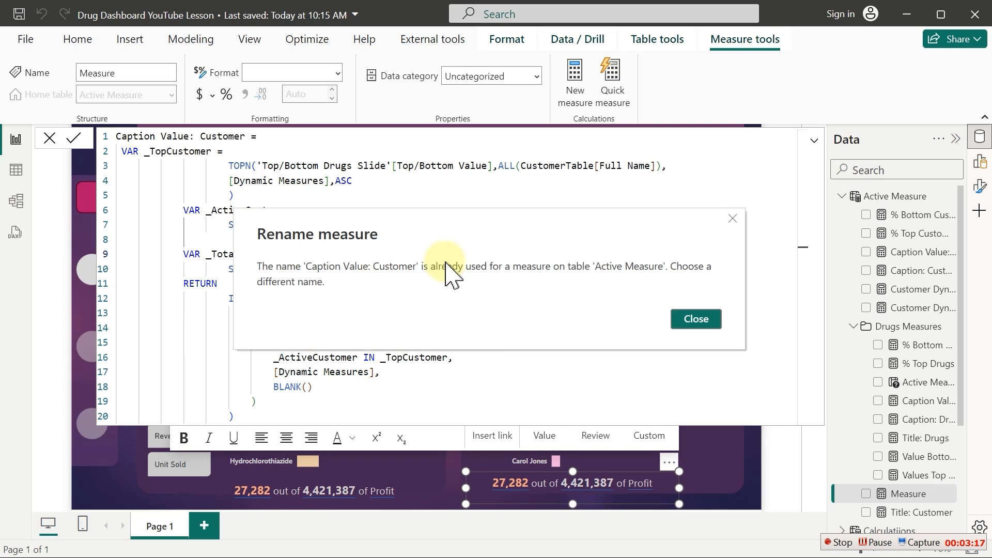
left_click(711, 325)
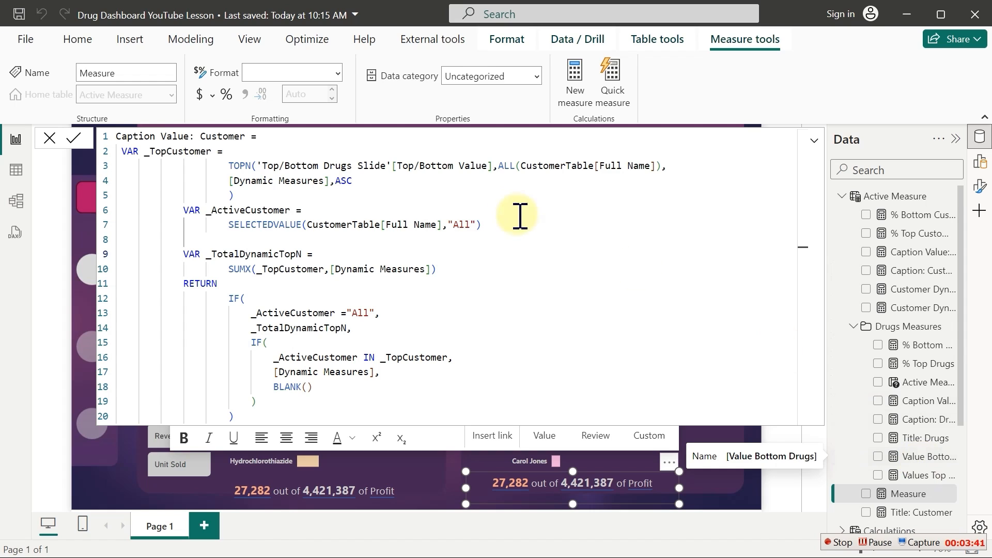
Rename the new measure Values Bottom Customer in its formula and commit it
left_click_drag(245, 137, 88, 137)
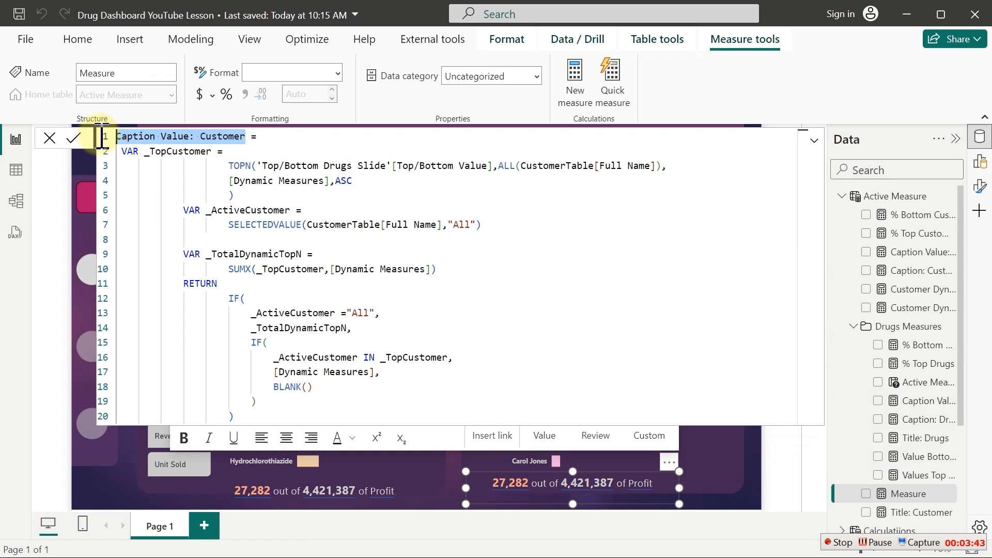
key("BackSpace")
type("Value")
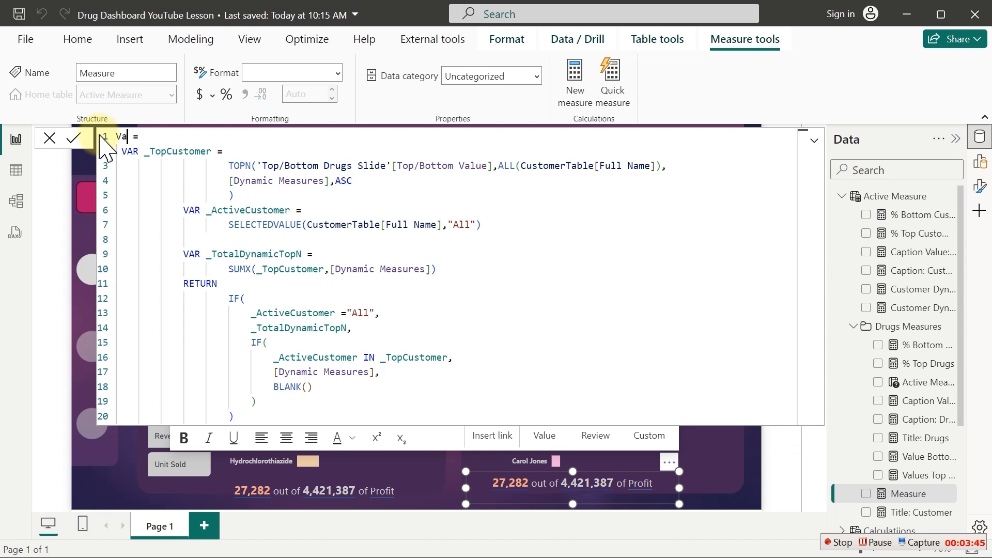
type("s")
type(" Bott")
type("om Cust")
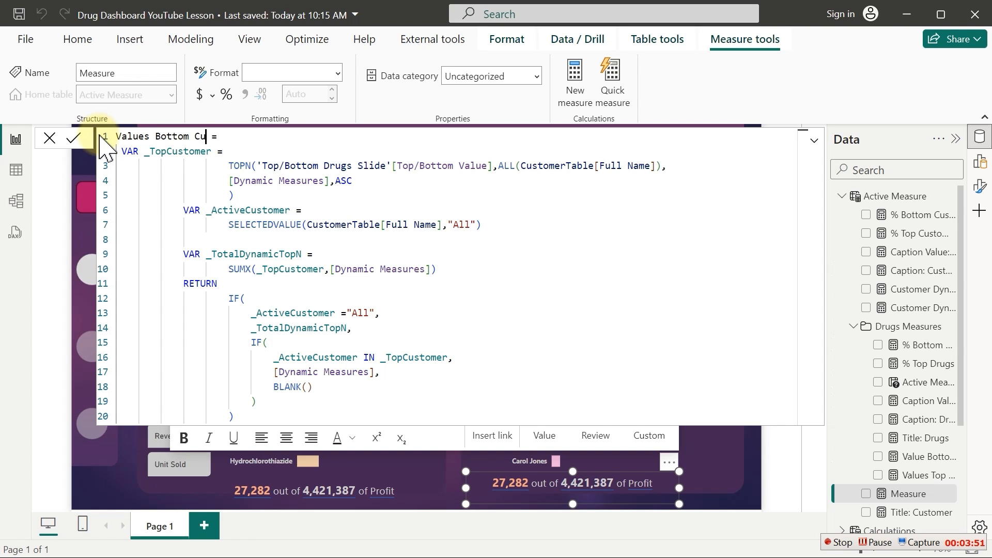
type("omer")
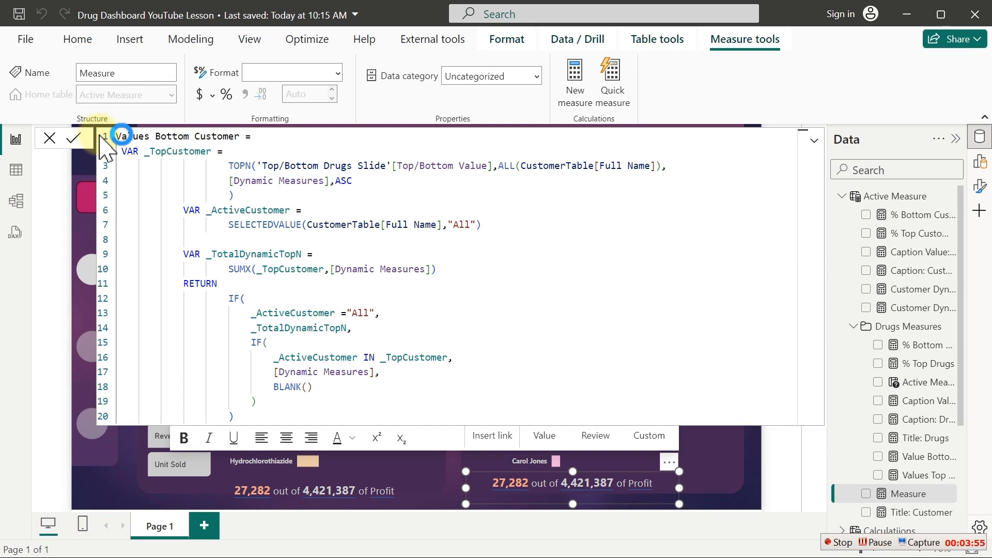
key("Return")
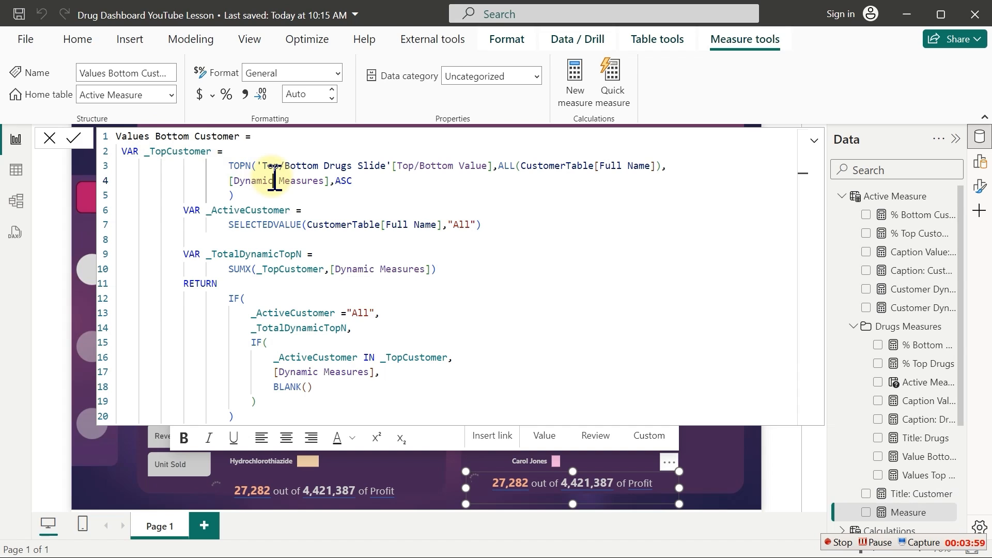
Copy the entire Values Bottom Customer formula and paste it into a new measure
left_click(275, 181)
key("ctrl+a")
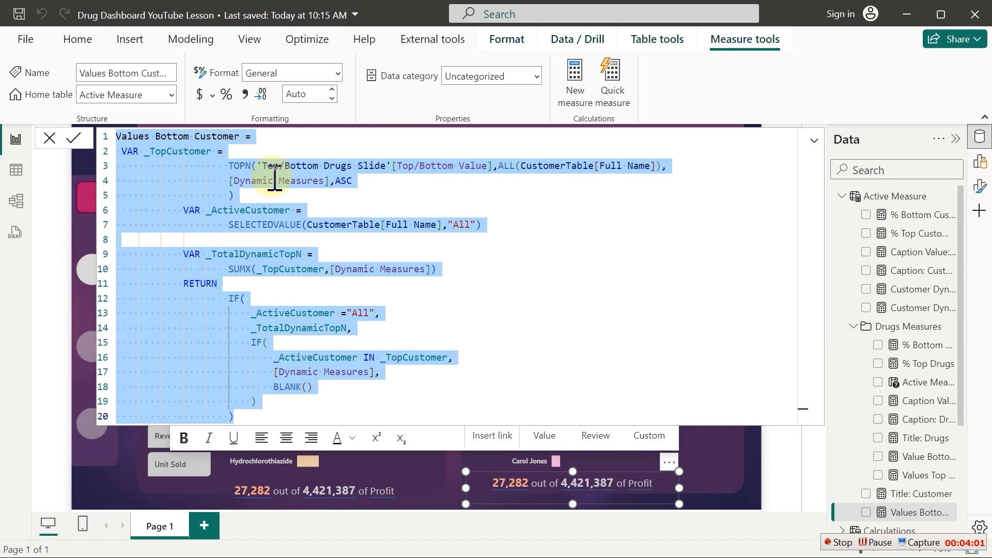
type("Values Bottom Customer =  VAR _TopCustomer =                     TOPN('Top/Bottom Drugs Slide'[Top/Bottom Value],ALL(CustomerTable[Full Name]),                     [Dynamic Measures],ASC                     )             VAR _ActiveCustomer =                     SELECTEDVALUE(CustomerTable[Full Name],\"All\")              VAR _TotalDynamicTopN =                     SUMX(_TopCustomer,[Dynamic Measures])             RETURN                     IF(                         _ActiveCustomer =\"All\",                         _TotalDynamicTopN,                         IF(                             _ActiveCustomer IN _TopCustomer,                             [Dynamic Measures],                             BLANK()                         )                     )")
key("ctrl+a")
key("ctrl+c")
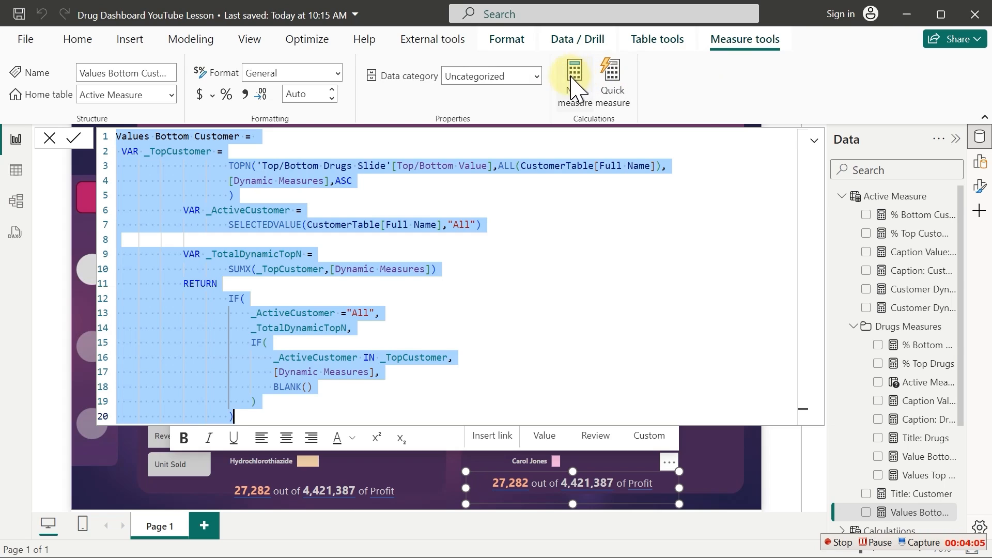
left_click(885, 233)
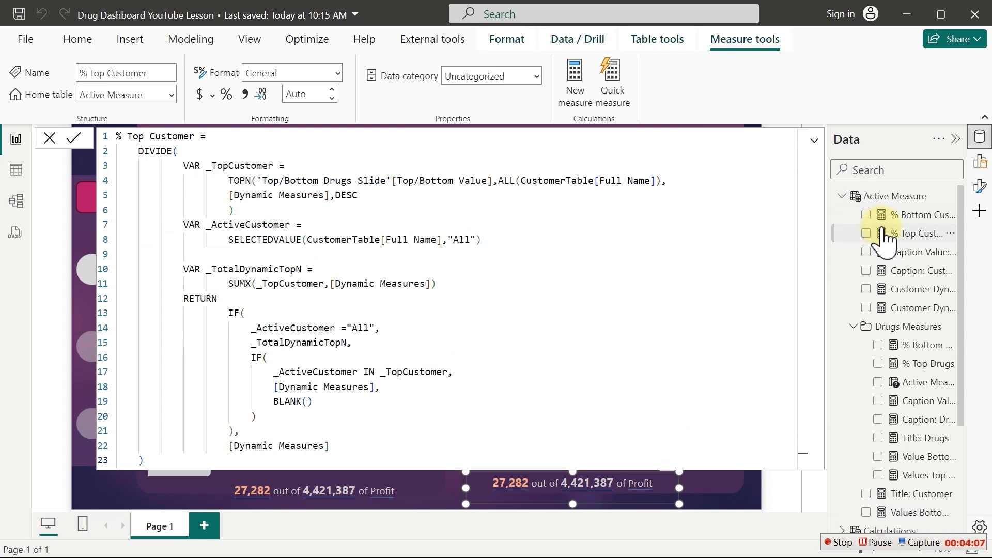
left_click(577, 86)
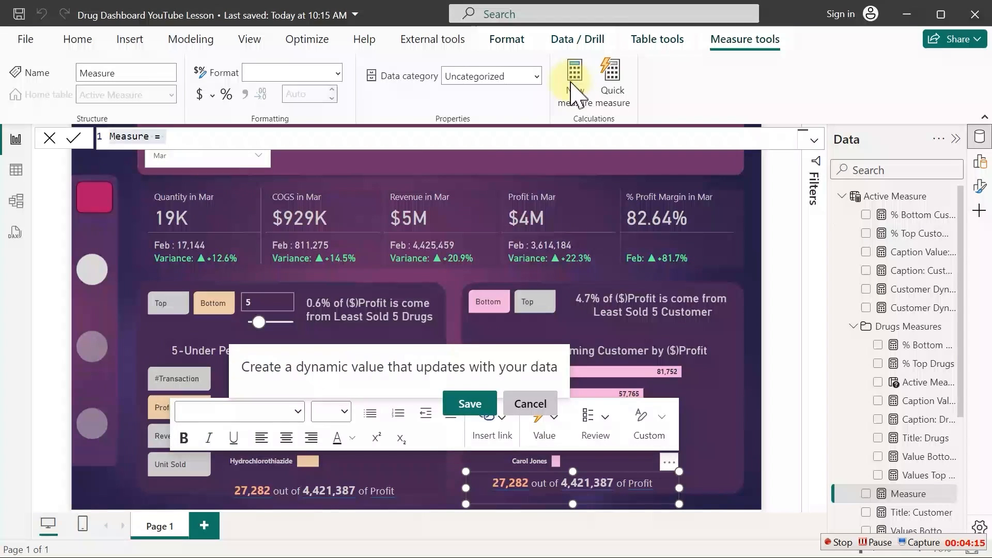
left_click(410, 144)
key("ctrl+v")
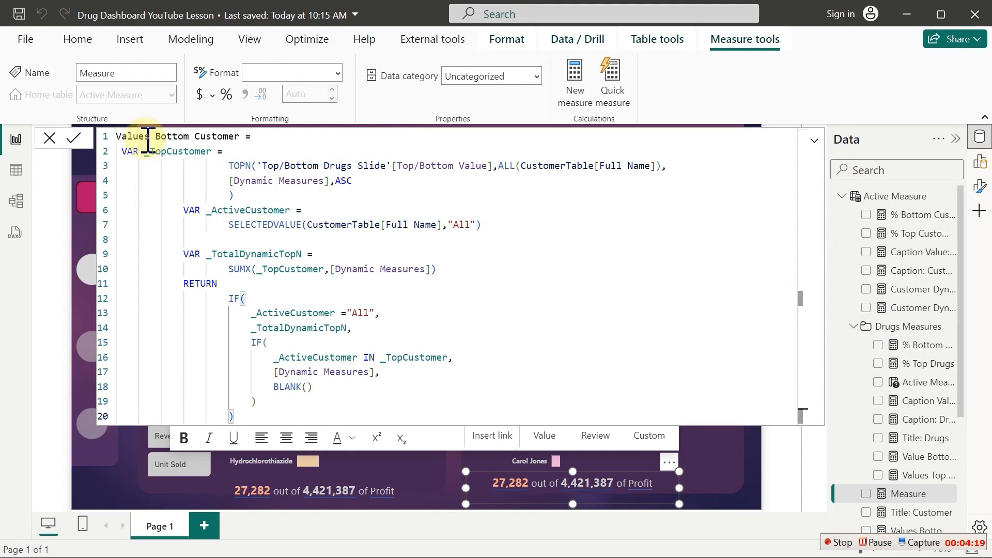
Rename the pasted measure Values Top Customer in its formula and commit it
left_click(179, 137)
double_click(178, 137)
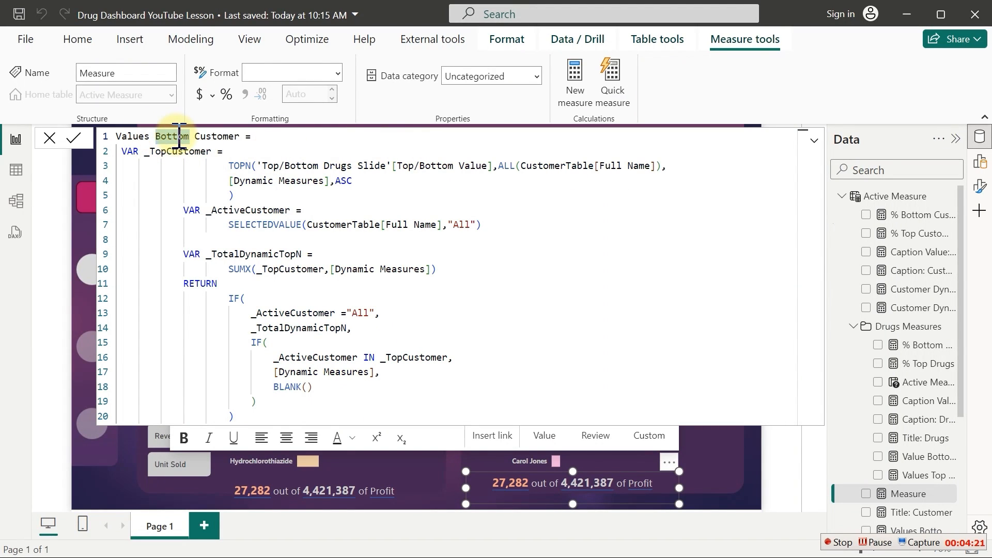
type("Top")
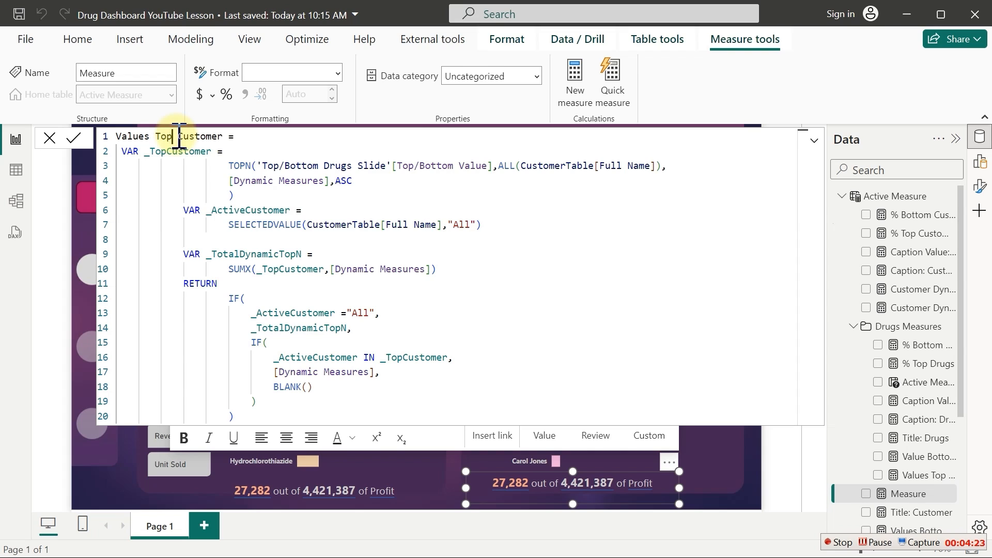
left_click(338, 237)
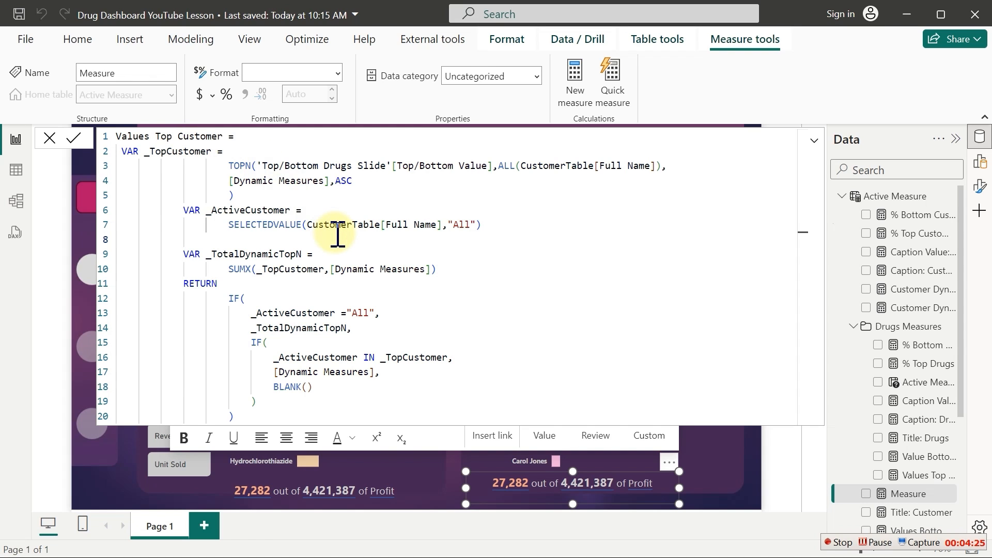
key("Return")
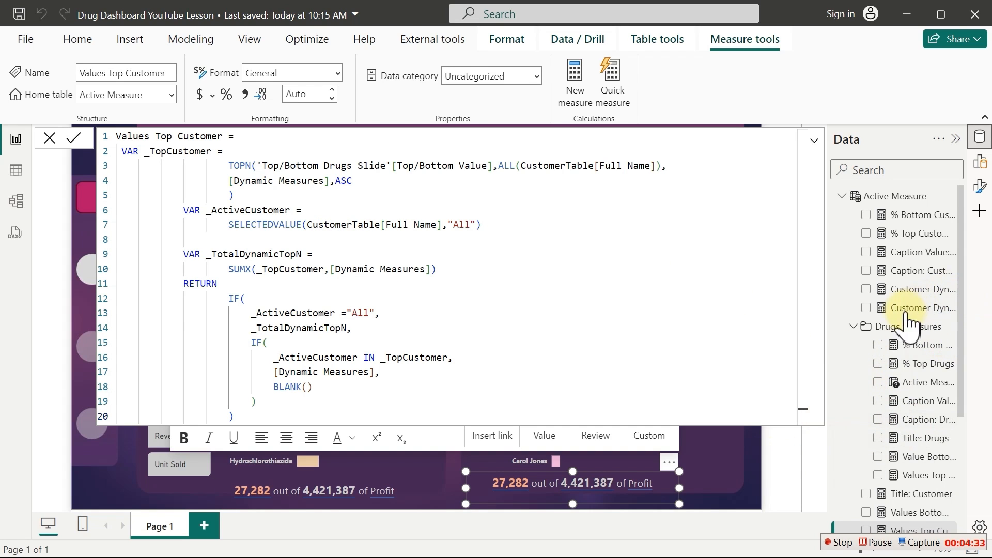
In Caption Value: Customer, re-enter the SELECTEDVALUE argument as 'Switch Customer Top/Bottom'[Switch Customer Top/Bottom Order]
left_click(911, 252)
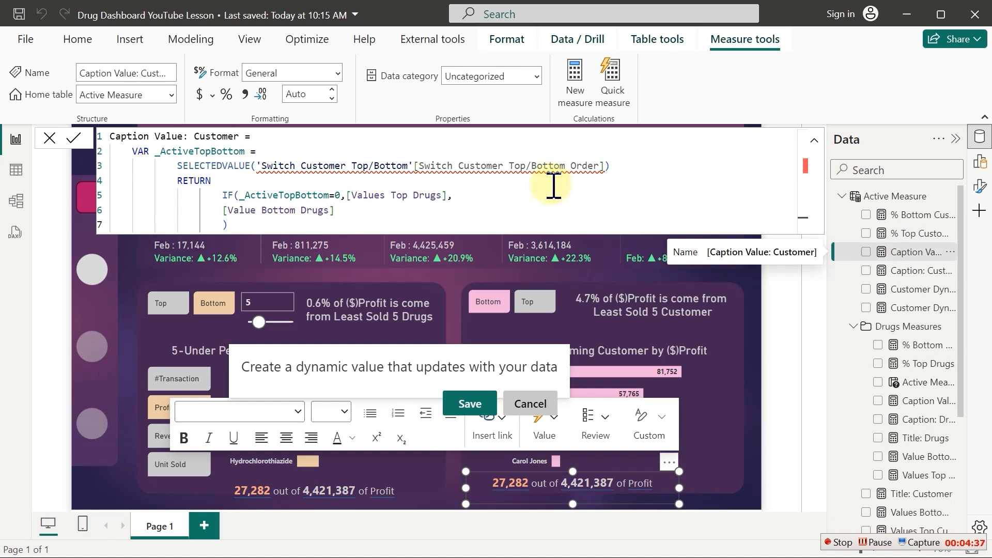
left_click(608, 169)
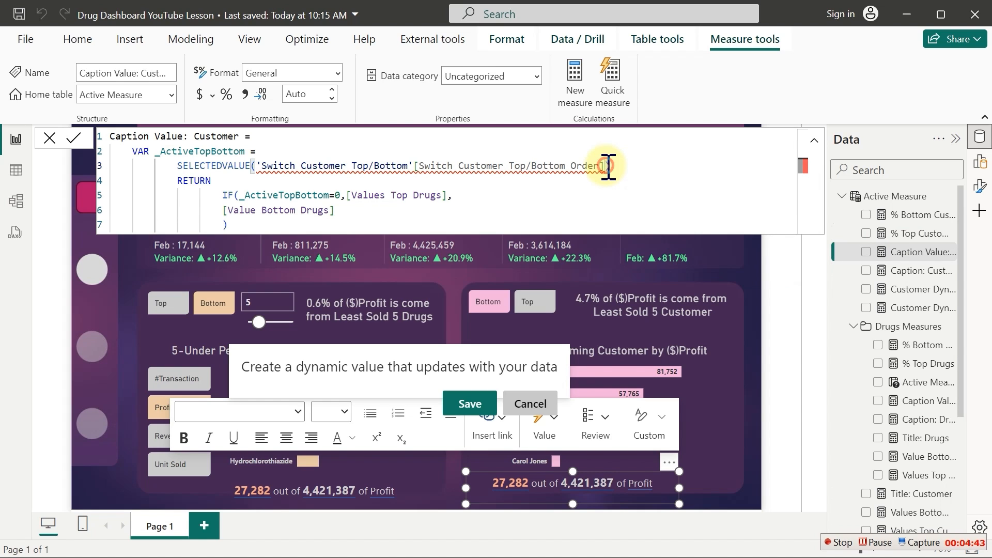
left_click_drag(609, 168, 297, 166)
key("BackSpace")
key("BackSpace")
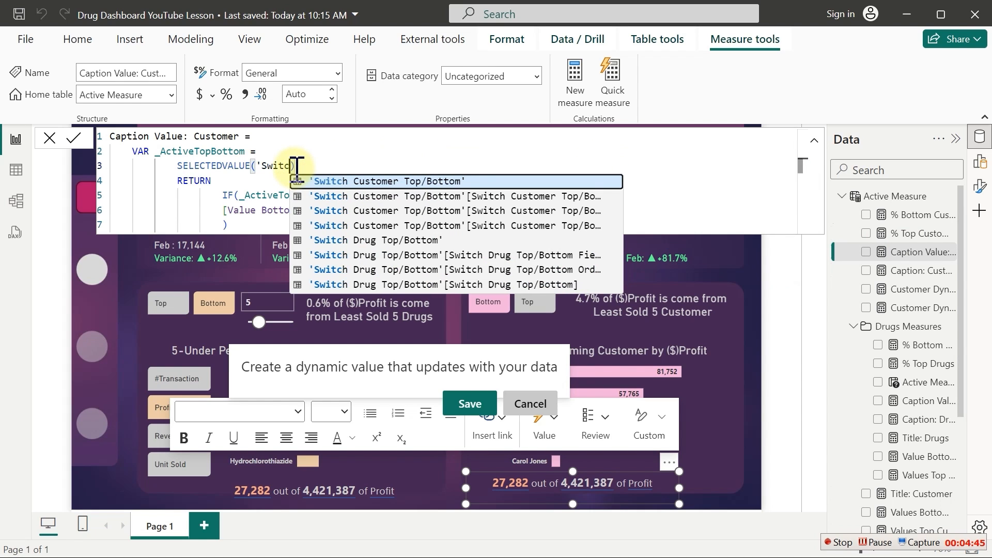
key("Down")
key("Down")
key("Tab")
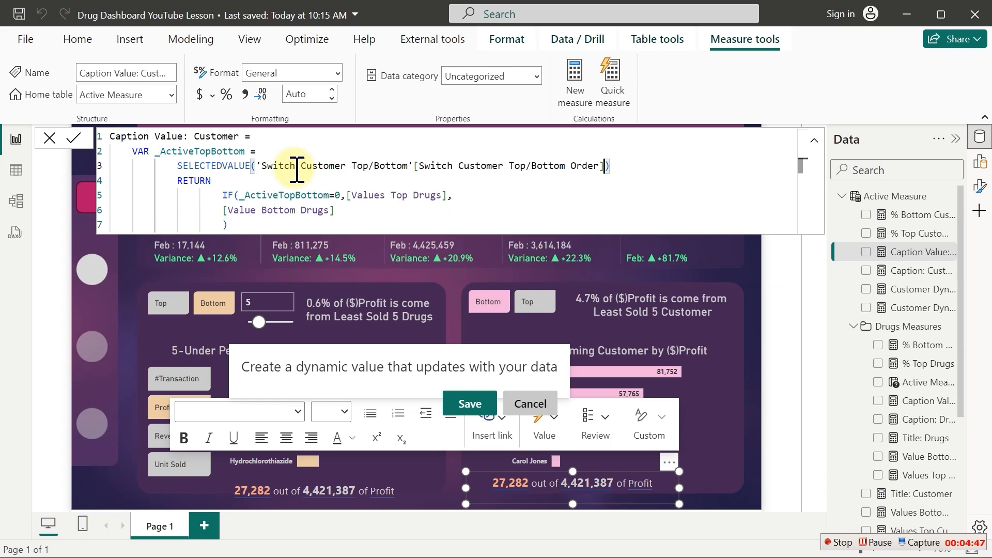
left_click(371, 185)
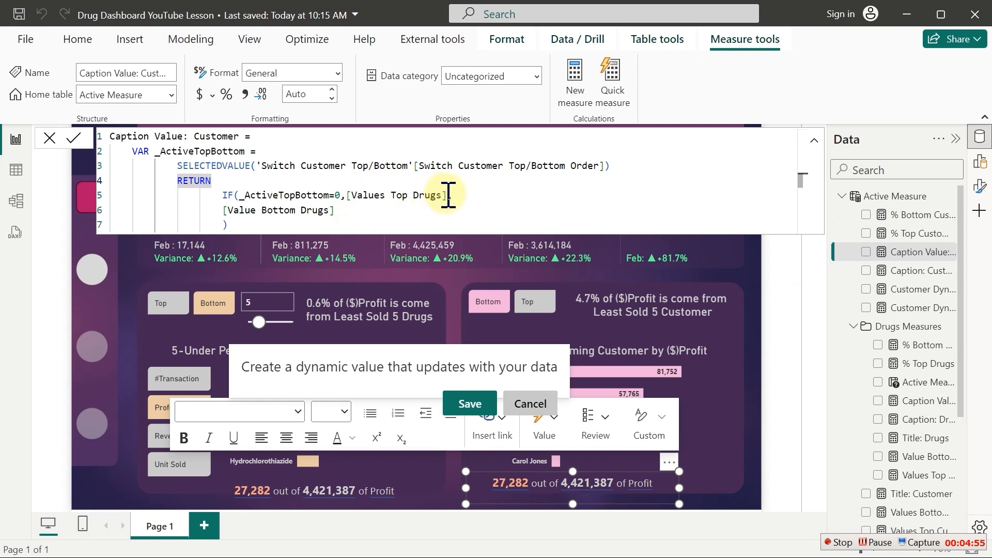
Replace [Values Top Drugs] in the IF expression with [Values Top Customer]
left_click_drag(445, 195, 393, 197)
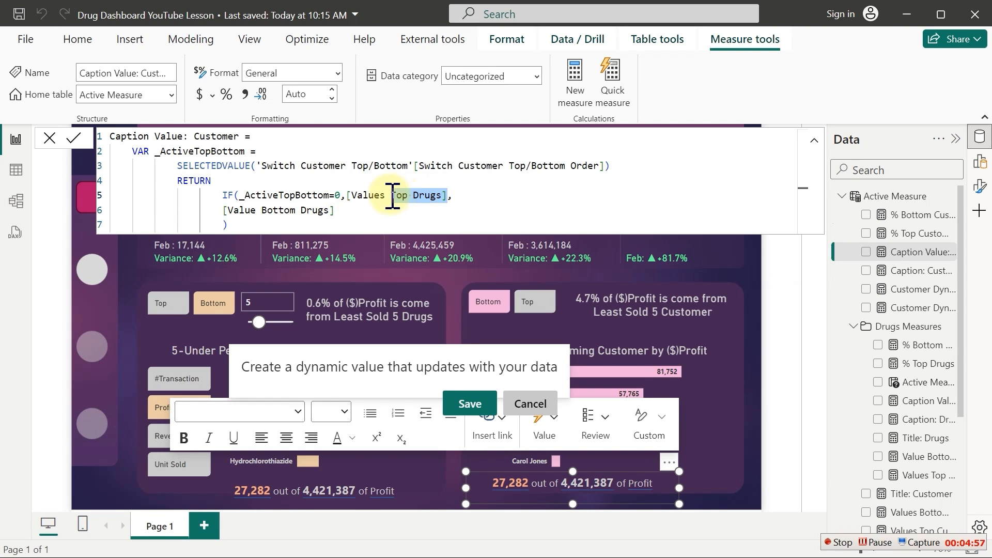
key("BackSpace")
key("BackSpace")
key("BackSpace")
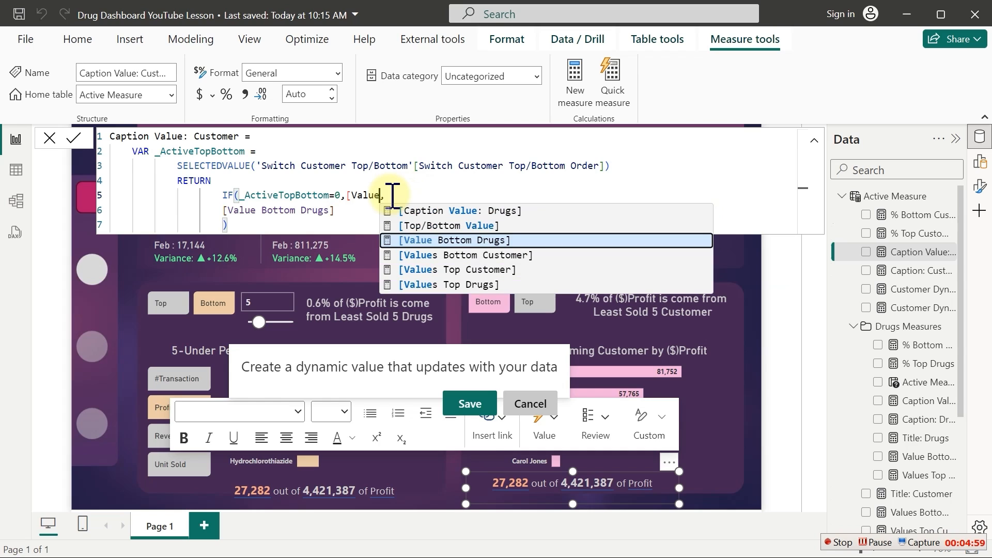
key("Down")
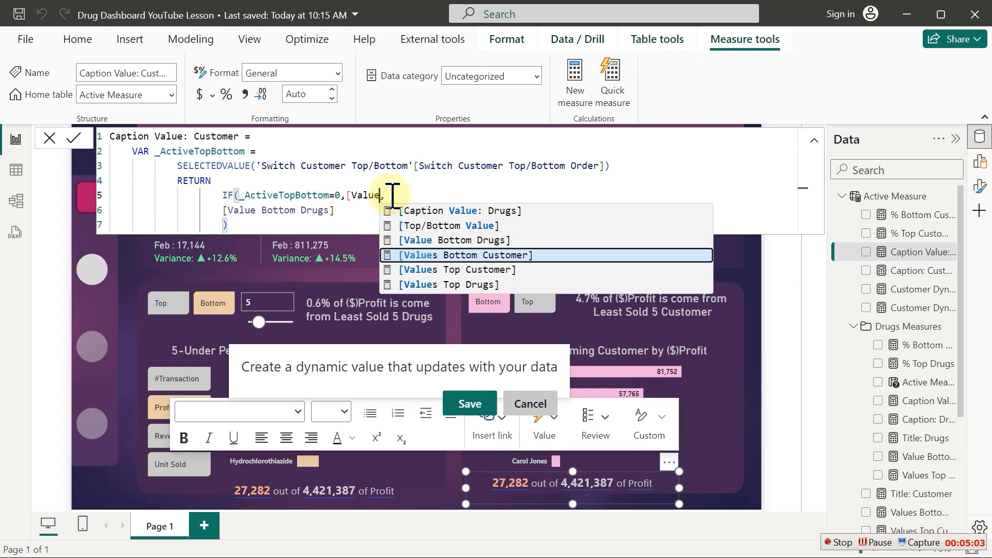
key("Down")
key("Tab")
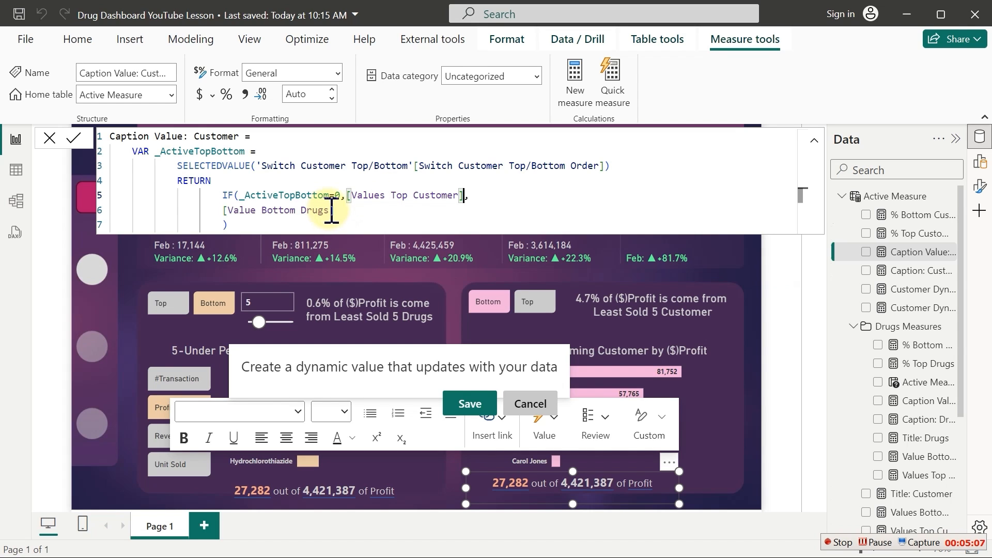
Replace [Value Bottom Drugs] in the IF expression with [Values Bottom Customer]
left_click_drag(331, 211, 265, 212)
key("BackSpace")
key("BackSpace")
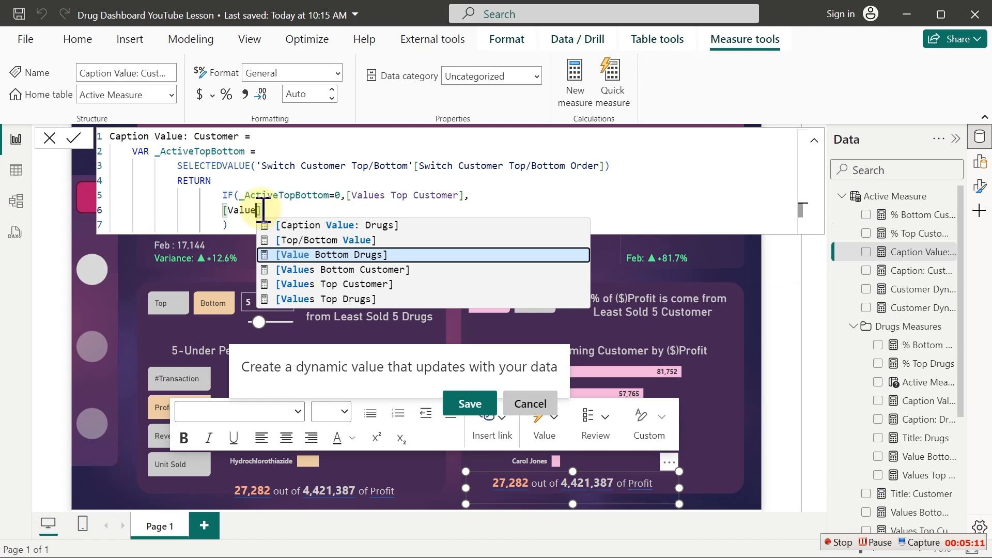
key("Down")
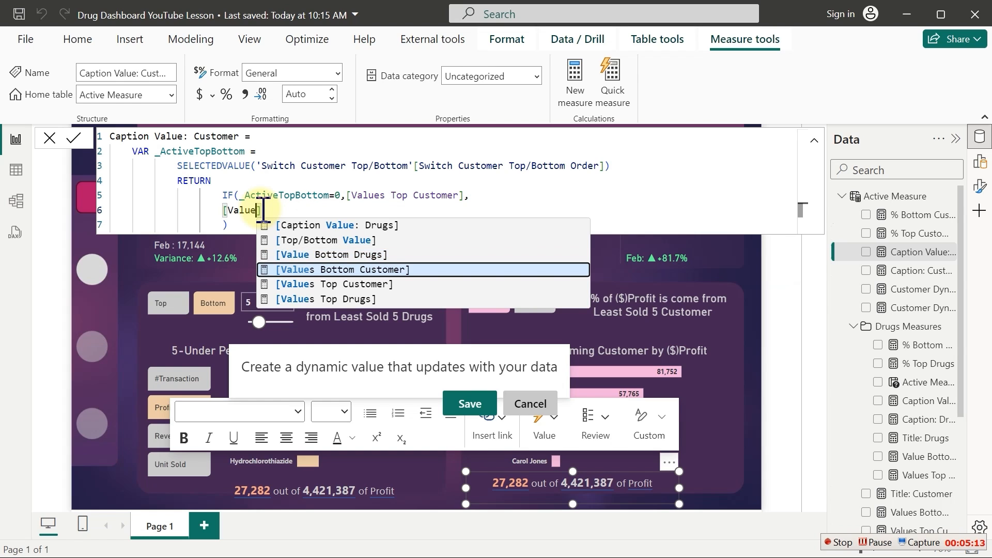
key("Tab")
Change the IF condition to _ActiveTopBottom=1 and commit the Caption Value: Customer measure
left_click(341, 196)
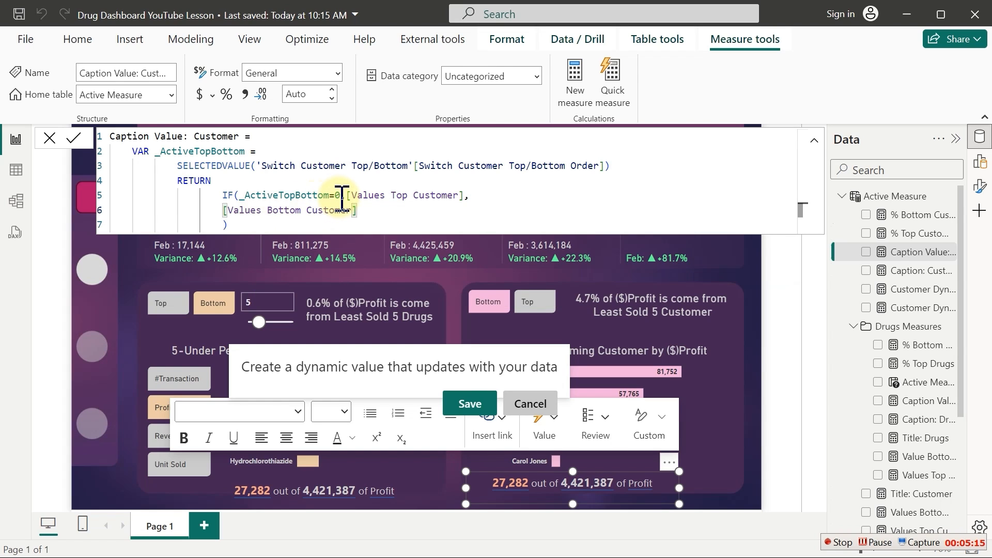
key("BackSpace")
type("1")
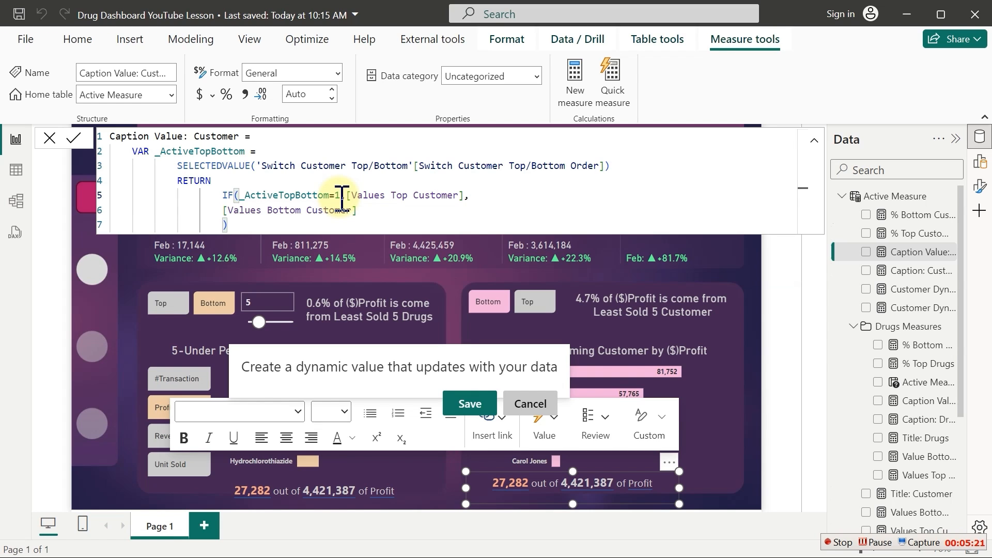
left_click(382, 208)
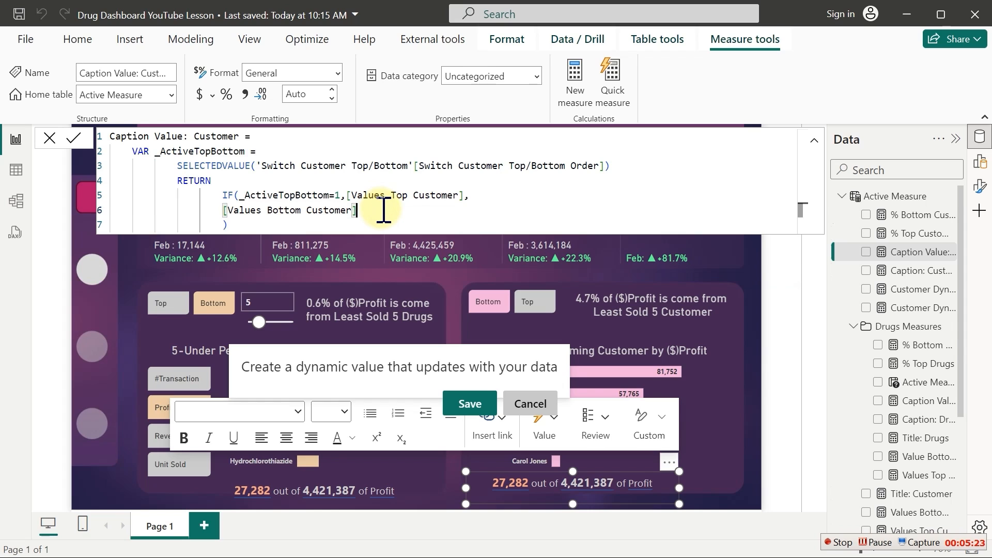
key("Return")
left_click(732, 437)
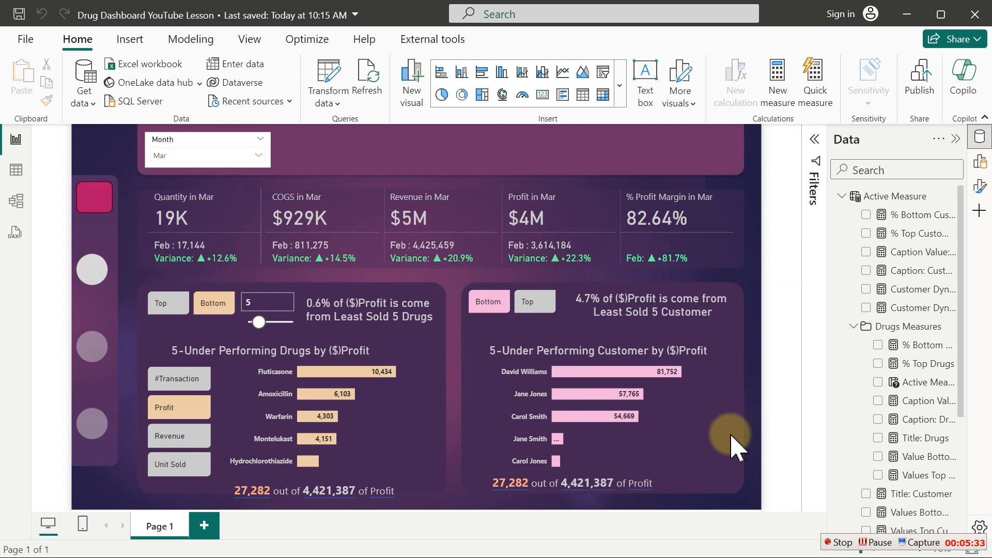
left_click(511, 486)
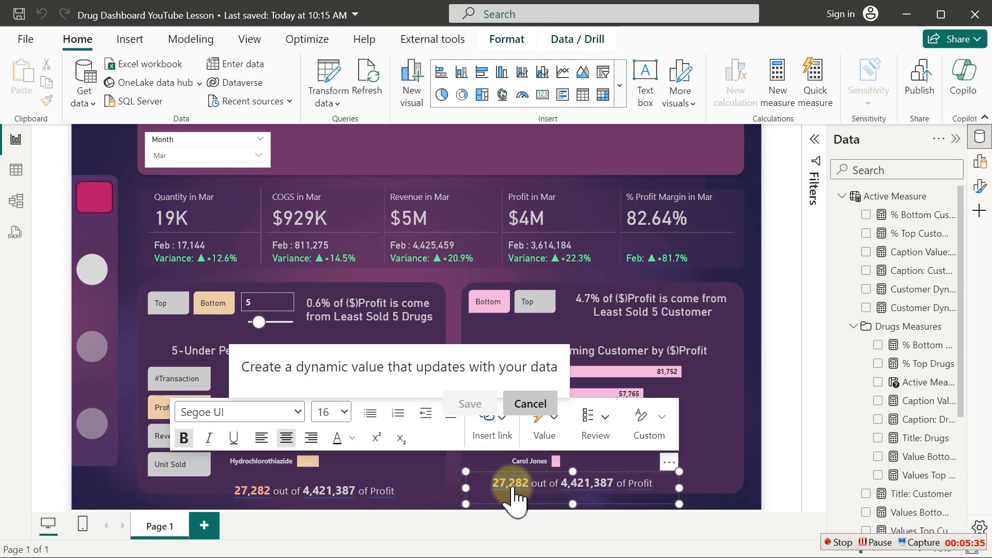
left_click(546, 431)
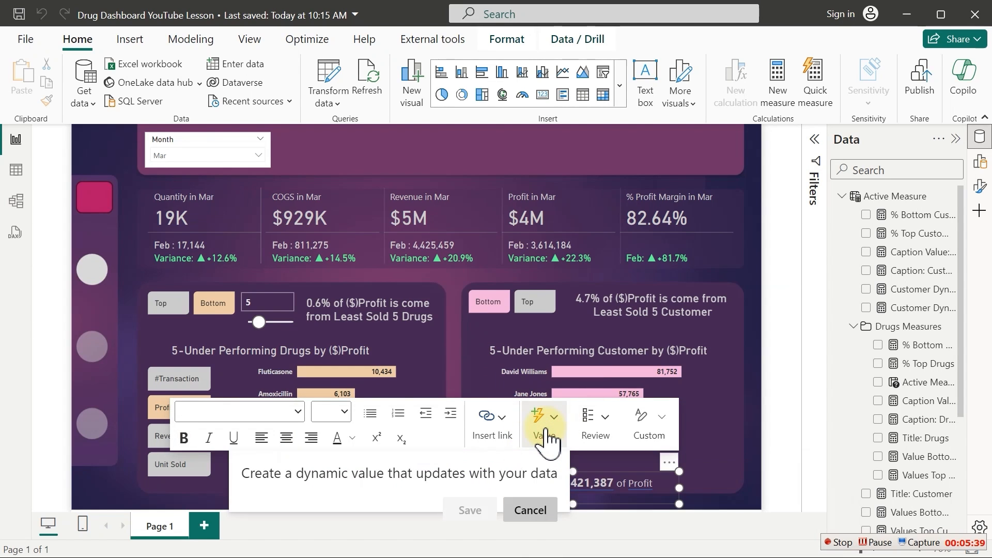
left_click(546, 431)
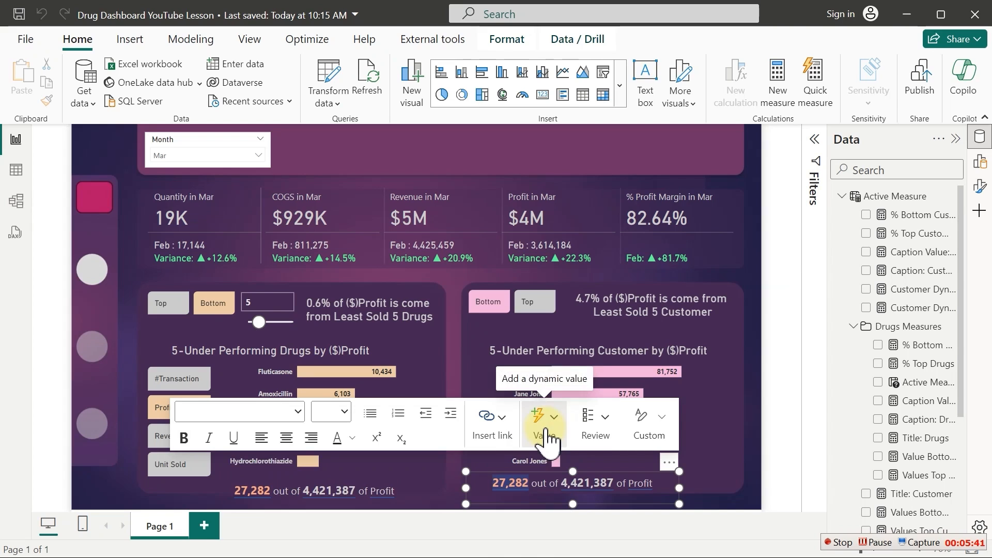
left_click(545, 431)
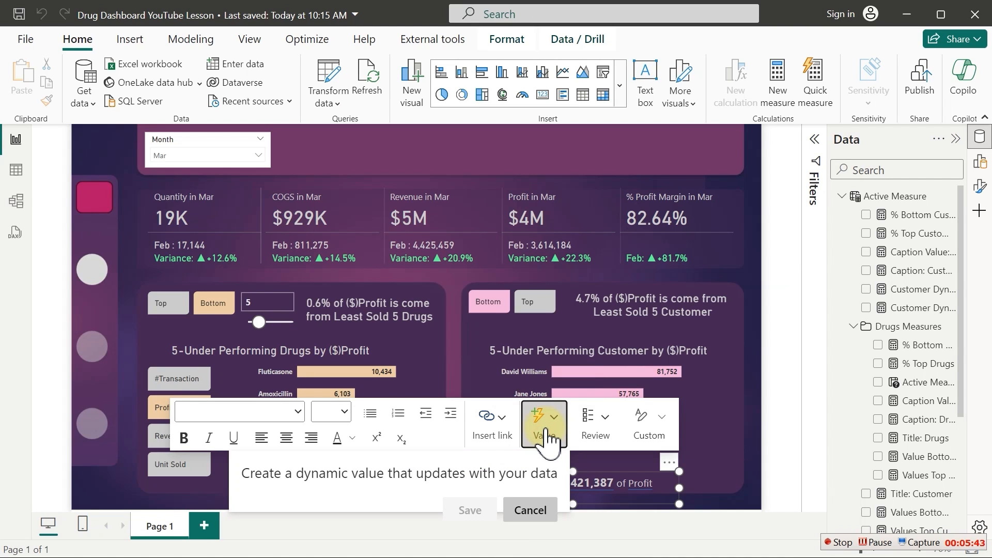
left_click(545, 434)
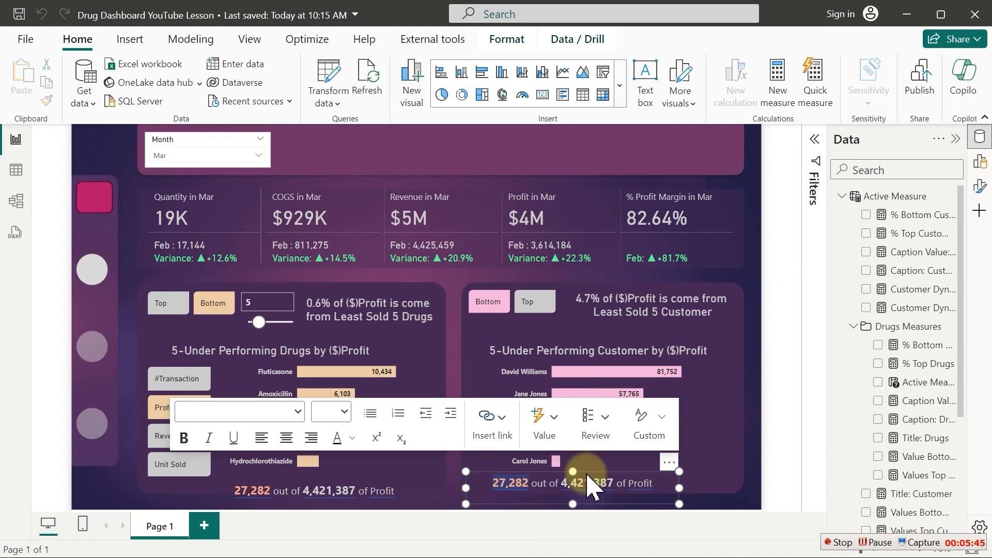
Link the highlighted amount in the customer summary text box to "caption value: customer" and reposition the box beneath the customer chart
left_click_drag(667, 462, 538, 328)
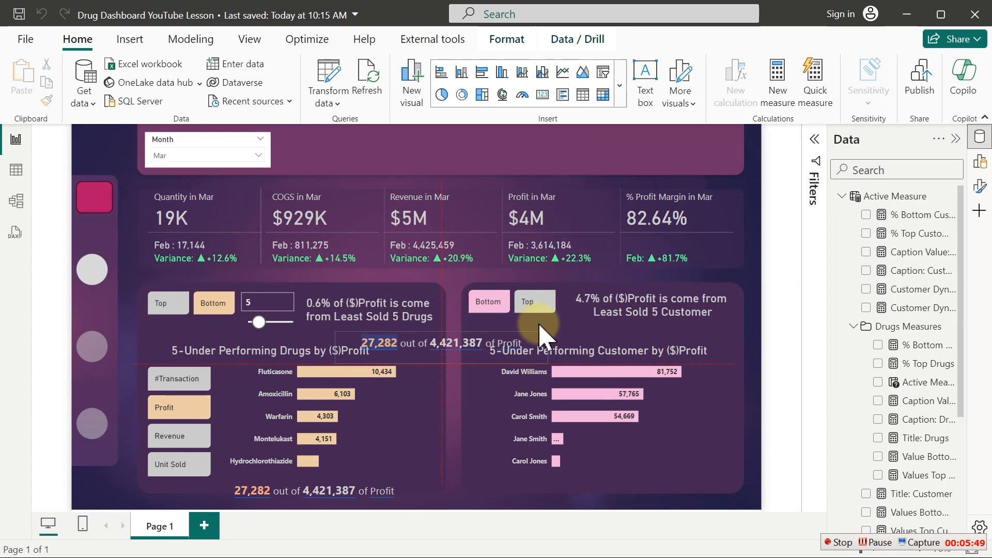
left_click(455, 411)
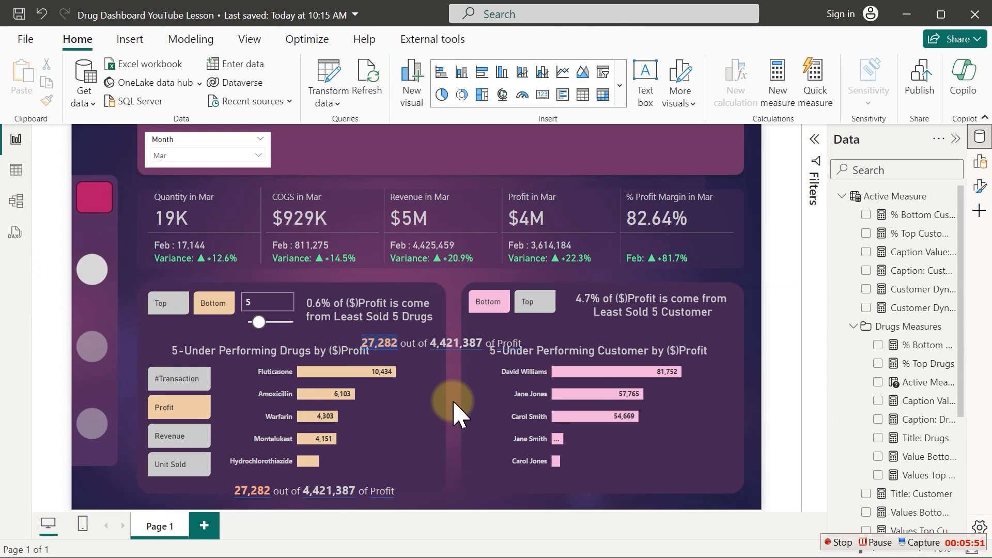
double_click(391, 348)
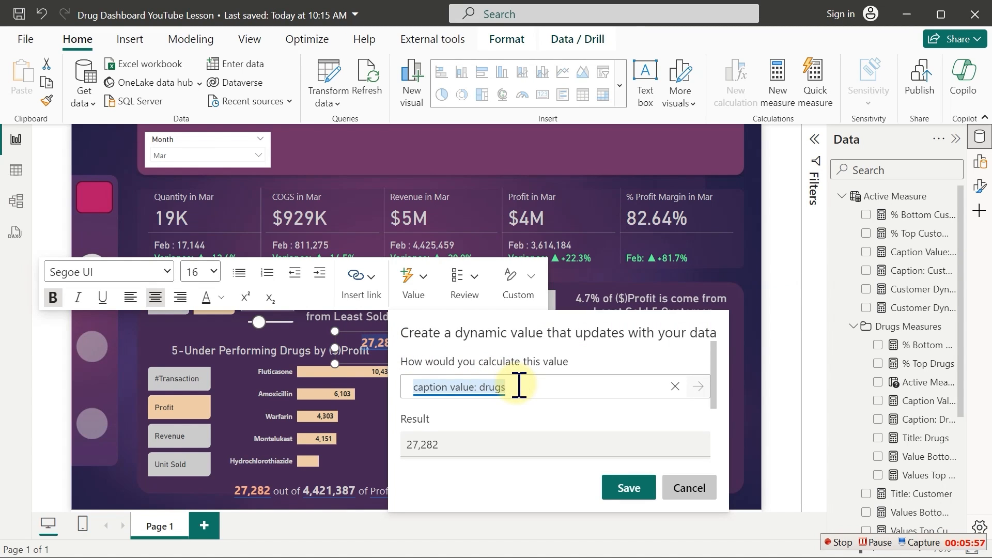
key("BackSpace")
key("BackSpace")
key("BackSpace")
key("BackSpace")
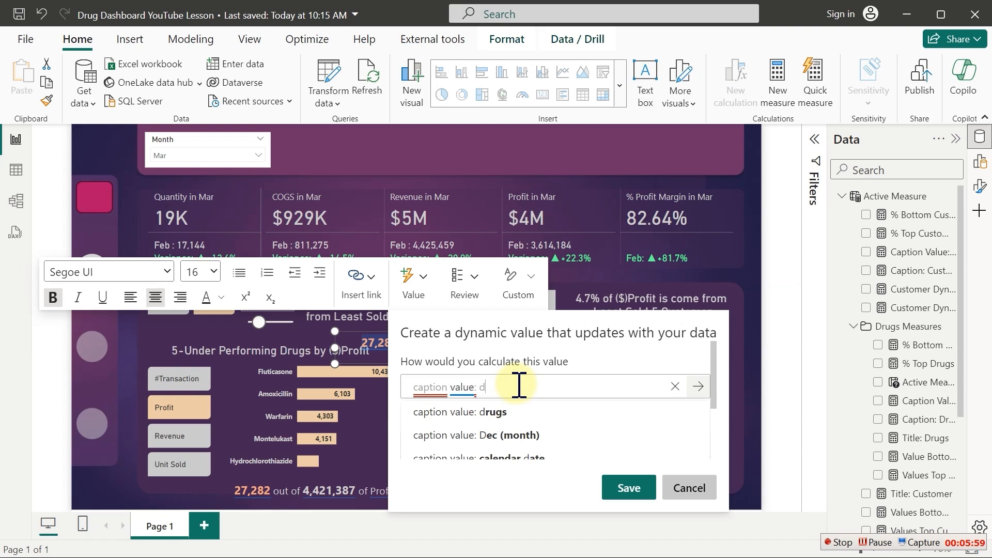
type("cu")
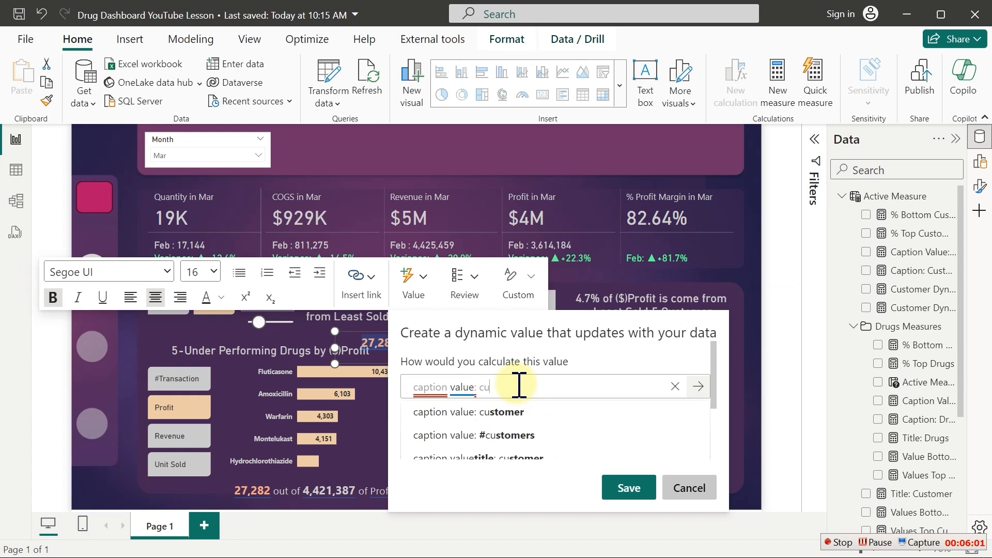
left_click(515, 418)
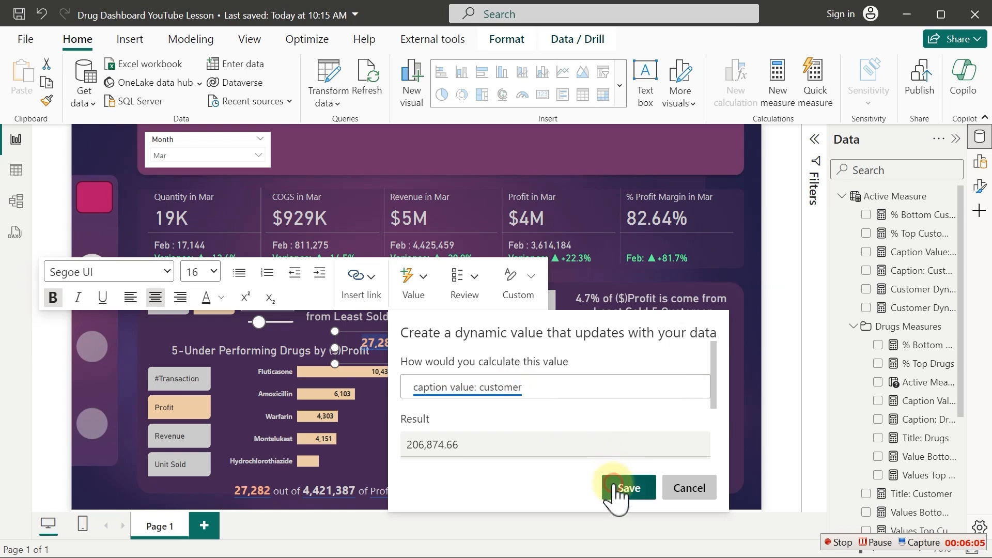
left_click(616, 488)
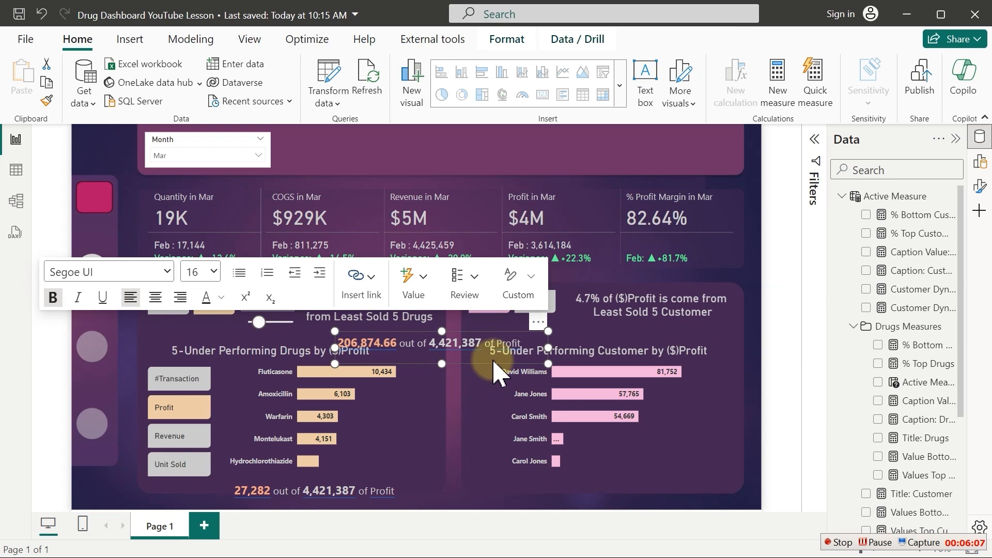
left_click_drag(540, 333, 693, 472)
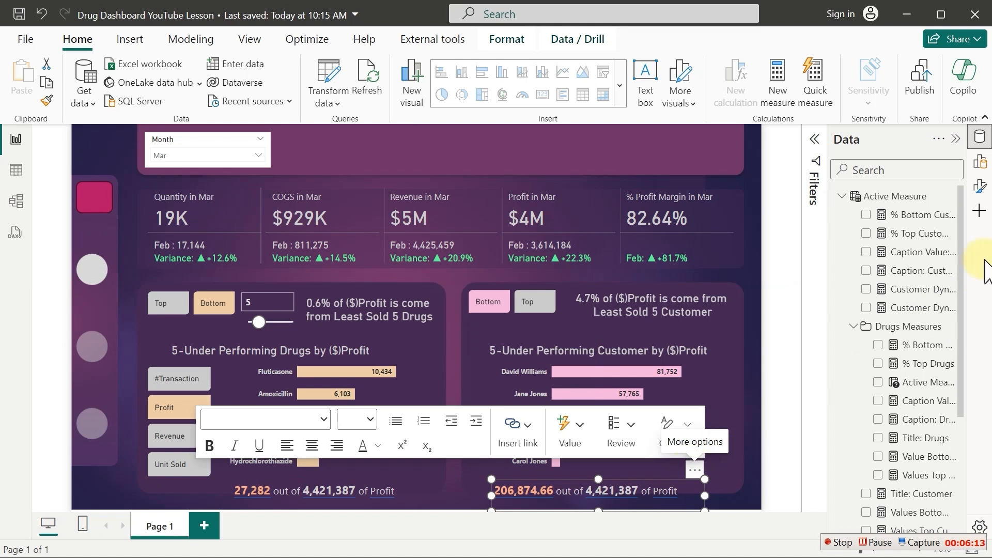
Set the Caption Value: Customer measure to display 0 decimal places
left_click(917, 253)
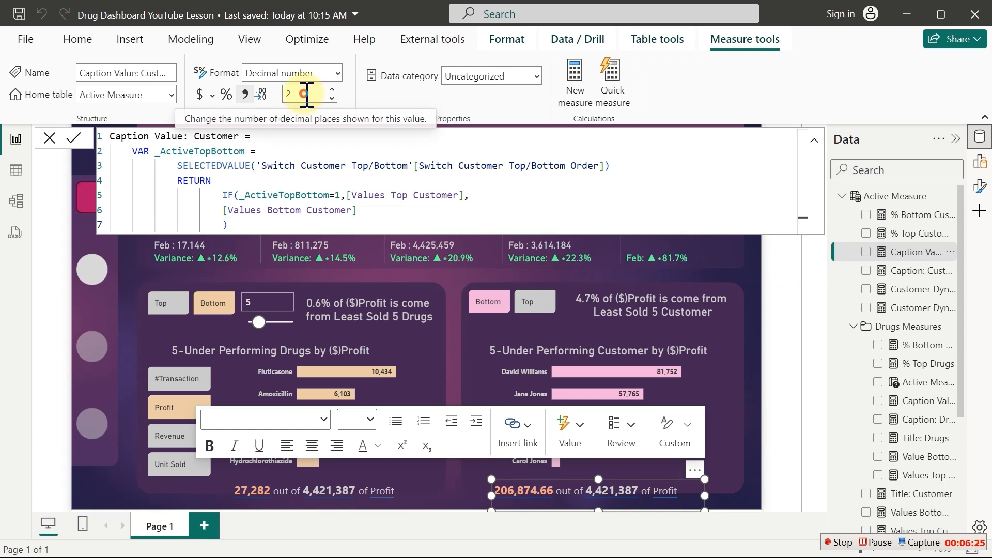
left_click(306, 95)
key("Return")
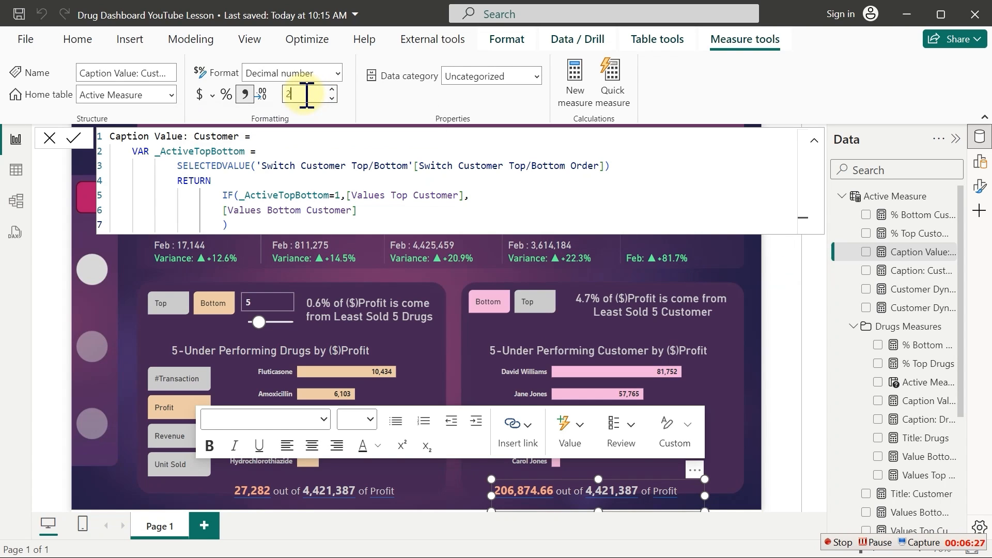
type("0")
key("Return")
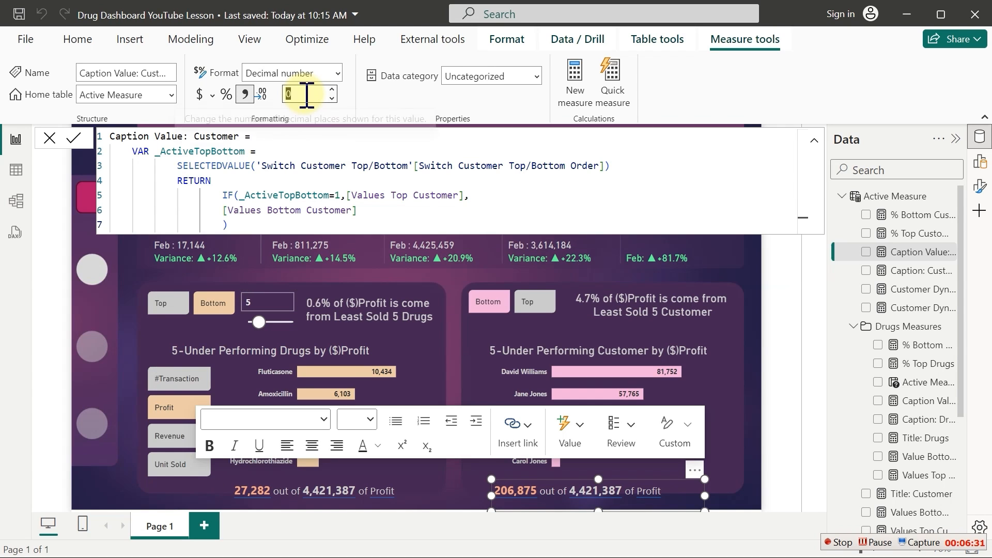
left_click(754, 445)
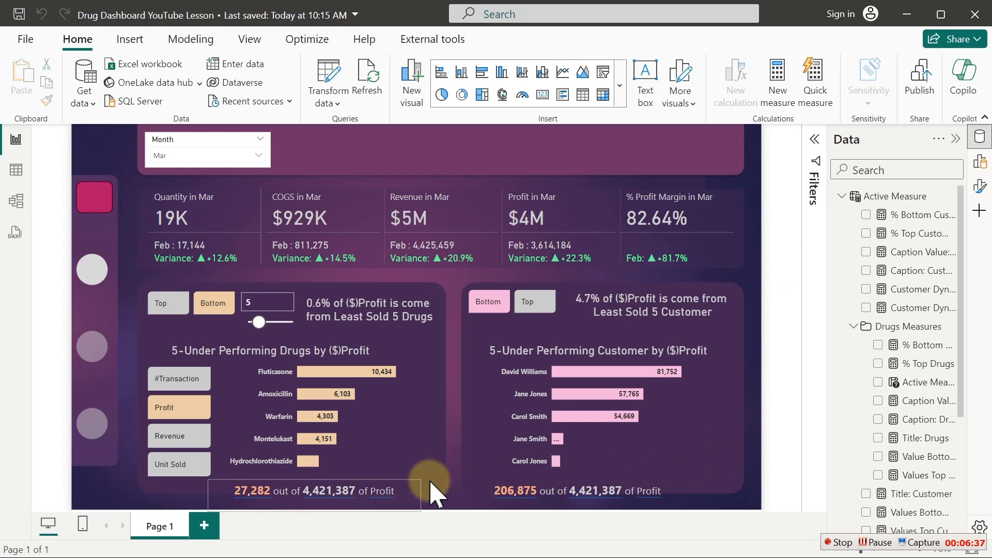
Align the tops of the drugs and customer summary text boxes beneath the two charts
left_click(399, 483)
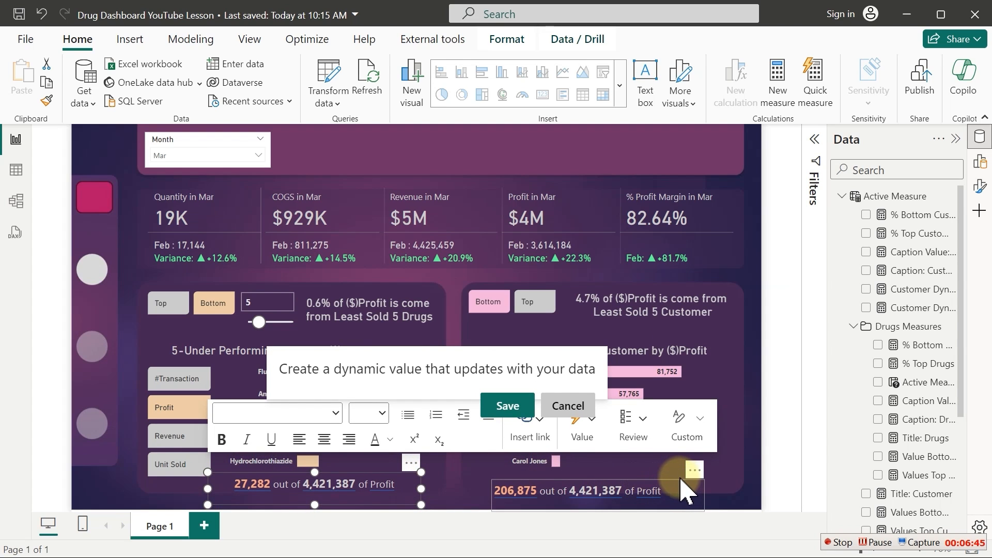
left_click(682, 481)
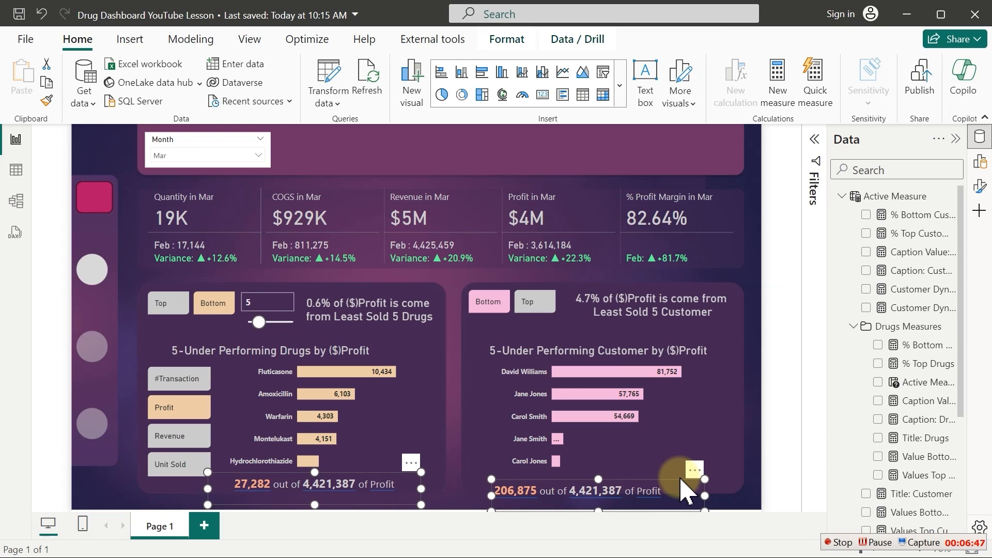
left_click(507, 40)
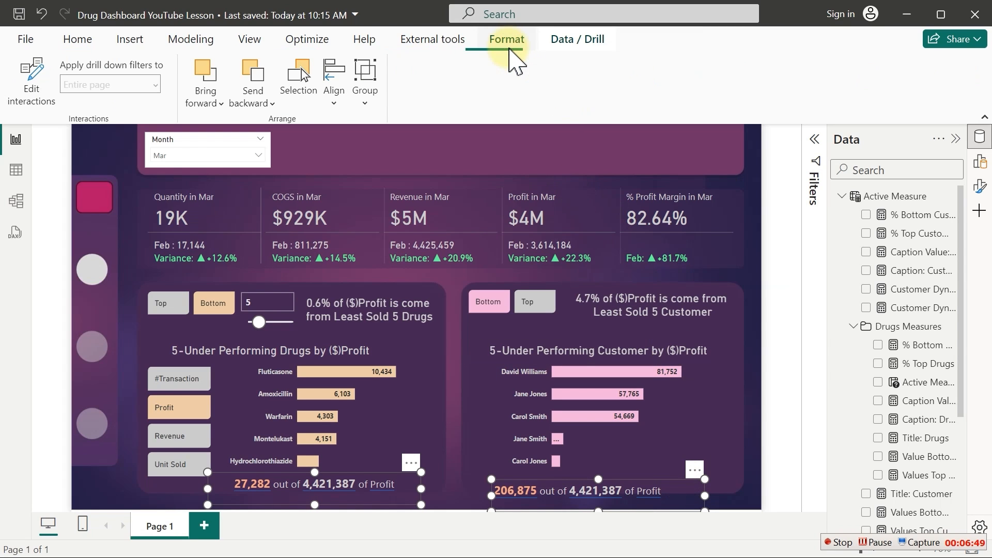
left_click(334, 96)
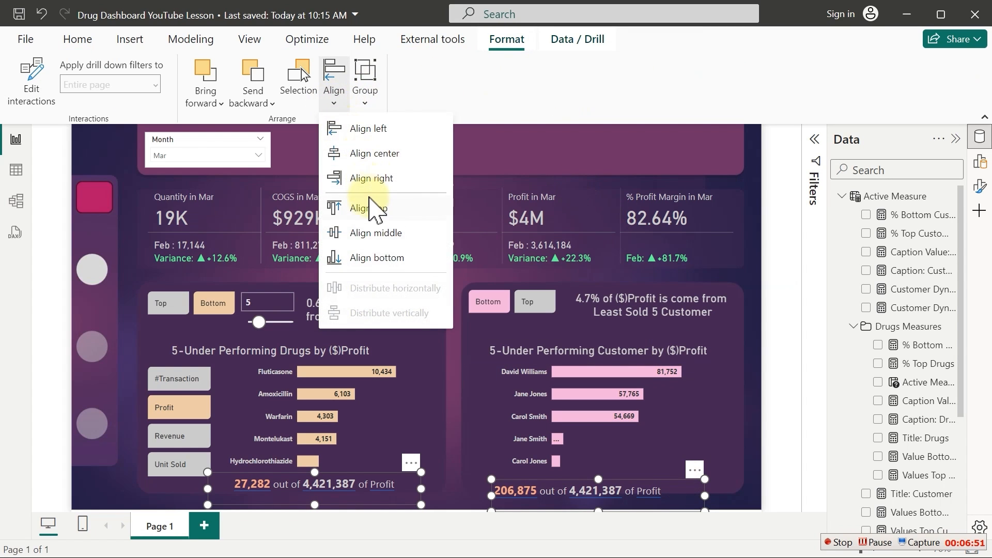
left_click(370, 208)
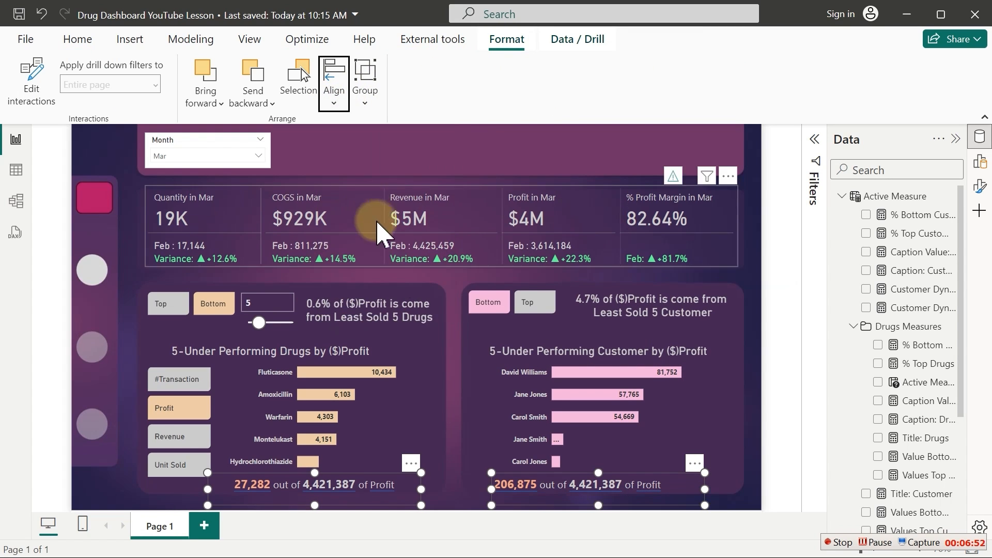
left_click(458, 398)
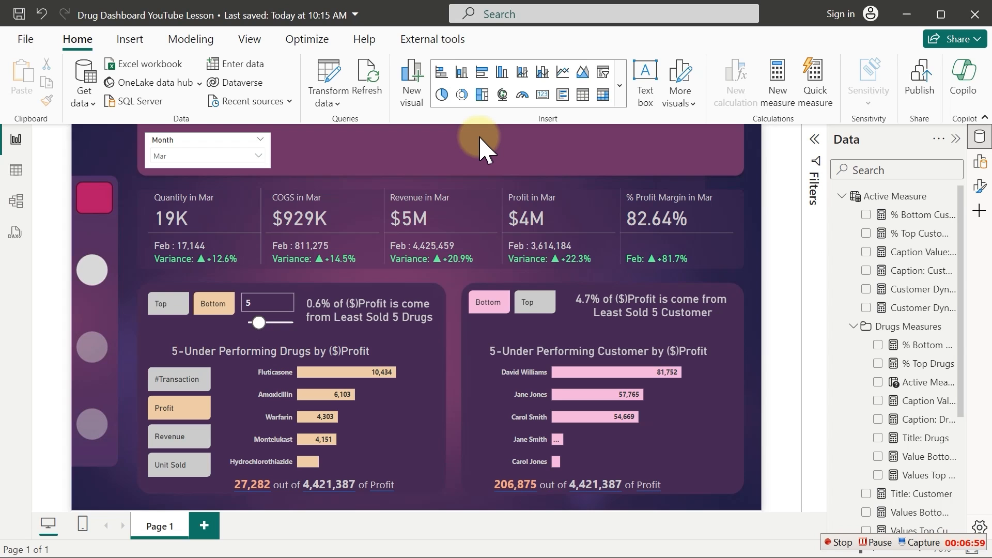
Copy the "Drug Sales Report (Top/Bottom Analysis)" title from the Drug Report in Power BI file into the Drug Dashboard YouTube Lesson page
key("super")
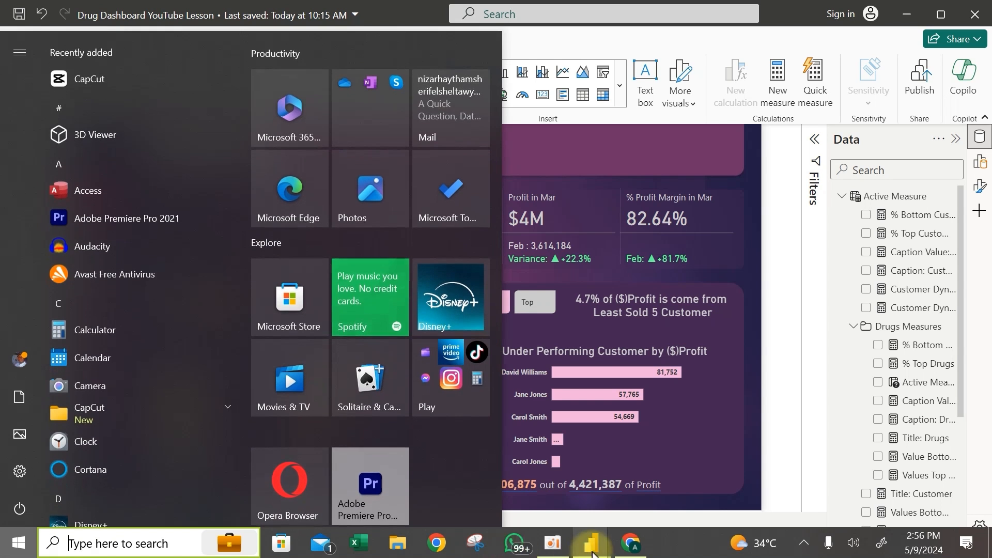
mouse_move(591, 542)
left_click(573, 497)
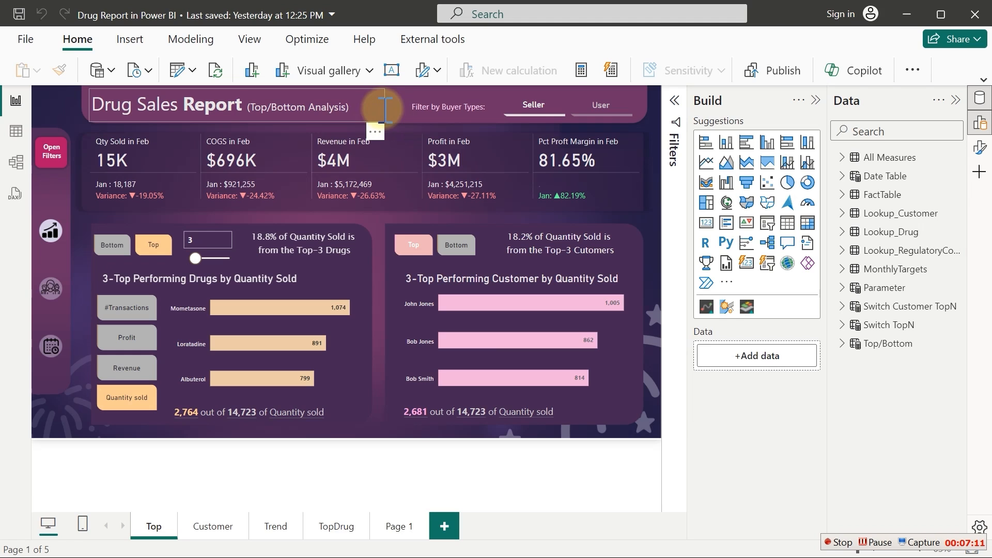
left_click(362, 111)
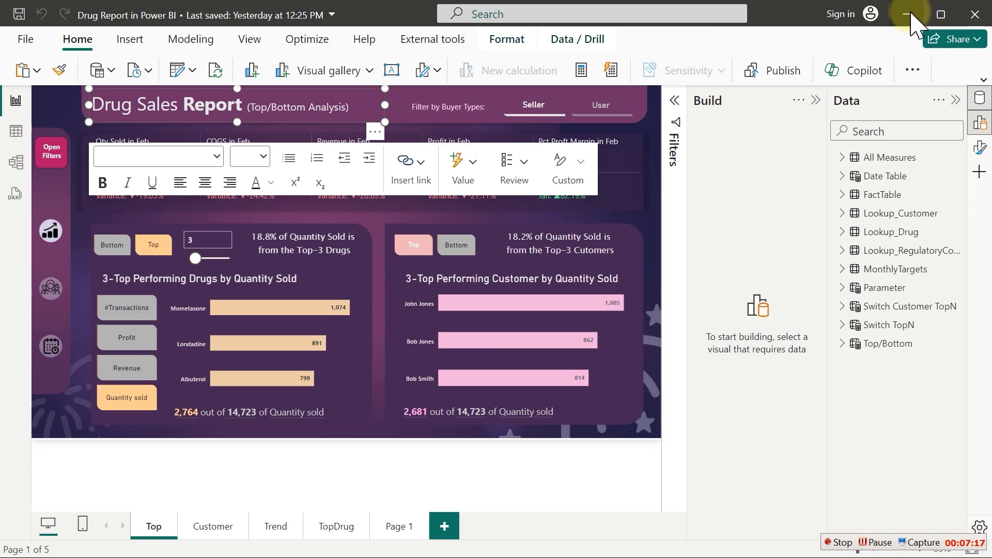
left_click(908, 14)
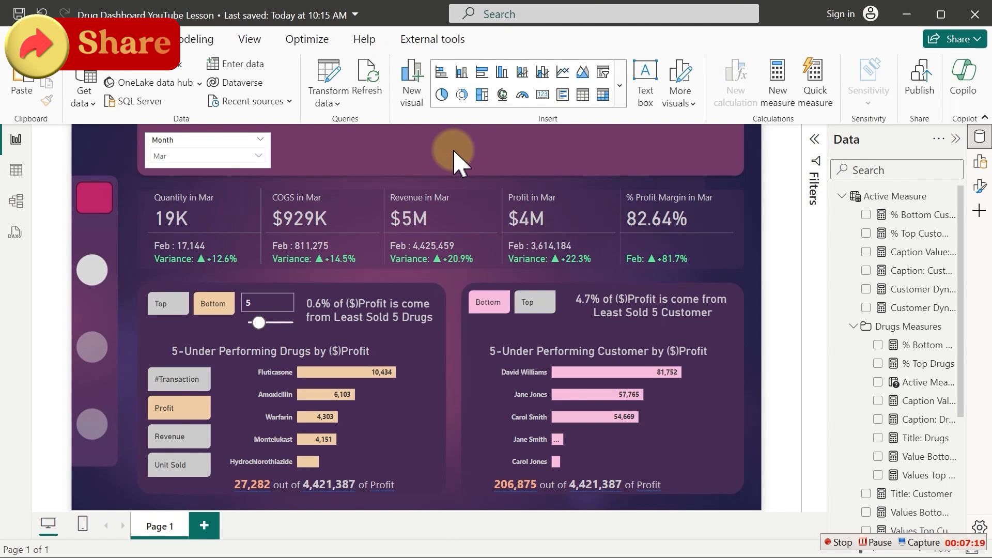
left_click(455, 155)
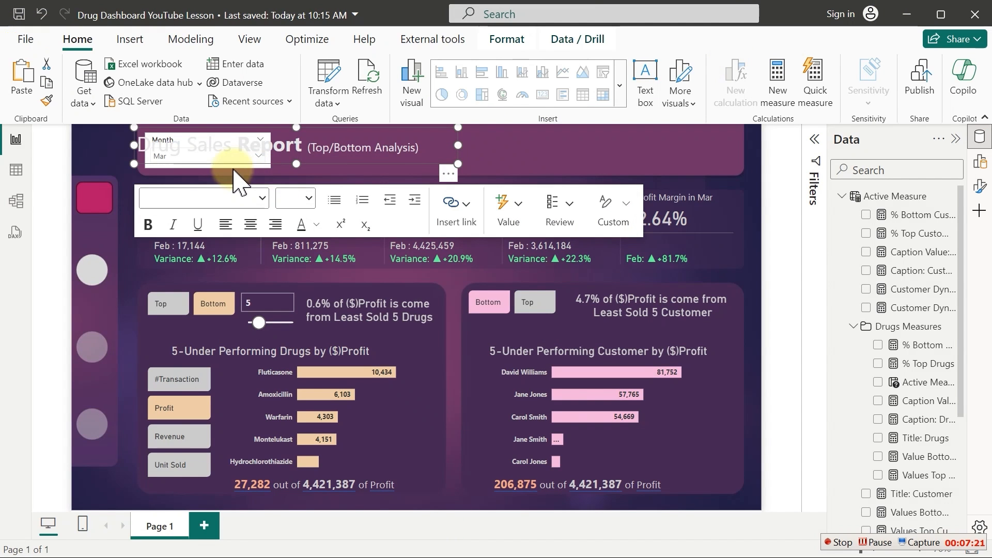
Move the Month slicer beside the report title in the header band and shift the title inward from the band's edge
left_click(240, 163)
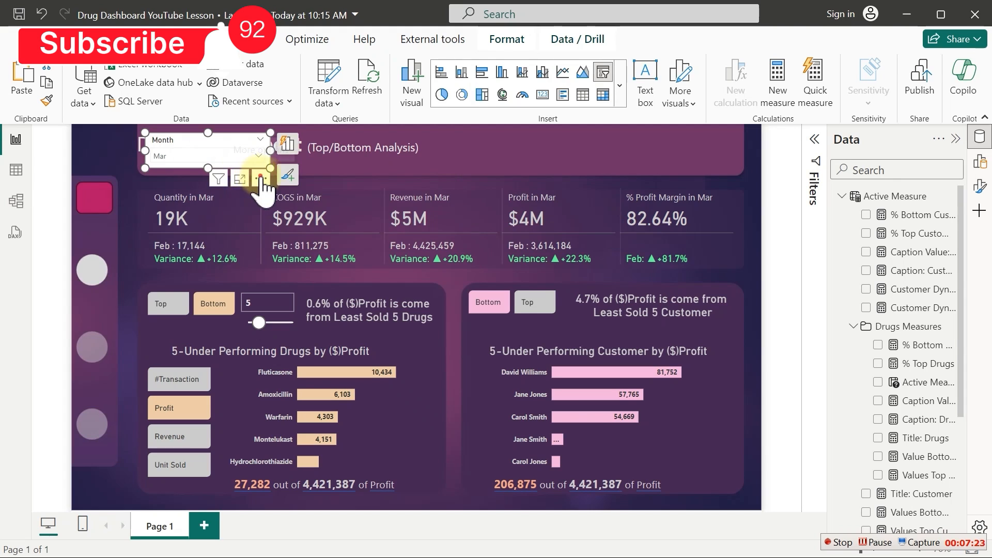
left_click_drag(261, 173, 597, 178)
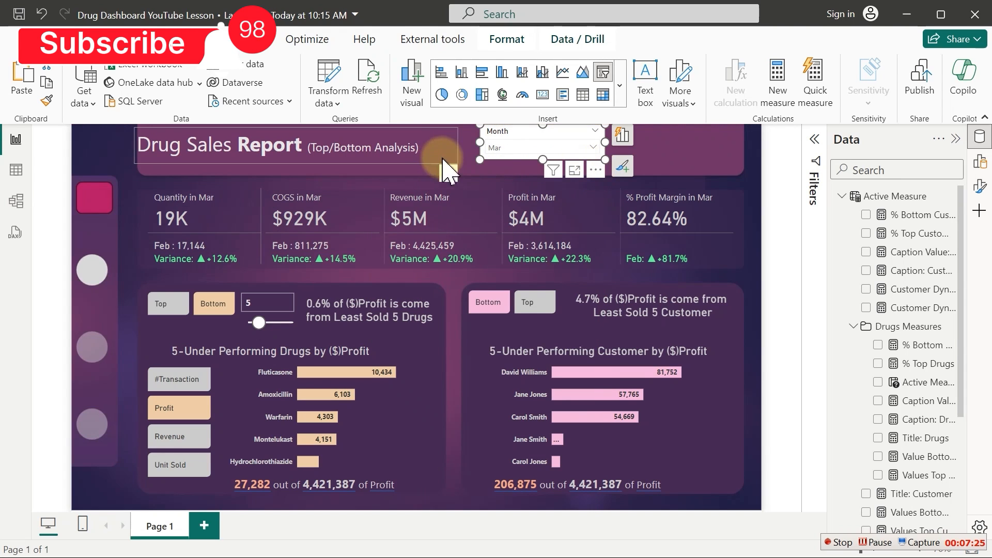
left_click(436, 152)
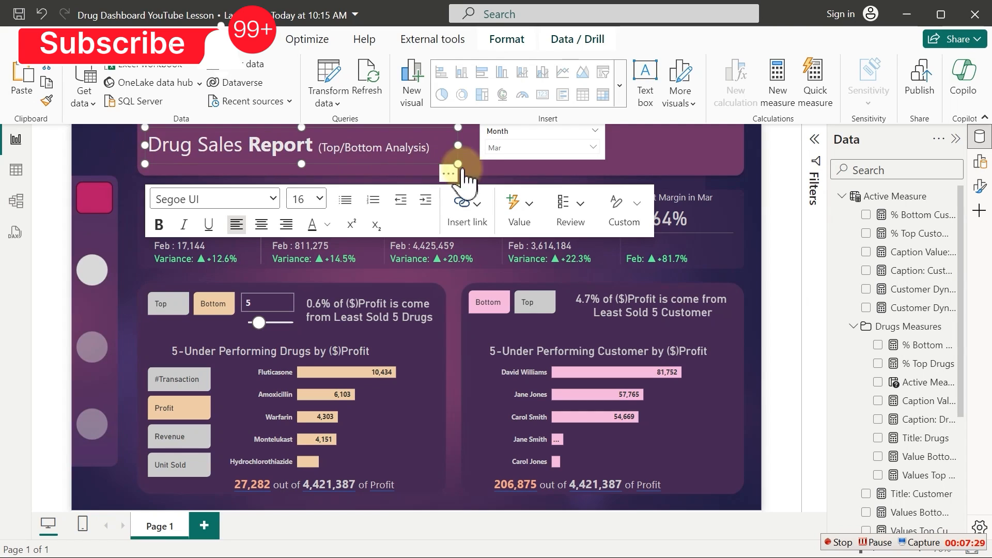
left_click(594, 147)
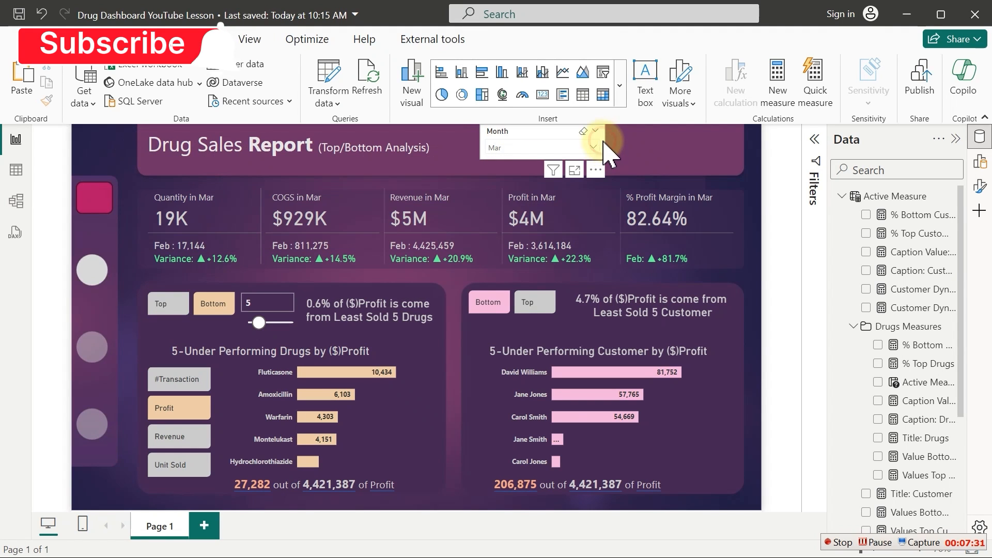
left_click_drag(604, 147, 619, 158)
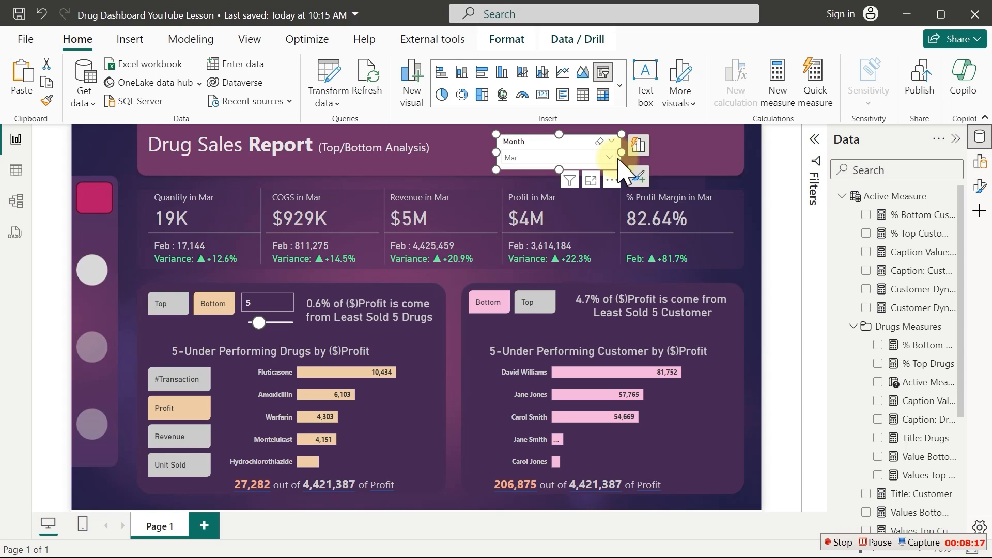
left_click(838, 542)
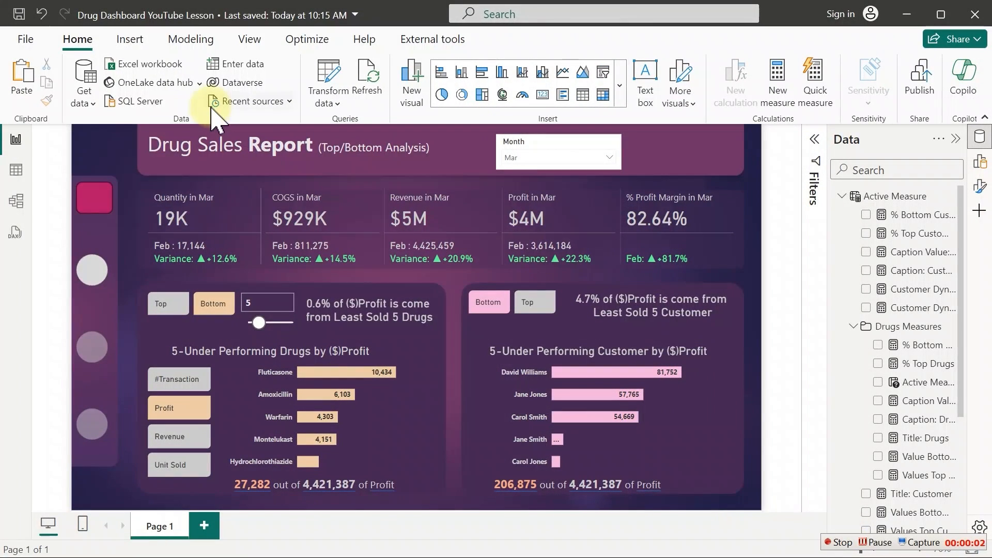
left_click(569, 153)
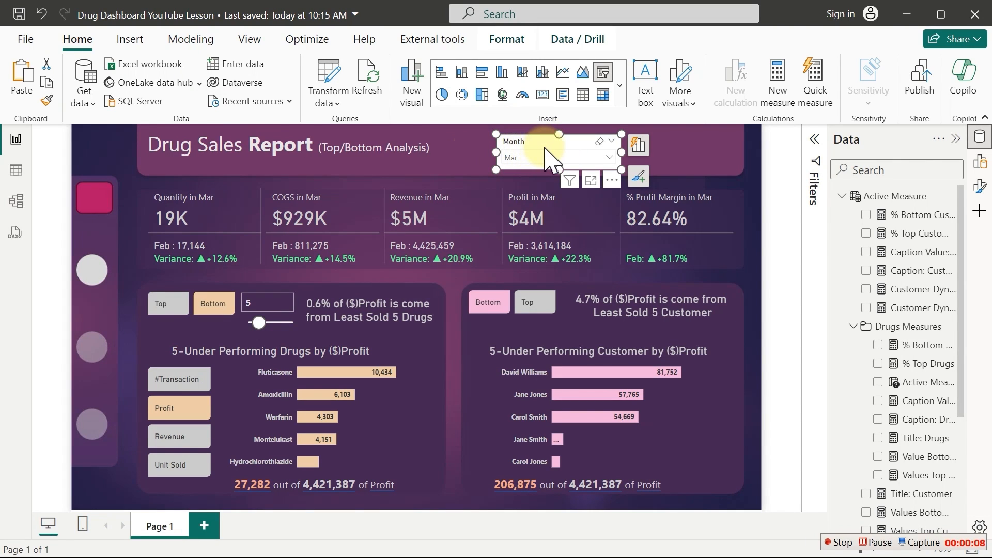
left_click(459, 156)
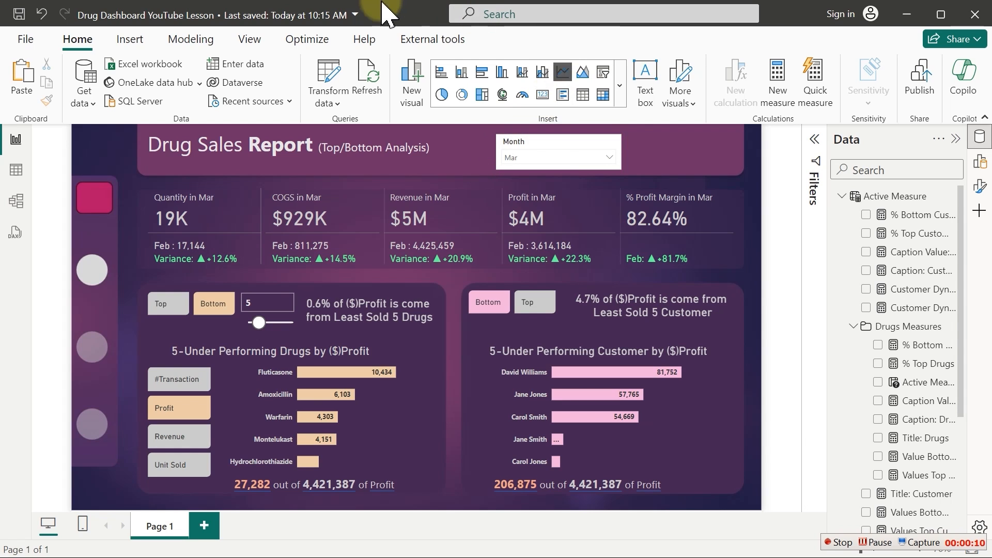
Insert a blank button and fit it over the pink square at the top of the navigation bar
left_click(129, 40)
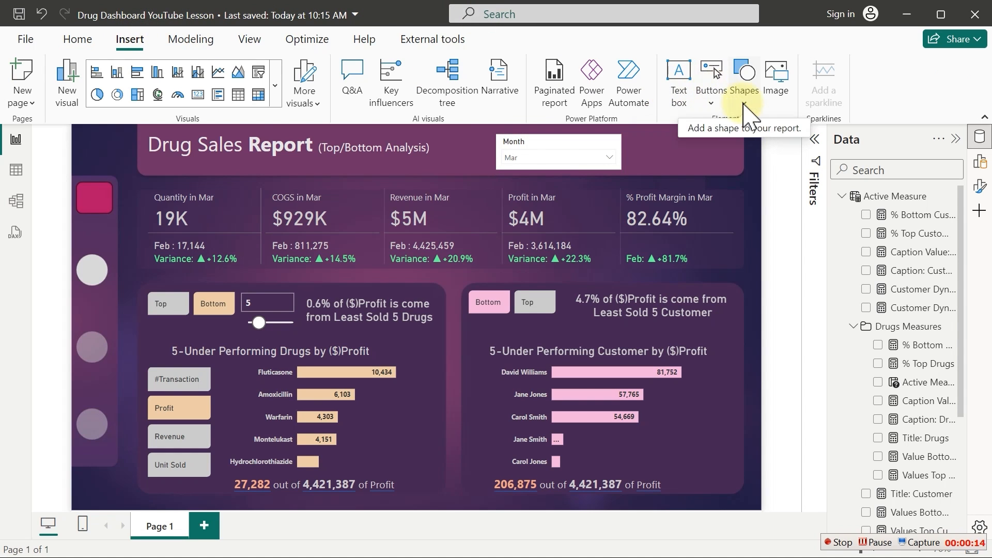
left_click(710, 103)
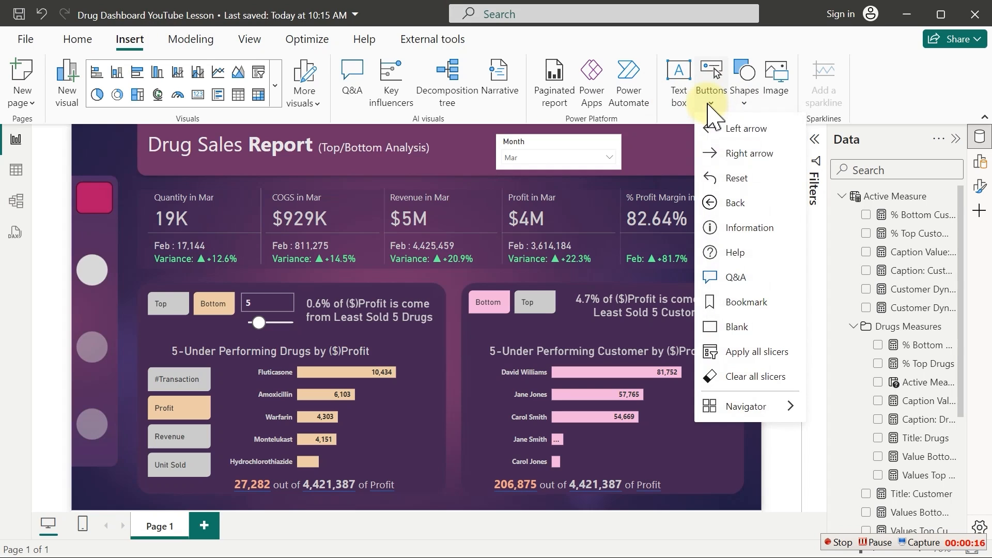
left_click(737, 326)
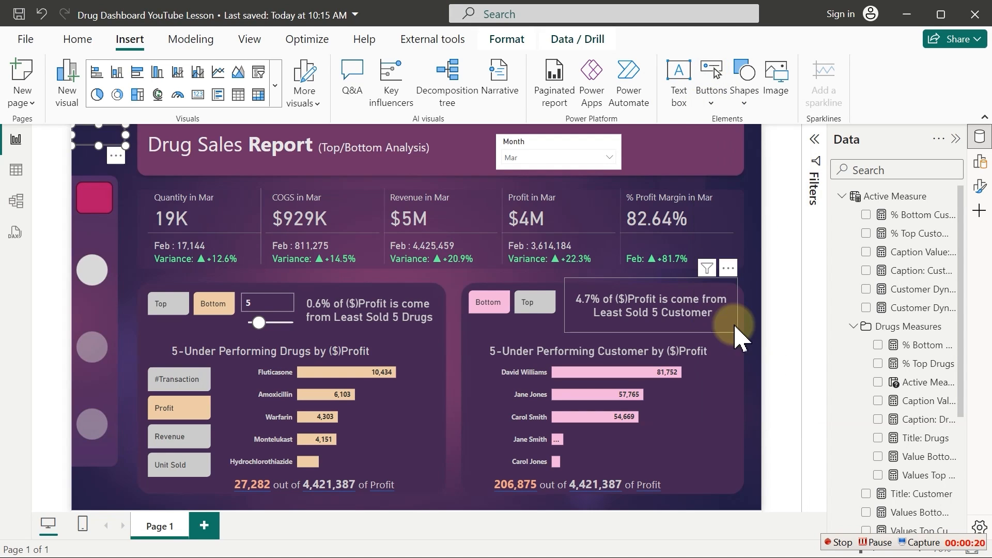
left_click_drag(721, 266, 111, 211)
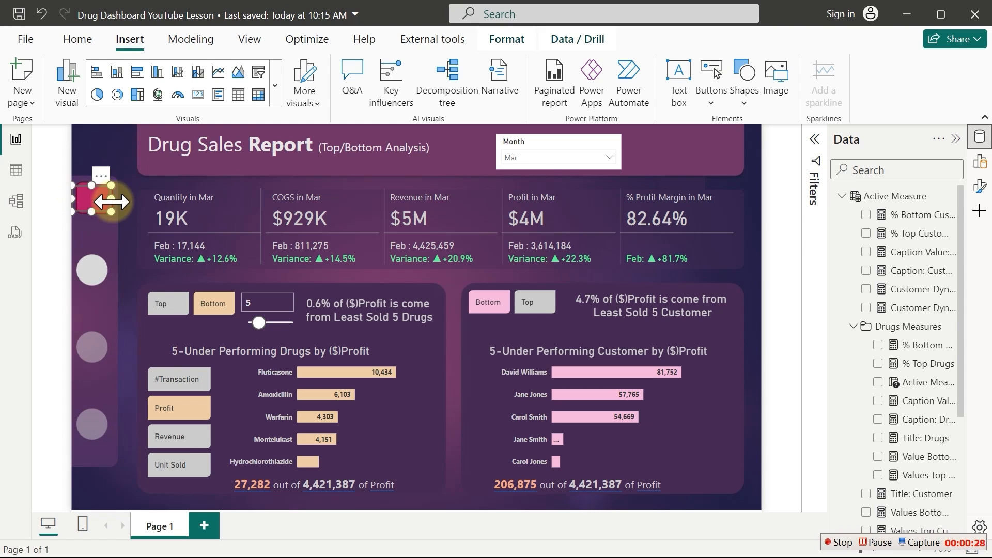
left_click_drag(111, 202, 116, 199)
left_click_drag(93, 186, 93, 180)
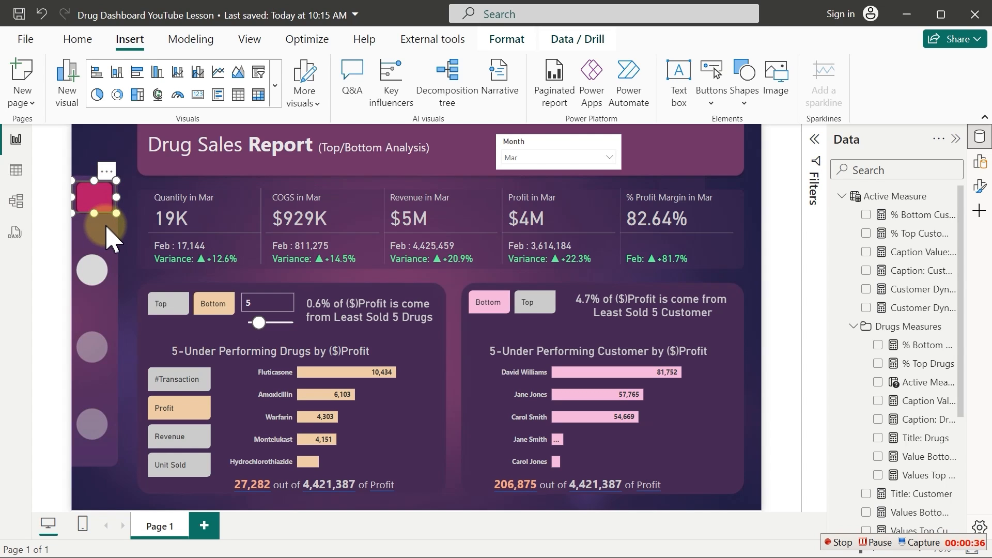
left_click(110, 236)
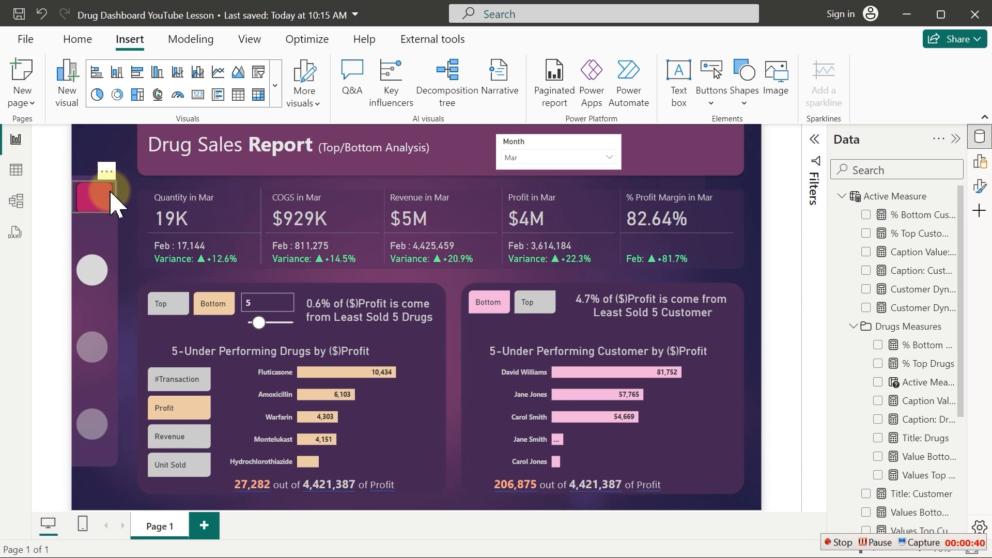
Turn off the border of the blank button over the pink navigation square
left_click(981, 187)
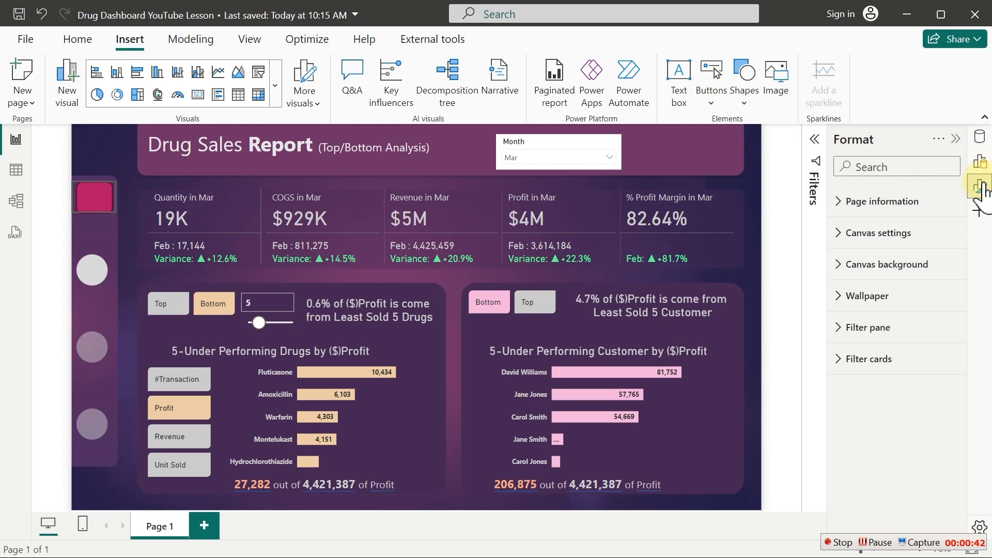
left_click(96, 203)
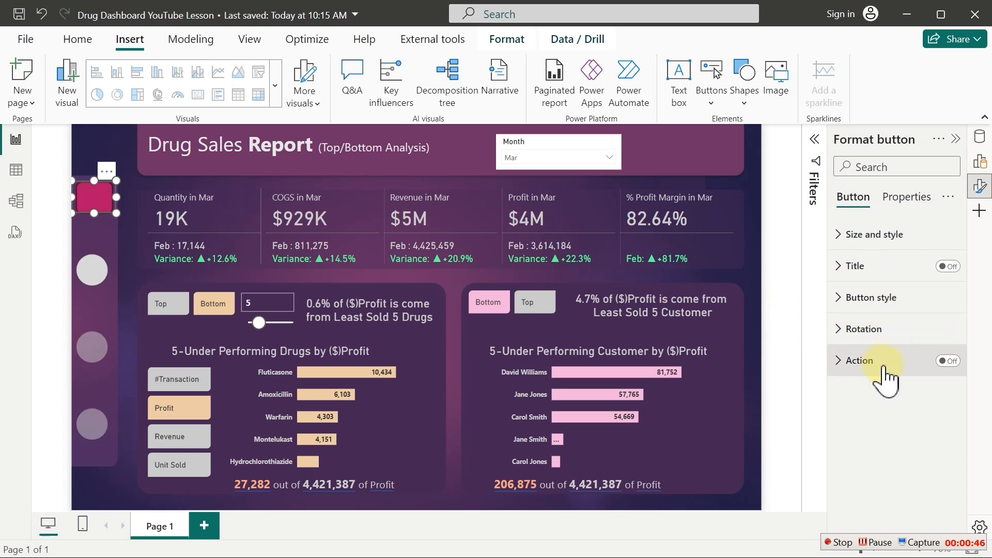
left_click(869, 300)
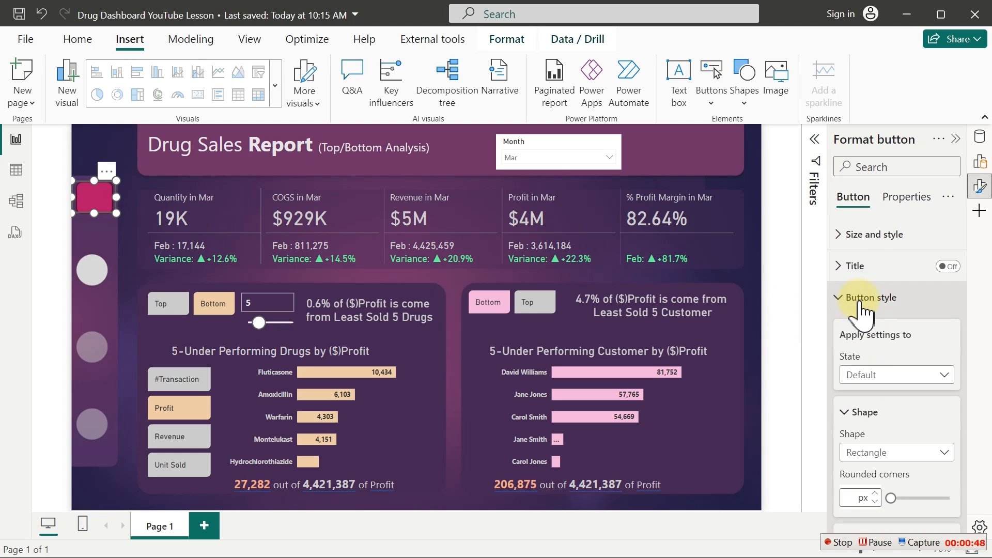
left_click_drag(962, 308, 965, 468)
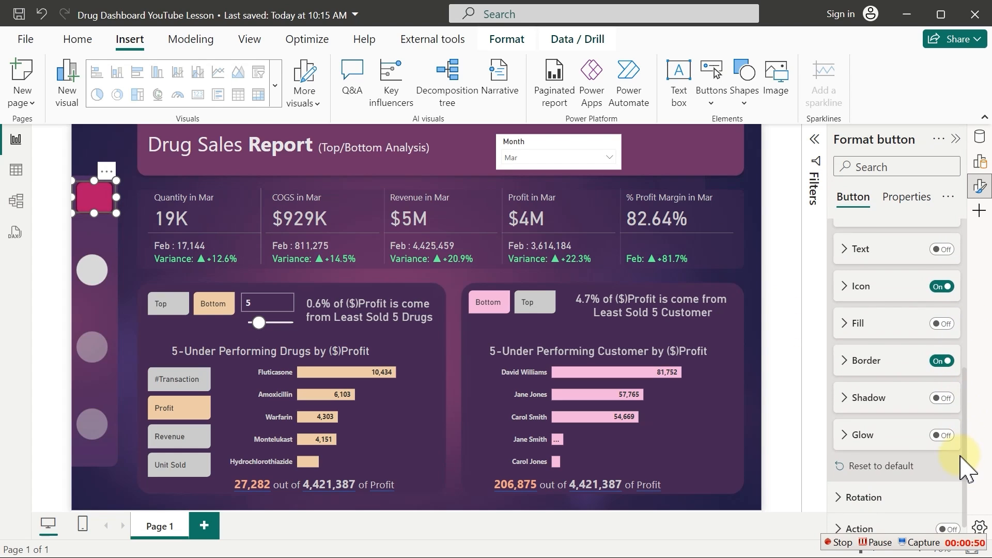
left_click(941, 360)
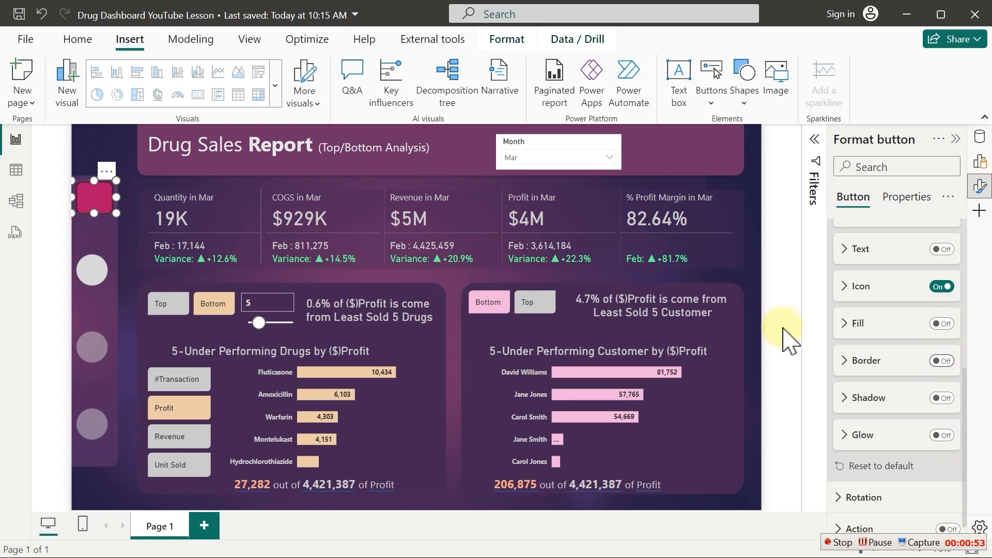
left_click(82, 246)
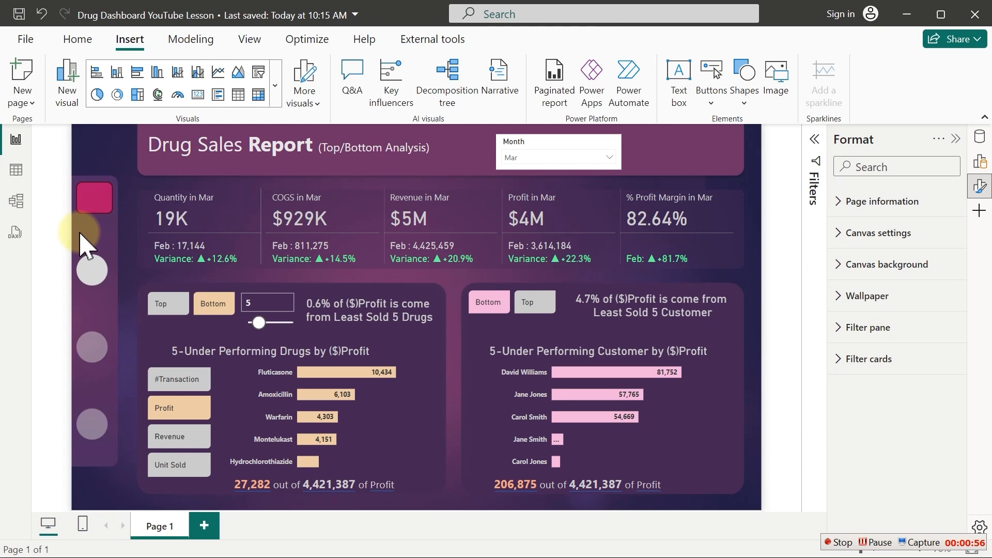
Turn on the button's text, enter "Open Filter" and set its font color to White, 10% darker
left_click(96, 199)
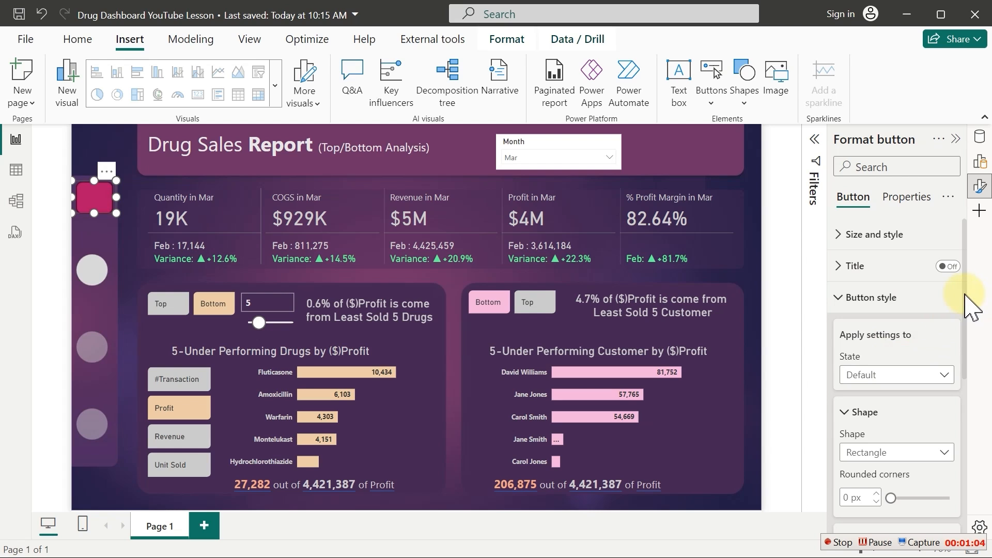
scroll(943, 361, "down", 3)
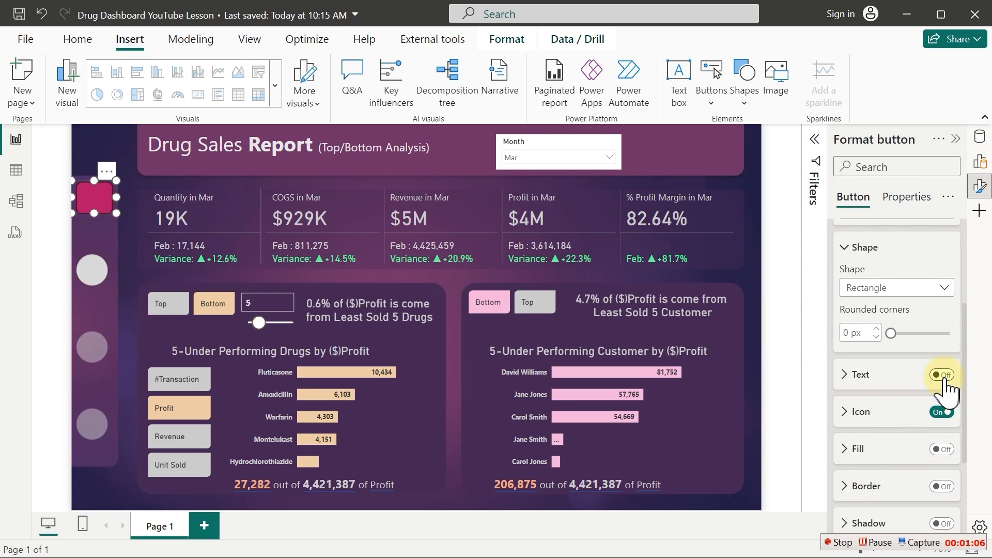
left_click(861, 380)
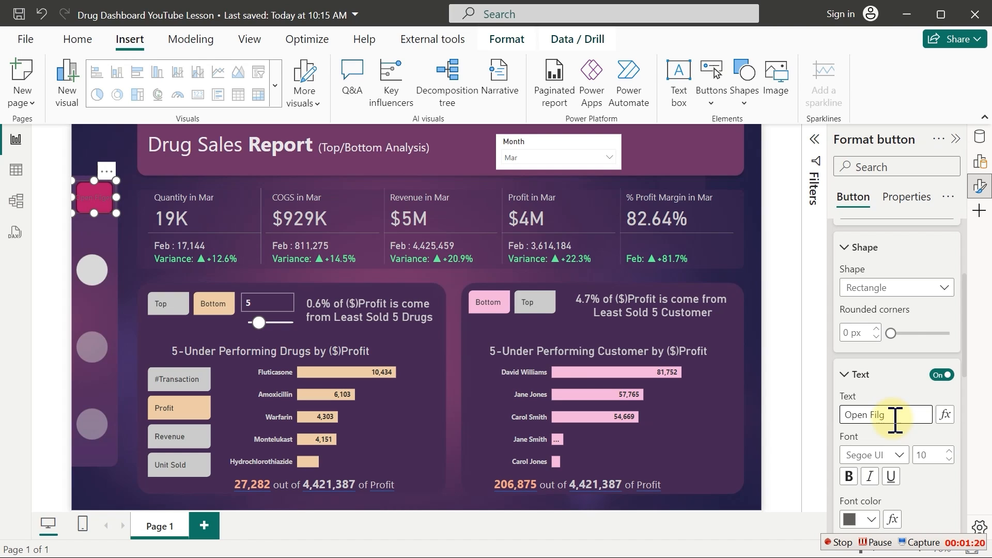
type("lter")
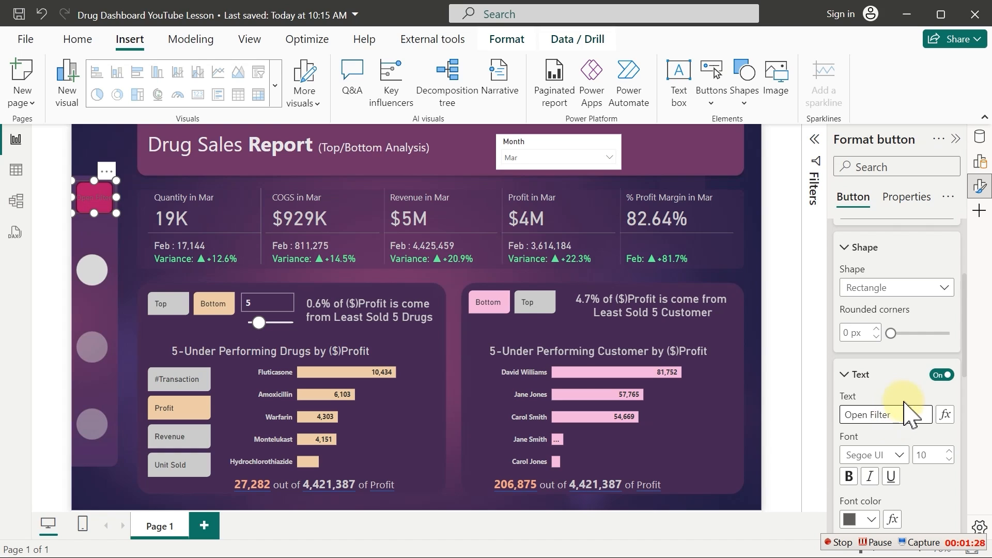
left_click(872, 521)
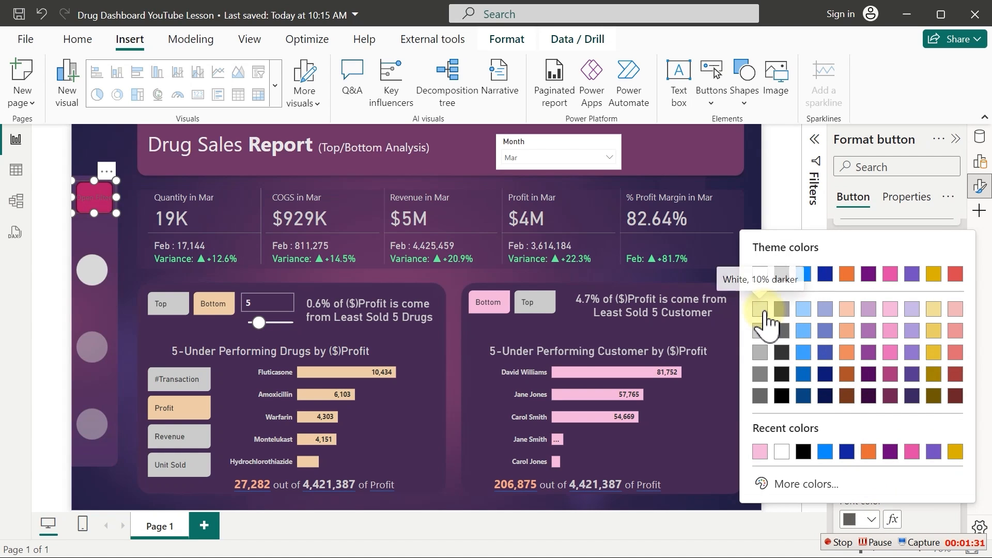
left_click(763, 311)
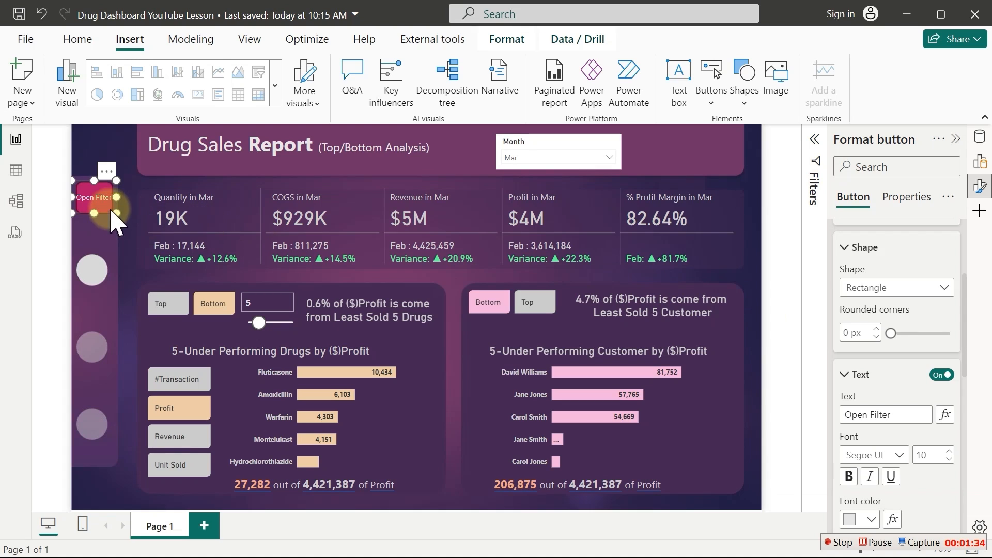
Narrow the Open Filter button to the width of the pink square and set its font size to 13
left_click_drag(114, 199, 106, 199)
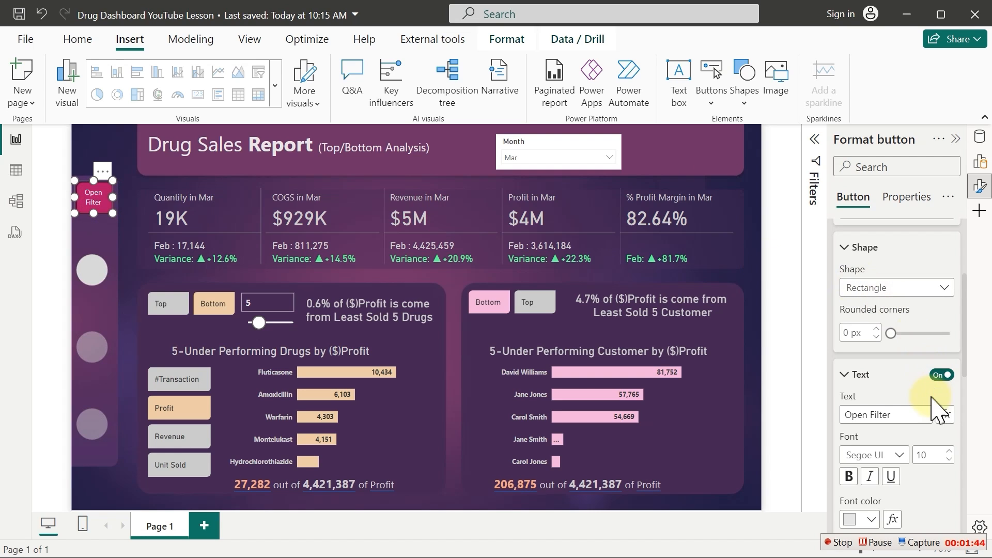
left_click(950, 451)
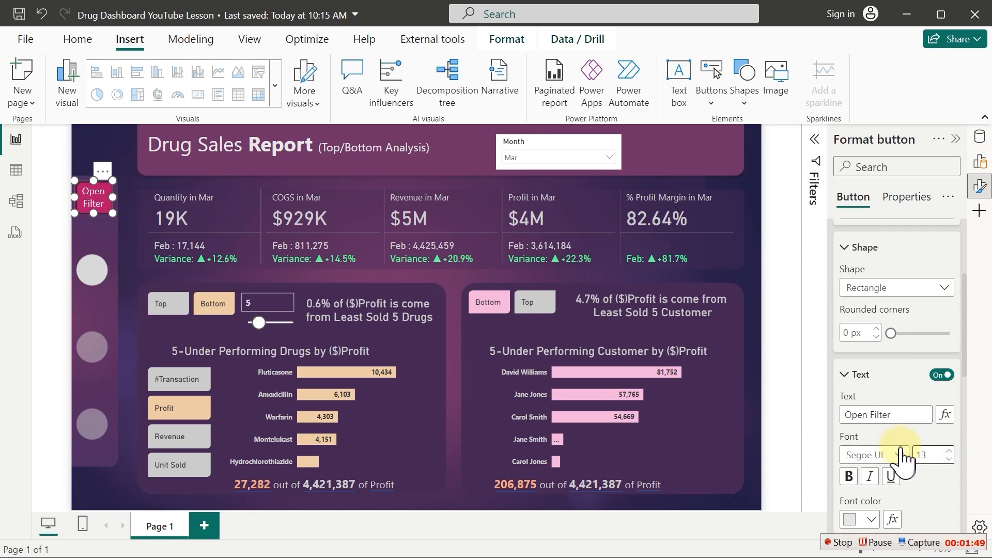
left_click(900, 456)
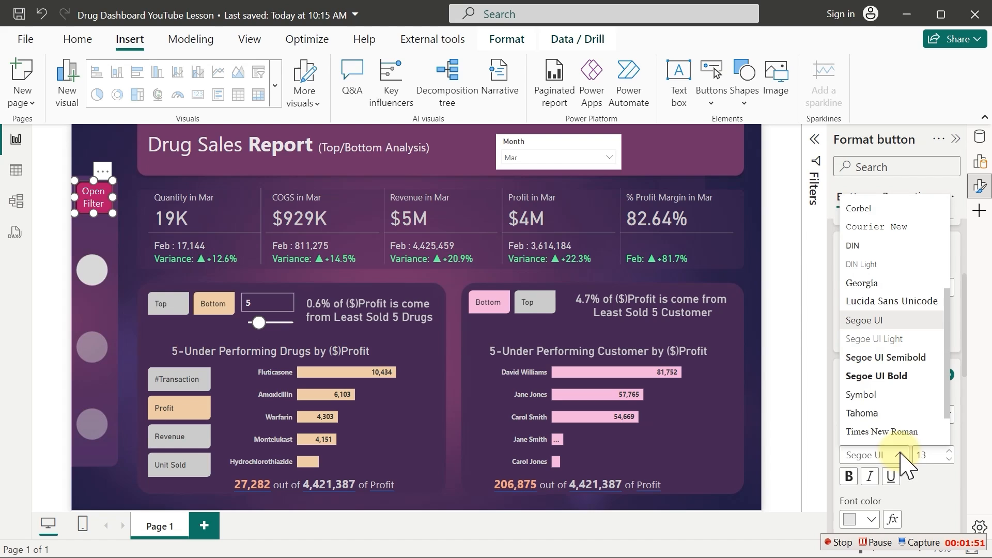
left_click(925, 498)
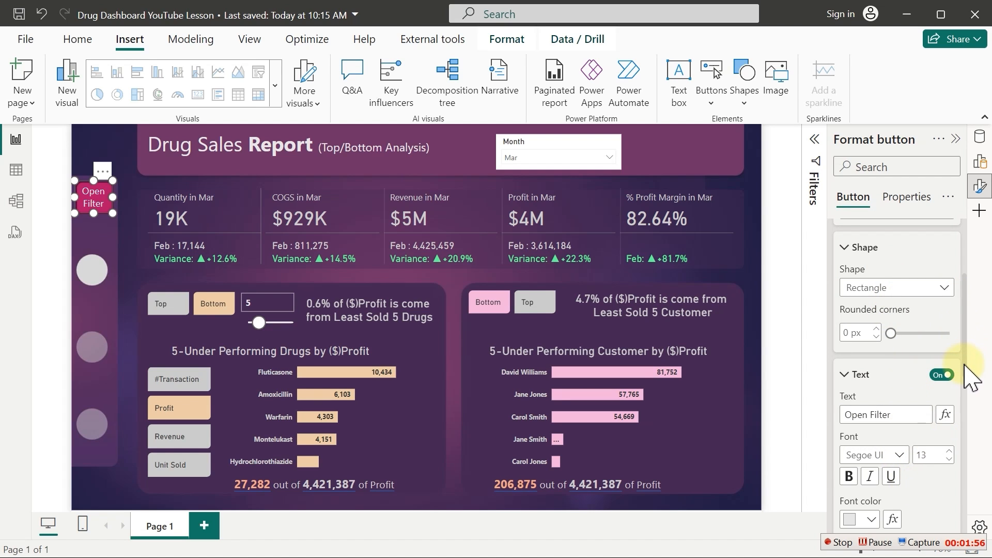
Change the Open Filter button's default text to a slightly darker light grey and set its font size to 14
scroll(968, 370, "up", 2)
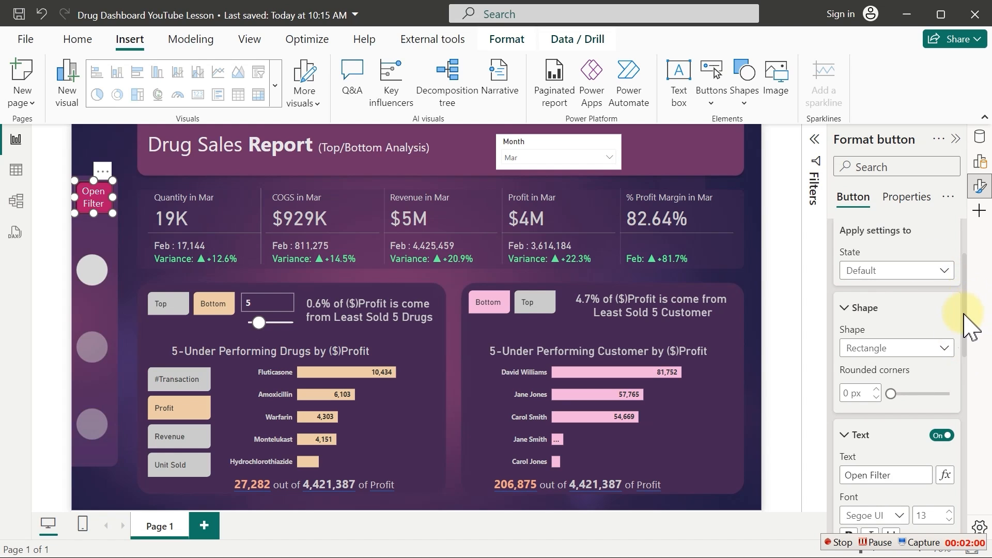
scroll(972, 323, "down", 4)
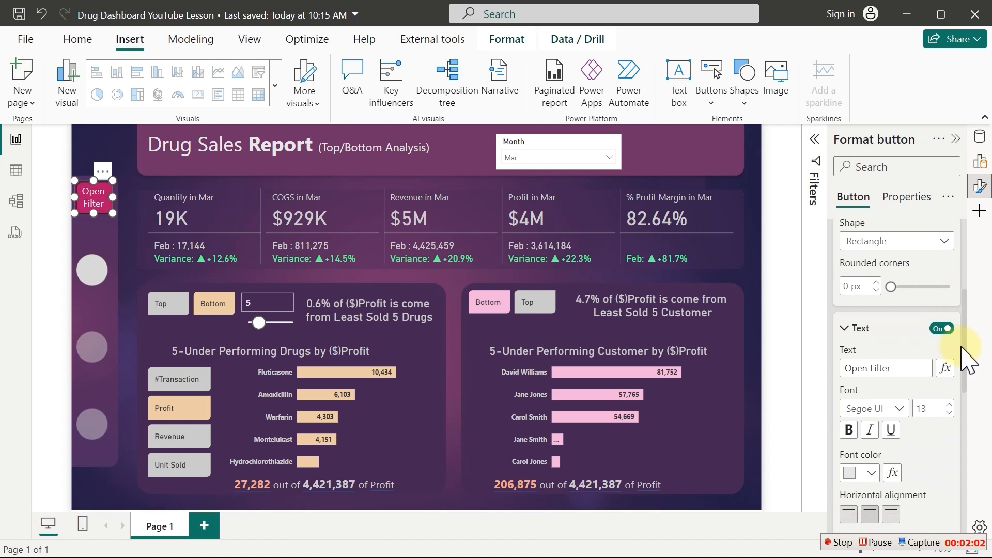
left_click(871, 473)
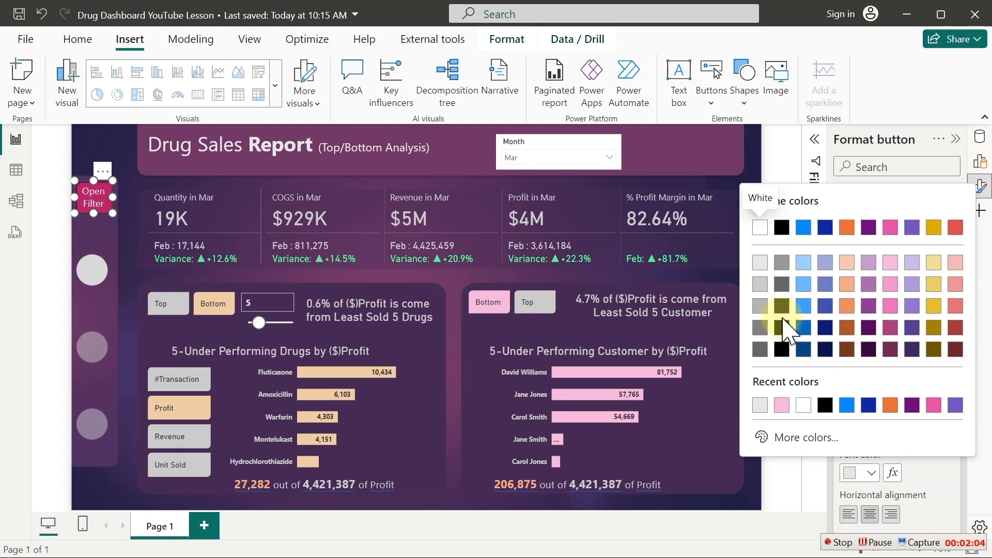
left_click(762, 285)
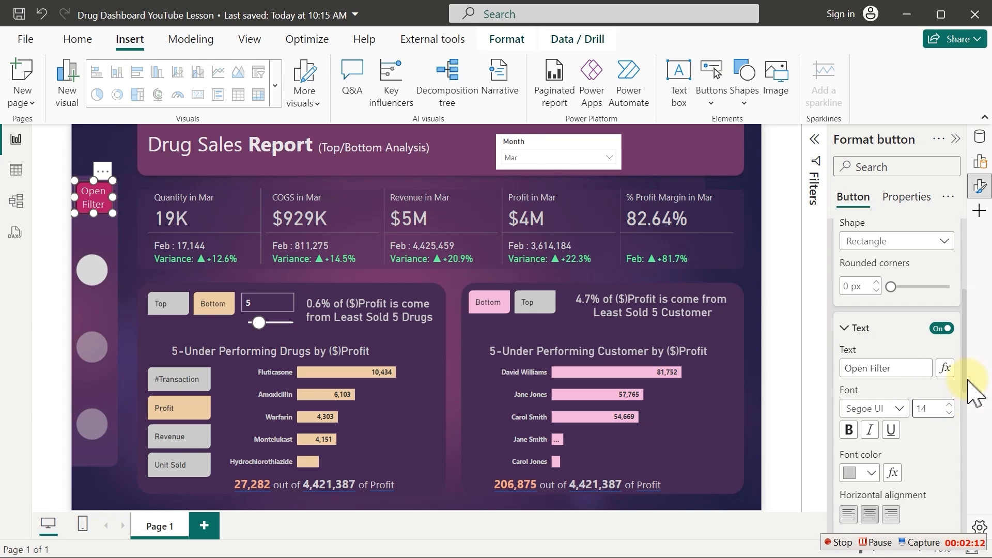
Set the Open Filter button's On hover text to white in the Segoe UI Bold font
scroll(970, 390, "up", 3)
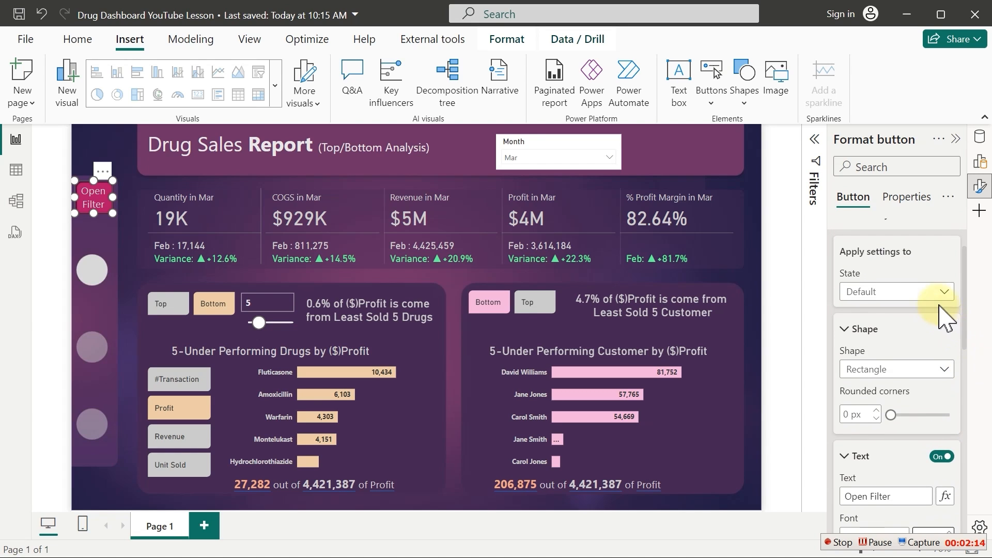
left_click(932, 293)
left_click(856, 332)
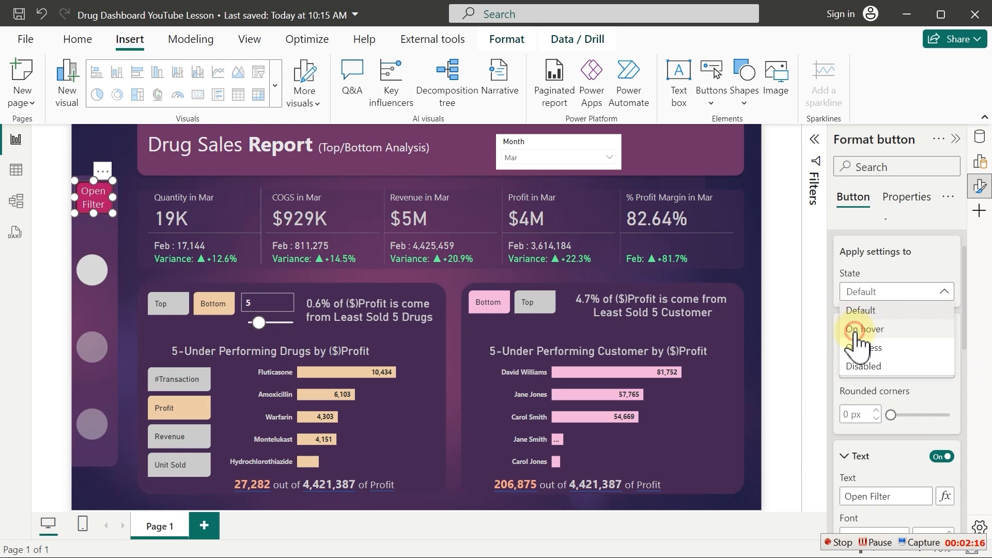
left_click_drag(966, 311, 968, 380)
left_click(872, 405)
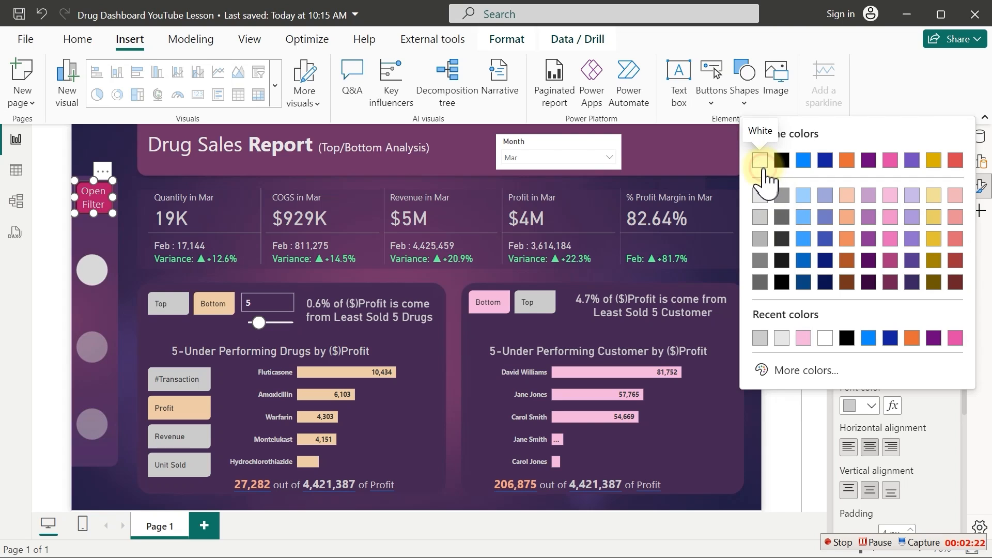
left_click(761, 162)
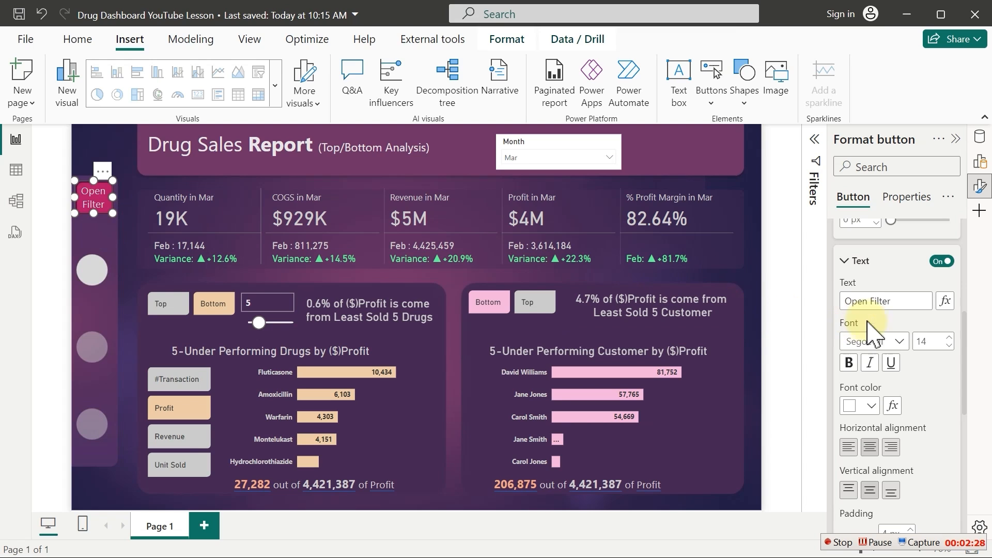
left_click(891, 344)
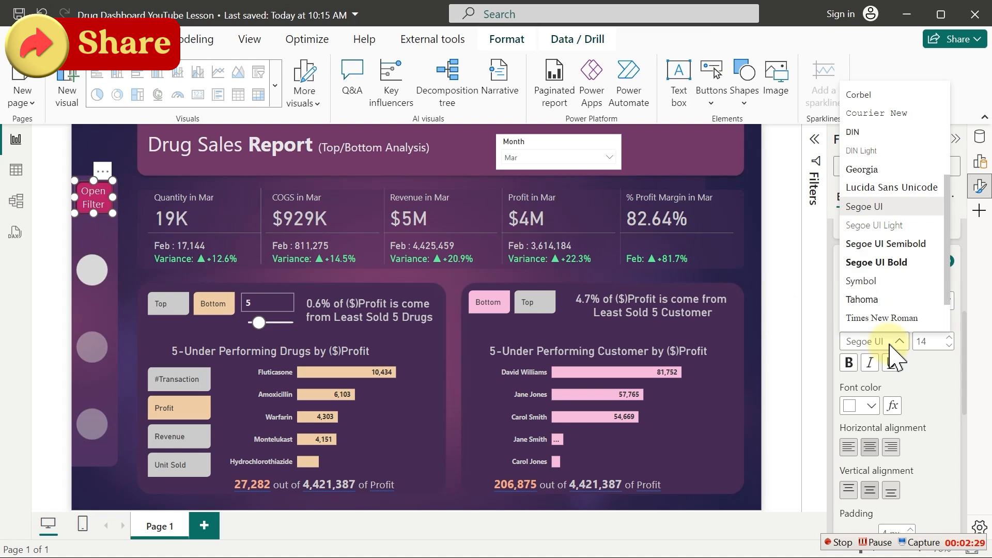
left_click(883, 263)
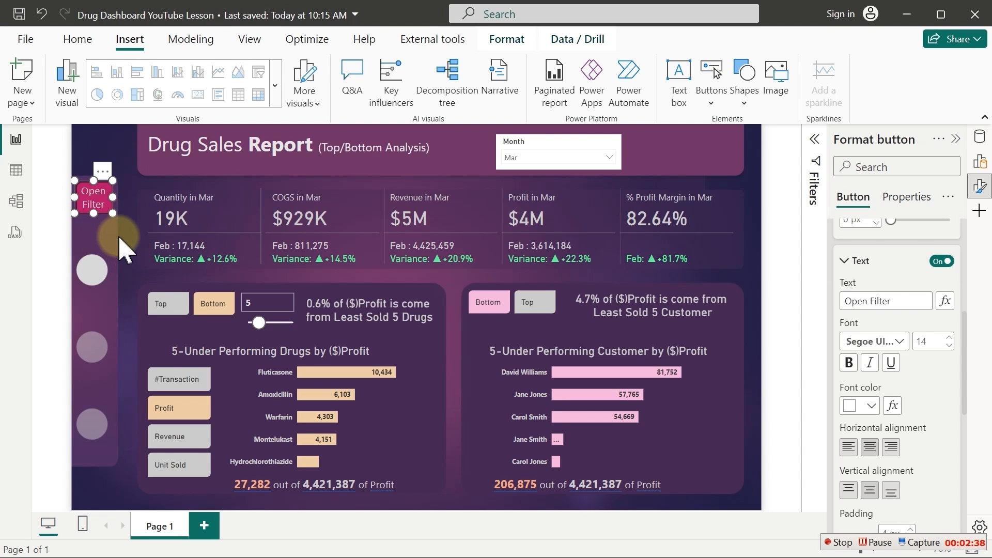
Paste a copy of the Open Filter button, change its default text to "Close" and place it directly above the original
key("ctrl+v")
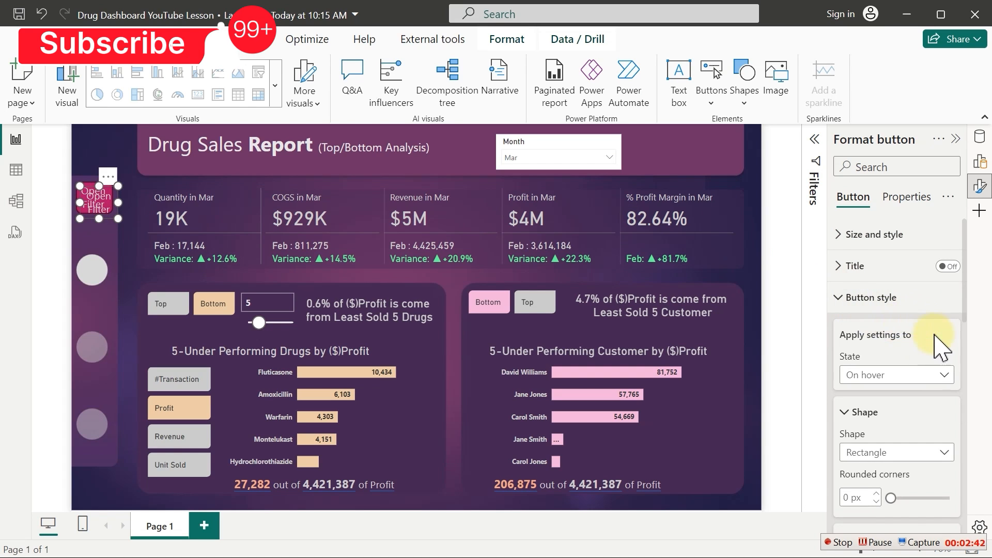
left_click(894, 376)
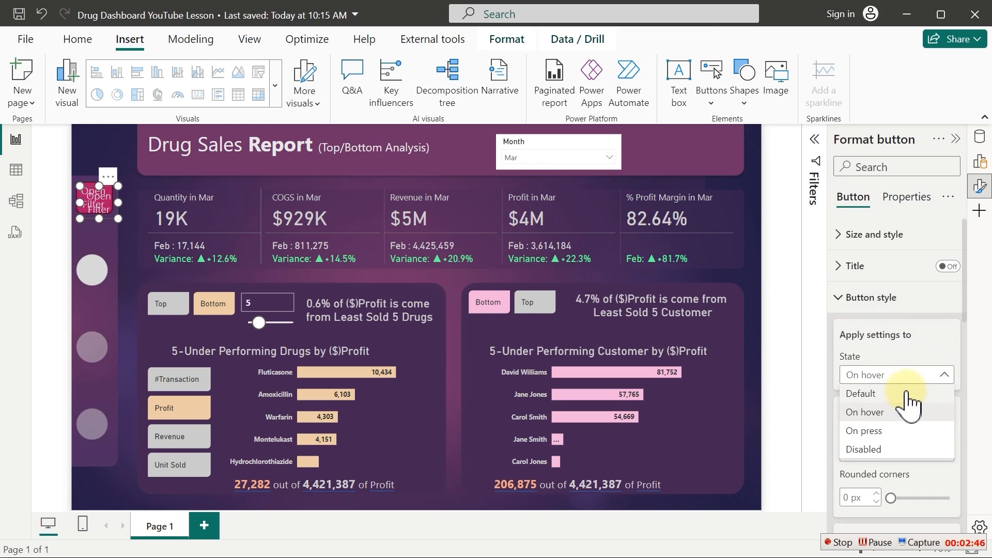
left_click(900, 393)
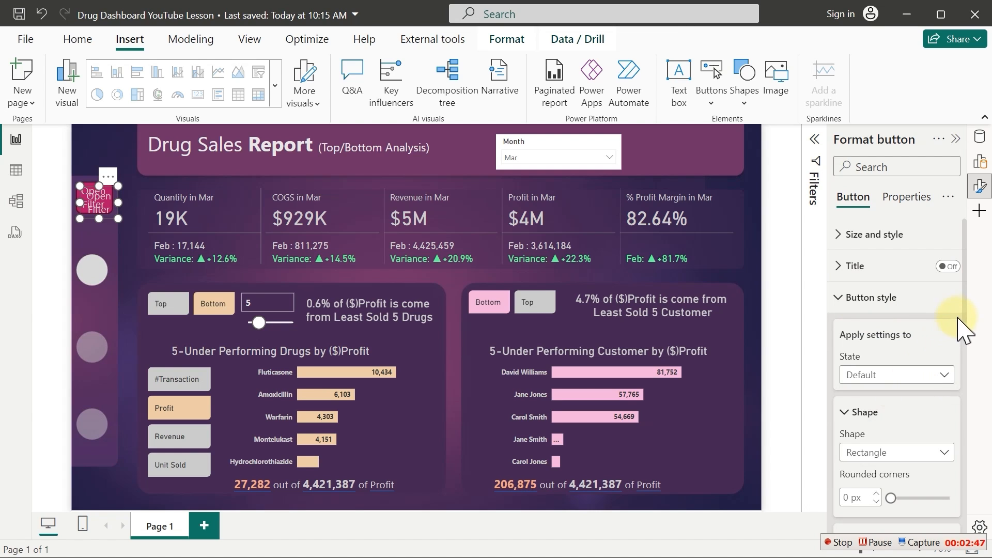
scroll(965, 298, "down", 5)
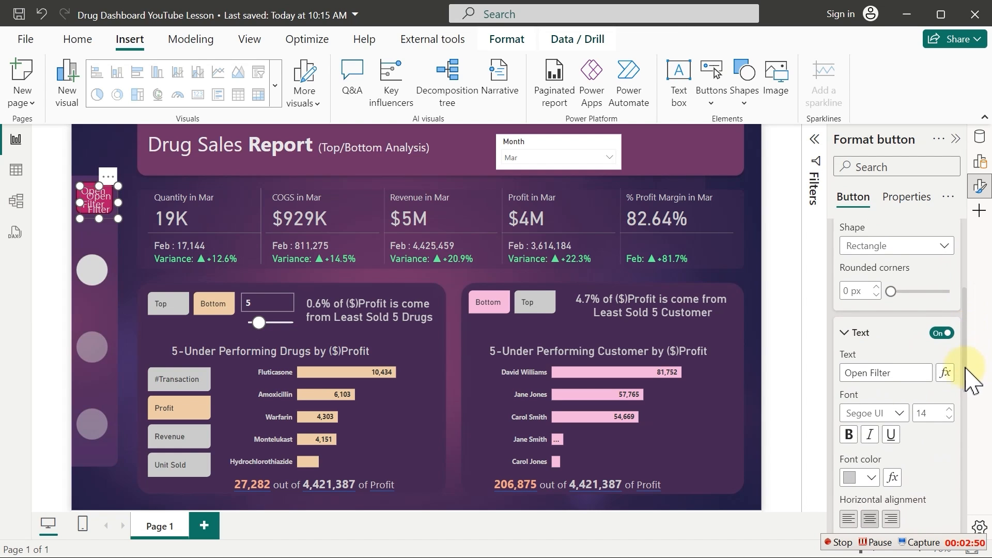
left_click(901, 370)
key("ctrl+a")
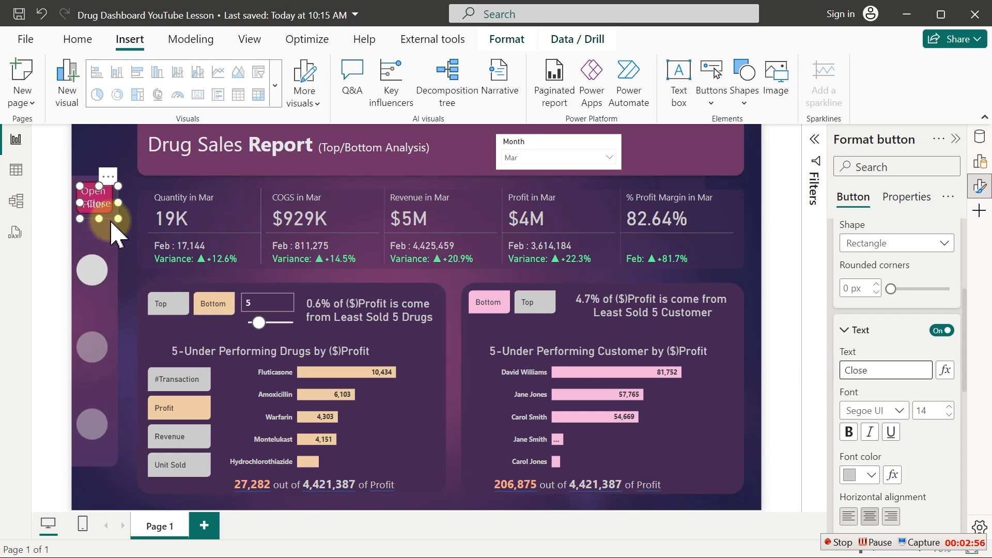
left_click_drag(105, 208, 103, 166)
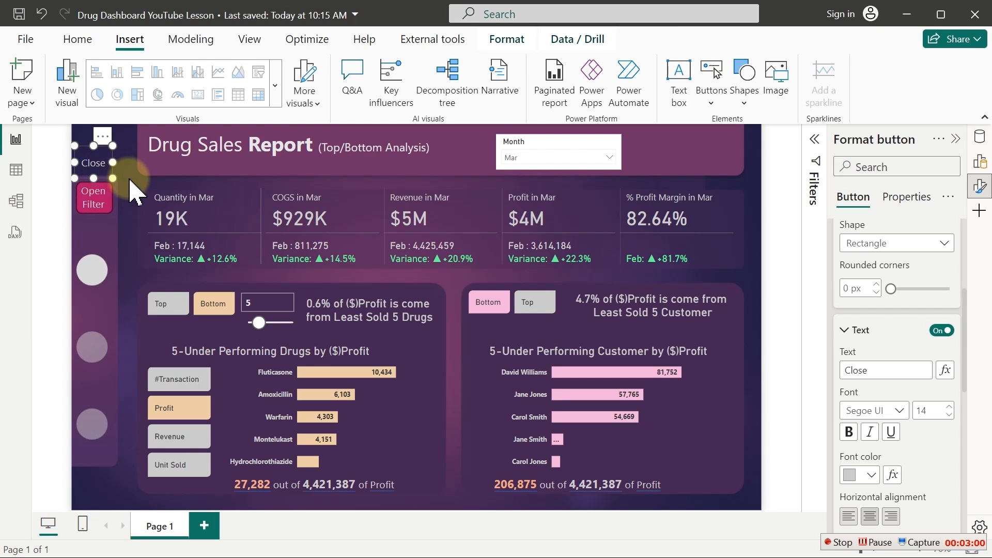
left_click(124, 233)
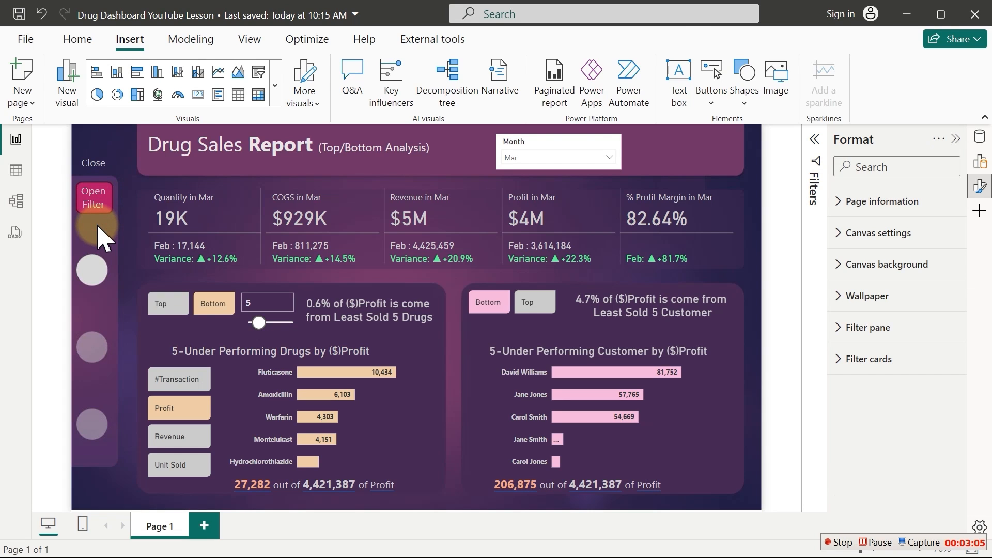
Insert a rounded rectangle shape and stretch it across the report title in the header
left_click(743, 103)
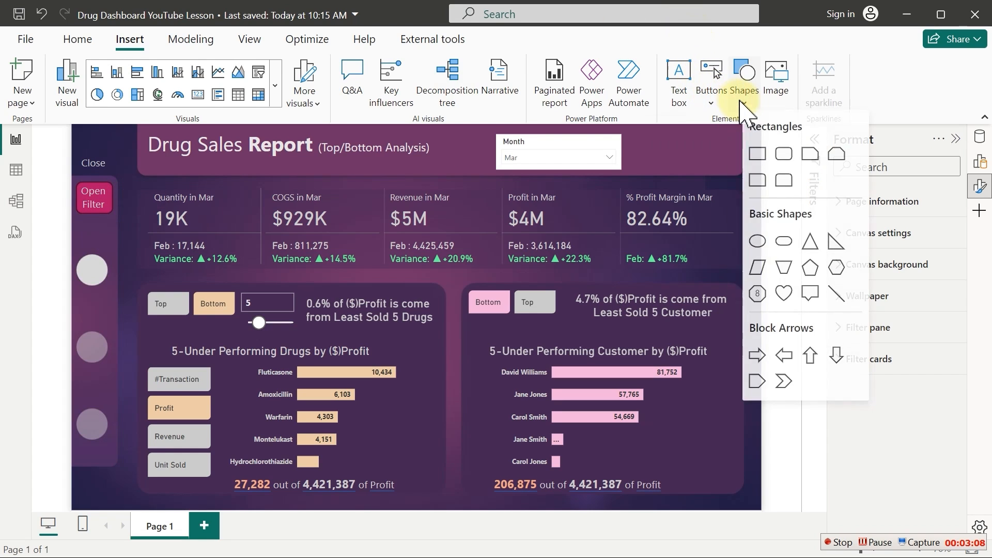
left_click(789, 159)
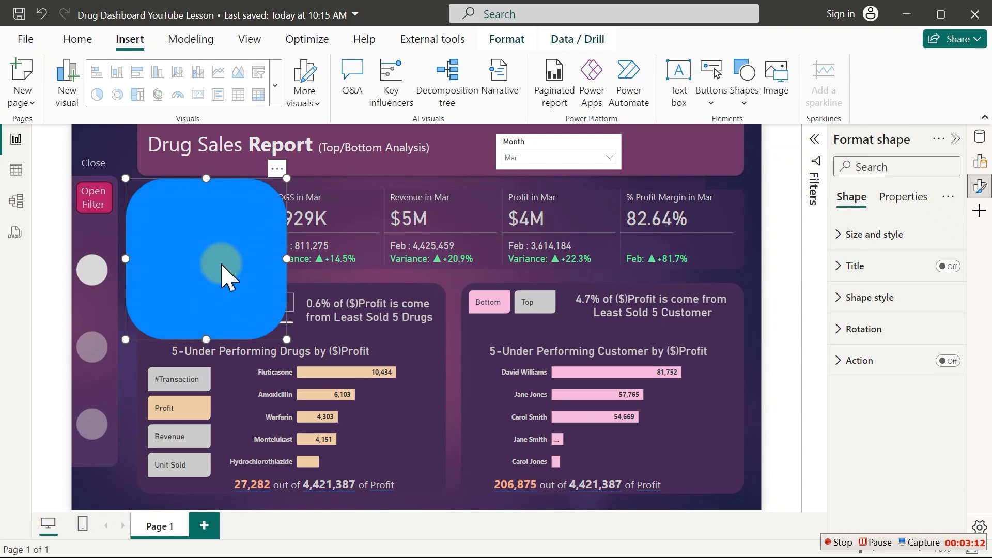
left_click_drag(221, 261, 228, 206)
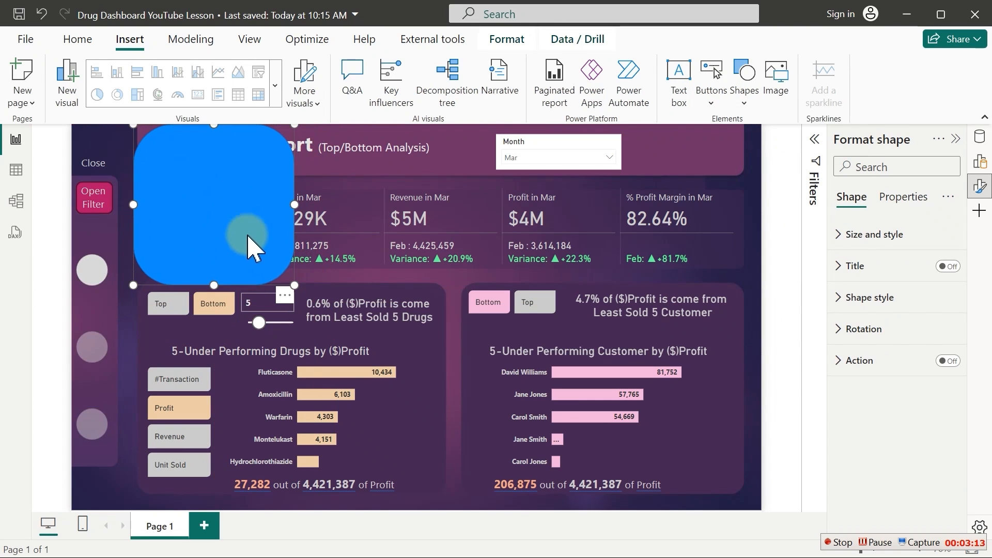
left_click_drag(295, 286, 441, 178)
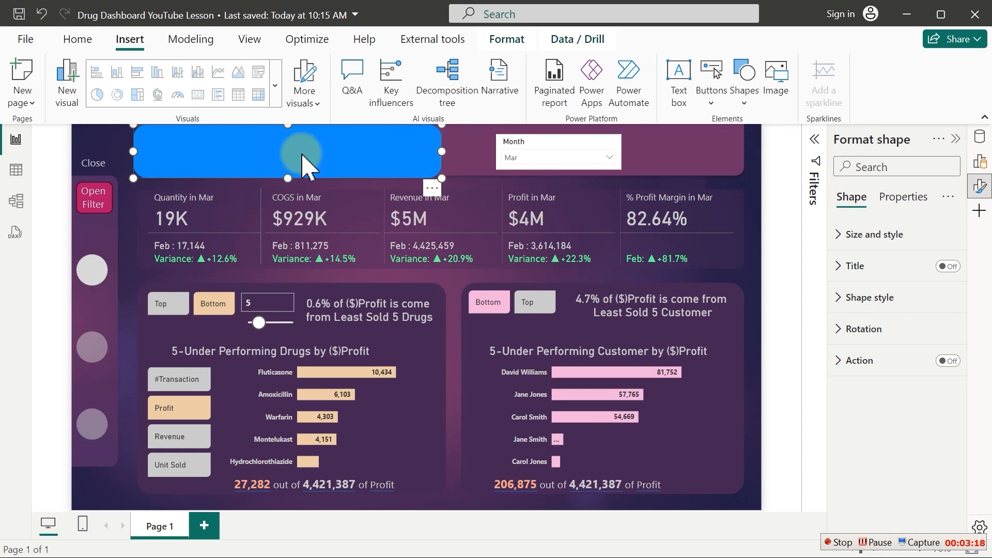
Reduce the blue rectangle's height, nudge it up inside the header and pull its left edge in to the header's edge
left_click_drag(288, 125, 290, 134)
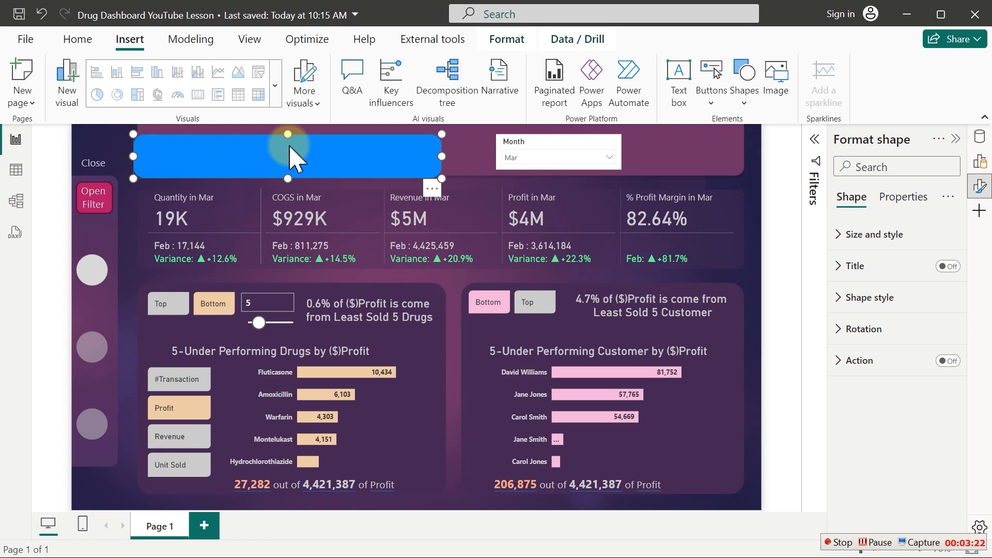
key("Up")
key("Up")
key("Up")
key("Up")
key("Up")
key("Up")
key("Up")
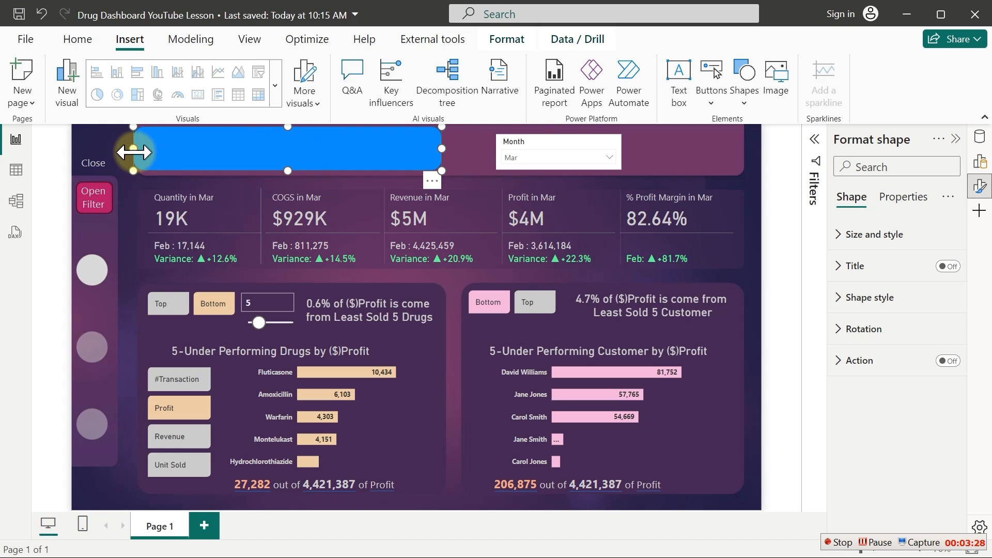
left_click_drag(134, 152, 146, 158)
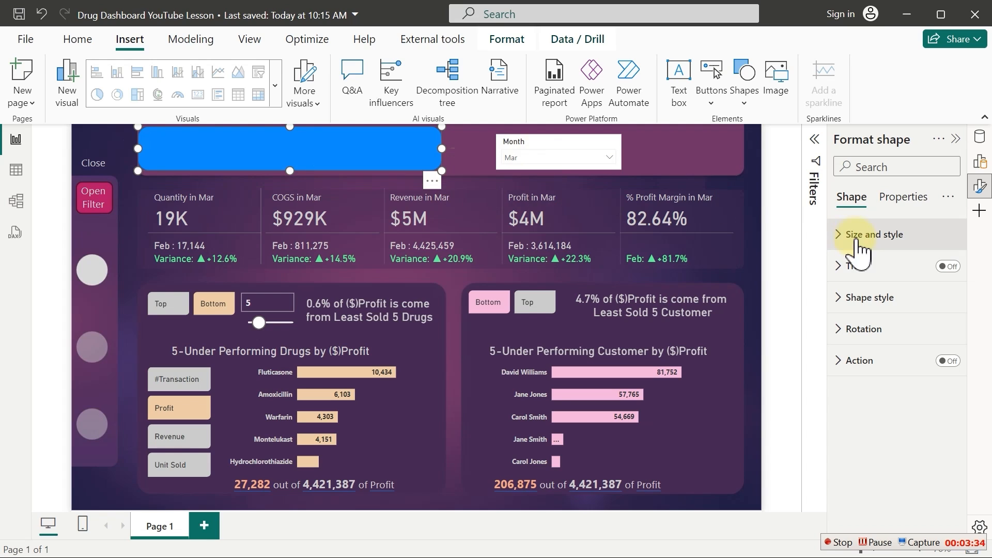
Turn off the rounded rectangle's border and fill it with the custom dark purple #550B5F
left_click(859, 298)
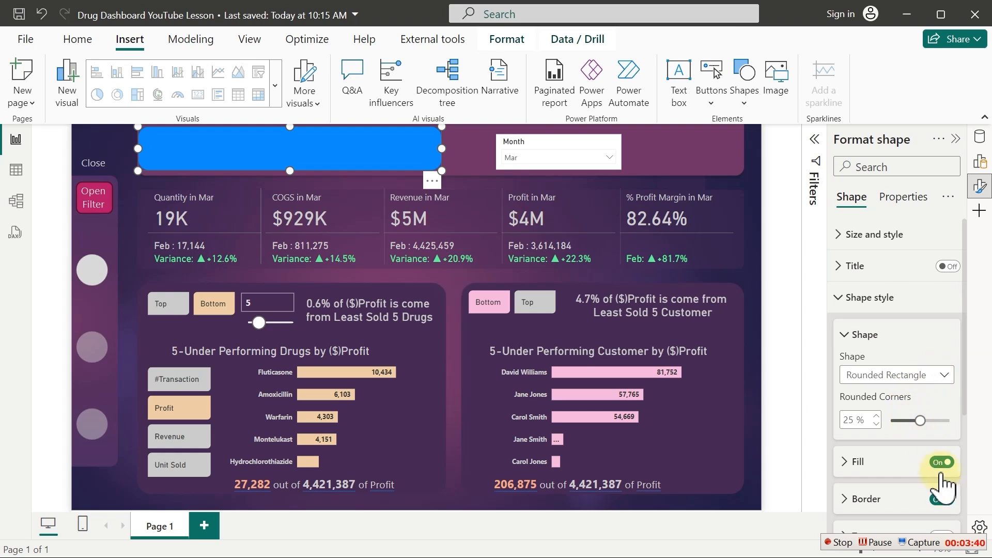
left_click(947, 499)
left_click(861, 464)
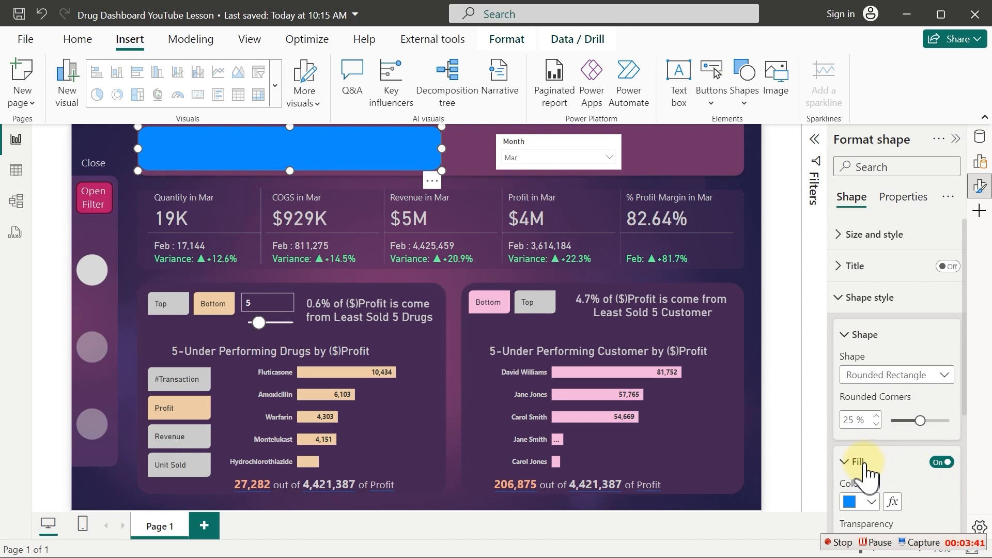
left_click_drag(964, 357, 972, 418)
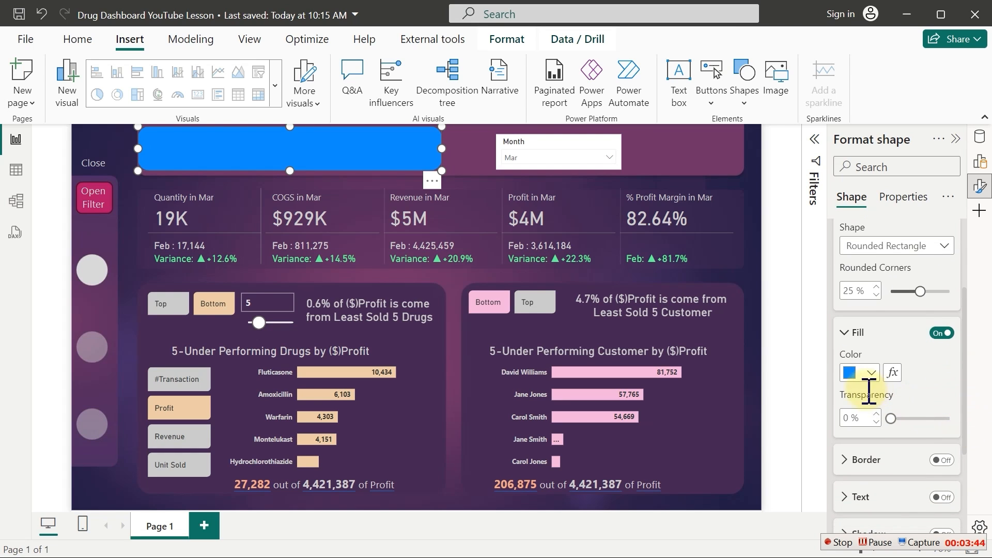
left_click(863, 378)
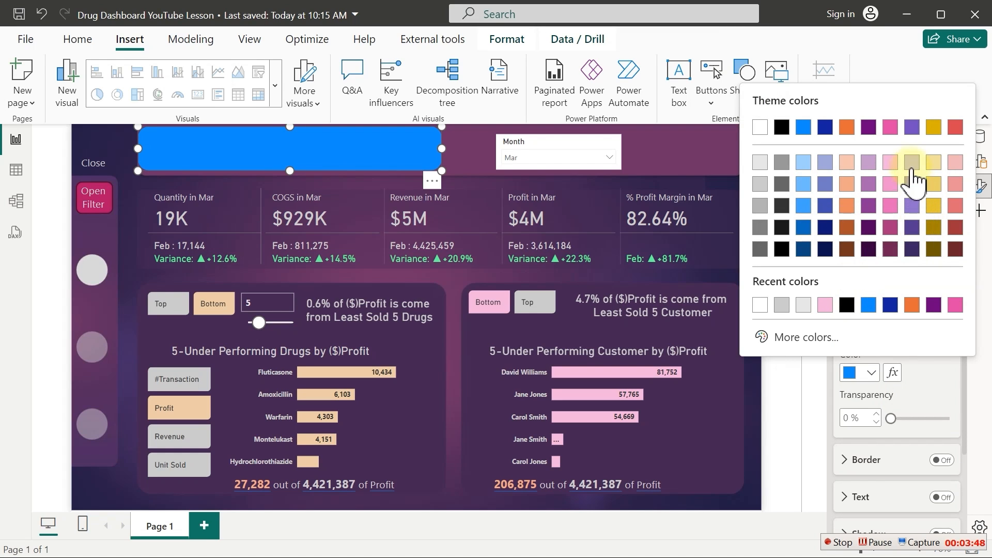
left_click(870, 164)
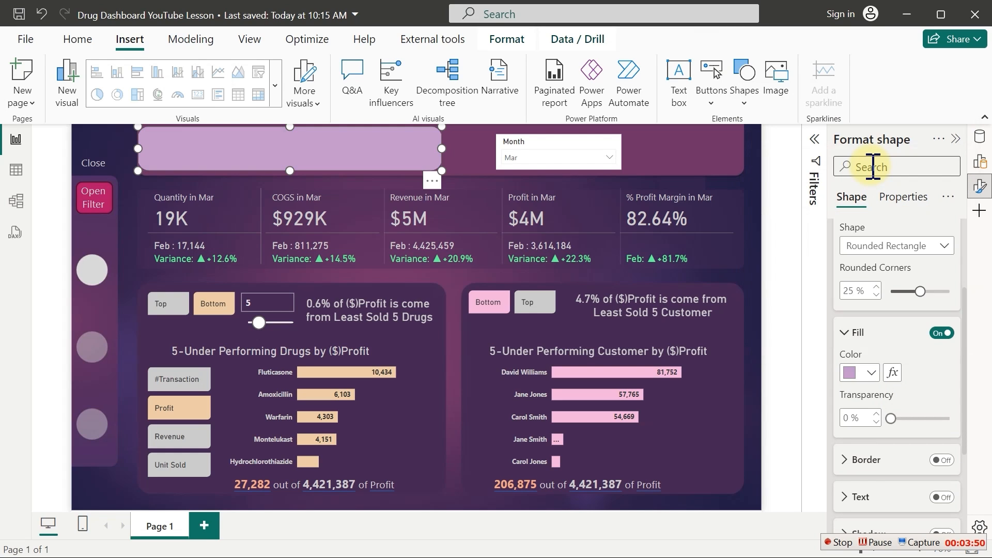
left_click(871, 373)
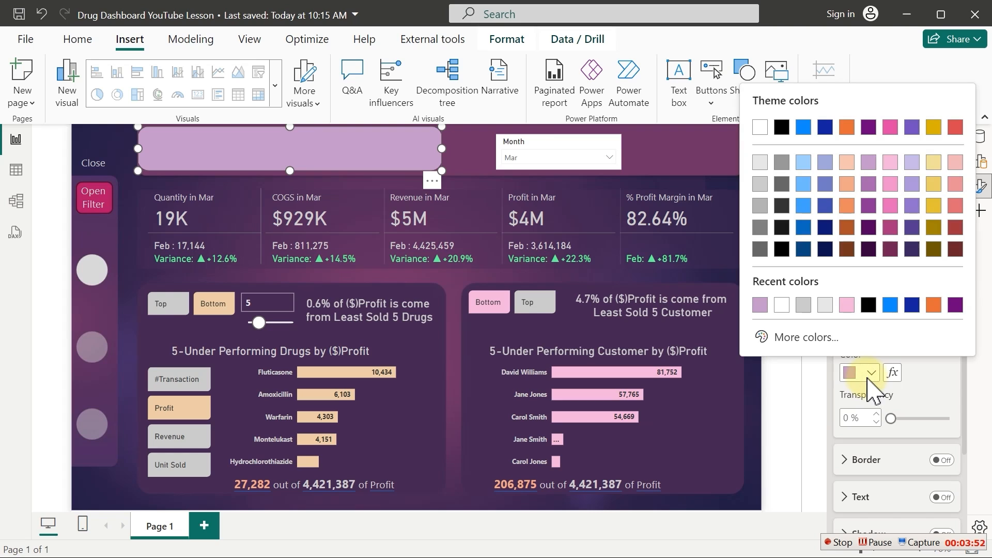
left_click(806, 337)
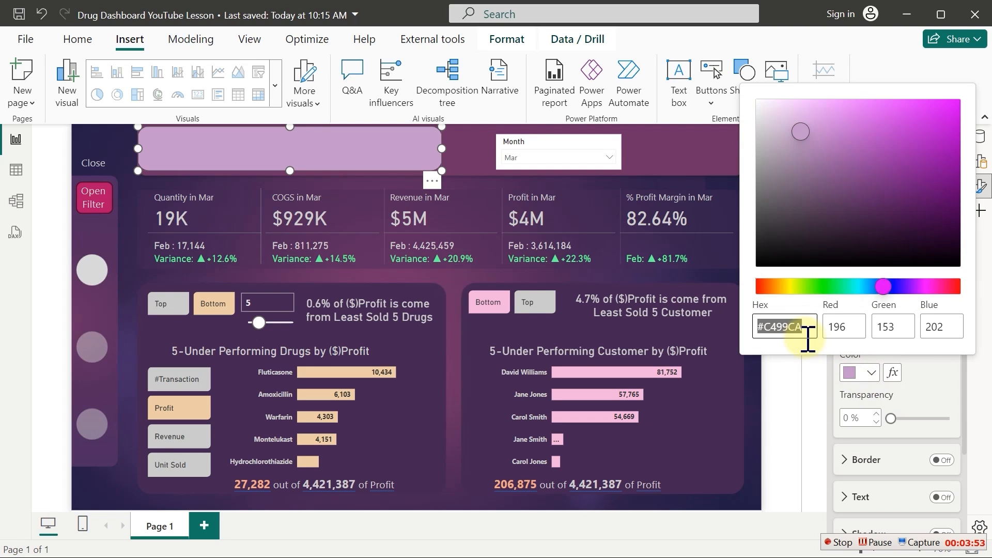
left_click(843, 174)
mouse_move(849, 182)
left_mouse_down()
mouse_move(880, 194)
mouse_move(943, 187)
mouse_move(936, 209)
left_mouse_up()
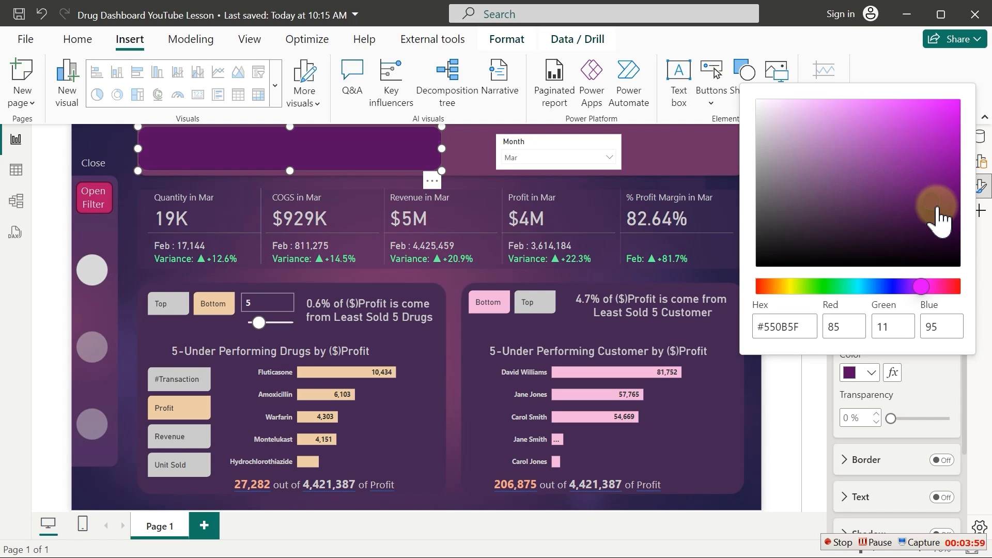
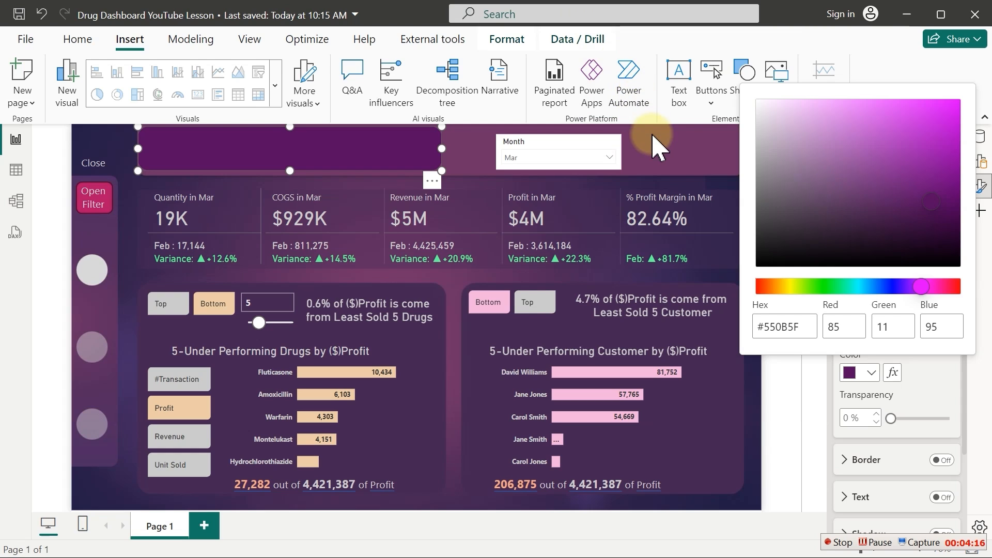
left_click(656, 147)
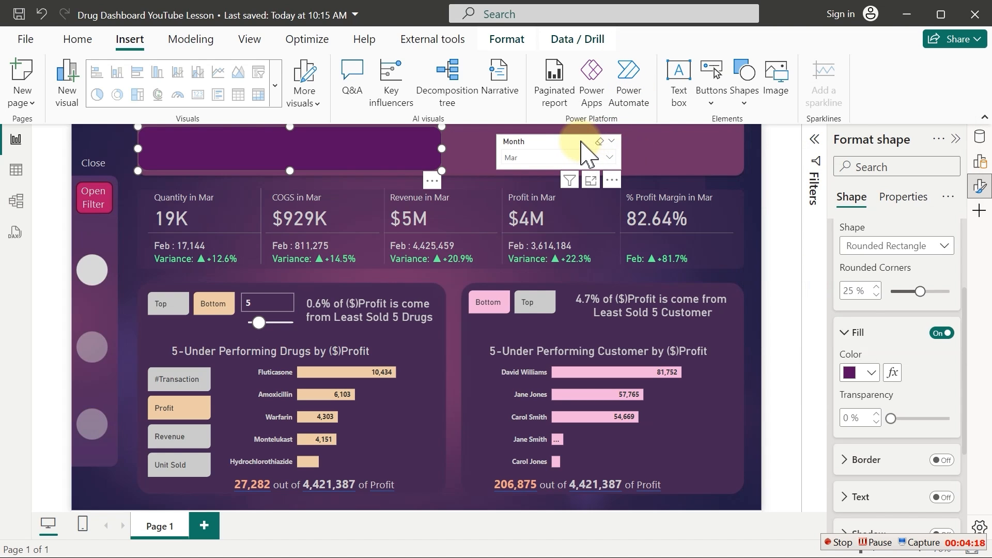
Look up the hex code of the rounded rectangle's custom fill color
left_click(586, 153)
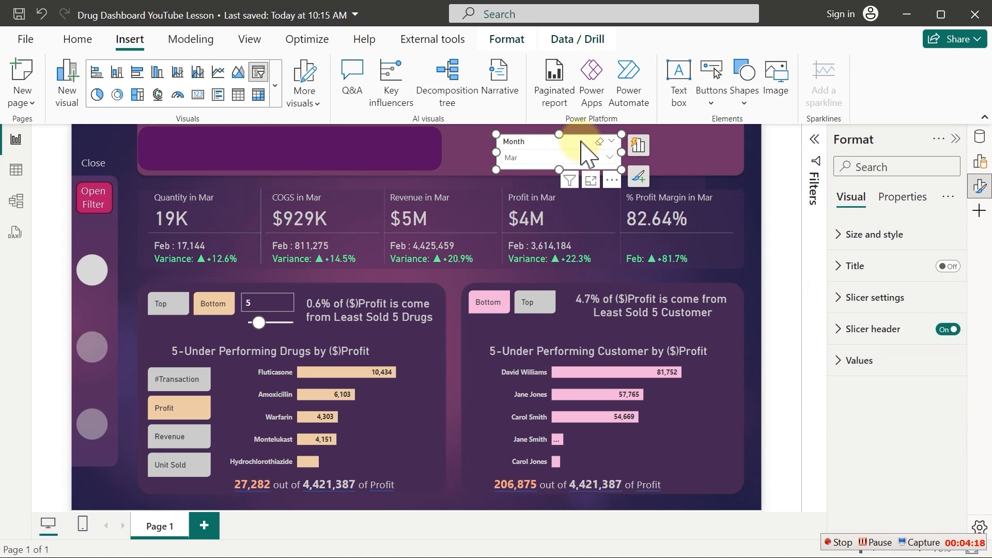
left_click(414, 155)
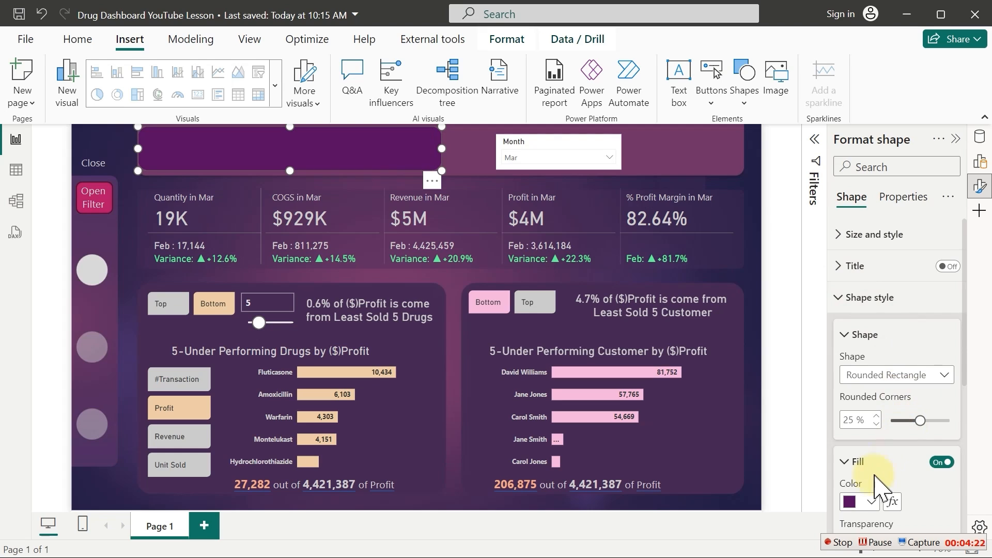
left_click(869, 501)
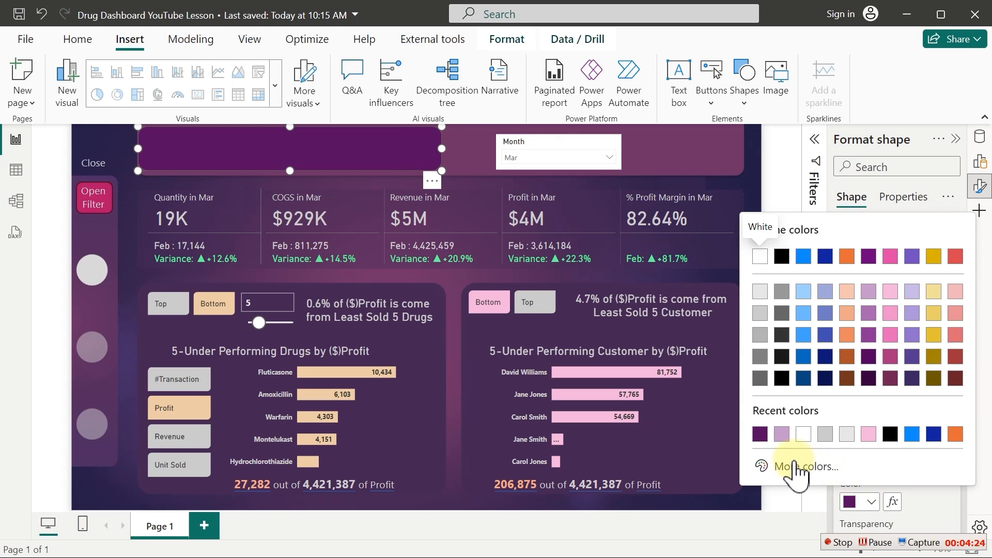
left_click(772, 466)
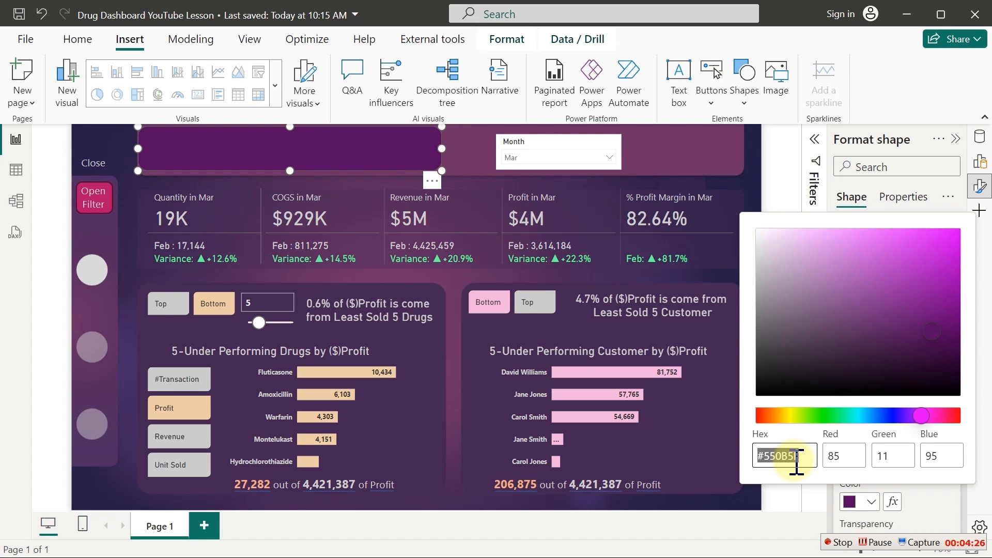
left_click(686, 161)
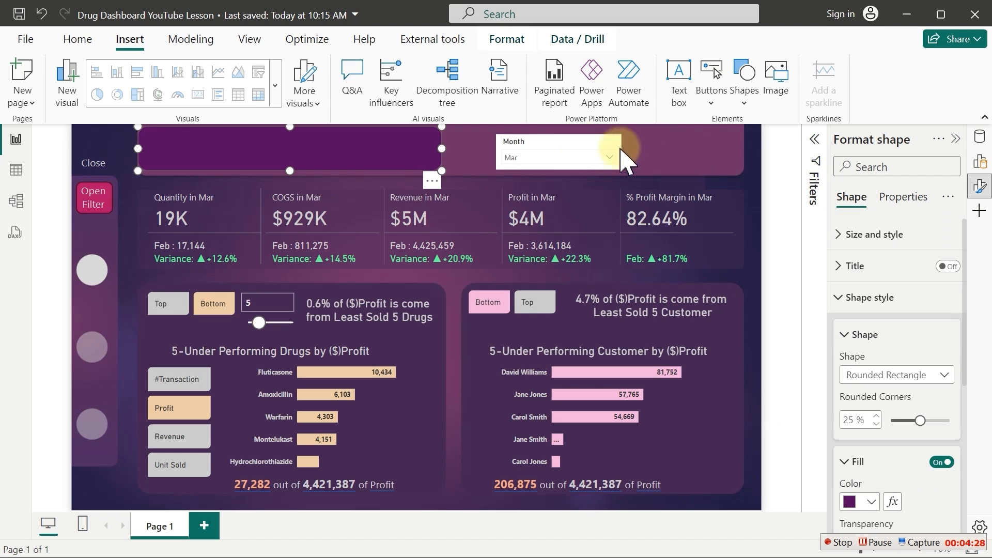
Move the Month slicer onto the left part of the dark purple rectangle and turn off its background
left_click(567, 137)
mouse_move(574, 149)
left_mouse_down()
mouse_move(231, 151)
mouse_move(218, 137)
left_mouse_up()
left_click(908, 244)
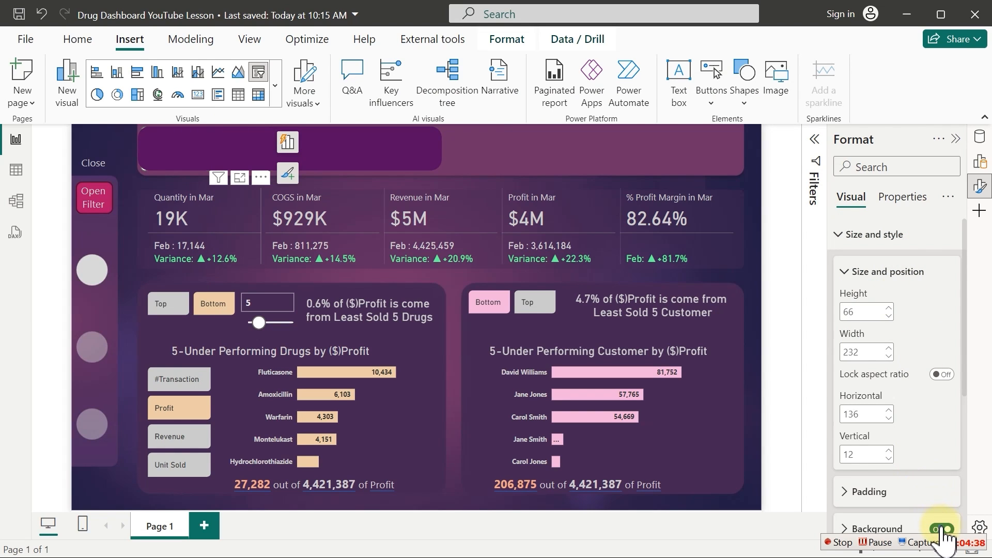
left_click(943, 529)
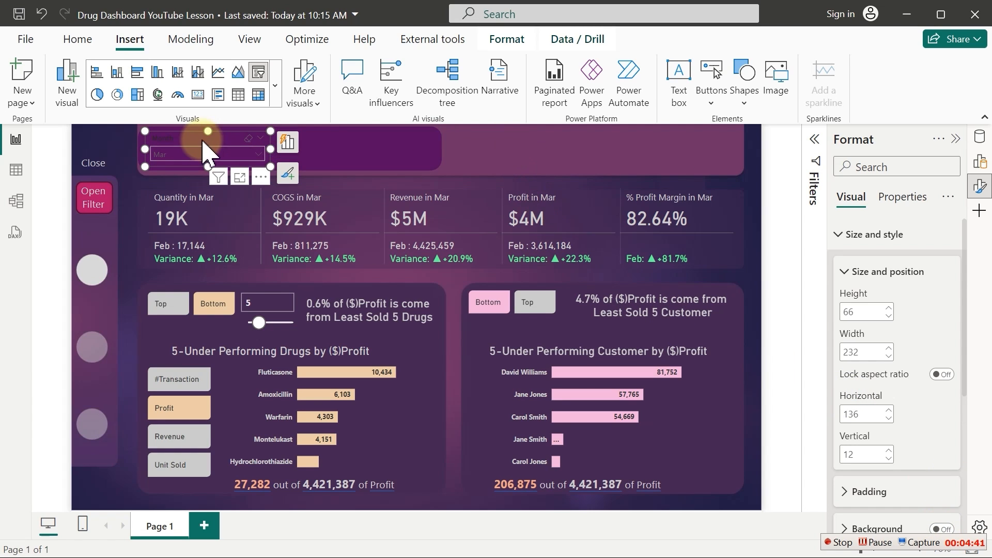
left_click(854, 237)
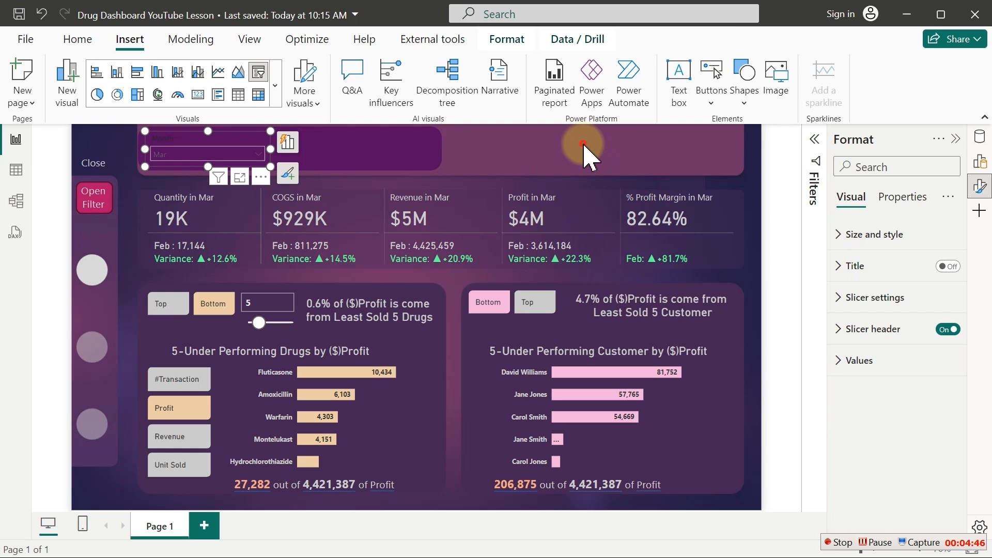
Send the dark purple rounded rectangle in the header to the back of the page's layers
left_click(584, 155)
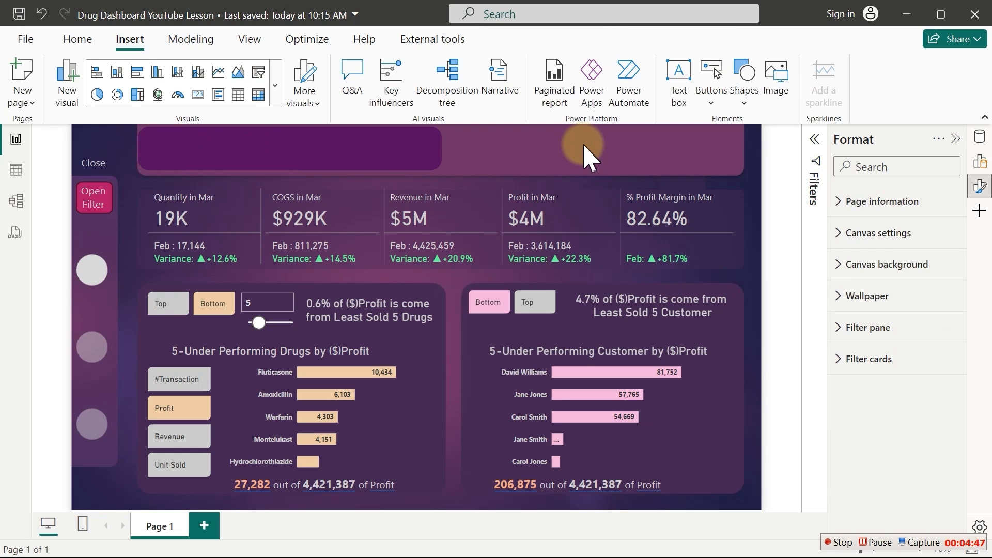
left_click(360, 164)
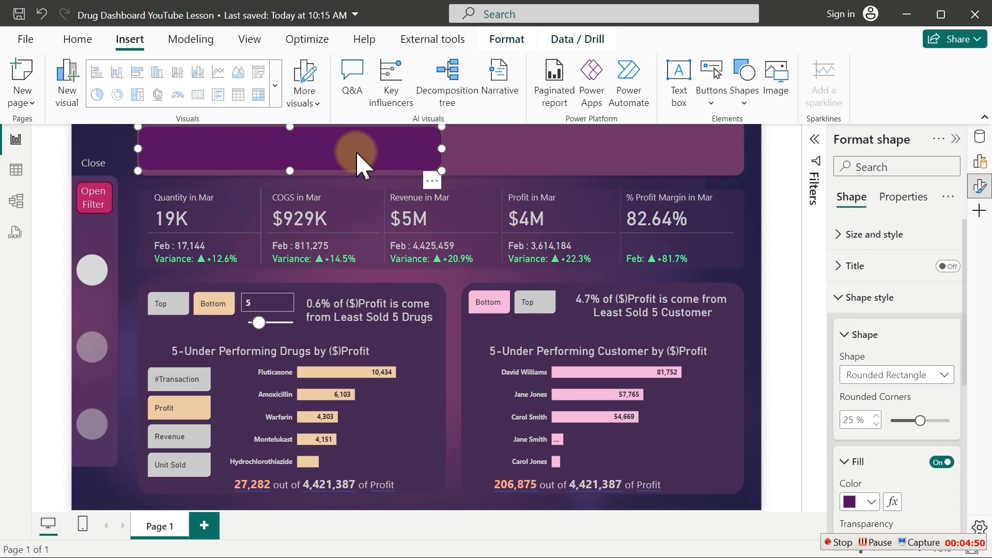
left_click(508, 40)
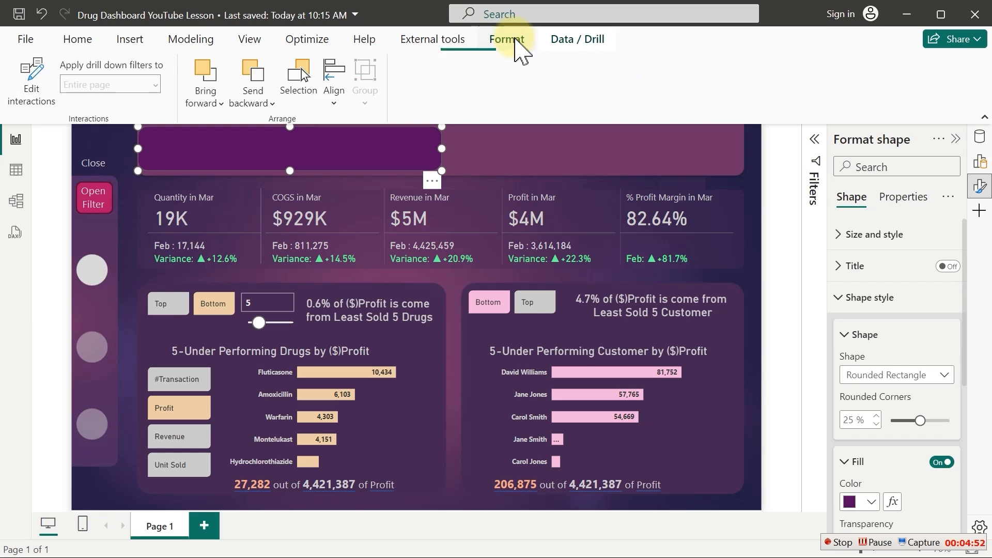
left_click(203, 101)
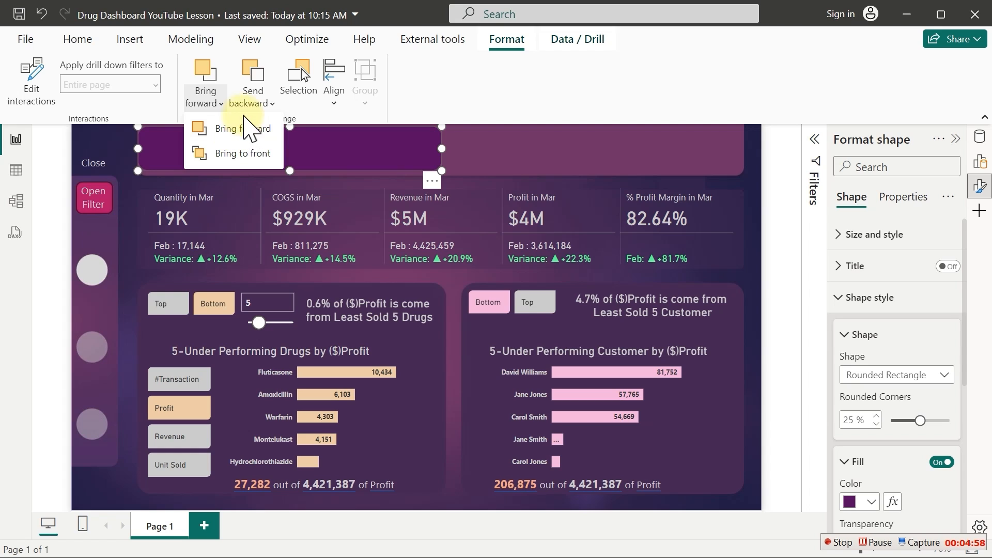
left_click(247, 108)
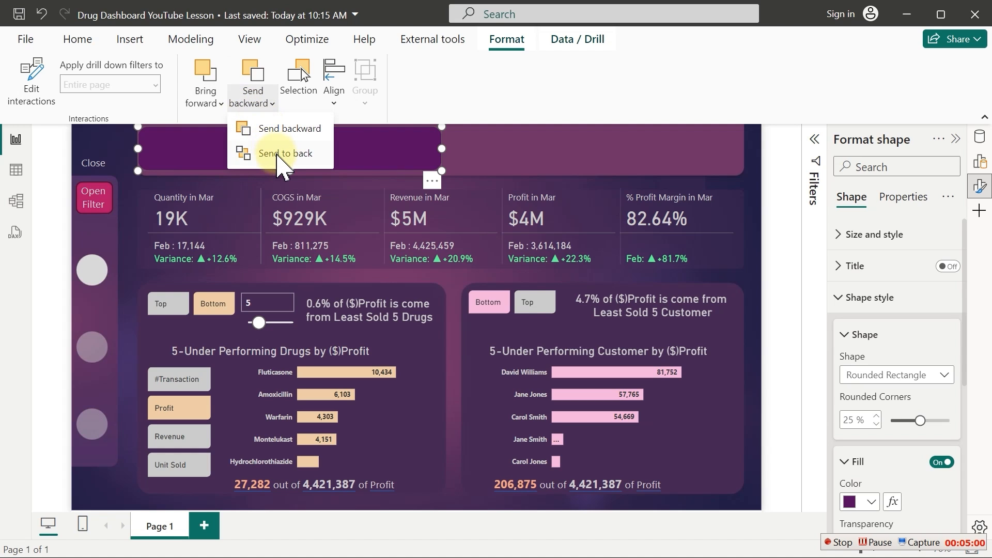
left_click(279, 155)
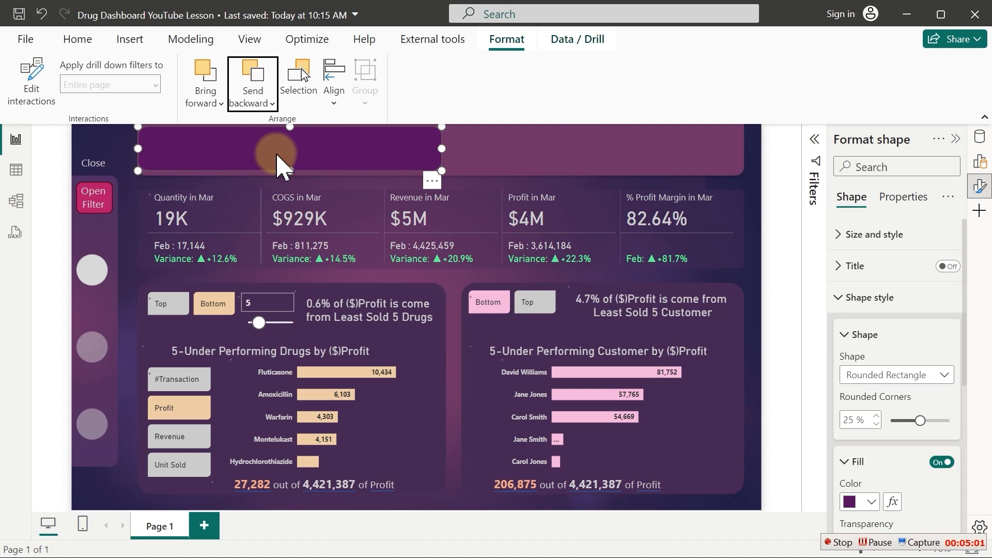
left_click(504, 150)
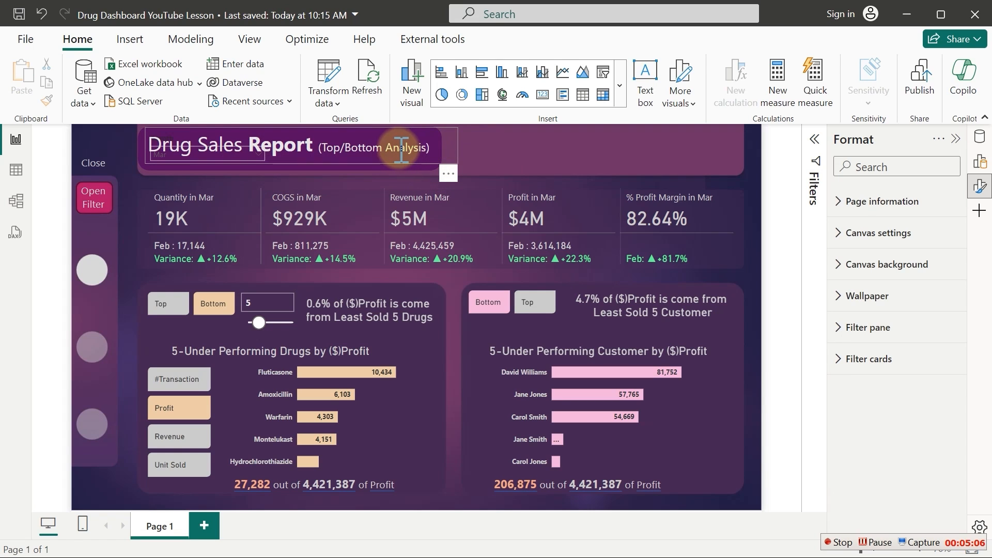
Send the "Drug Sales Report (Top/Bottom Analysis)" title text box to the back, behind the dark purple rectangle
left_click(456, 148)
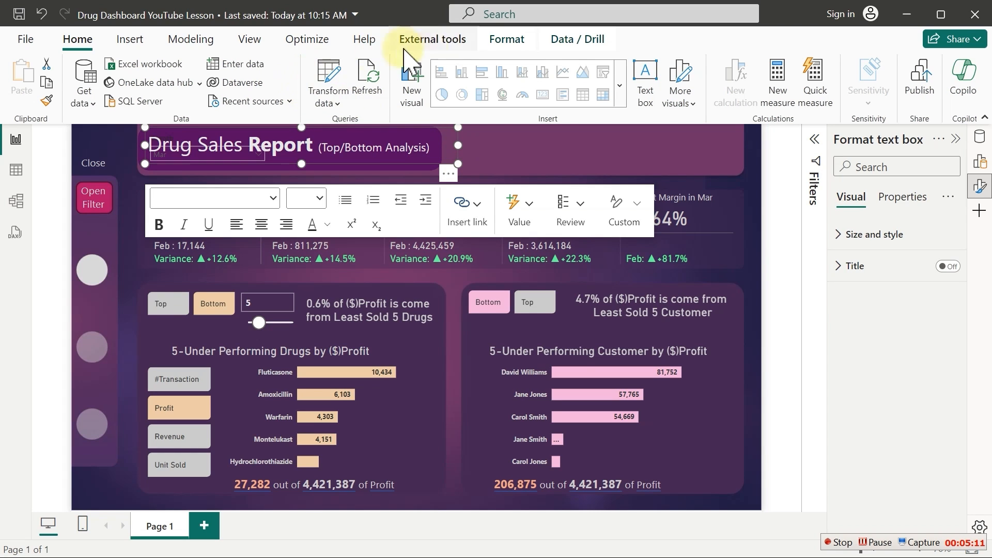
left_click(493, 47)
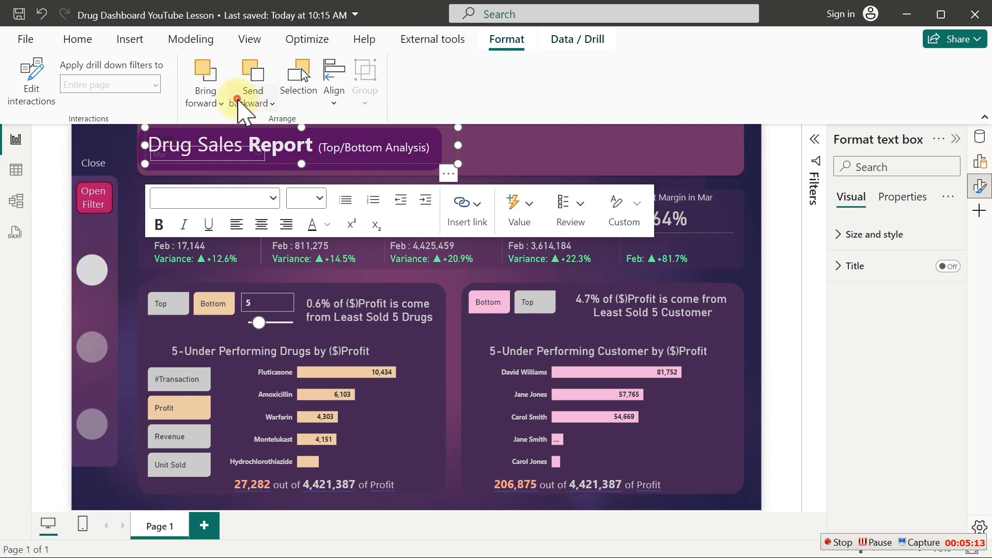
left_click(252, 101)
left_click(287, 154)
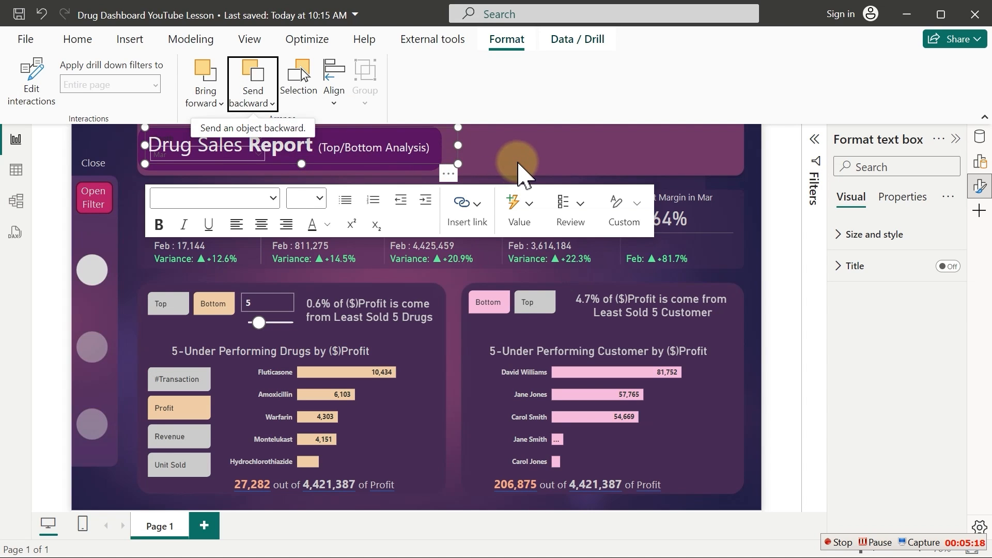
left_click(519, 164)
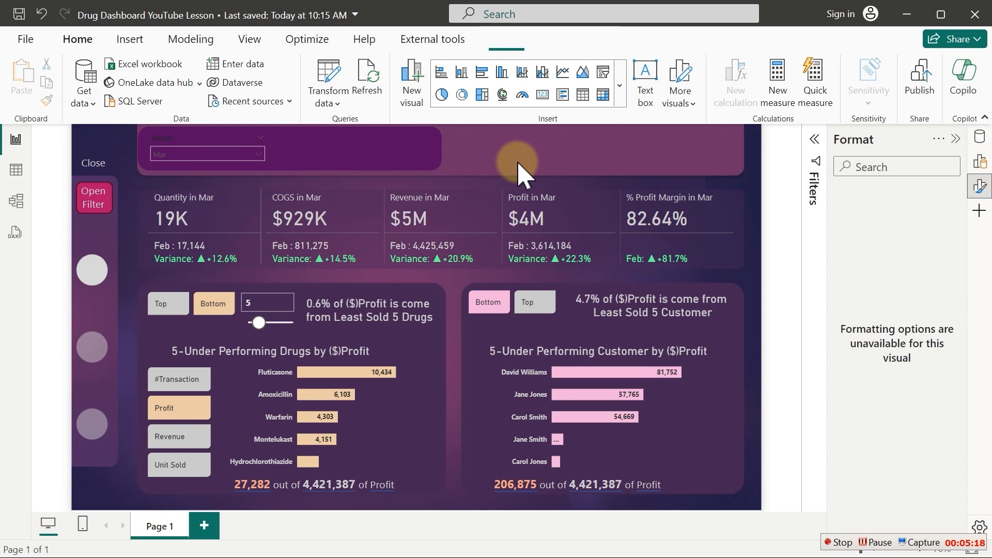
Turn off the Month slicer's header and set its value text to light gray at size 14
left_click(226, 150)
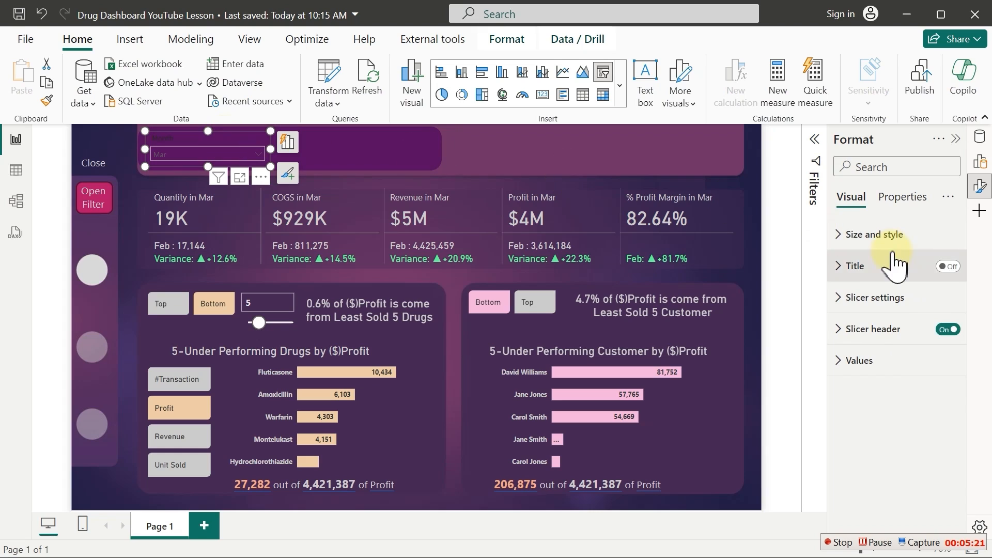
left_click(949, 330)
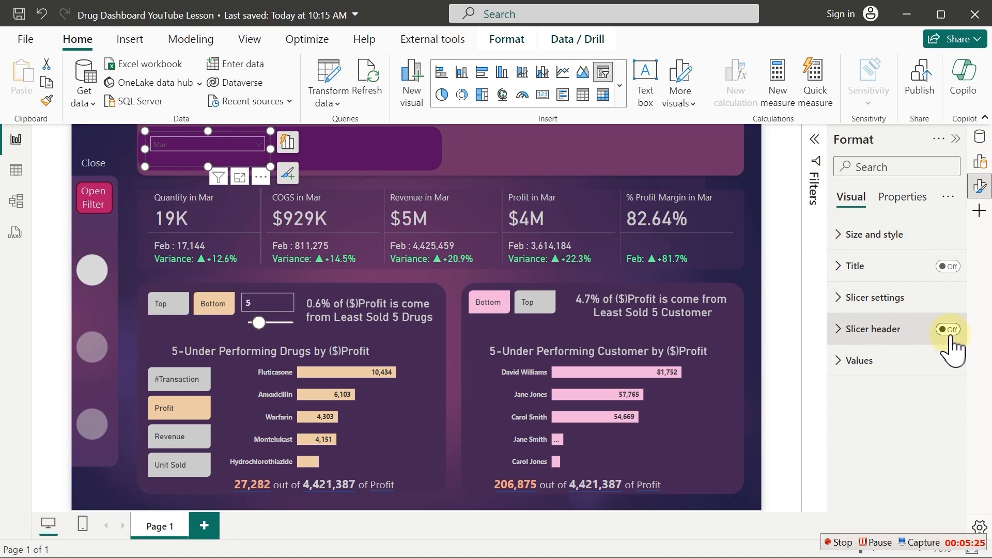
left_click(873, 300)
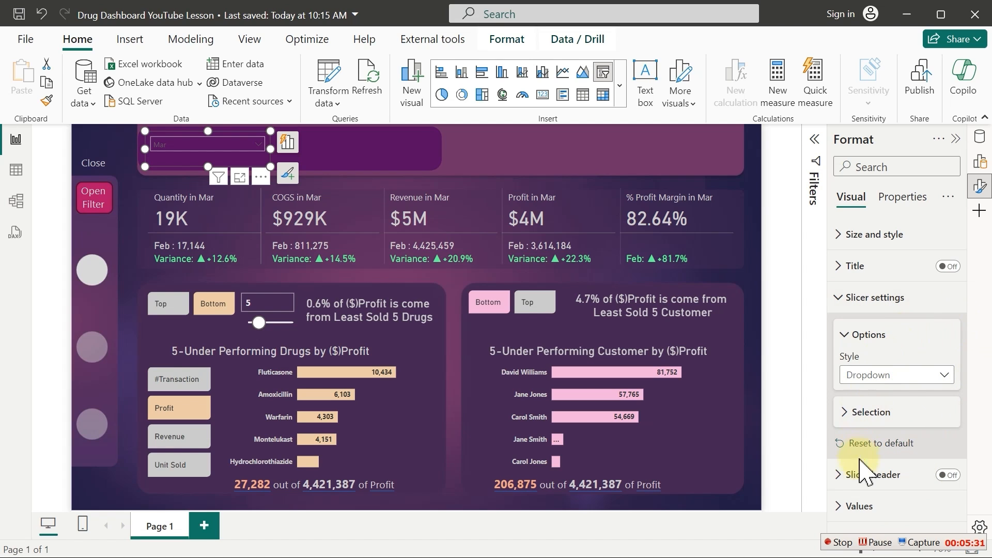
left_click(860, 505)
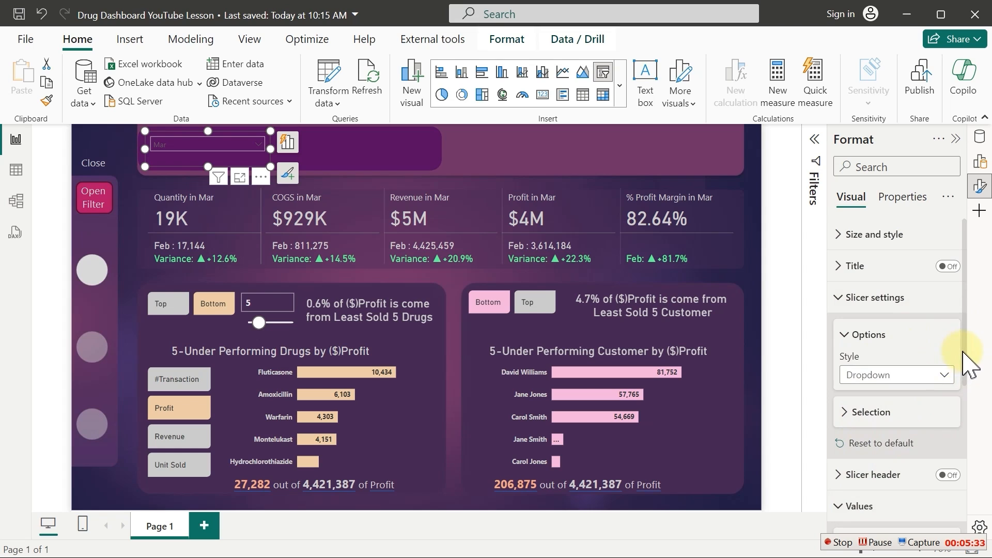
left_click_drag(966, 352, 962, 486)
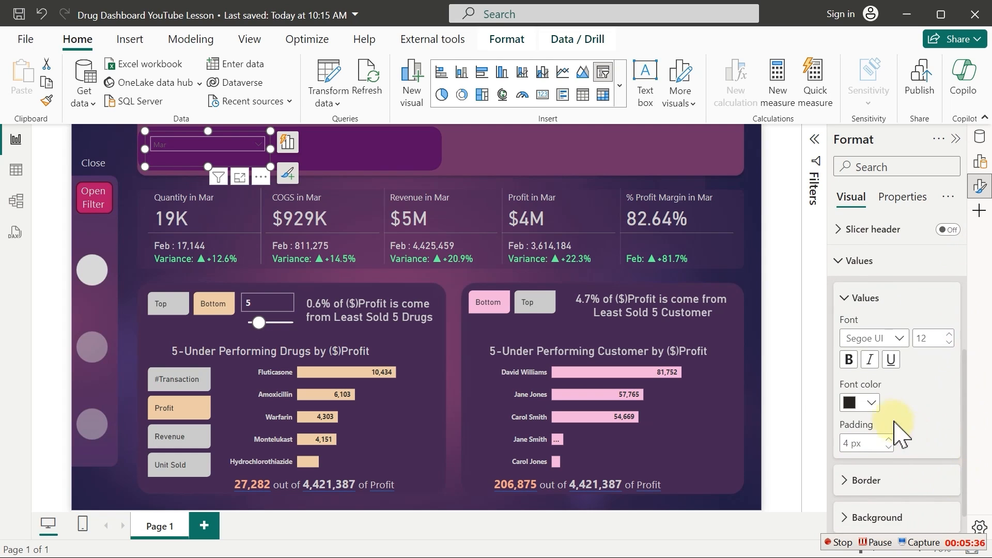
left_click(873, 404)
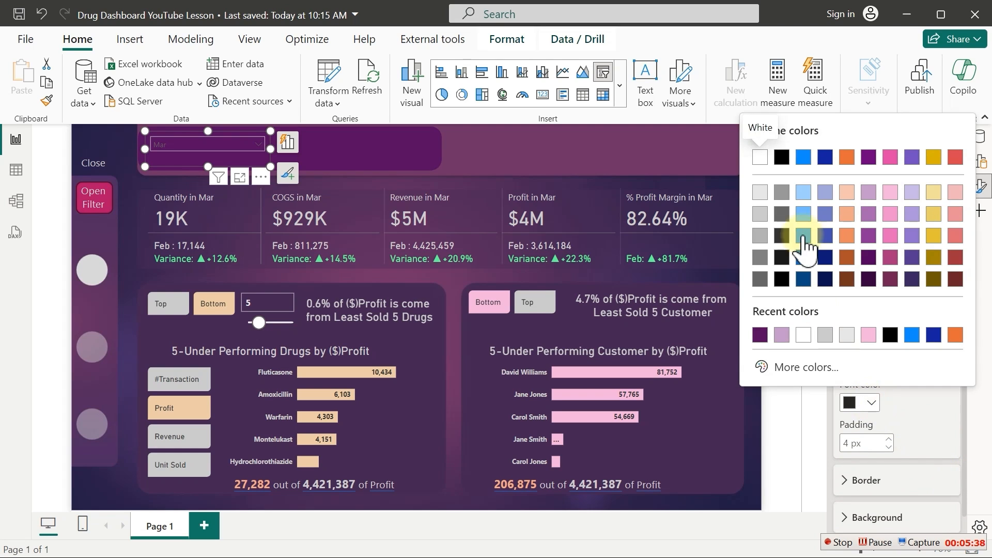
left_click(760, 192)
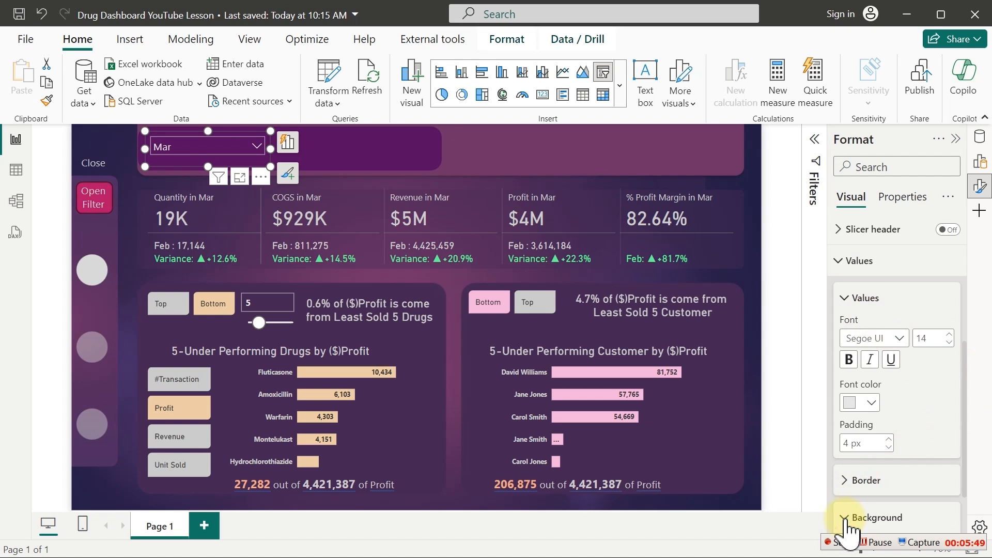
Set the Month slicer's values background to the recent custom dark purple and check its expanded month list
scroll(966, 376, "down", 3)
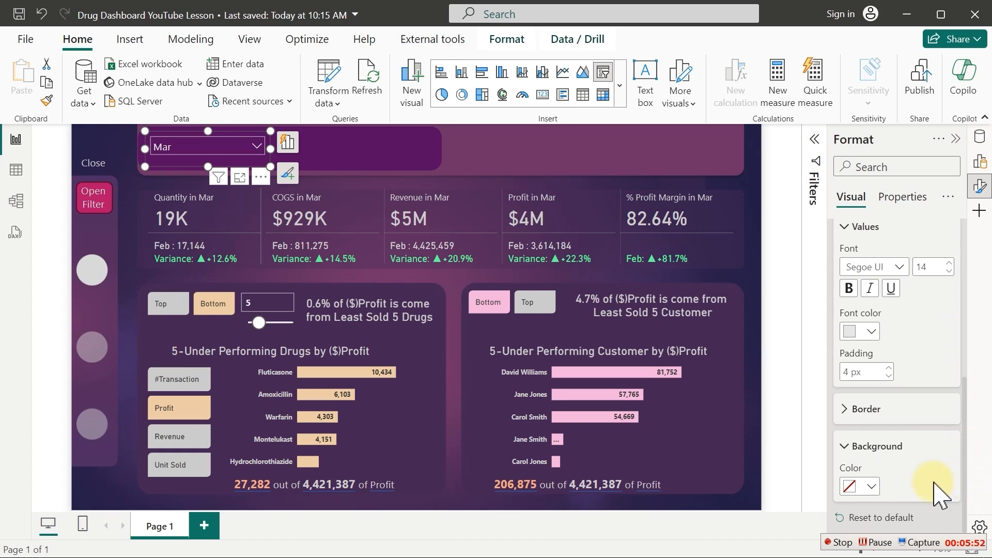
left_click(862, 489)
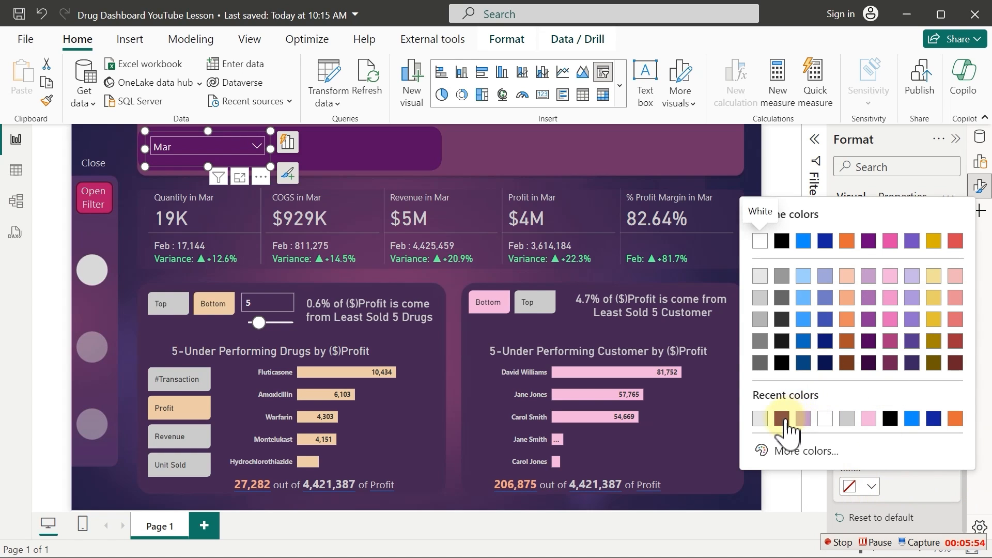
left_click(782, 418)
left_click(601, 157)
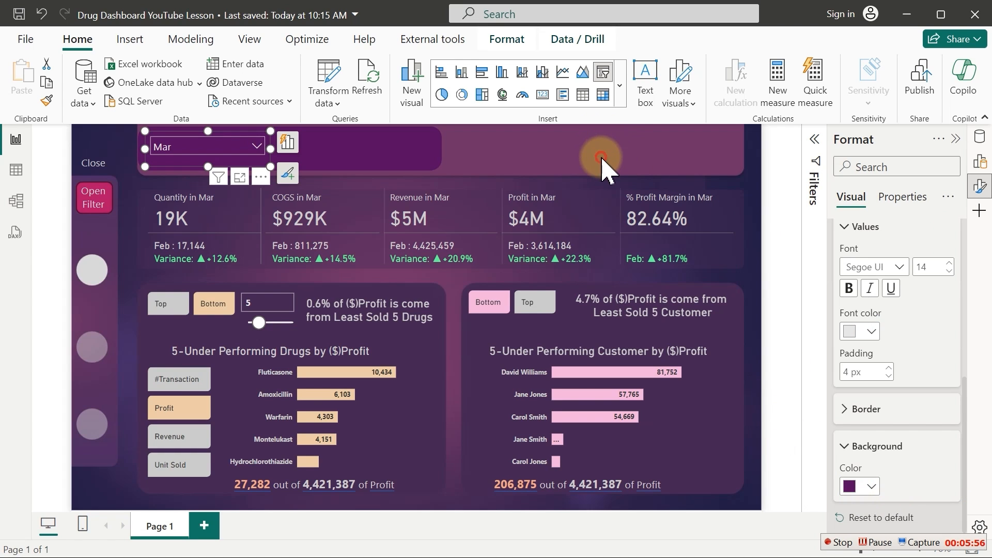
left_click(245, 150)
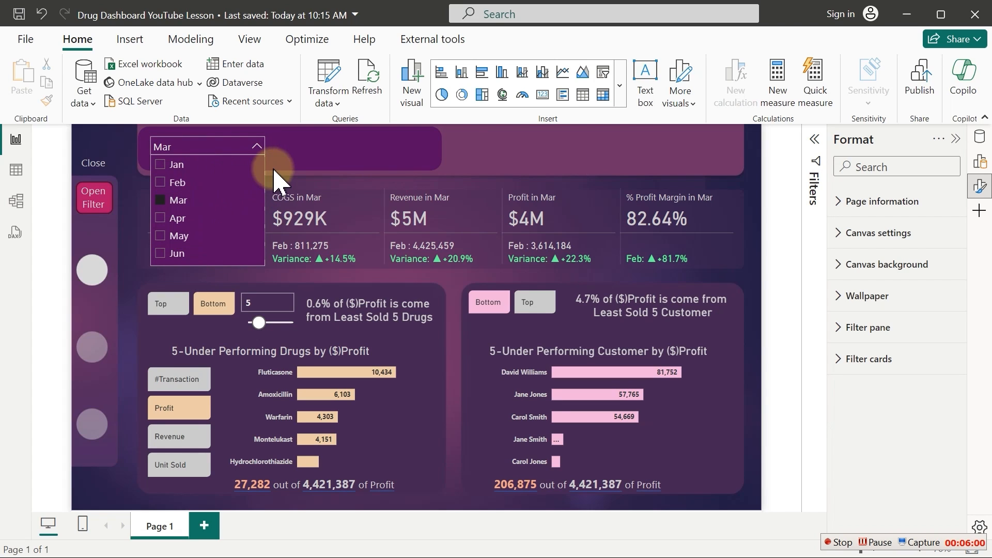
left_click_drag(263, 166, 262, 248)
left_click(244, 148)
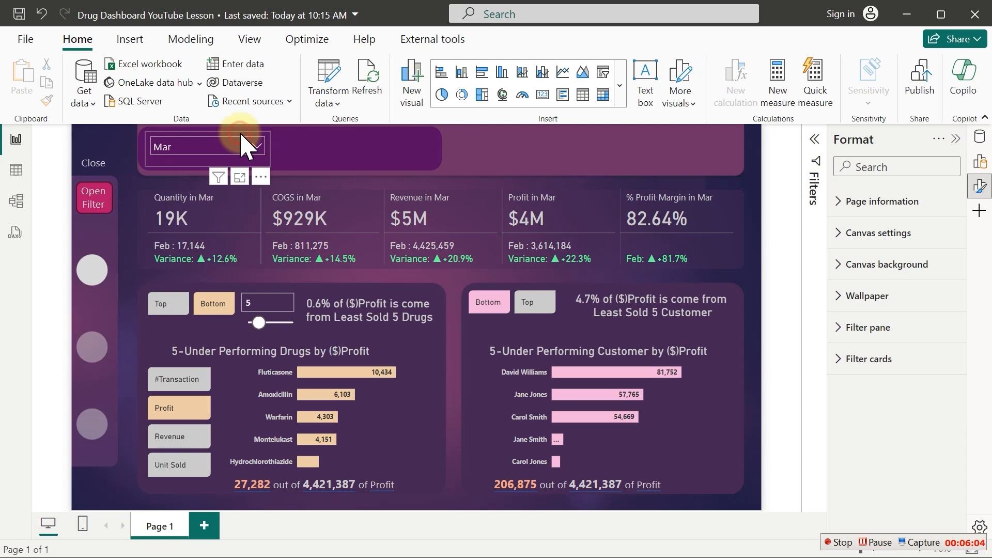
Narrow the Month slicer slightly, duplicate it and place the copy on the right part of the dark purple rectangle
left_click(246, 147)
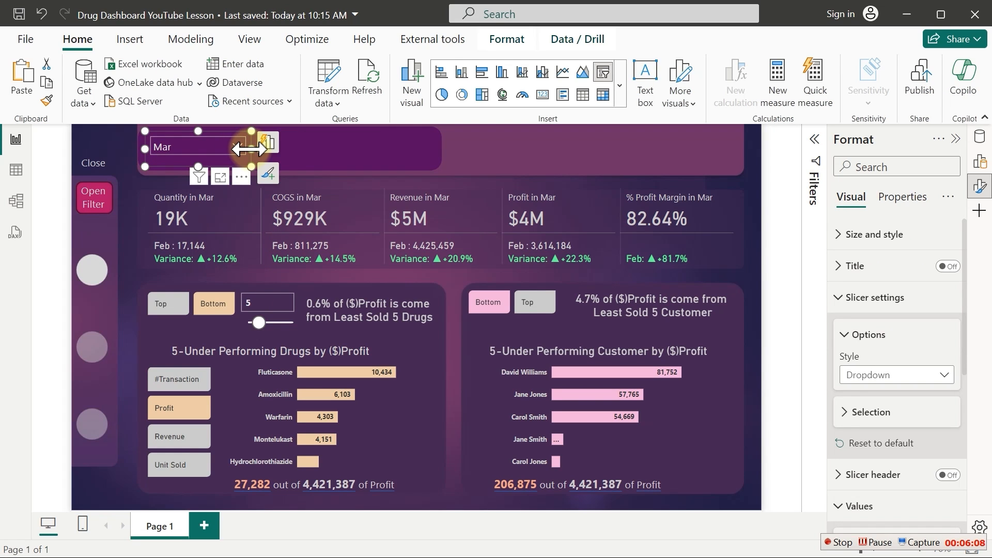
key("ctrl+v")
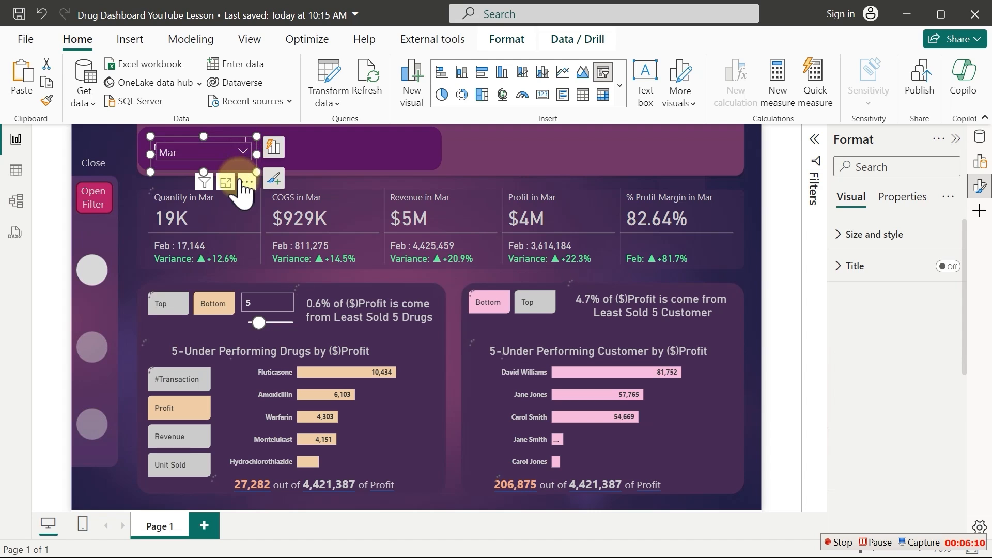
left_click_drag(238, 176, 394, 170)
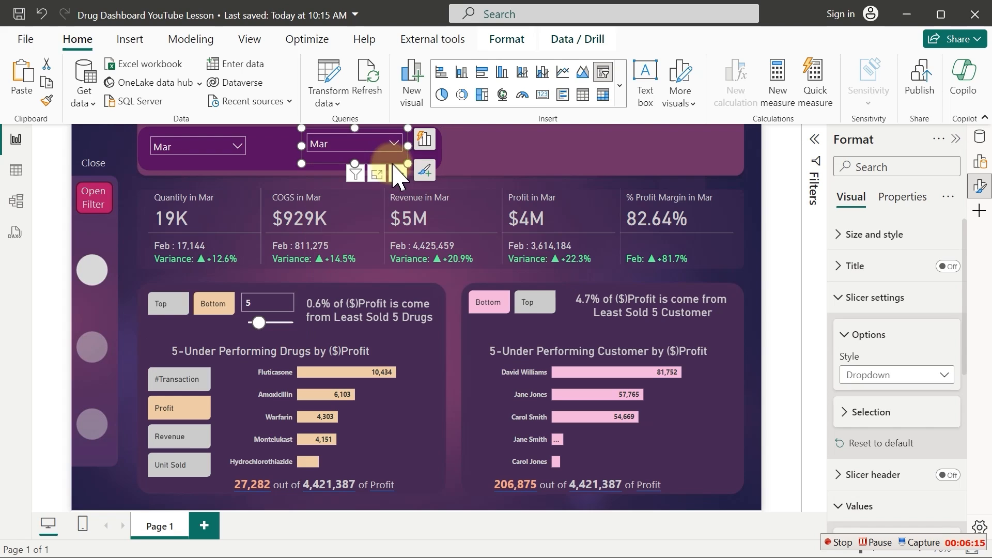
Replace the Month field of the duplicated slicer with Year from the Calendar table
left_click(425, 142)
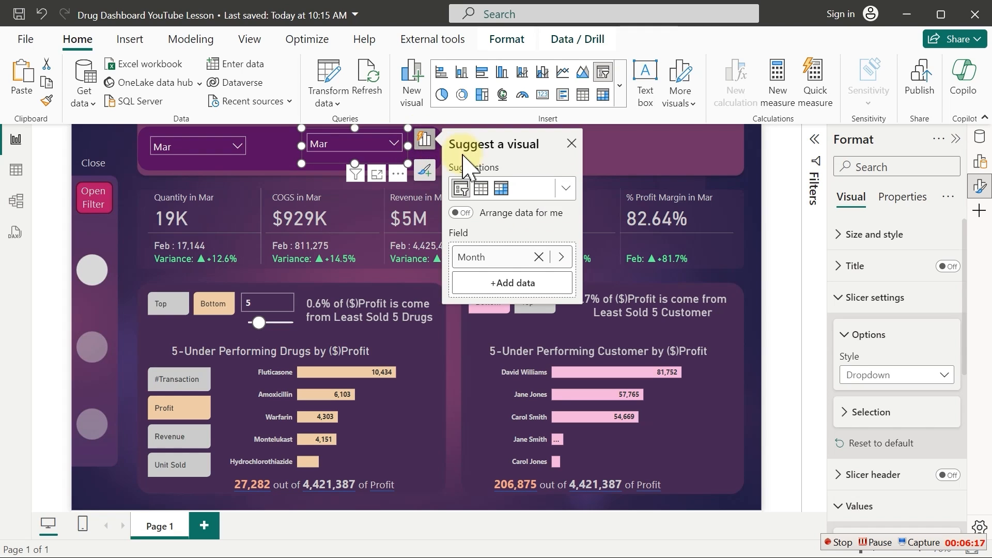
left_click(562, 258)
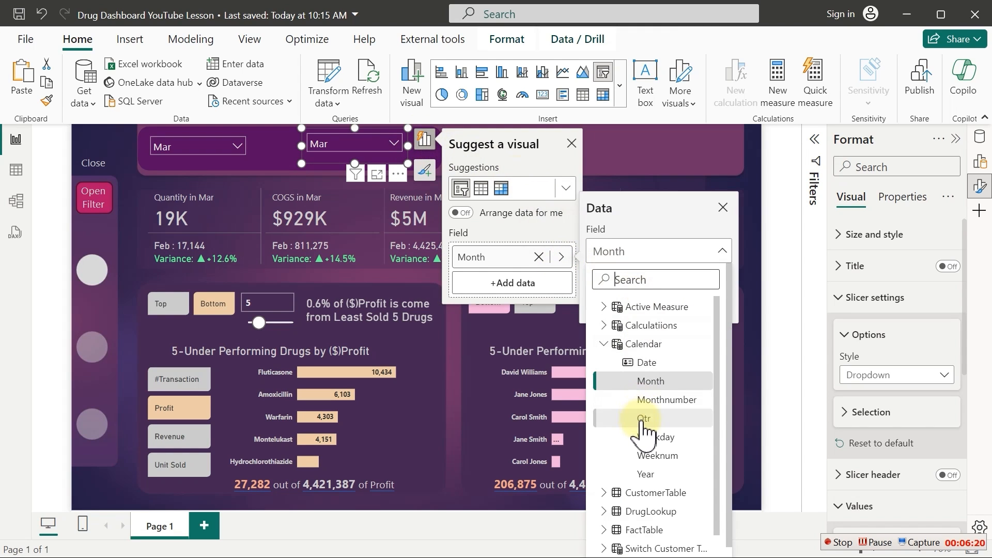
left_click(646, 475)
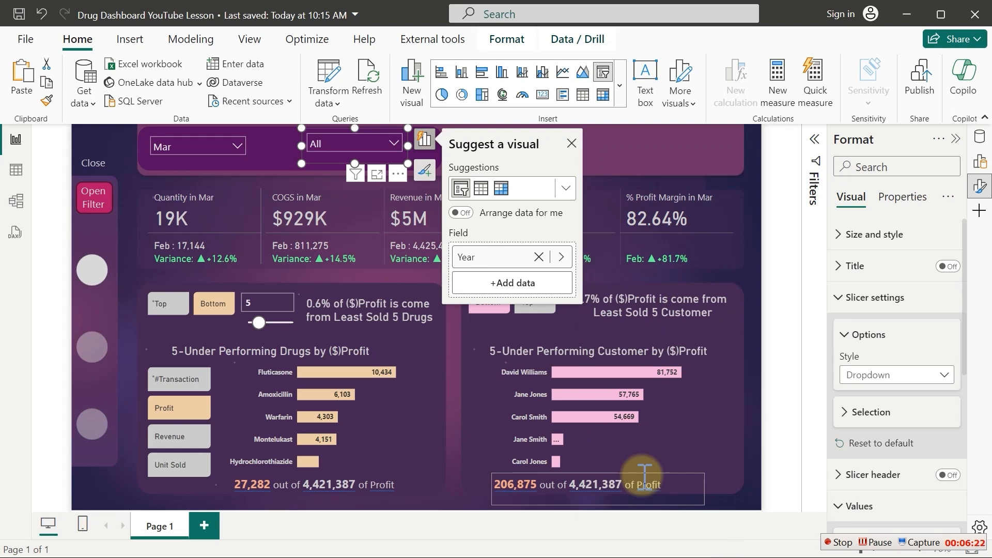
left_click(670, 164)
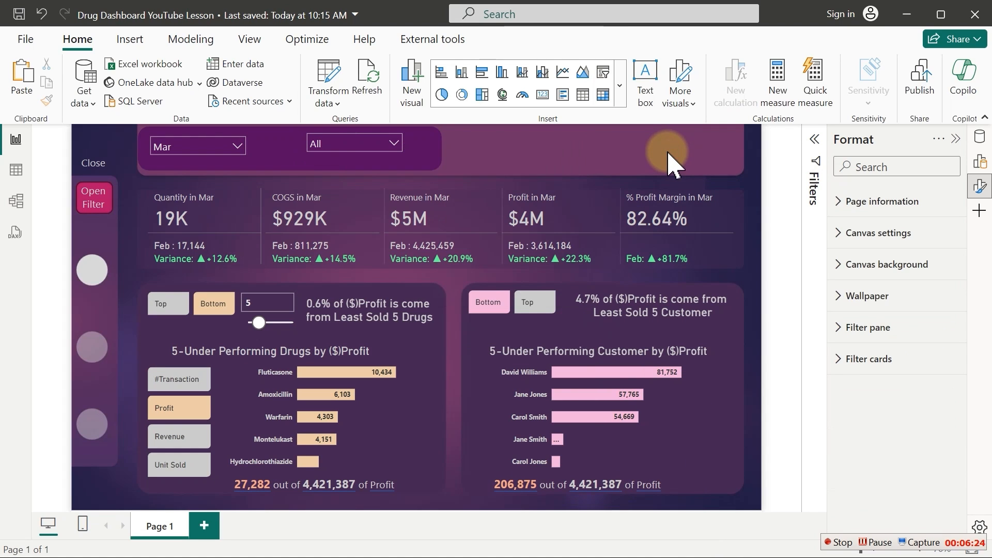
Nudge the Year slicer down inside the dark purple rectangle, closer to the Month slicer's level
left_click(413, 150)
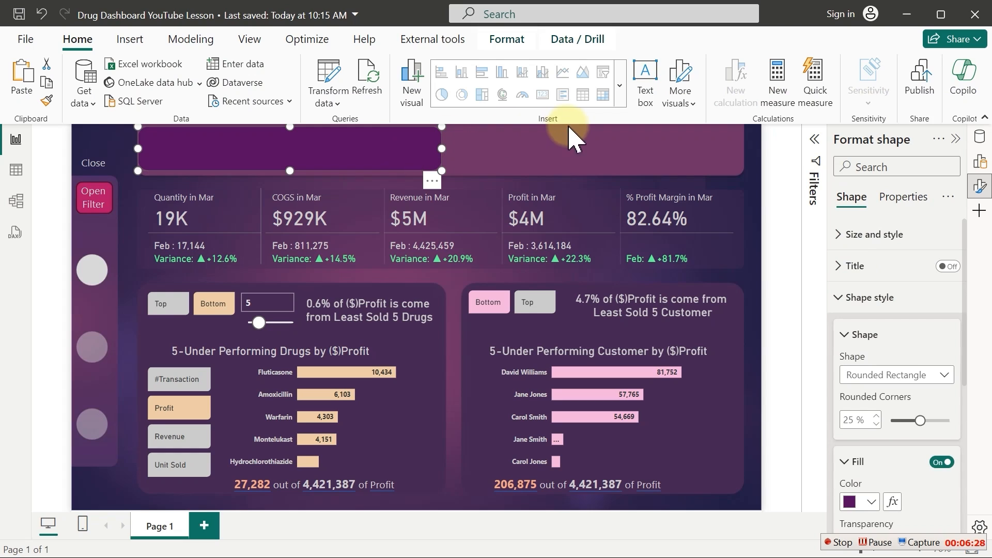
left_click(571, 147)
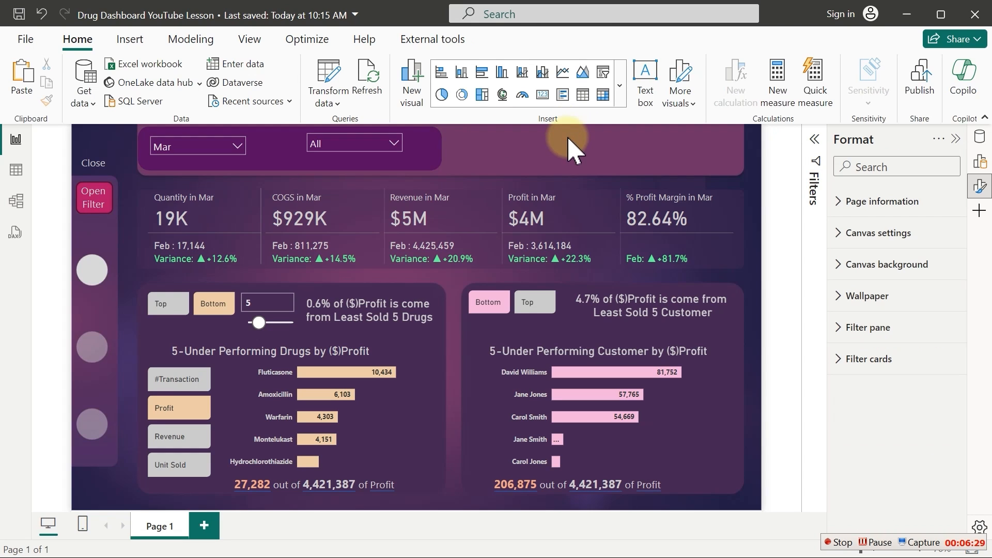
left_click(411, 163)
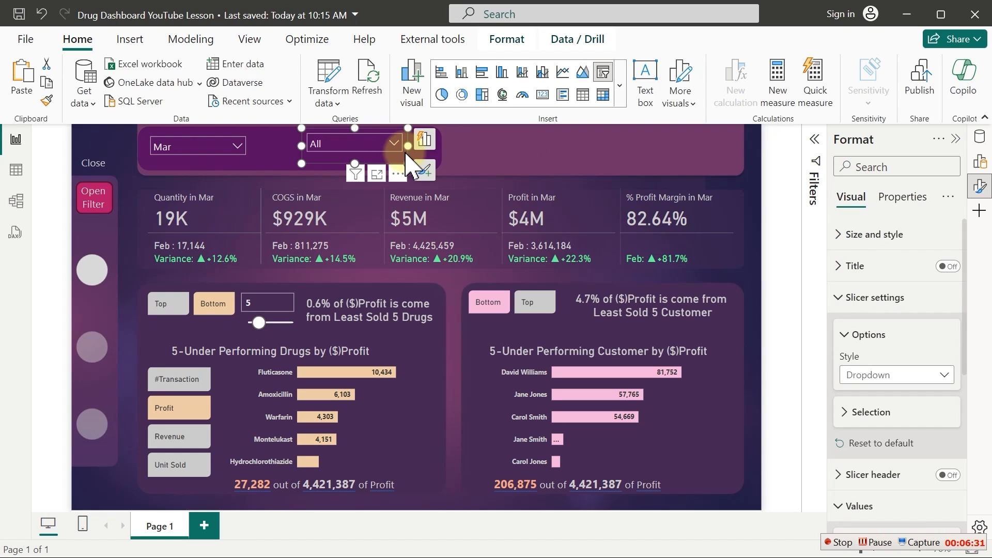
key("Down")
key("Down")
key("Down")
key("Down")
key("Down")
key("Down")
key("Down")
key("Down")
key("Down")
key("Down")
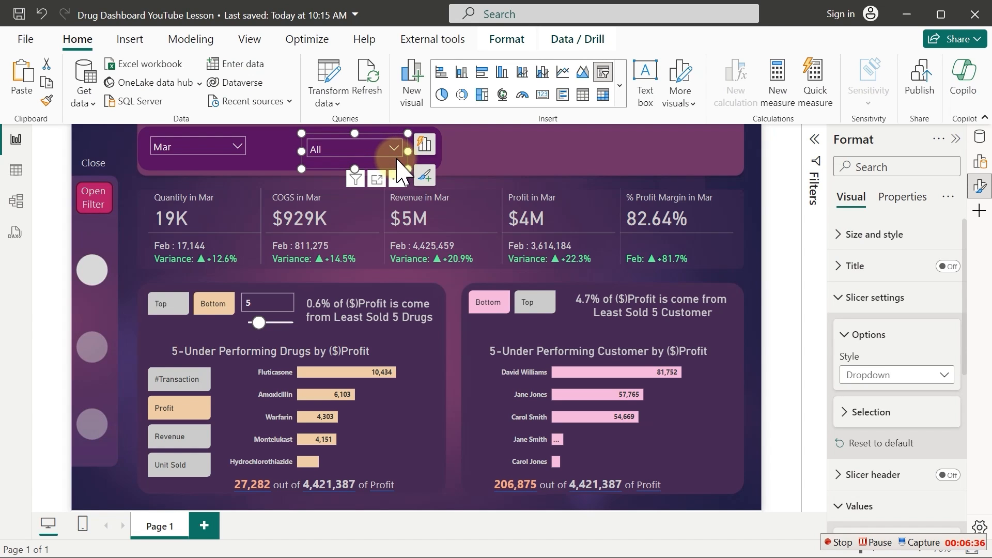
key("Down")
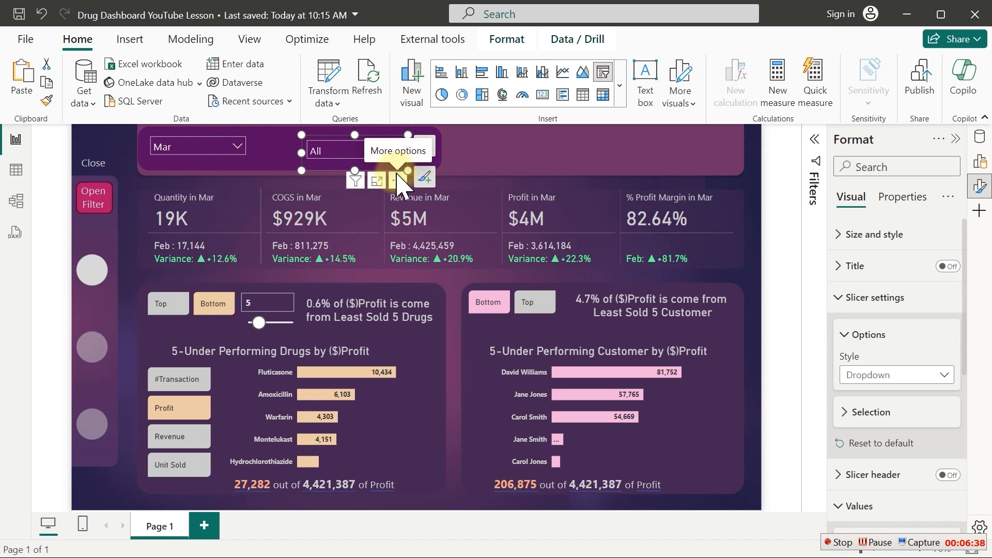
Nudge the Year slicer slightly lower and bring the Month slicer down to the same level inside the dark purple rectangle
key("Down")
key("Down")
key("Down")
key("Down")
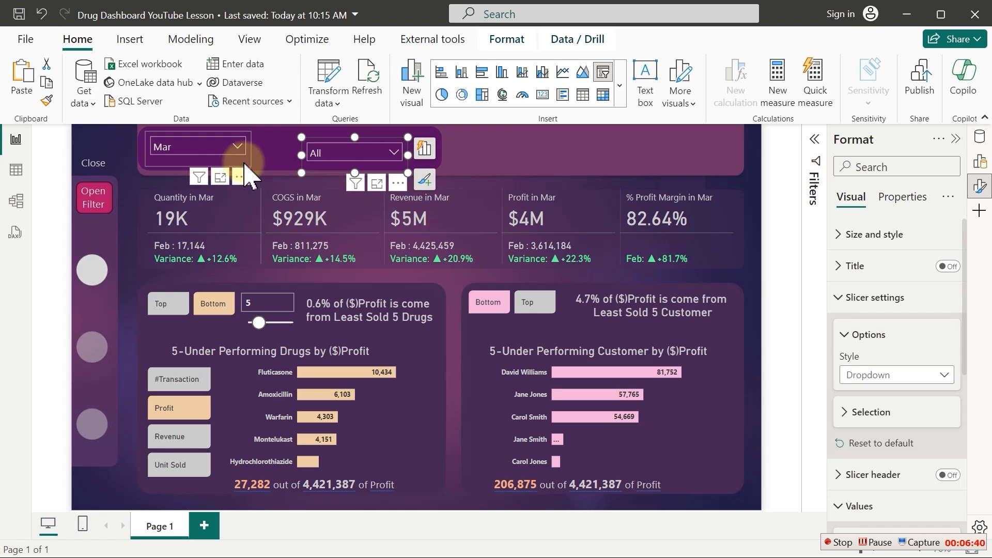
left_click(246, 170)
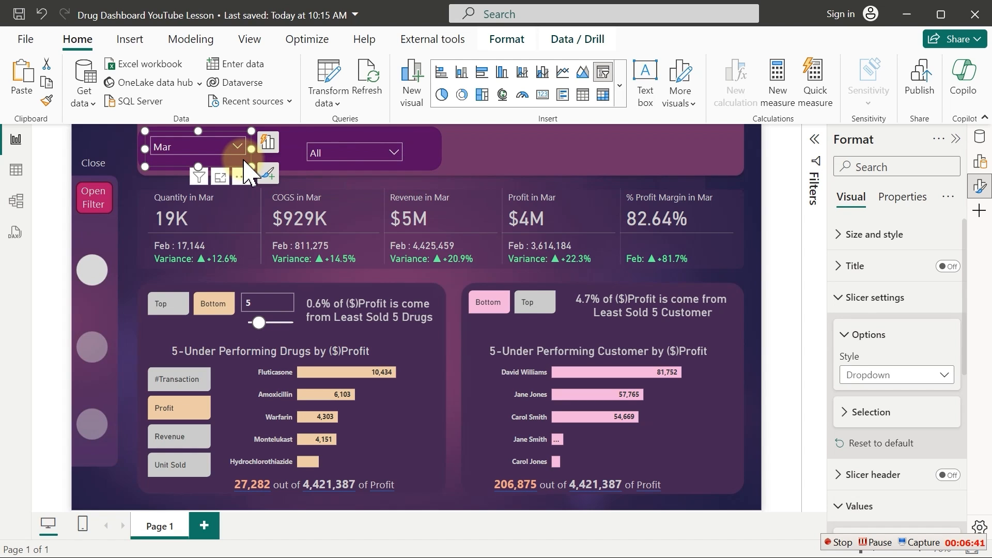
key("Down")
key("Down")
key("Down")
key("Down")
key("Down")
key("Down")
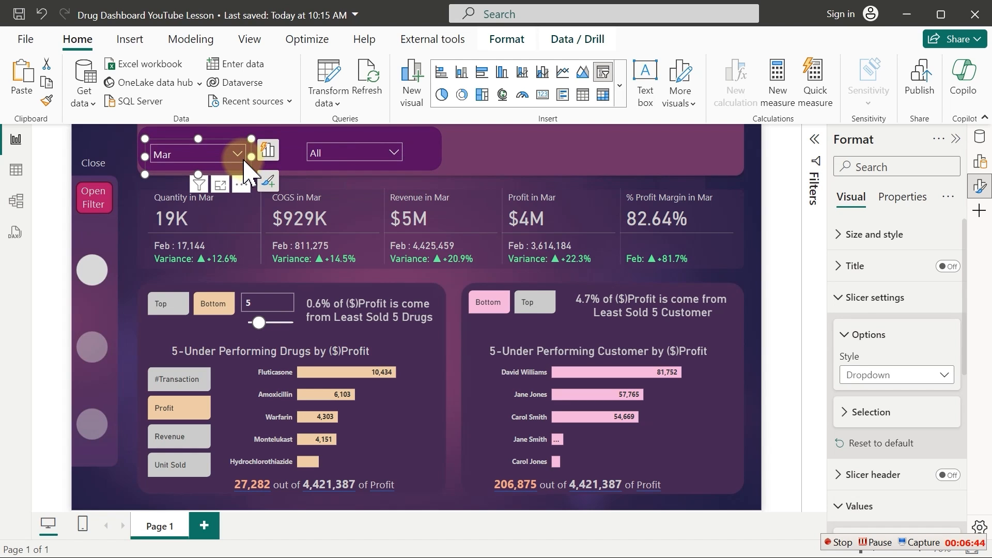
Turn on the Month slicer's header and format its text in italic with the light gray second shade of white
left_click(861, 299)
left_click(859, 398)
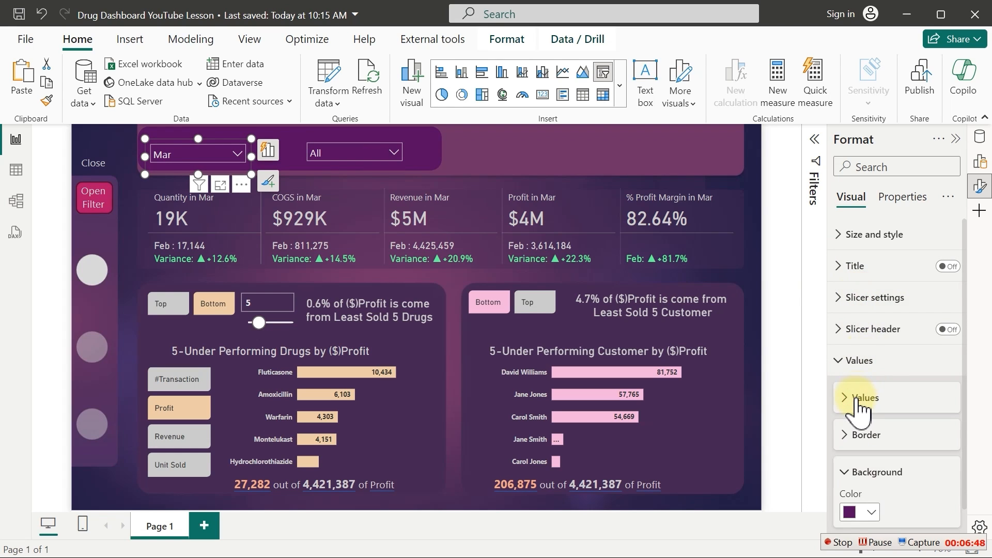
left_click(864, 362)
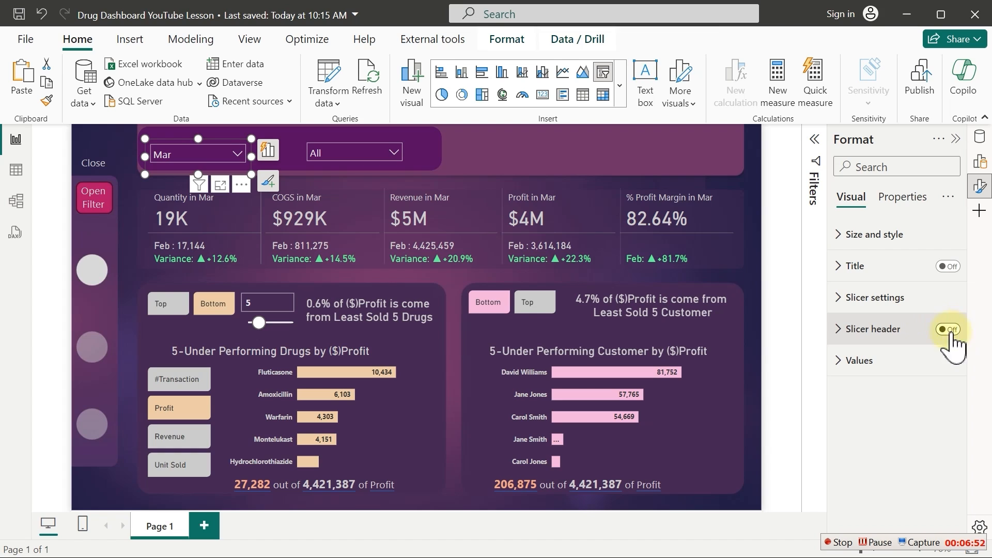
left_click(948, 330)
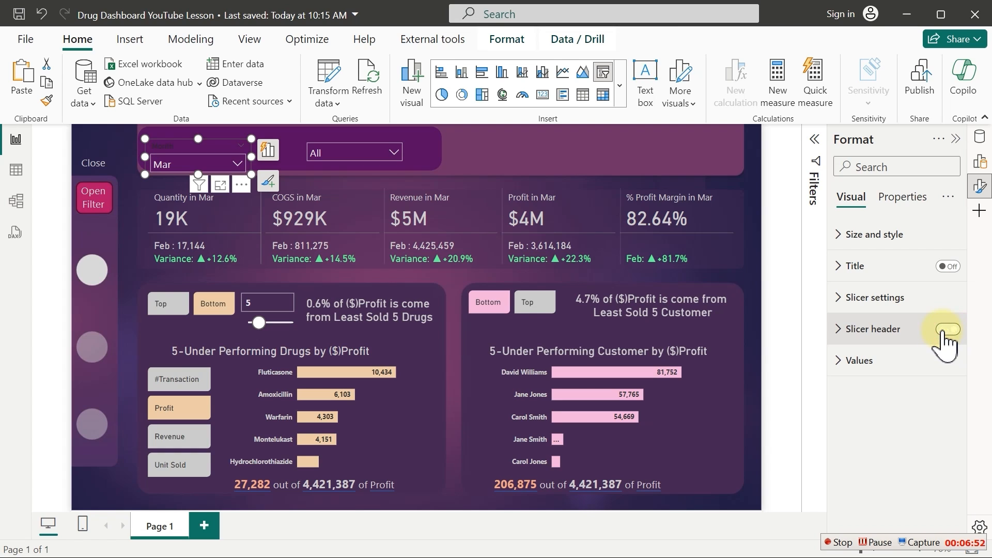
left_click(881, 330)
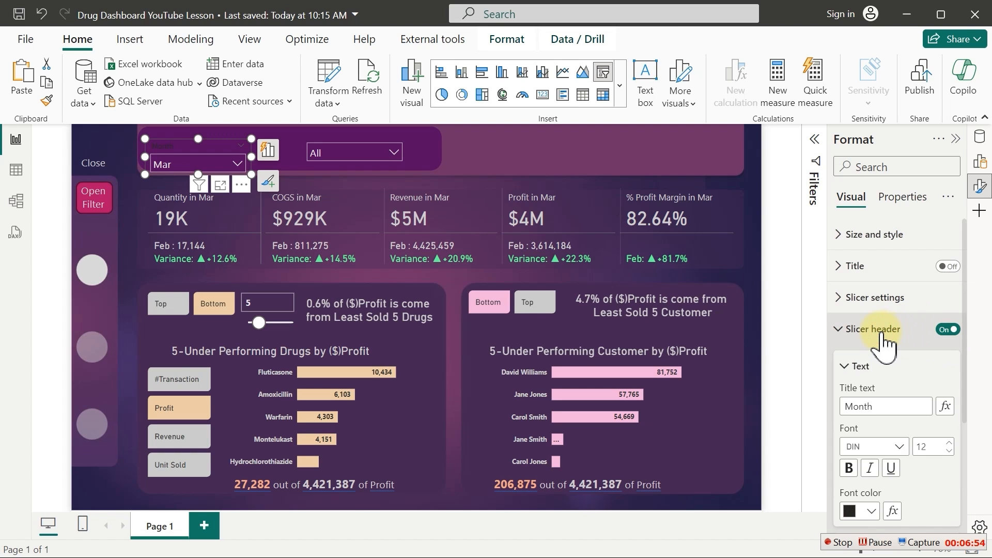
left_click(871, 512)
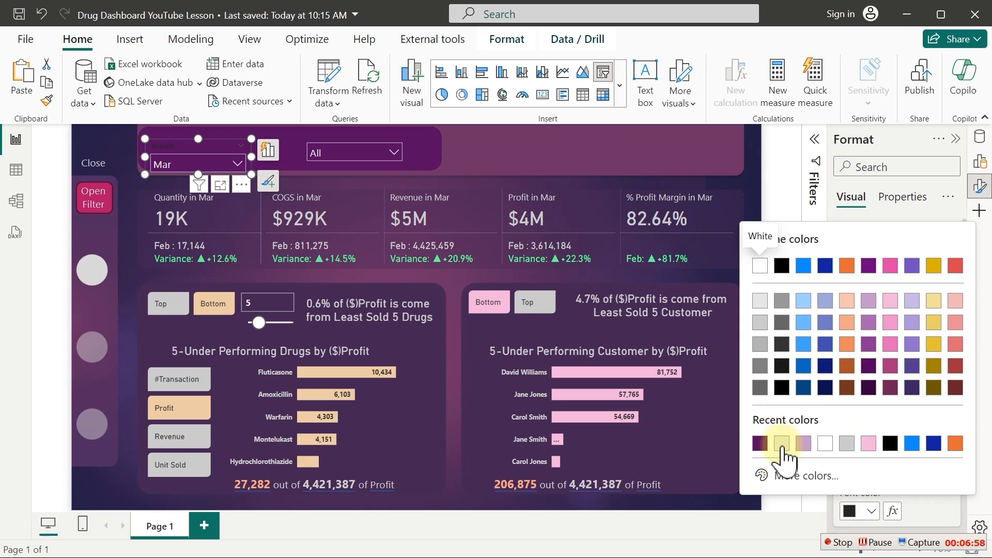
left_click(782, 444)
left_click(873, 468)
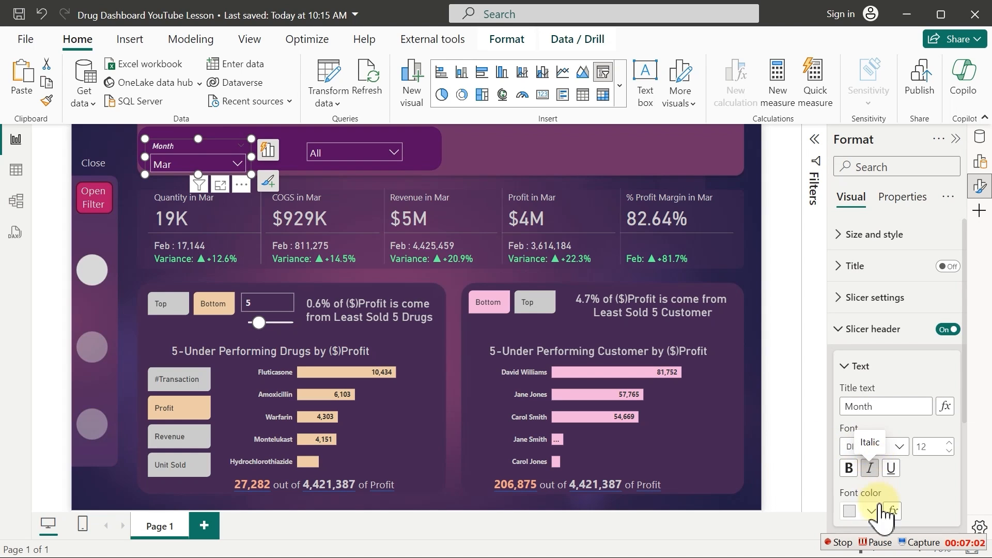
left_click(871, 512)
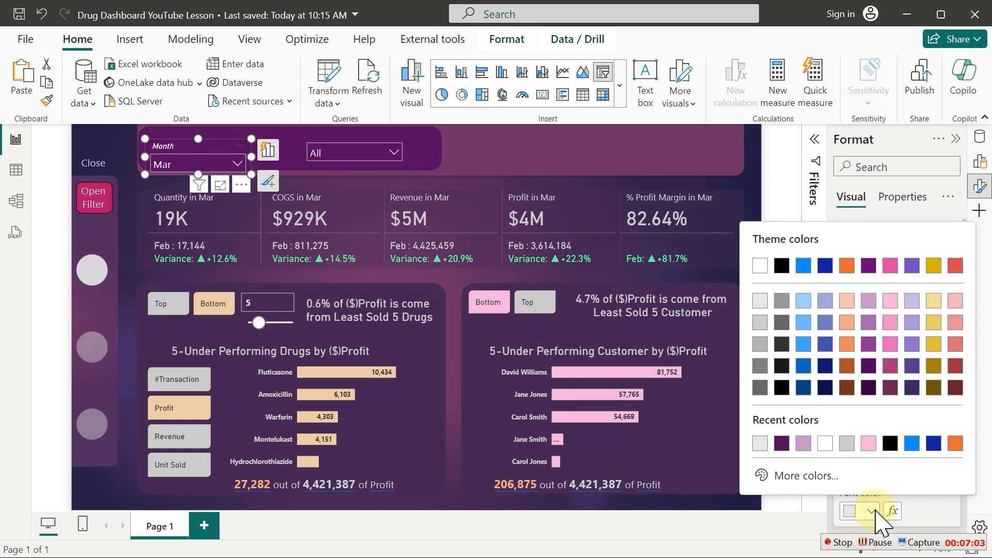
left_click(764, 323)
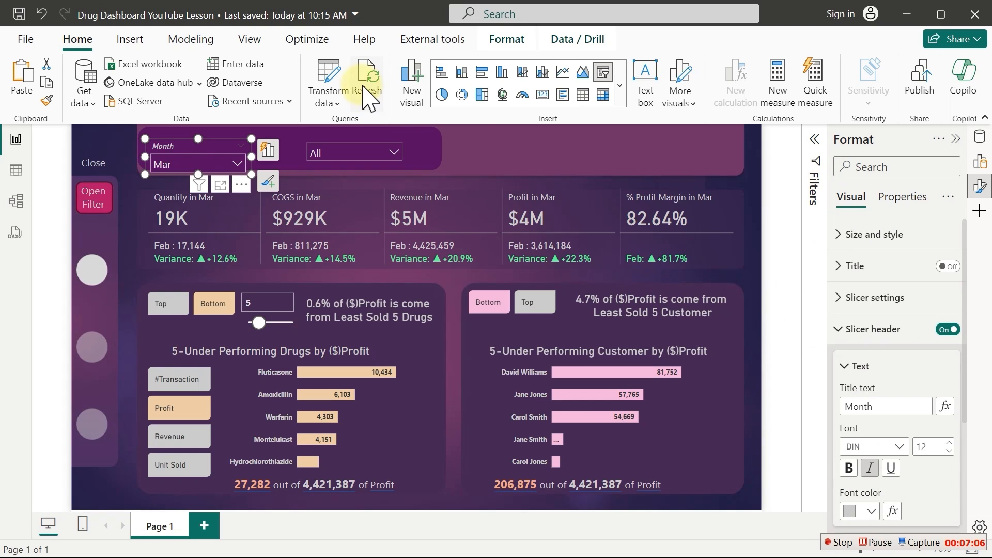
Turn on the Year slicer's header and give its text the same light gray color and italic style
left_click(407, 153)
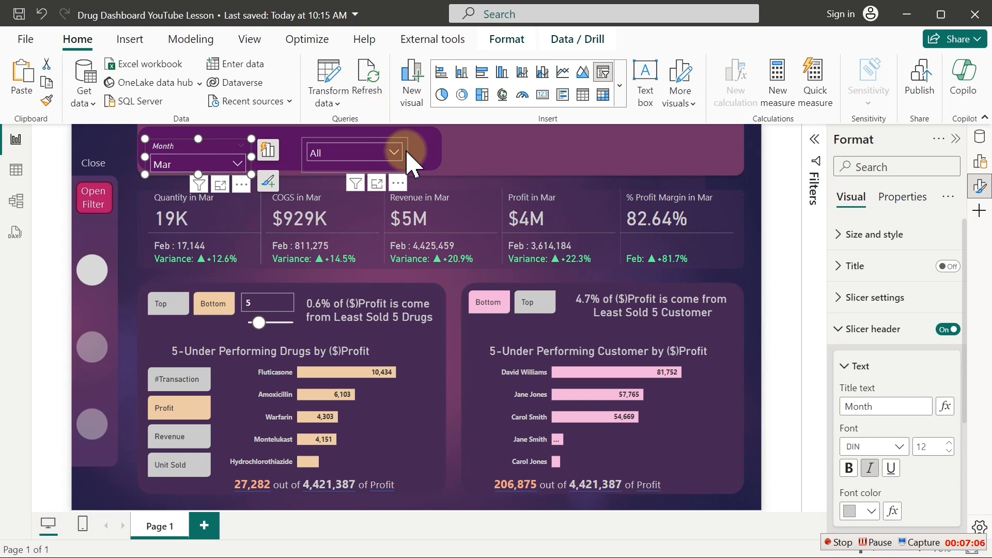
left_click(945, 329)
left_click(947, 331)
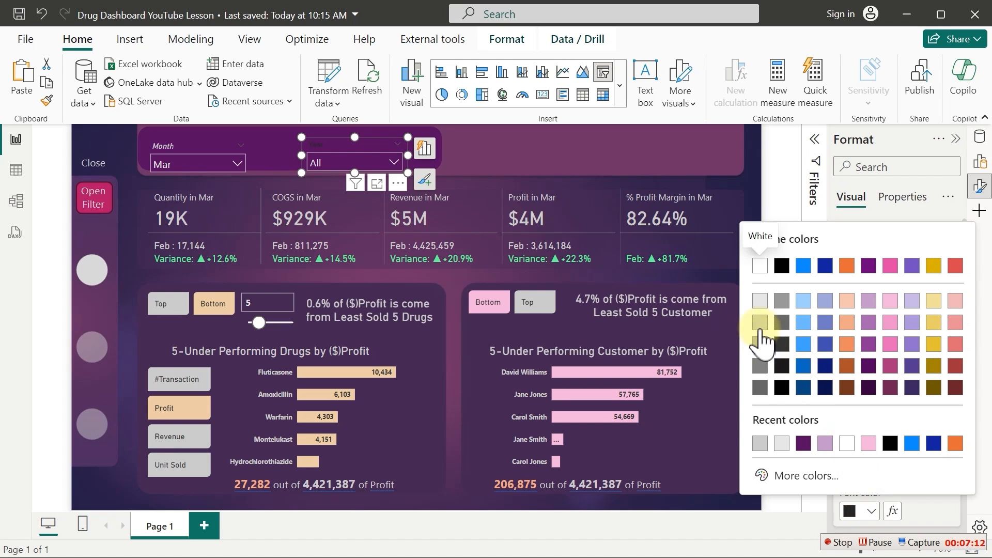
left_click(760, 324)
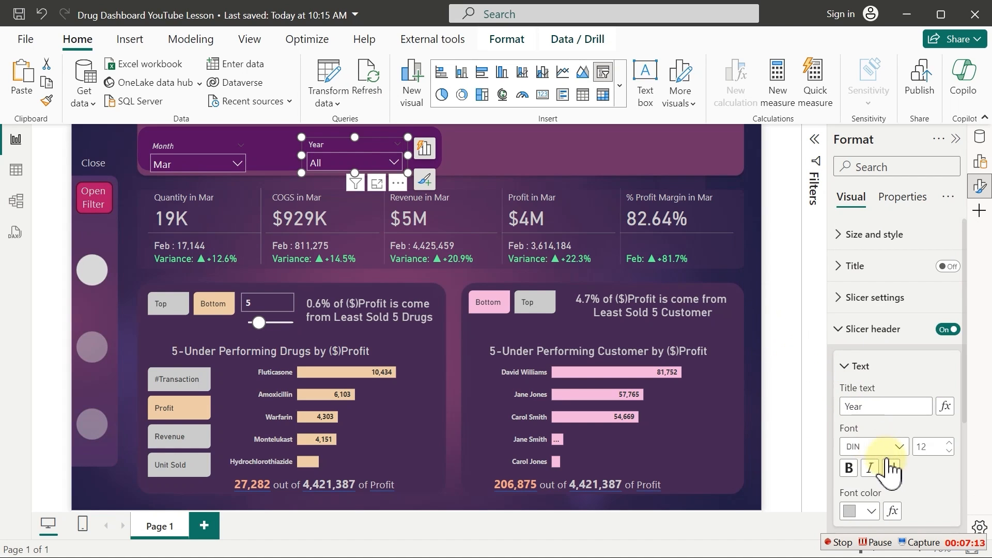
left_click(871, 468)
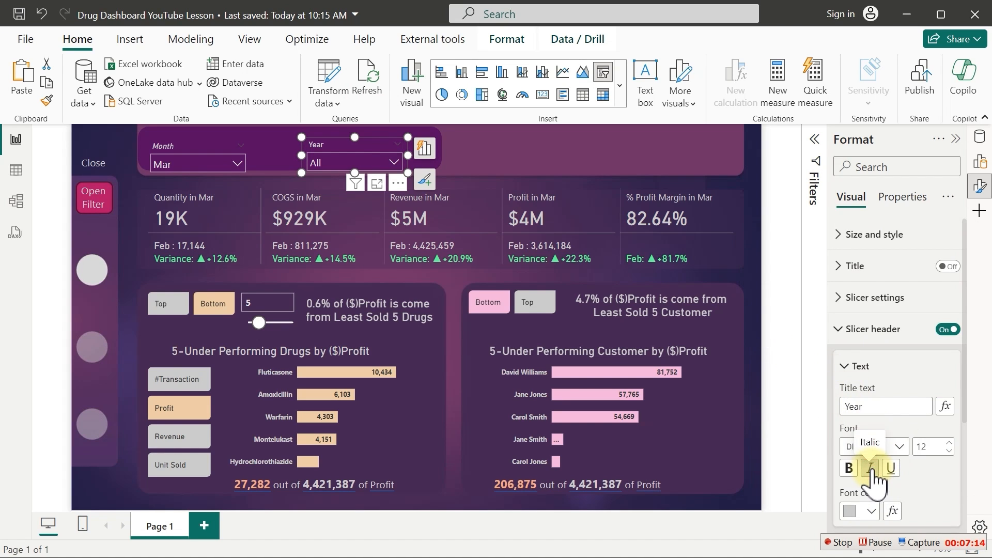
left_click(635, 155)
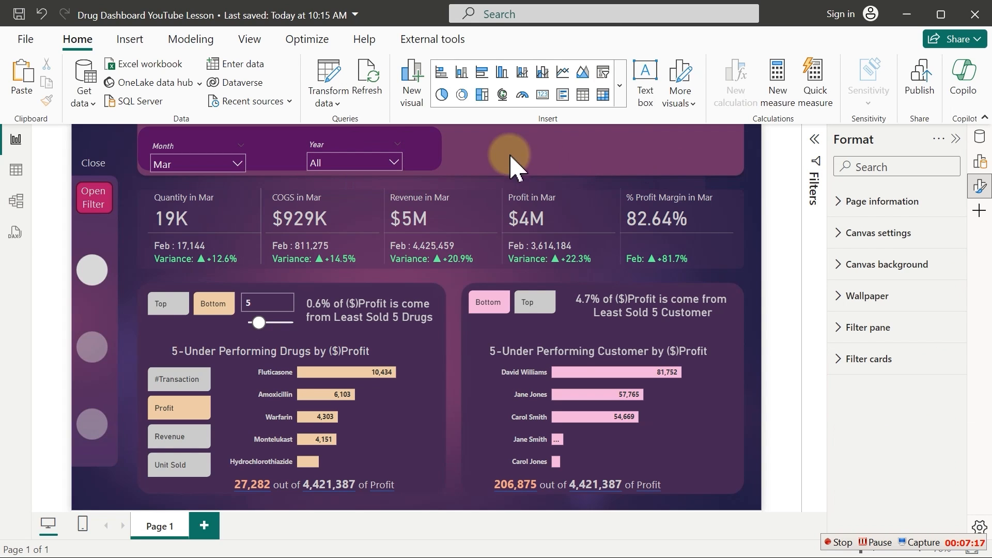
Raise the Year and Month slicers slightly to an equal level and group them with the dark purple rectangle
left_click(405, 157)
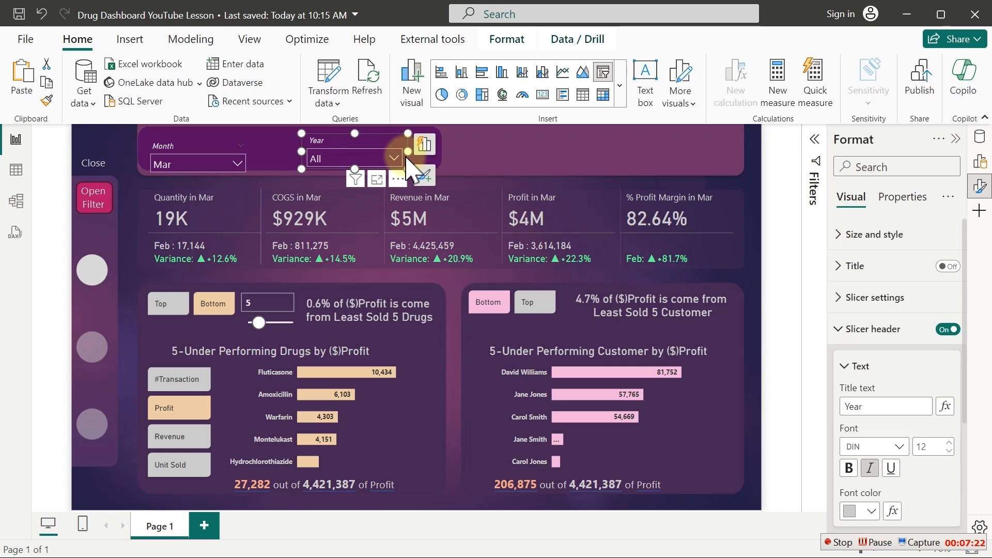
left_click(252, 162)
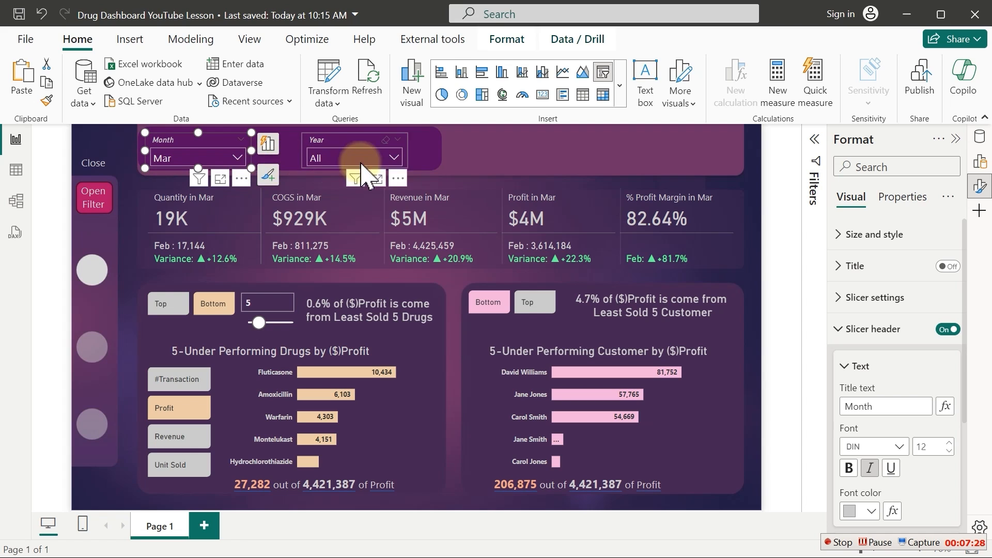
left_click(408, 155, "ctrl")
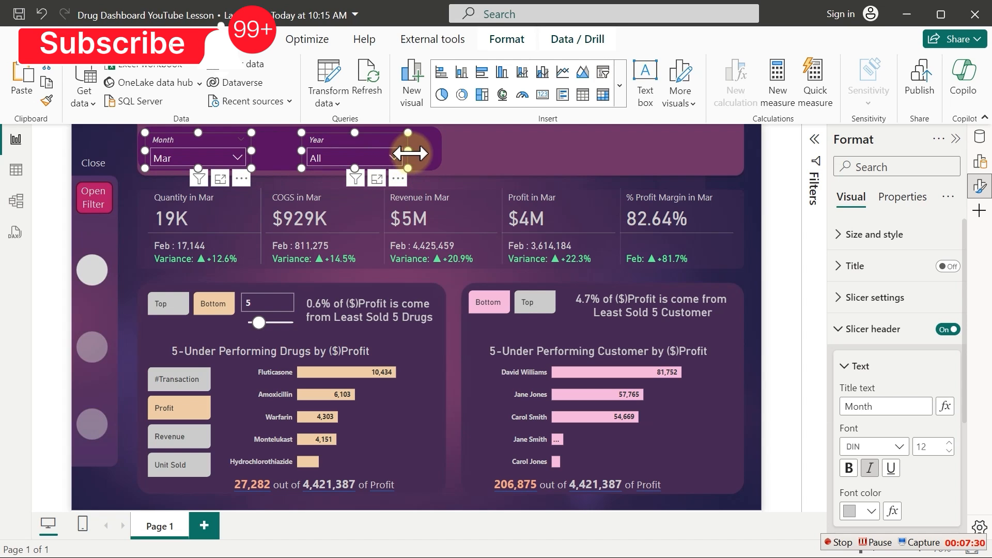
left_click(437, 154, "ctrl")
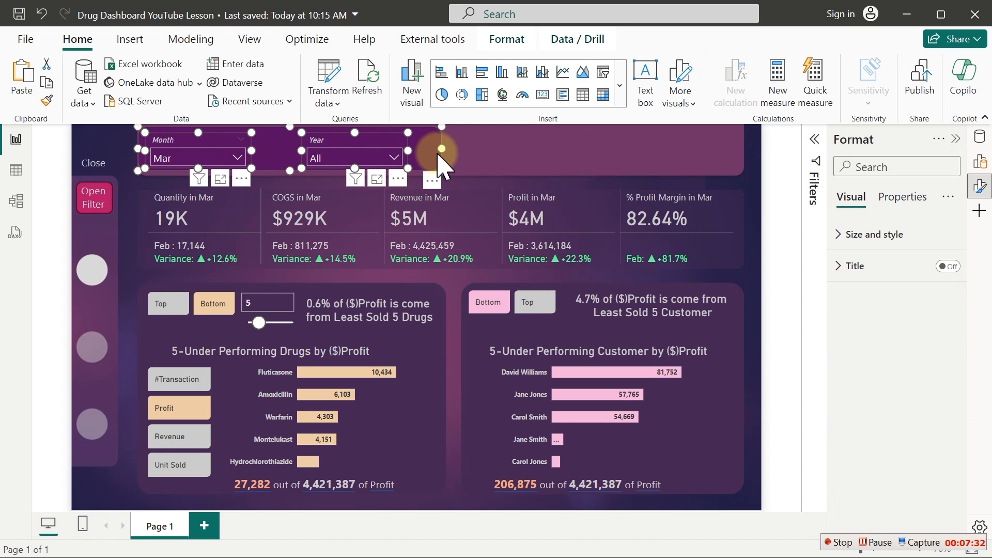
right_click(439, 154)
mouse_move(441, 163)
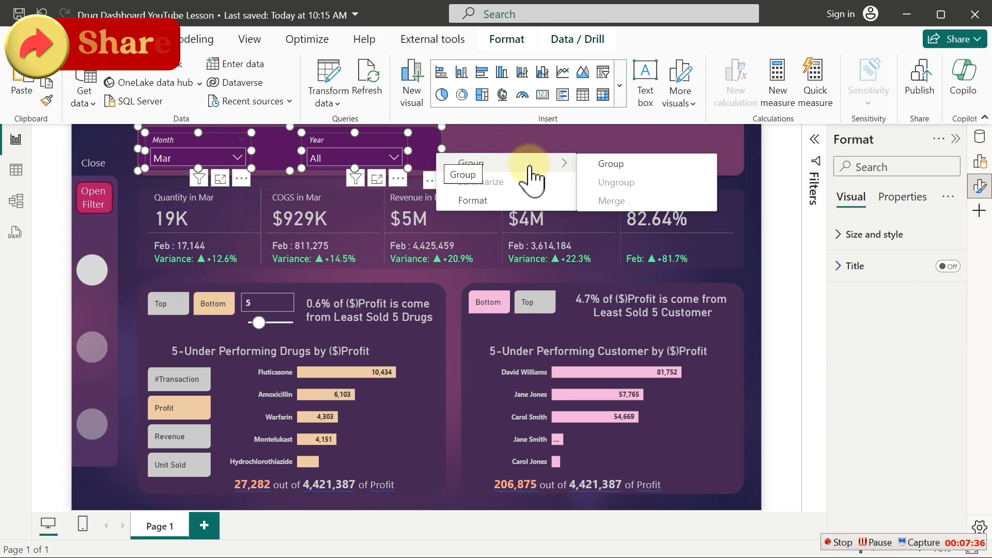
left_click(605, 165)
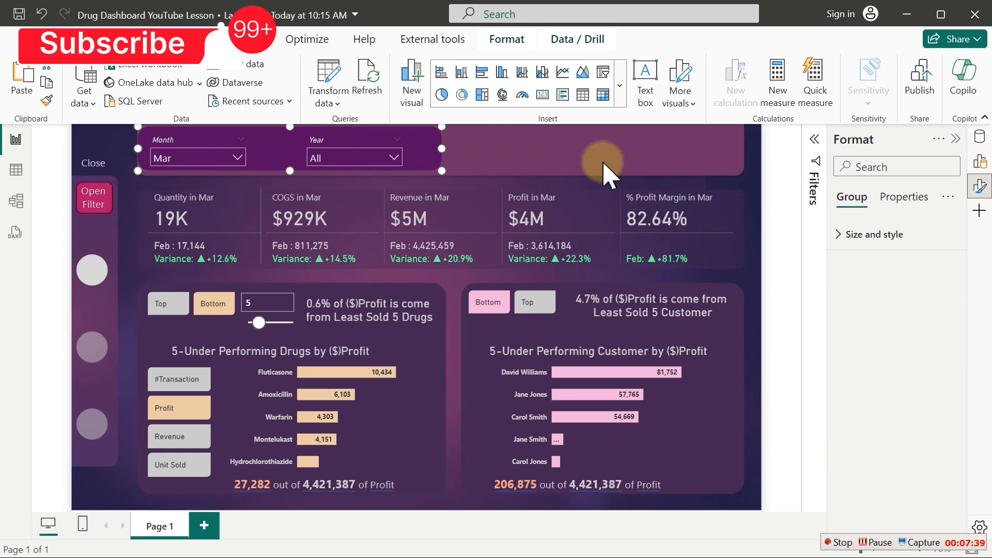
left_click(510, 153)
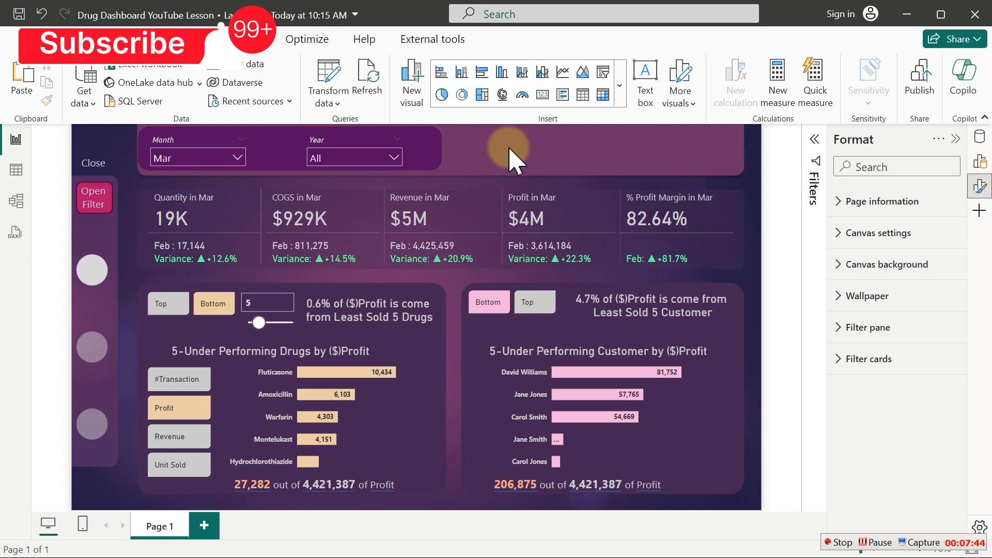
Align the Close and Open Filter buttons with each other by their centers
left_click(99, 166)
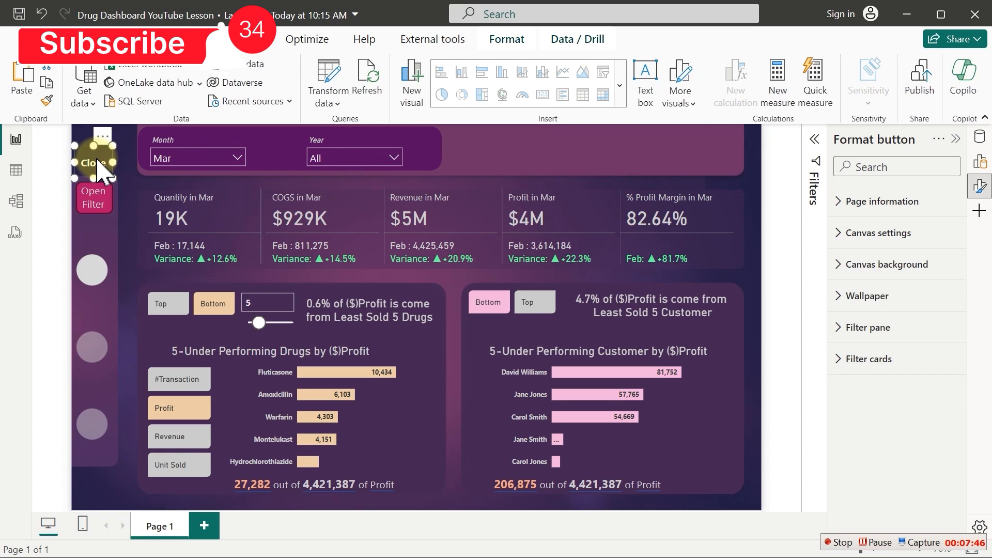
left_click(93, 205, "ctrl")
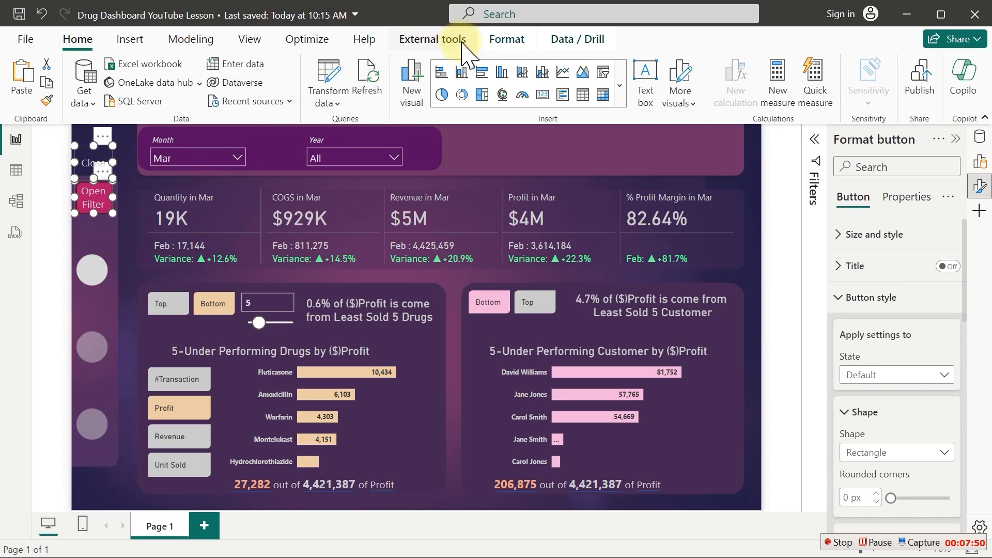
left_click(504, 39)
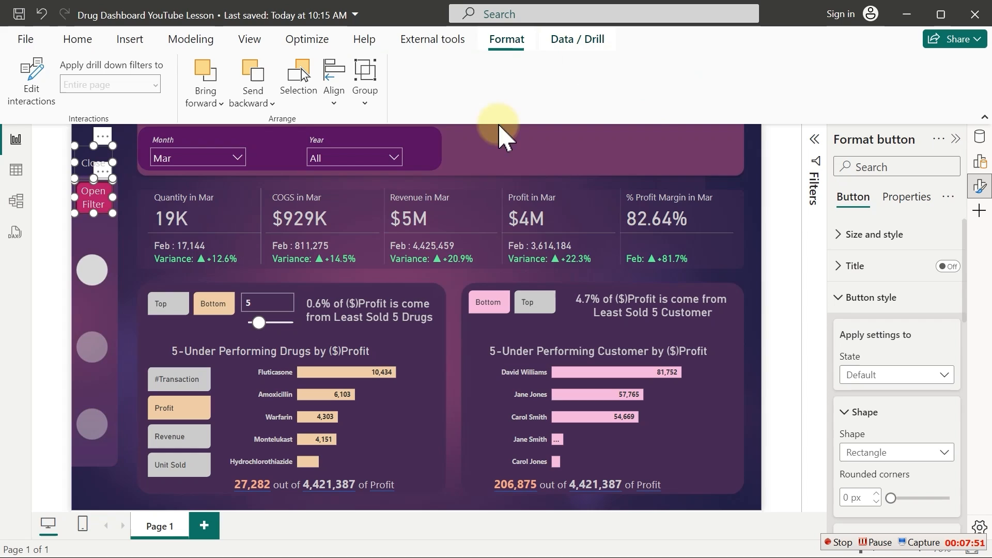
left_click(337, 109)
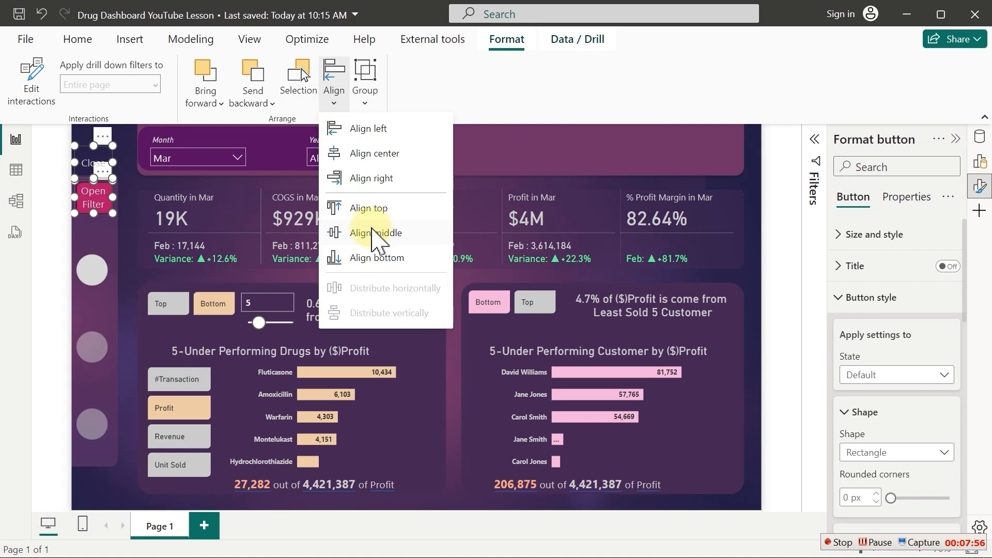
left_click(379, 156)
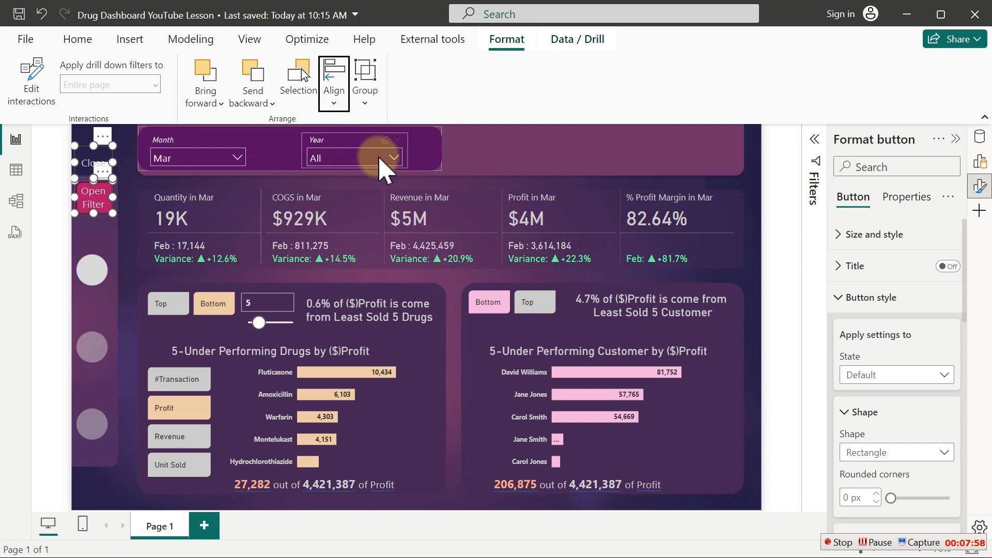
Align the Close and Open Filter buttons by their middles and move the stacked pair down to the head of the side strip
left_click(332, 96)
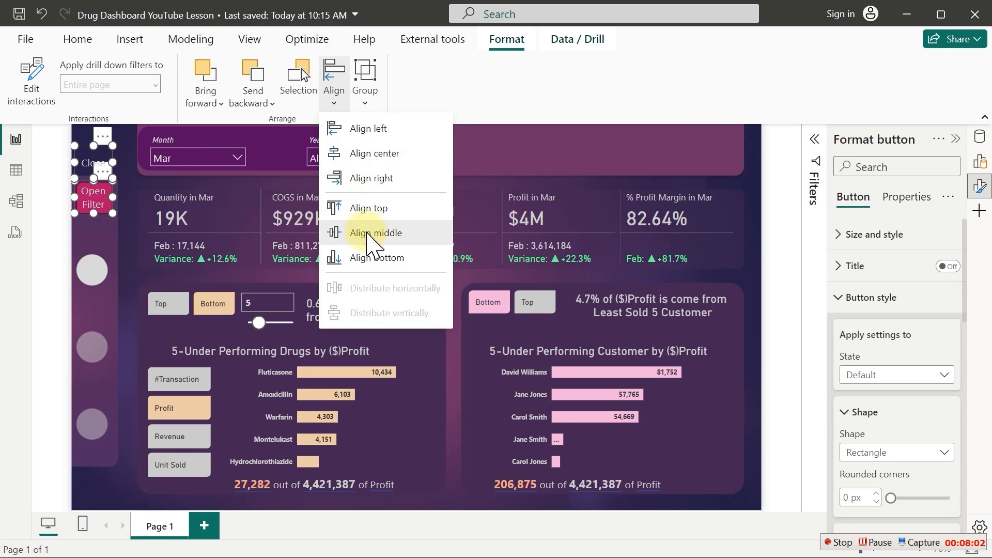
left_click(368, 232)
left_click_drag(102, 189, 104, 206)
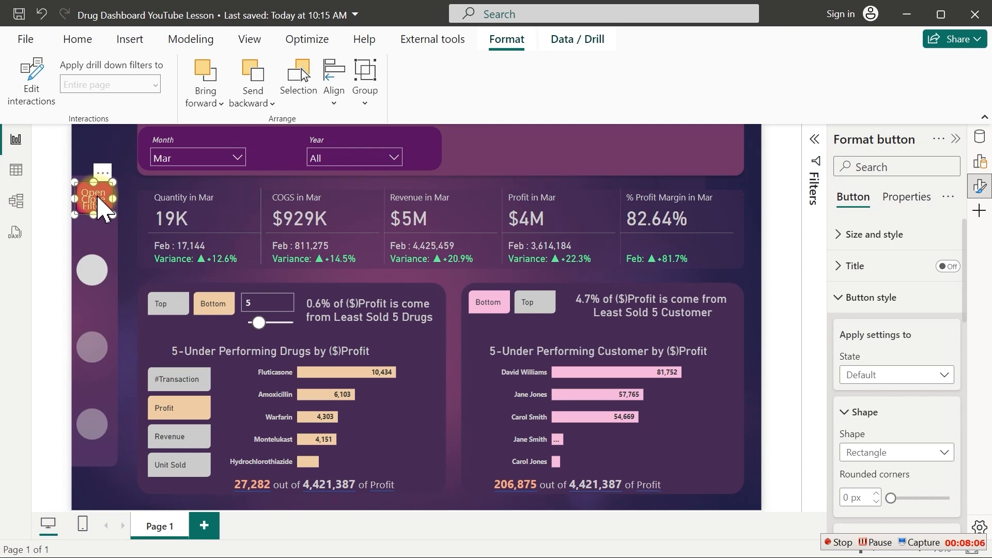
left_click(97, 196)
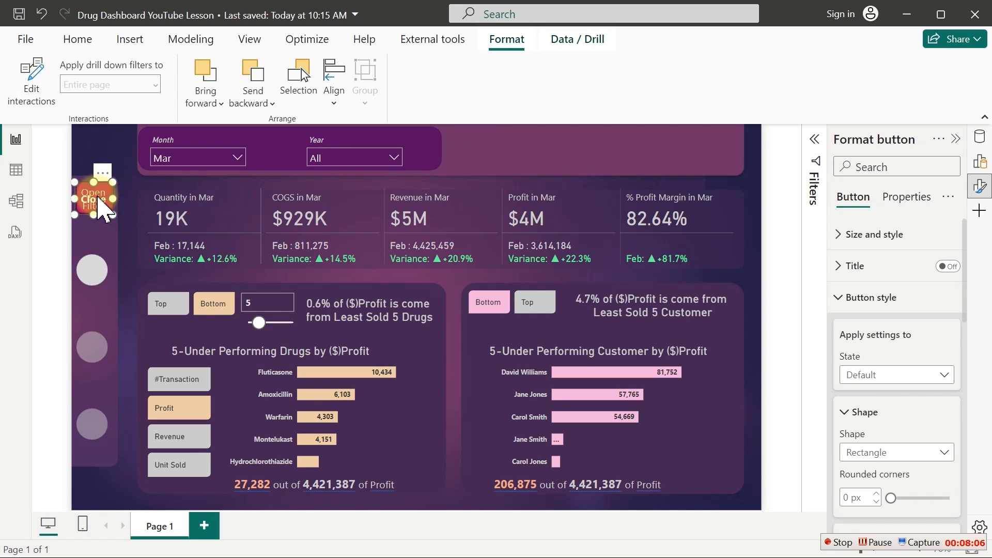
left_click(519, 165)
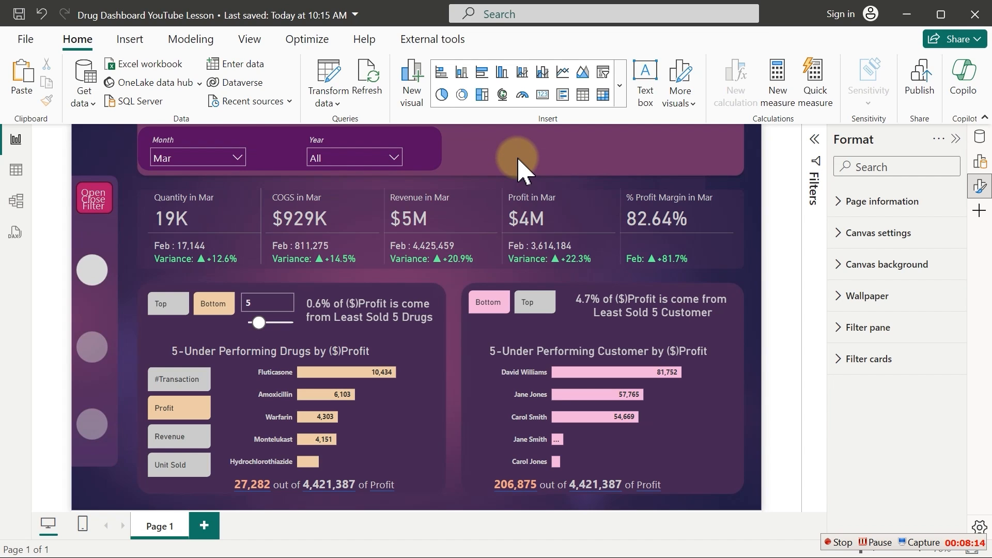
Add the Bookmarks pane to the available report panes
left_click(979, 211)
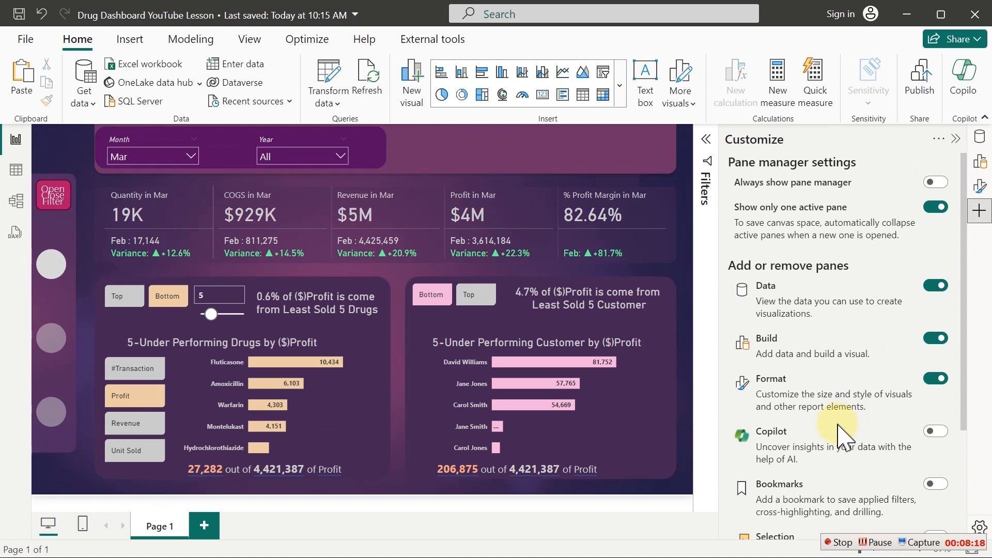
scroll(966, 413, "down", 3)
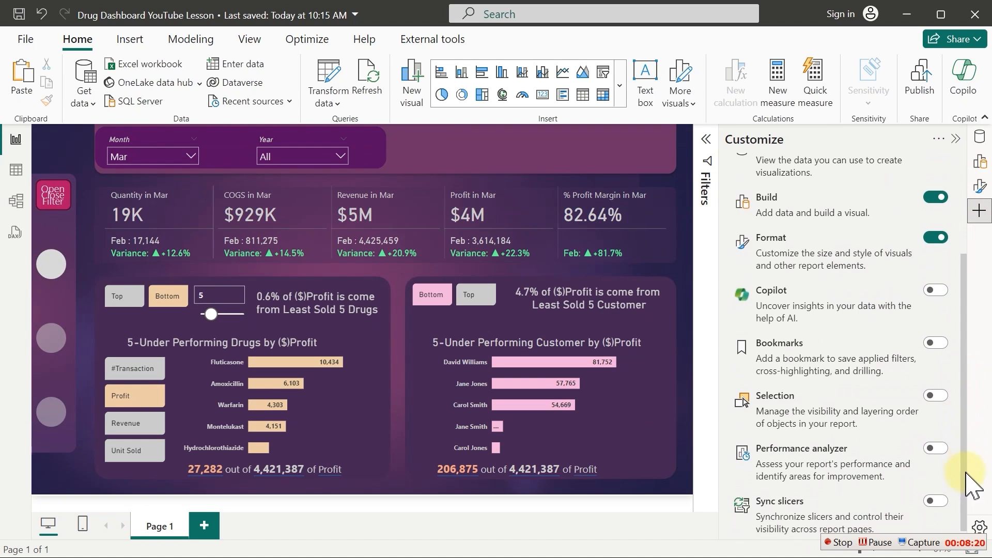
left_click(933, 343)
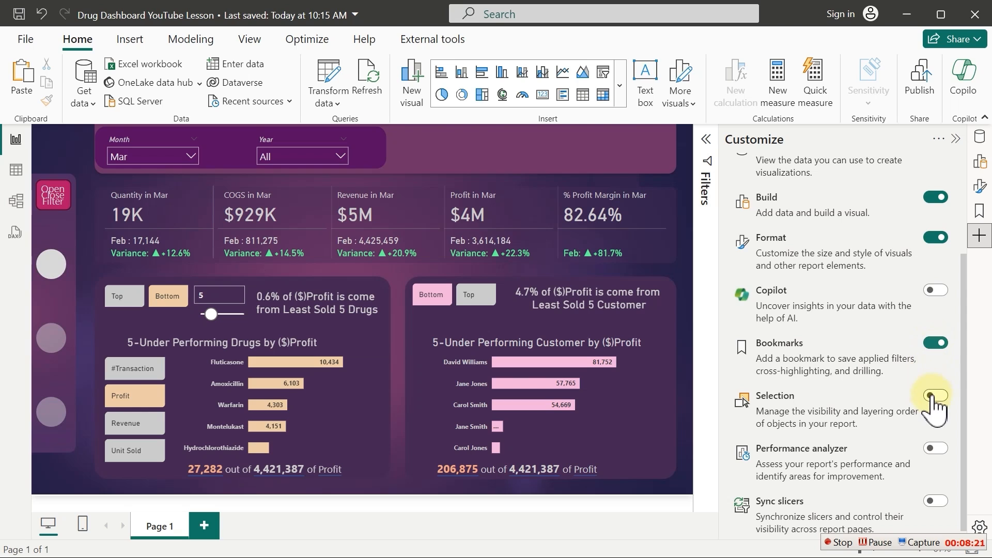
Add the Selection pane to the available report panes and open it
left_click(934, 396)
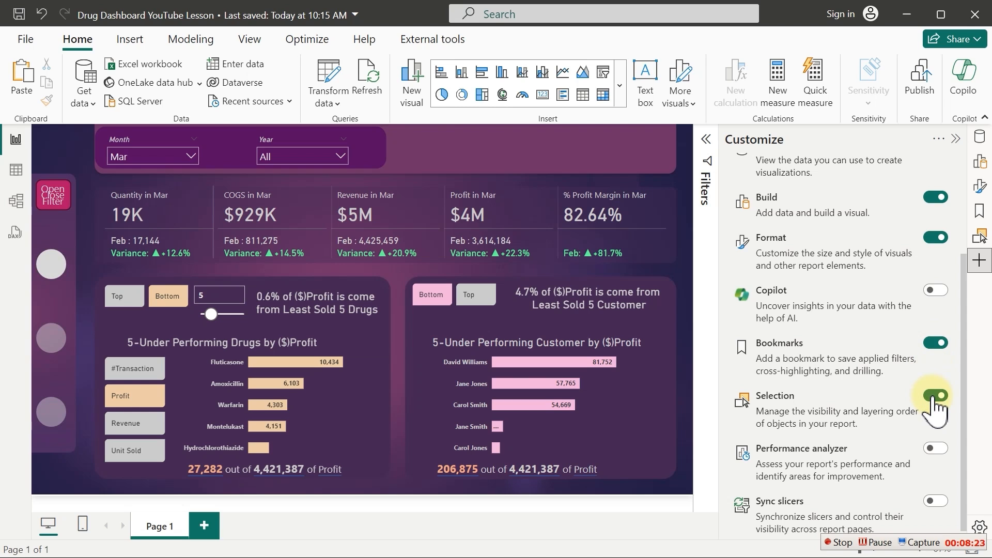
left_click(979, 260)
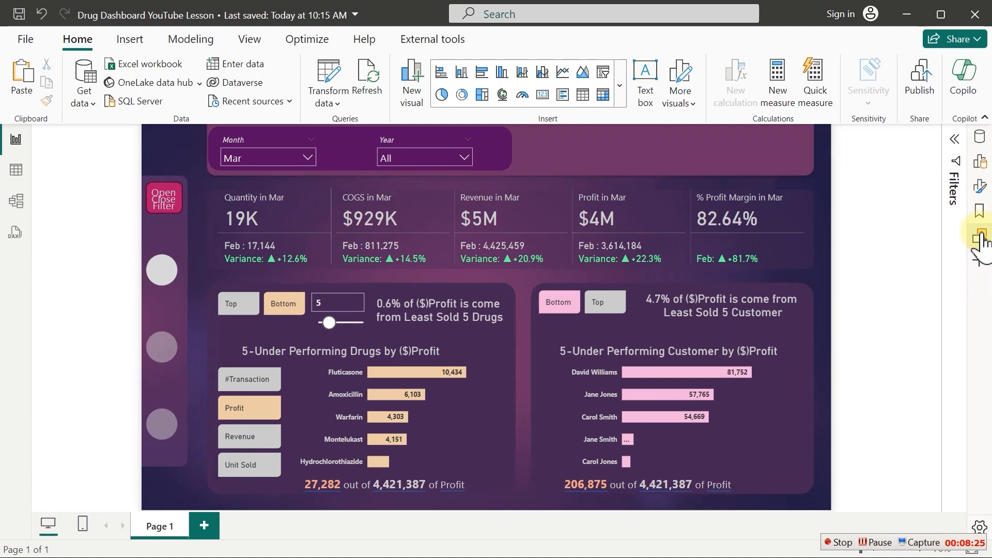
left_click(980, 215)
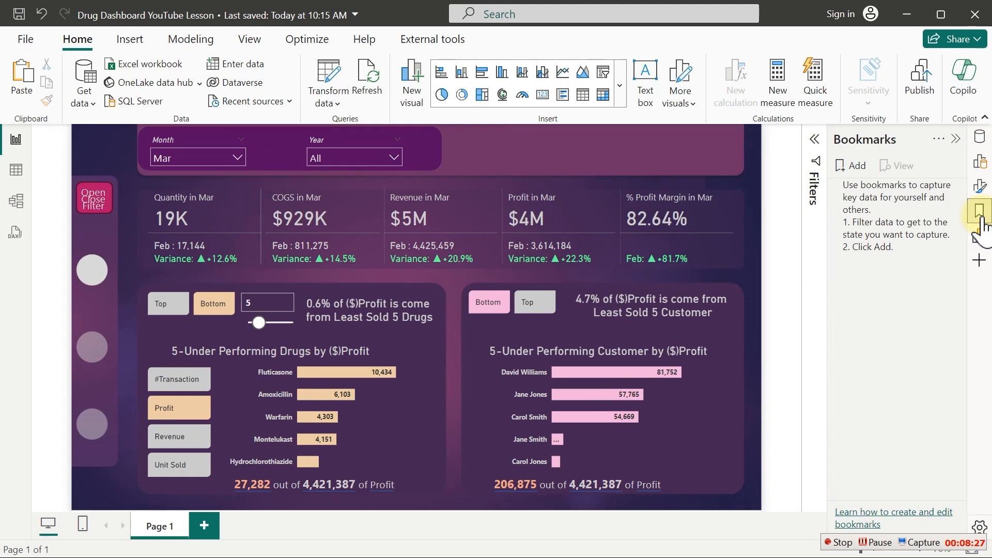
left_click(981, 236)
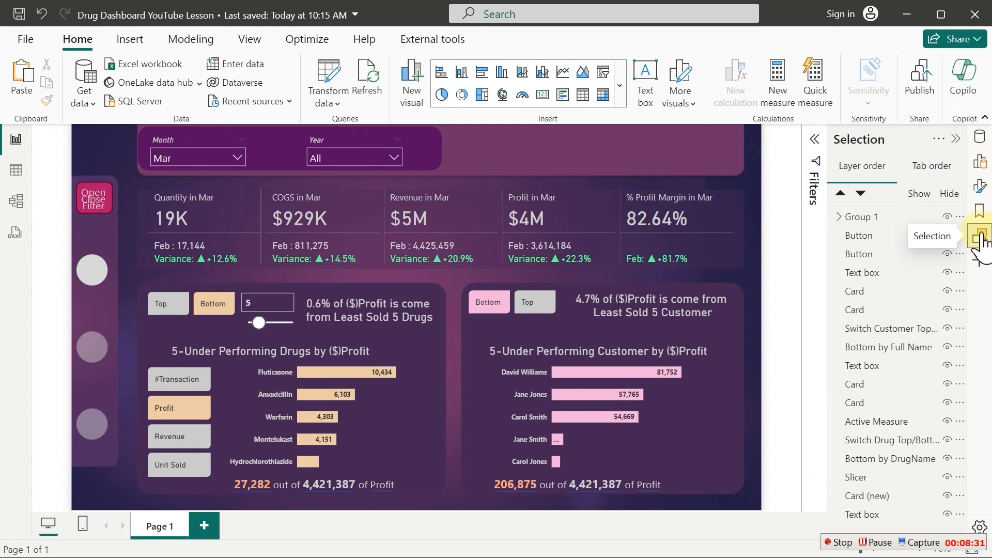
Rename the group holding the Month and Year slicers as Slicer in the layer order
left_click(422, 155)
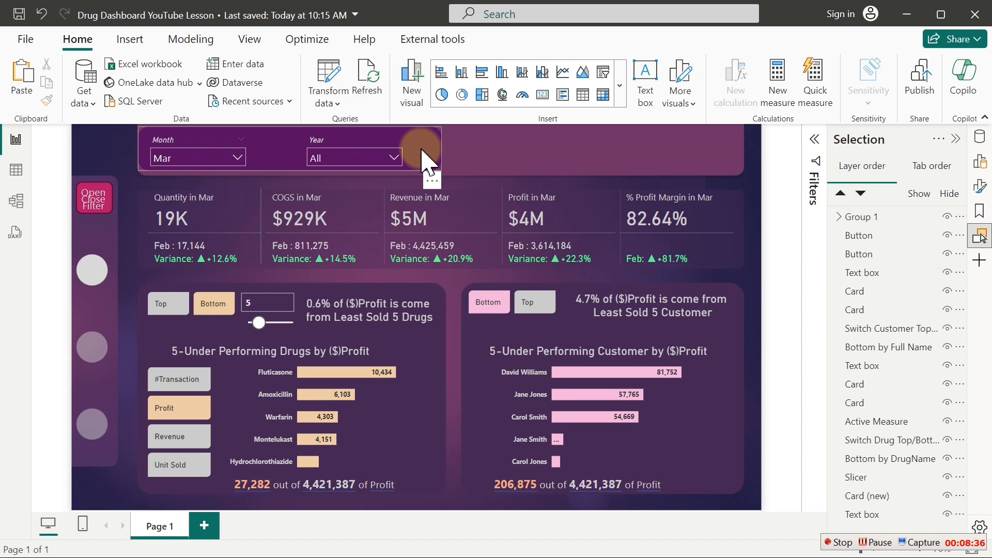
left_click(422, 155)
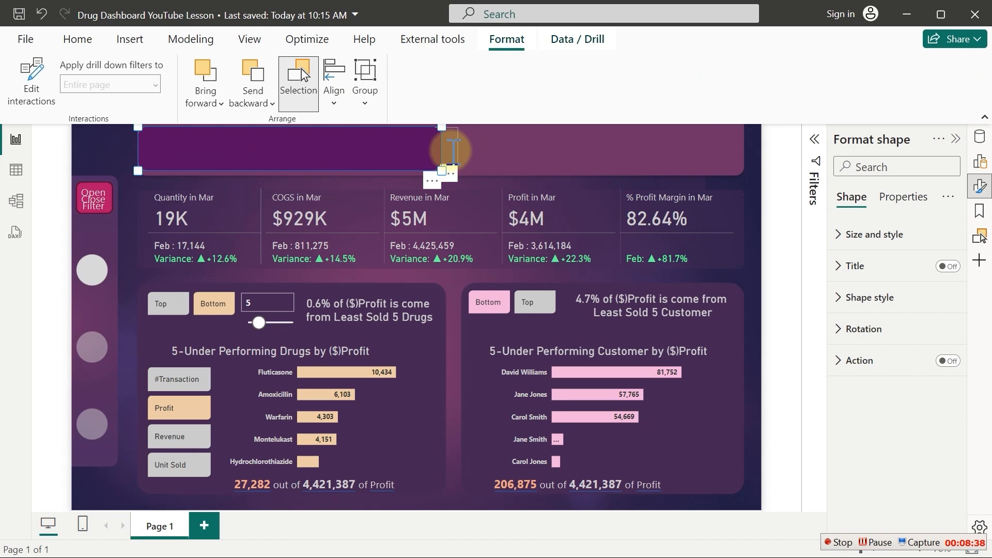
left_click(497, 155)
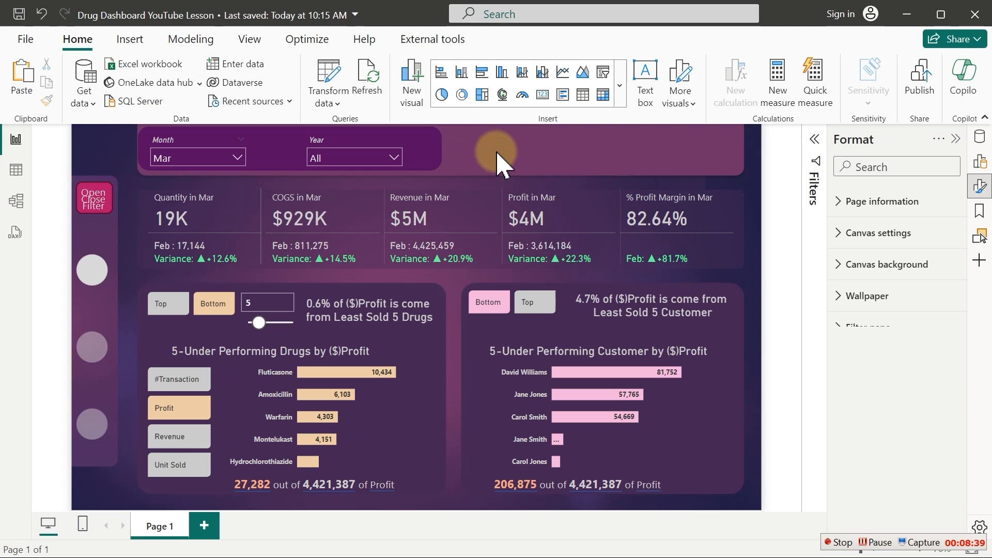
left_click(420, 155)
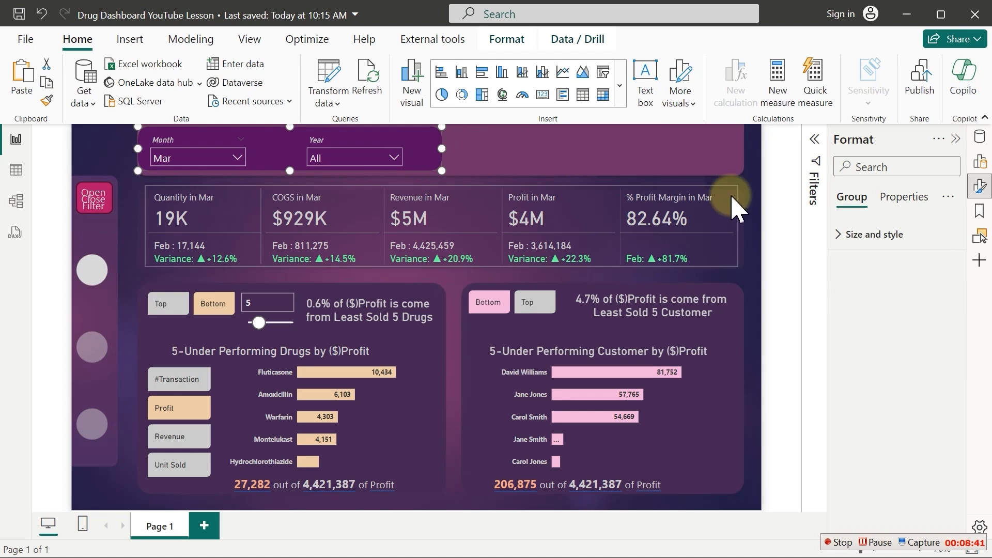
left_click(980, 237)
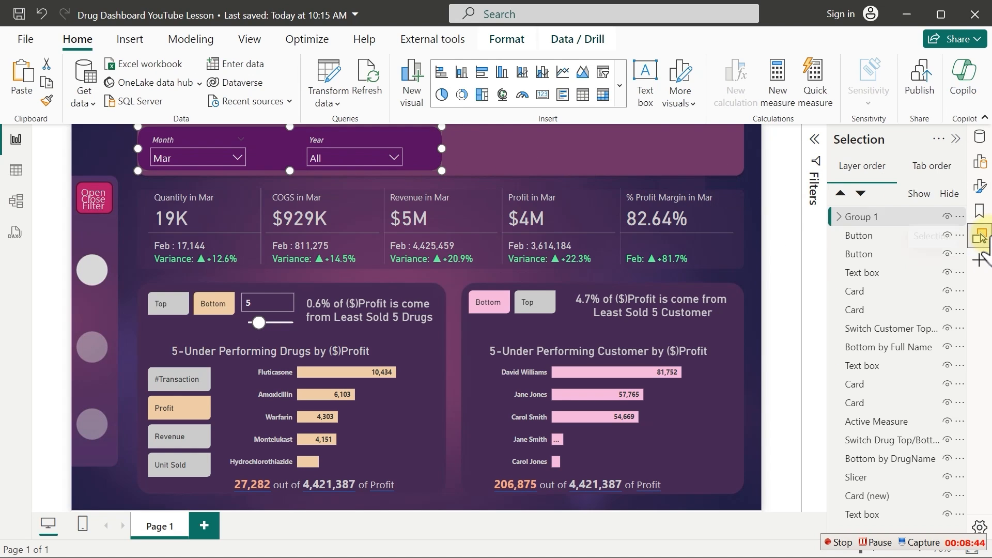
left_click(862, 218)
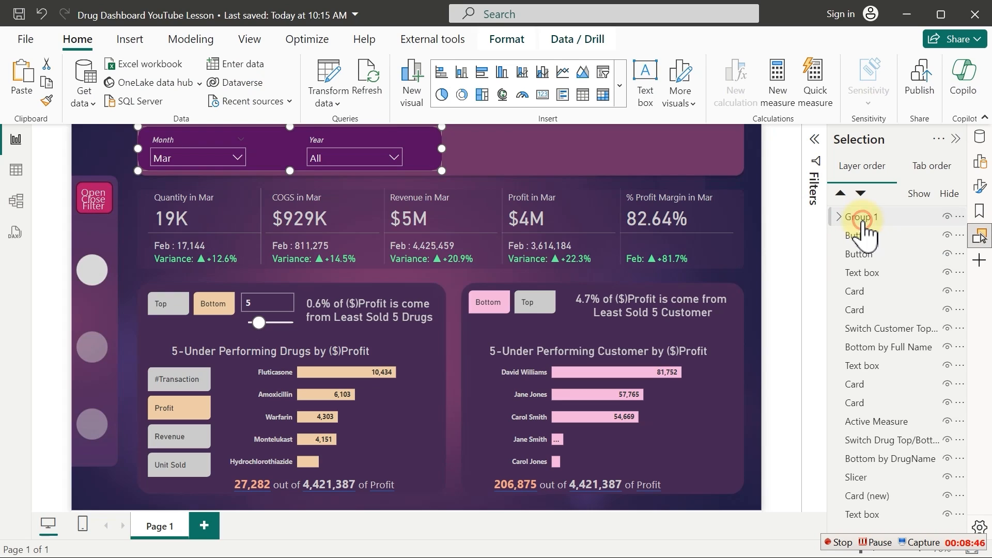
double_click(862, 219)
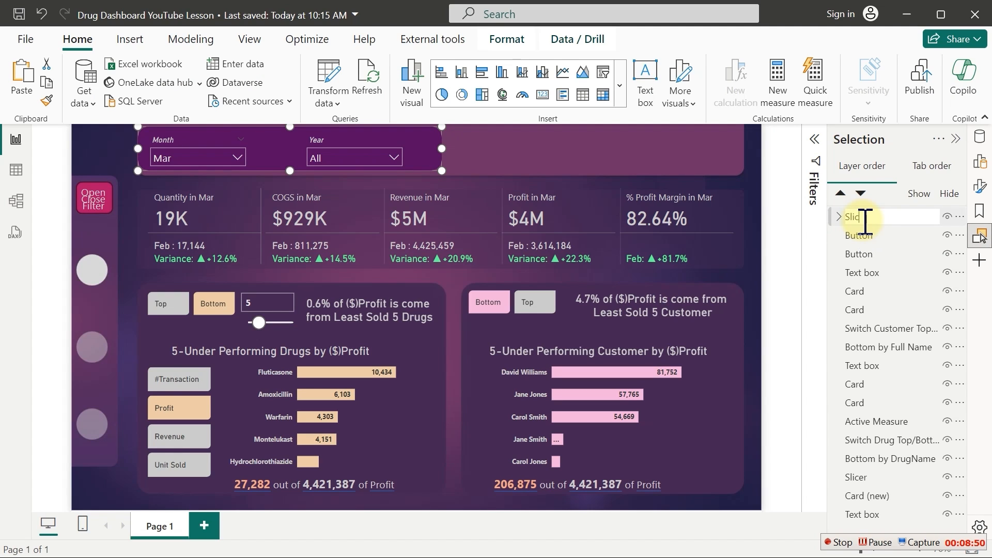
type("Slicer")
key("Return")
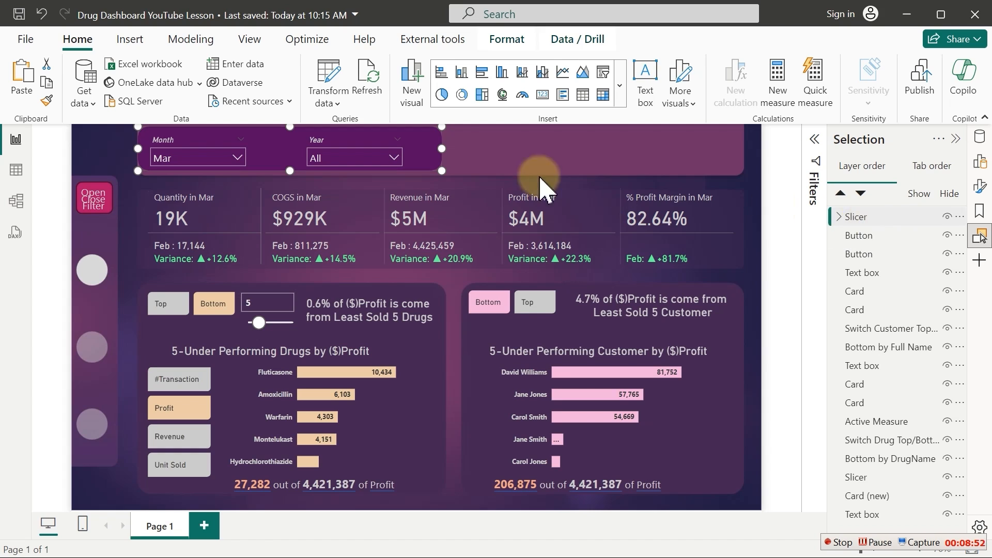
Identify the Close button's layer by briefly hiding it, and rename that layer as Close
left_click(98, 212)
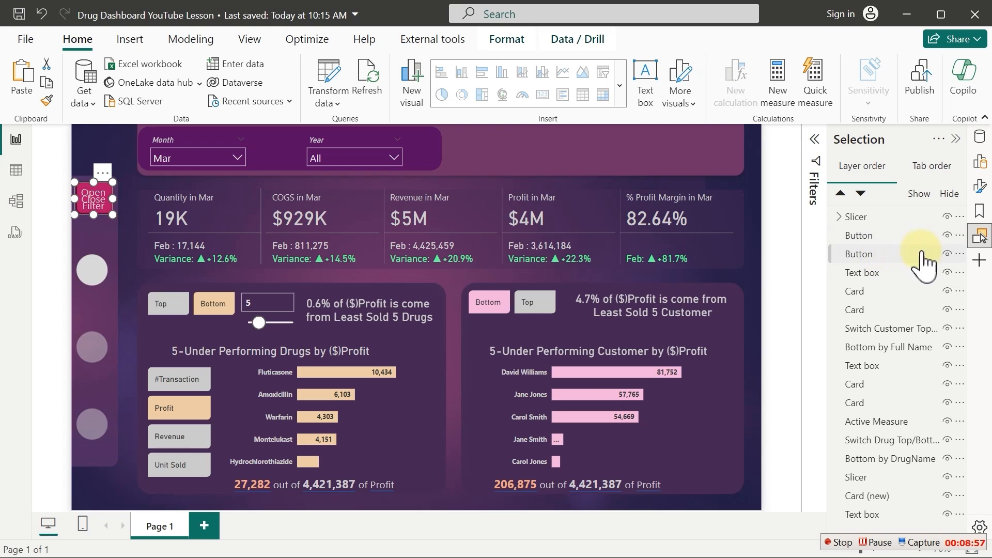
left_click(888, 234)
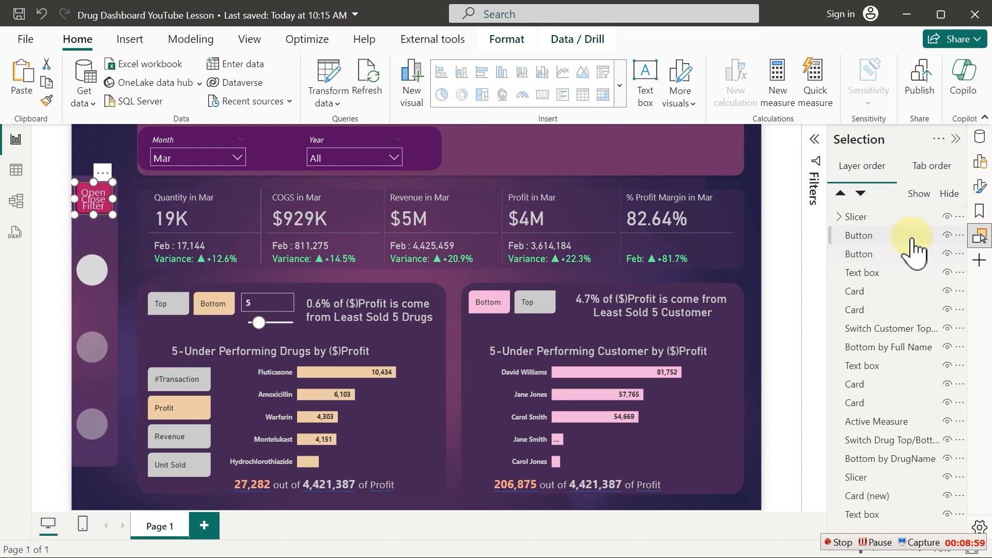
left_click(947, 235)
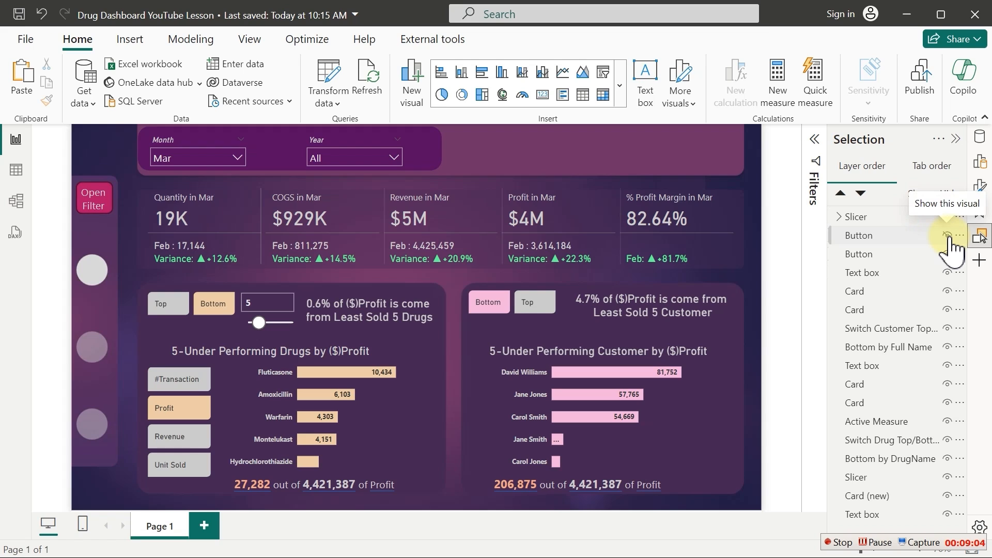
left_click(949, 236)
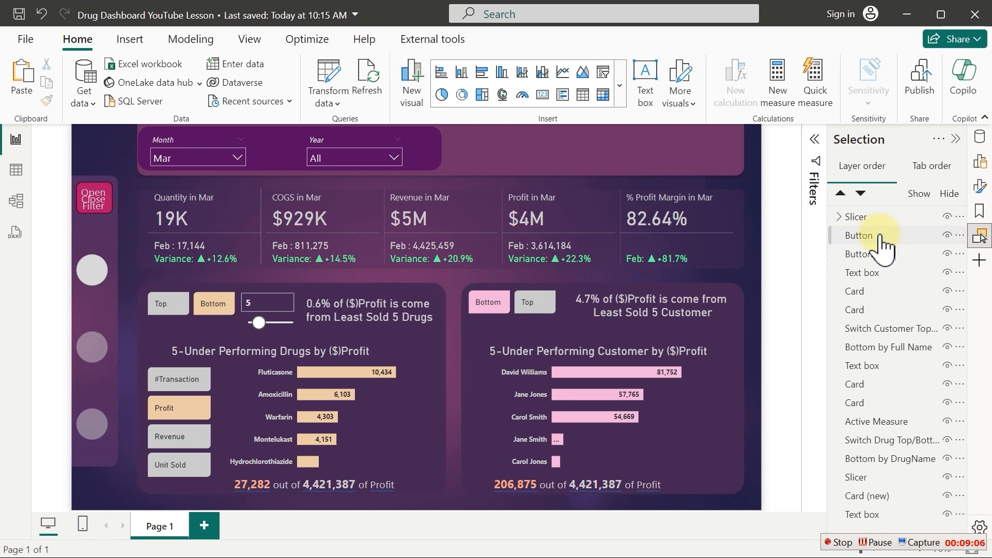
double_click(872, 237)
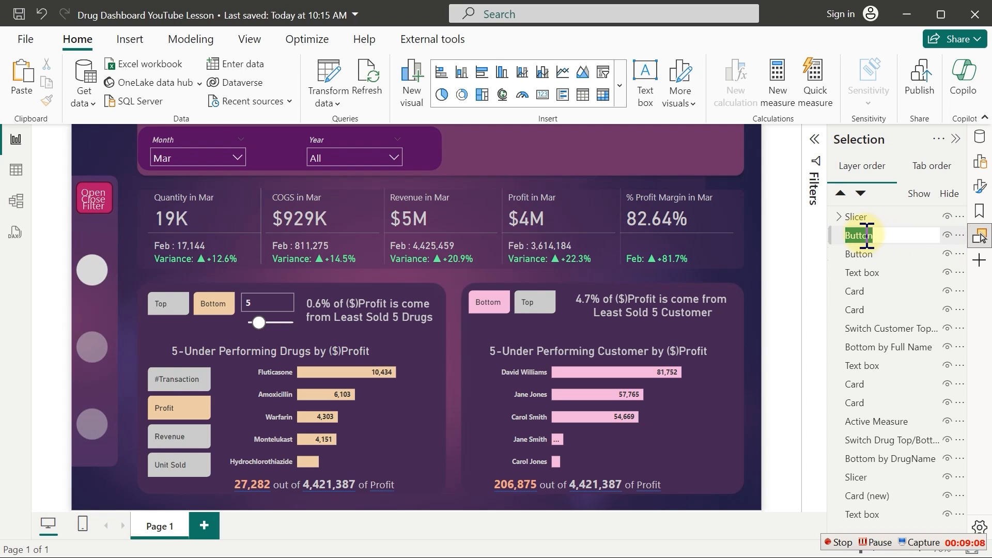
type("Close")
key("Return")
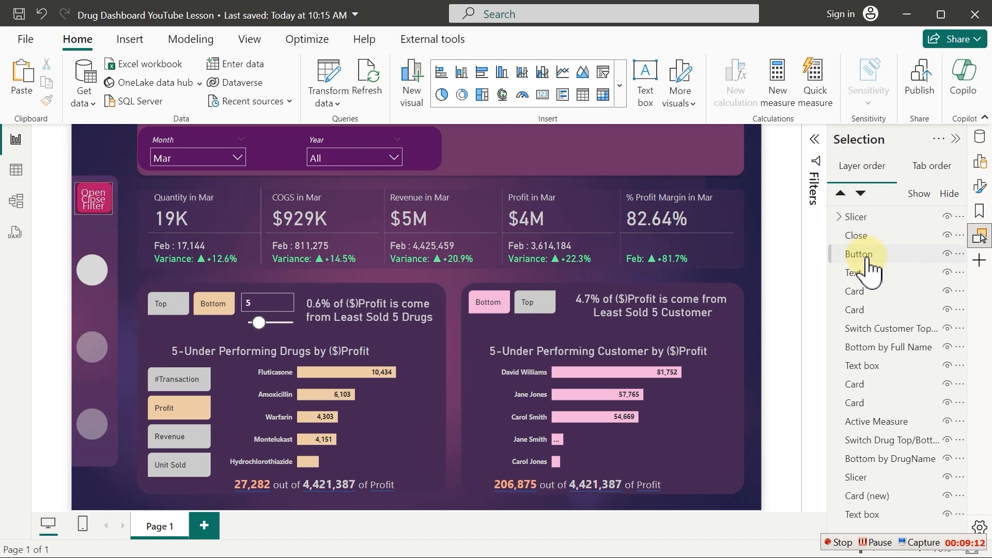
Rename the remaining Button layer, the Open Filter button, as Open
left_click(870, 256)
left_click(870, 256)
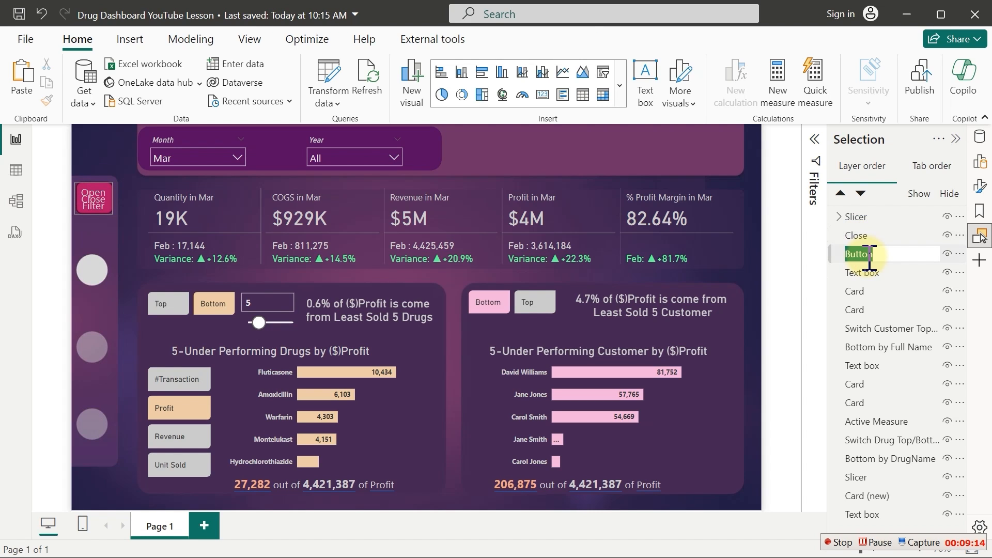
key("Return")
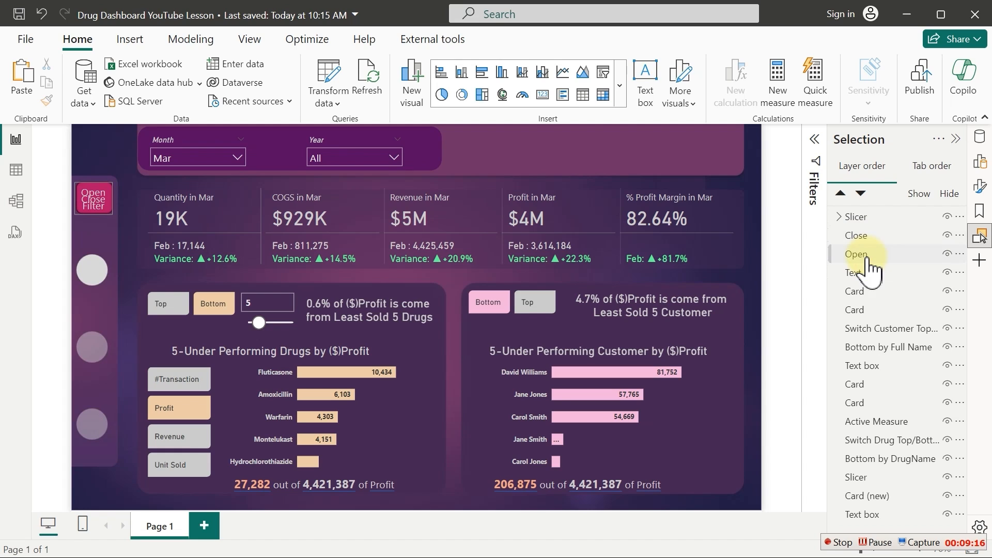
Group the Close and Open buttons together
left_click(881, 239)
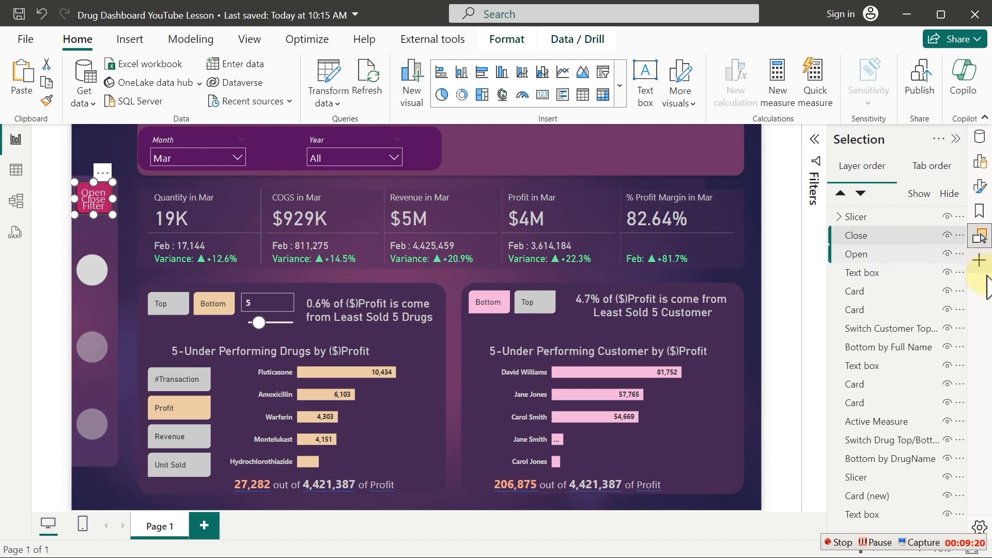
right_click(905, 258)
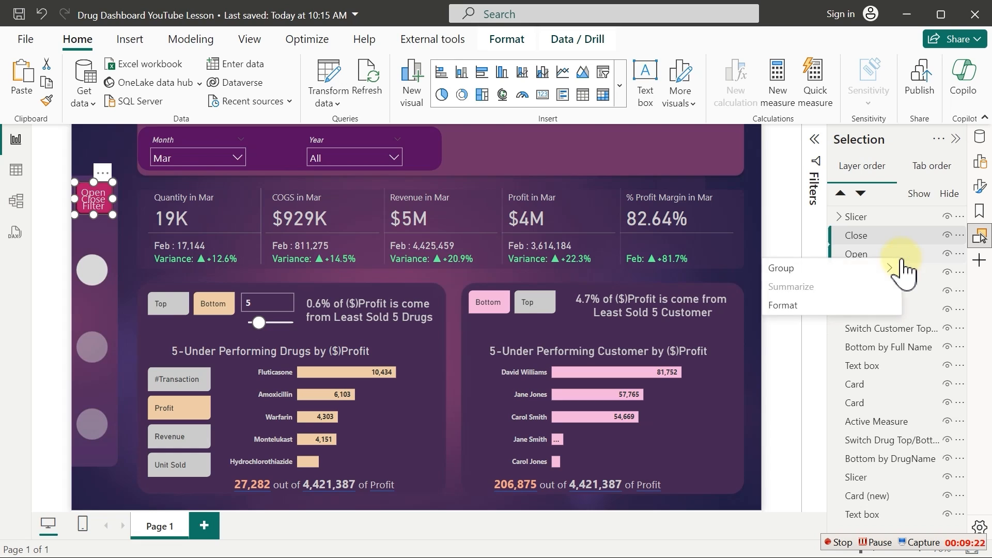
mouse_move(773, 271)
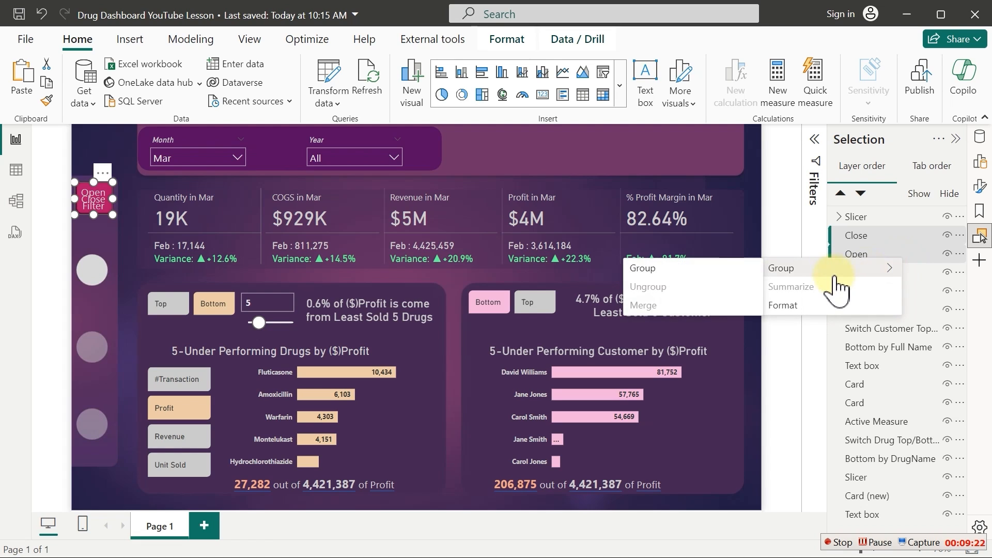
left_click(698, 276)
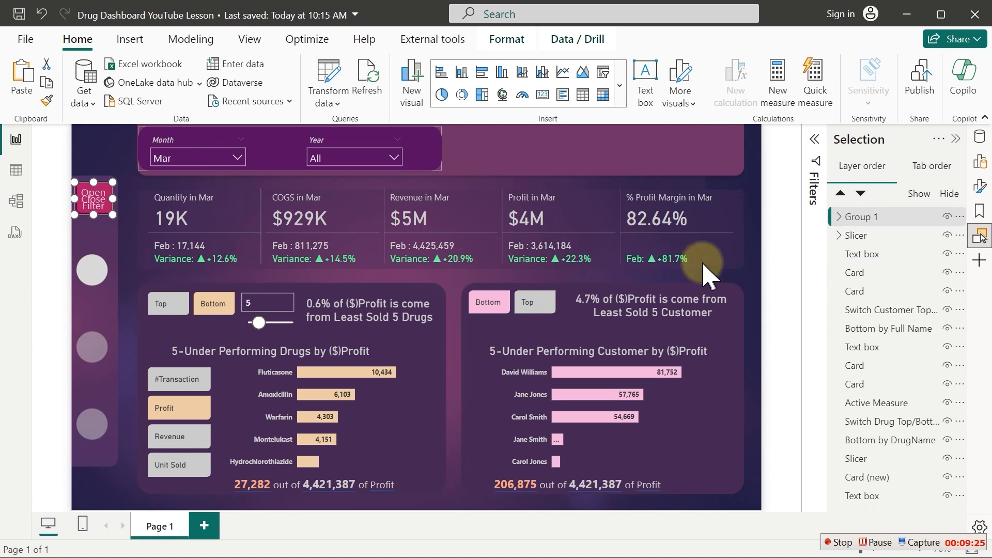
Rename the new button group as OpenClose
left_click(865, 220)
double_click(867, 221)
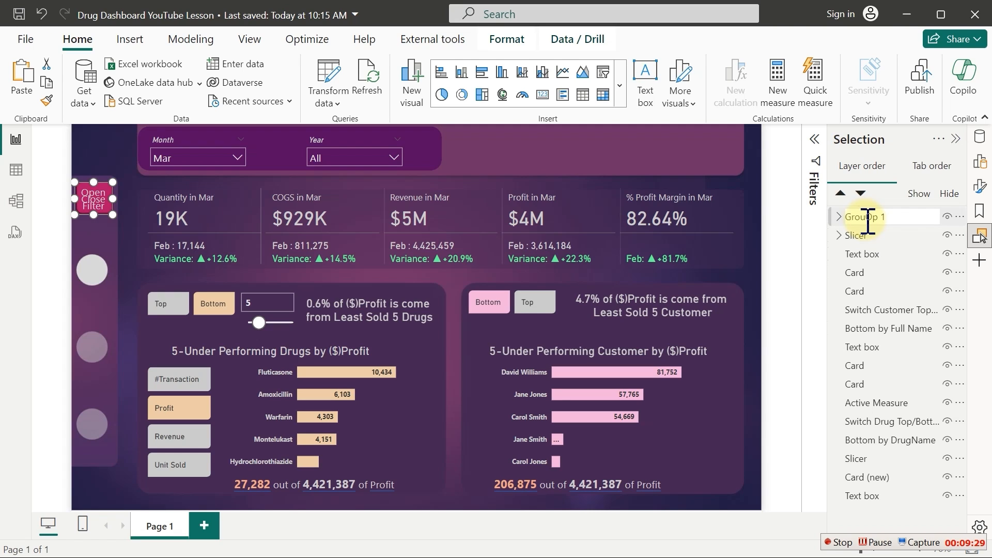
key("ctrl+a")
type("OpenClo")
key("Return")
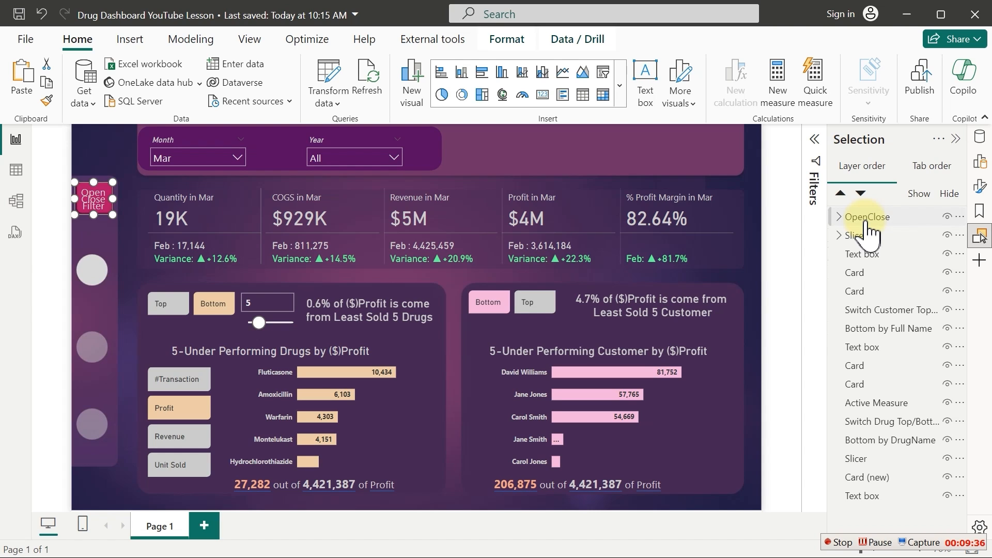
Check what the OpenClose and Slicer groups control by hiding and reshowing each, and expand them to examine their members
left_click(948, 219)
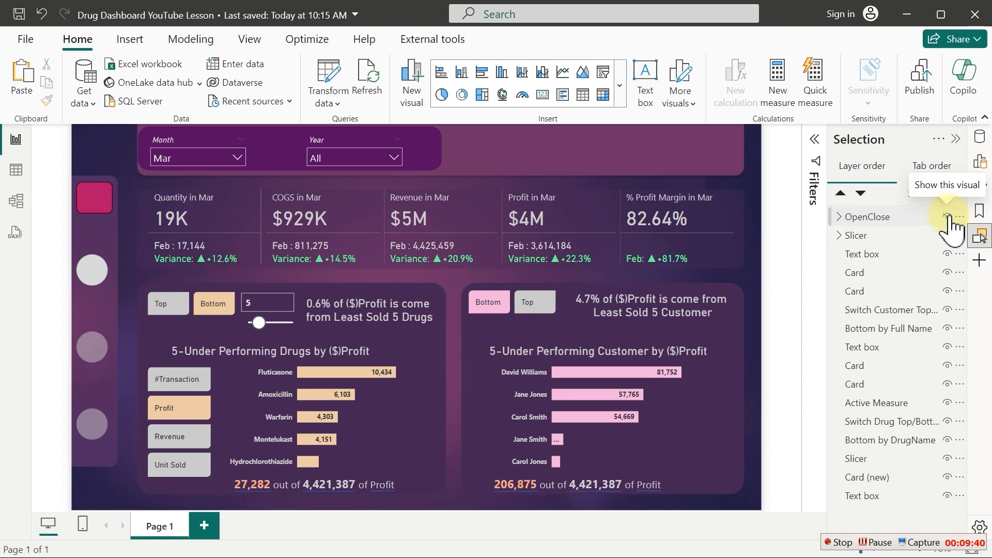
left_click(947, 236)
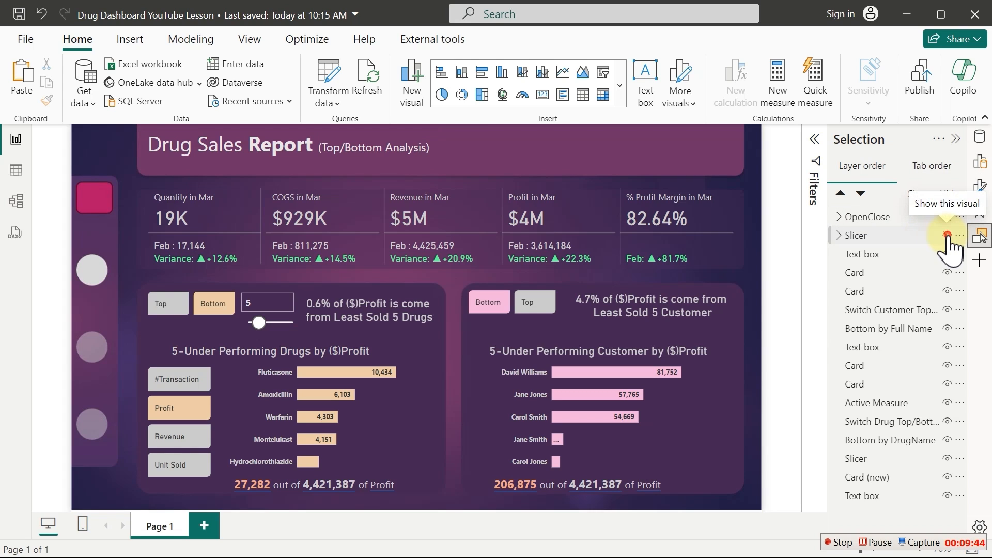
left_click(948, 236)
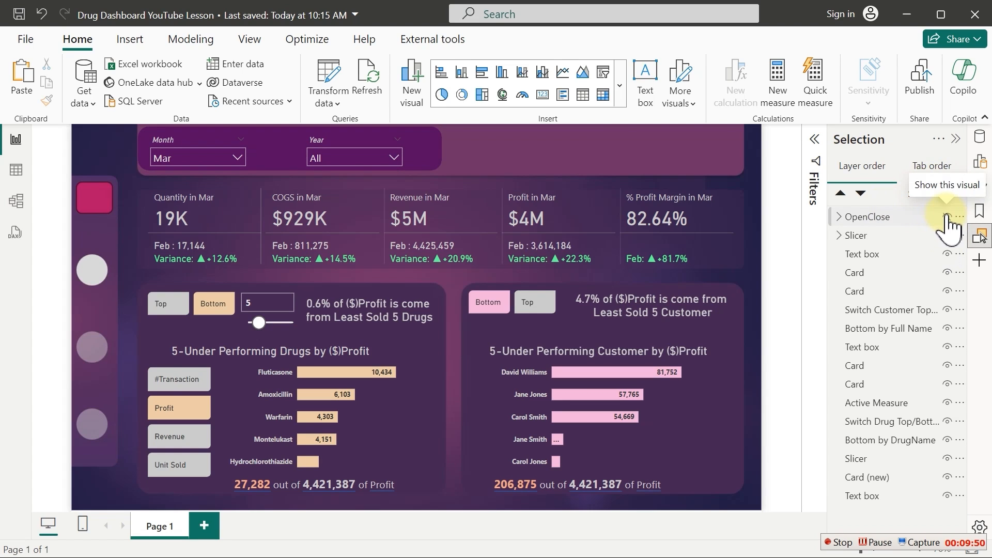
left_click(947, 217)
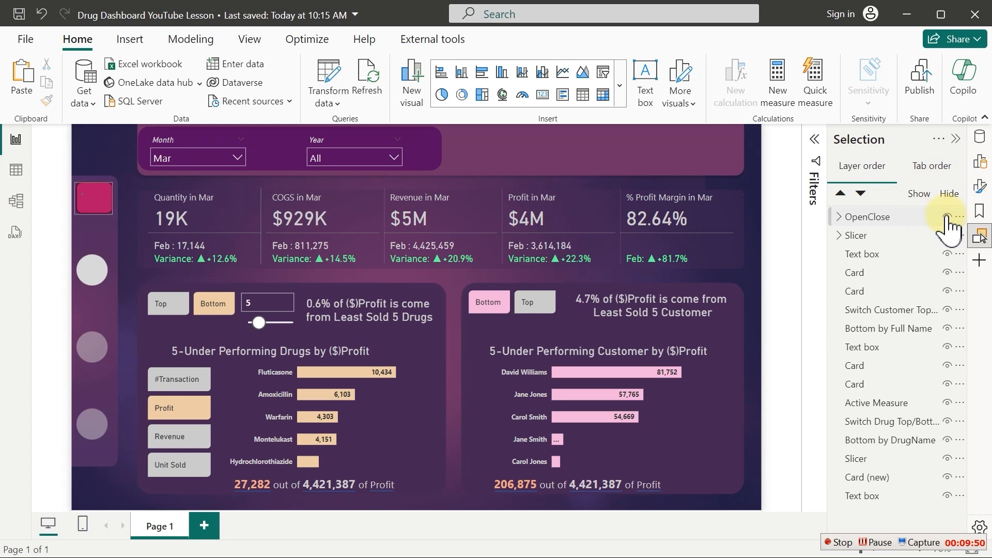
left_click(838, 236)
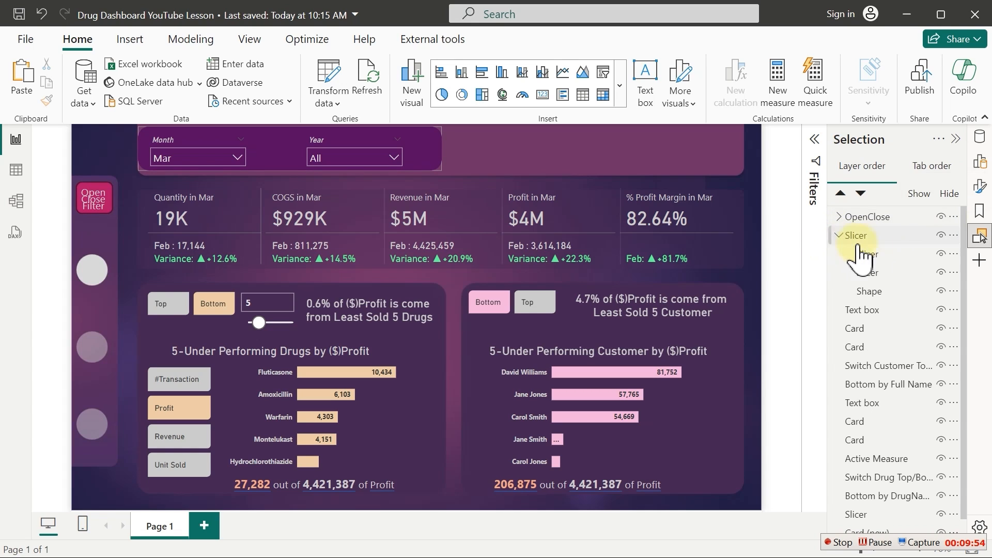
left_click(942, 217)
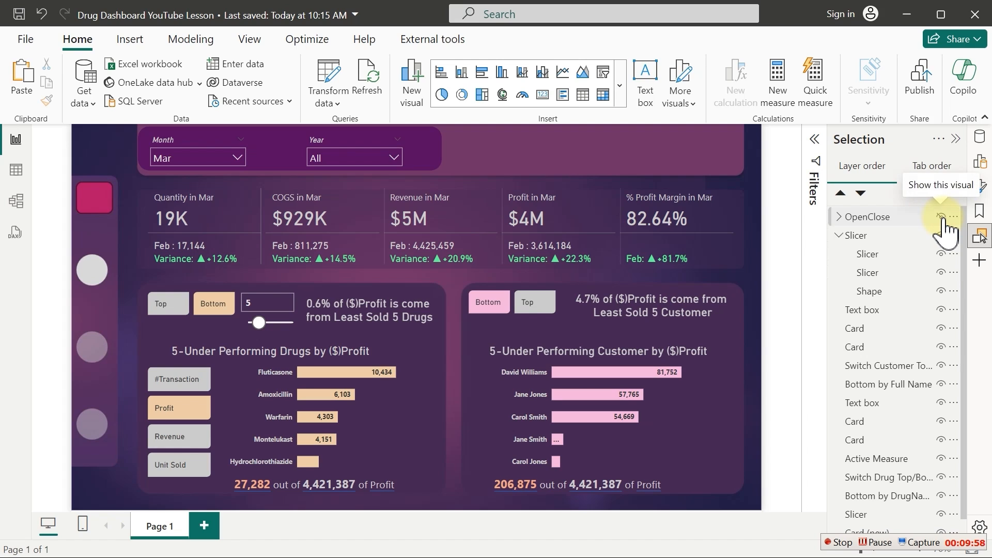
left_click(942, 217)
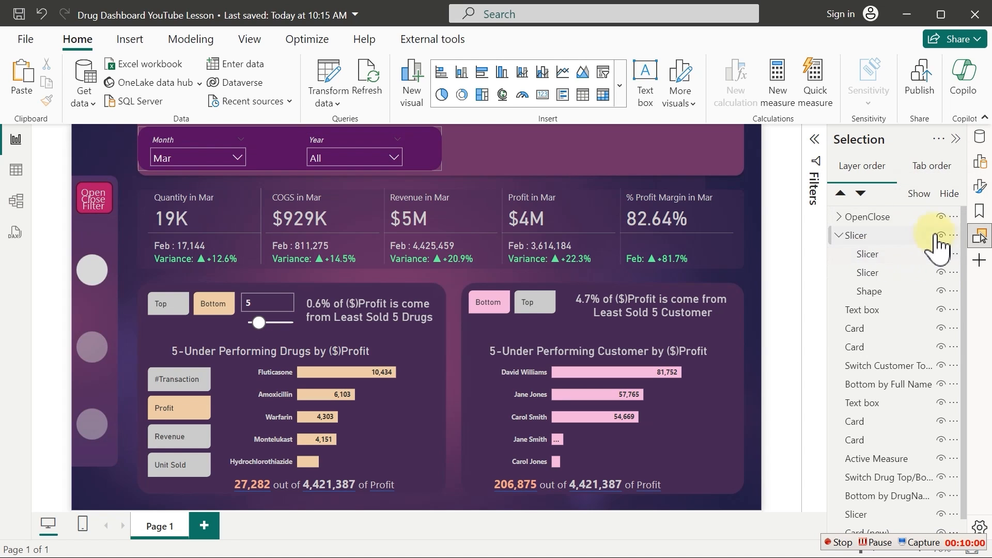
left_click(839, 236)
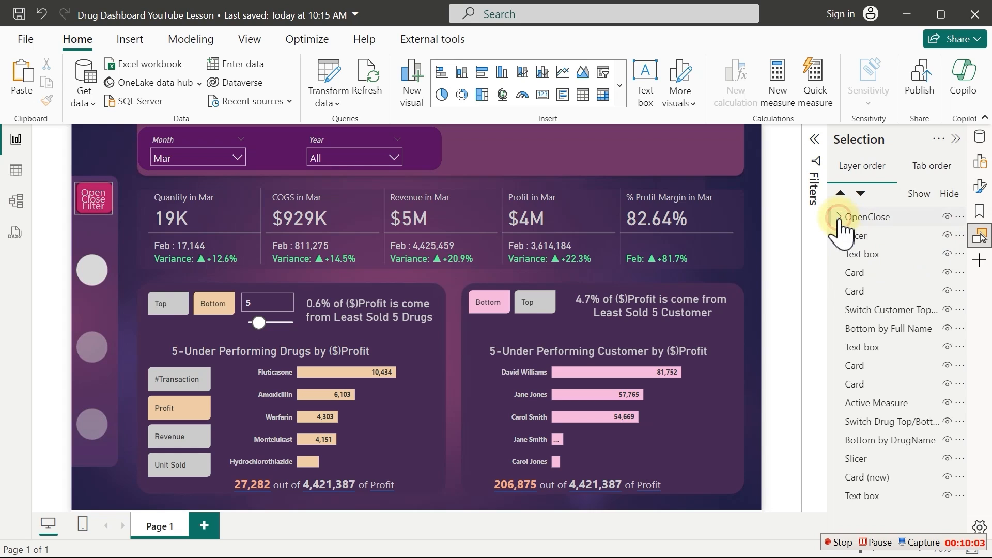
left_click(838, 217)
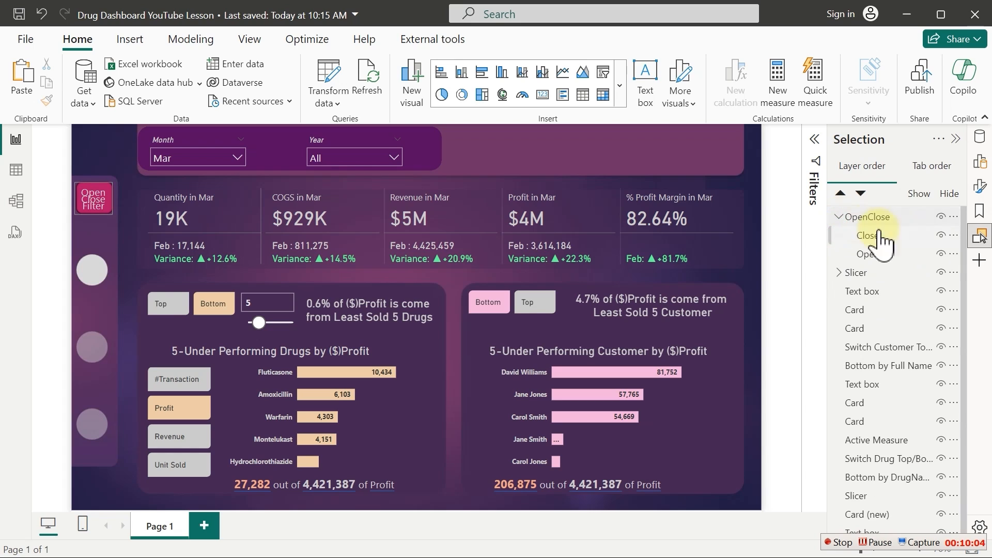
Hide the Slicer group and the Close button, keeping the Open button shown in the OpenClose group
left_click(942, 273)
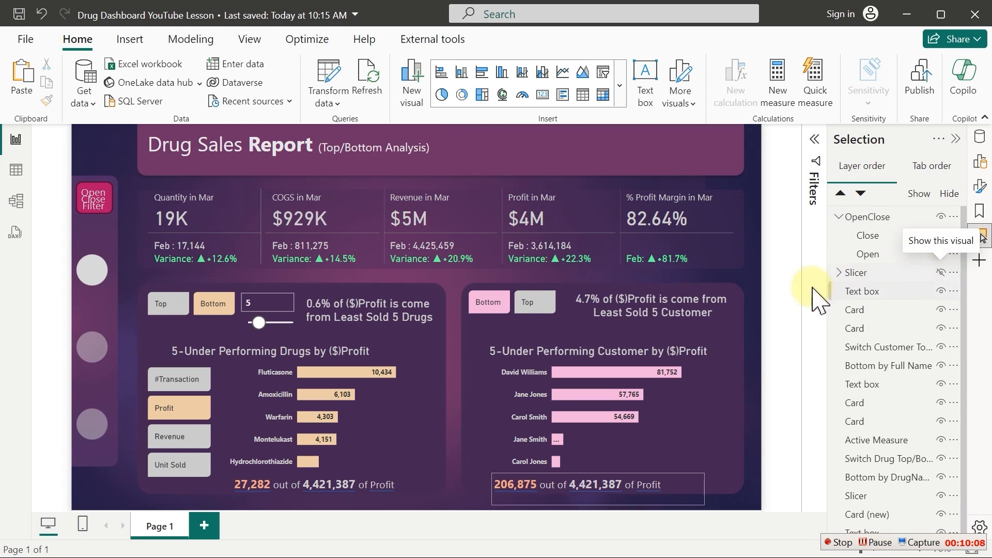
left_click(936, 255)
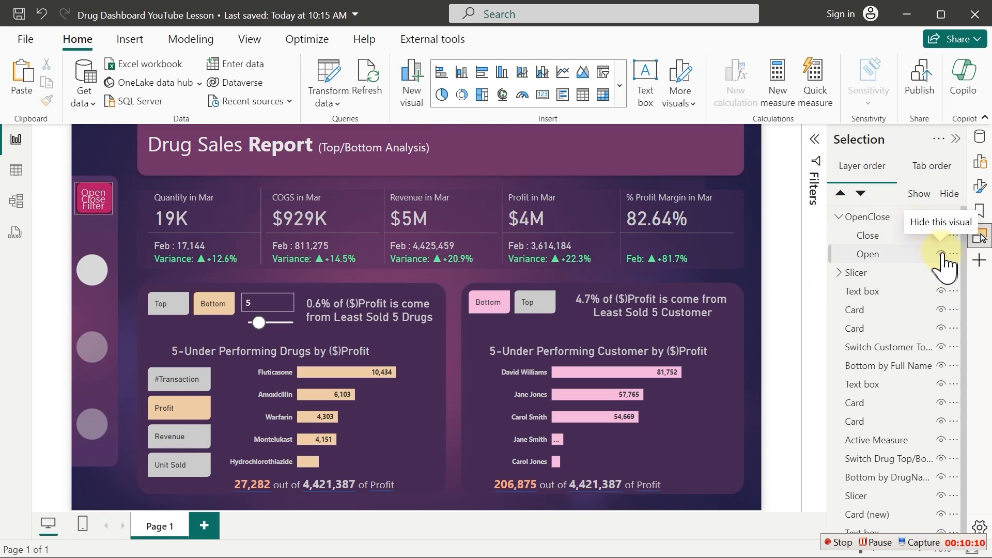
left_click(941, 241)
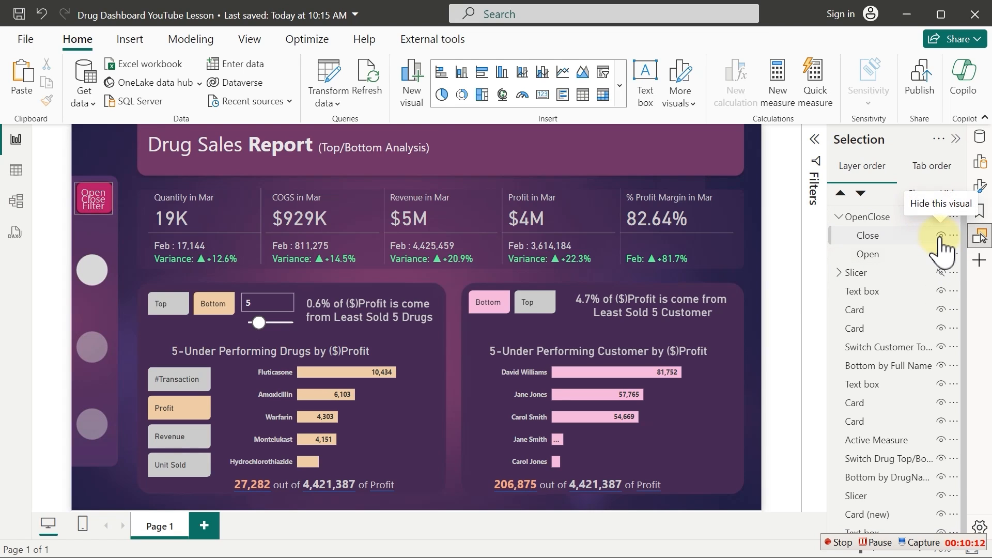
left_click(941, 236)
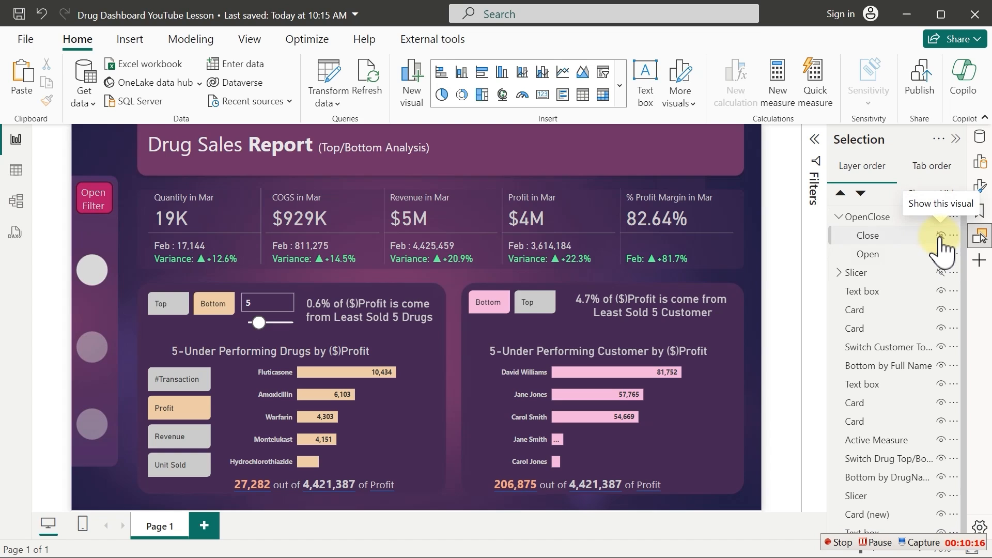
With the Slicer and OpenClose groups both selected, add a bookmark named Close
left_click(879, 272)
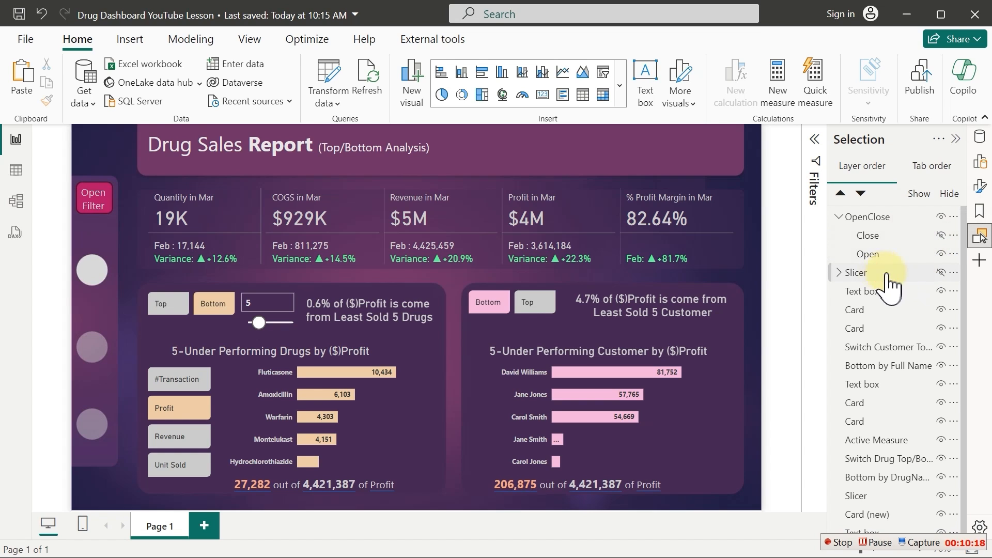
left_click(902, 274)
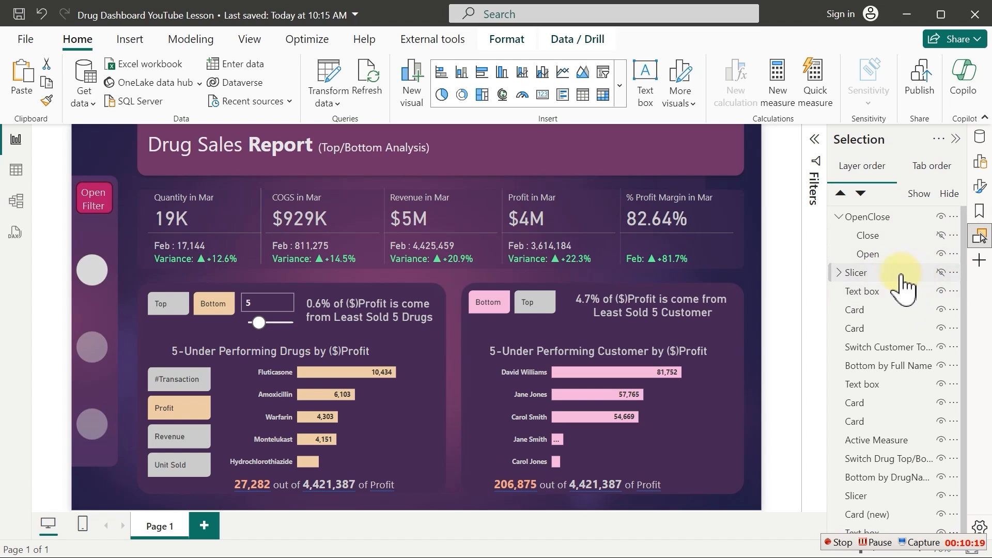
left_click(864, 218)
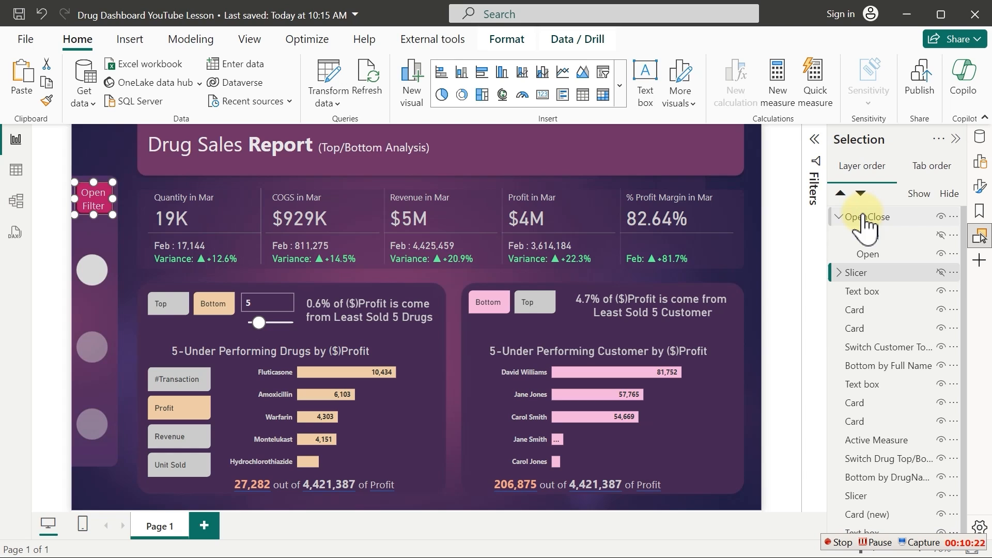
left_click(980, 212)
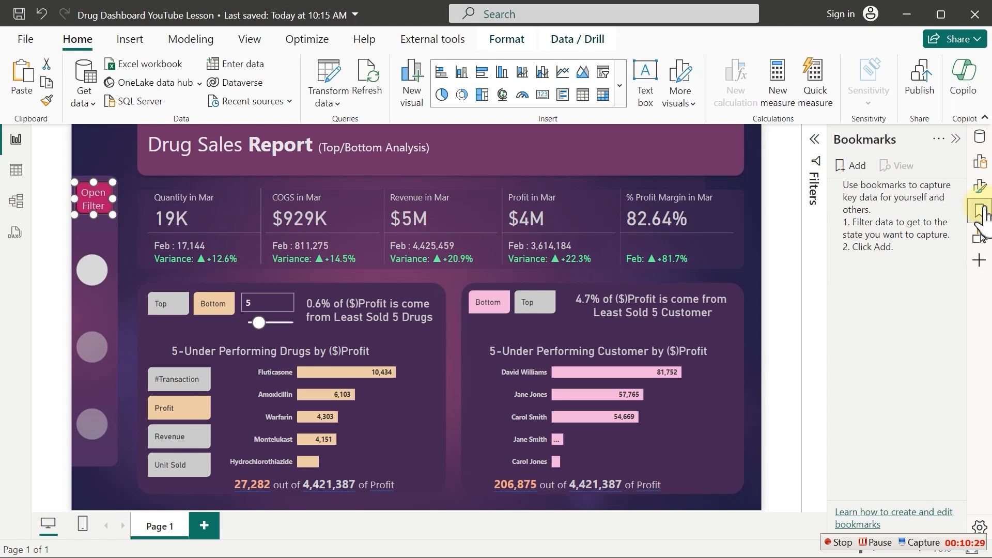
left_click(851, 167)
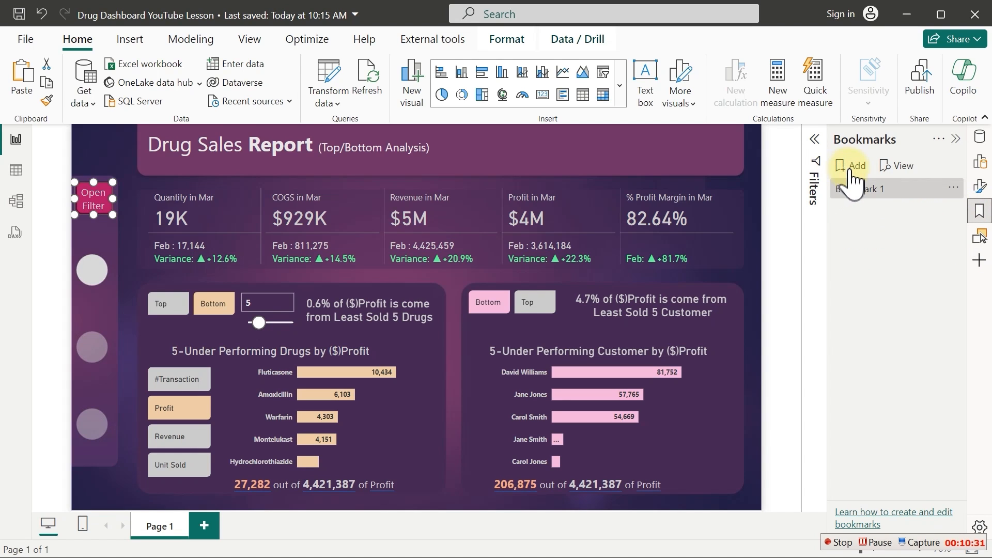
double_click(866, 190)
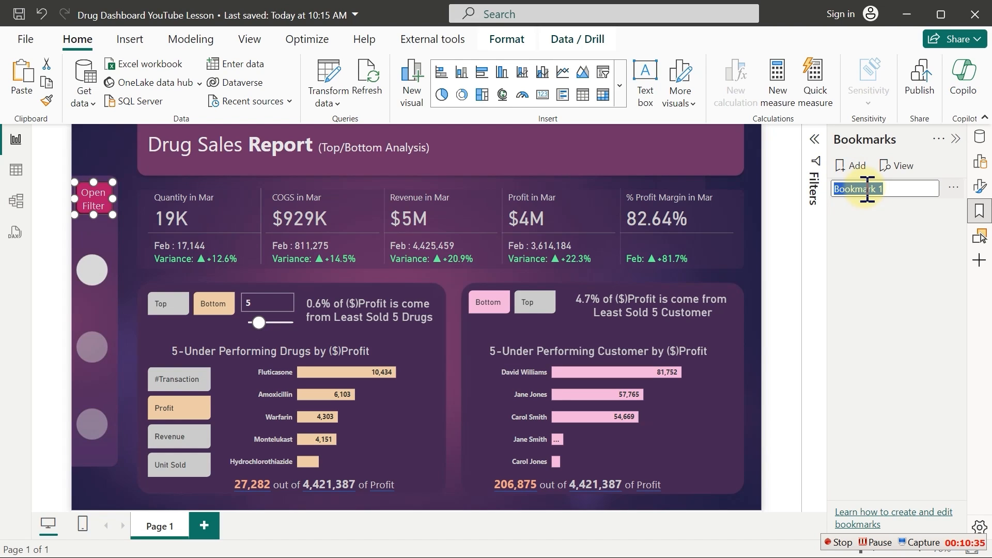
type("Close")
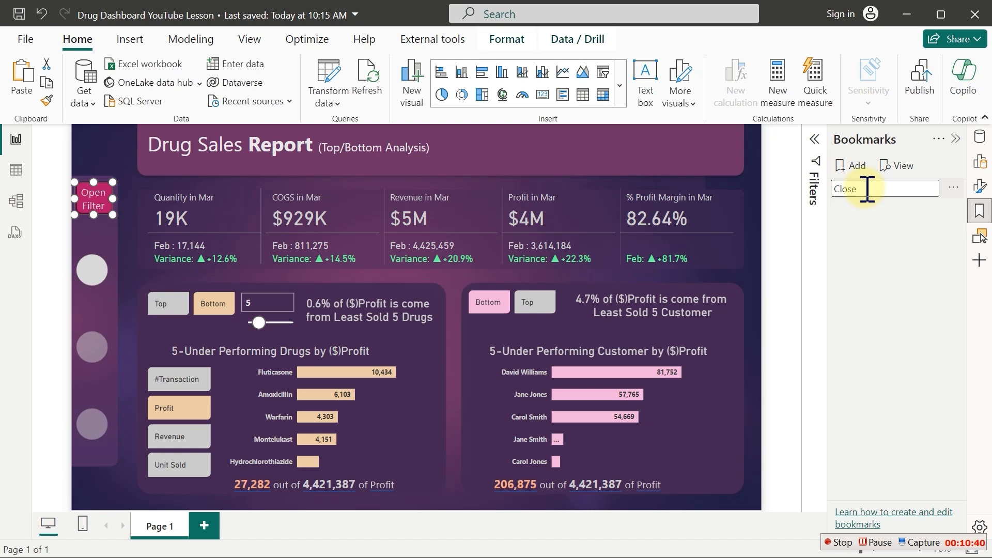
key("Return")
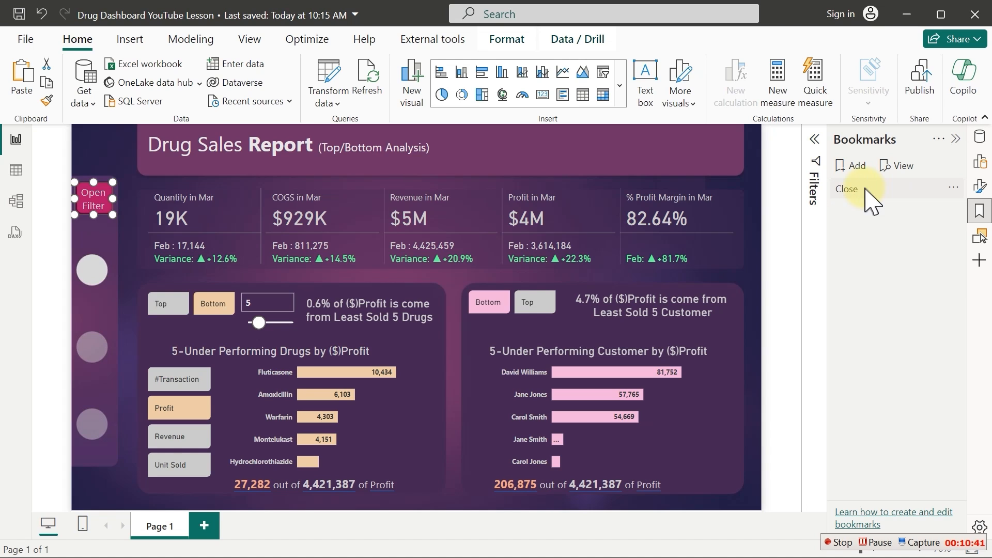
Configure the Close bookmark to exclude Data and Current page and apply only to Selected visuals, and update it
left_click(954, 189)
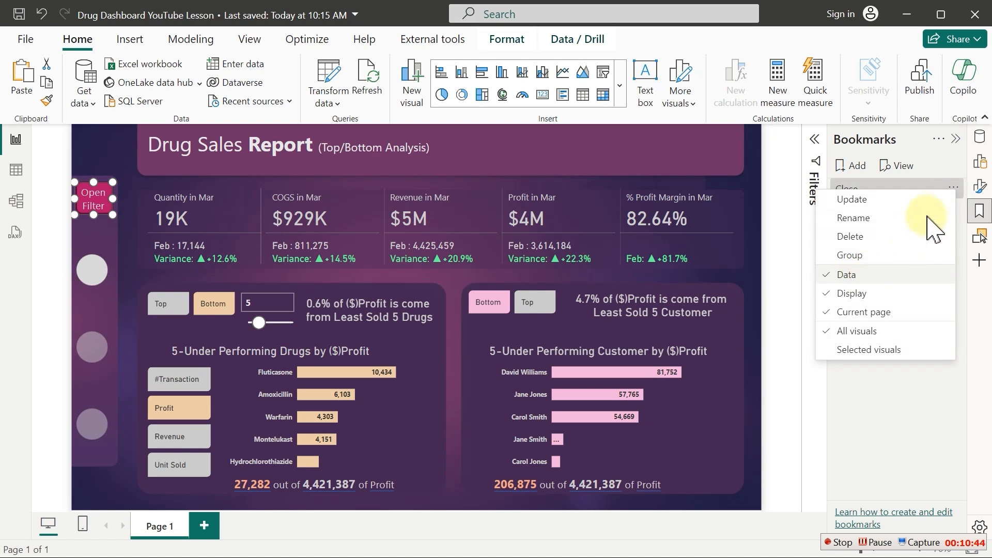
left_click(954, 190)
left_click(953, 188)
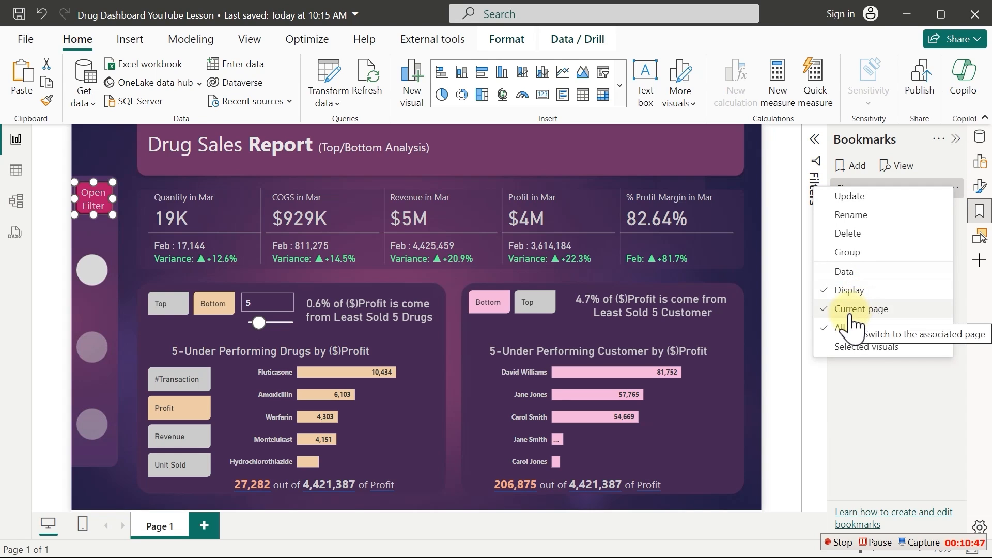
left_click(850, 312)
left_click(954, 190)
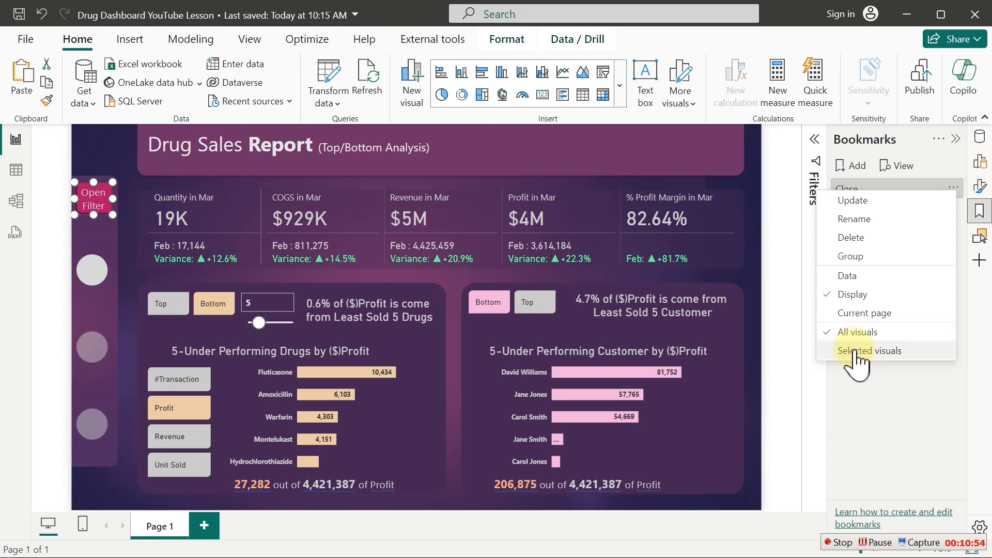
left_click(855, 352)
left_click(953, 189)
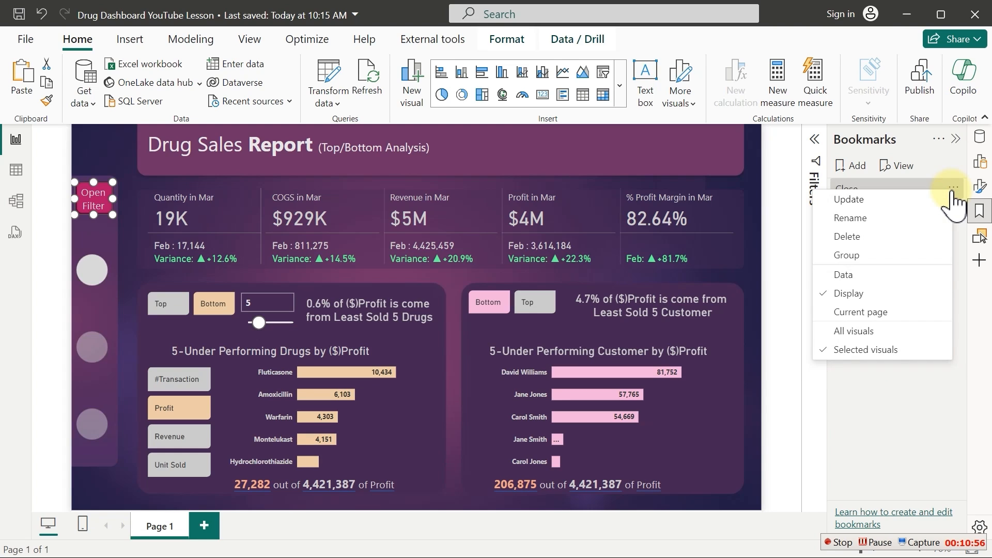
left_click(888, 203)
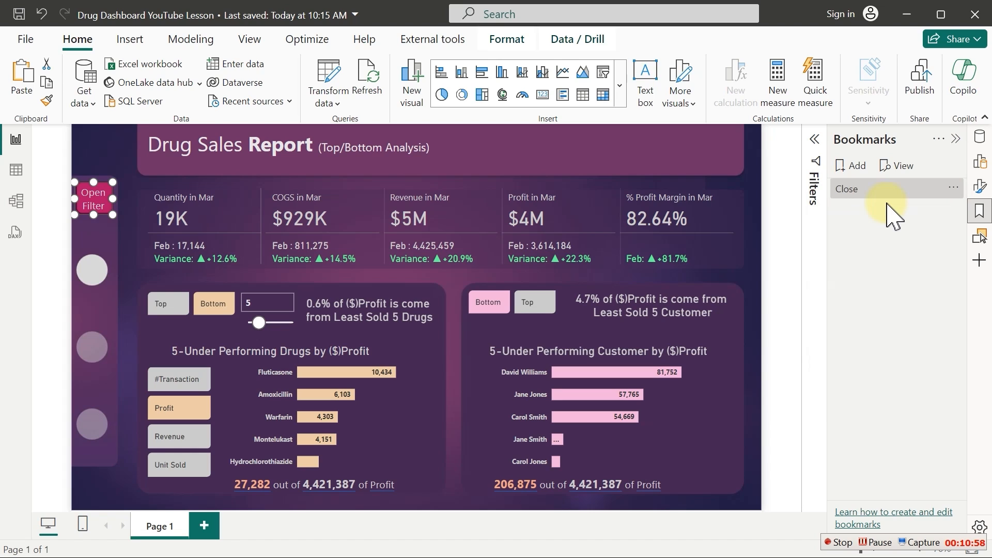
Show the Slicer group and the Close button, and hide the Open button
left_click(979, 236)
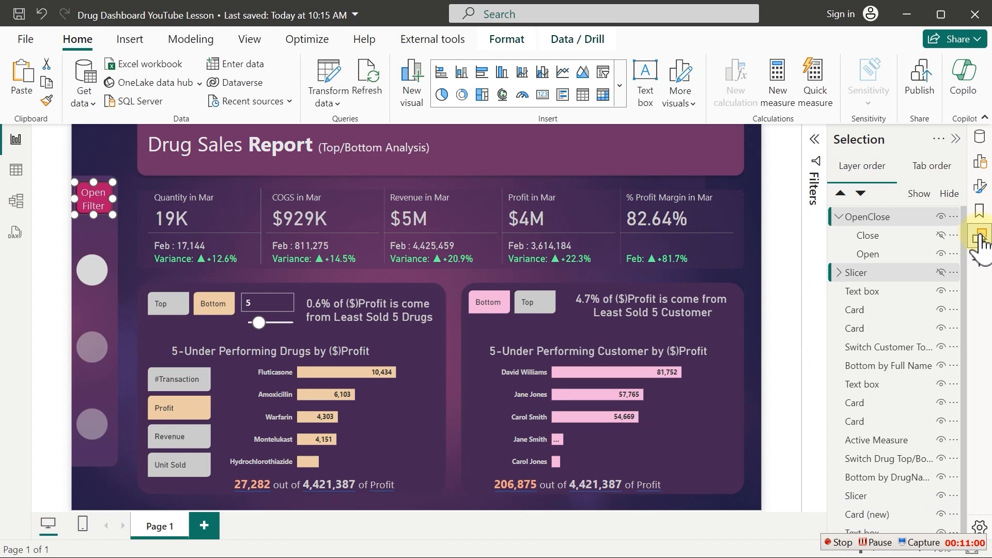
left_click(942, 272)
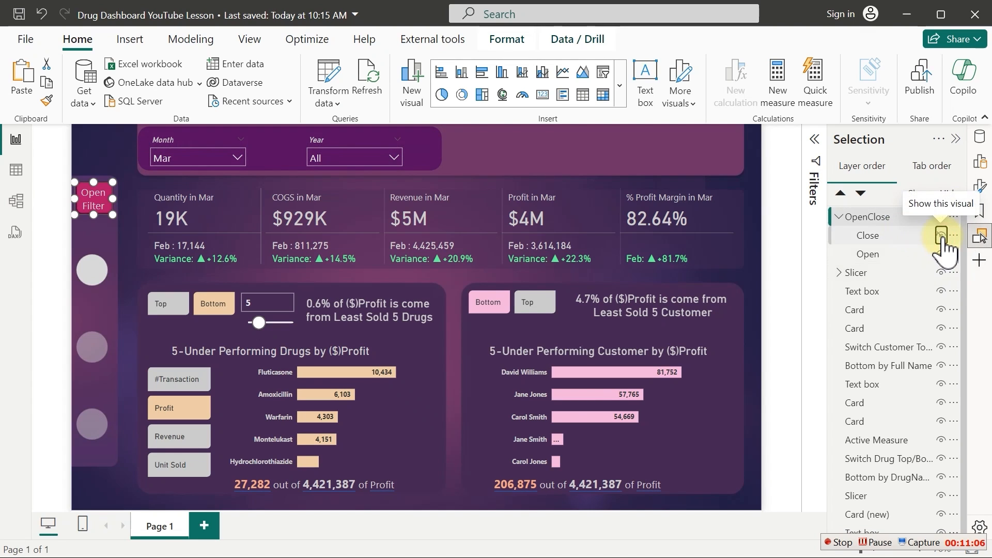
left_click(942, 235)
left_click(942, 253)
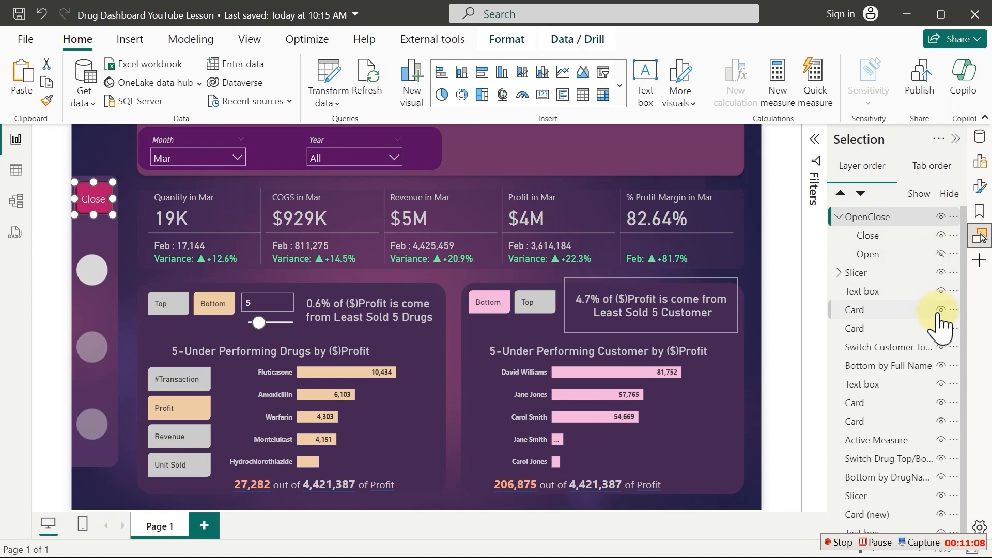
With the OpenClose and Slicer groups both selected, add a second bookmark named Open
left_click(887, 282)
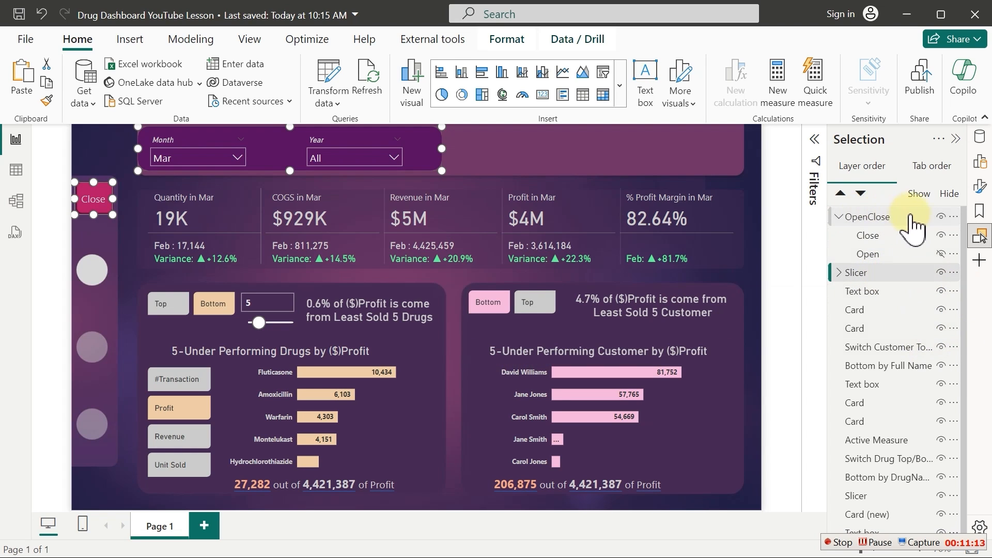
left_click(980, 210)
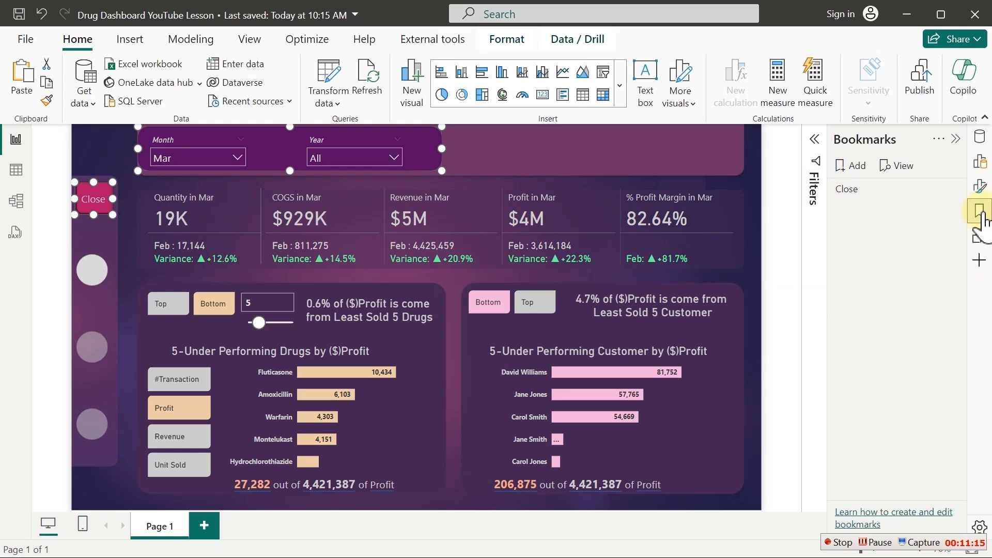
left_click(854, 167)
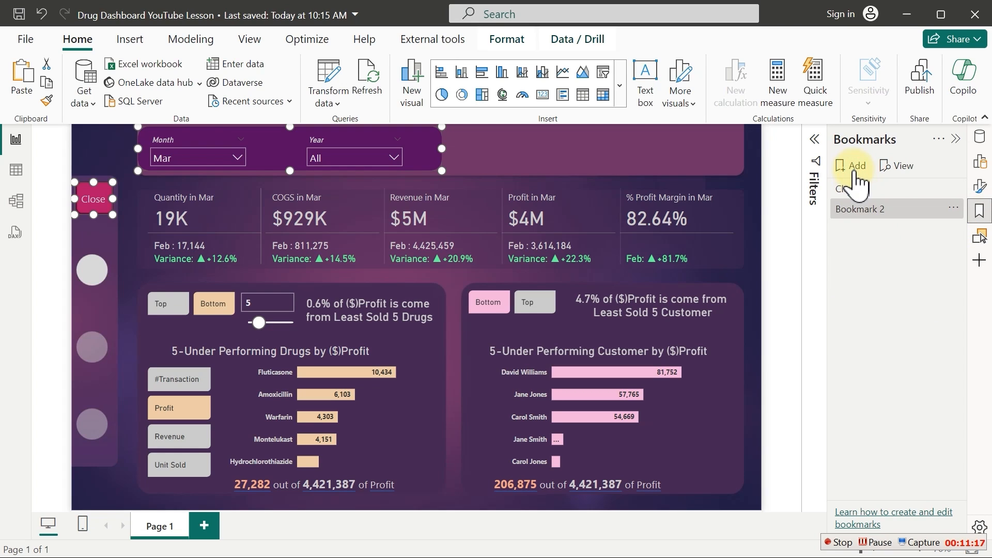
double_click(861, 211)
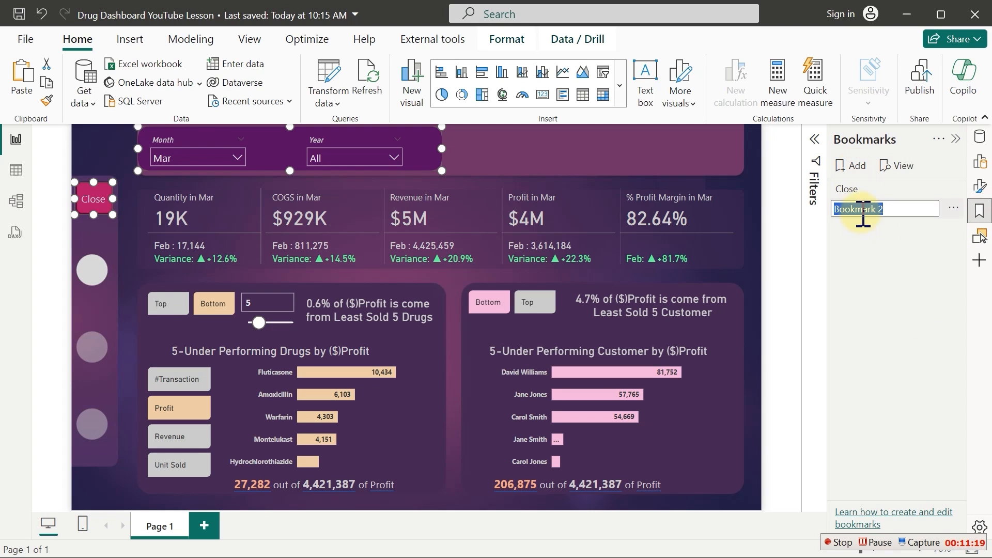
type("O")
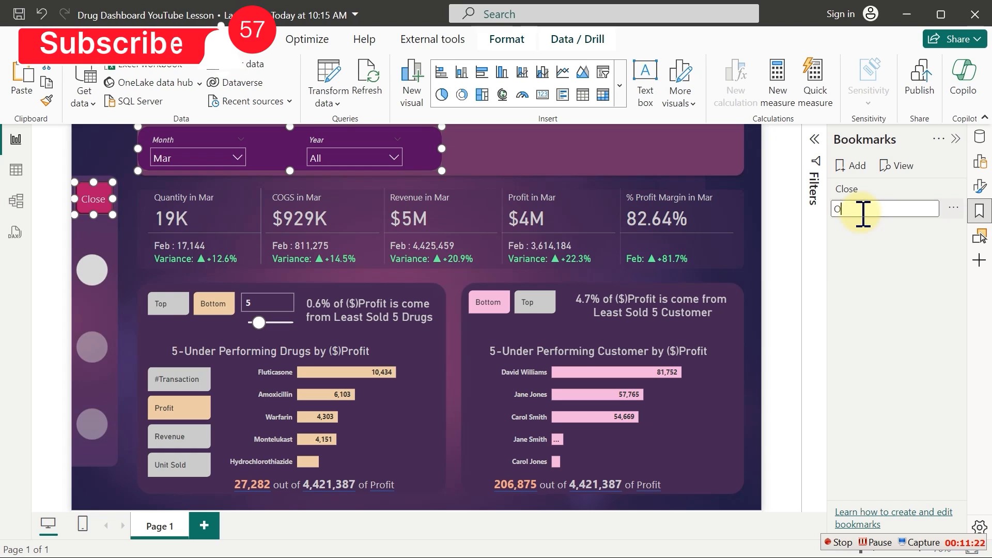
type("epen")
key("Return")
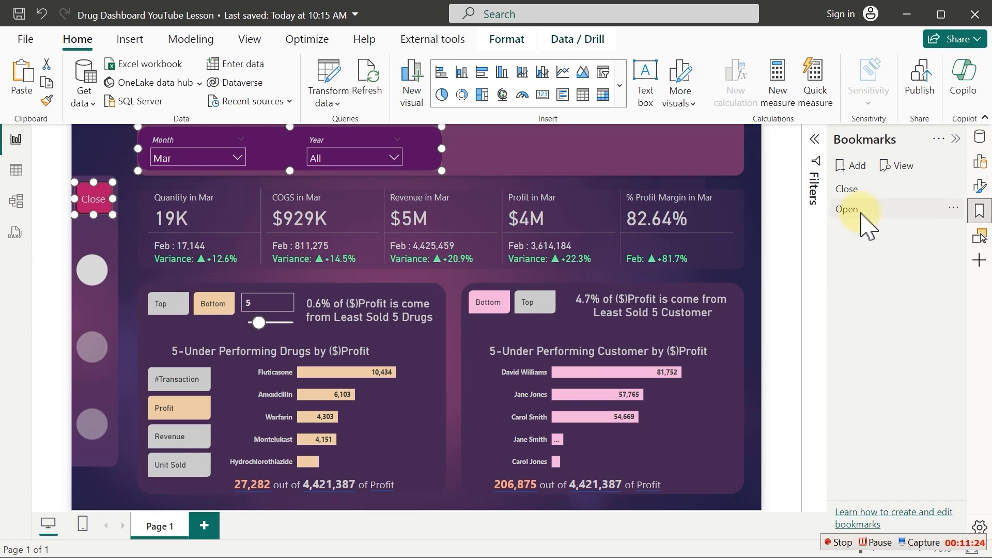
Configure the Open bookmark to exclude Data and Current page and apply only to Selected visuals, and update it
left_click(954, 208)
left_click(850, 290)
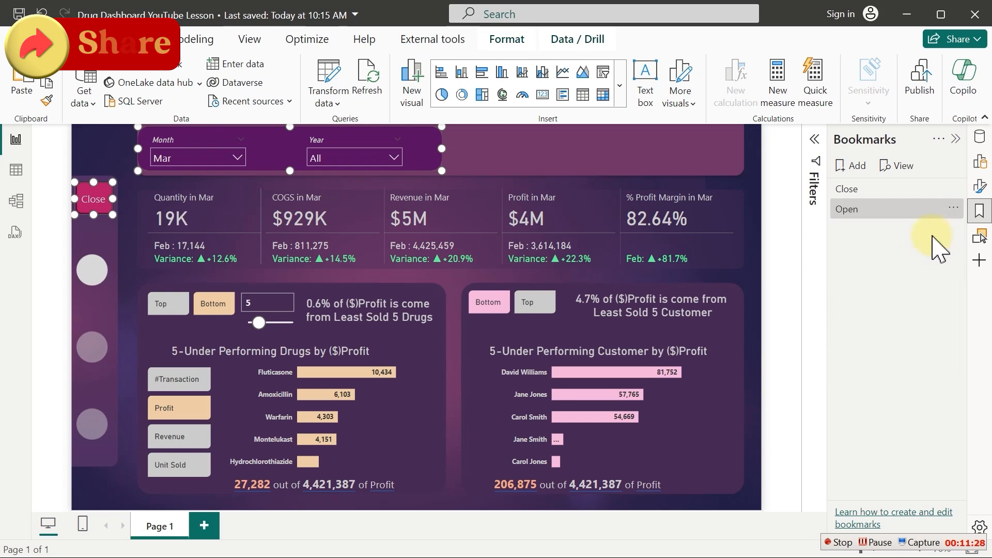
left_click(954, 209)
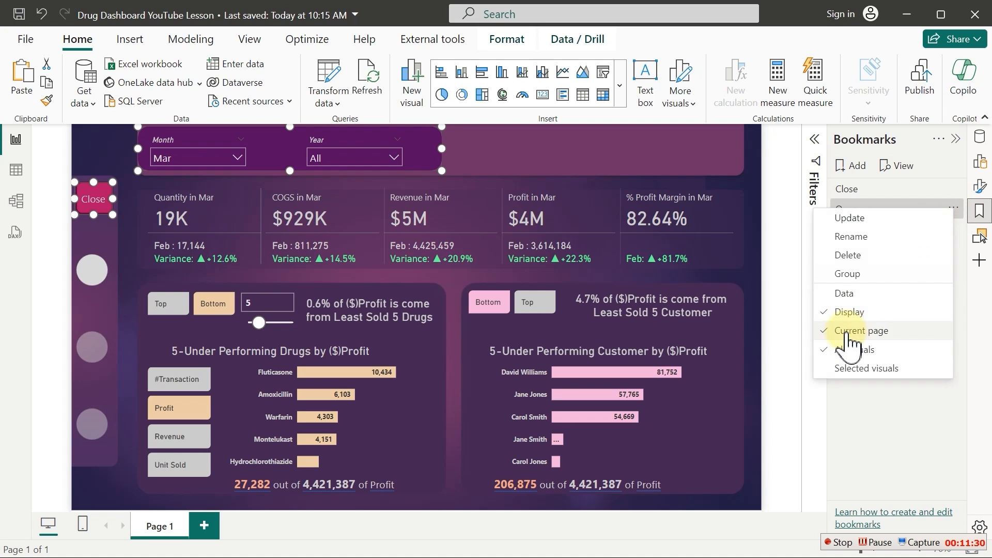
left_click(854, 326)
left_click(952, 208)
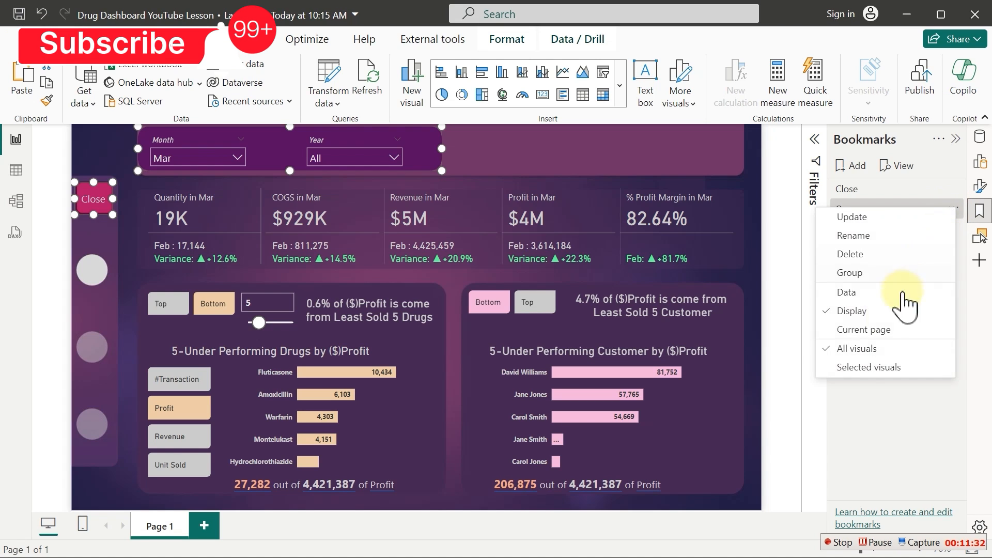
left_click(867, 368)
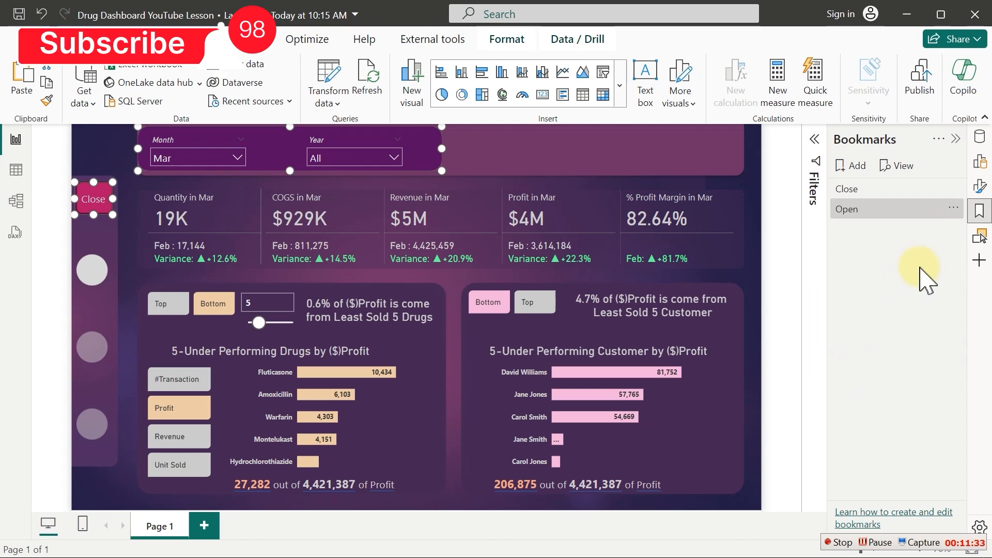
left_click(954, 209)
left_click(885, 221)
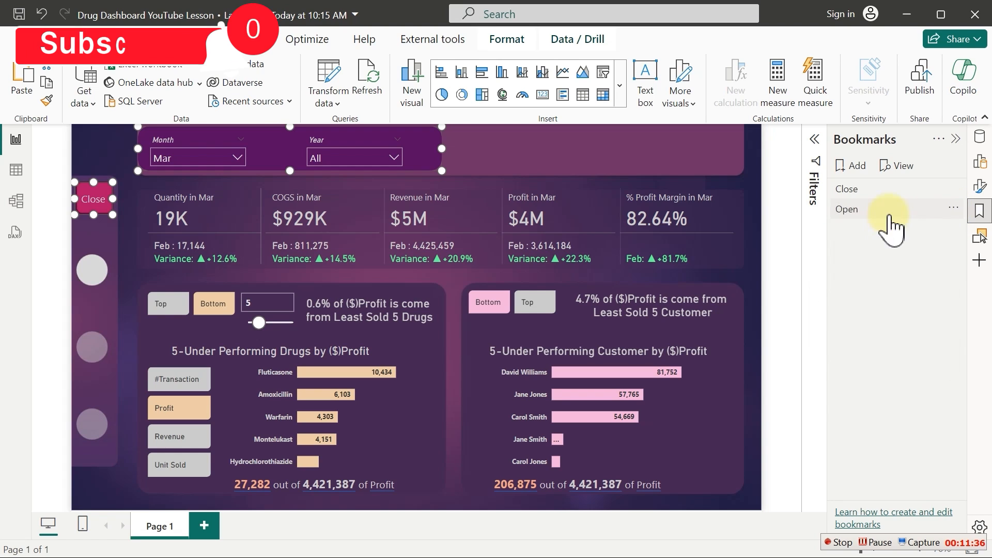
Test the Close and Open bookmarks by switching between them several times, ending on Close
left_click(880, 187)
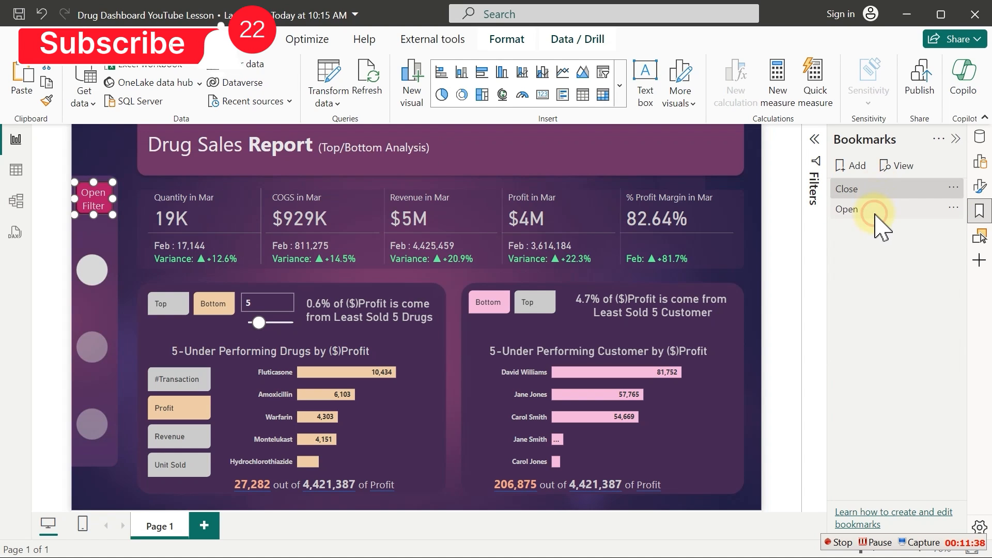
left_click(879, 210)
left_click(884, 190)
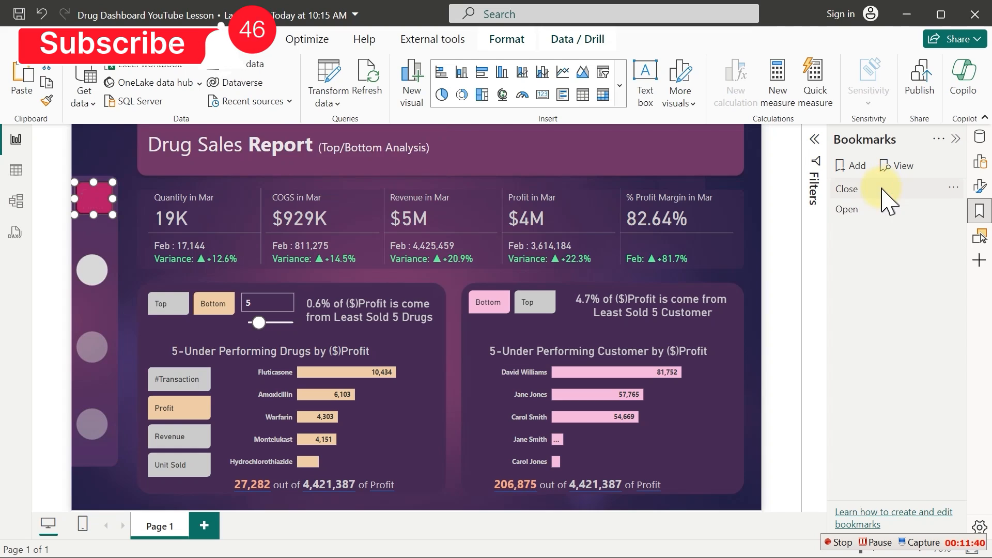
left_click(885, 211)
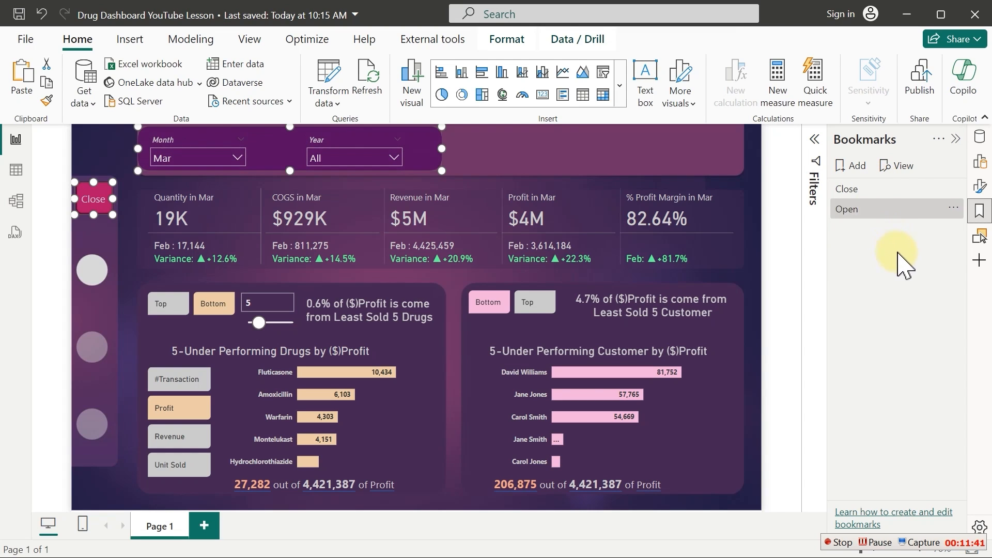
left_click(897, 188)
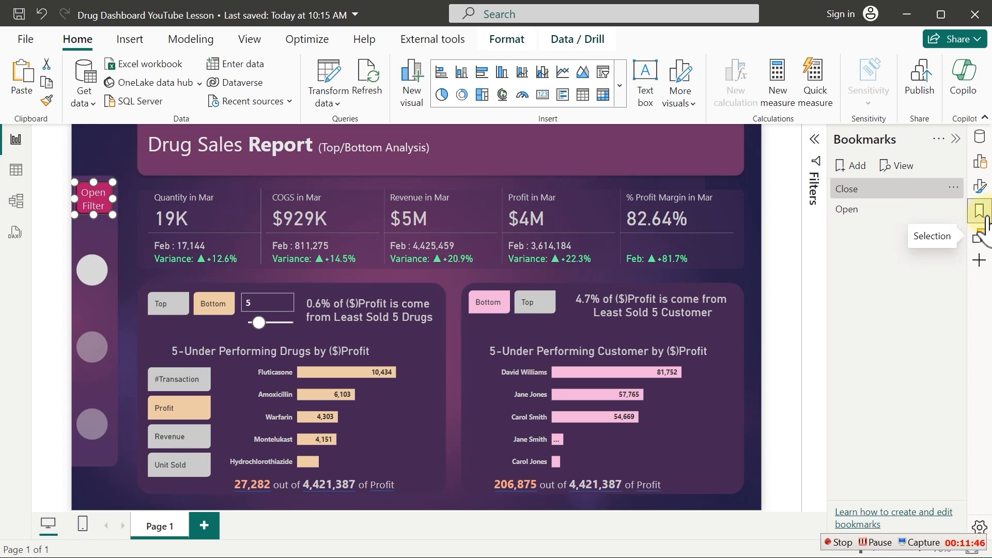
Turn on the Open Filter button's action with type Bookmark and bookmark Open, and test the button
left_click(980, 186)
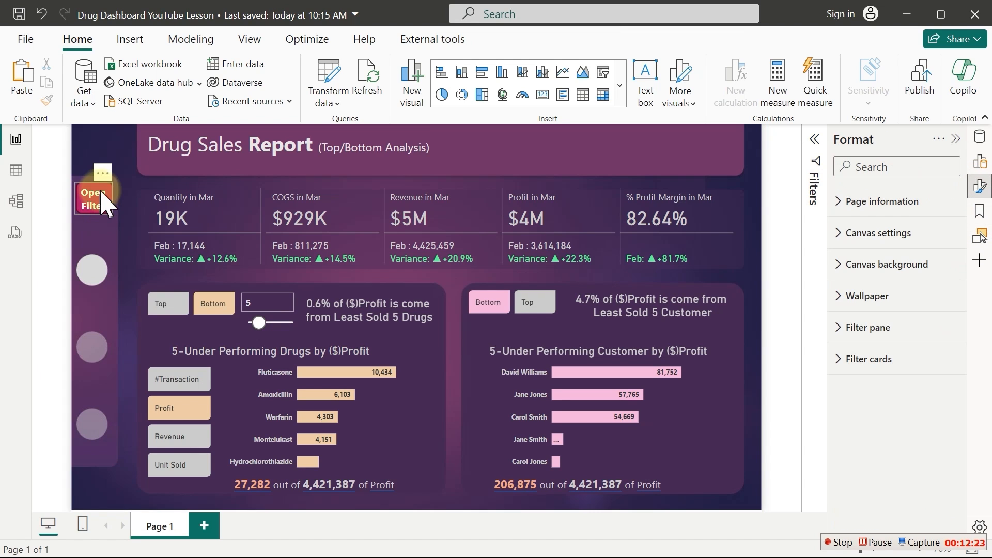
left_click(89, 202)
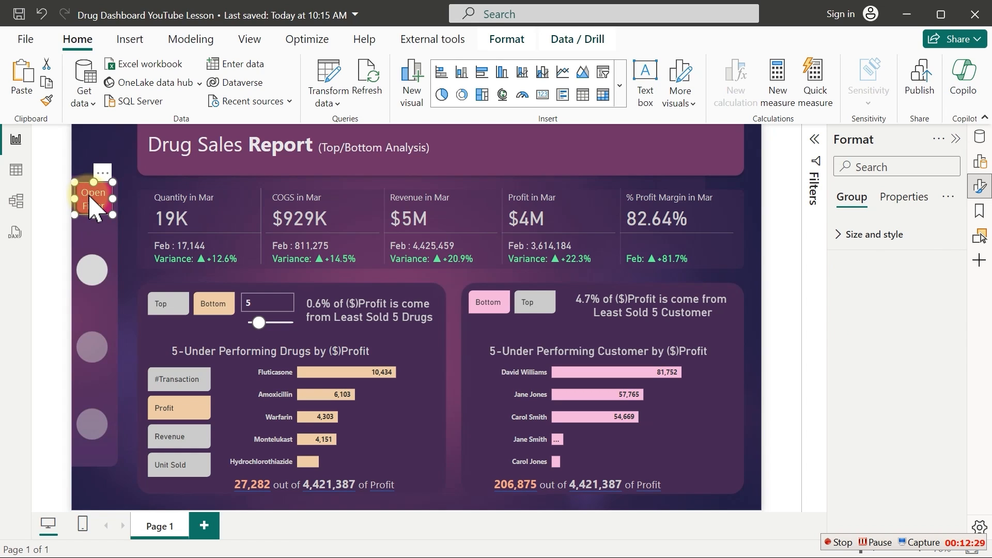
left_click(93, 207)
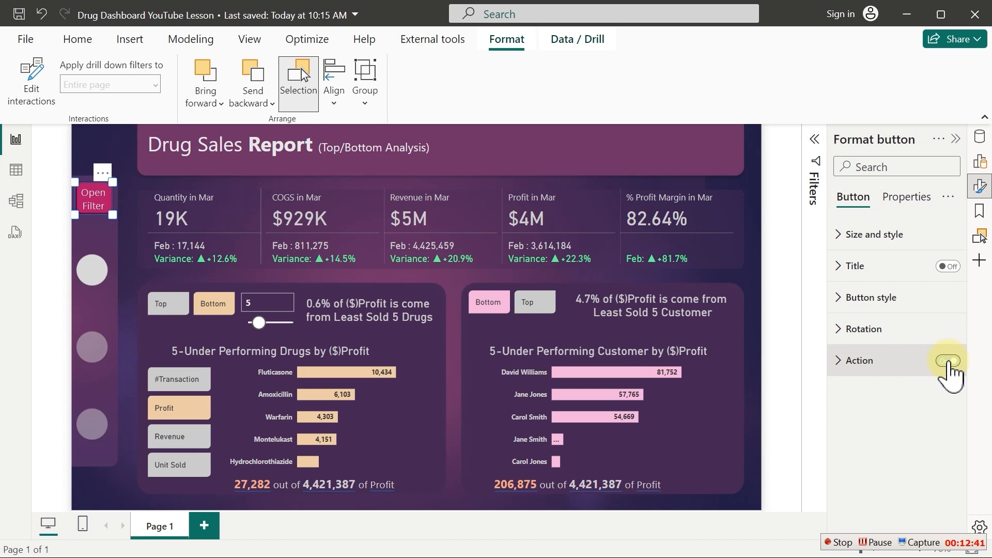
left_click(840, 361)
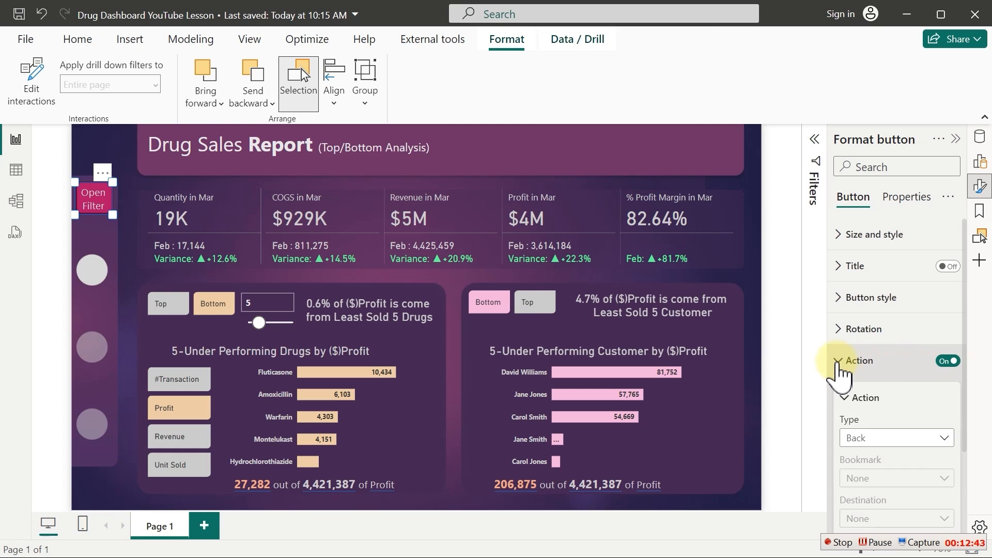
left_click(923, 437)
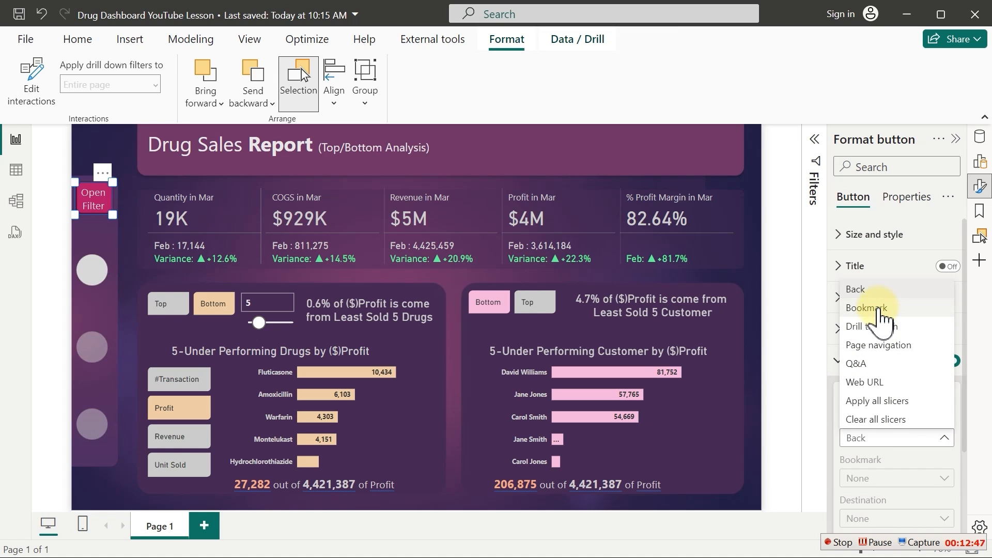
left_click(878, 313)
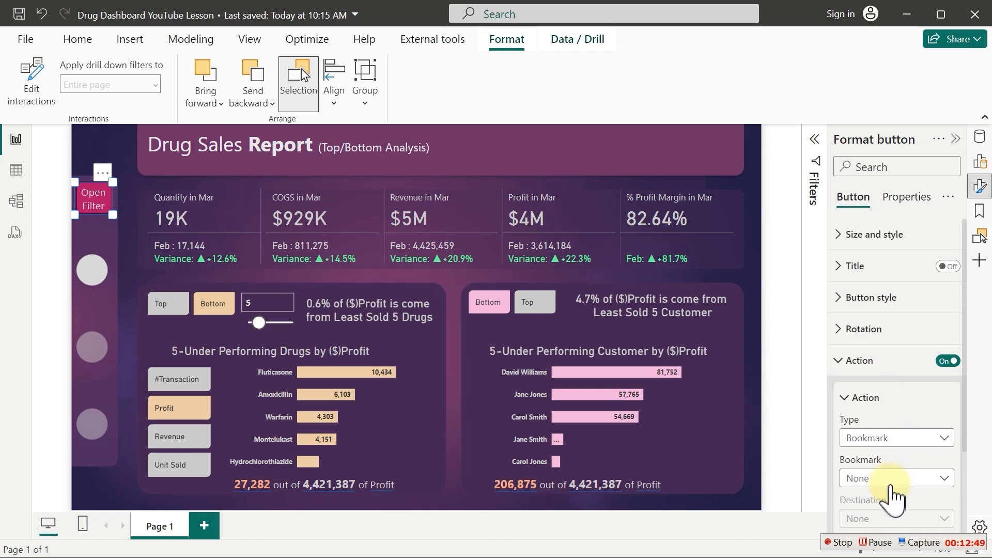
left_click(891, 483)
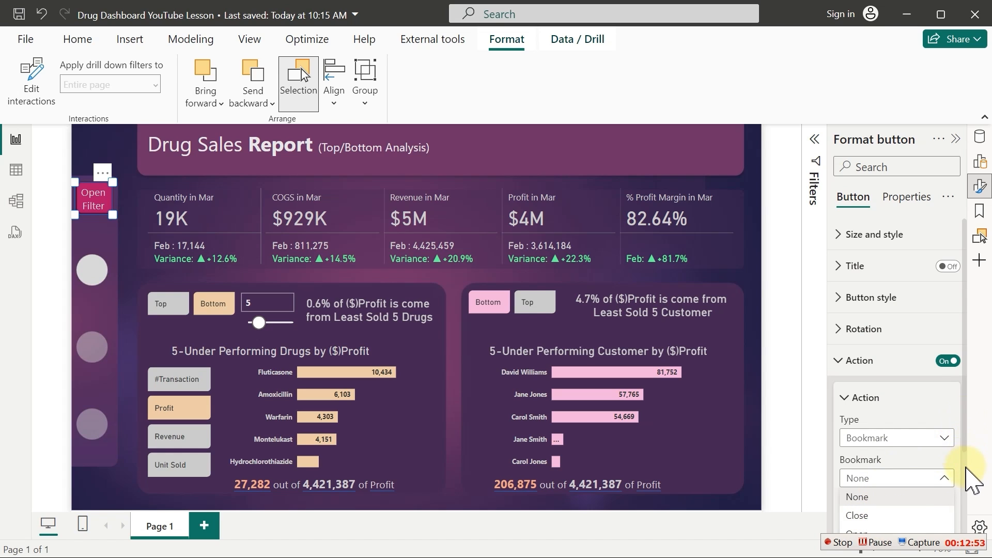
left_click_drag(968, 440, 972, 489)
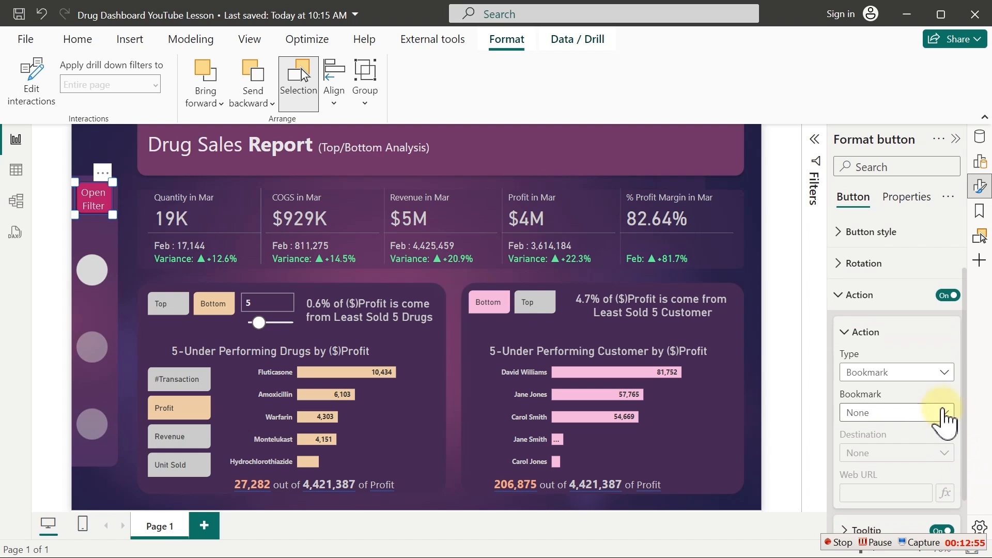
left_click(940, 414)
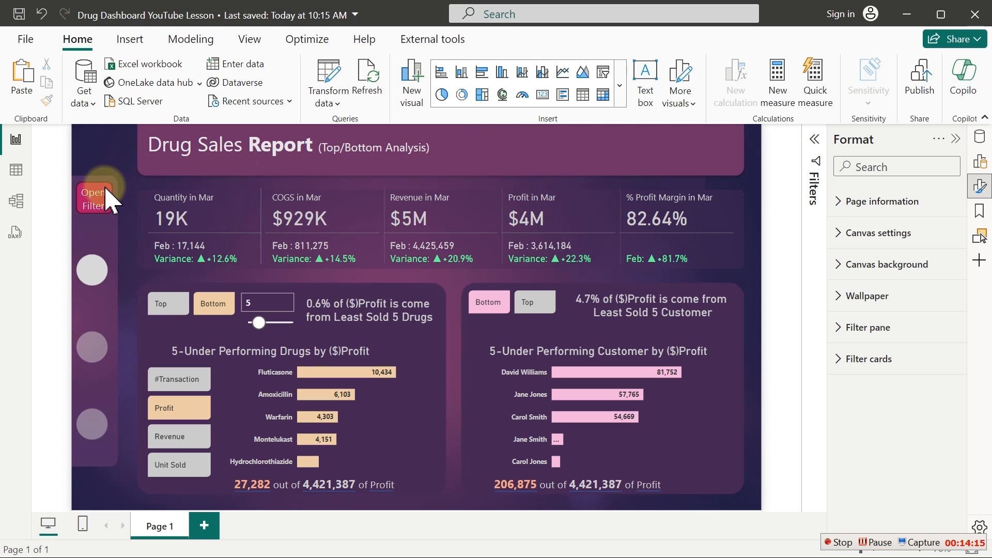
left_click(103, 208, "ctrl")
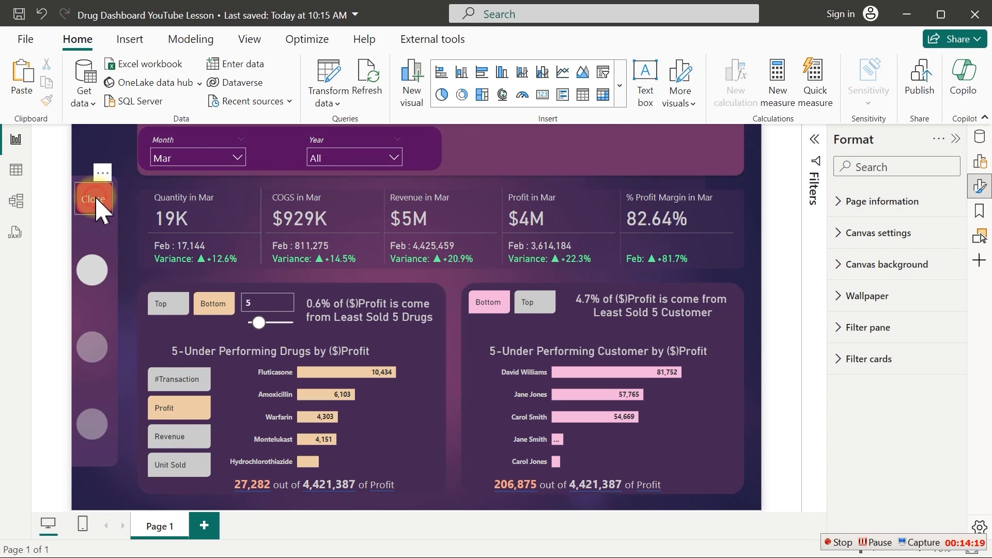
Turn on the Close button's action, with the type set to Bookmark and the bookmark set to Close
left_click(97, 200)
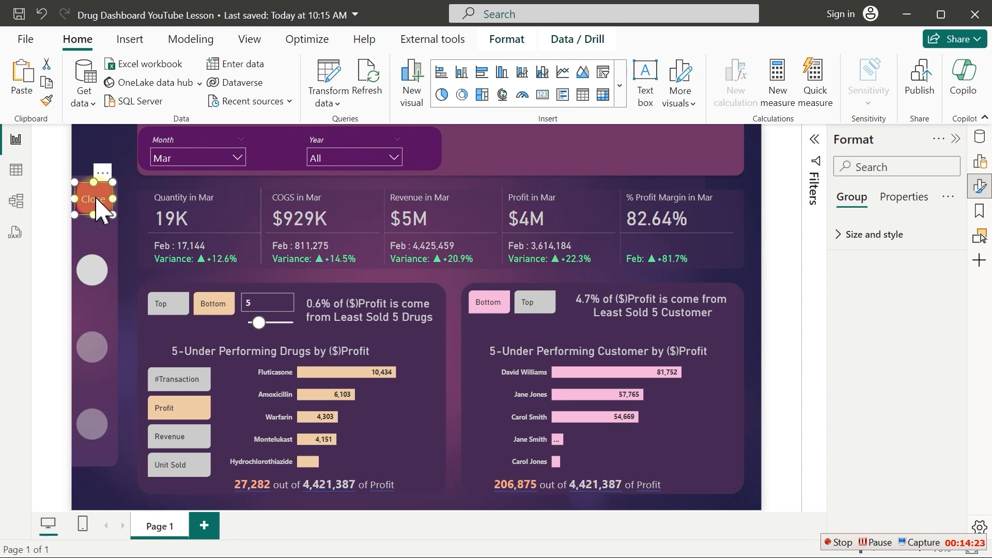
left_click(101, 207)
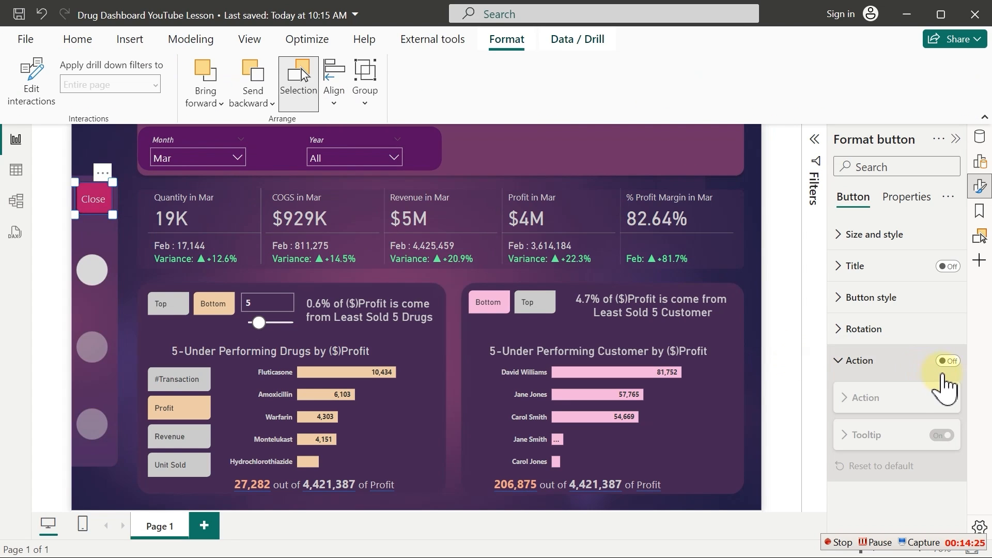
left_click(950, 361)
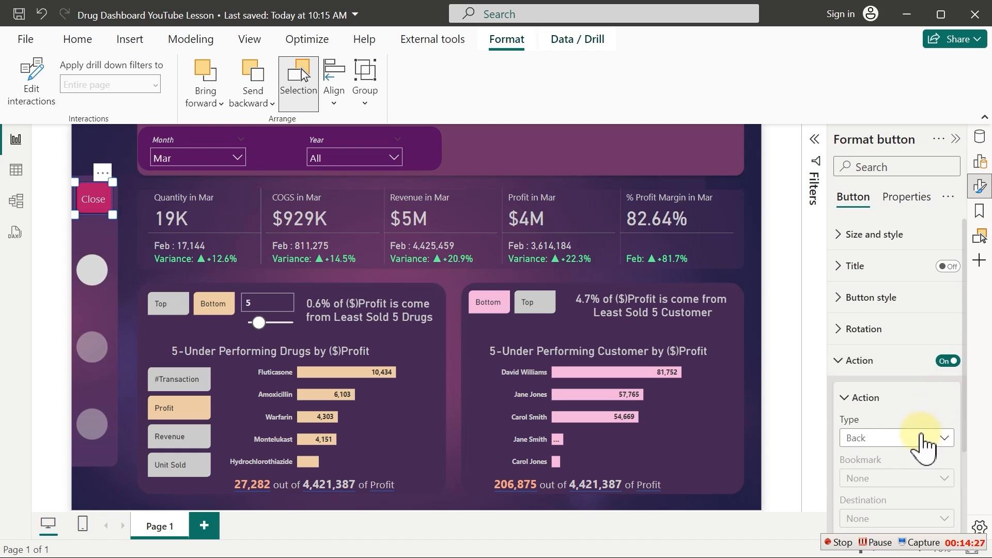
left_click(922, 440)
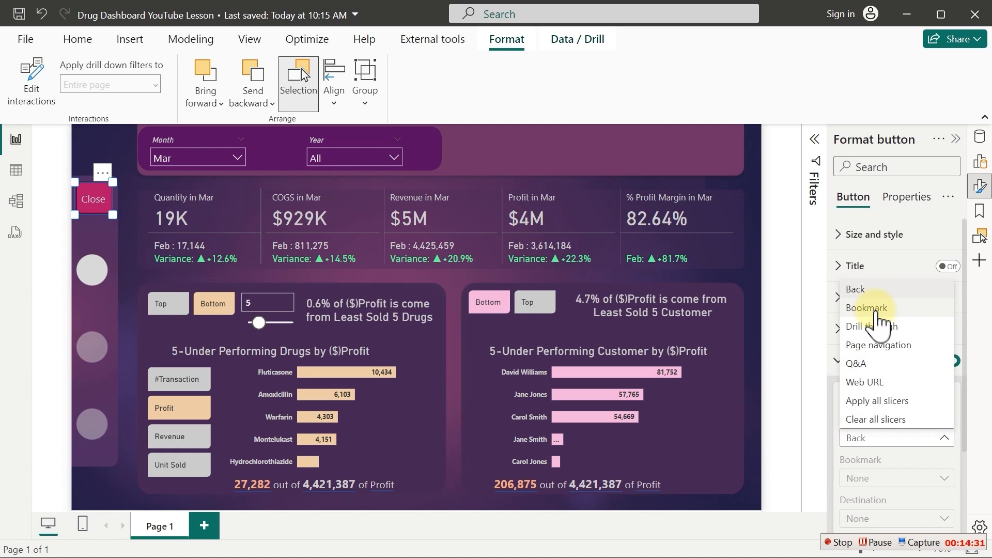
left_click(877, 310)
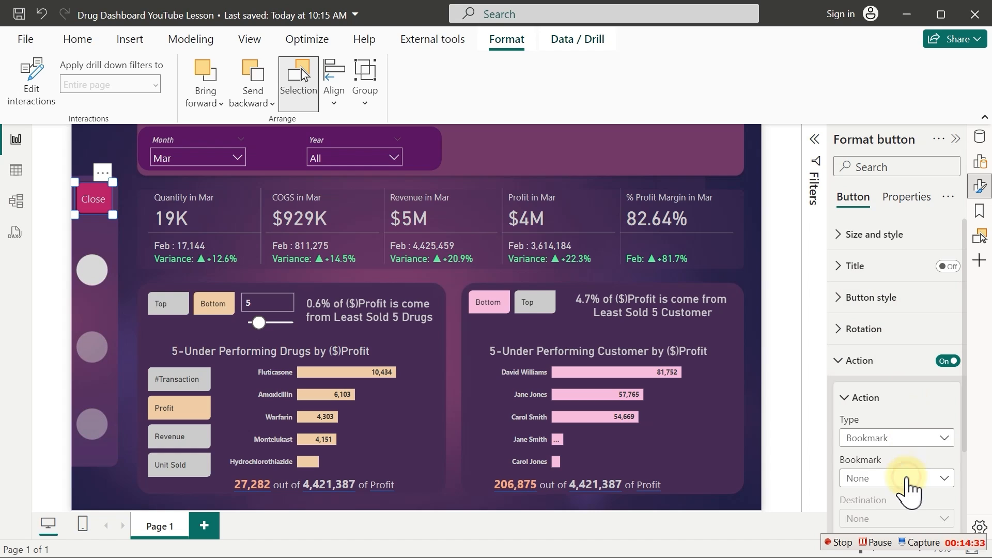
left_click(908, 481)
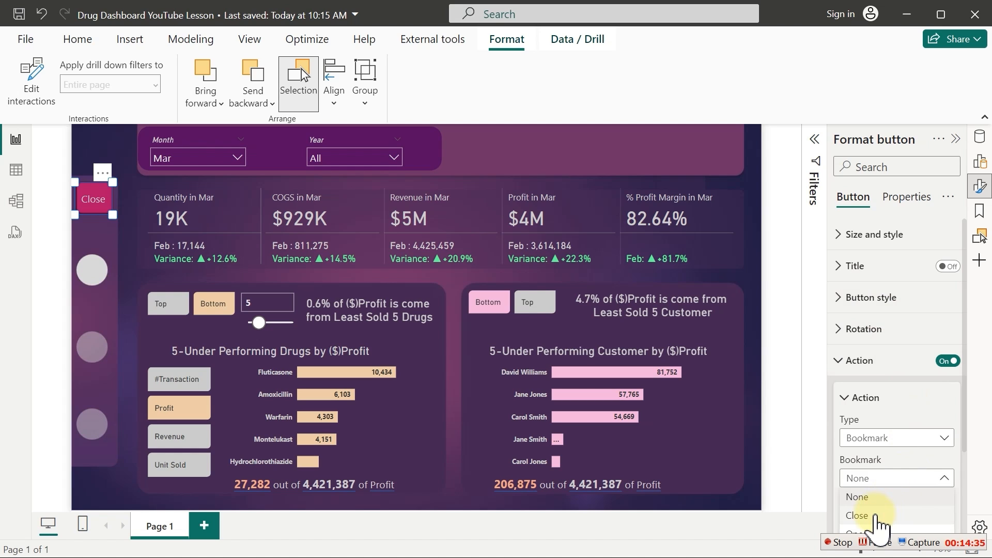
left_click(878, 517)
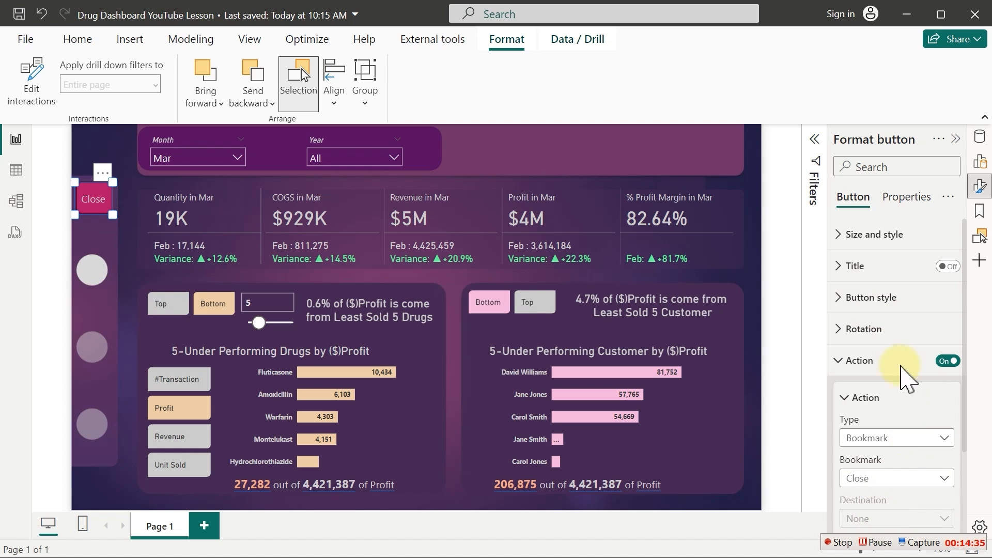
Test the Close button to hide the slicer panel, and save the report
left_click(590, 150)
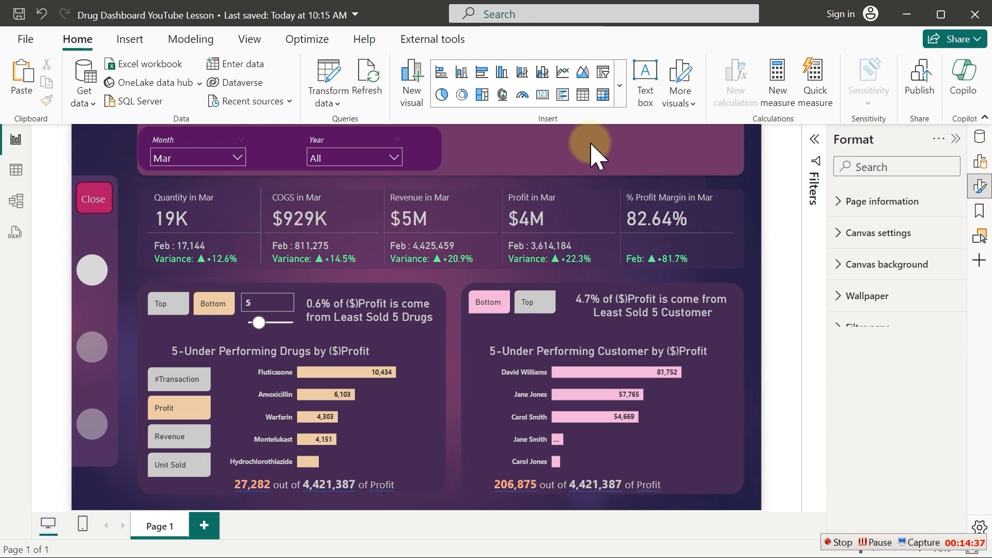
left_click(98, 205, "ctrl")
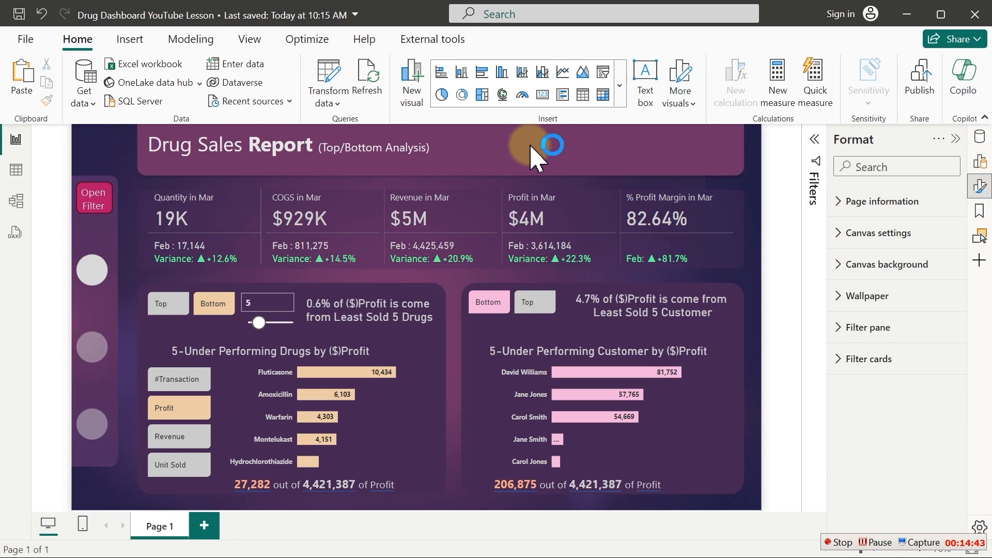
key("ctrl+s")
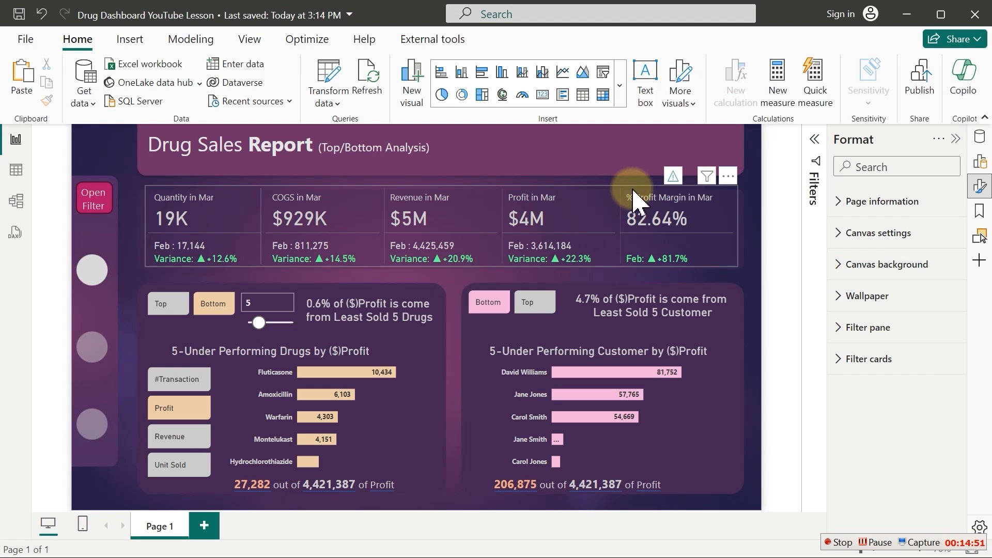
Switch to the Drug Report in Power BI file and clear the title text box selection on its Top page
key("super")
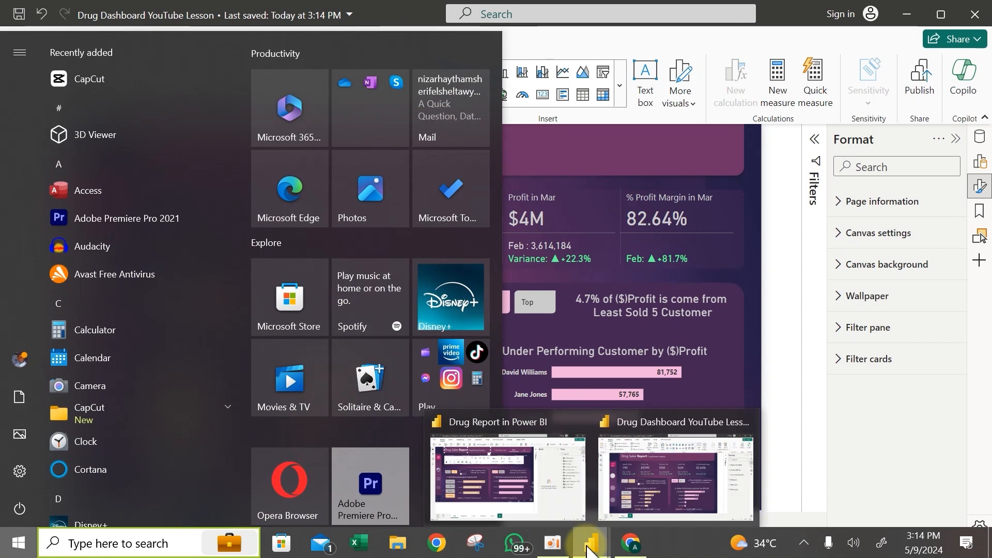
key("super")
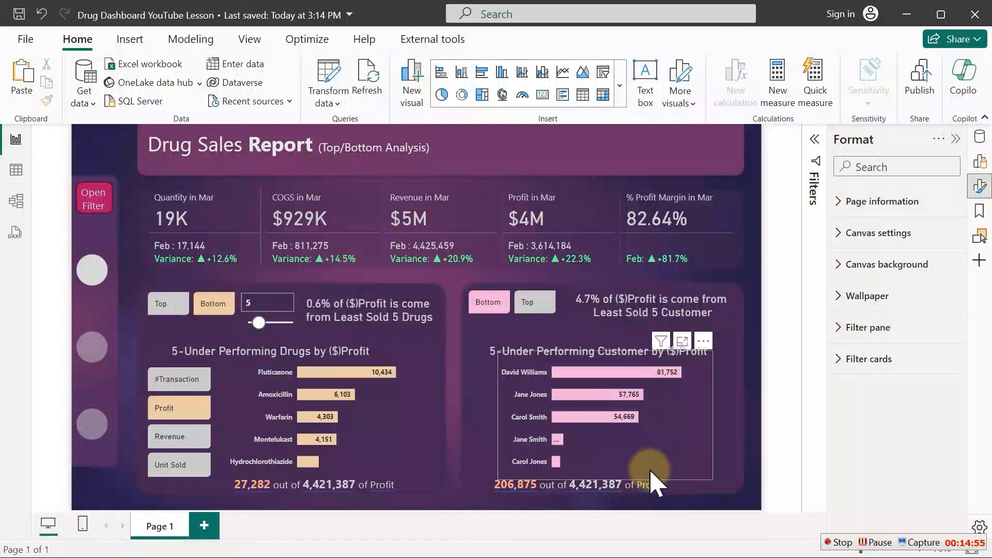
key("super")
mouse_move(594, 543)
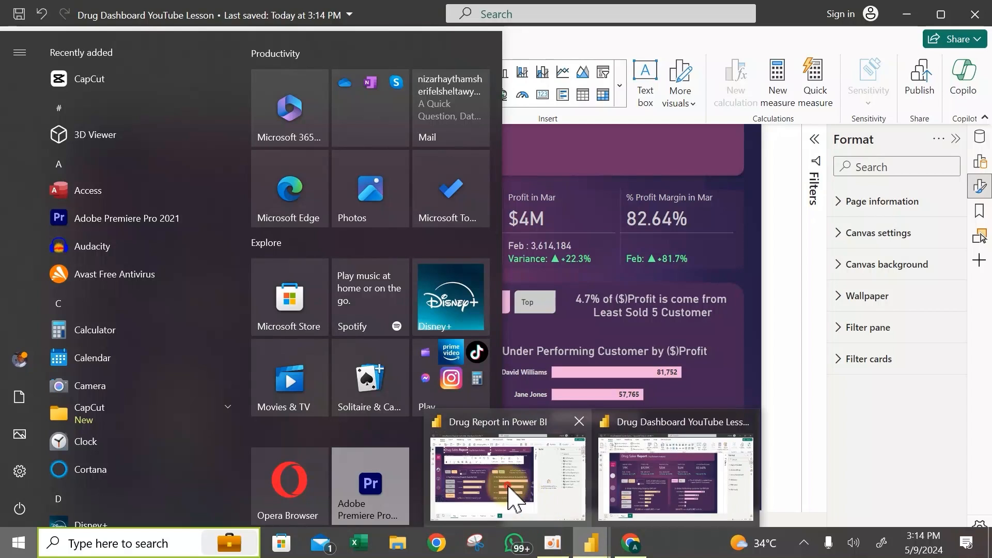
left_click(511, 497)
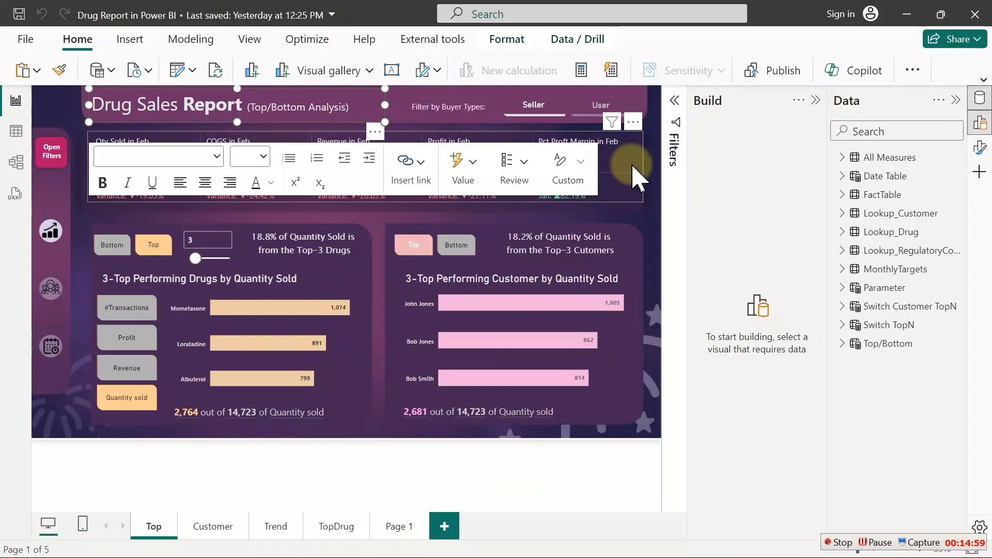
left_click(640, 203)
left_click(219, 439)
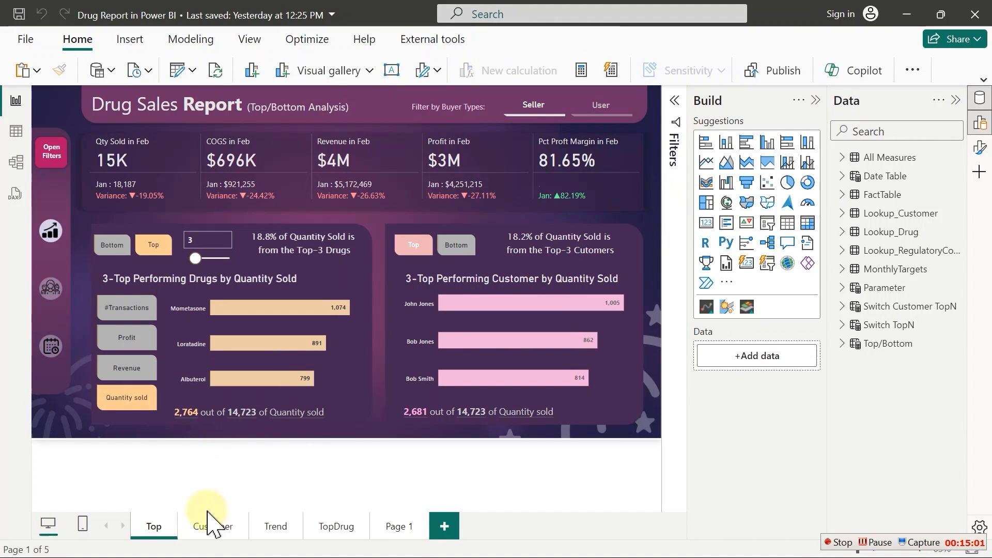